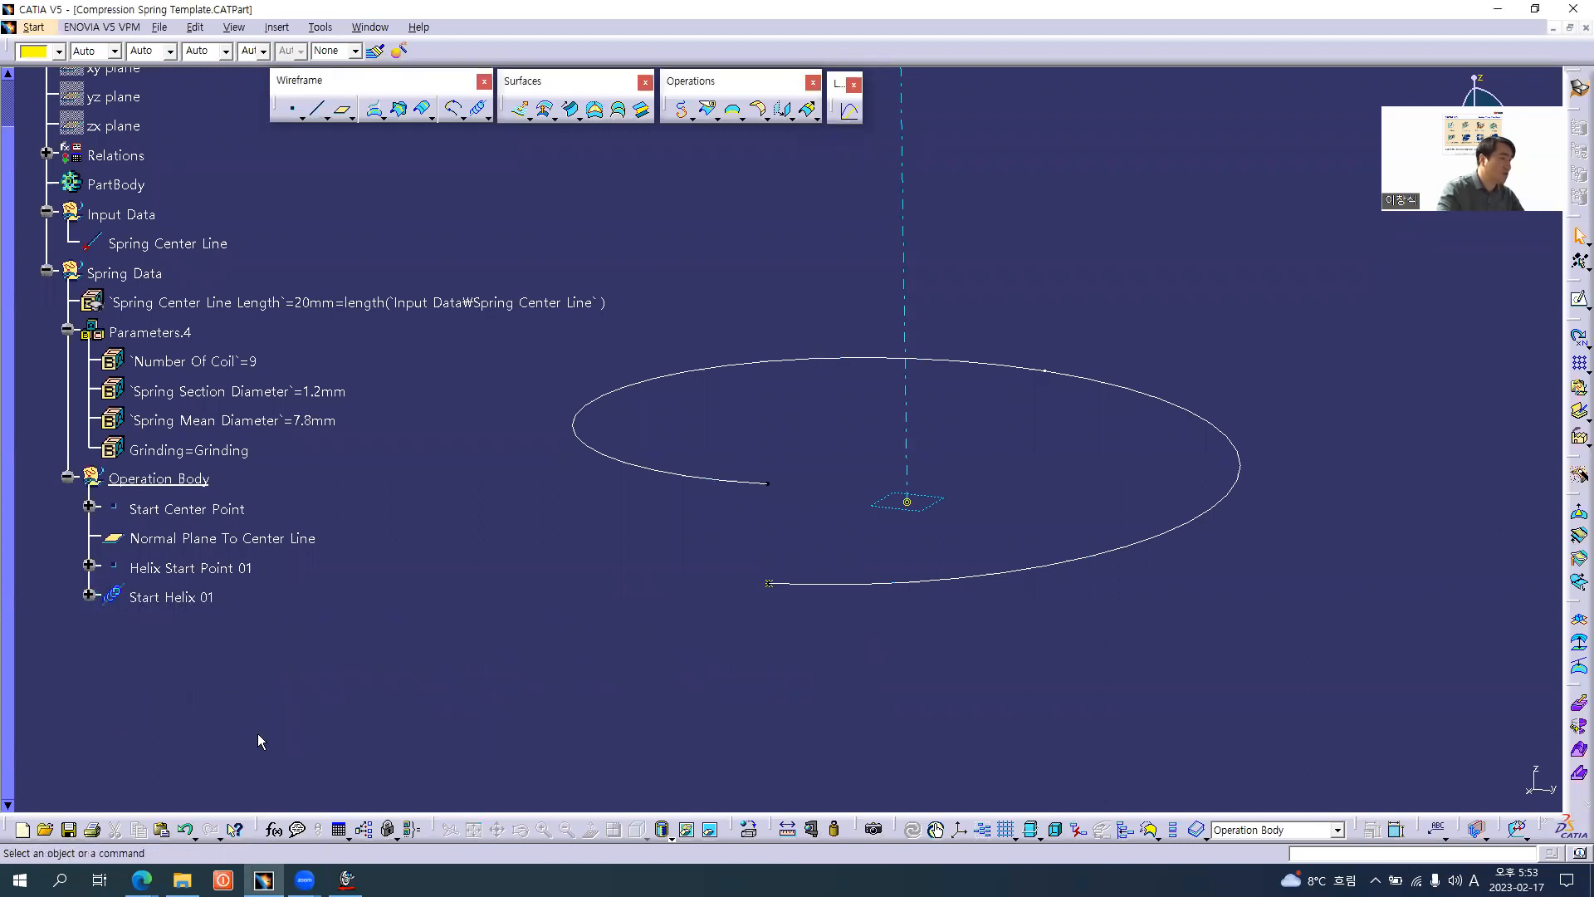
- Create a point on the Start Helix 01 curve at a curve length ratio of 1, referenced from Helix Start Point 01
{"action": "key", "text": "alt+Tab"}
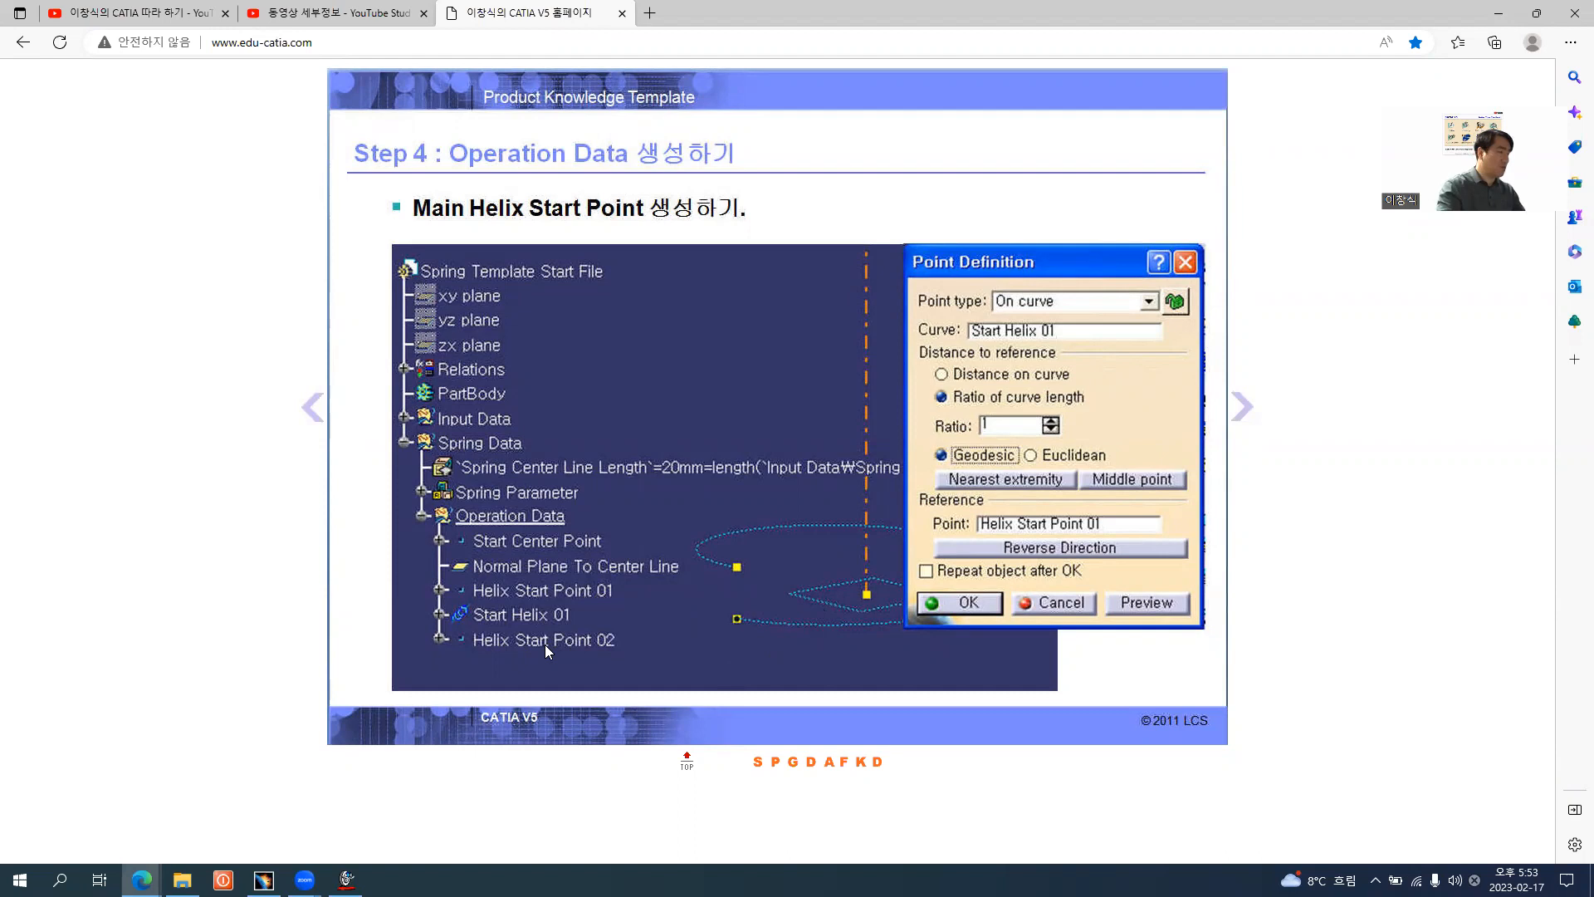
{"action": "key", "text": "alt+Tab"}
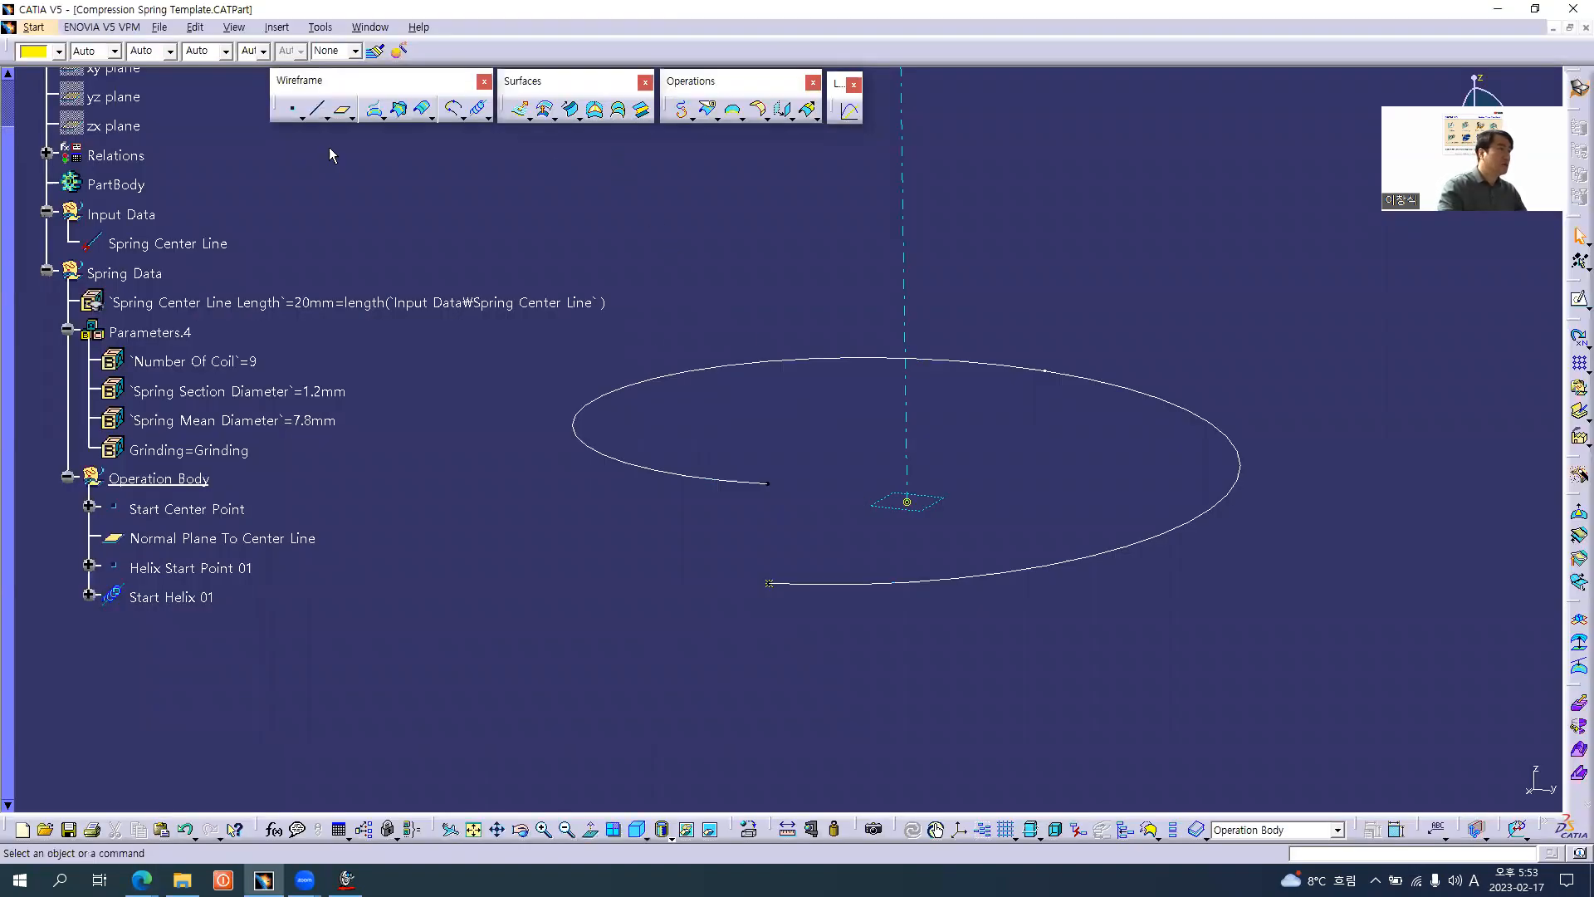
{"action": "left_click", "coordinate": [291, 109]}
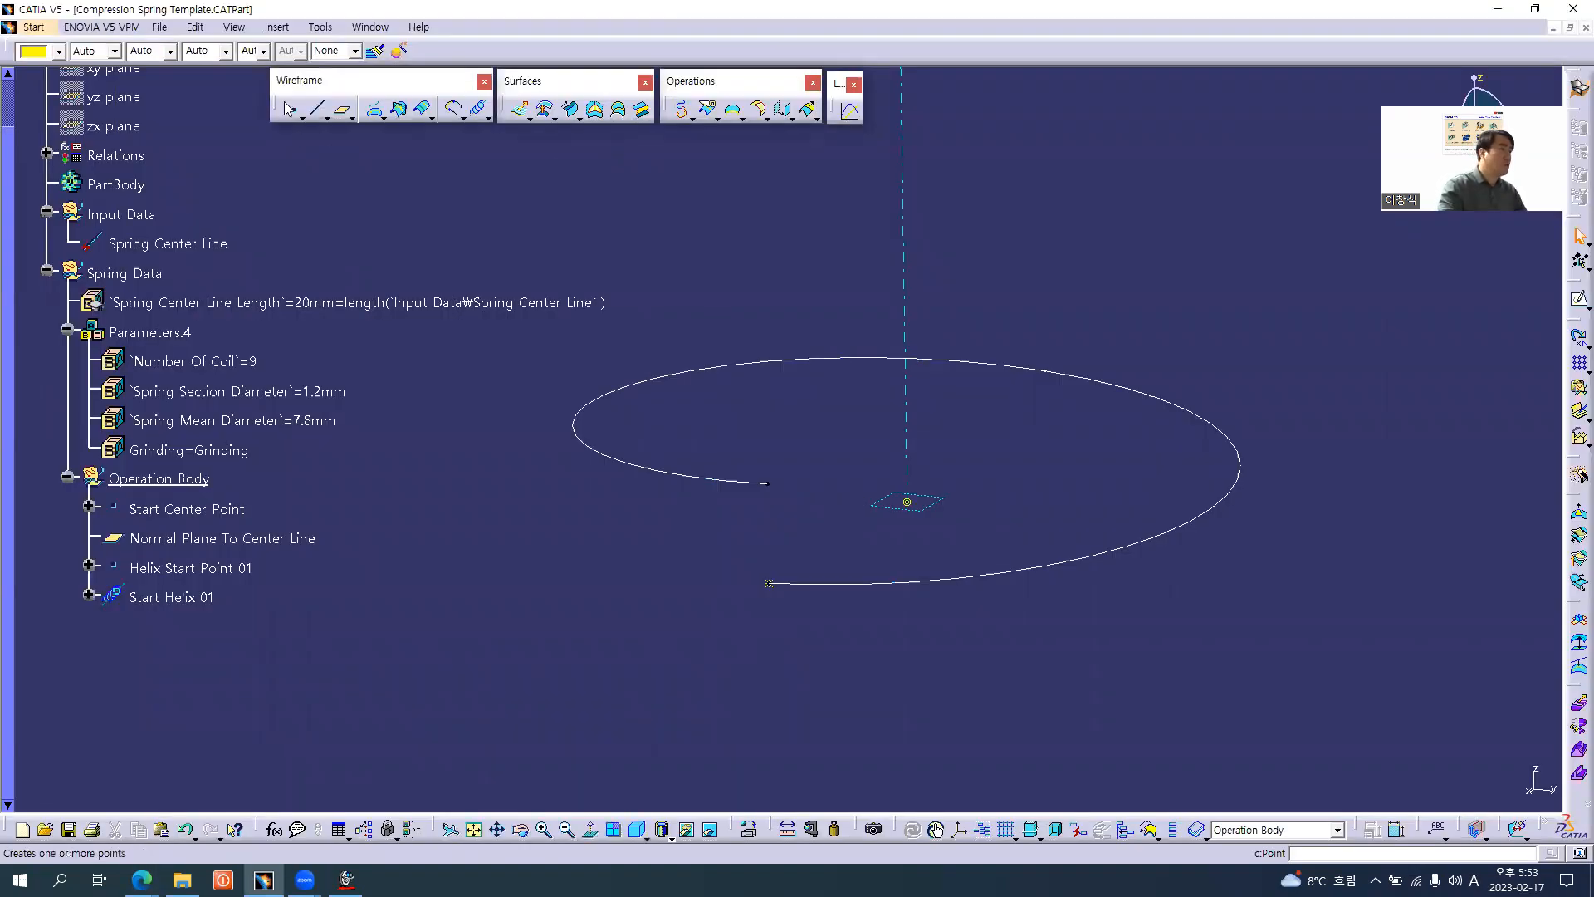
{"action": "left_click", "coordinate": [887, 362]}
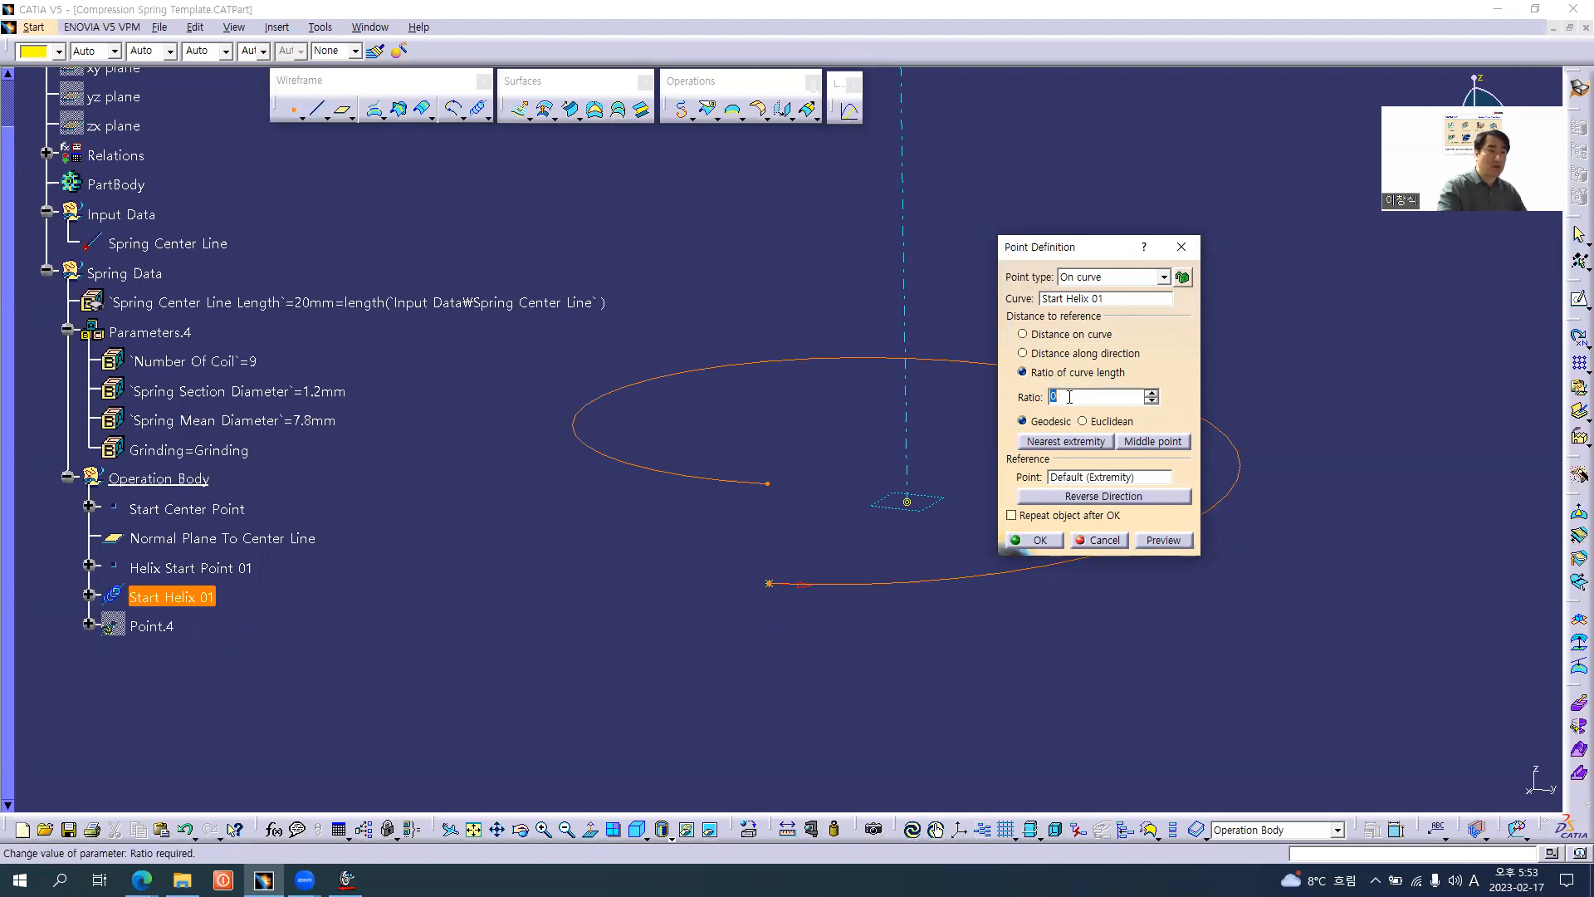
{"action": "type", "text": "1"}
{"action": "key", "text": "Tab"}
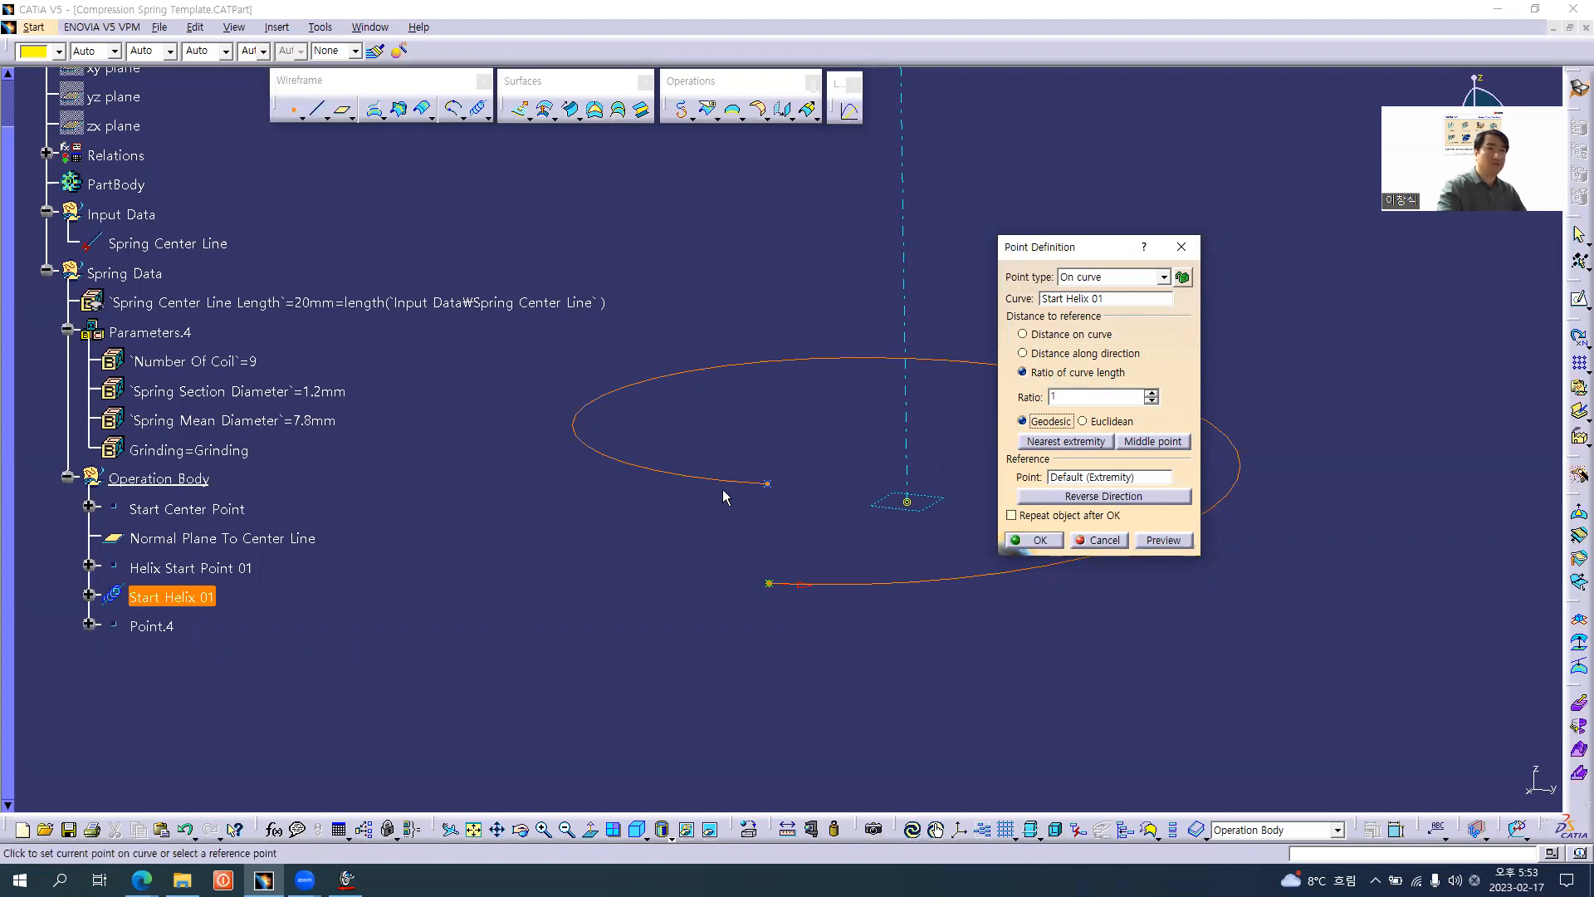
{"action": "key", "text": "alt+Tab"}
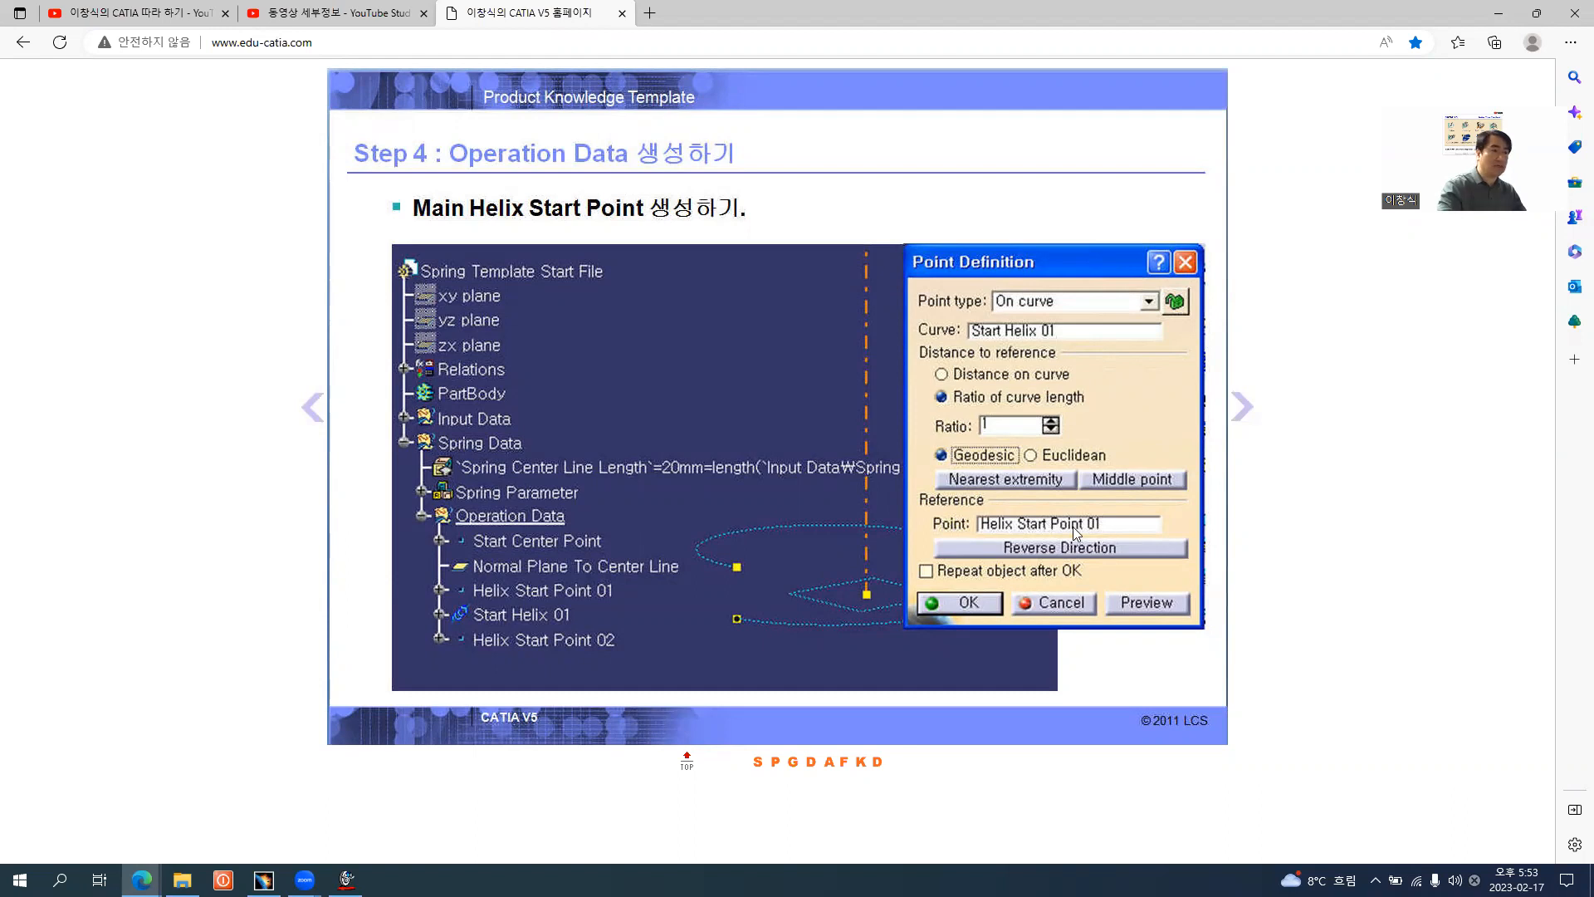
{"action": "key", "text": "alt+Tab"}
{"action": "left_click", "coordinate": [1081, 478]}
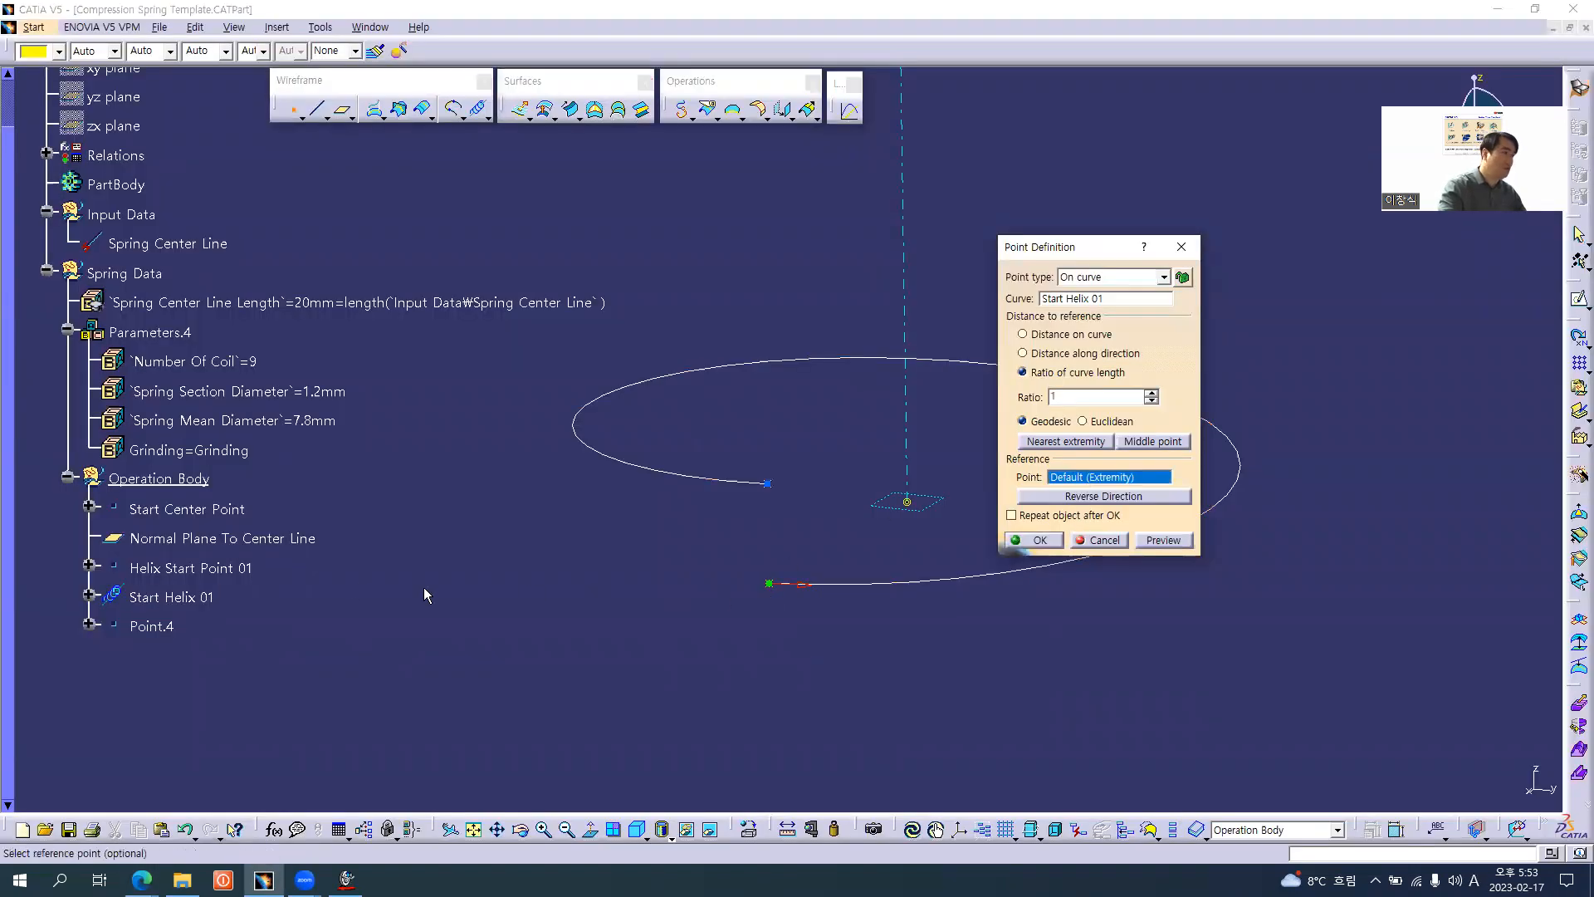
{"action": "left_click", "coordinate": [191, 568]}
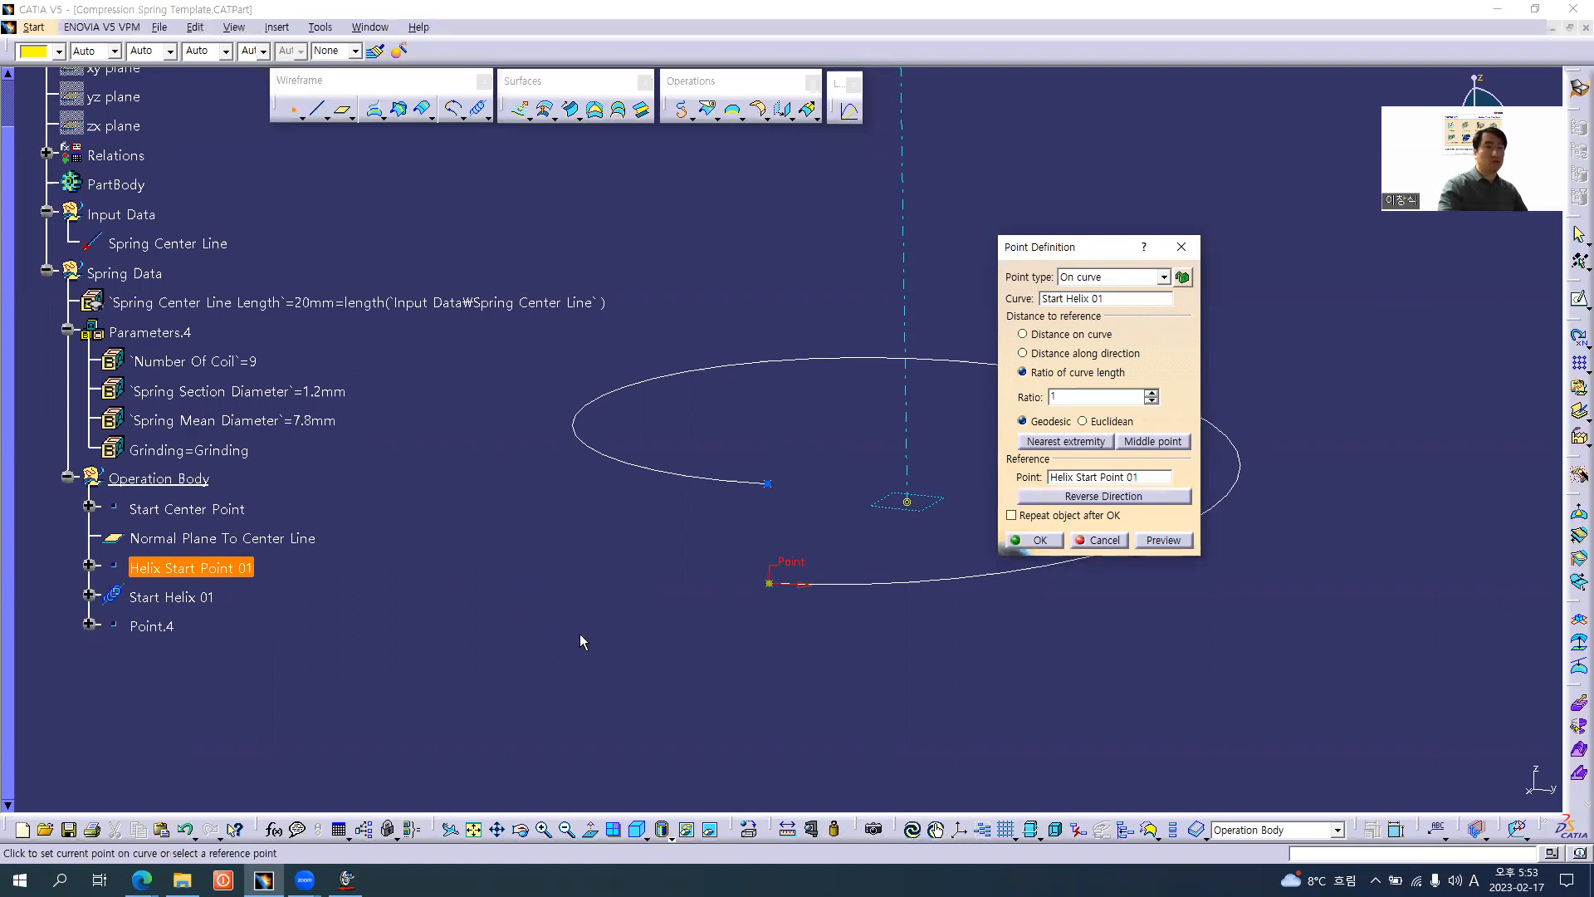
{"action": "left_click", "coordinate": [1031, 539]}
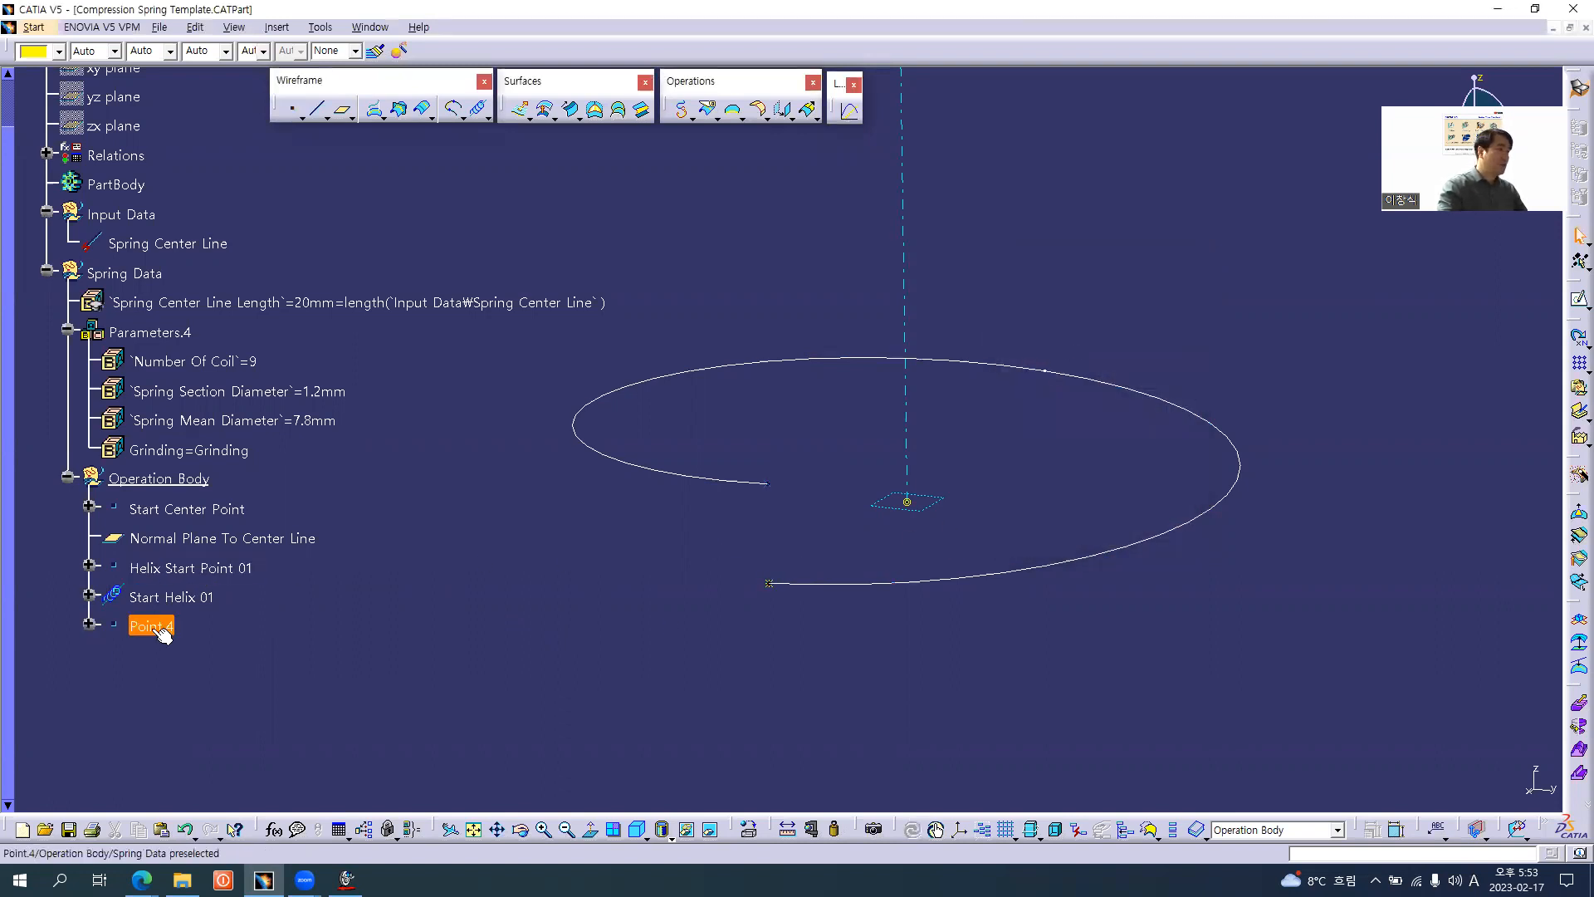
- Rename the new point as Helix Start Point 02 and copy the graphic format of the helix's first start point onto it
{"action": "key", "text": "alt+Return"}
{"action": "type", "text": "Start Helix 01"}
{"action": "key", "text": "Up"}
{"action": "key", "text": "Up"}
{"action": "key", "text": "Right"}
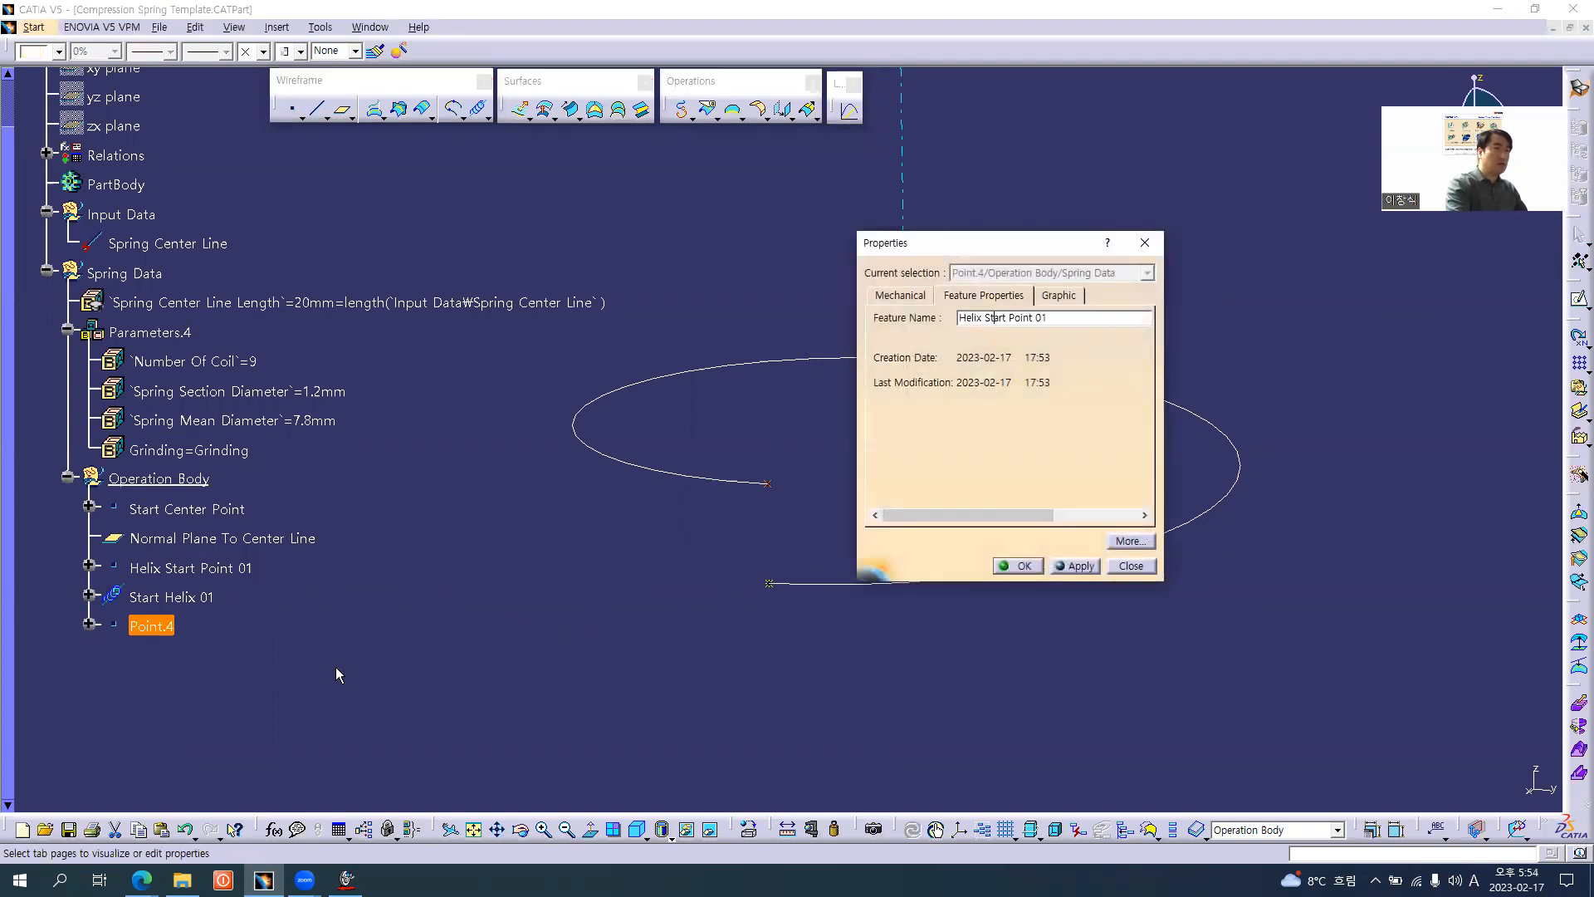
{"action": "key", "text": "BackSpace"}
{"action": "type", "text": "2"}
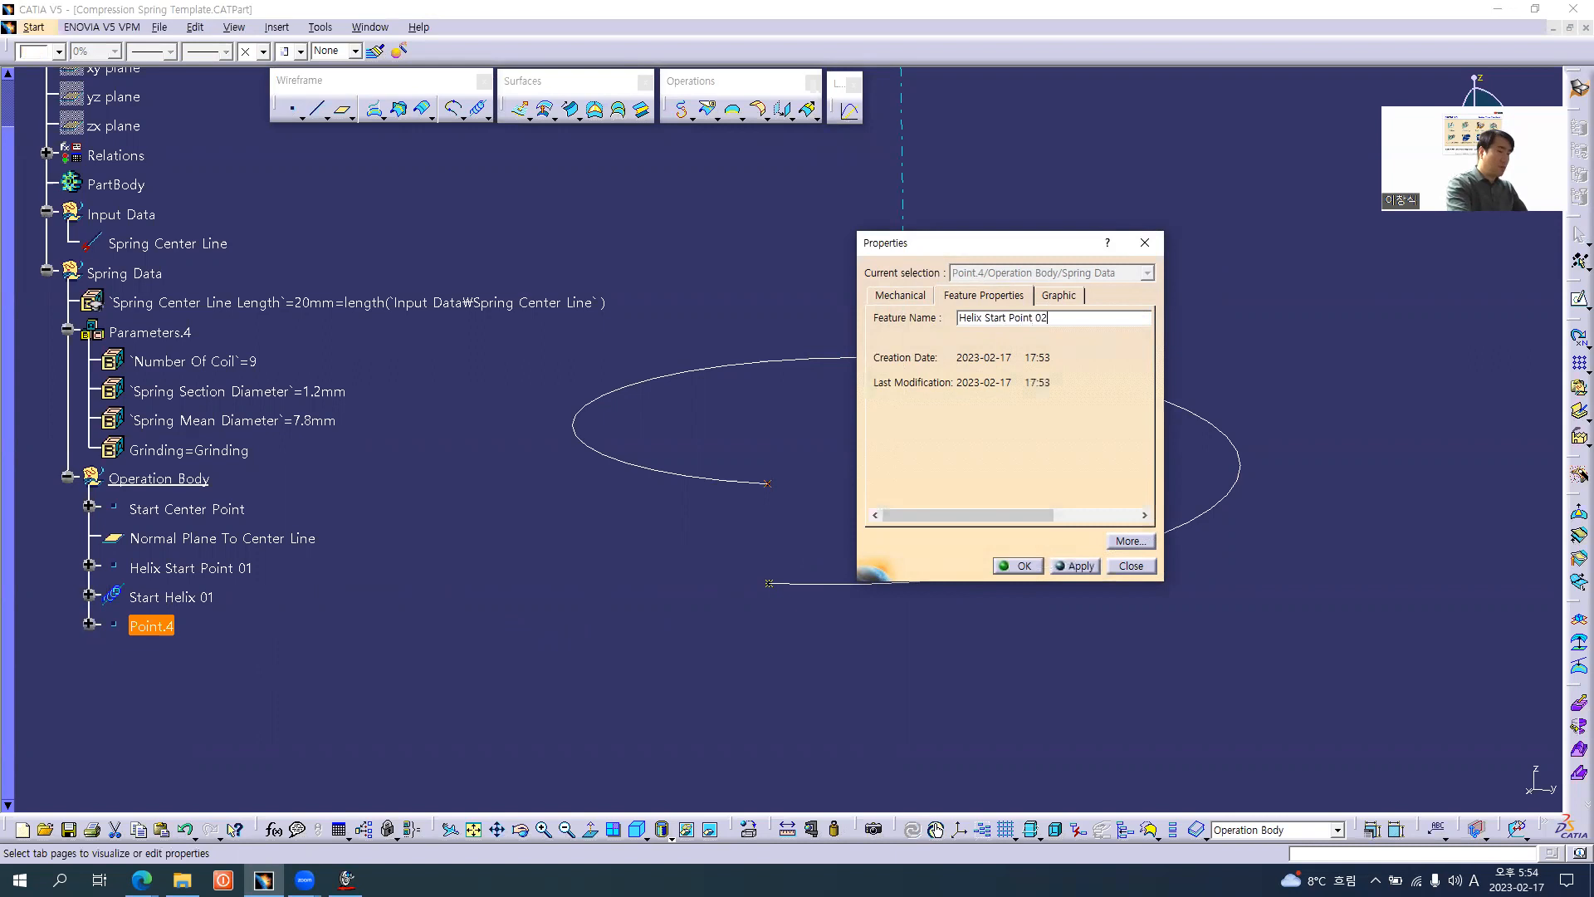
{"action": "key", "text": "Return"}
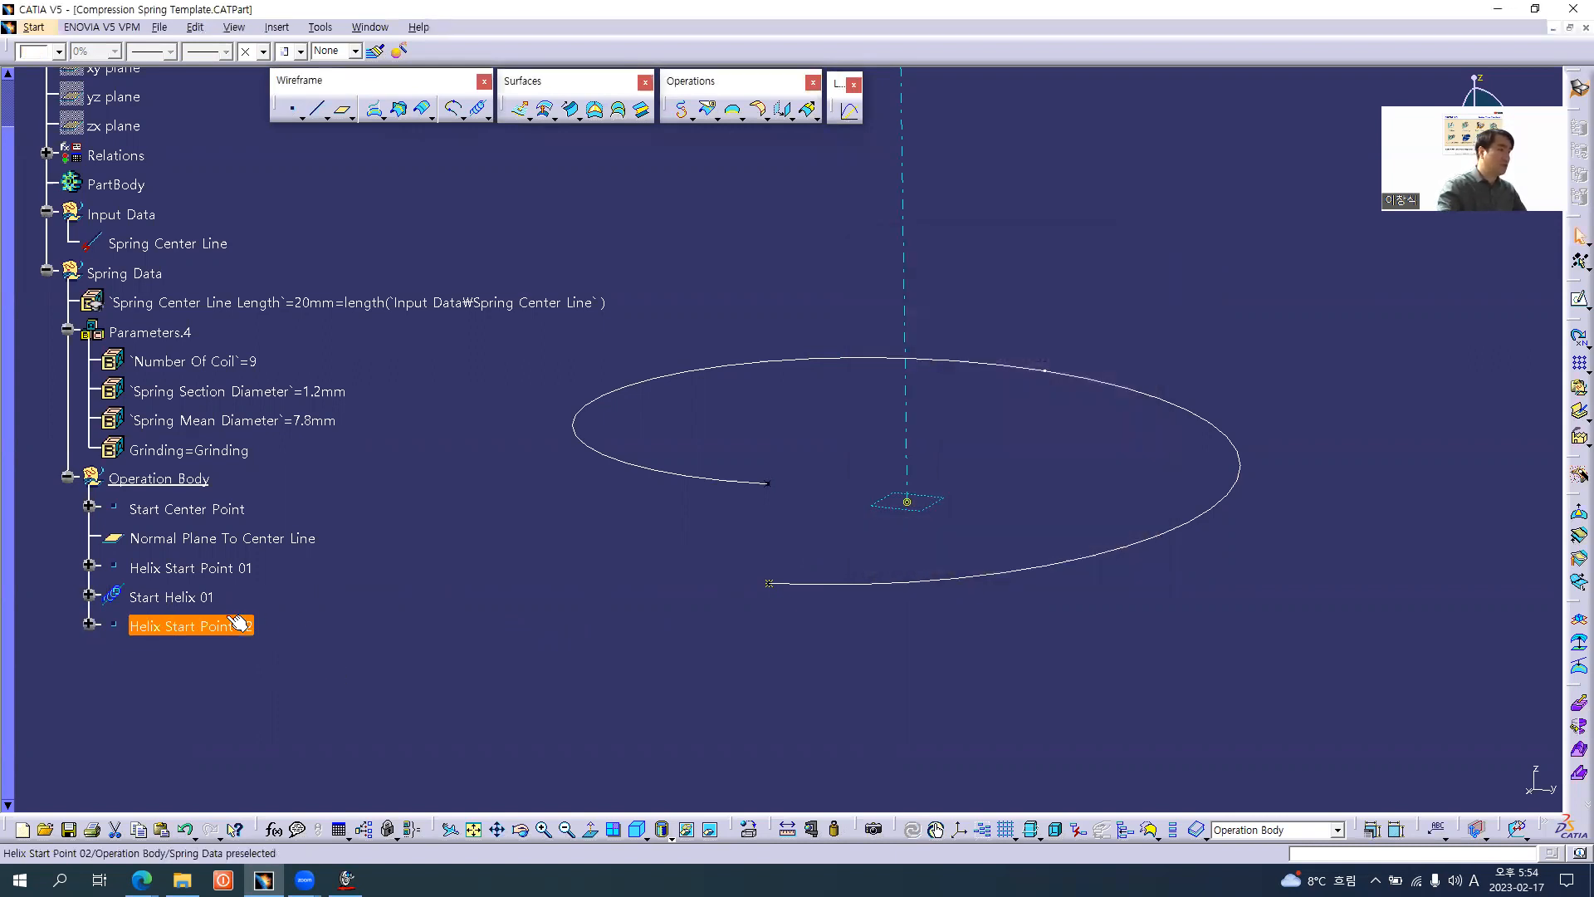
{"action": "left_click", "coordinate": [375, 52]}
{"action": "left_click", "coordinate": [770, 585]}
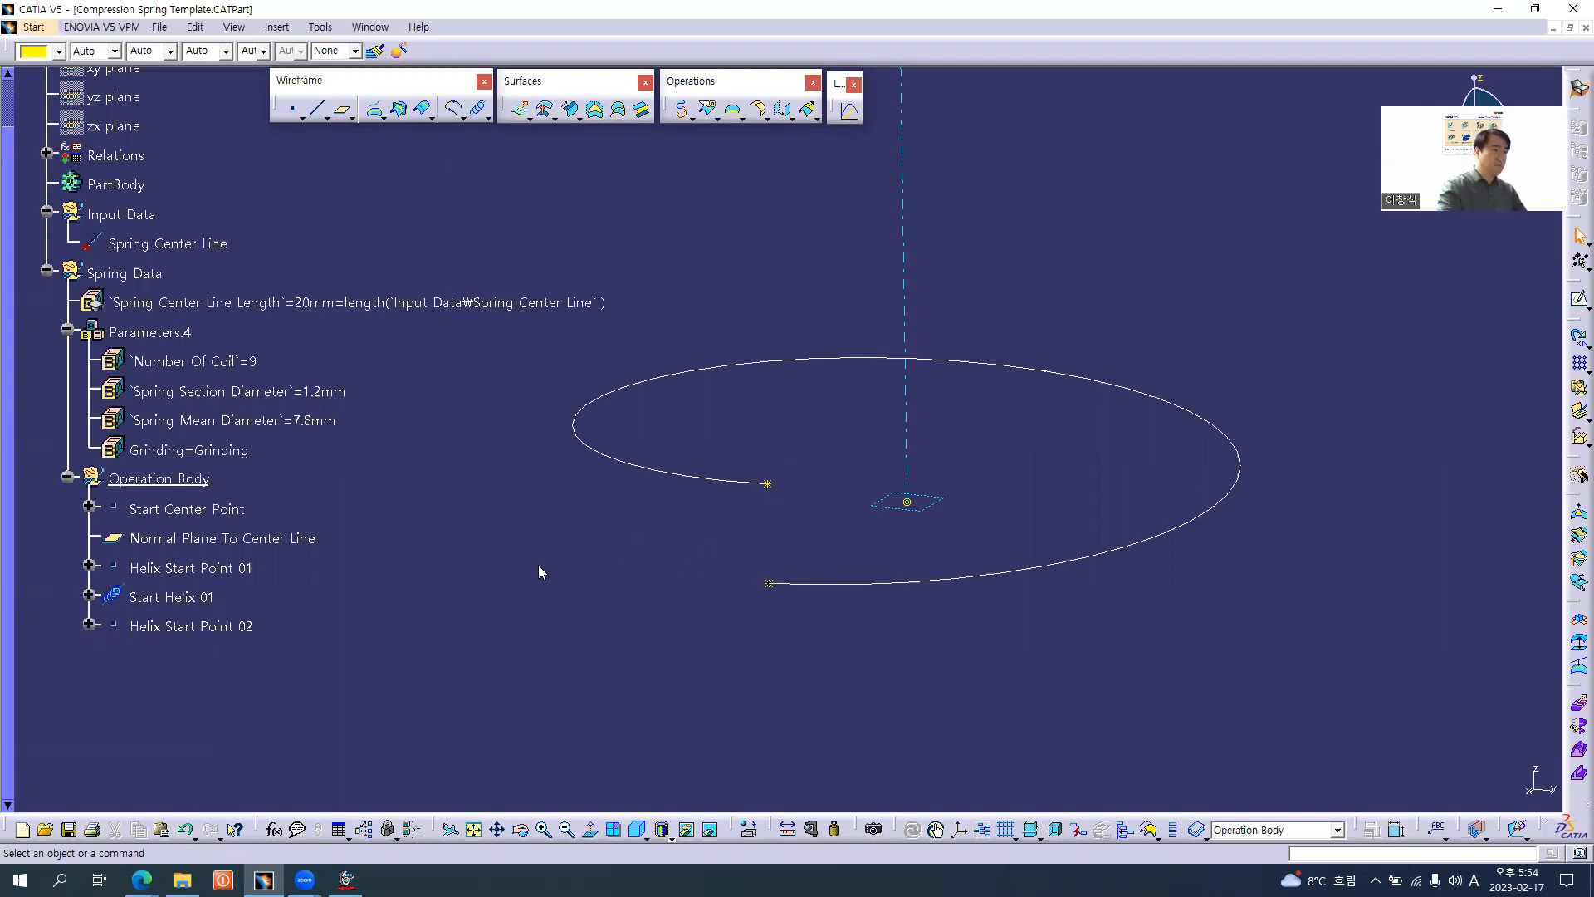
- Advance the browser tutorial to the Main Helix slide, then in CATIA paste a copy of Start Helix 01 into Operation Body
{"action": "key", "text": "alt+Tab"}
{"action": "left_click", "coordinate": [1241, 415]}
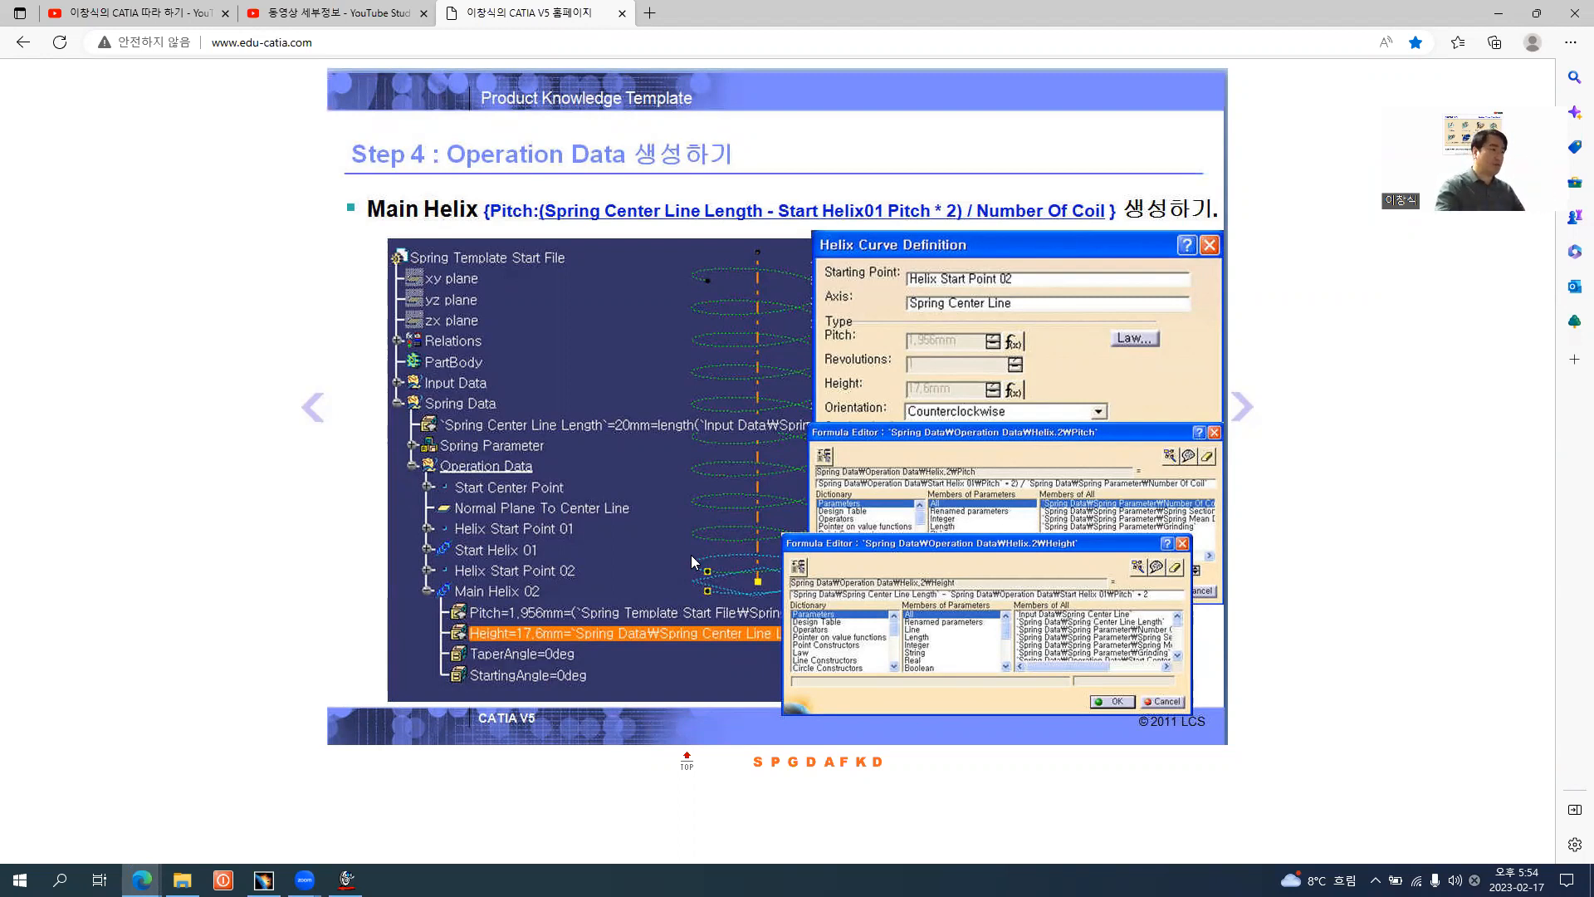
{"action": "key", "text": "alt+Tab"}
{"action": "middle_click_drag", "start_coordinate": [827, 593], "coordinate": [843, 701]}
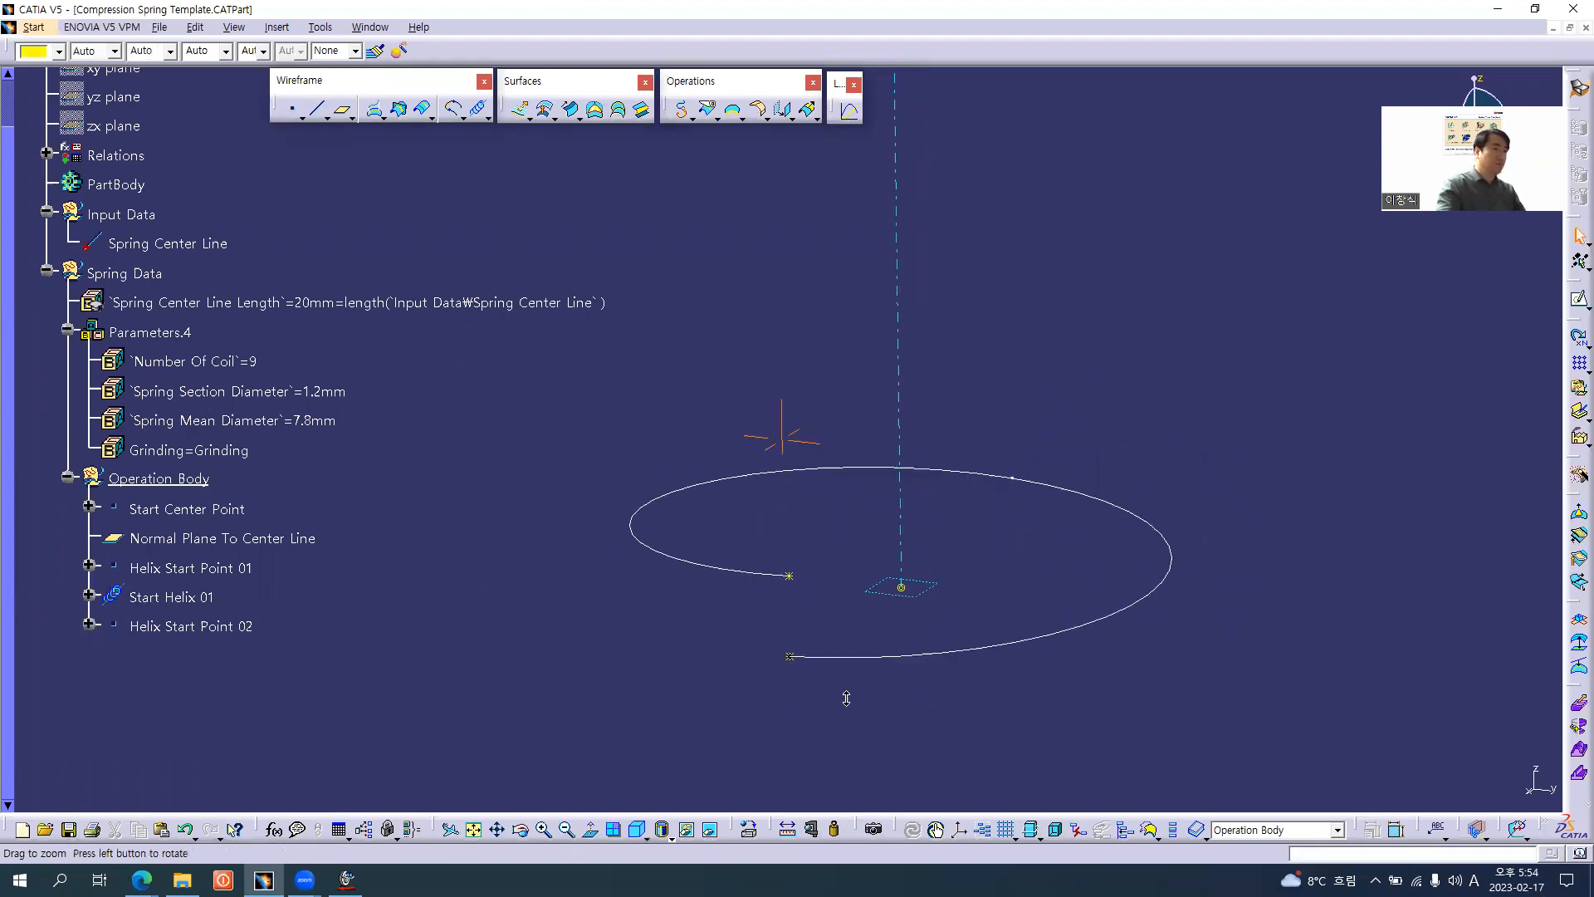
{"action": "left_click", "coordinate": [187, 592]}
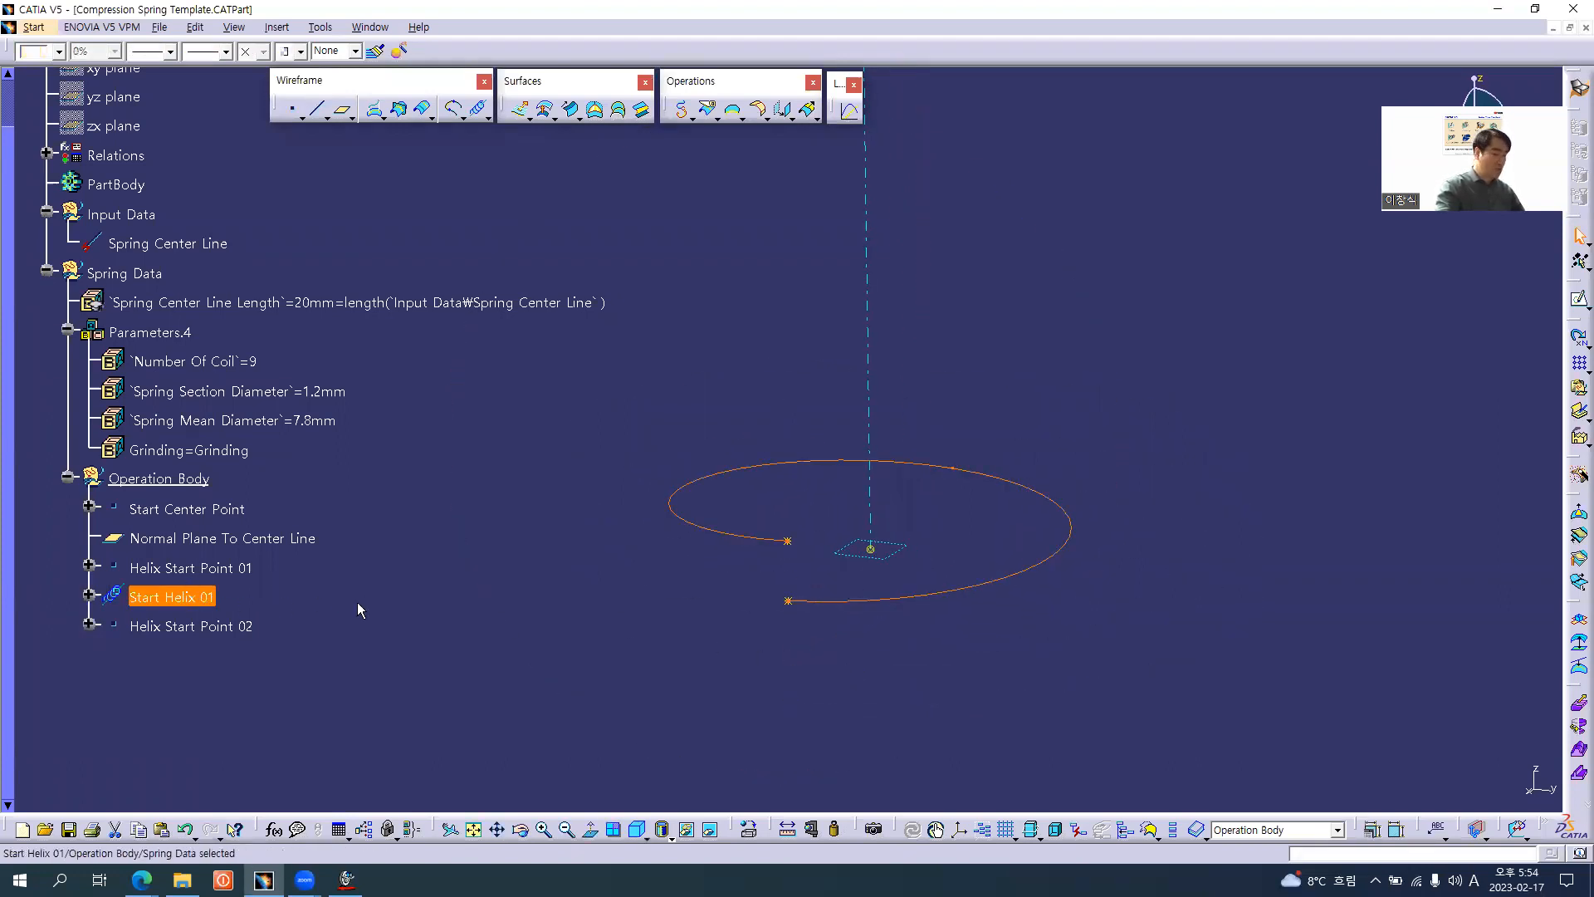
{"action": "left_click", "coordinate": [199, 480]}
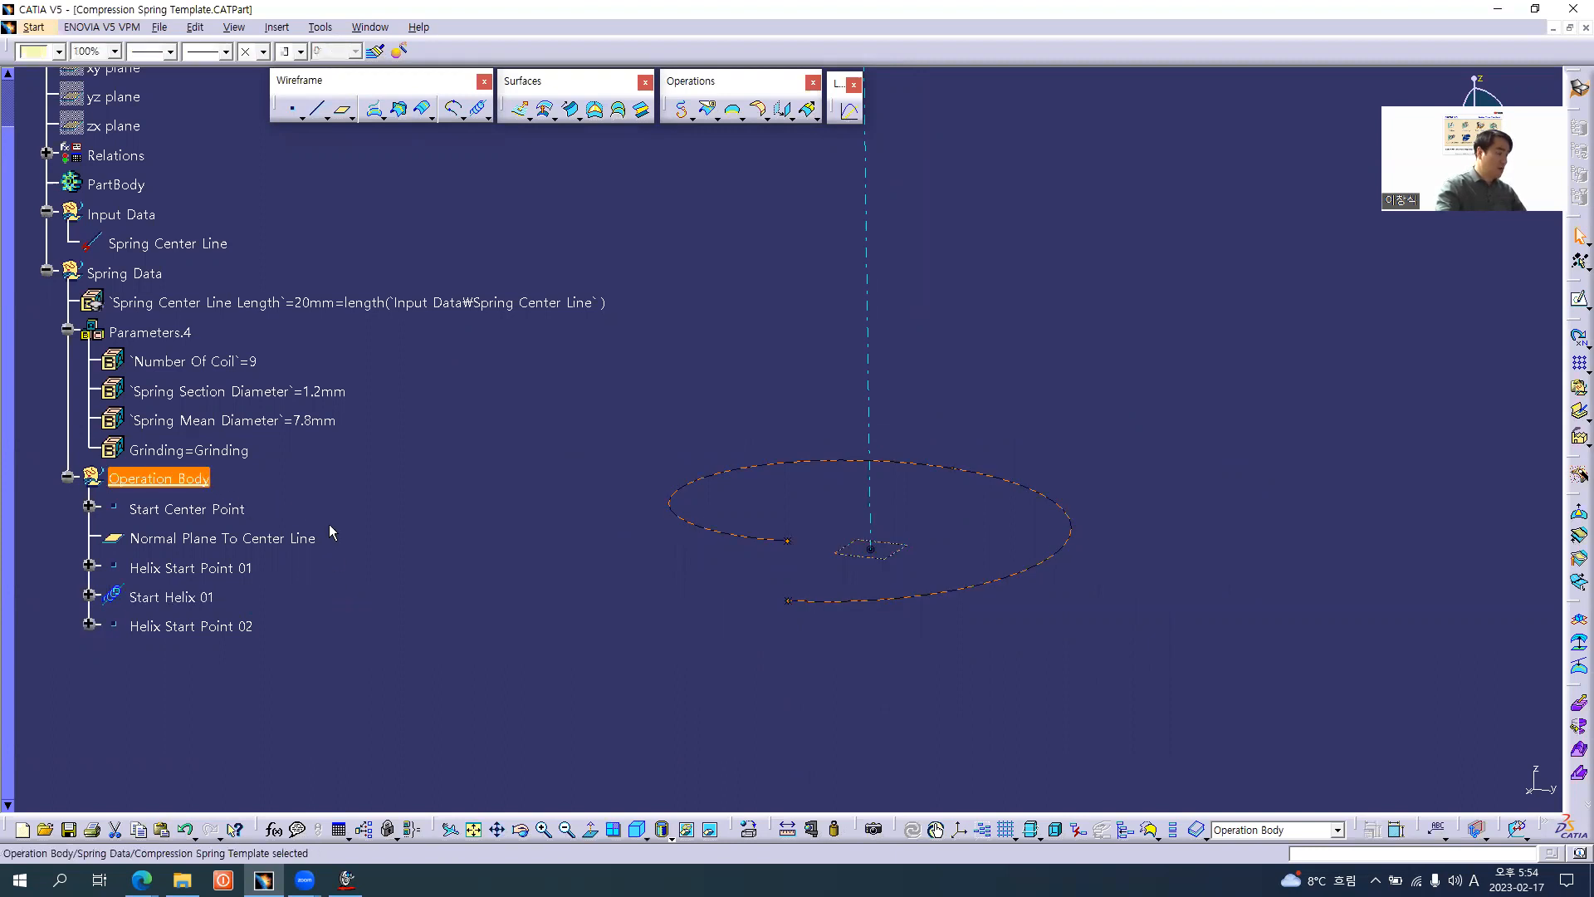
{"action": "key", "text": "ctrl+v"}
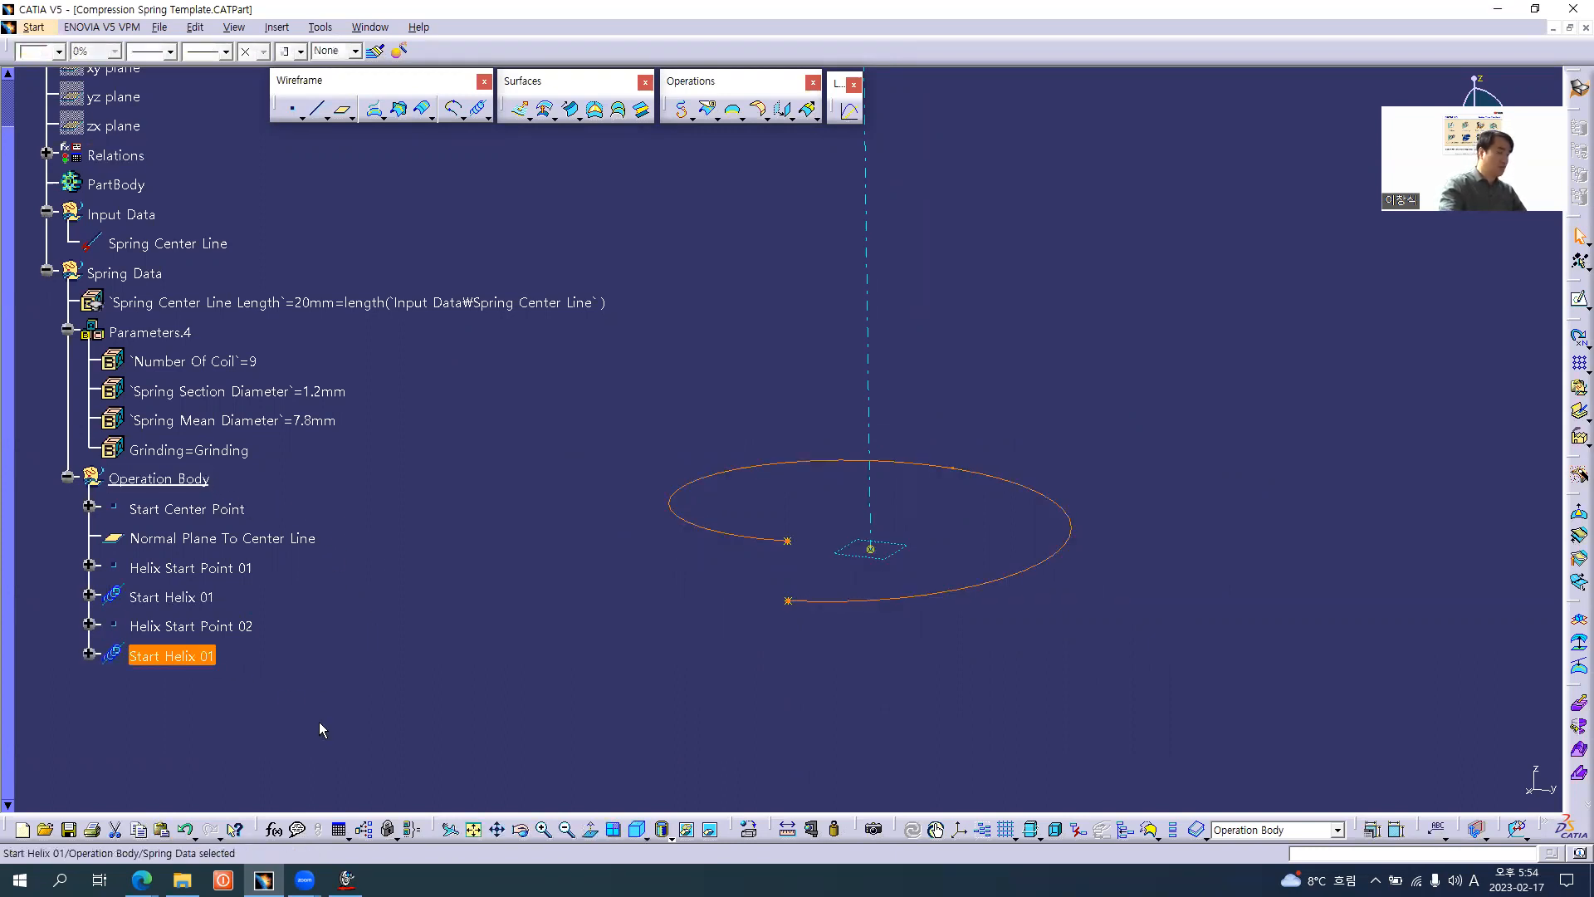
- Rename the copied helix as Main Helix 02
{"action": "key", "text": "alt+Return"}
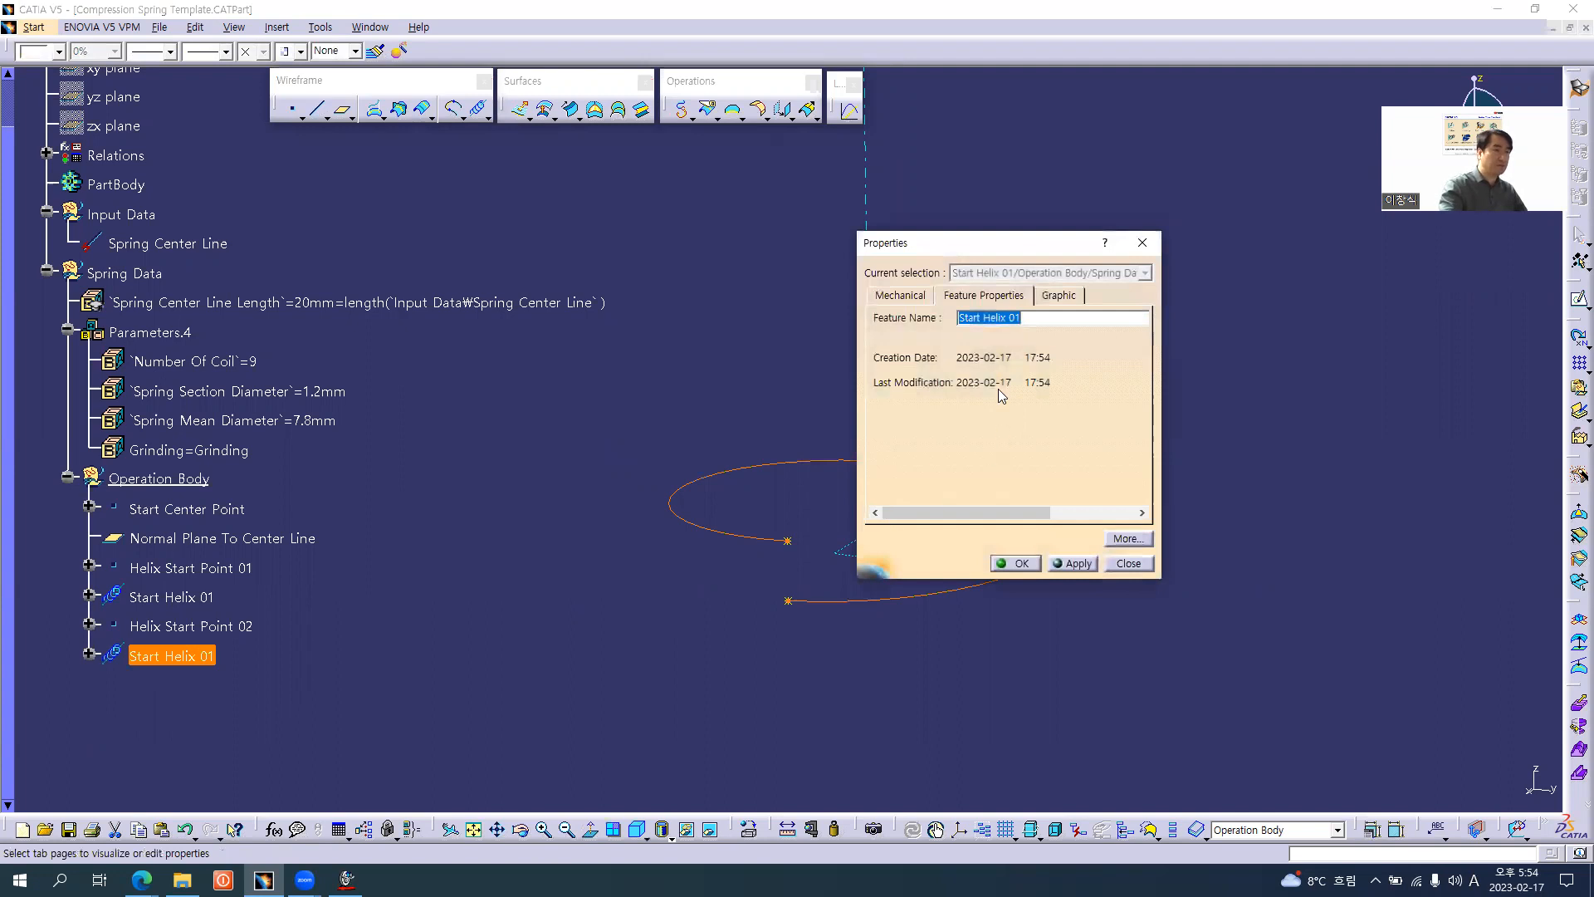
{"action": "double_click", "coordinate": [970, 317]}
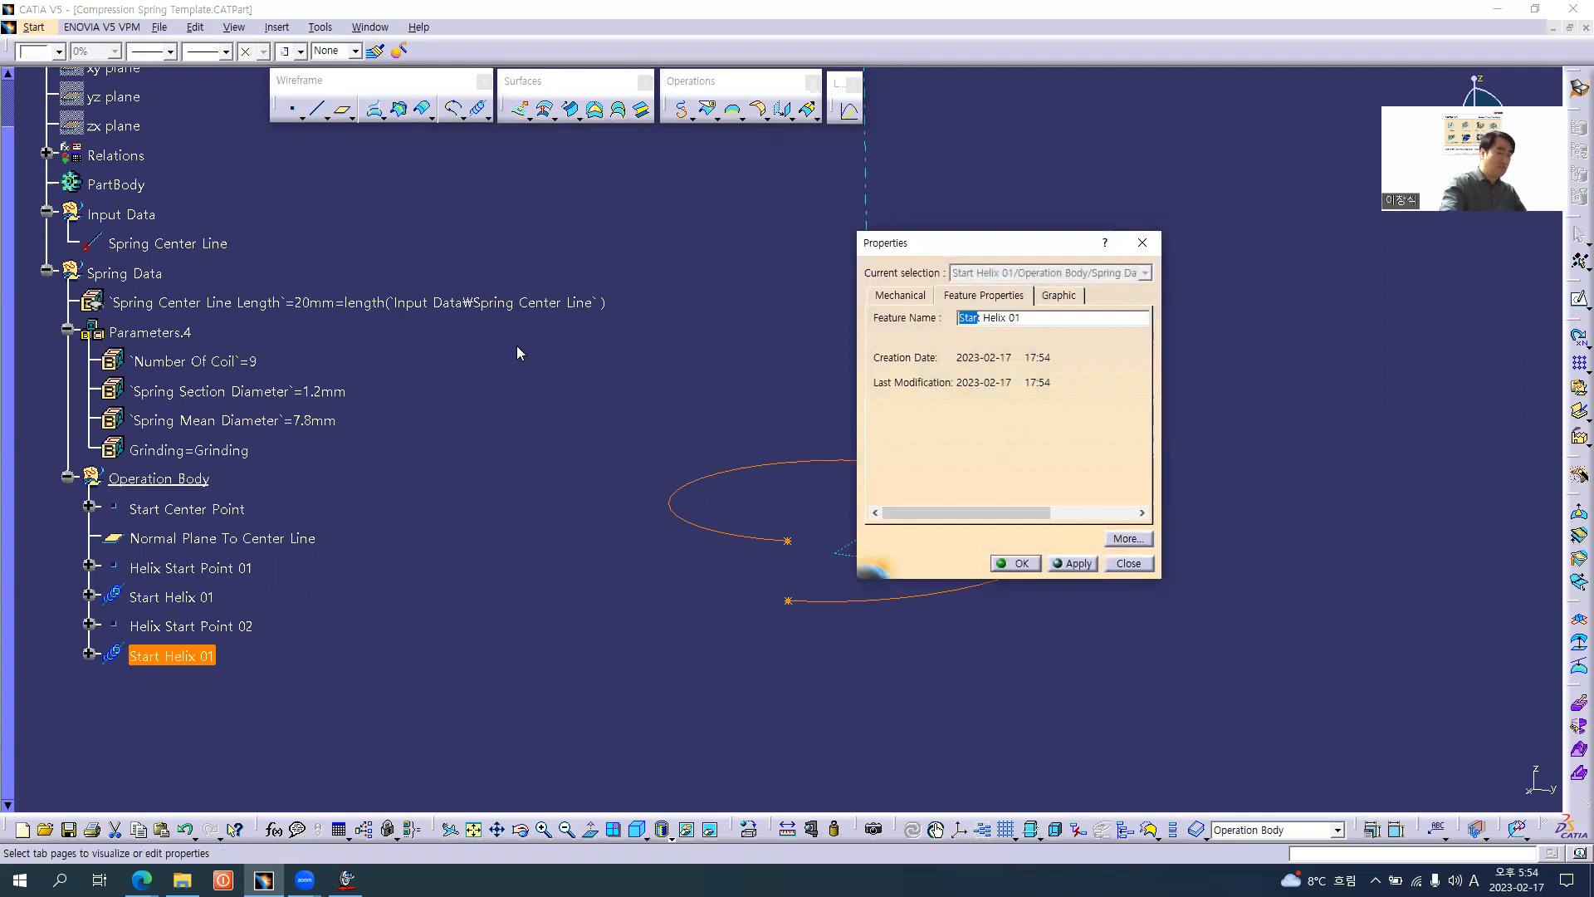
{"action": "type", "text": "Maint"}
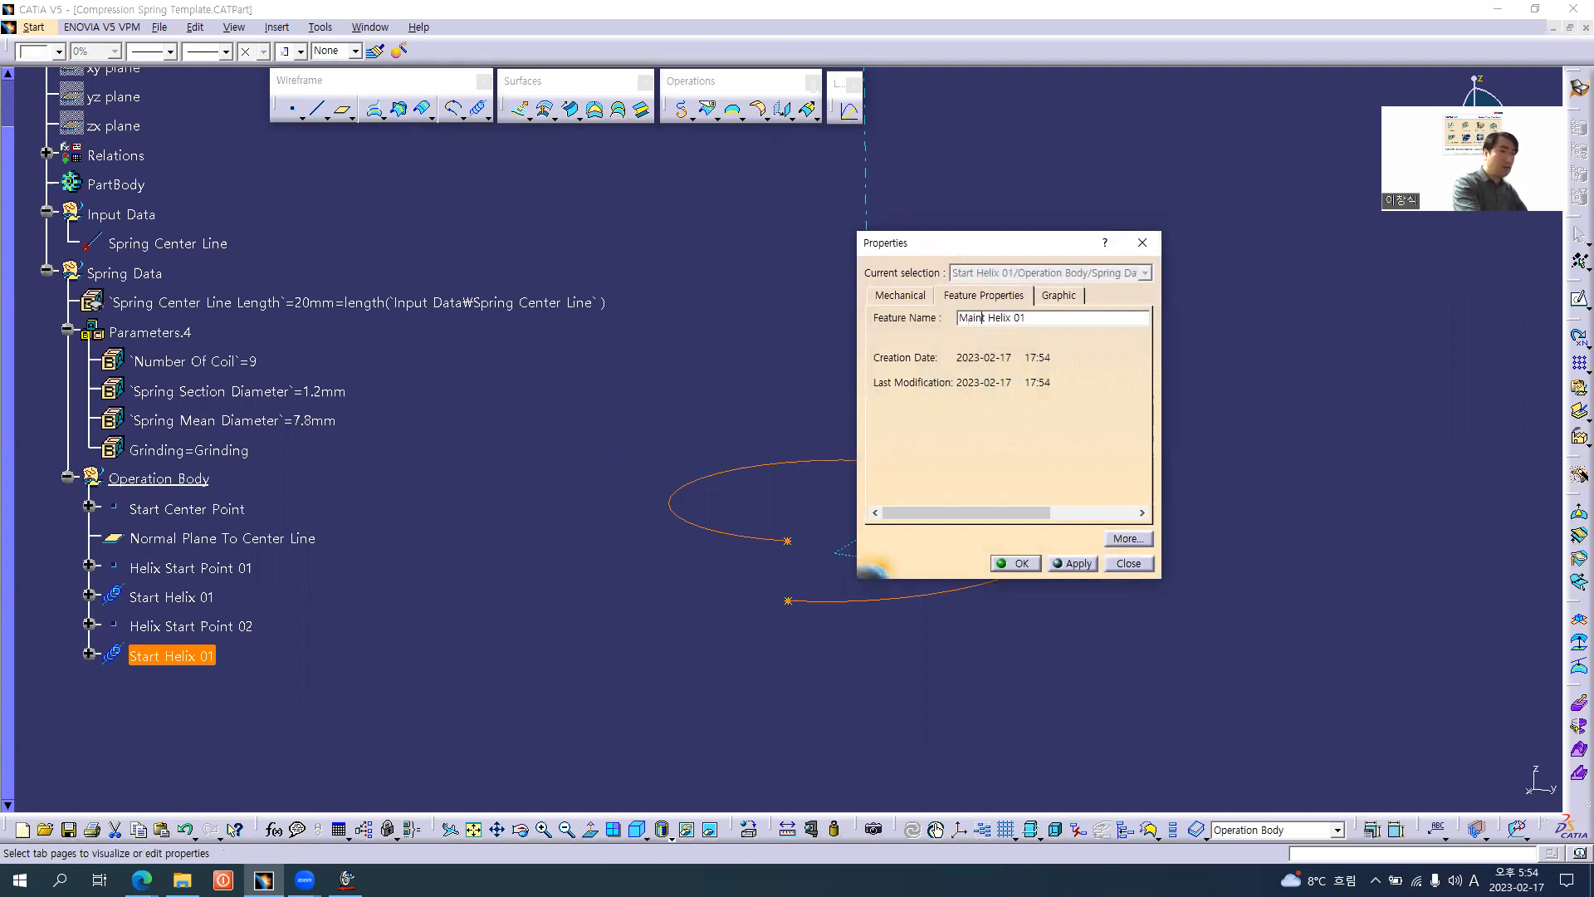
{"action": "key", "text": "BackSpace"}
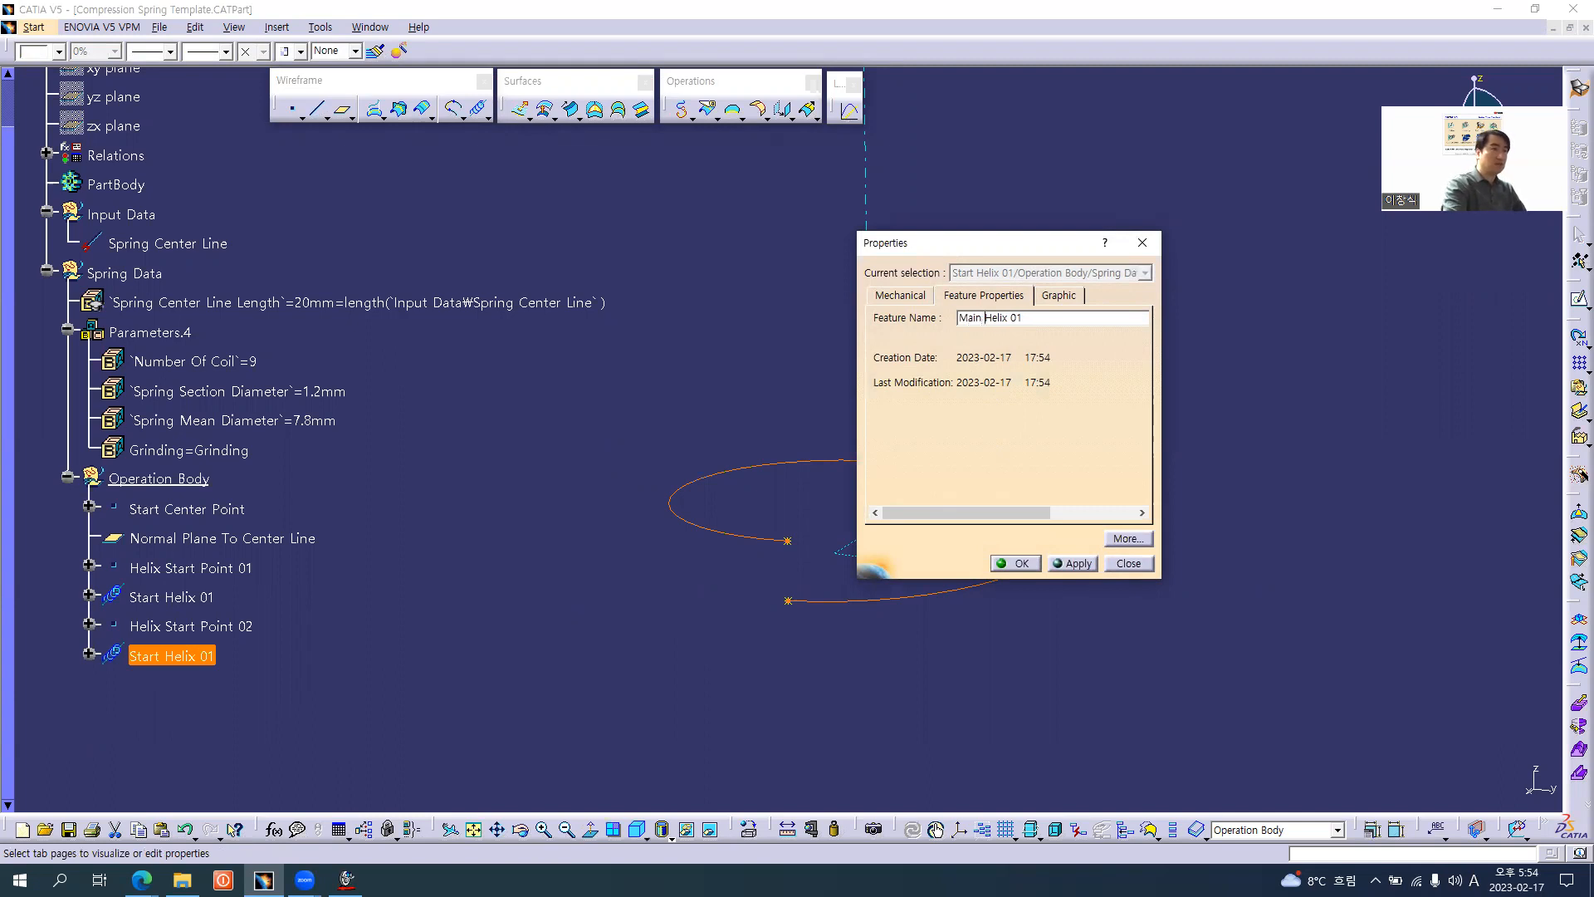
{"action": "type", "text": "2"}
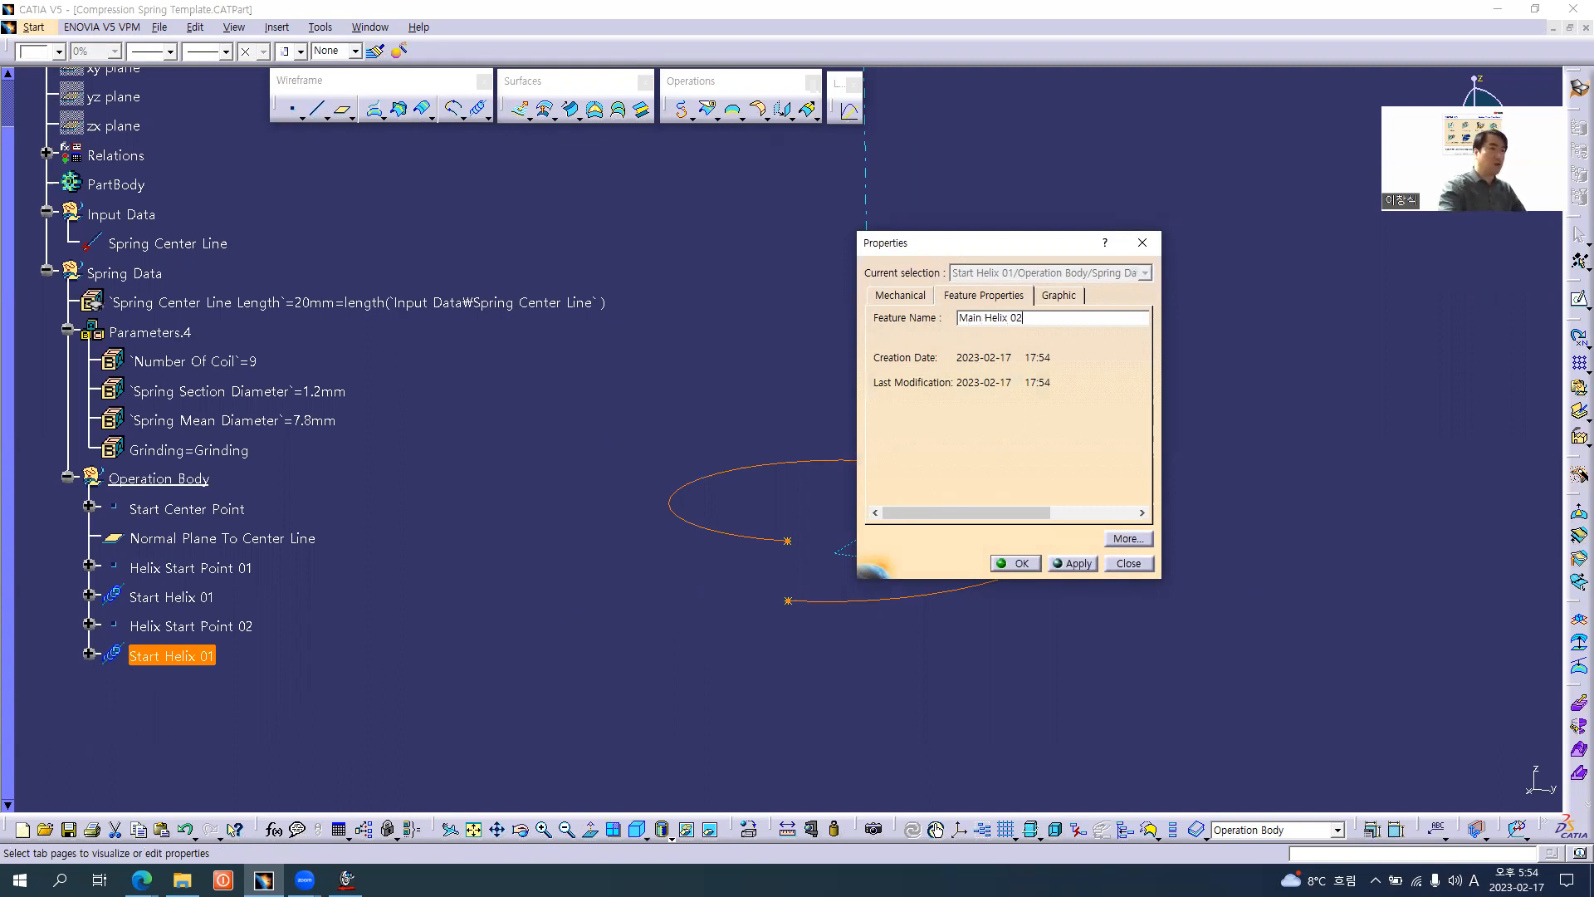
{"action": "key", "text": "alt+Tab"}
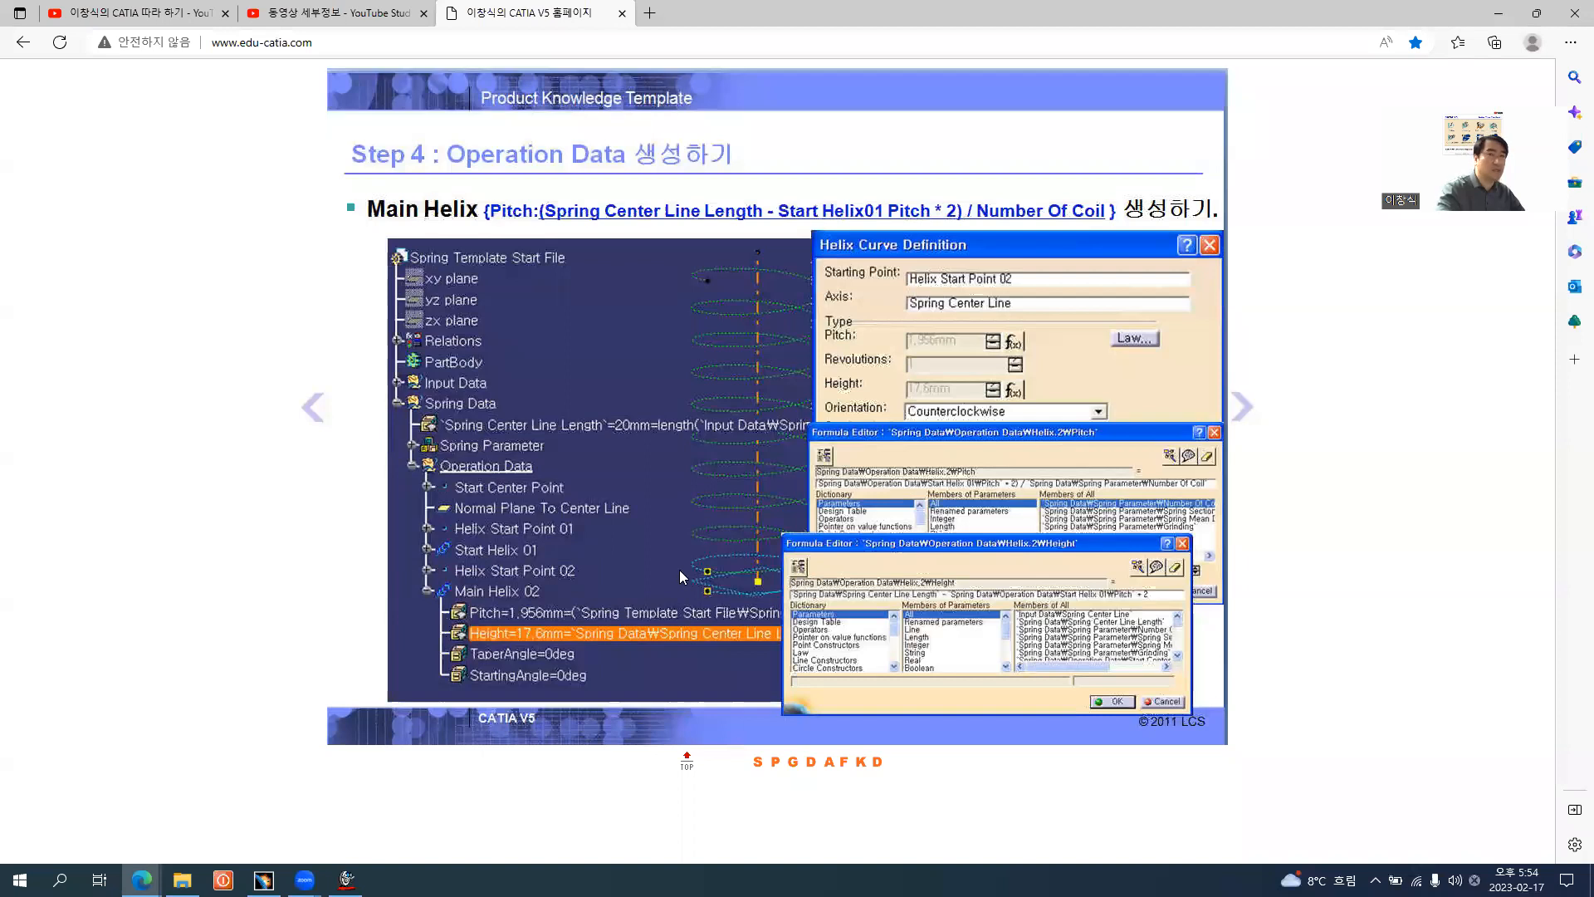
{"action": "key", "text": "alt+Tab"}
{"action": "left_click", "coordinate": [1015, 562]}
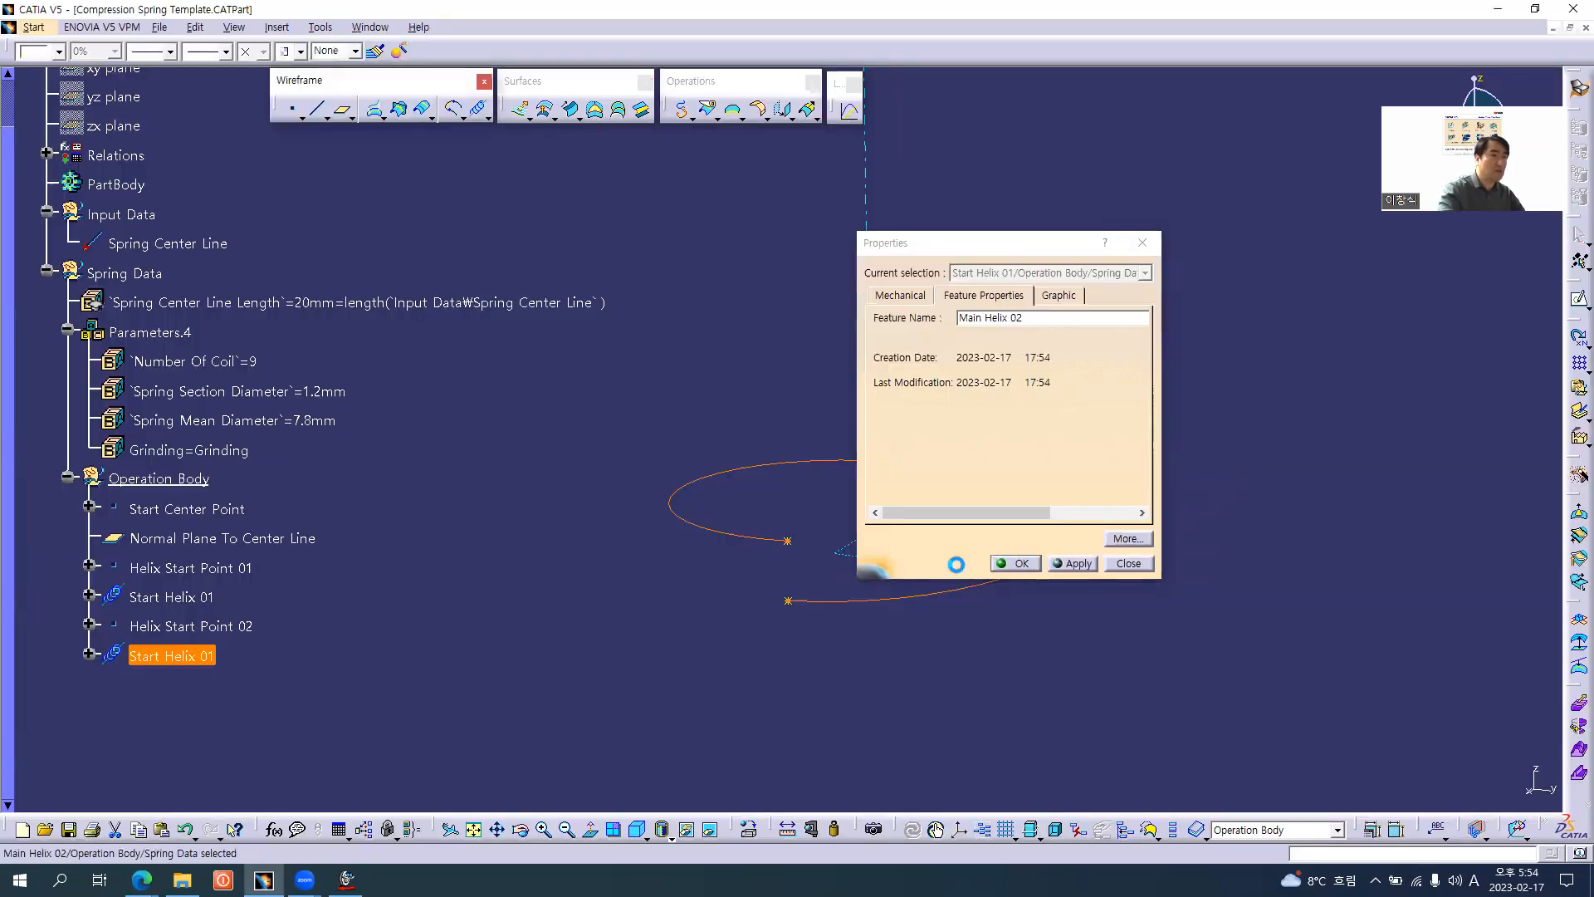
- Color Start Helix 01 orange and Main Helix 02 cyan
{"action": "left_click", "coordinate": [197, 598]}
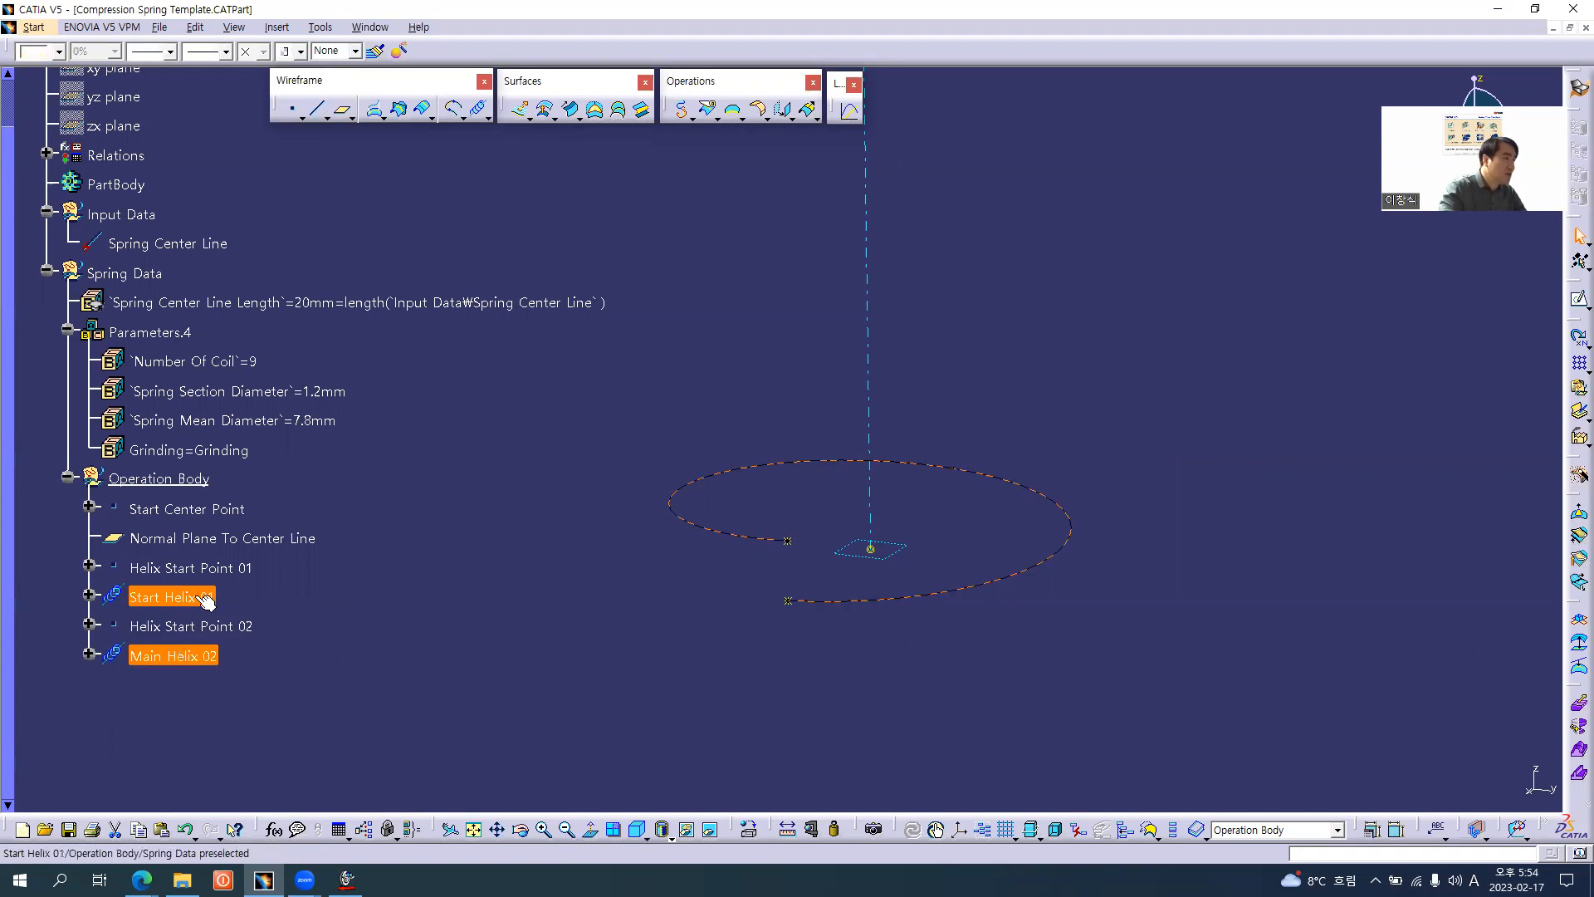
{"action": "left_click", "coordinate": [59, 52]}
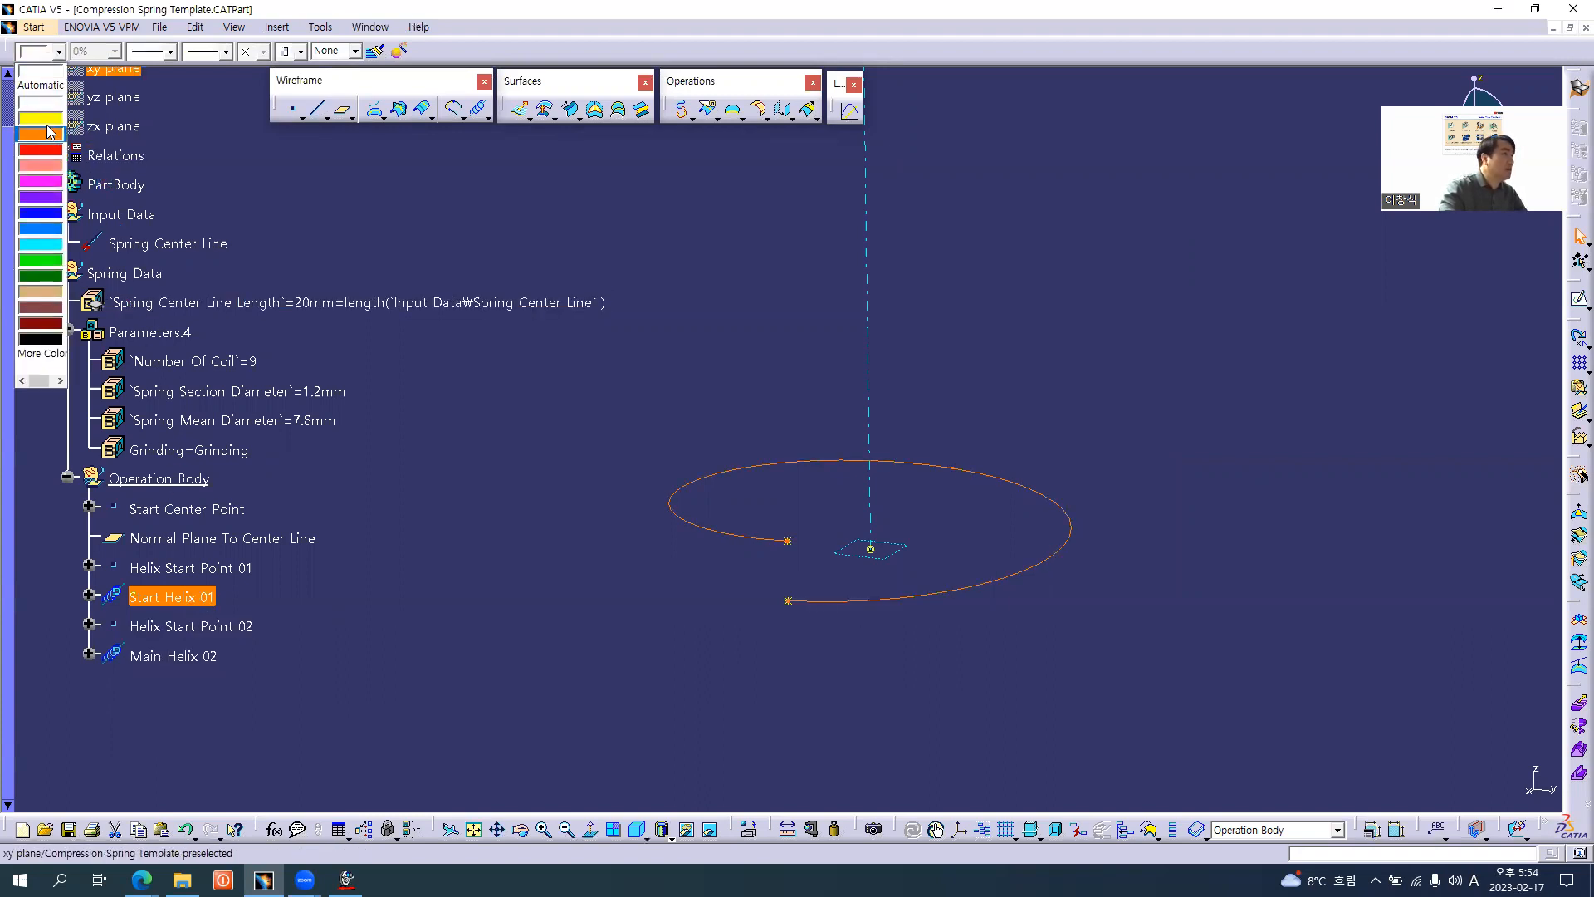
{"action": "left_click", "coordinate": [47, 133]}
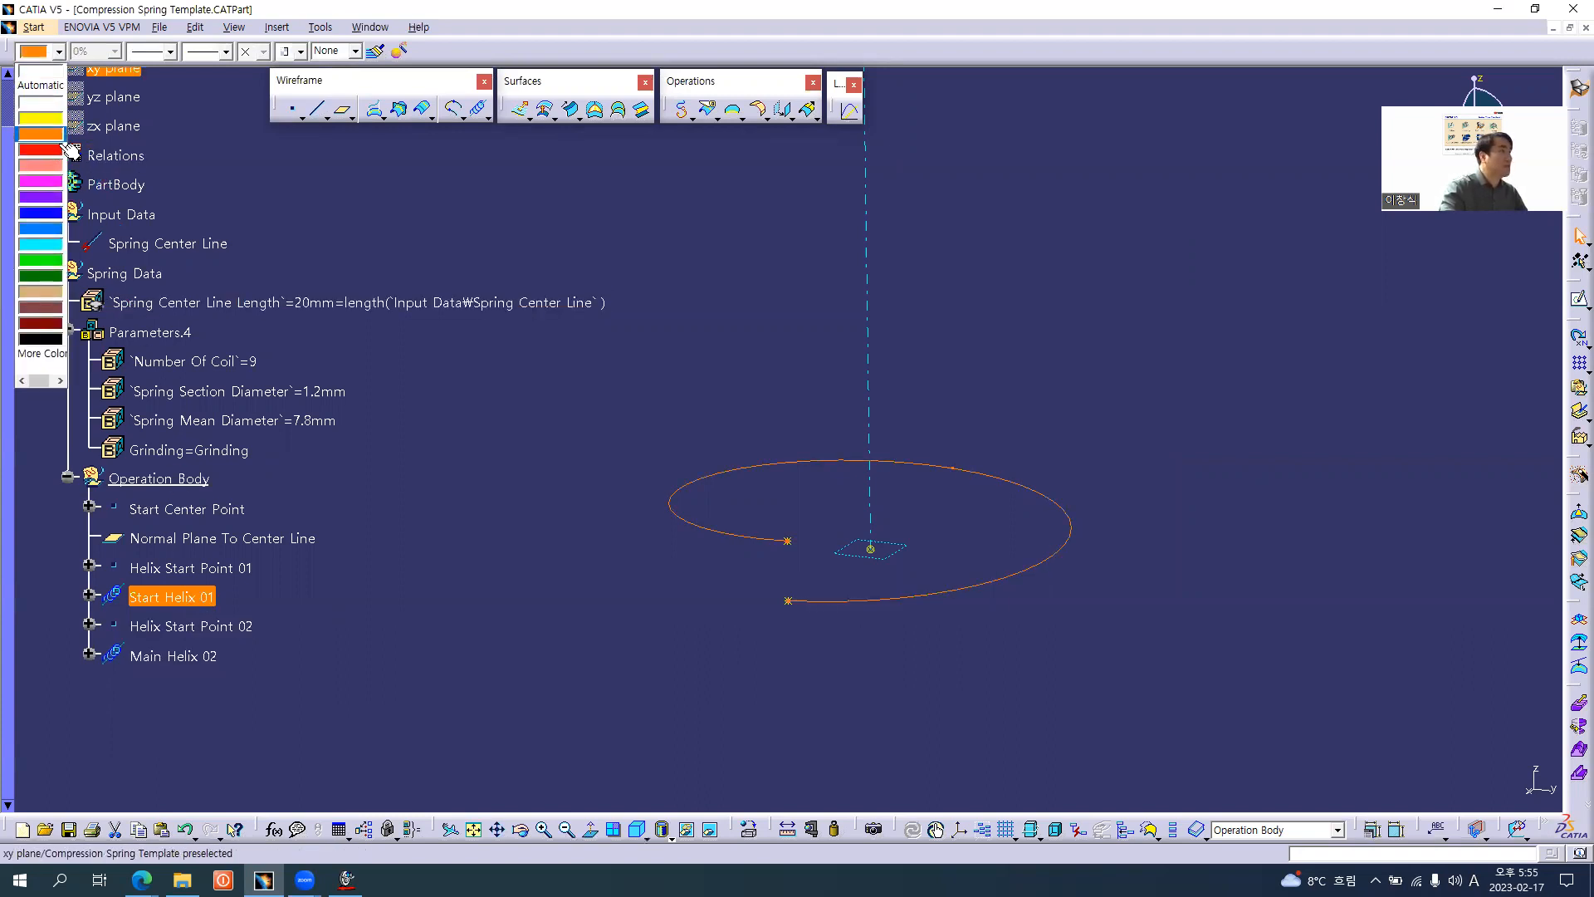
{"action": "left_click", "coordinate": [162, 653]}
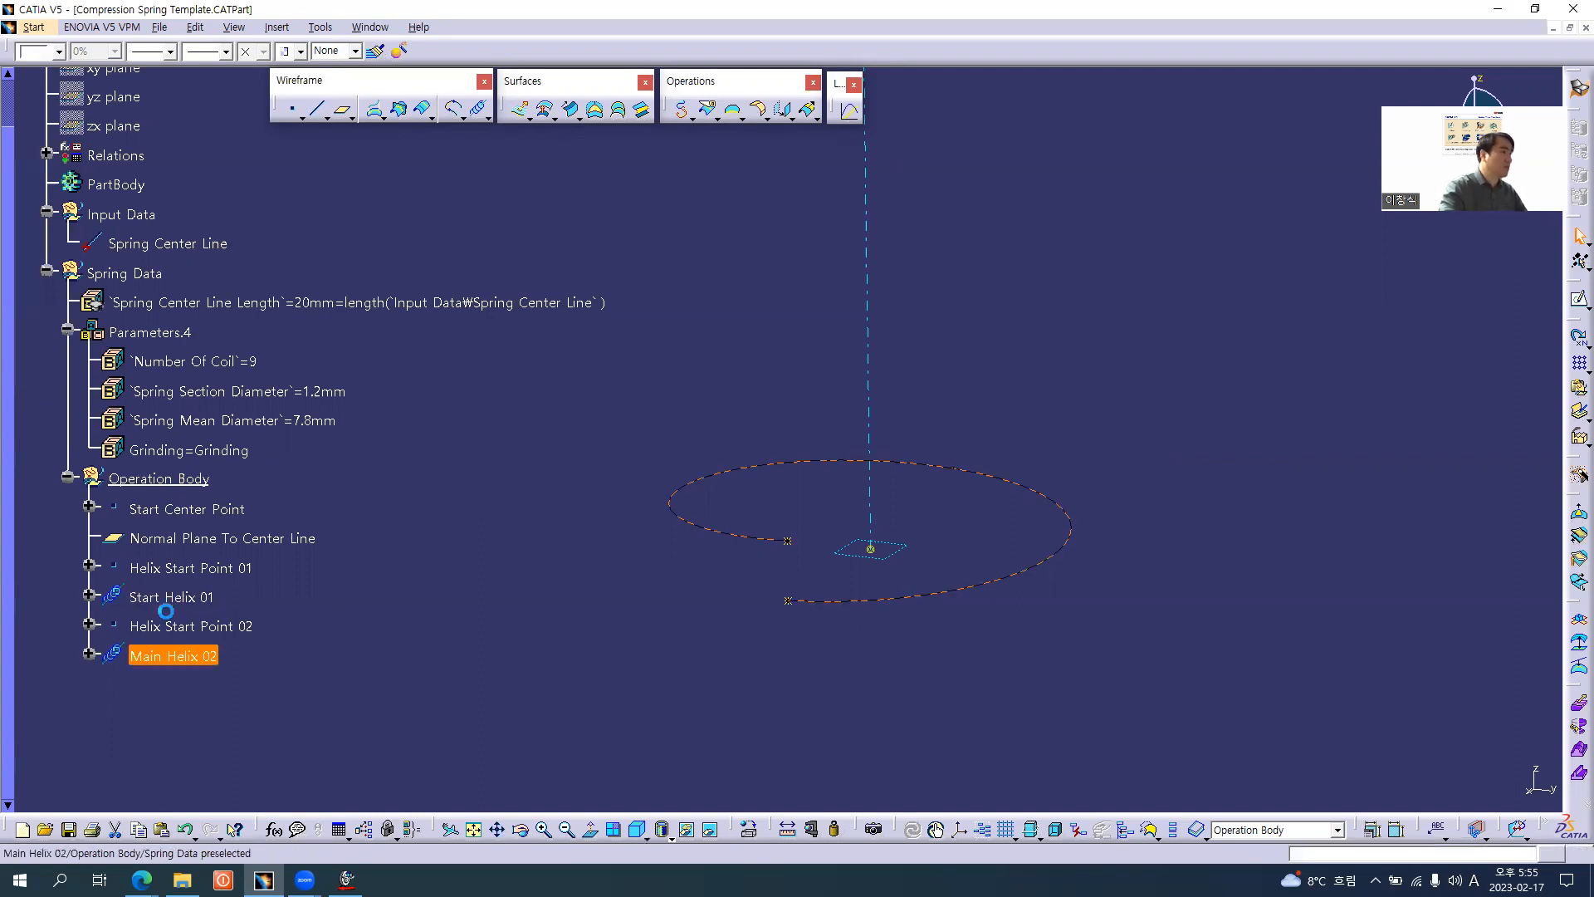
{"action": "left_click", "coordinate": [58, 51]}
{"action": "left_click", "coordinate": [40, 244]}
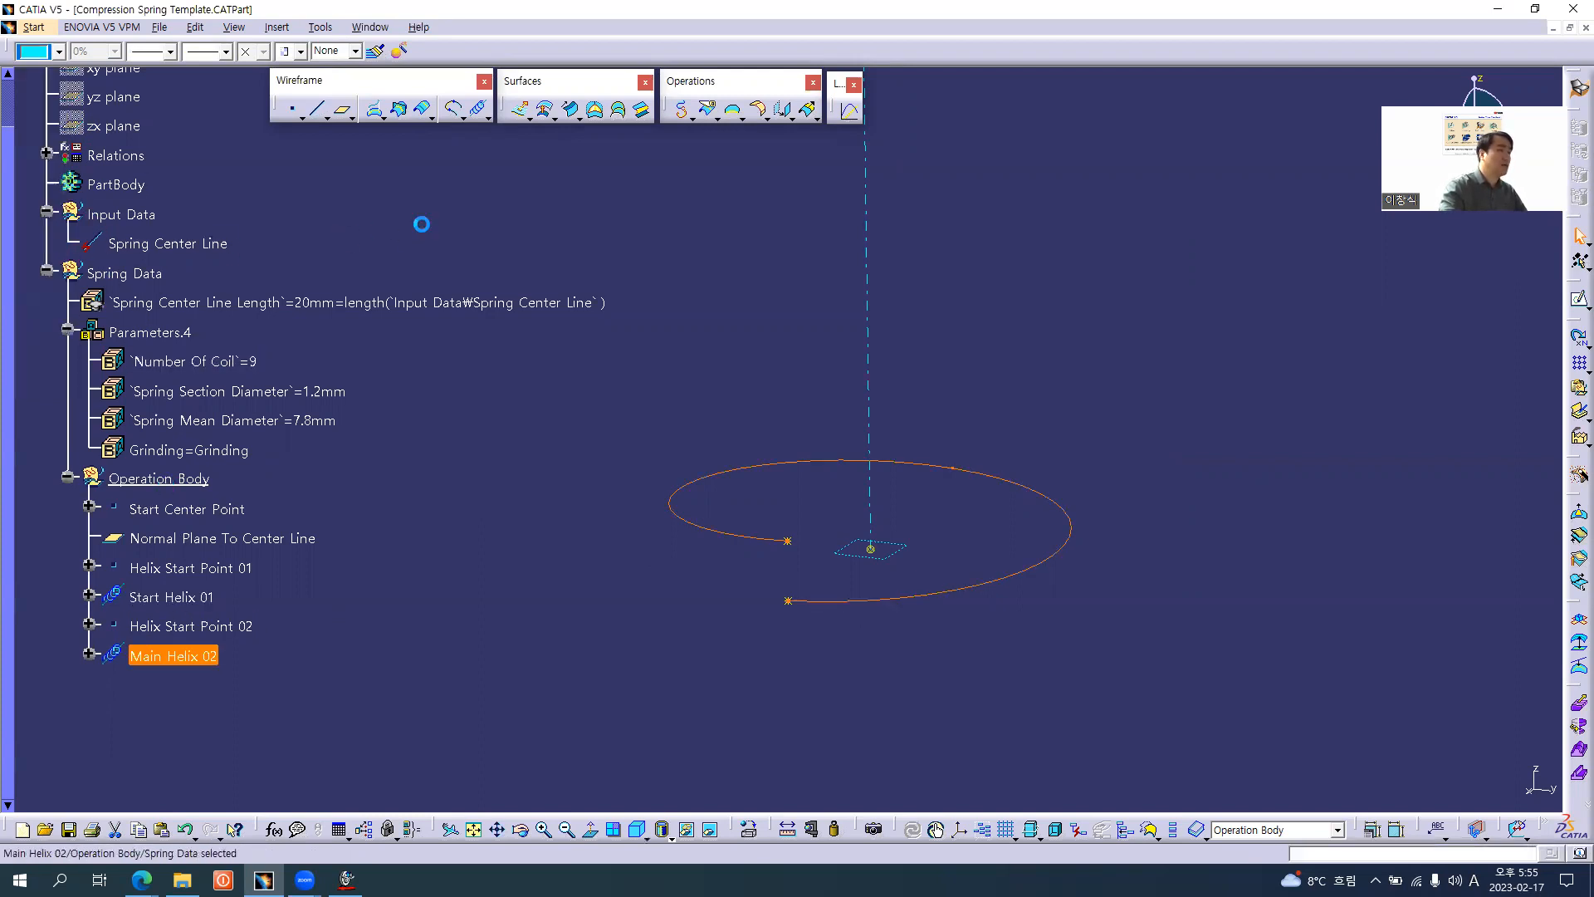
{"action": "left_click", "coordinate": [581, 573]}
- Edit Main Helix 02 so its starting point is Helix Start Point 02
{"action": "left_click", "coordinate": [179, 656]}
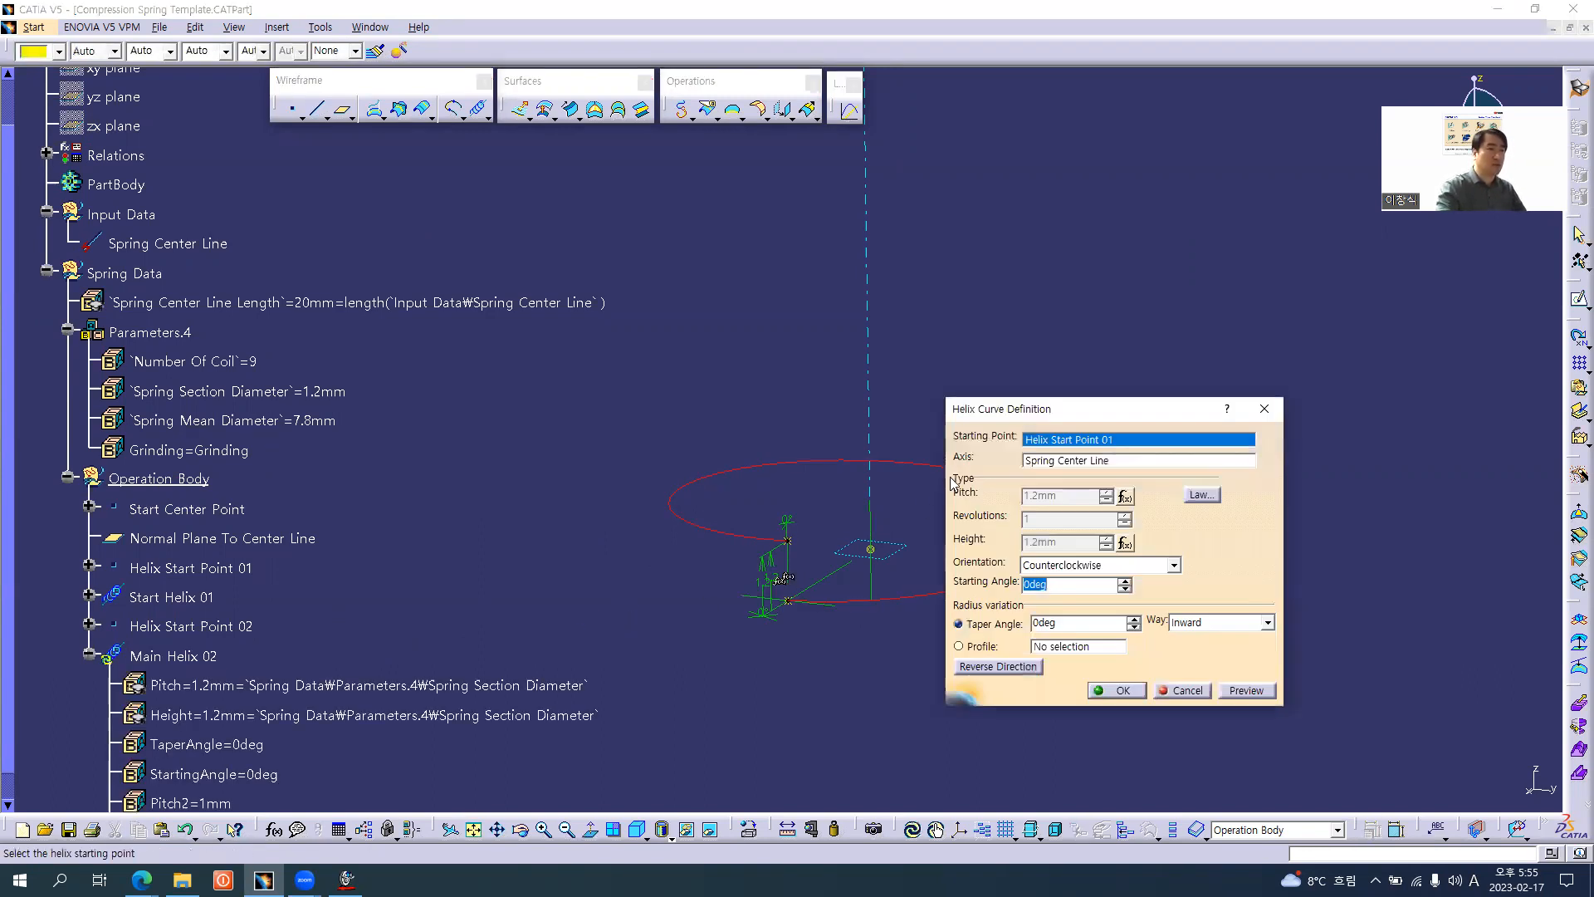
{"action": "left_click", "coordinate": [1052, 440]}
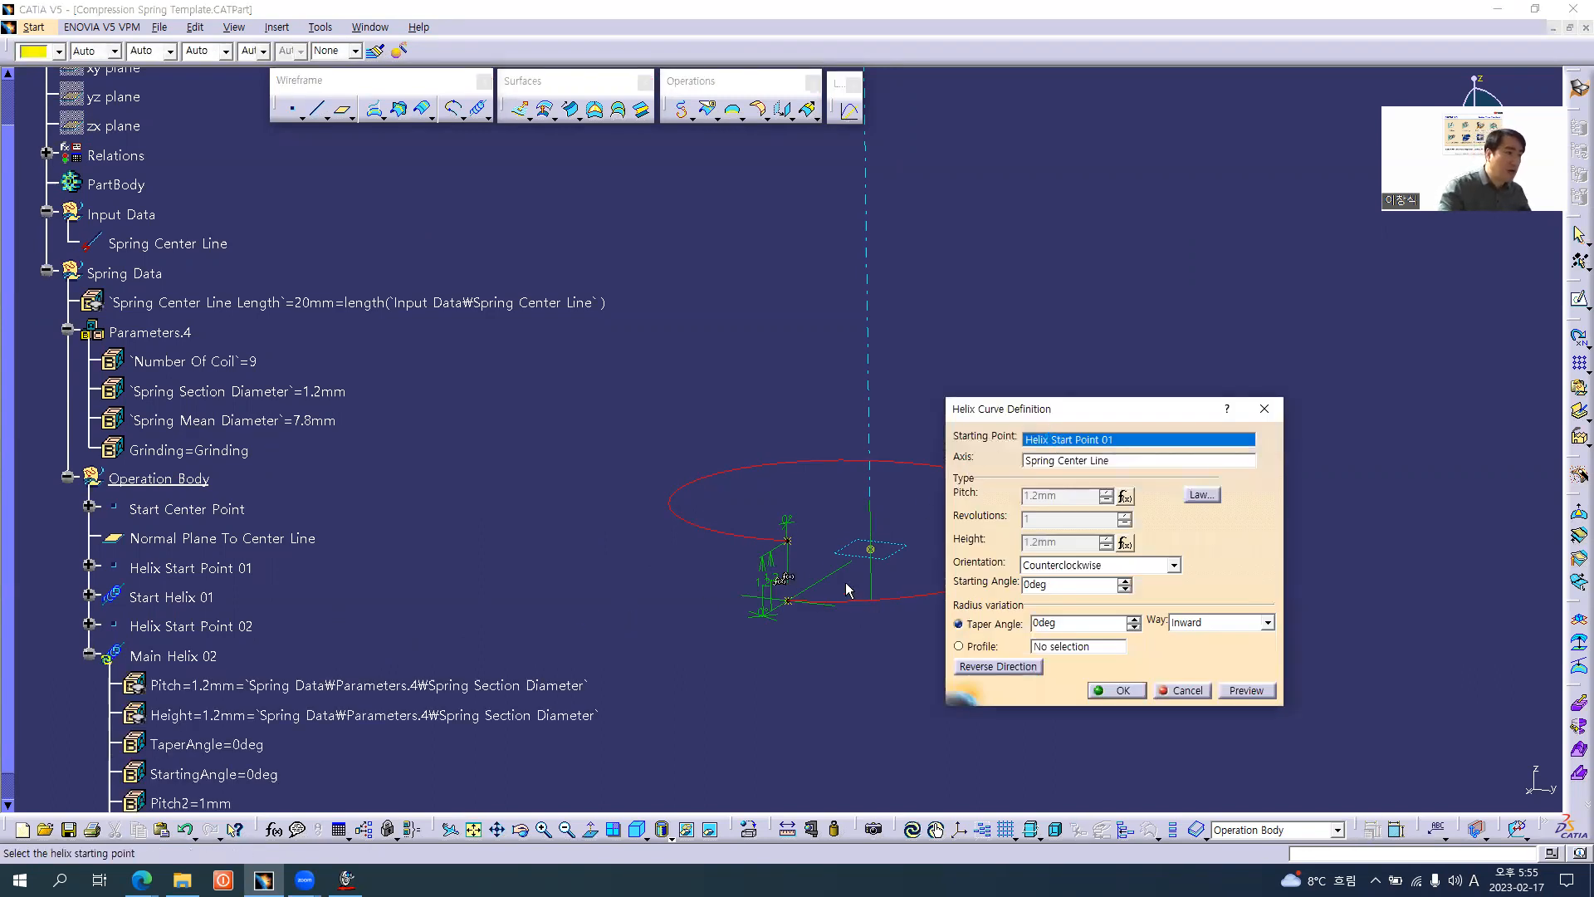
{"action": "left_click", "coordinate": [198, 627]}
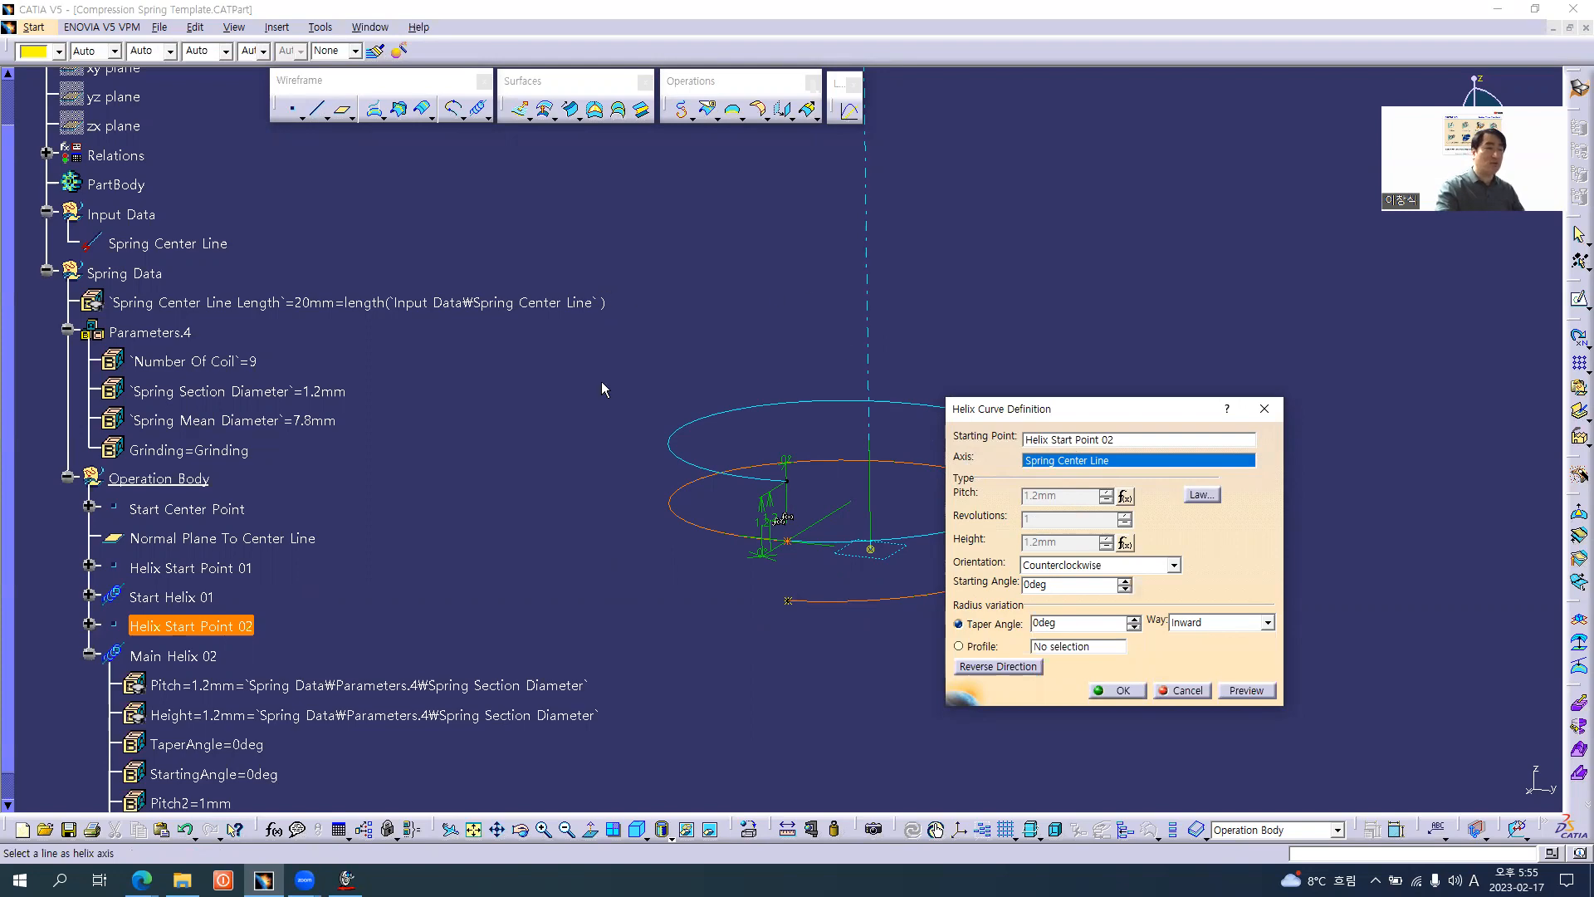
- Check the Main Helix slide in the browser, then in CATIA clear the existing pitch formula of Main Helix 02
{"action": "key", "text": "alt+Tab"}
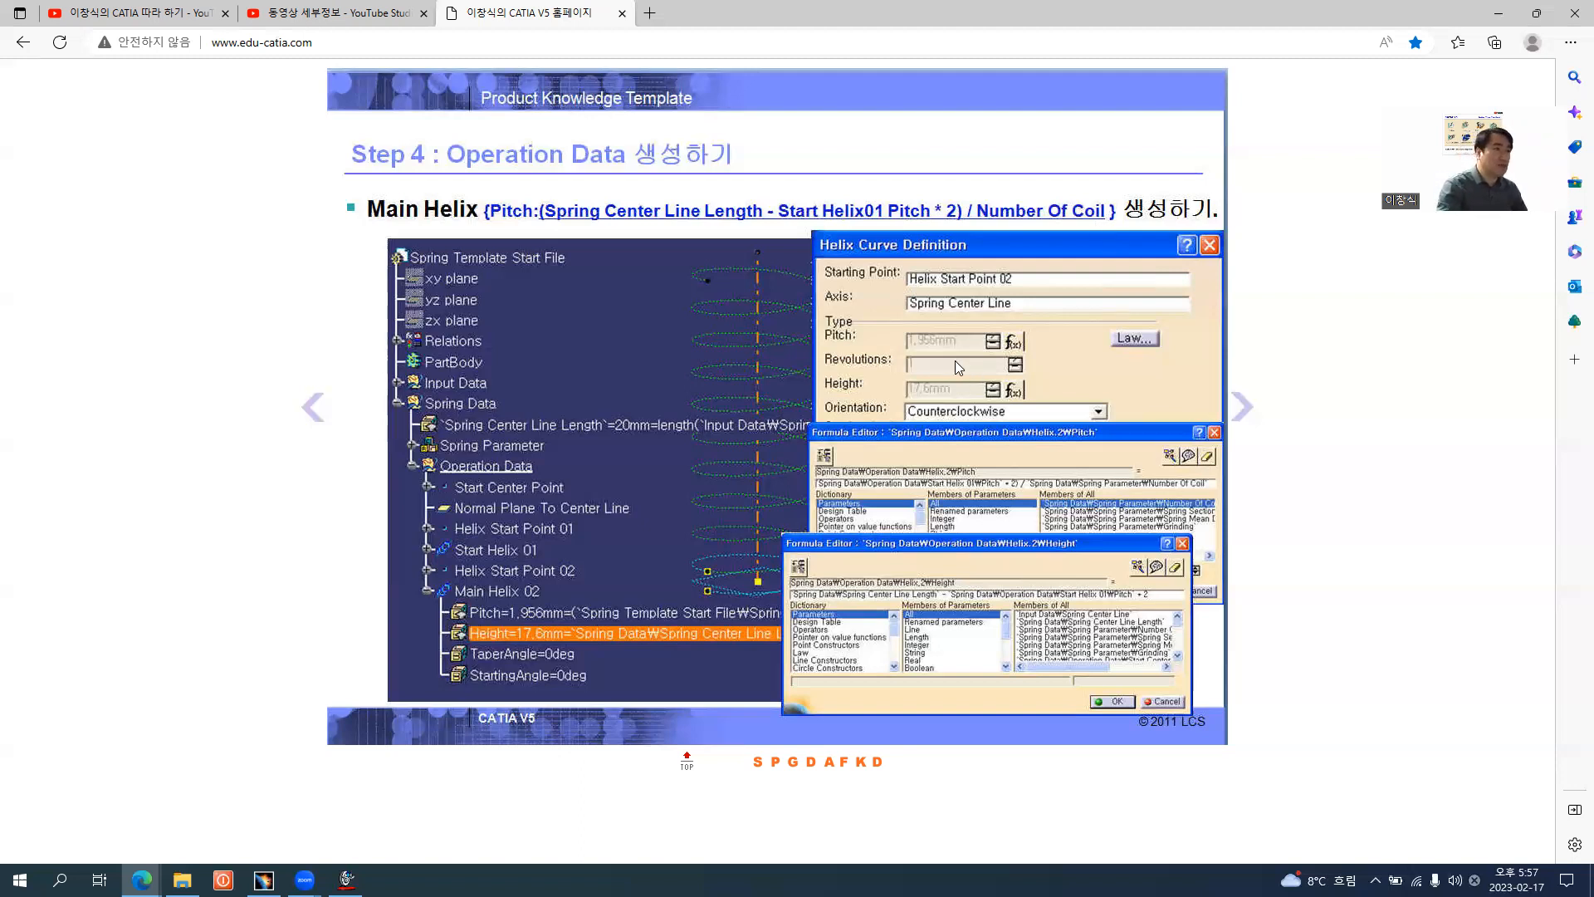
{"action": "key", "text": "alt+Tab"}
{"action": "left_click", "coordinate": [1131, 495]}
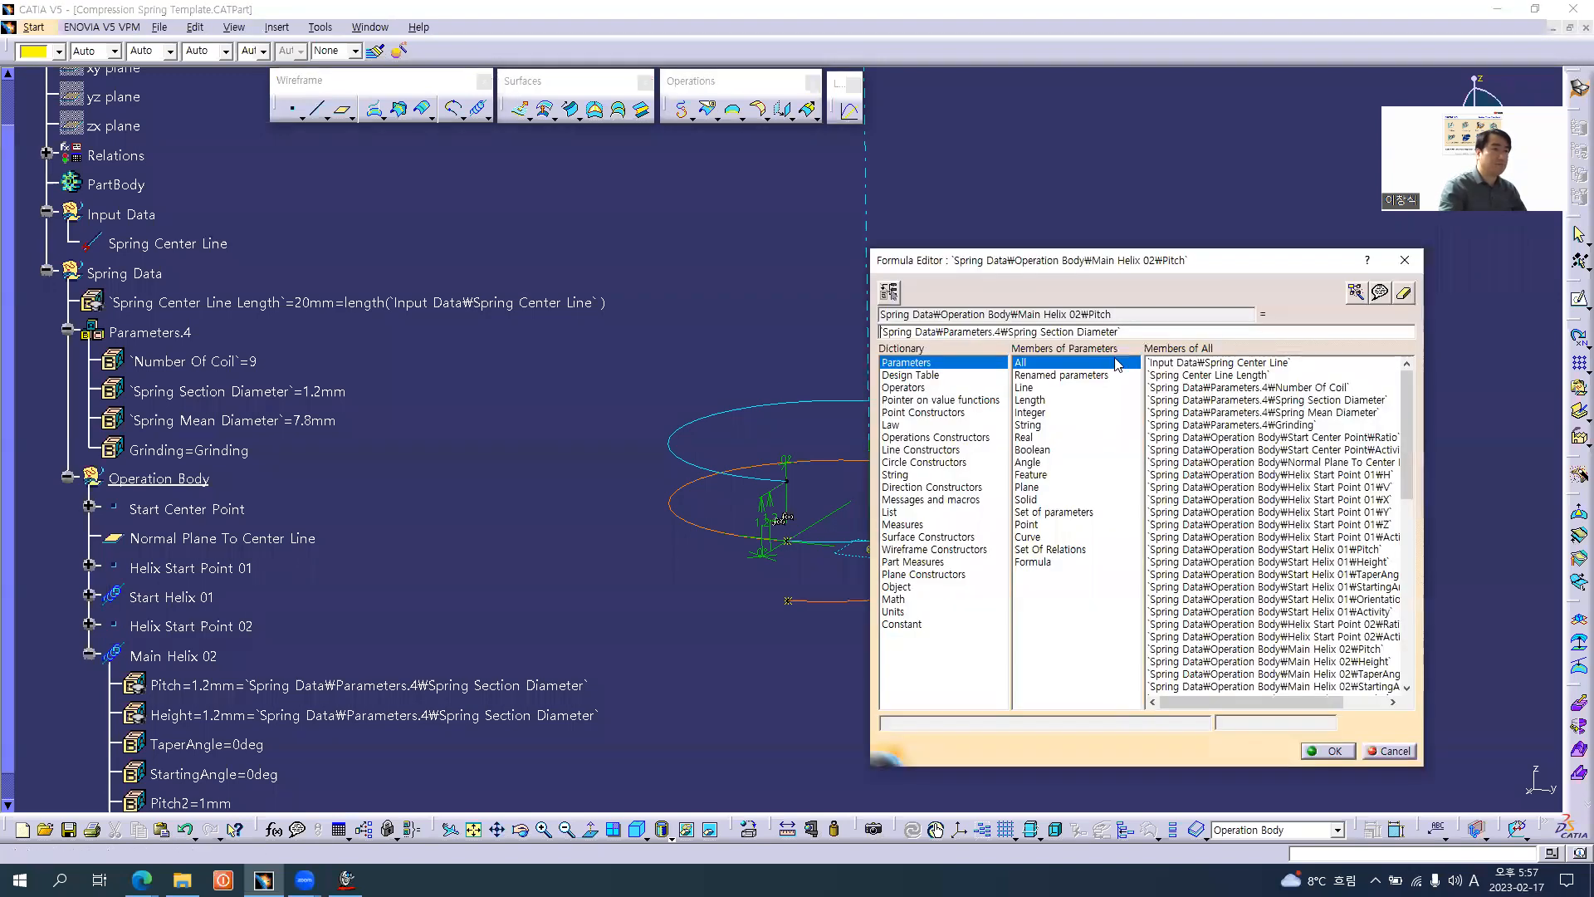
{"action": "left_click", "coordinate": [1403, 292]}
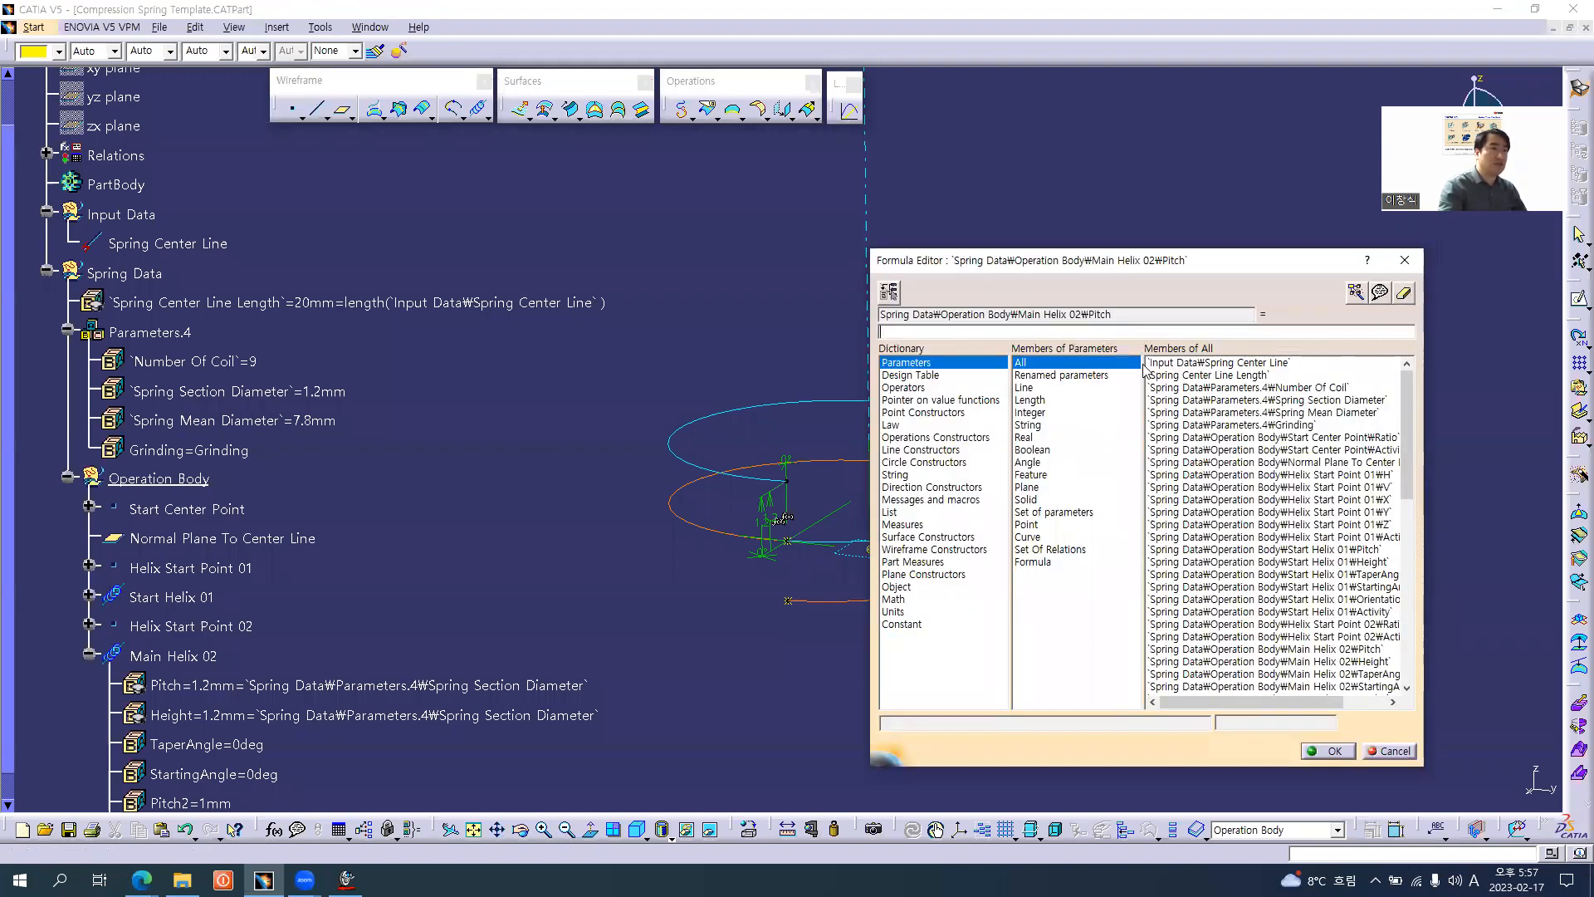
- Begin Main Helix 02's pitch formula with an opening parenthesis, the Spring Center Line Length parameter and a minus sign
{"action": "key", "text": "alt+Tab"}
{"action": "key", "text": "alt+Tab"}
{"action": "left_click", "coordinate": [983, 332]}
{"action": "type", "text": "("}
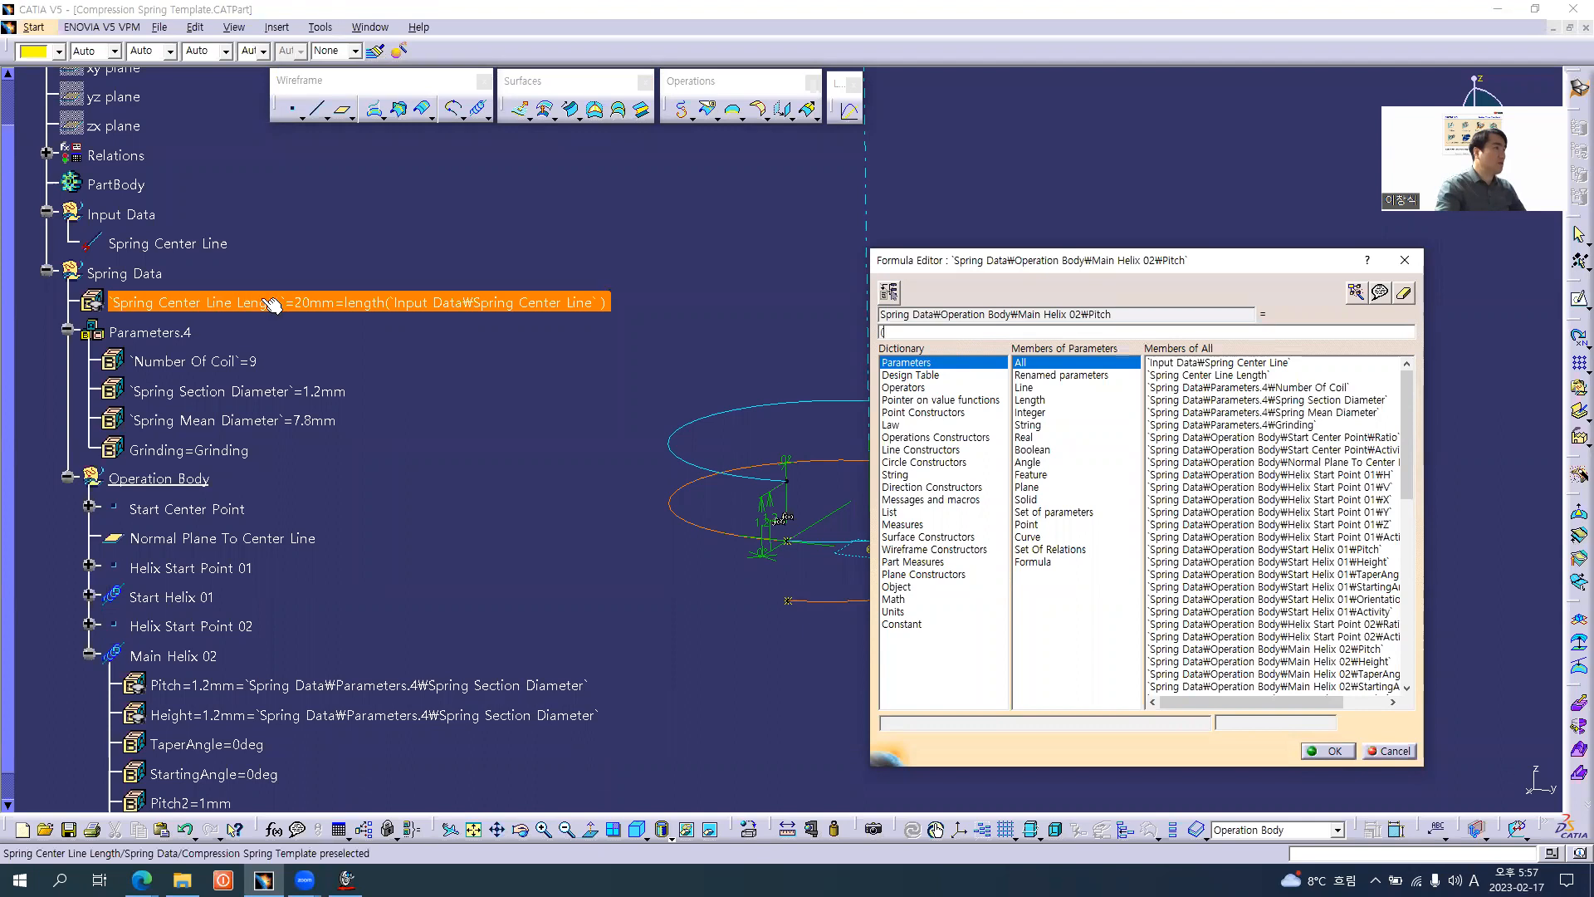
{"action": "left_click", "coordinate": [301, 309]}
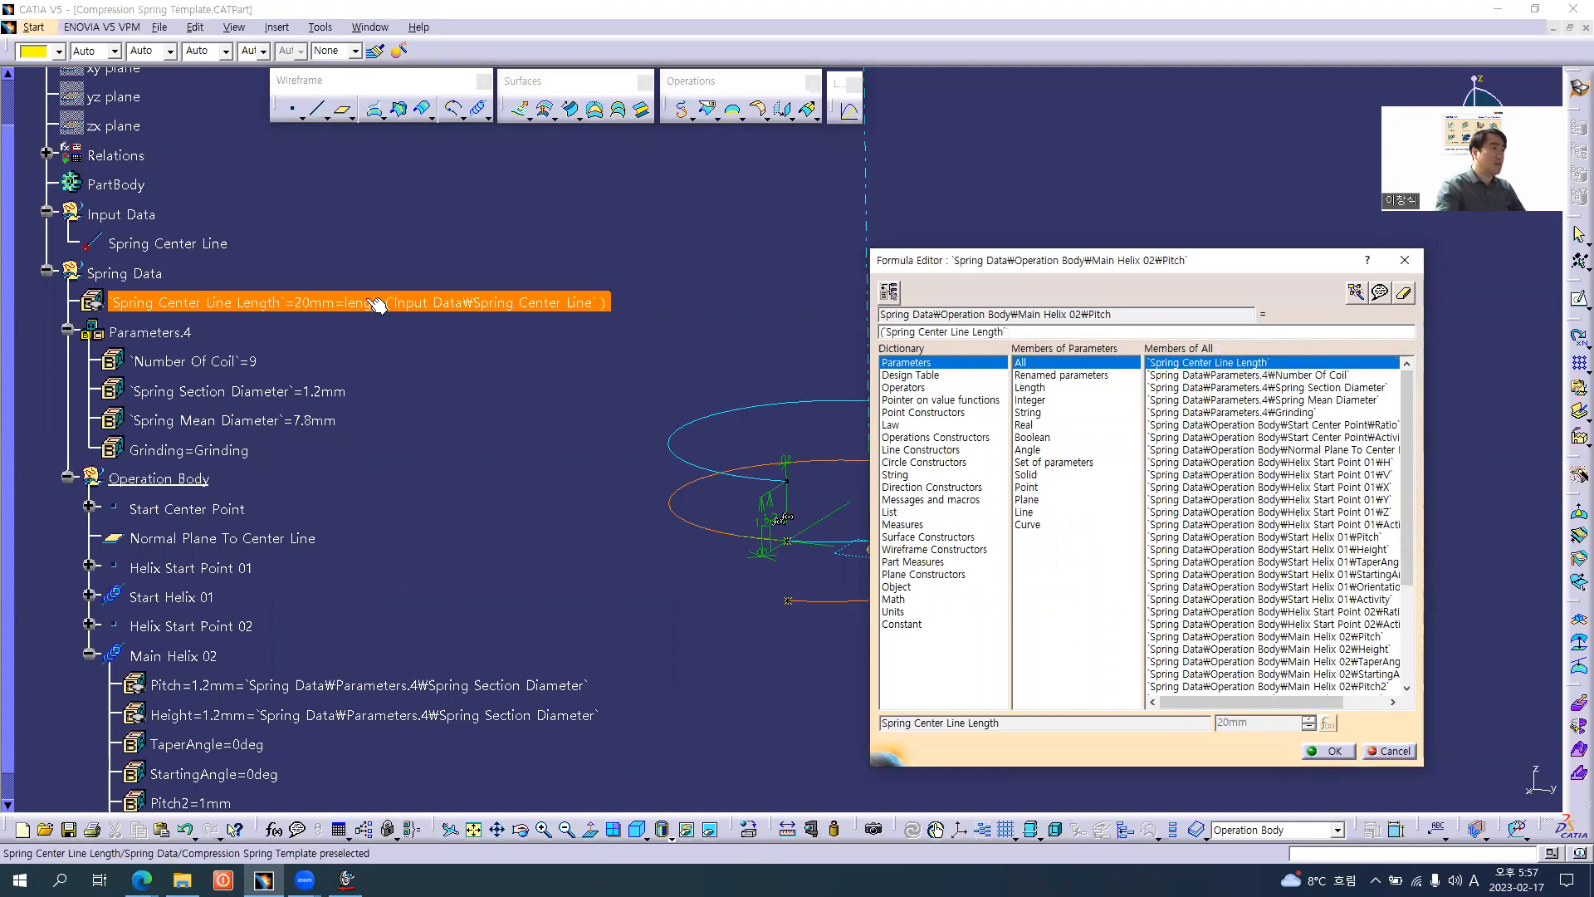
{"action": "left_click", "coordinate": [1041, 328]}
{"action": "type", "text": "-"}
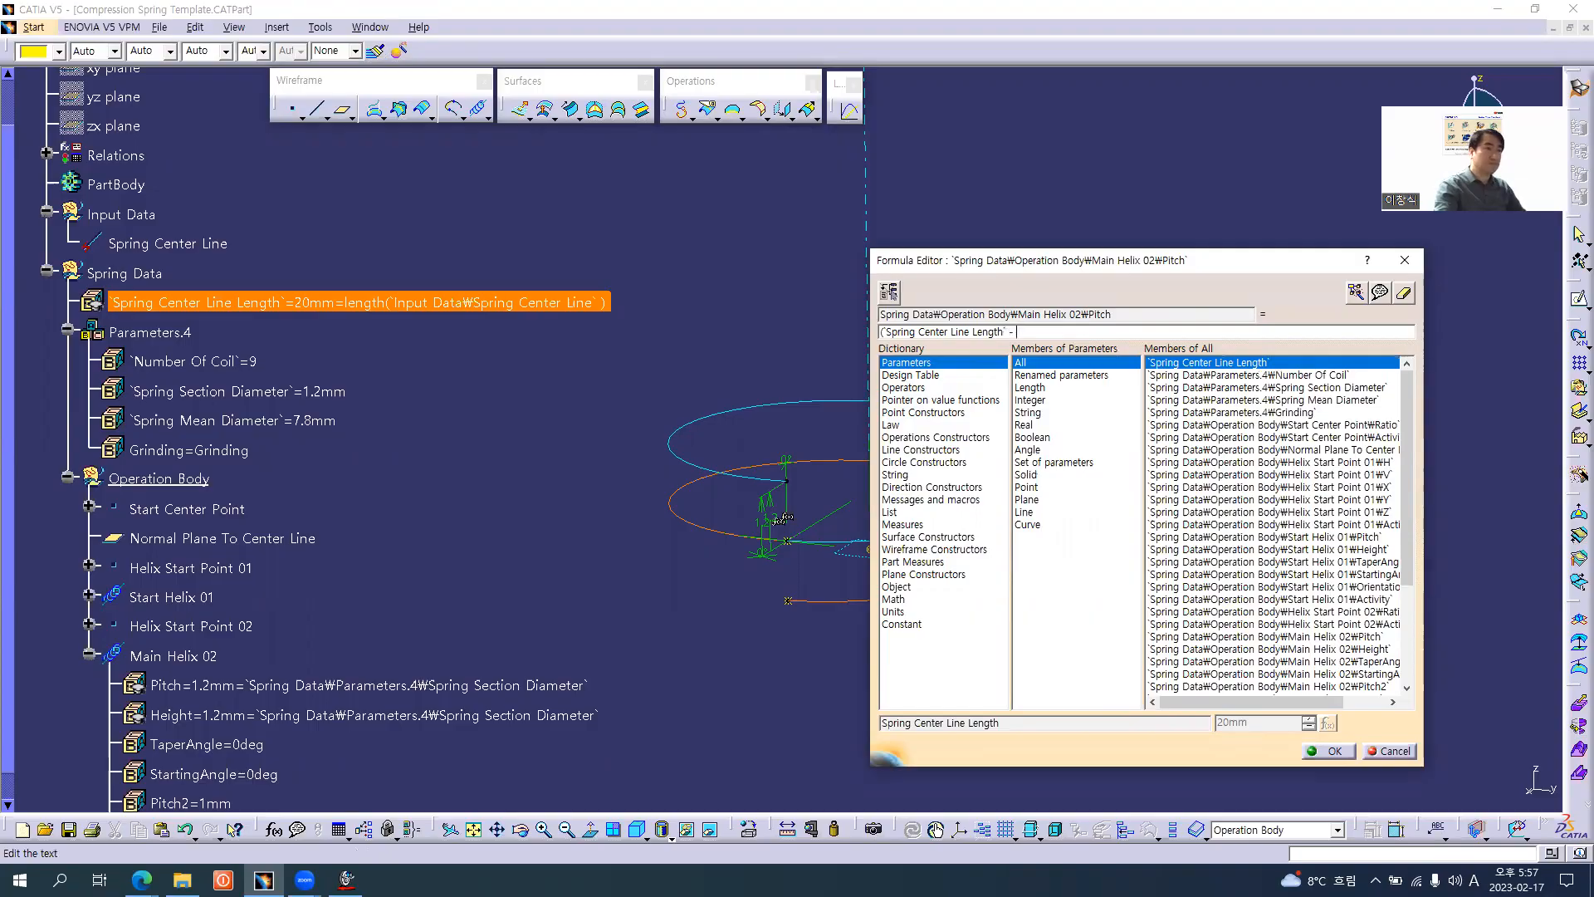
- Add Start Helix 01's Pitch parameter multiplied by 2 as the subtracted term of the pitch formula
{"action": "key", "text": "alt+Tab"}
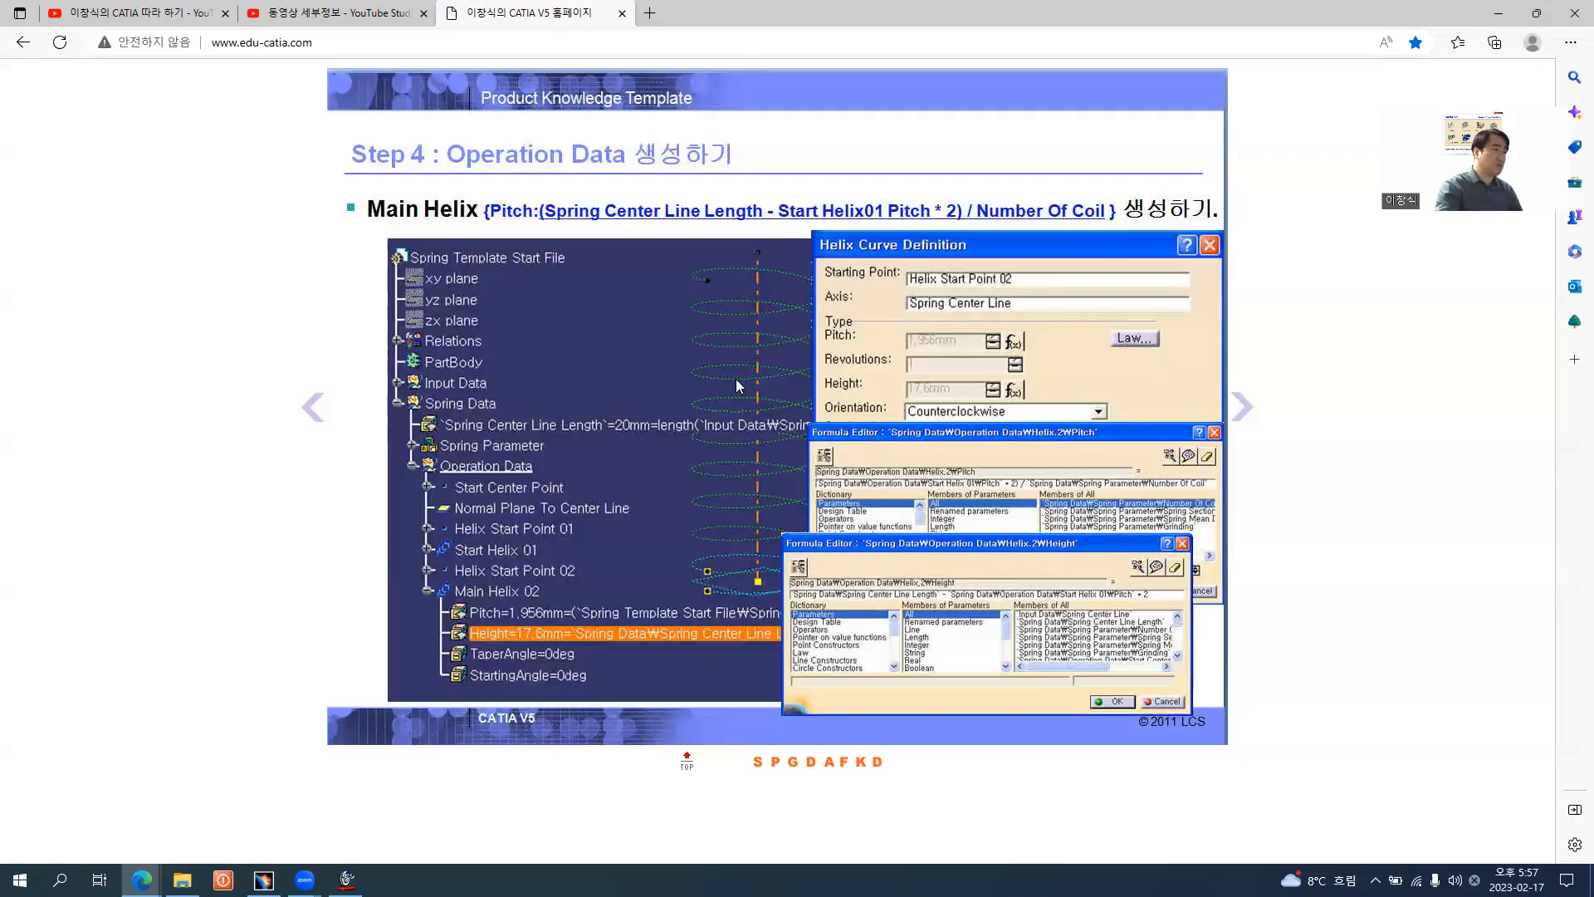
{"action": "key", "text": "alt+Tab"}
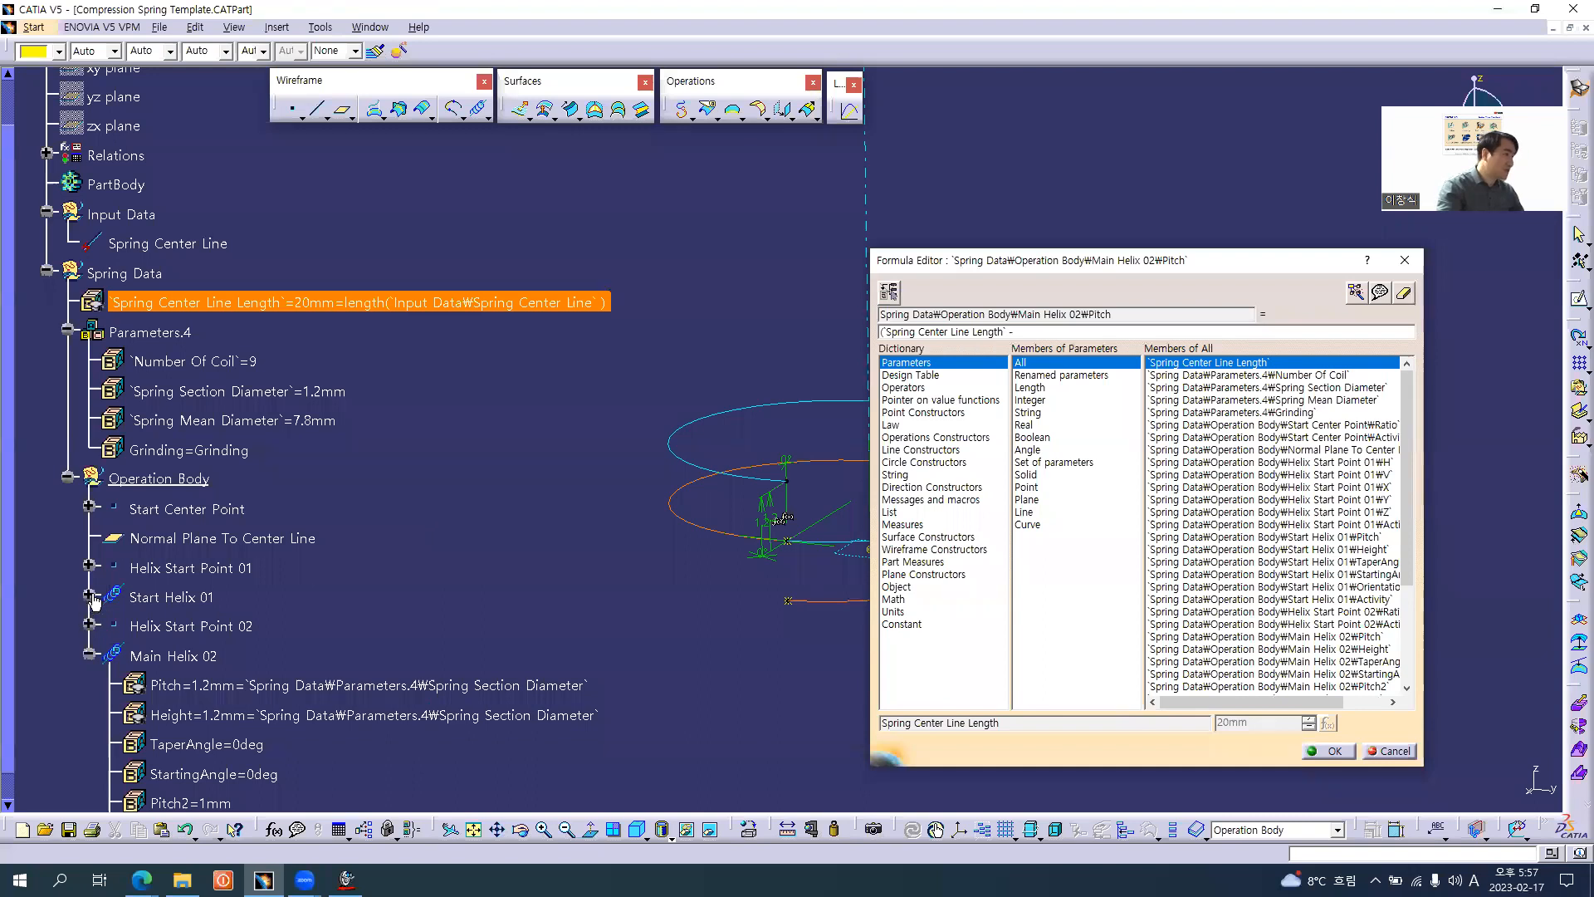
{"action": "left_click", "coordinate": [89, 596]}
{"action": "scroll", "coordinate": [203, 599], "scroll_direction": "down", "scroll_amount": 3}
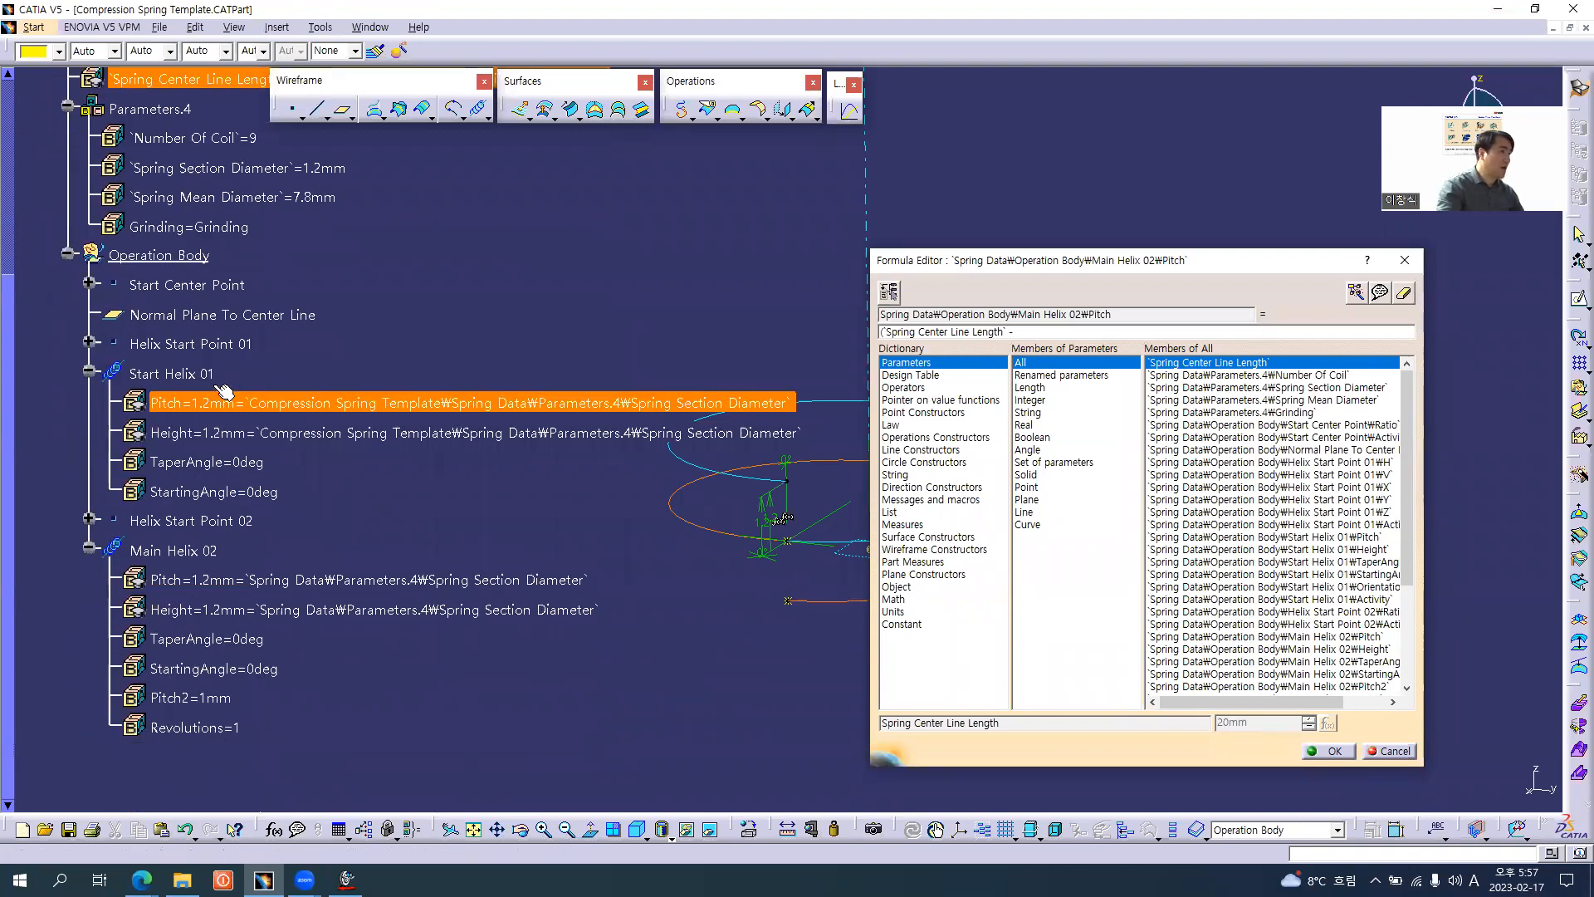
{"action": "left_click", "coordinate": [222, 405]}
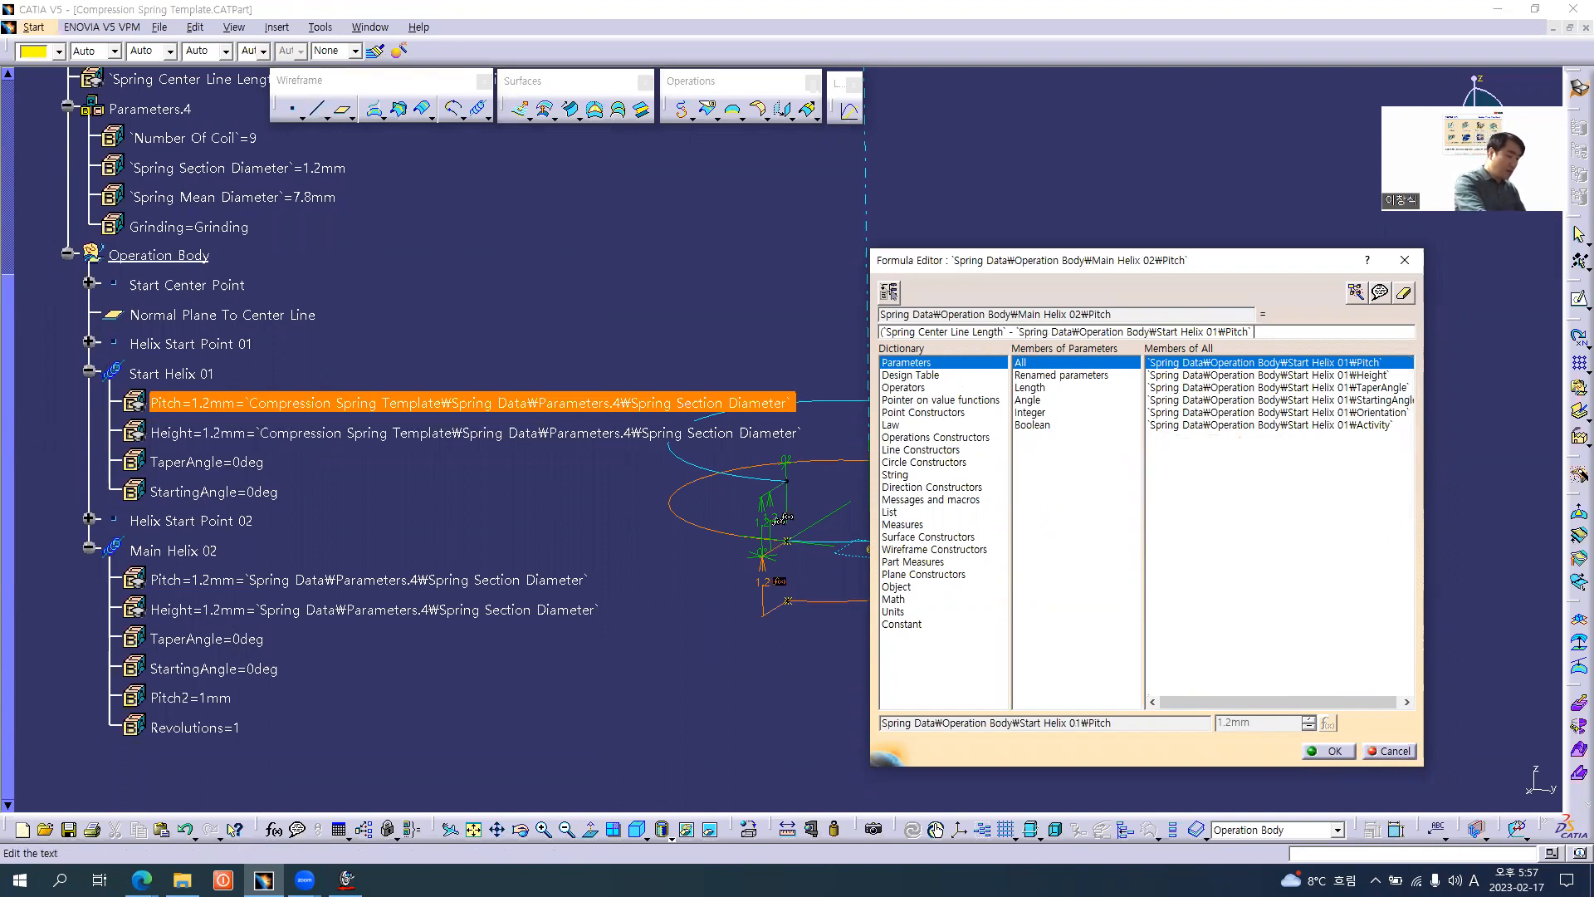
{"action": "type", "text": "*2"}
{"action": "key", "text": "Left"}
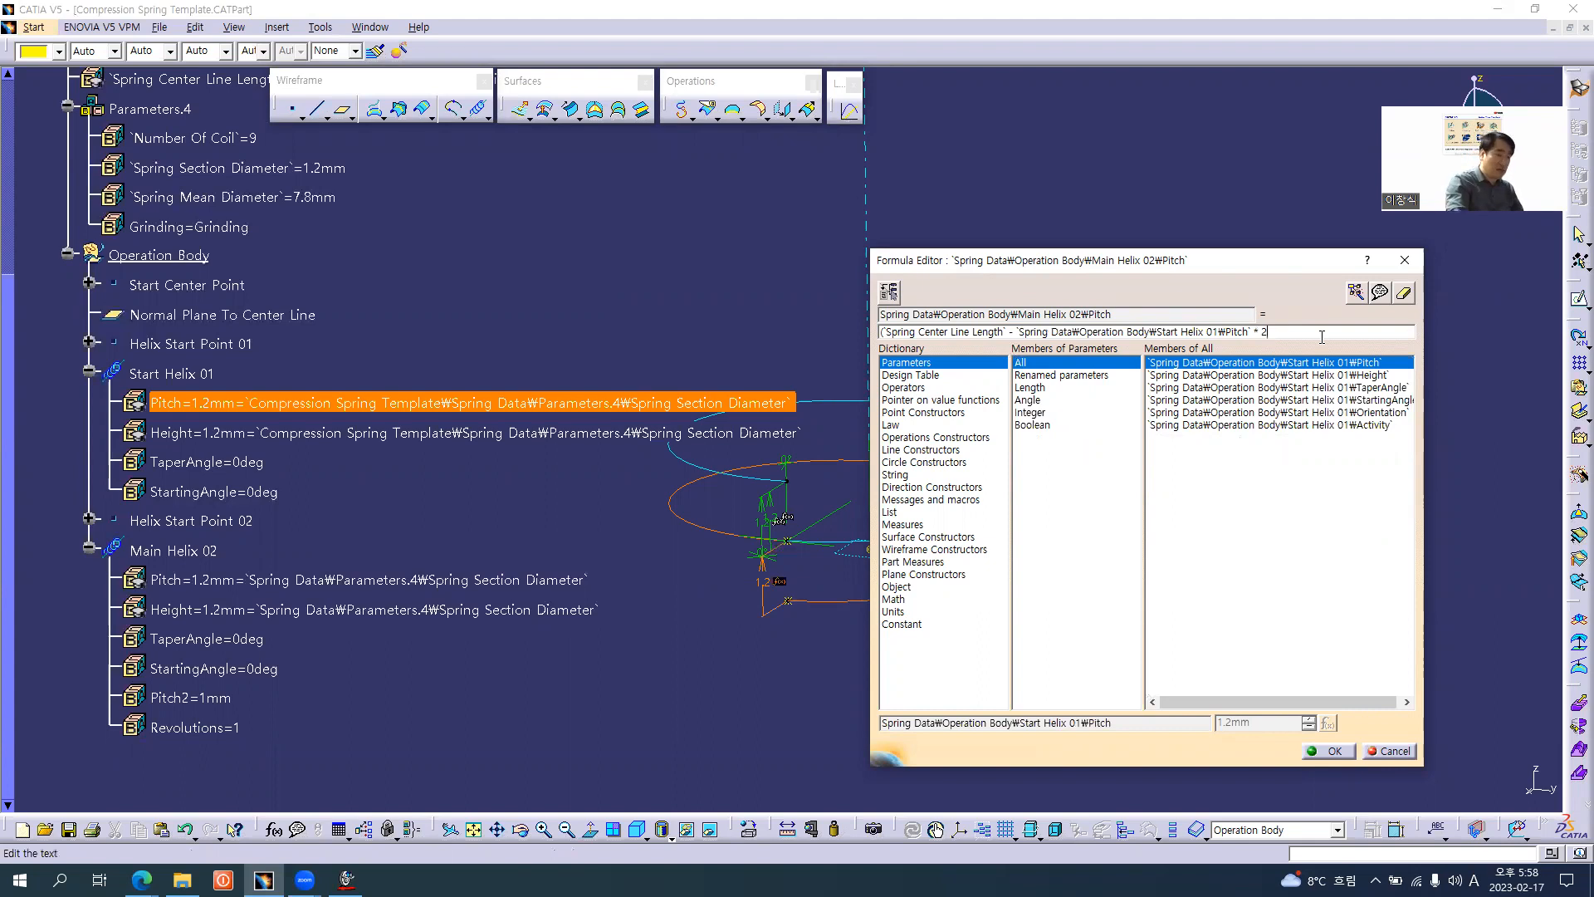
- Close the parenthesis, divide the pitch expression by the Number Of Coil parameter and apply the formula
{"action": "type", "text": "/"}
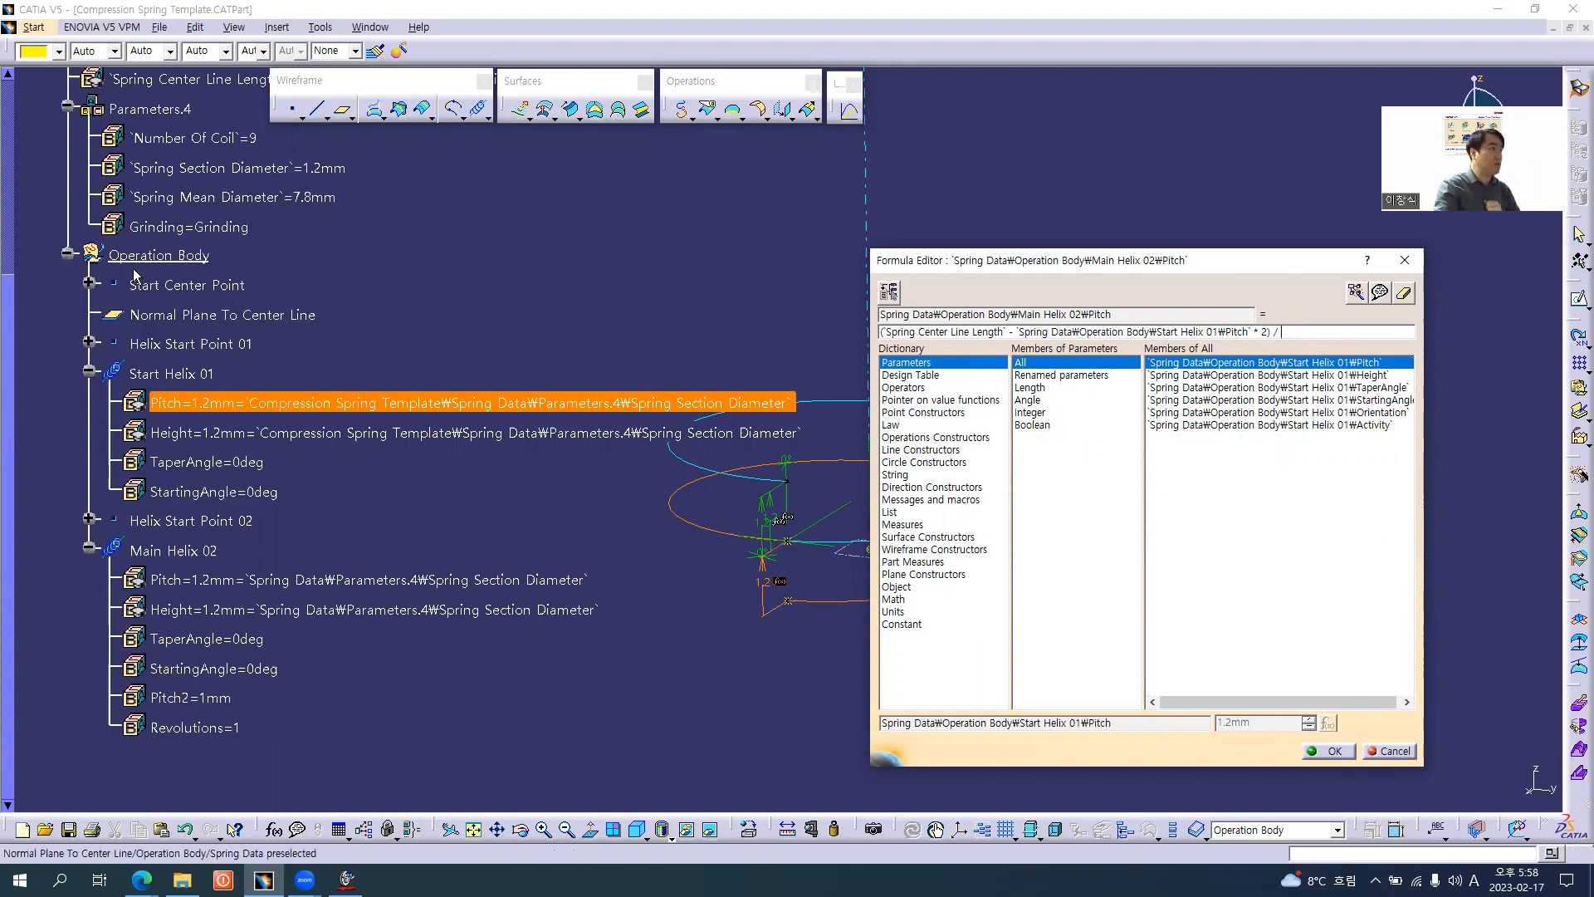
{"action": "left_click", "coordinate": [225, 141]}
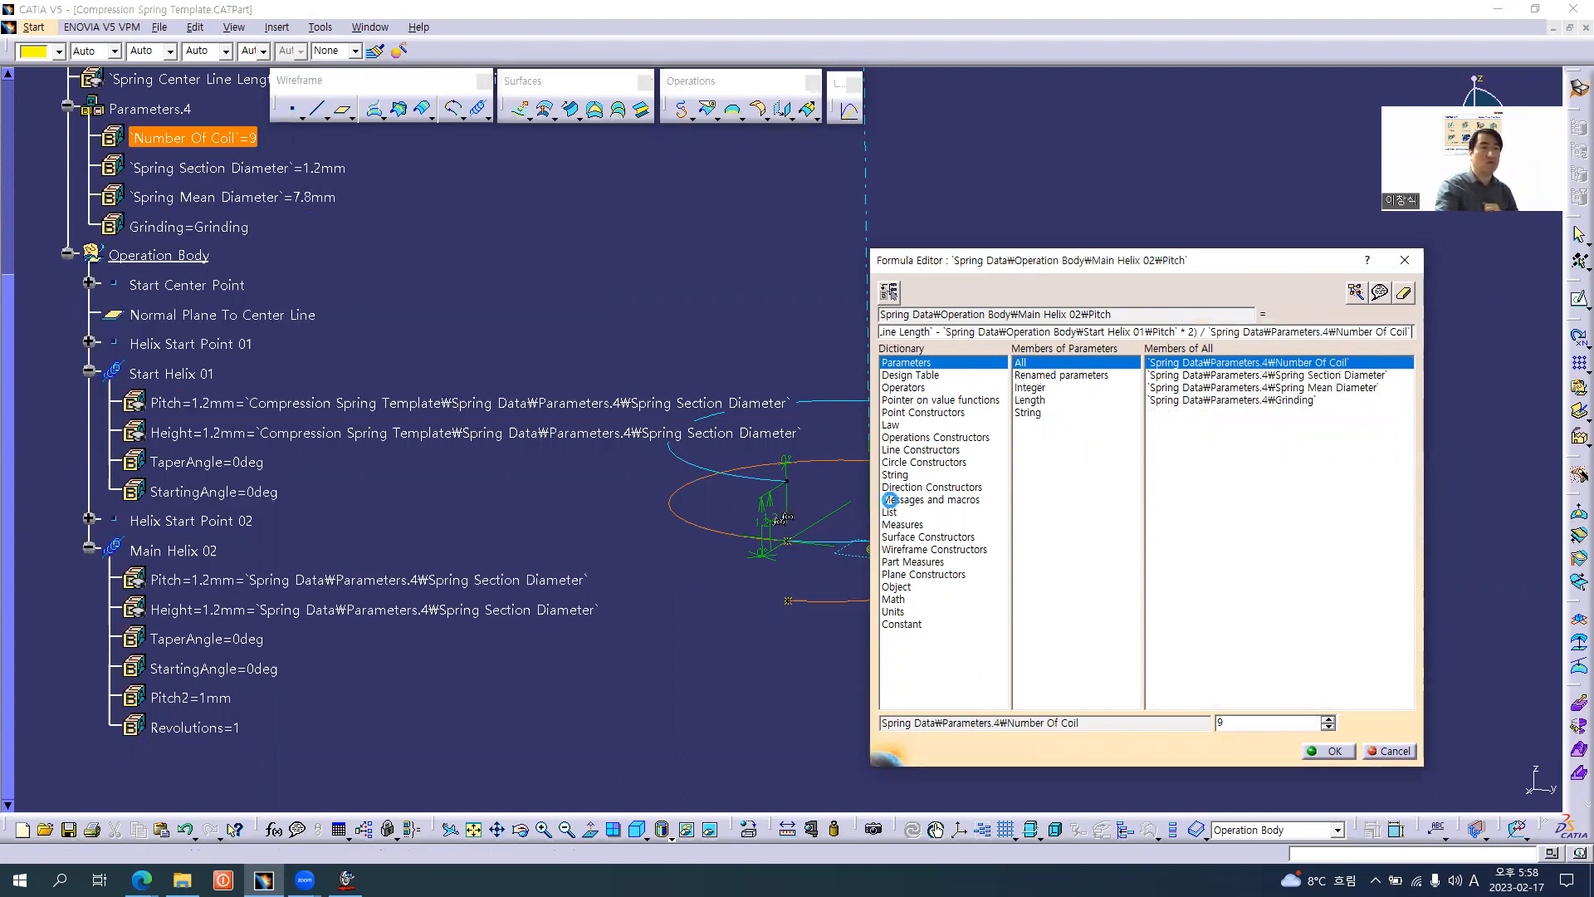
{"action": "left_click_drag", "start_coordinate": [1429, 438], "coordinate": [1546, 439]}
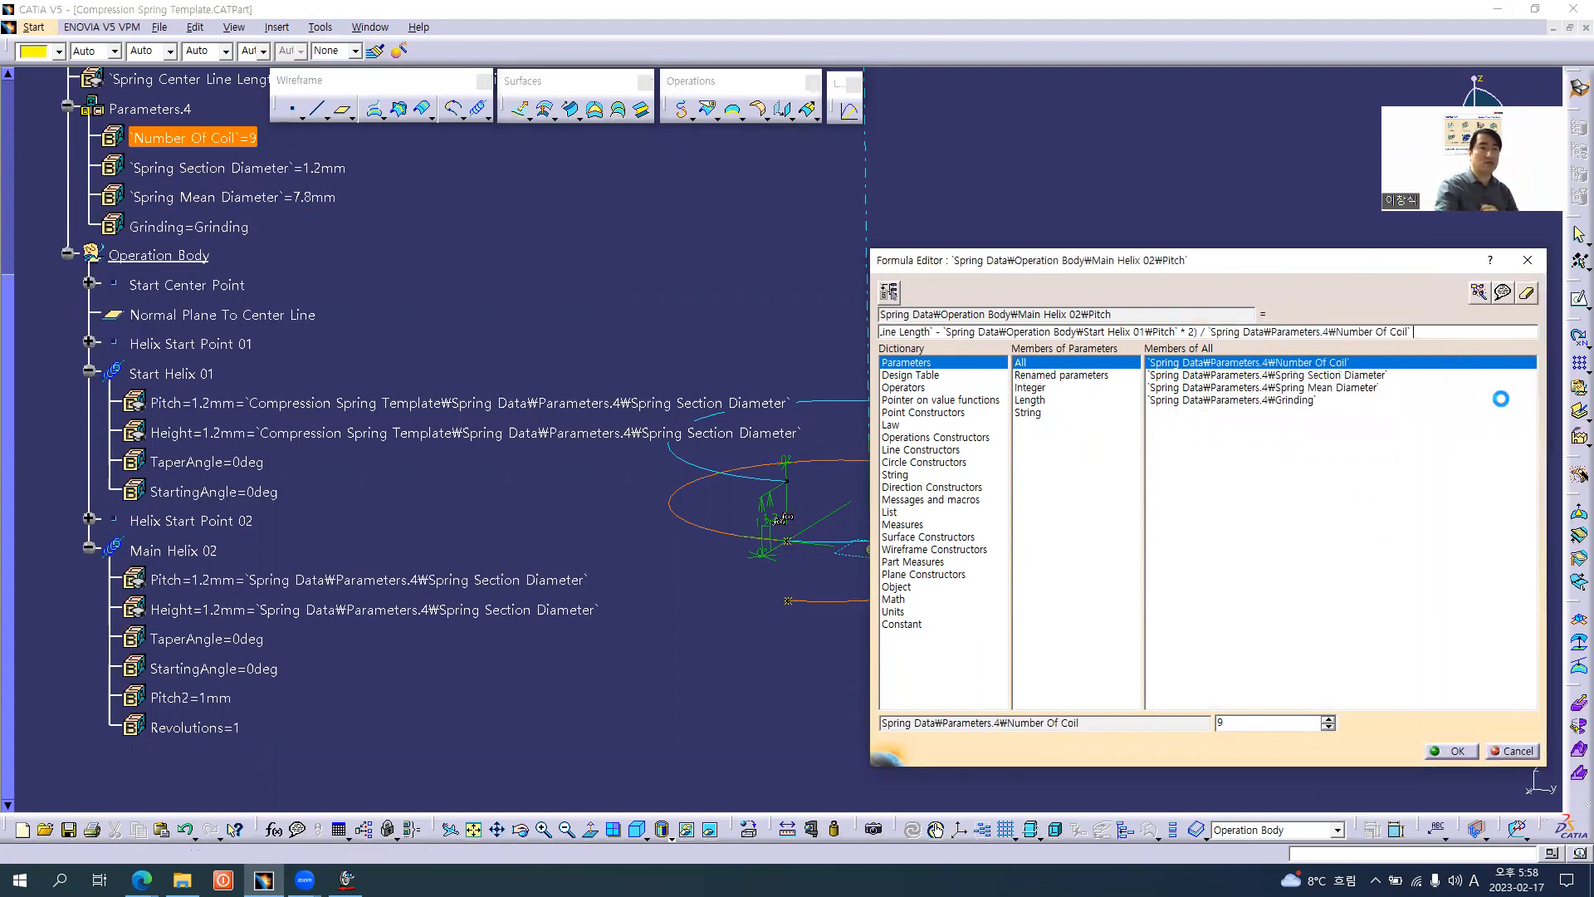
{"action": "left_click", "coordinate": [1455, 751]}
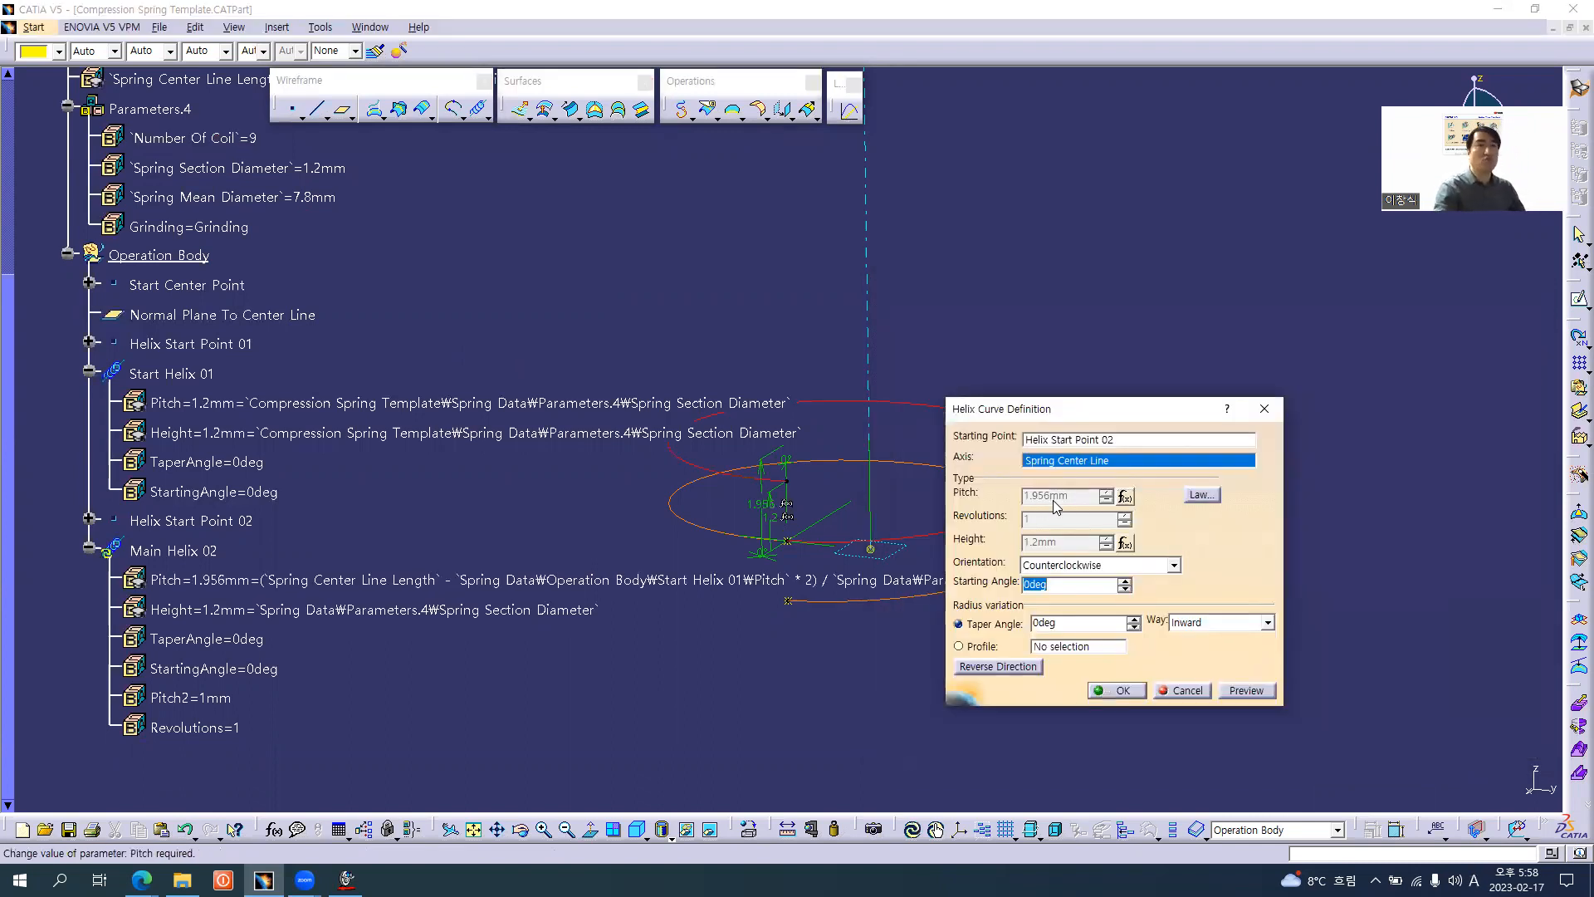
- Clear the height formula of Main Helix 02 and check the tutorial's height expression in the browser
{"action": "left_click", "coordinate": [1126, 543]}
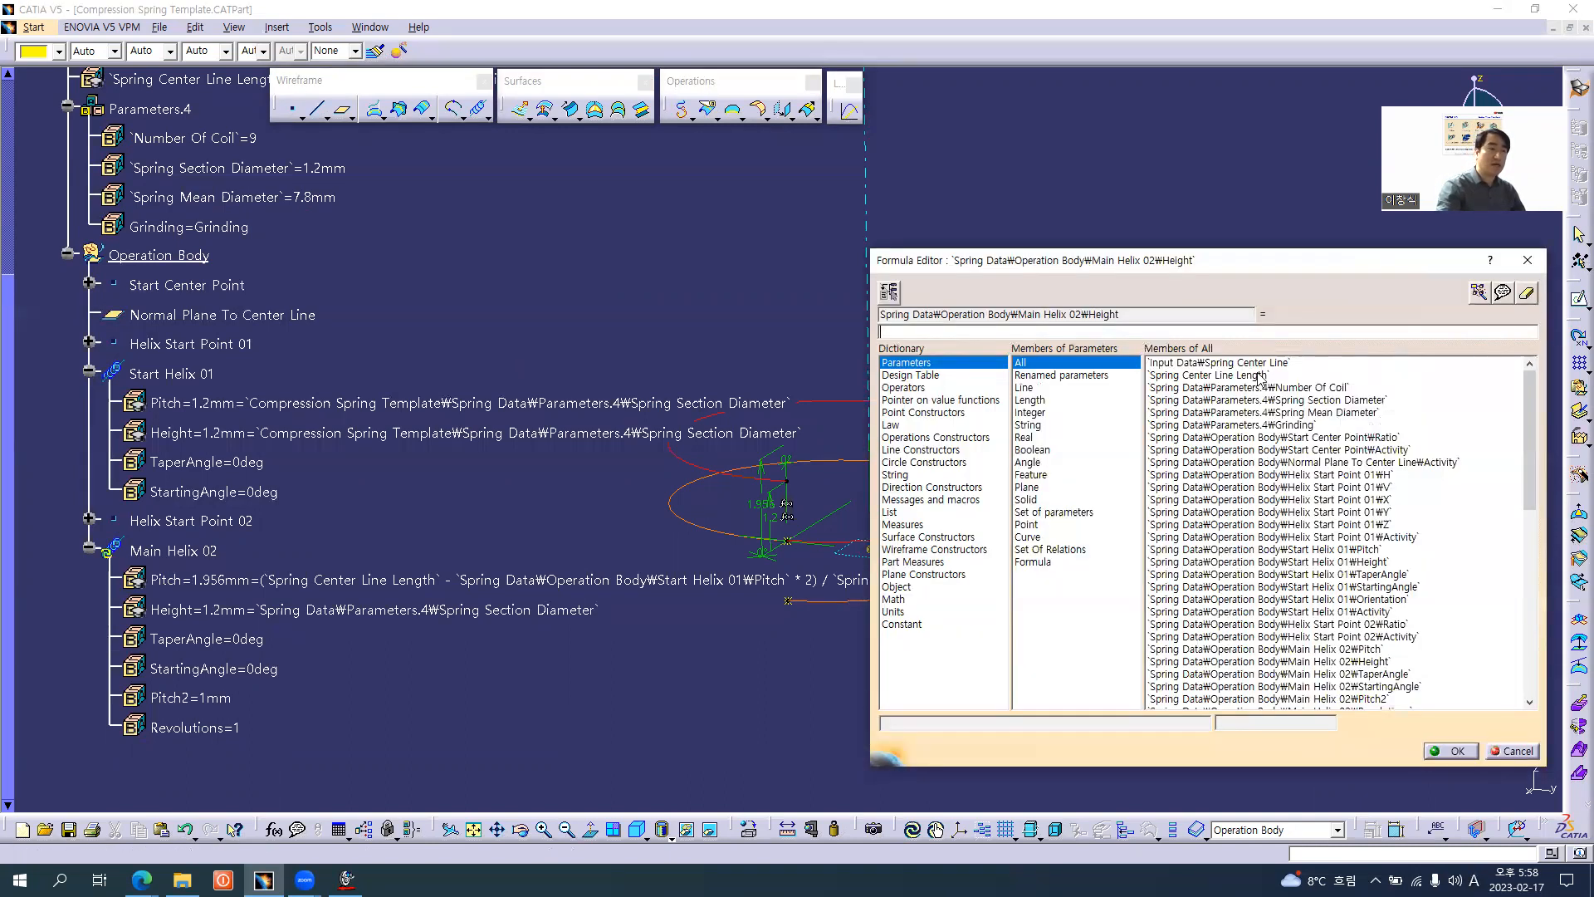
{"action": "key", "text": "alt+Tab"}
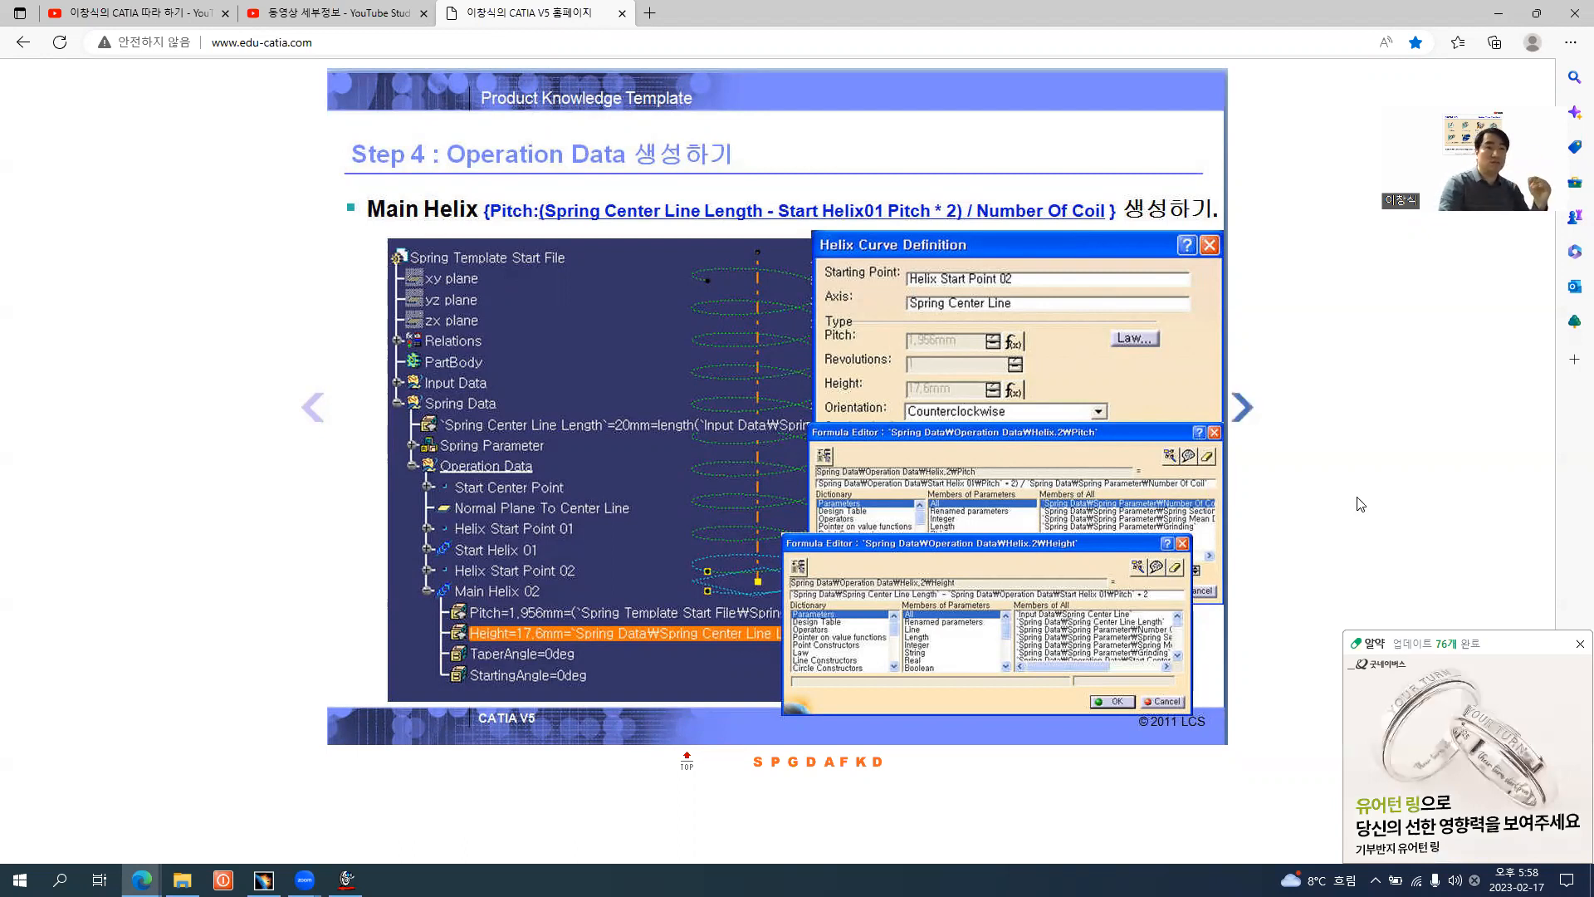
{"action": "left_click", "coordinate": [1576, 645]}
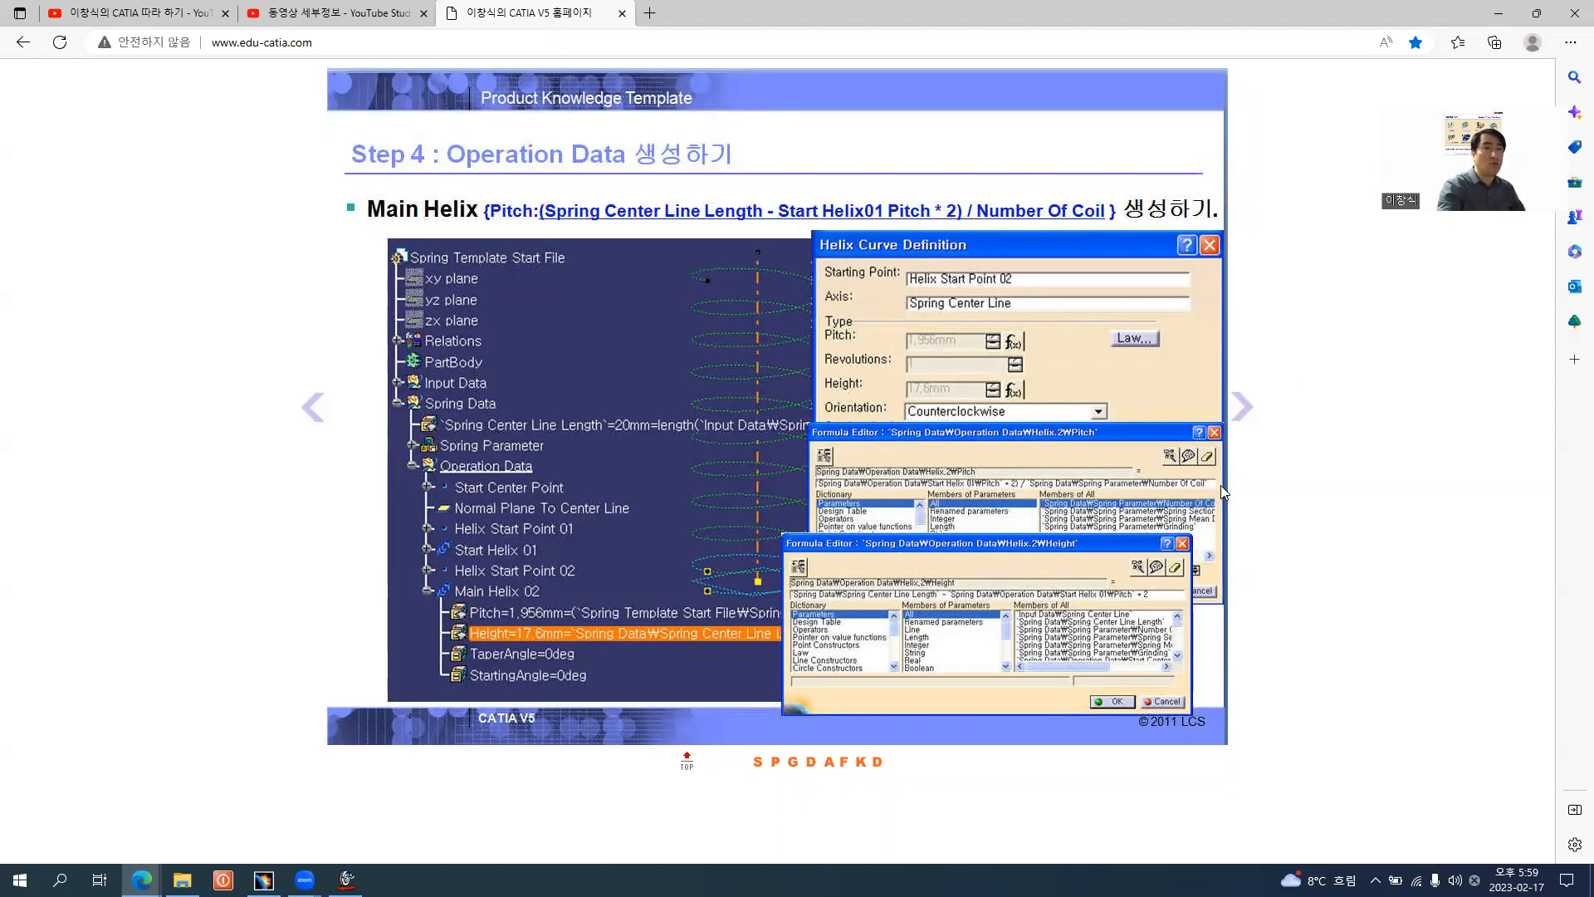
{"action": "key", "text": "alt+Tab"}
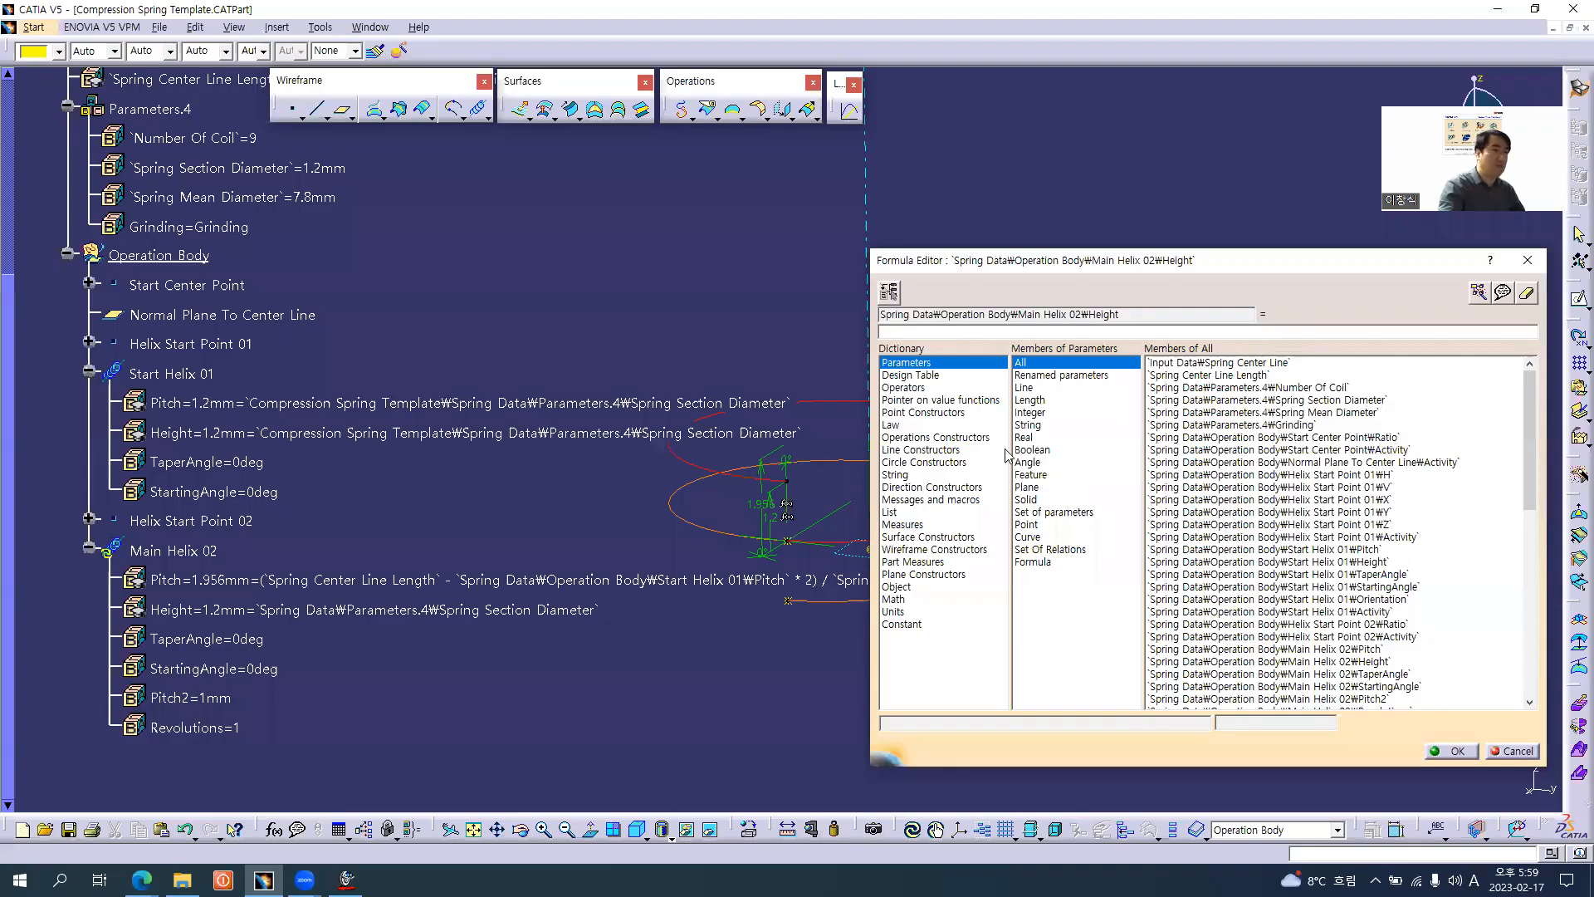
- Set Main Helix 02's height formula to Spring Center Line Length - Start Helix 01 Pitch * 2
{"action": "left_click", "coordinate": [937, 332]}
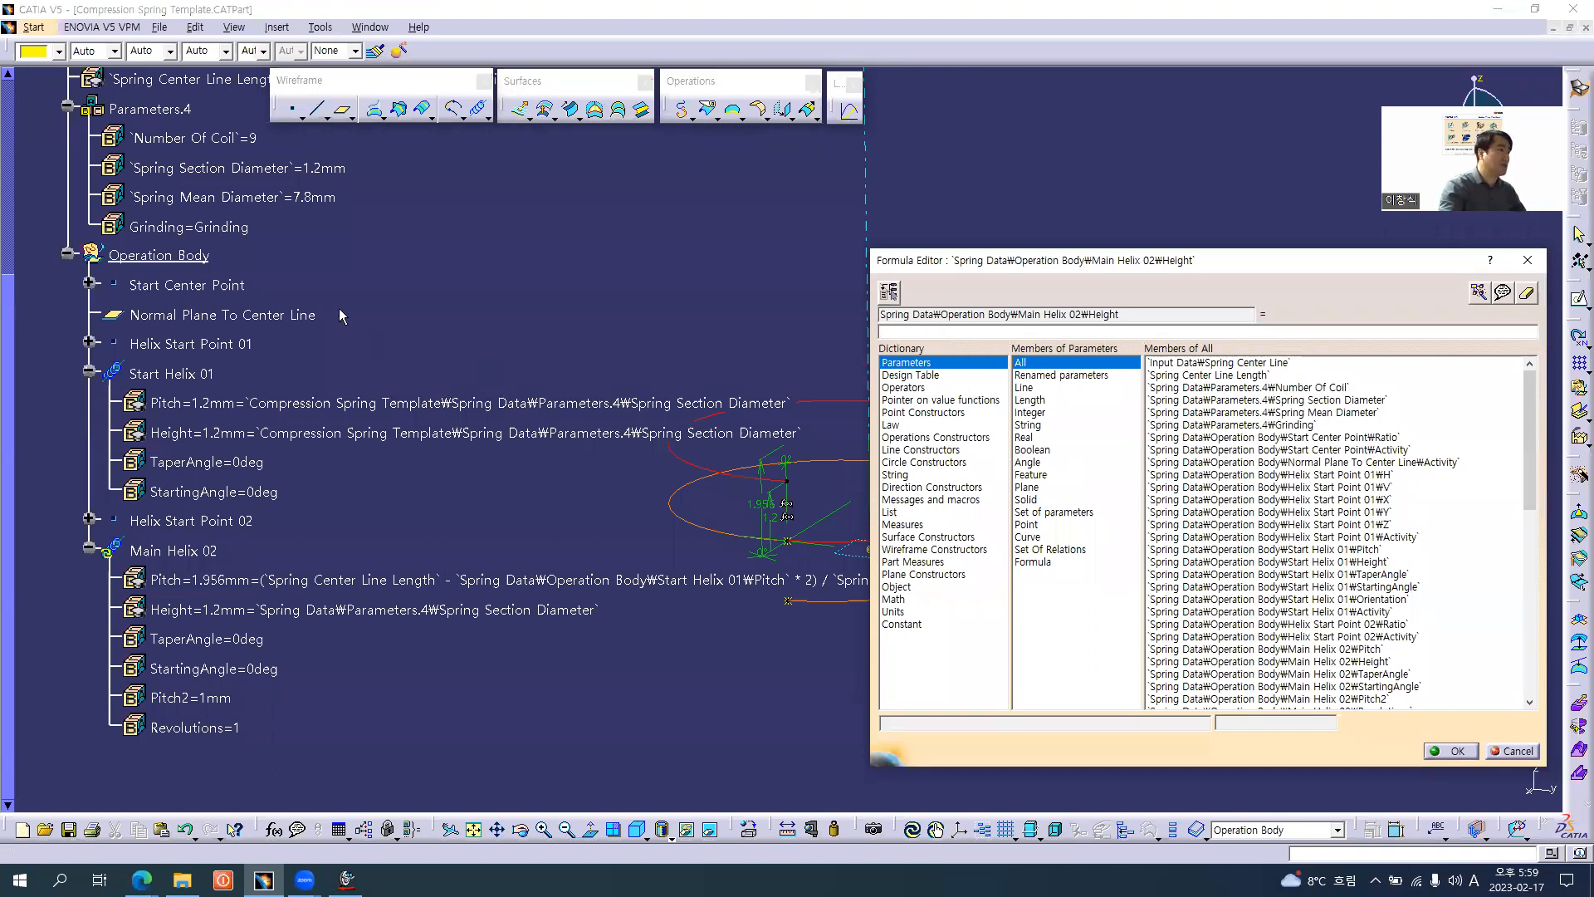
{"action": "scroll", "coordinate": [394, 295], "scroll_direction": "up", "scroll_amount": 1}
{"action": "left_click", "coordinate": [253, 155]}
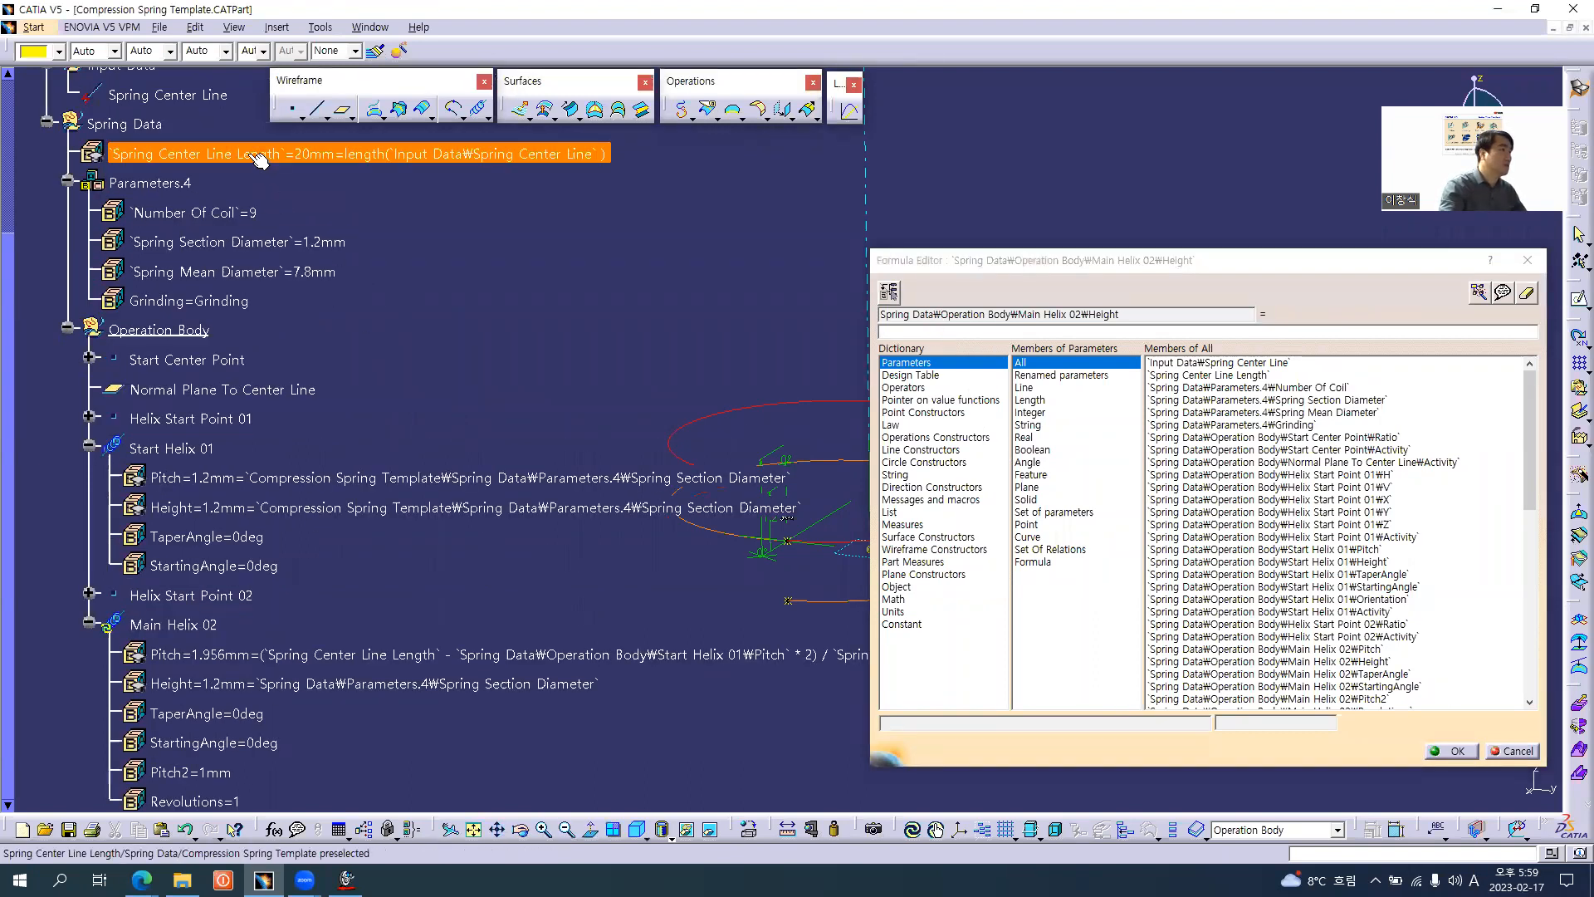
{"action": "type", "text": "-"}
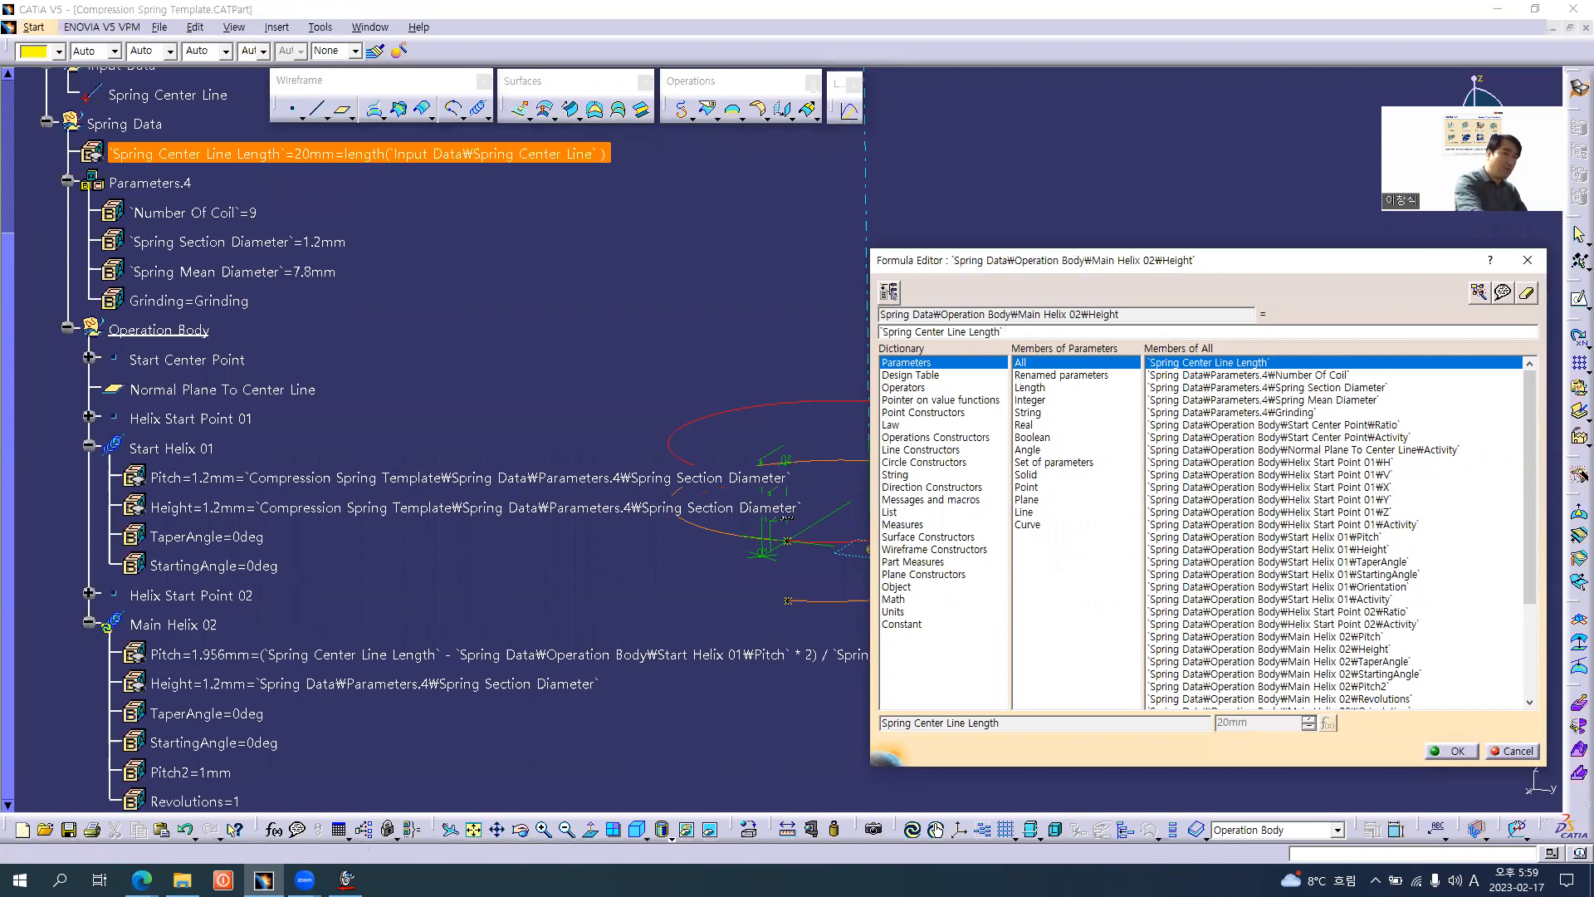
{"action": "left_click", "coordinate": [246, 479]}
{"action": "type", "text": "*"}
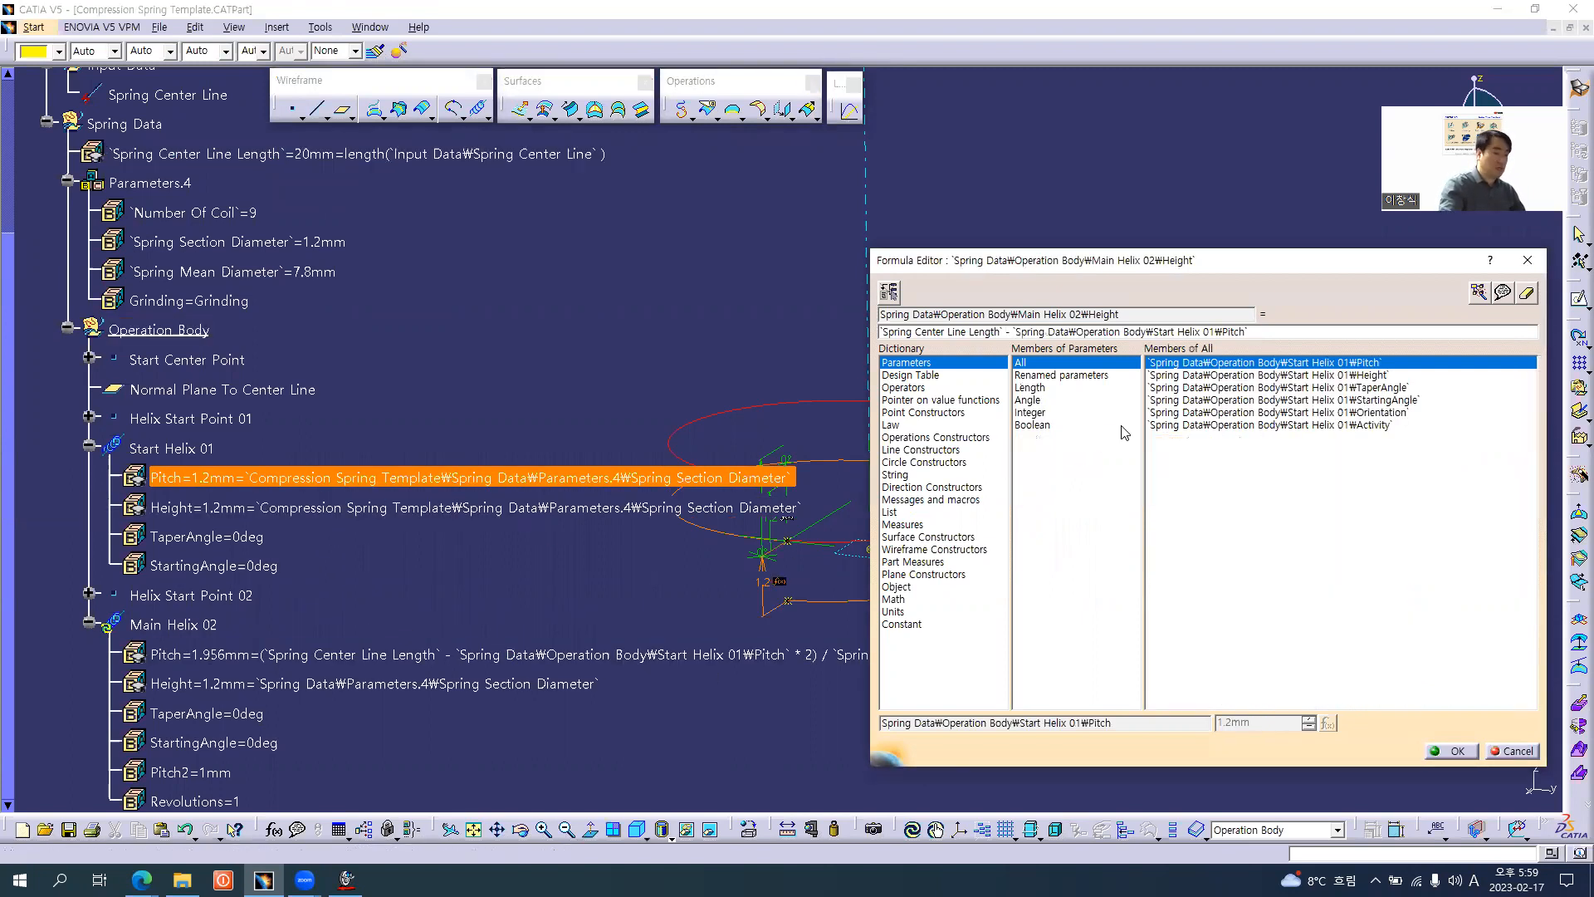
{"action": "type", "text": " 2"}
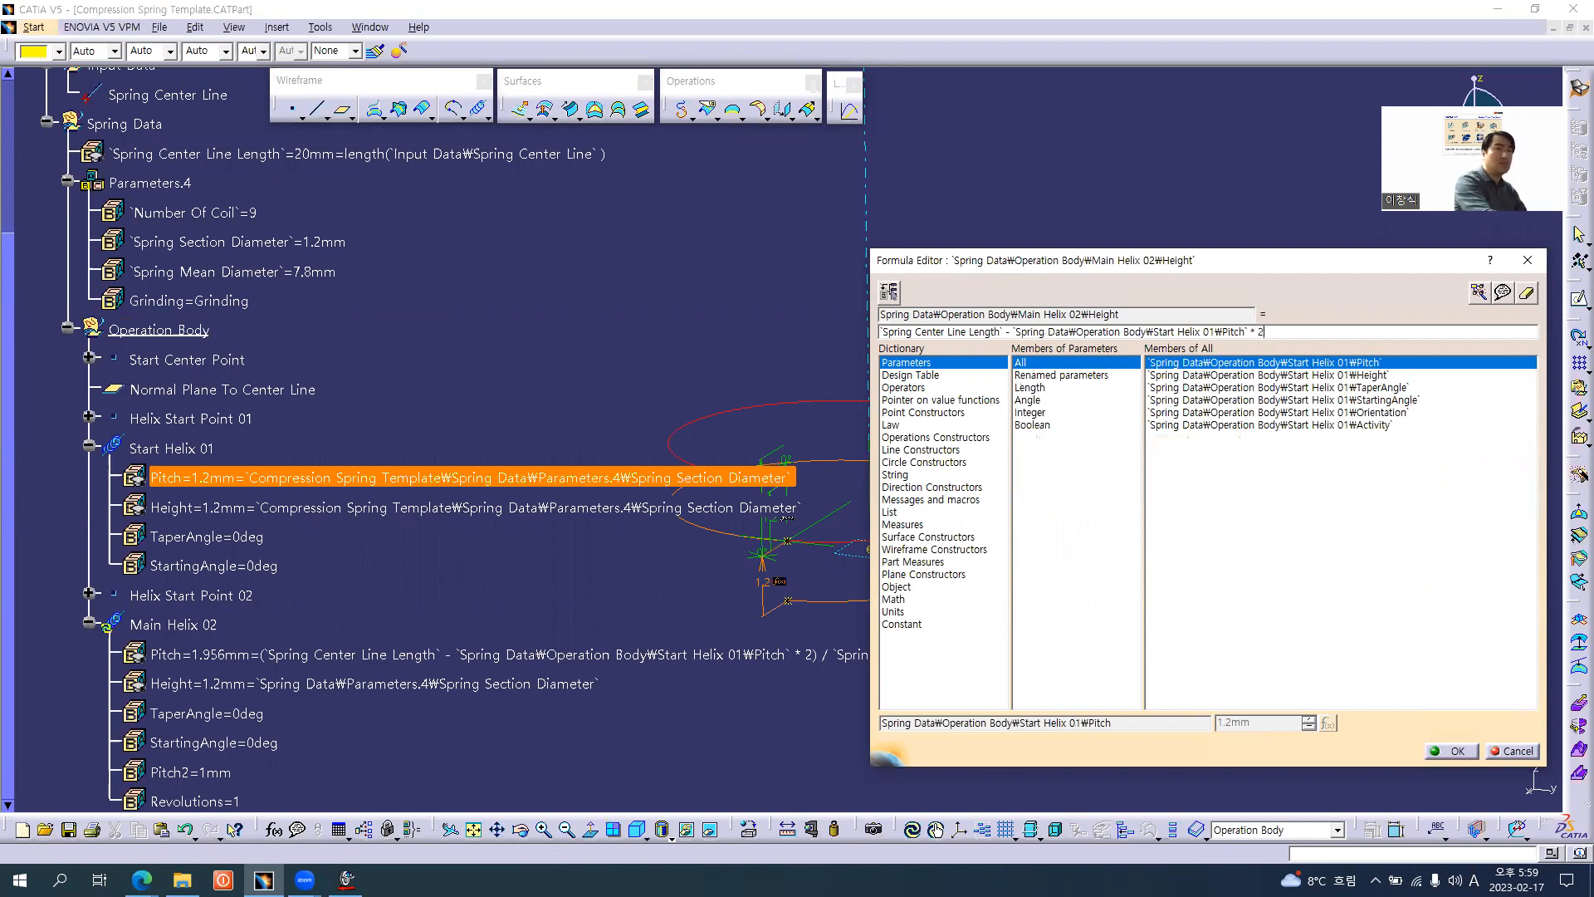
{"action": "left_click", "coordinate": [1451, 750]}
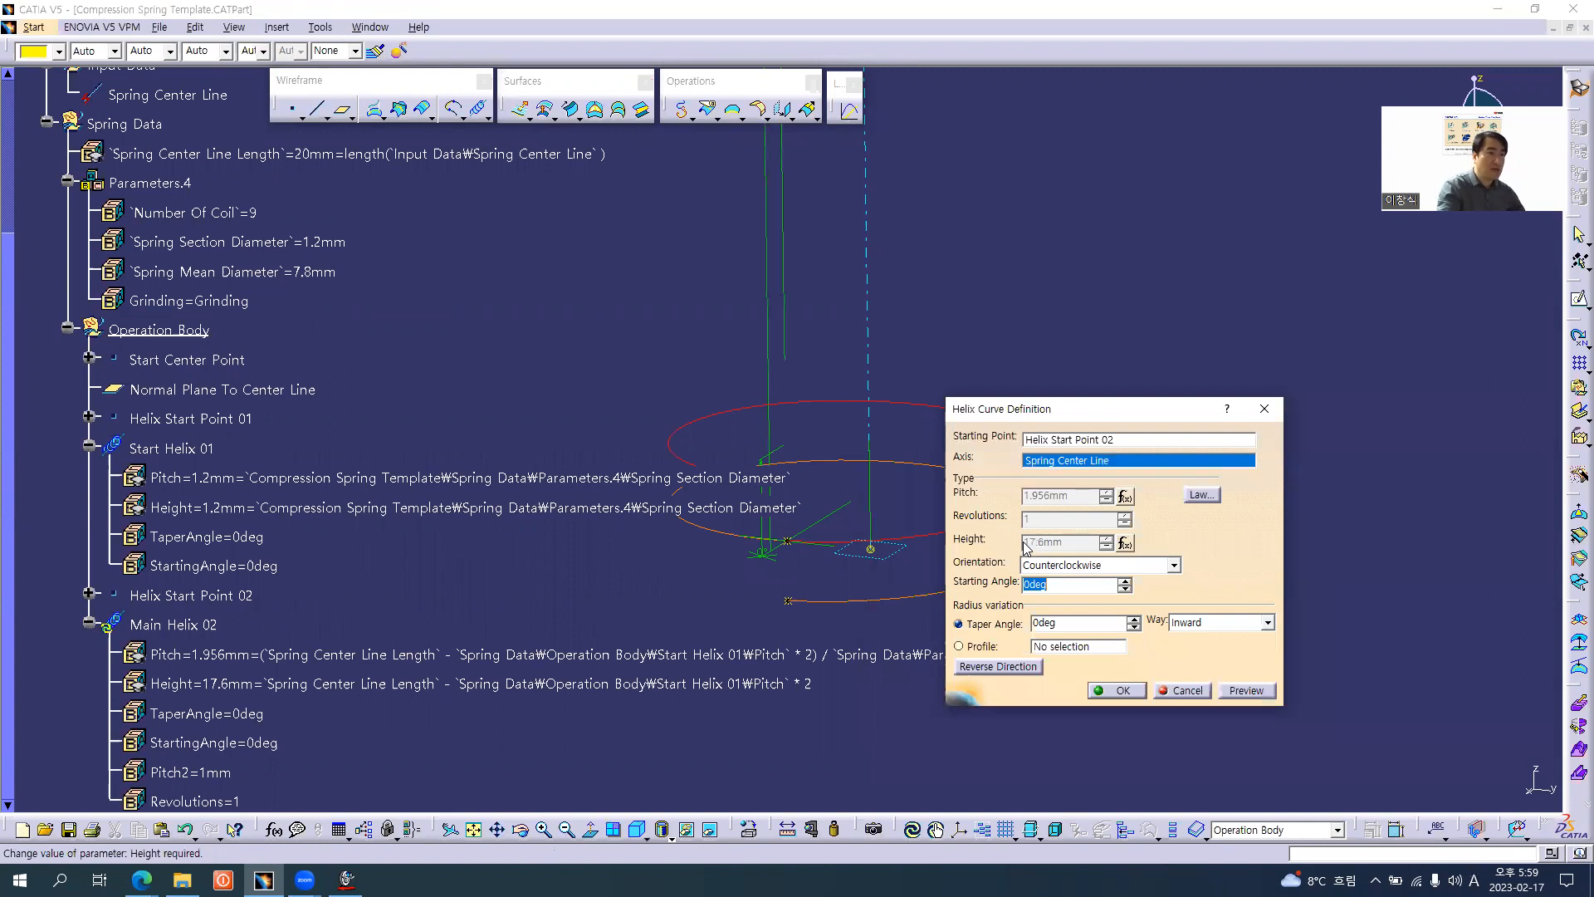
- Preview the full Main Helix 02 curve and apply the helix definition
{"action": "left_click", "coordinate": [1247, 690]}
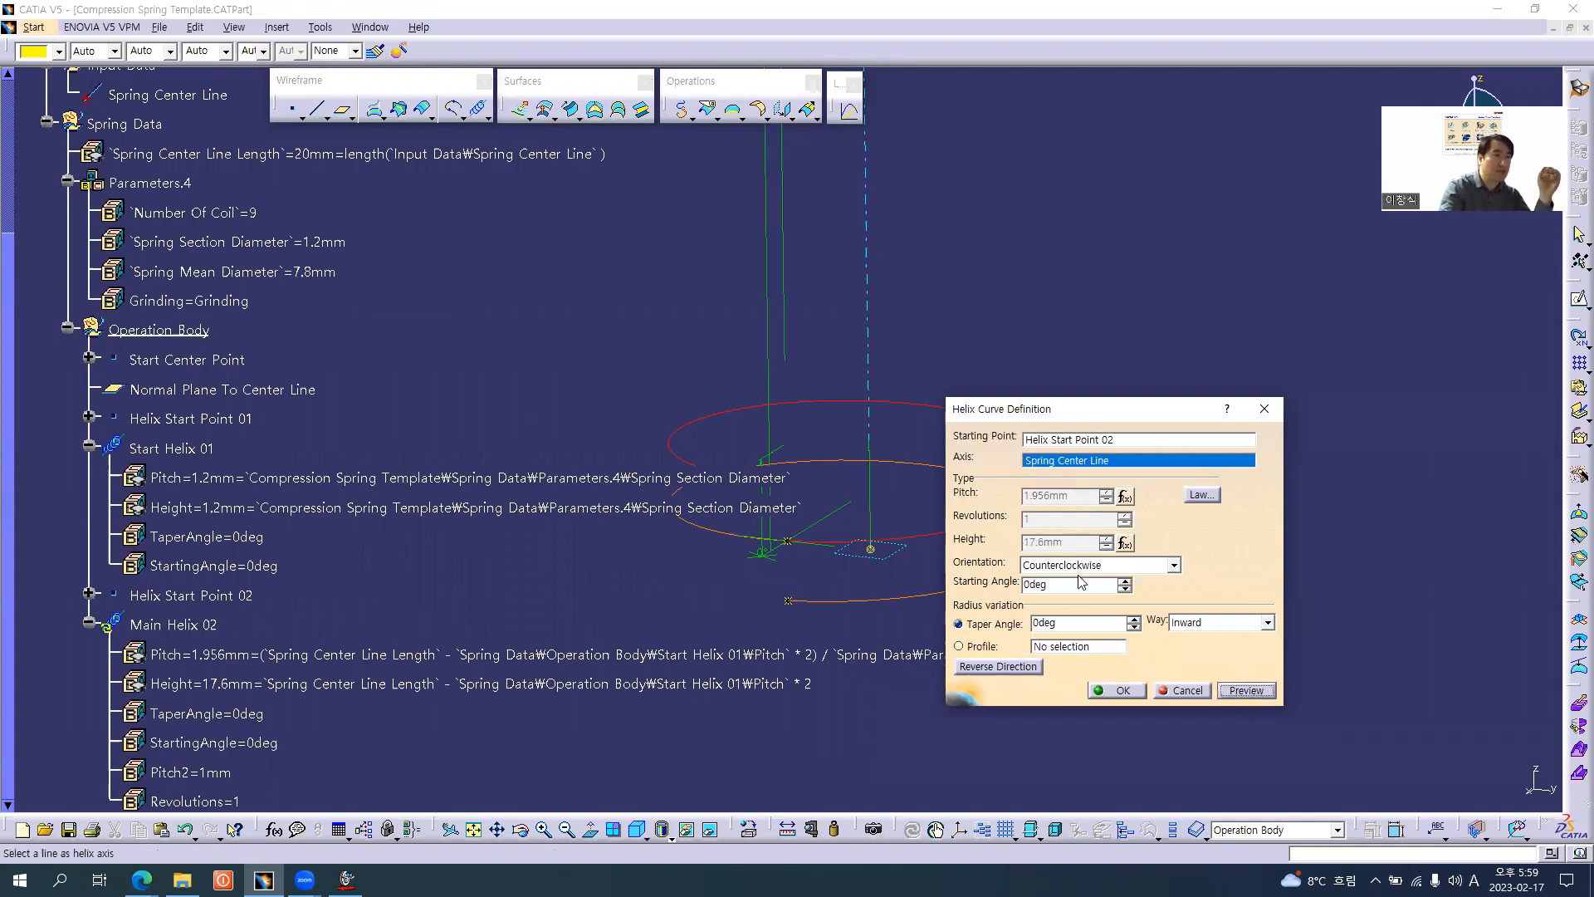
{"action": "middle_click_drag", "start_coordinate": [840, 509], "coordinate": [863, 638]}
{"action": "scroll", "coordinate": [759, 417], "scroll_direction": "up", "scroll_amount": 1}
{"action": "middle_click_drag", "start_coordinate": [756, 406], "coordinate": [825, 474]}
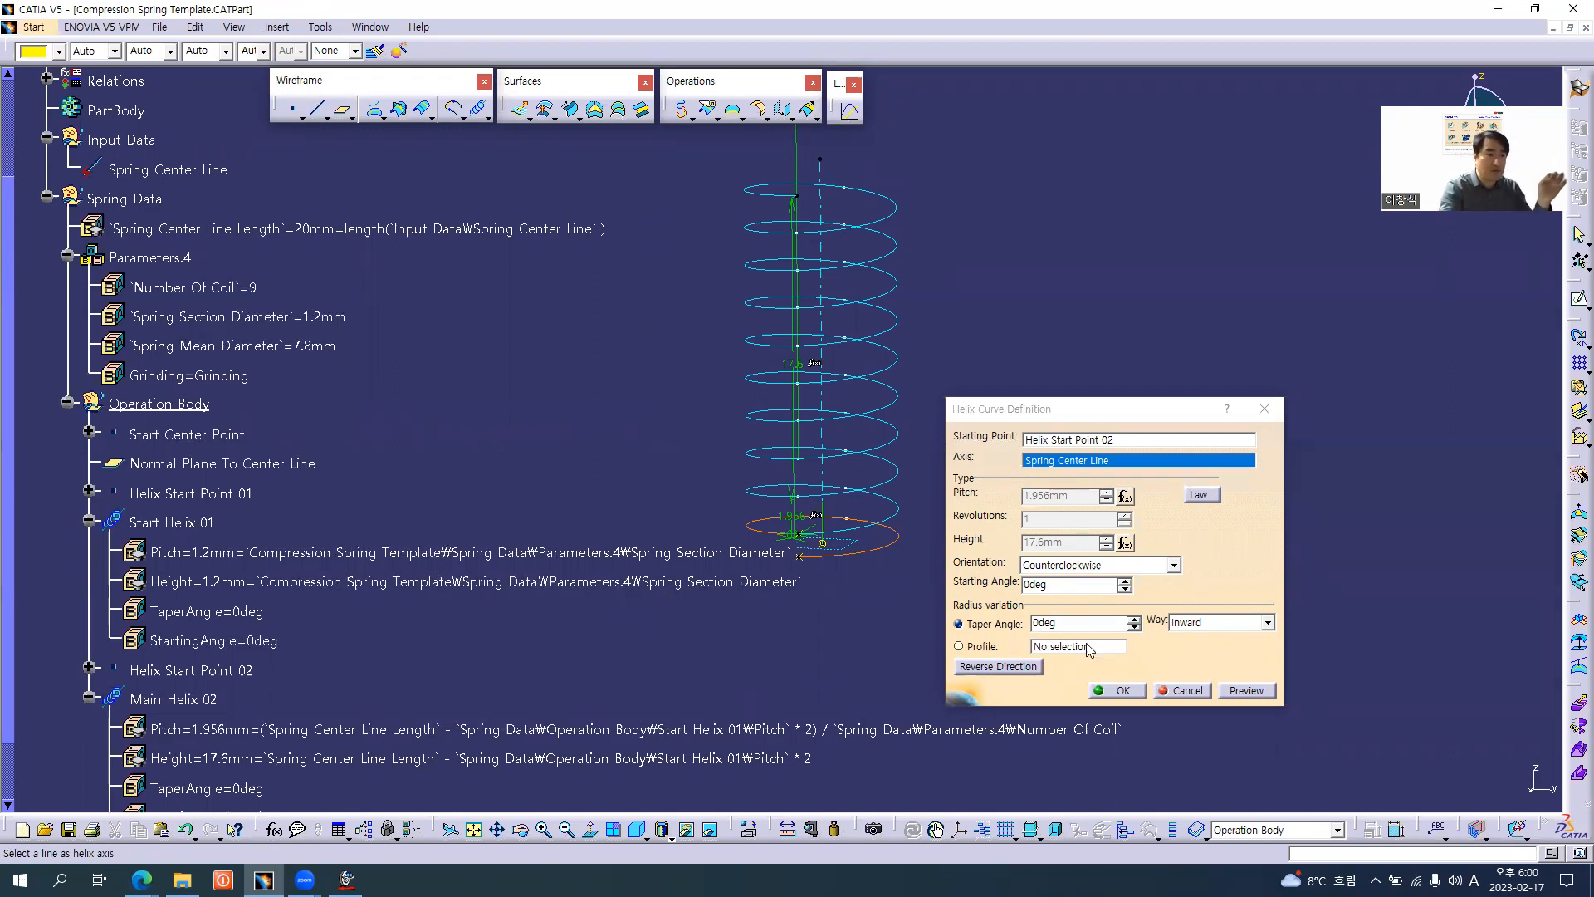
{"action": "left_click", "coordinate": [1134, 690]}
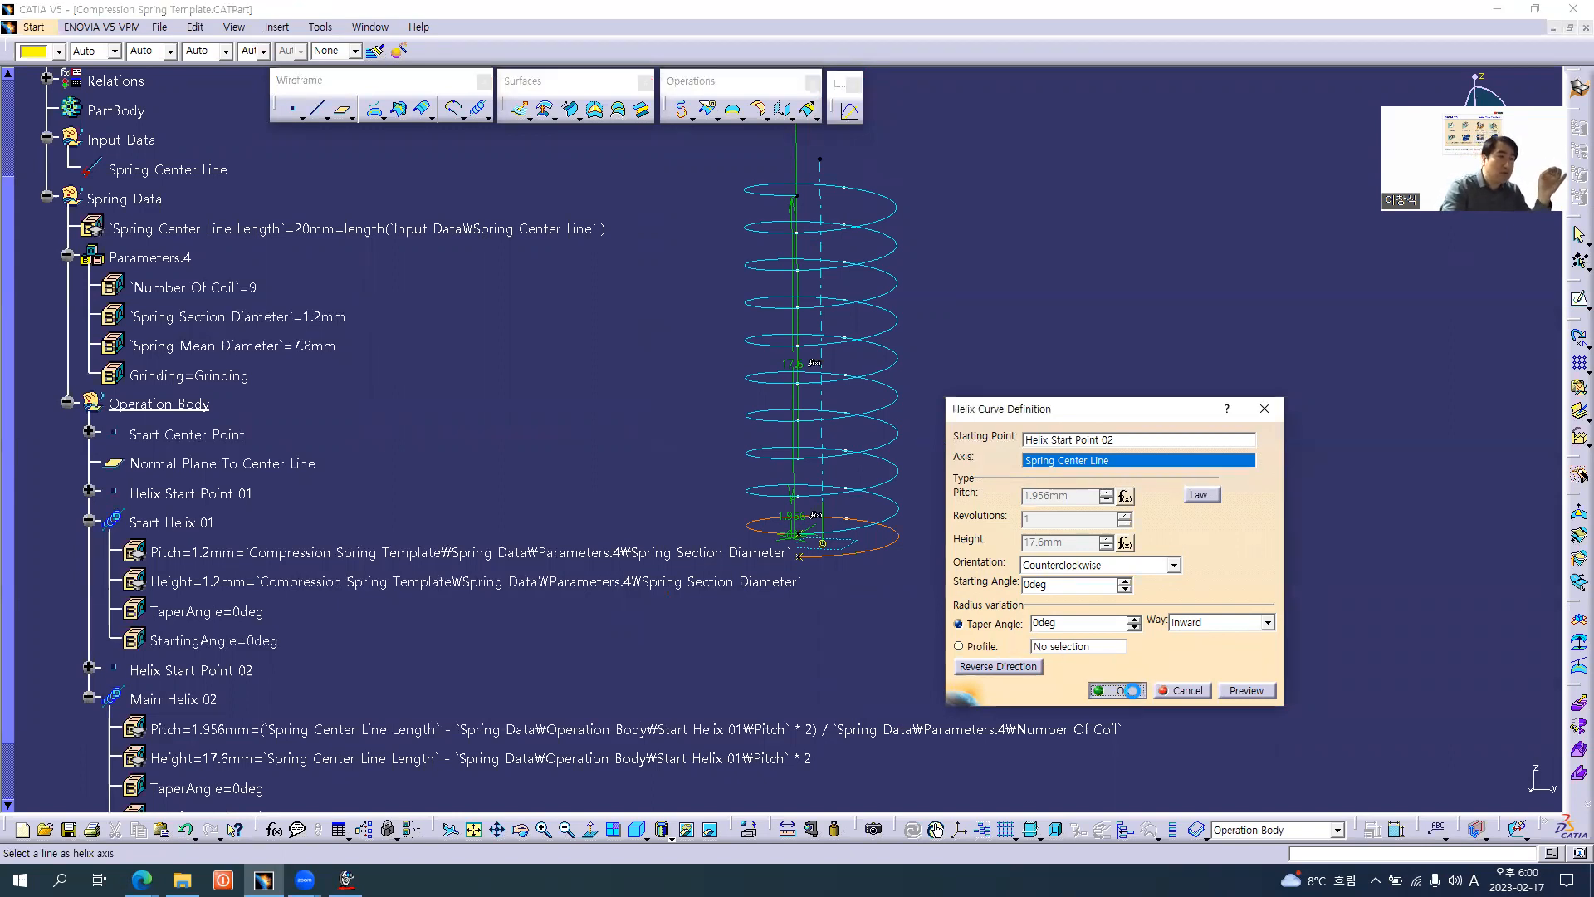
- Collapse Start Helix 01 in the tree and advance the browser tutorial to the End Helix Start Point slide
{"action": "scroll", "coordinate": [391, 612], "scroll_direction": "down", "scroll_amount": 3}
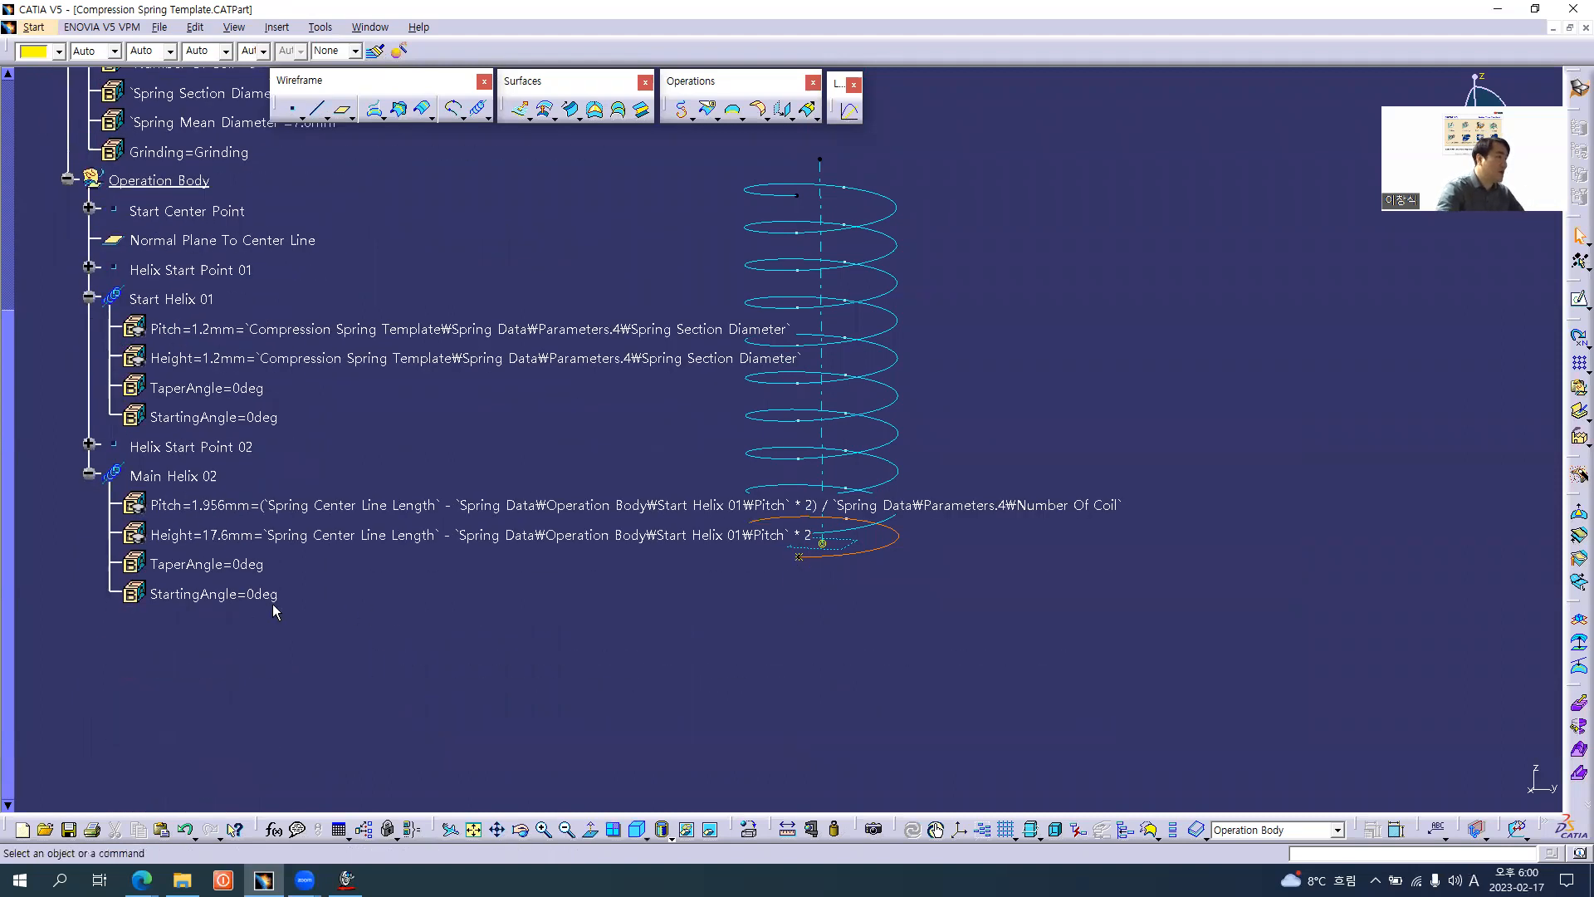
{"action": "left_click", "coordinate": [89, 299]}
{"action": "key", "text": "alt+Tab"}
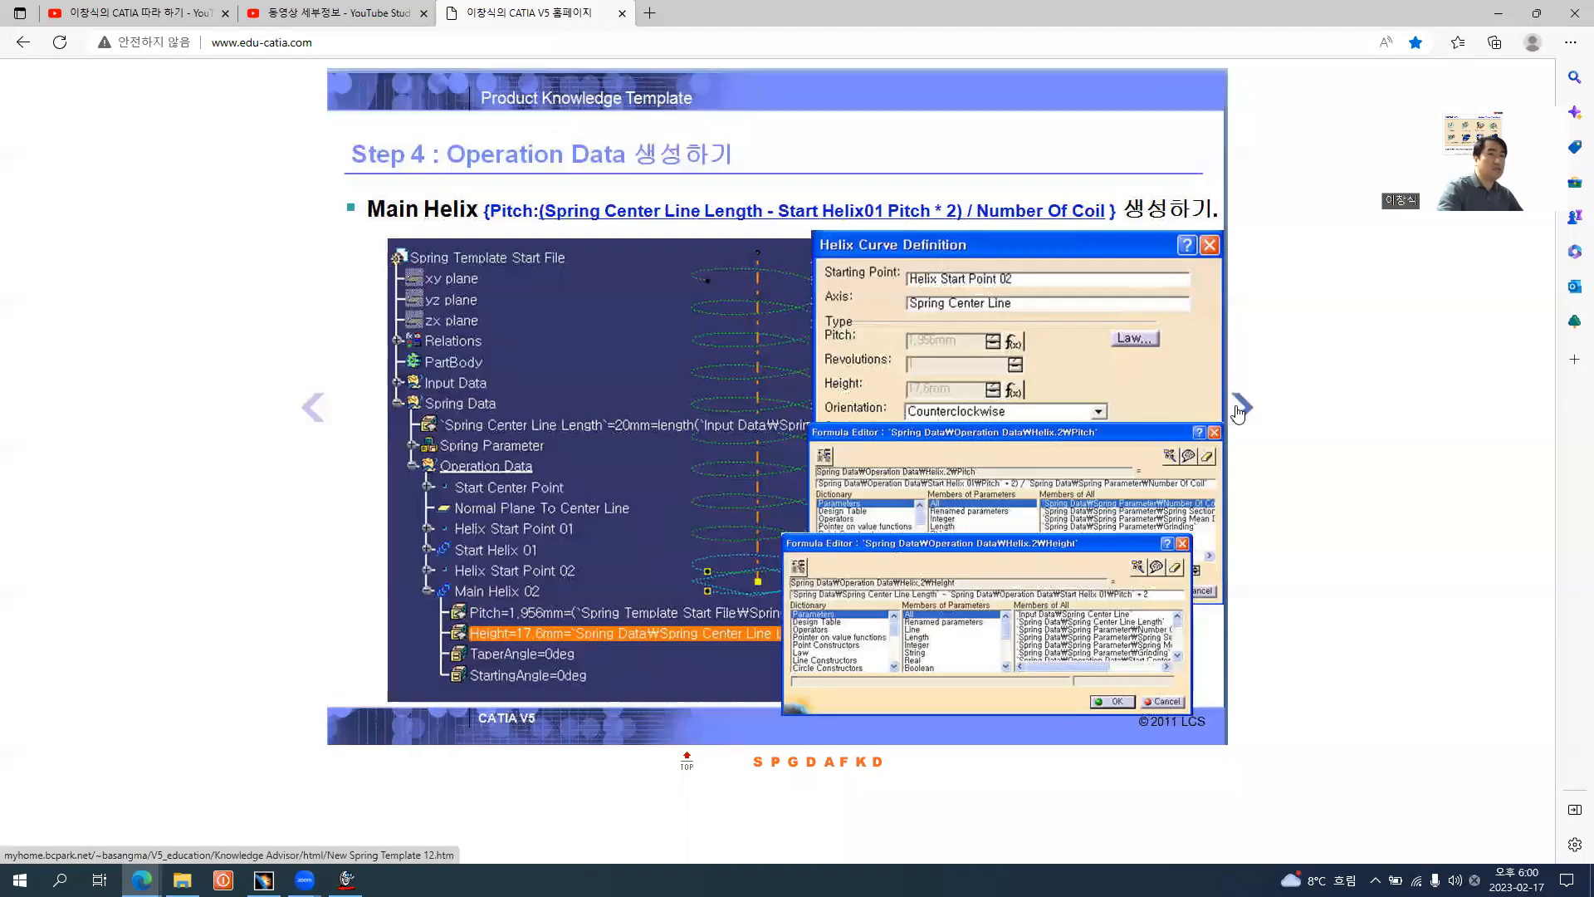
{"action": "left_click", "coordinate": [1241, 406]}
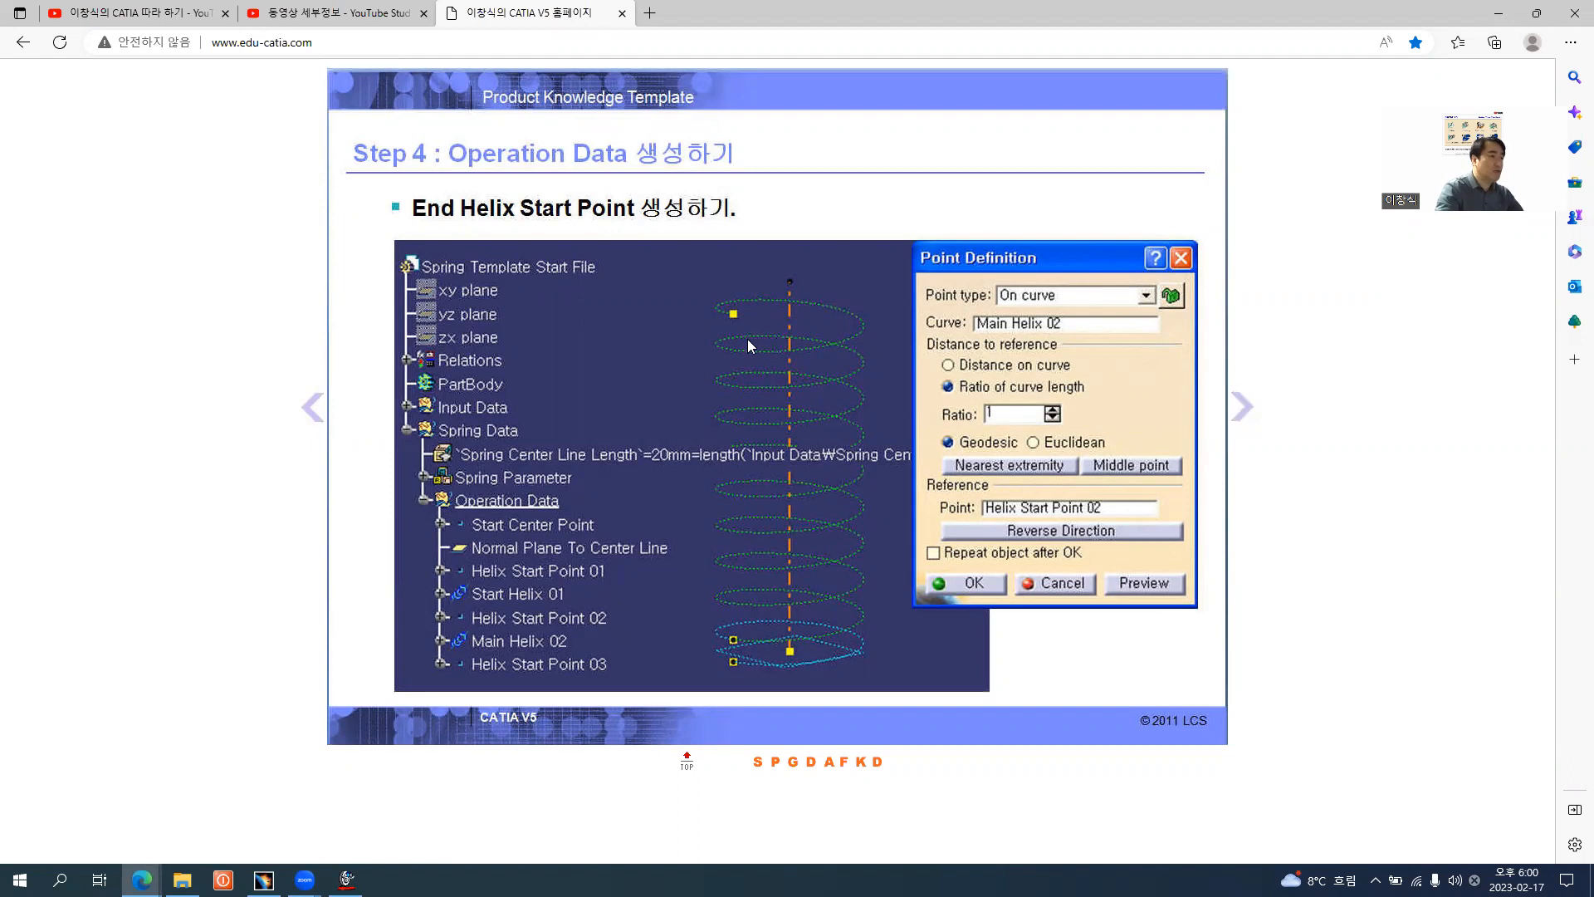
- Switch back to CATIA and paste a copy of Helix Start Point 02 into Operation Body
{"action": "key", "text": "alt+Tab"}
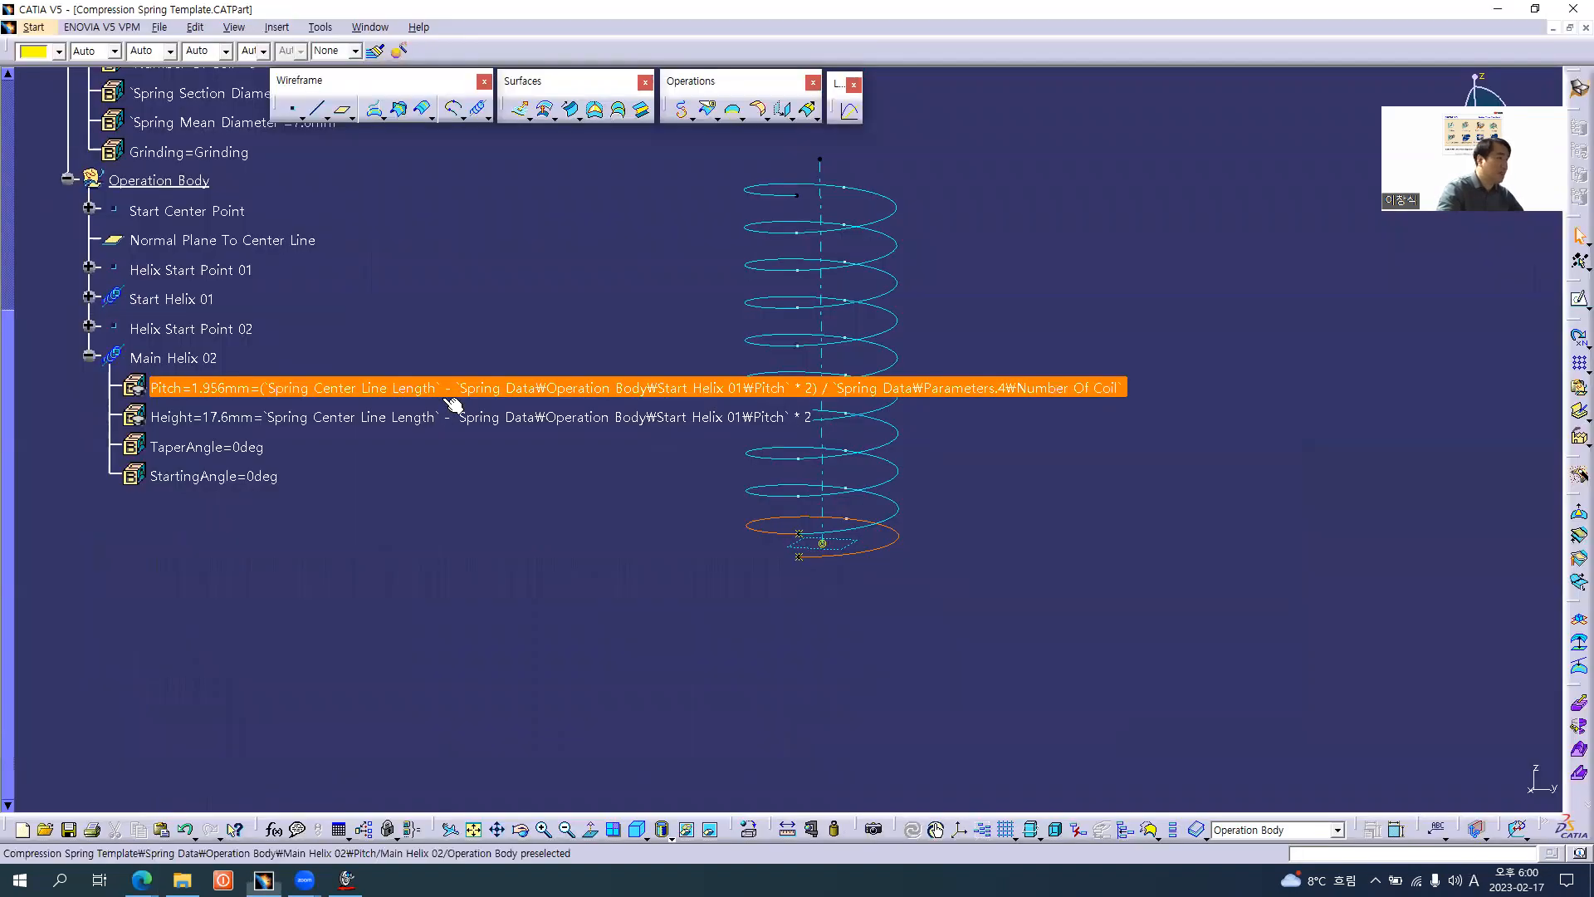
{"action": "left_click", "coordinate": [207, 329]}
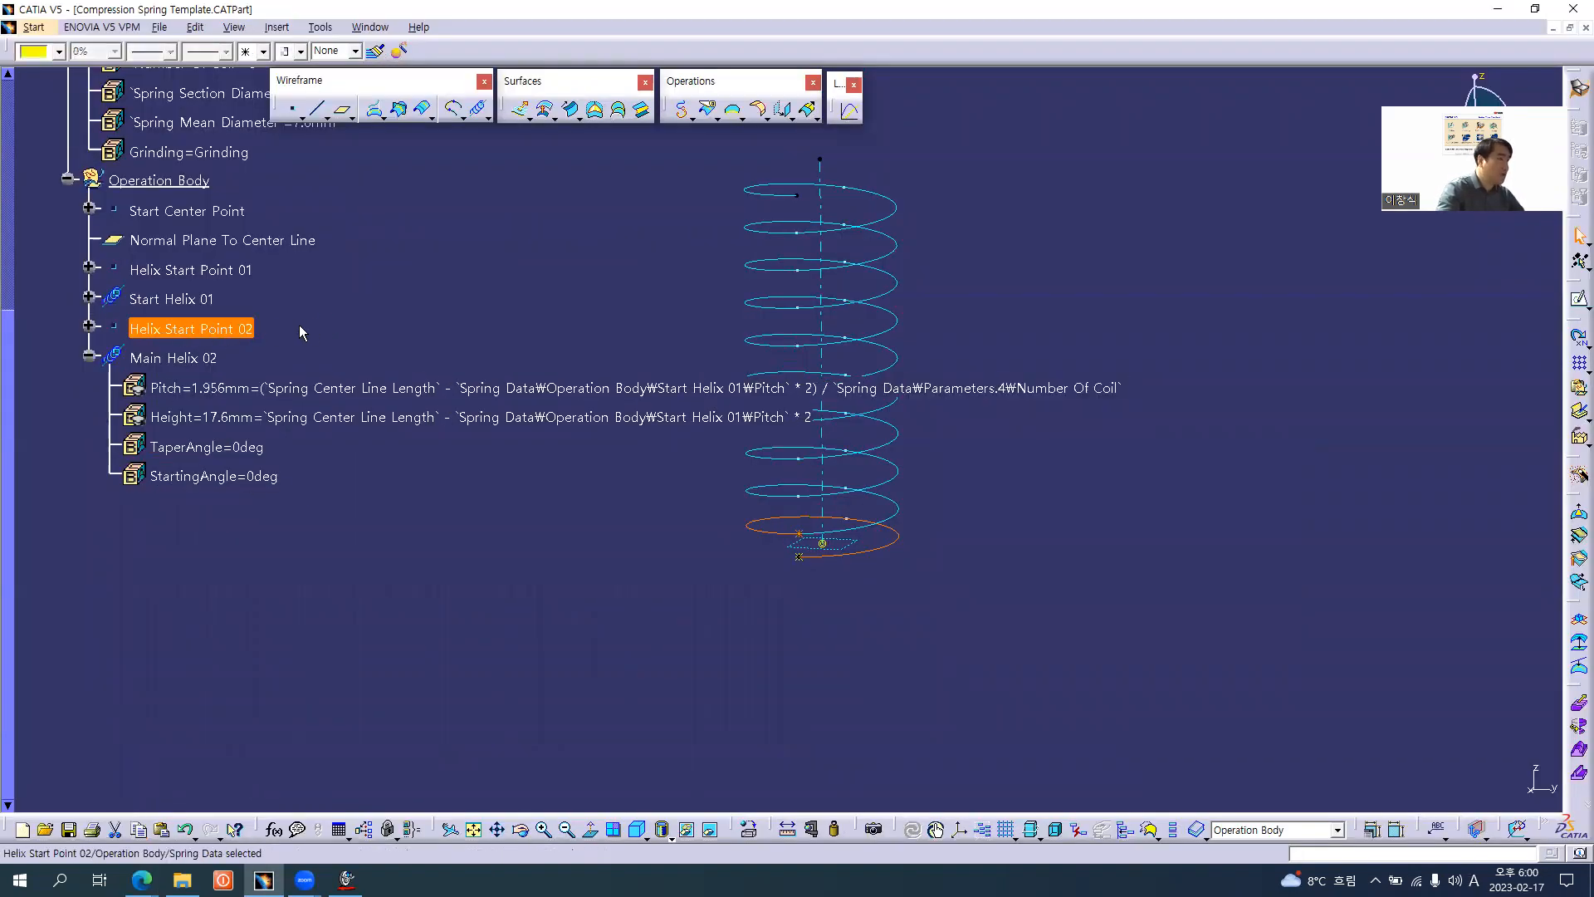
{"action": "left_click", "coordinate": [158, 181]}
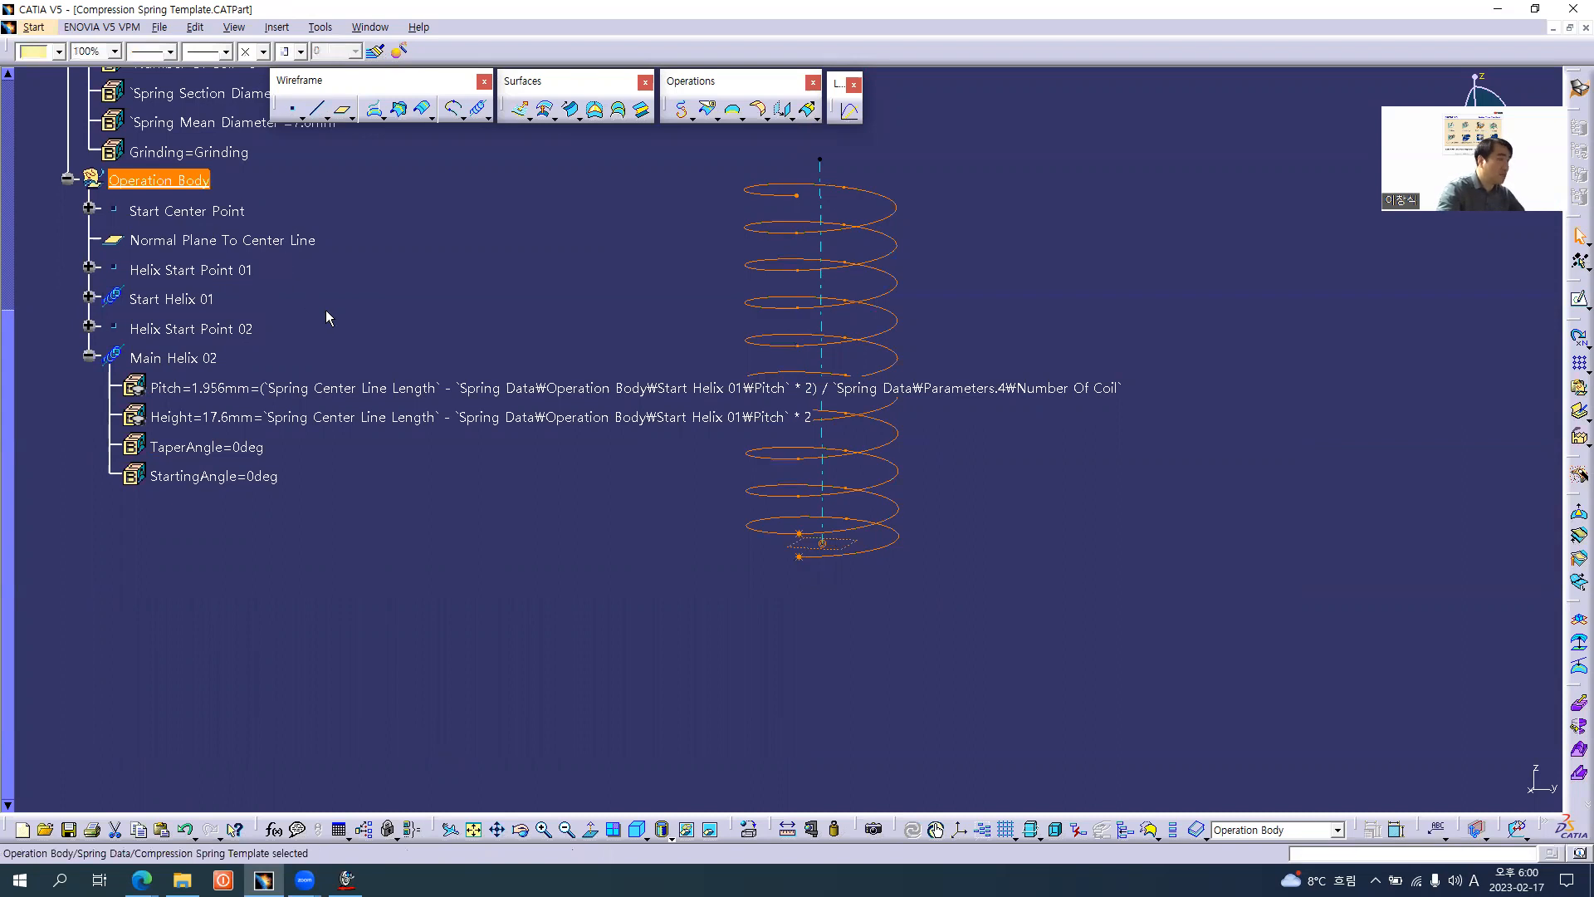
{"action": "key", "text": "ctrl+v"}
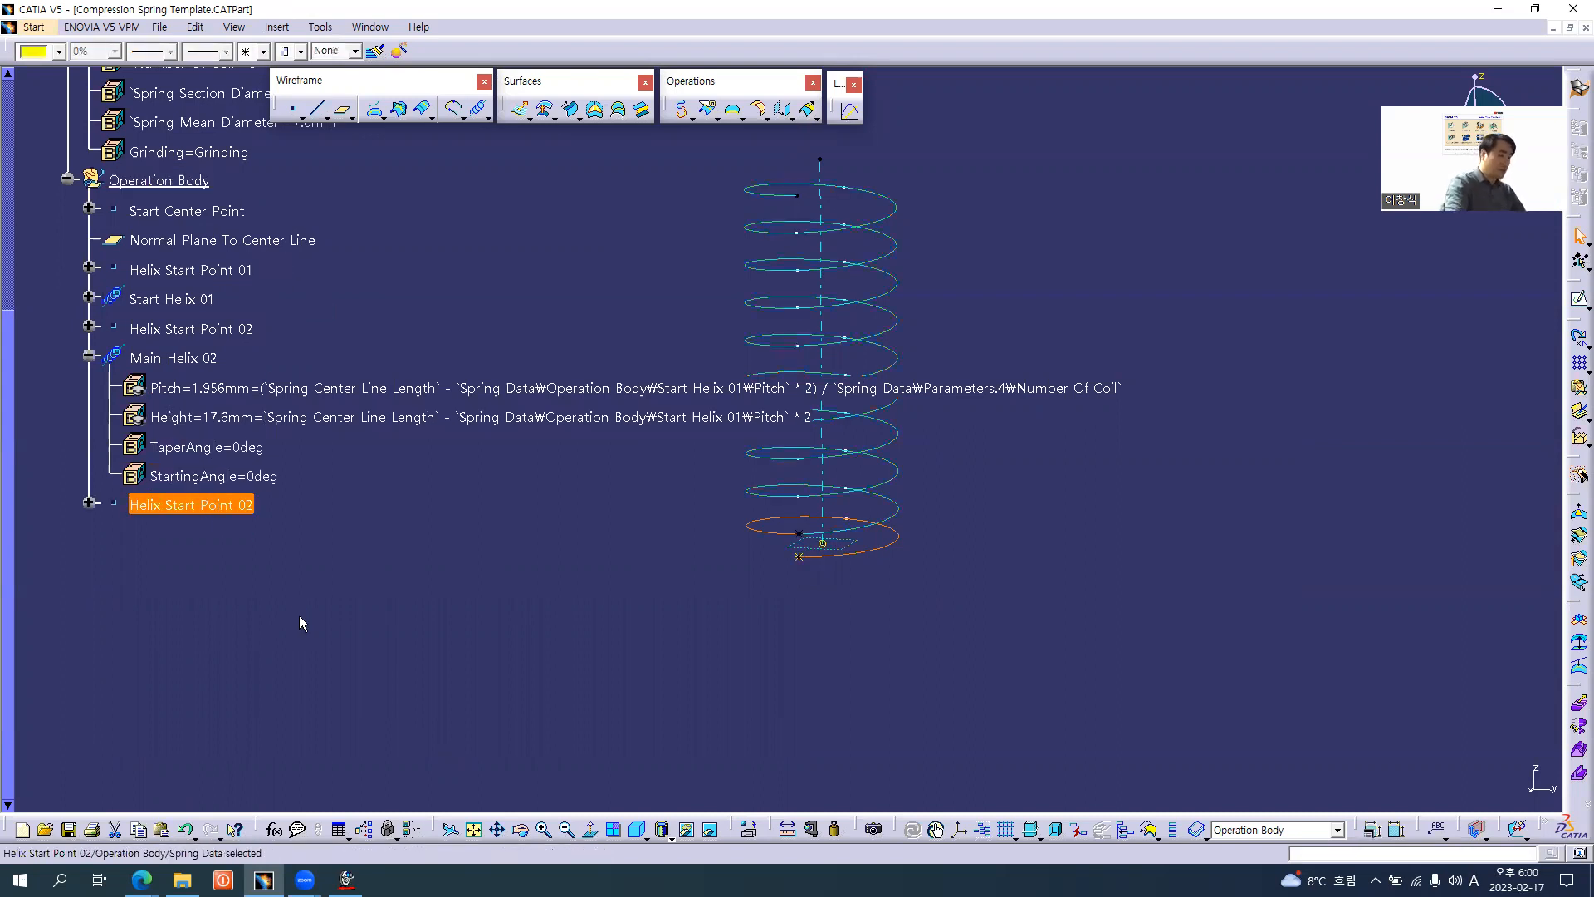
- Rename the pasted point in Operation Body as Helix Start Point 03
{"action": "key", "text": "alt+Return"}
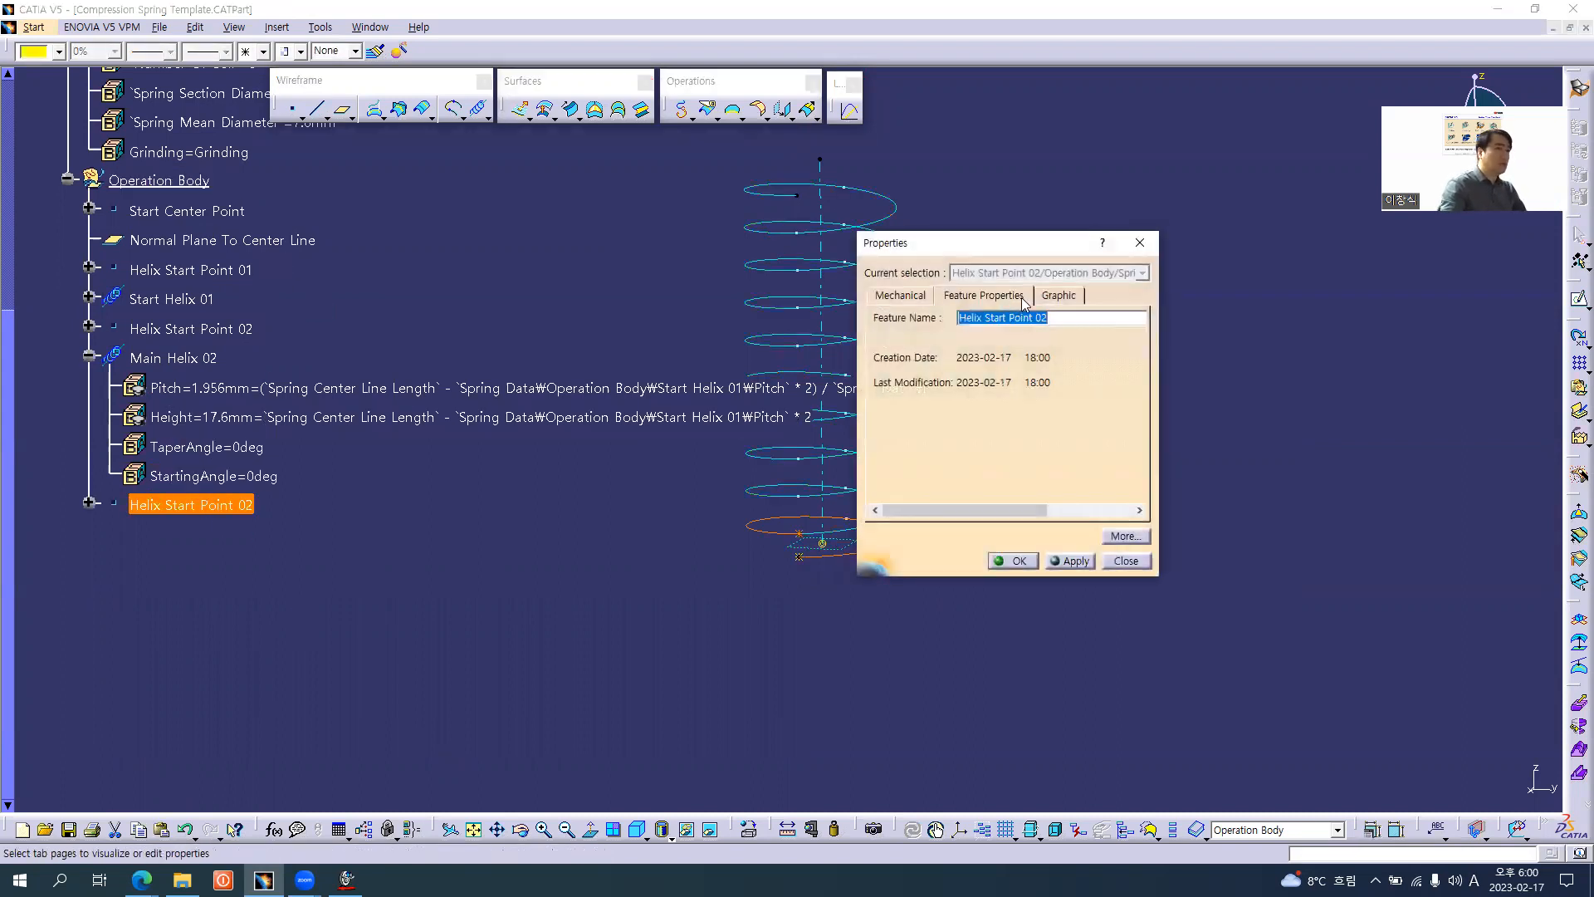
{"action": "left_click", "coordinate": [1044, 318]}
{"action": "key", "text": "BackSpace"}
{"action": "type", "text": "3"}
{"action": "key", "text": "Return"}
{"action": "left_click", "coordinate": [448, 628]}
- Redefine Helix Start Point 03 with Main Helix 02 as its support curve and apply the point definition
{"action": "double_click", "coordinate": [218, 508]}
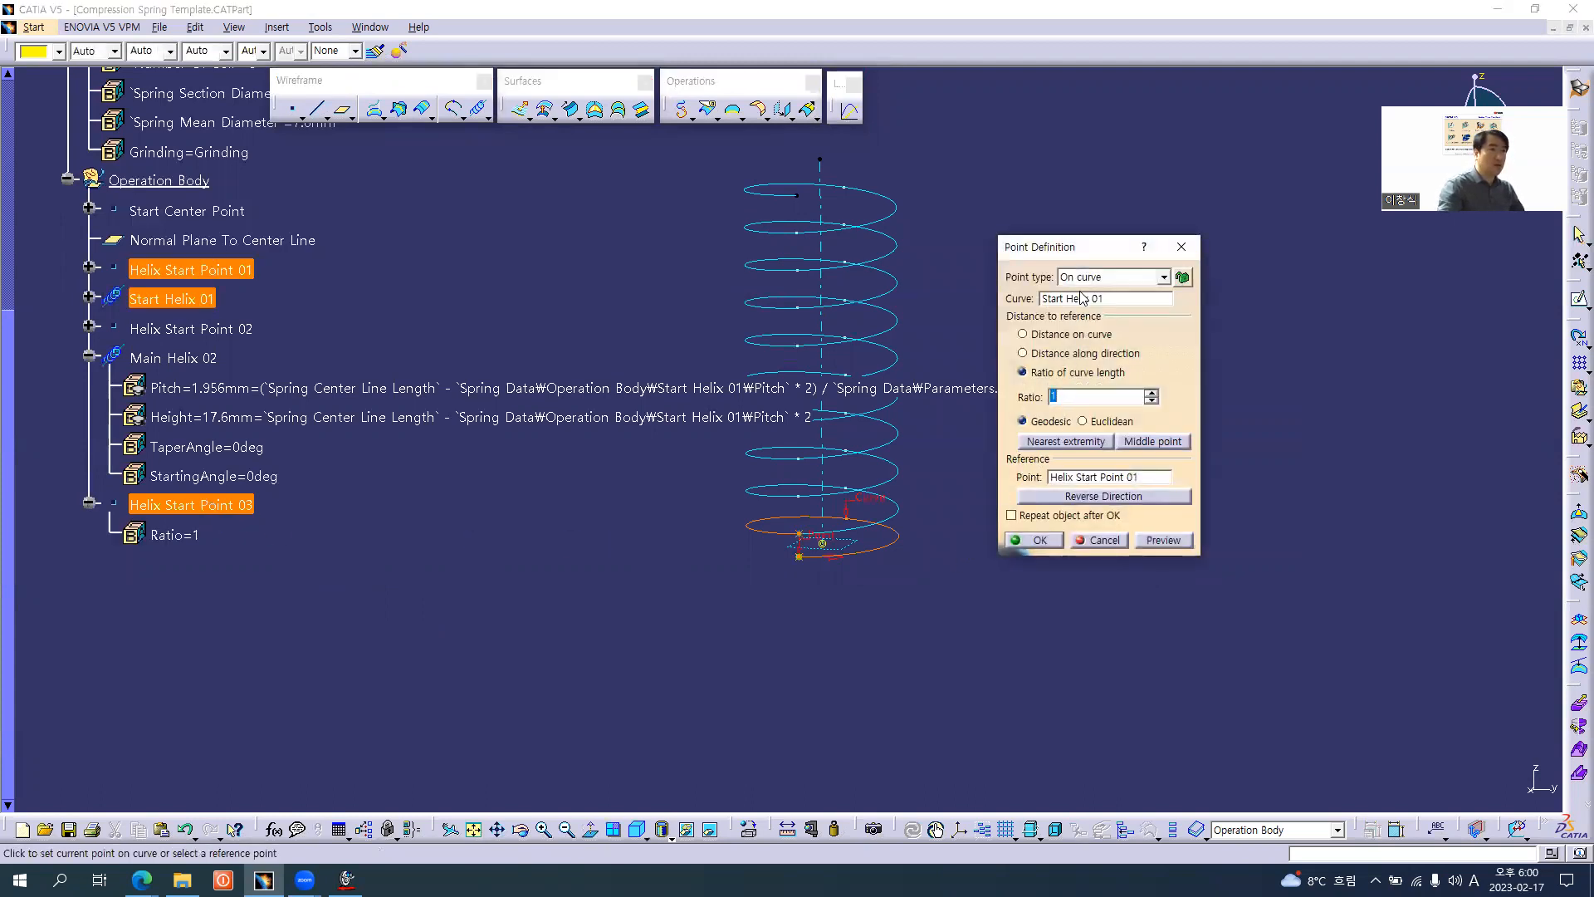
{"action": "left_click", "coordinate": [1079, 298]}
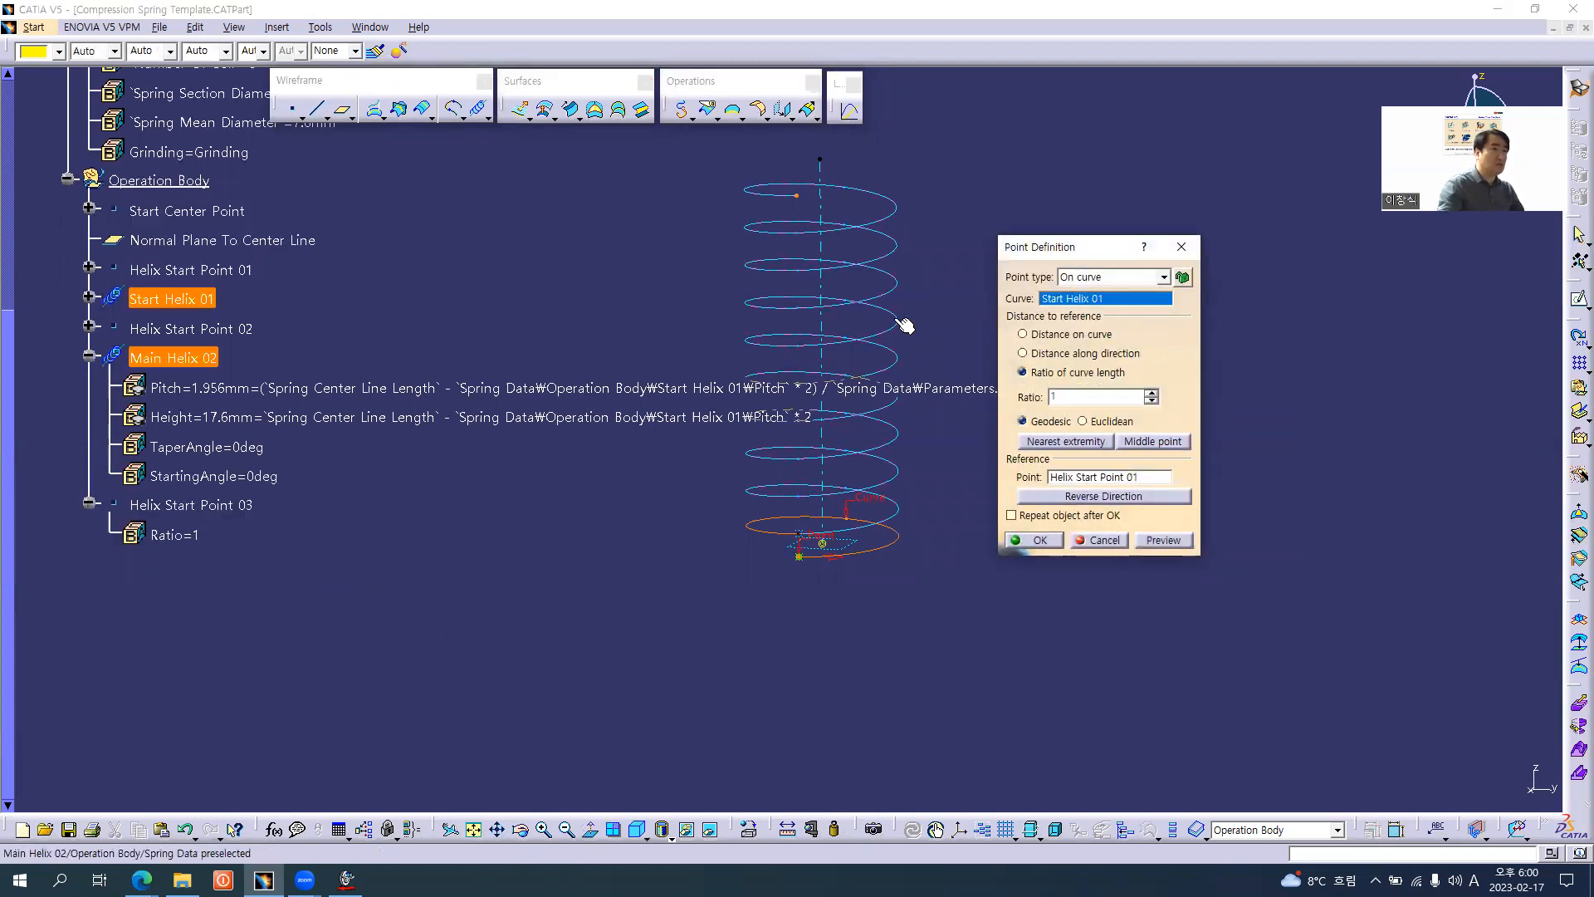
{"action": "left_click", "coordinate": [898, 320]}
{"action": "middle_click_drag", "start_coordinate": [958, 507], "coordinate": [985, 631]}
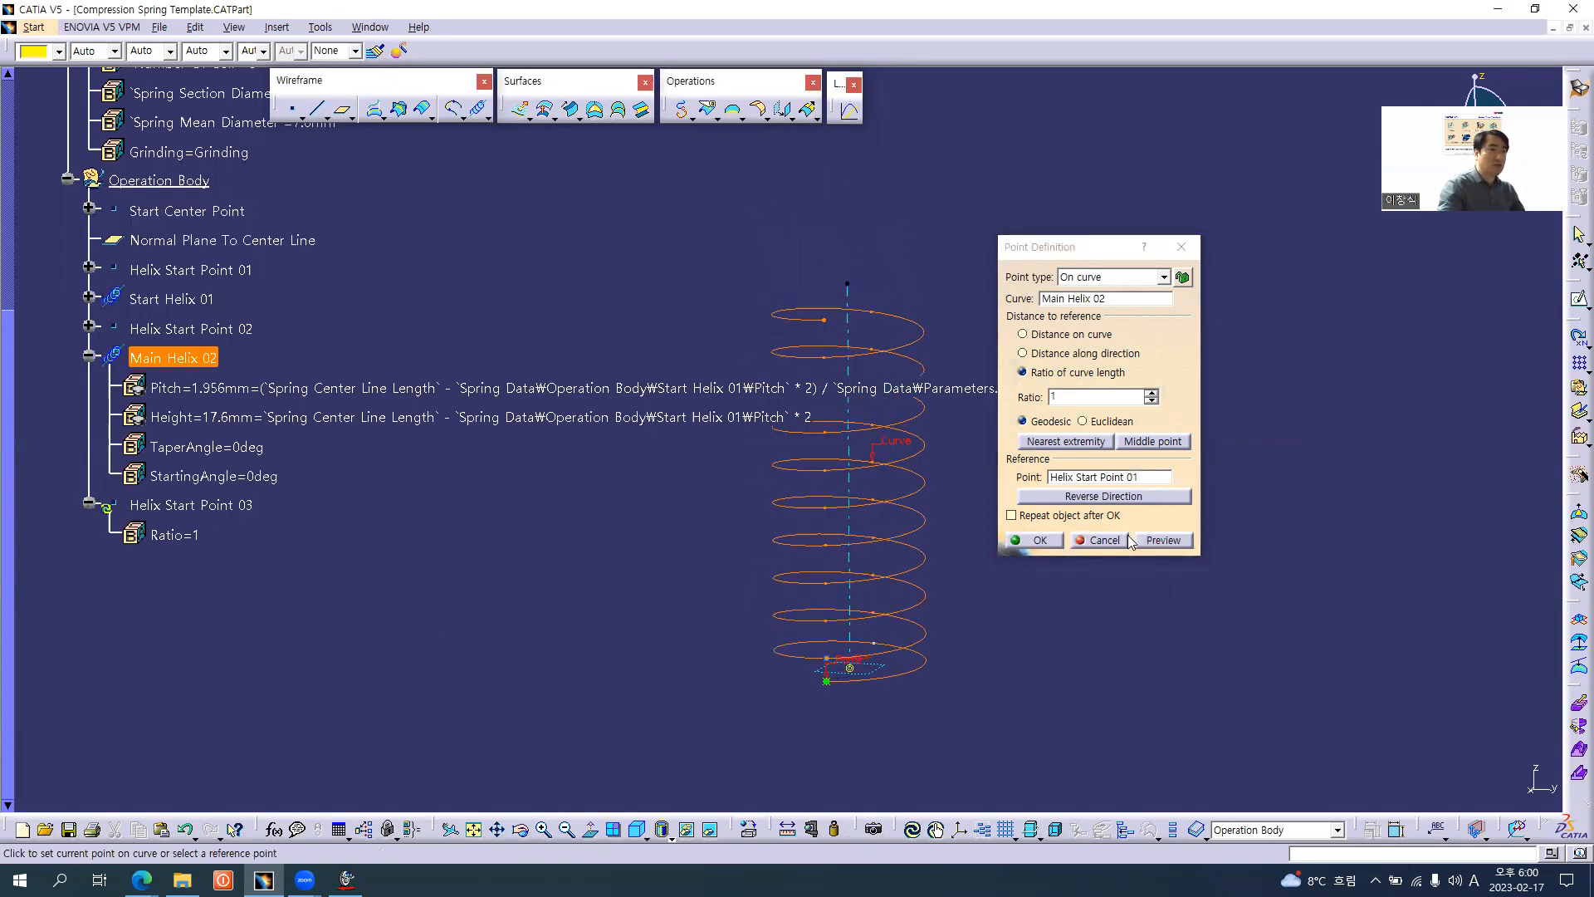
{"action": "left_click", "coordinate": [1160, 540]}
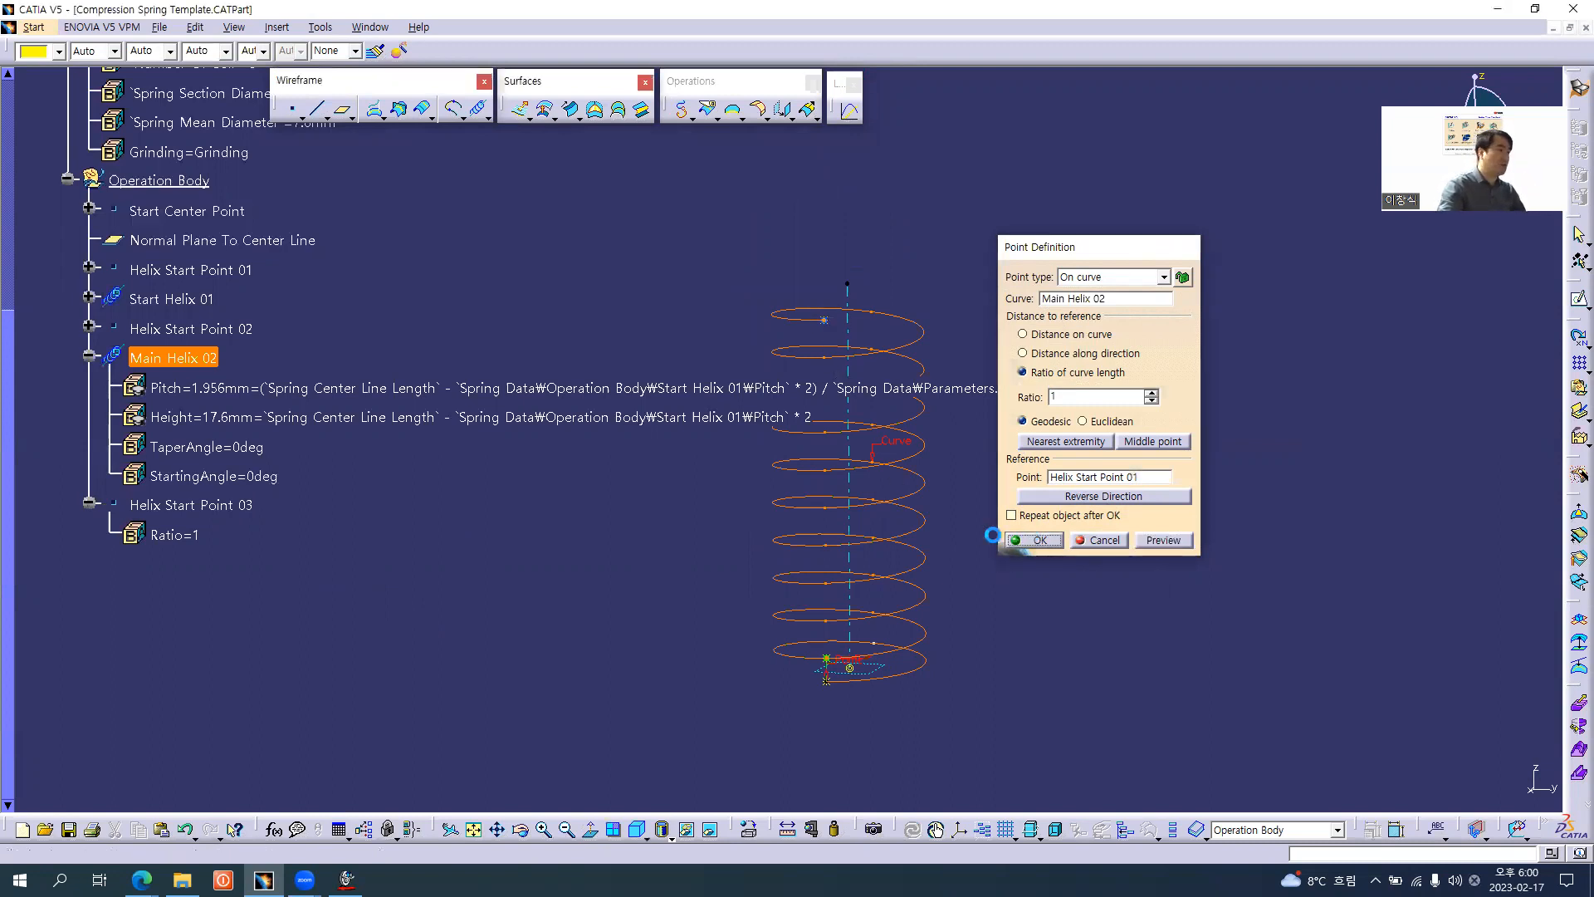
{"action": "left_click", "coordinate": [1029, 540]}
{"action": "middle_click_drag", "start_coordinate": [674, 516], "coordinate": [676, 481]}
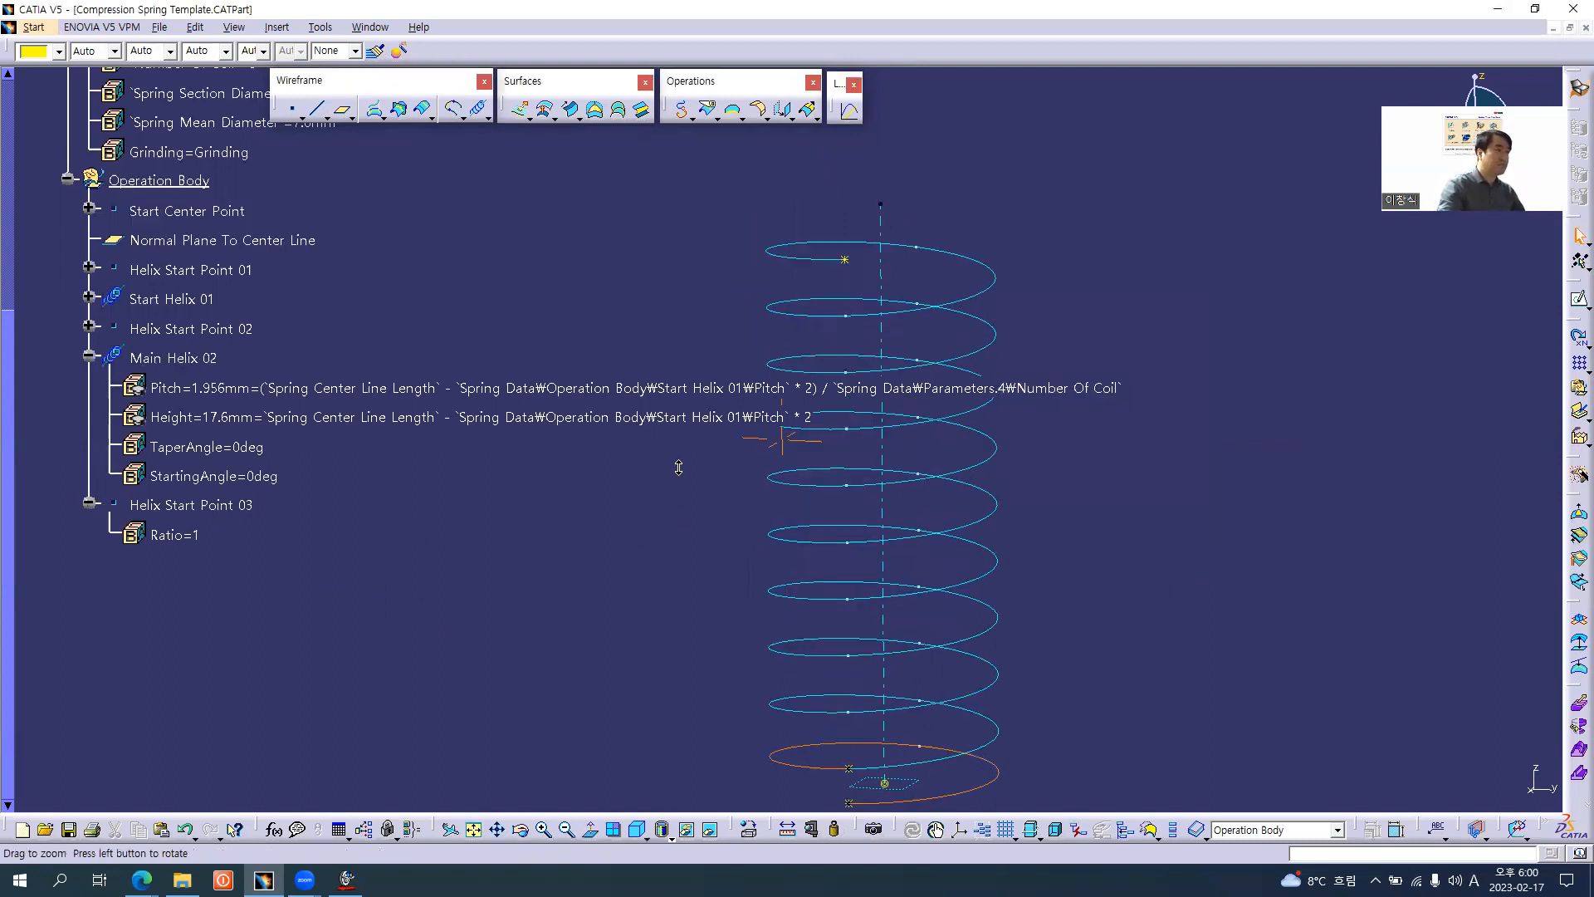
- Collapse Main Helix 02 in the tree and advance the browser tutorial to the End Helix 03 slide
{"action": "left_click", "coordinate": [89, 357]}
{"action": "key", "text": "alt+Tab"}
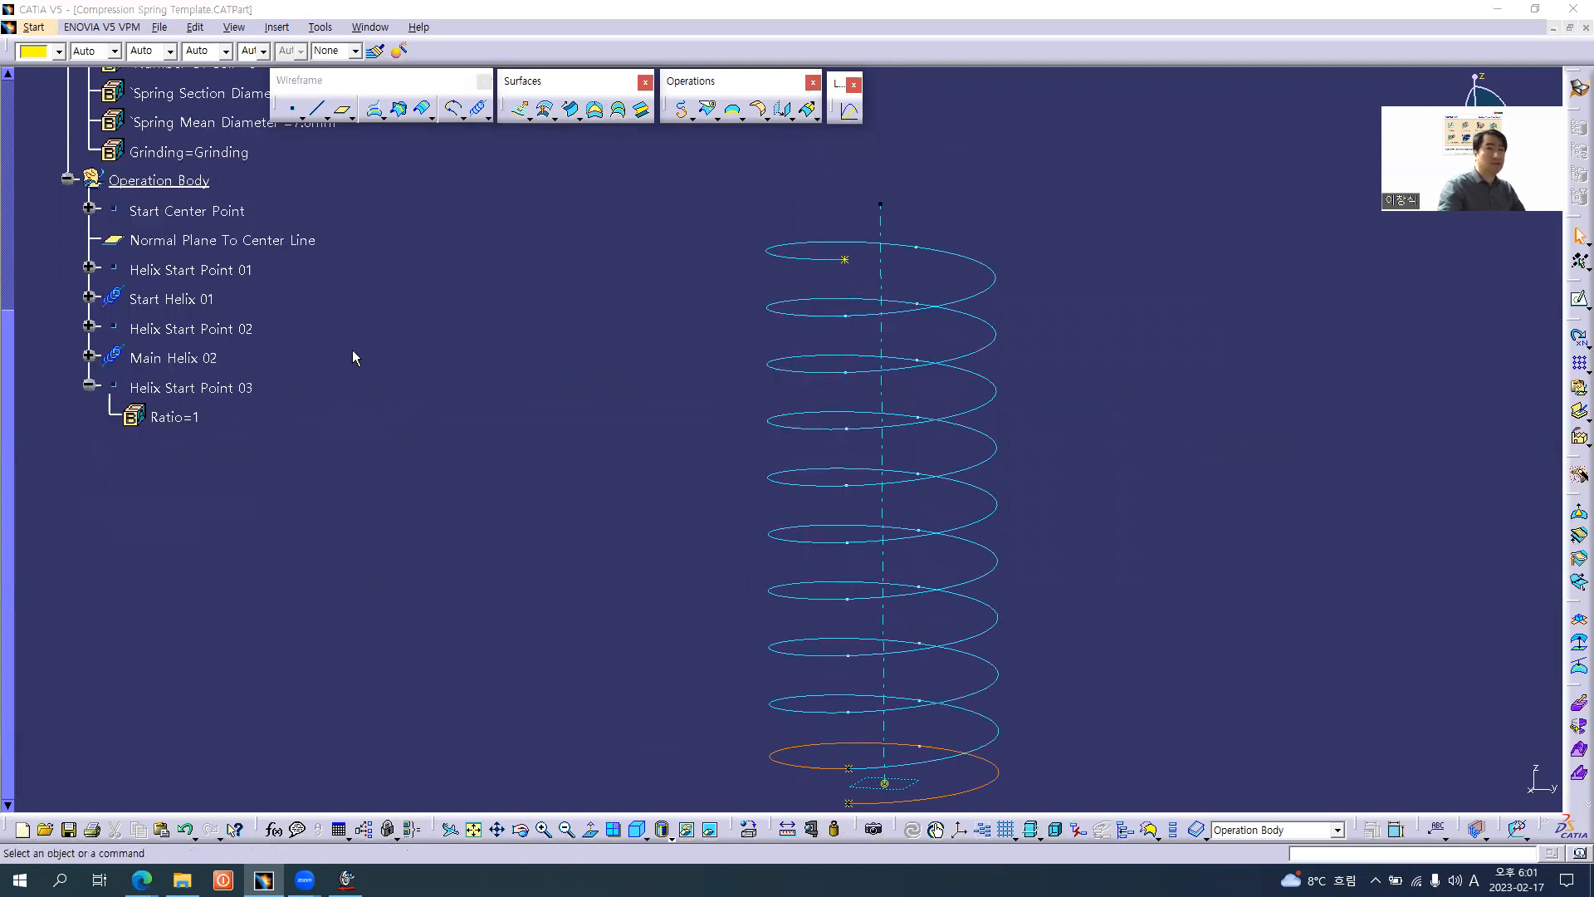
{"action": "left_click", "coordinate": [1238, 415]}
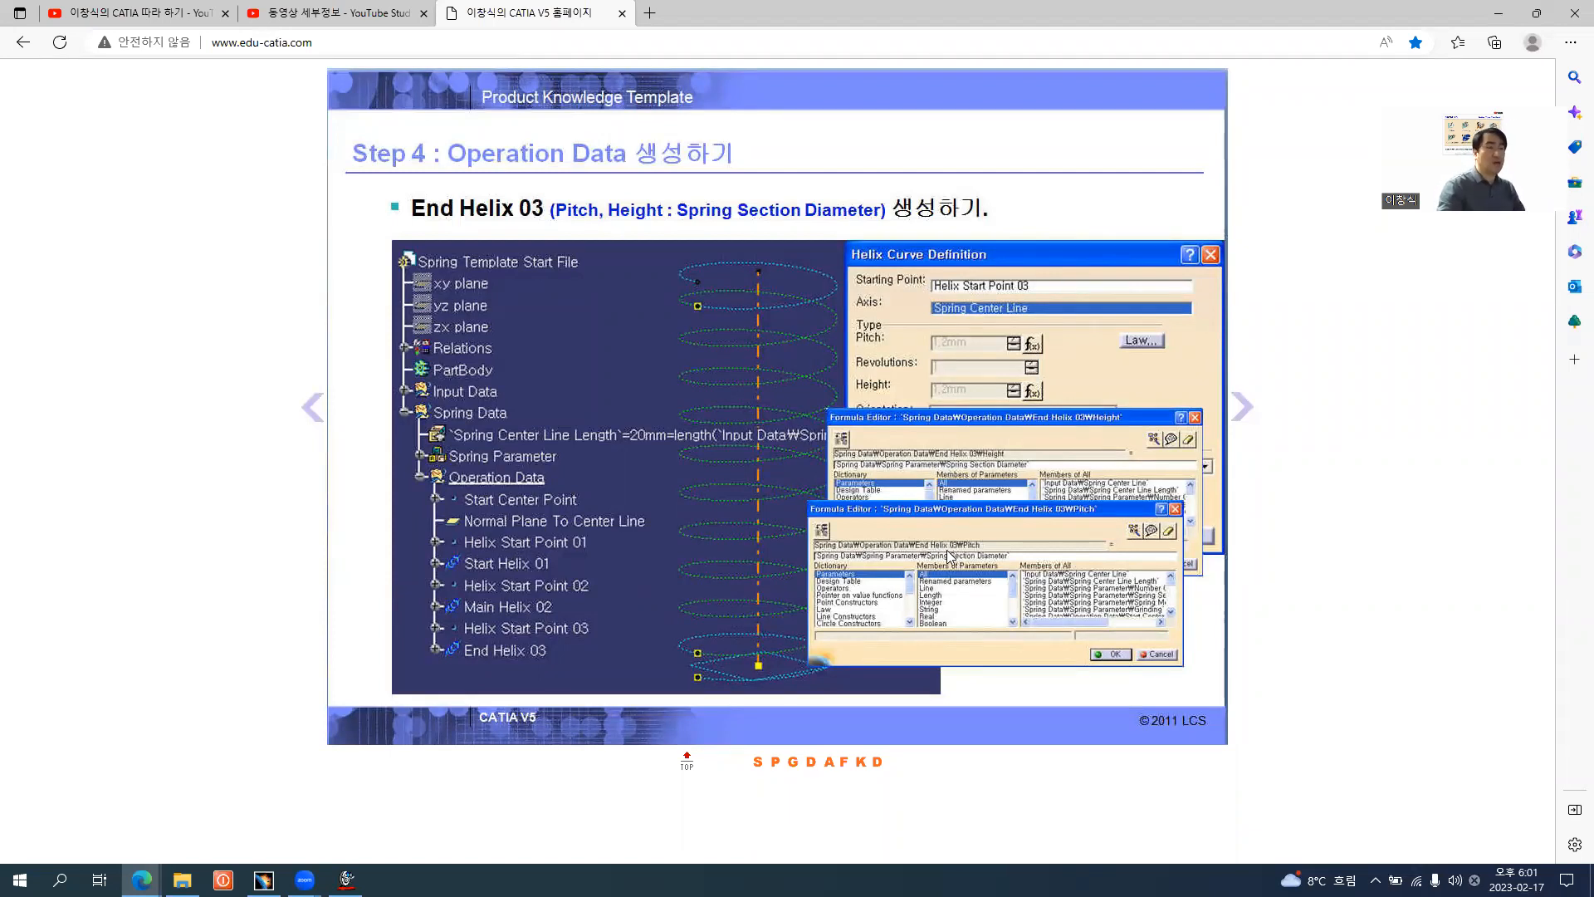
- Switch back to CATIA and paste a copy of Start Helix 01 into Operation Body
{"action": "key", "text": "alt+Tab"}
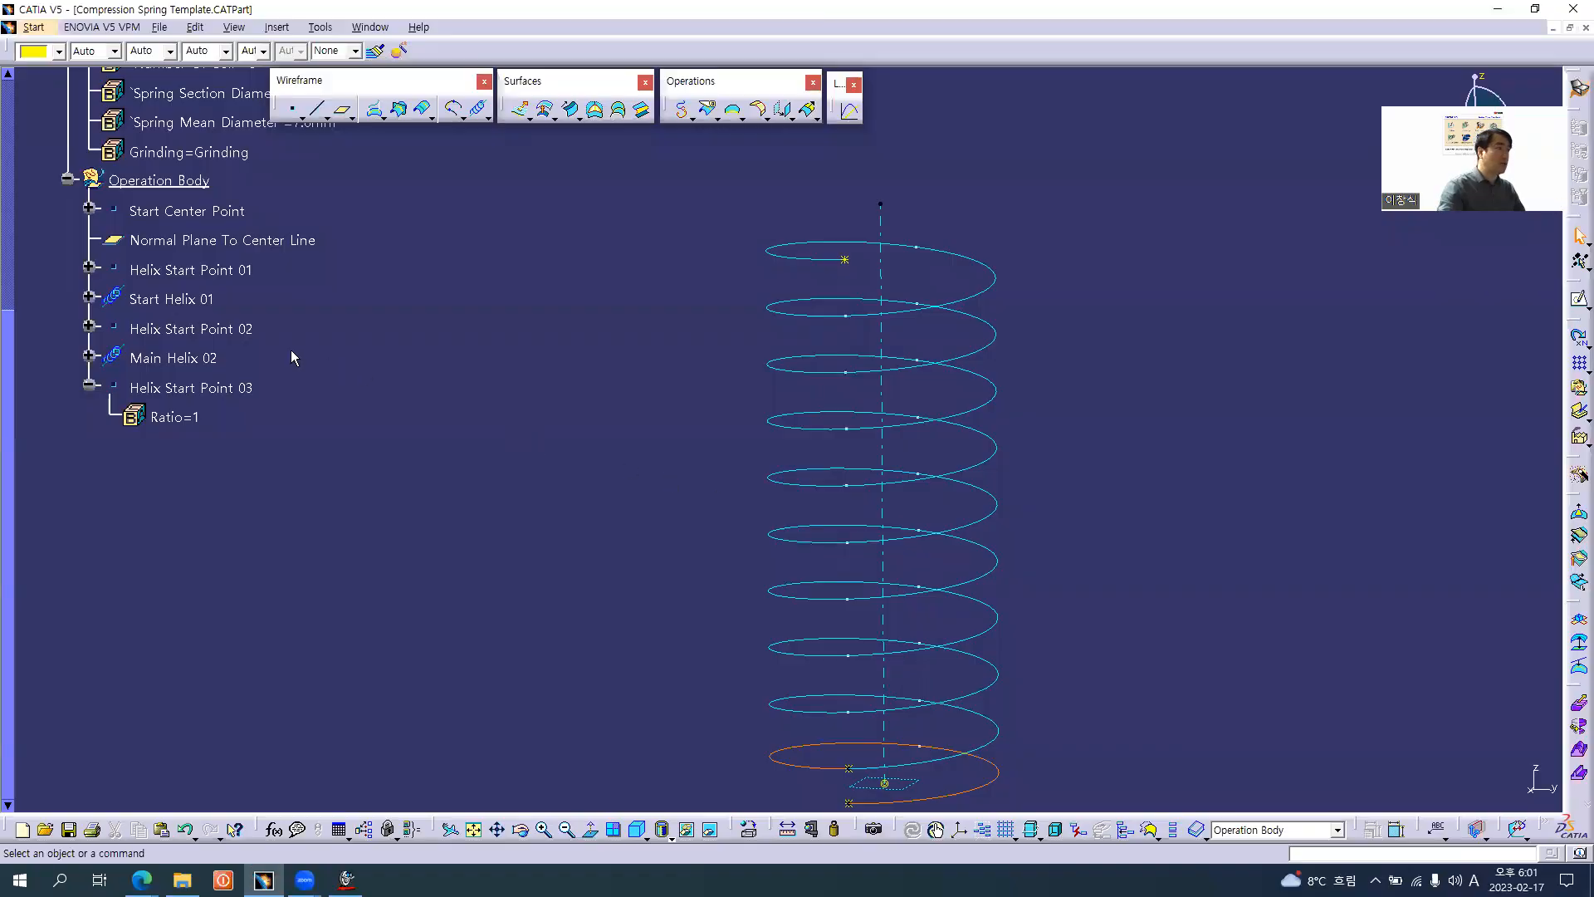
{"action": "left_click", "coordinate": [170, 299]}
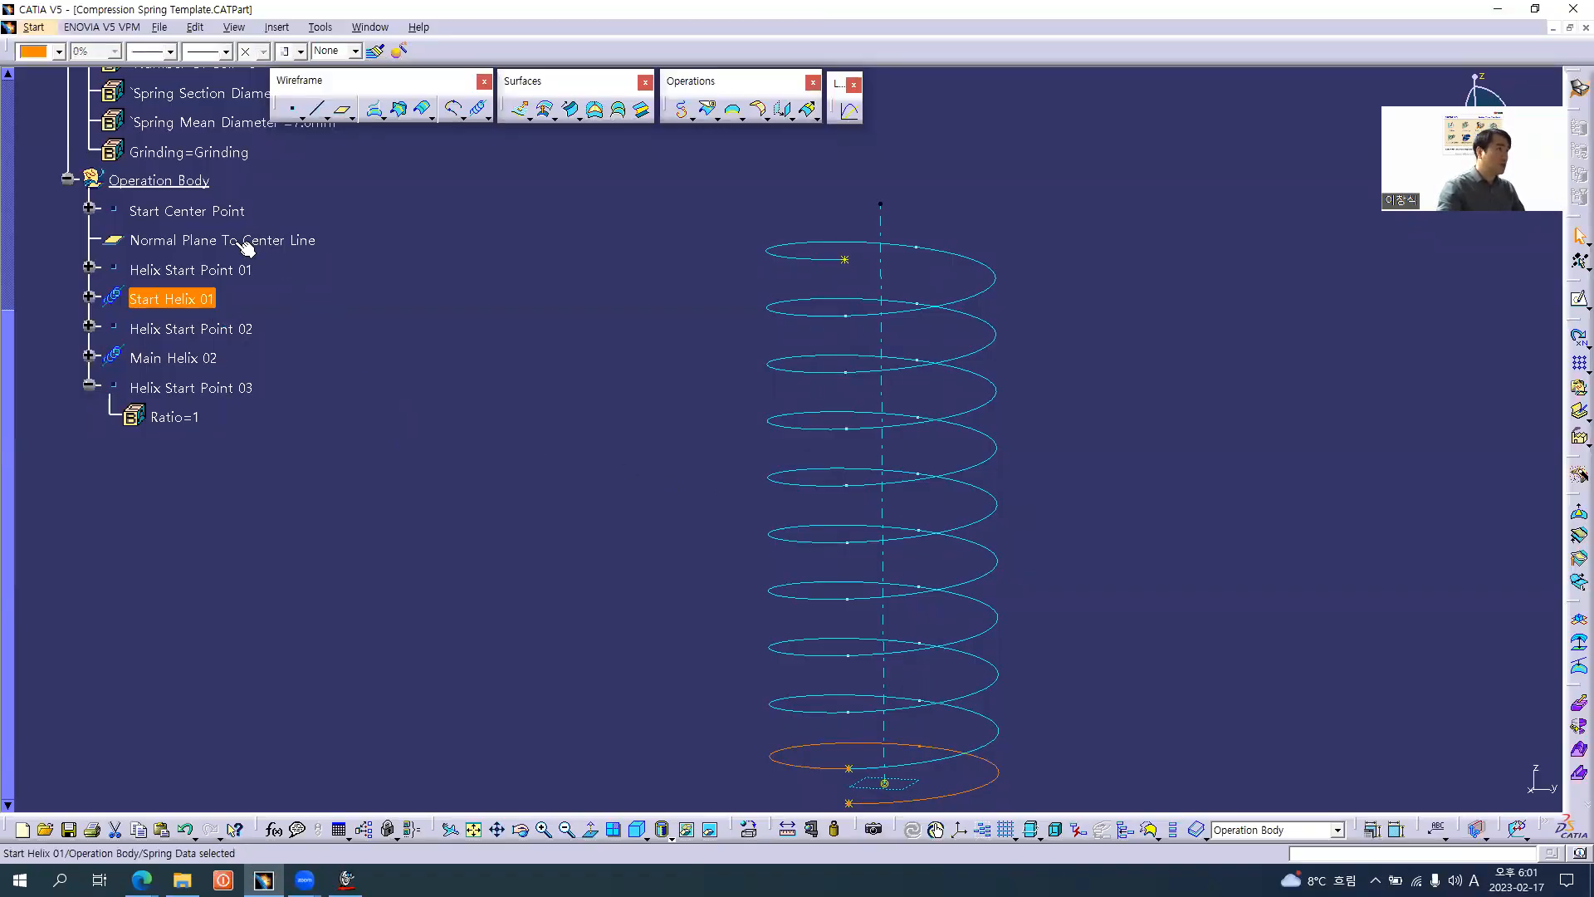
{"action": "left_click", "coordinate": [179, 180]}
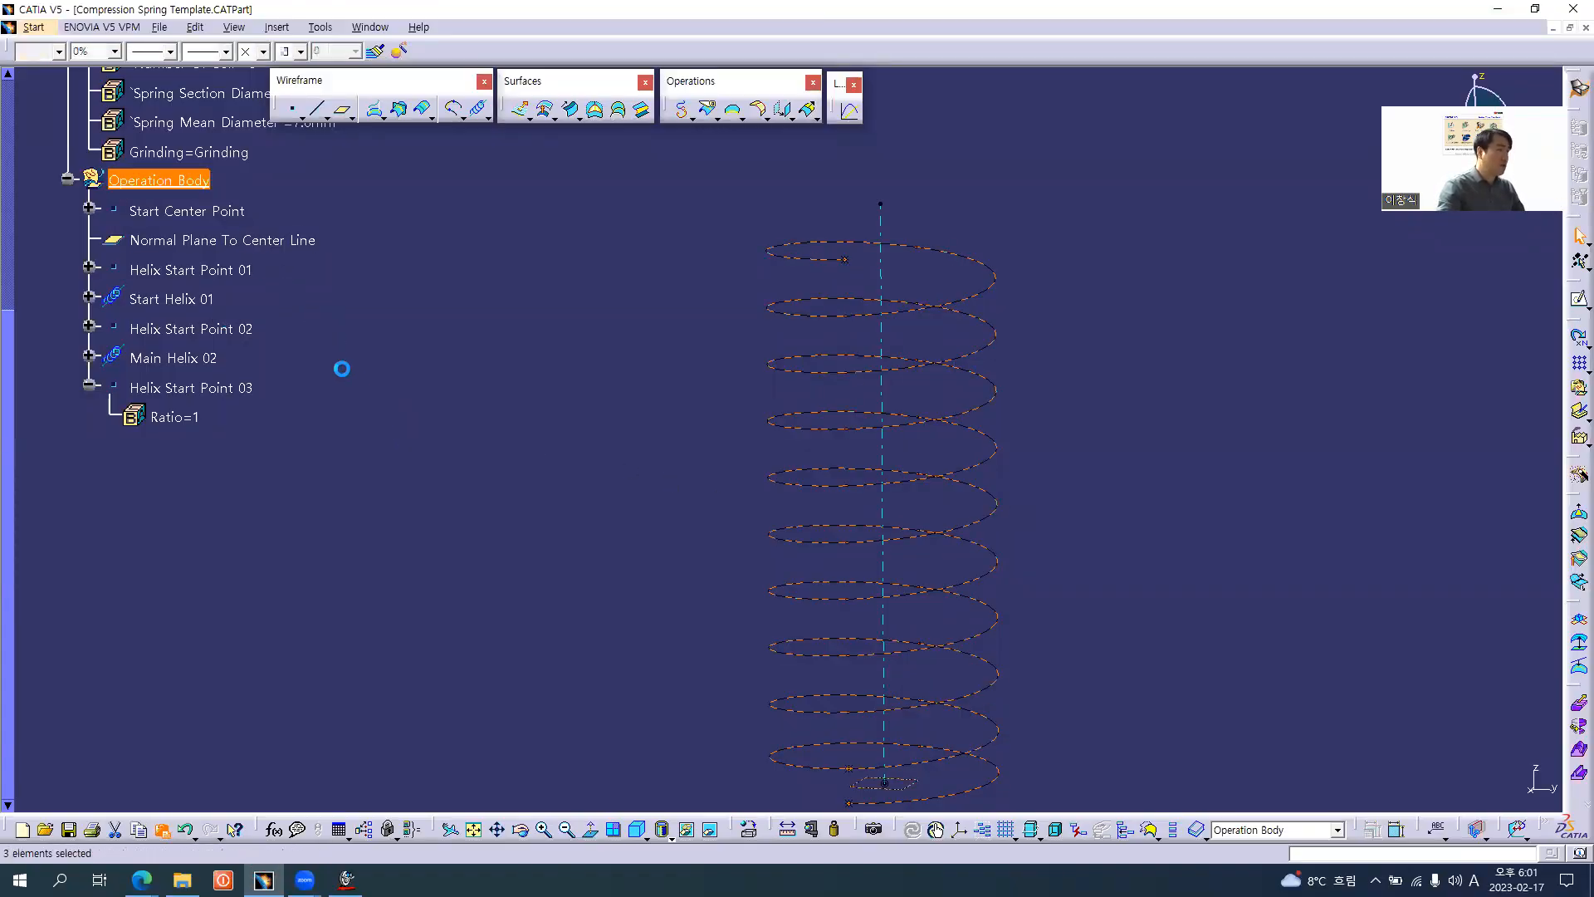
{"action": "left_click", "coordinate": [205, 448]}
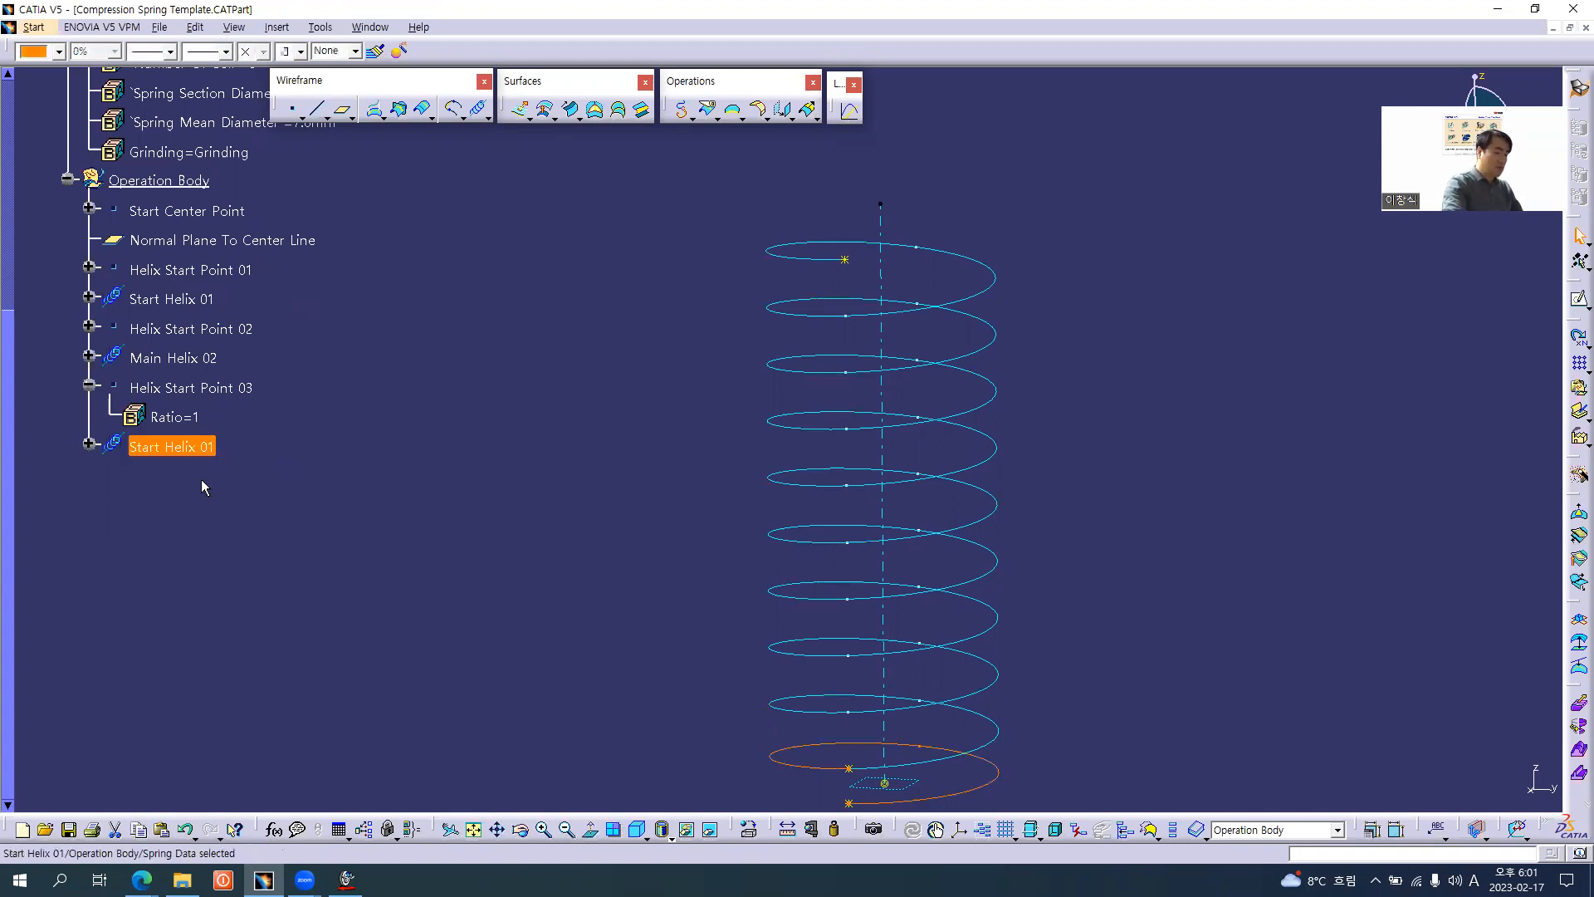
- Rename the pasted helix in Operation Body as End Helix 03
{"action": "key", "text": "alt+Return"}
{"action": "key", "text": "Delete"}
{"action": "key", "text": "Delete"}
{"action": "key", "text": "Delete"}
{"action": "key", "text": "Delete"}
{"action": "key", "text": "Delete"}
{"action": "type", "text": "End"}
{"action": "key", "text": "Return"}
{"action": "key", "text": "alt+Return"}
{"action": "key", "text": "BackSpace"}
{"action": "type", "text": "3"}
{"action": "key", "text": "Return"}
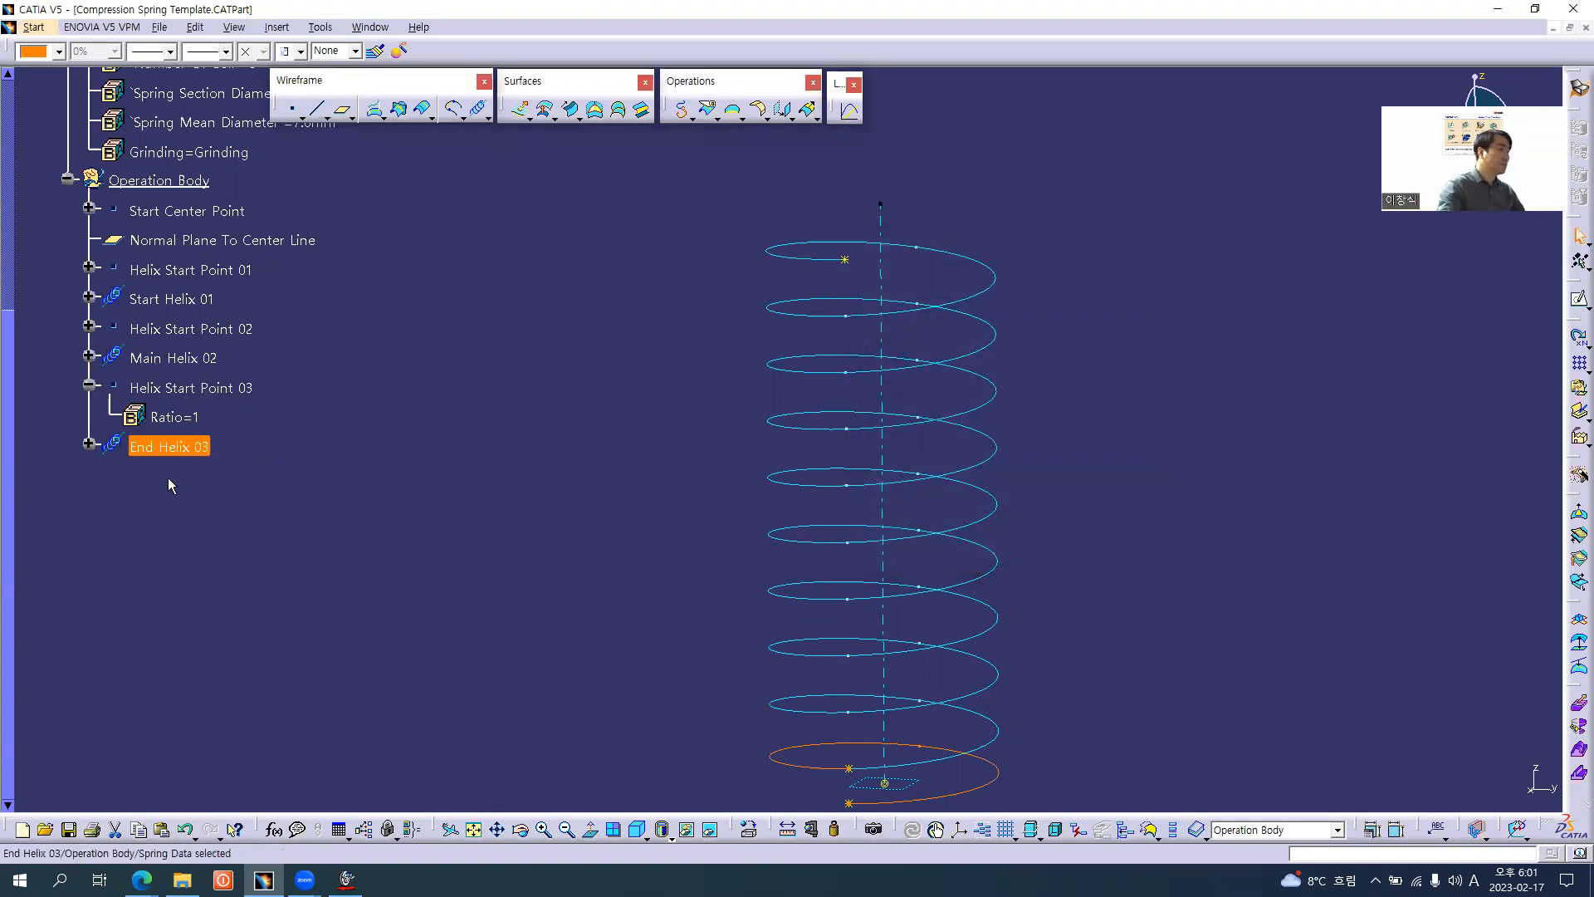
- Set End Helix 03's starting point to Helix Start Point 03 and apply the helix definition
{"action": "double_click", "coordinate": [187, 446]}
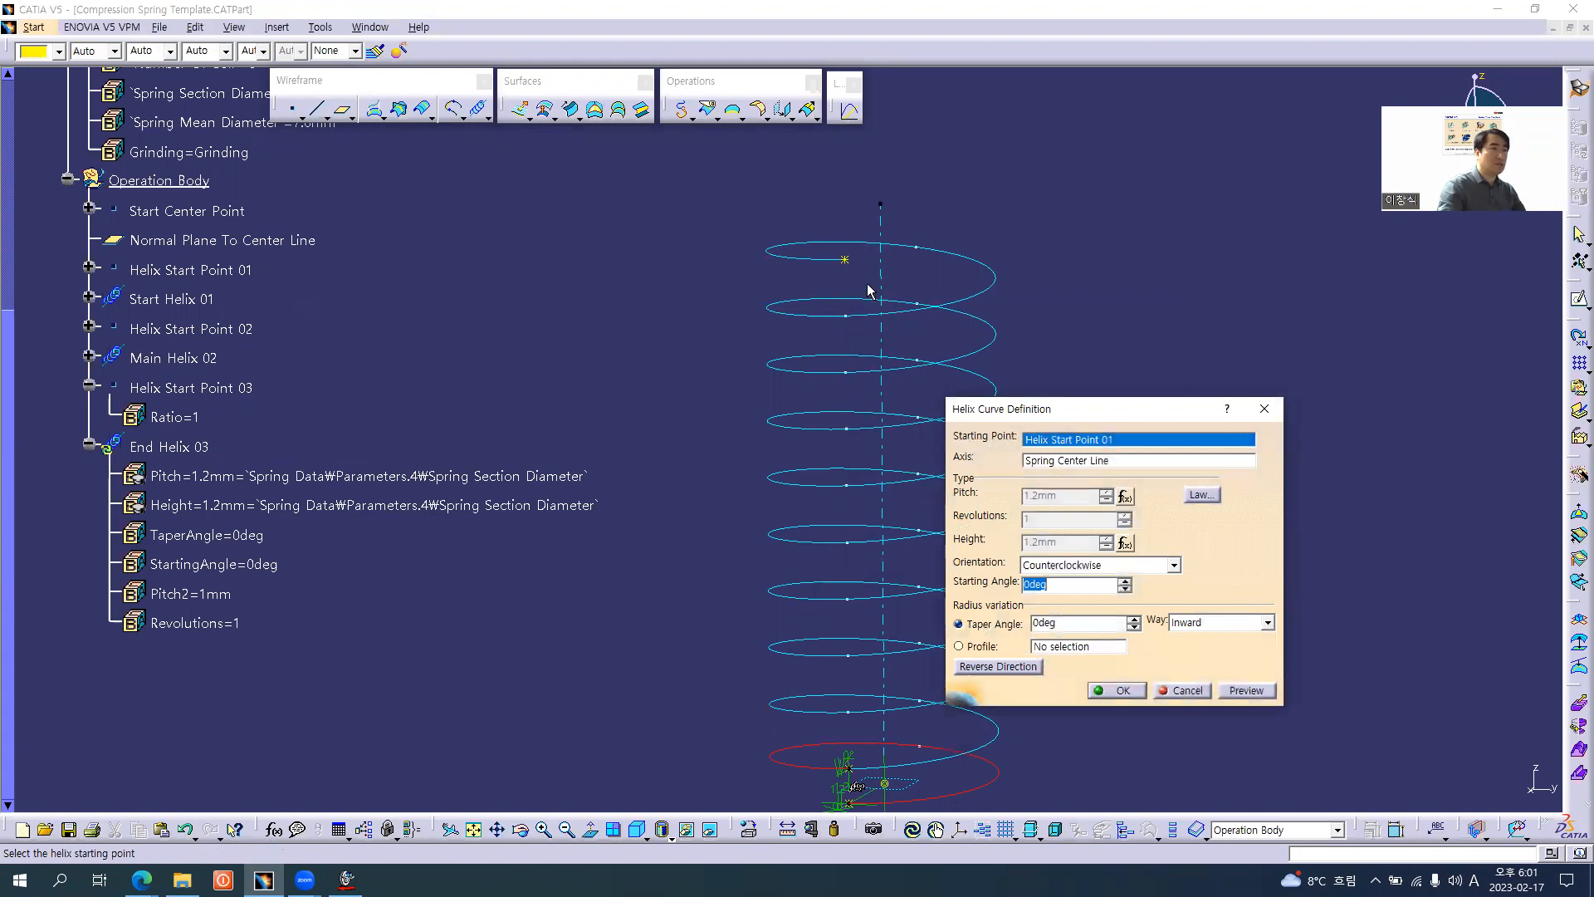
{"action": "left_click", "coordinate": [849, 261]}
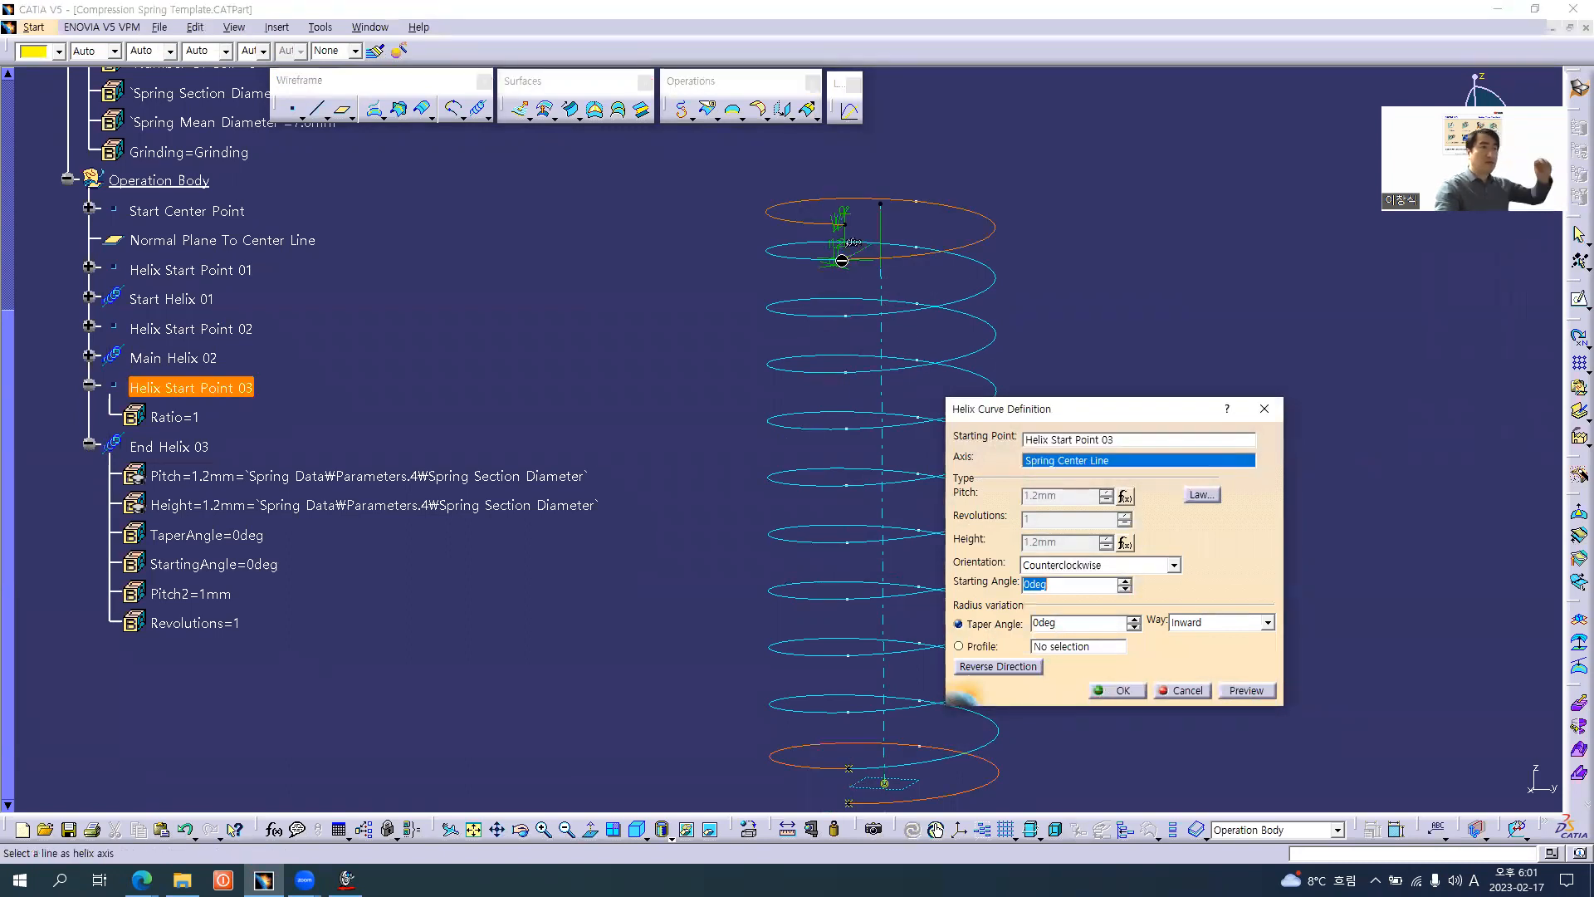
{"action": "middle_click_drag", "start_coordinate": [851, 295], "coordinate": [767, 387]}
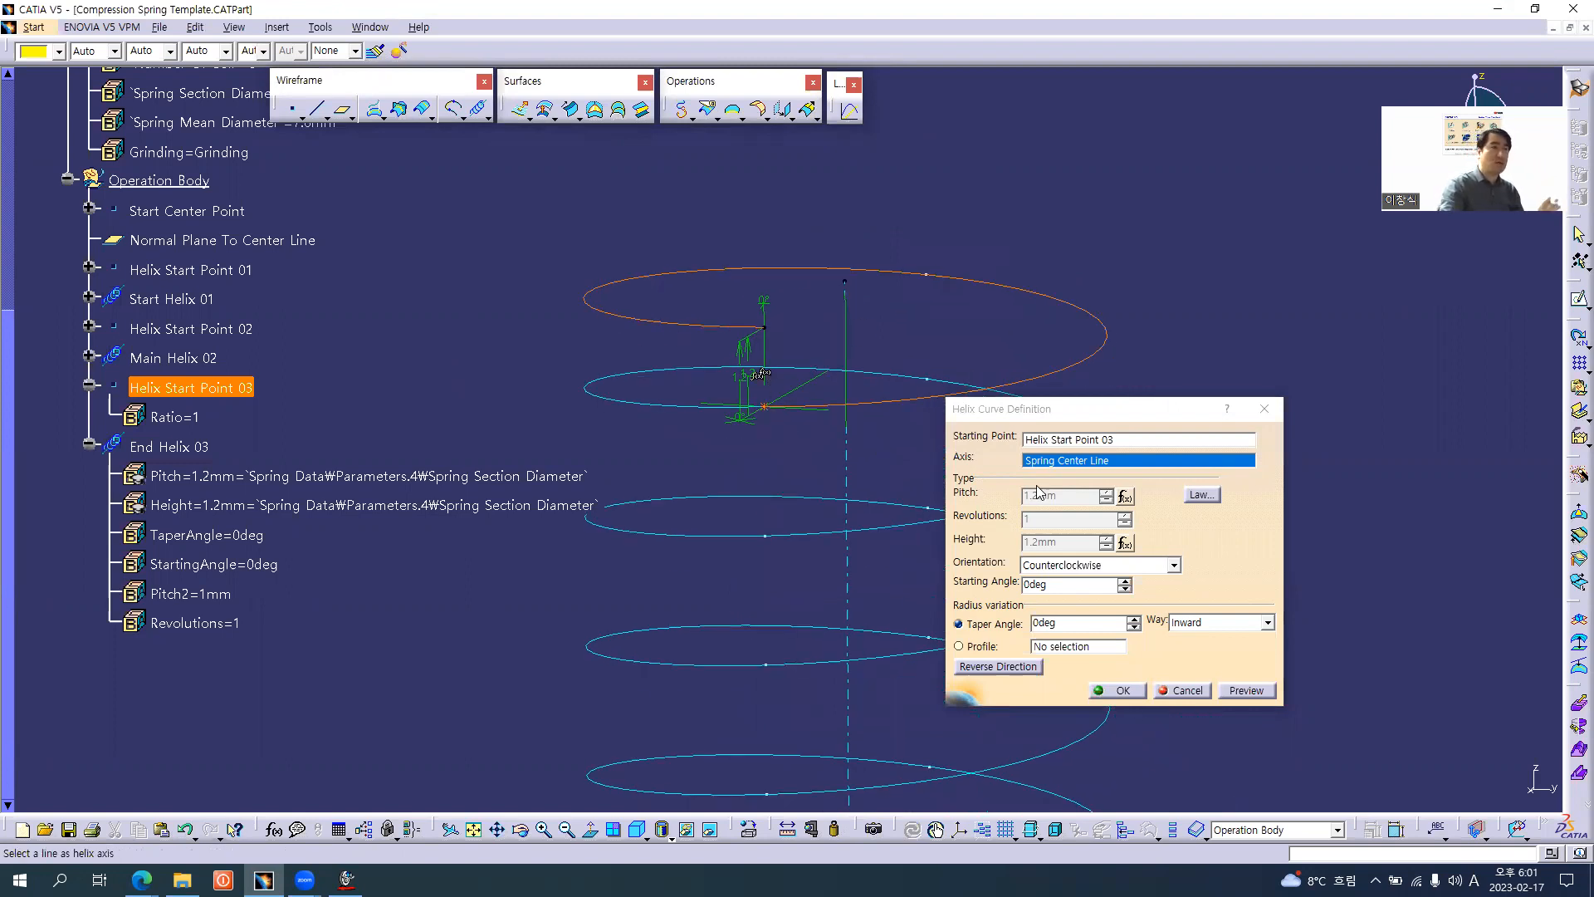
{"action": "middle_click_drag", "start_coordinate": [782, 552], "coordinate": [807, 370]}
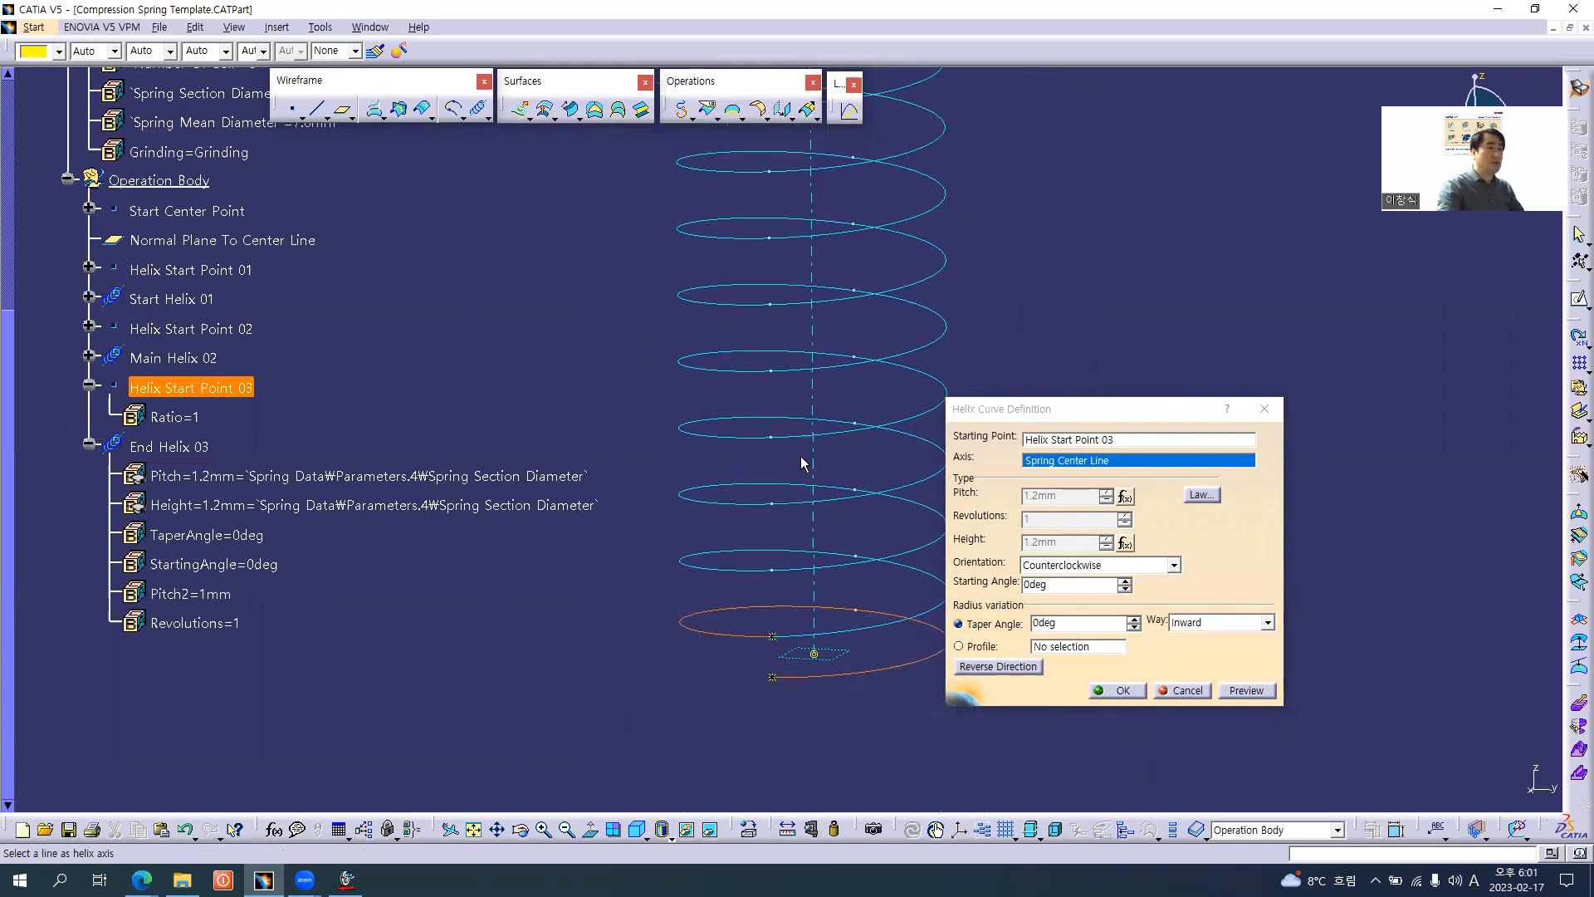
{"action": "middle_click_drag", "start_coordinate": [856, 302], "coordinate": [833, 548]}
{"action": "left_click", "coordinate": [1123, 691]}
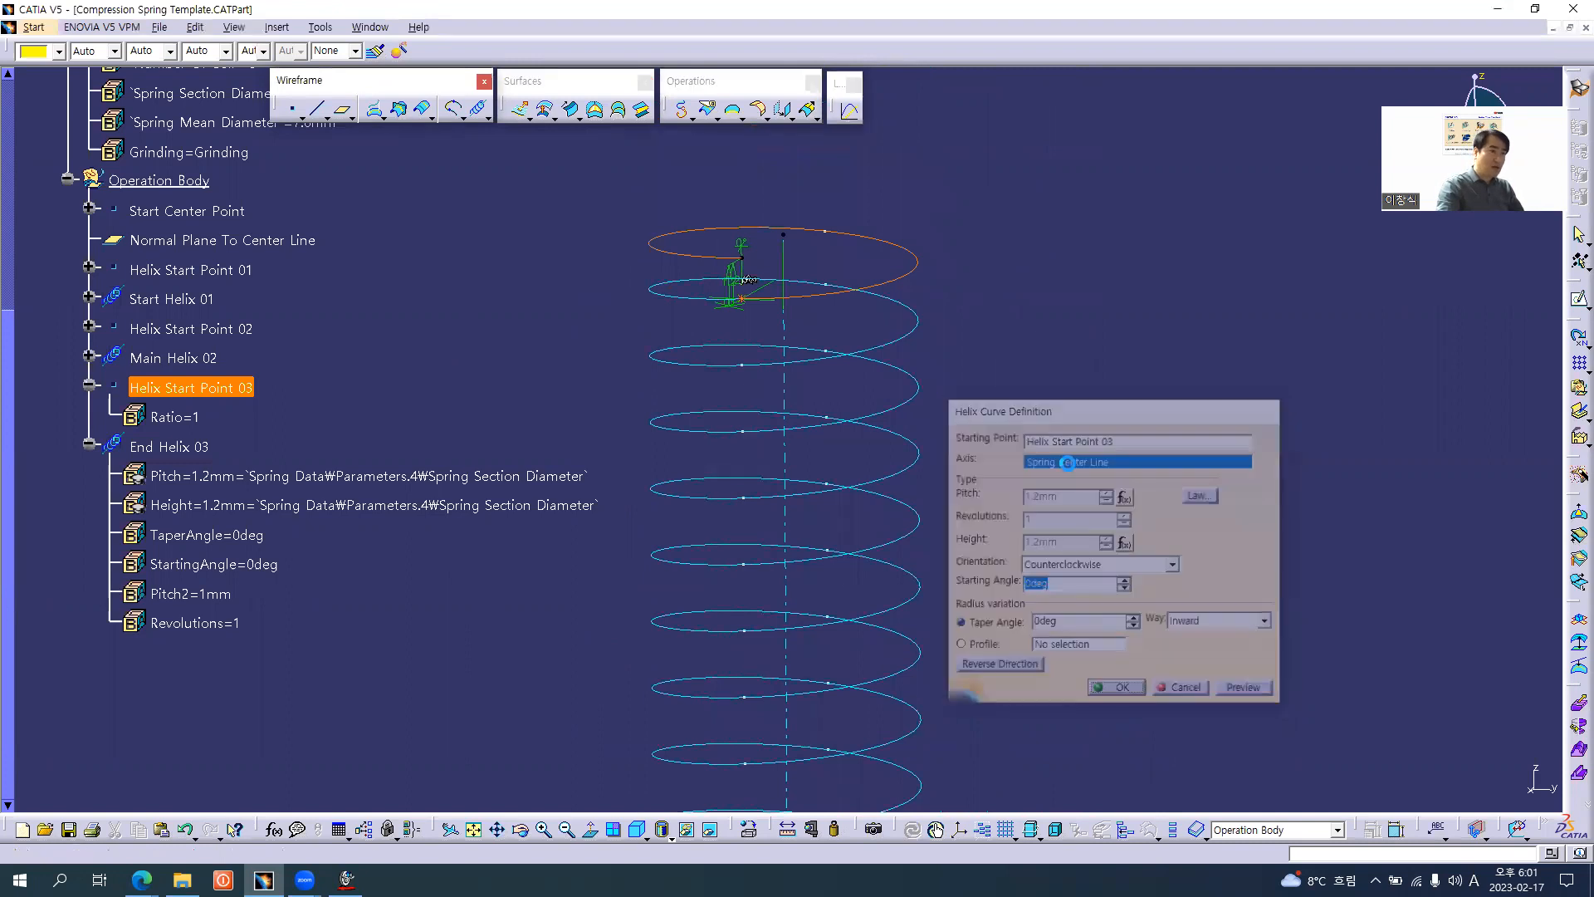
{"action": "middle_click_drag", "start_coordinate": [1053, 427], "coordinate": [998, 349]}
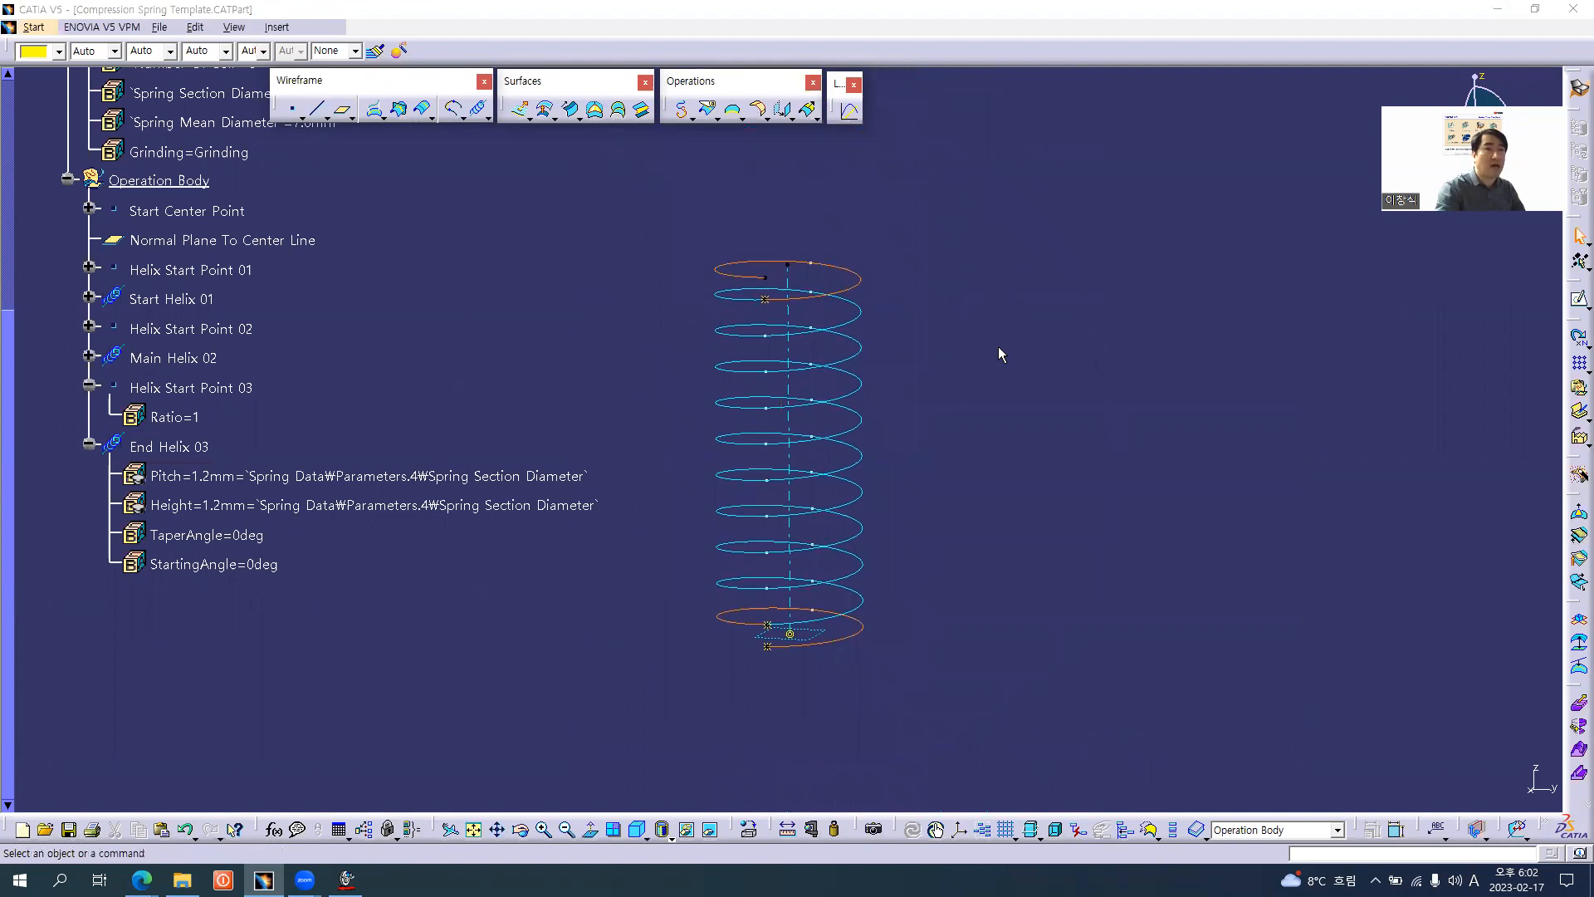
- Advance the browser tutorial to the Split Point 01 slide and return to CATIA
{"action": "key", "text": "alt+Tab"}
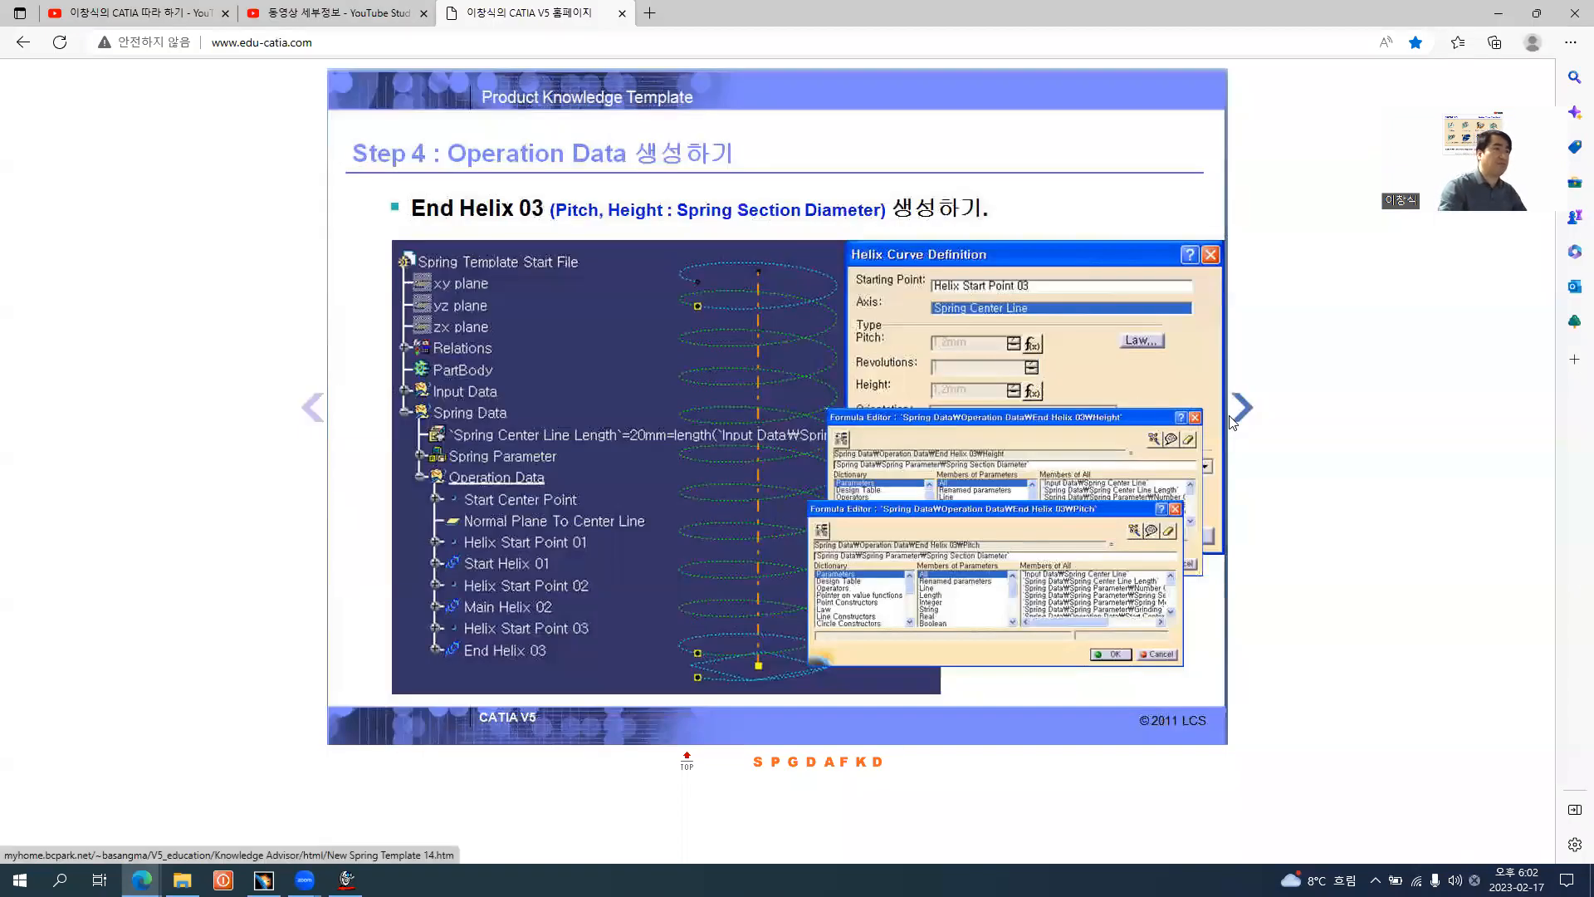
{"action": "left_click", "coordinate": [1232, 423]}
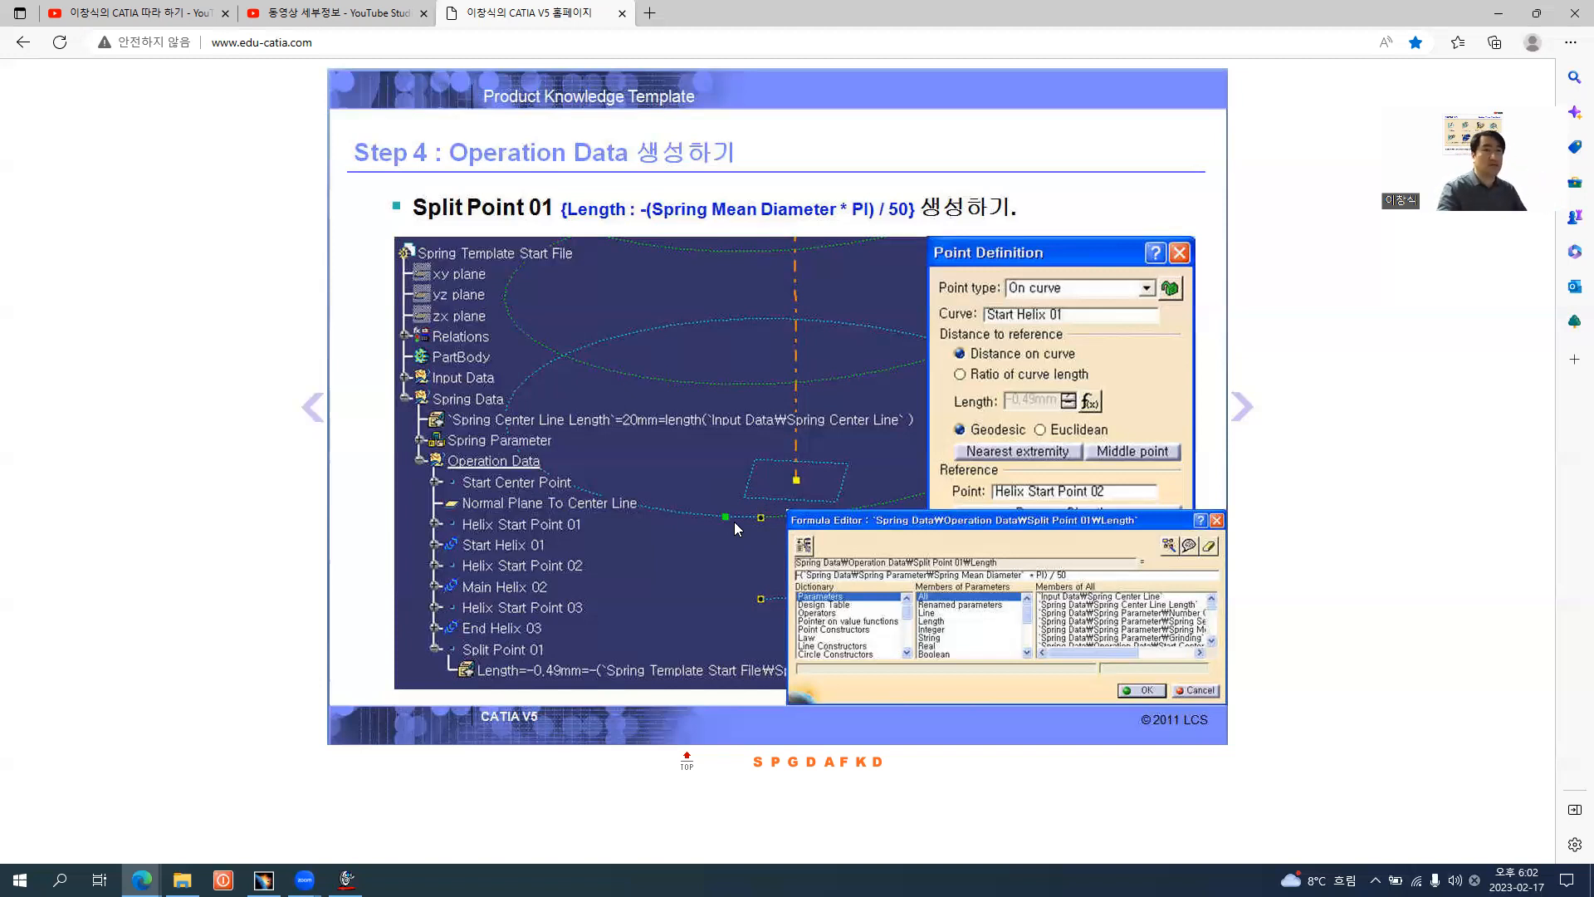
{"action": "key", "text": "alt+Tab"}
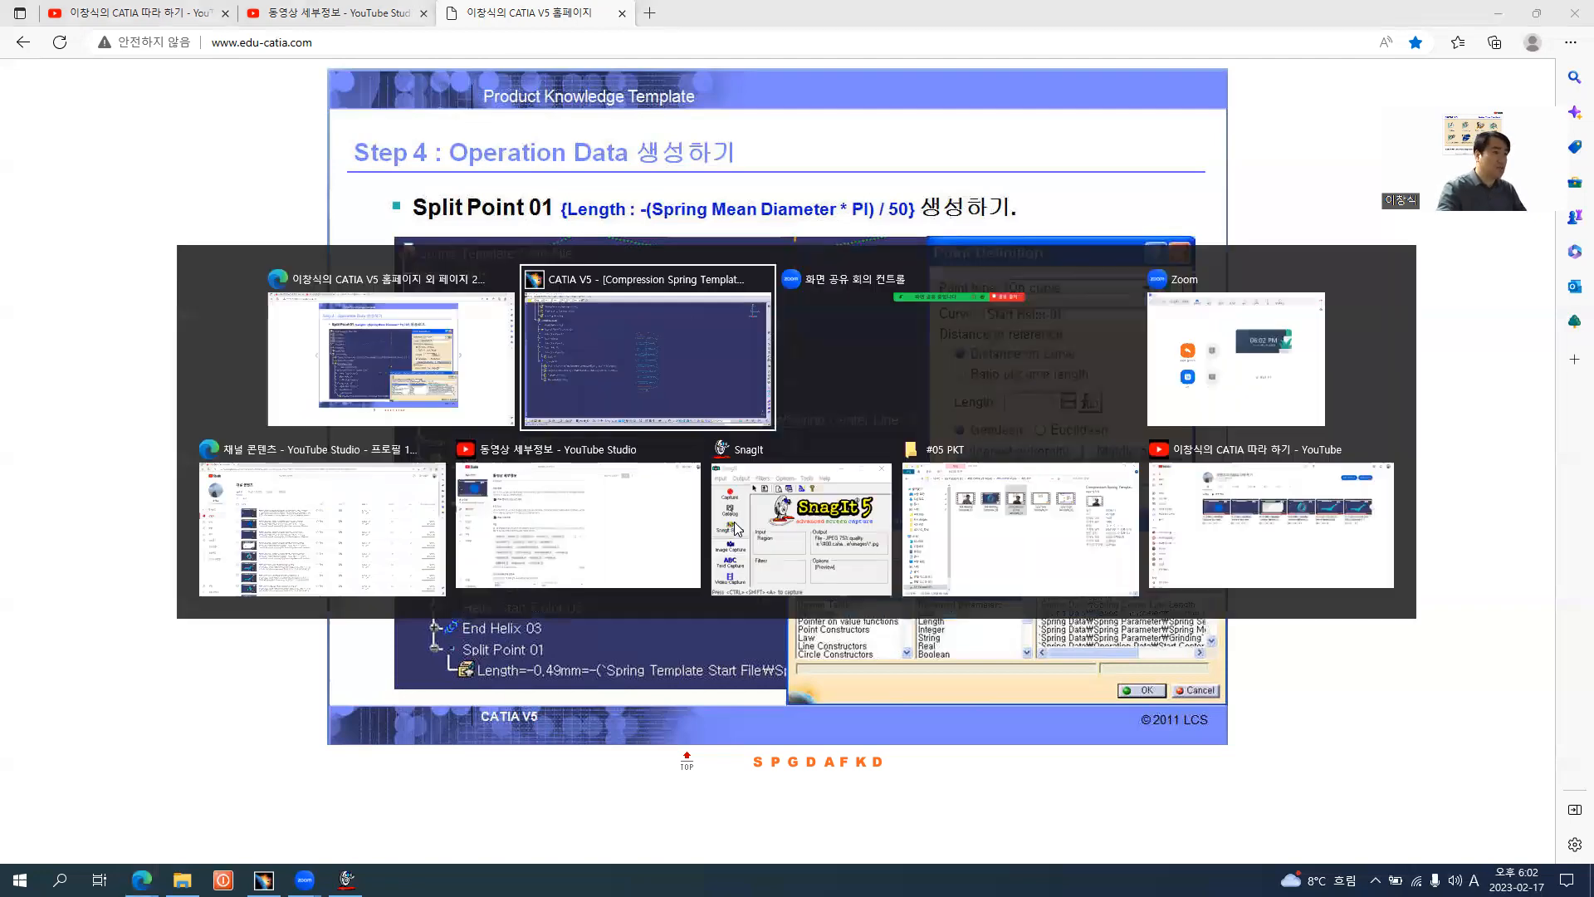
- Collapse End Helix 03 and Helix Start Point 03 in the specification tree
{"action": "middle_click_drag", "start_coordinate": [763, 630], "coordinate": [848, 464]}
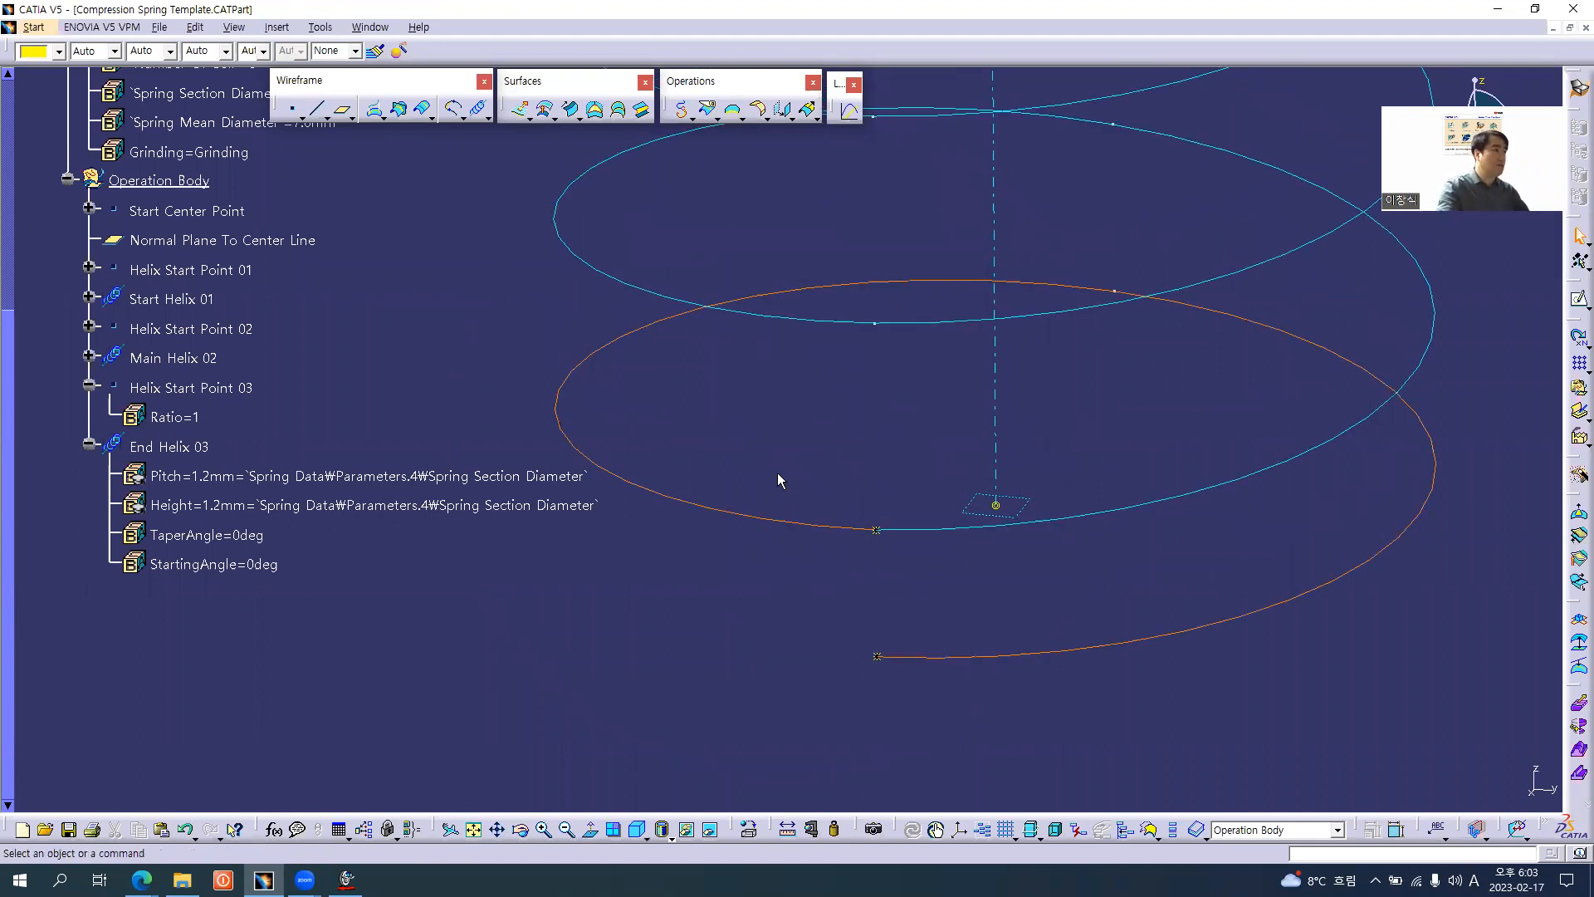
{"action": "left_click", "coordinate": [88, 447]}
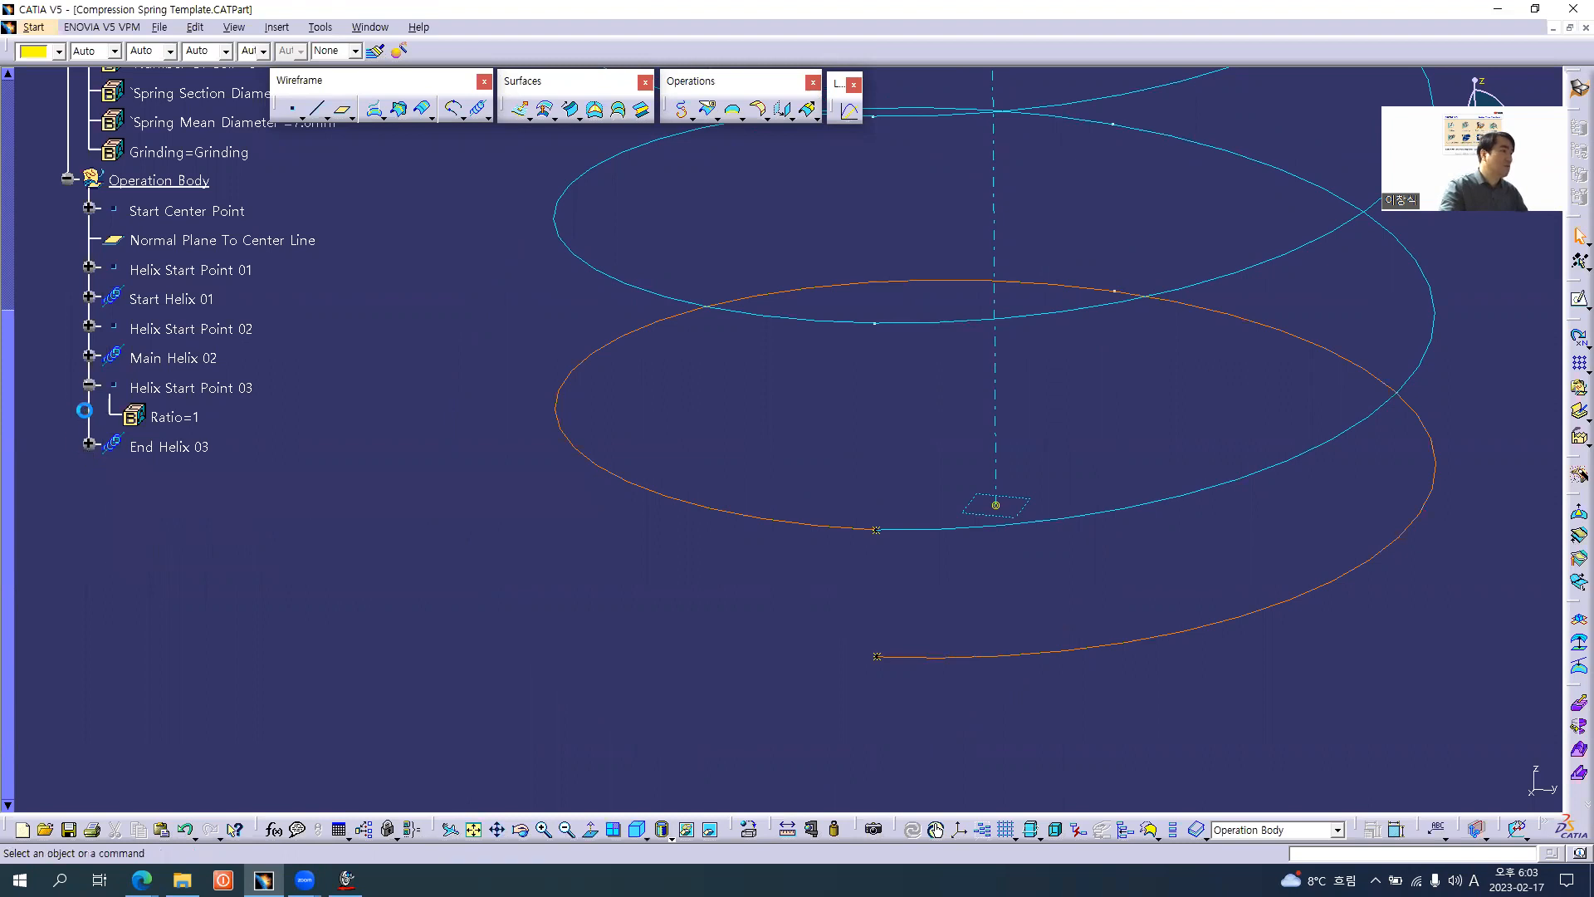
{"action": "left_click", "coordinate": [88, 386]}
- Define a new point on curve Start Helix 01, using Helix Start Point 02 as reference and the Distance on curve option
{"action": "left_click", "coordinate": [293, 108]}
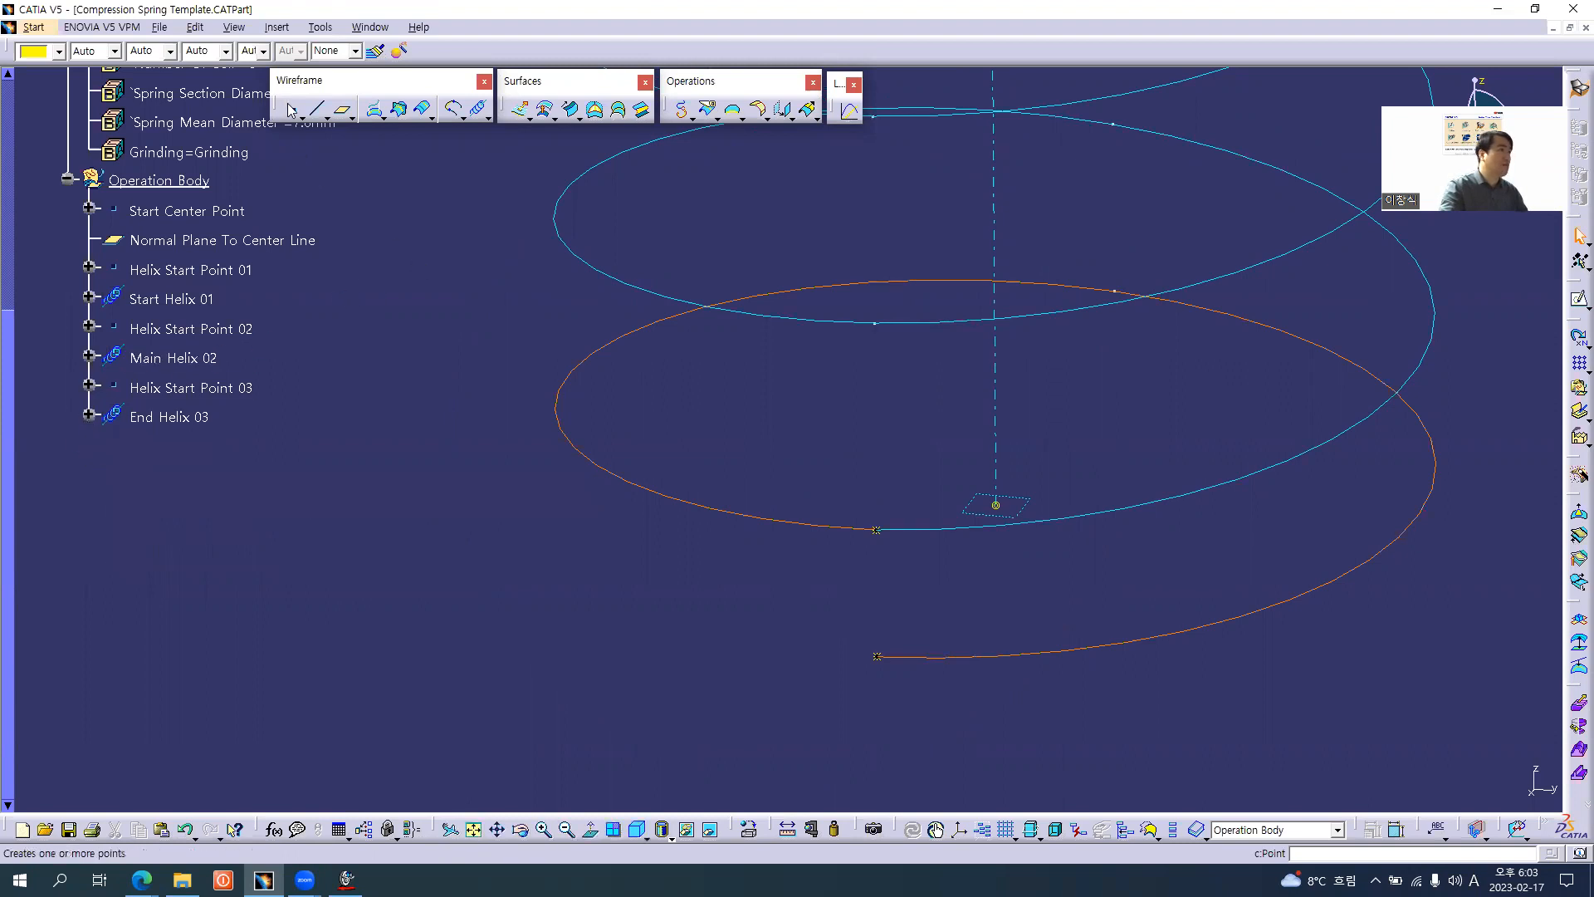
{"action": "left_click", "coordinate": [822, 529]}
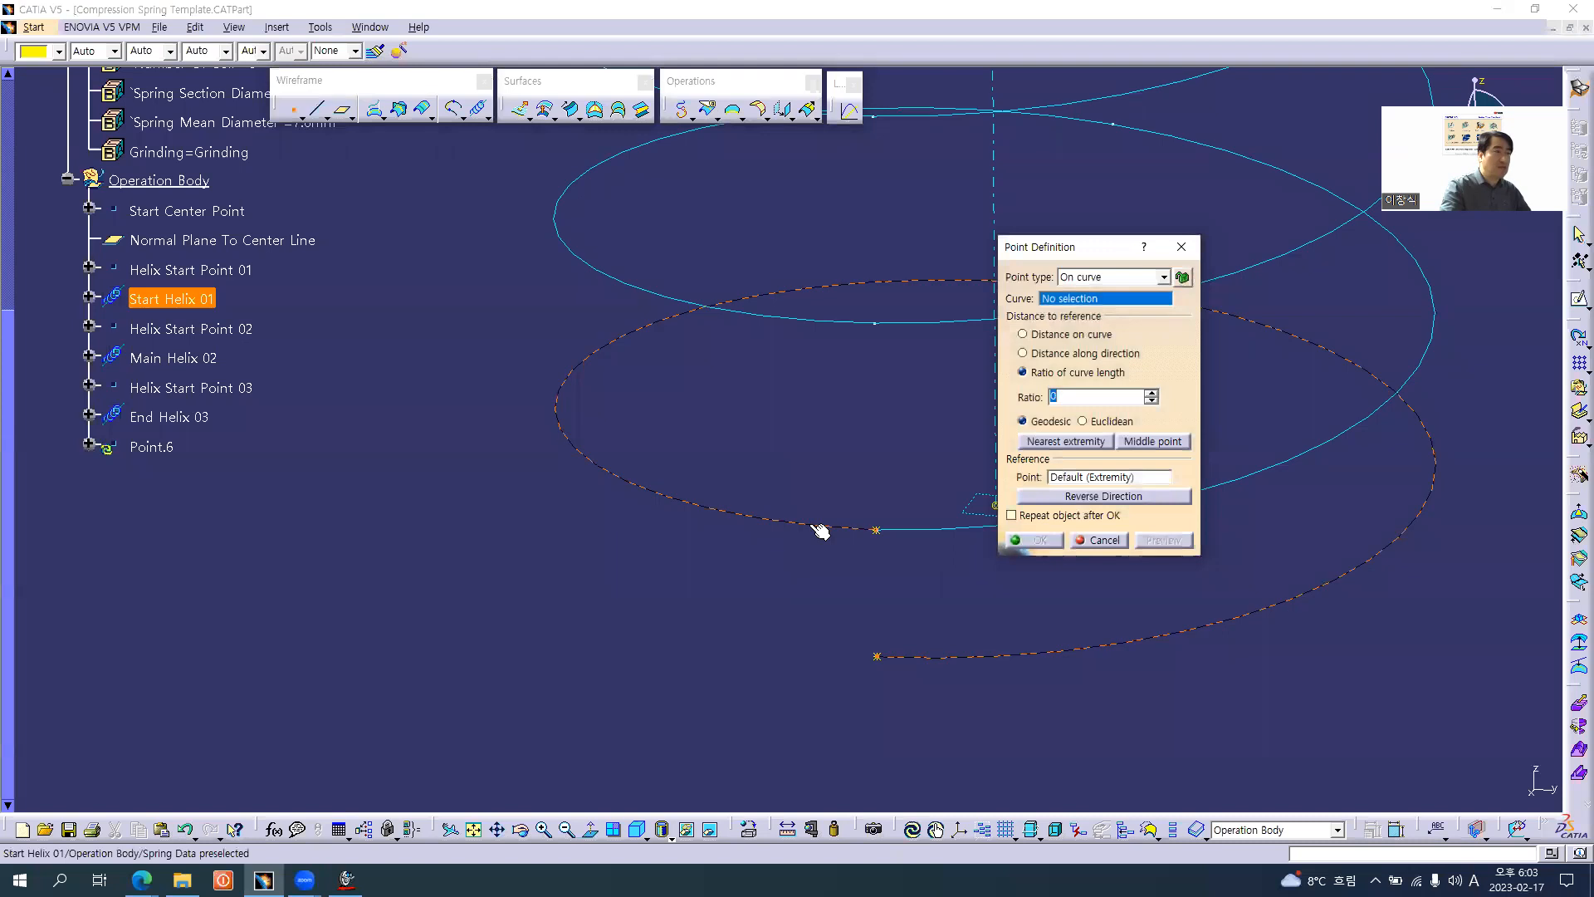
{"action": "middle_click_drag", "start_coordinate": [883, 579], "coordinate": [754, 592]}
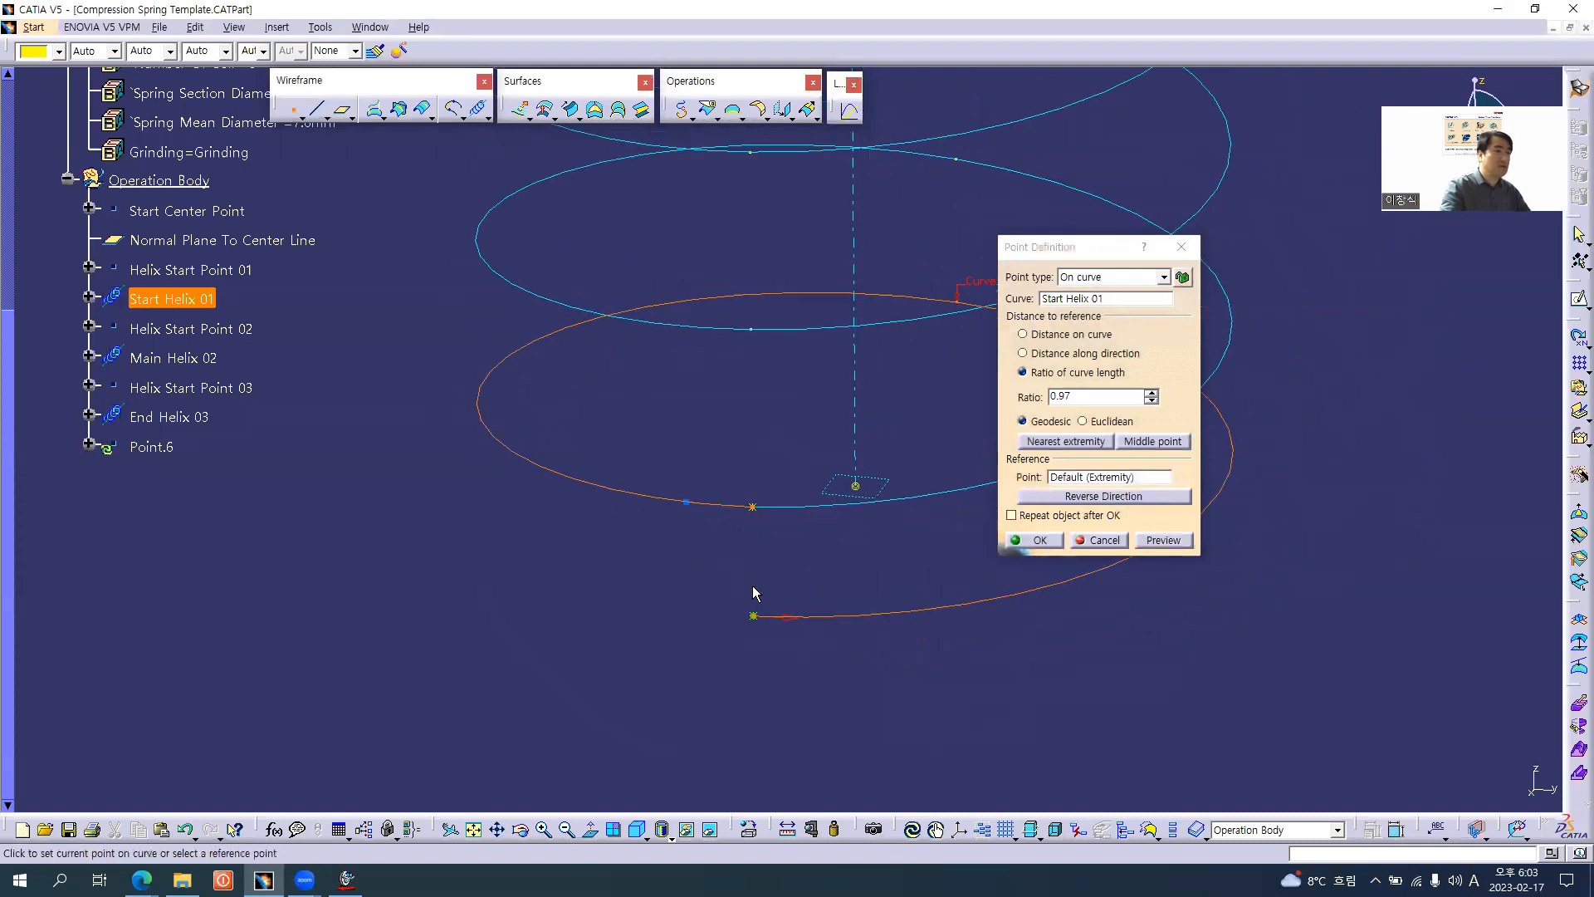
{"action": "left_click", "coordinate": [866, 489]}
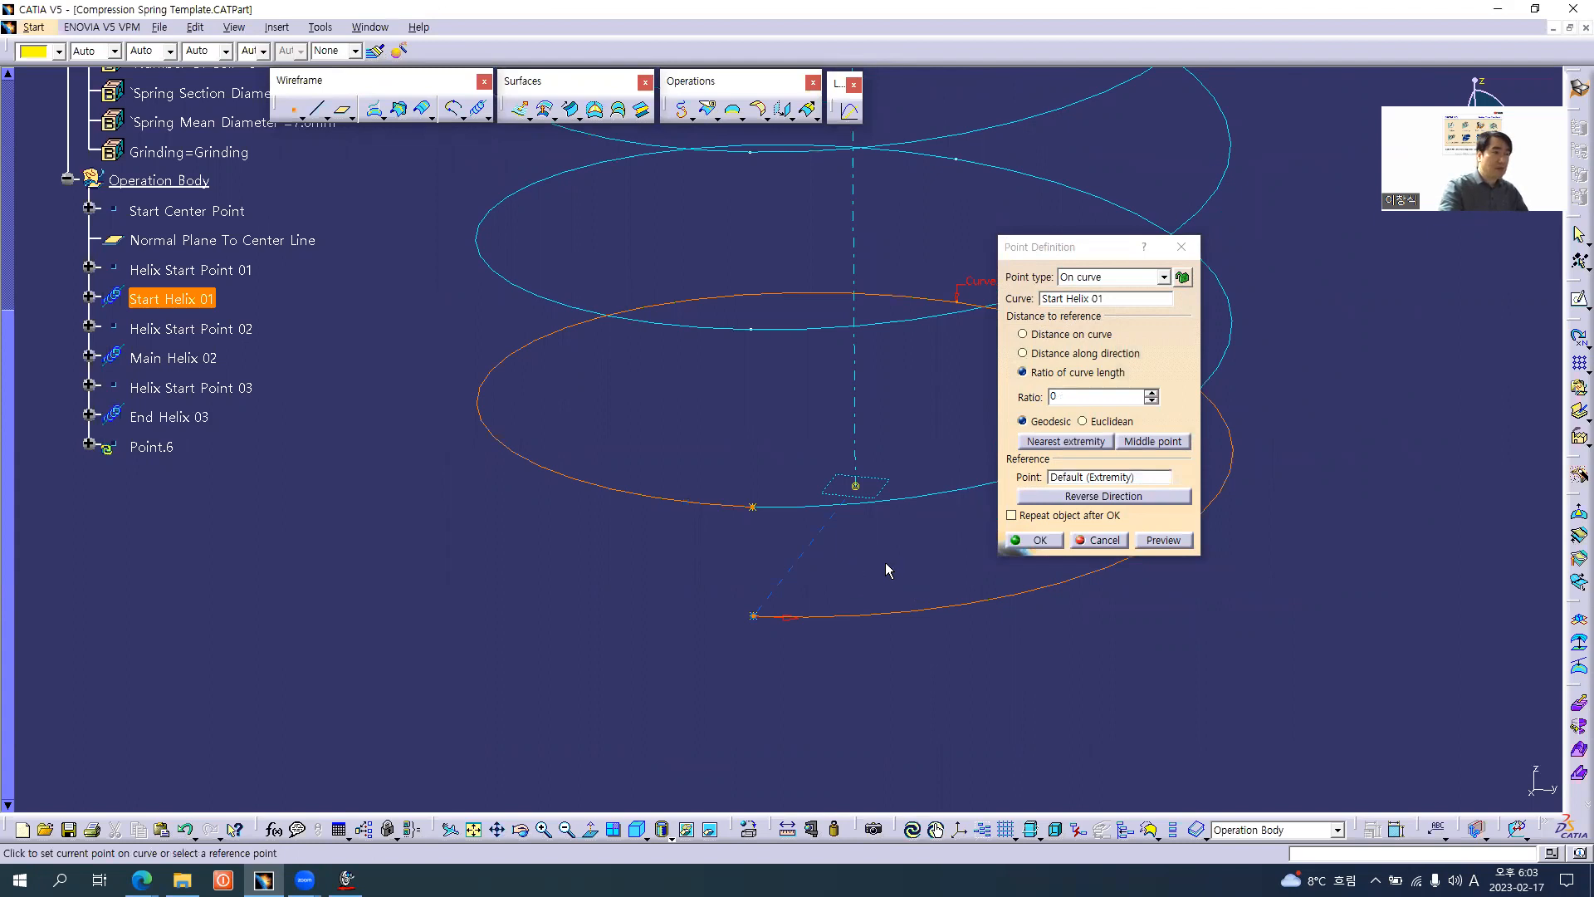
{"action": "left_click", "coordinate": [1071, 476]}
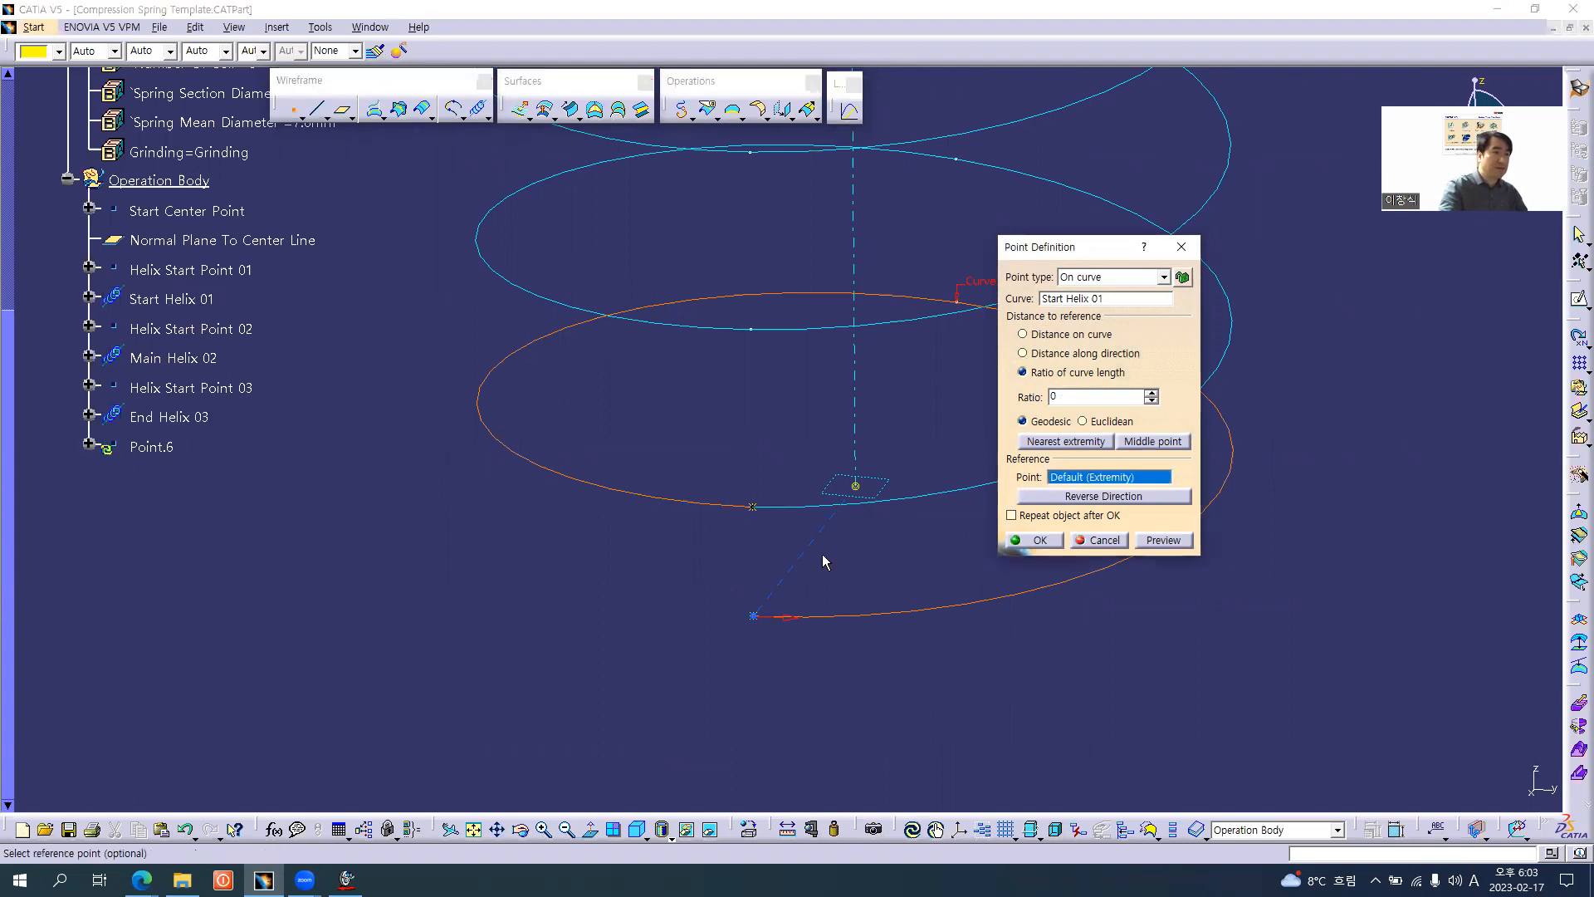
{"action": "left_click", "coordinate": [754, 508]}
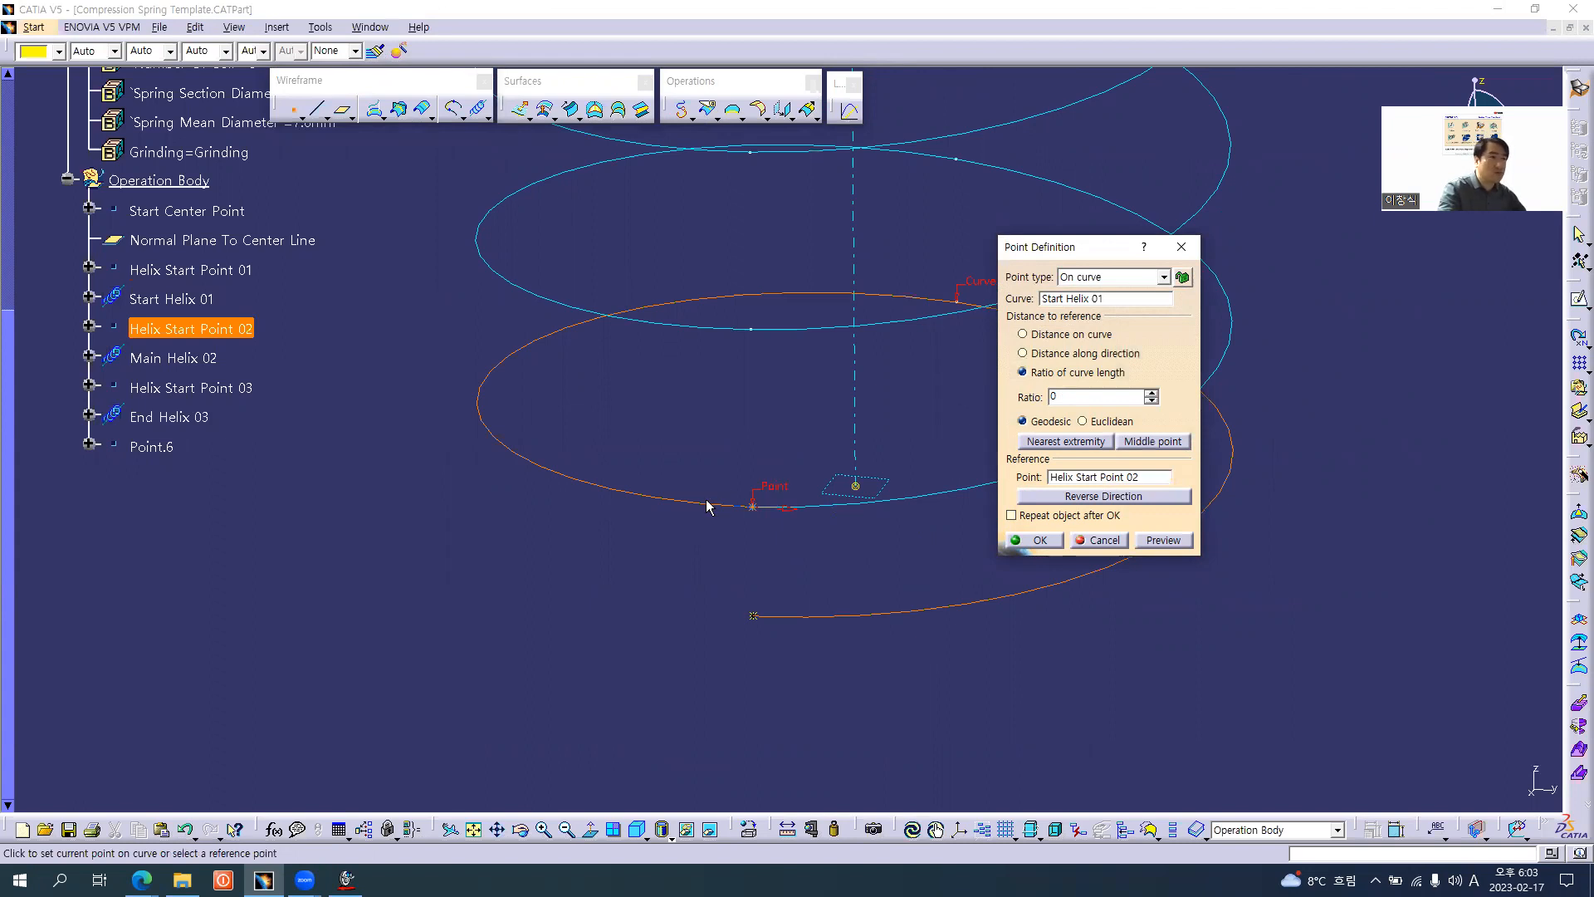
{"action": "left_click", "coordinate": [1023, 334]}
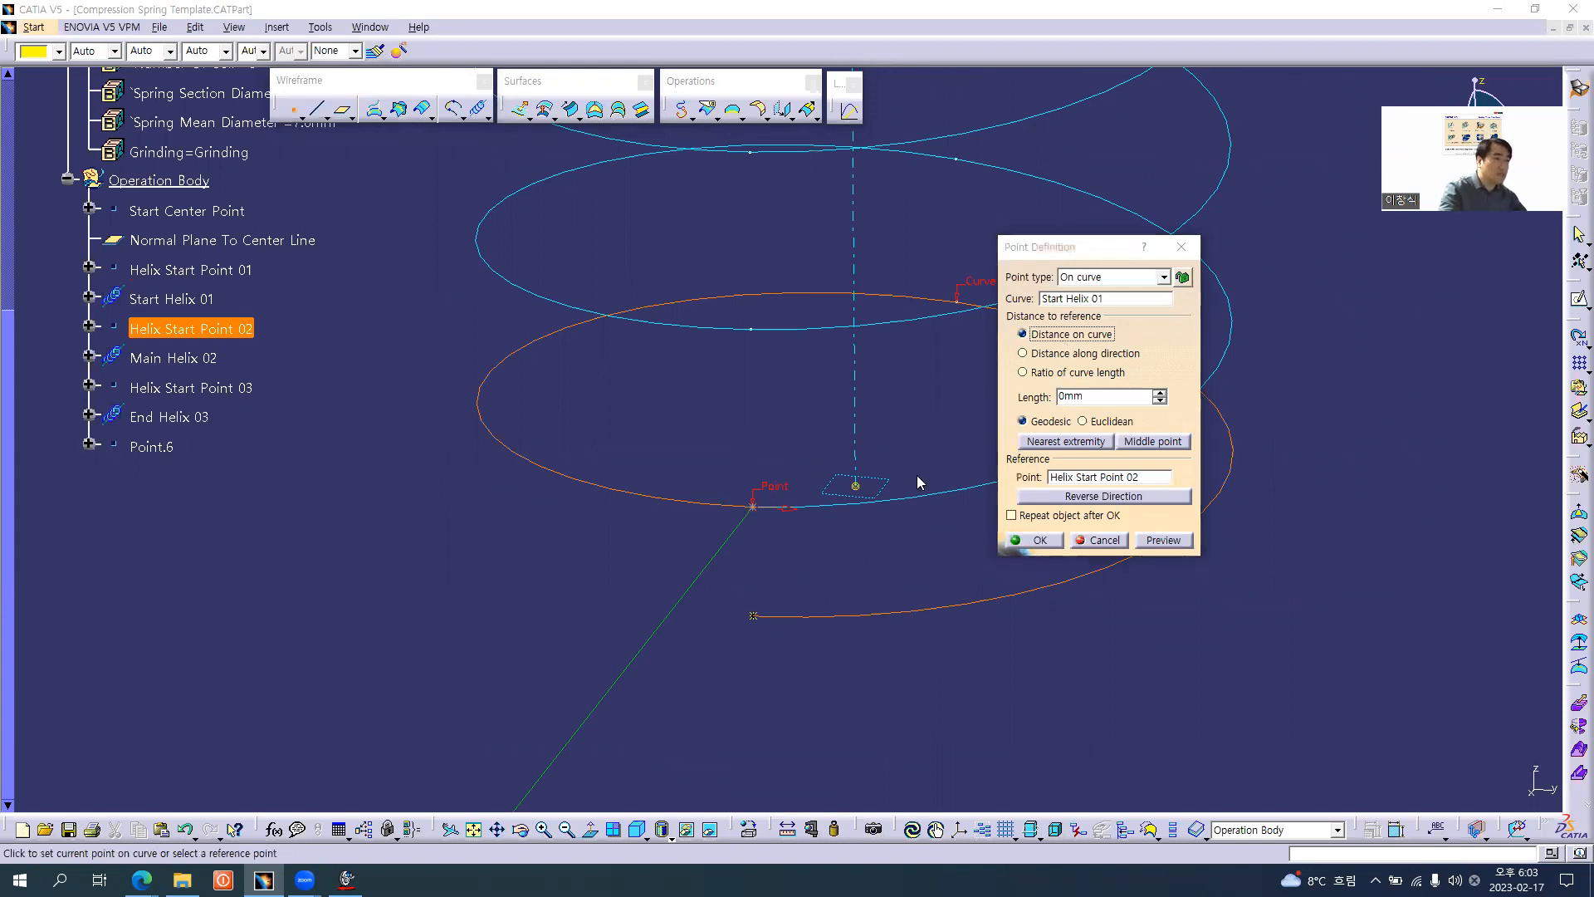
- Compare the Split Point 01 slide's point settings and length formula in the browser with the CATIA point definition
{"action": "key", "text": "alt+Tab"}
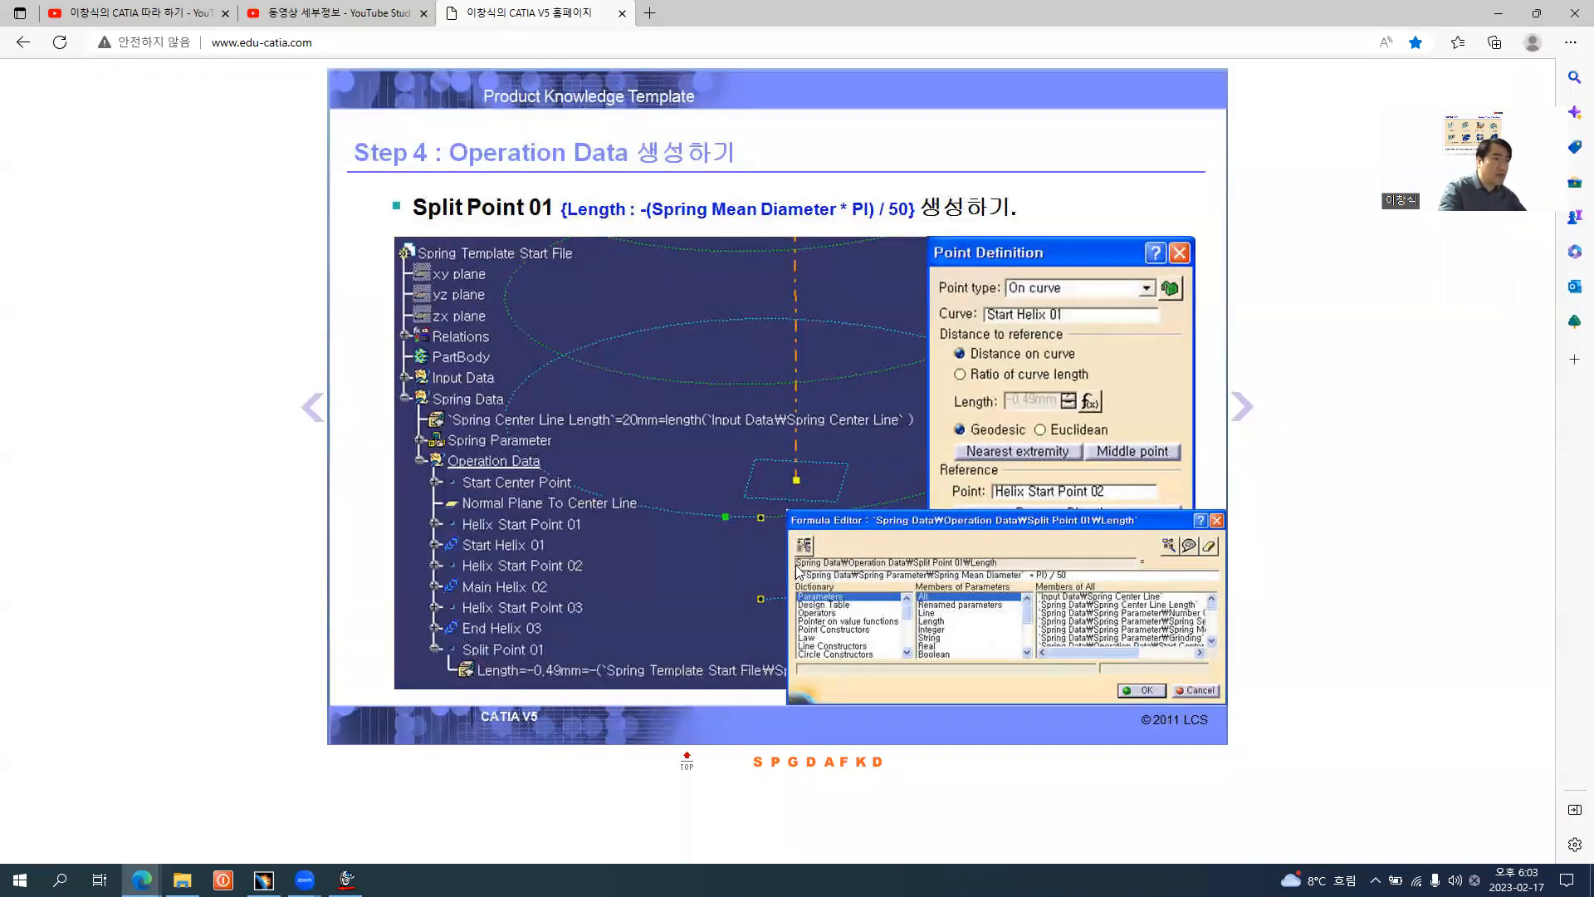
{"action": "key", "text": "alt+Tab"}
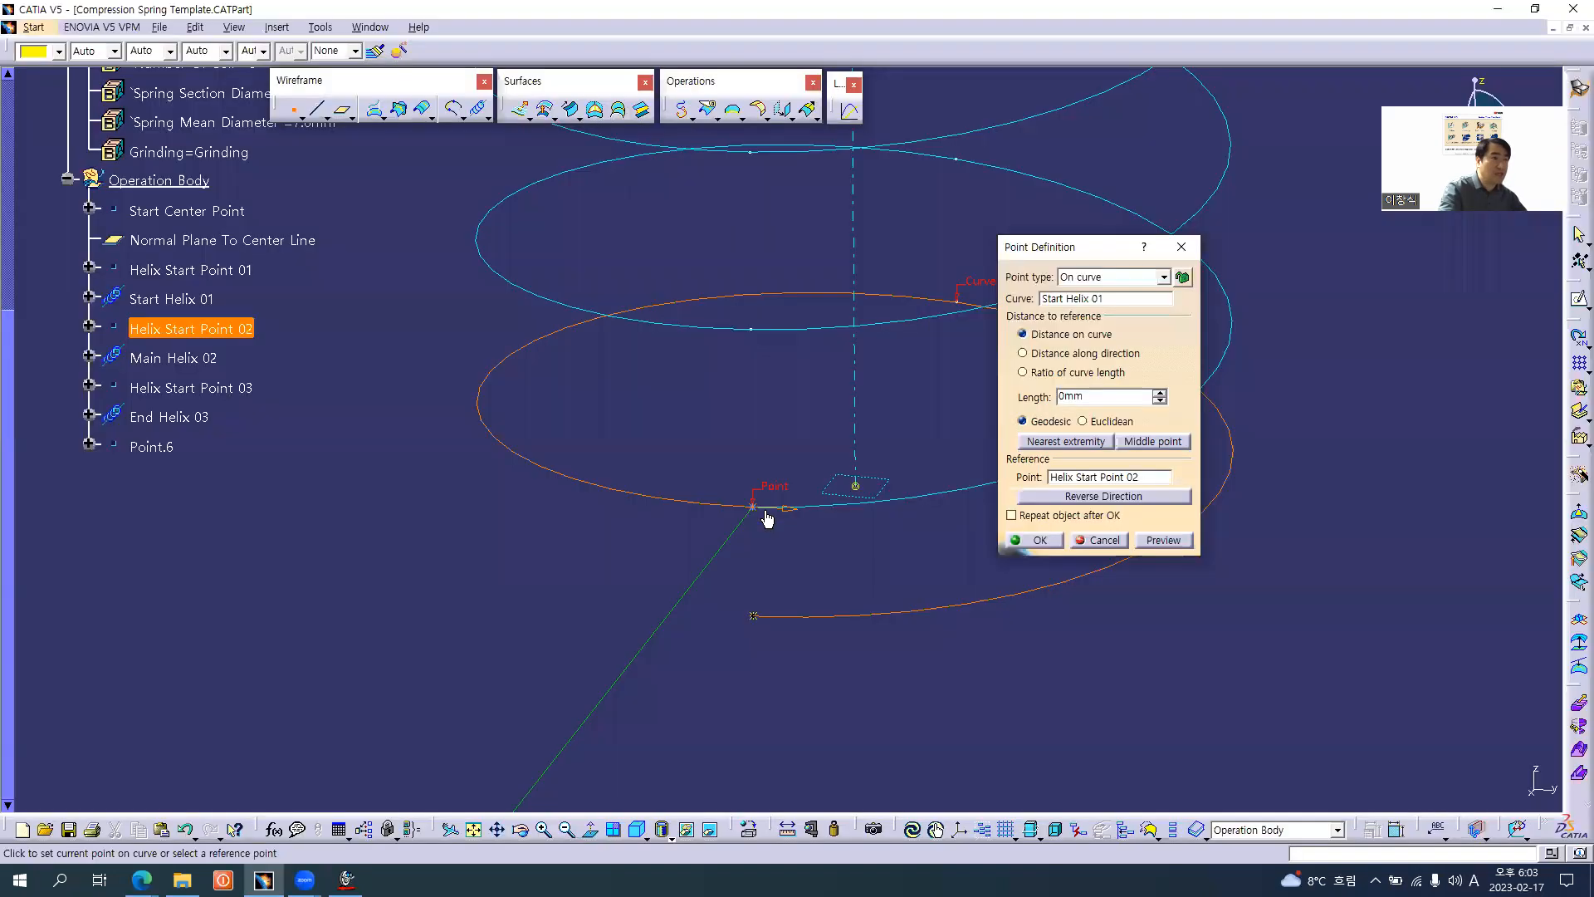
{"action": "key", "text": "alt+Tab"}
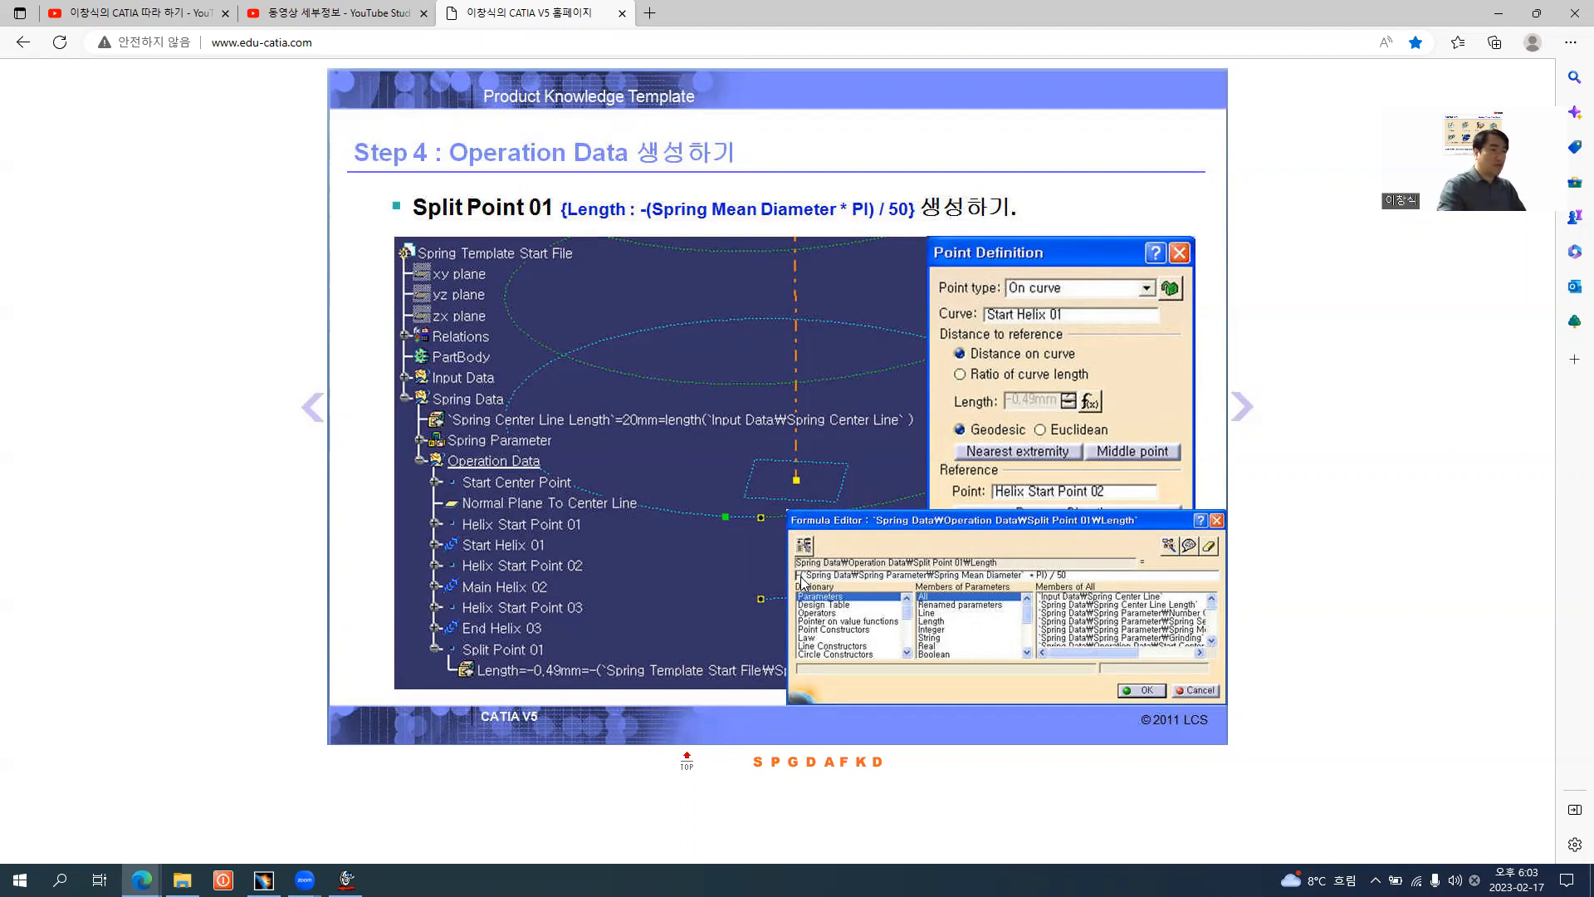
{"action": "key", "text": "alt"}
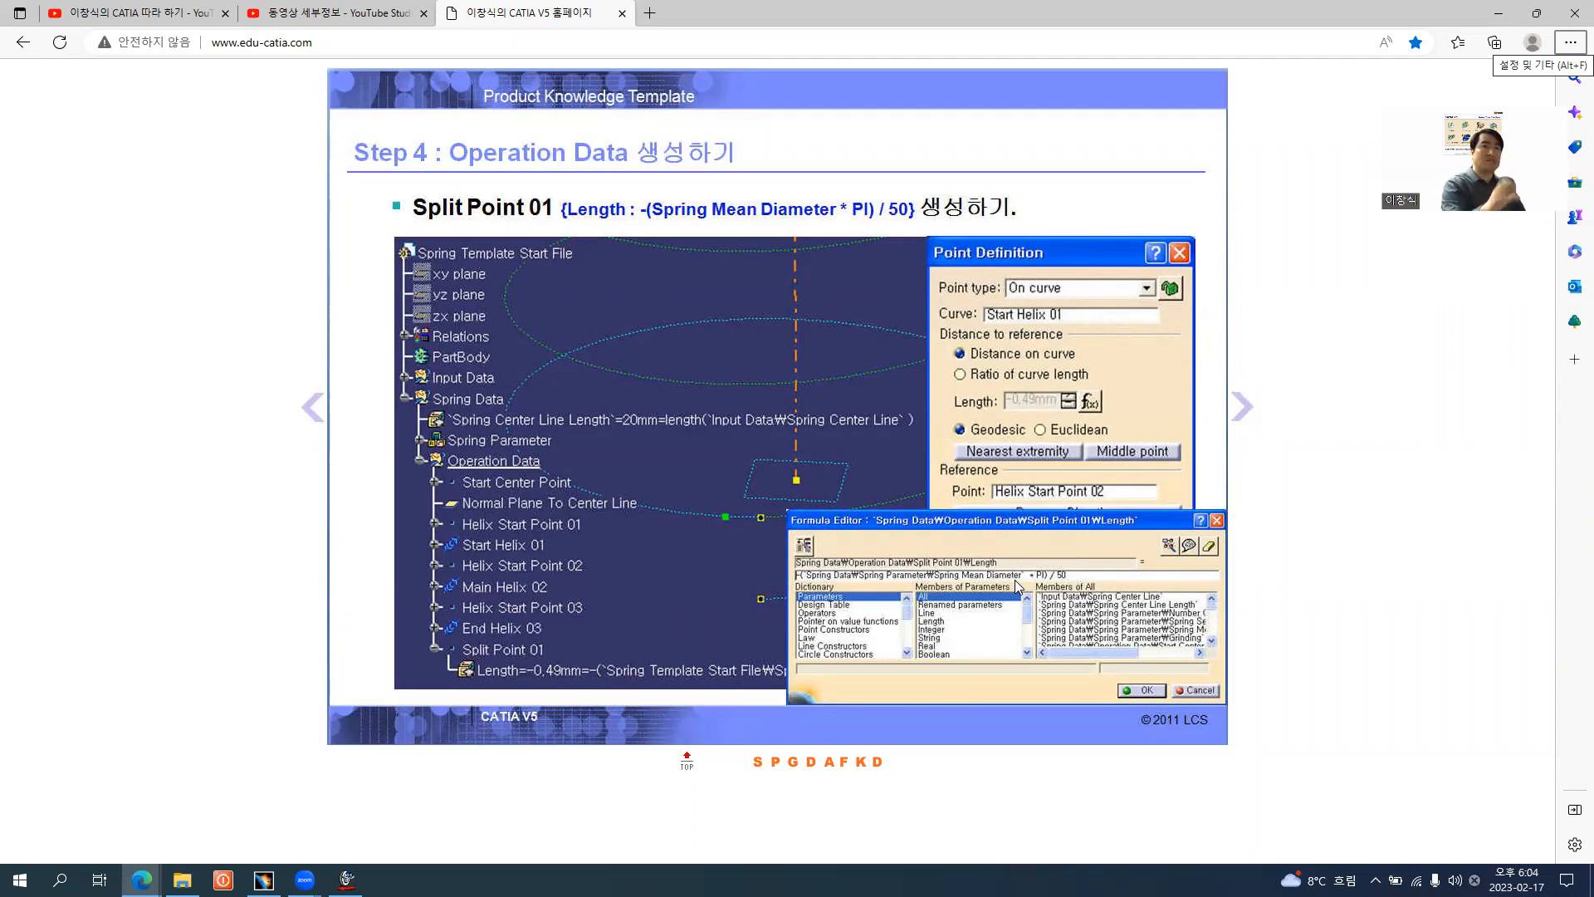
- Return to CATIA, drive the new point's length with the formula -(Spring Mean Diameter * PI) / 50 and create the point
{"action": "key", "text": "alt+Tab"}
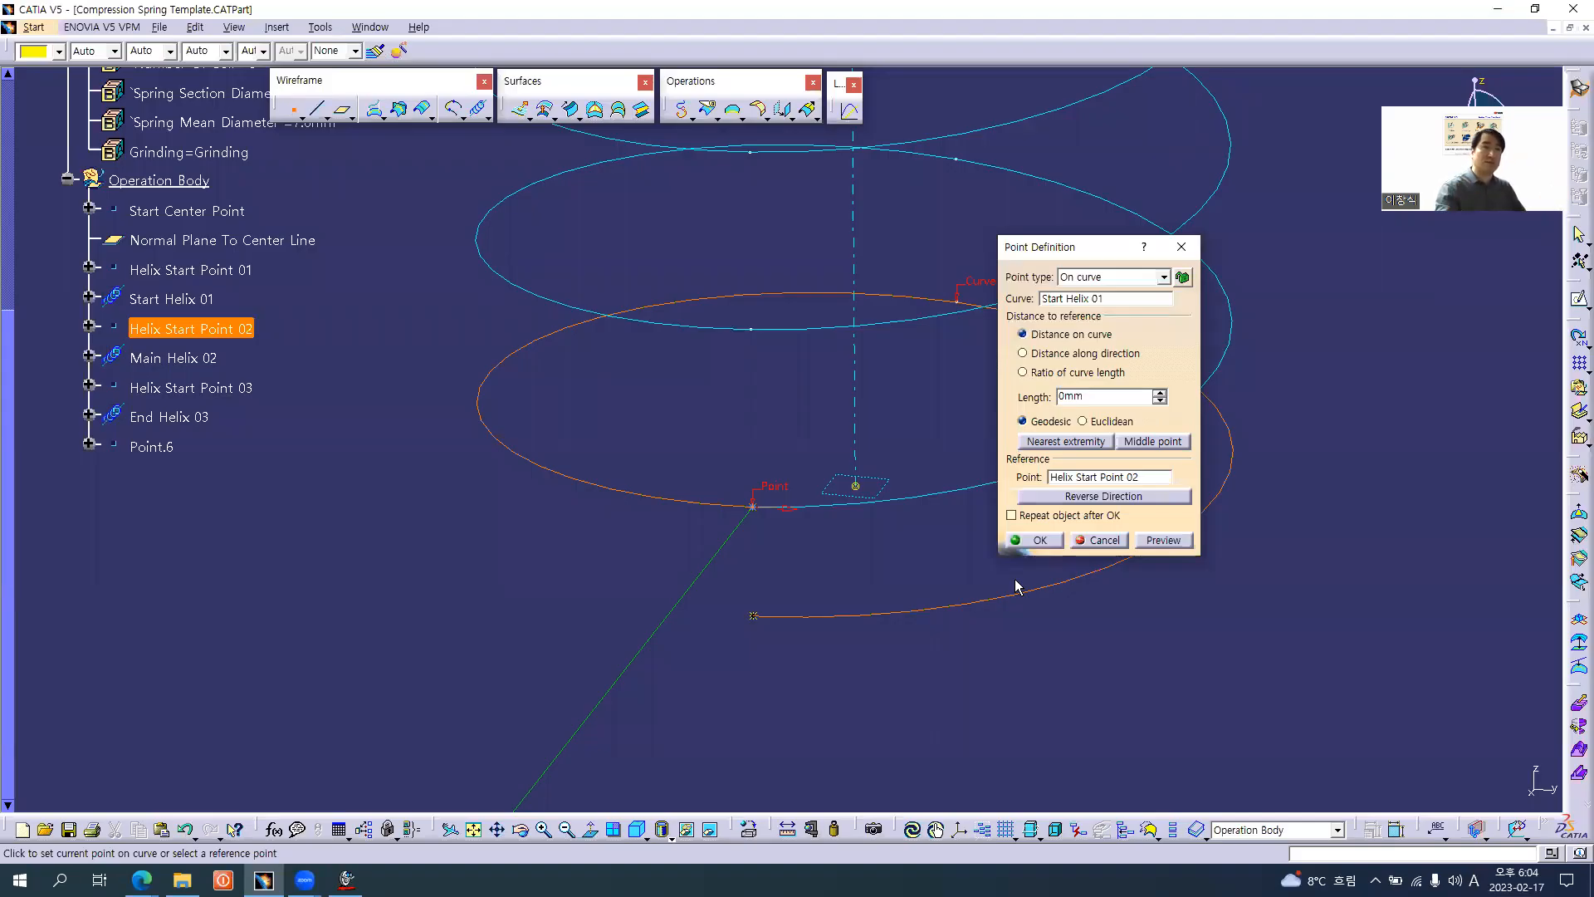
{"action": "right_click", "coordinate": [1097, 404]}
{"action": "left_click", "coordinate": [1125, 409]}
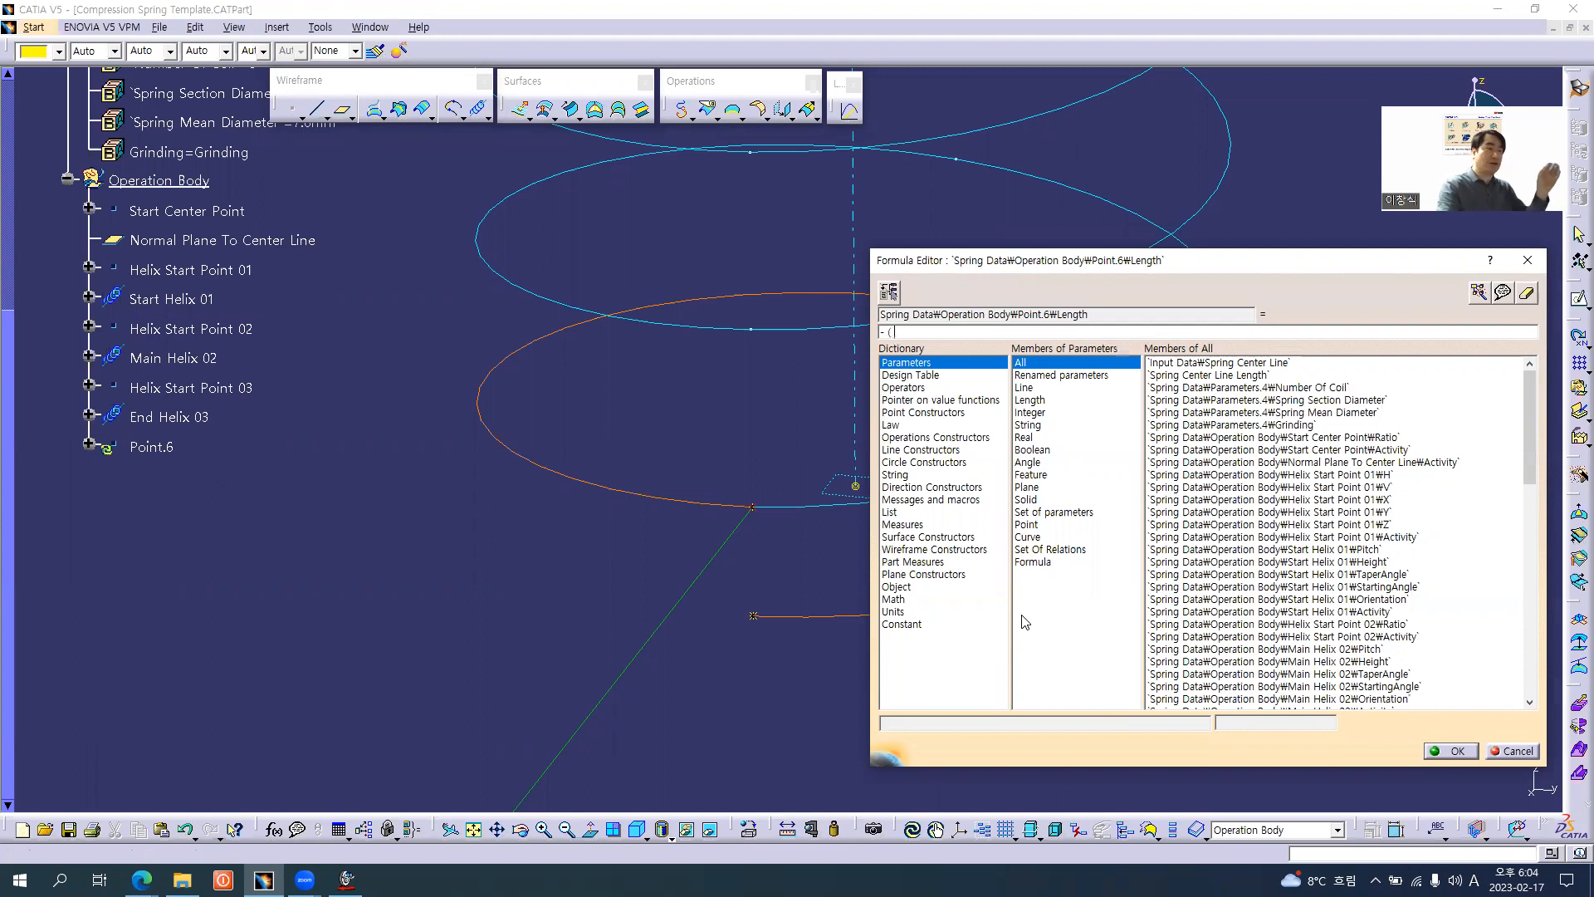
{"action": "scroll", "coordinate": [357, 415], "scroll_direction": "up", "scroll_amount": 3}
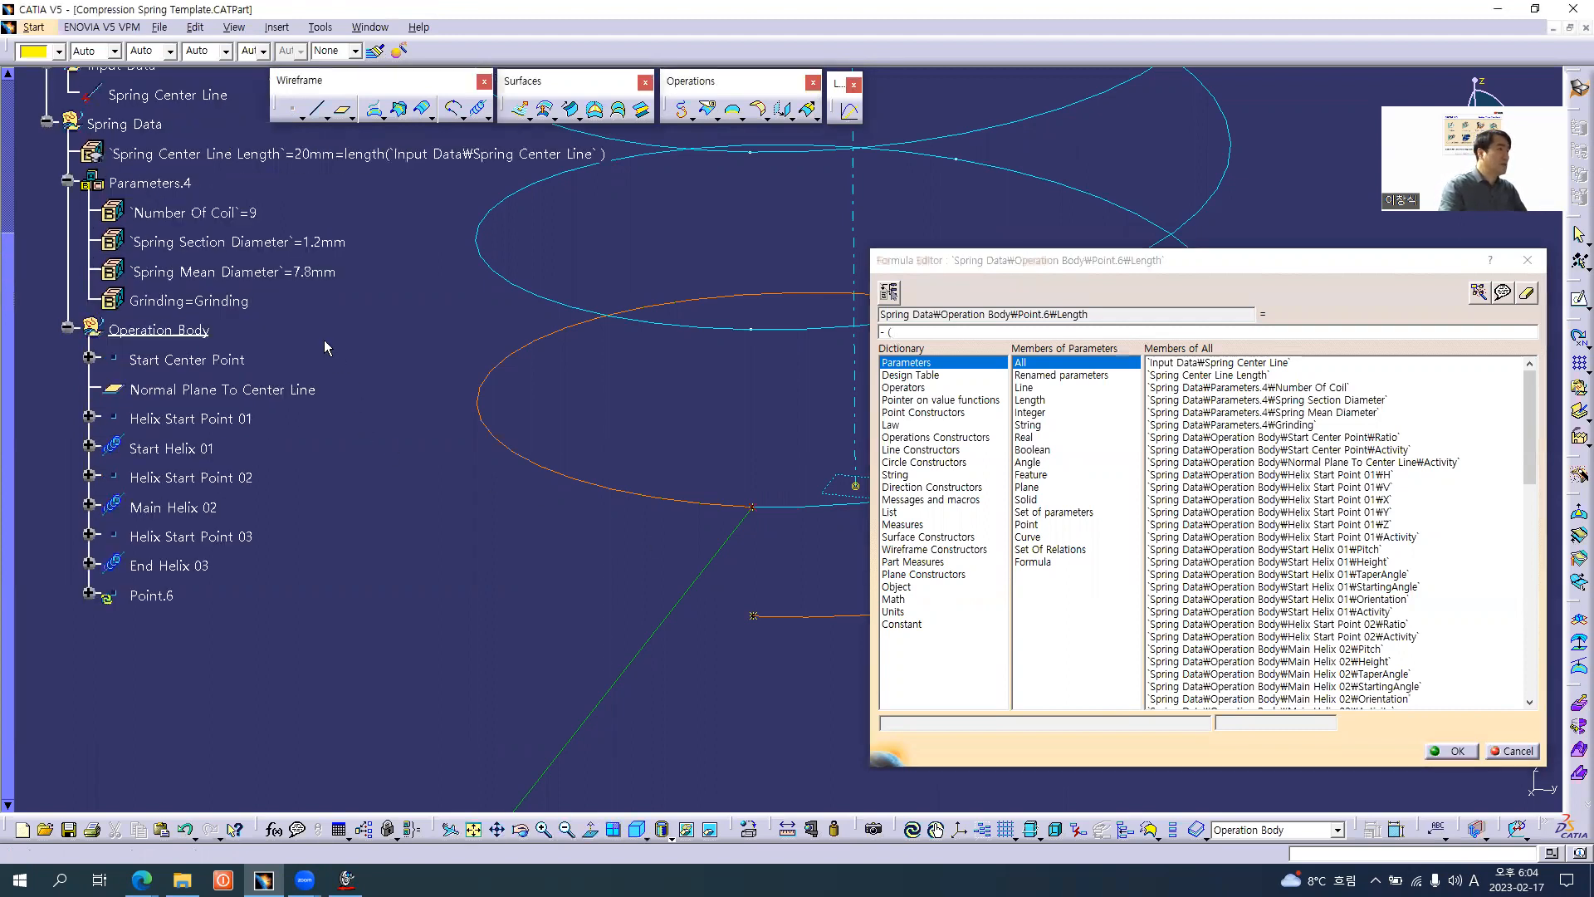
{"action": "left_click", "coordinate": [264, 281]}
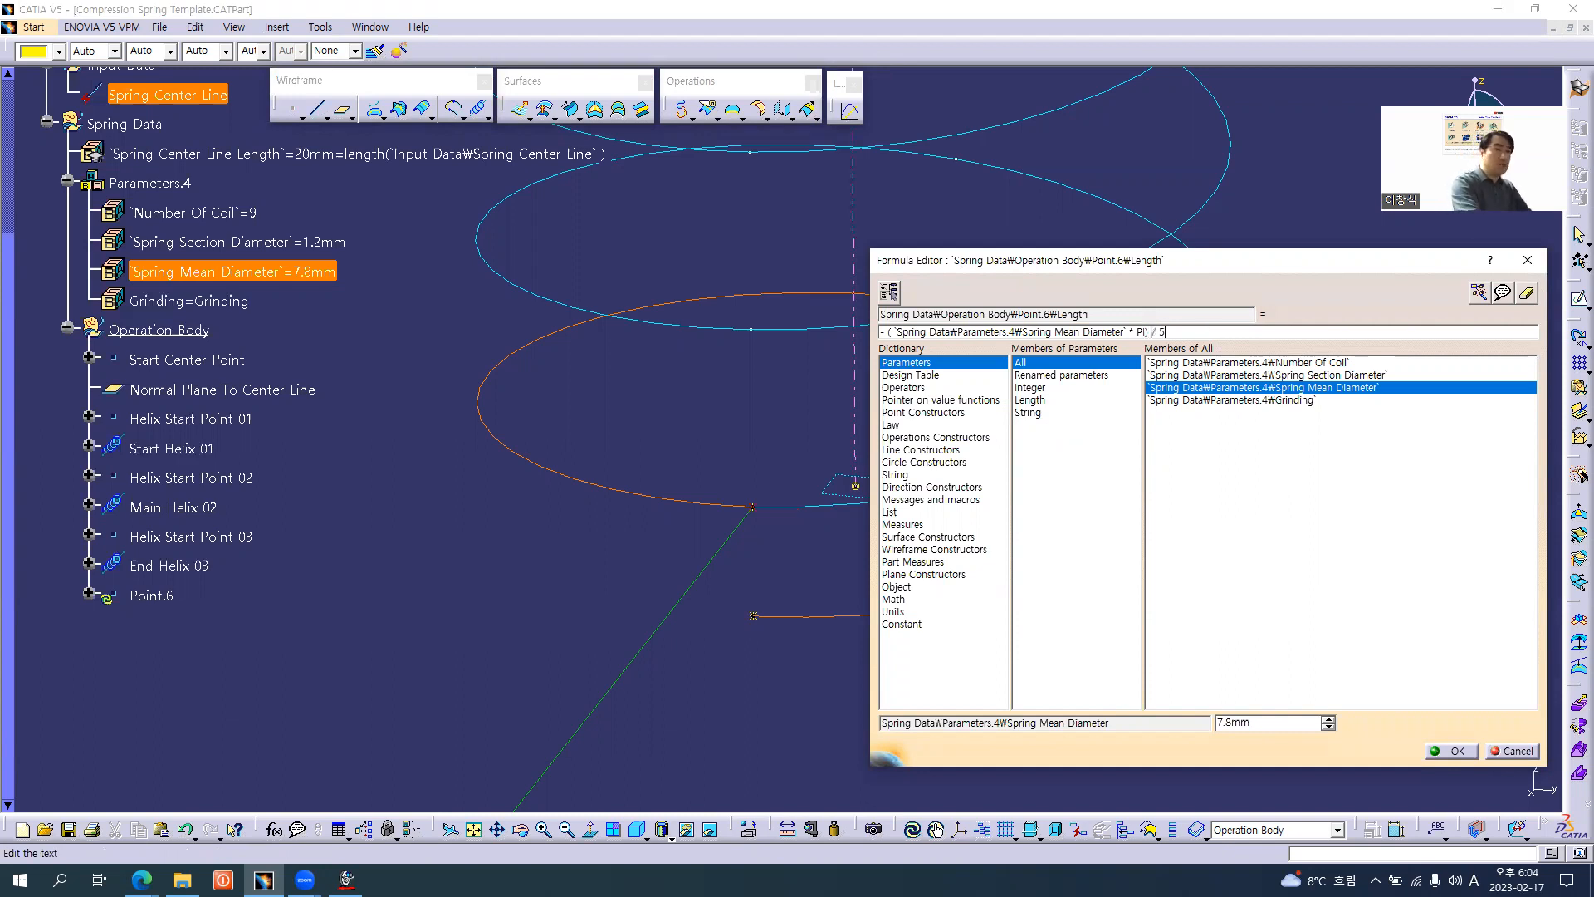
{"action": "left_click", "coordinate": [1451, 752]}
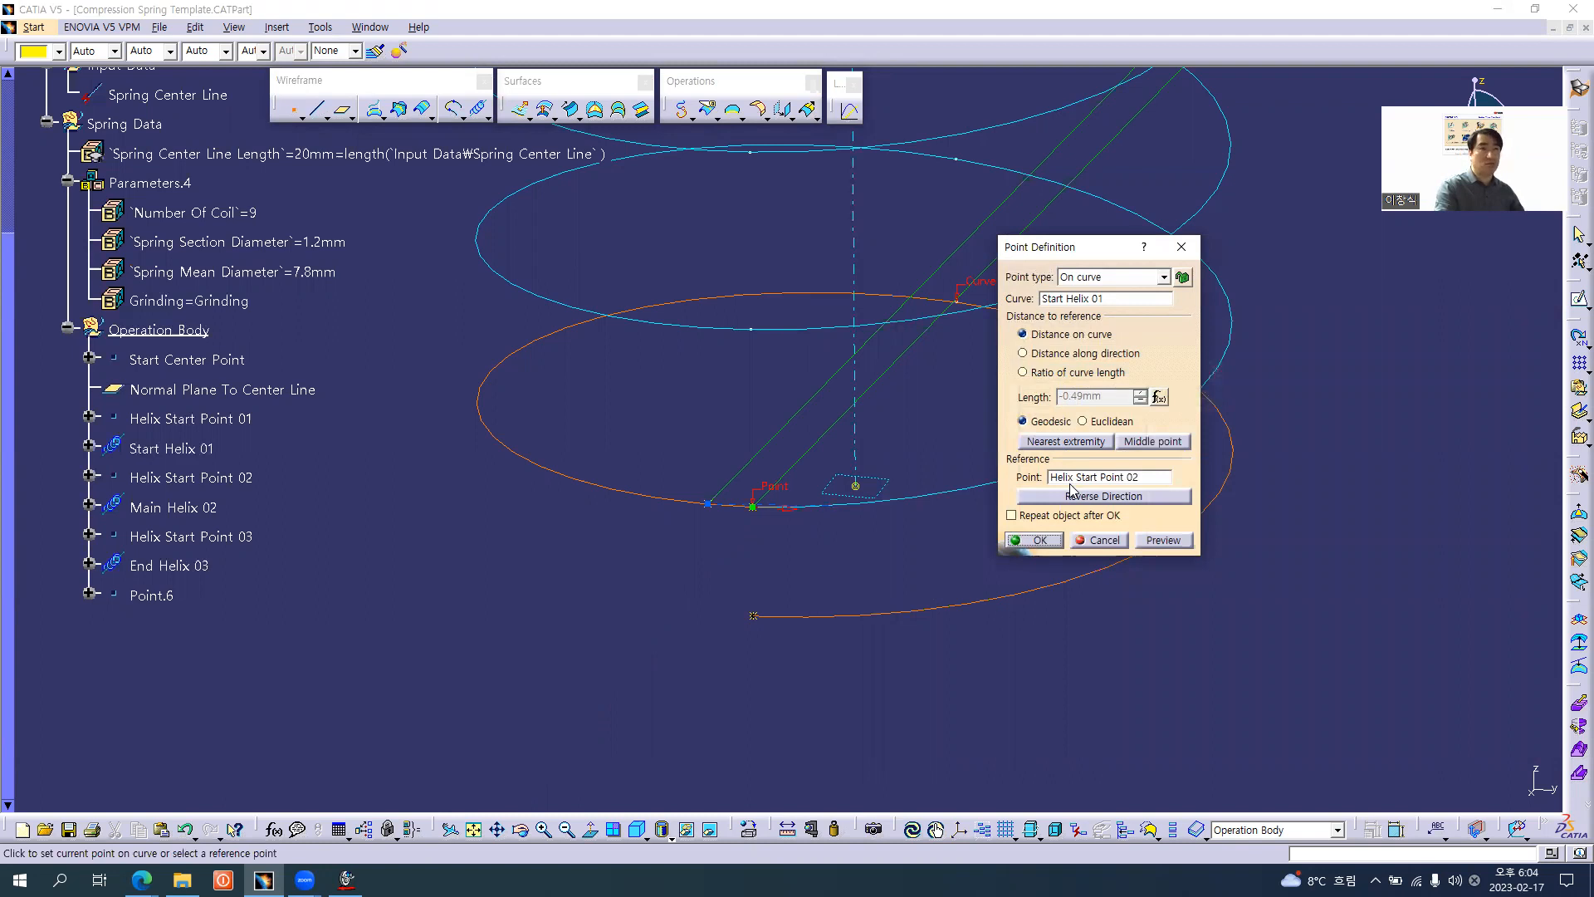
{"action": "left_click", "coordinate": [1038, 540]}
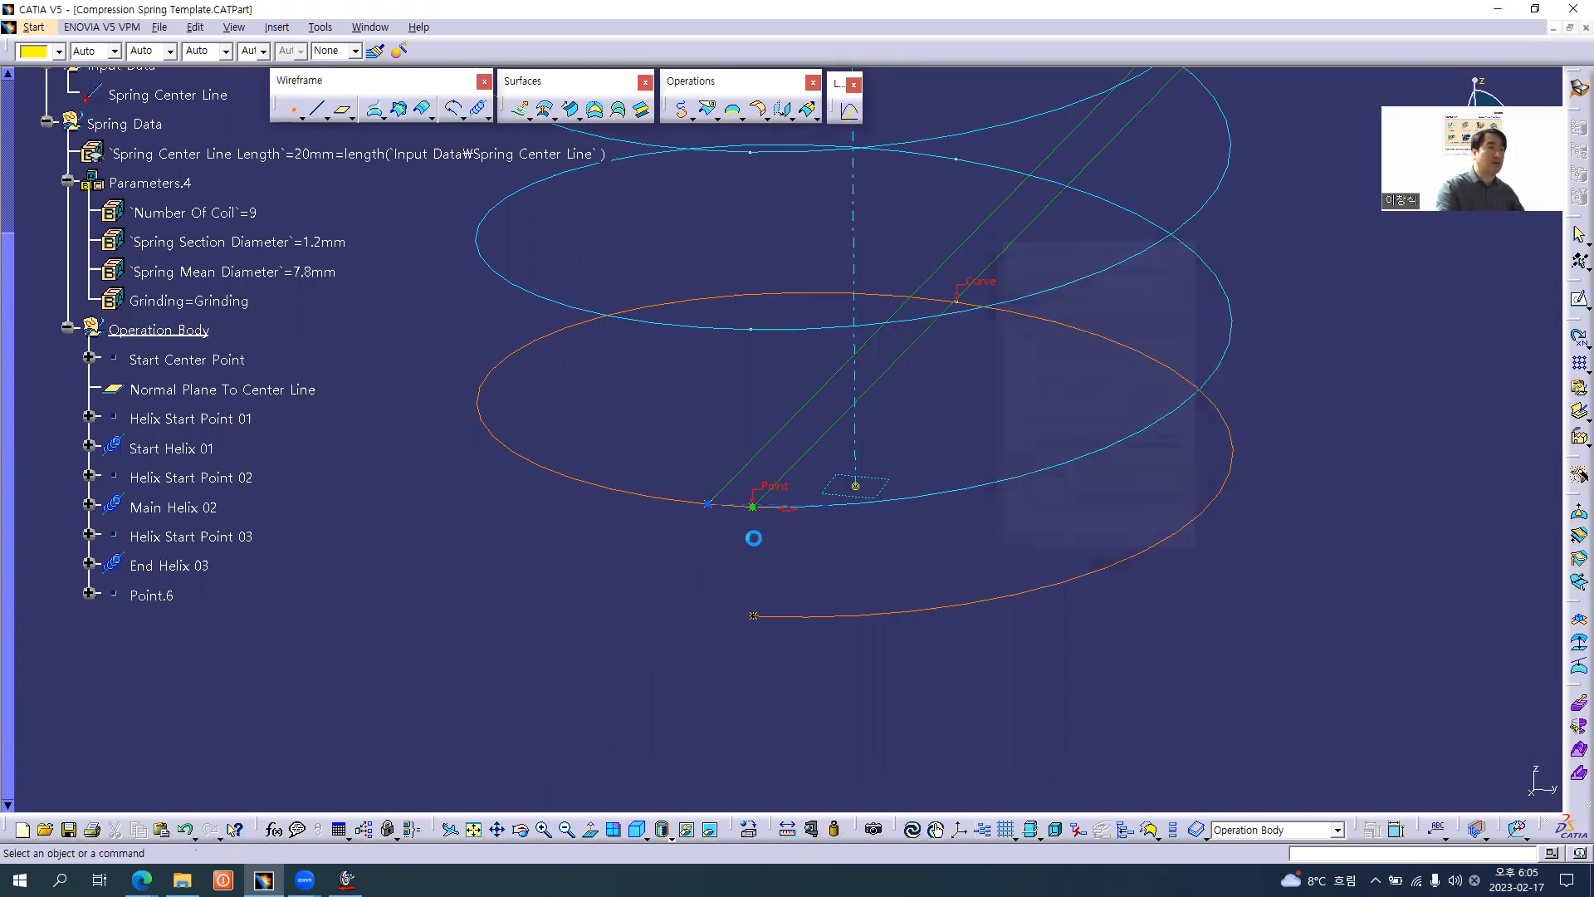
- Rename the new point on Start Helix 01 as Split Point 01, matching the name in the browser slide
{"action": "middle_click_drag", "start_coordinate": [731, 585], "coordinate": [854, 548]}
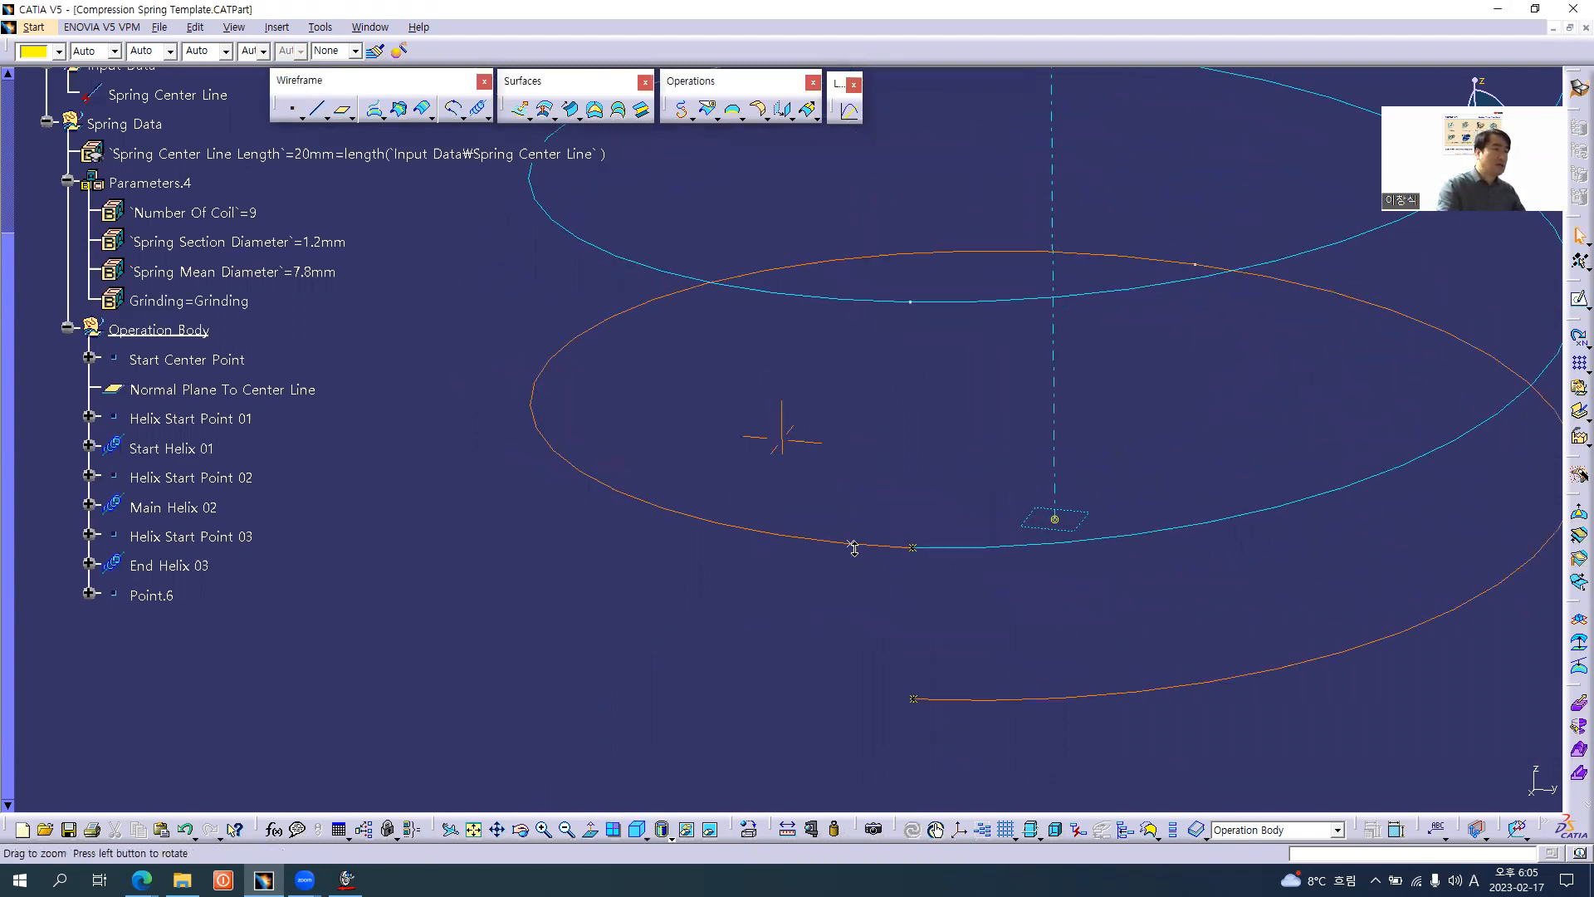
{"action": "left_click", "coordinate": [152, 594]}
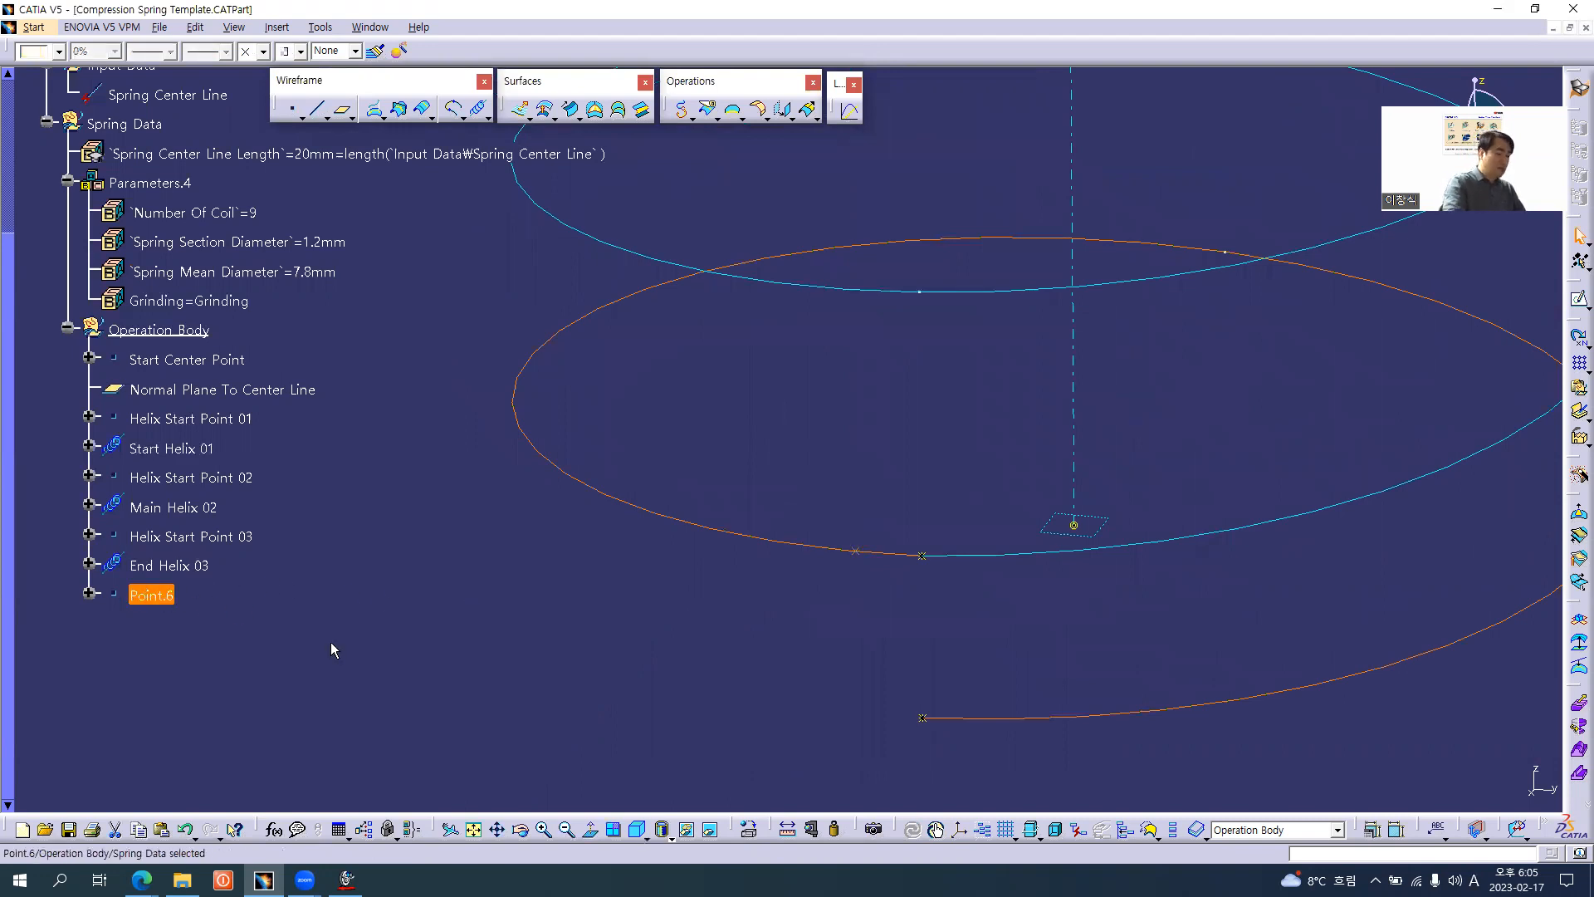
{"action": "key", "text": "alt+Return"}
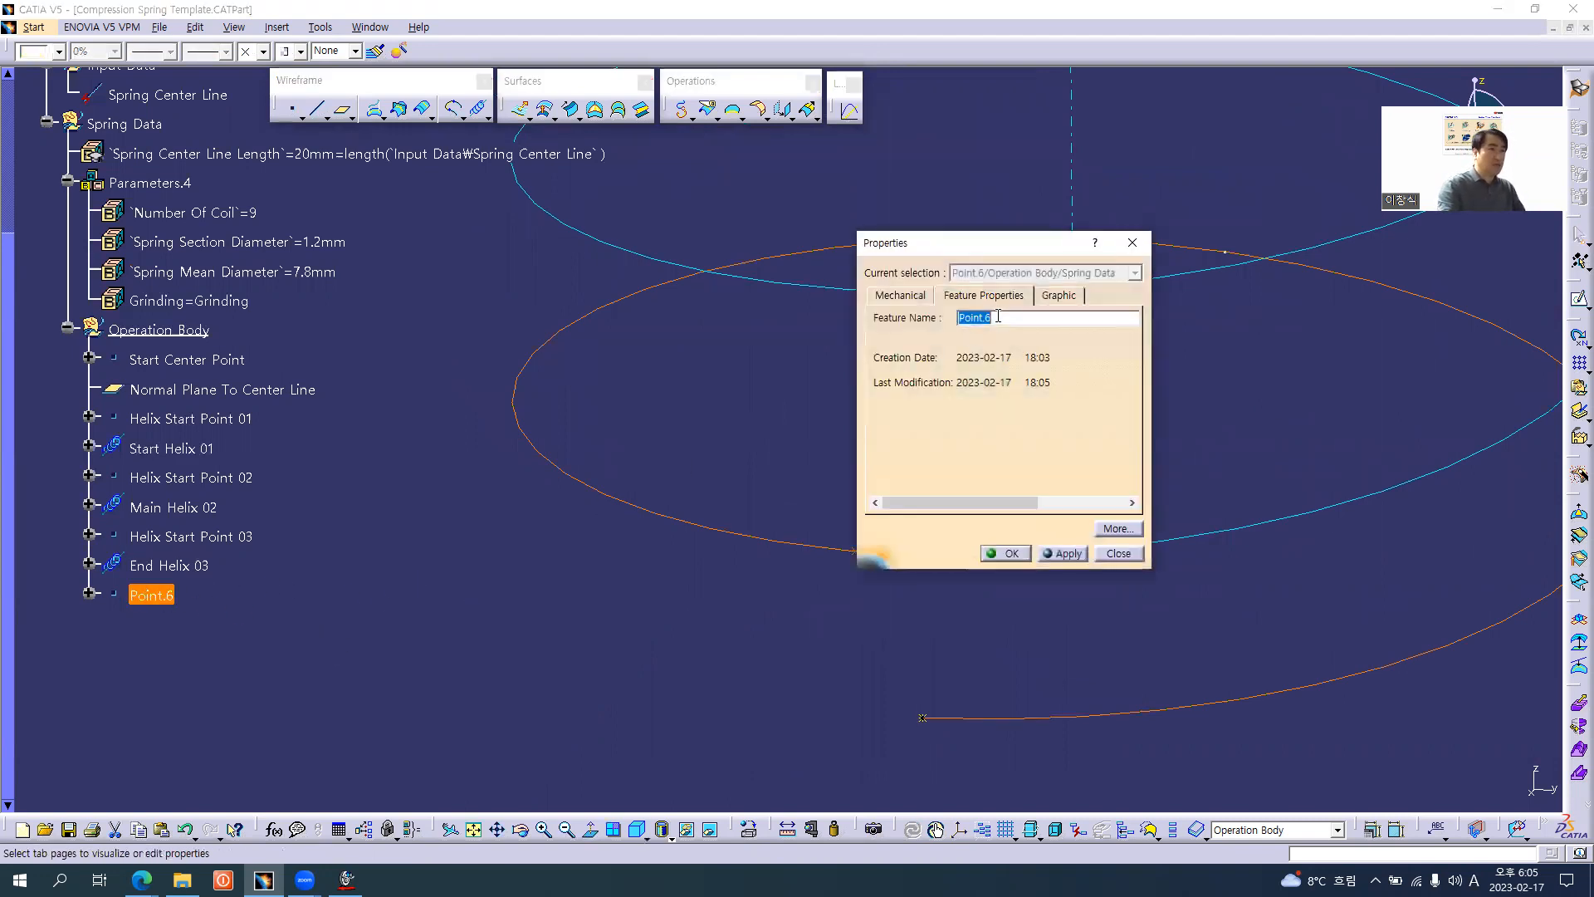
{"action": "key", "text": "alt+Tab"}
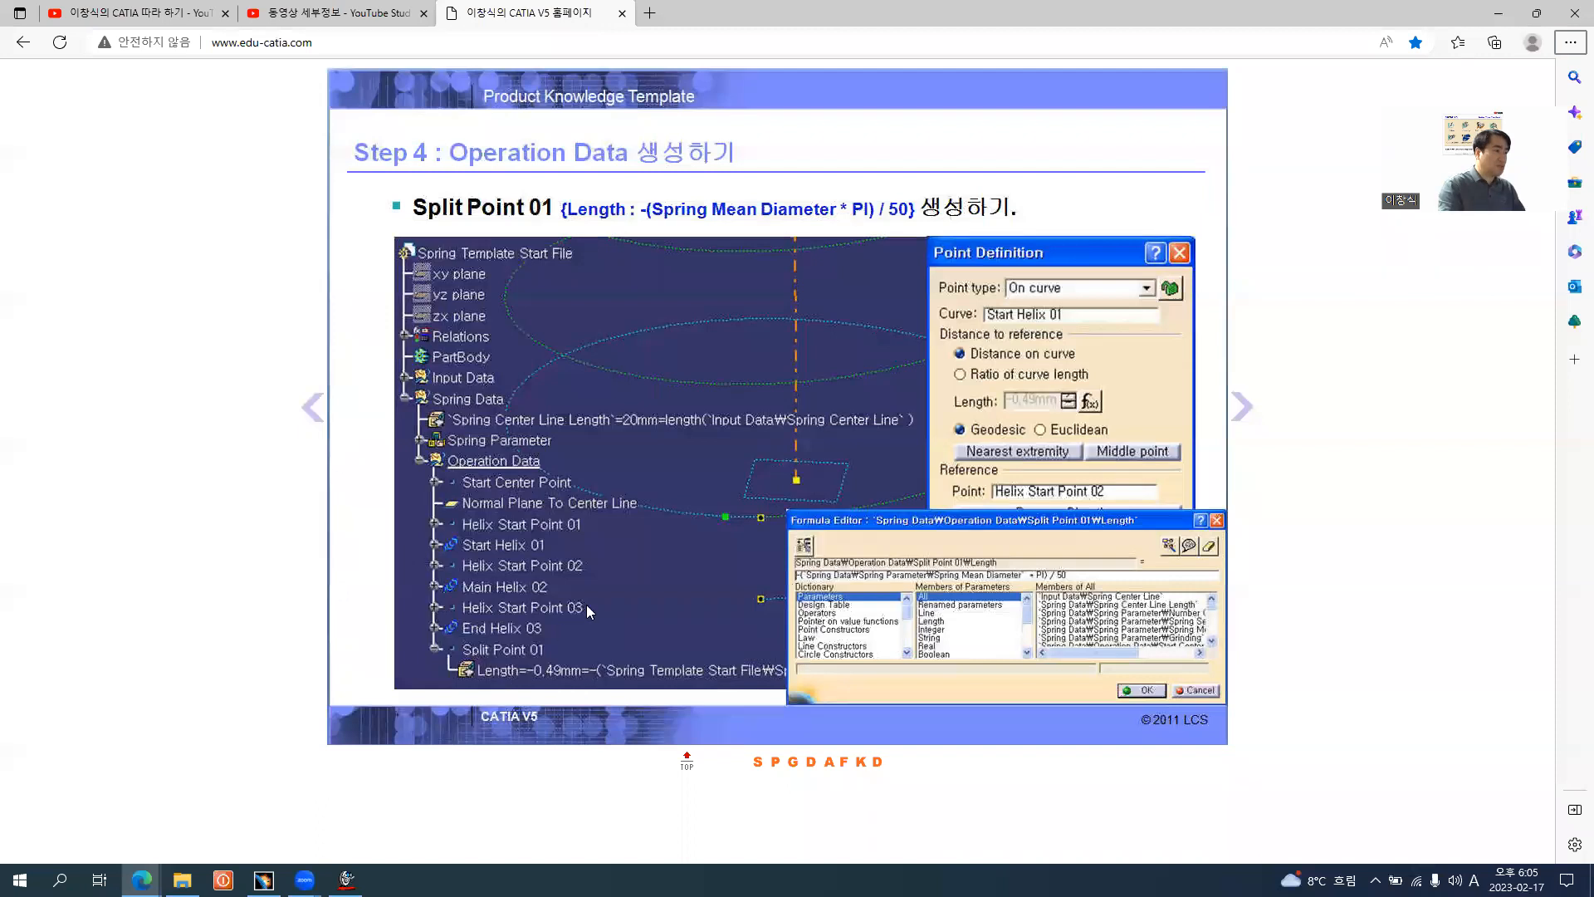
{"action": "key", "text": "alt+Tab"}
{"action": "double_click", "coordinate": [975, 318]}
{"action": "type", "text": "S"}
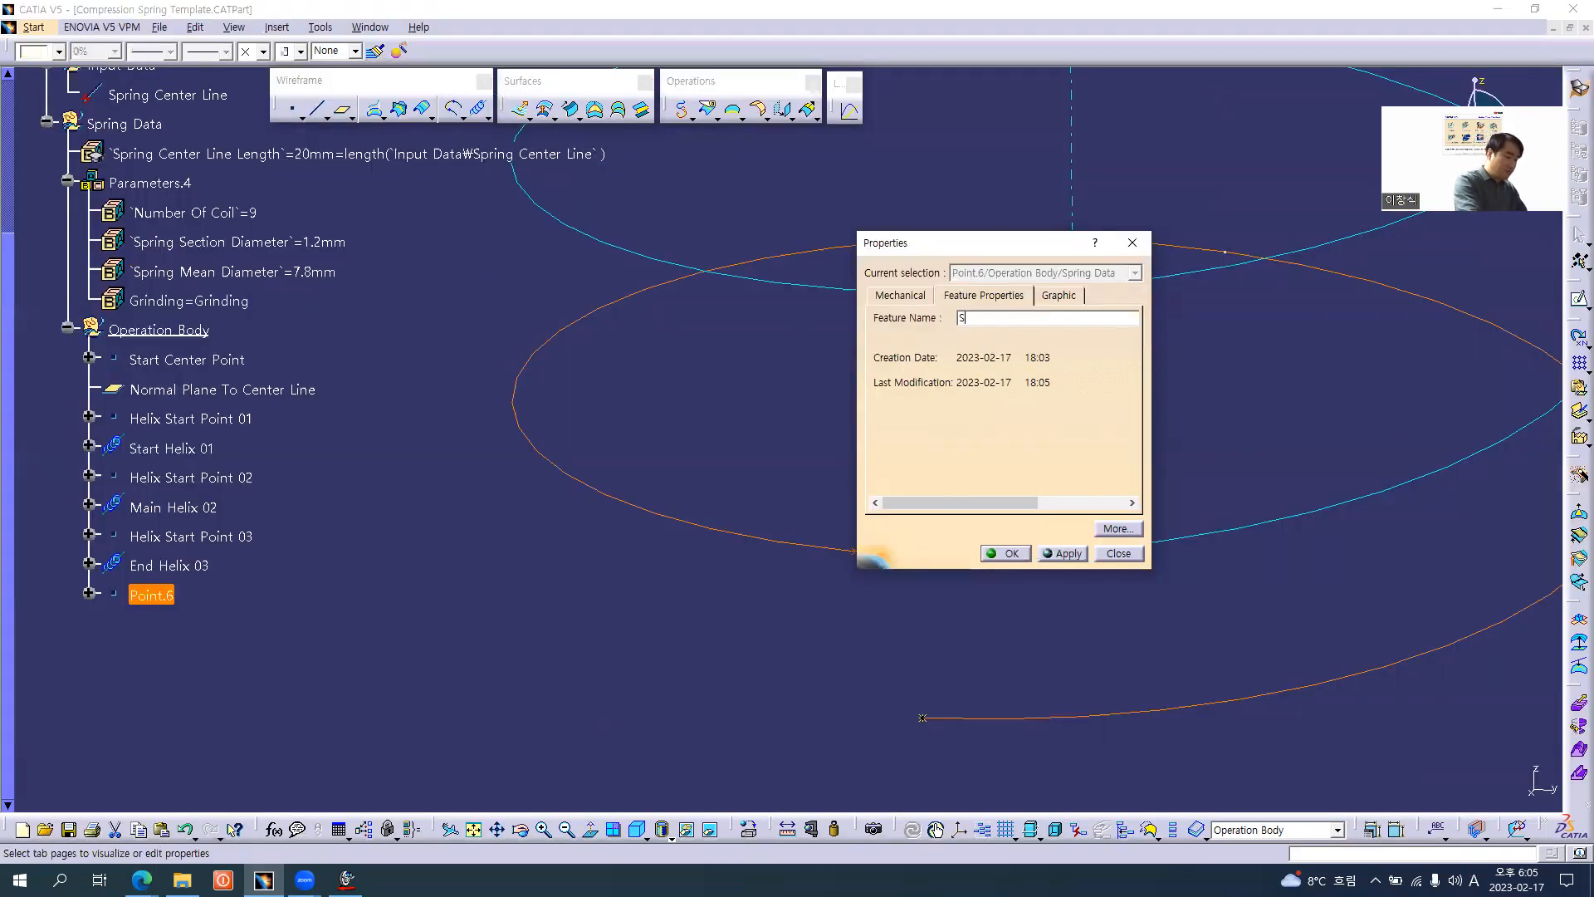
{"action": "type", "text": "plit Point 01"}
{"action": "key", "text": "Return"}
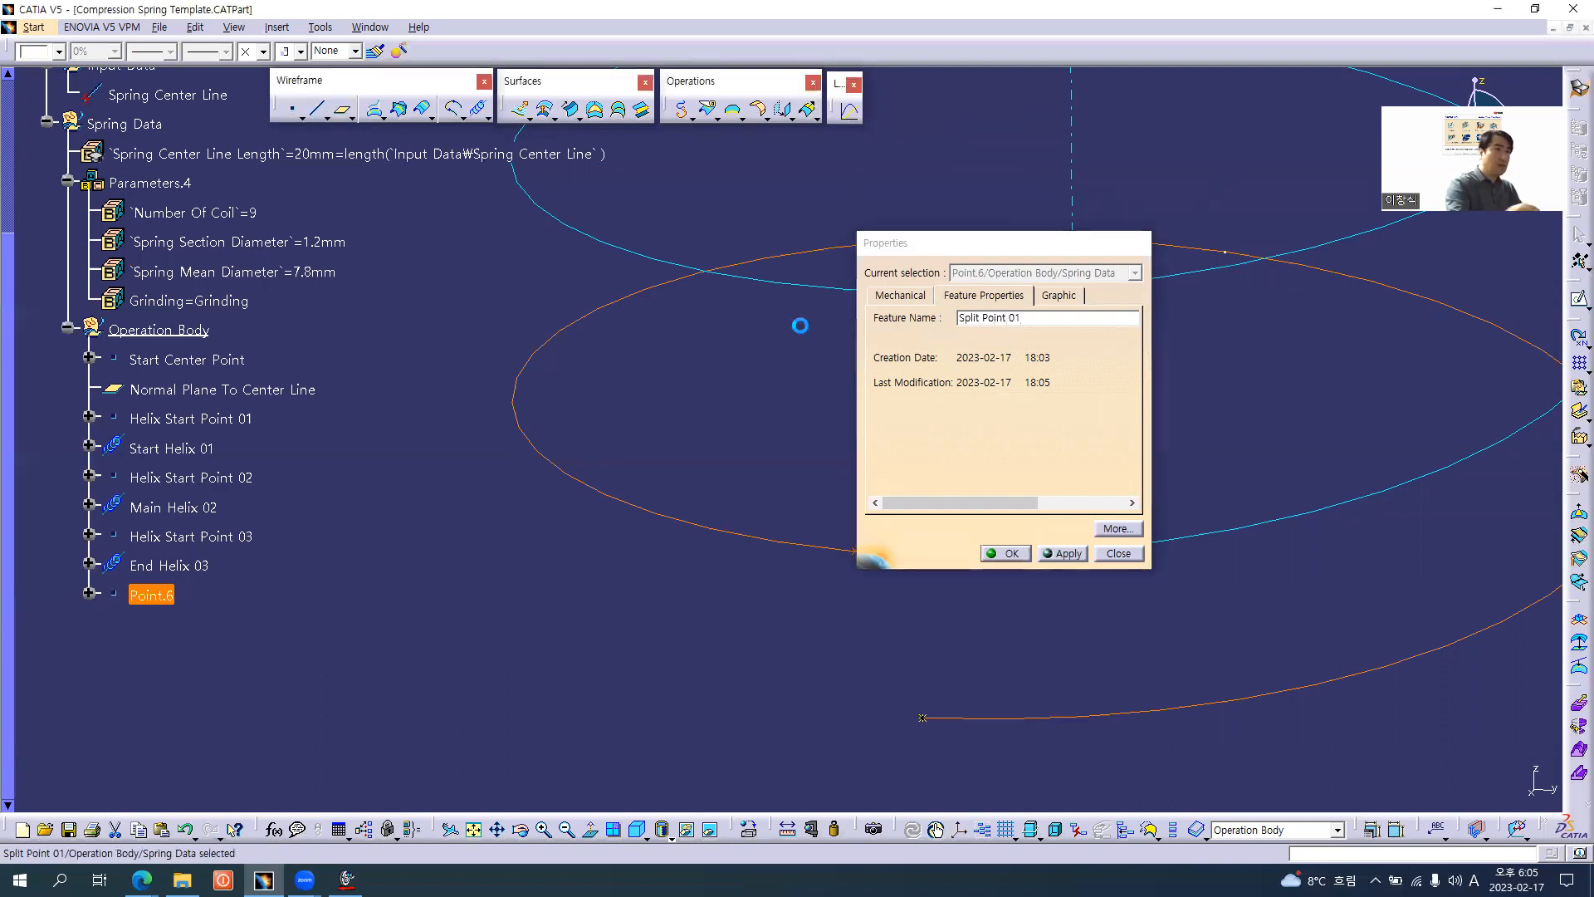
{"action": "left_click", "coordinate": [854, 377]}
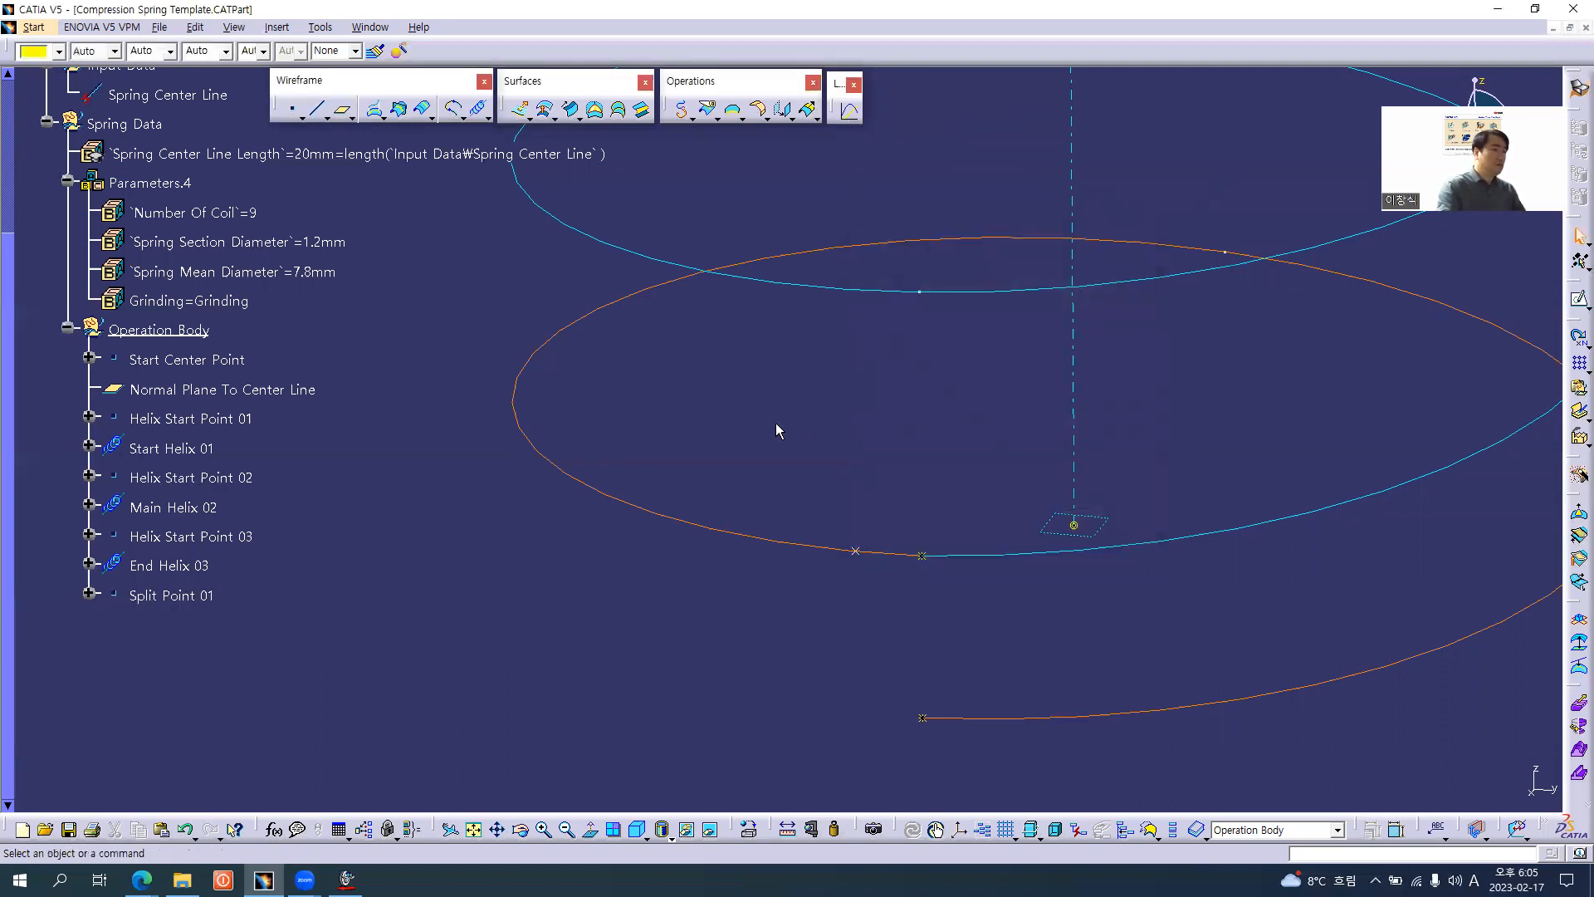
- Advance the browser tutorial to the Split Point 02 slide, return to CATIA and duplicate Split Point 01 as Split Point 02
{"action": "key", "text": "alt+Tab"}
{"action": "left_click", "coordinate": [1241, 407]}
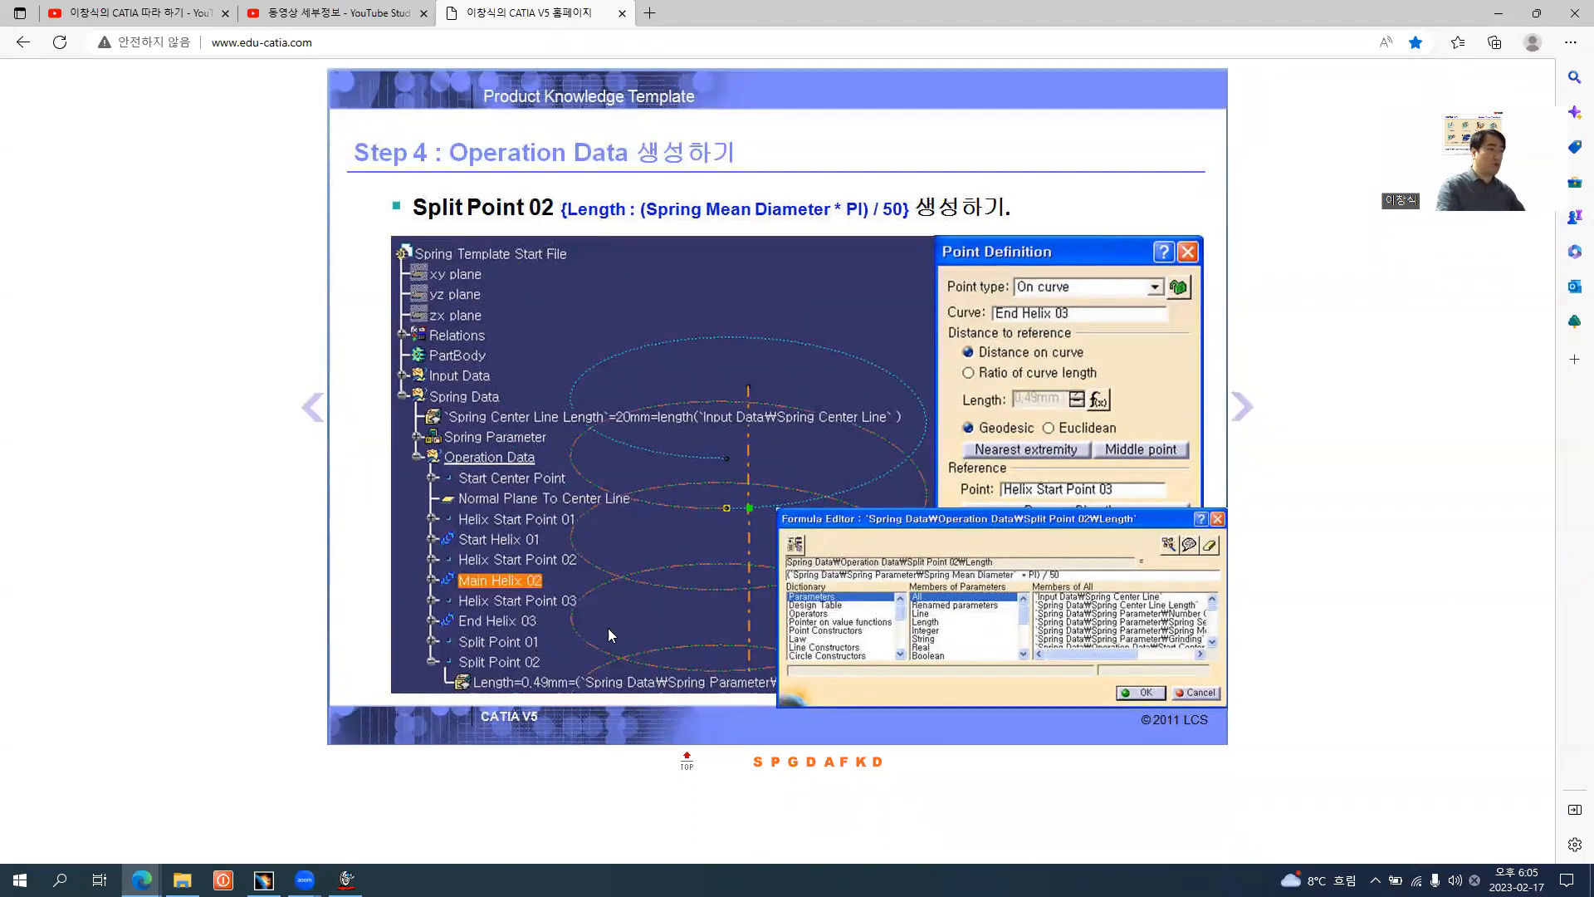
{"action": "key", "text": "alt+Tab"}
{"action": "left_click", "coordinate": [175, 596]}
{"action": "key", "text": "ctrl+c"}
{"action": "key", "text": "ctrl+v"}
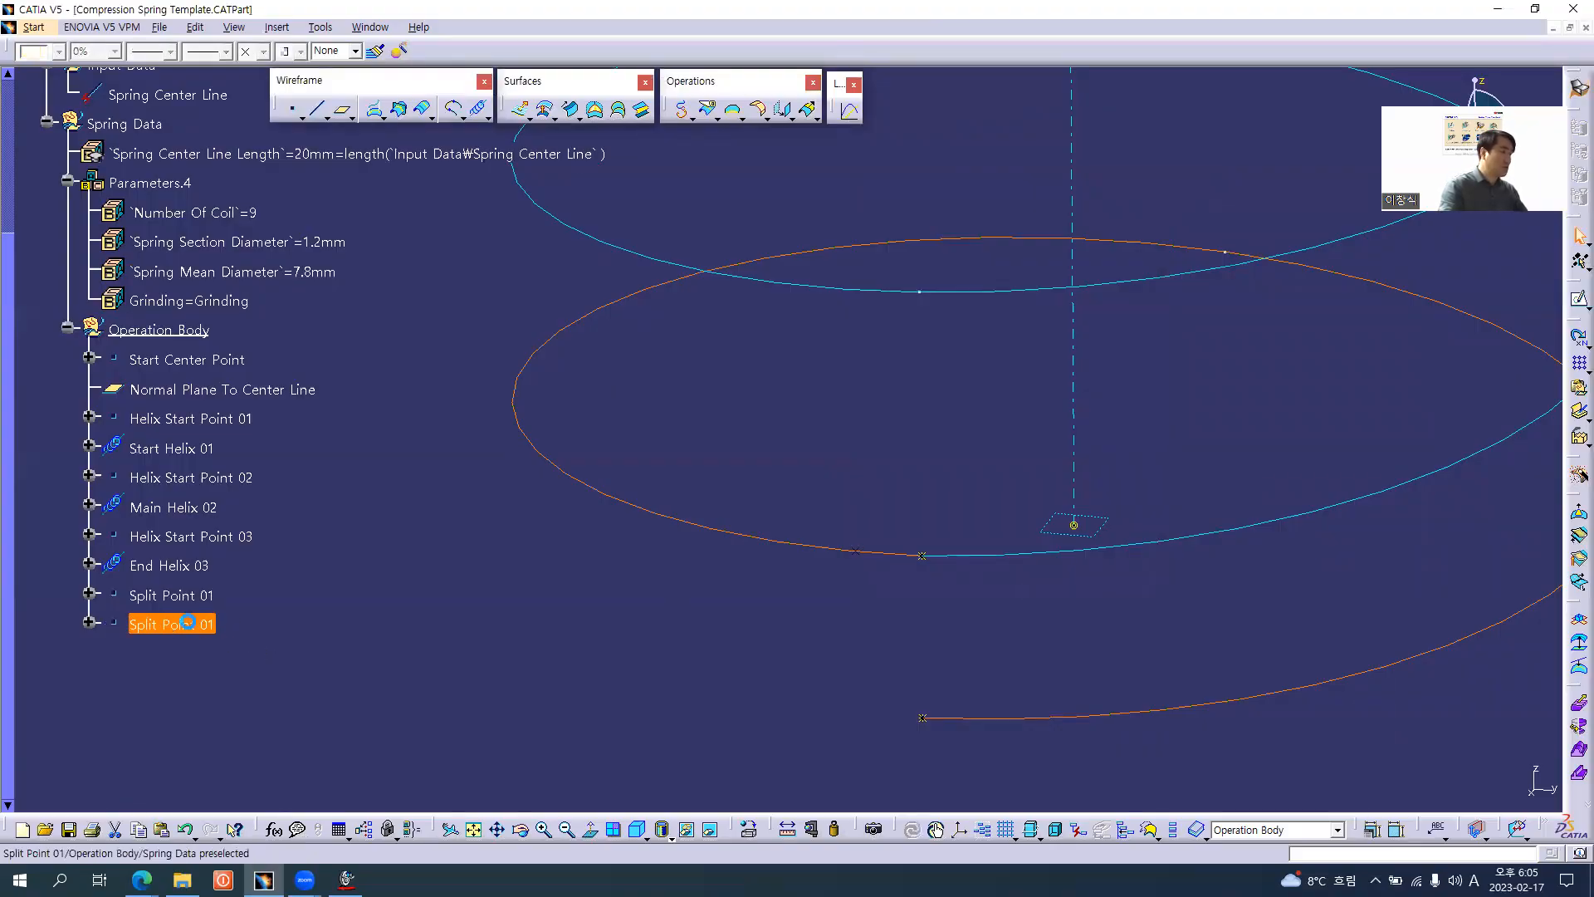
{"action": "key", "text": "alt+Return"}
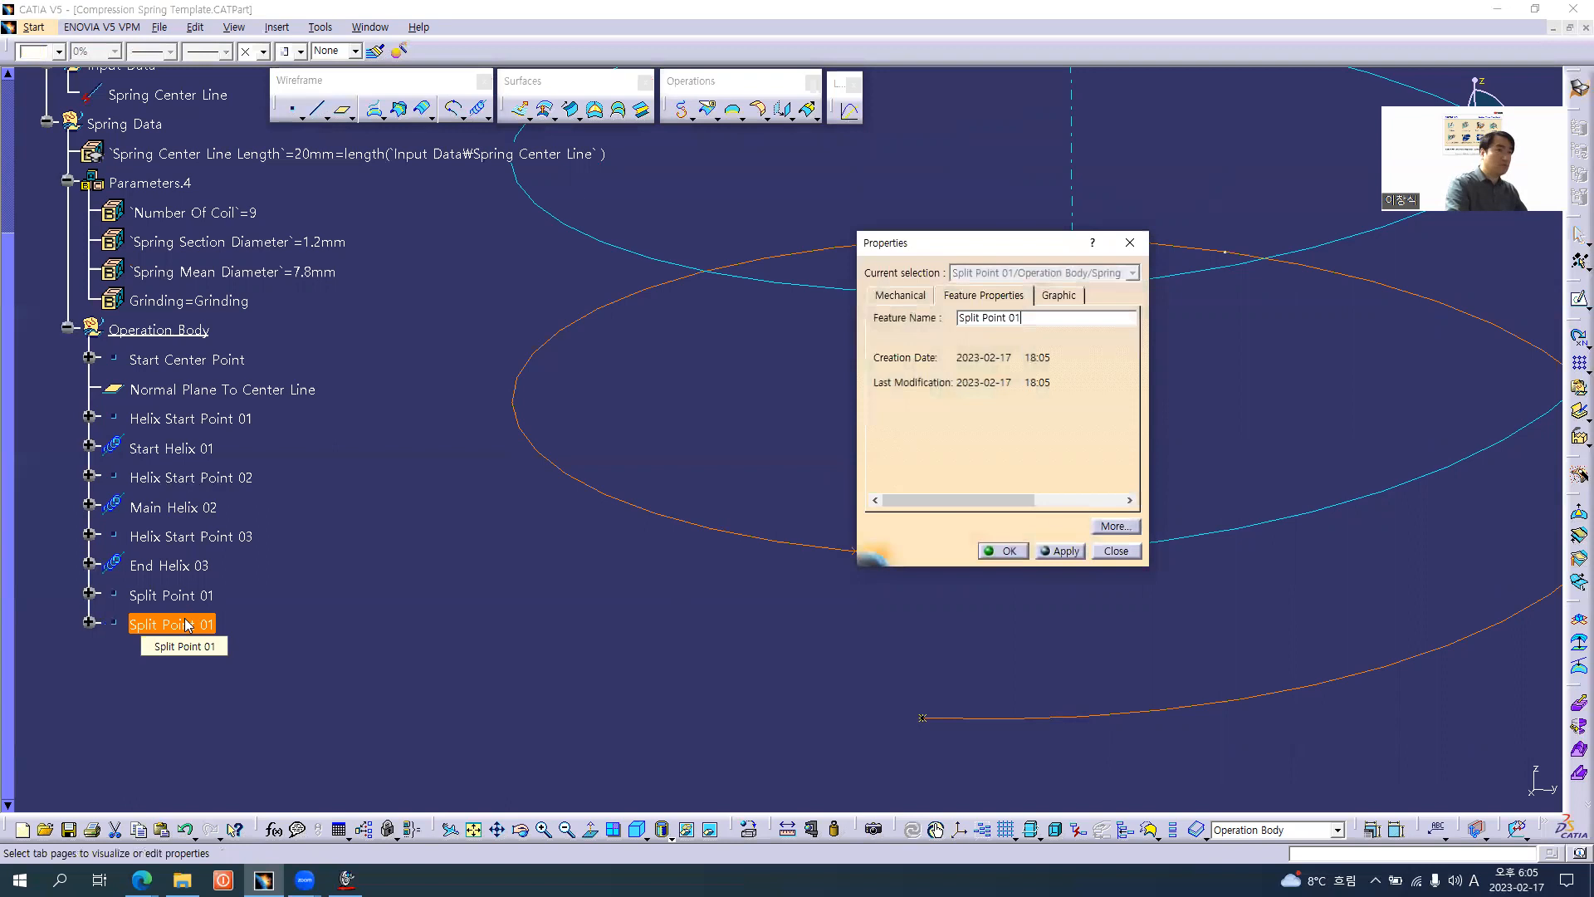
{"action": "key", "text": "BackSpace"}
{"action": "type", "text": "2"}
{"action": "key", "text": "Return"}
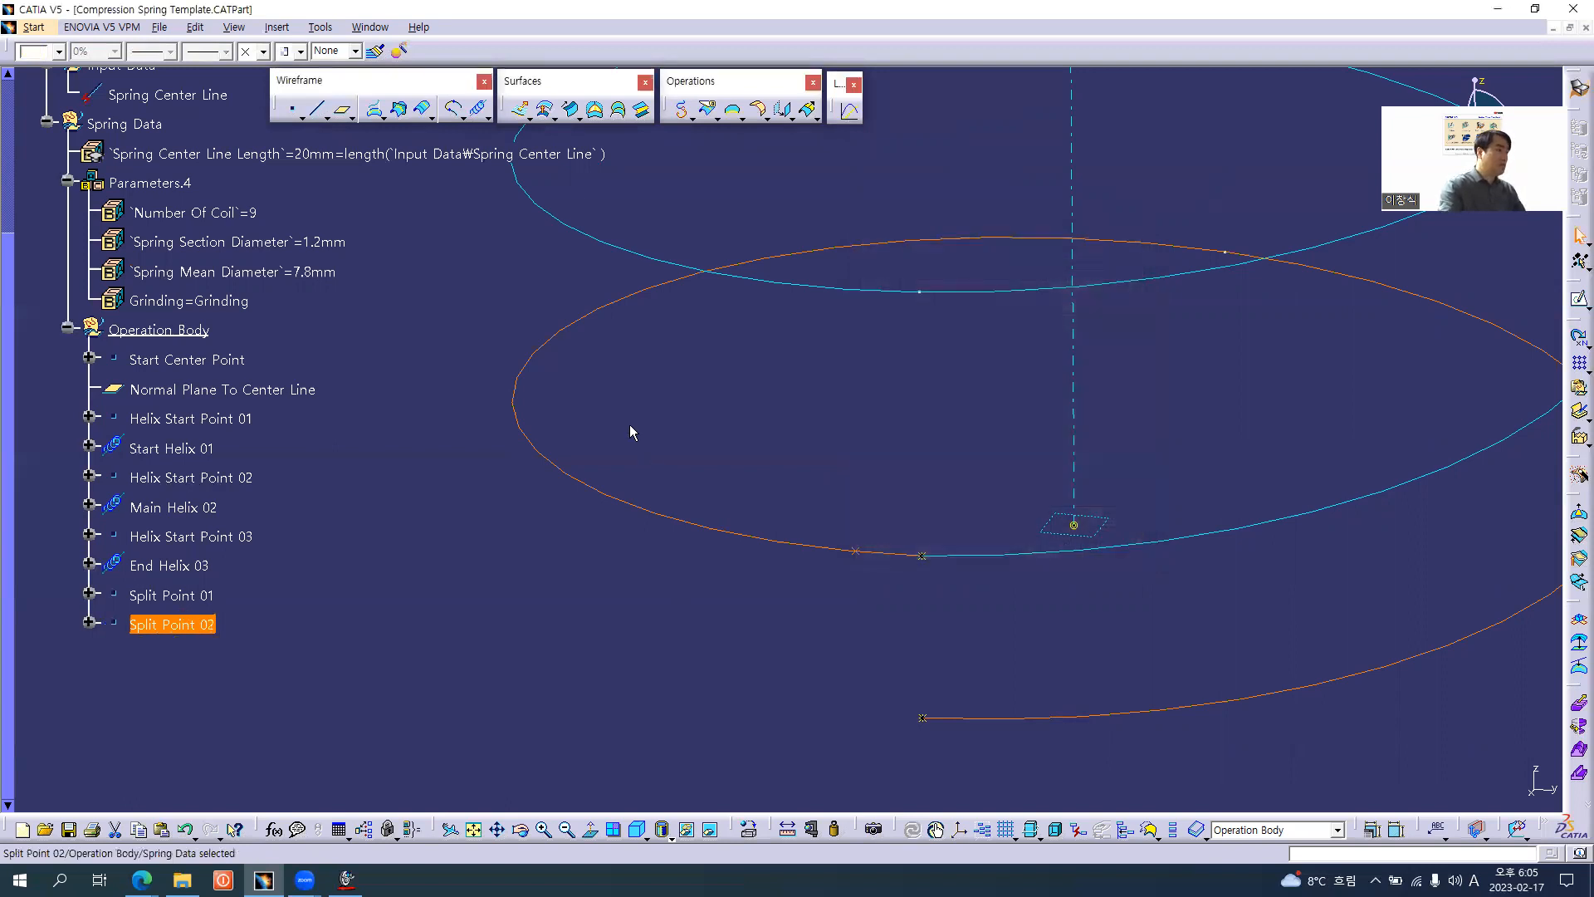
- Edit Split Point 02 and replace its supporting curve with End Helix 03
{"action": "double_click", "coordinate": [227, 628]}
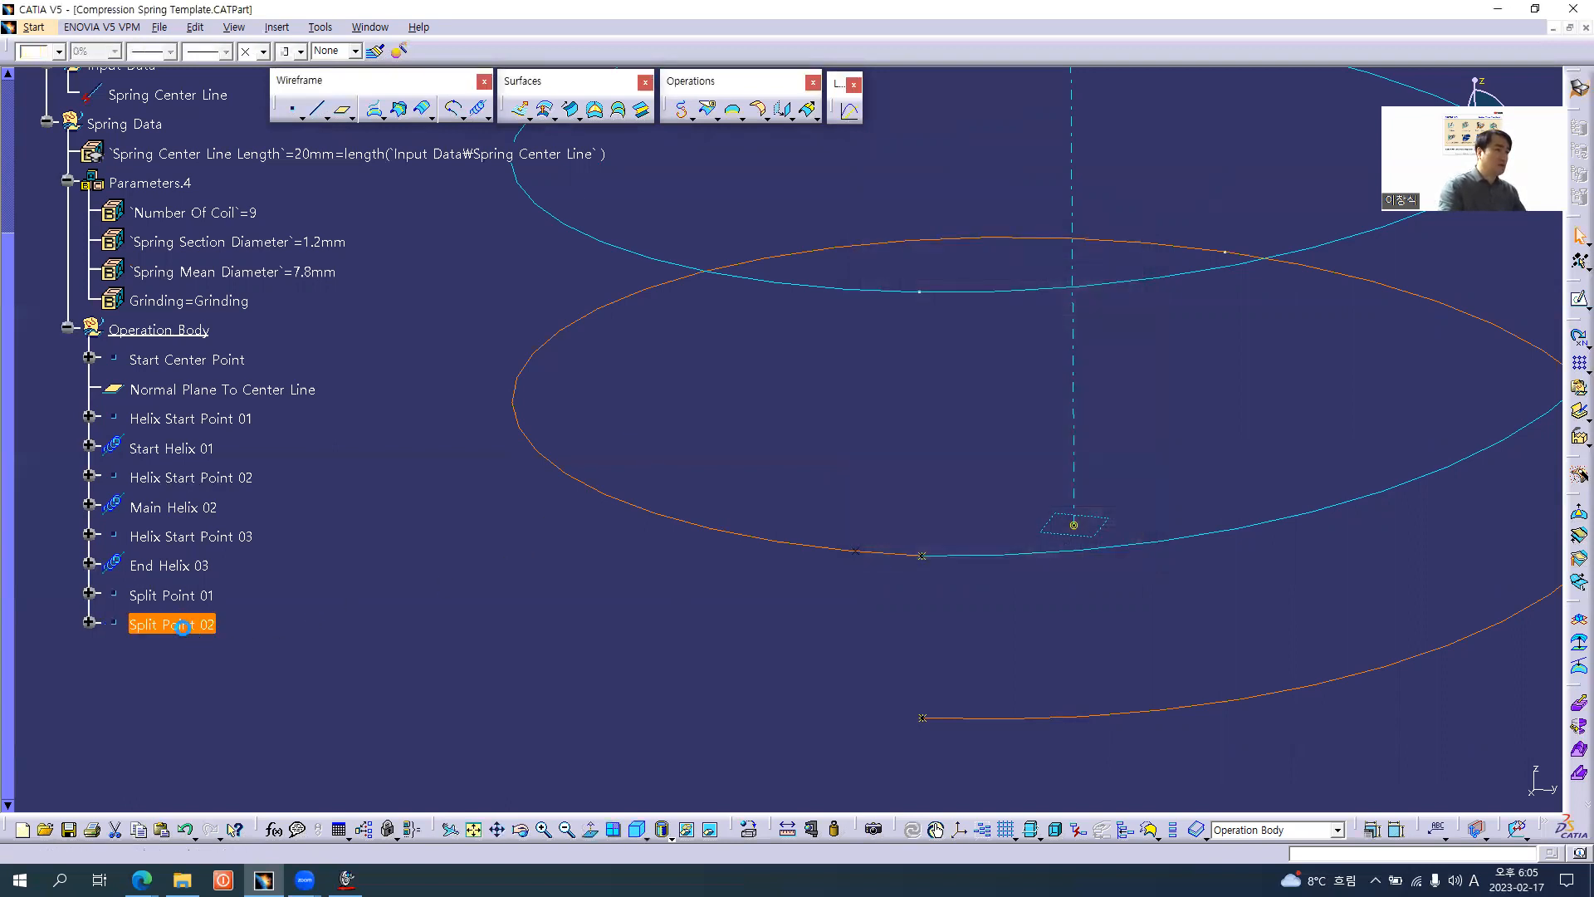
{"action": "middle_click_drag", "start_coordinate": [802, 440], "coordinate": [802, 598], "text": "ctrl"}
{"action": "middle_click_drag", "start_coordinate": [781, 166], "coordinate": [741, 384]}
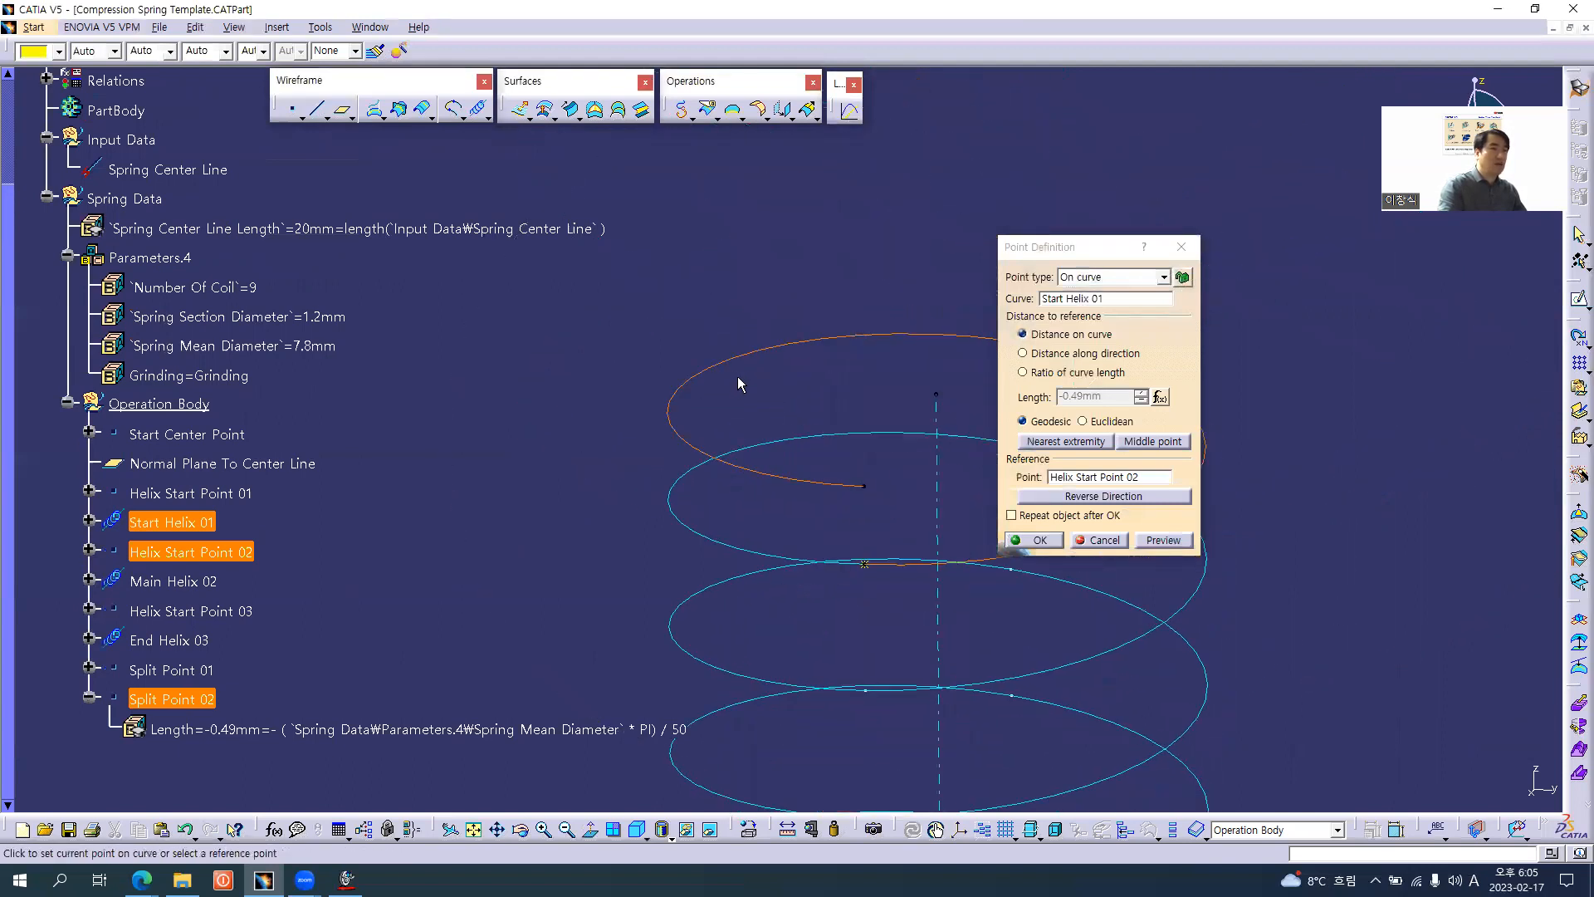
{"action": "left_click", "coordinate": [1076, 299]}
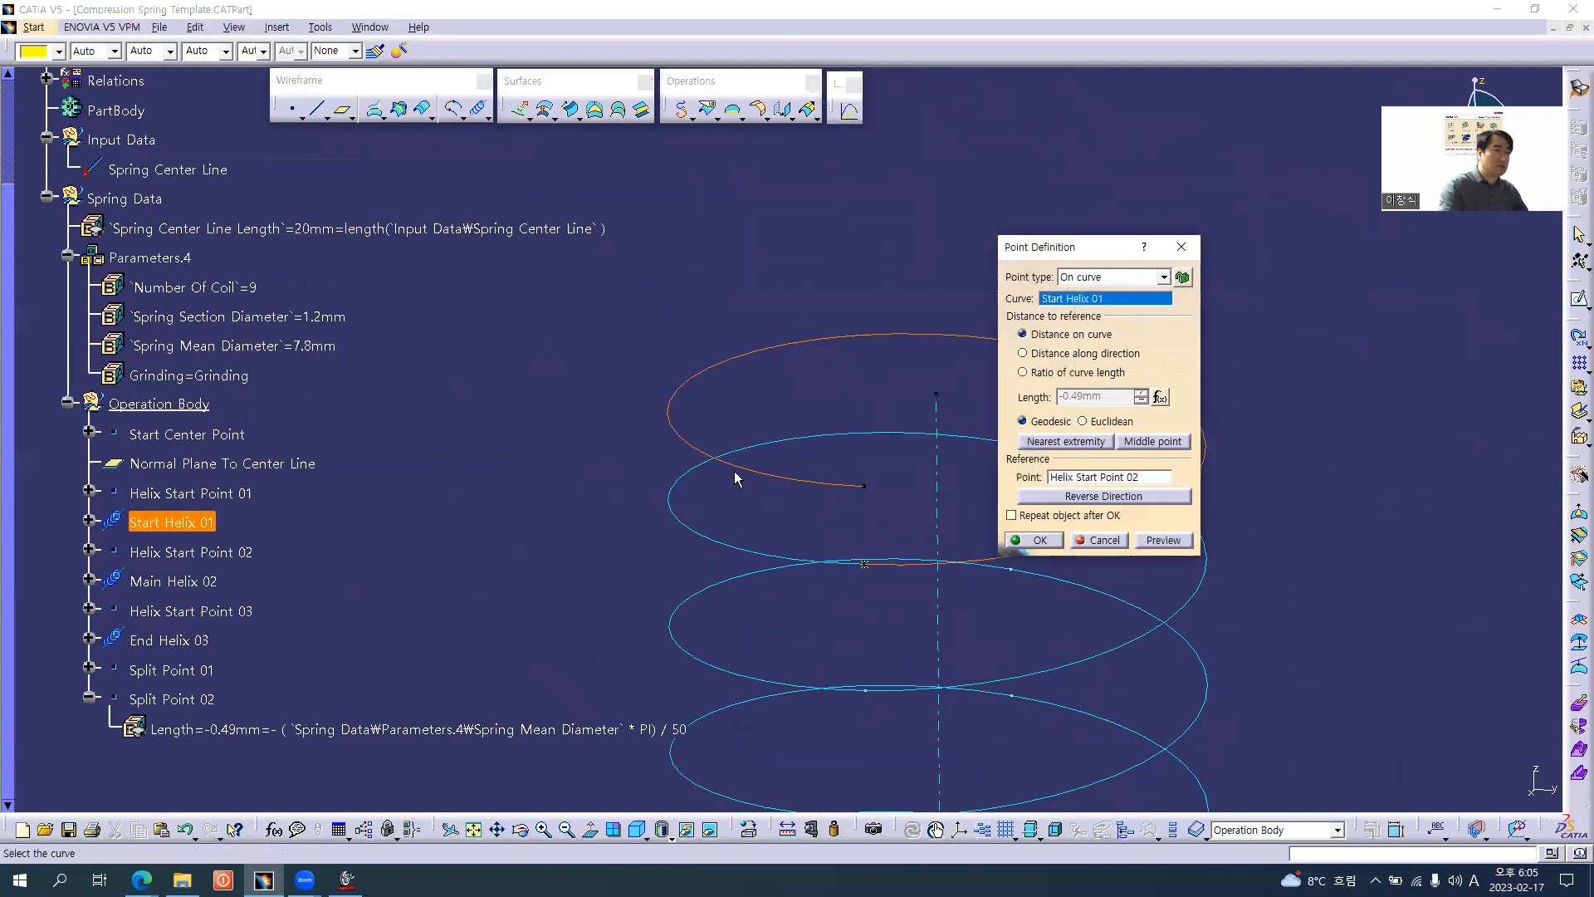
{"action": "left_click", "coordinate": [782, 435]}
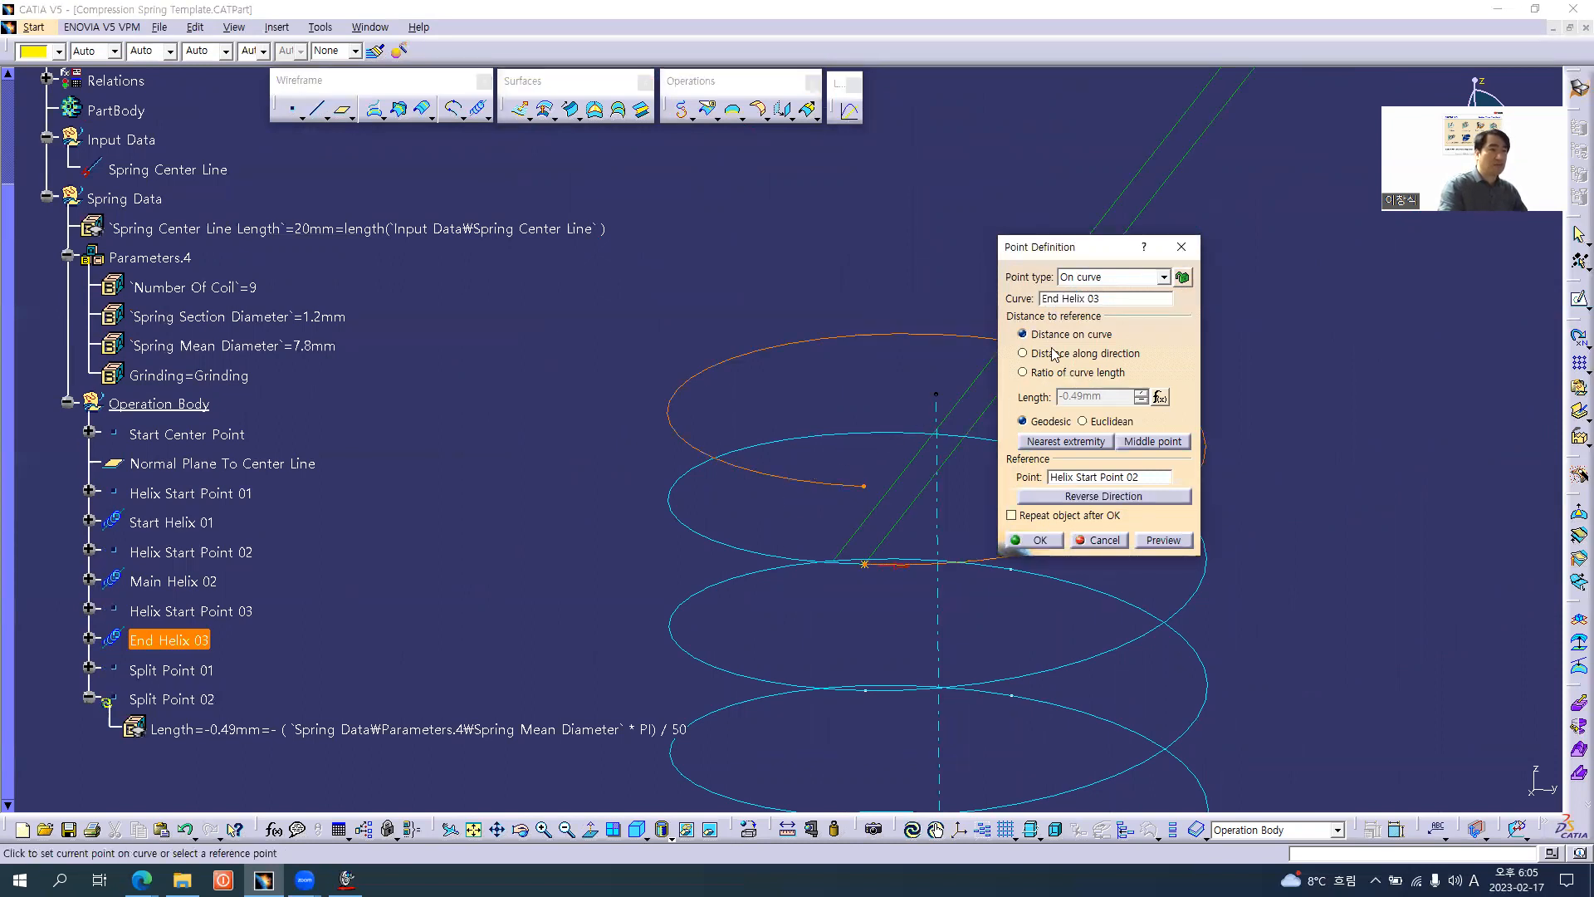
{"action": "middle_click_drag", "start_coordinate": [893, 491], "coordinate": [676, 416]}
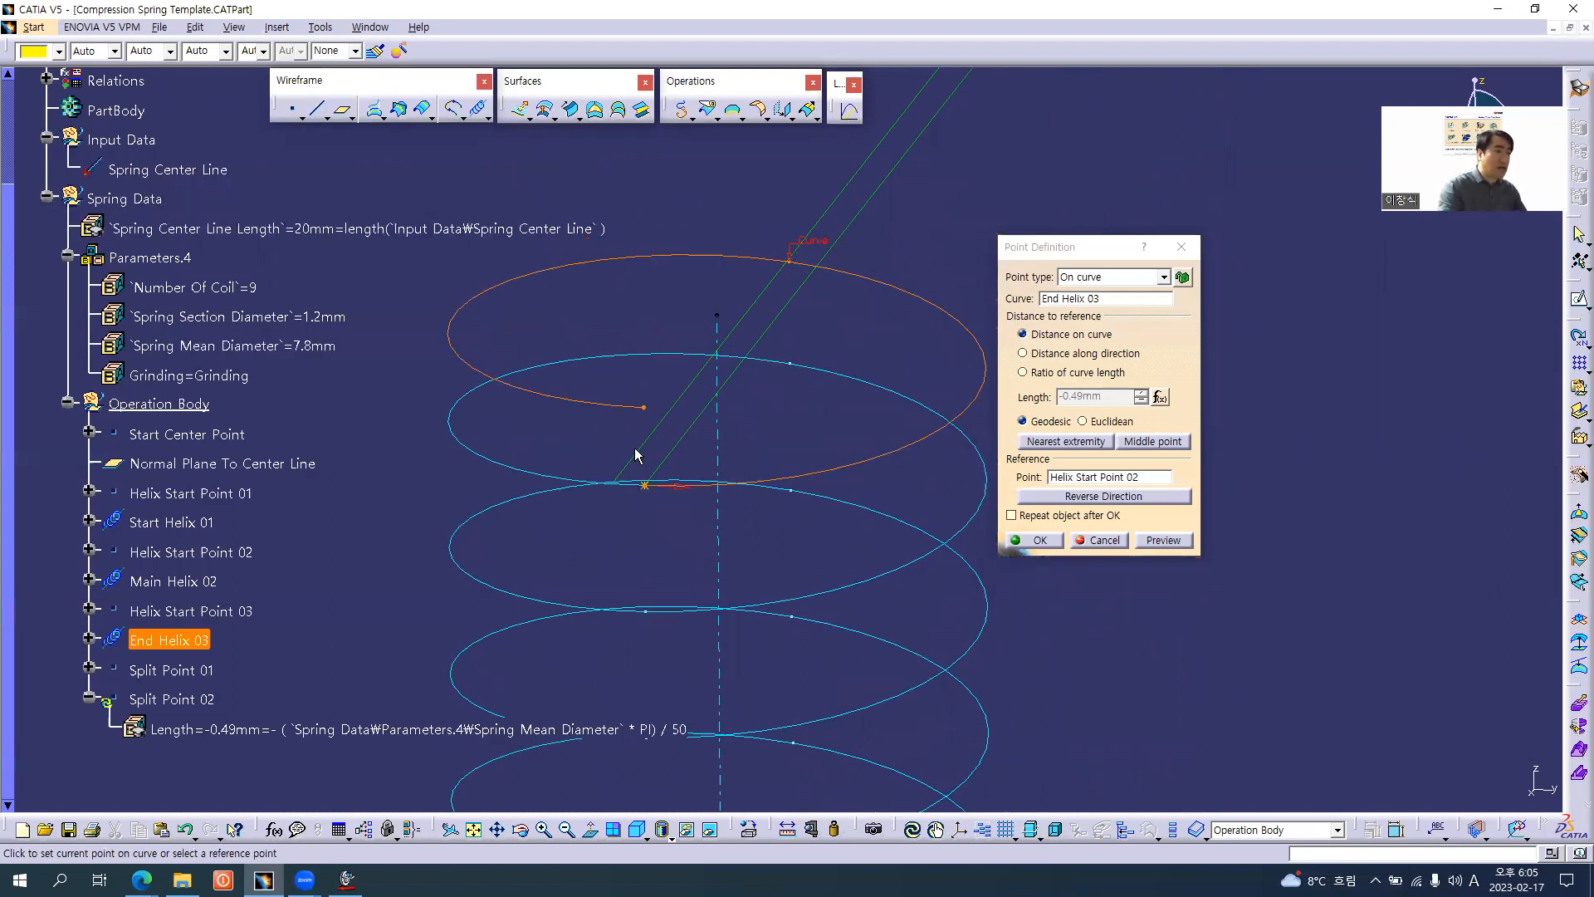
- Check the Split Point 02 slide in the browser and set the point's reference to Helix Start Point 03 in CATIA
{"action": "key", "text": "alt+Tab"}
{"action": "left_click", "coordinate": [1243, 415]}
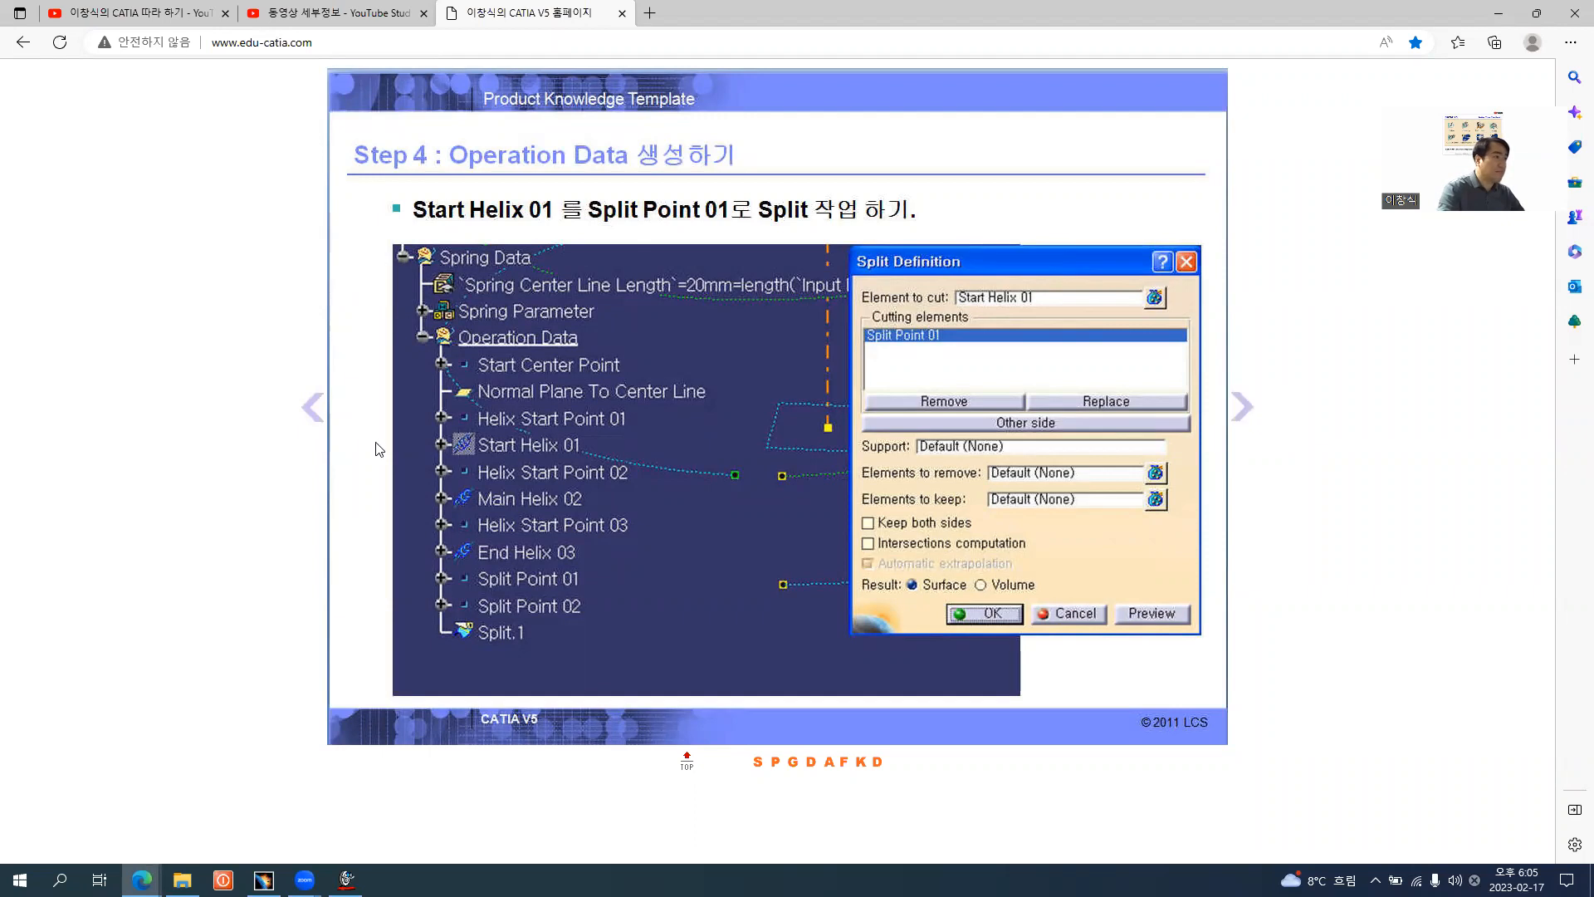
{"action": "left_click", "coordinate": [313, 408]}
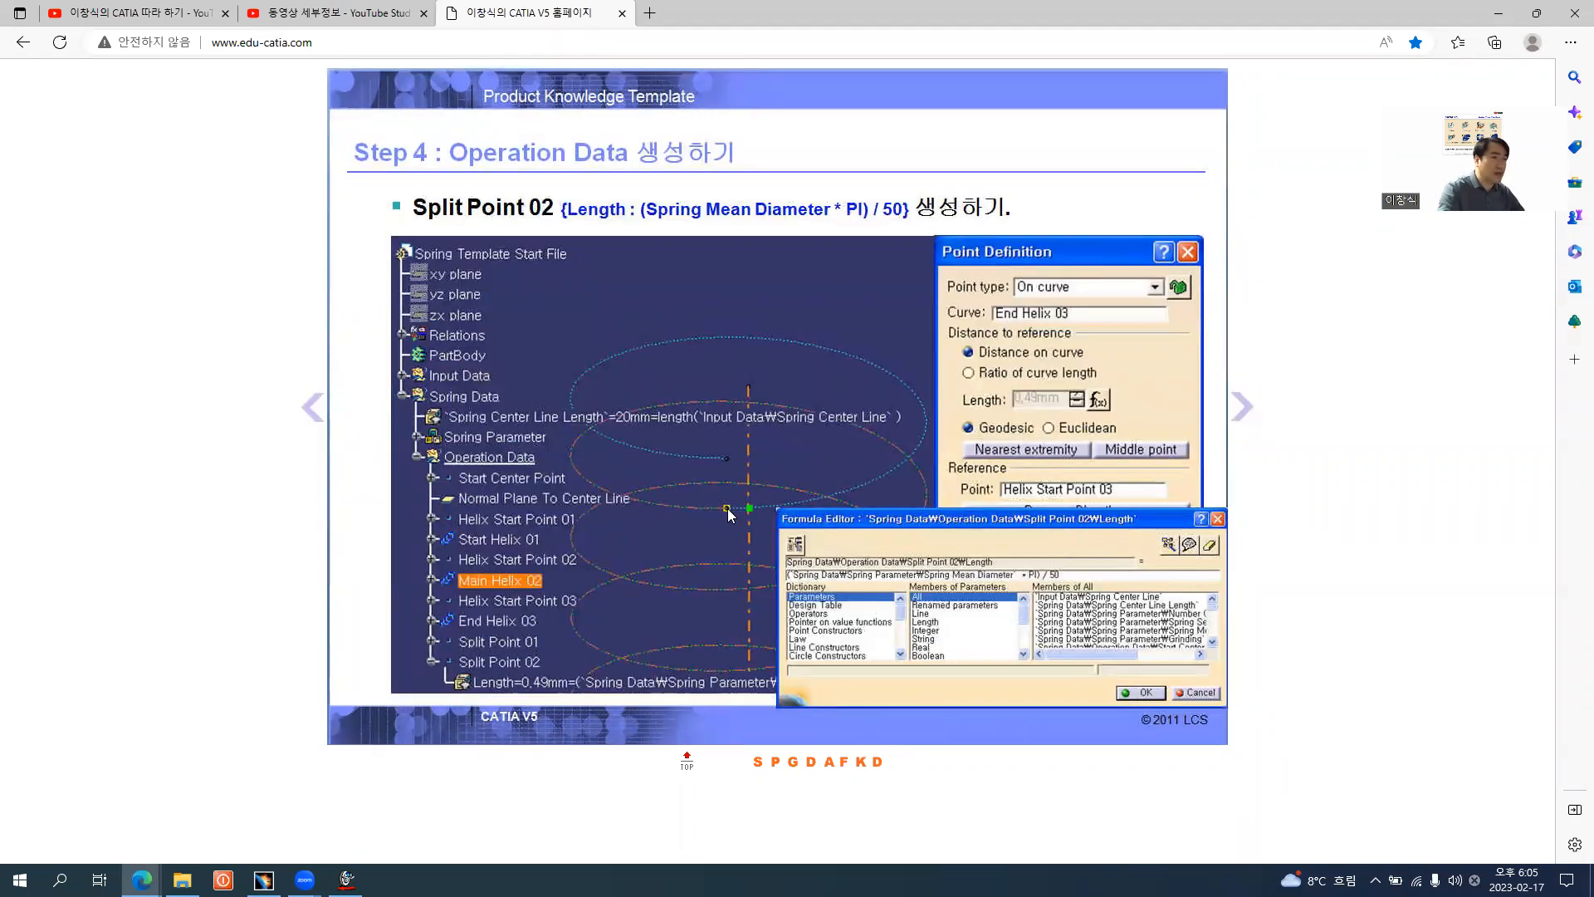
{"action": "key", "text": "alt+Tab"}
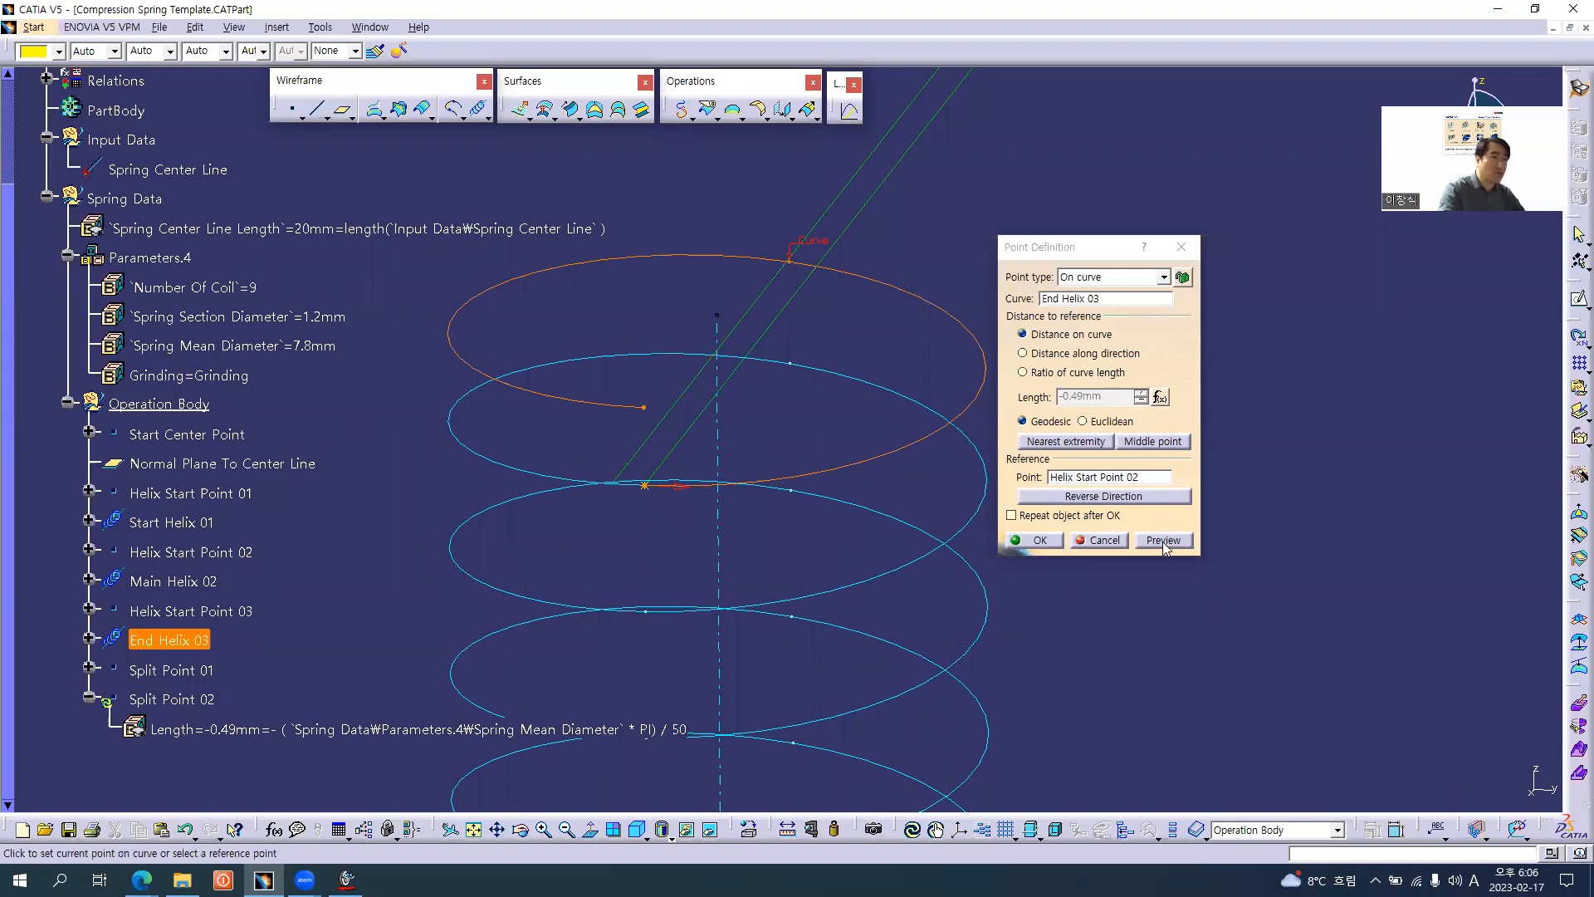
{"action": "left_click", "coordinate": [1071, 479]}
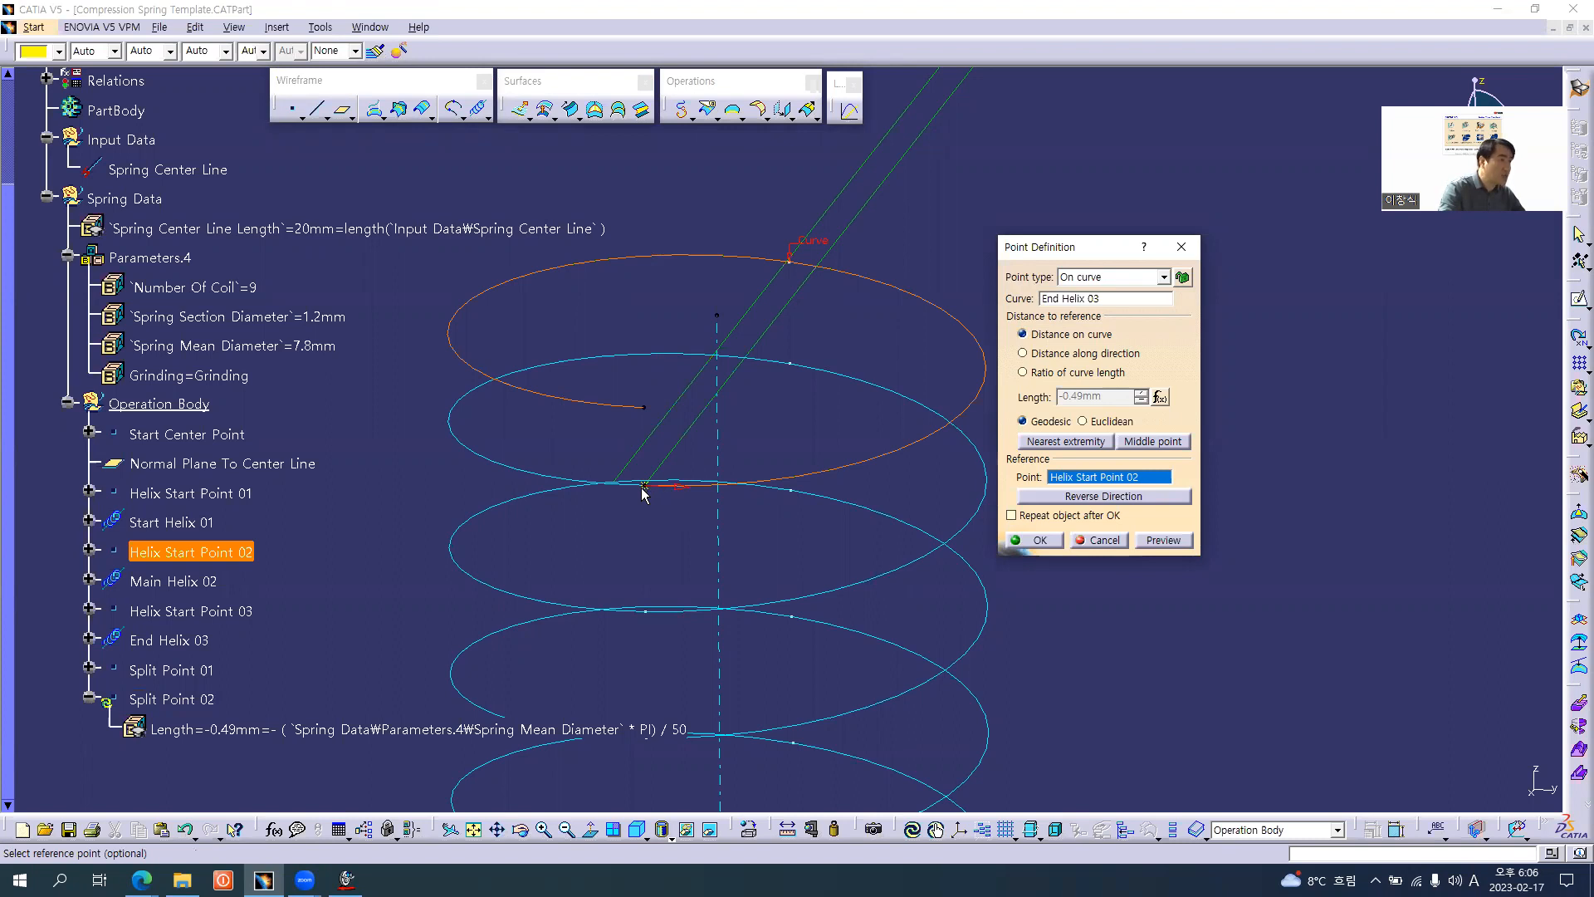
{"action": "left_click", "coordinate": [182, 615]}
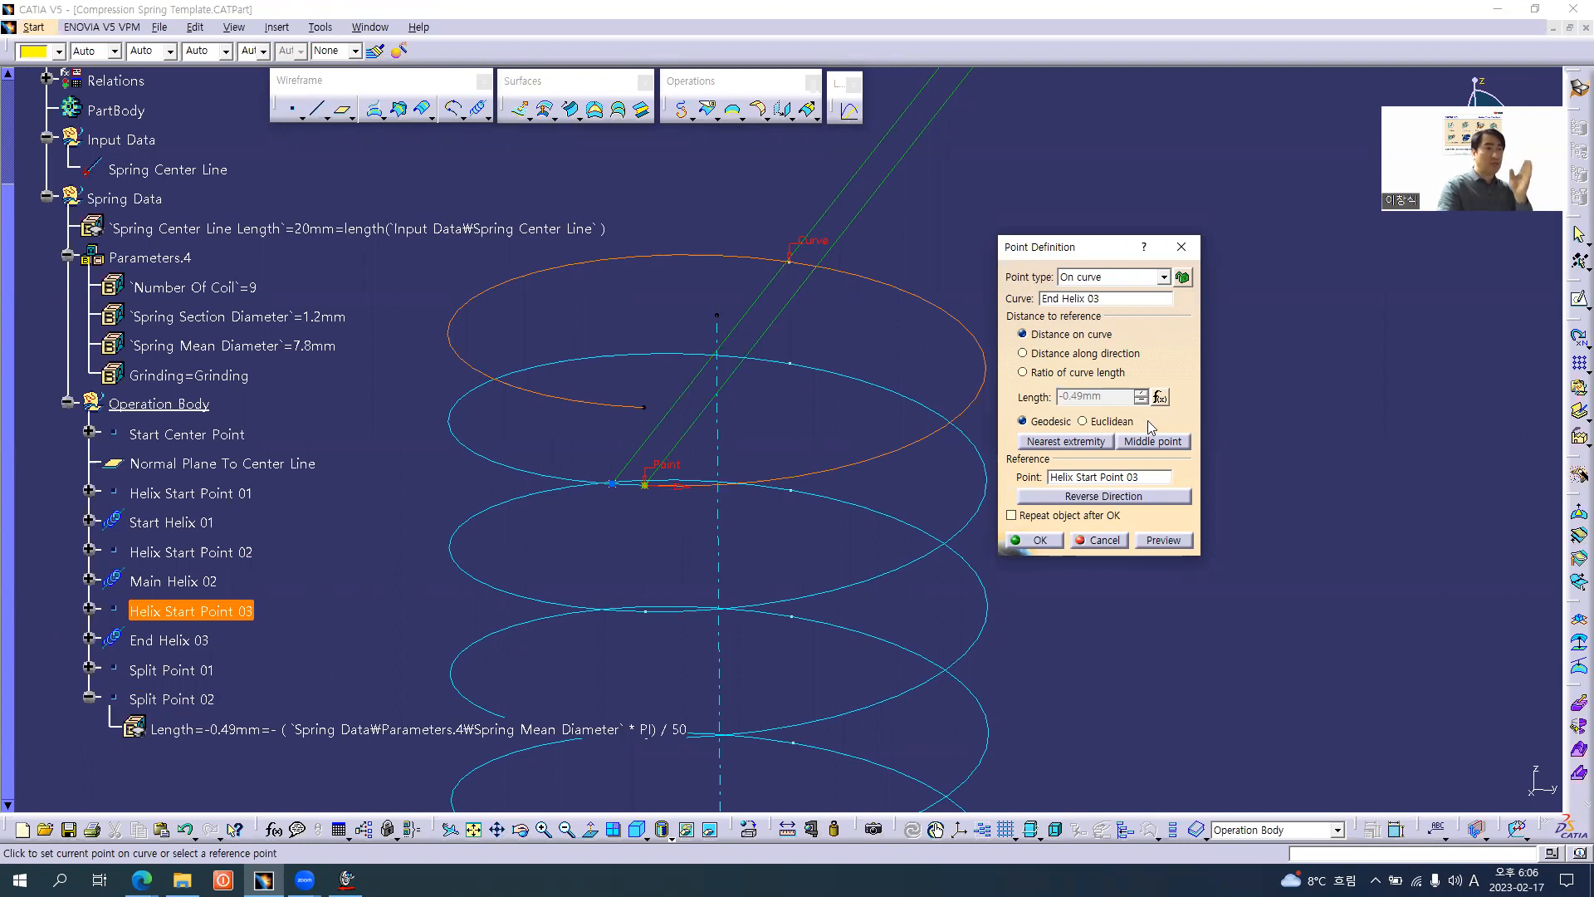
- Remove the minus sign from Split Point 02's length formula, leaving (Spring Mean Diameter * PI) / 50, and apply the point definition
{"action": "left_click", "coordinate": [1159, 397]}
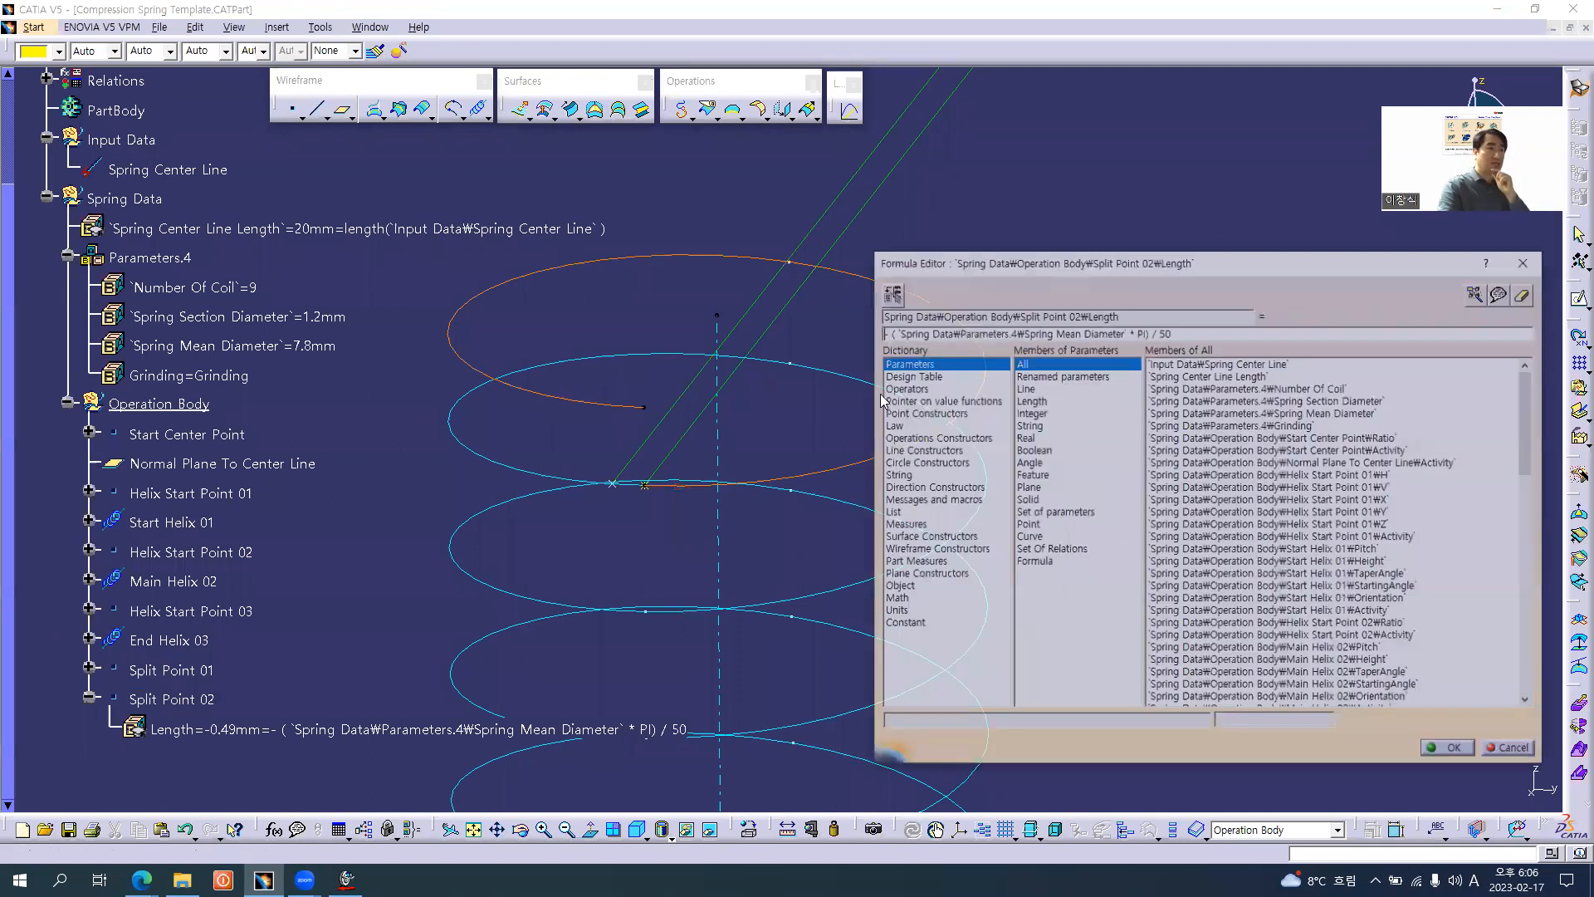
{"action": "key", "text": "Delete"}
{"action": "key", "text": "Delete"}
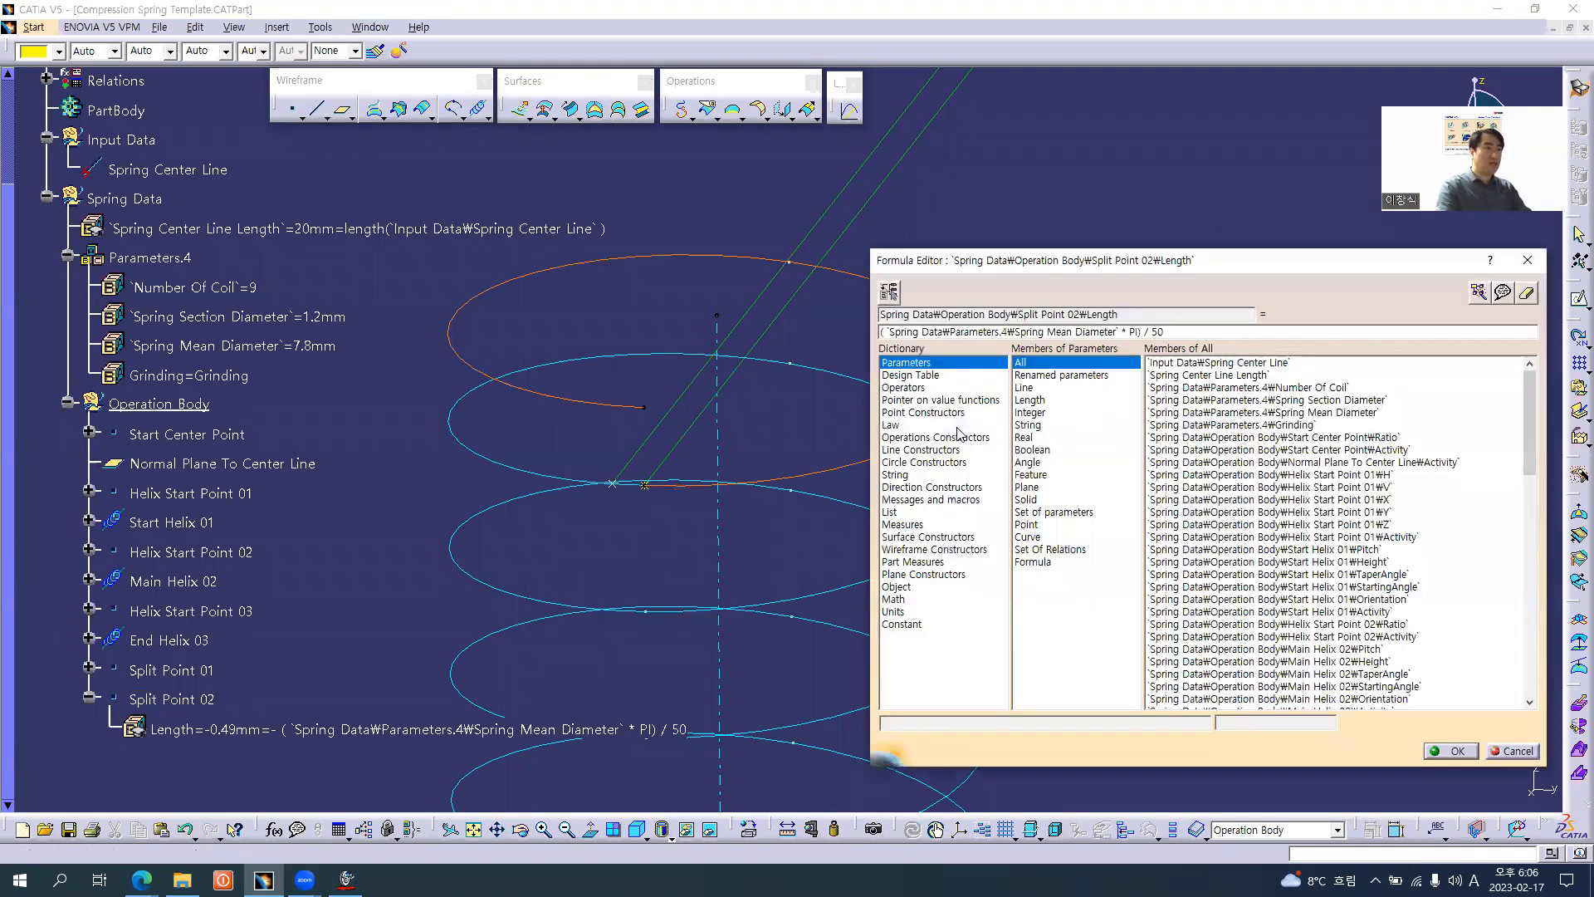
{"action": "left_click", "coordinate": [1458, 750]}
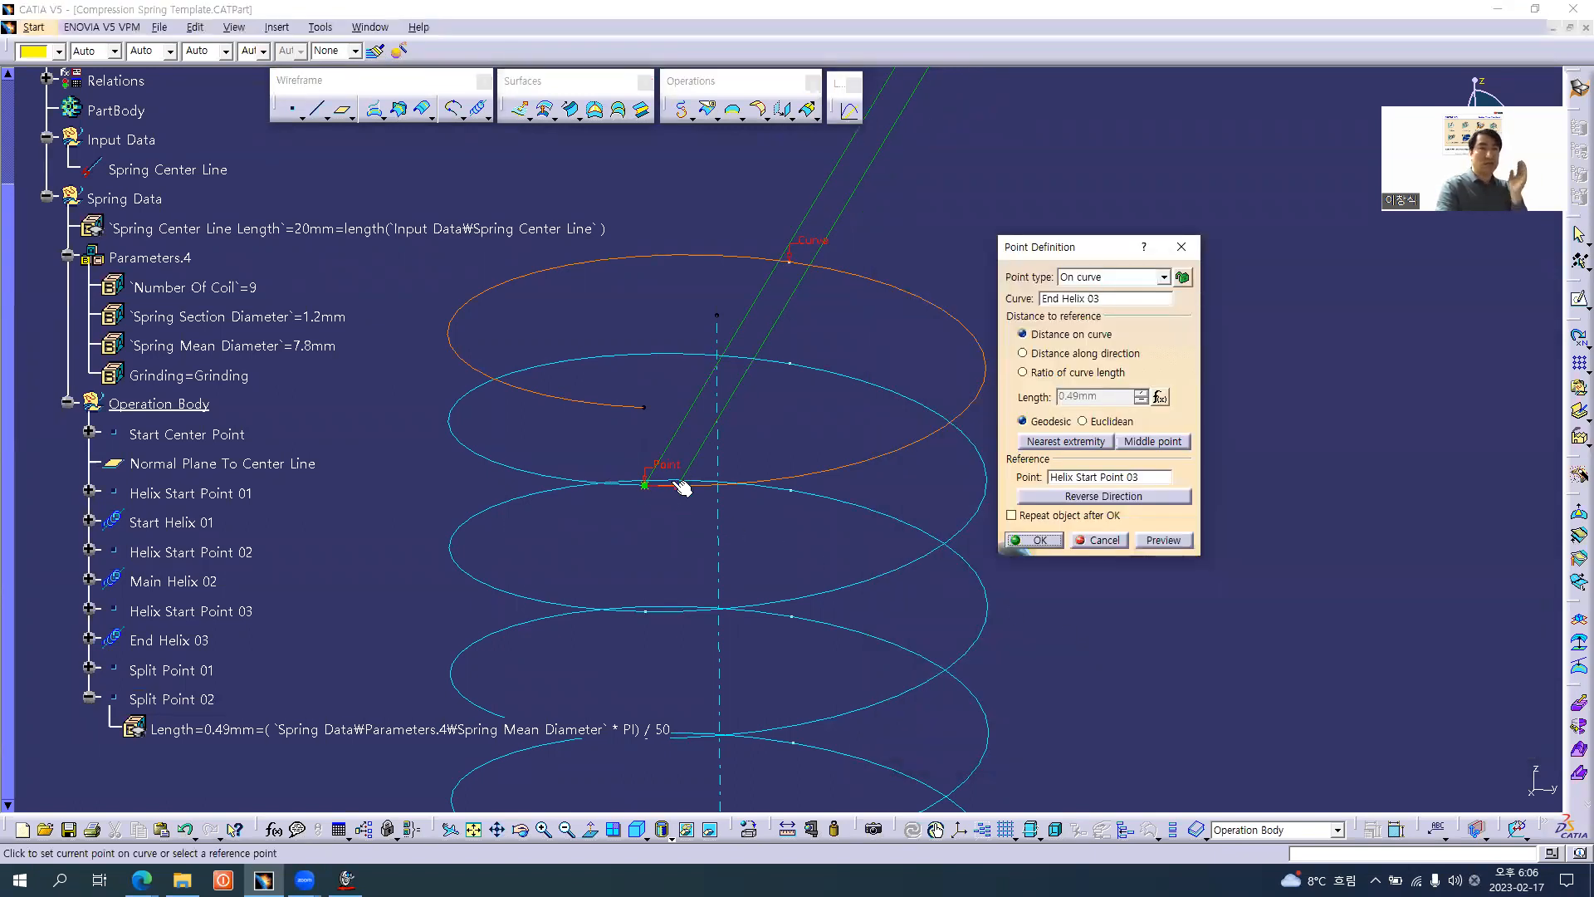
{"action": "left_click", "coordinate": [1036, 541]}
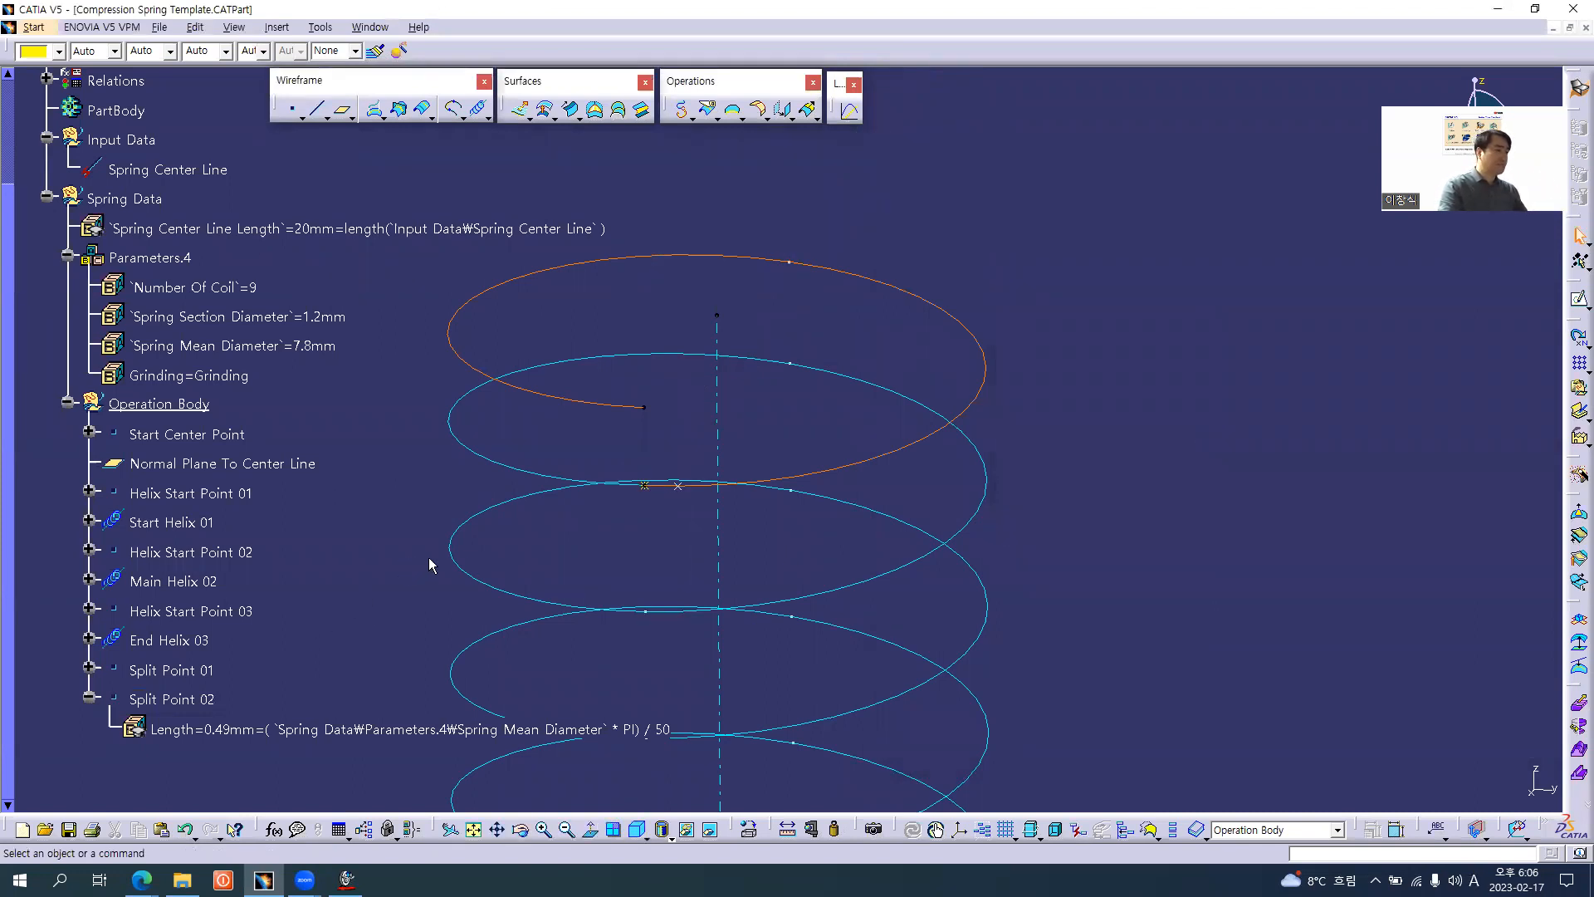
- Split Start Helix 01 with Split Point 01 as the cutting element
{"action": "middle_click_drag", "start_coordinate": [710, 668], "coordinate": [920, 374]}
{"action": "middle_click_drag", "start_coordinate": [902, 470], "coordinate": [902, 411]}
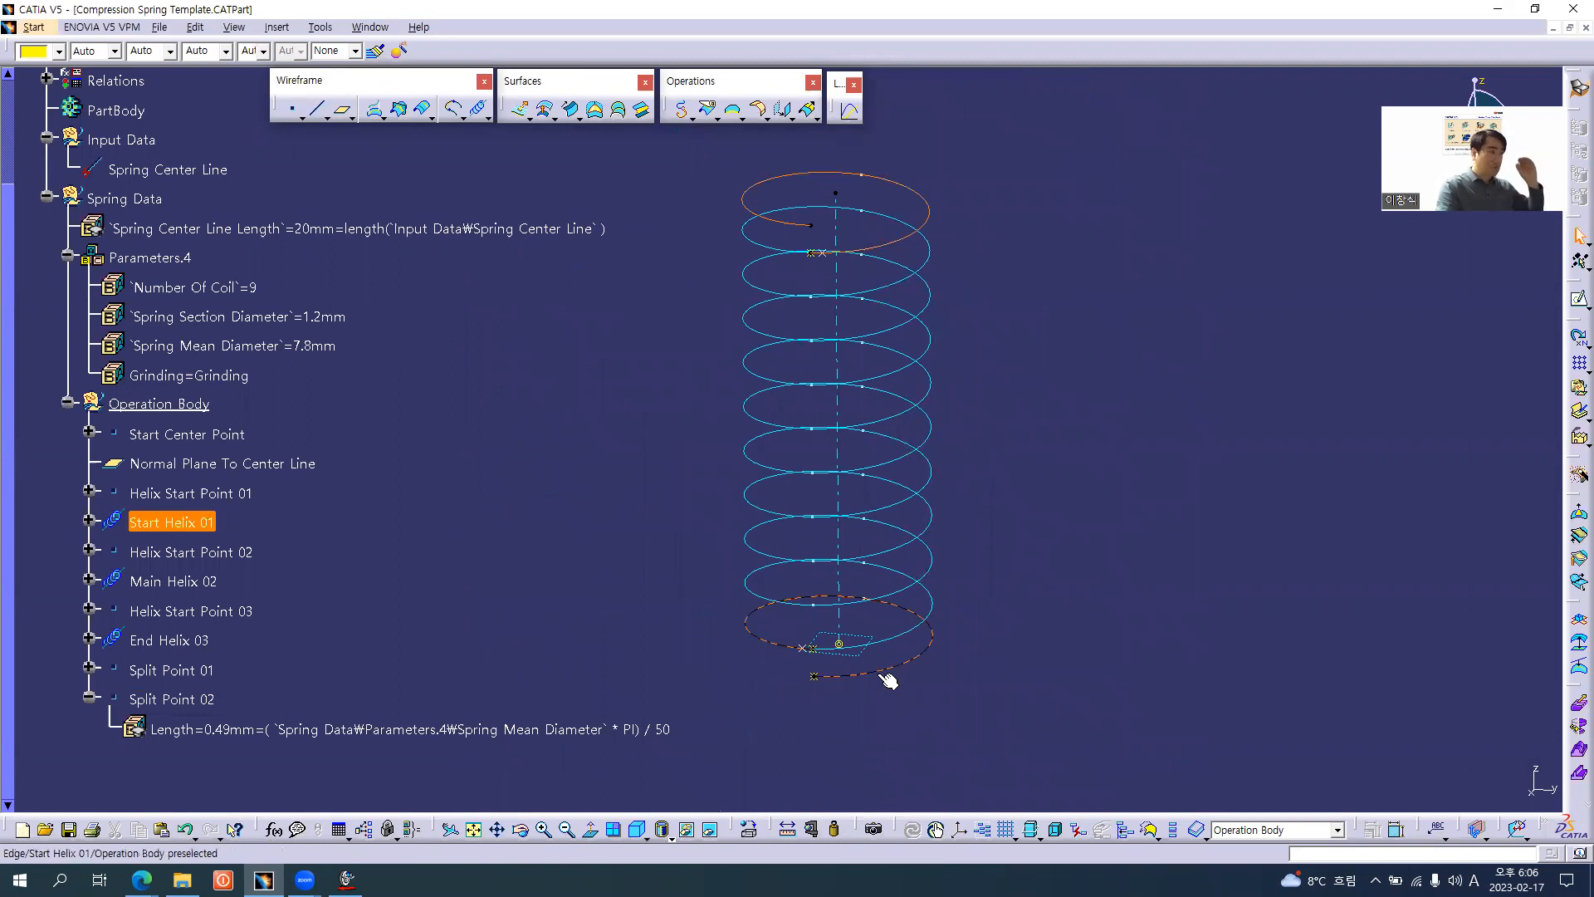
{"action": "middle_click_drag", "start_coordinate": [886, 677], "coordinate": [842, 498]}
{"action": "middle_click_drag", "start_coordinate": [796, 564], "coordinate": [707, 230]}
{"action": "middle_click_drag", "start_coordinate": [792, 473], "coordinate": [796, 250], "text": "ctrl"}
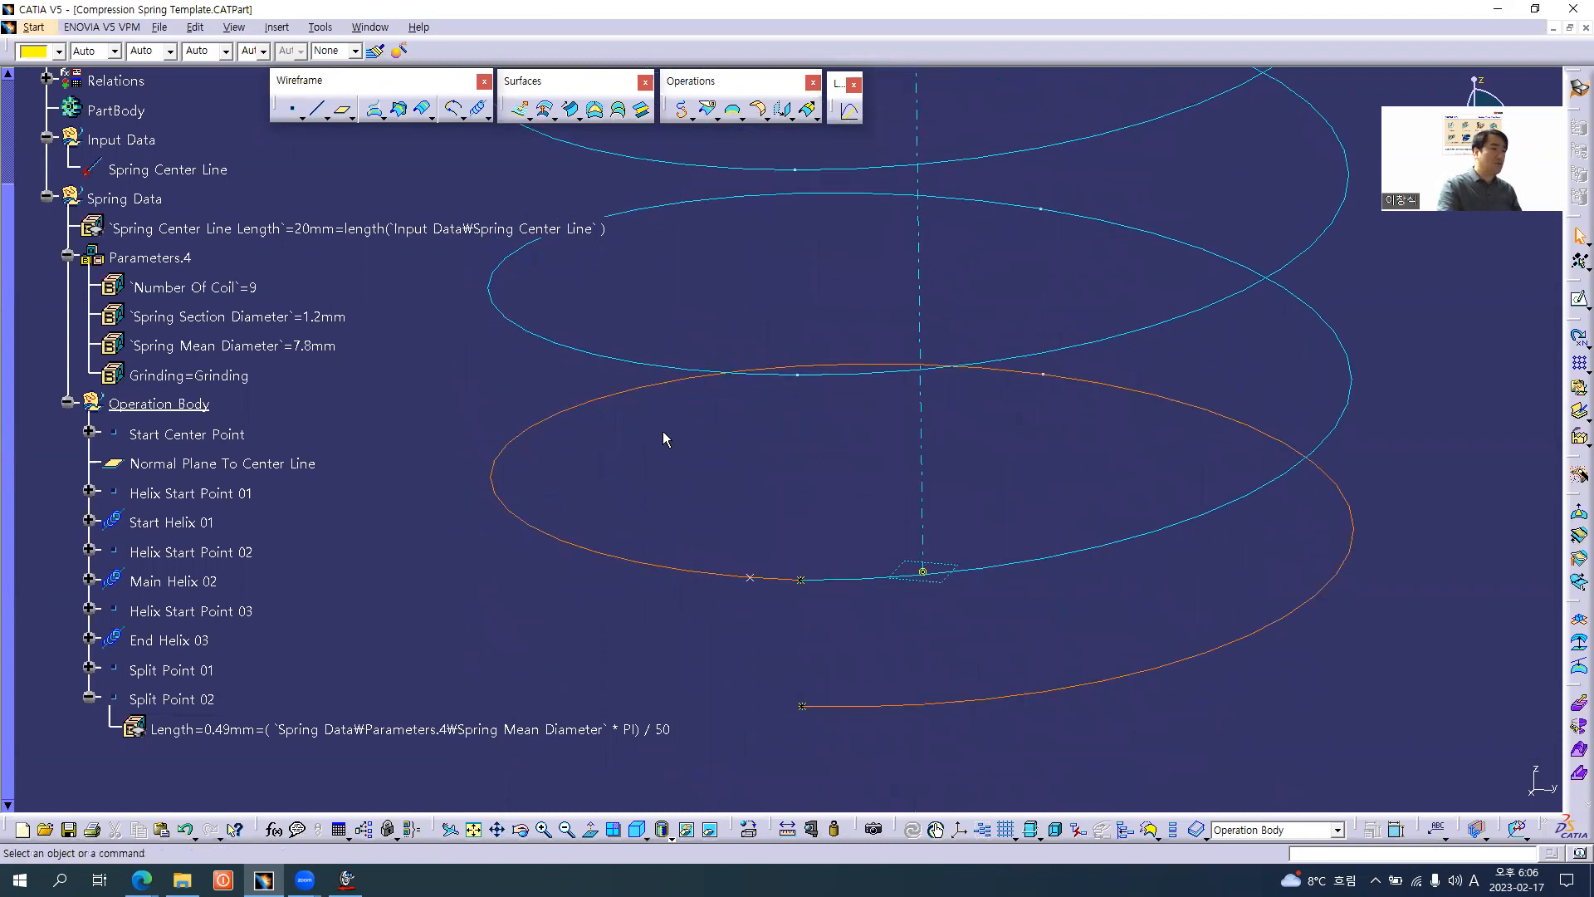
{"action": "left_click", "coordinate": [708, 111]}
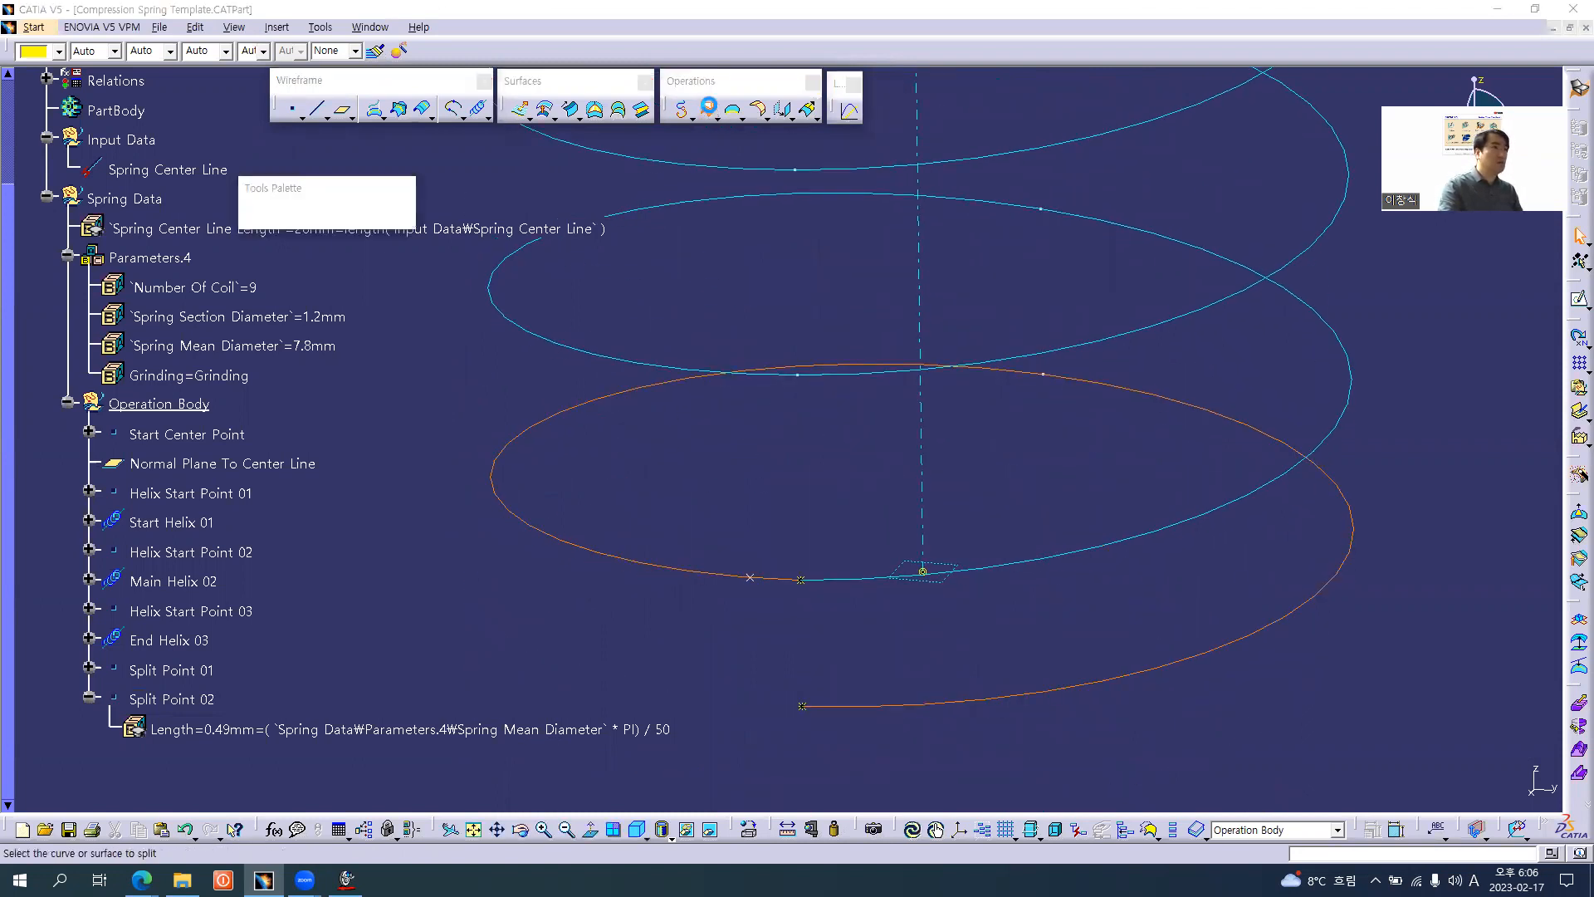
{"action": "left_click", "coordinate": [690, 573]}
{"action": "left_click", "coordinate": [761, 582]}
{"action": "left_click", "coordinate": [1264, 570]}
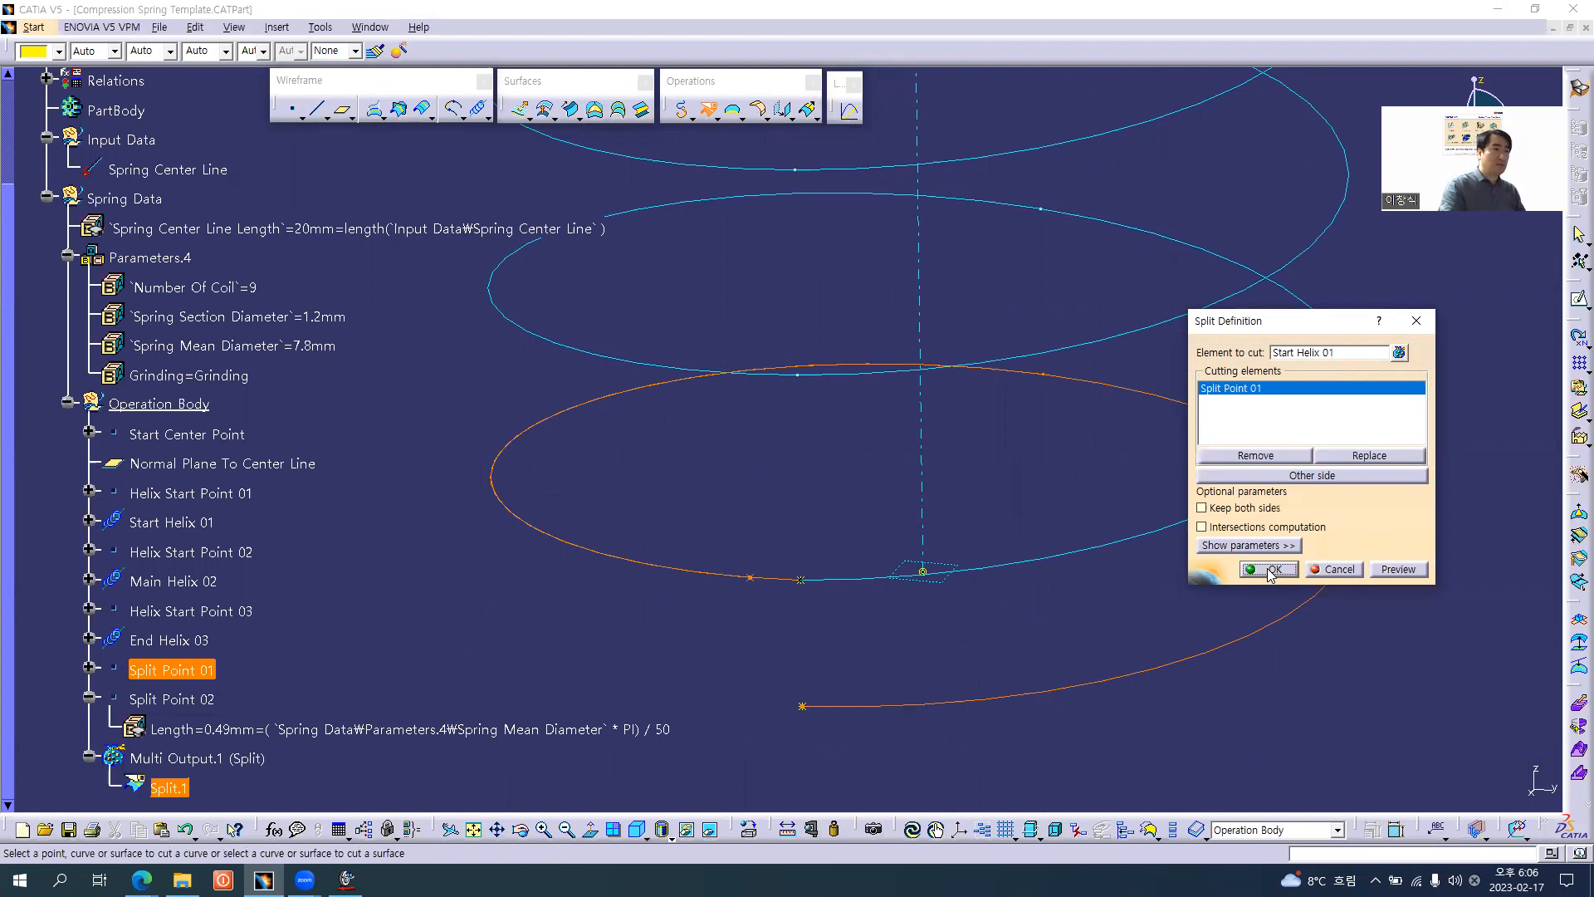
- Split End Helix 03 with Split Point 02 as the cutting element and leave the Split command
{"action": "middle_click_drag", "start_coordinate": [741, 522], "coordinate": [822, 462]}
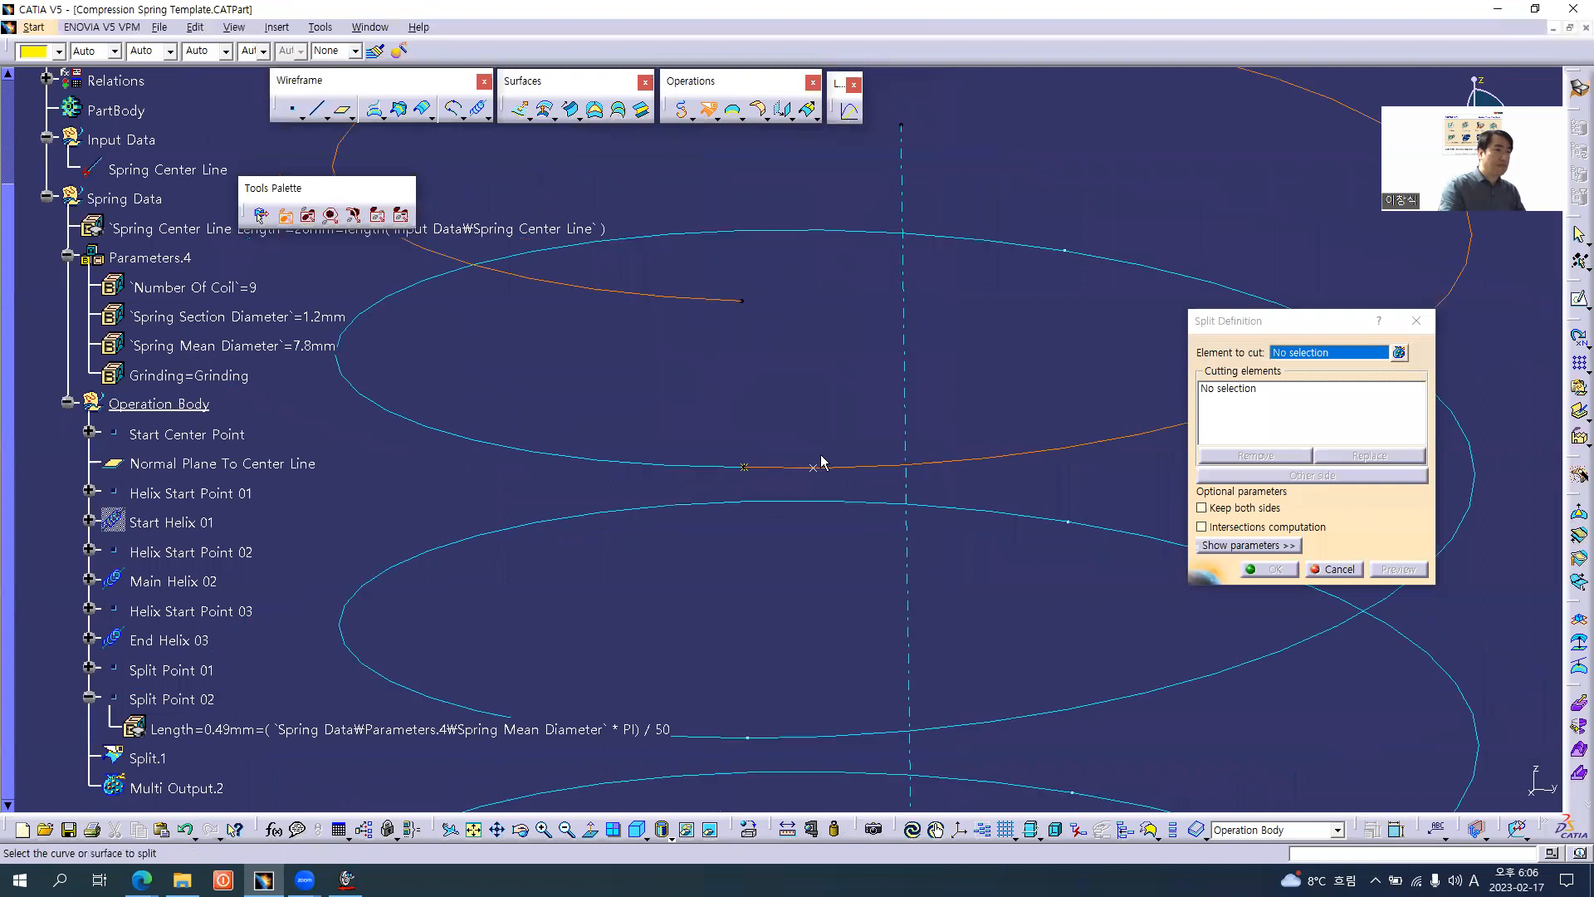
{"action": "left_click", "coordinate": [864, 468]}
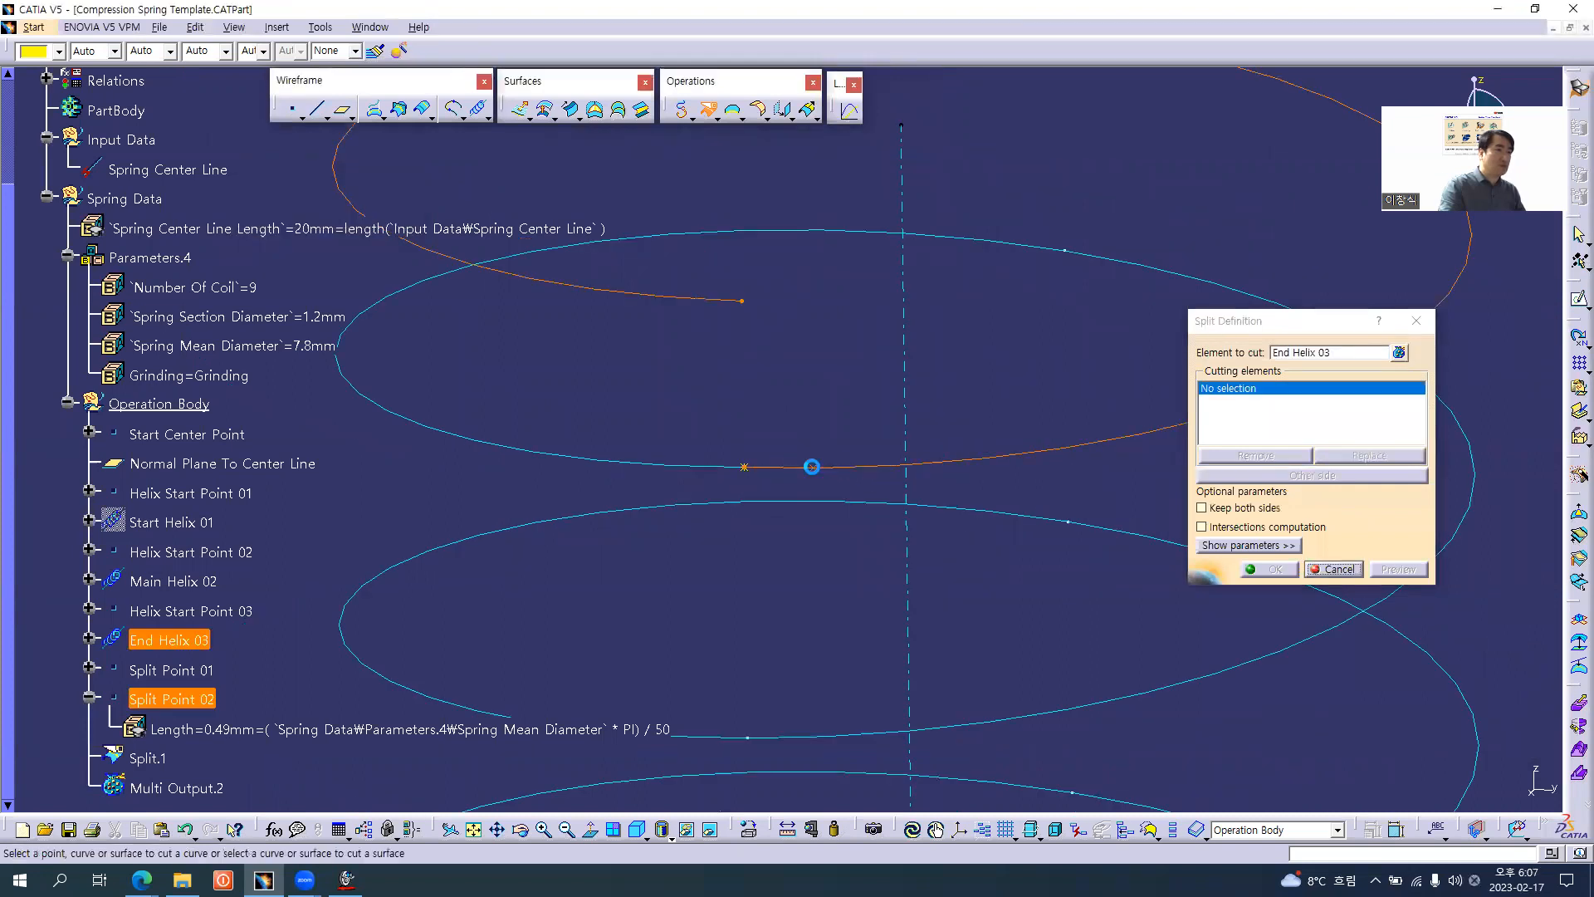
{"action": "left_click", "coordinate": [812, 467]}
{"action": "left_click", "coordinate": [1269, 569]}
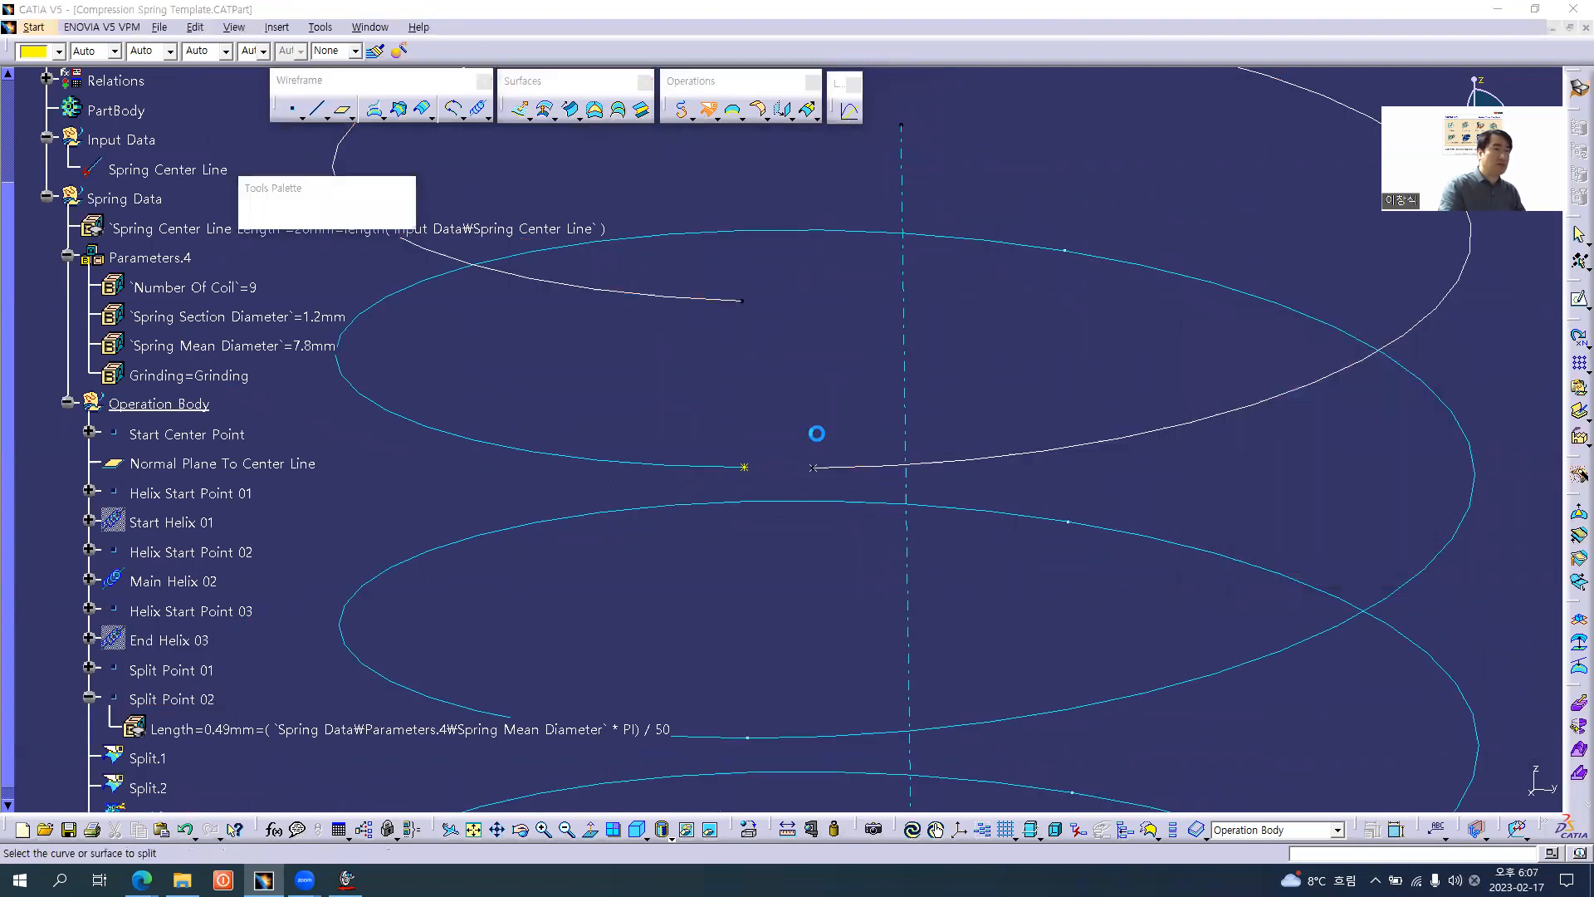
{"action": "middle_click_drag", "start_coordinate": [815, 457], "coordinate": [870, 422]}
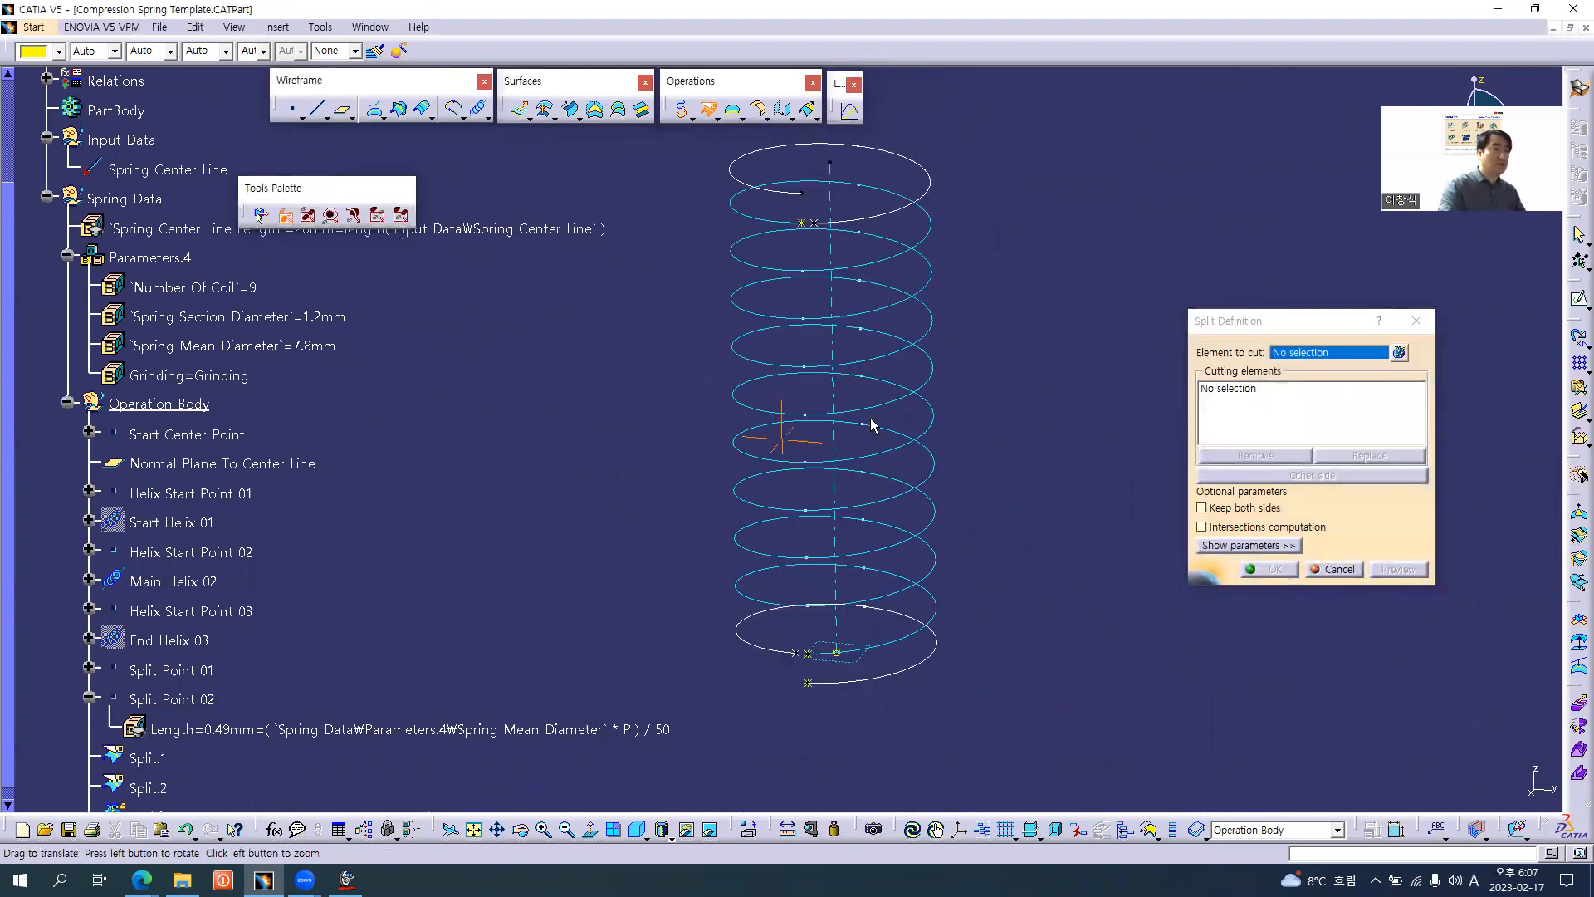
{"action": "left_click", "coordinate": [1334, 569]}
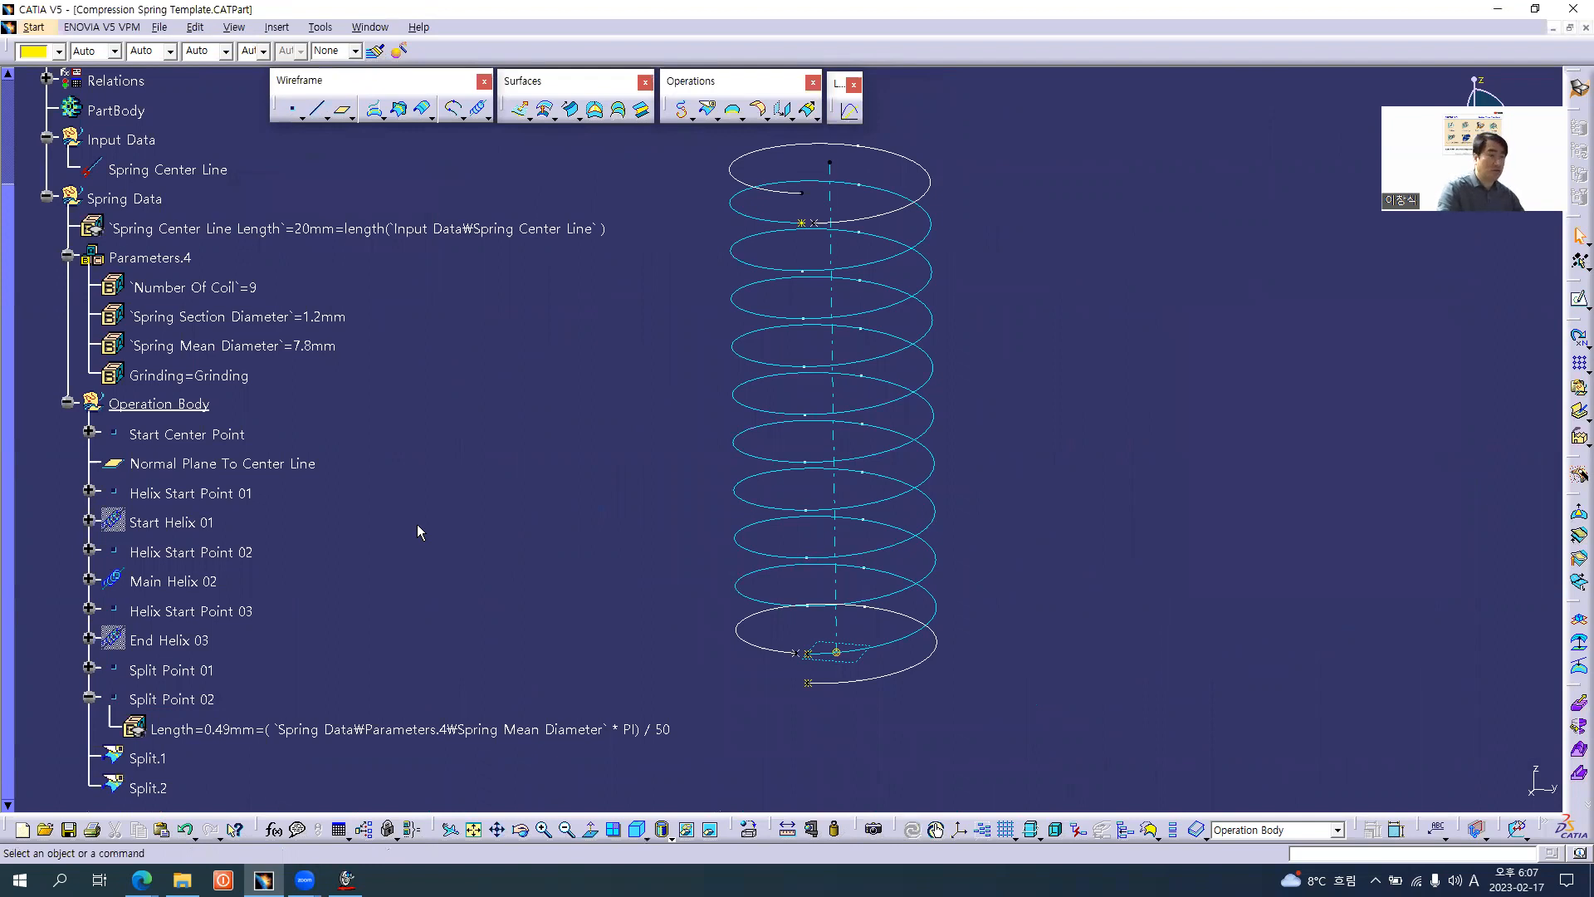
- Switch to the browser and advance the tutorial slides to the one on connecting Split.1 with Main Helix 02
{"action": "key", "text": "alt+Tab"}
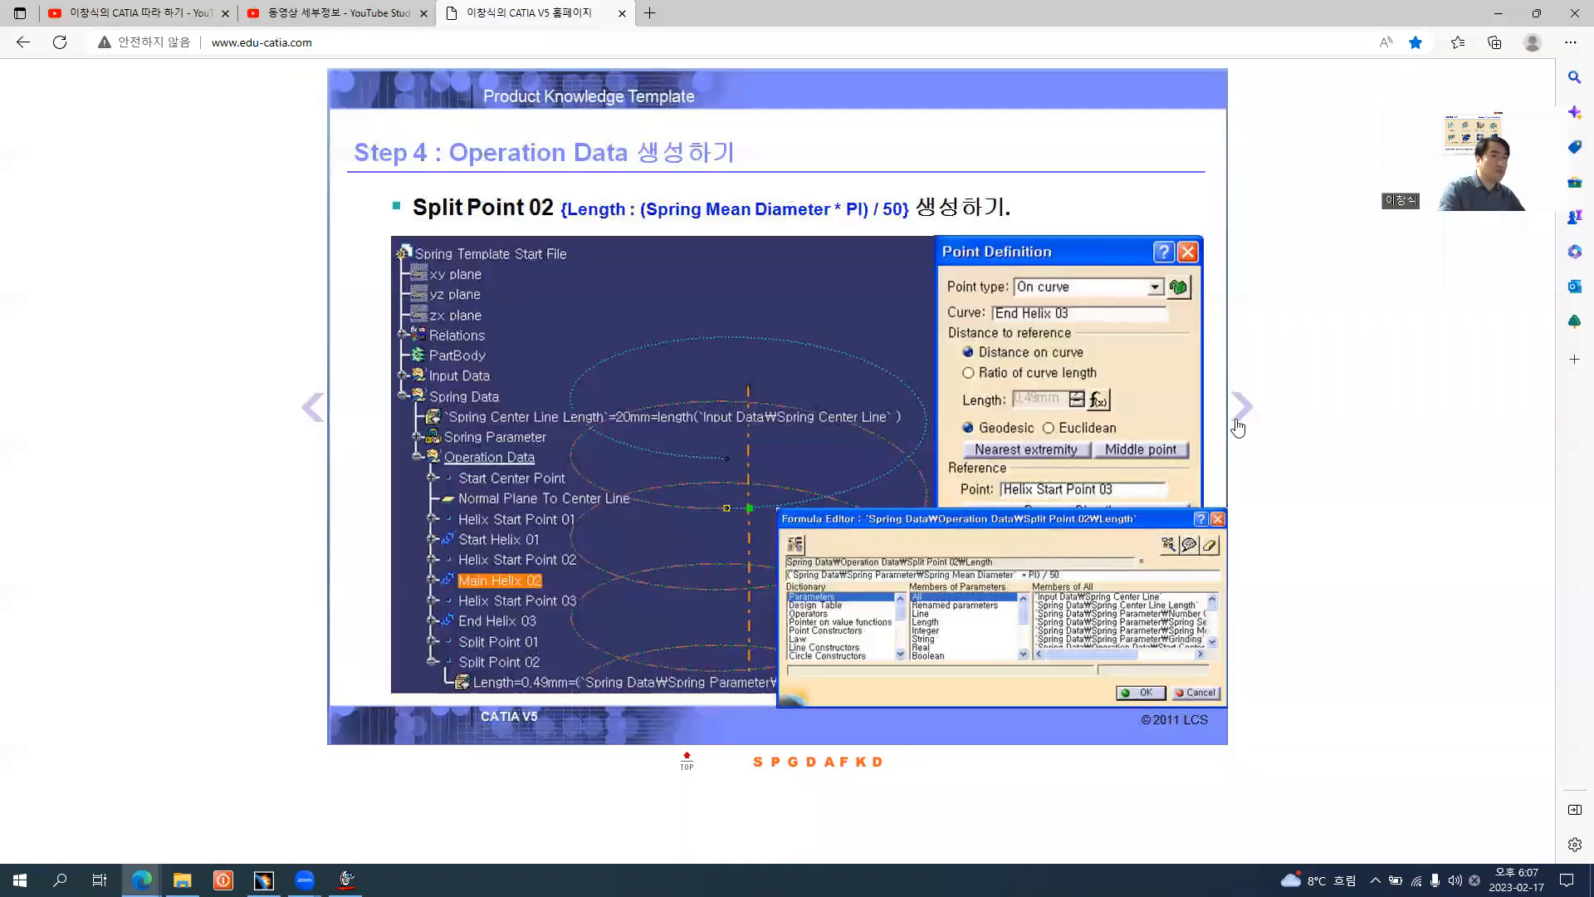
{"action": "left_click", "coordinate": [1240, 422]}
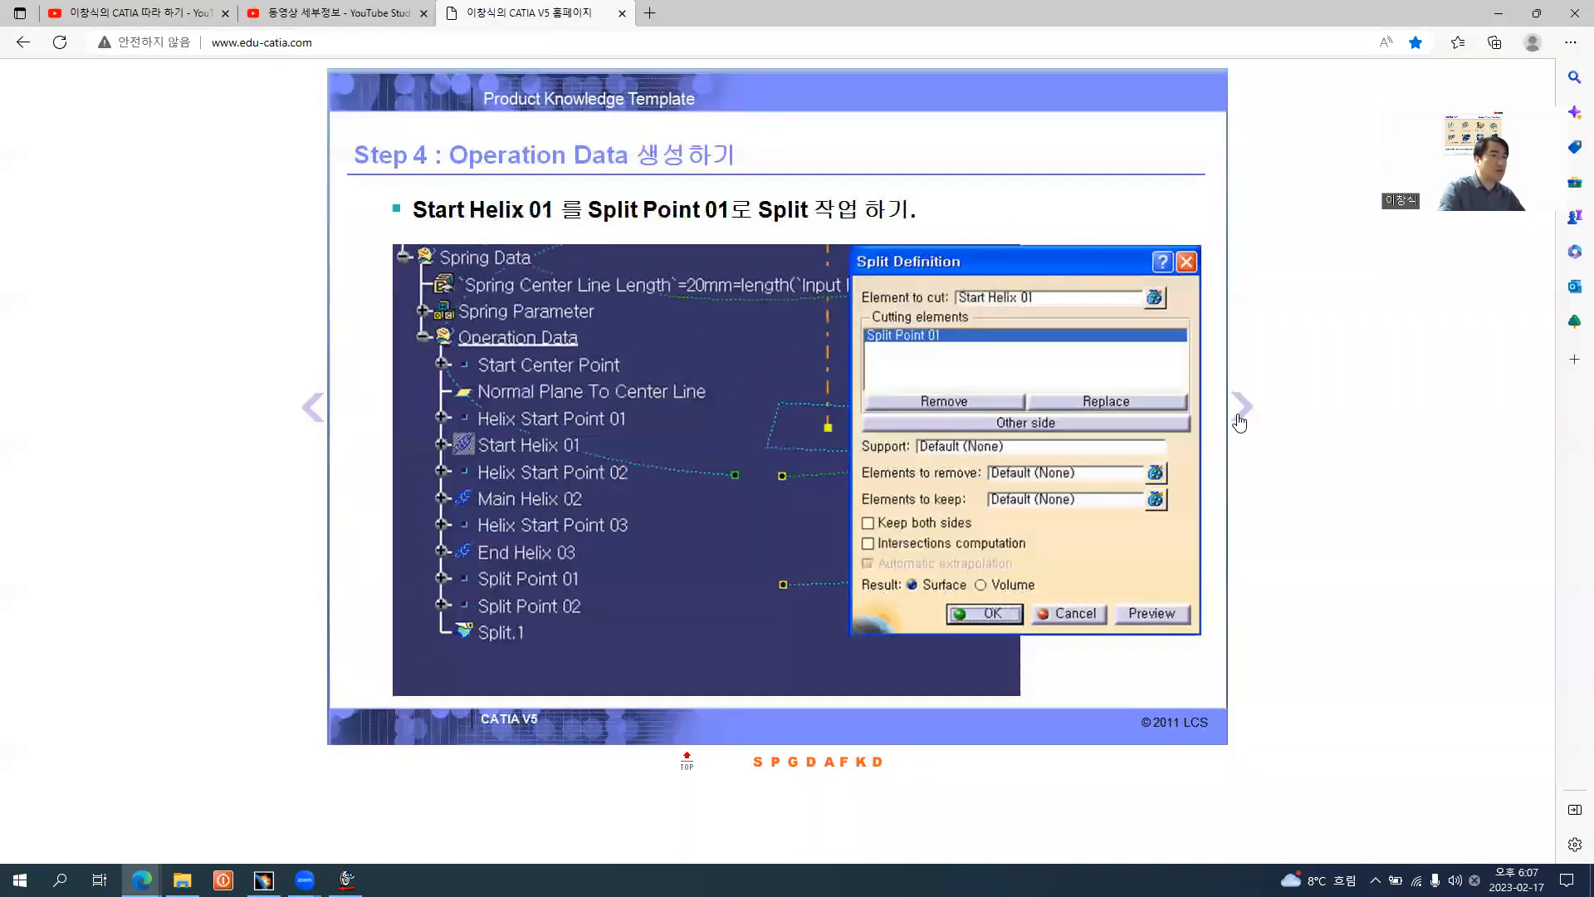
{"action": "left_click", "coordinate": [1239, 423]}
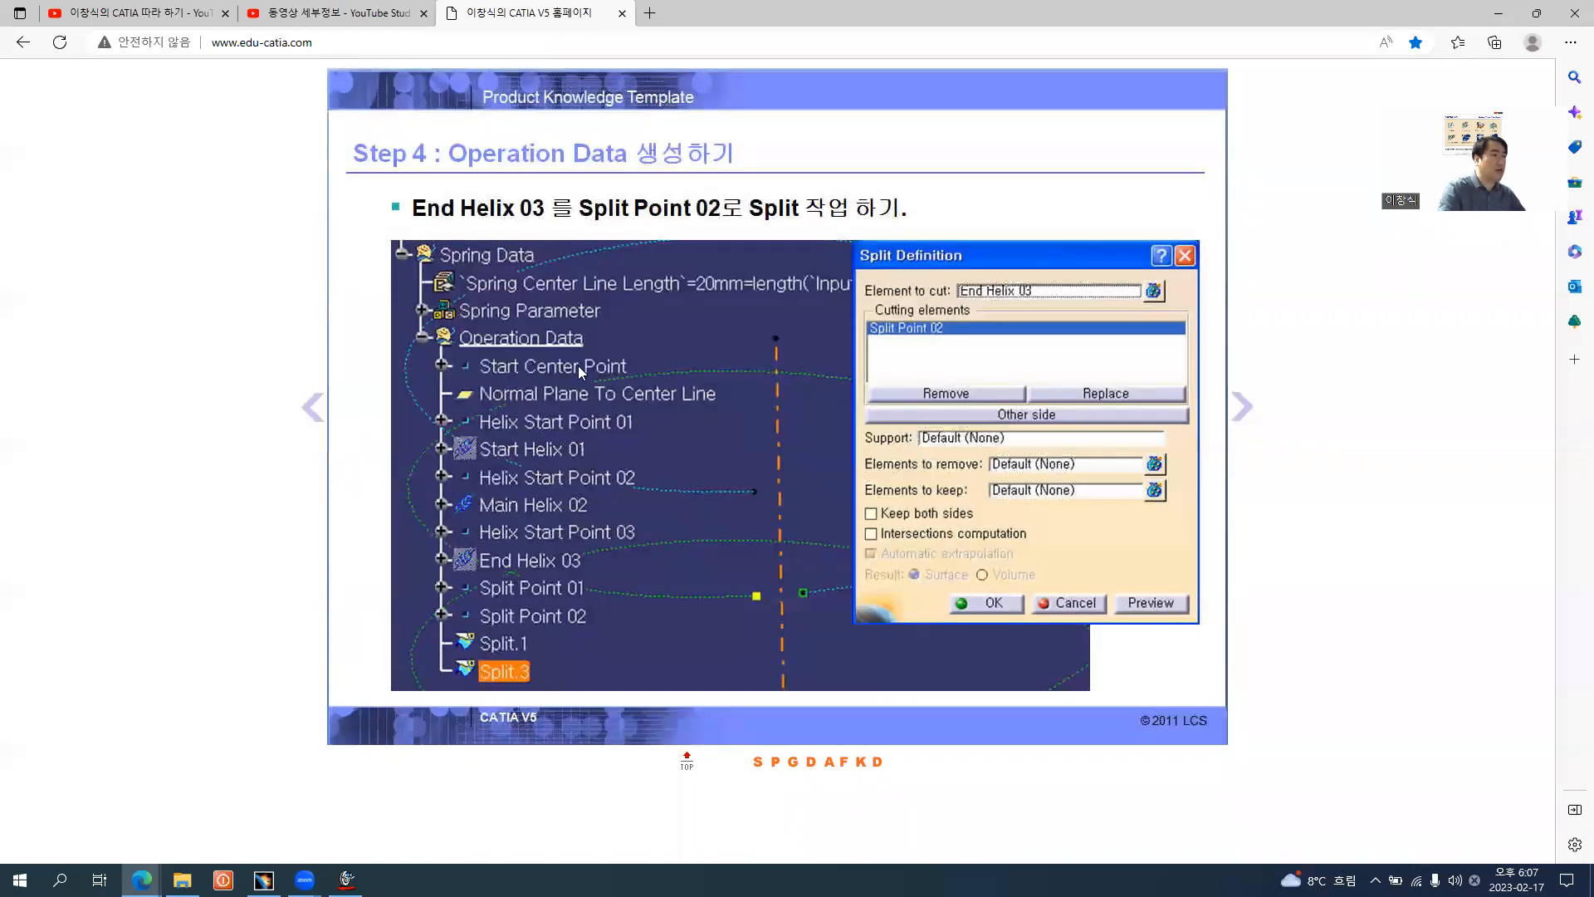
{"action": "left_click", "coordinate": [1242, 411]}
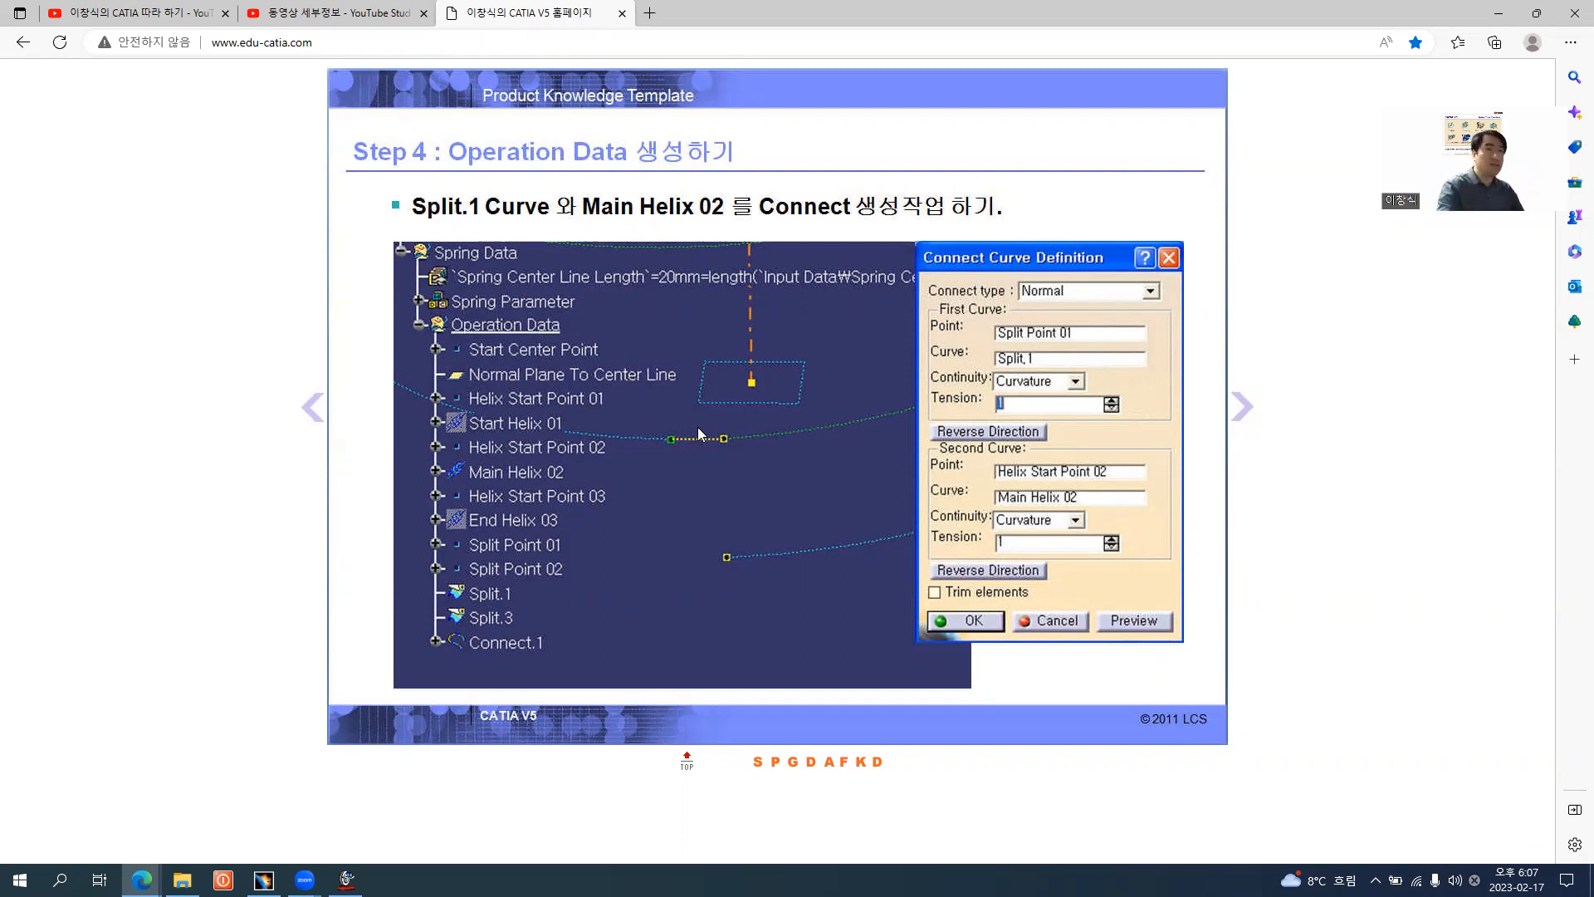
- In CATIA, start a connect curve with Split Point 01 on Split.1 as the first curve, using Curvature continuity
{"action": "key", "text": "alt+Tab"}
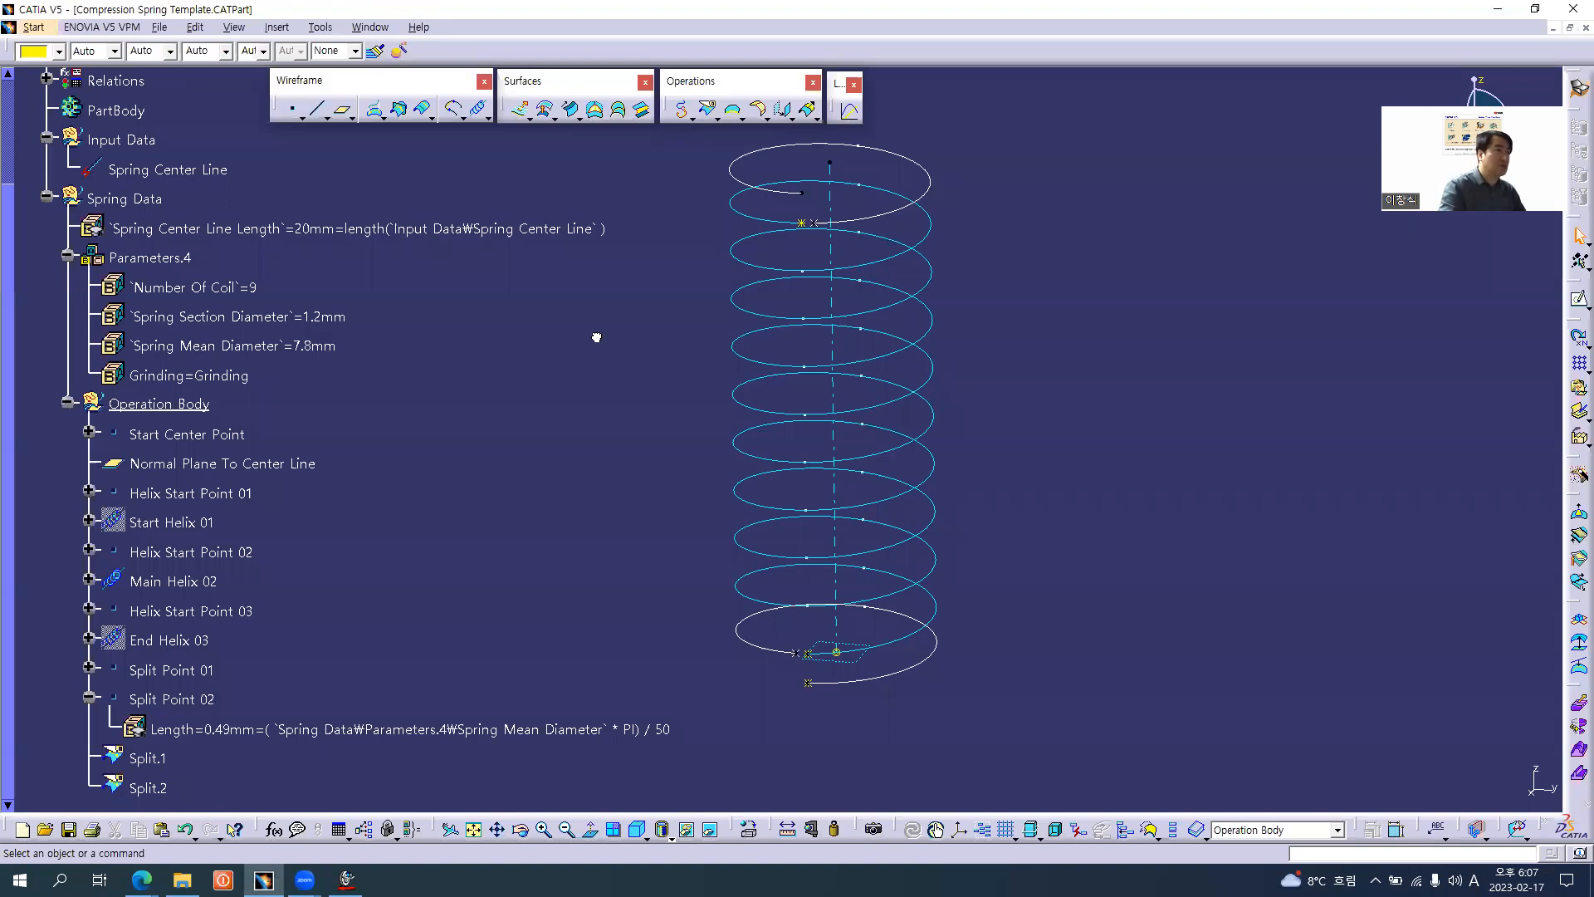
{"action": "left_click", "coordinate": [457, 110]}
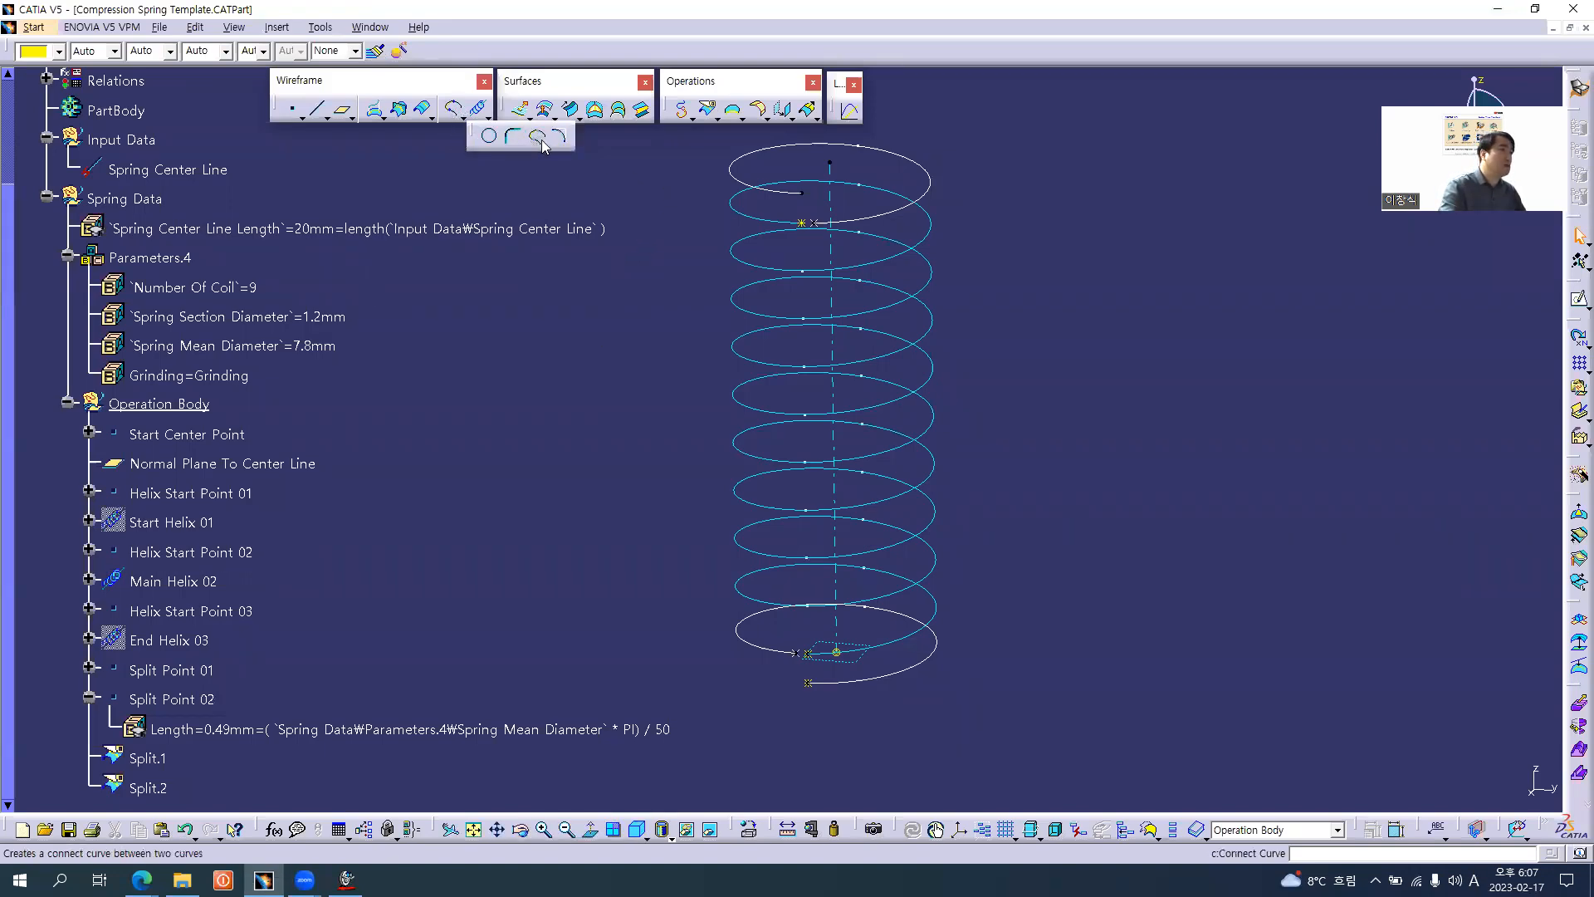
{"action": "middle_click", "coordinate": [809, 655]}
{"action": "middle_click_drag", "start_coordinate": [809, 655], "coordinate": [797, 332]}
{"action": "middle_click_drag", "start_coordinate": [654, 516], "coordinate": [951, 444]}
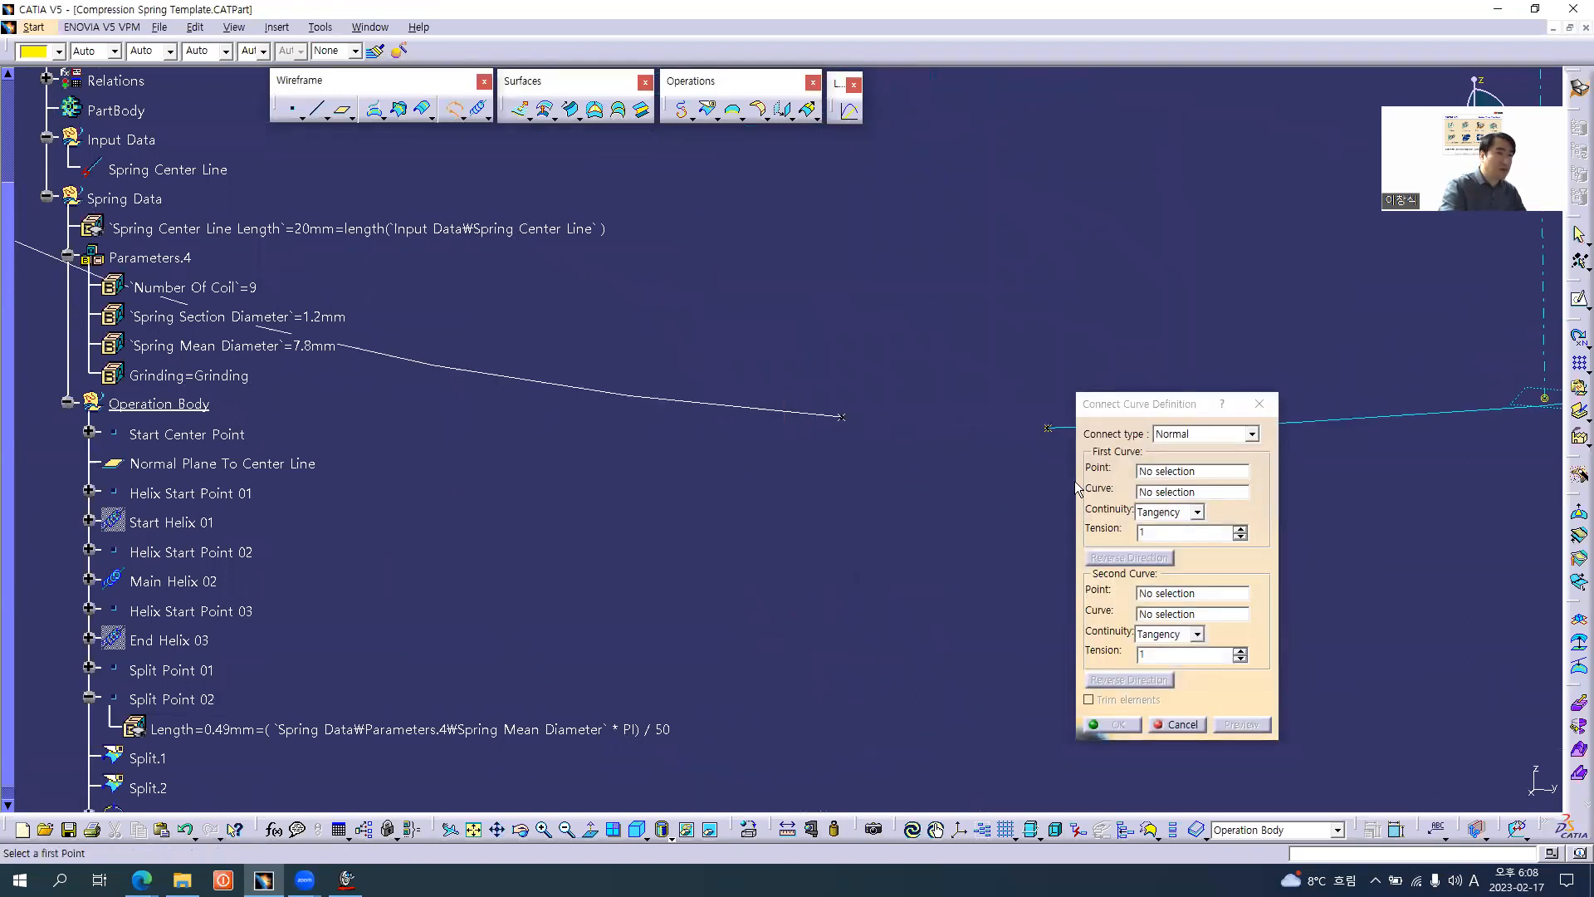
{"action": "left_click", "coordinate": [1160, 473]}
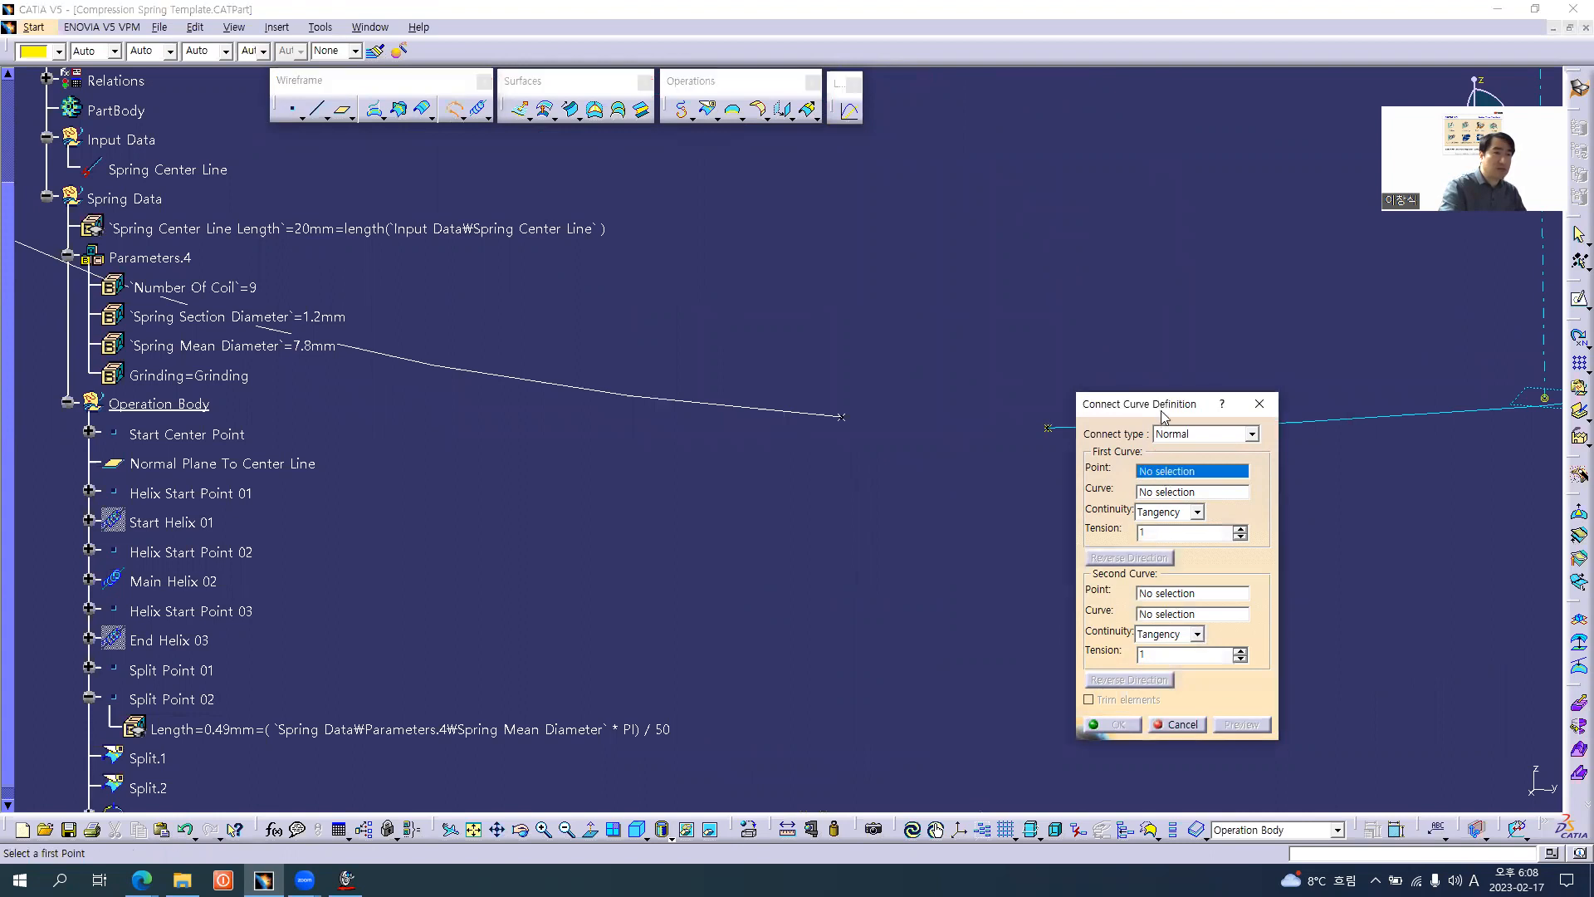
{"action": "left_click_drag", "start_coordinate": [1166, 400], "coordinate": [1243, 336]}
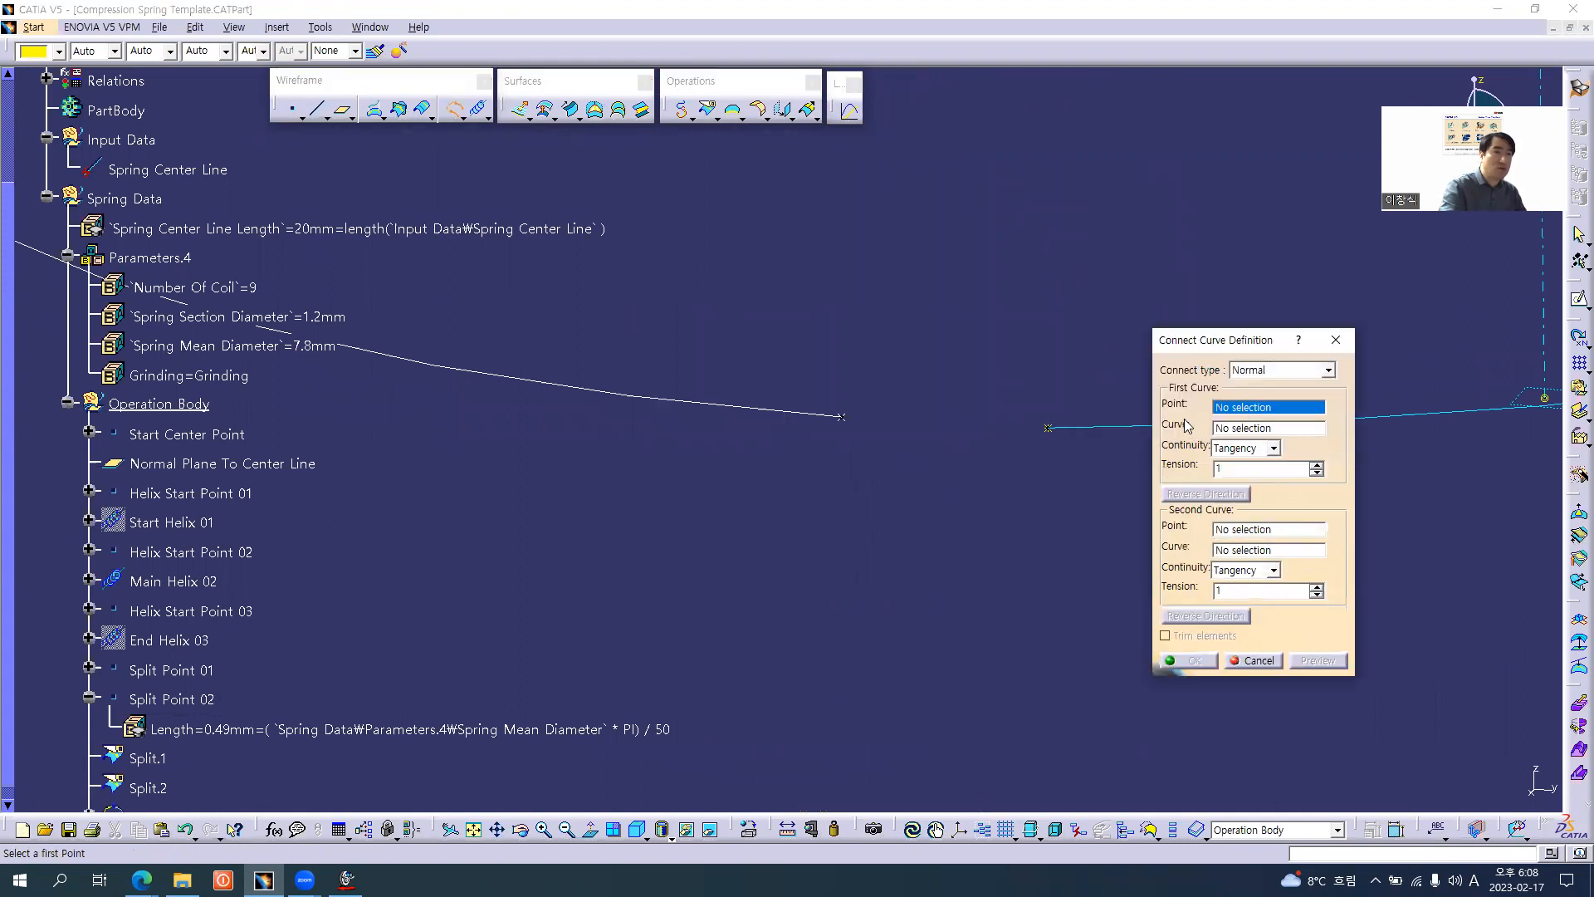
{"action": "left_click", "coordinate": [843, 420]}
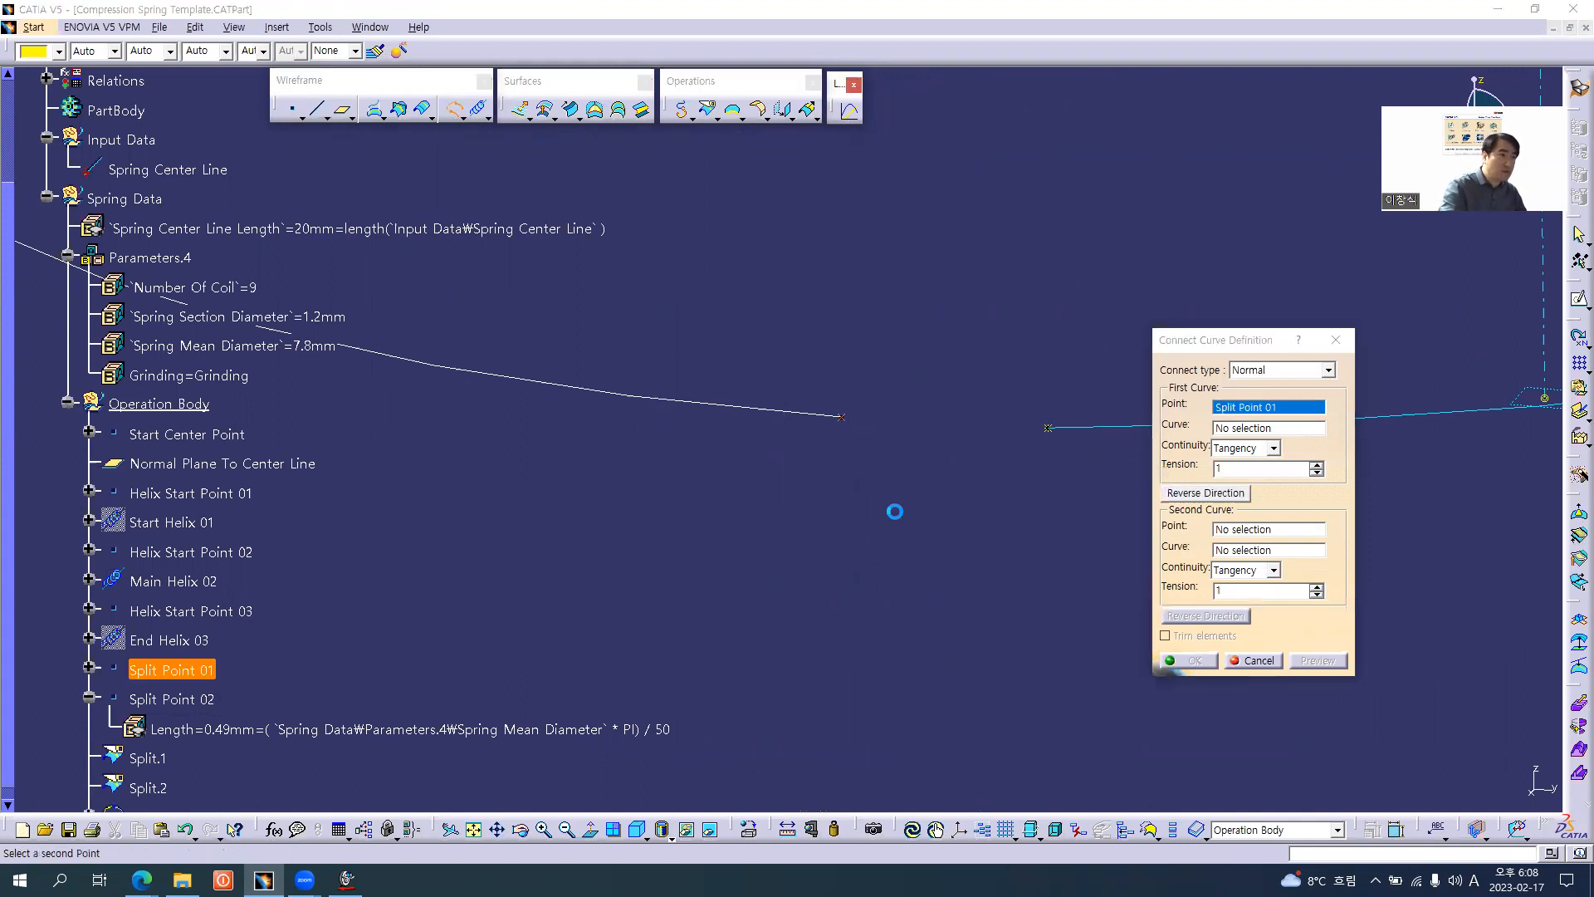
{"action": "left_click", "coordinate": [1269, 429]}
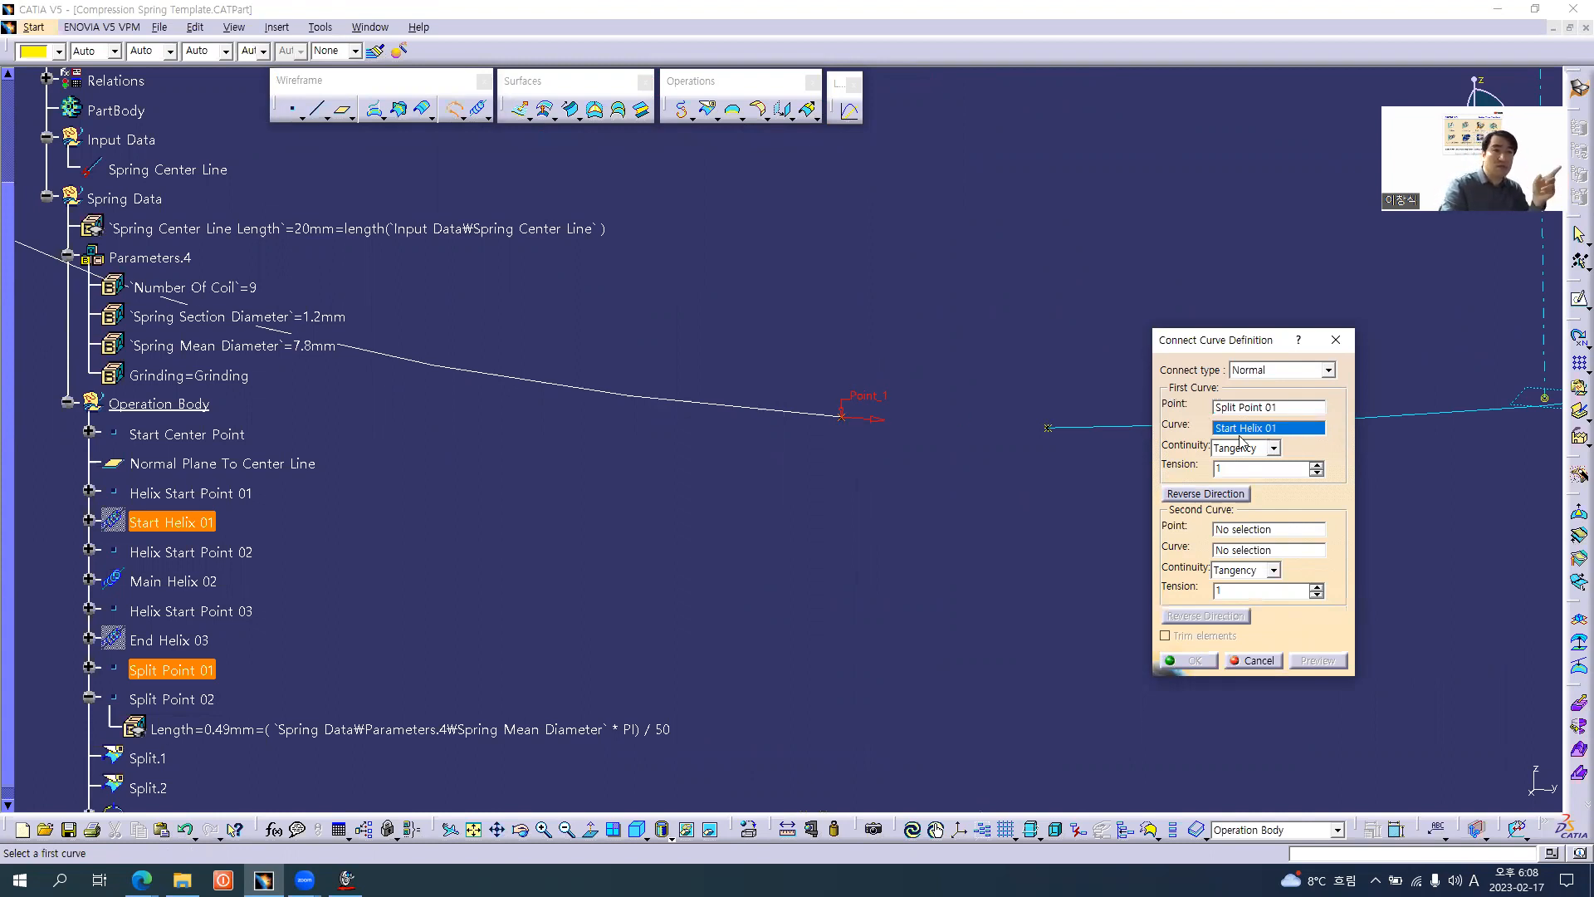
{"action": "left_click", "coordinate": [757, 413]}
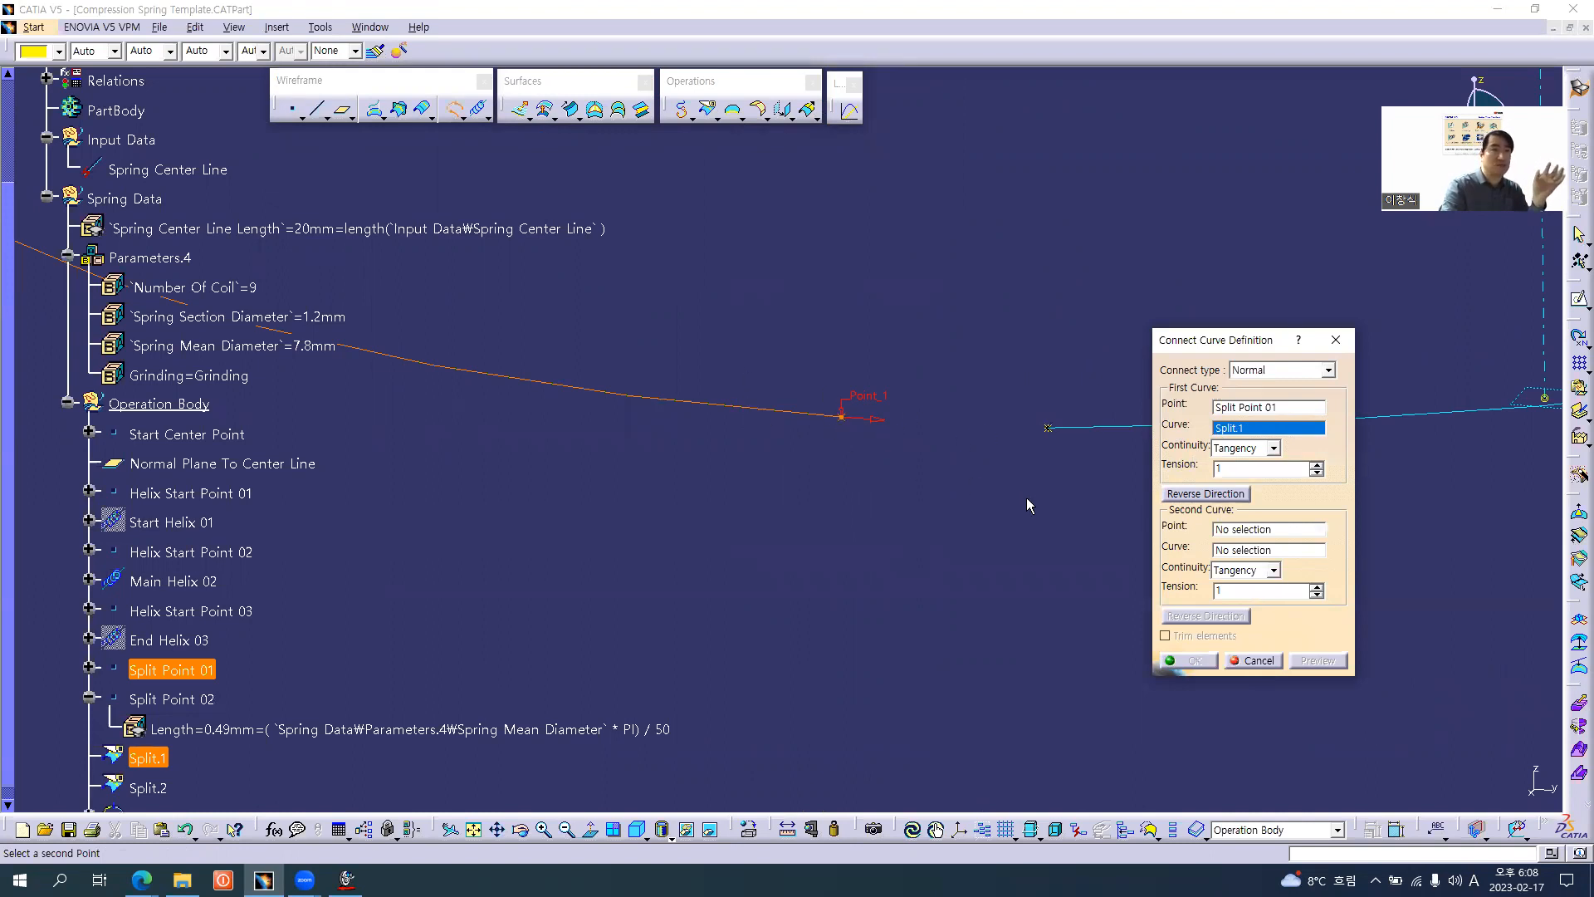
{"action": "left_click", "coordinate": [1245, 448]}
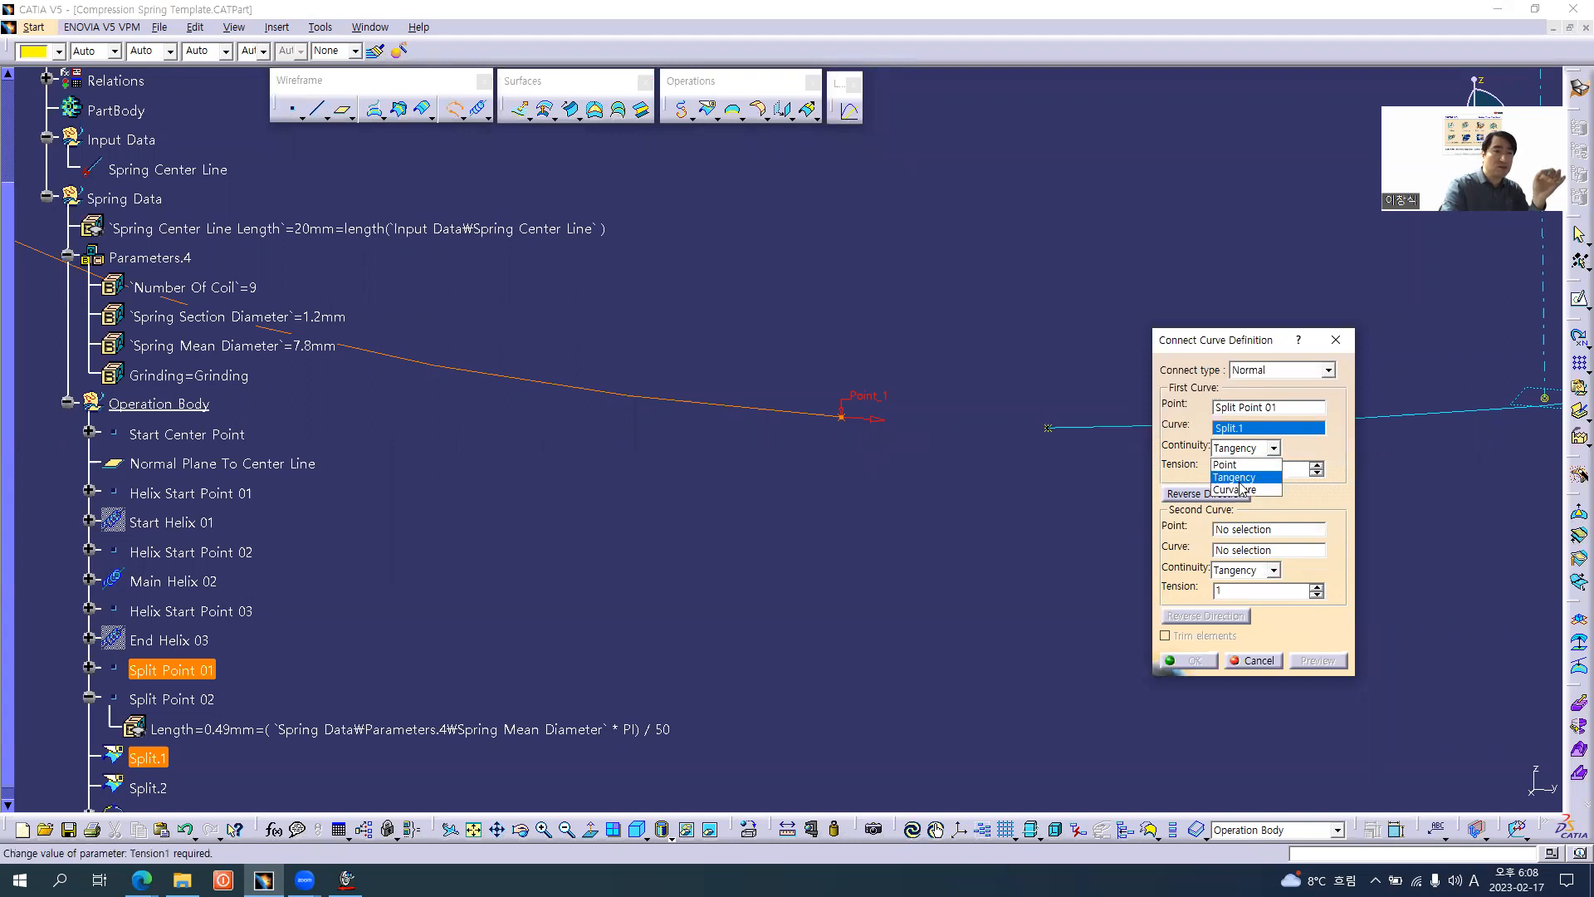
{"action": "left_click", "coordinate": [1243, 492]}
- Set the connect curve's second end to Helix Start Point 02 on Main Helix 02 with Curvature continuity, and create it
{"action": "left_click", "coordinate": [1245, 528]}
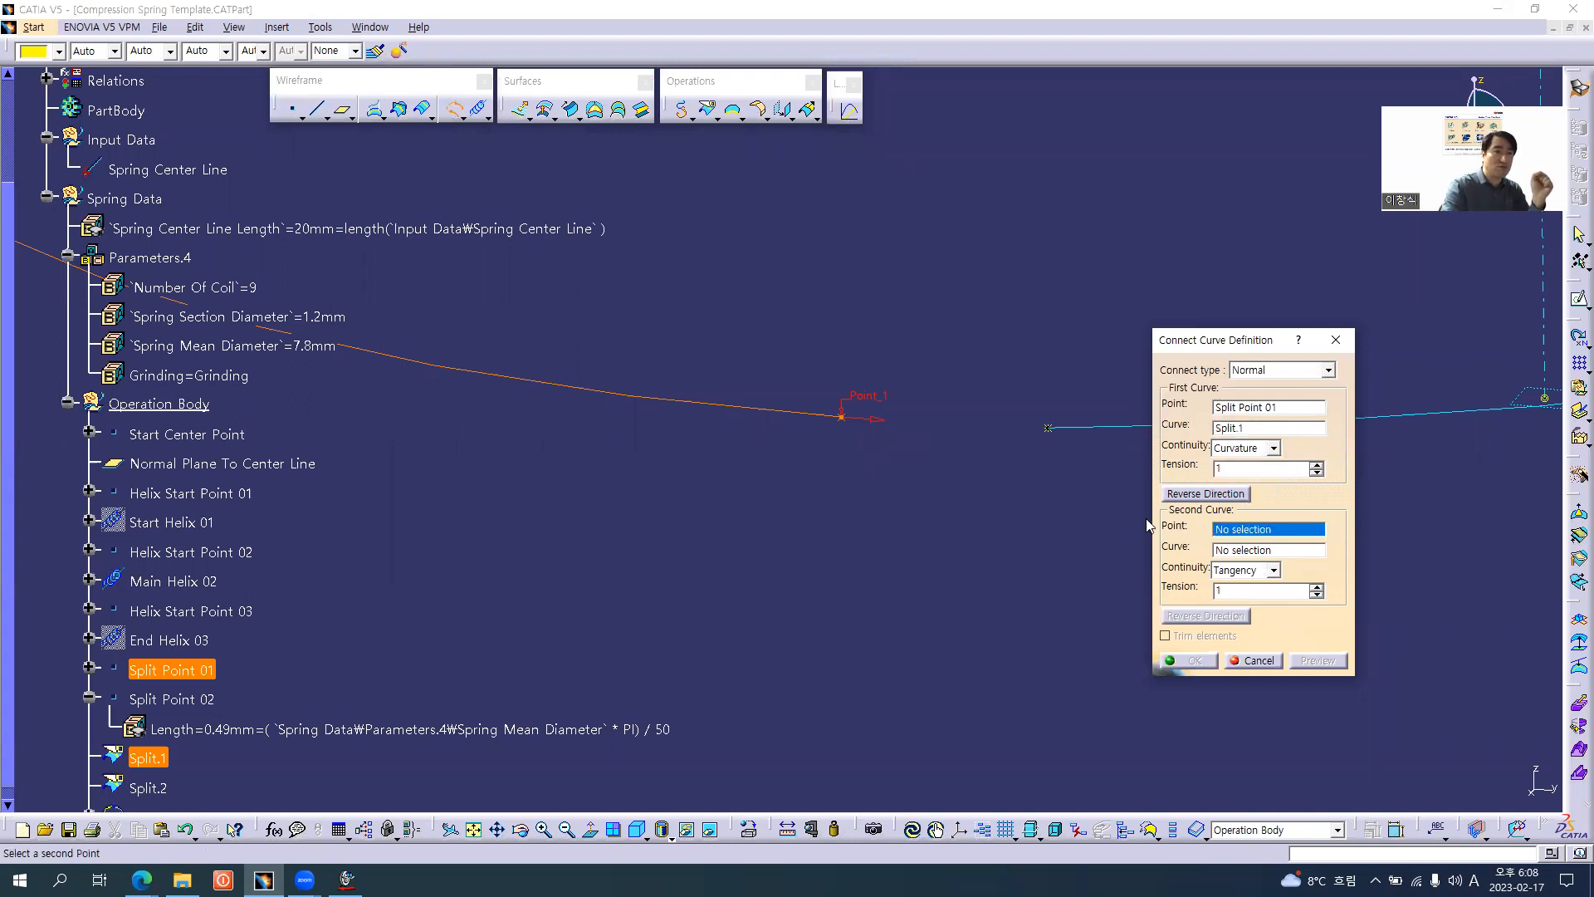
{"action": "left_click", "coordinate": [1049, 430]}
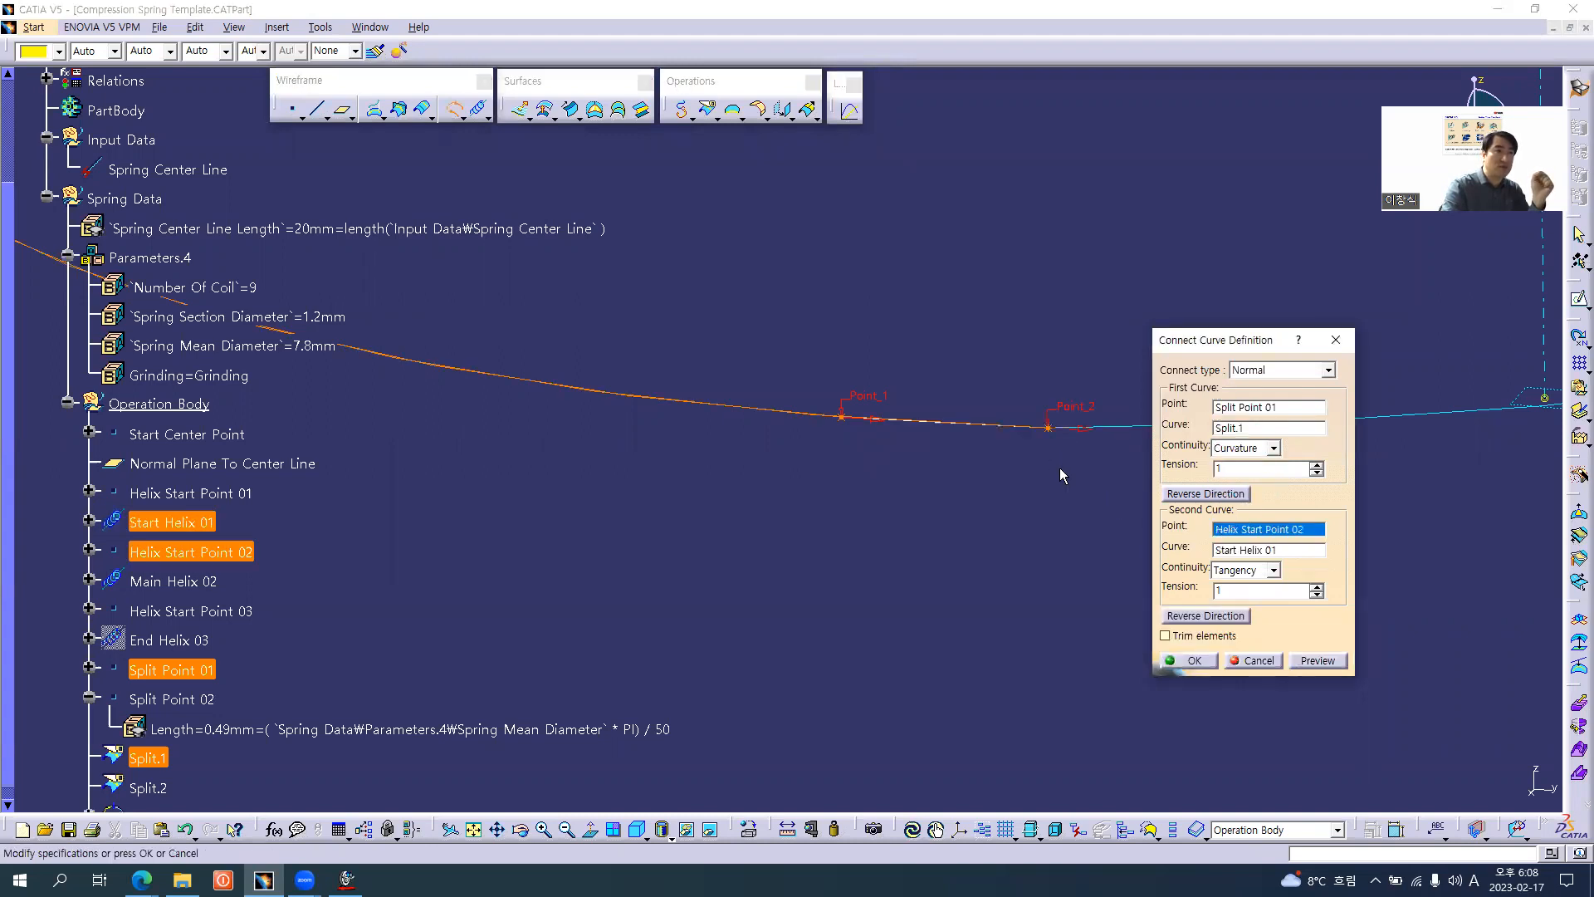
{"action": "middle_click_drag", "start_coordinate": [1089, 495], "coordinate": [858, 484]}
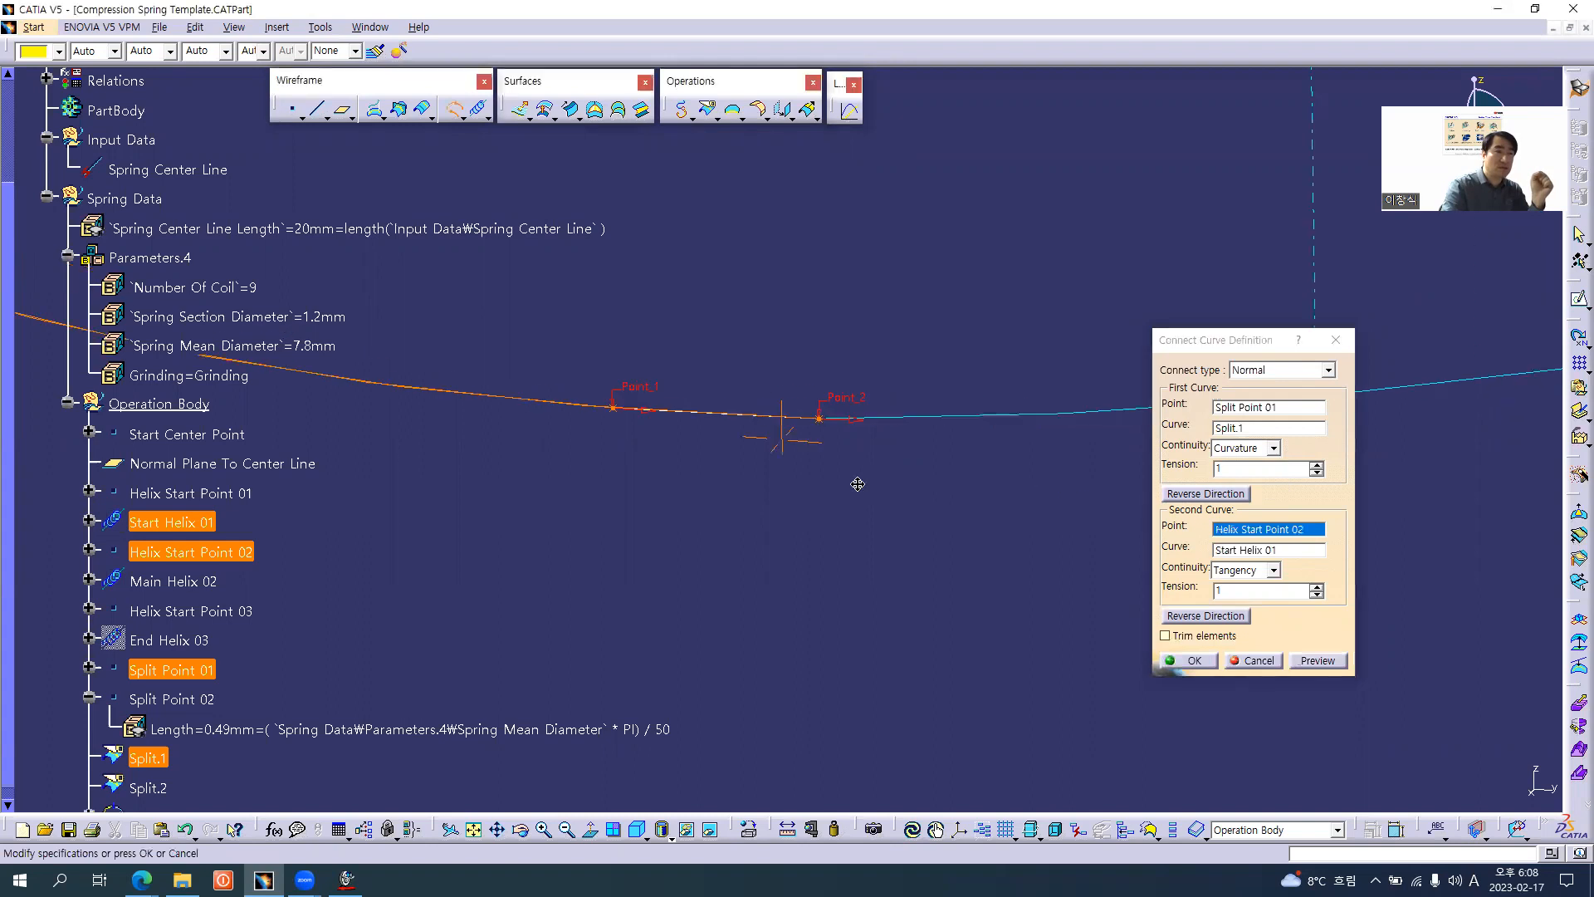
{"action": "left_click", "coordinate": [1232, 554]}
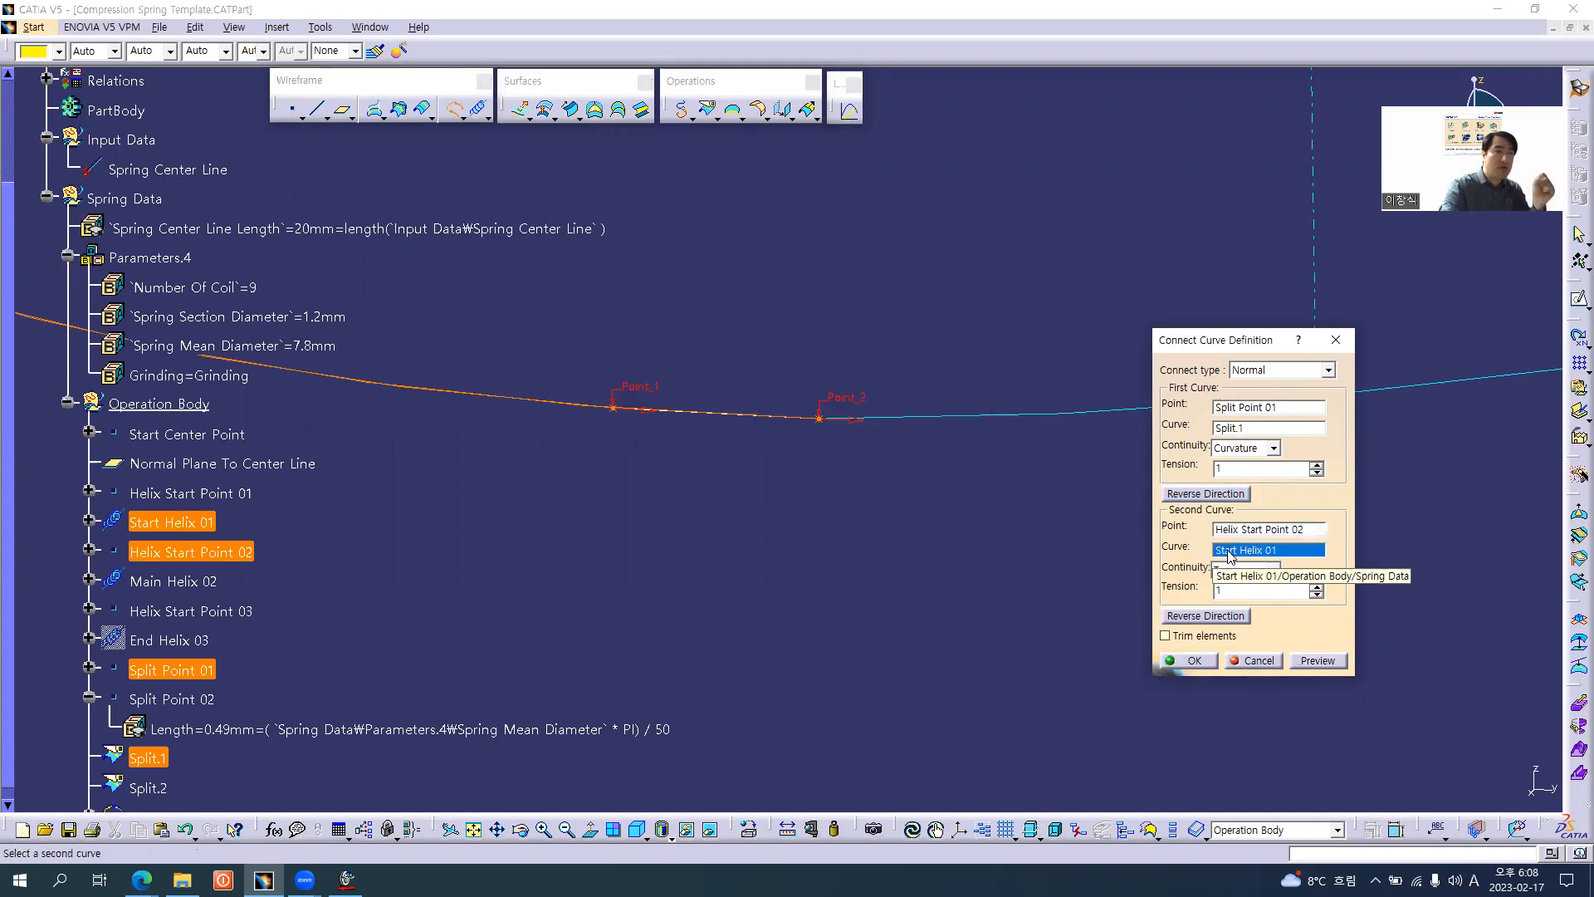
{"action": "left_click", "coordinate": [1009, 415]}
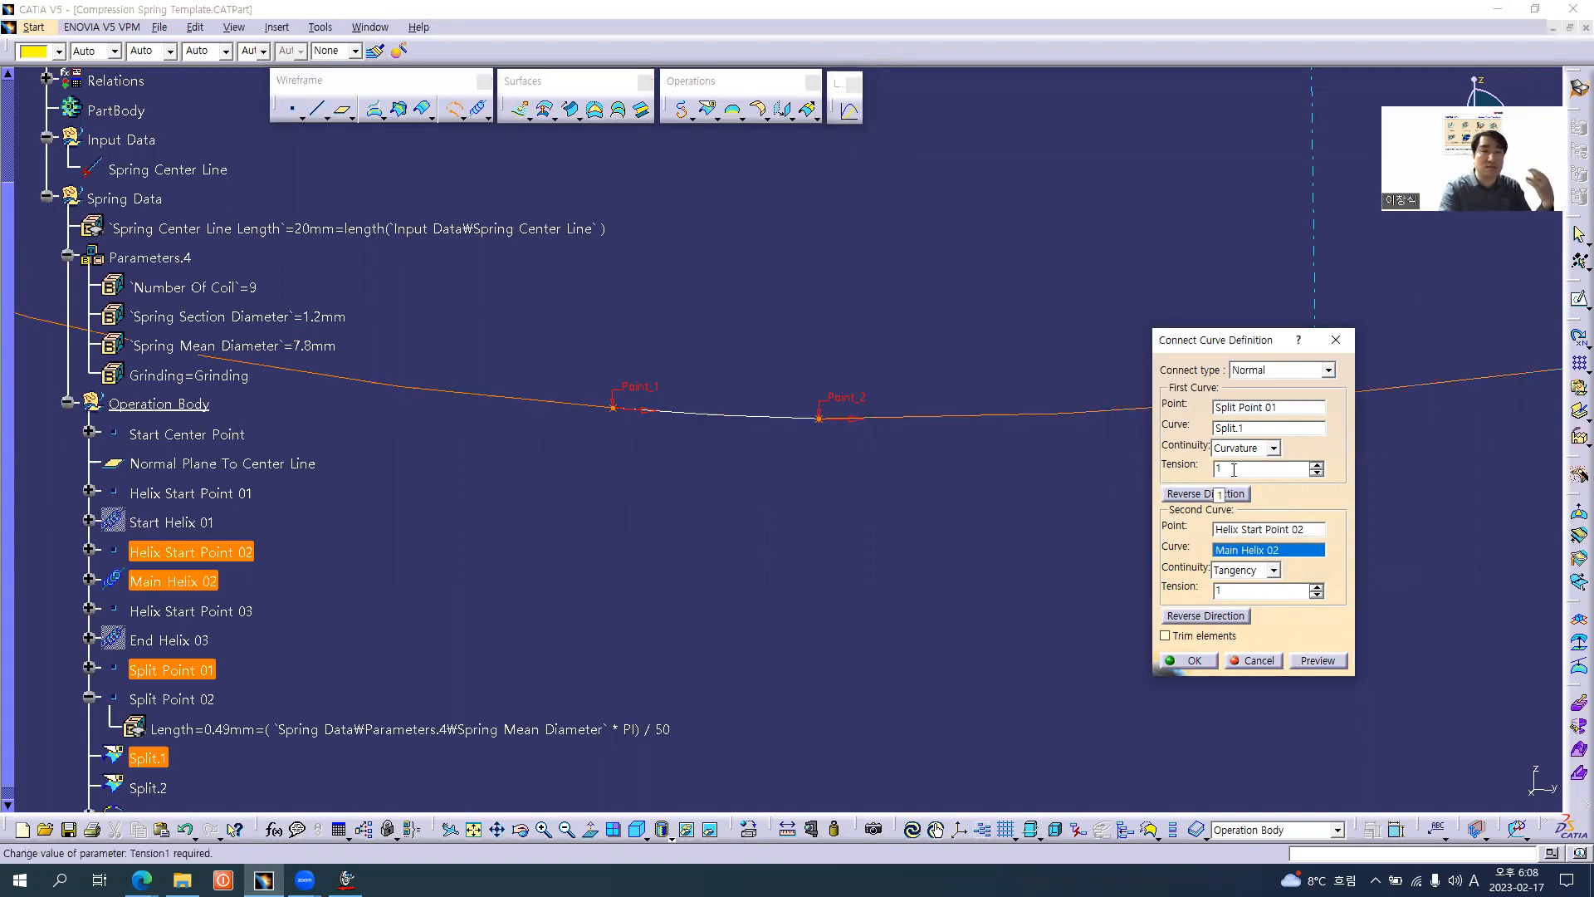
{"action": "left_click", "coordinate": [1262, 570]}
{"action": "left_click", "coordinate": [1247, 611]}
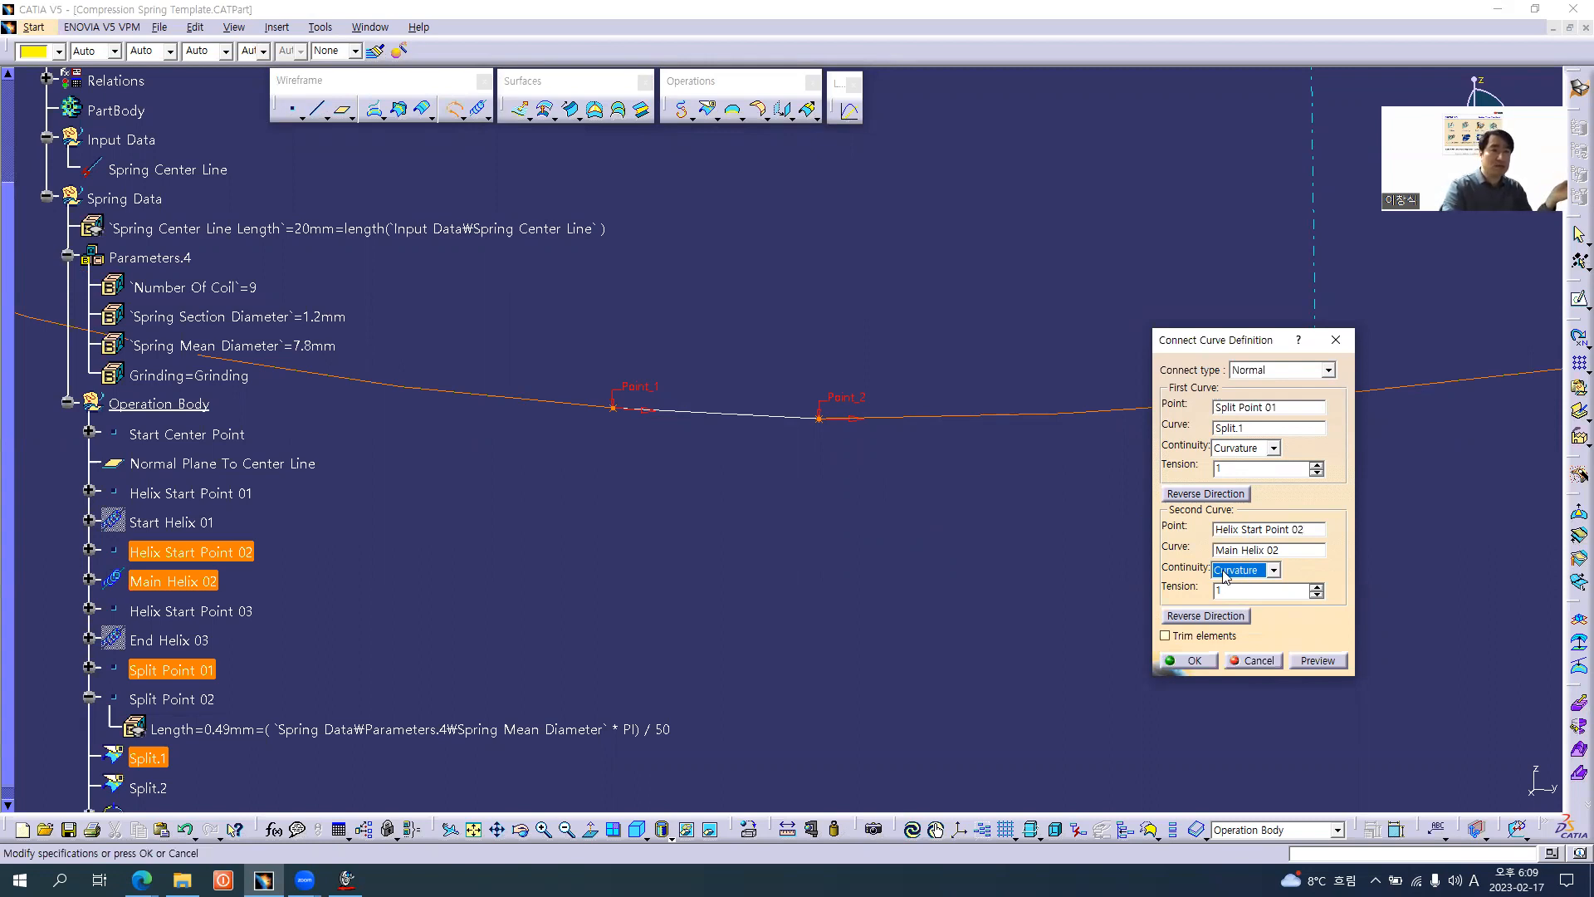
{"action": "left_click", "coordinate": [1208, 661]}
- Start another connect curve at Helix Start Point 03 on Main Helix 02, with Curvature continuity for the first curve
{"action": "mouse_move", "coordinate": [903, 371]}
{"action": "middle_mouse_down"}
{"action": "mouse_move", "coordinate": [792, 630]}
{"action": "mouse_move", "coordinate": [824, 386]}
{"action": "mouse_move", "coordinate": [807, 291]}
{"action": "mouse_move", "coordinate": [792, 386]}
{"action": "middle_mouse_up"}
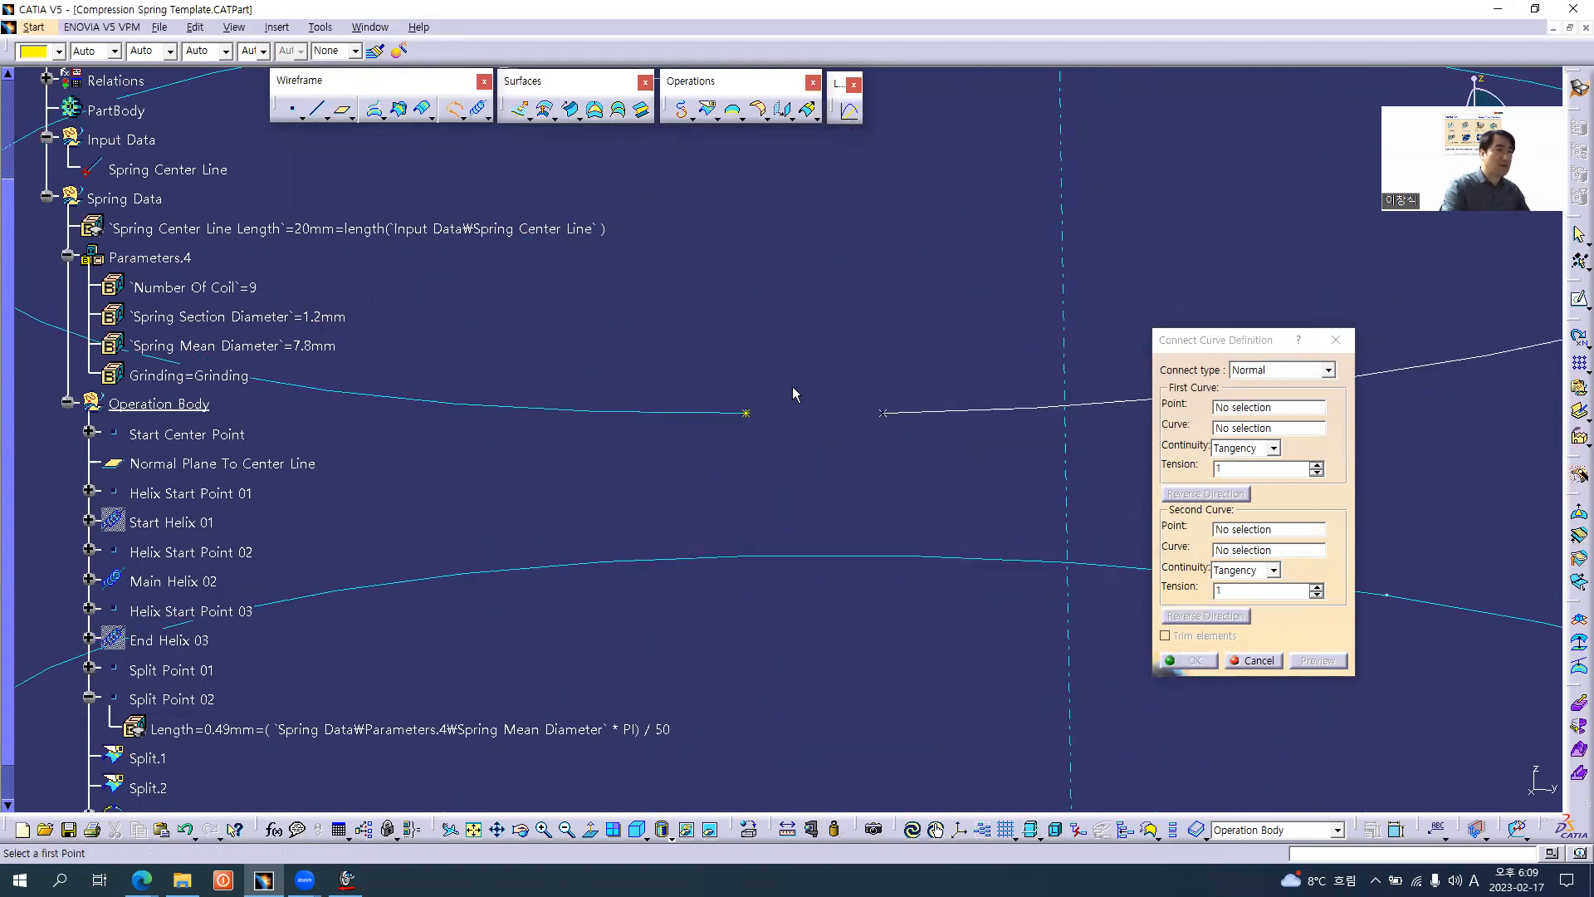
{"action": "left_click", "coordinate": [750, 415]}
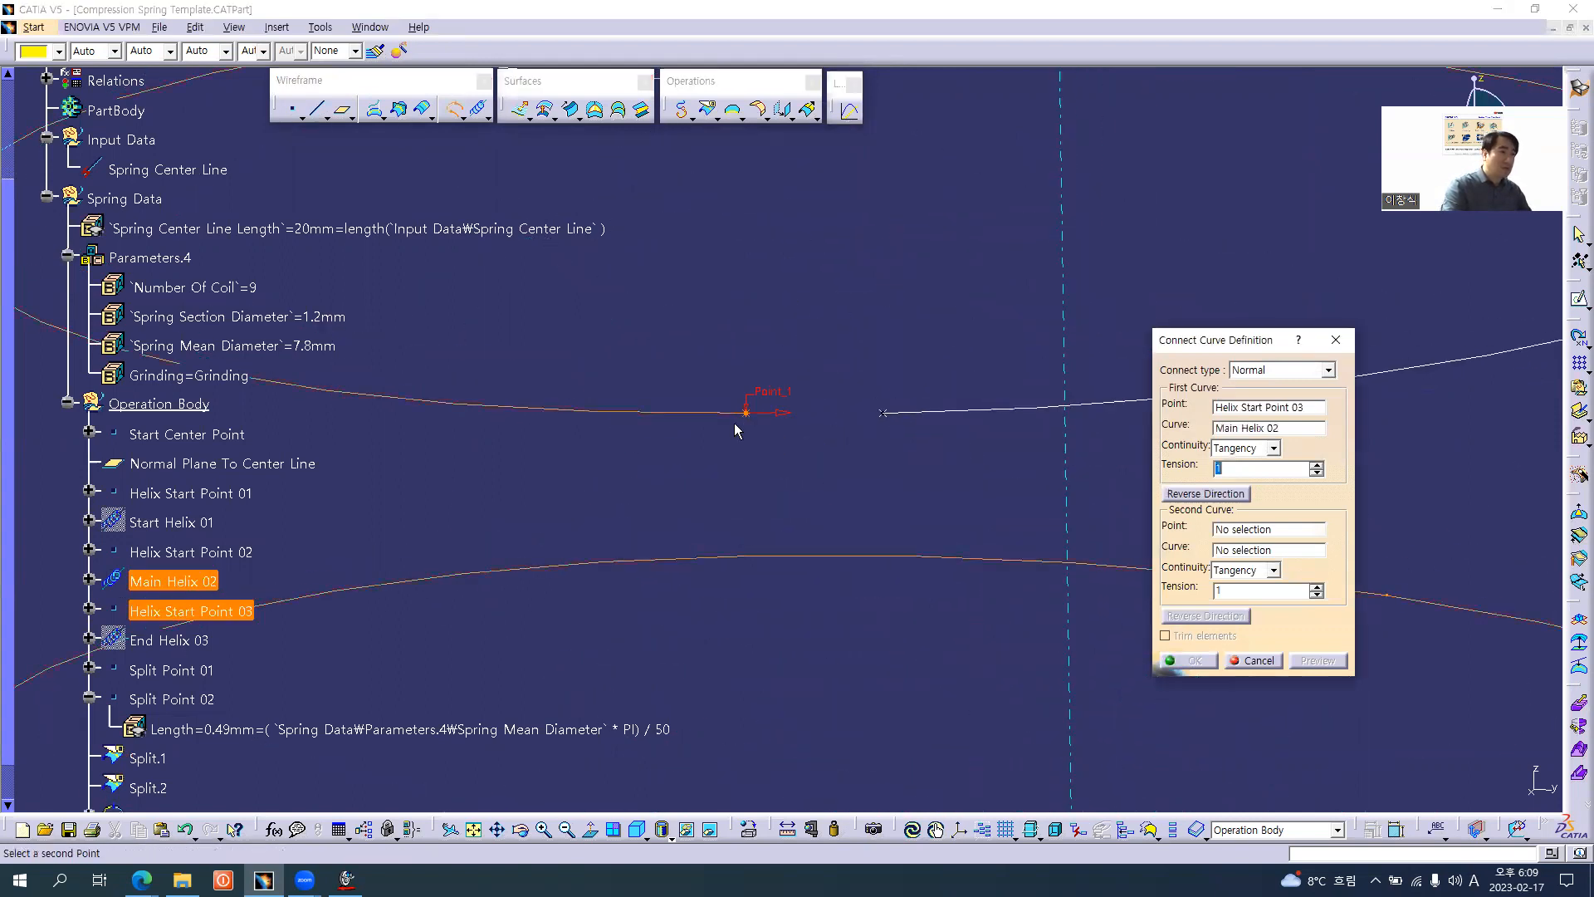
{"action": "left_click", "coordinate": [1240, 428]}
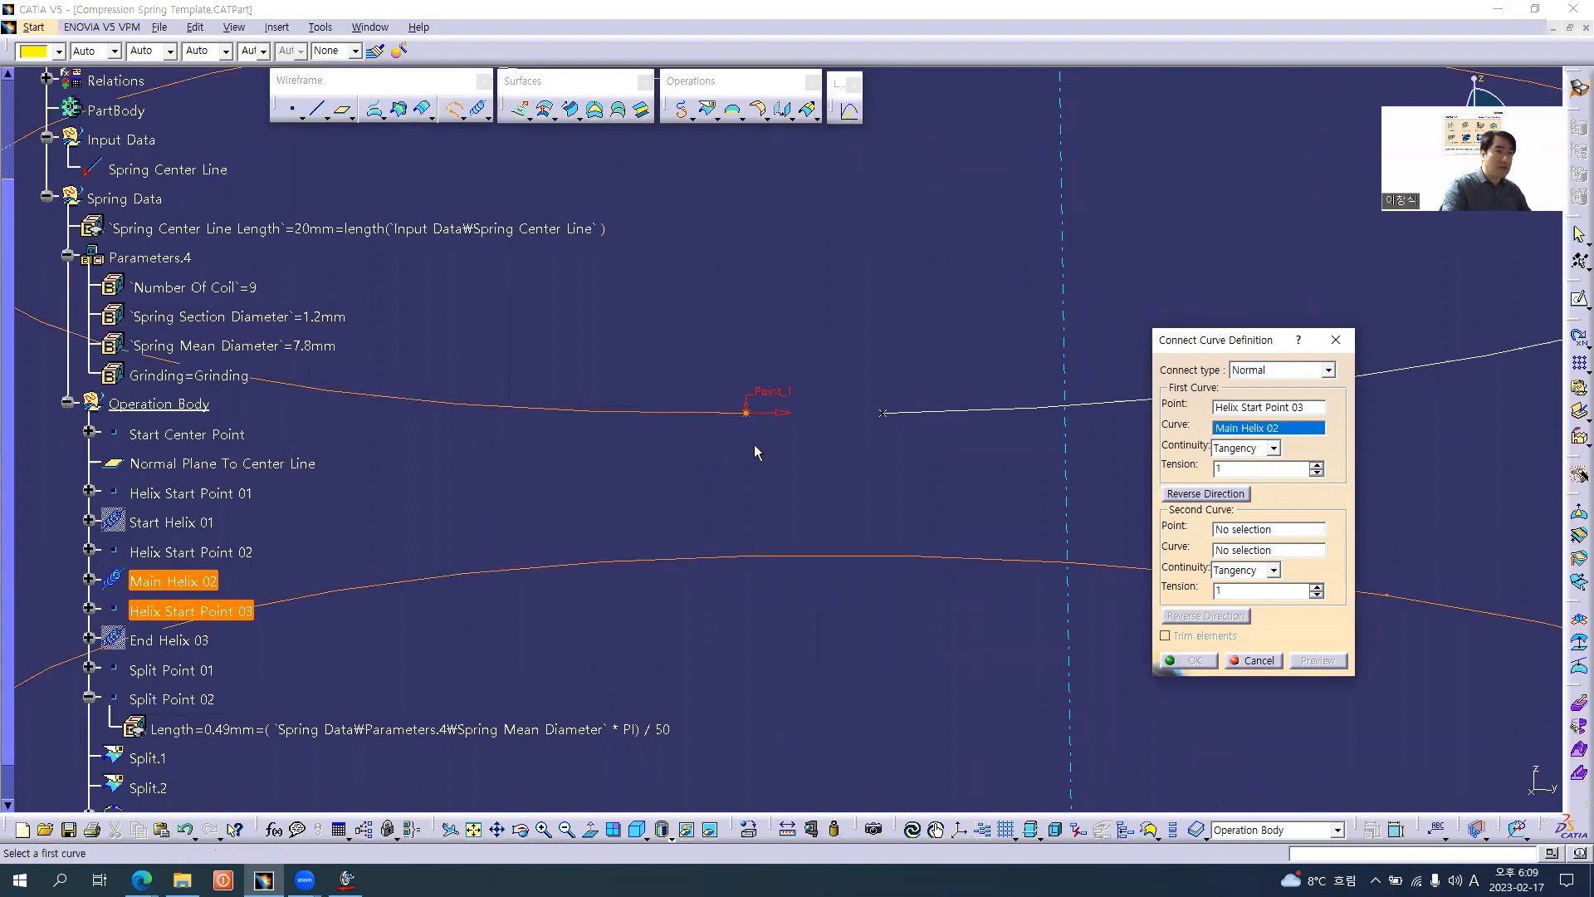
{"action": "left_click", "coordinate": [694, 412]}
{"action": "left_click", "coordinate": [1249, 448]}
{"action": "left_click", "coordinate": [1233, 489]}
- Set the second end to Split Point 02 on Split.2 with Curvature continuity, create the connect curve and leave the command
{"action": "left_click", "coordinate": [1243, 530]}
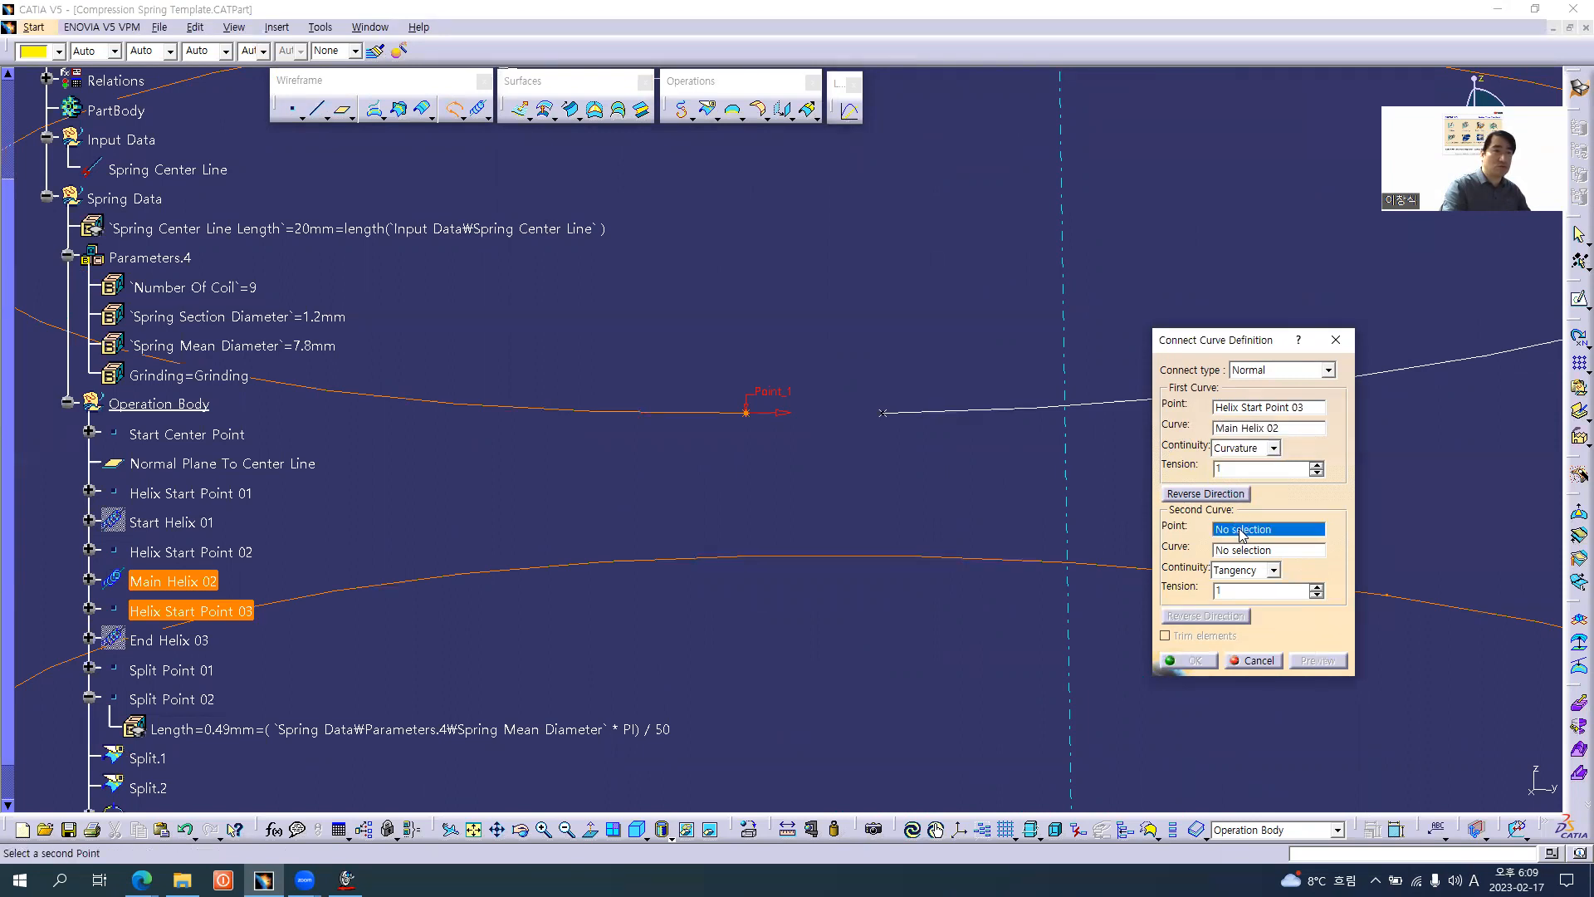
{"action": "left_click", "coordinate": [881, 412]}
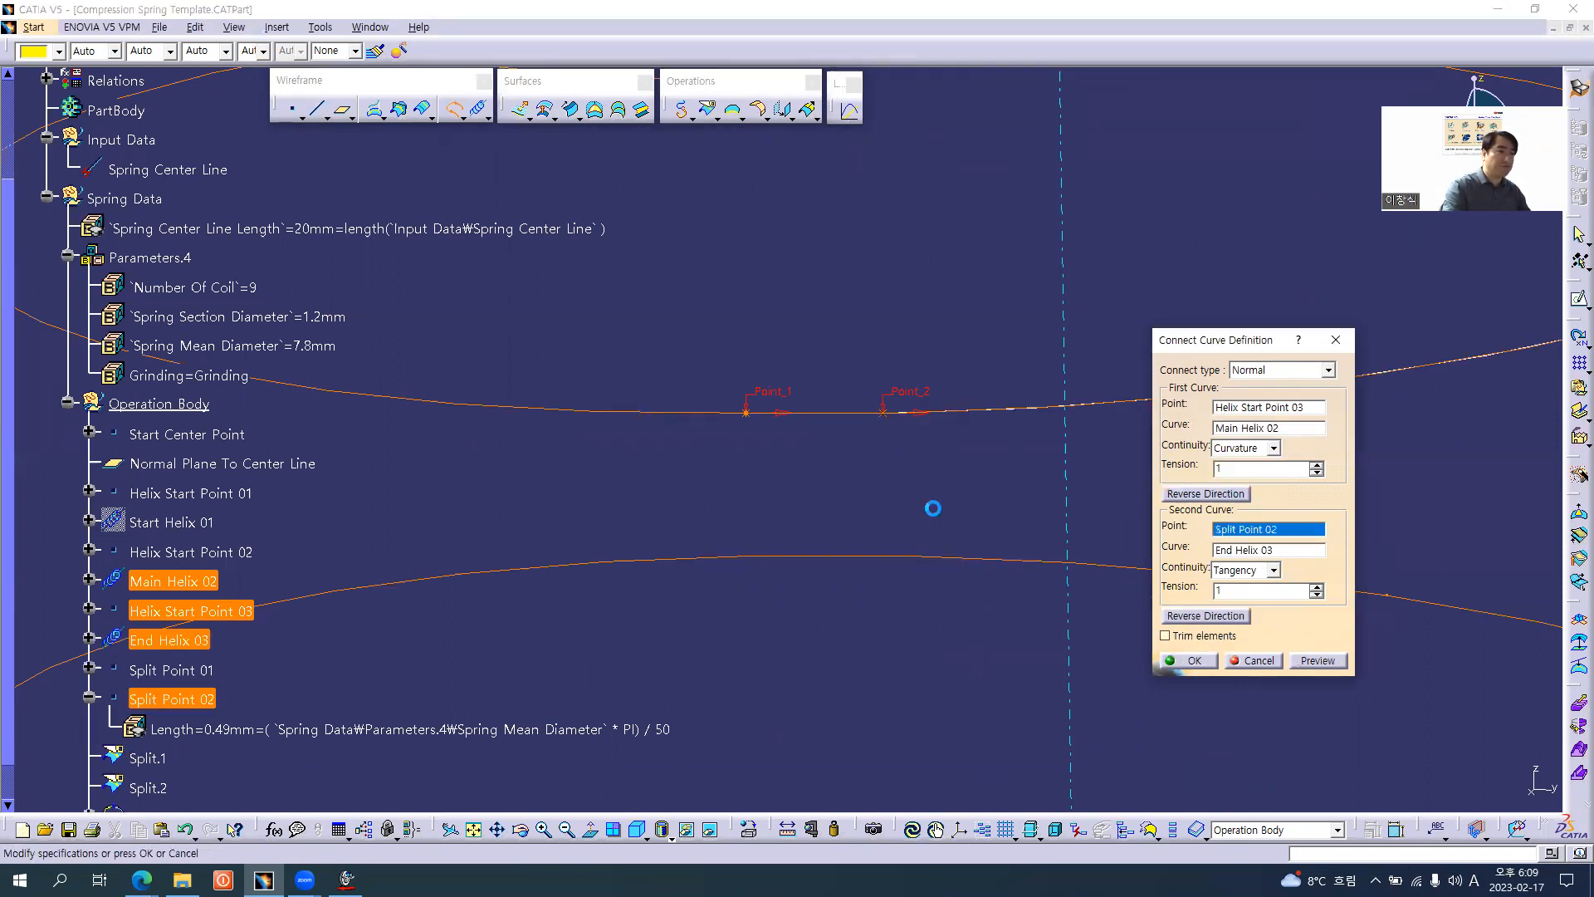
{"action": "left_click", "coordinate": [1237, 551]}
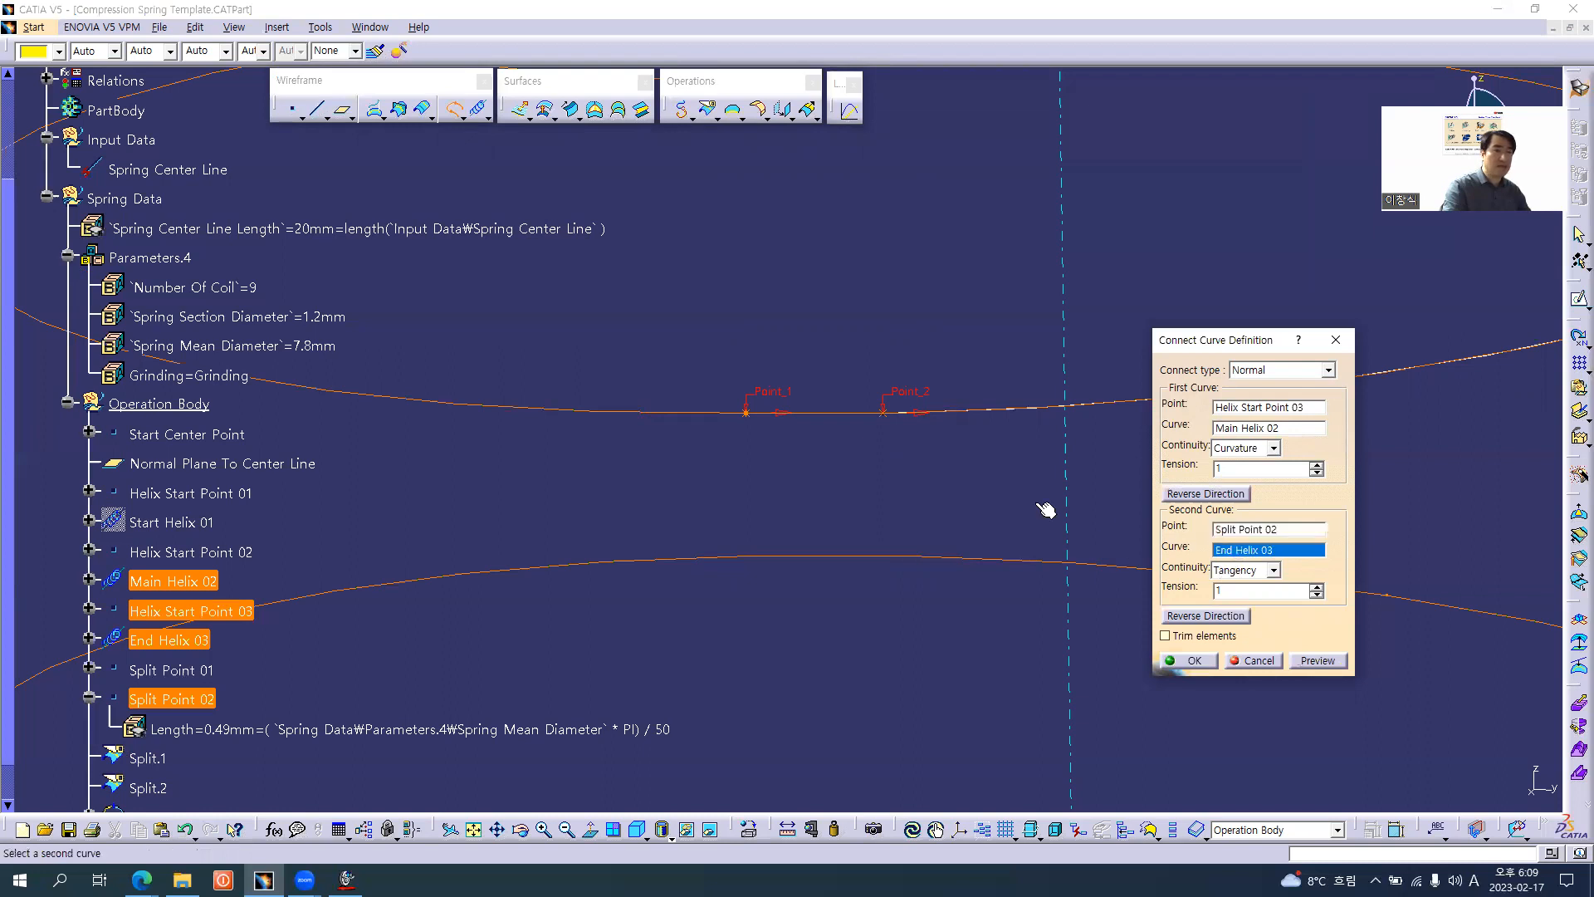
{"action": "left_click", "coordinate": [1020, 411]}
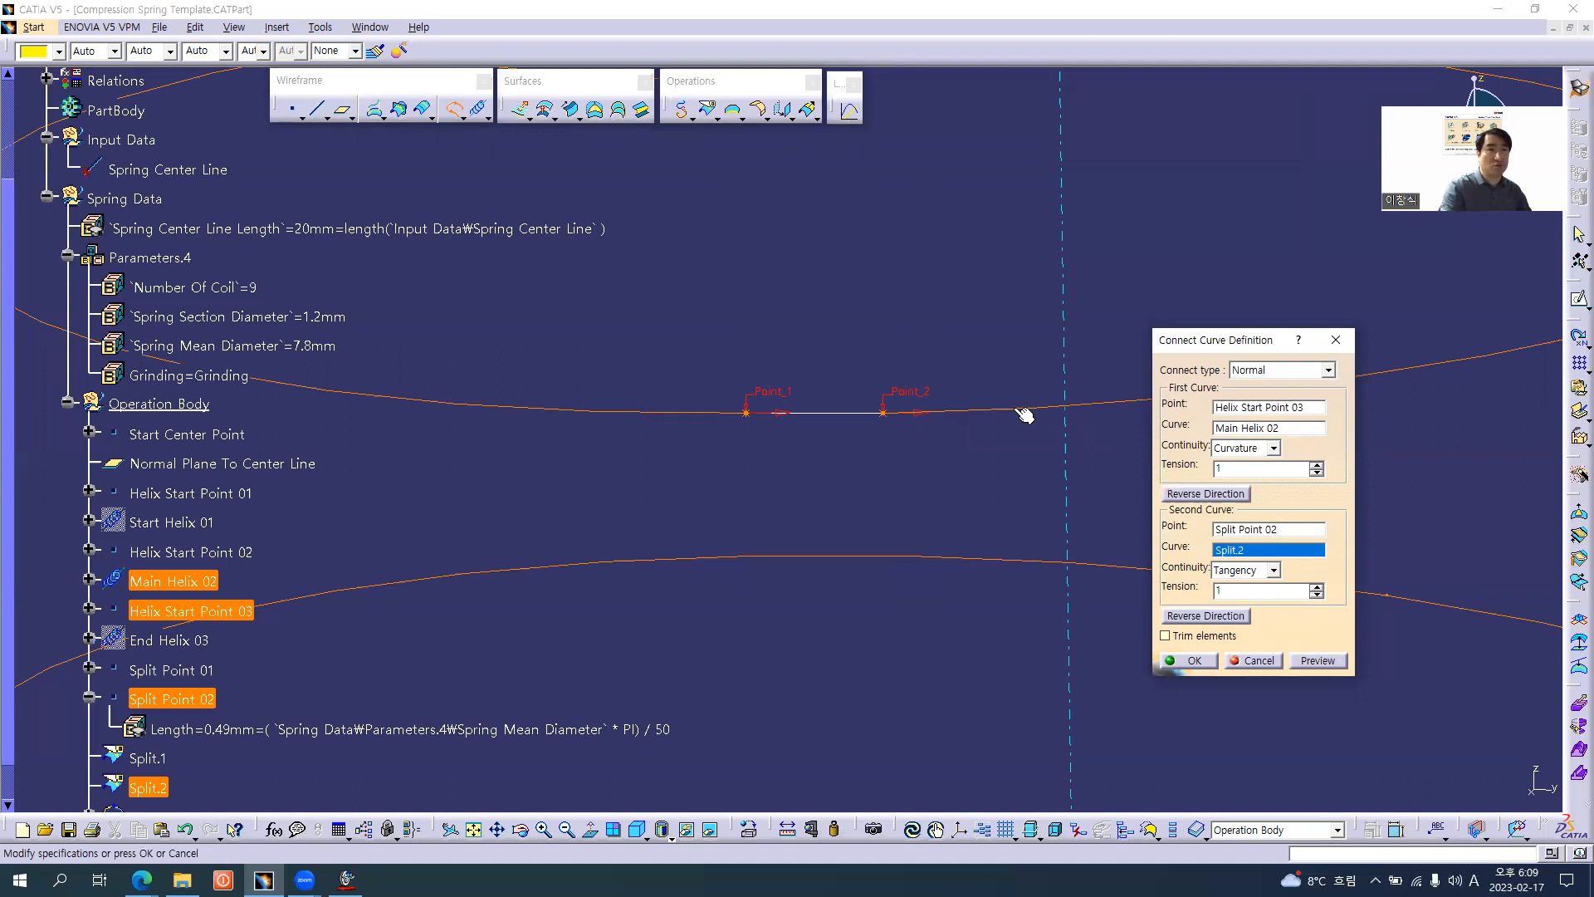
{"action": "left_click", "coordinate": [1226, 571]}
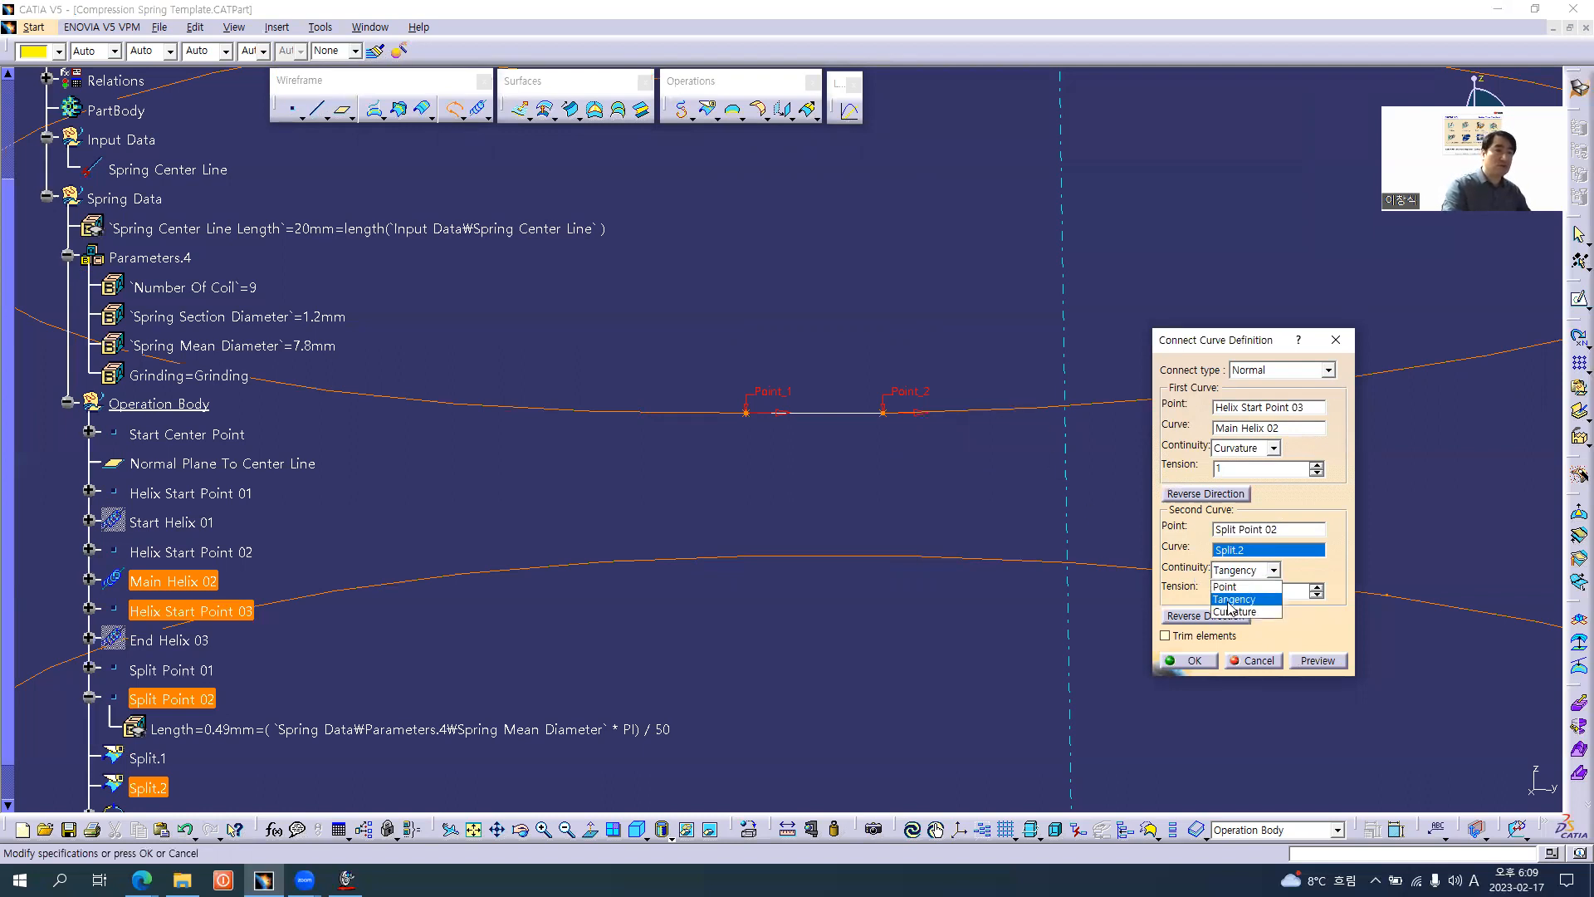
{"action": "left_click", "coordinate": [1234, 612]}
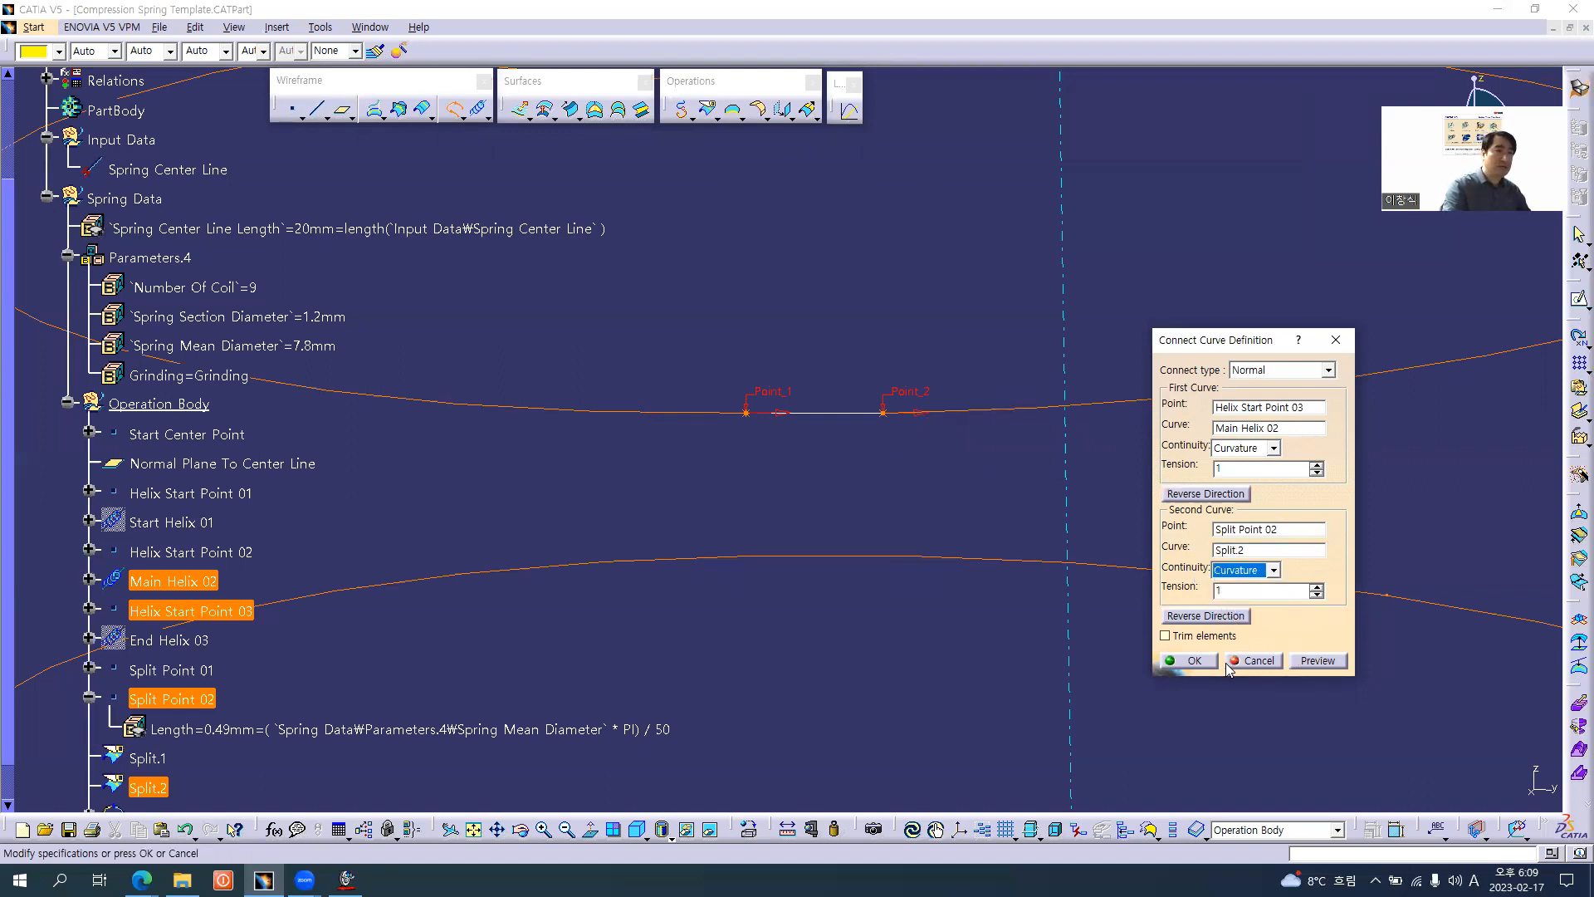
{"action": "left_click", "coordinate": [1194, 661]}
{"action": "middle_click_drag", "start_coordinate": [794, 386], "coordinate": [806, 683]}
{"action": "middle_click_drag", "start_coordinate": [810, 615], "coordinate": [822, 511]}
{"action": "left_click", "coordinate": [1252, 662]}
{"action": "middle_click_drag", "start_coordinate": [993, 562], "coordinate": [998, 531]}
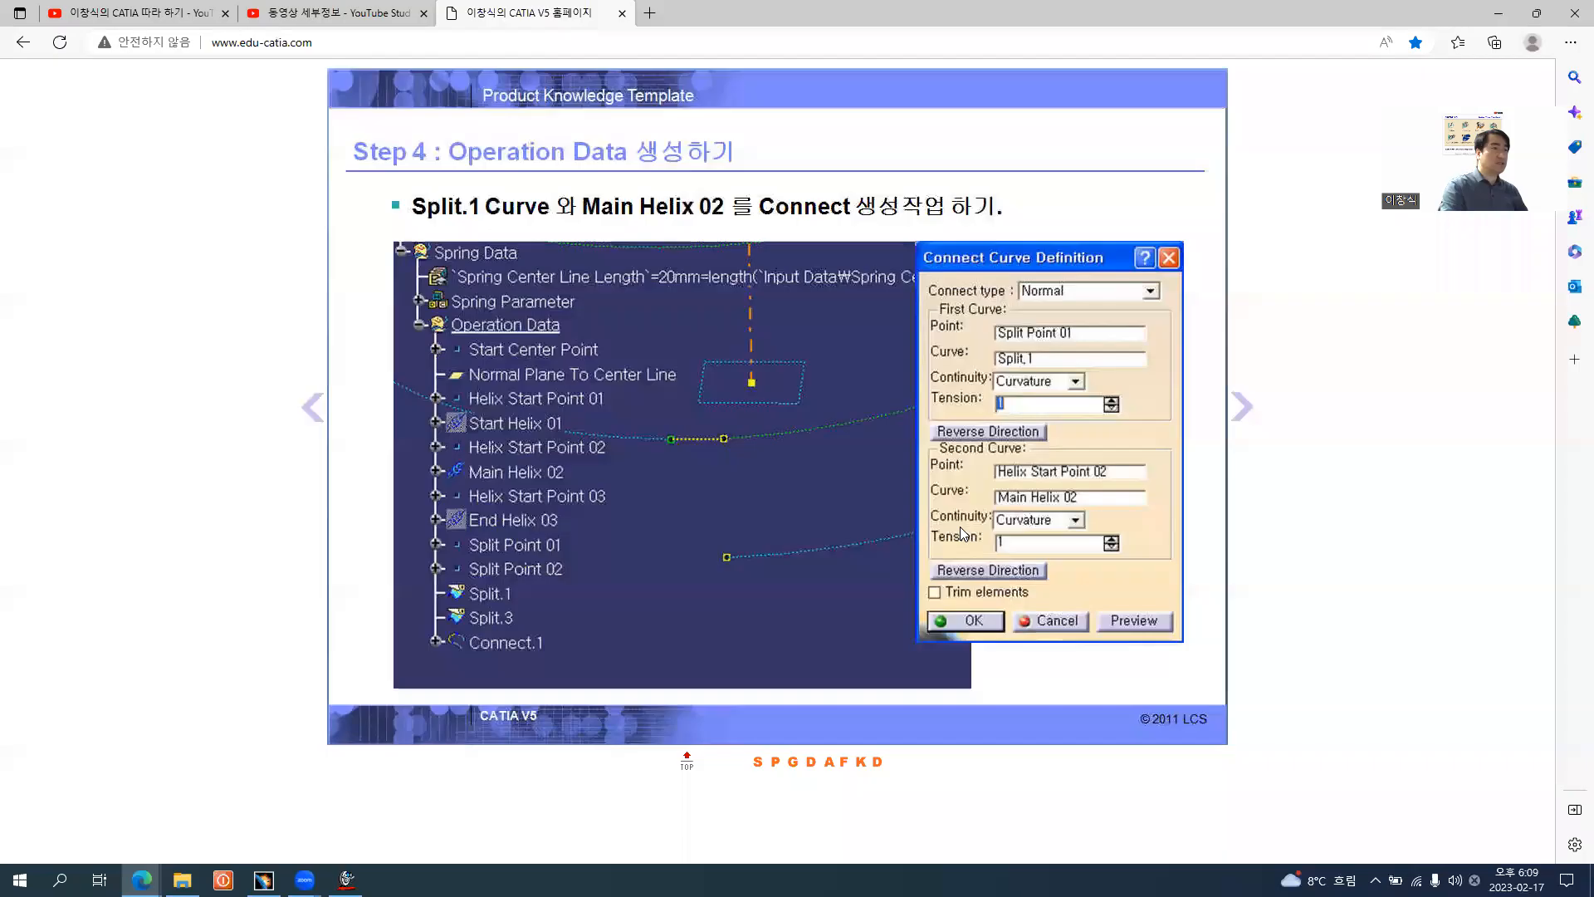
- Advance the browser tutorial to the Join slide and, in CATIA, join Main Helix 02 with its continuous curves using Angular Propagation
{"action": "key", "text": "alt+Tab"}
{"action": "left_click", "coordinate": [1238, 420]}
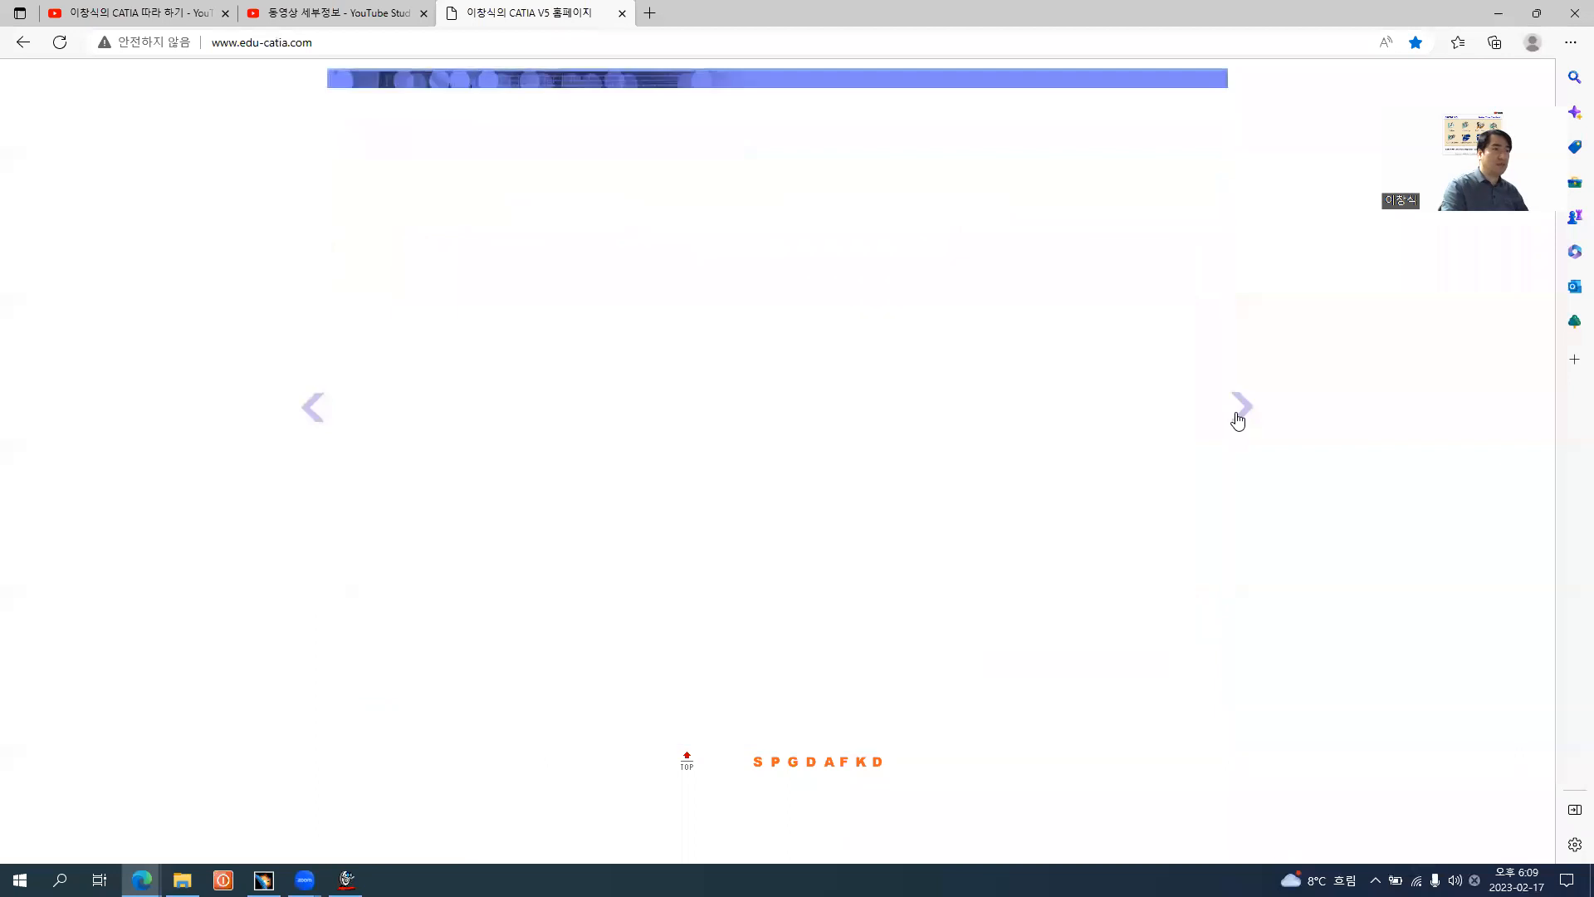
{"action": "left_click", "coordinate": [1238, 420]}
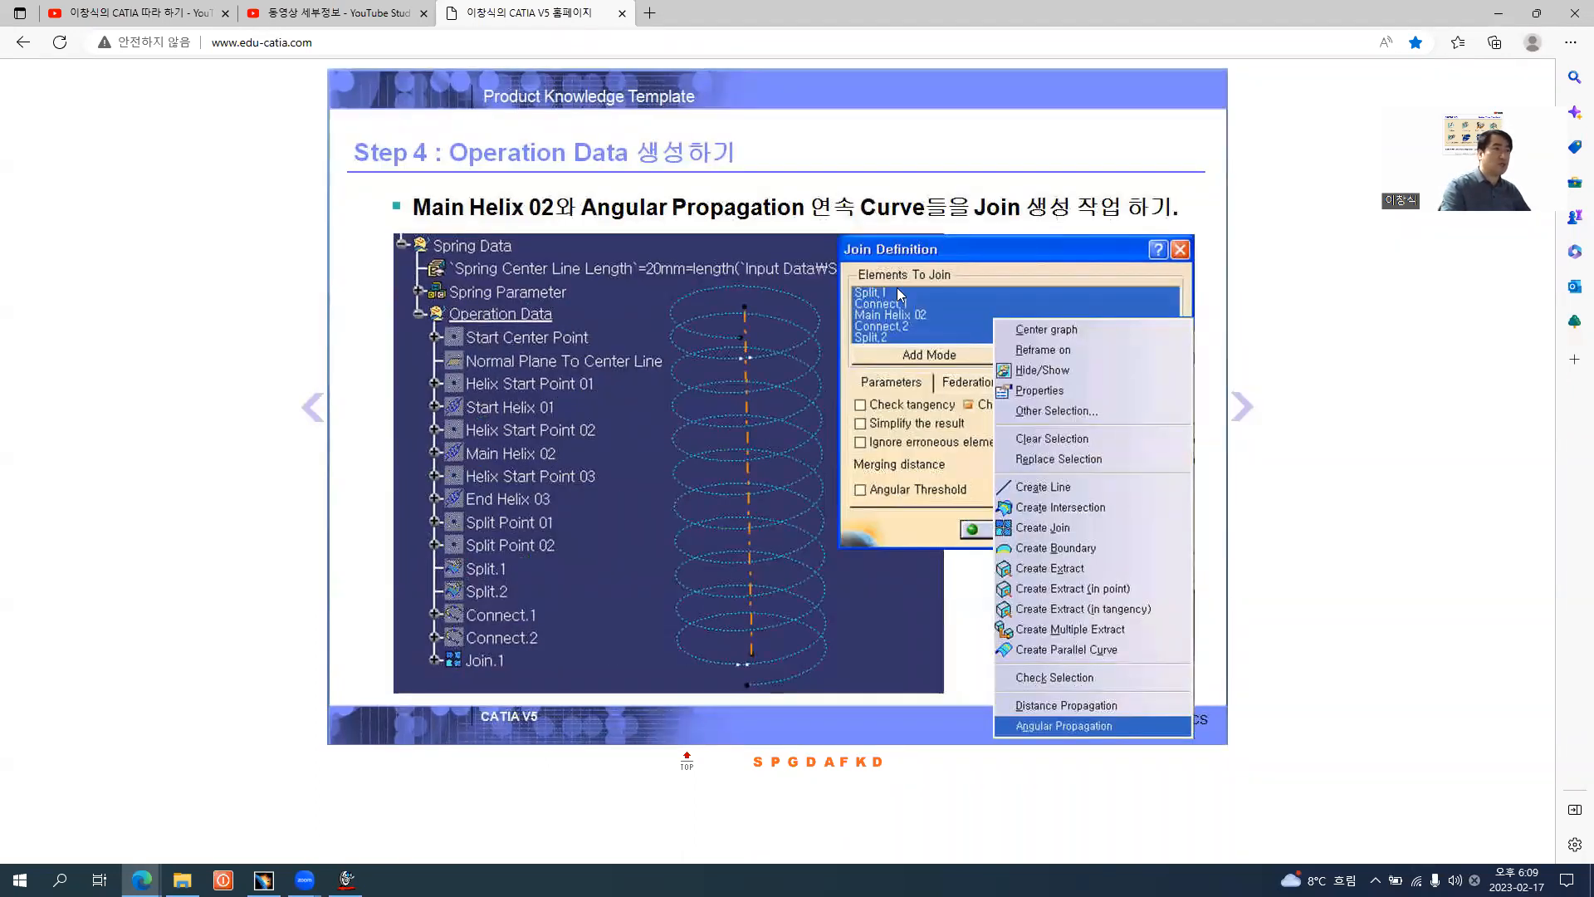
{"action": "key", "text": "alt+Tab"}
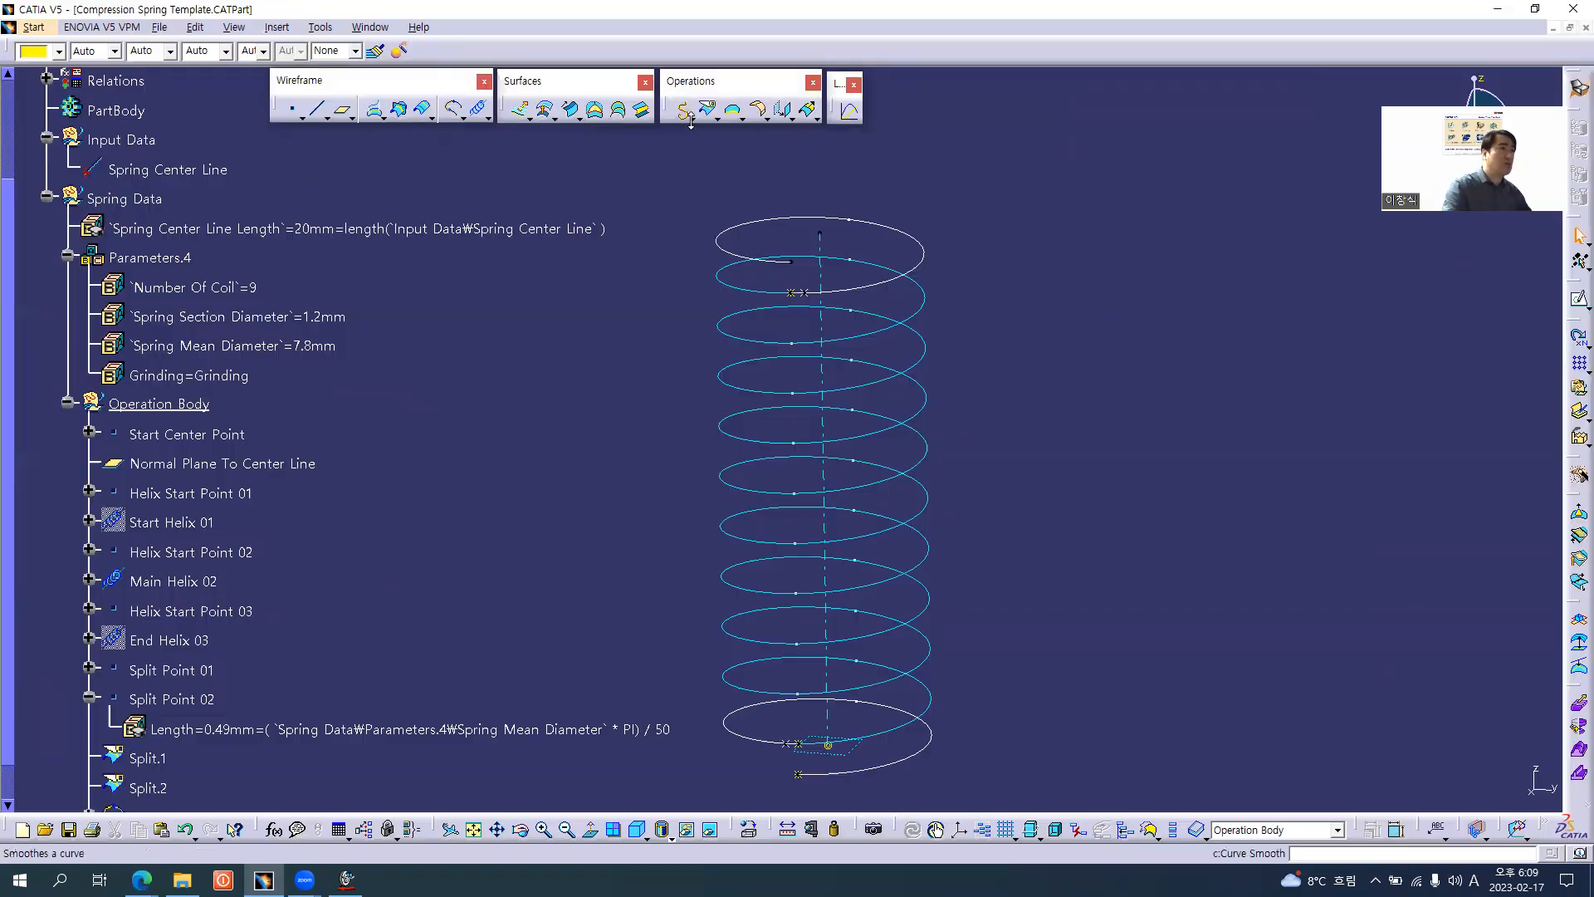
{"action": "left_click", "coordinate": [692, 118]}
{"action": "left_click", "coordinate": [711, 139]}
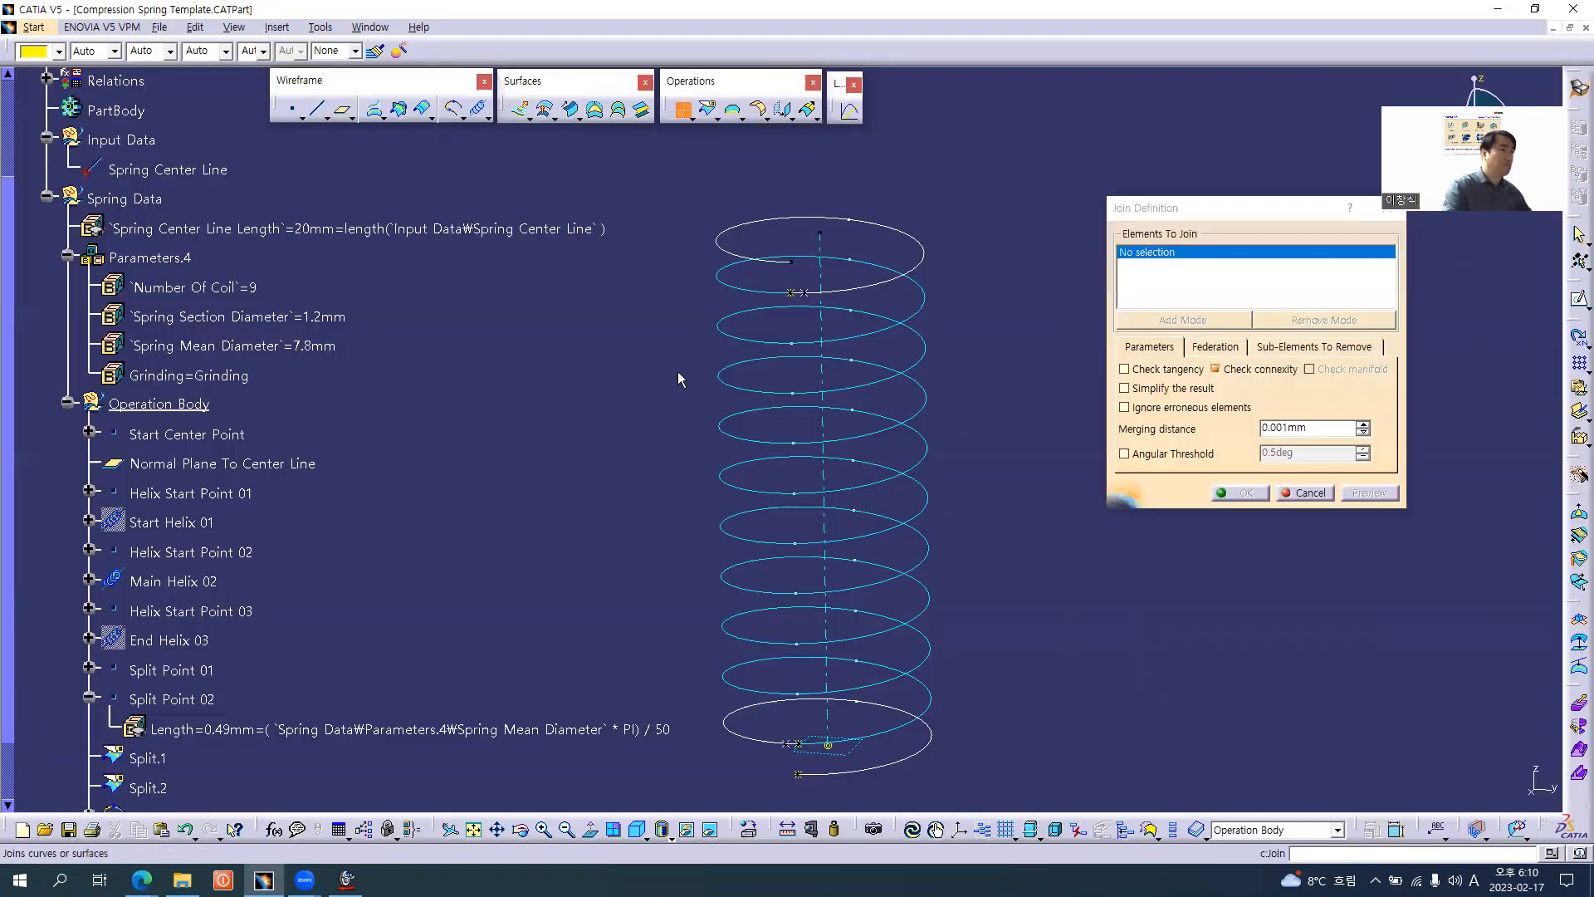
{"action": "left_click", "coordinate": [912, 413]}
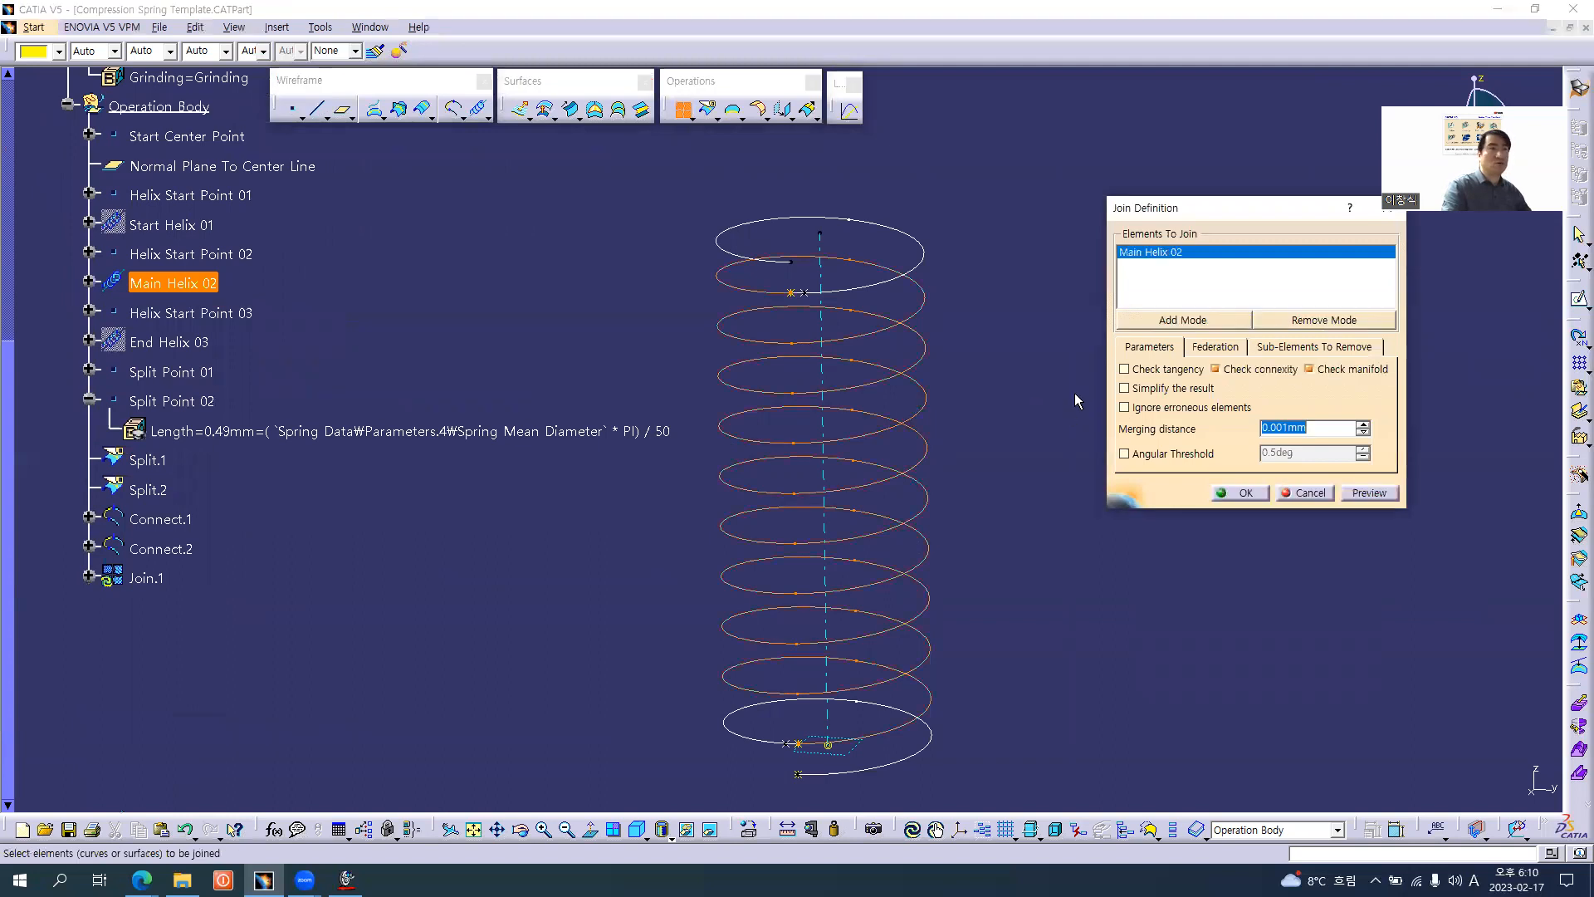
{"action": "right_click", "coordinate": [1201, 256]}
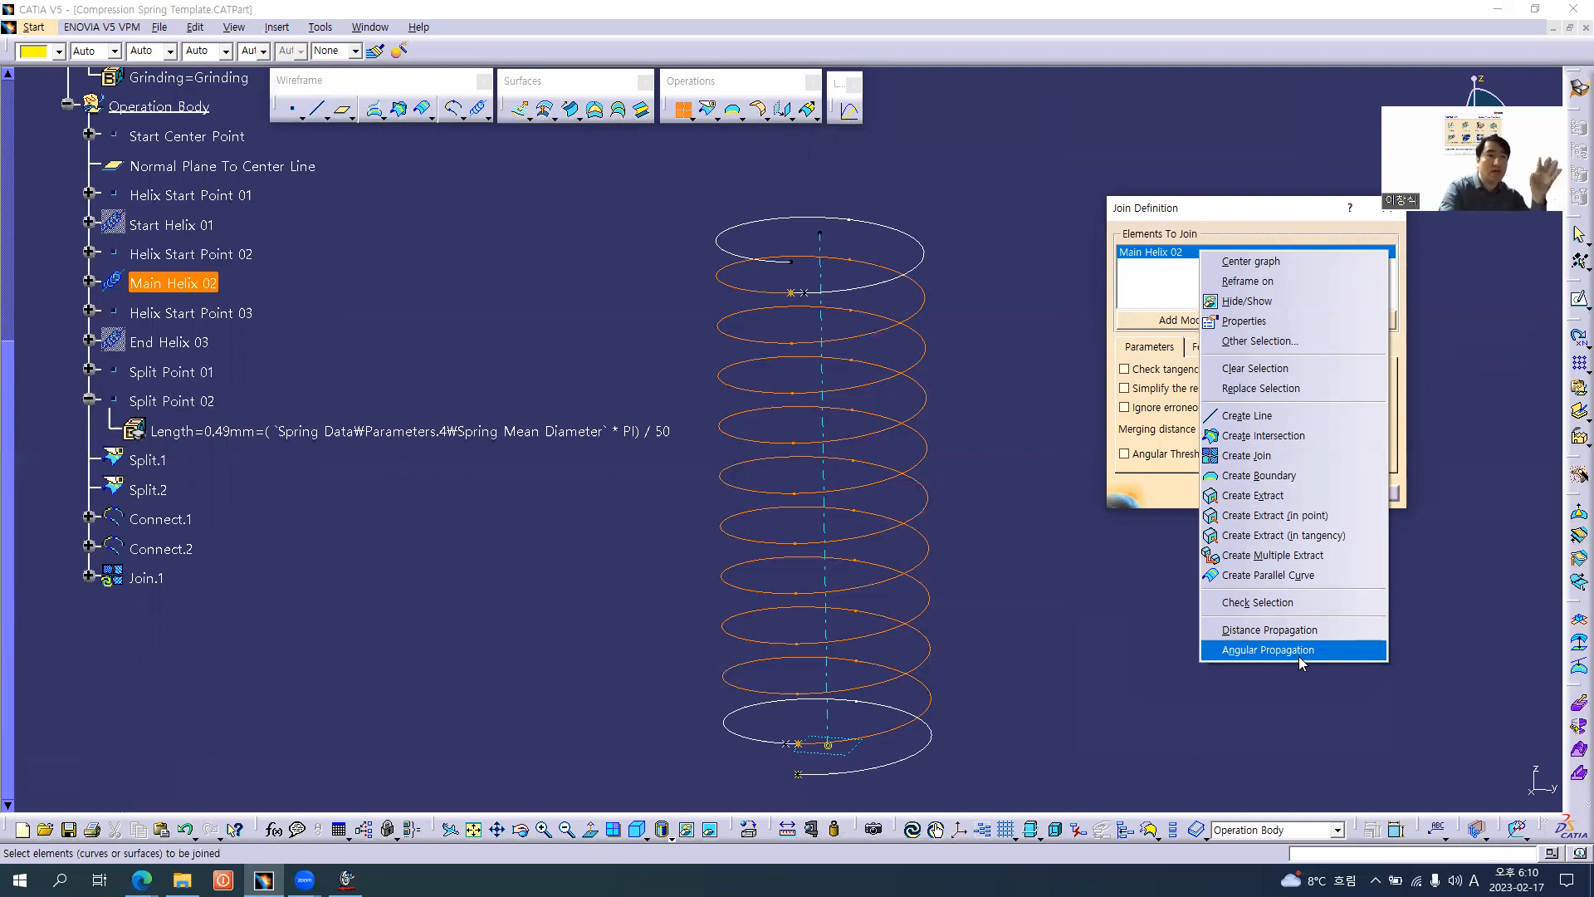
{"action": "left_click", "coordinate": [1323, 649]}
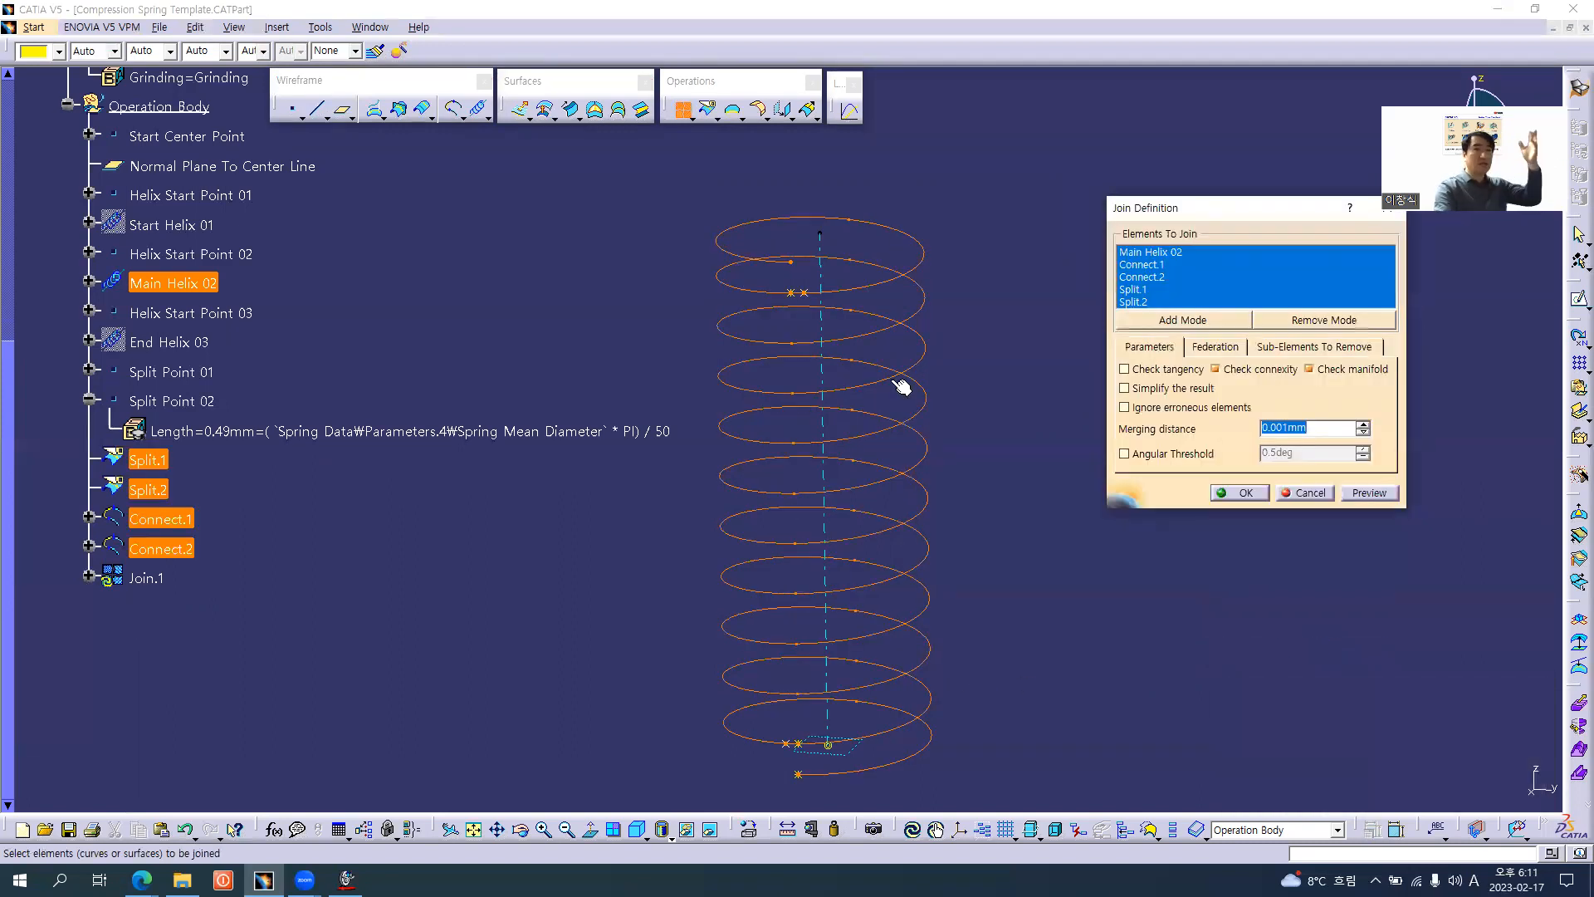
{"action": "left_click", "coordinate": [1258, 494]}
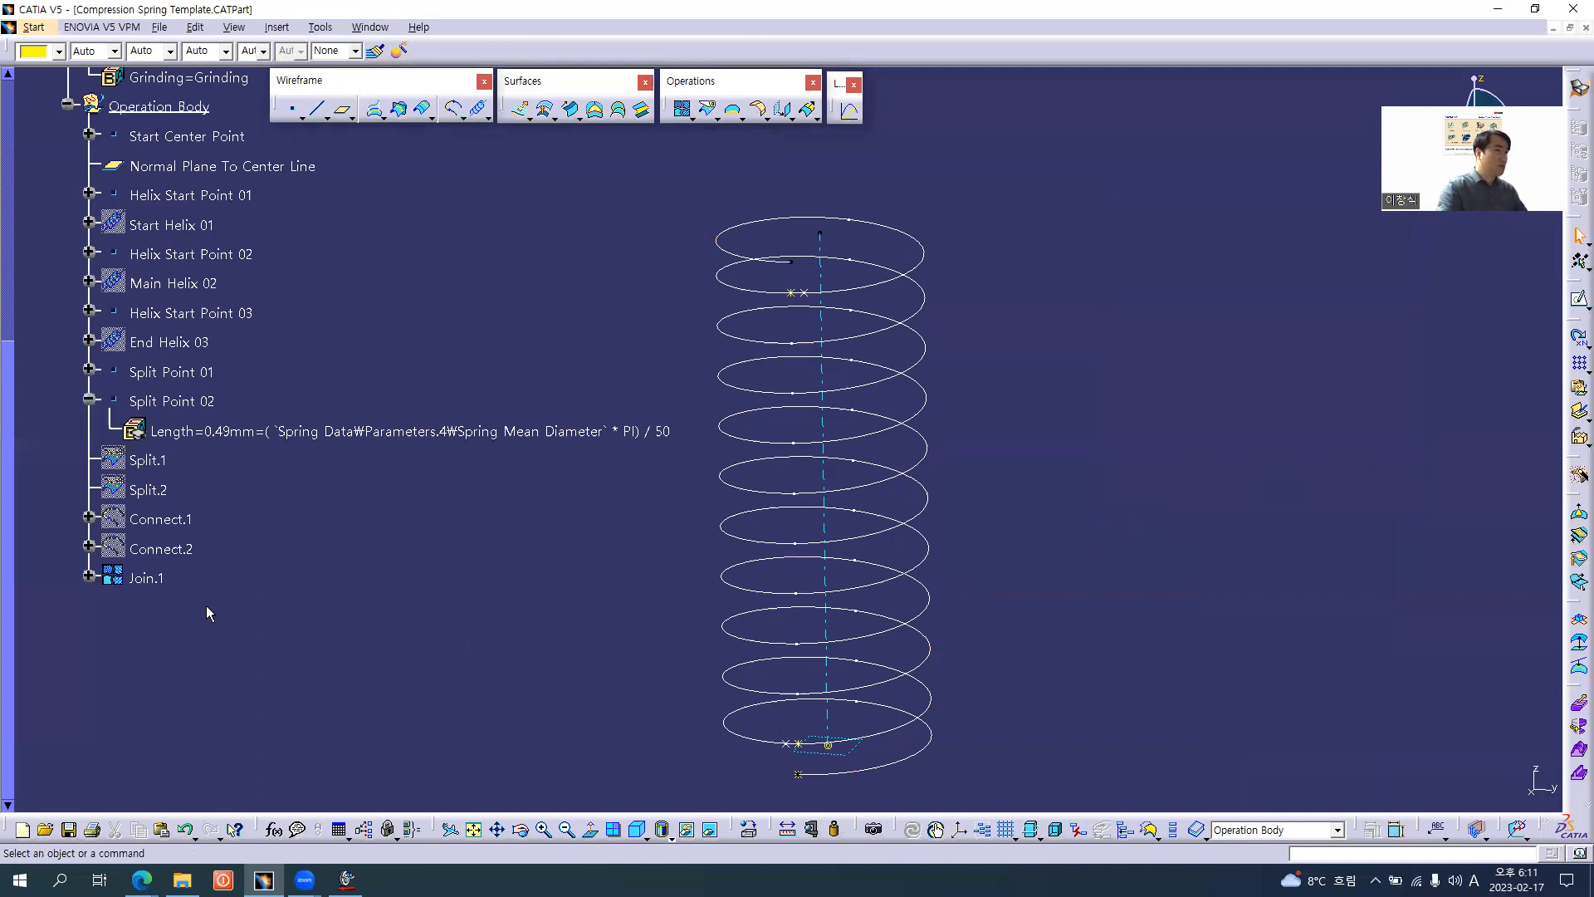
- Consult the tutorial's Curve Smooth slide in the browser and, in CATIA, hide Helix Start Points 01, 02, 03 and Split Points 01, 02
{"action": "key", "text": "alt+Tab"}
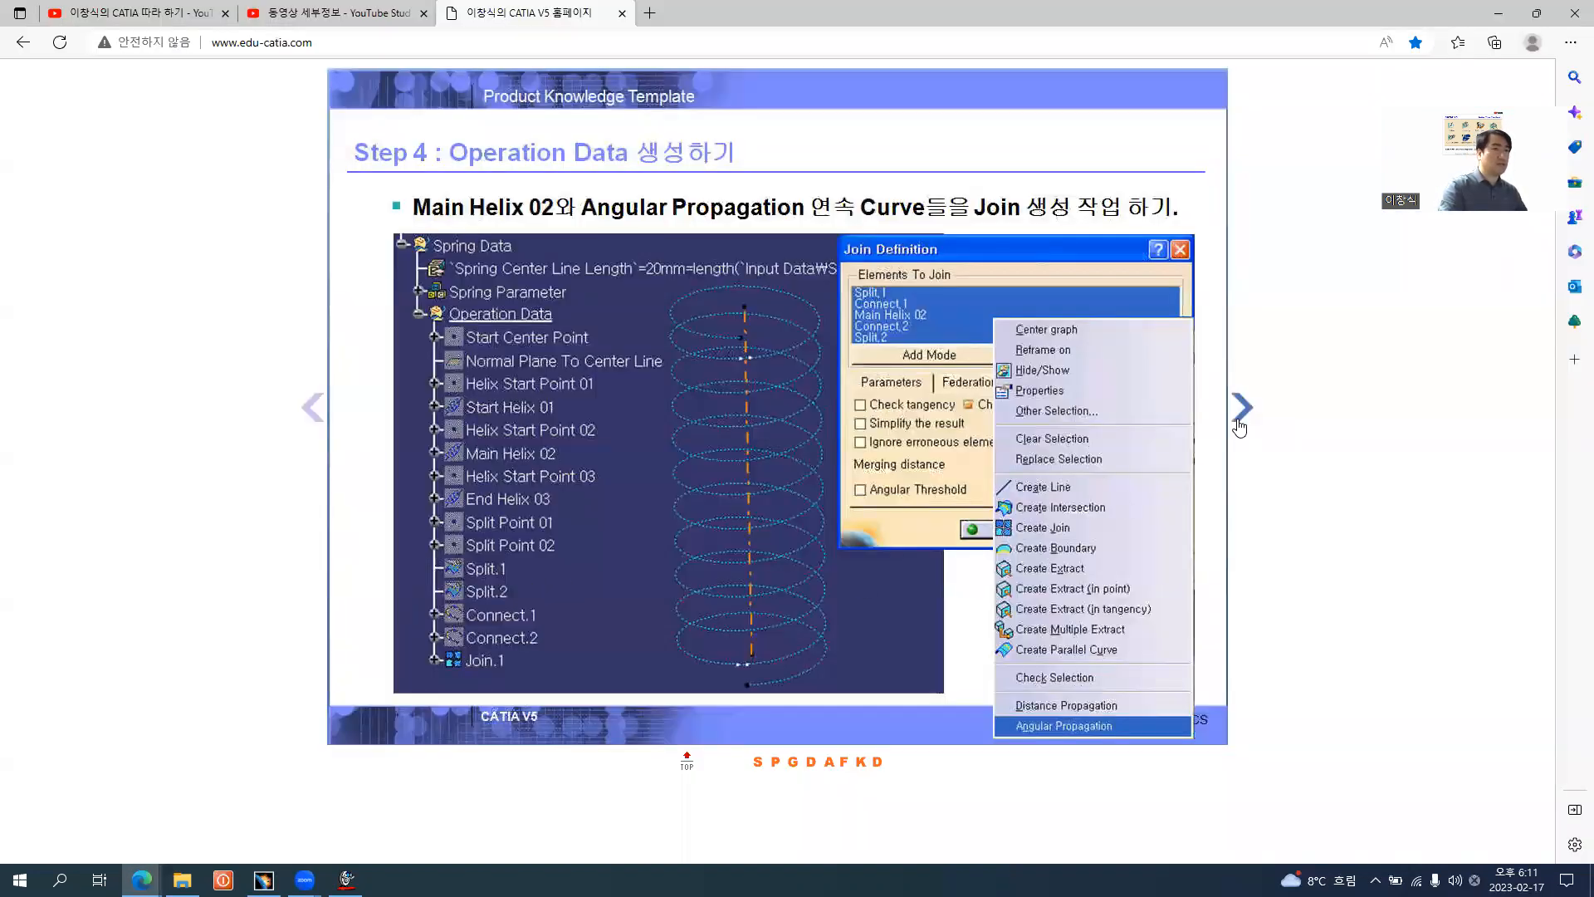
{"action": "left_click", "coordinate": [1239, 423]}
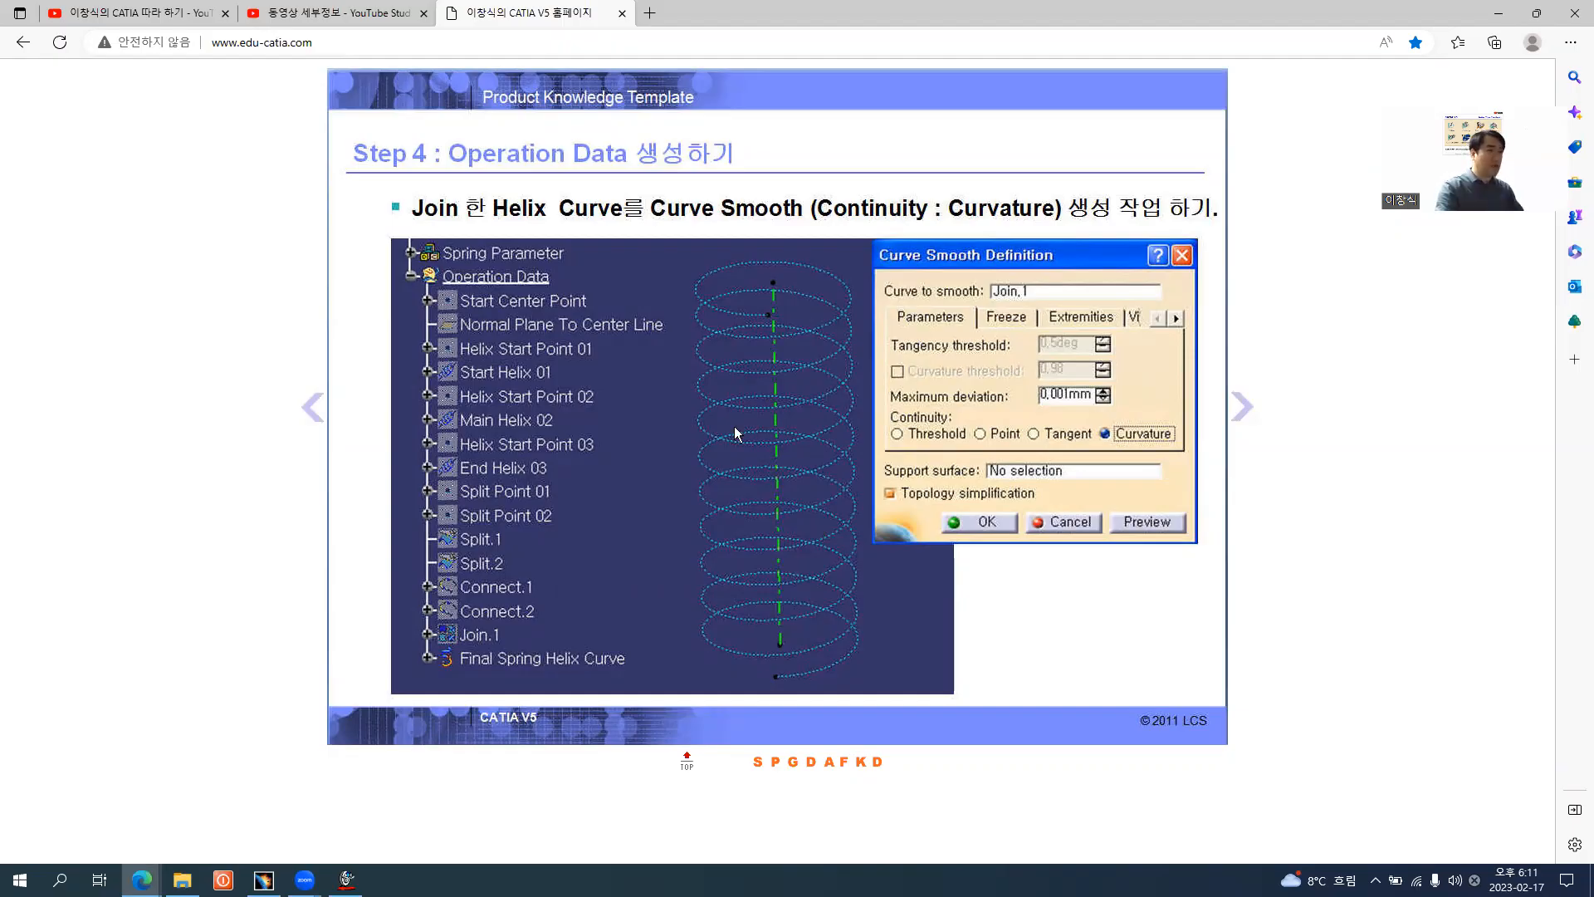
{"action": "key", "text": "alt+Tab"}
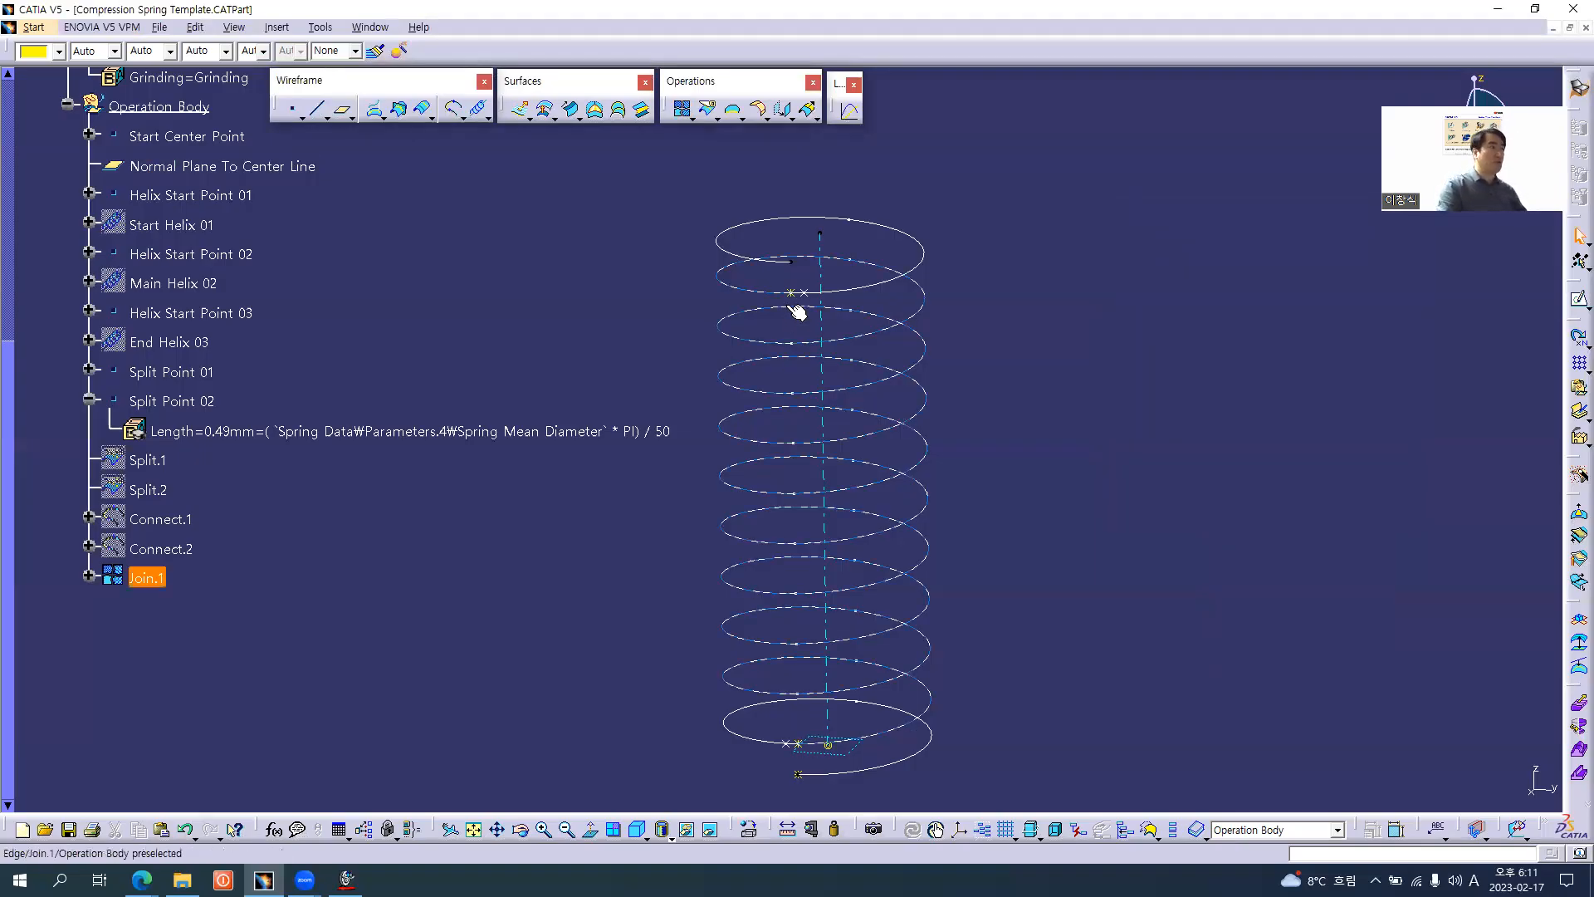
{"action": "left_click", "coordinate": [190, 195]}
{"action": "left_click", "coordinate": [190, 254], "text": "ctrl"}
{"action": "left_click", "coordinate": [184, 314], "text": "ctrl"}
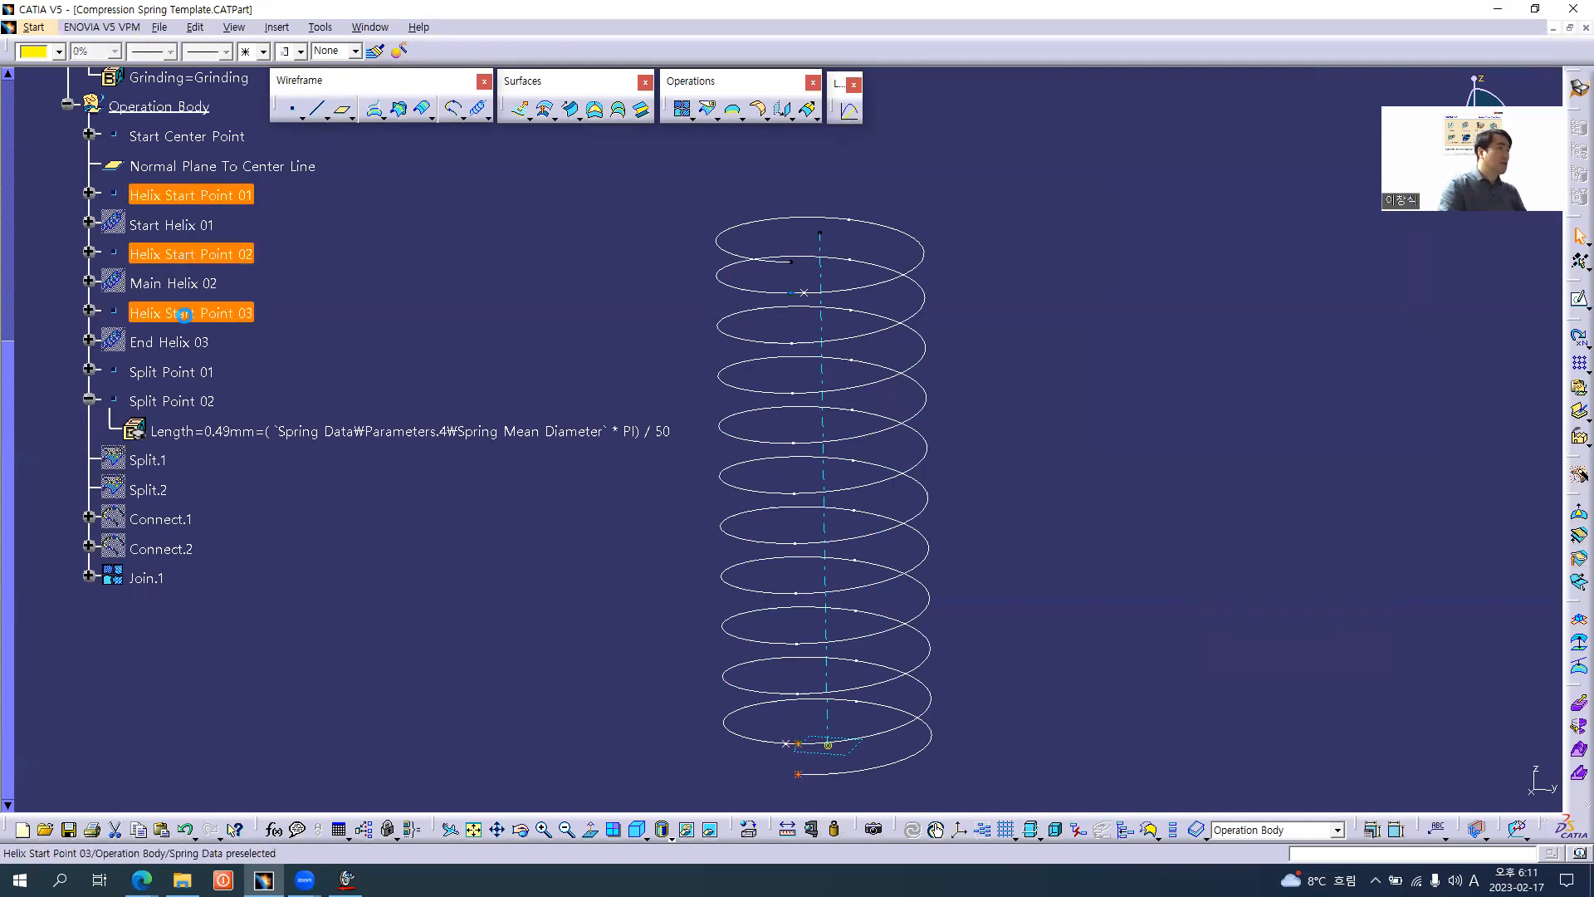
{"action": "left_click", "coordinate": [171, 372], "text": "ctrl"}
{"action": "left_click", "coordinate": [183, 402], "text": "ctrl"}
{"action": "right_click", "coordinate": [185, 404]}
{"action": "left_click", "coordinate": [232, 455]}
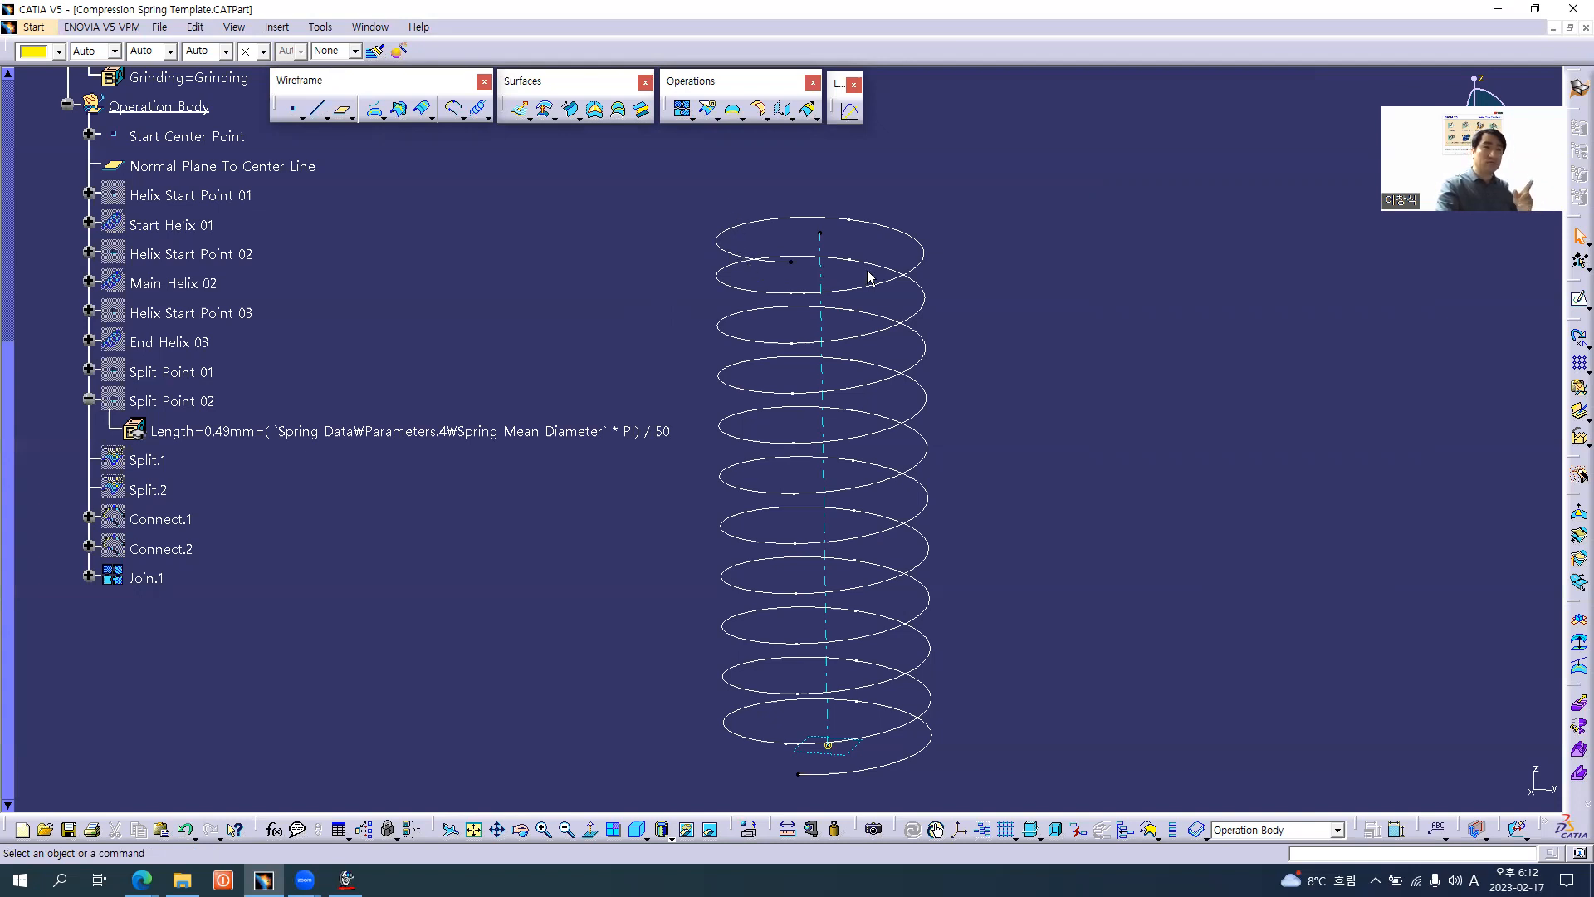
- Create a Curve Smooth of Join.1 with Curvature continuity, keeping the maximum deviation at 0.001 mm
{"action": "left_click", "coordinate": [691, 117]}
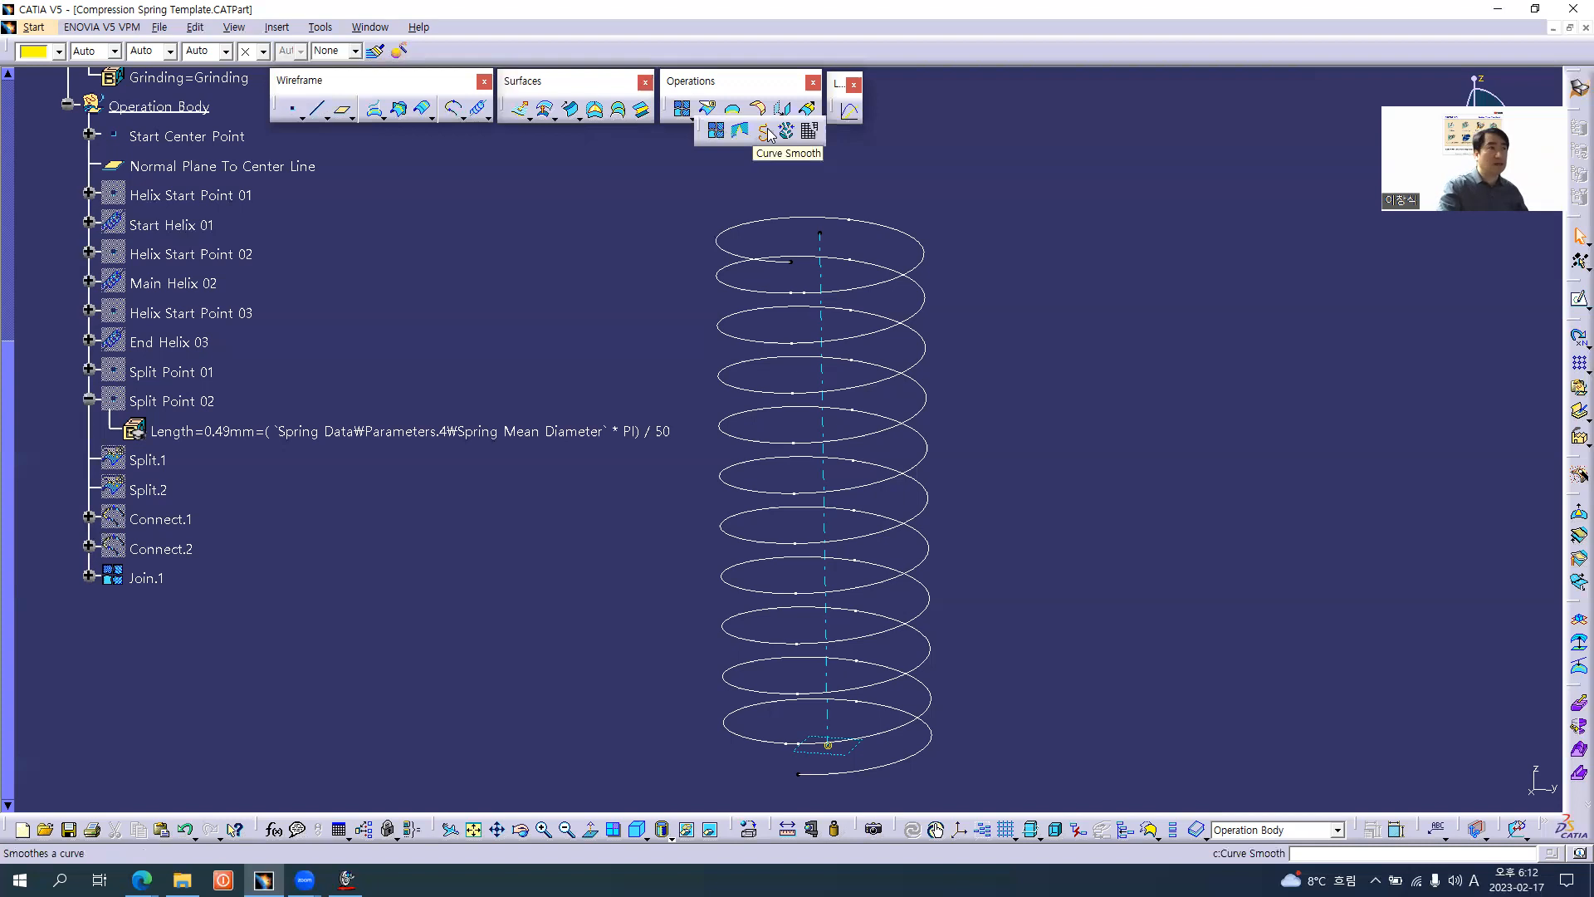
{"action": "left_click", "coordinate": [767, 133]}
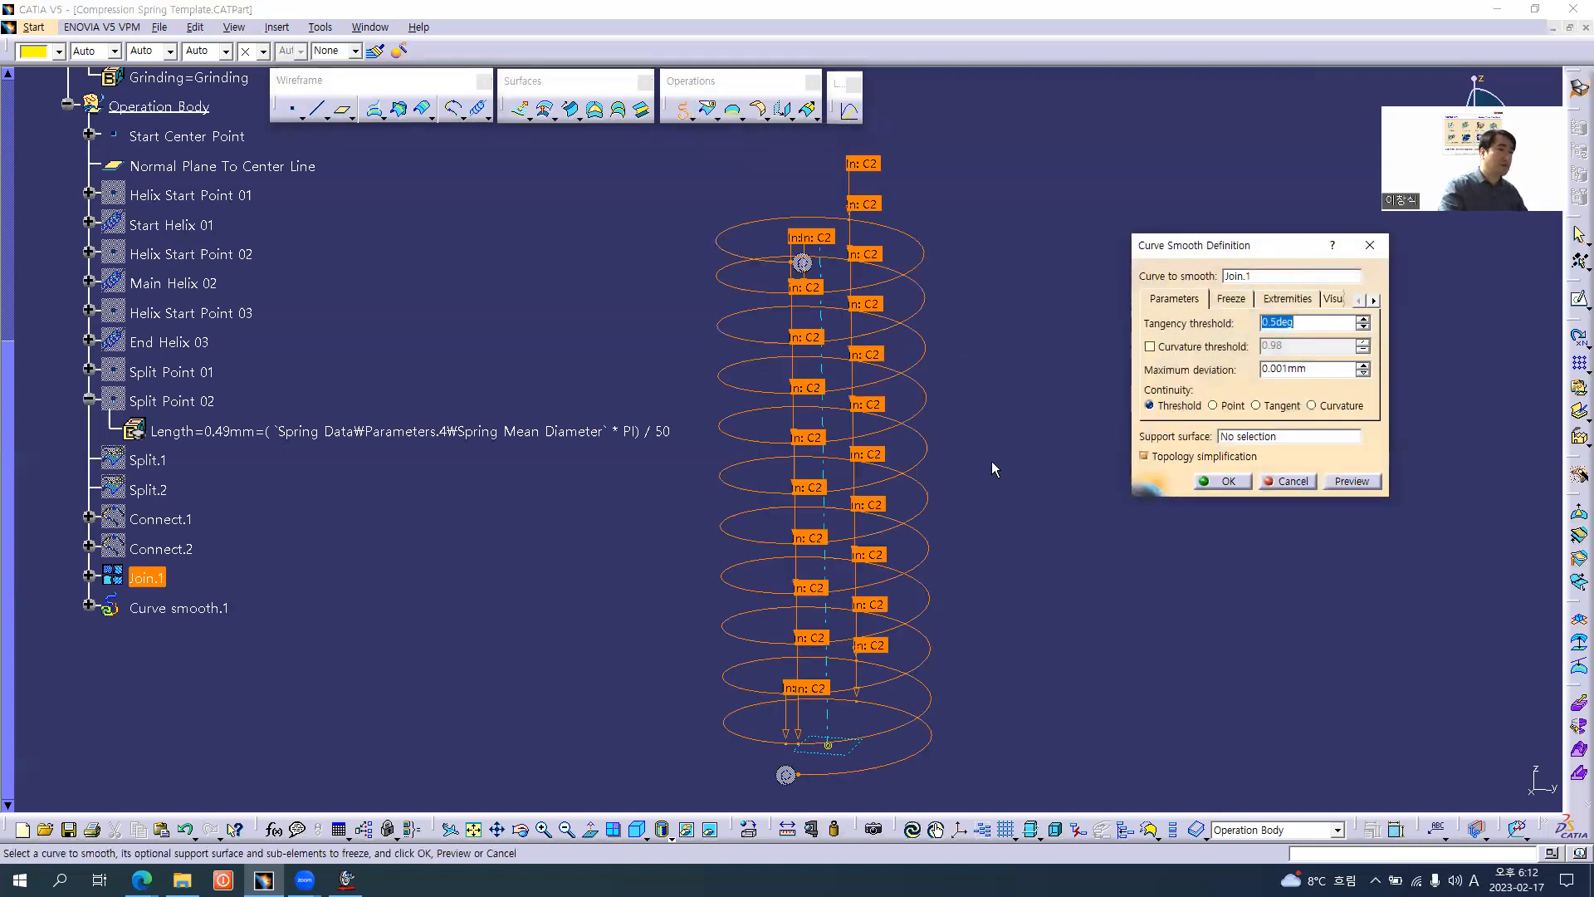
{"action": "middle_click_drag", "start_coordinate": [987, 483], "coordinate": [984, 449]}
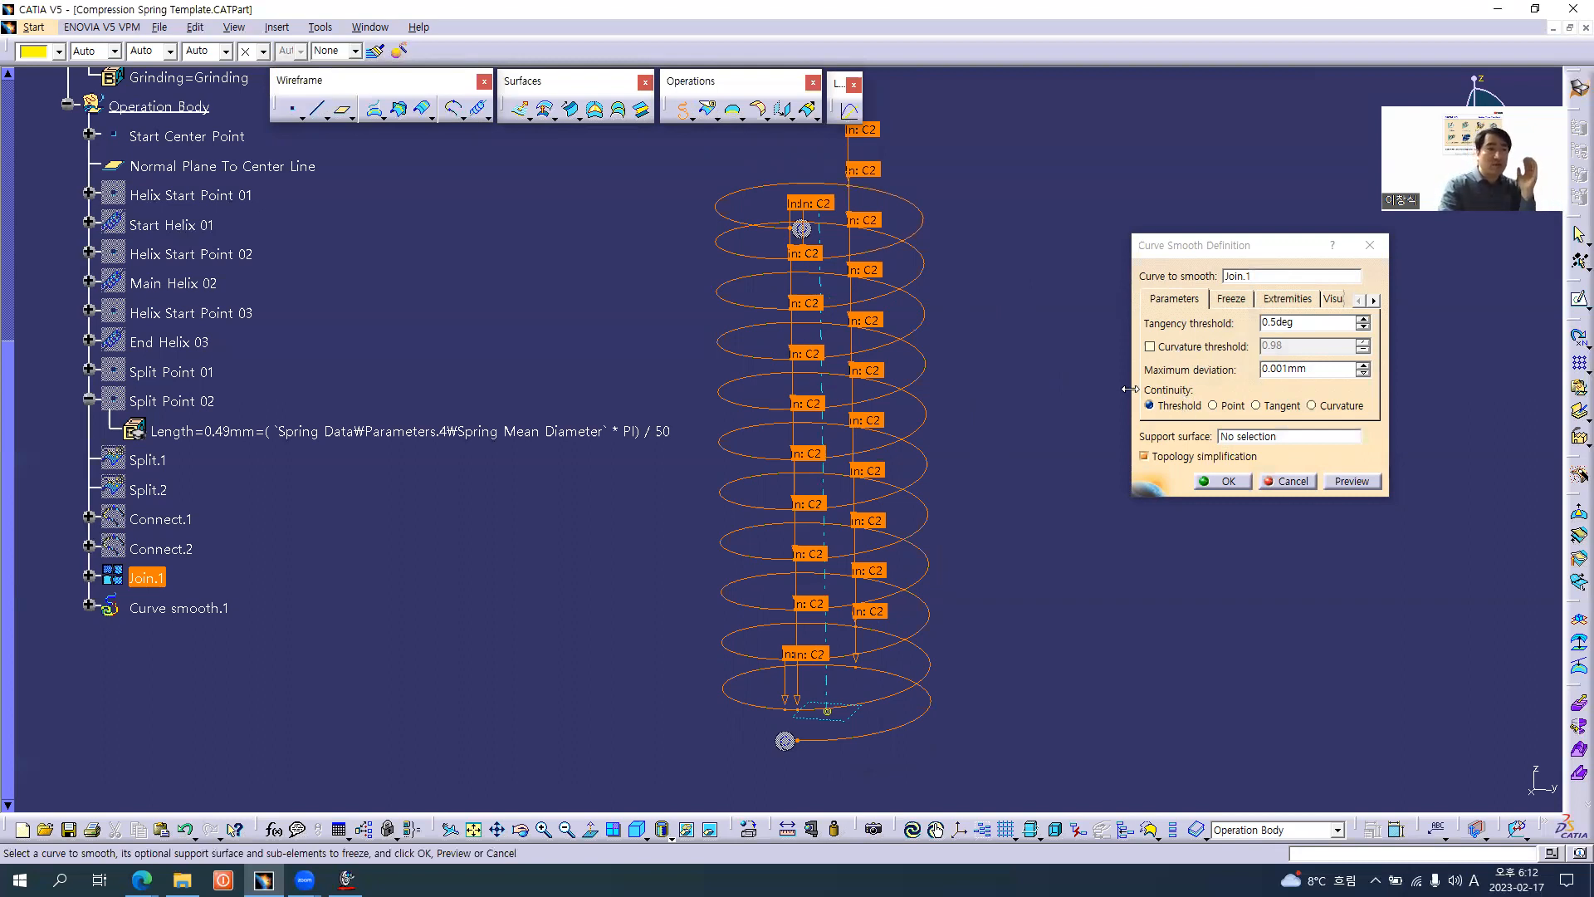
{"action": "left_click", "coordinate": [1315, 406]}
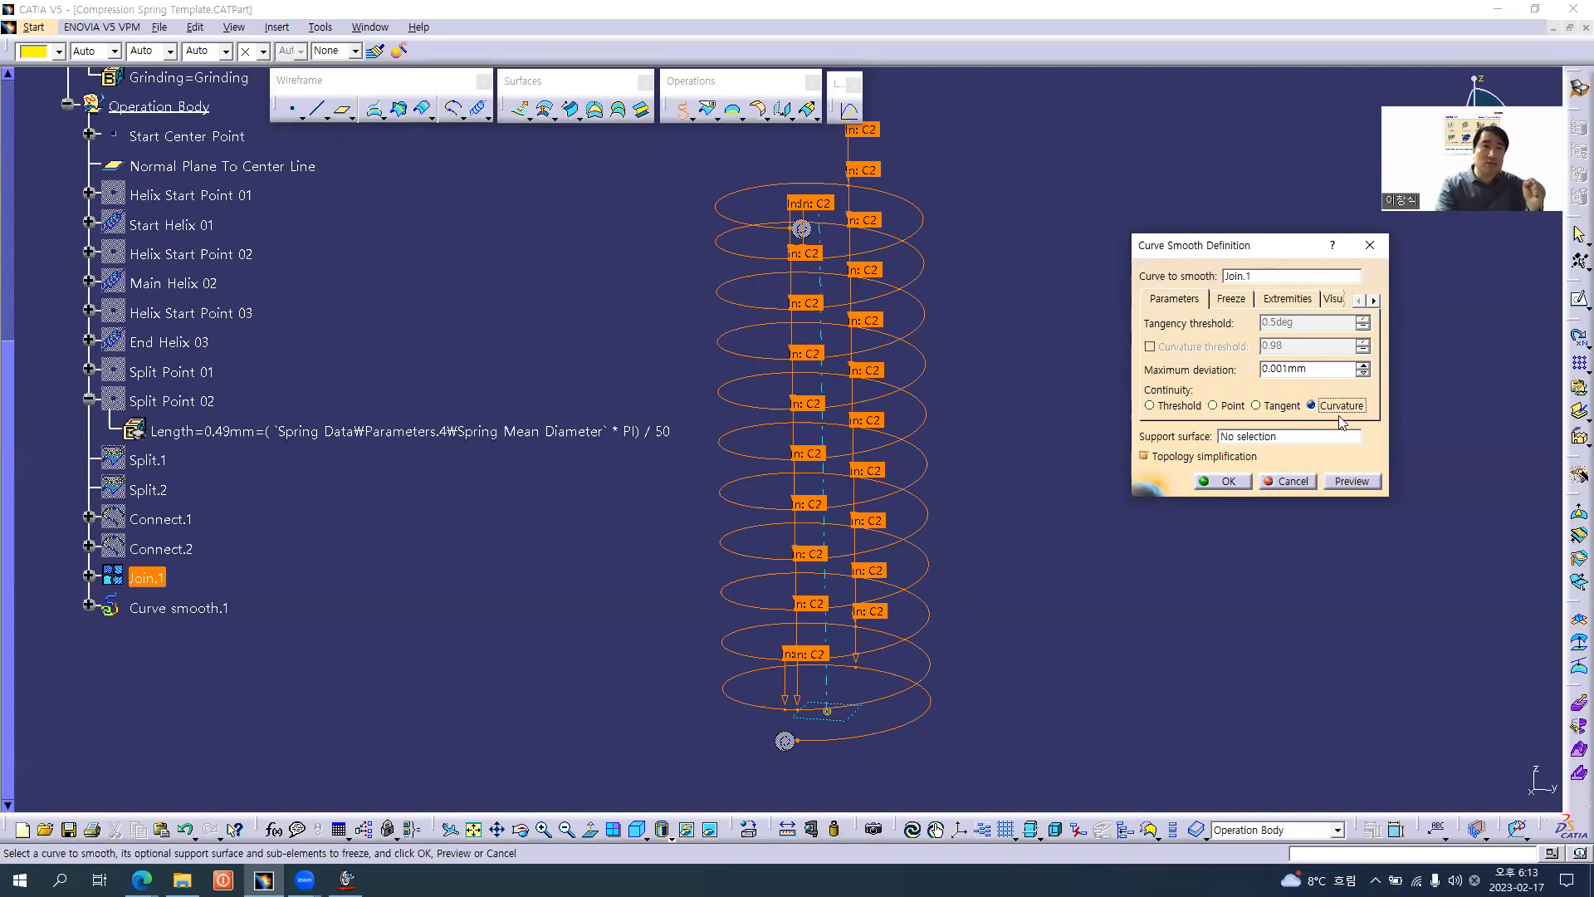
{"action": "left_click", "coordinate": [1224, 481]}
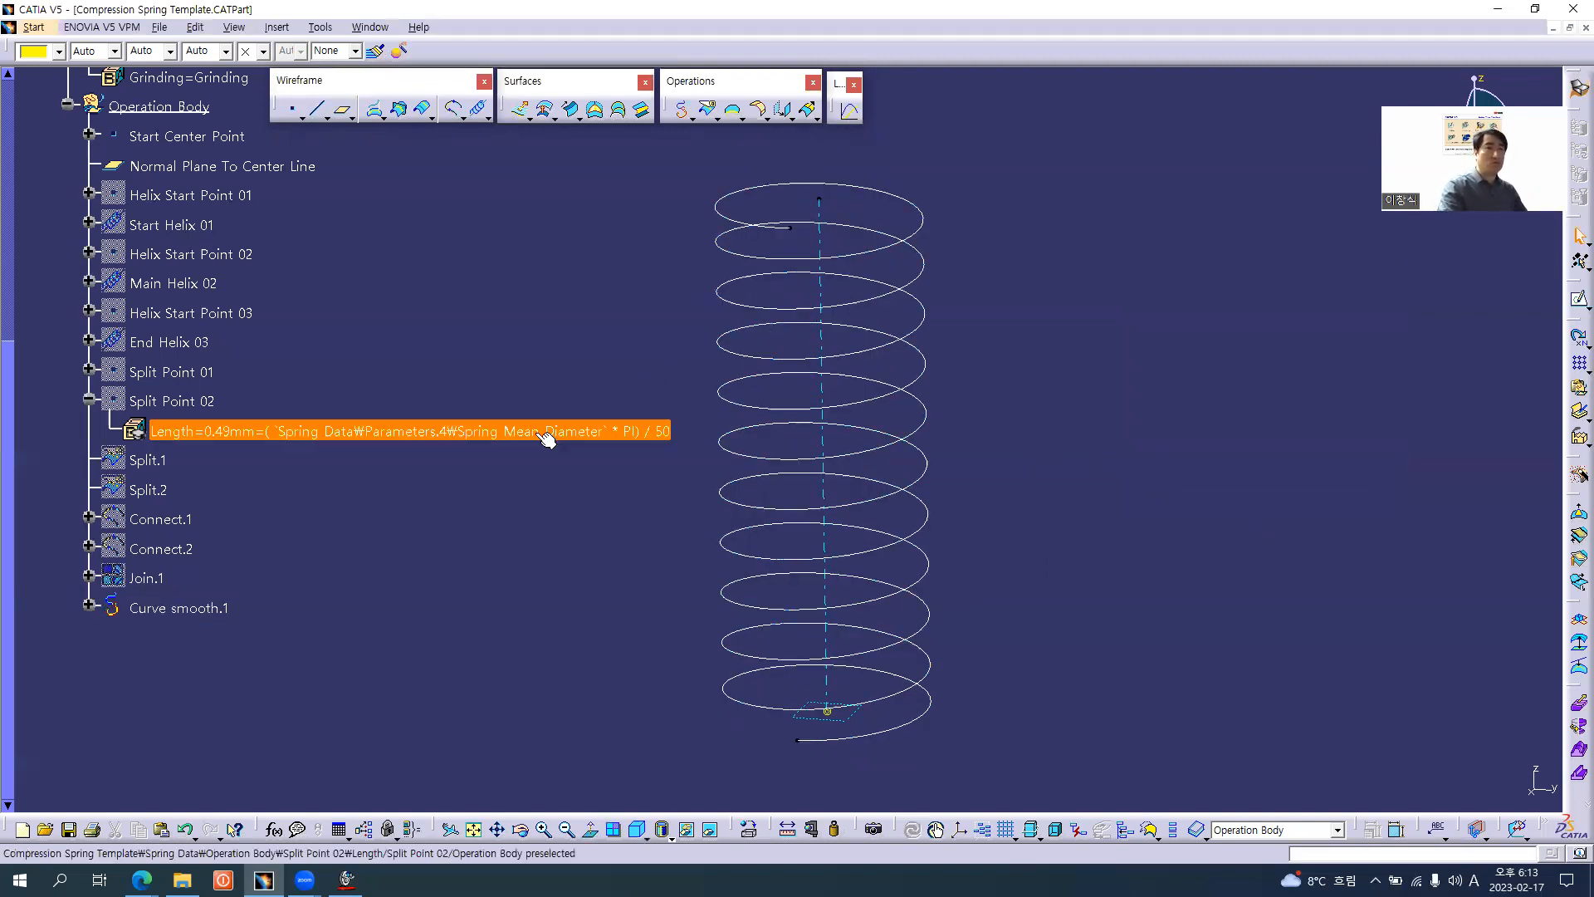
- Rename the smoothed curve as Final Spring Helix Curve, checking the name on the tutorial slide in the browser
{"action": "left_click", "coordinate": [191, 608]}
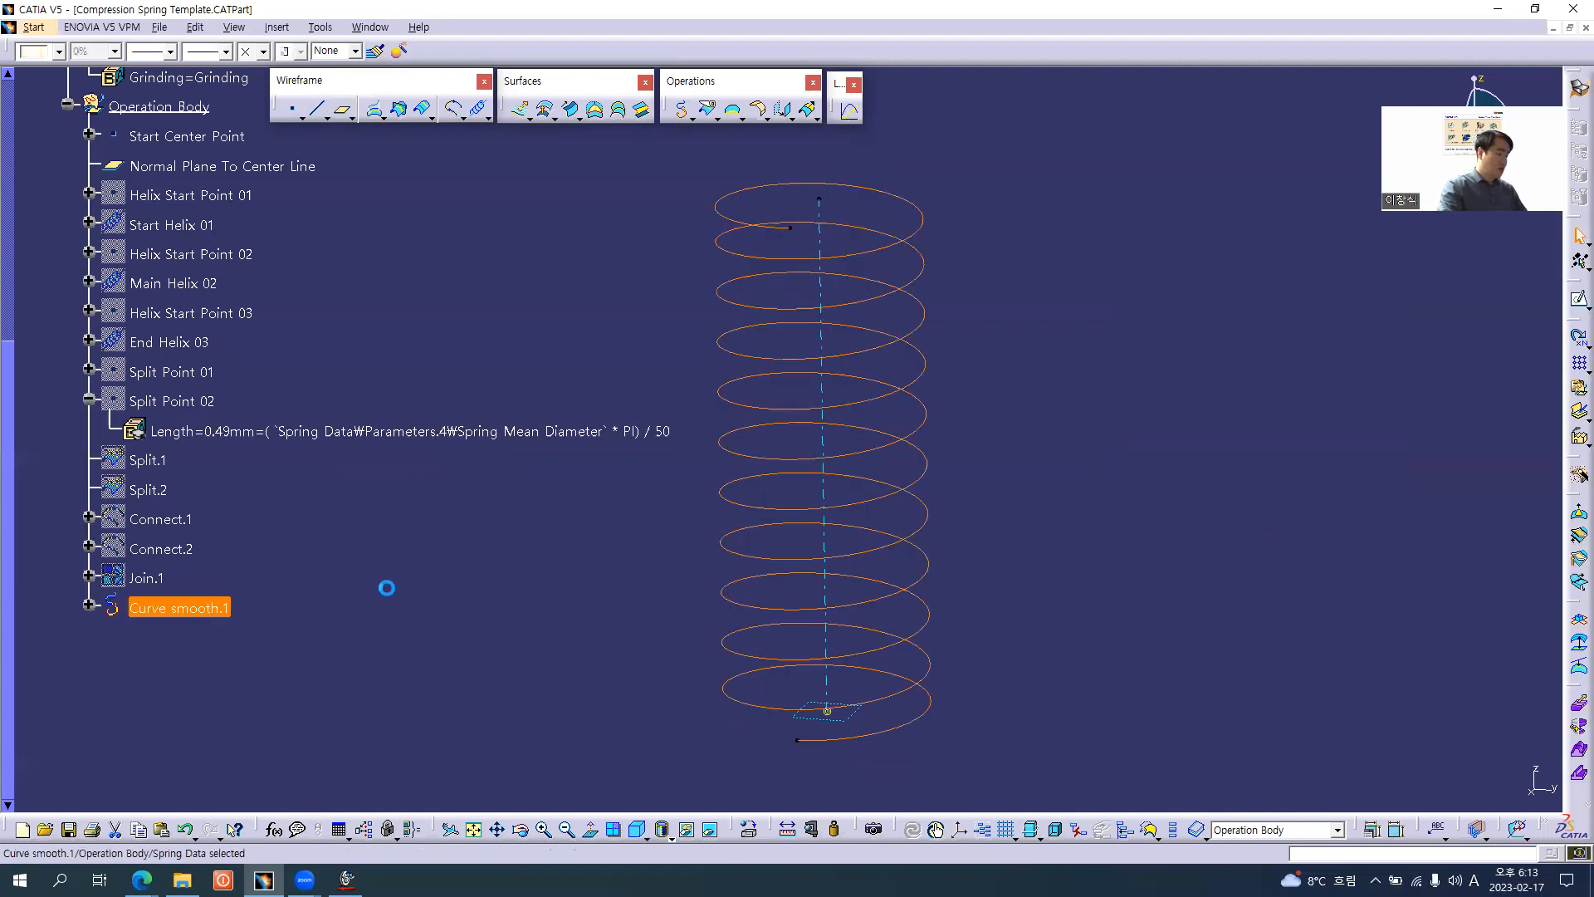
{"action": "key", "text": "alt+Return"}
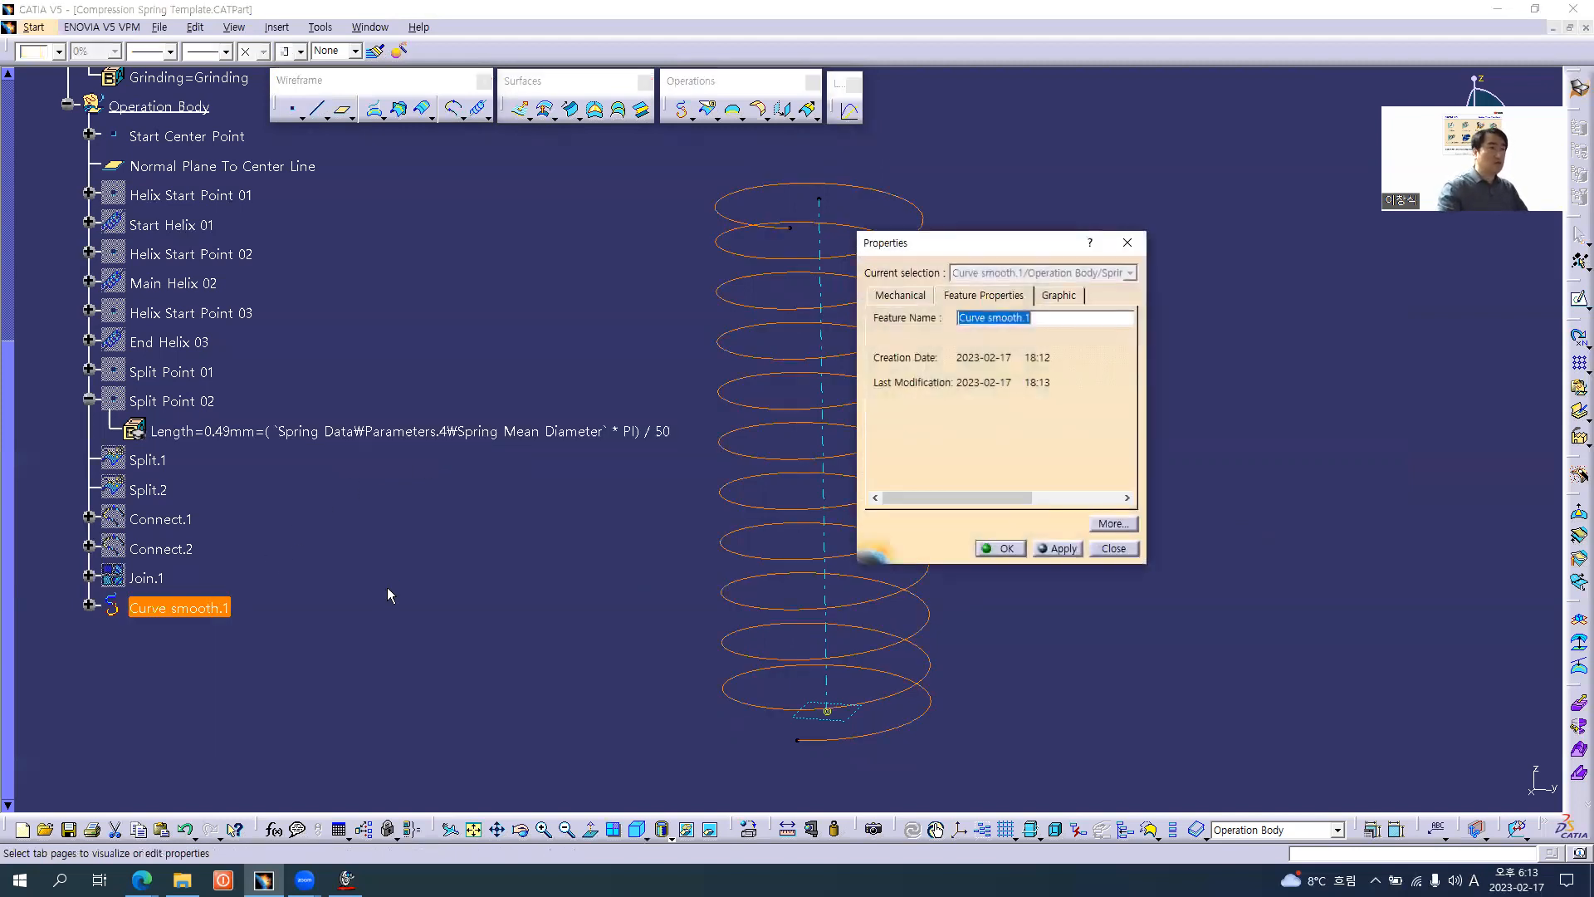
{"action": "key", "text": "alt+Tab"}
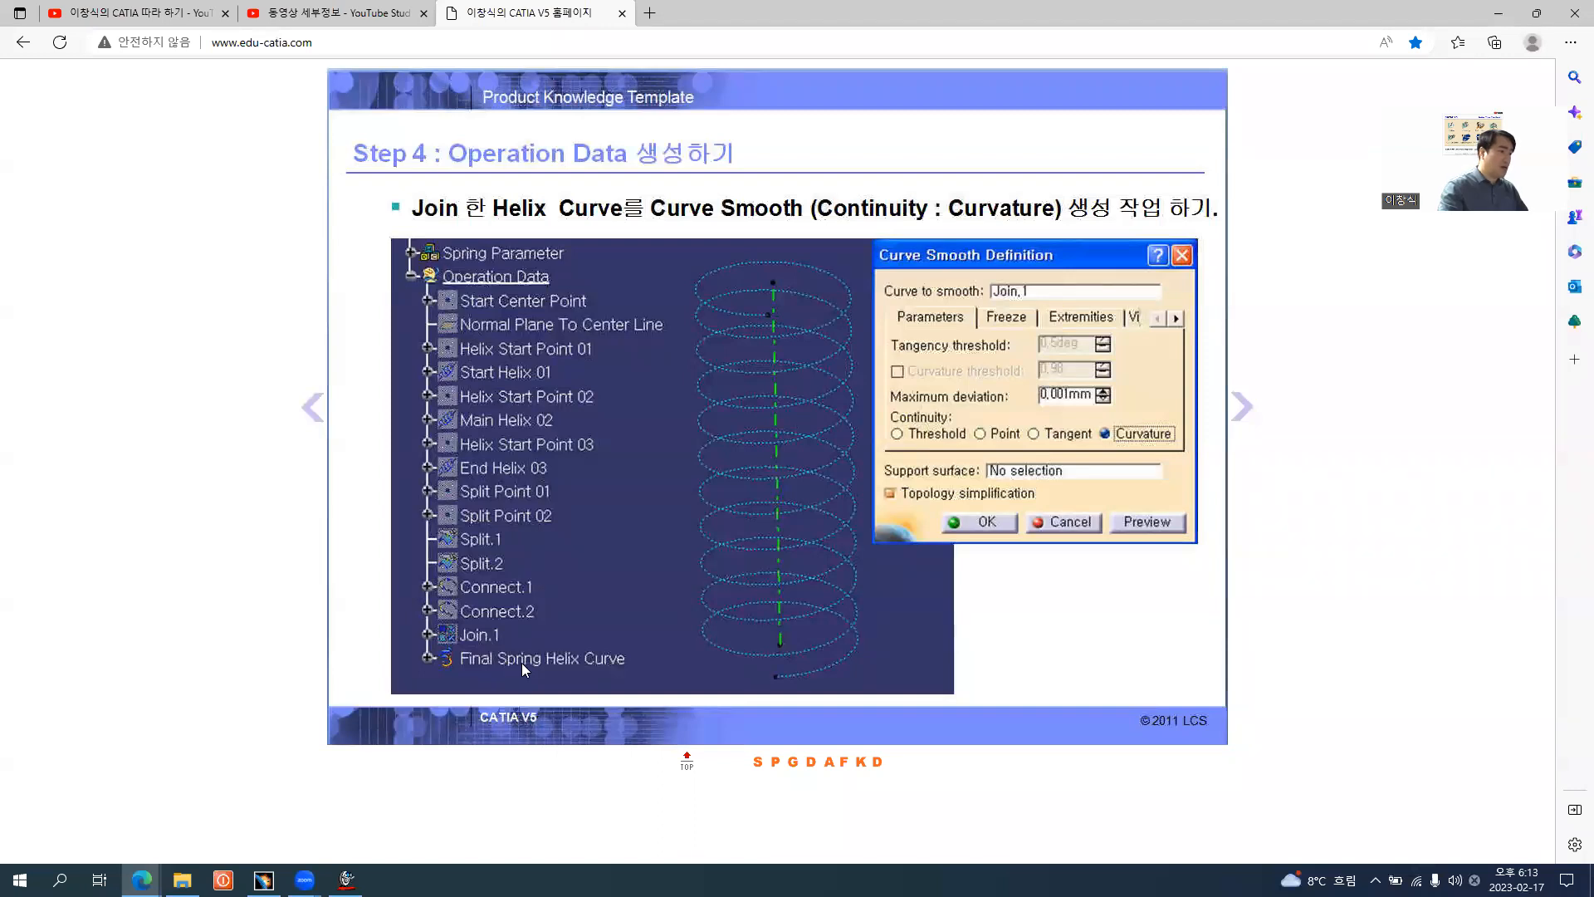
{"action": "key", "text": "alt+Tab"}
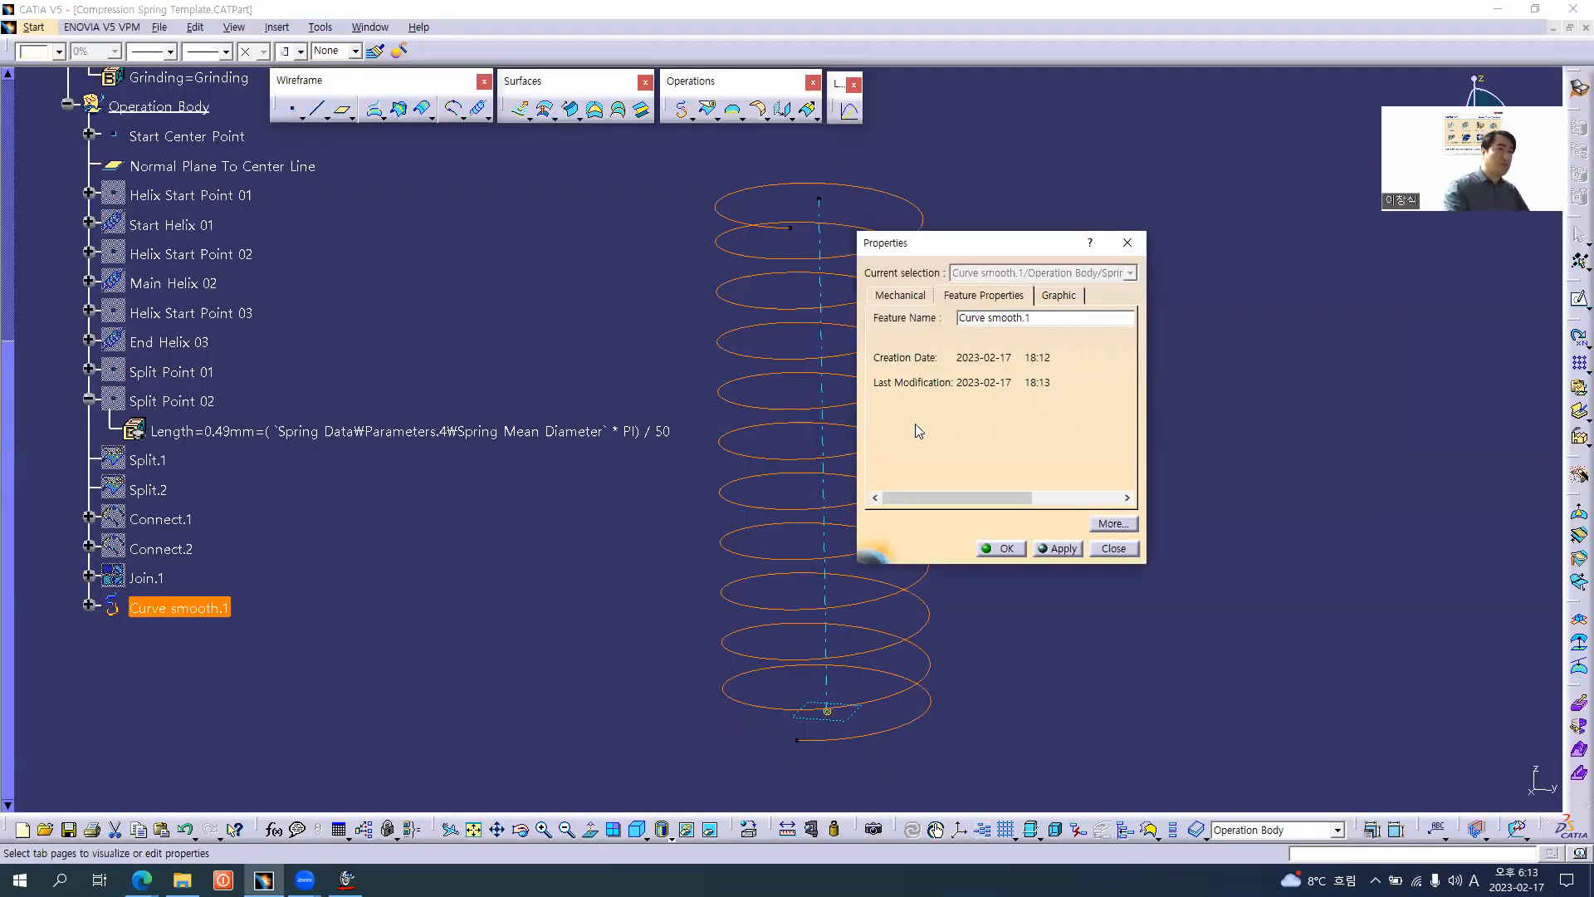
{"action": "left_click_drag", "start_coordinate": [1071, 317], "coordinate": [956, 317]}
{"action": "type", "text": "Final"}
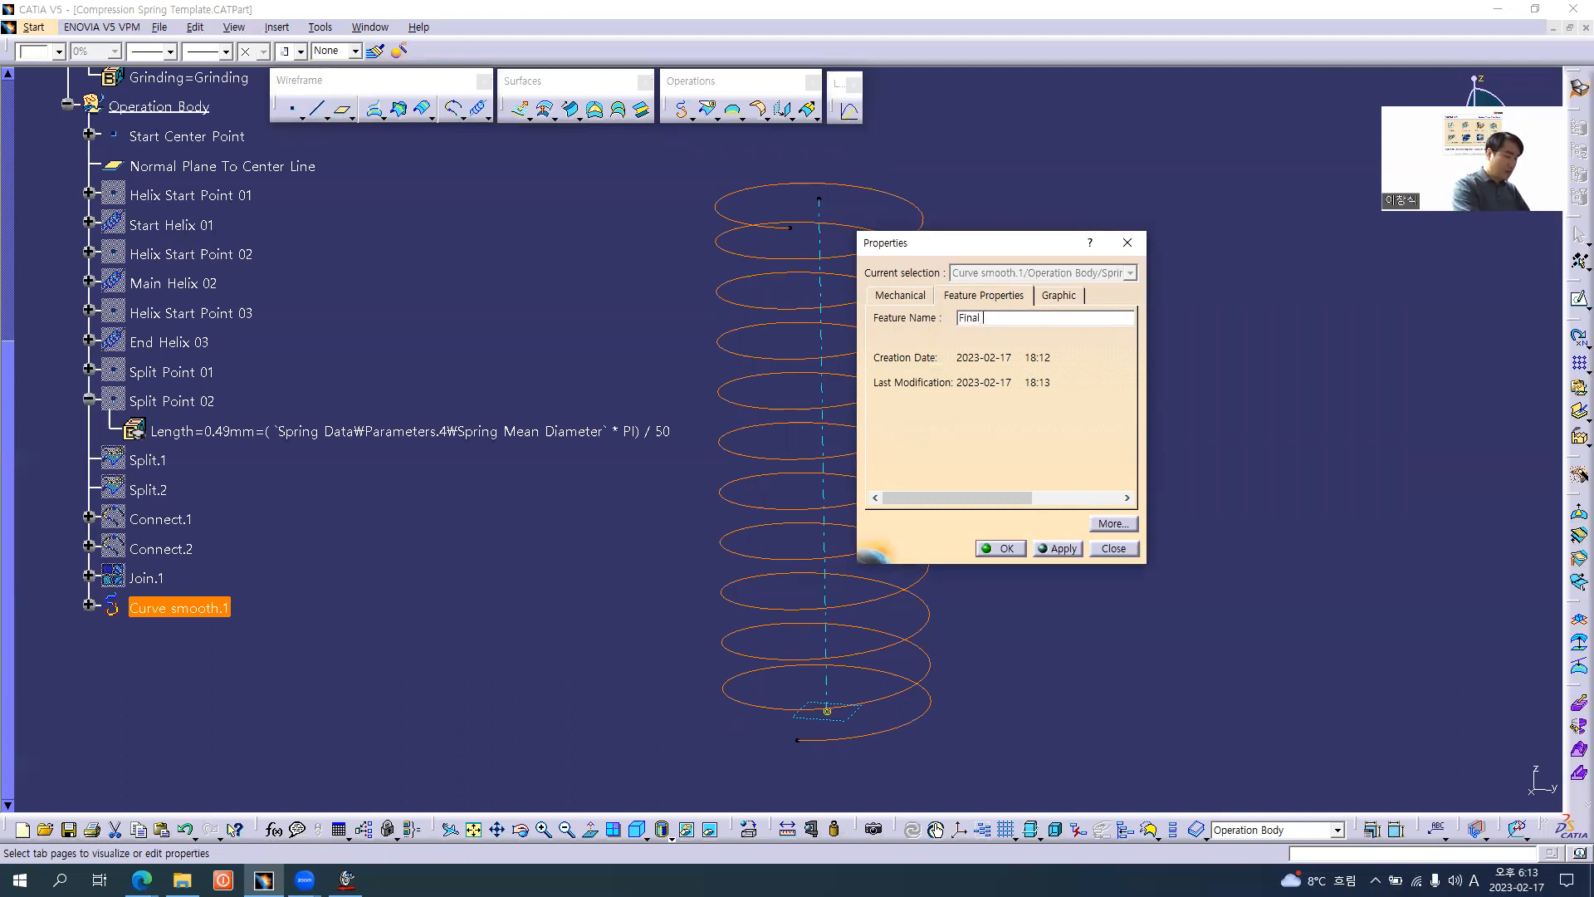
{"action": "type", "text": " Spring Heli"}
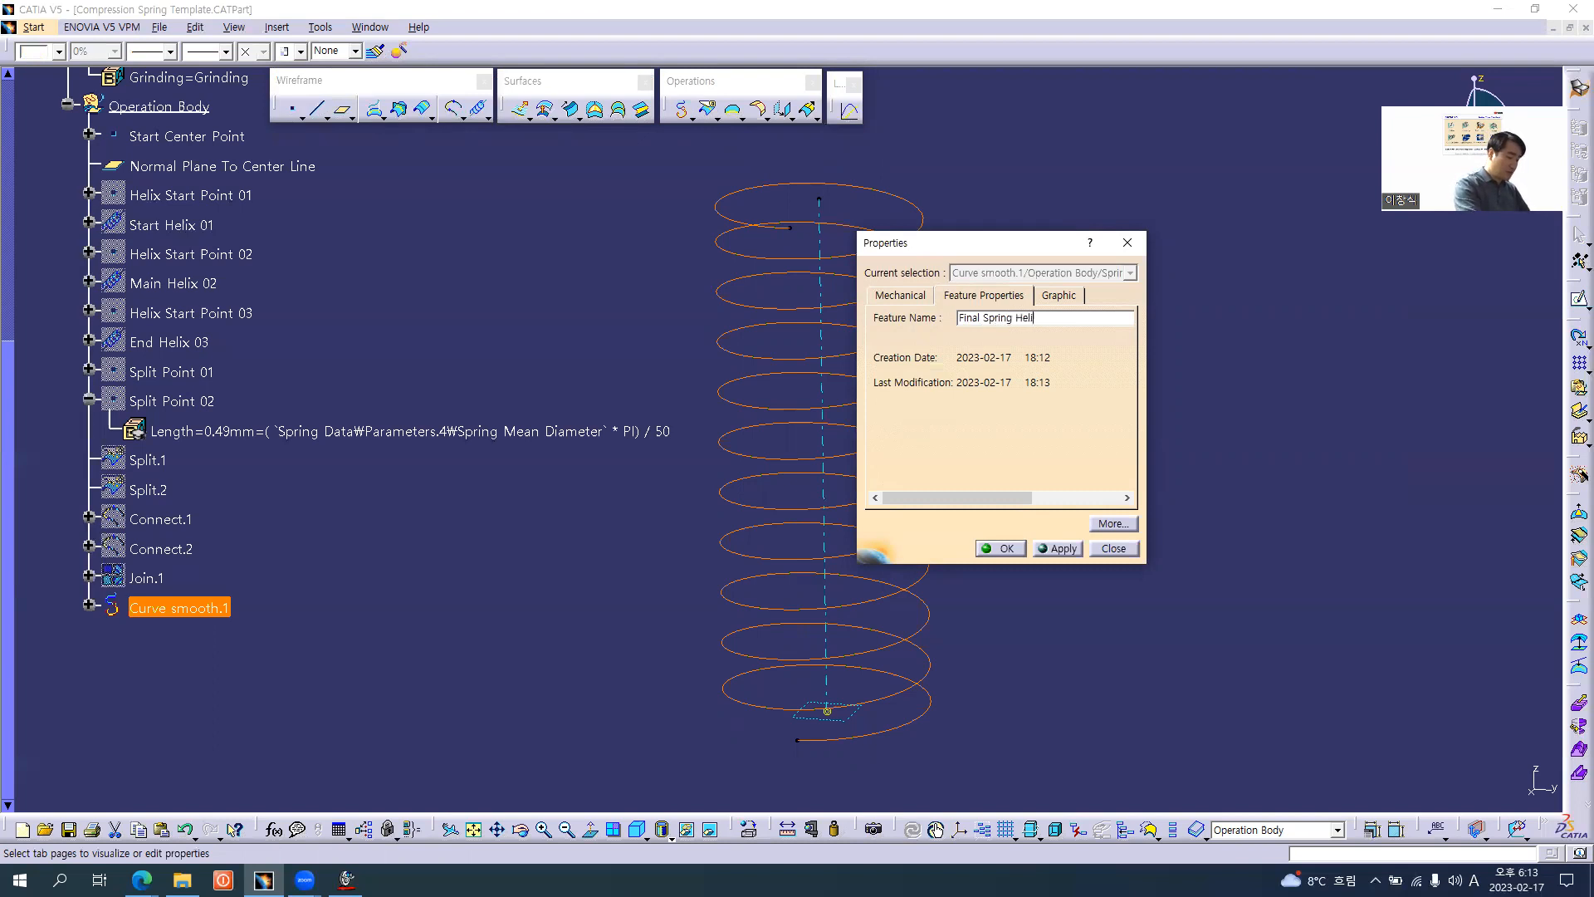
{"action": "type", "text": "x Curve"}
{"action": "key", "text": "Return"}
{"action": "left_click", "coordinate": [388, 285]}
- Set the Final Spring Helix Curve's colour to cyan and its line type to dotted style 6
{"action": "left_click", "coordinate": [206, 612]}
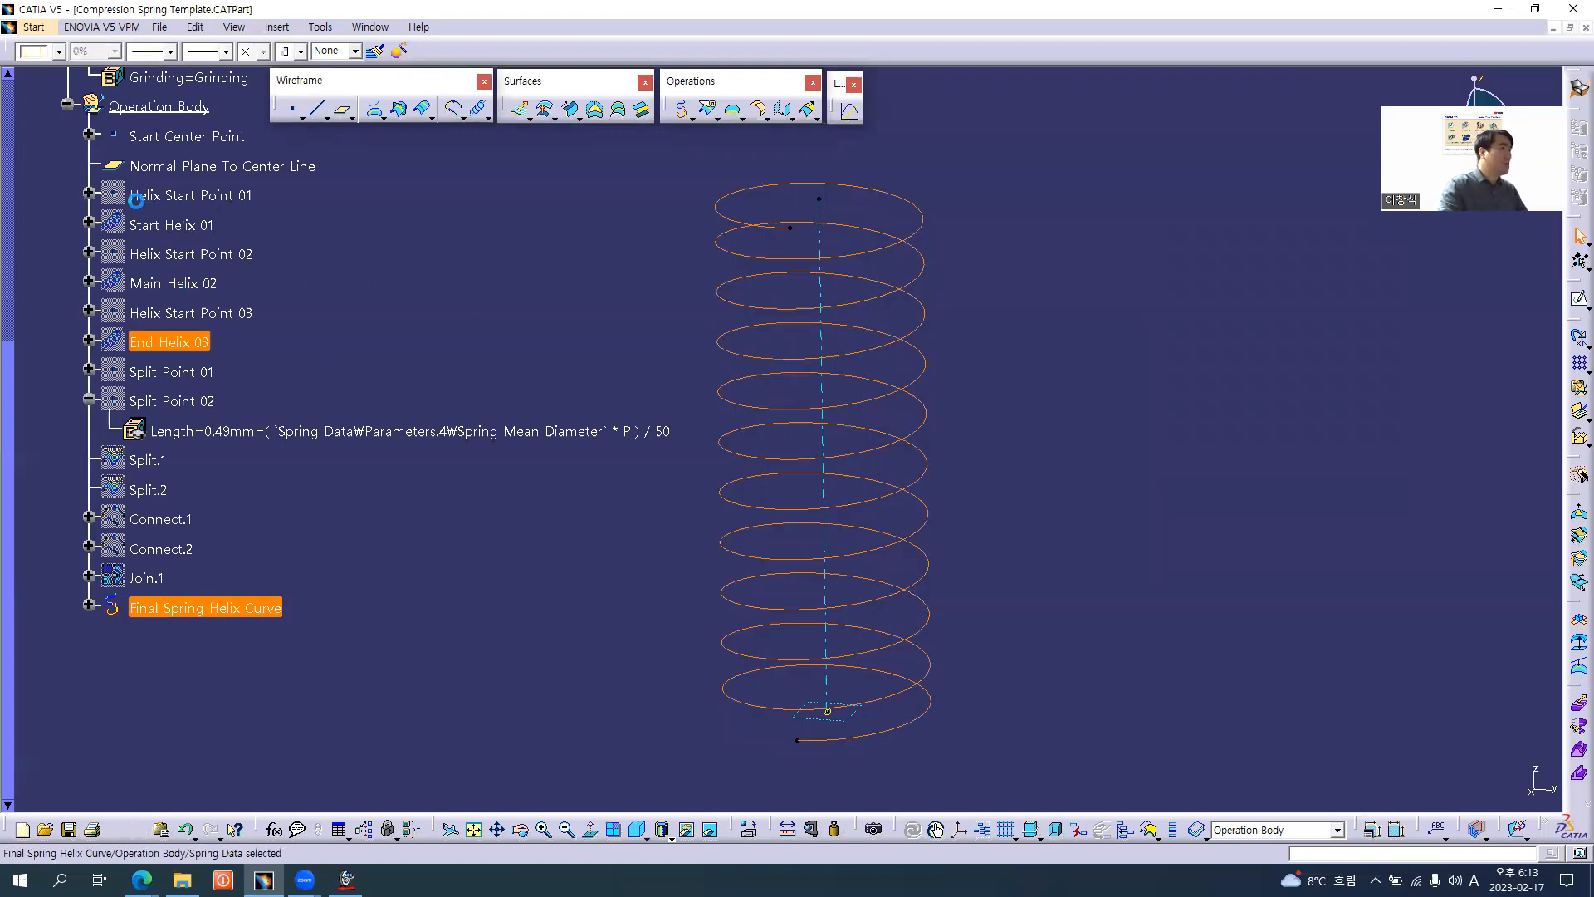
{"action": "left_click", "coordinate": [58, 51]}
{"action": "left_click", "coordinate": [47, 243]}
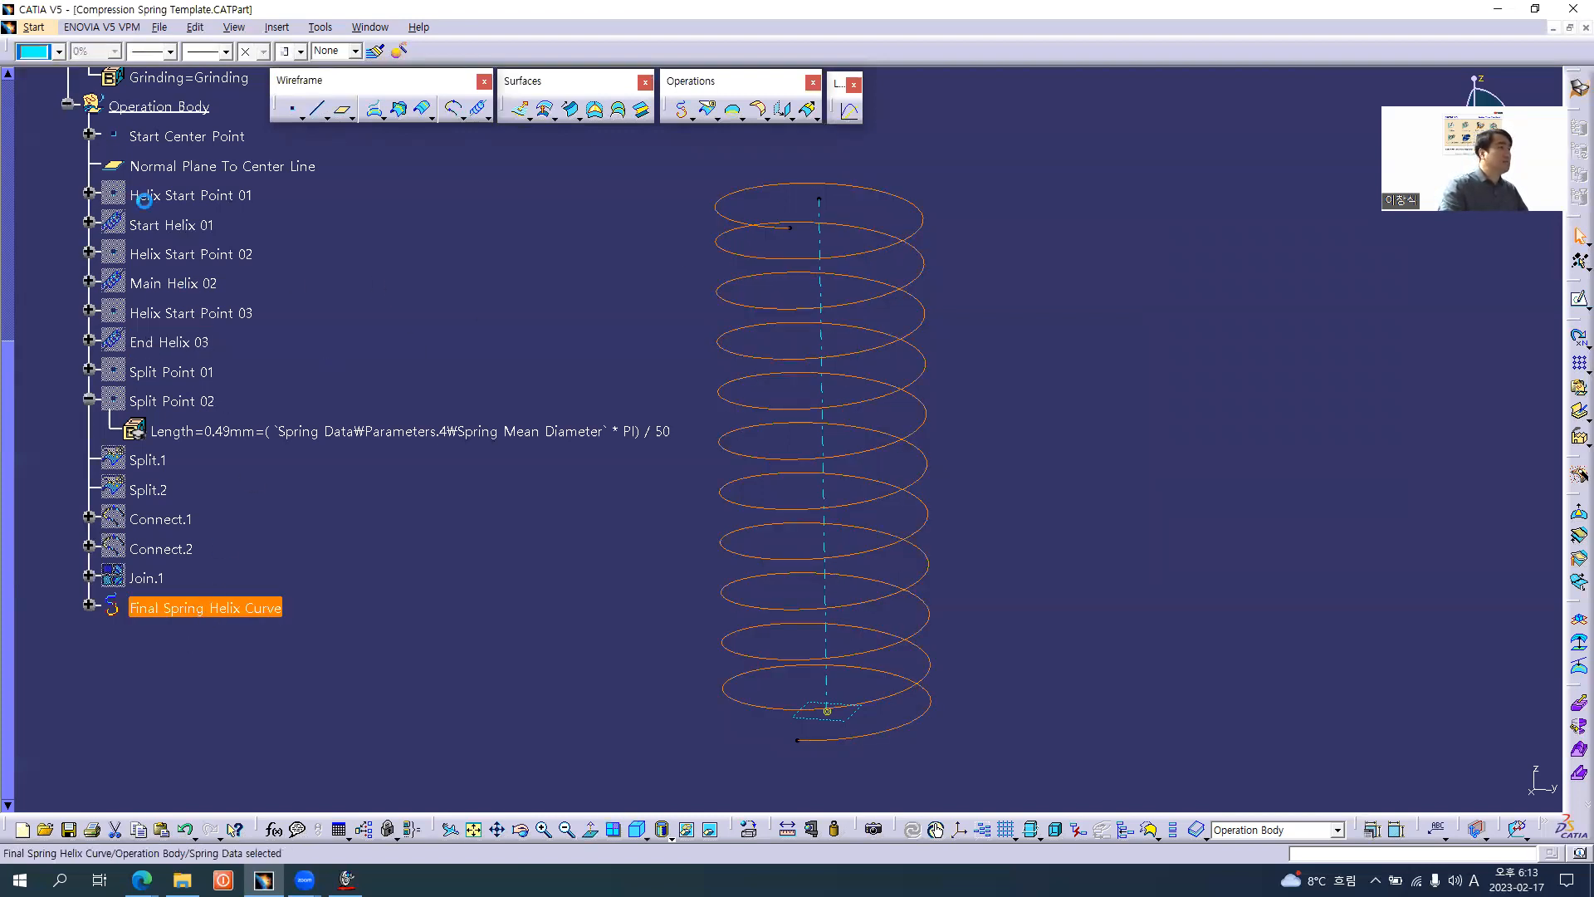
{"action": "left_click", "coordinate": [217, 51]}
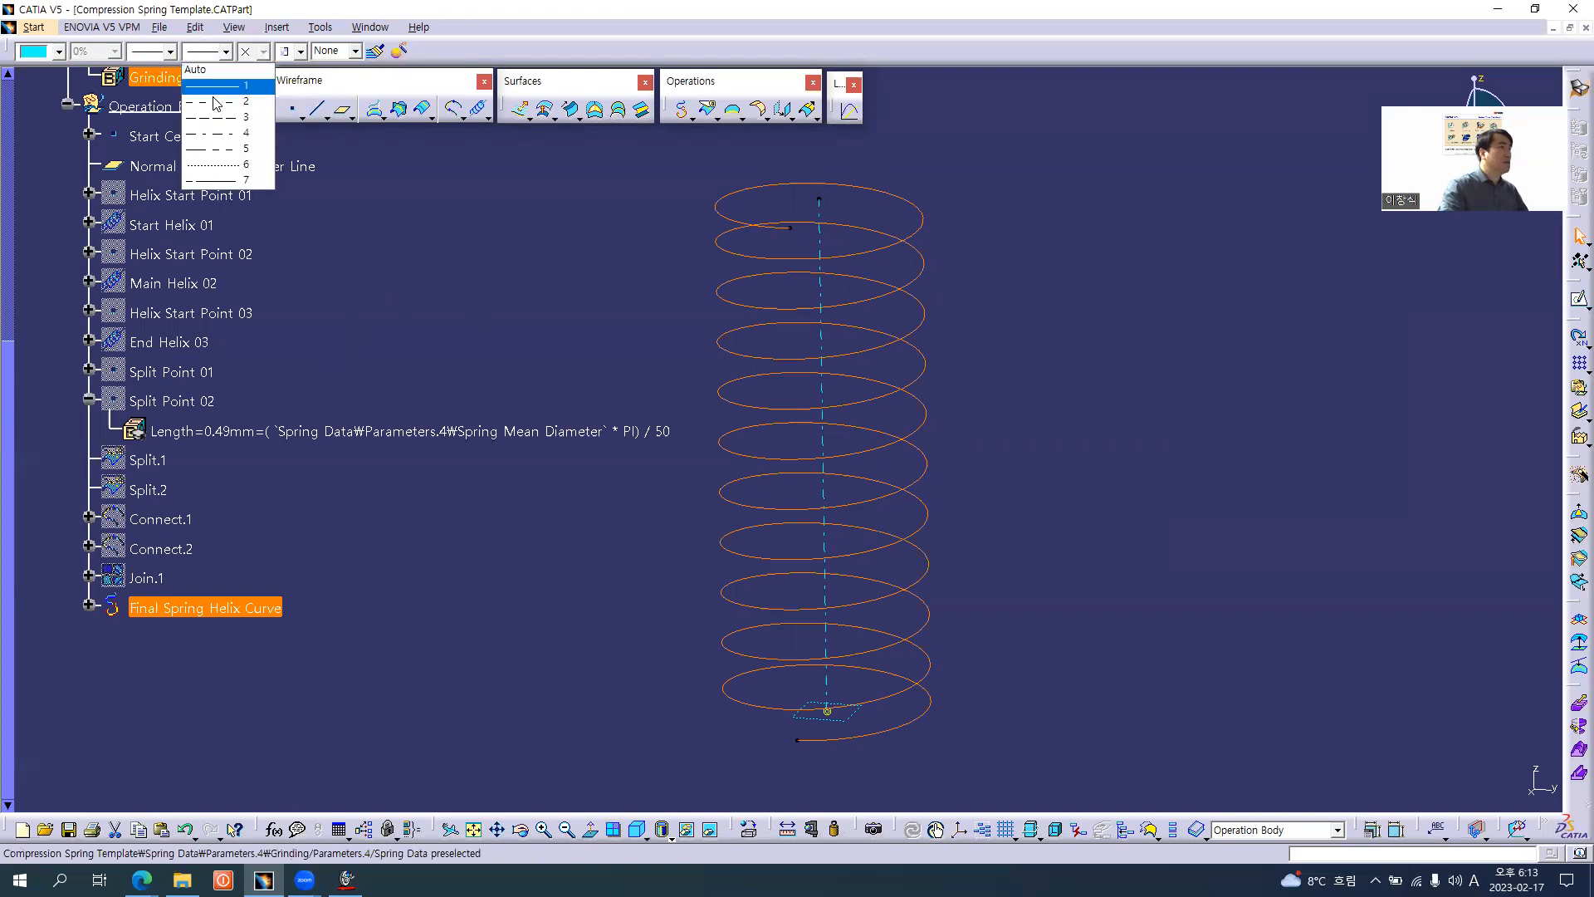
{"action": "left_click", "coordinate": [221, 164]}
{"action": "left_click", "coordinate": [424, 274]}
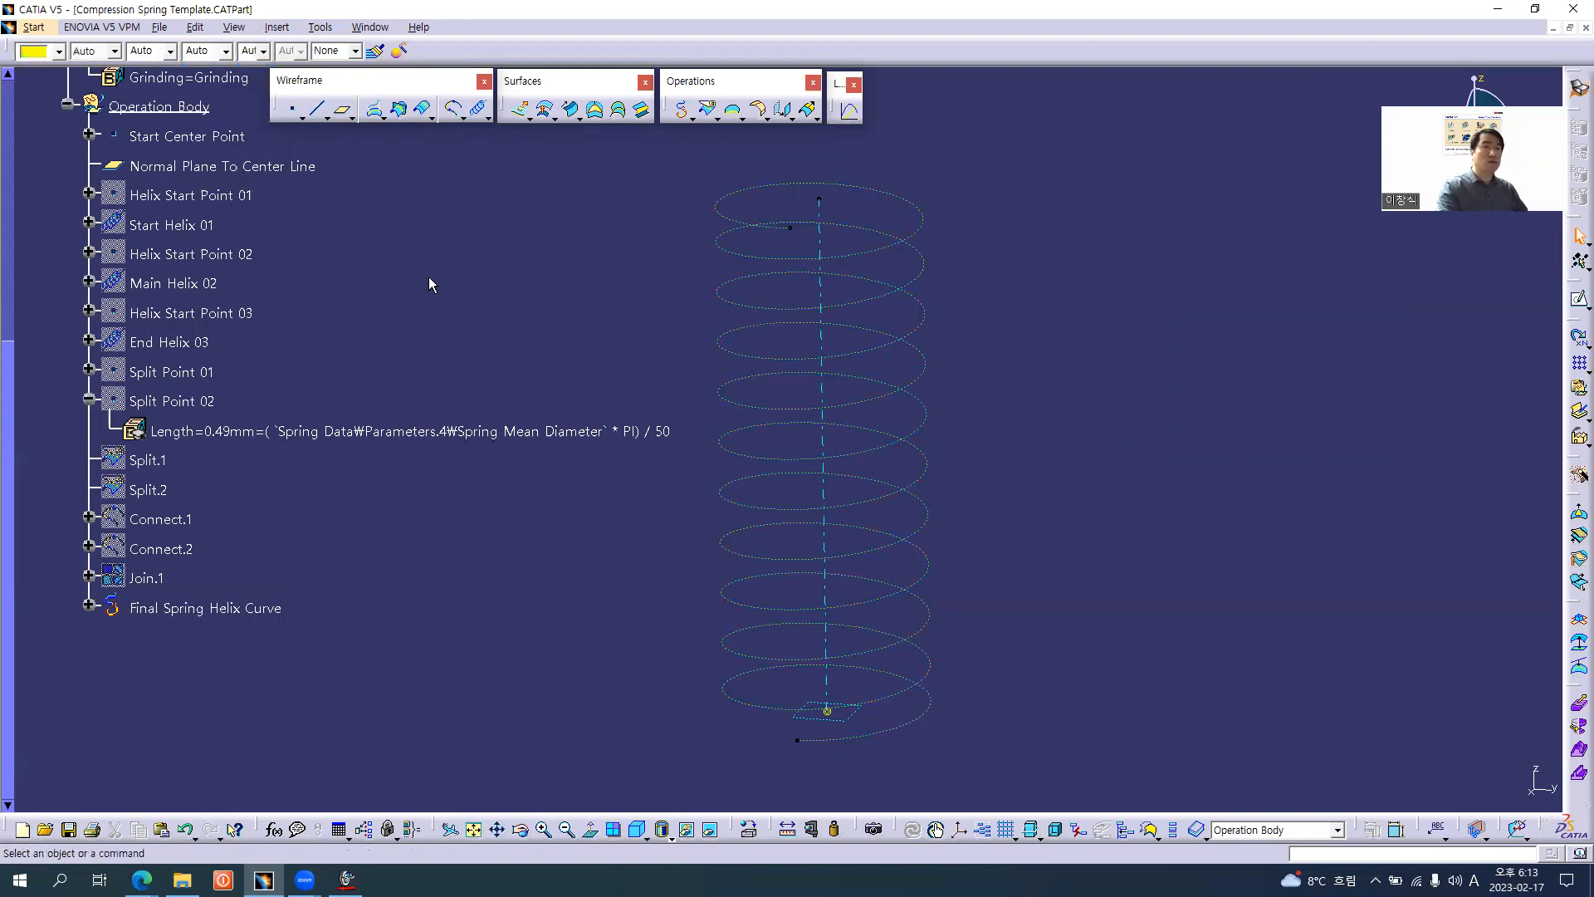
- Consult the tutorial's Limit Split Plane slide in the browser and, in CATIA, start a Normal to curve plane on the Spring Center Line
{"action": "key", "text": "alt+Tab"}
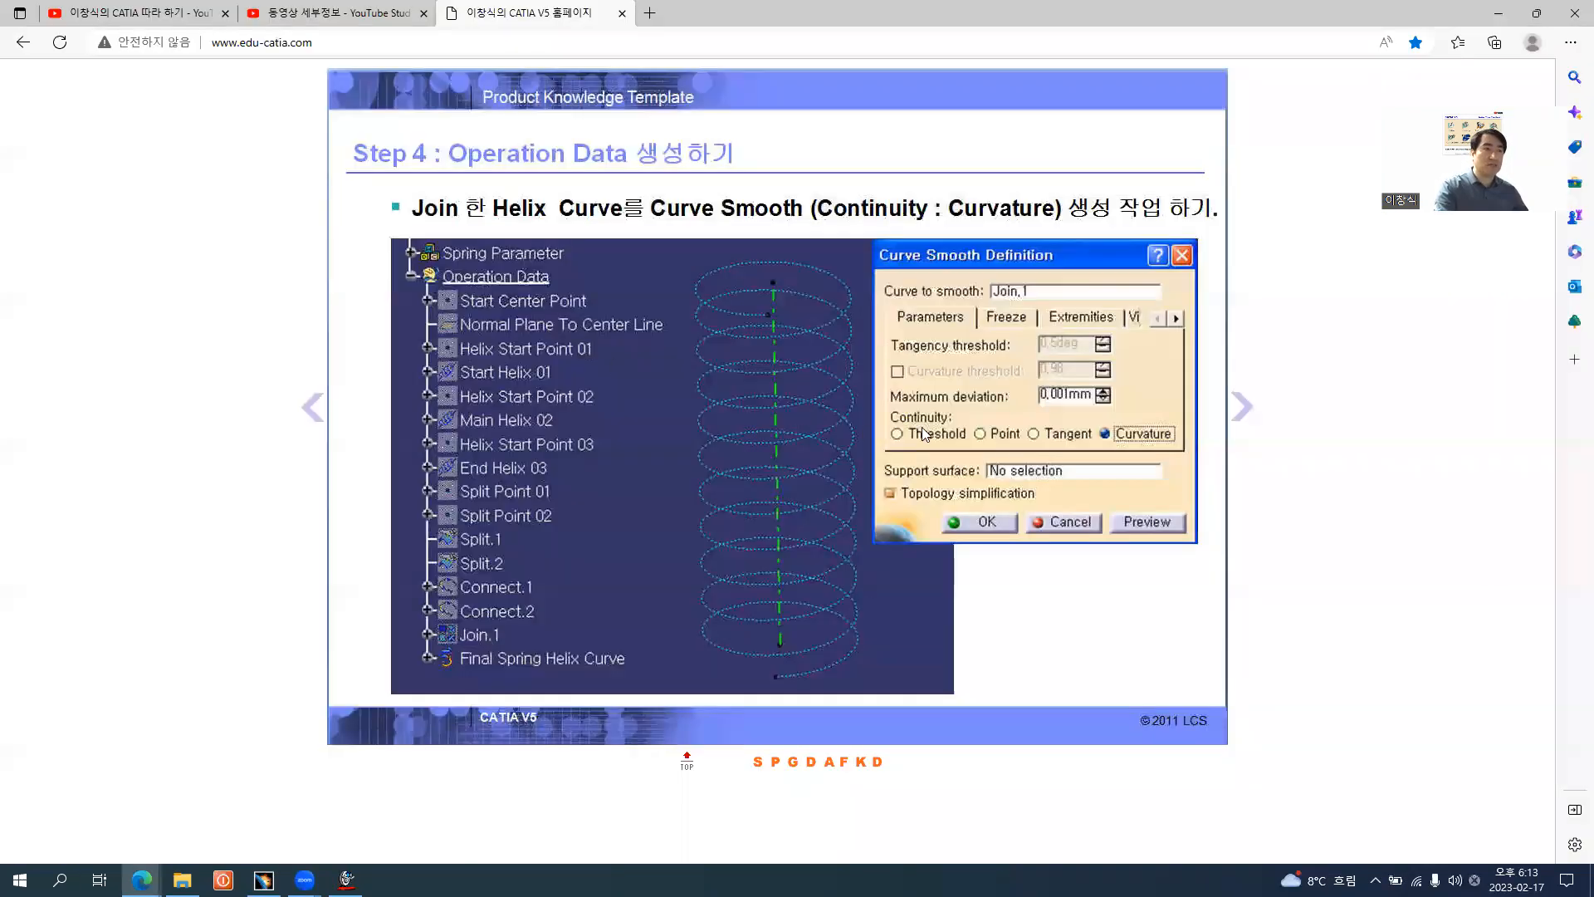
{"action": "left_click", "coordinate": [1242, 421]}
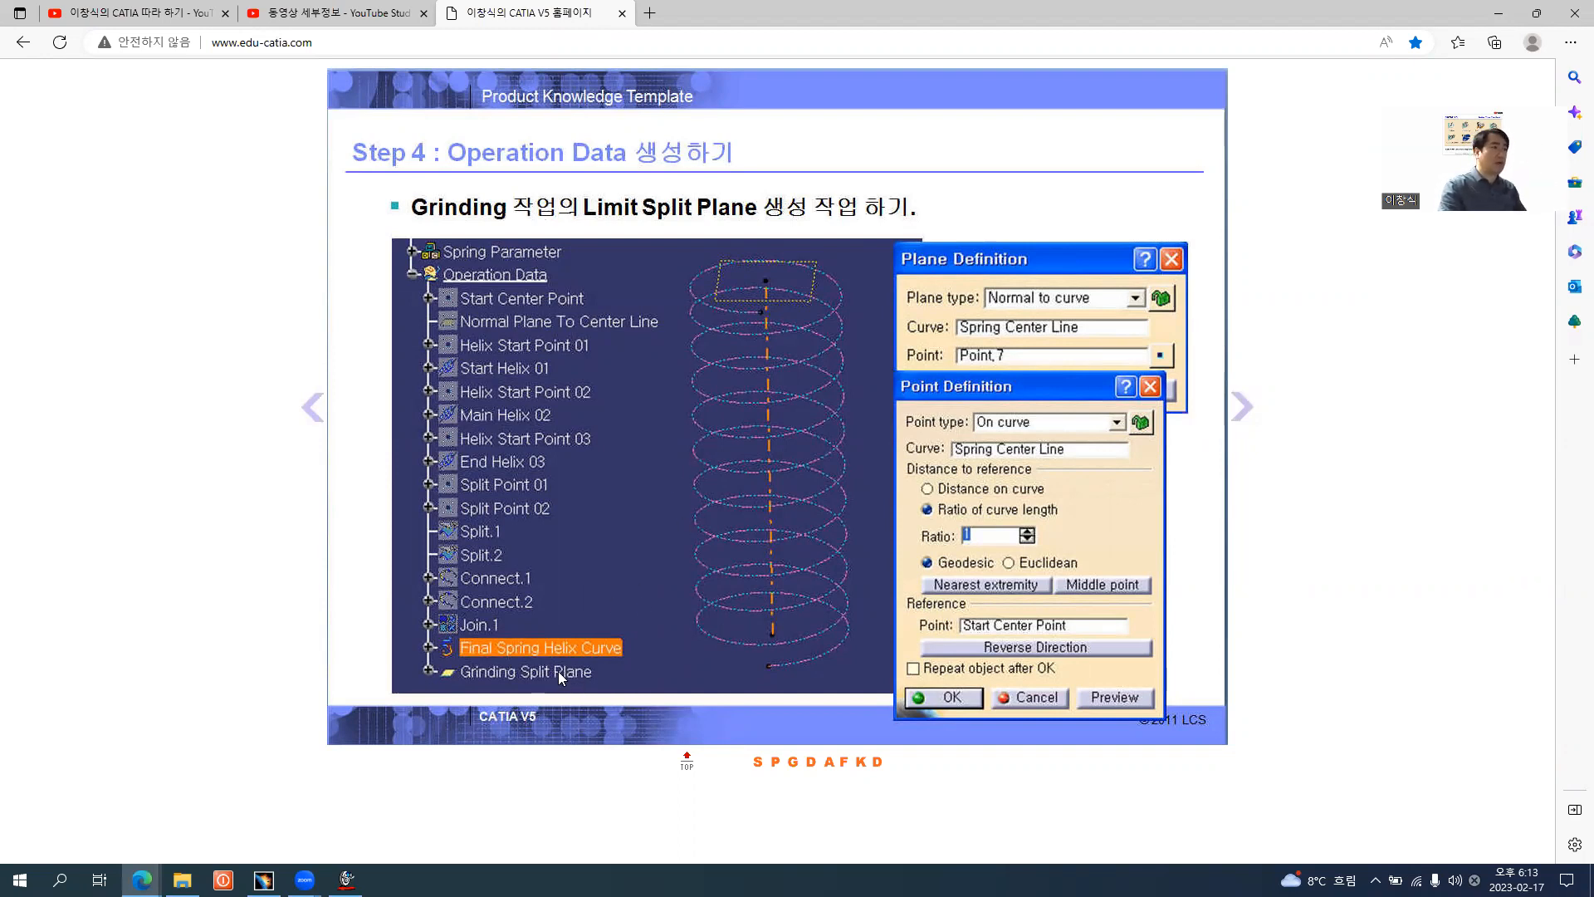
{"action": "key", "text": "alt+Tab"}
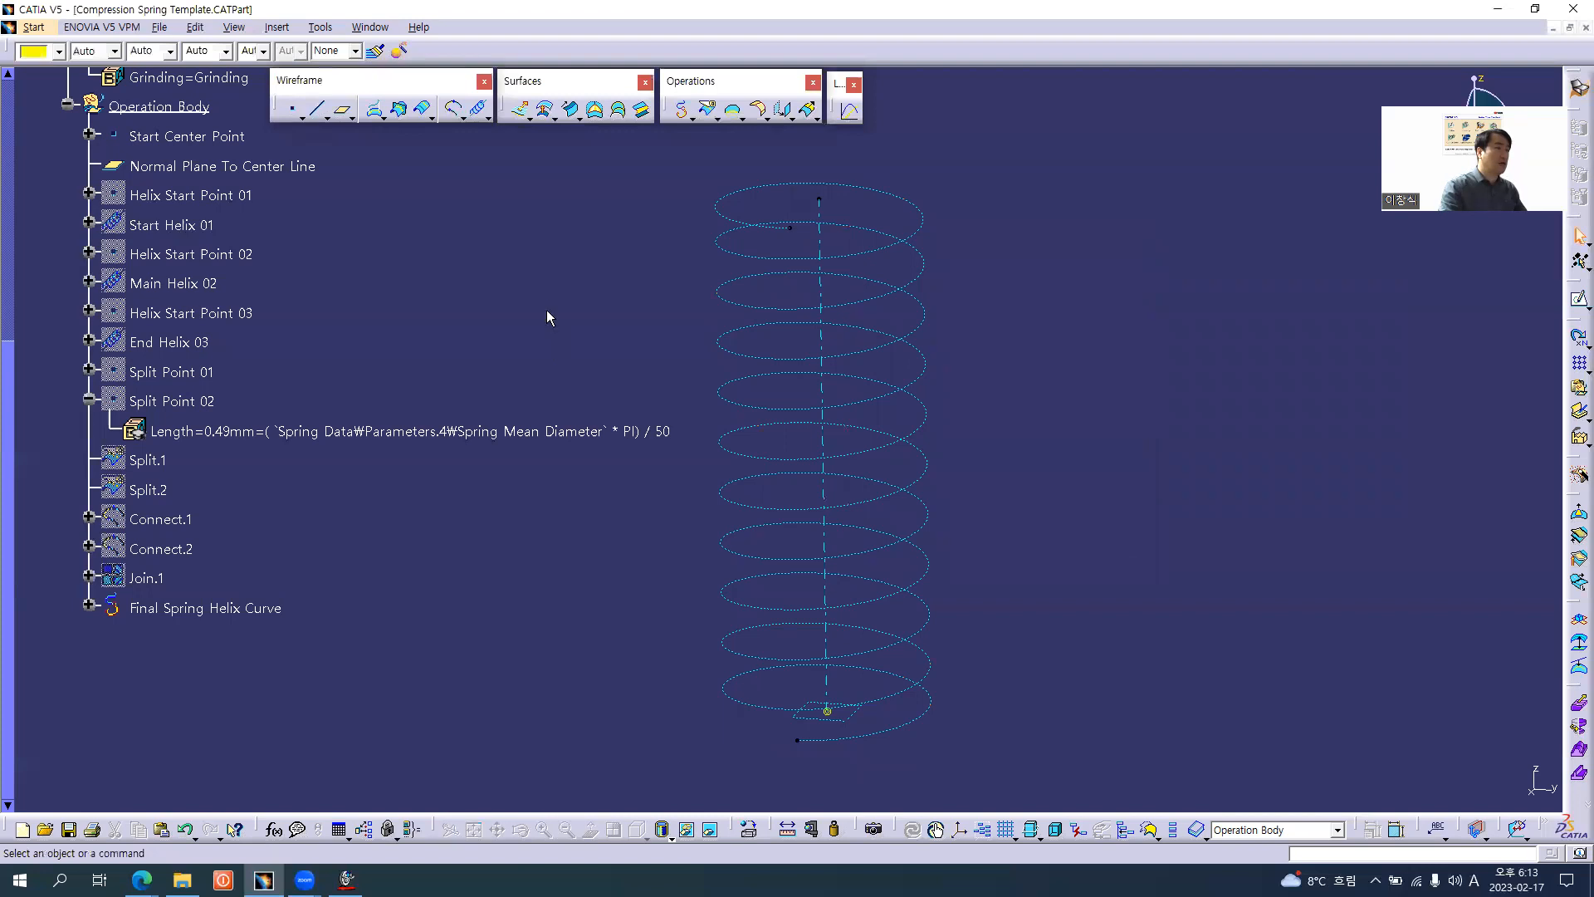
{"action": "left_click", "coordinate": [341, 109]}
{"action": "key", "text": "alt+Tab"}
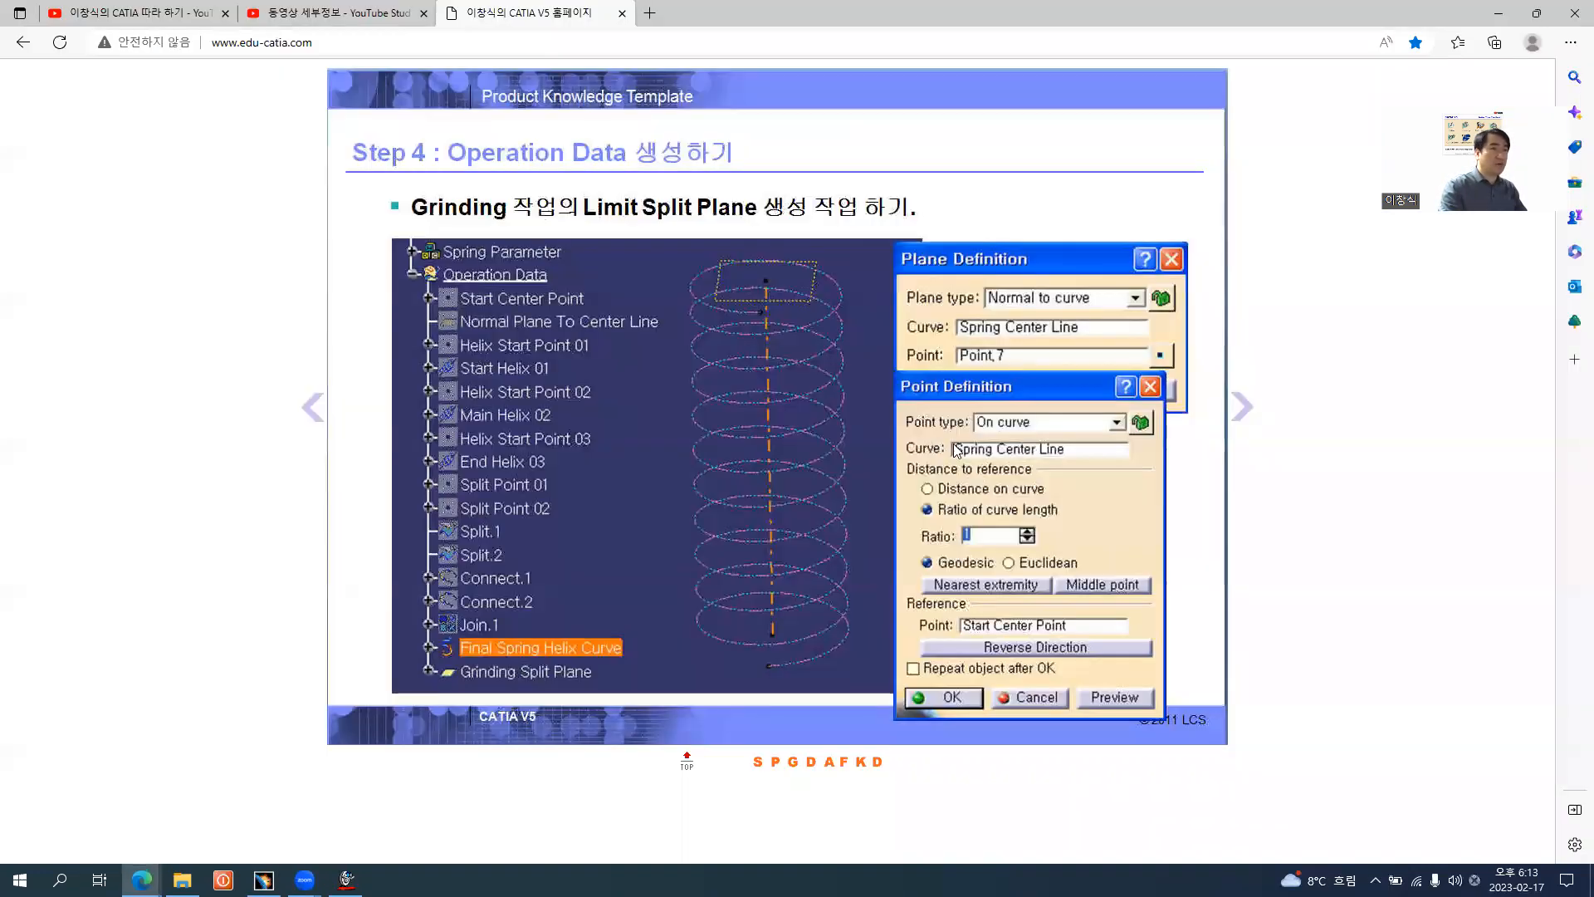
{"action": "key", "text": "alt+Tab"}
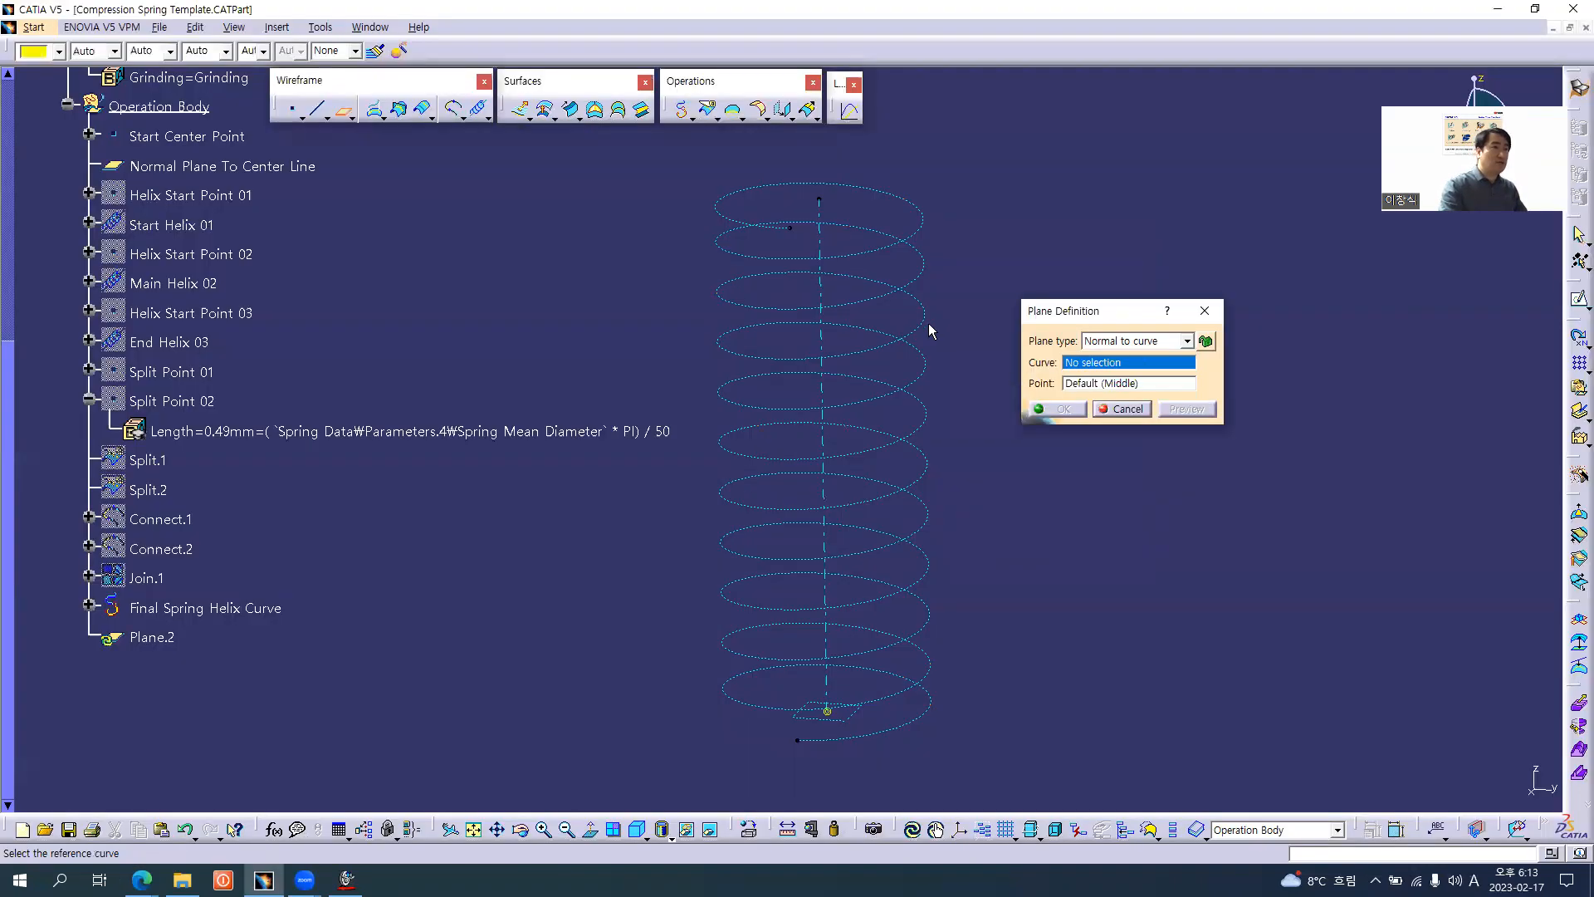
{"action": "left_click", "coordinate": [823, 300]}
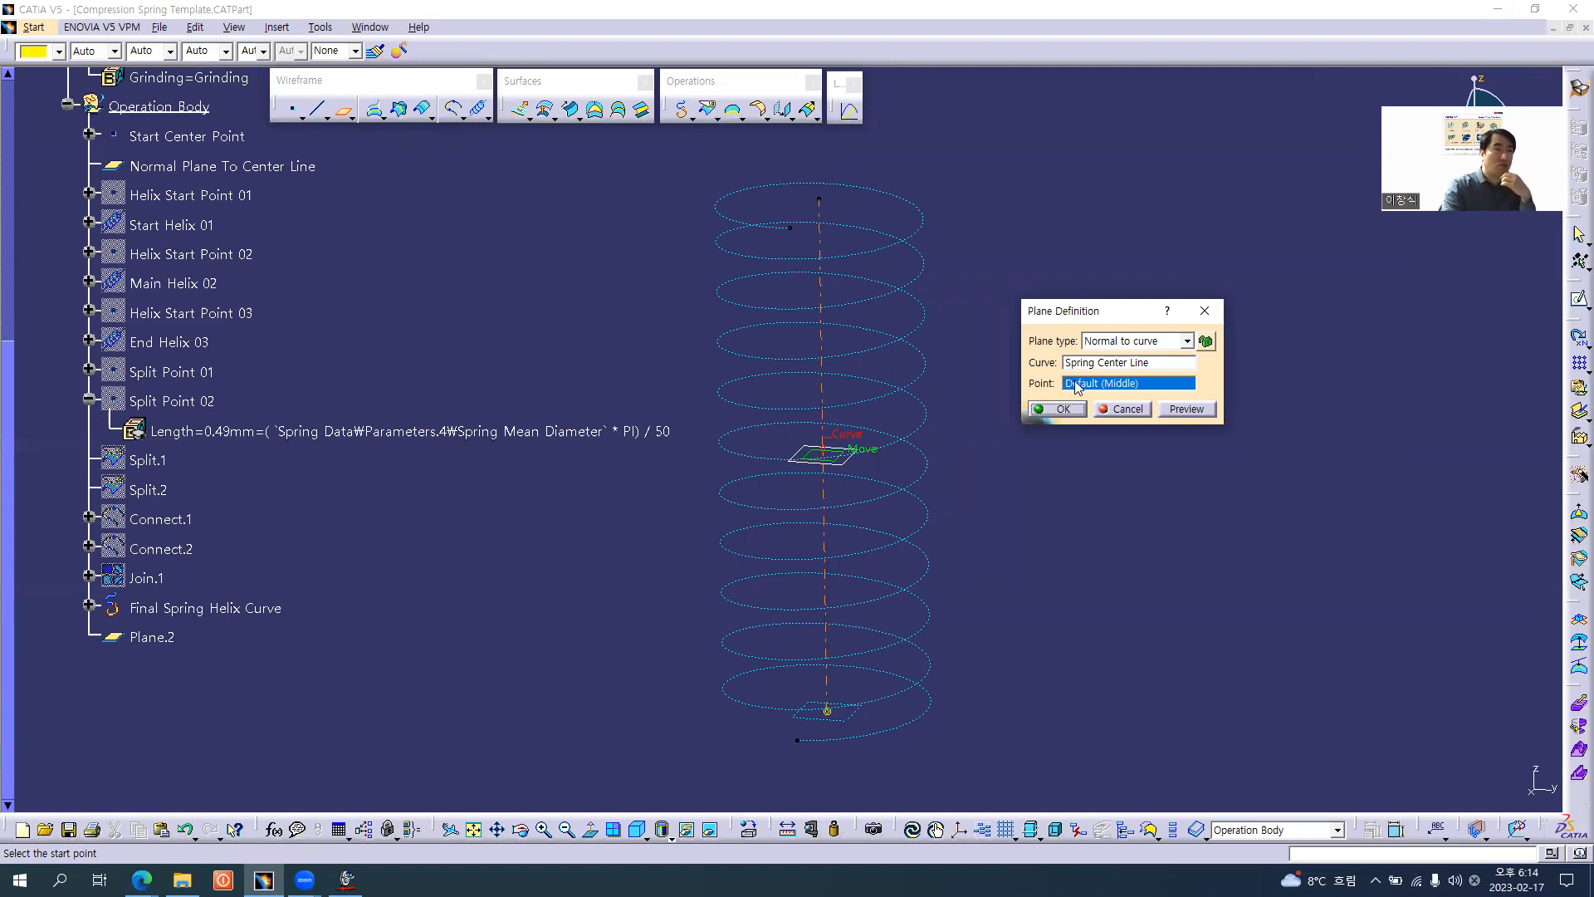
- Create the plane's point on the Spring Center Line, located by a curve length ratio of 1
{"action": "right_click", "coordinate": [1161, 392]}
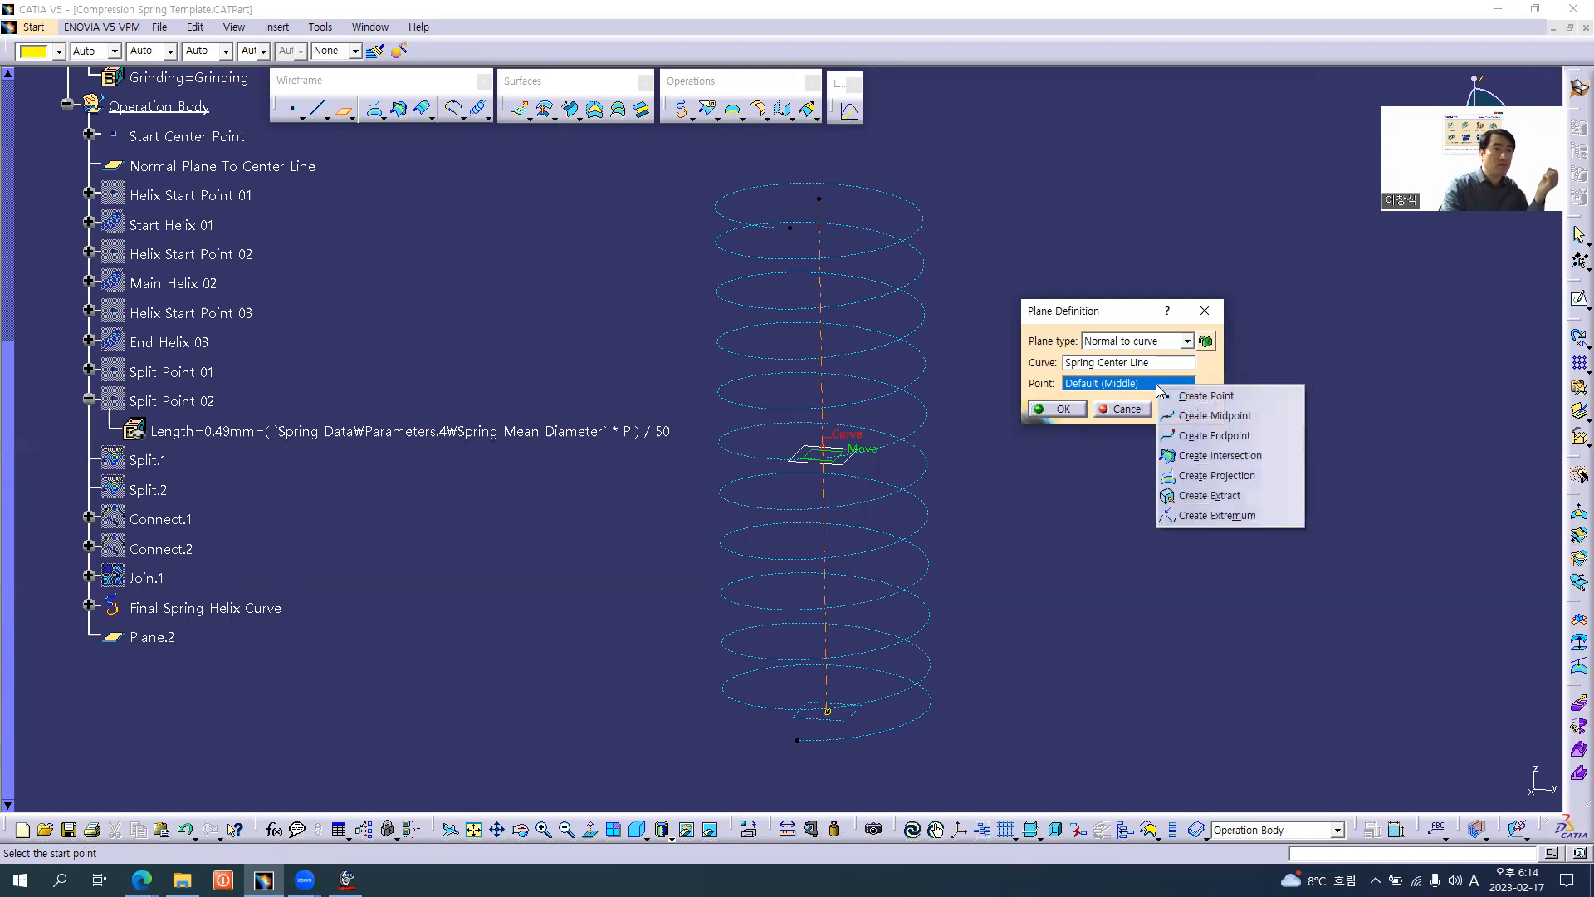
{"action": "left_click", "coordinate": [1183, 397]}
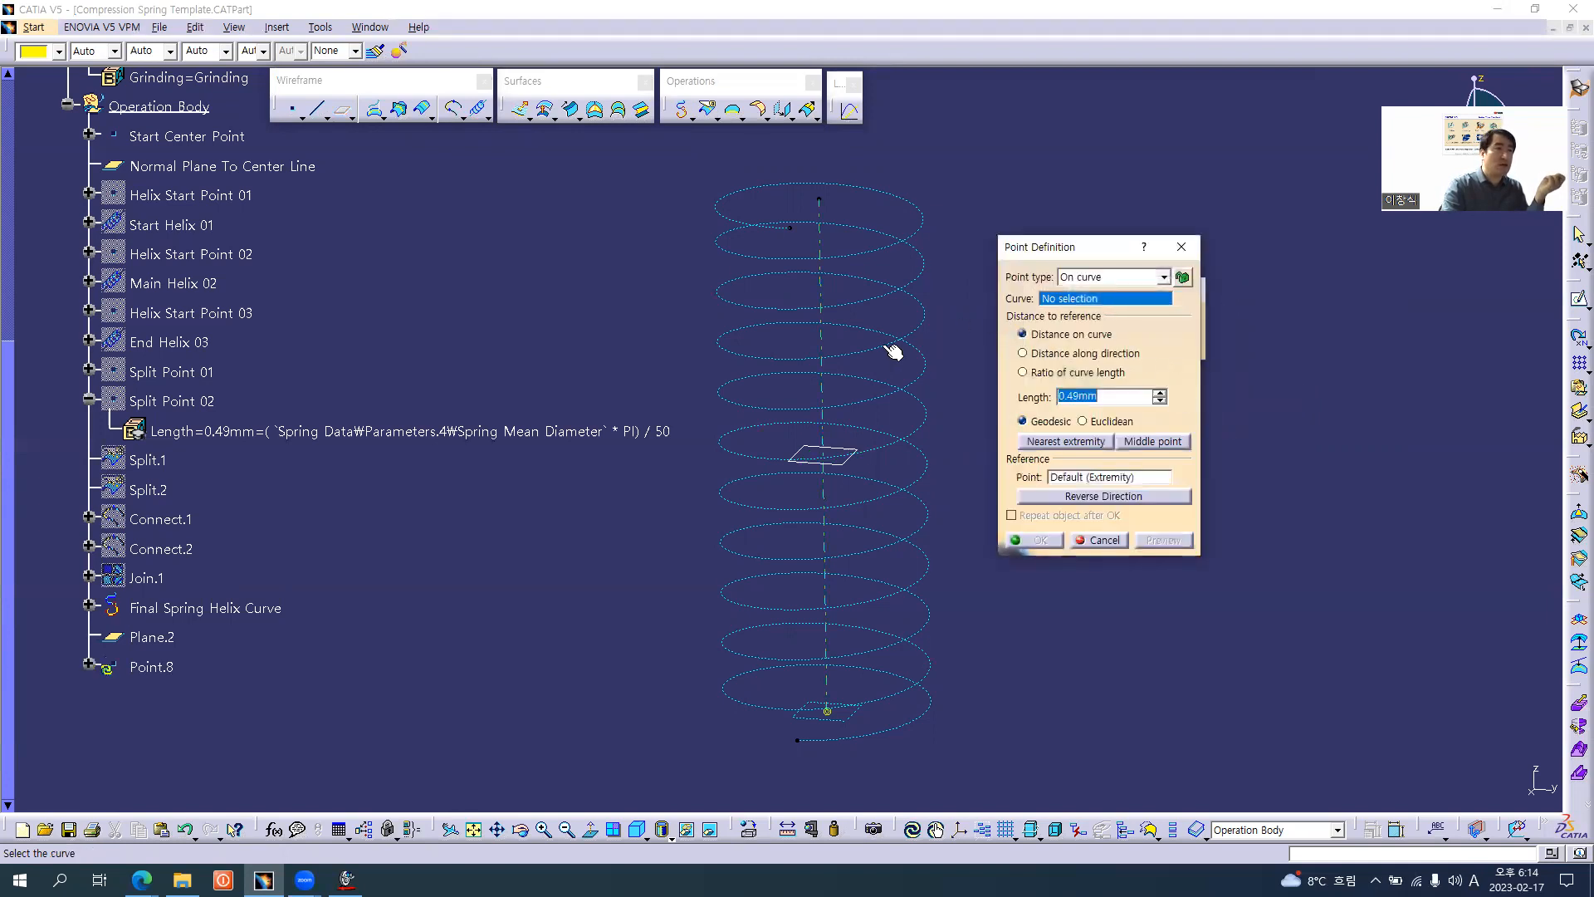
{"action": "left_click", "coordinate": [827, 326]}
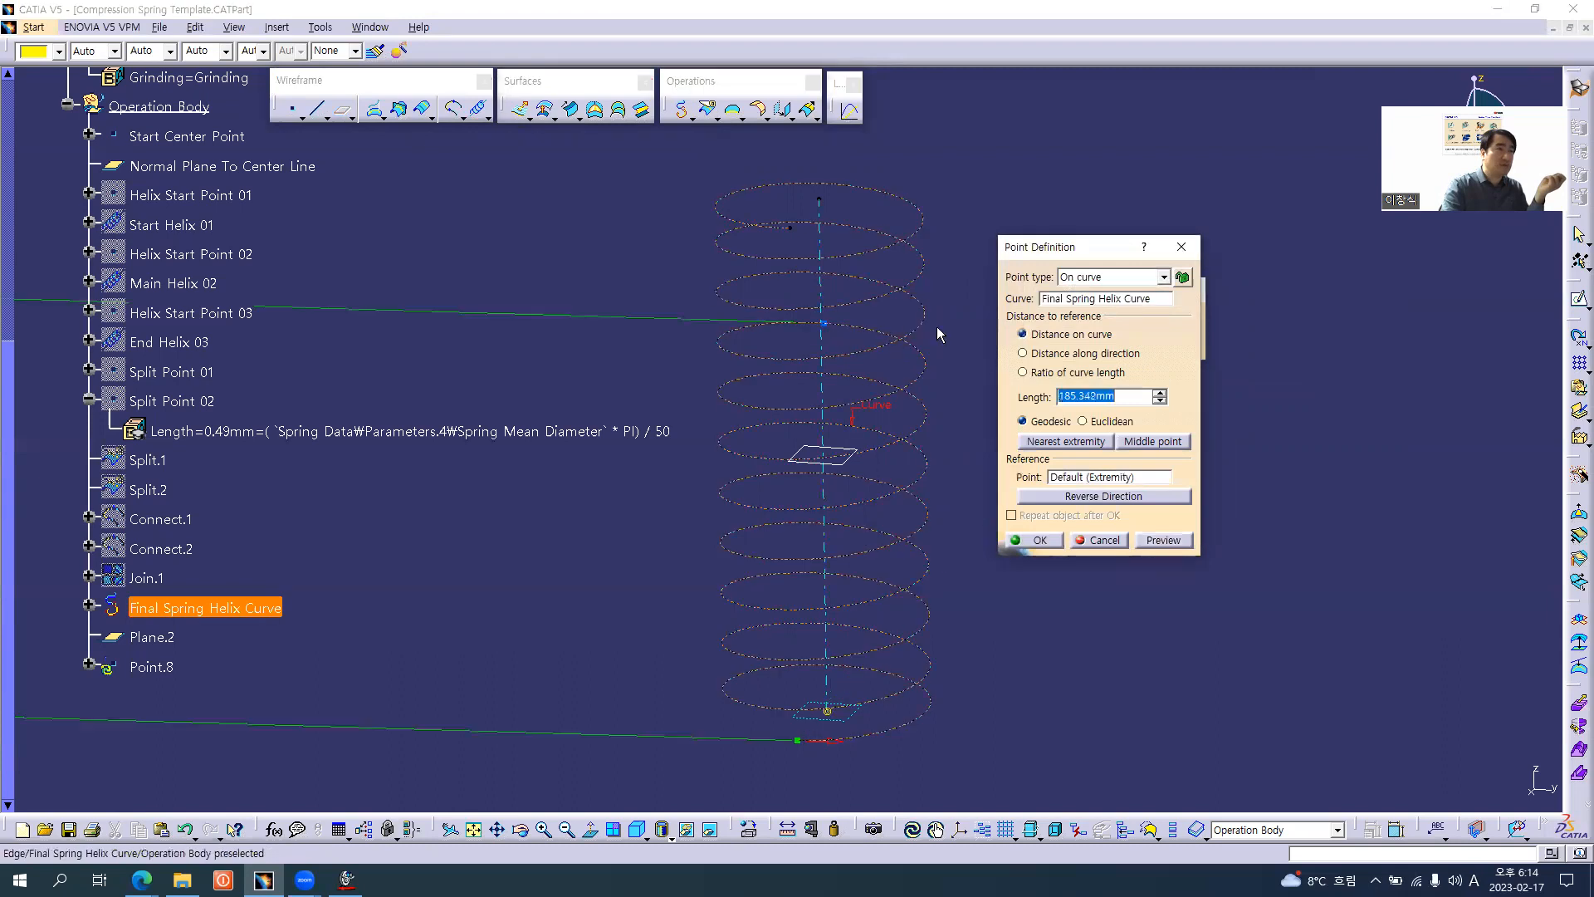
{"action": "left_click", "coordinate": [871, 328]}
{"action": "left_click", "coordinate": [824, 292]}
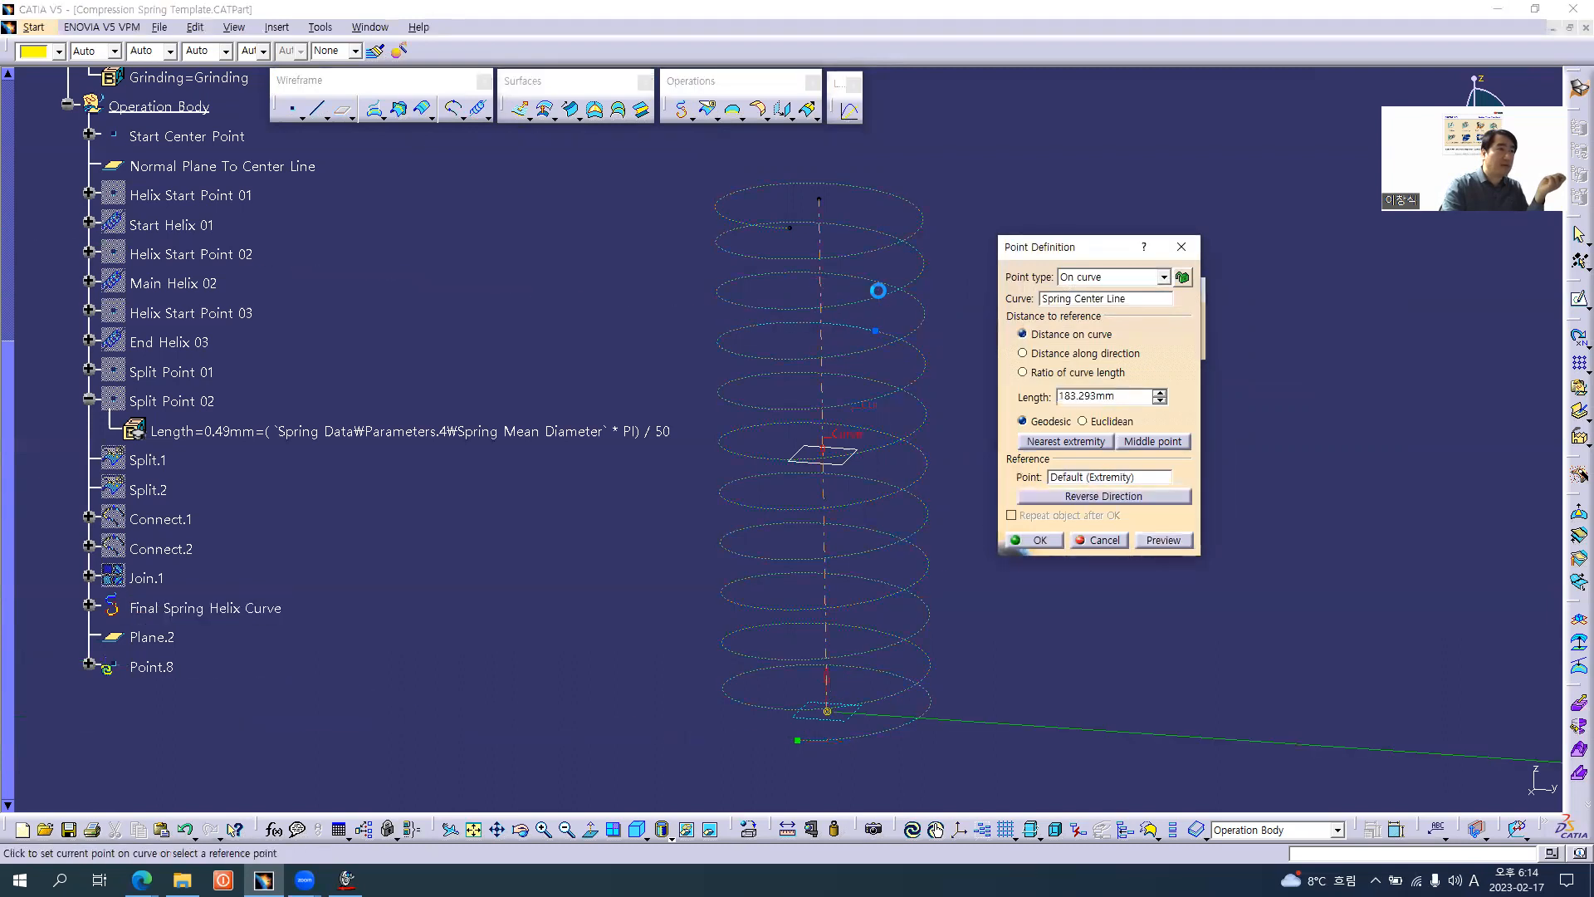
{"action": "left_click", "coordinate": [1078, 374]}
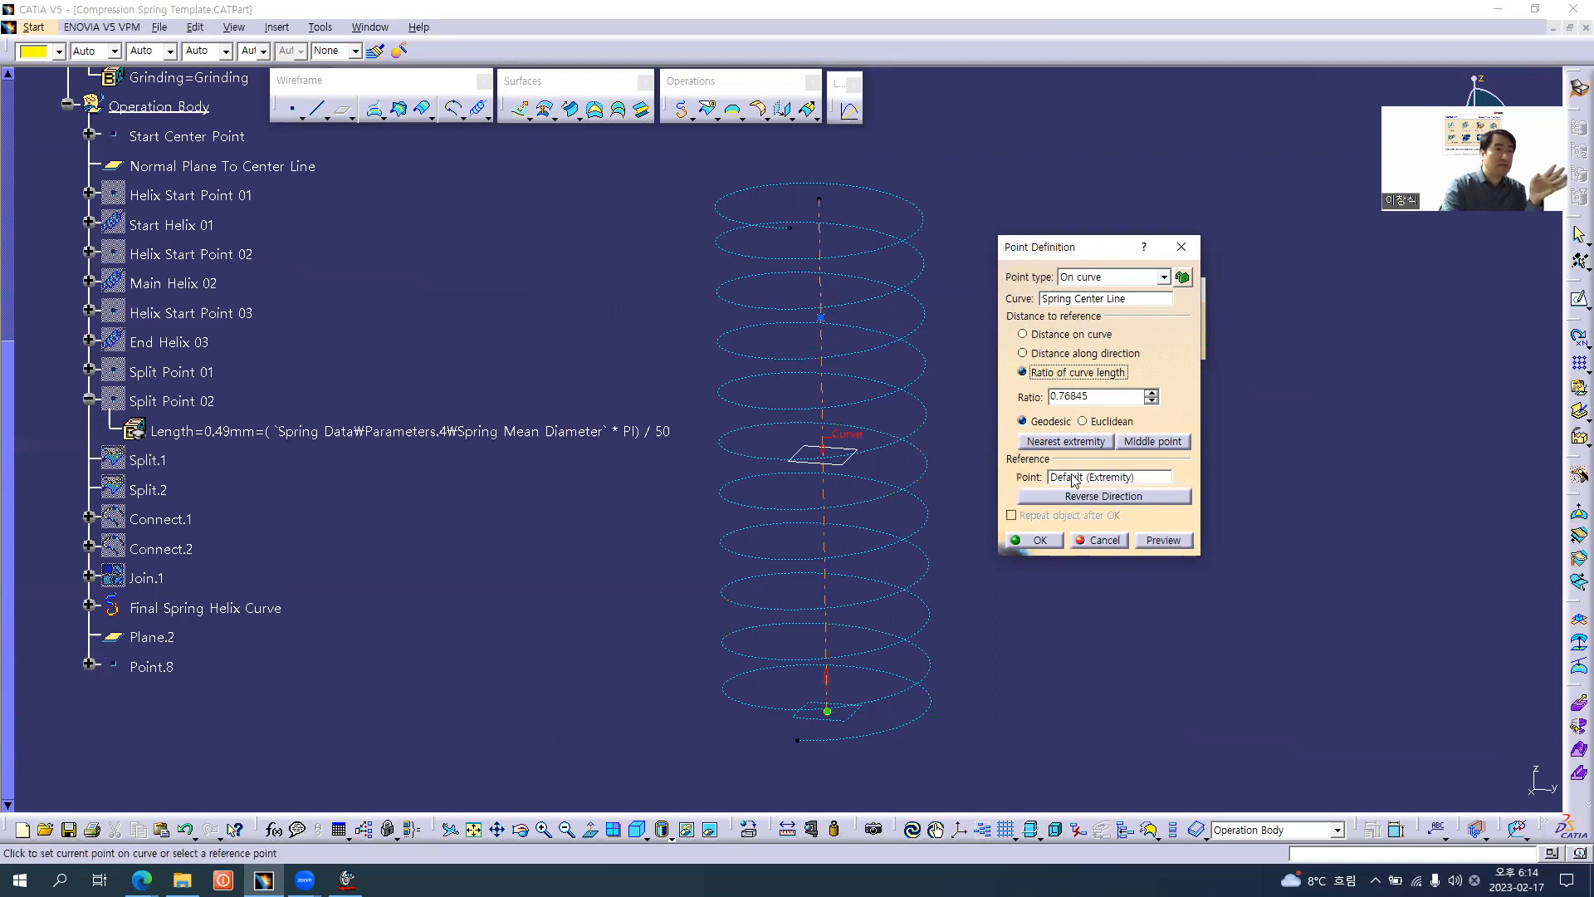
{"action": "left_click_drag", "start_coordinate": [1089, 396], "coordinate": [989, 397]}
{"action": "type", "text": "0.18"}
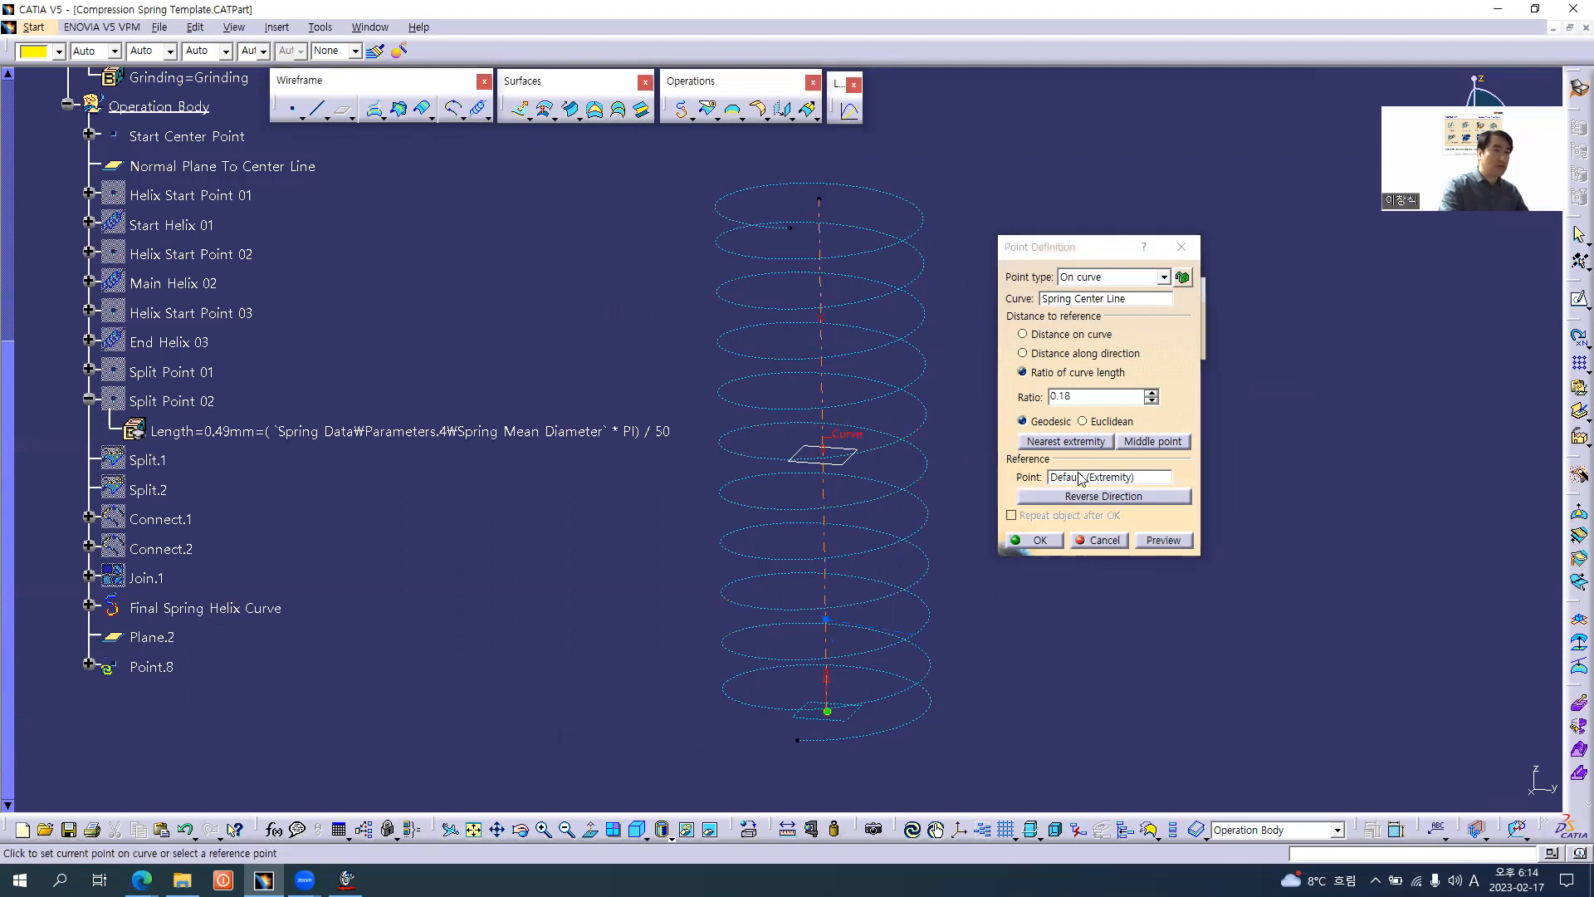
{"action": "type", "text": "1"}
{"action": "key", "text": "Tab"}
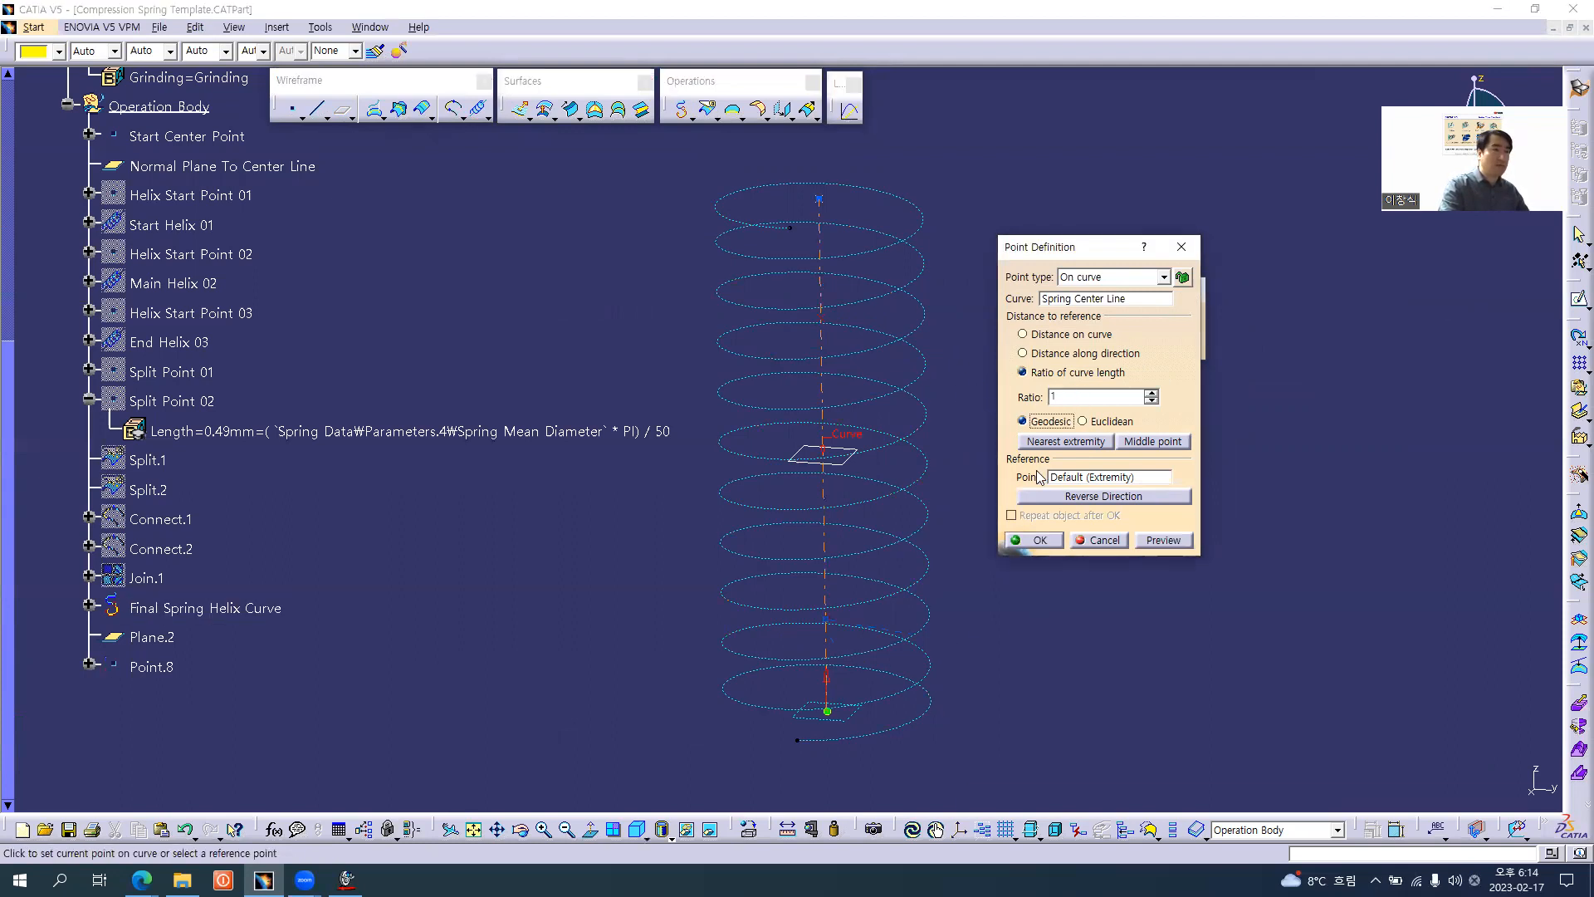
- Set Start Center Point as the point's reference, checking it against the slide in the browser, and complete the point and plane in CATIA
{"action": "left_click", "coordinate": [1079, 476]}
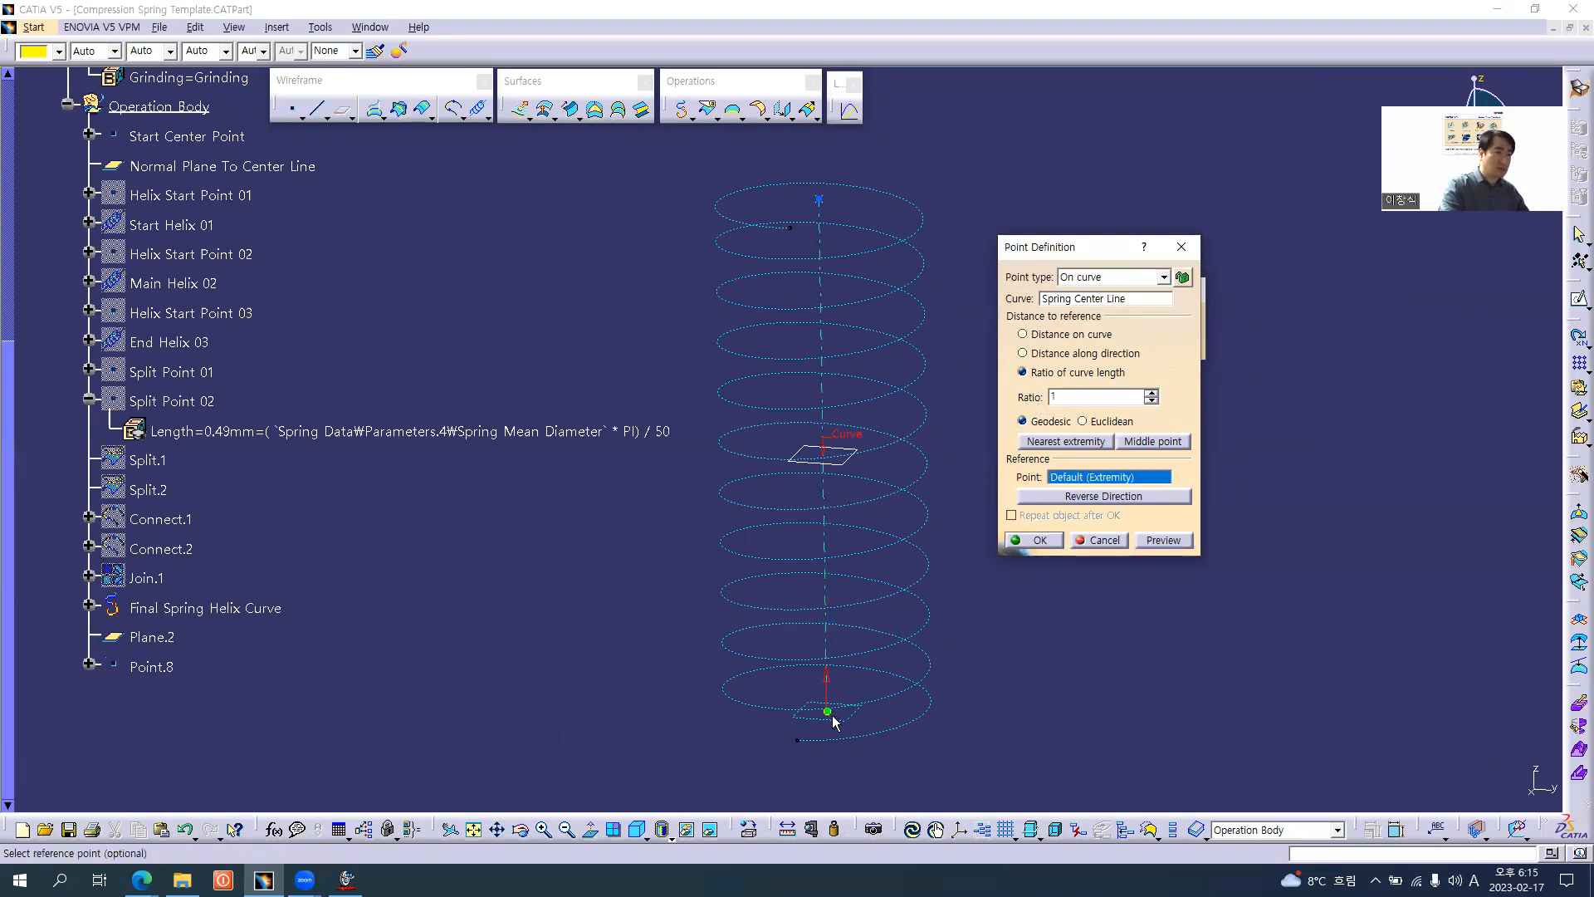
{"action": "left_click", "coordinate": [189, 138]}
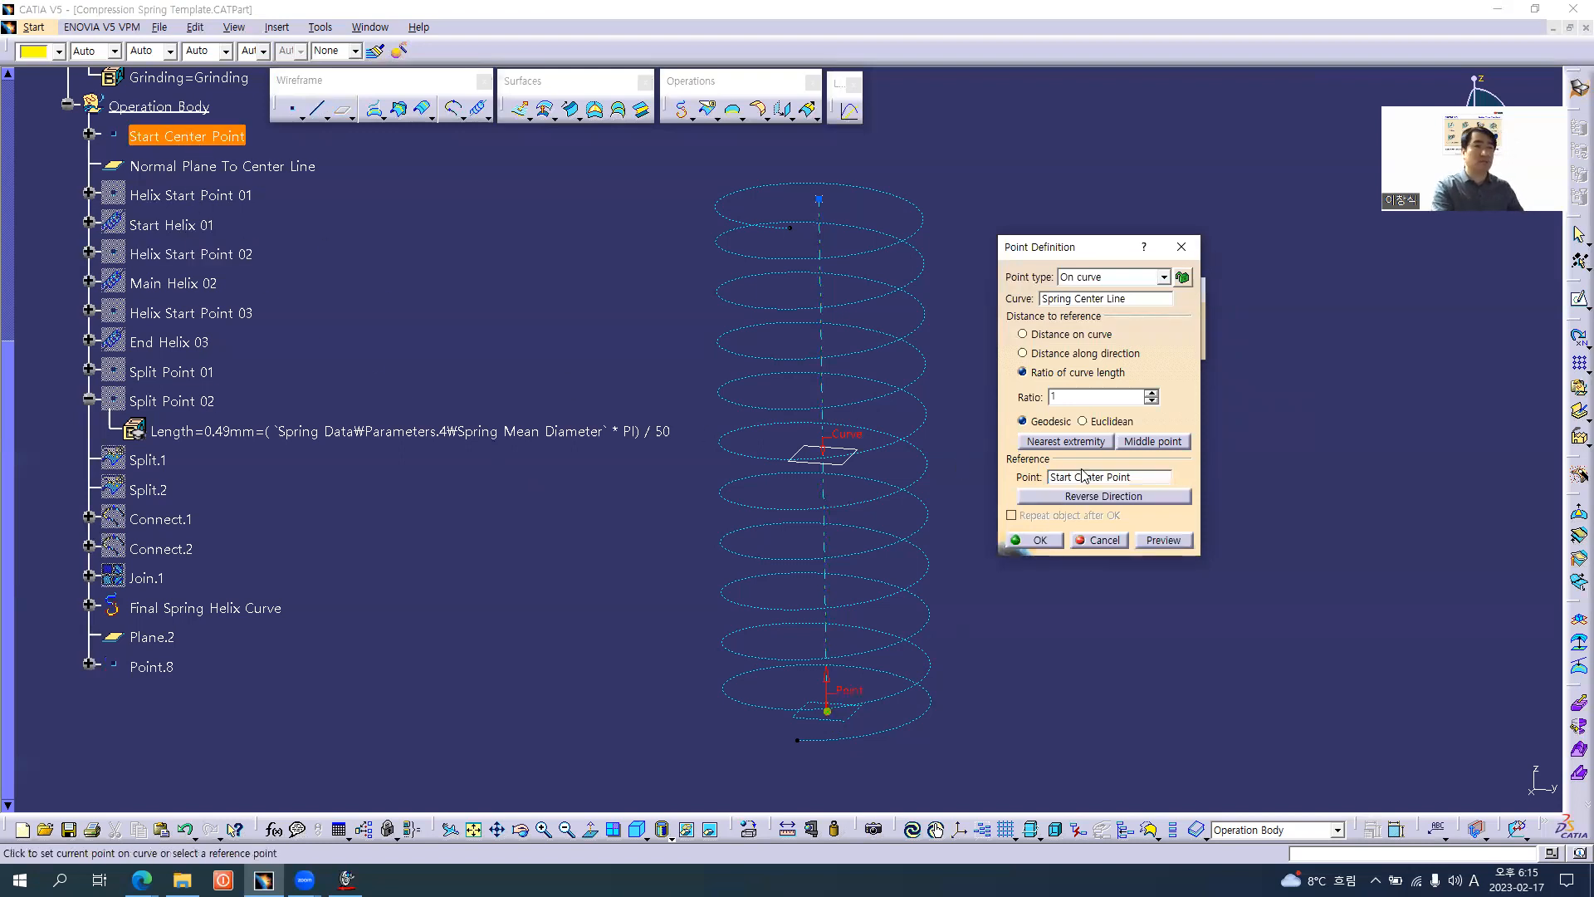
{"action": "key", "text": "alt+Tab"}
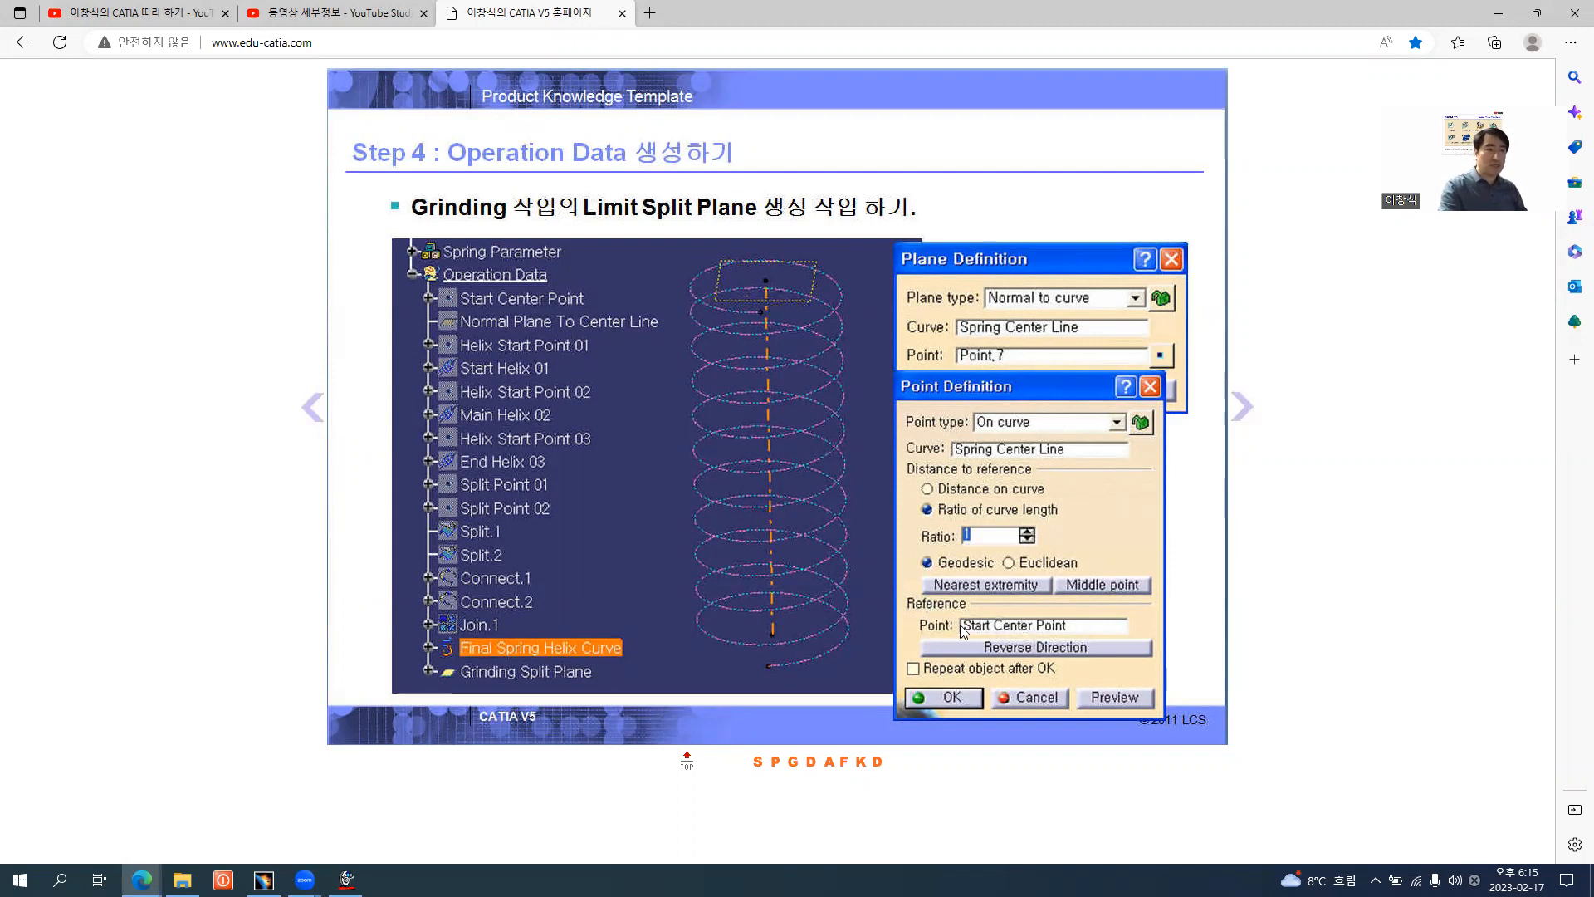
{"action": "key", "text": "alt+Tab"}
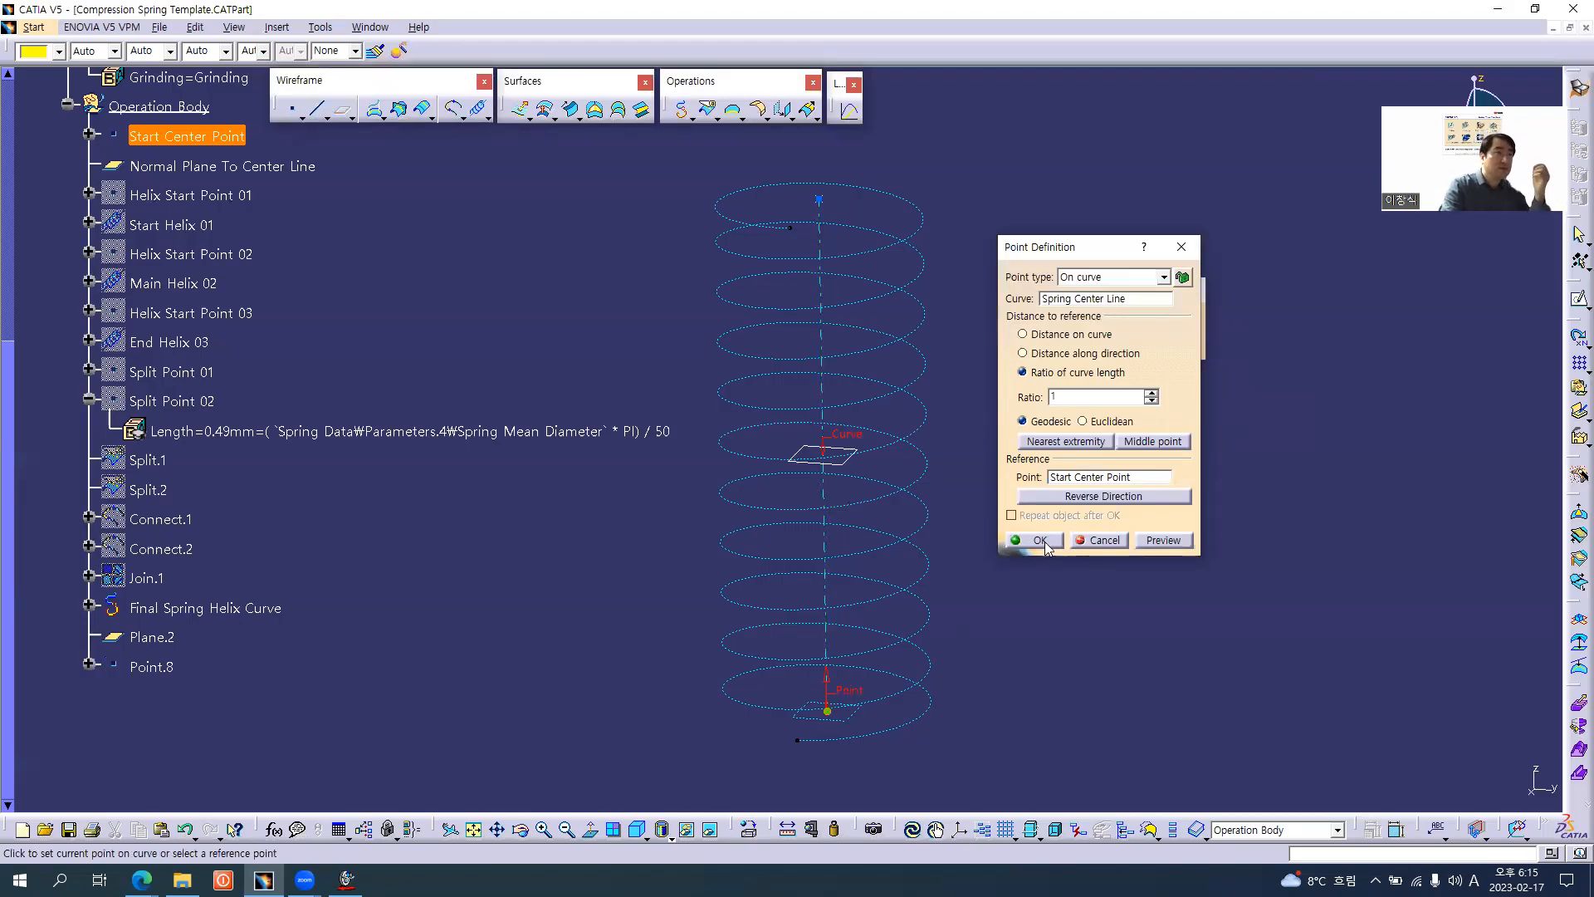
{"action": "left_click", "coordinate": [1039, 540]}
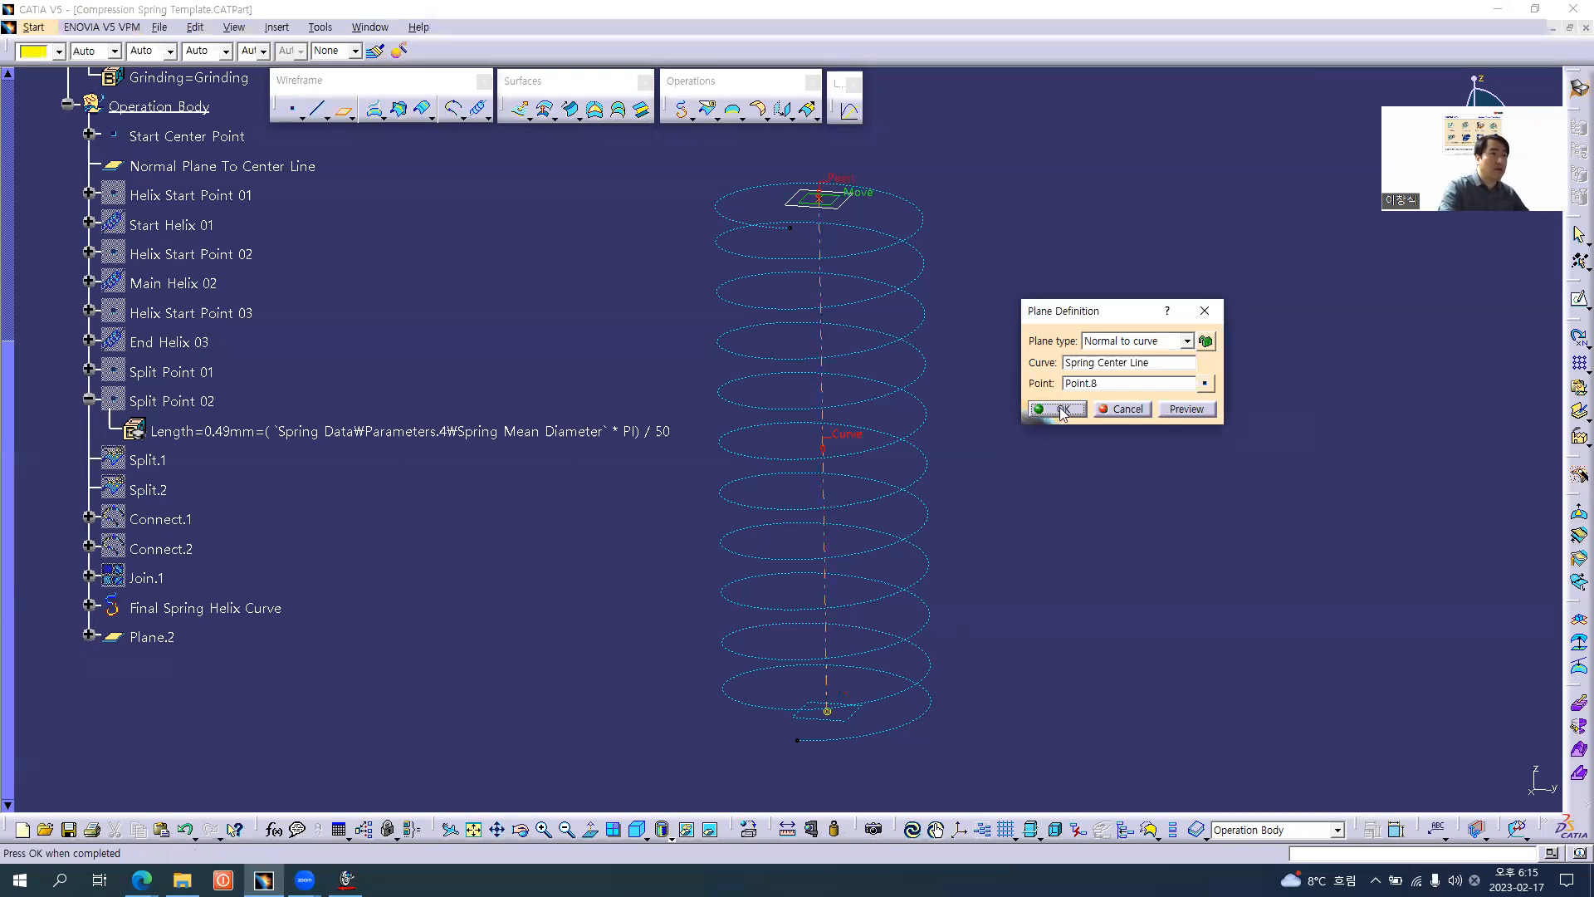
{"action": "left_click", "coordinate": [1059, 409]}
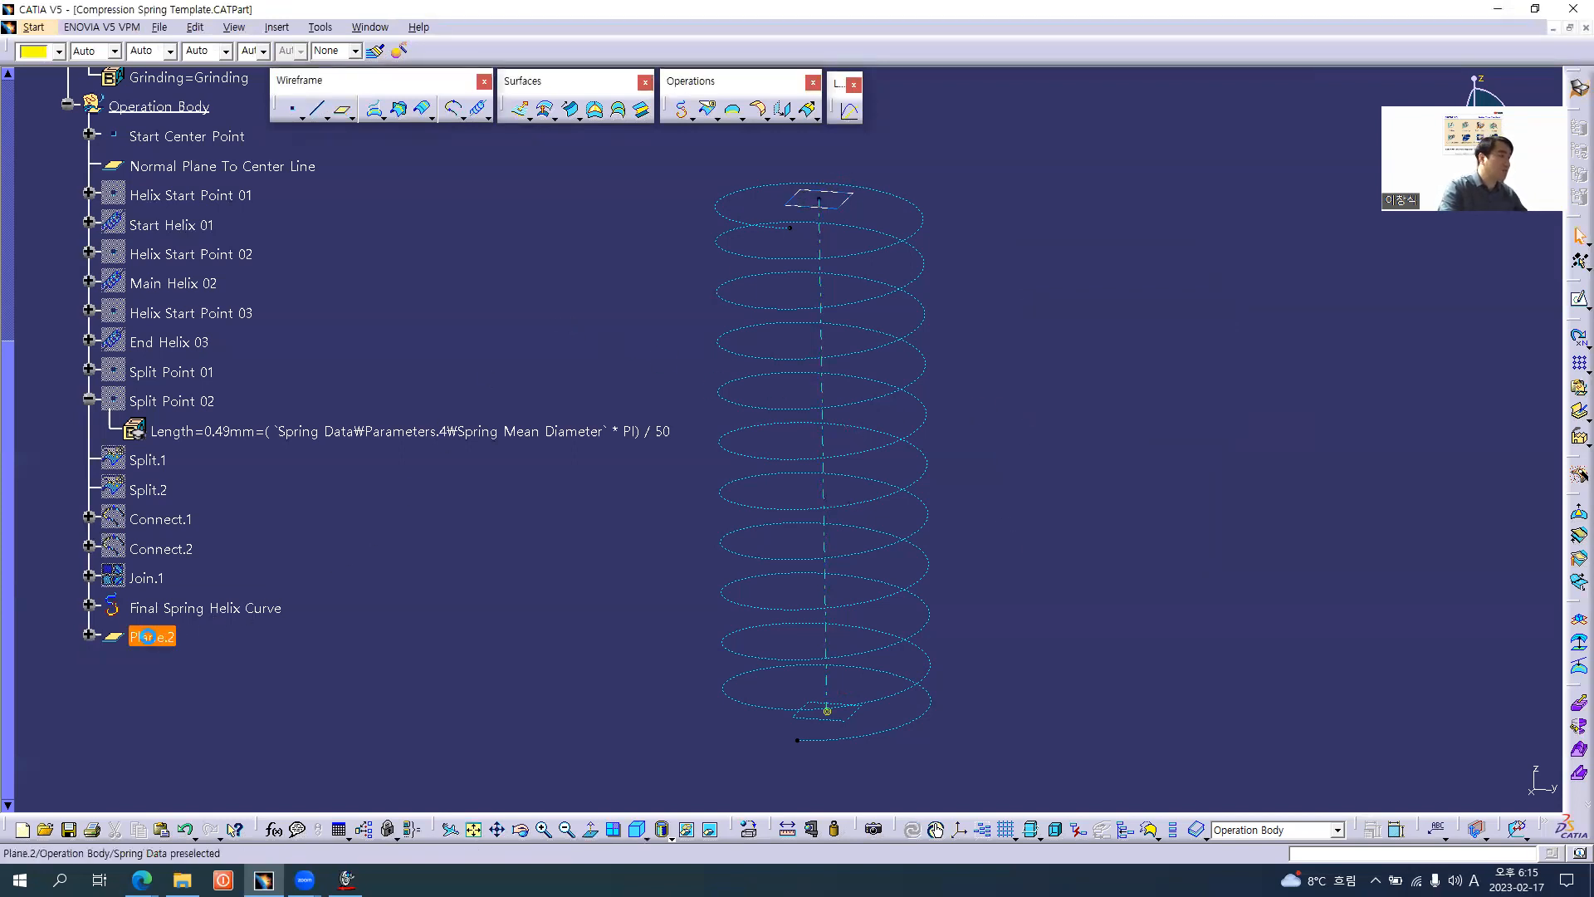
- Rename the new plane as Grinding Split Plane, checking the name on the tutorial slide in the browser
{"action": "key", "text": "alt+Tab"}
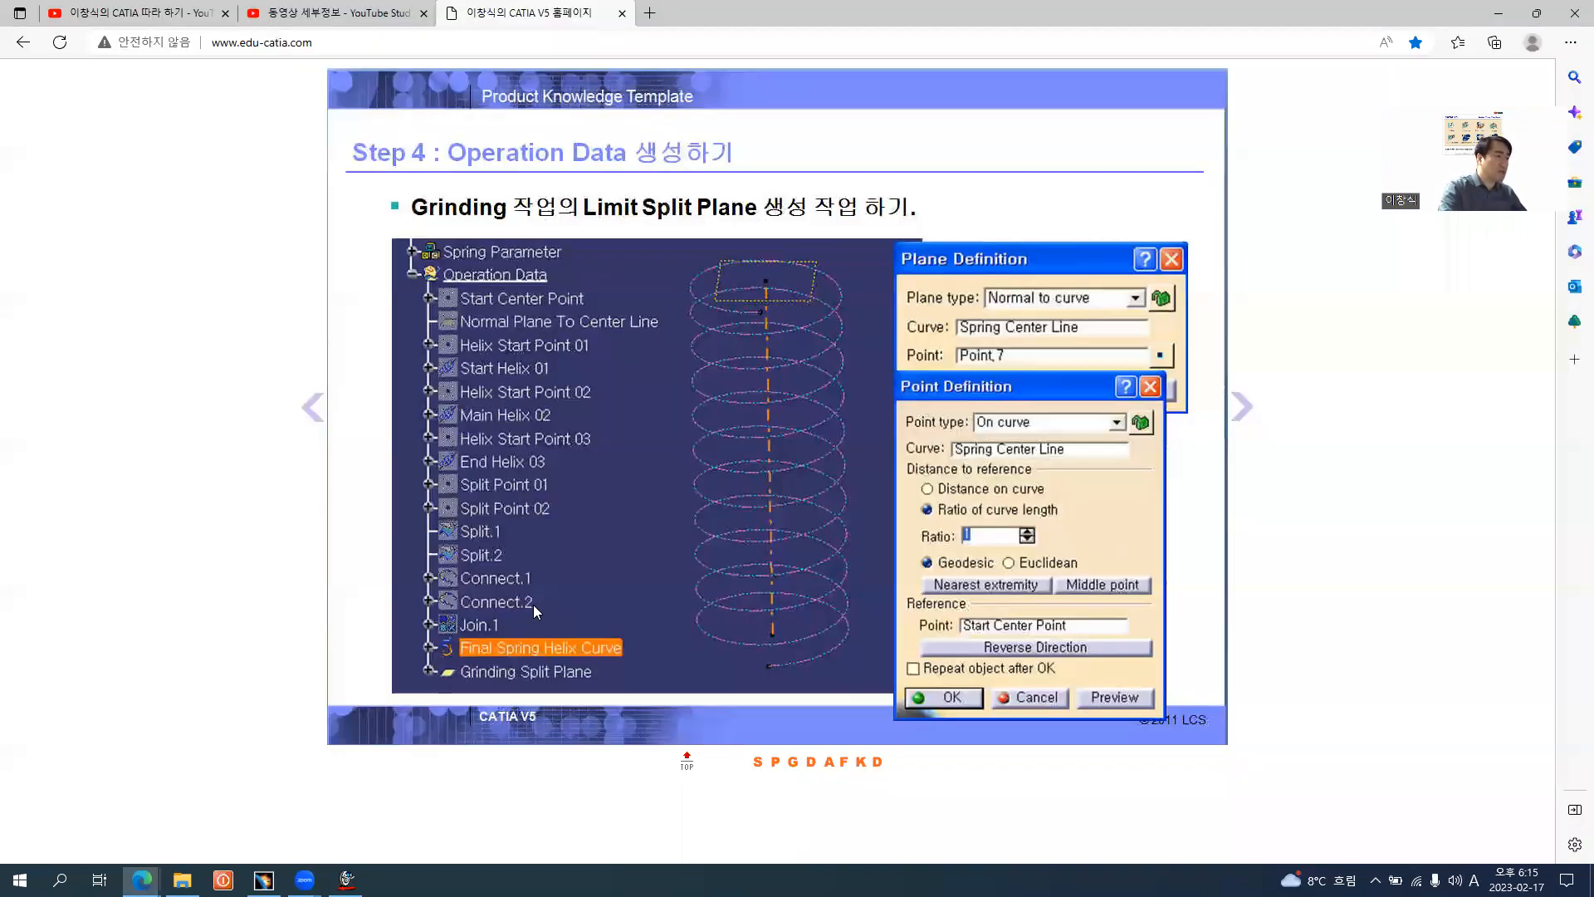
{"action": "key", "text": "alt+Tab"}
{"action": "key", "text": "alt+Return"}
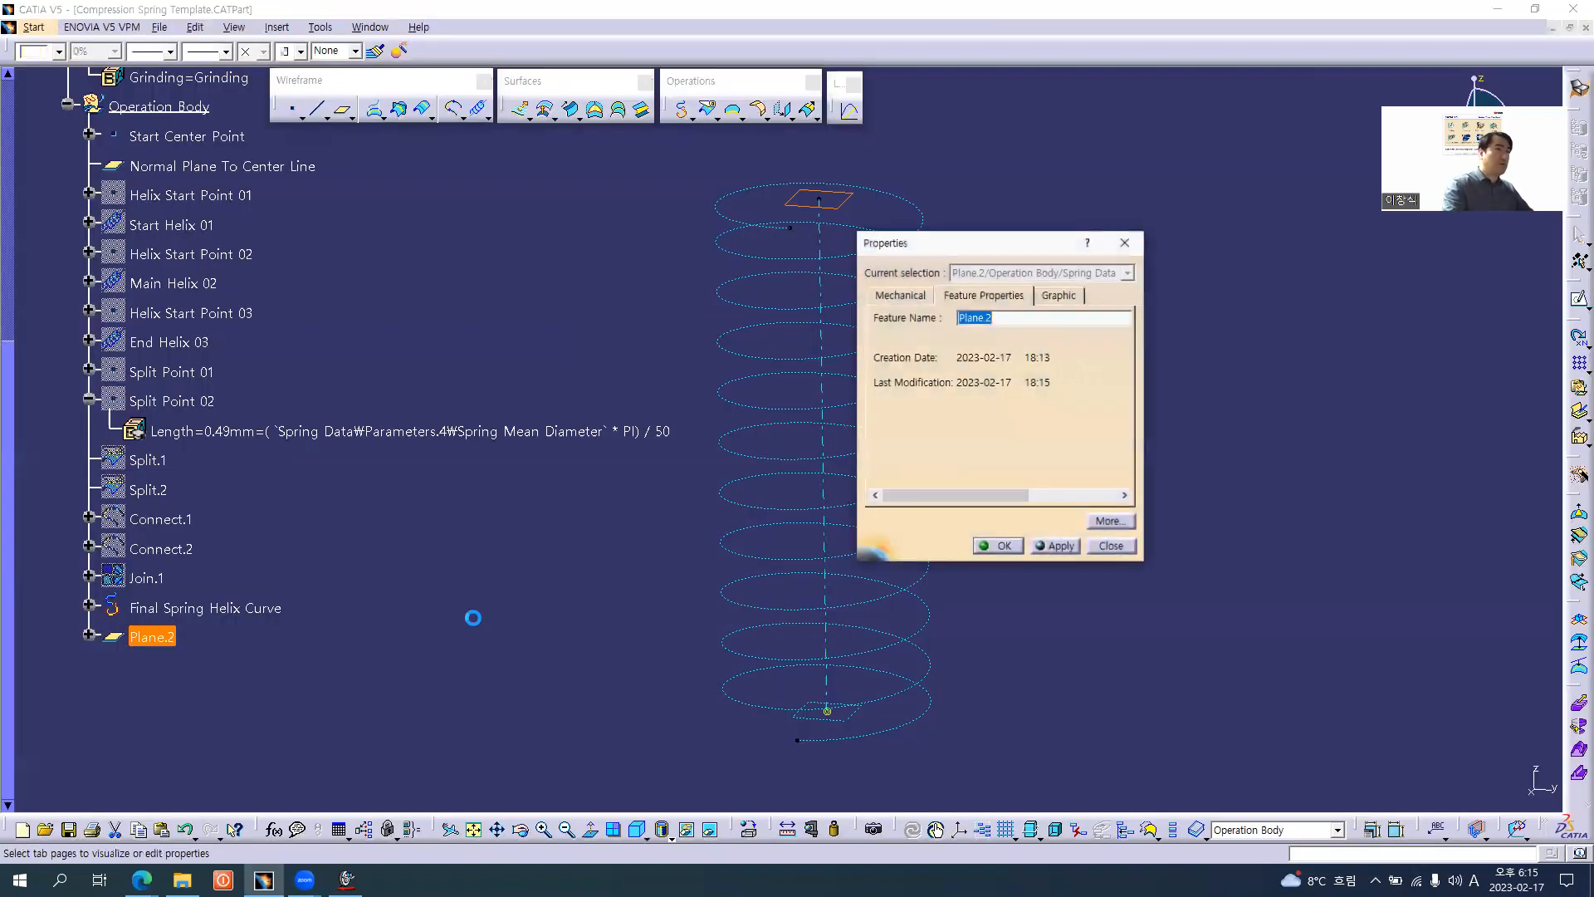
{"action": "type", "text": "G"}
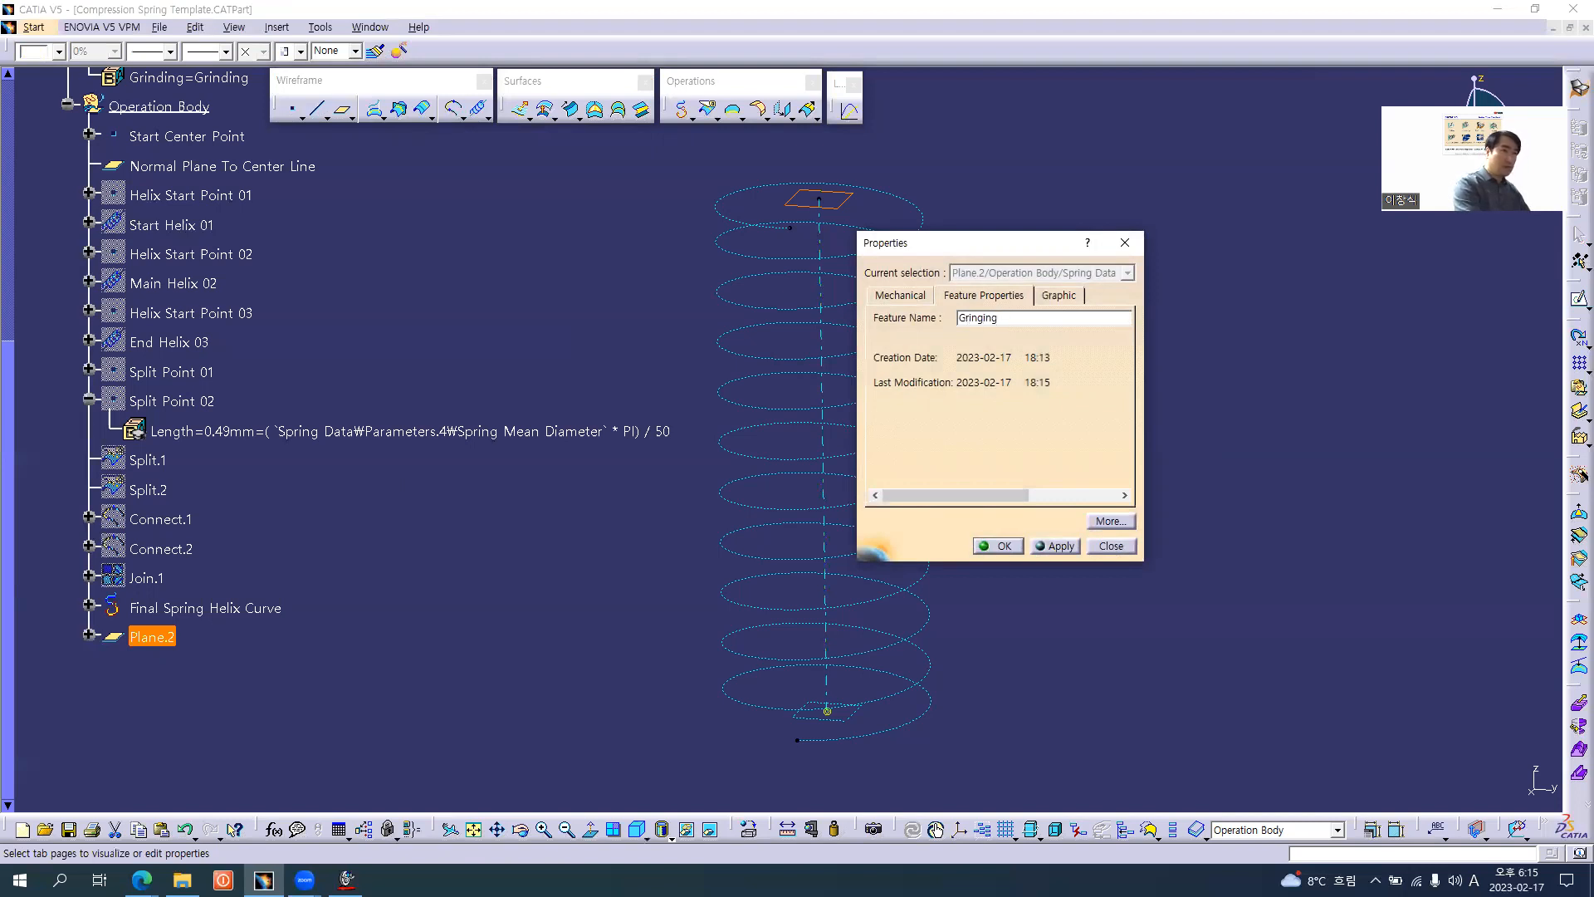
{"action": "type", "text": "rinding S"}
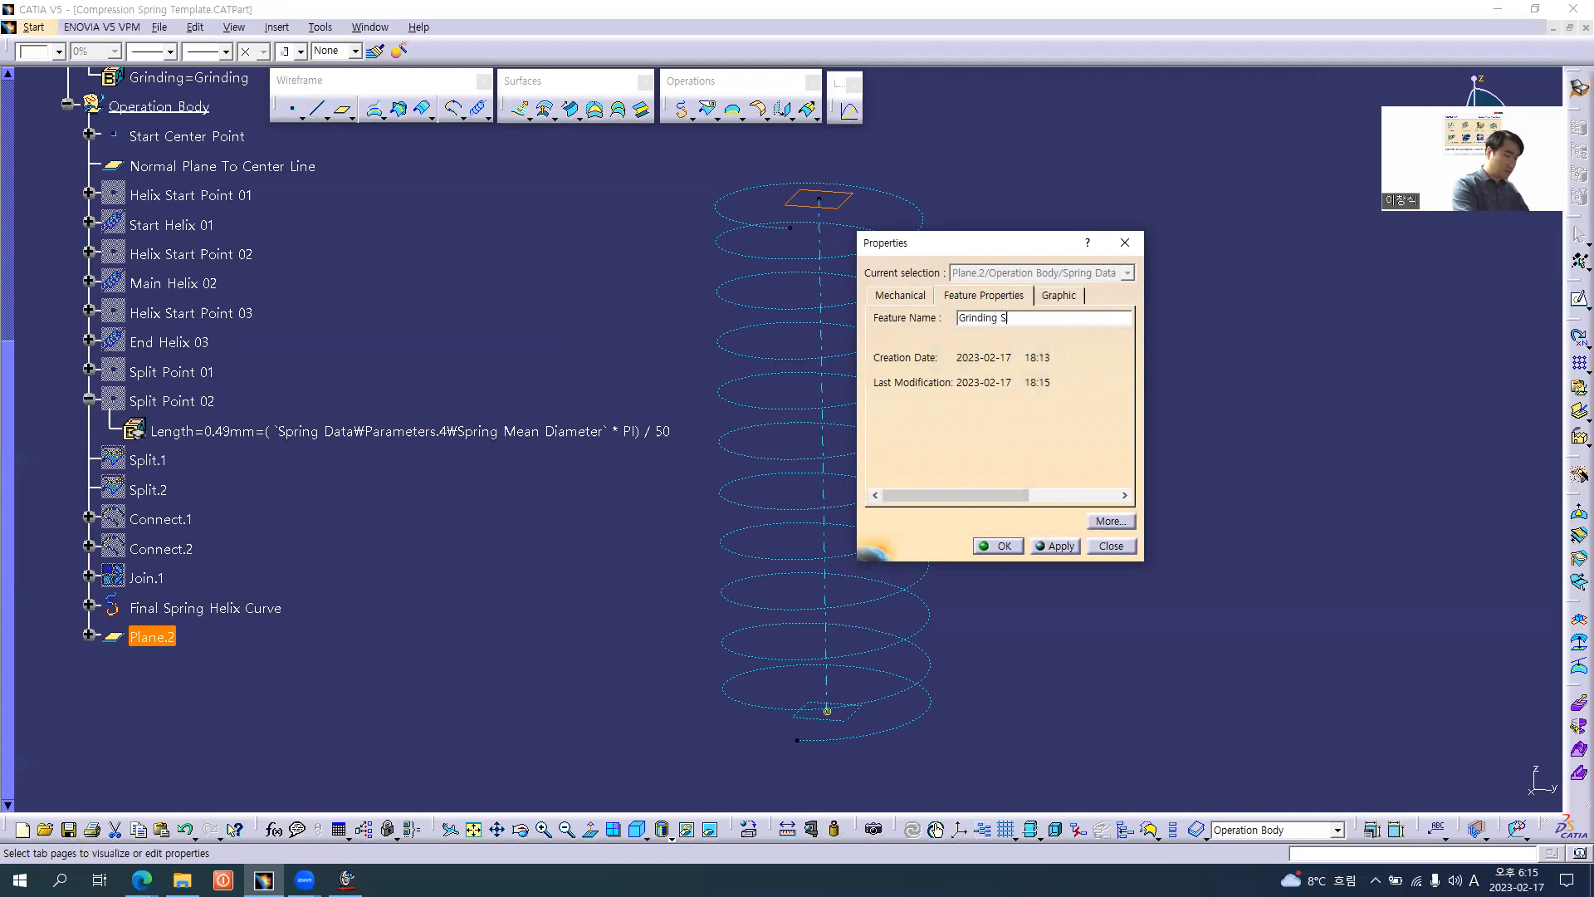
{"action": "type", "text": "plit Plane"}
{"action": "key", "text": "Return"}
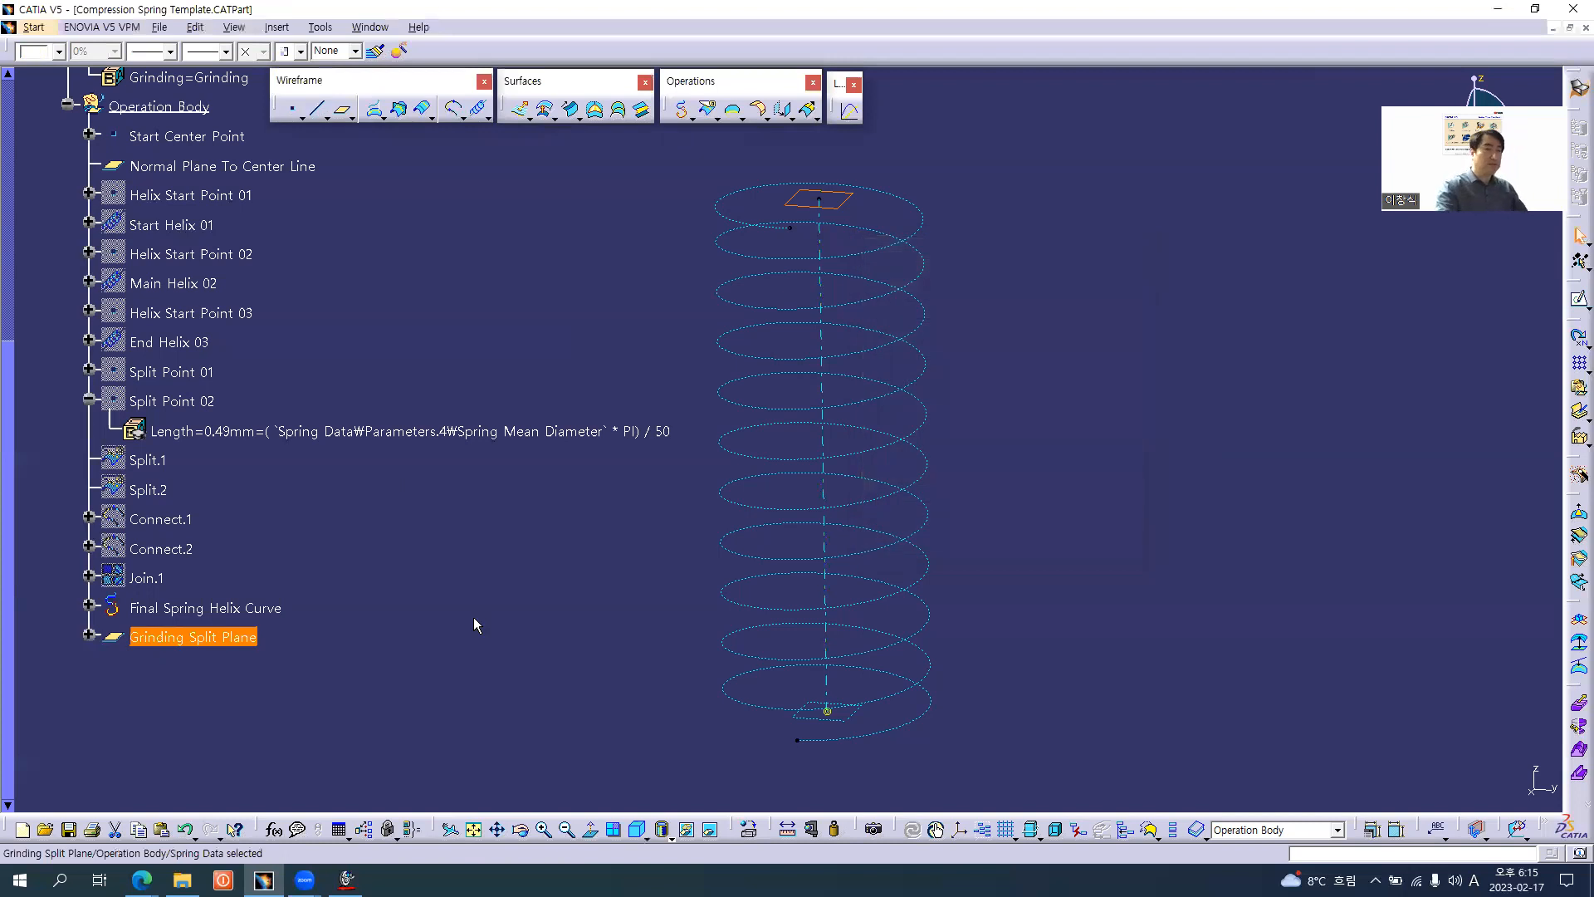
{"action": "left_click", "coordinate": [585, 616]}
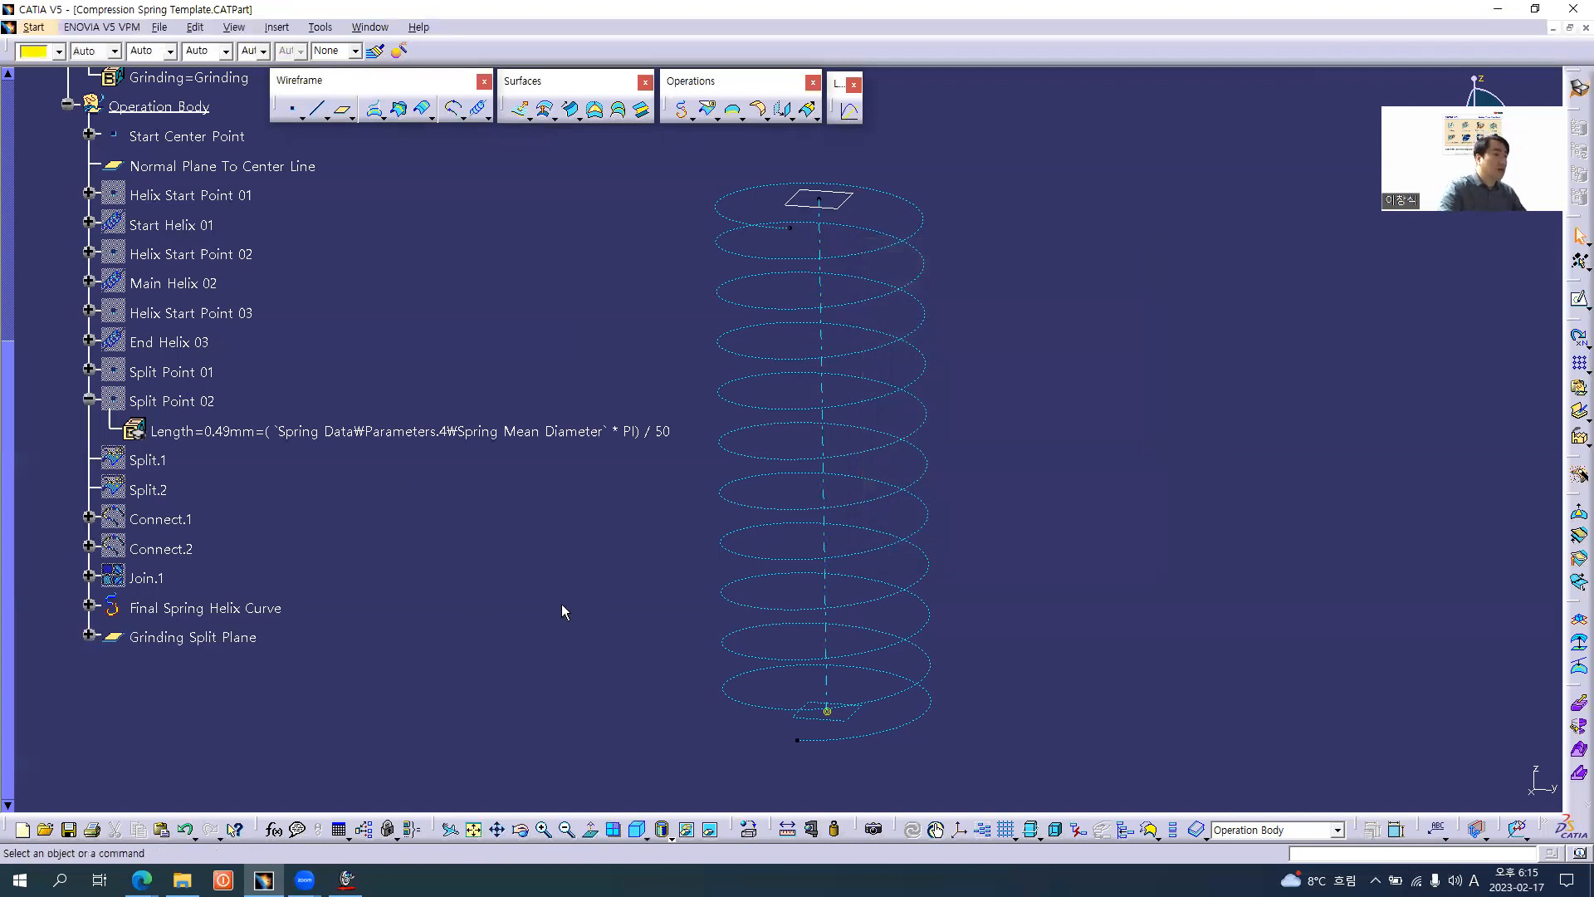
- Copy the graphic properties of Normal Plane To Center Line onto the Grinding Split Plane with the Painter
{"action": "left_click", "coordinate": [375, 50]}
{"action": "left_click", "coordinate": [837, 208]}
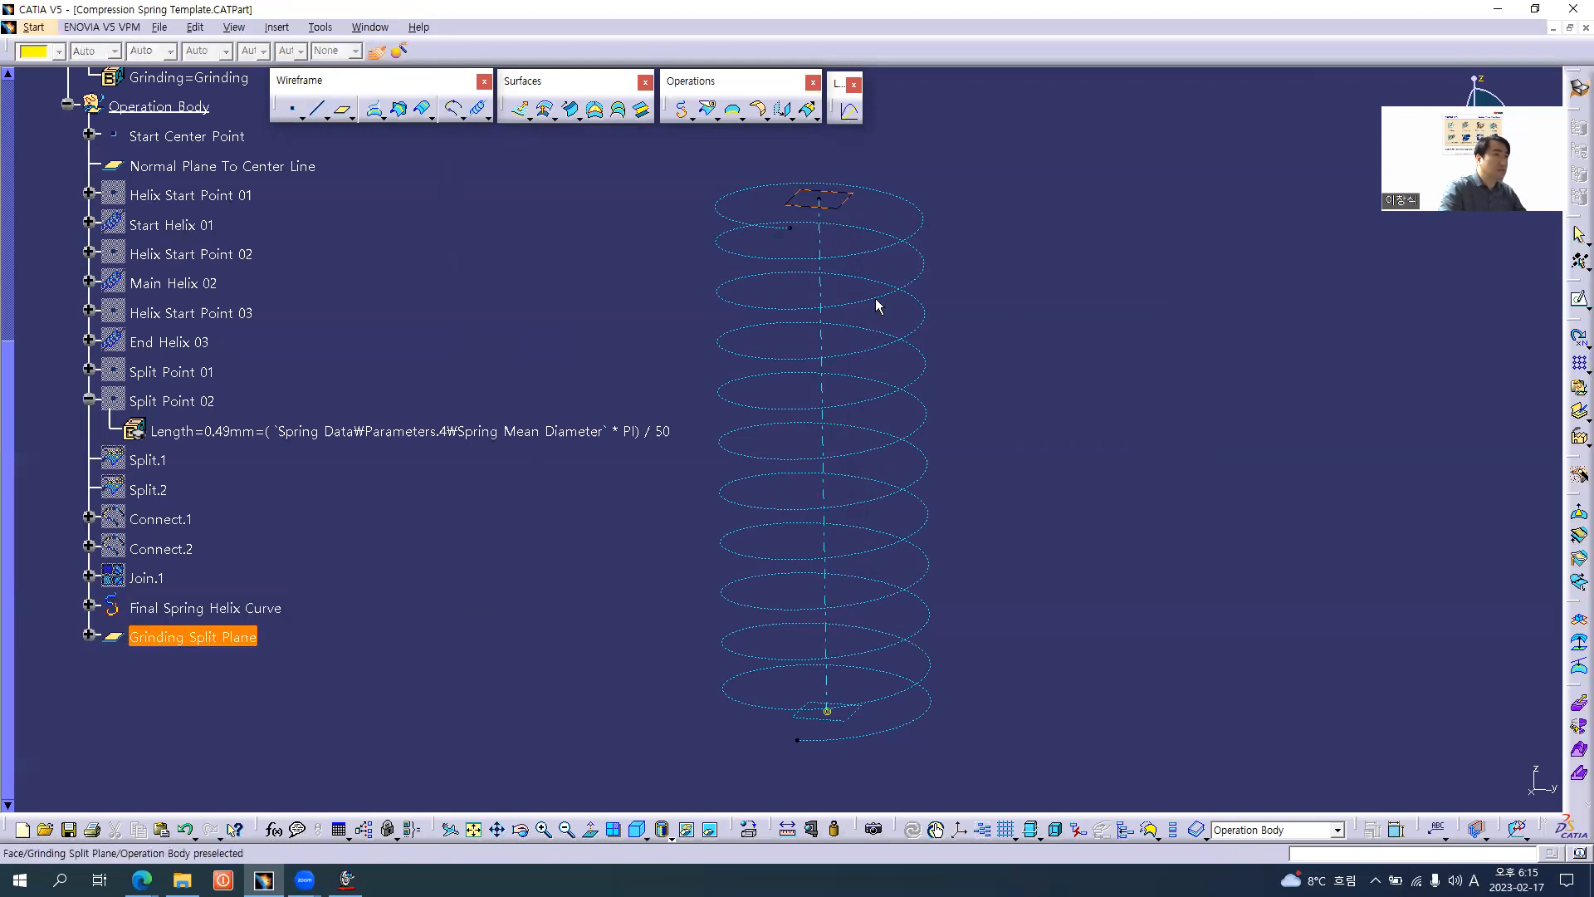
{"action": "left_click", "coordinate": [855, 726]}
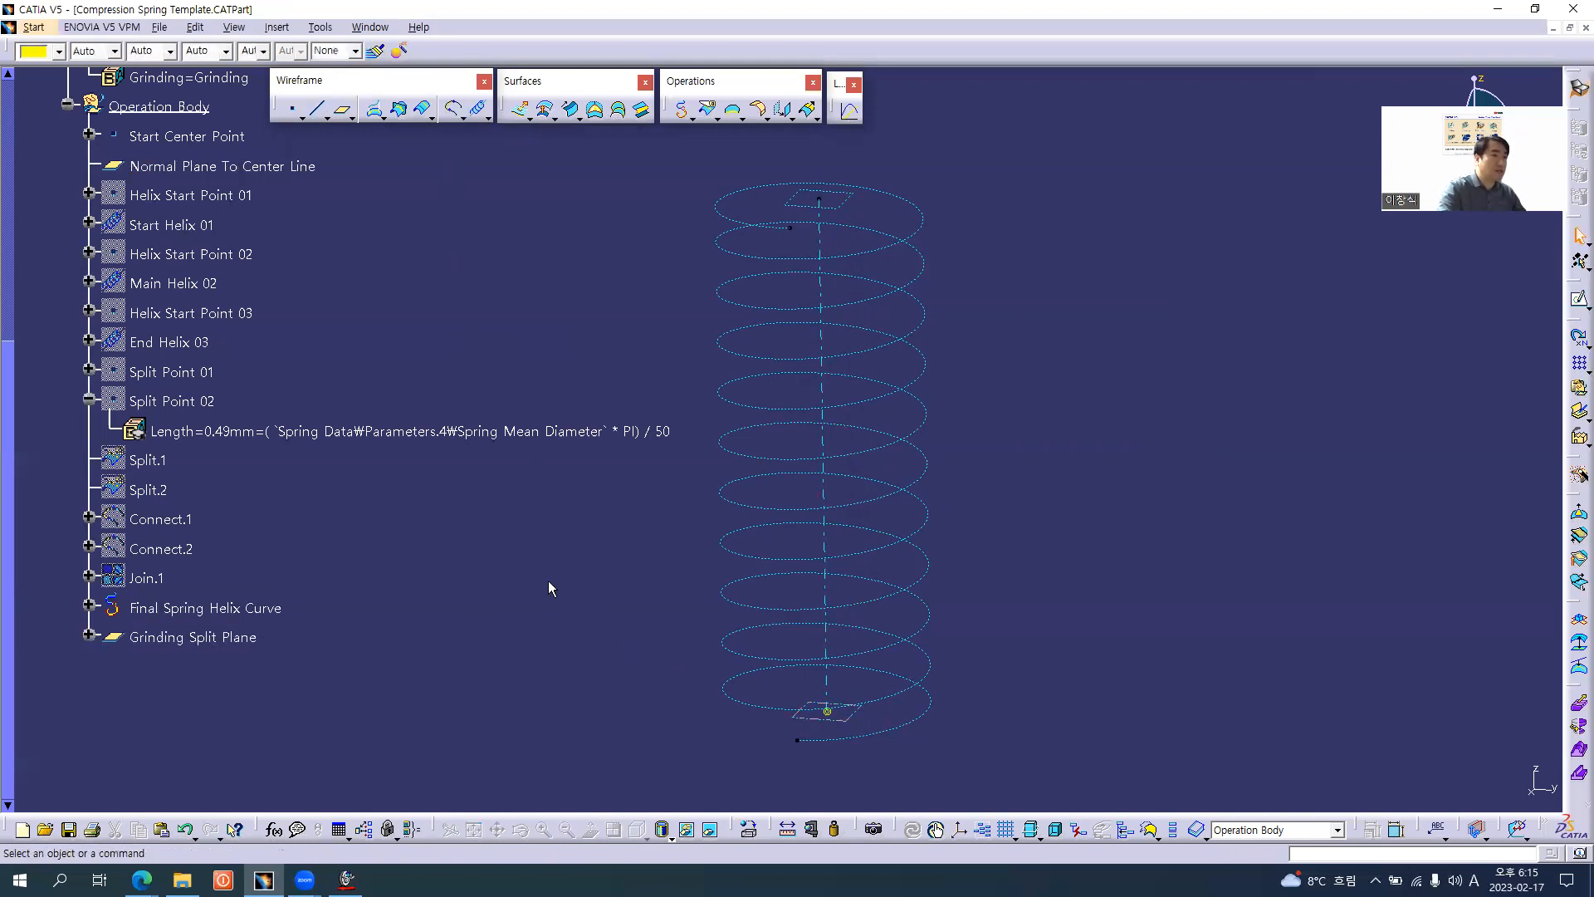
- Consult the Spring Final Surface slide in the browser and, in CATIA, start a circular Center and radius sweep along the Final Spring Helix Curve
{"action": "key", "text": "alt+Tab"}
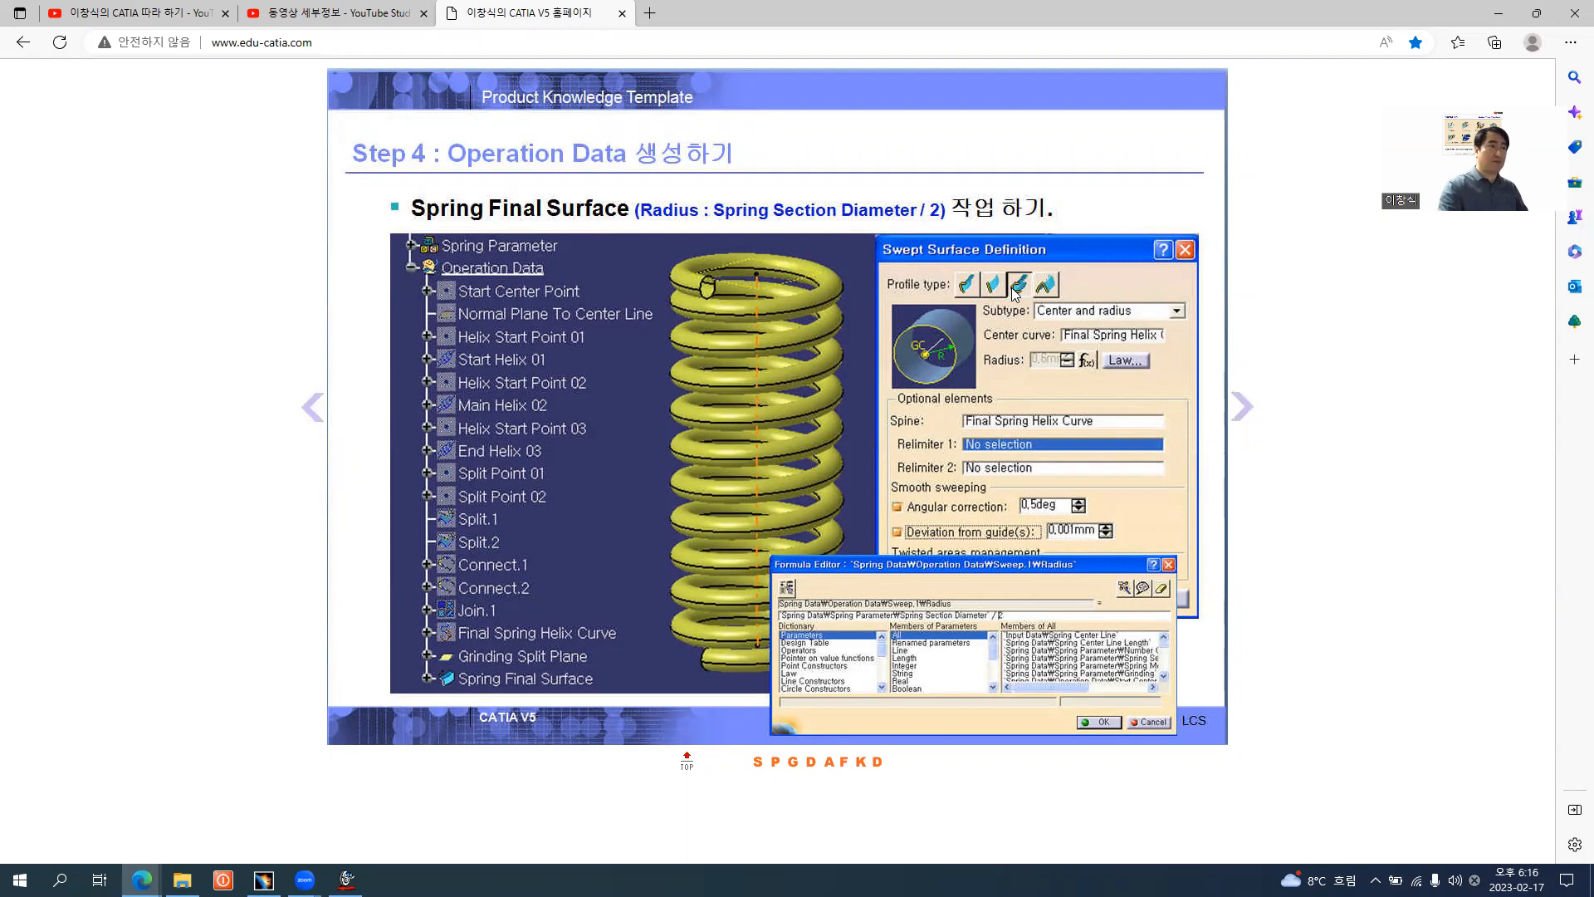
{"action": "key", "text": "alt+Tab"}
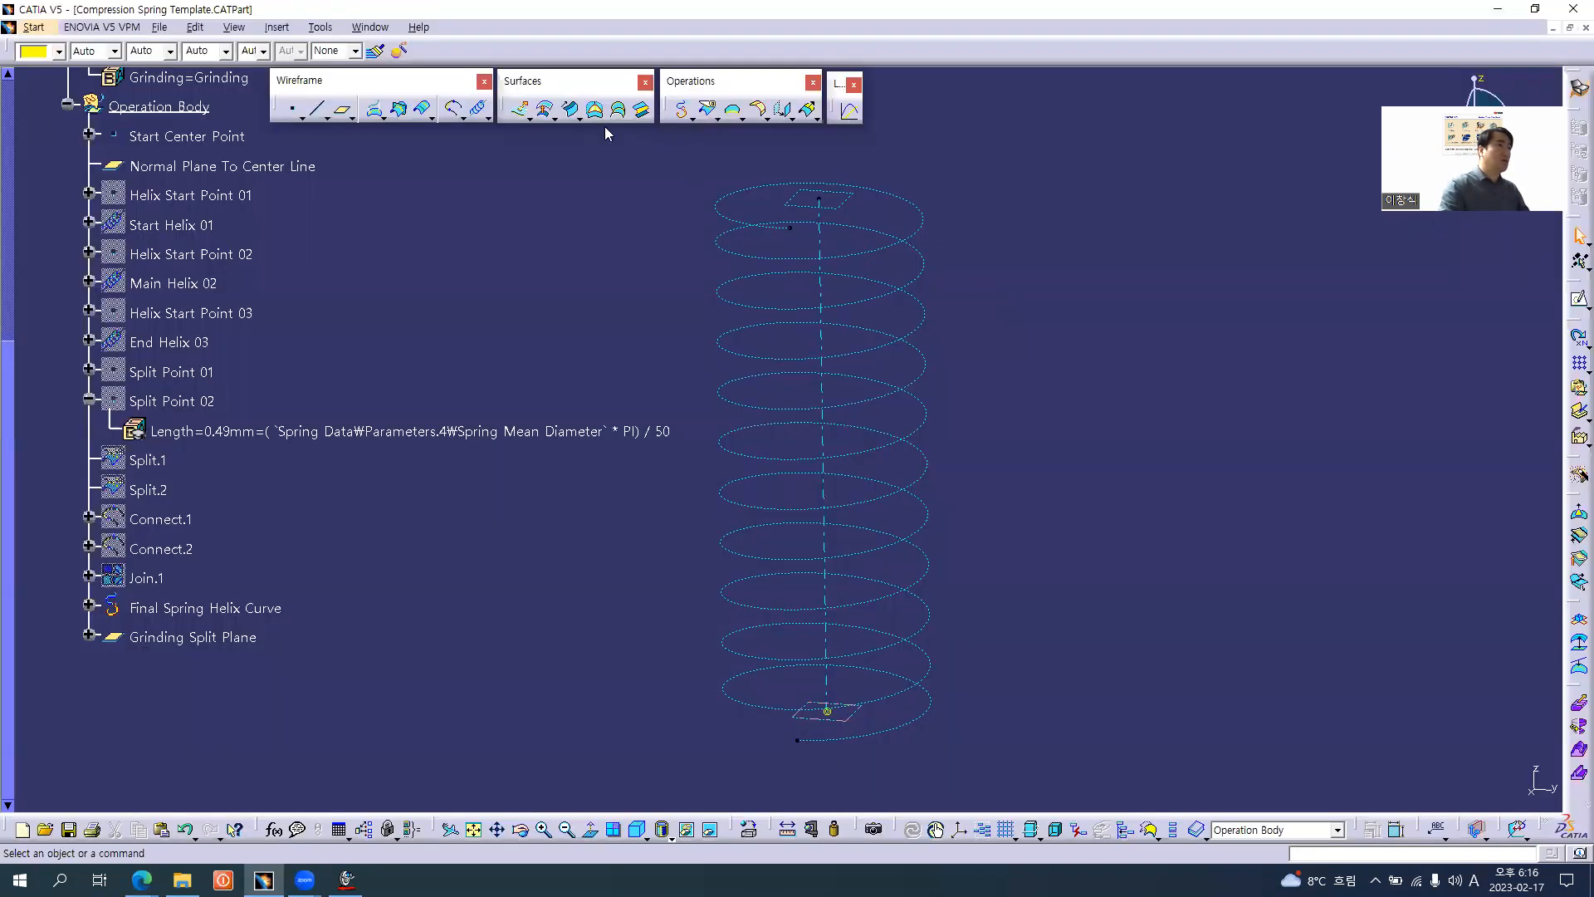
{"action": "left_click", "coordinate": [571, 109]}
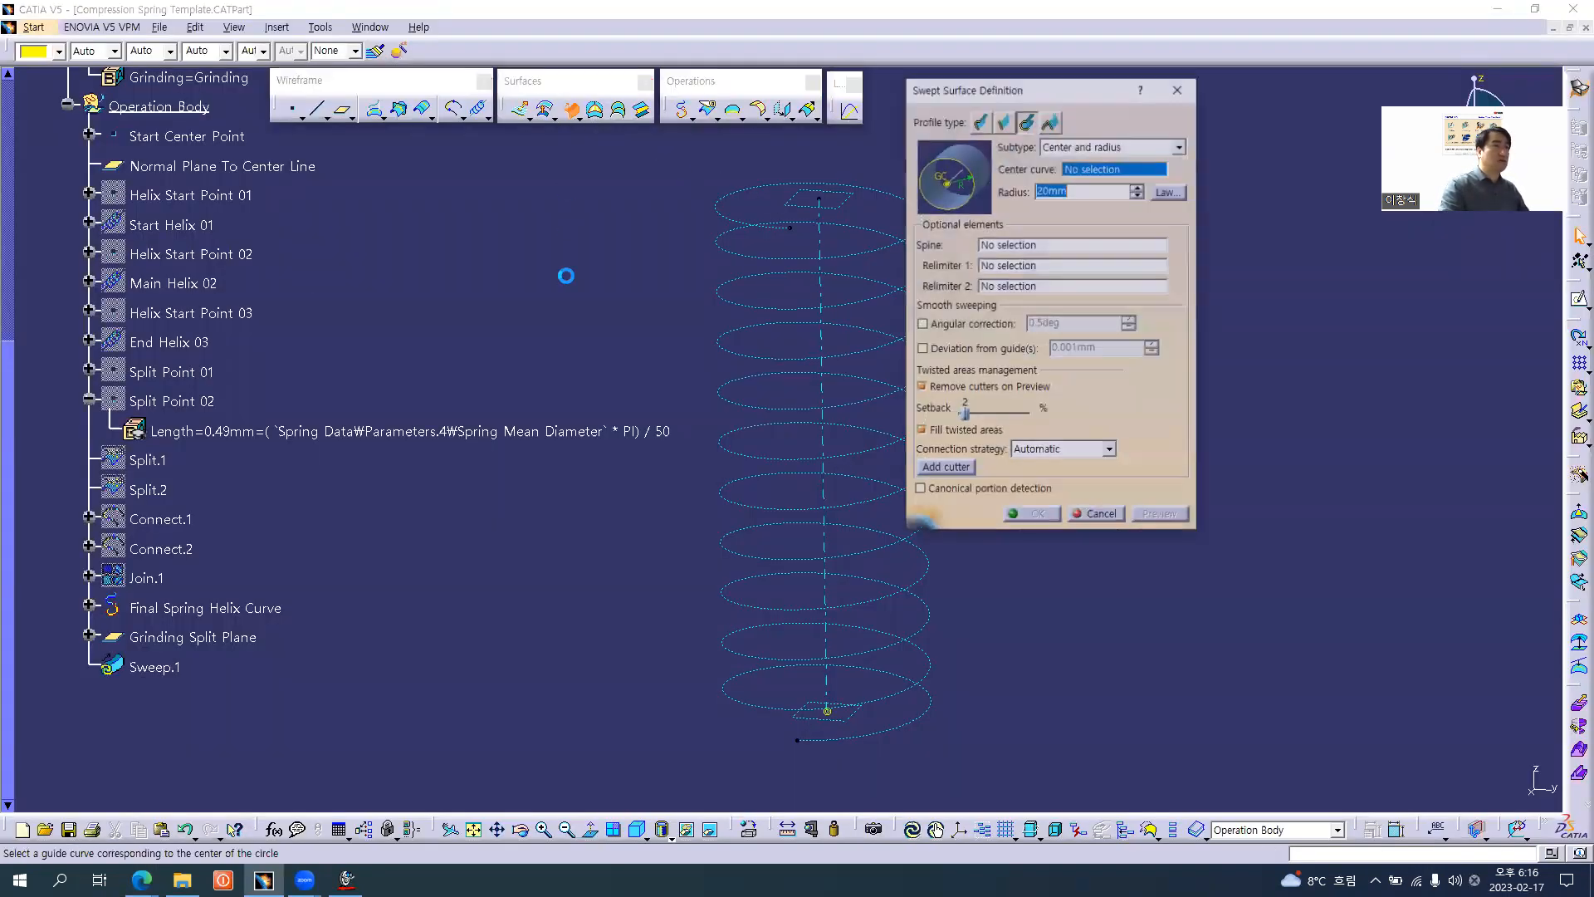
{"action": "left_click_drag", "start_coordinate": [1025, 91], "coordinate": [1174, 126]}
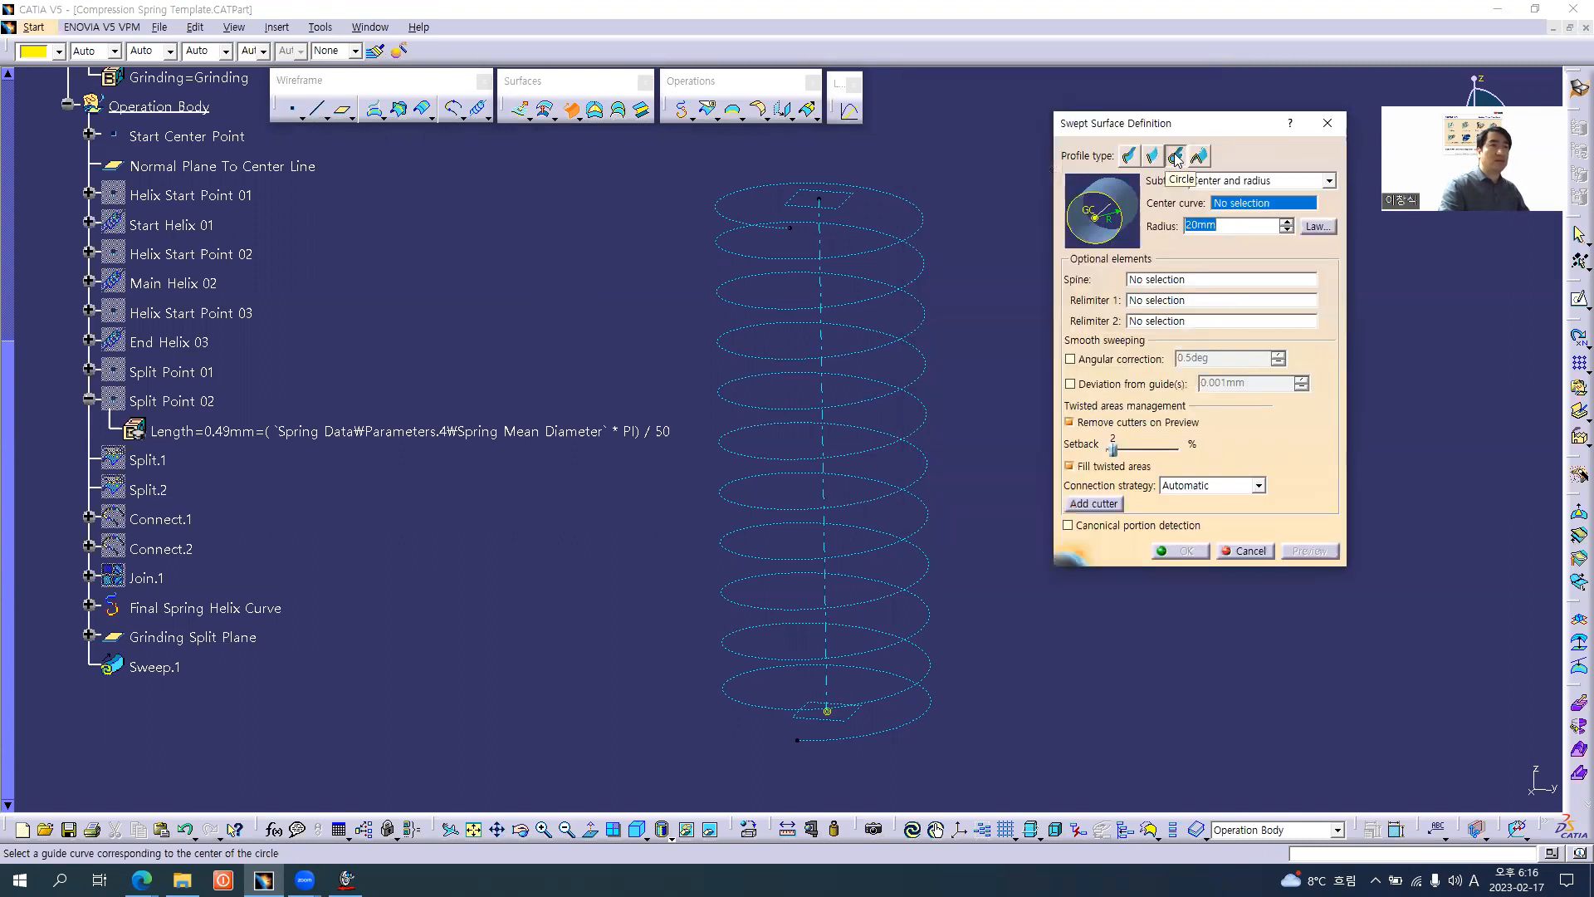
{"action": "left_click", "coordinate": [928, 224]}
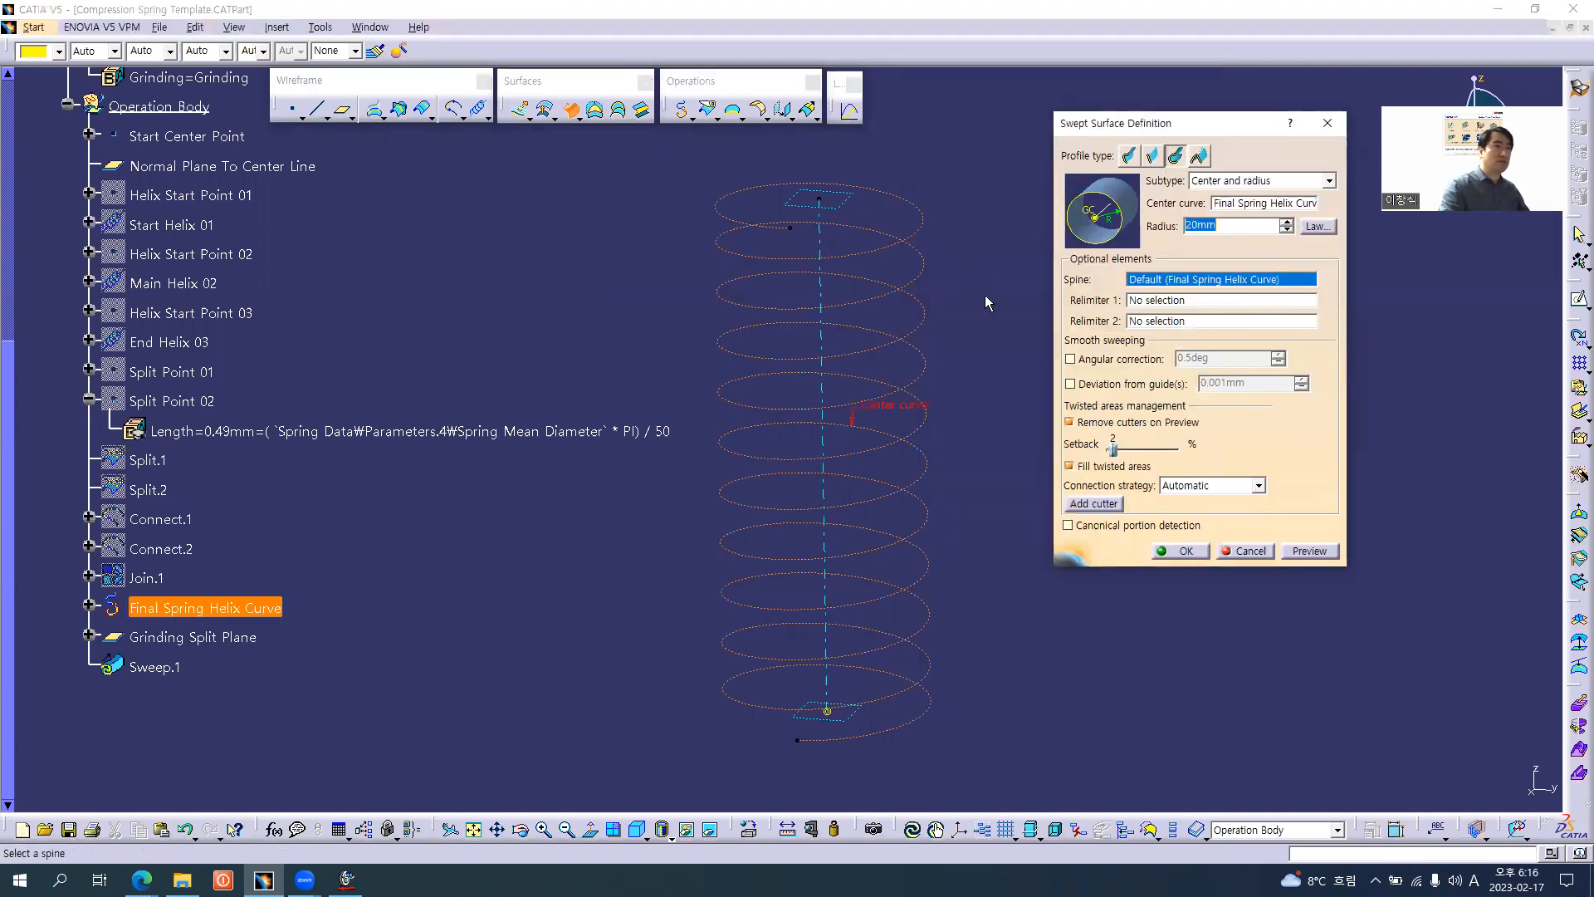
{"action": "left_click", "coordinate": [1239, 183]}
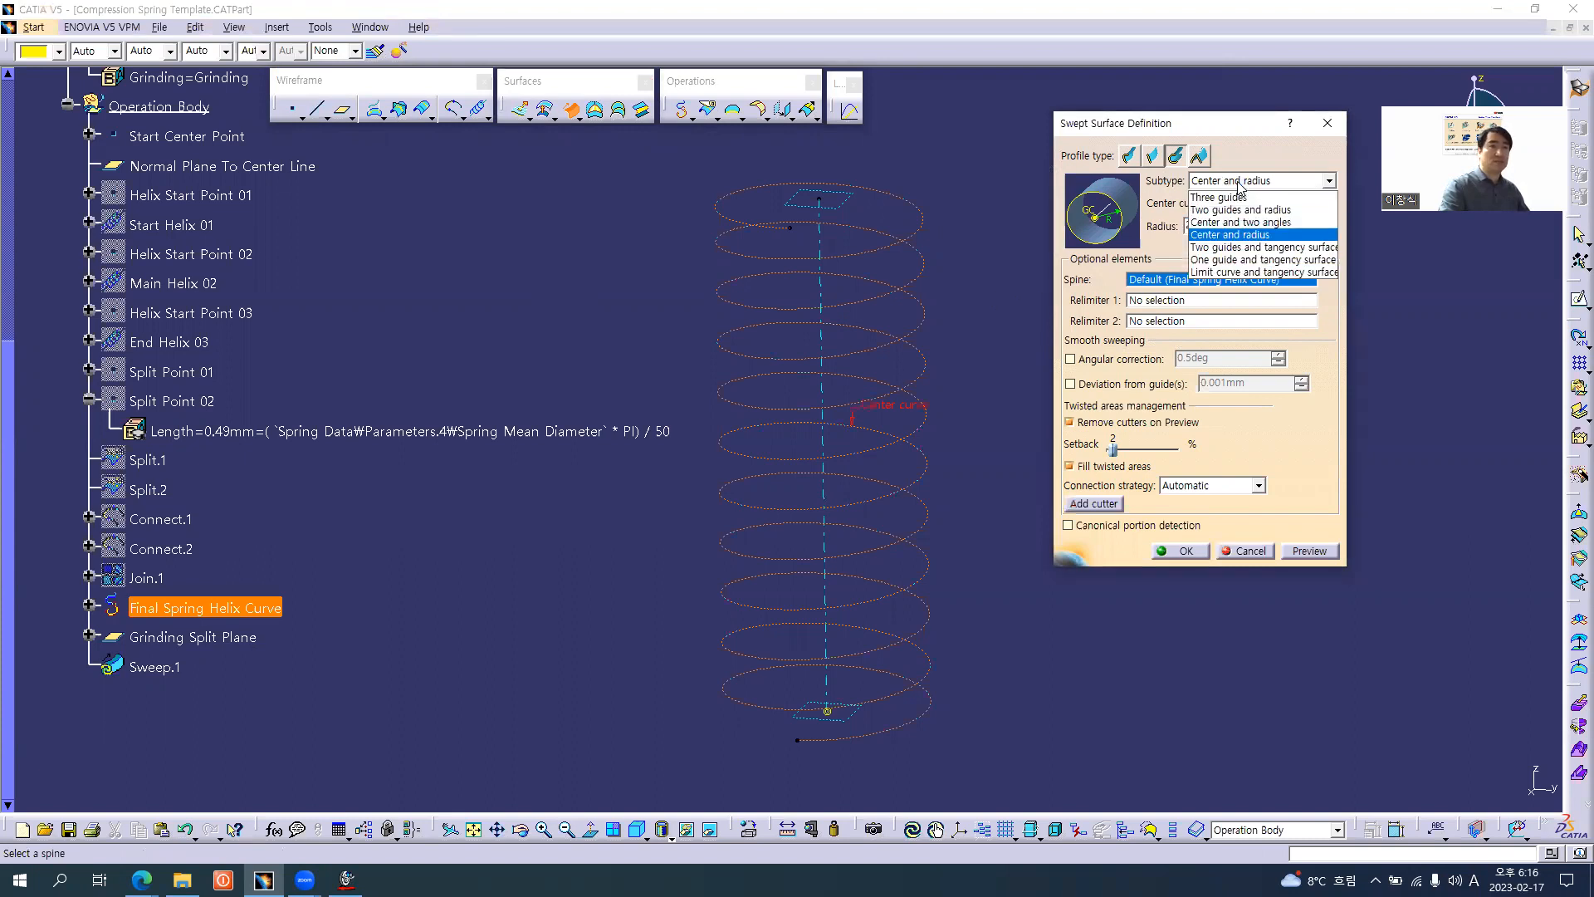
{"action": "left_click", "coordinate": [1240, 183]}
- Define the swept surface's radius with a formula equal to the Spring Section Diameter parameter divided by 2
{"action": "left_click", "coordinate": [1227, 224]}
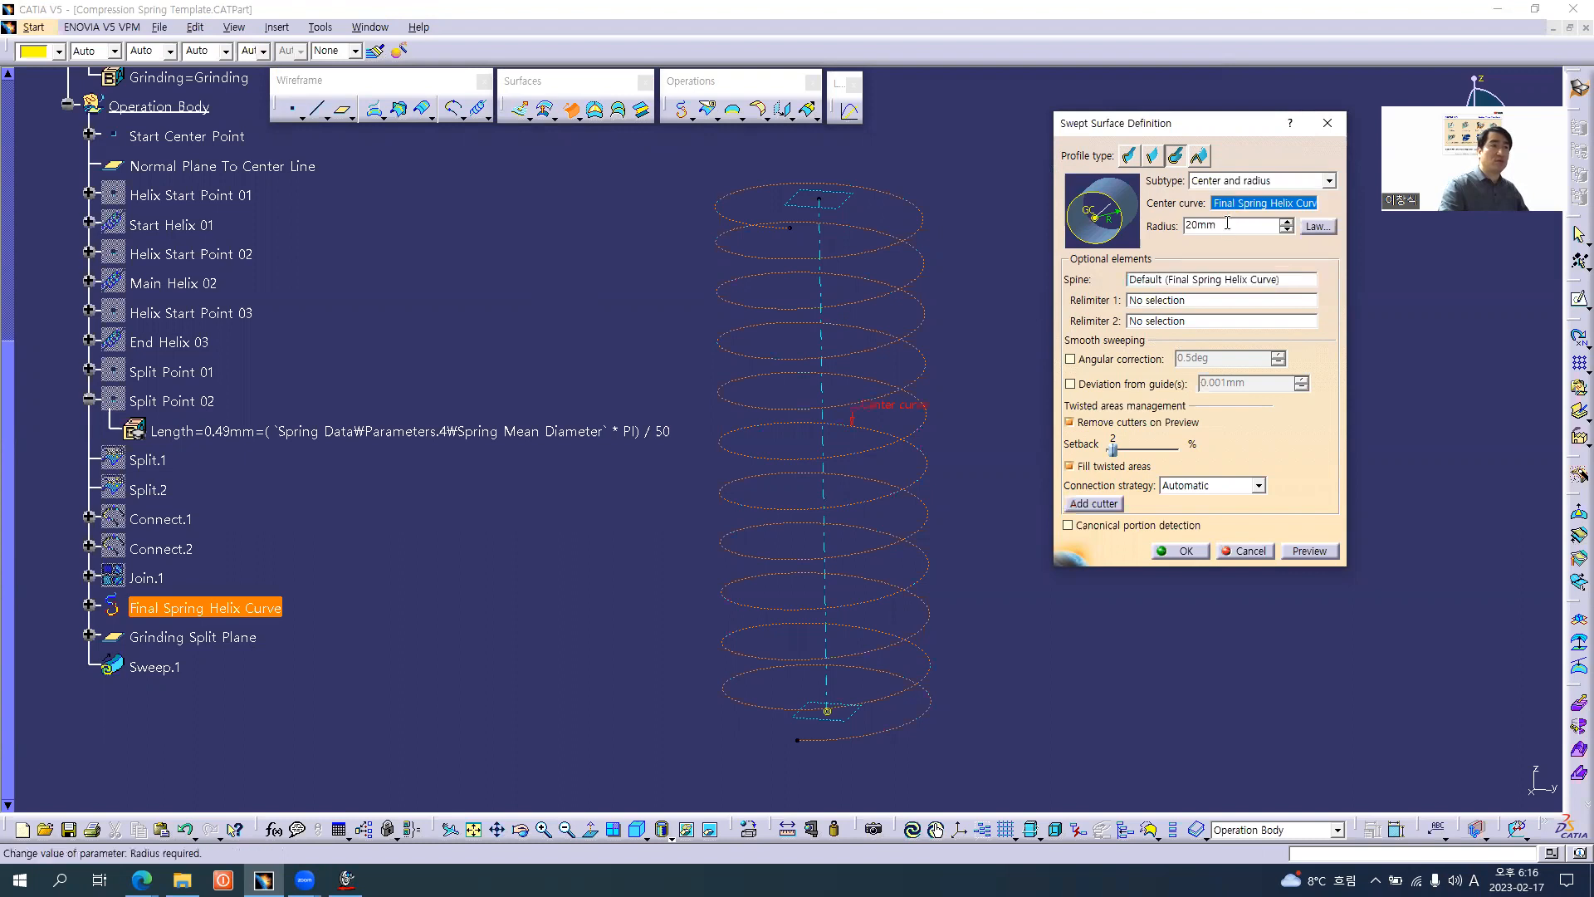
{"action": "double_click", "coordinate": [1232, 224]}
{"action": "right_click", "coordinate": [1234, 231]}
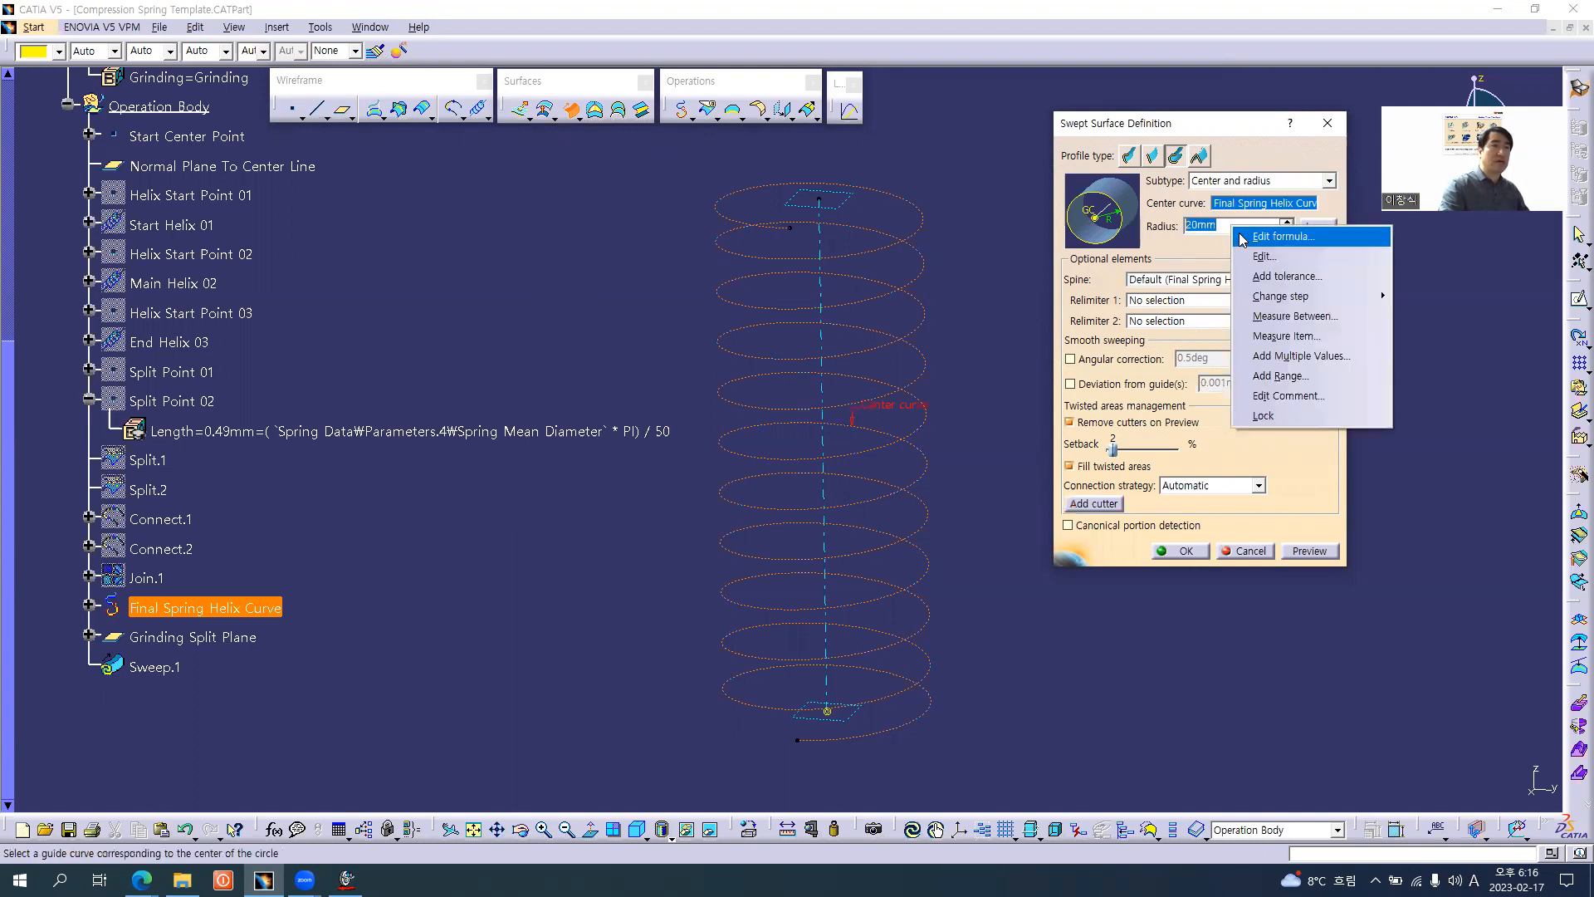
{"action": "key", "text": "Return"}
{"action": "scroll", "coordinate": [390, 333], "scroll_direction": "up", "scroll_amount": 3}
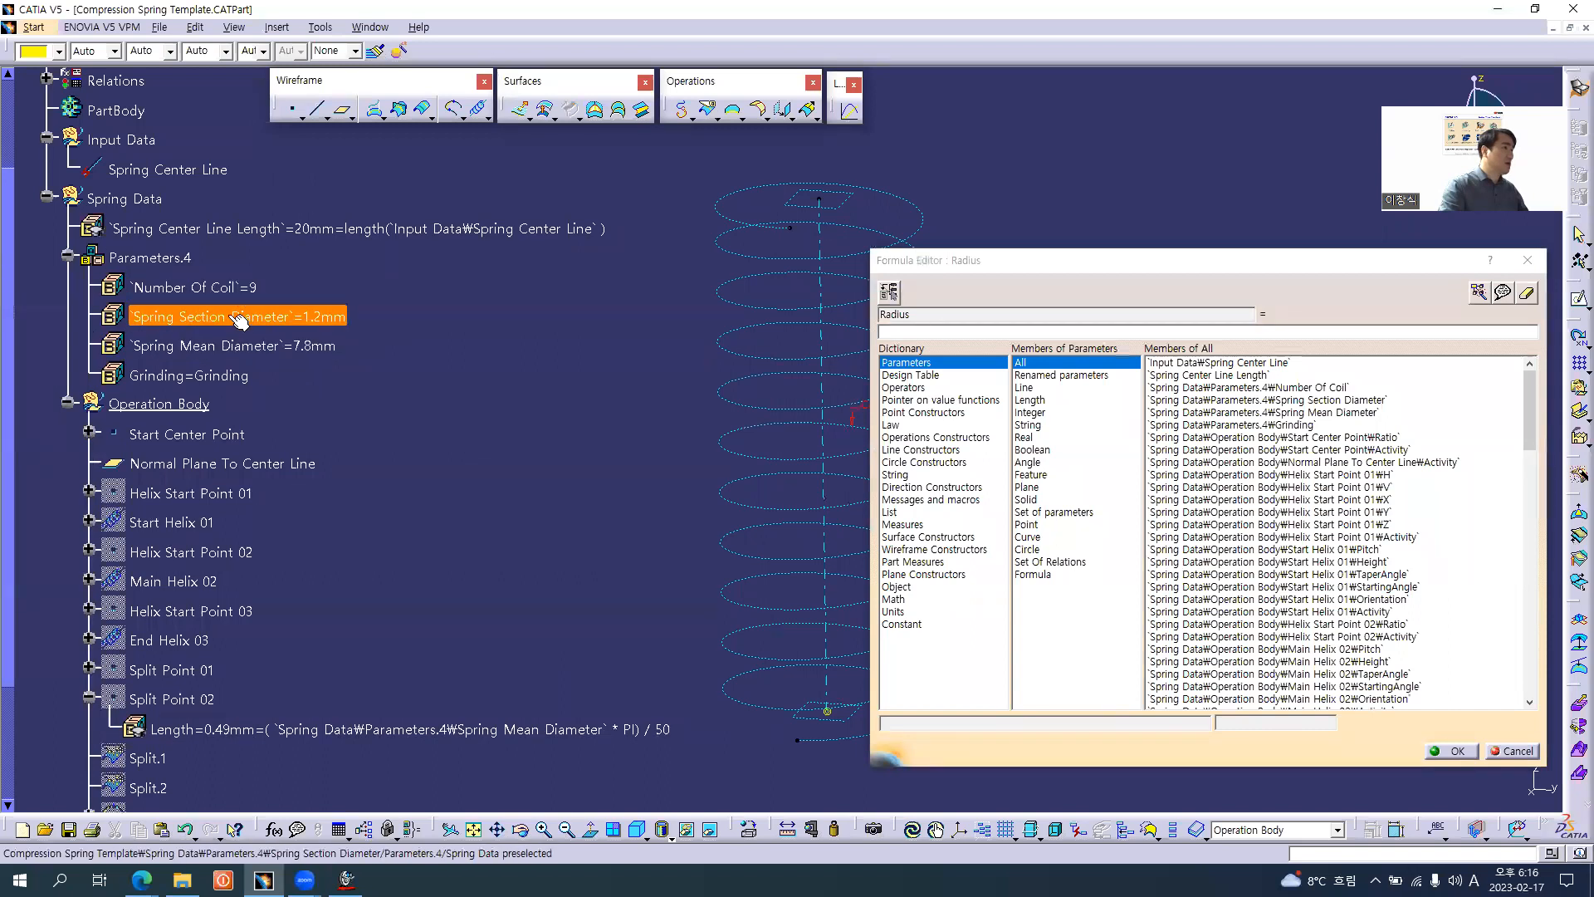
{"action": "left_click", "coordinate": [287, 324]}
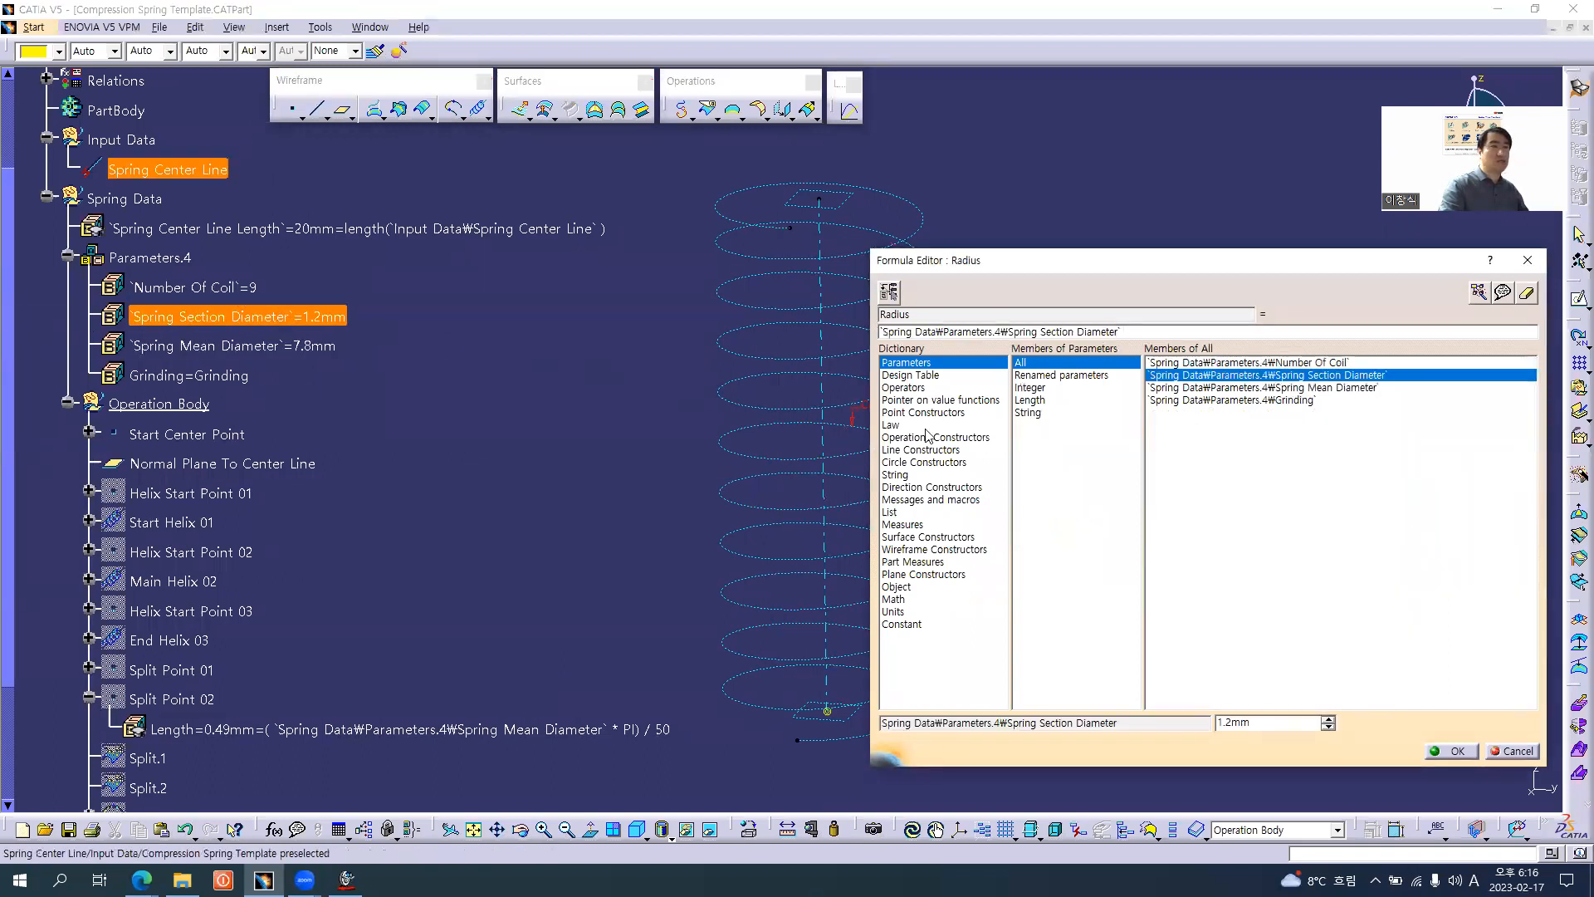
{"action": "type", "text": "/"}
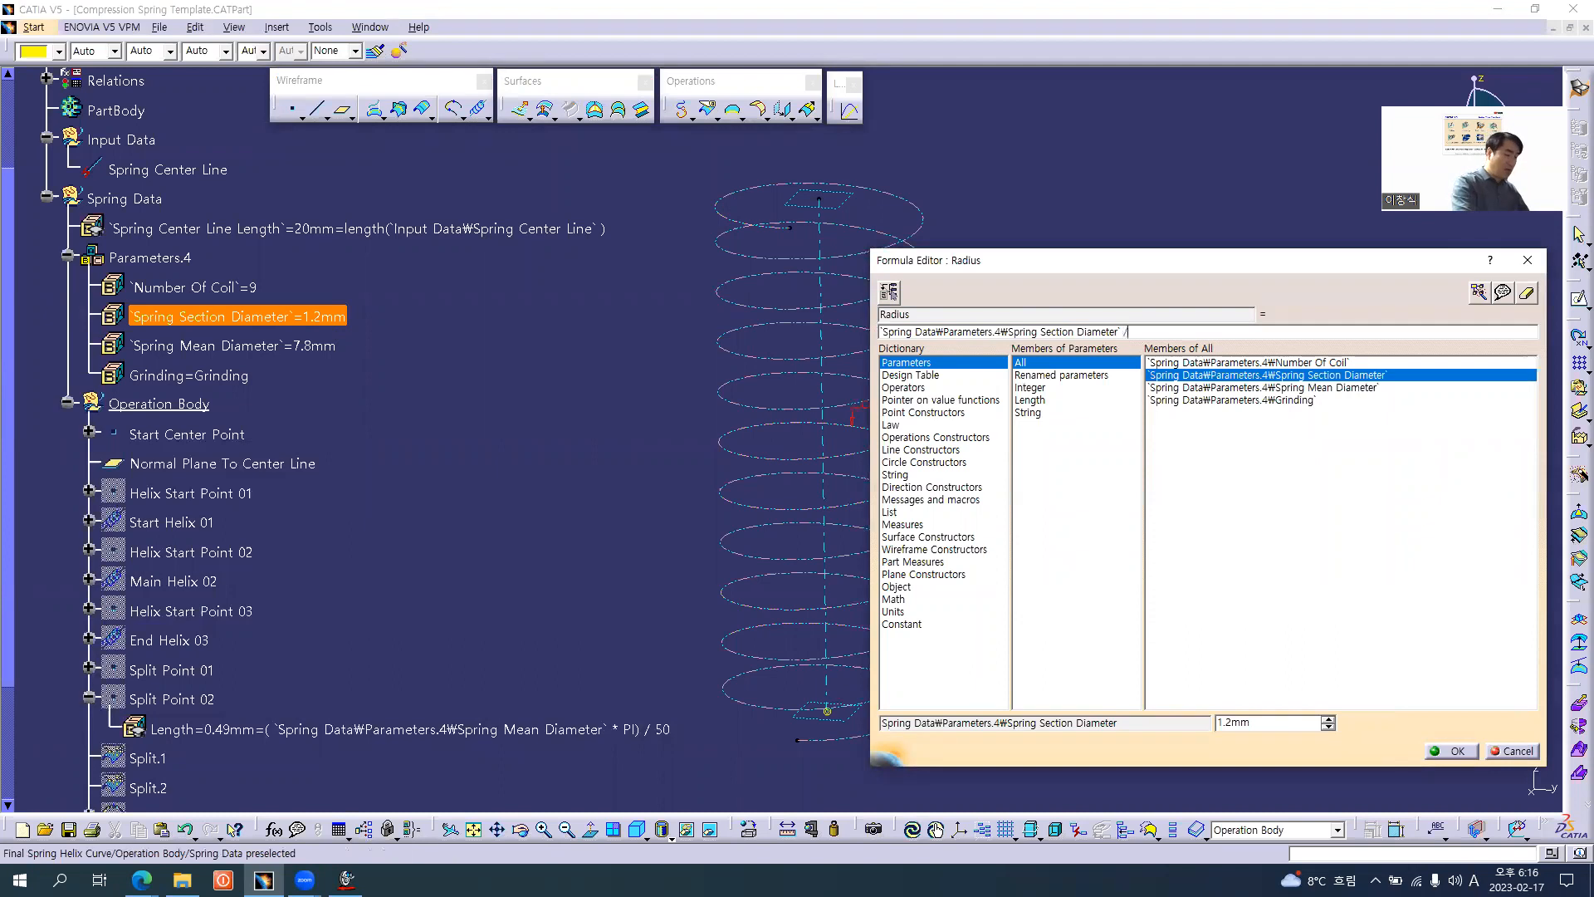
{"action": "type", "text": " 2"}
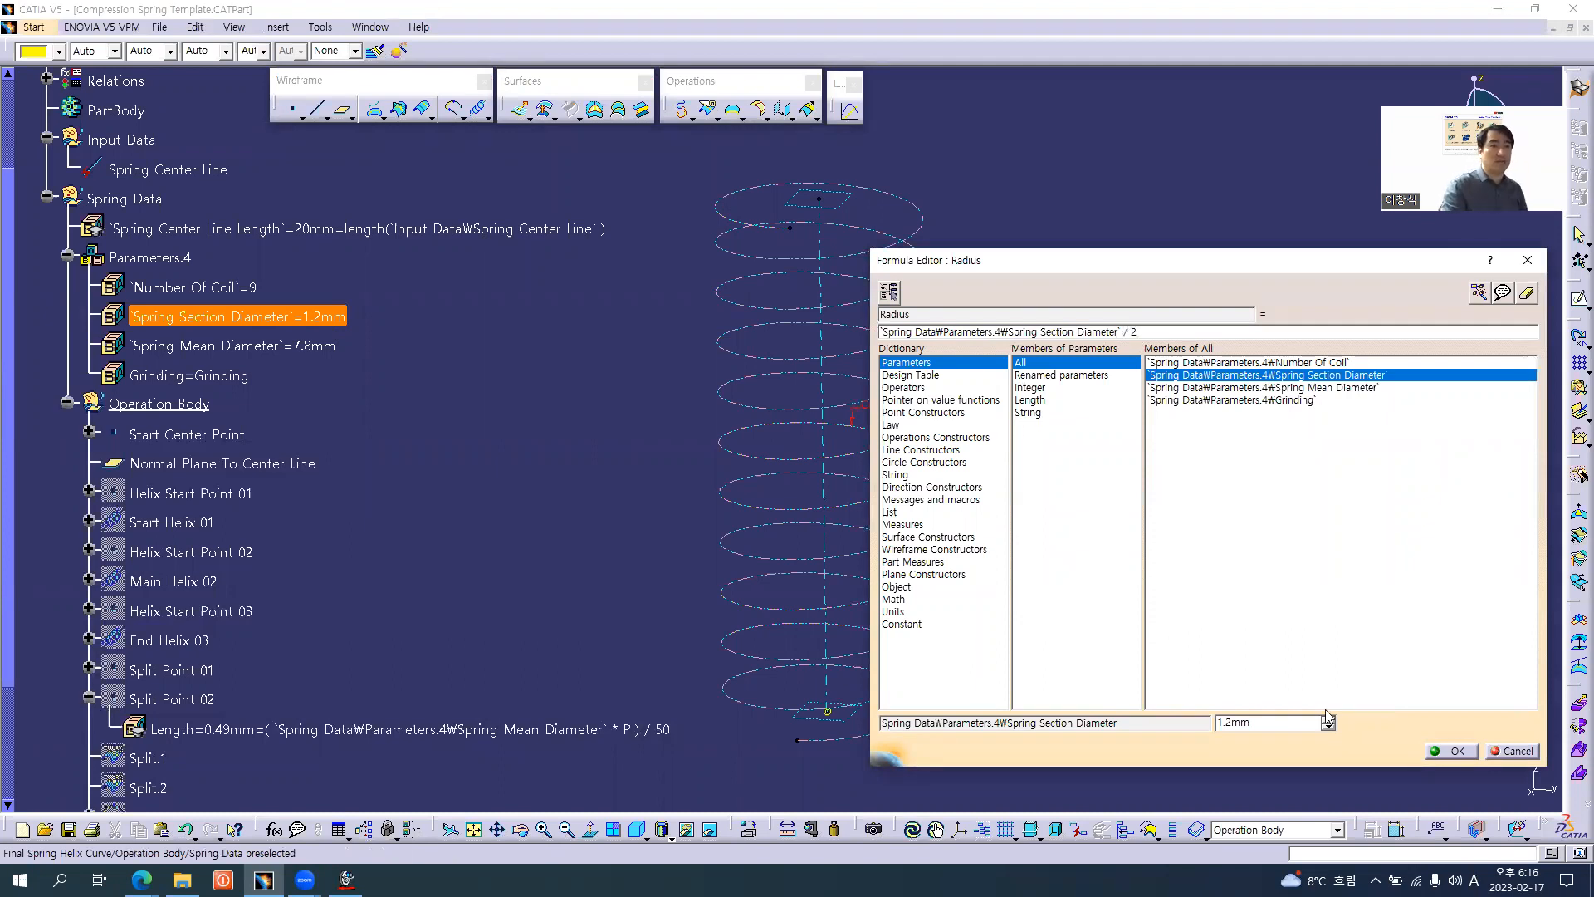
{"action": "left_click", "coordinate": [1466, 754]}
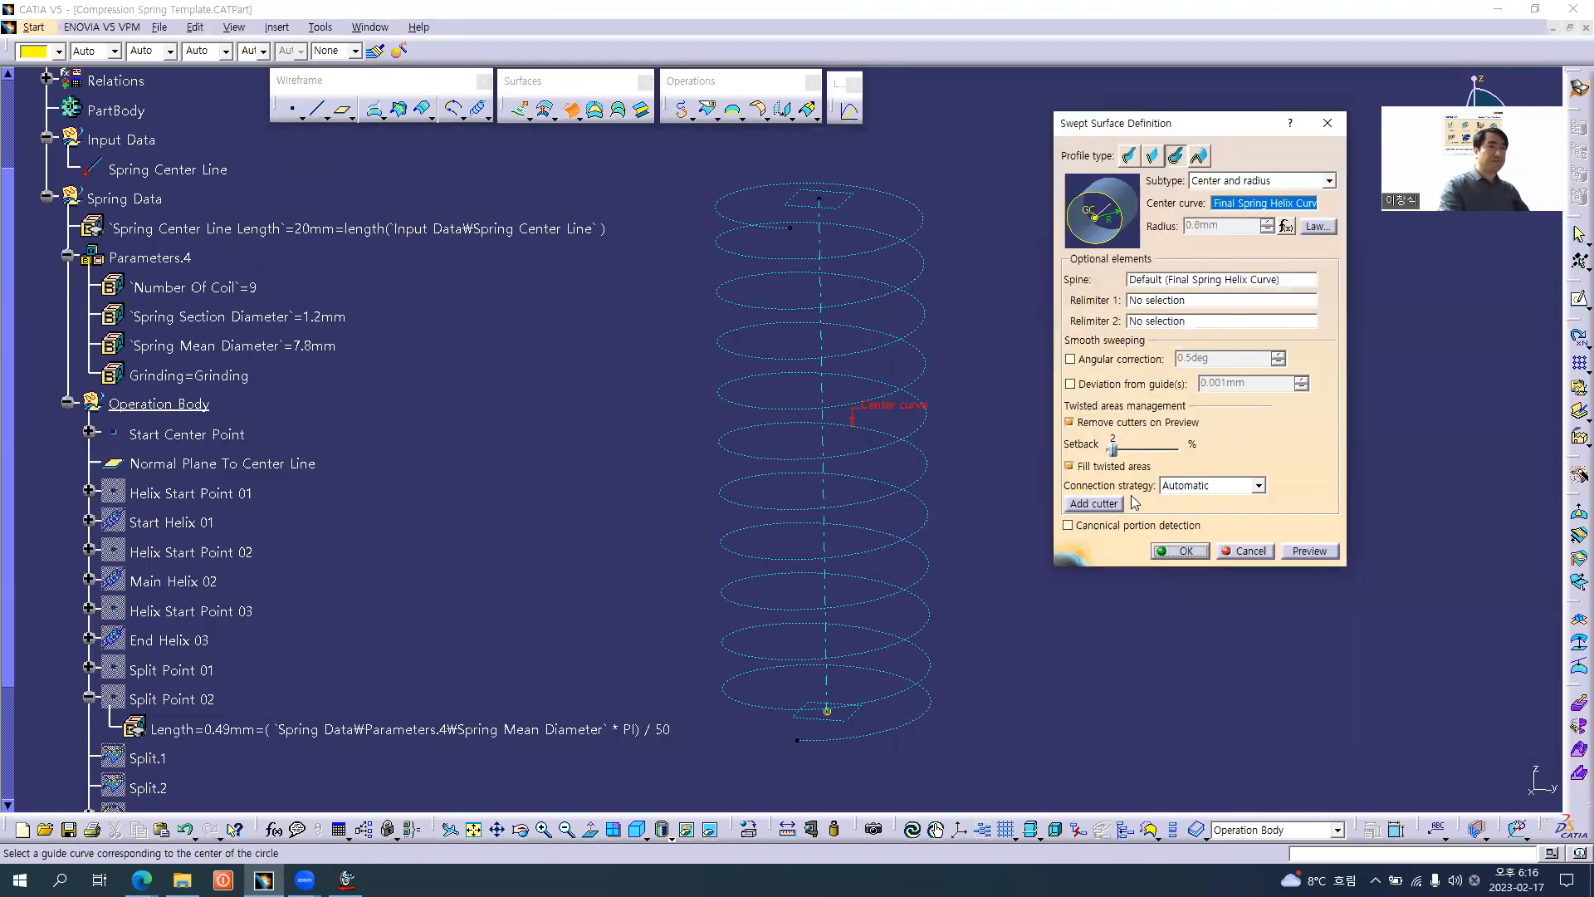
- Set Final Spring Helix Curve as spine, enable 0.5 deg angular correction and 0.001 mm guide deviation, and complete the sweep after checking the browser slide
{"action": "left_click", "coordinate": [1156, 282]}
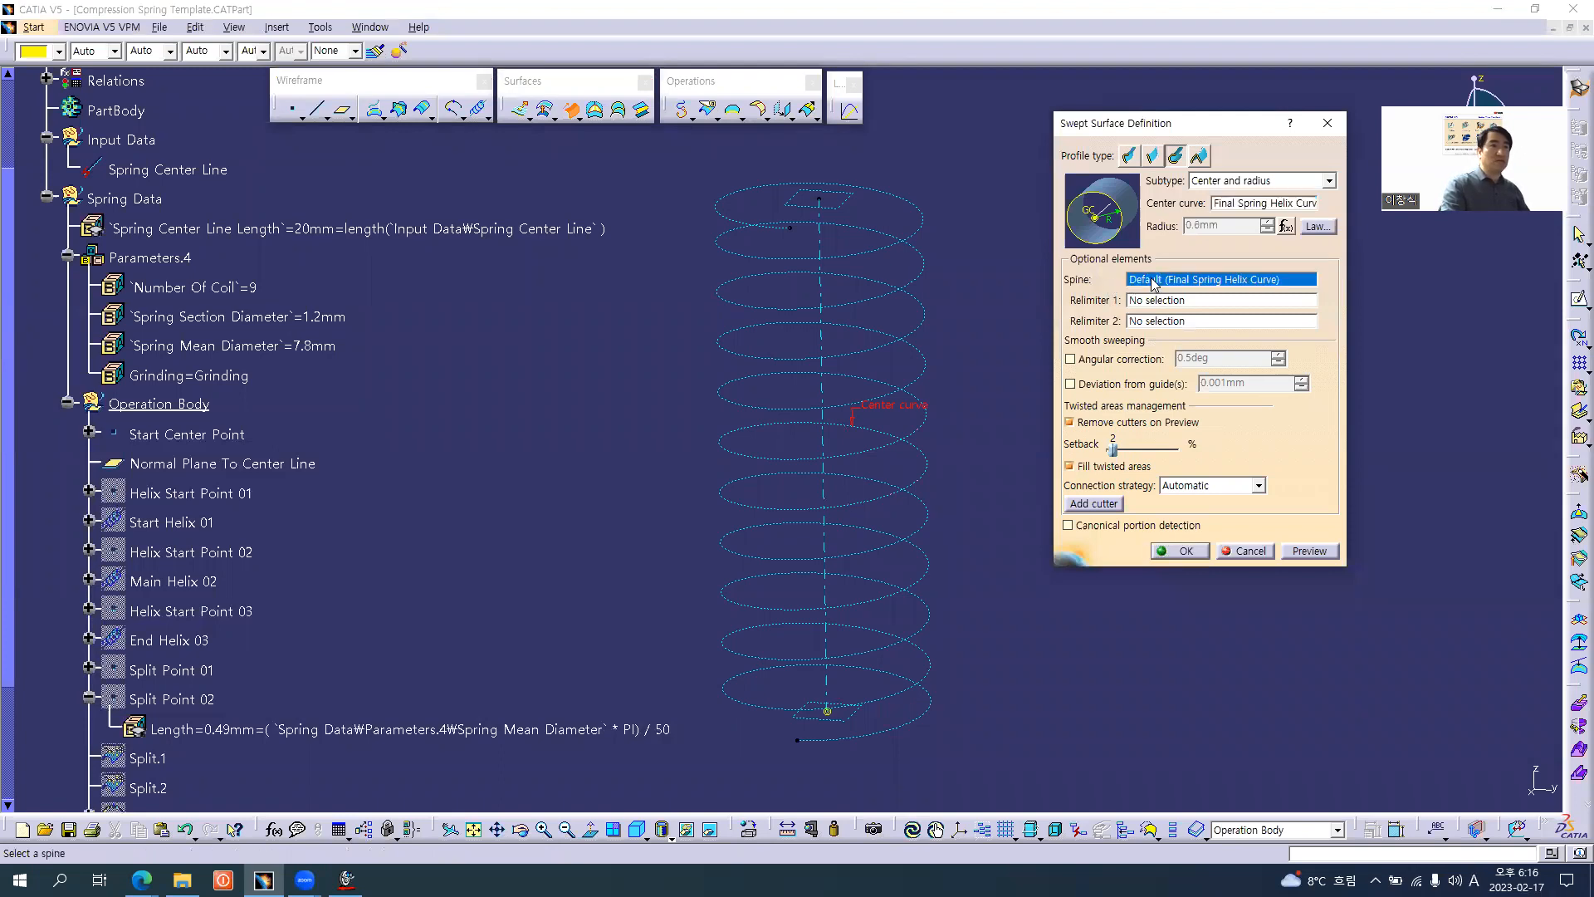
{"action": "left_click", "coordinate": [918, 377]}
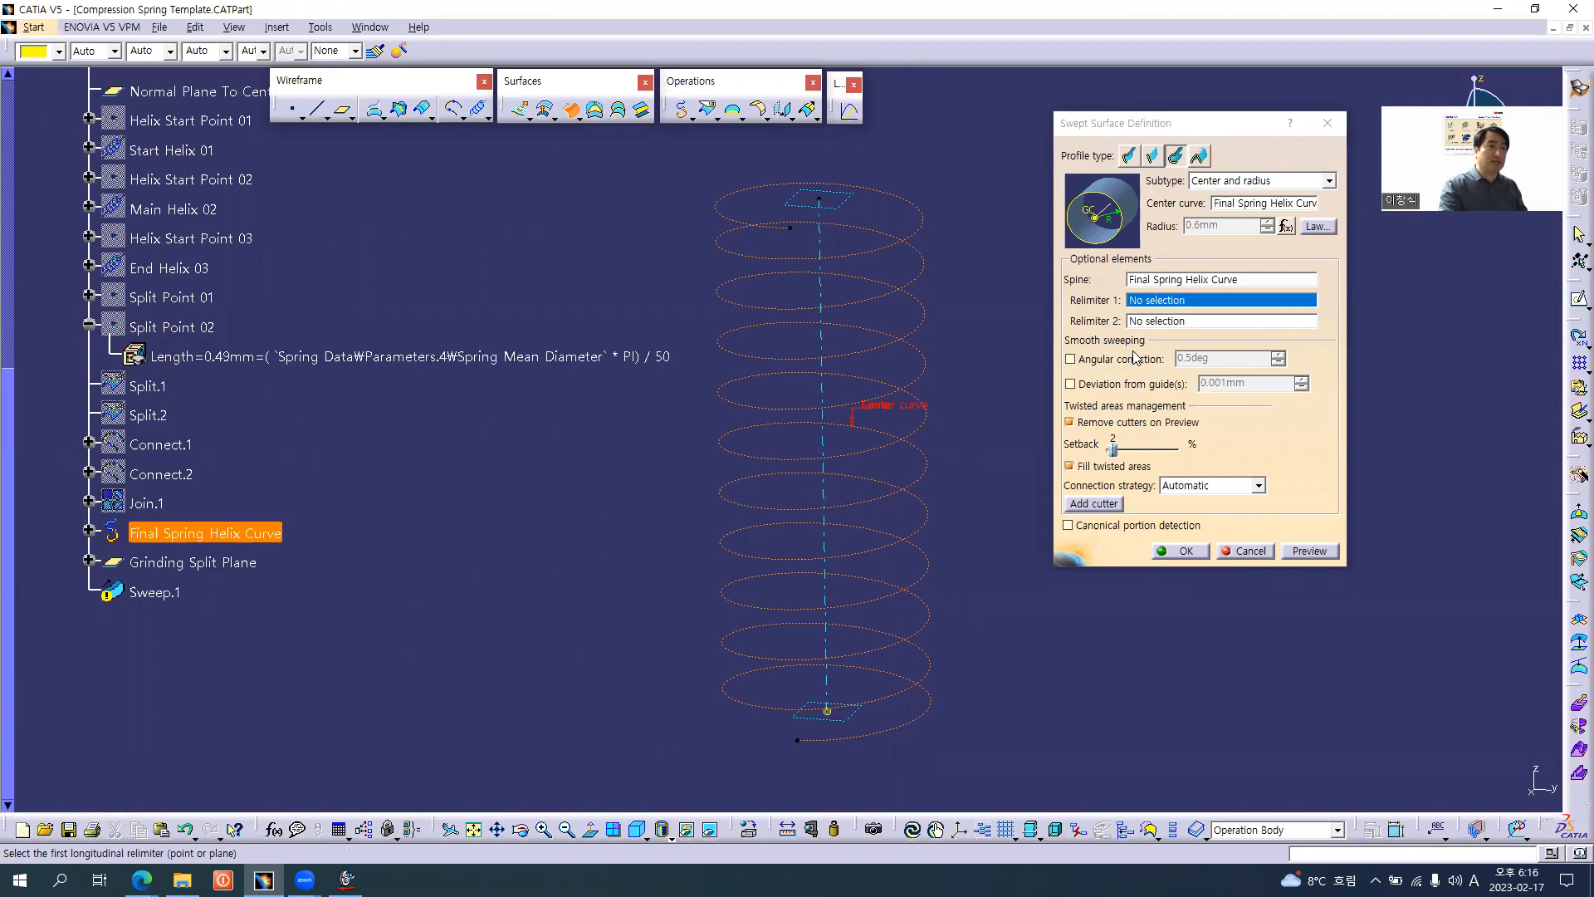
{"action": "left_click", "coordinate": [1070, 359]}
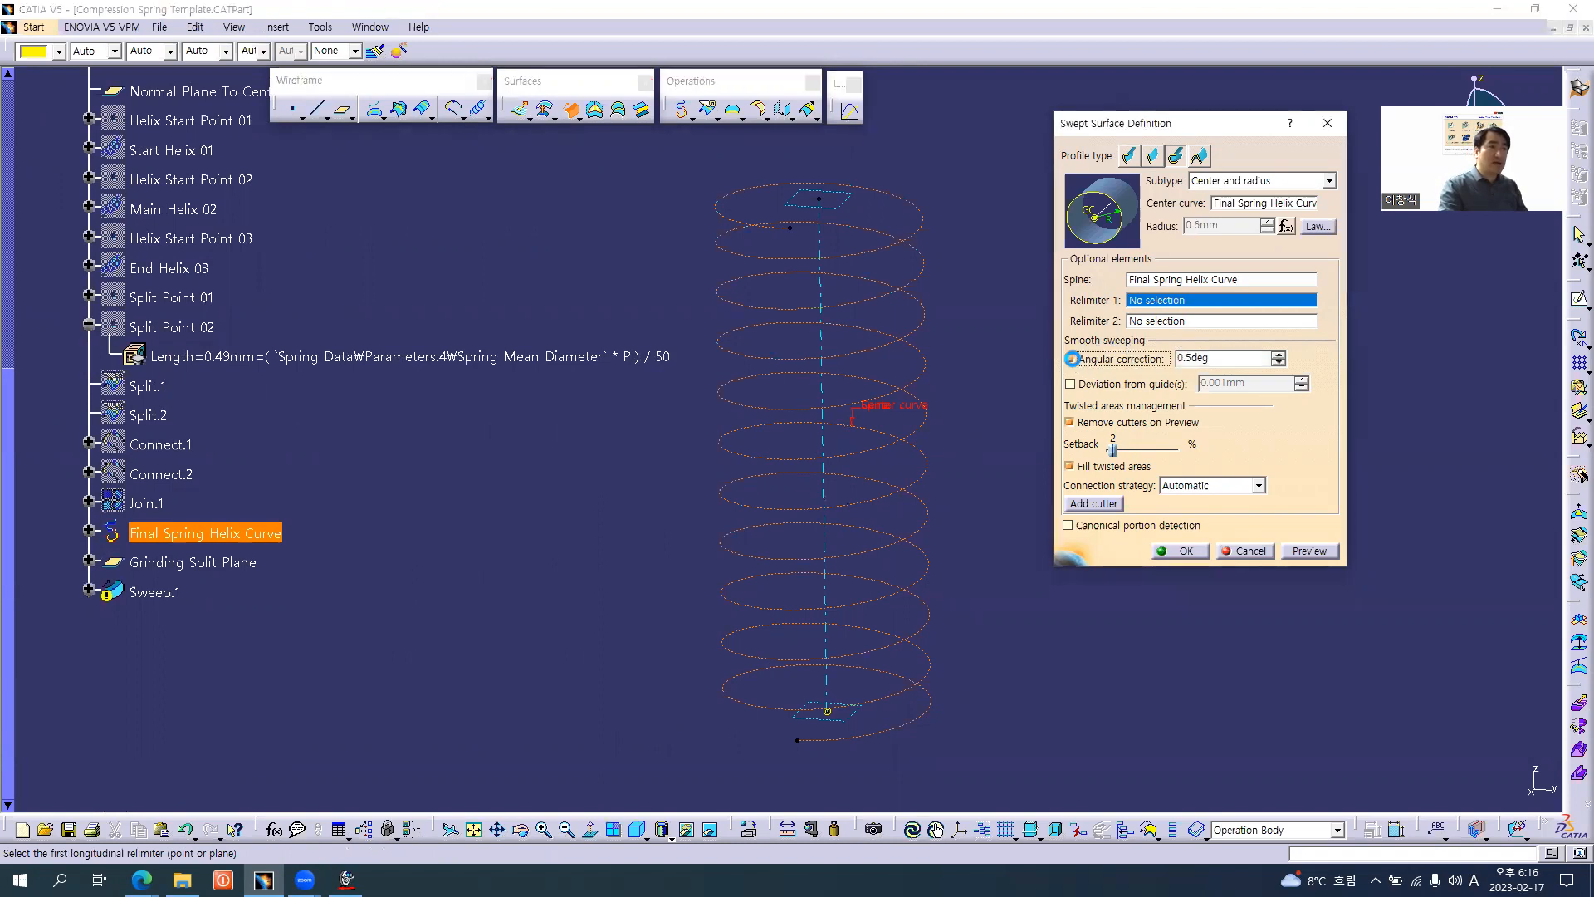
{"action": "left_click", "coordinate": [1071, 385]}
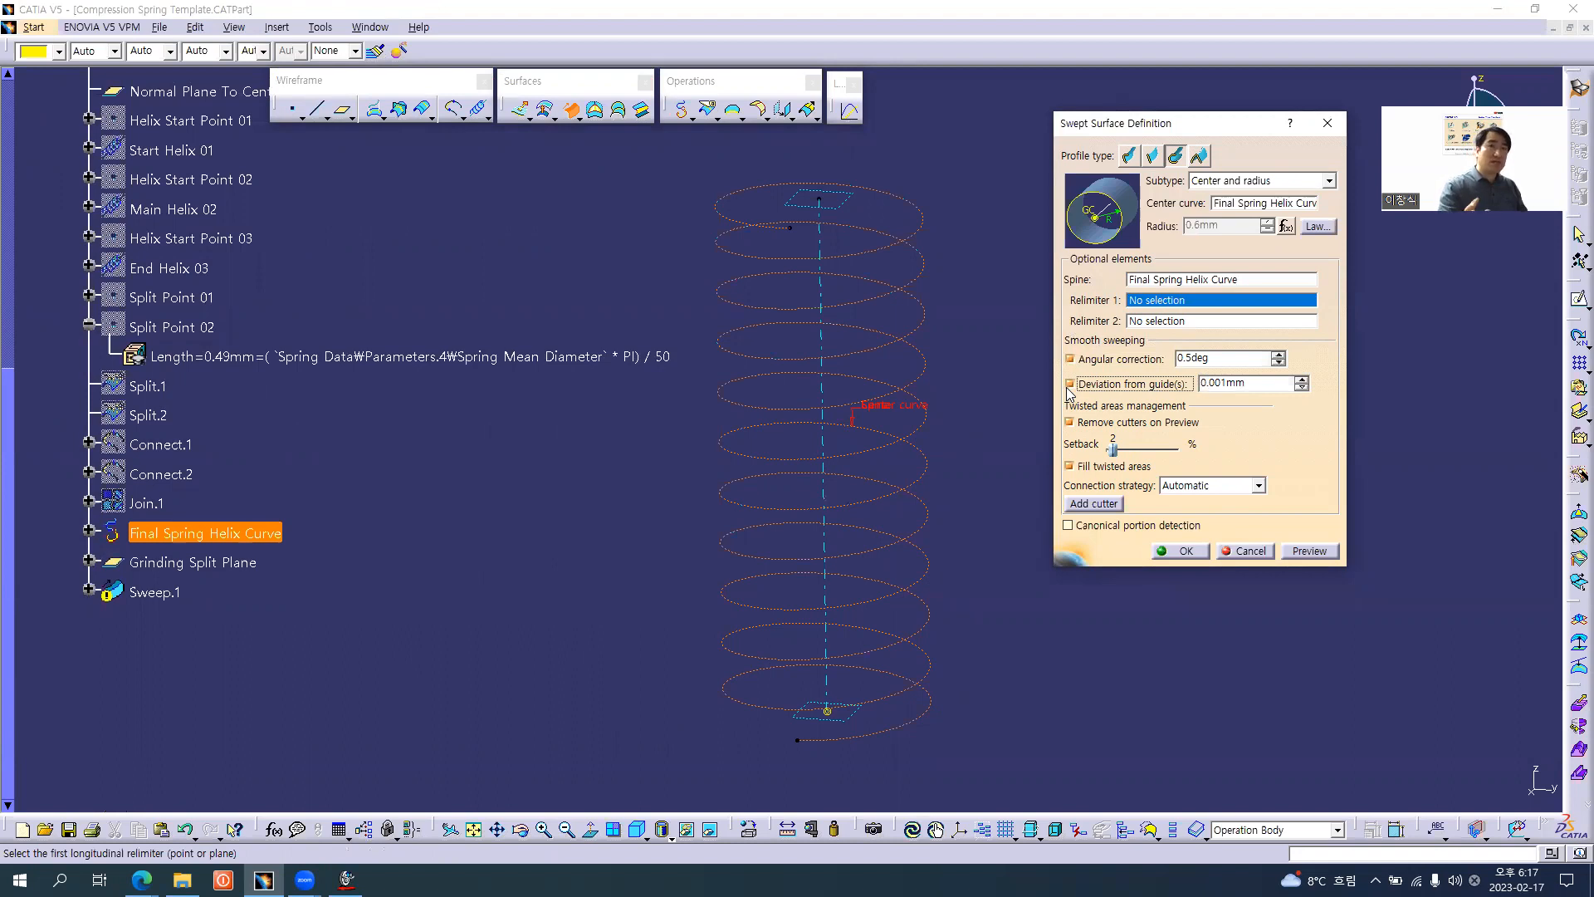
{"action": "key", "text": "alt+Tab"}
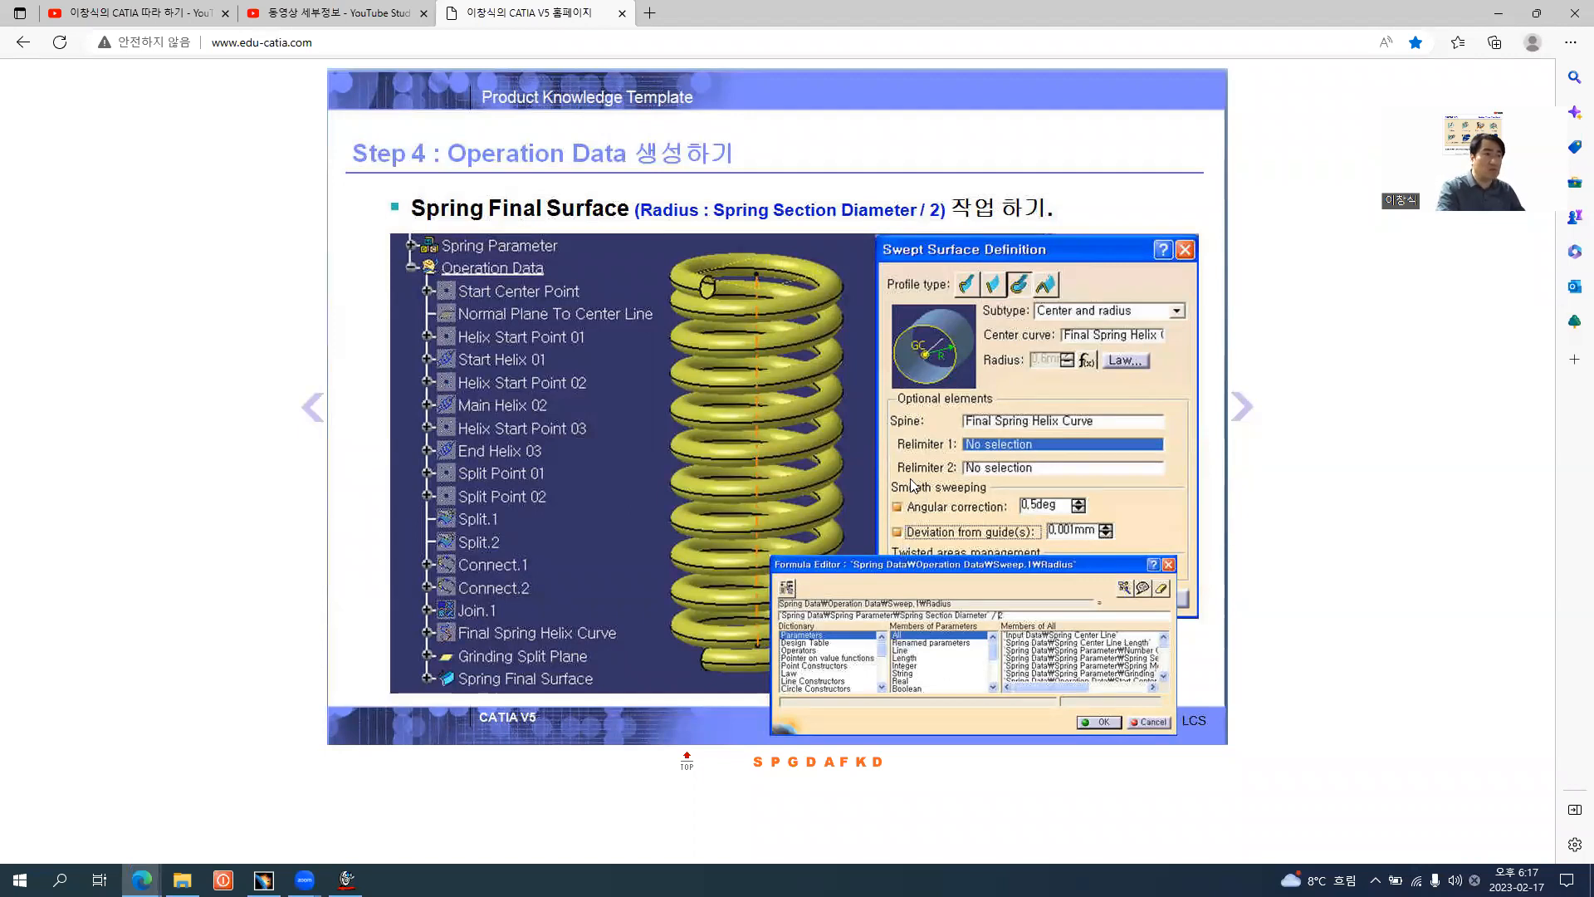
{"action": "left_click", "coordinate": [1239, 420]}
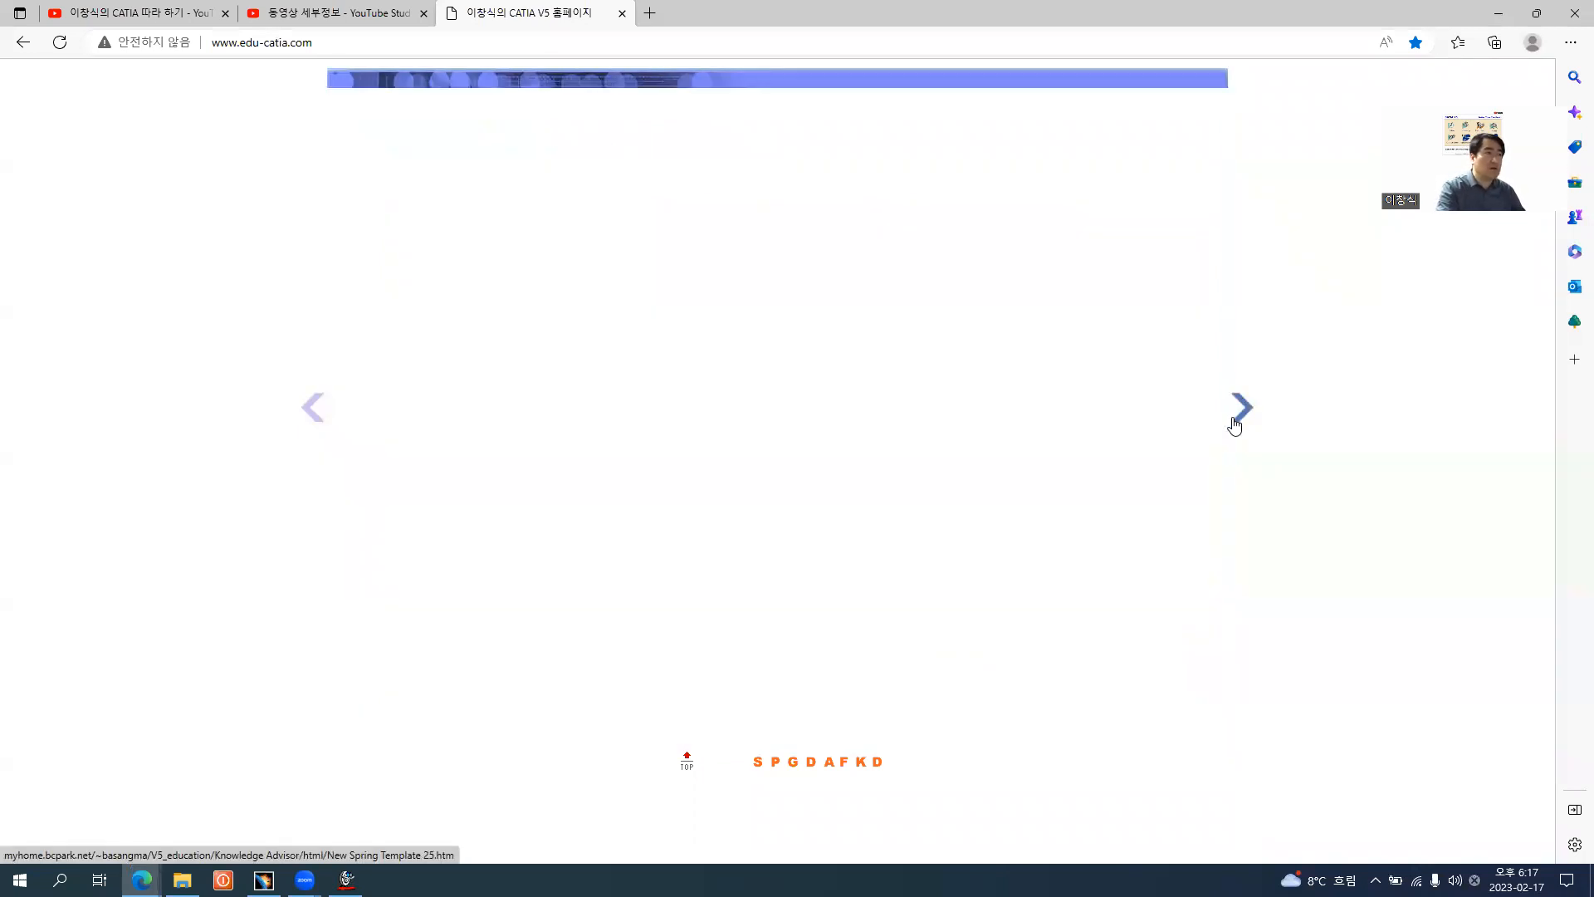
{"action": "key", "text": "alt+Tab"}
{"action": "left_click", "coordinate": [1179, 544]}
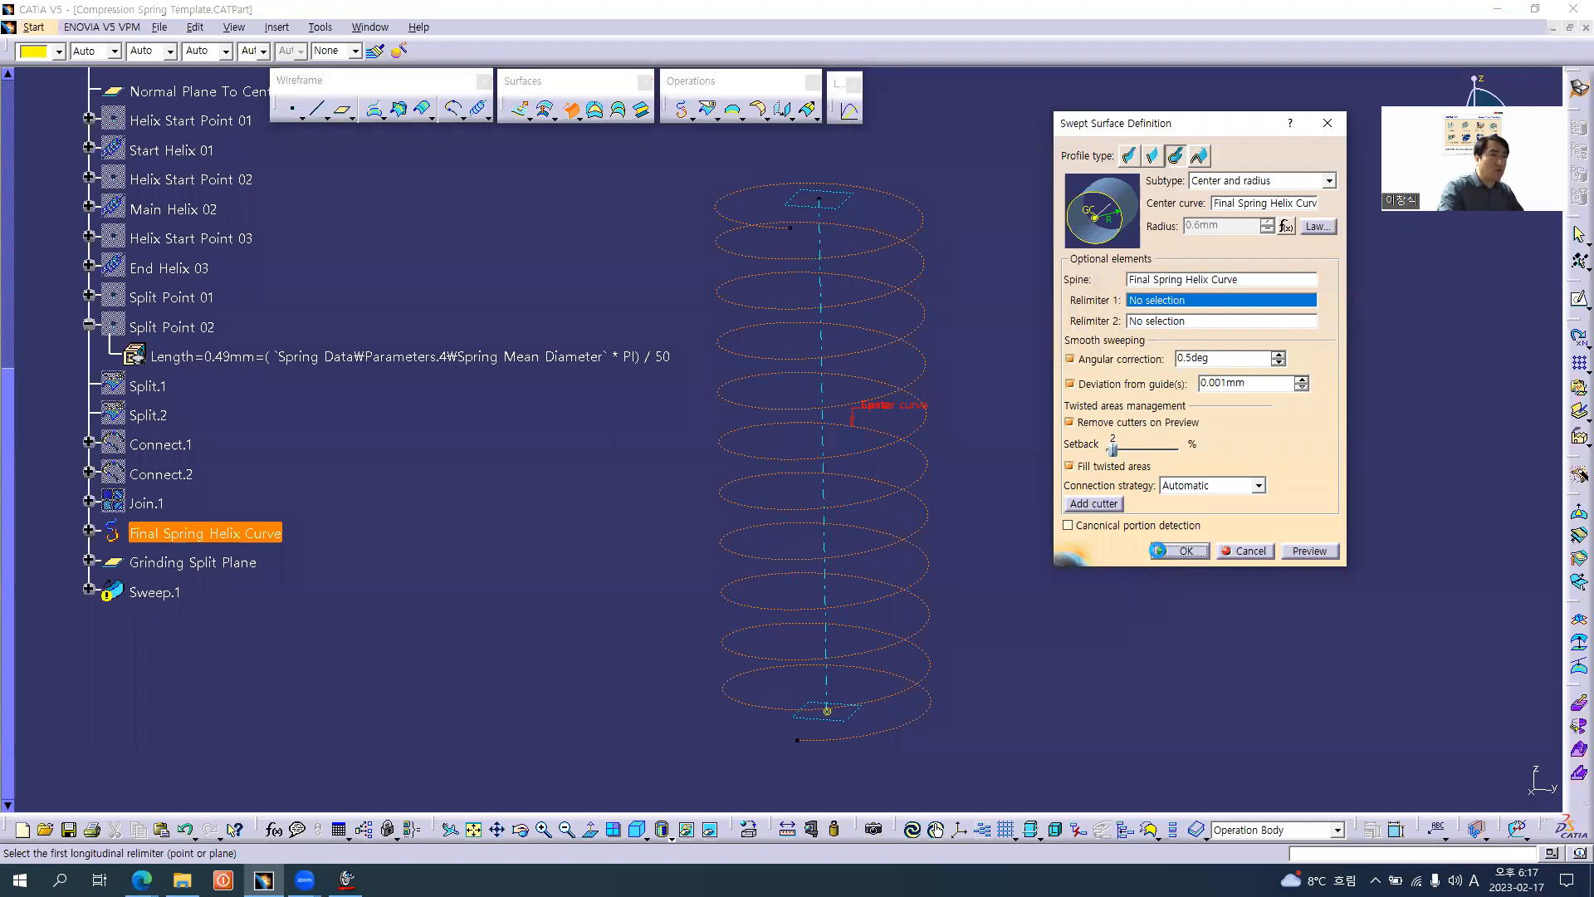
- Rename the new sweep as Spring Final Surface, glancing at the tutorial slide in the browser
{"action": "left_click", "coordinate": [171, 601]}
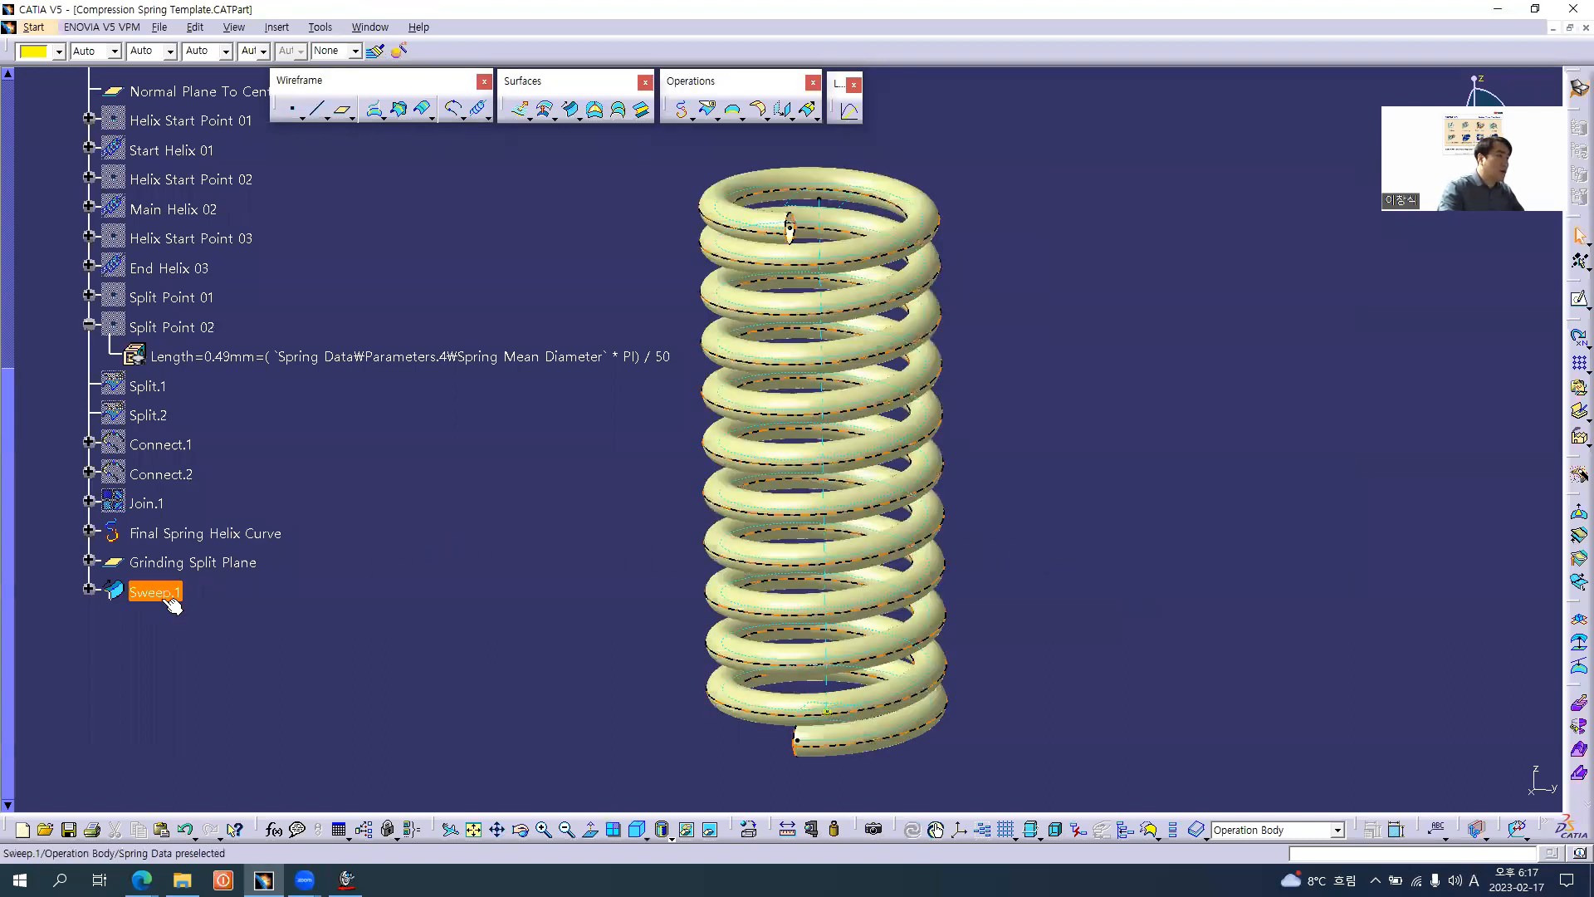
{"action": "key", "text": "alt+Tab"}
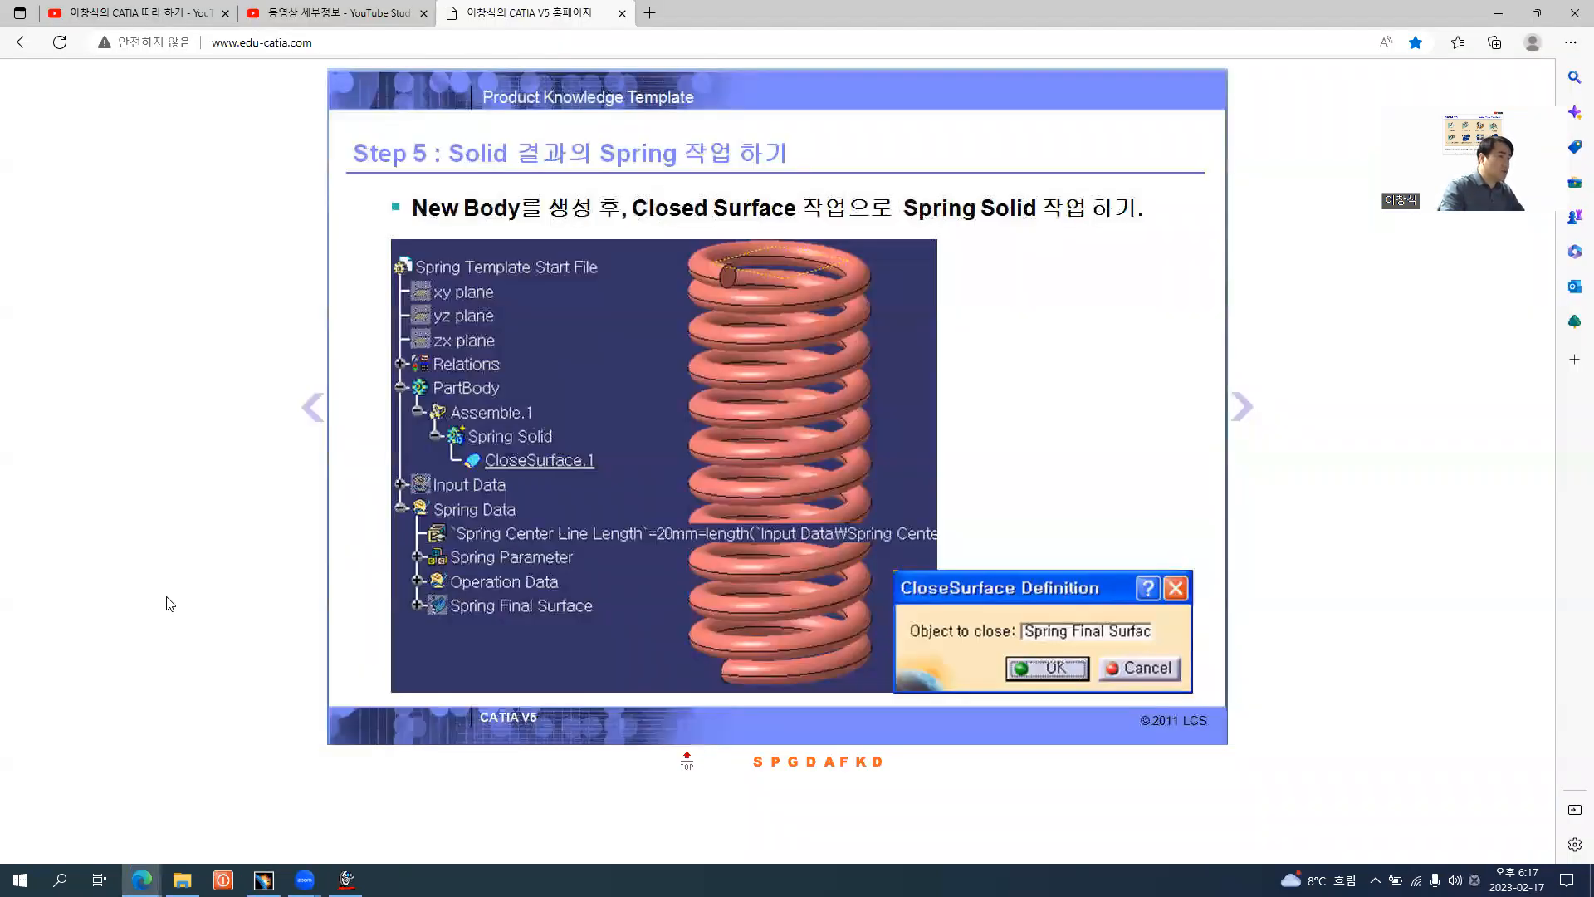
{"action": "key", "text": "alt+Tab"}
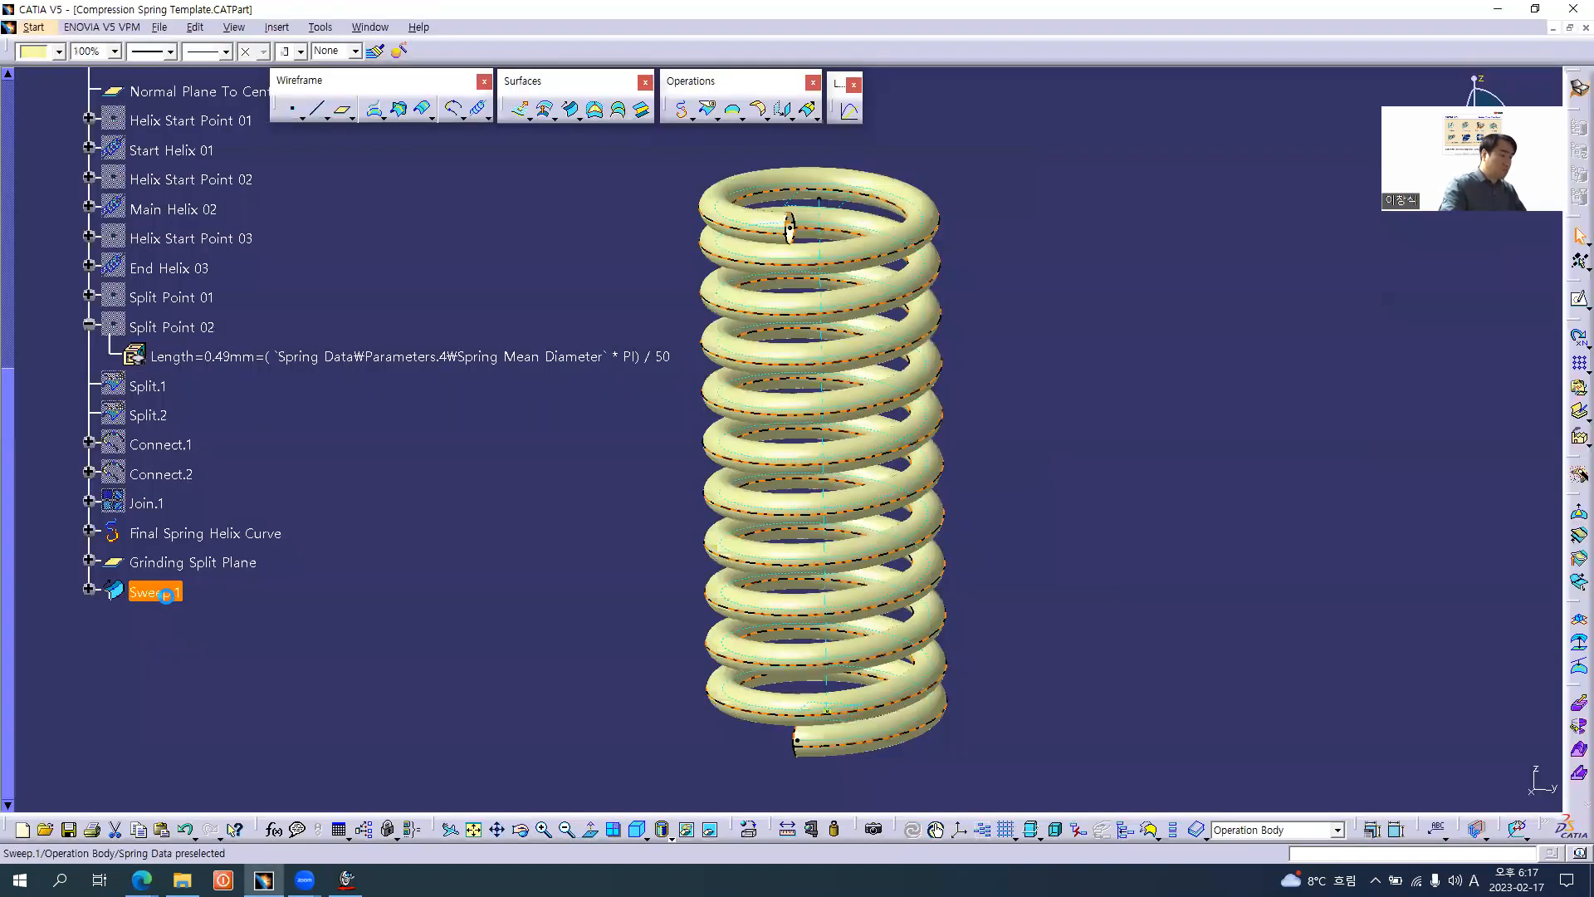
{"action": "key", "text": "alt+Return"}
{"action": "type", "text": "Spring Final Su"}
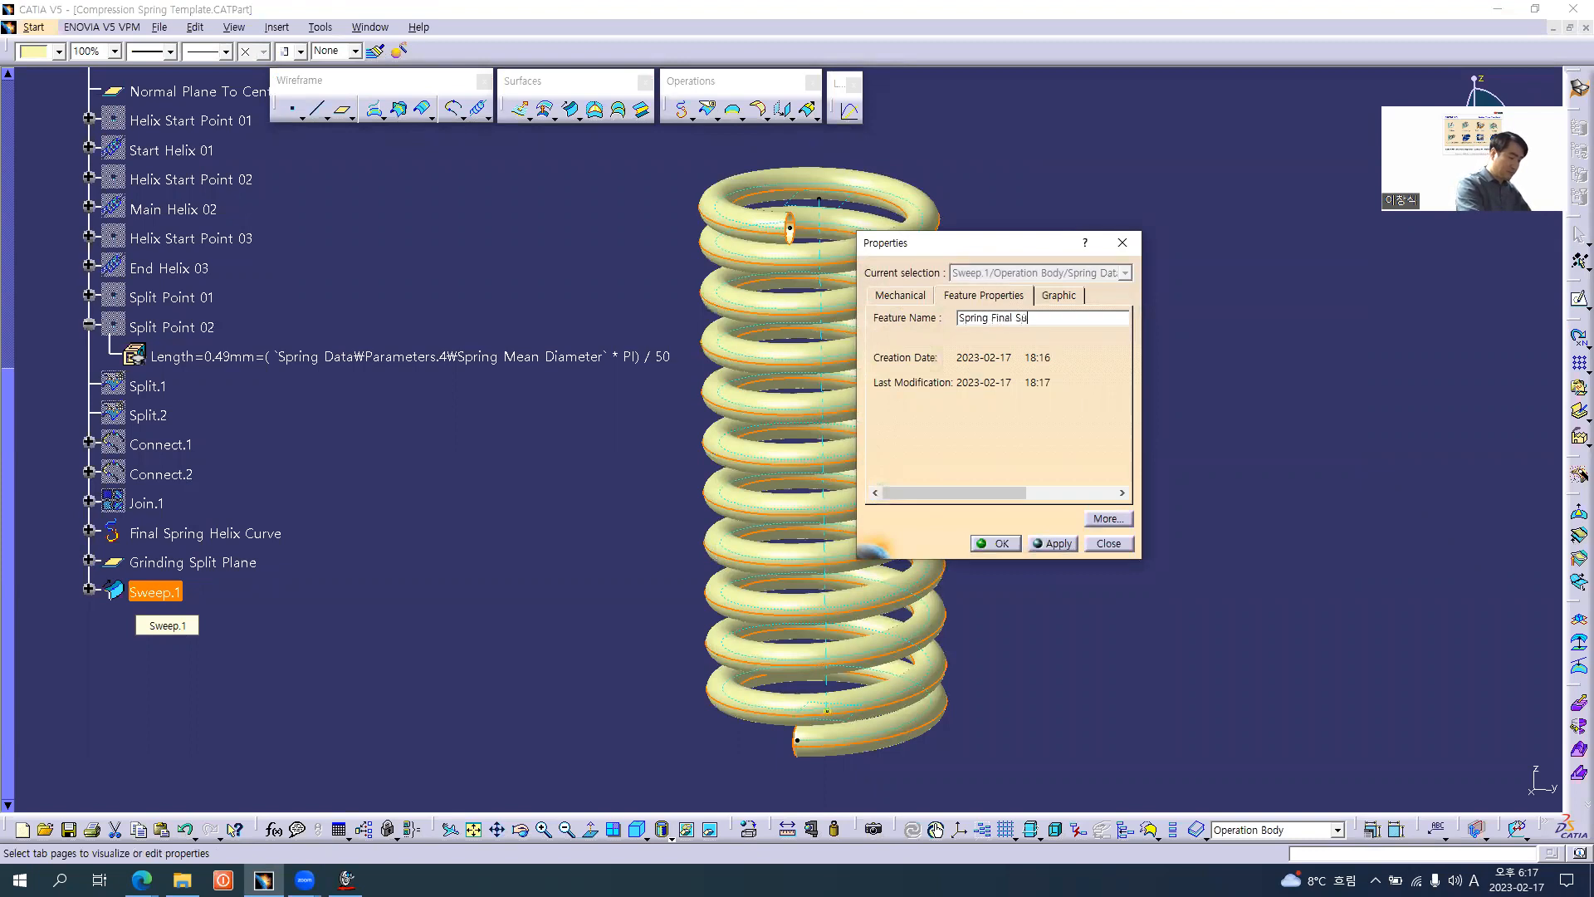
{"action": "type", "text": "rface"}
{"action": "key", "text": "Return"}
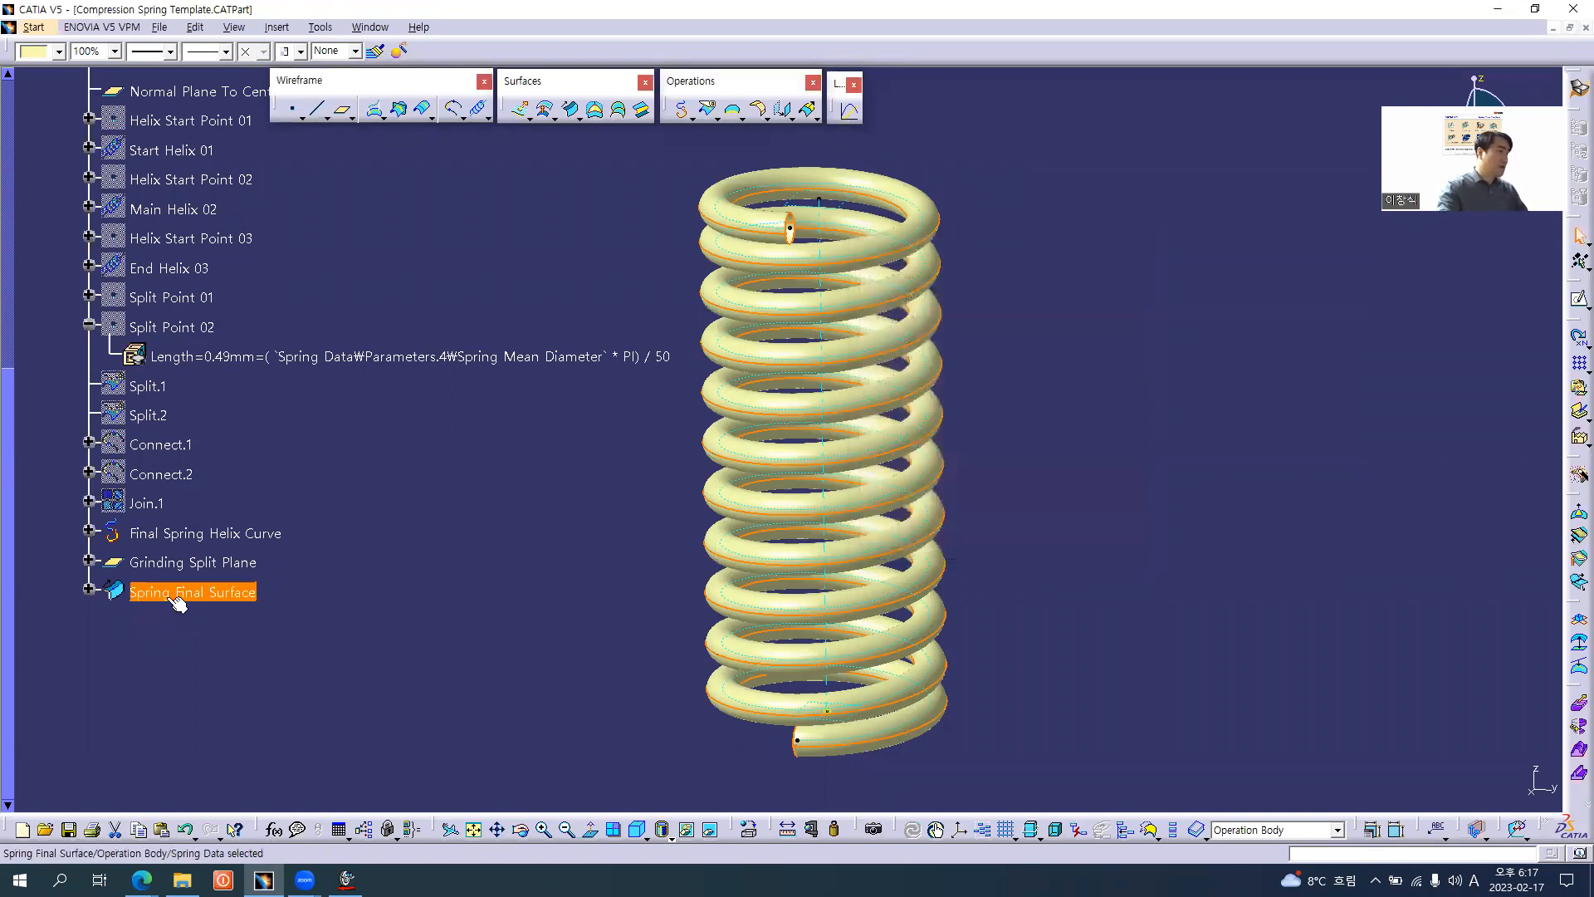
- Colour the Spring Final Surface orange
{"action": "left_click", "coordinate": [58, 51]}
{"action": "left_click", "coordinate": [41, 135]}
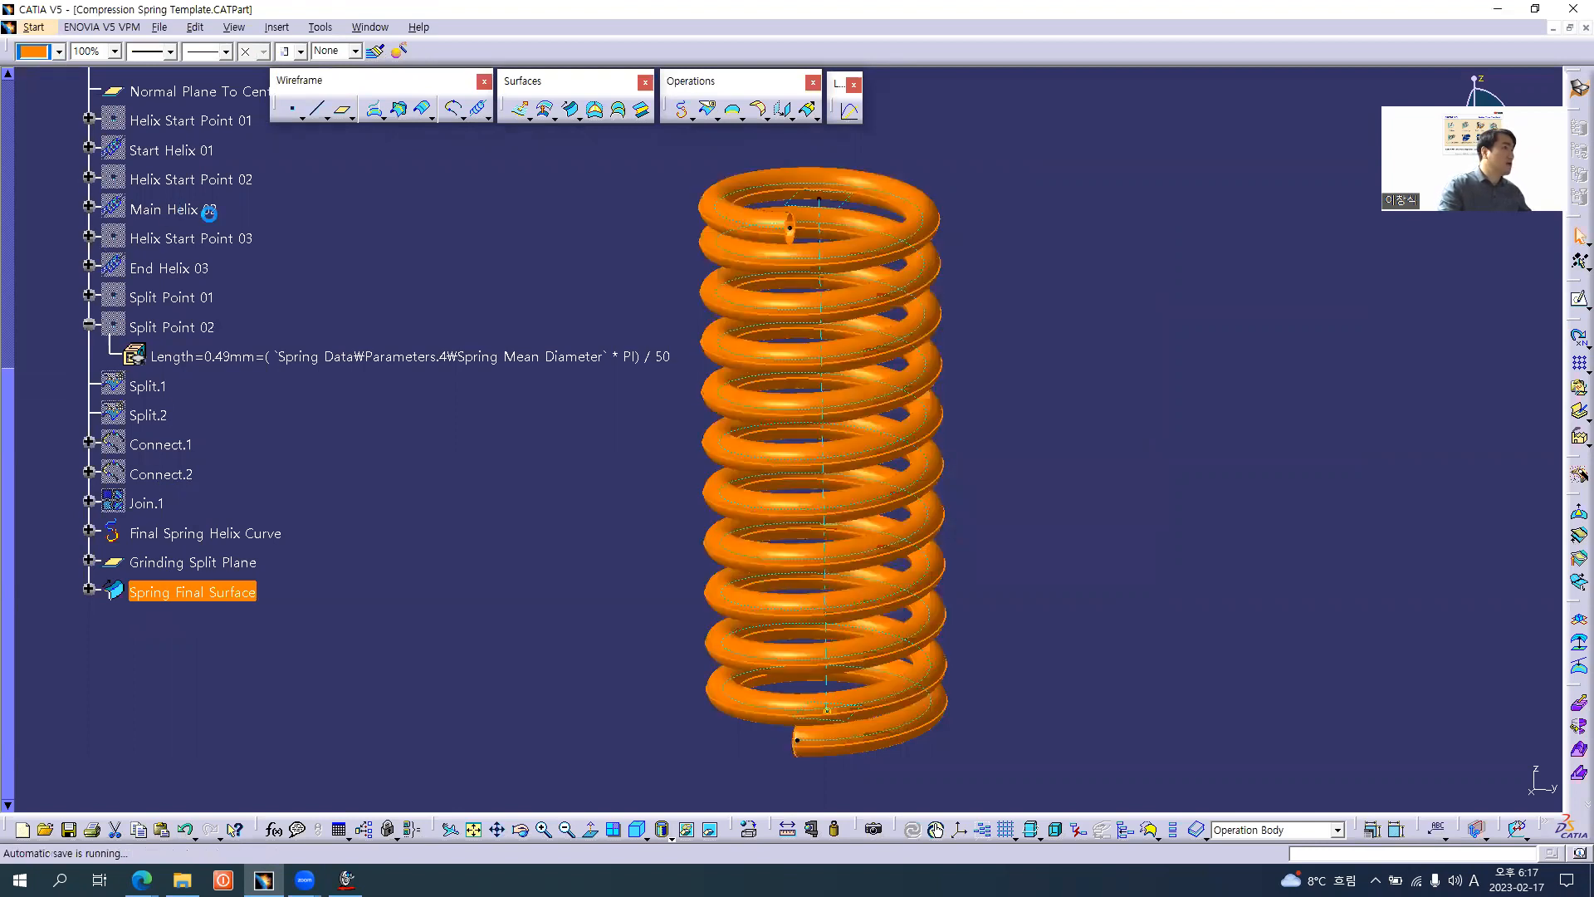
{"action": "left_click", "coordinate": [550, 562]}
{"action": "middle_click_drag", "start_coordinate": [564, 551], "coordinate": [634, 539]}
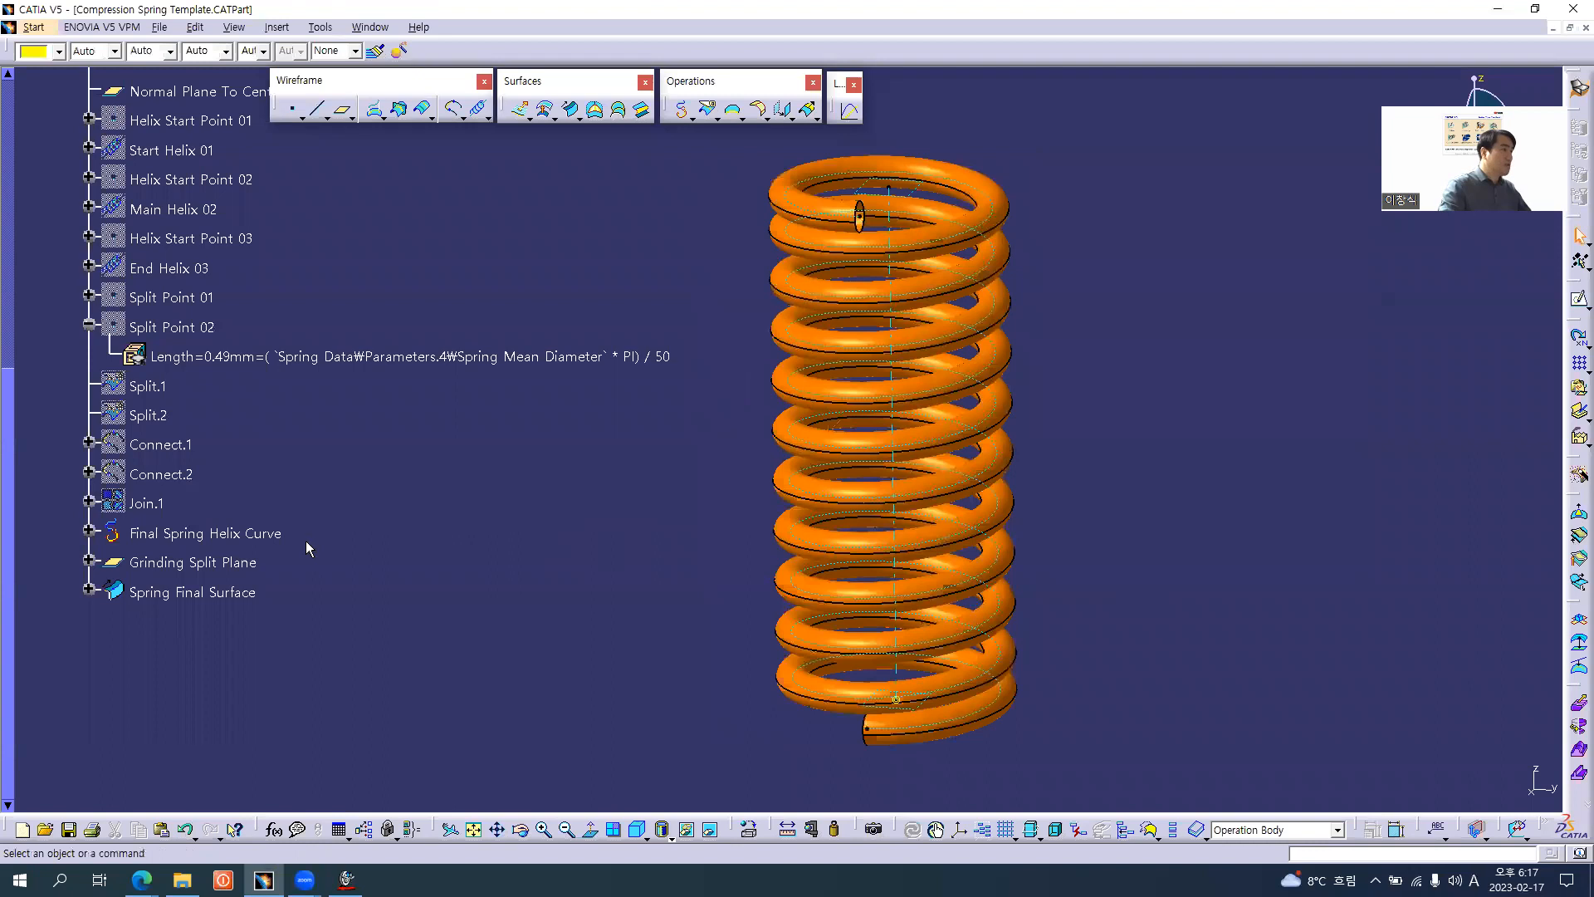
- Compare the organisation of the Operation Body features in CATIA with the specification tree on the Step 5 Spring Solid slide in the browser
{"action": "scroll", "coordinate": [305, 541], "scroll_direction": "up", "scroll_amount": 2}
{"action": "left_click", "coordinate": [158, 180]}
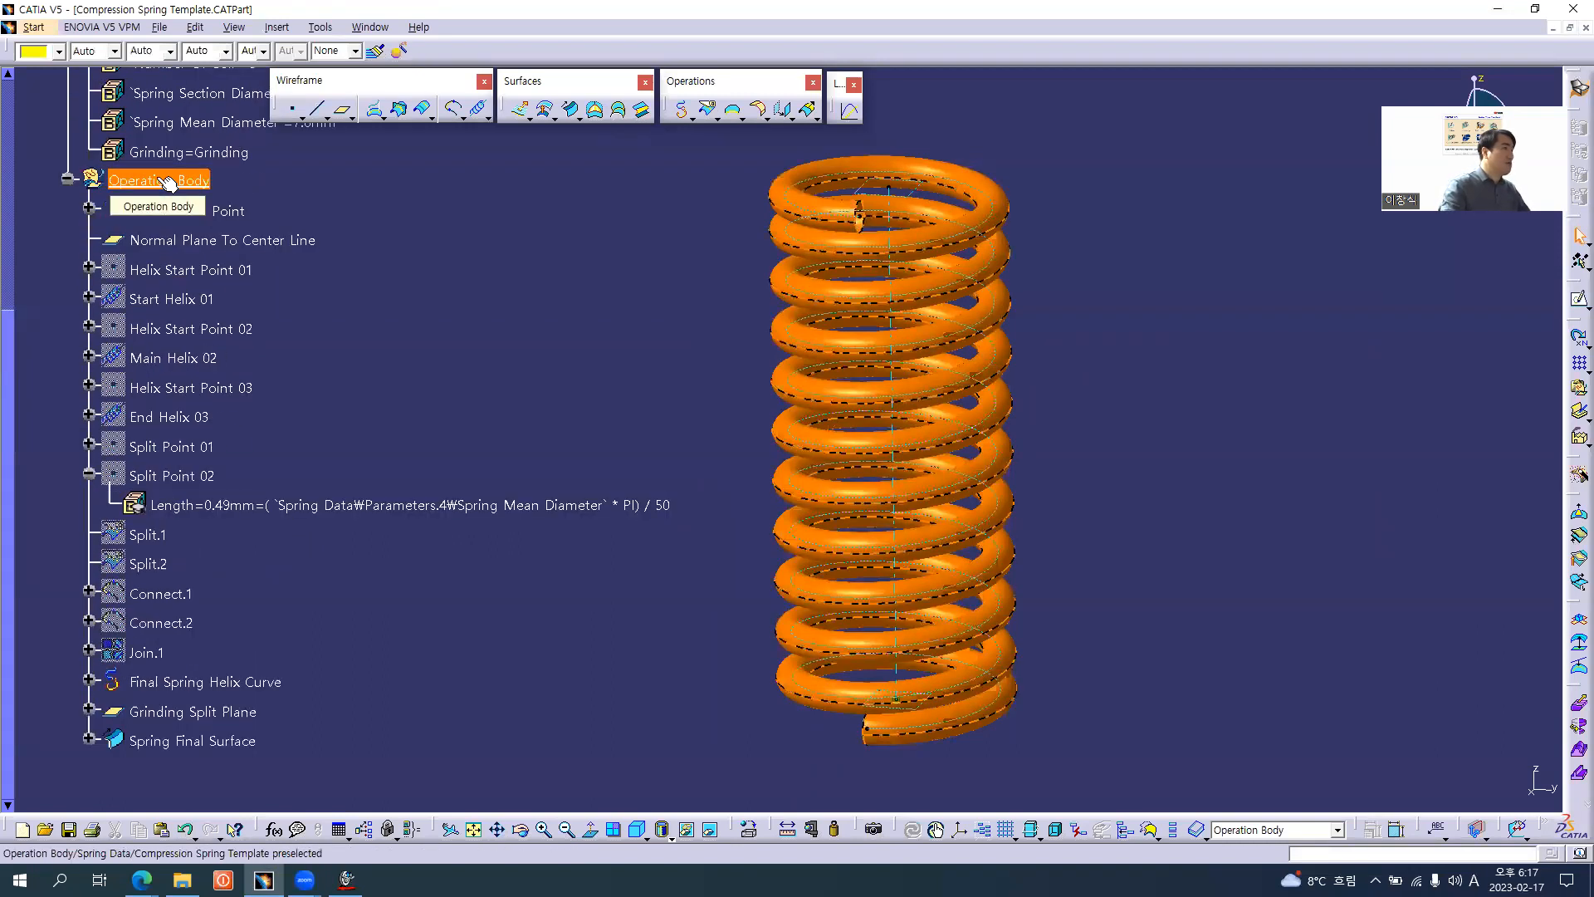
{"action": "left_click", "coordinate": [453, 316]}
{"action": "key", "text": "alt+Tab"}
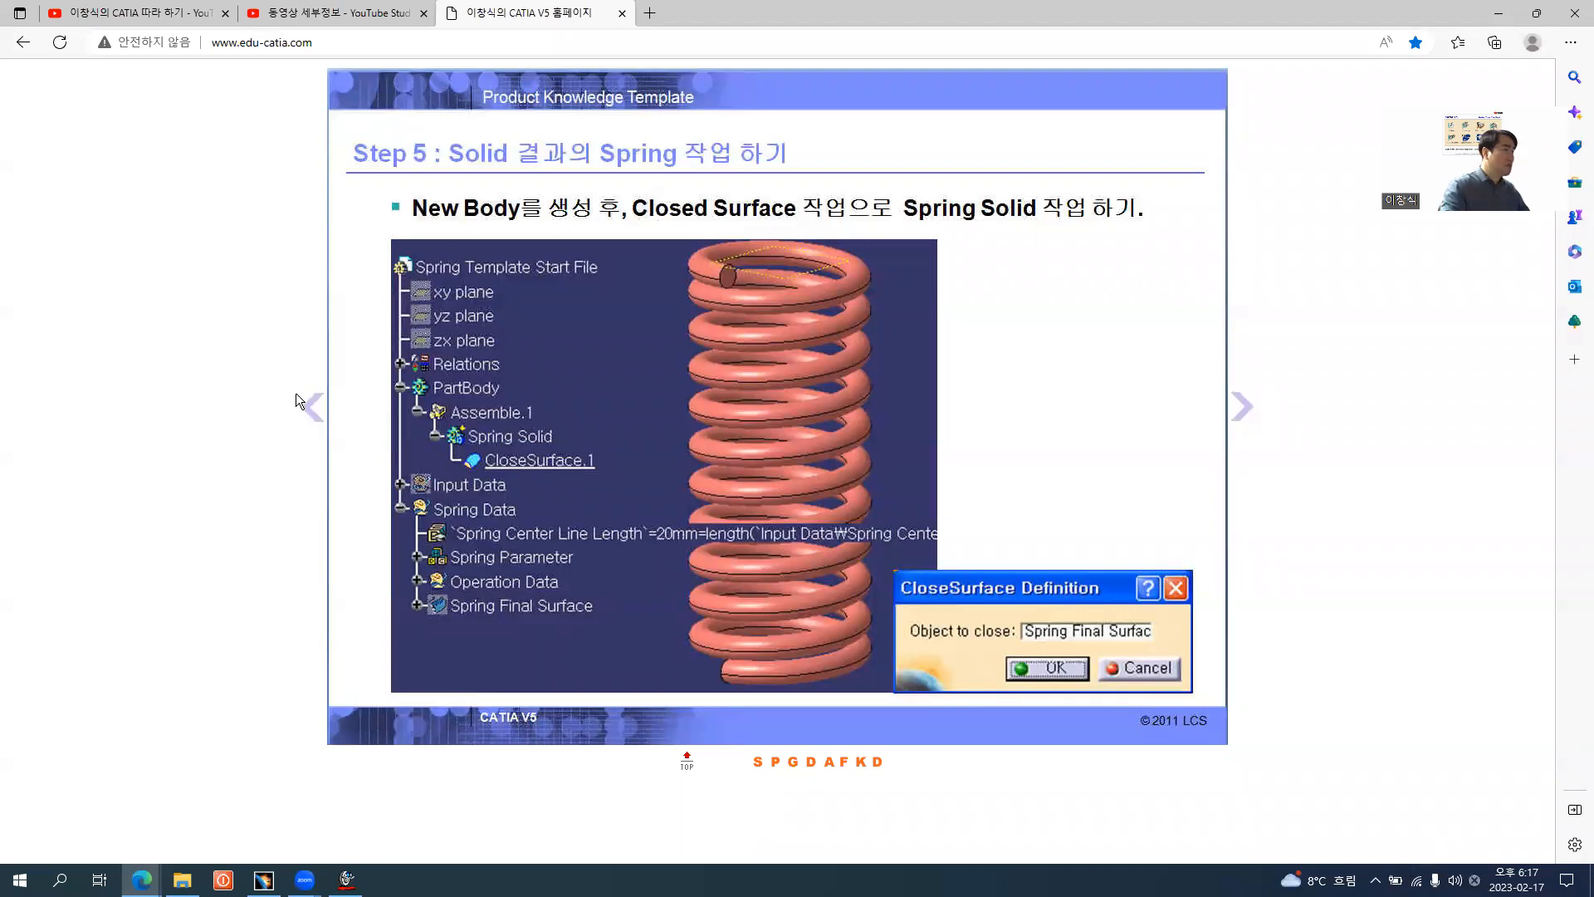
{"action": "key", "text": "alt+Tab"}
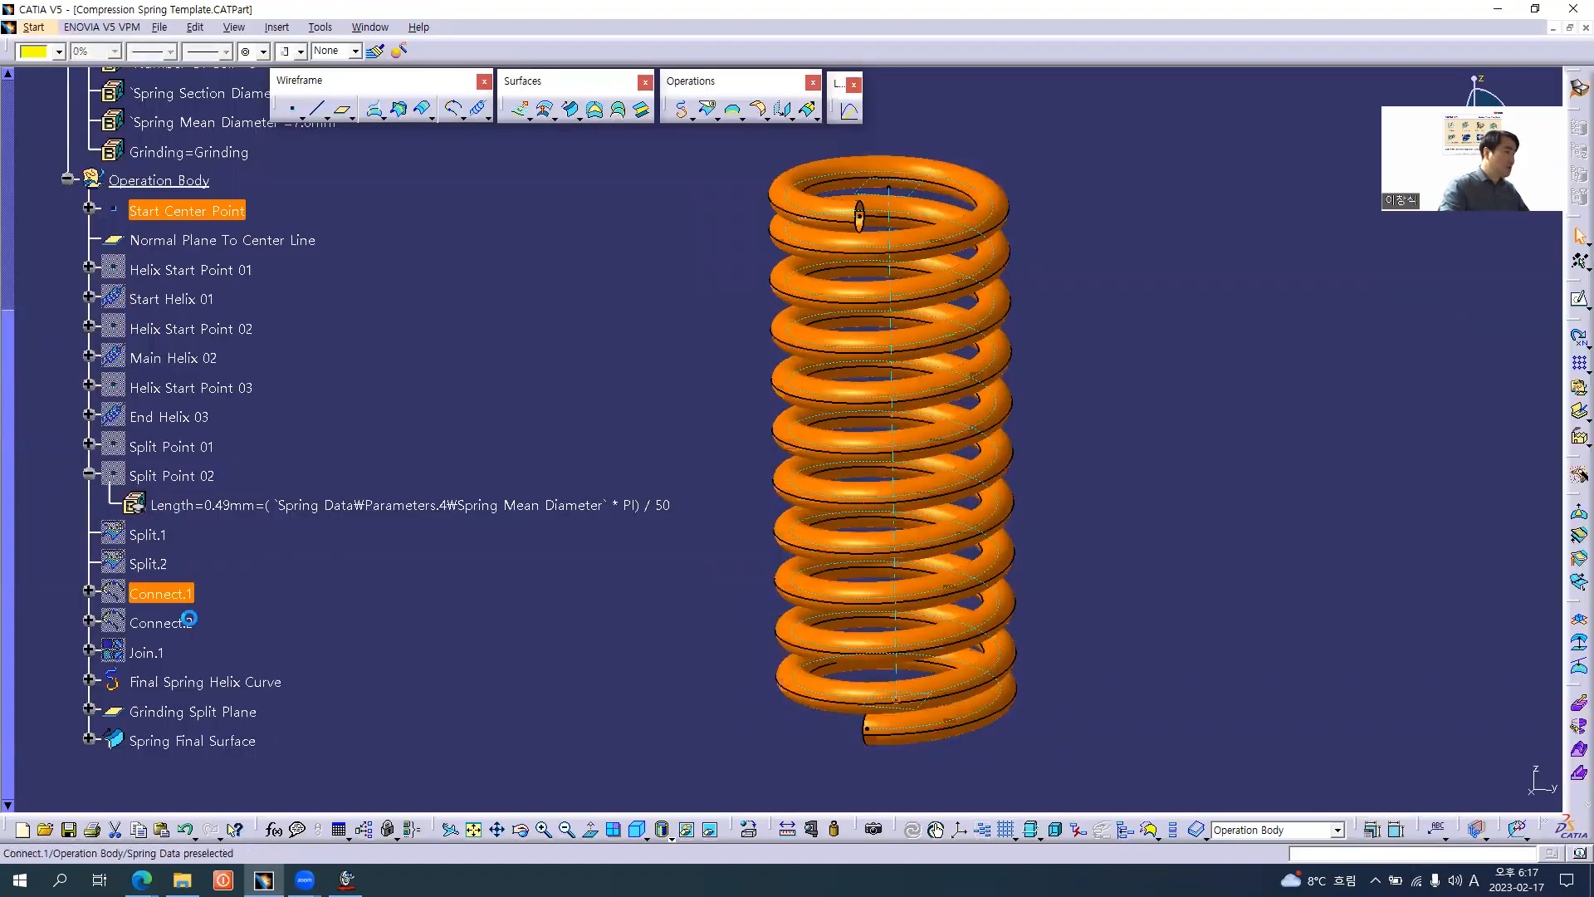
{"action": "left_click", "coordinate": [193, 712], "text": "shift"}
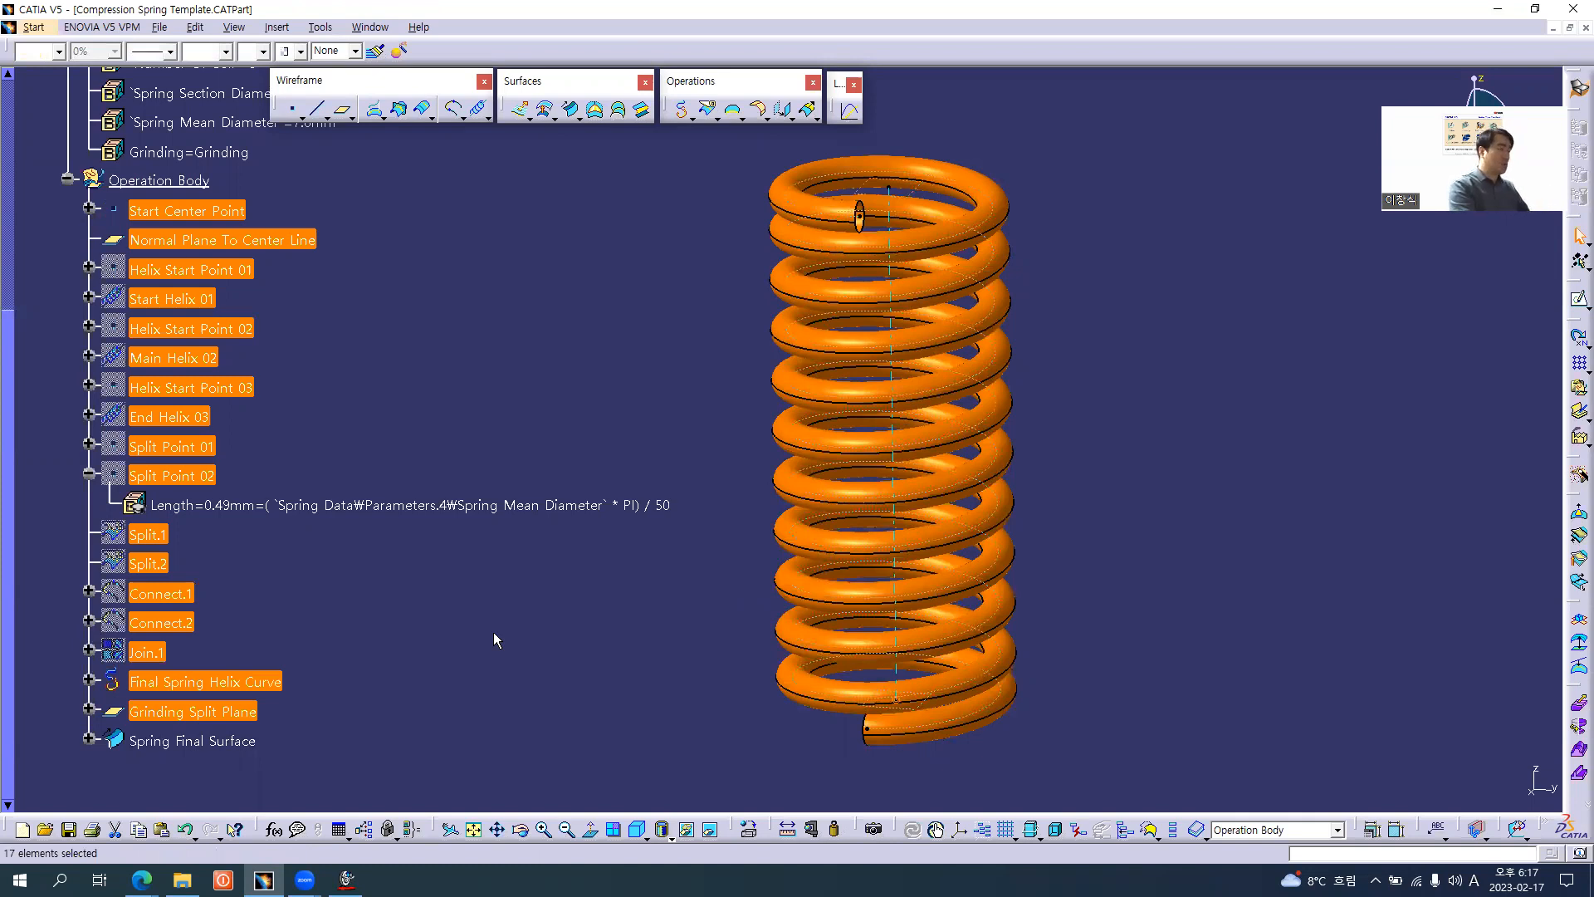
{"action": "key", "text": "alt+Tab"}
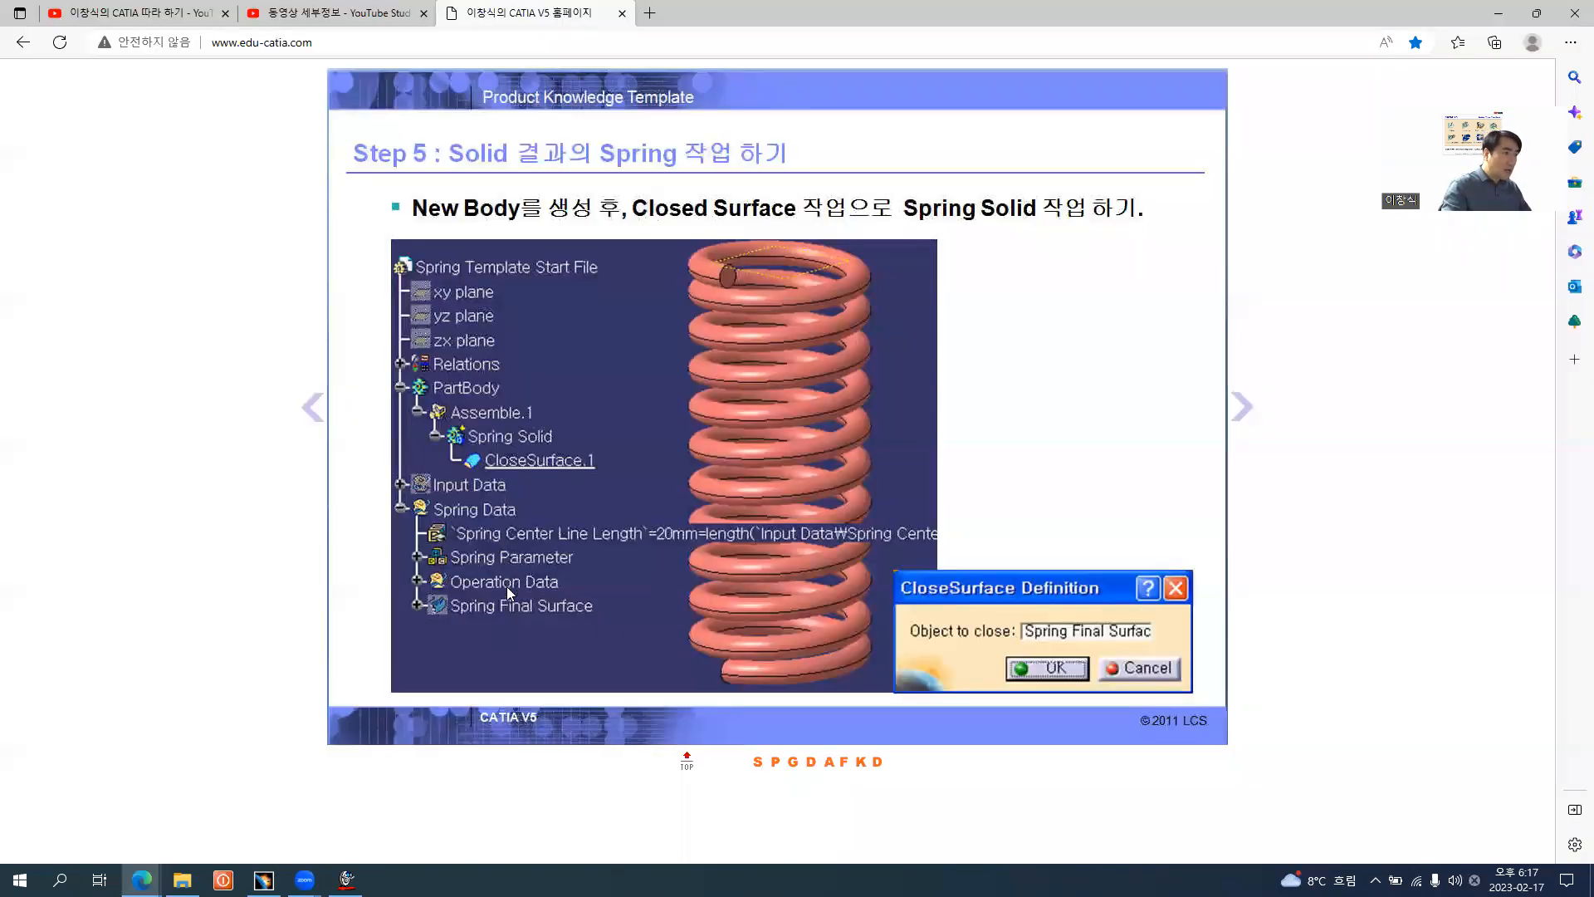
{"action": "key", "text": "alt+Tab"}
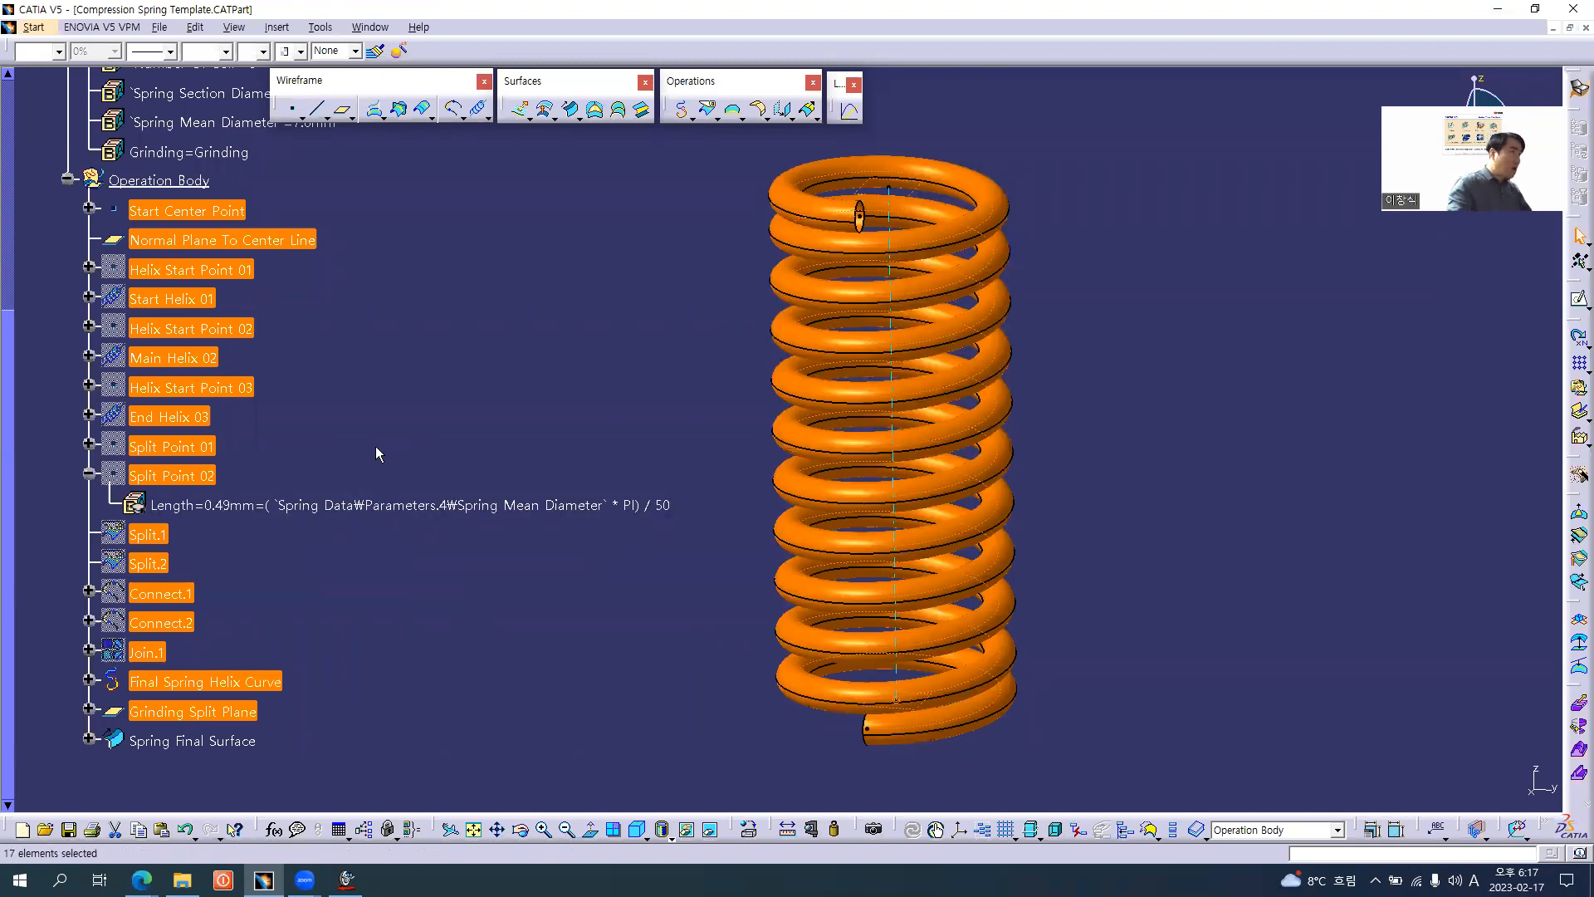
{"action": "key", "text": "alt+Tab"}
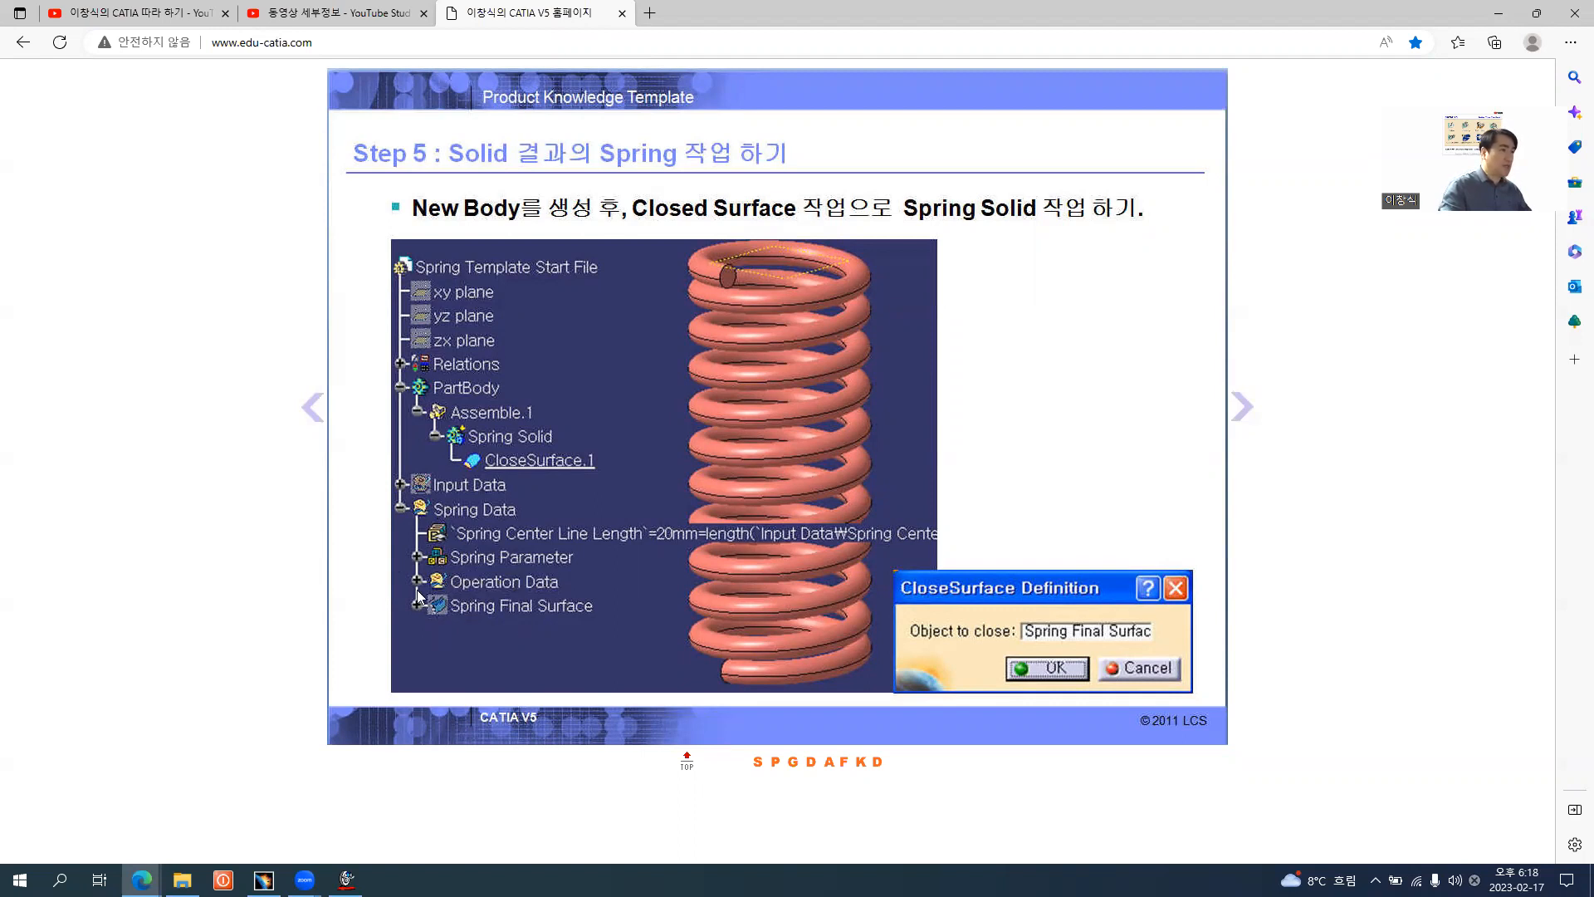
{"action": "key", "text": "alt+Tab"}
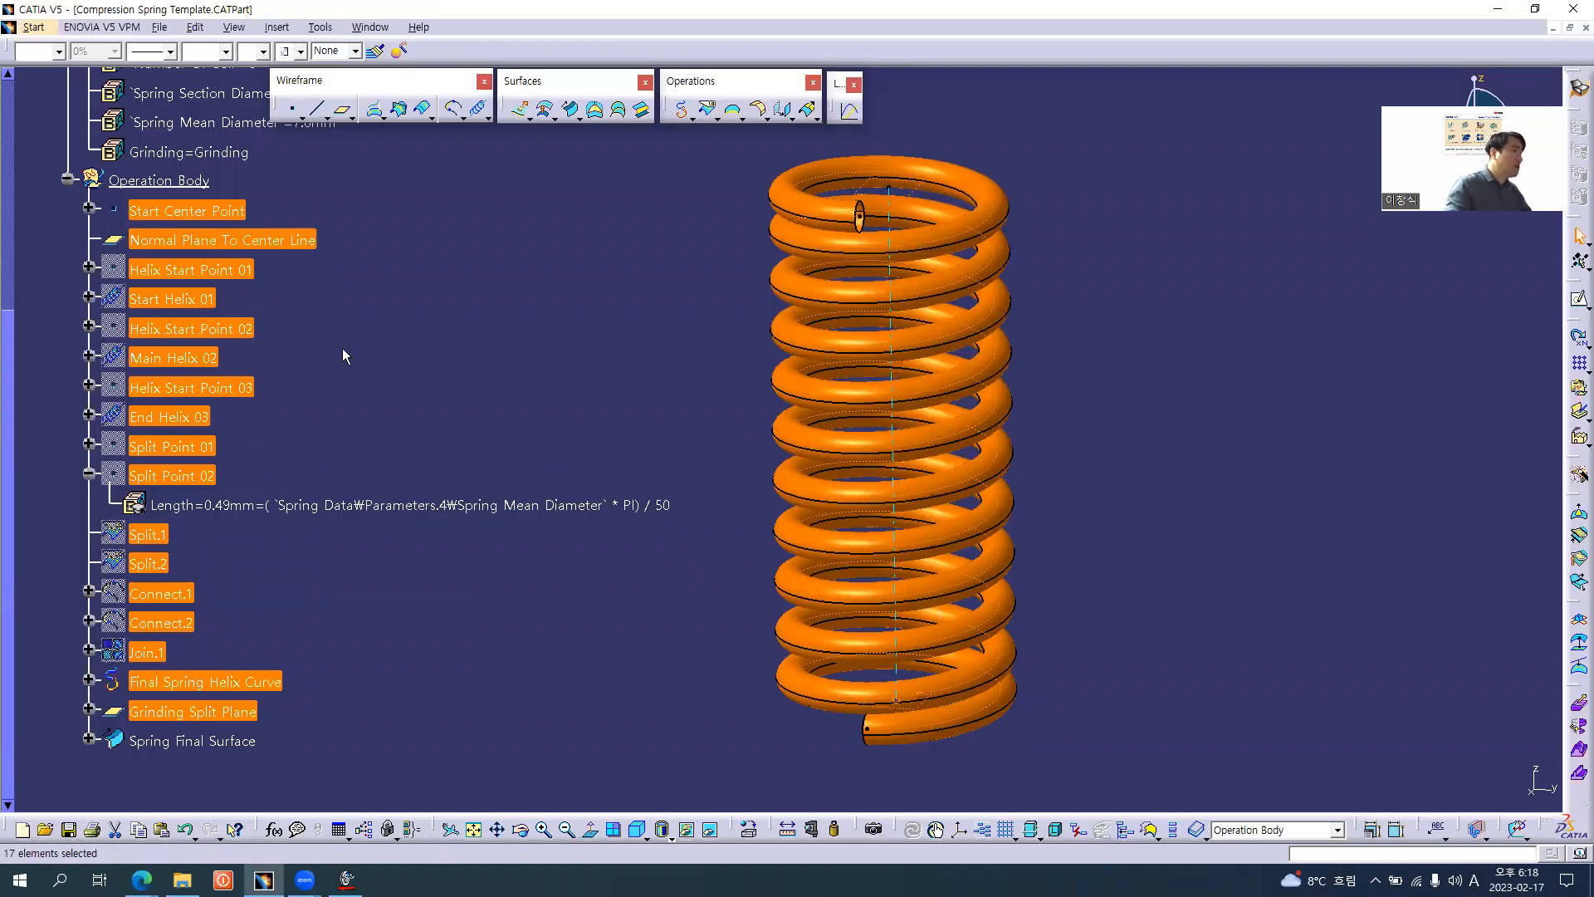
{"action": "left_click", "coordinate": [249, 336]}
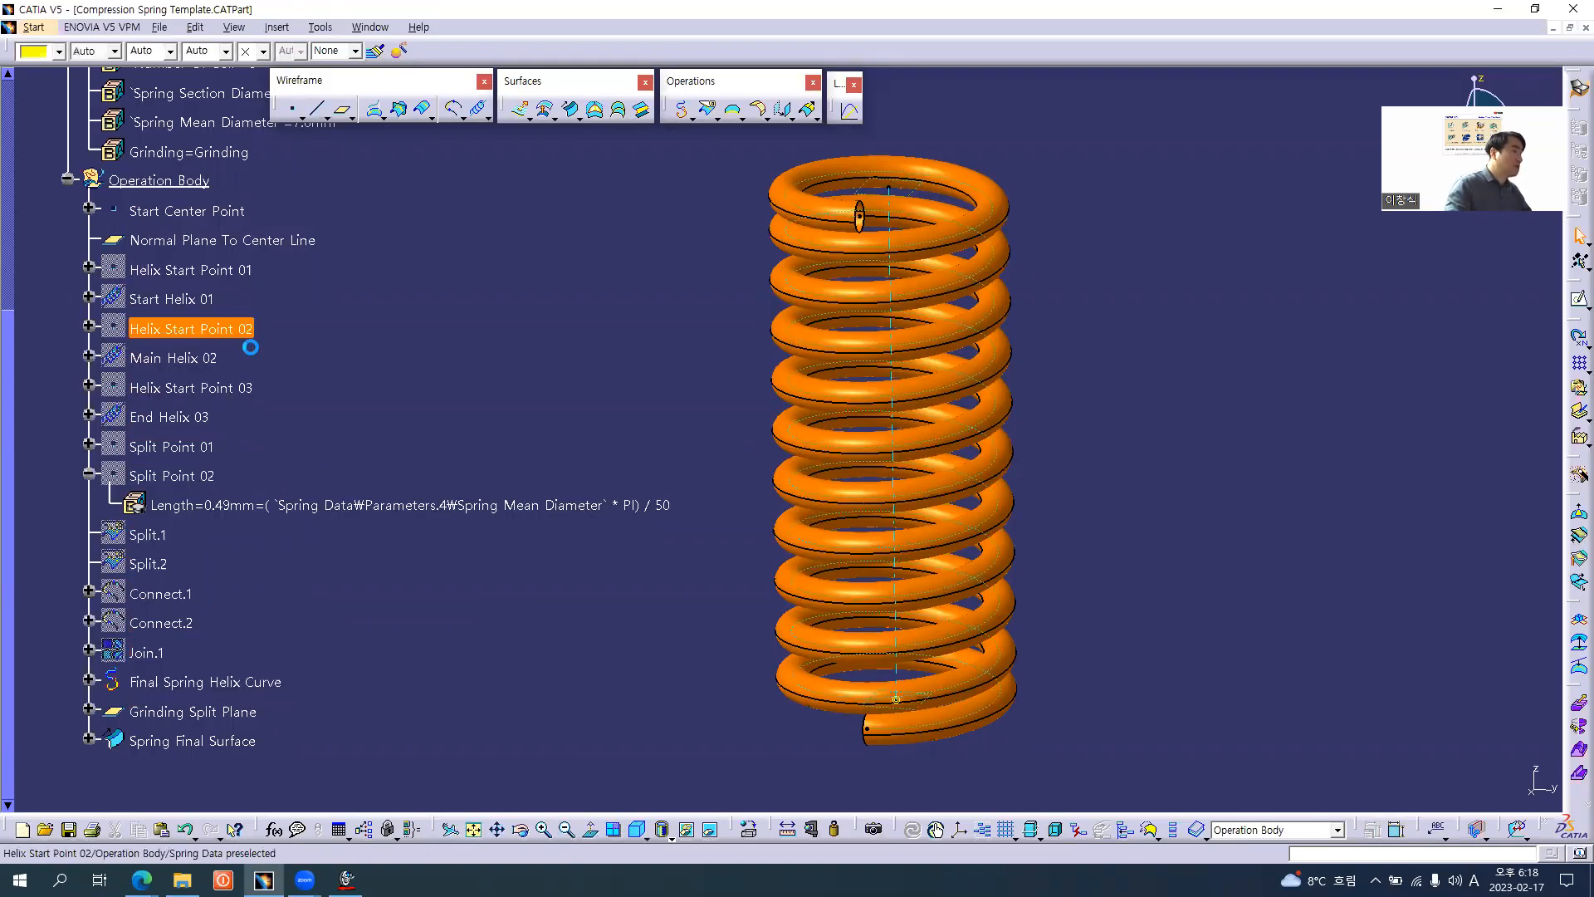
{"action": "right_click", "coordinate": [197, 741]}
{"action": "mouse_move", "coordinate": [332, 725]}
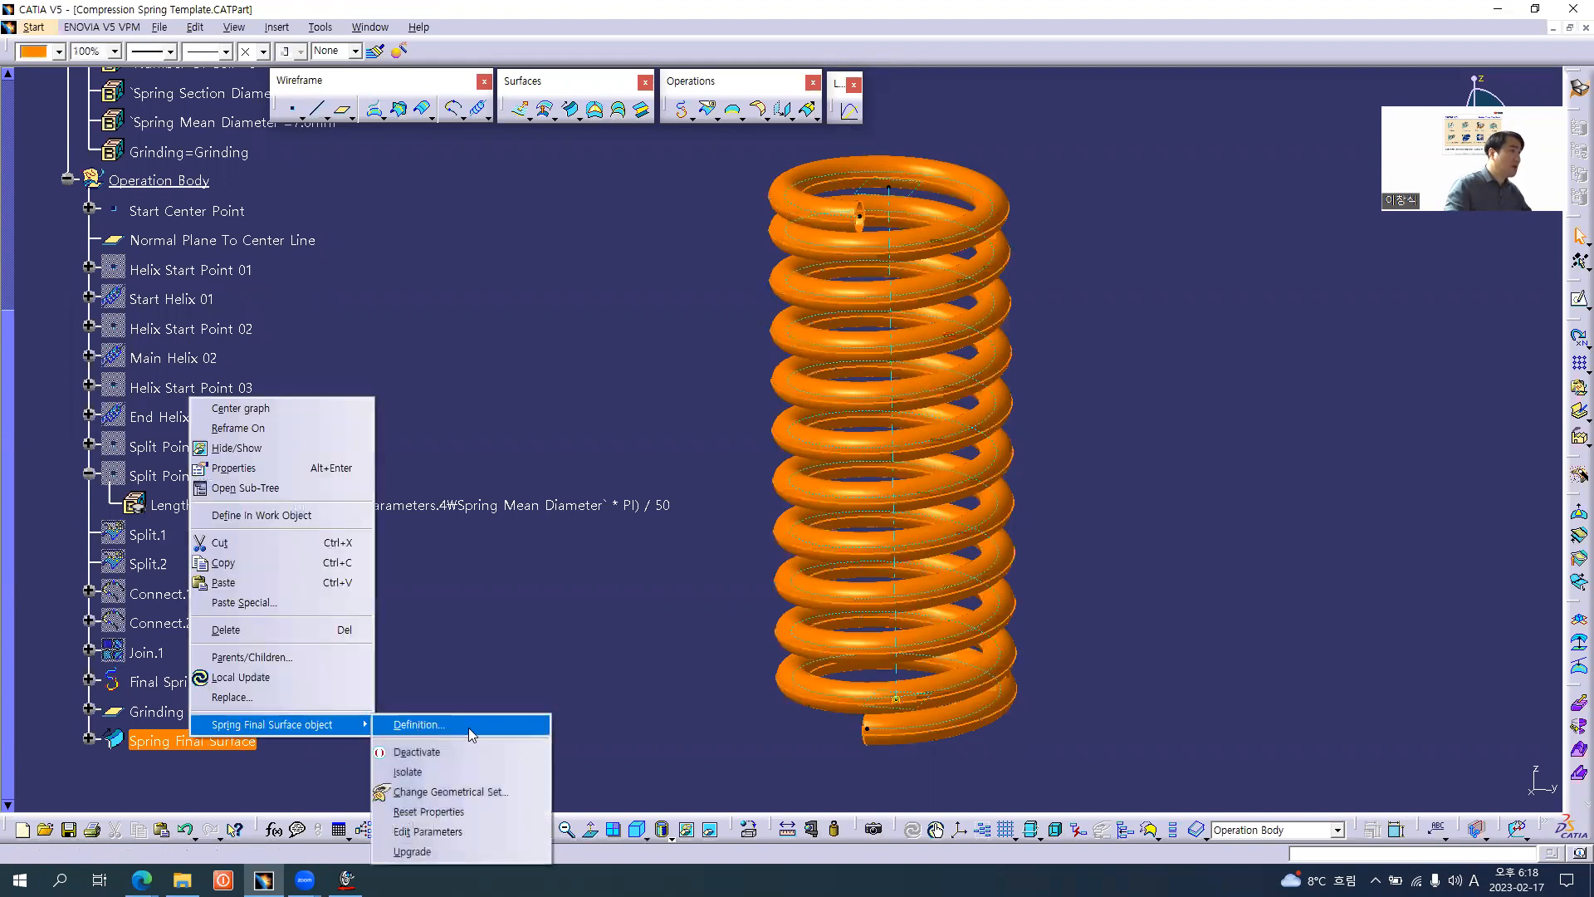
{"action": "left_click", "coordinate": [499, 448]}
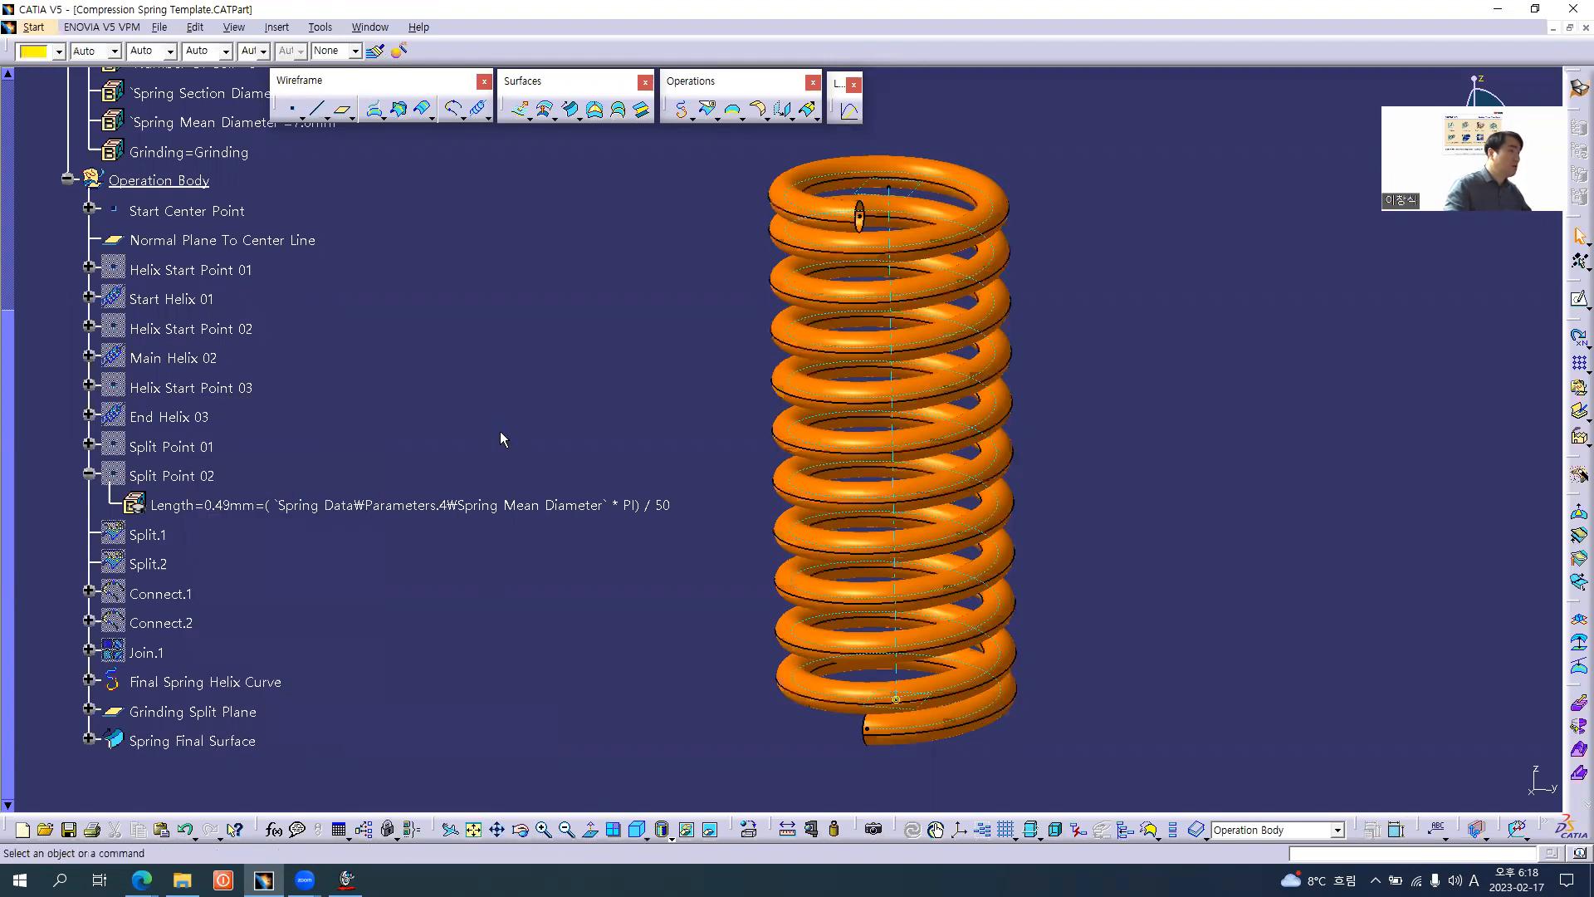
- Group the features from Start Center Point through Grinding Split Plane in a nested geometrical set named Operation Body, and collapse it in the tree
{"action": "left_click", "coordinate": [196, 224]}
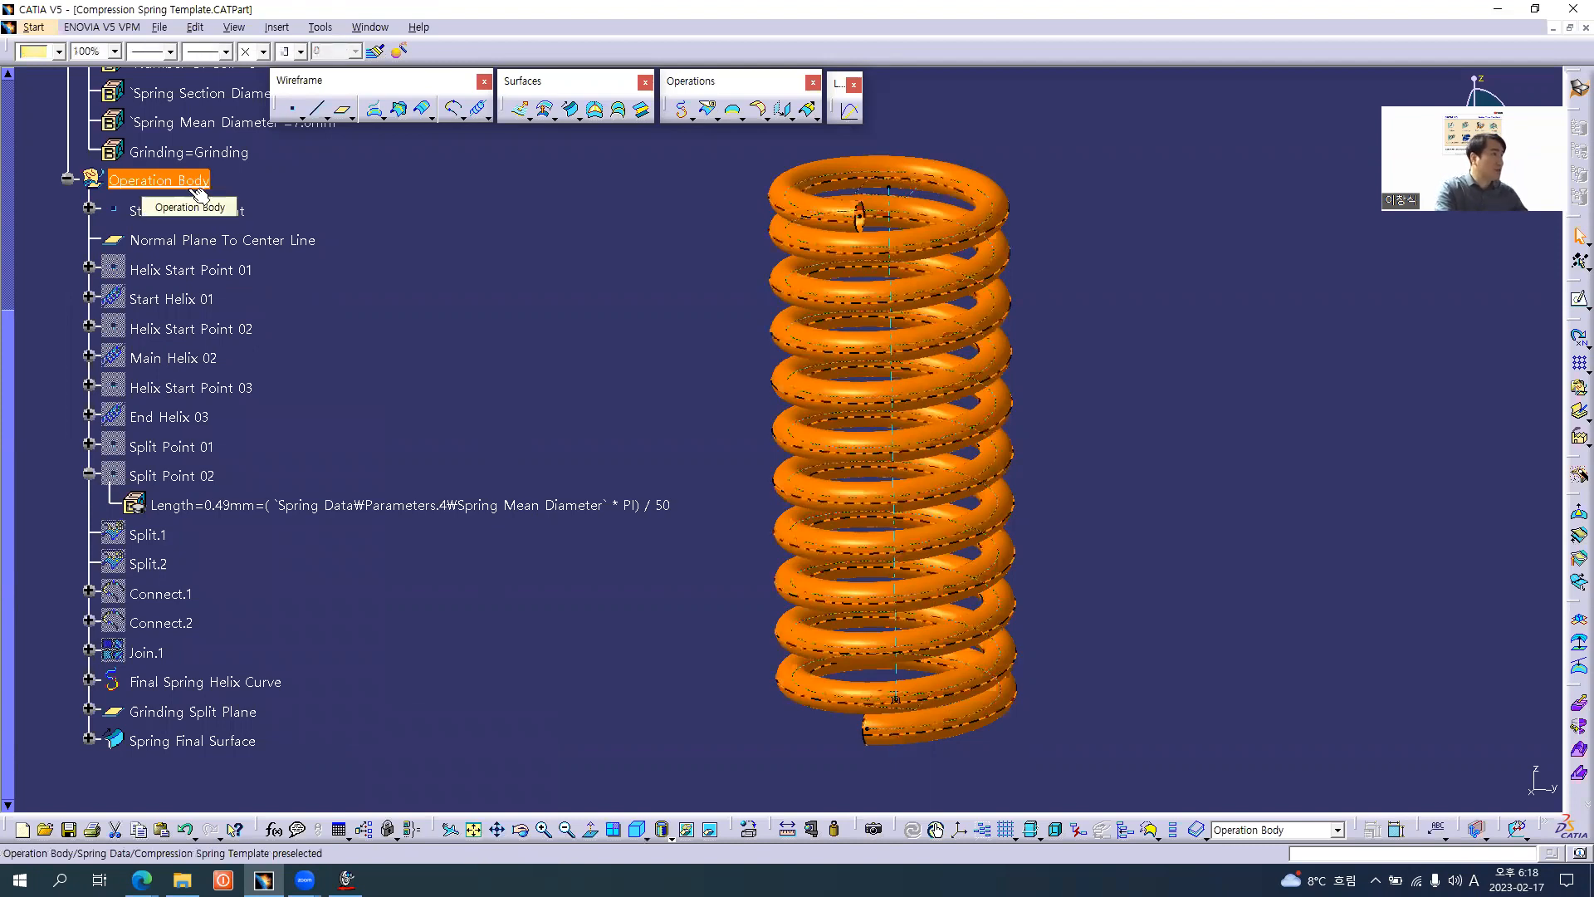
{"action": "left_click", "coordinate": [215, 710], "text": "shift"}
{"action": "key", "text": "alt+i"}
{"action": "key", "text": "g"}
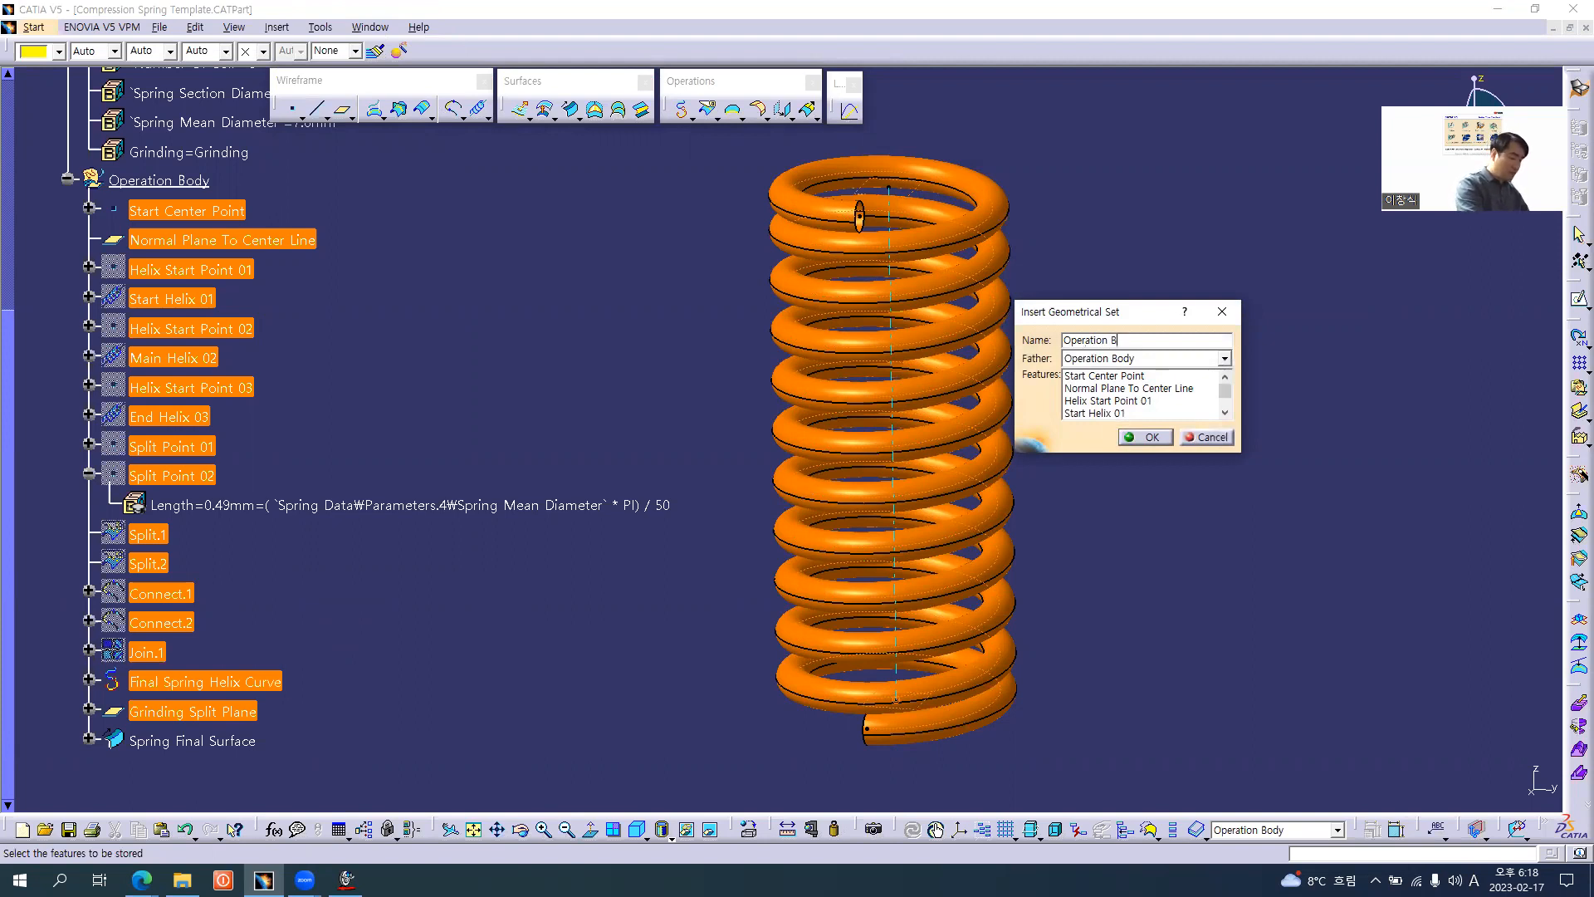
{"action": "key", "text": "Return"}
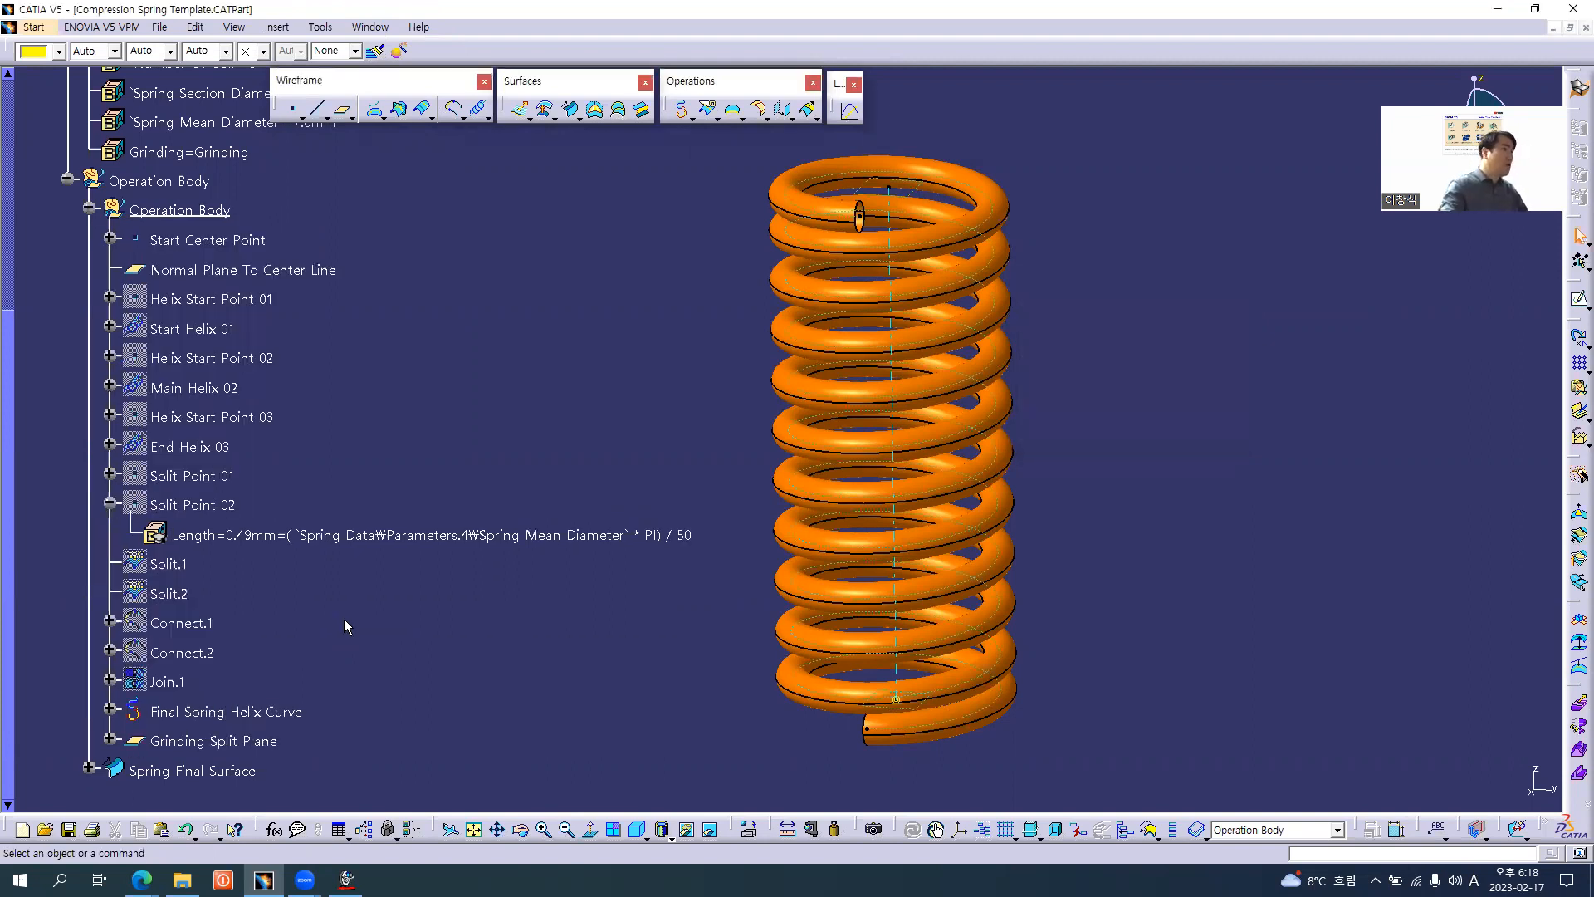
{"action": "left_click", "coordinate": [89, 208]}
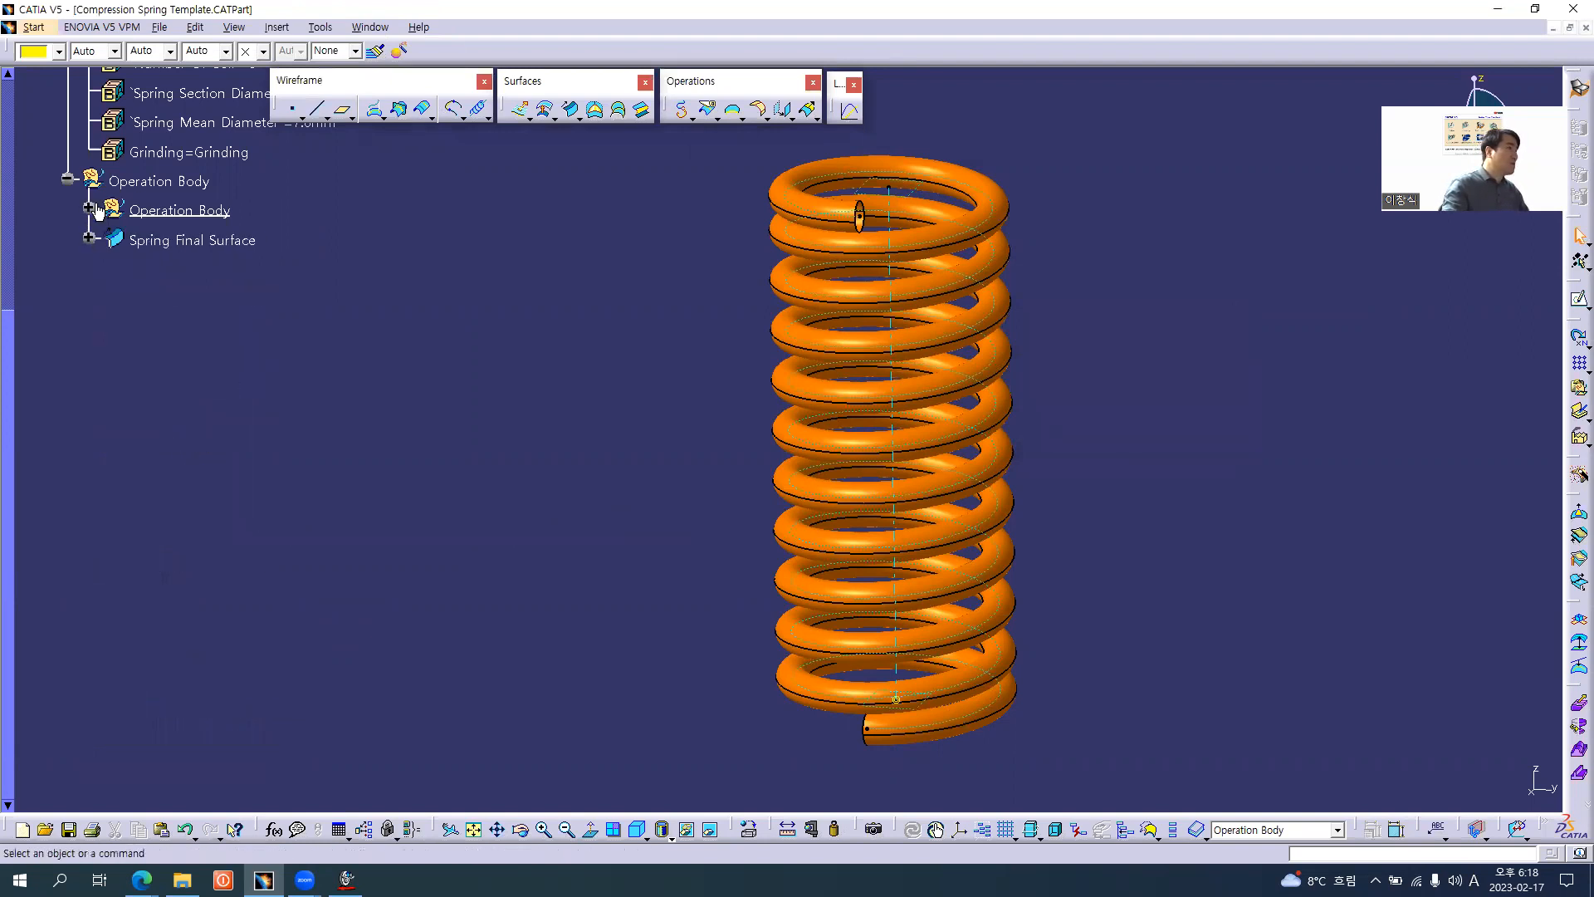
- Compare the tree with the Step 5 page in the browser and undo the regrouping into the nested Operation Body set
{"action": "left_click", "coordinate": [158, 181]}
{"action": "key", "text": "alt+Tab"}
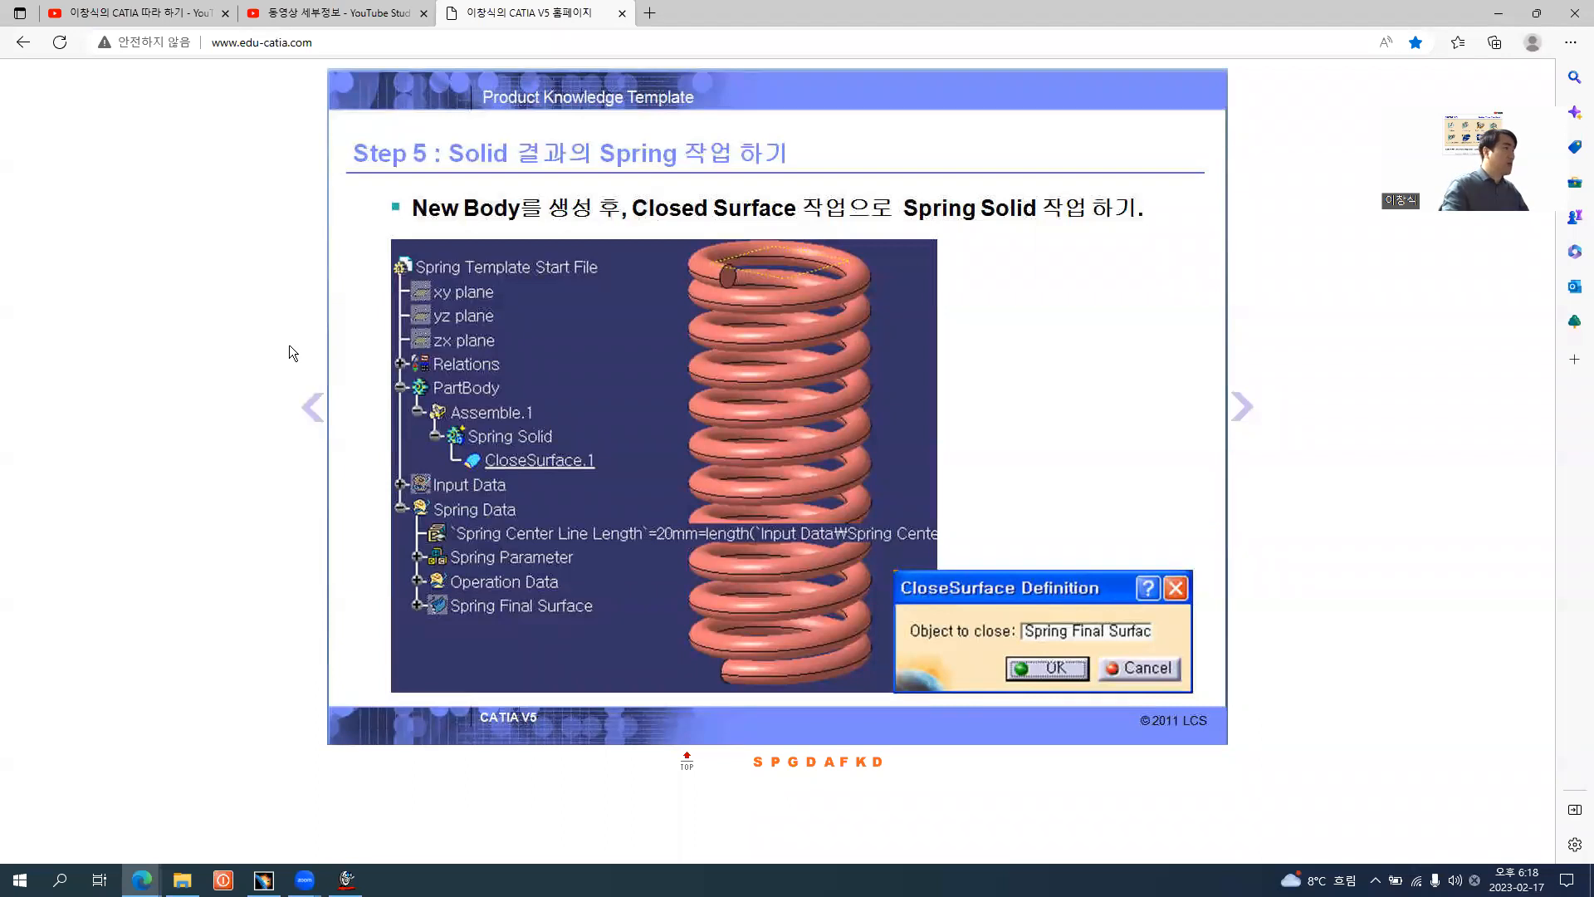
{"action": "key", "text": "alt+Tab"}
{"action": "scroll", "coordinate": [464, 385], "scroll_direction": "up", "scroll_amount": 3}
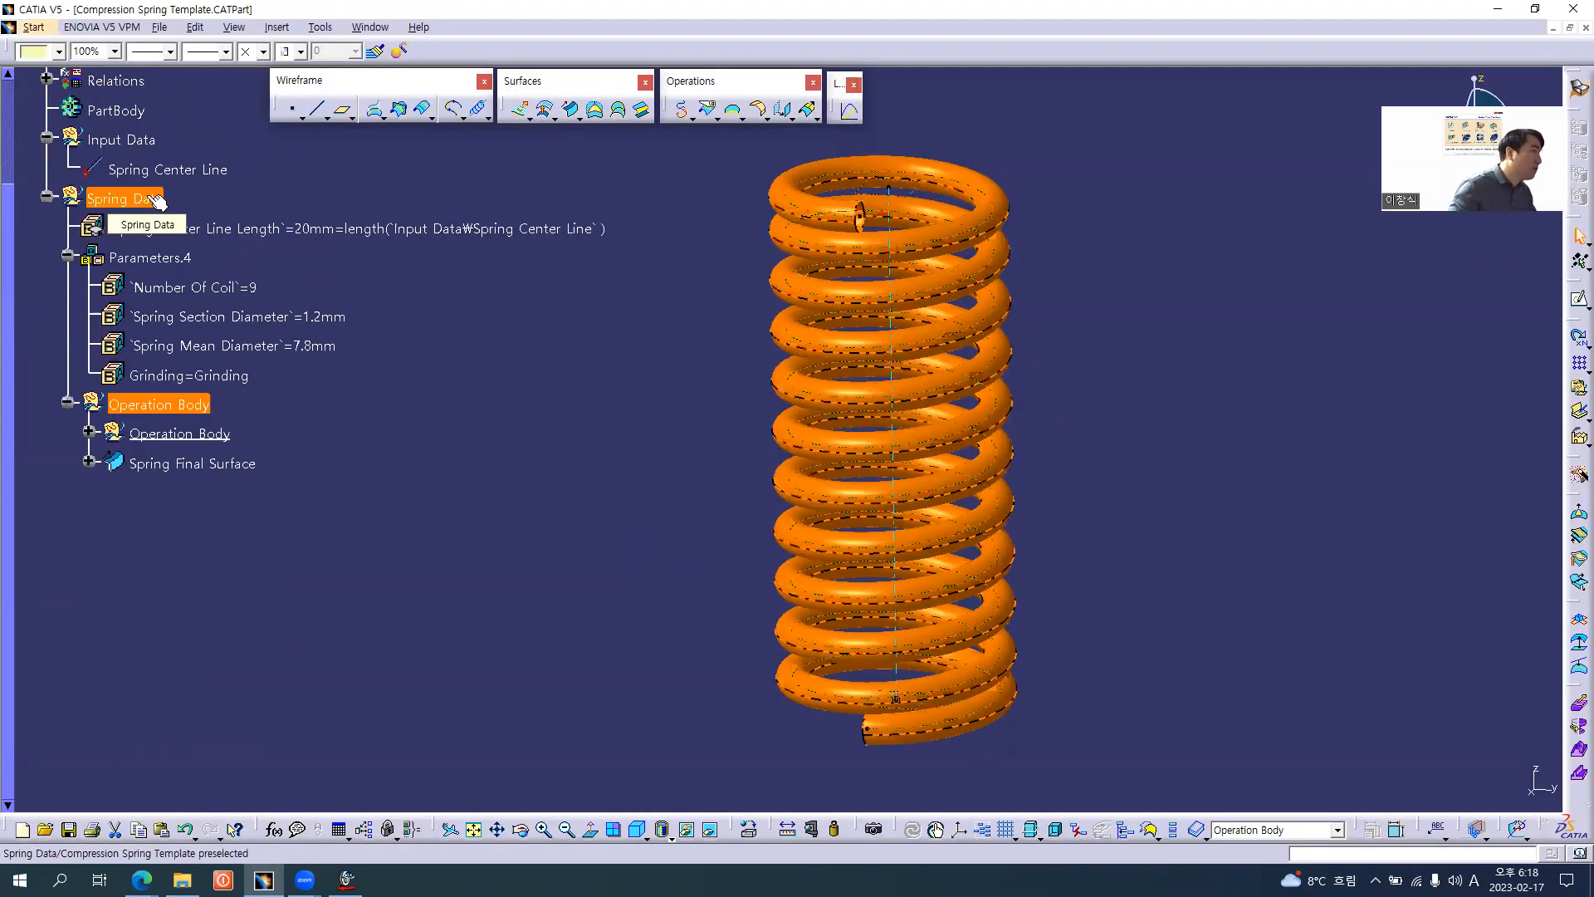
{"action": "left_click", "coordinate": [367, 455]}
{"action": "key", "text": "ctrl+z"}
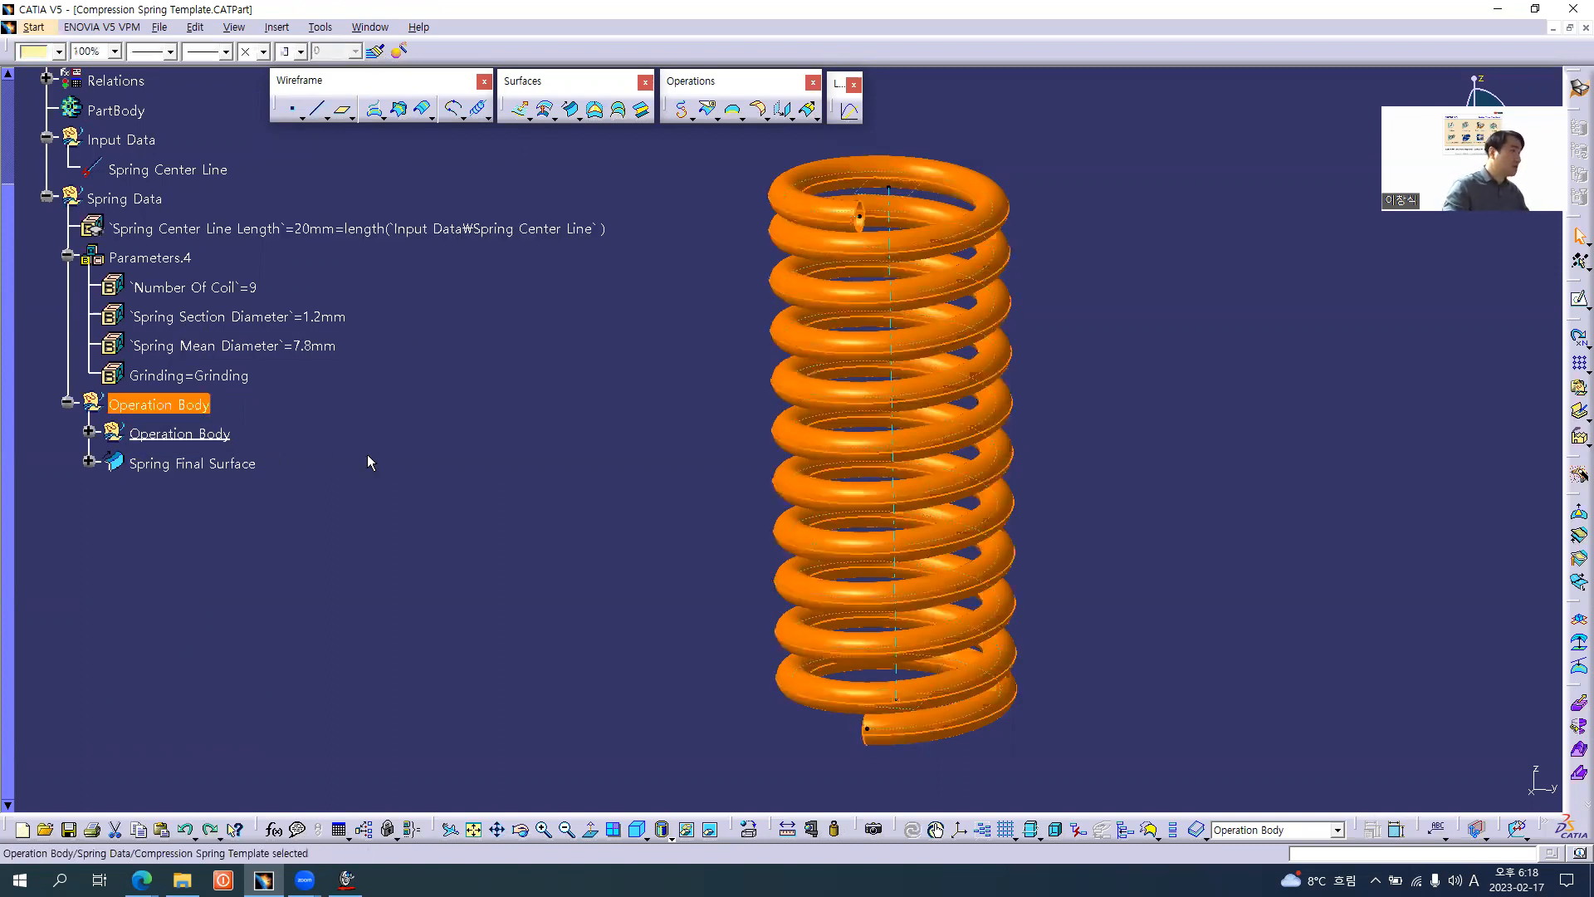
{"action": "key", "text": "ctrl+z"}
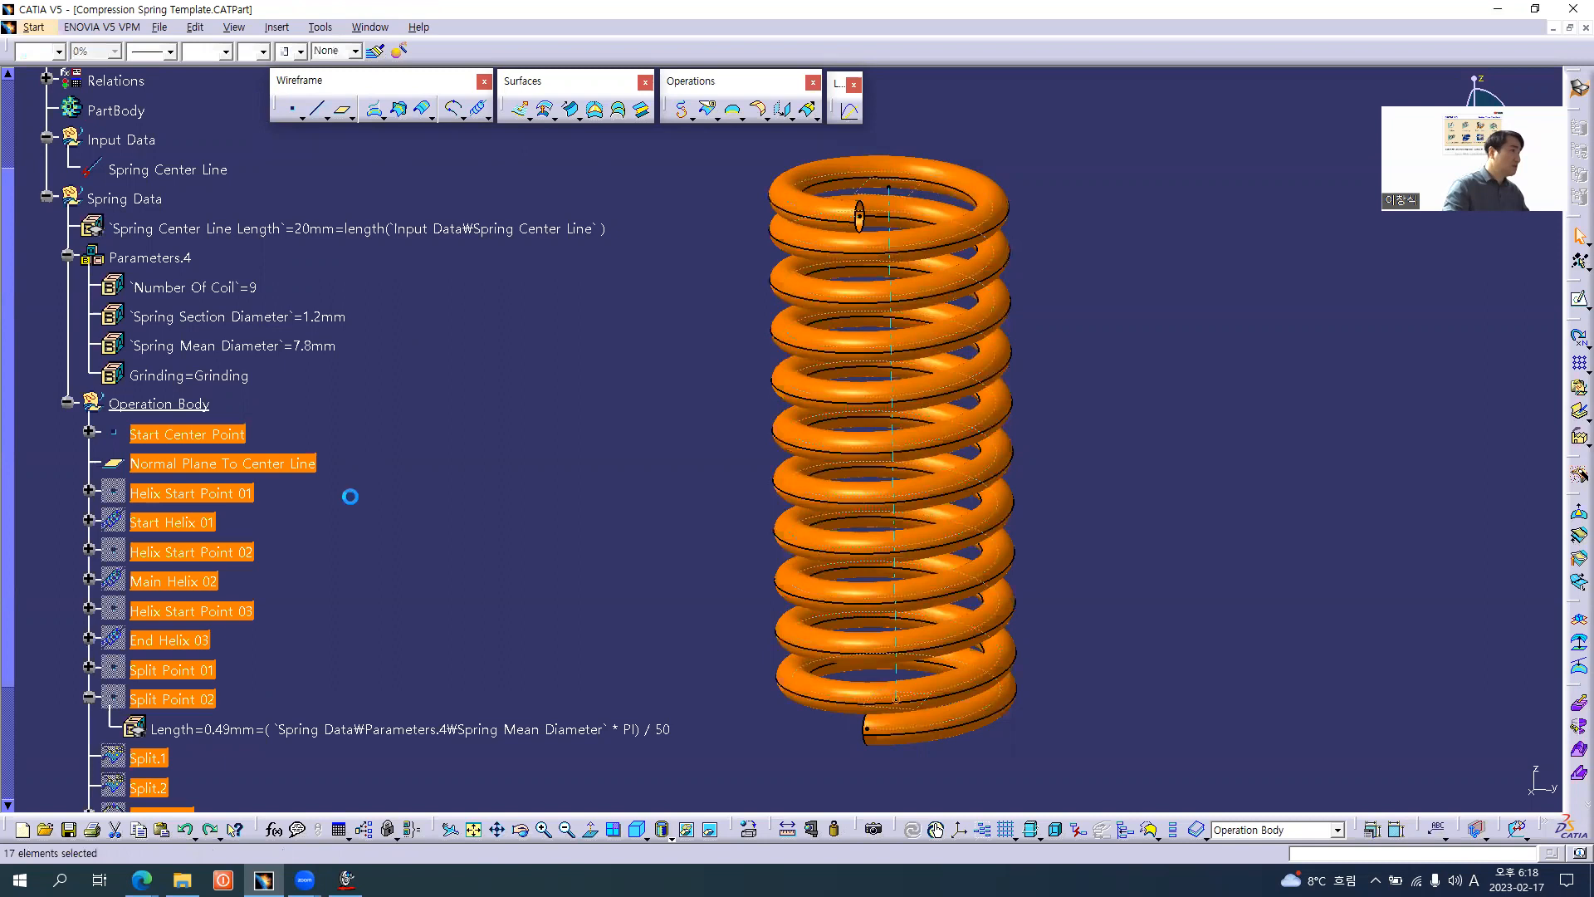
{"action": "left_click", "coordinate": [351, 496]}
- Change the geometrical set of Spring Final Surface to Spring Data, at the last position
{"action": "scroll", "coordinate": [114, 479], "scroll_direction": "down", "scroll_amount": 5}
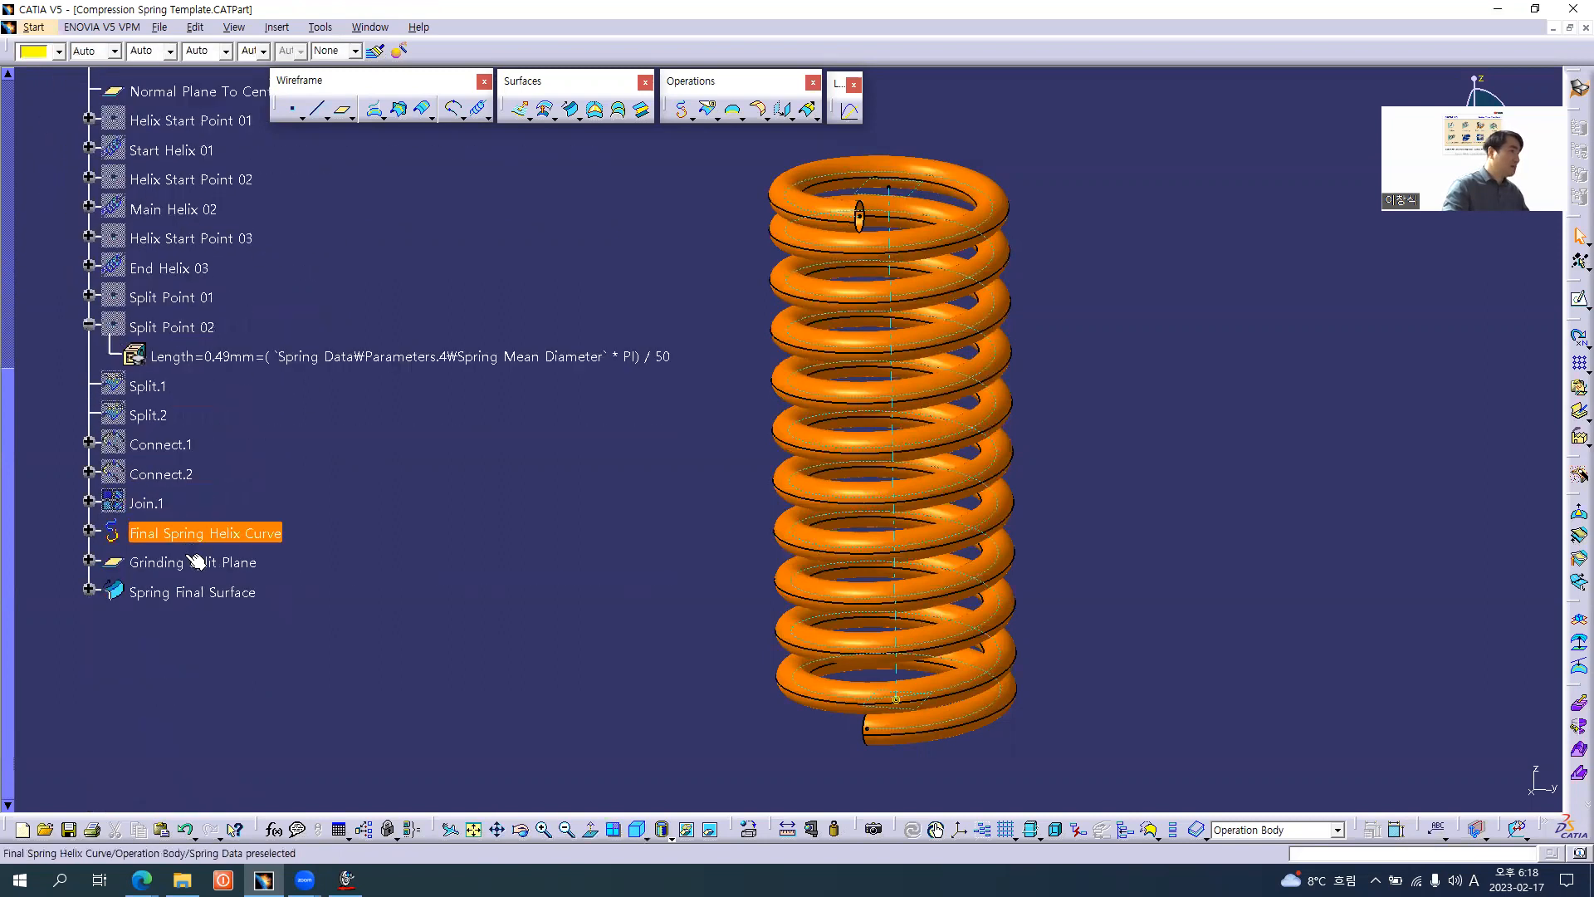
{"action": "right_click", "coordinate": [203, 594]}
{"action": "mouse_move", "coordinate": [348, 581]}
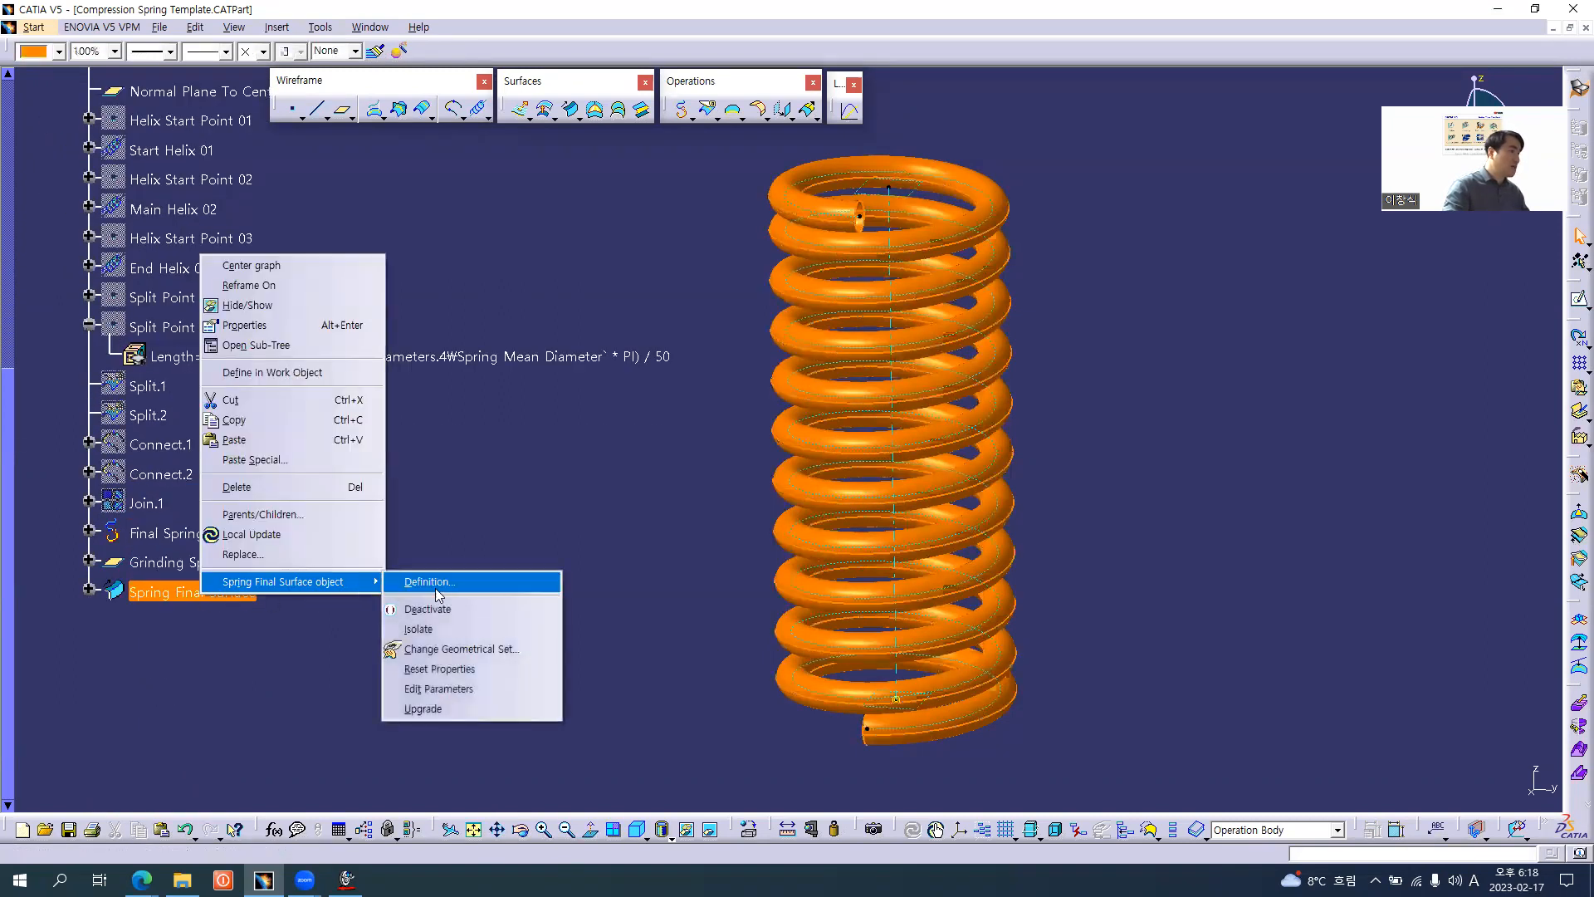
{"action": "left_click", "coordinate": [461, 652]}
{"action": "scroll", "coordinate": [392, 545], "scroll_direction": "up", "scroll_amount": 5}
{"action": "left_click", "coordinate": [125, 273]}
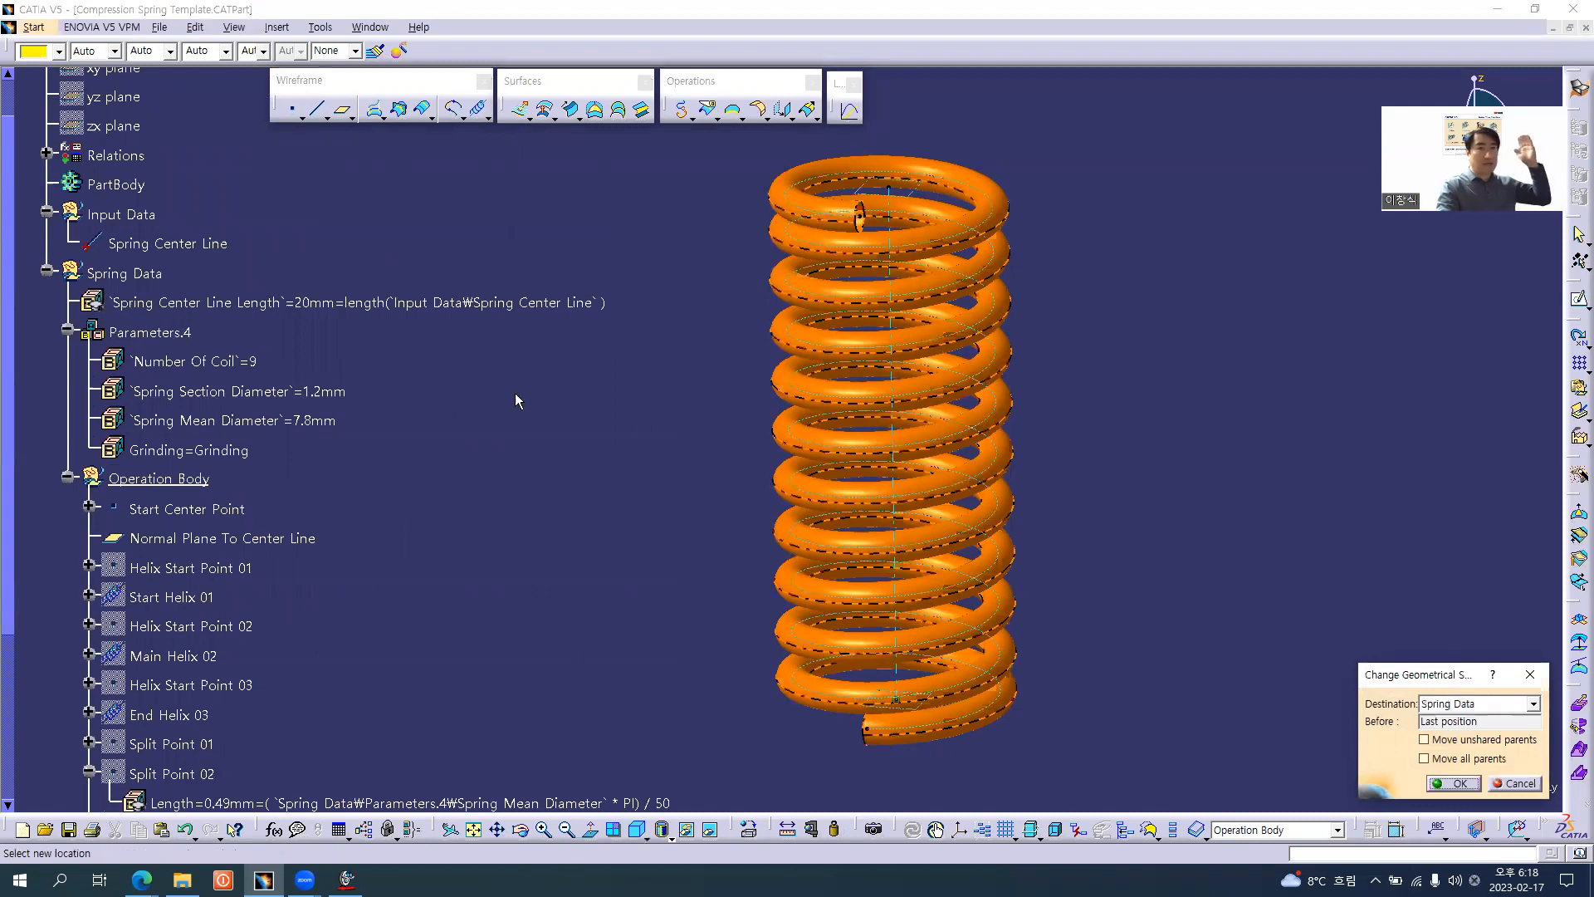
{"action": "left_click", "coordinate": [1457, 783]}
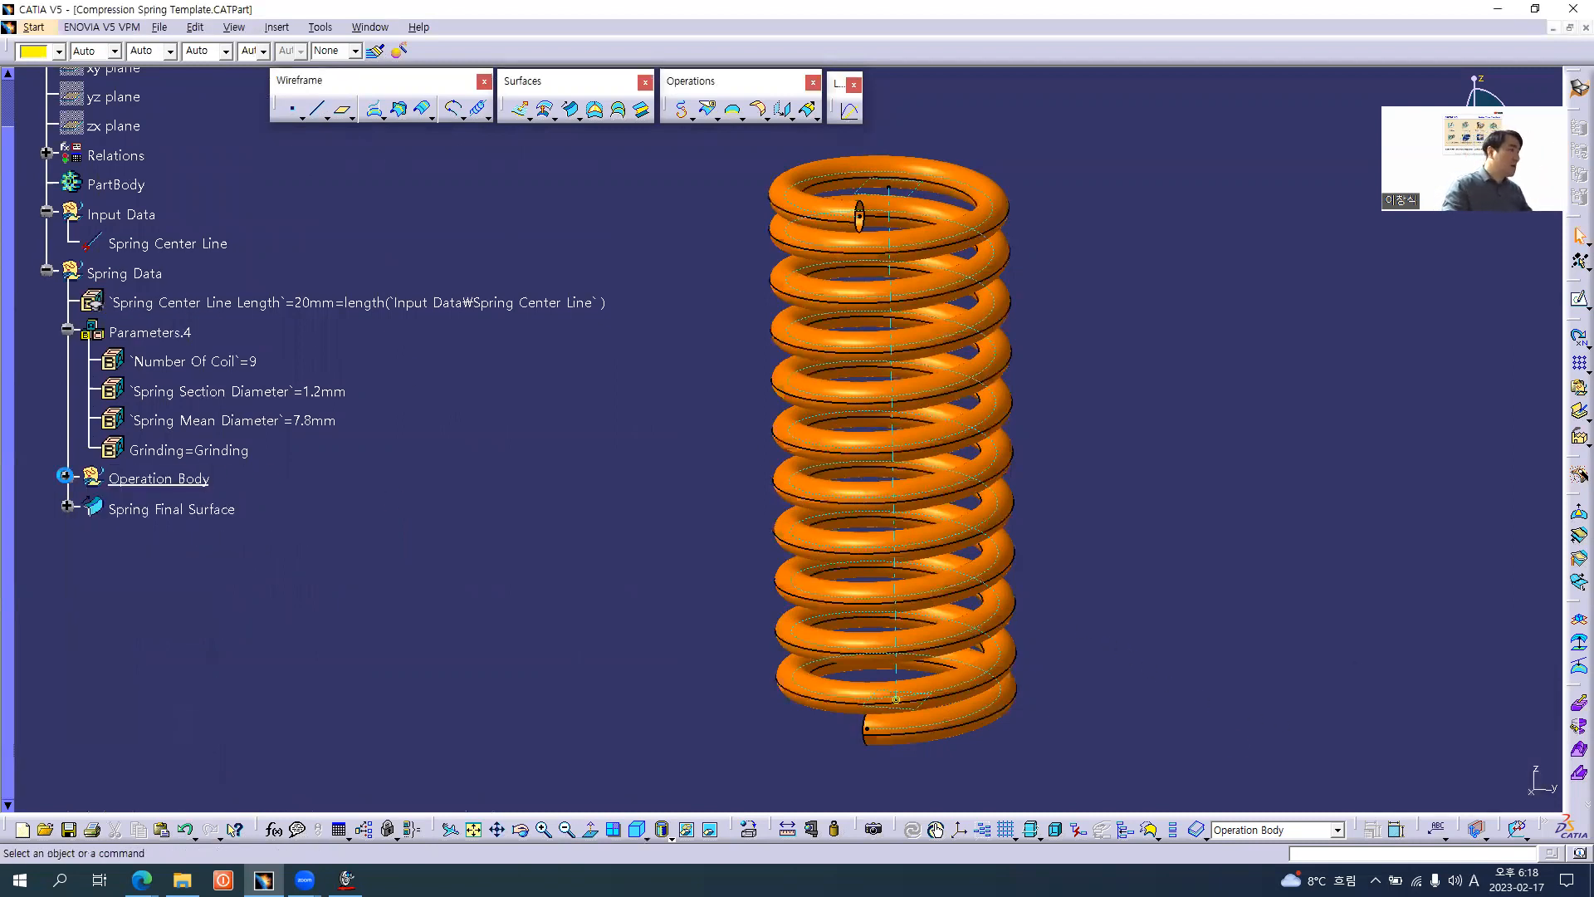
- Hide the Operation Body geometrical set
{"action": "right_click", "coordinate": [170, 470]}
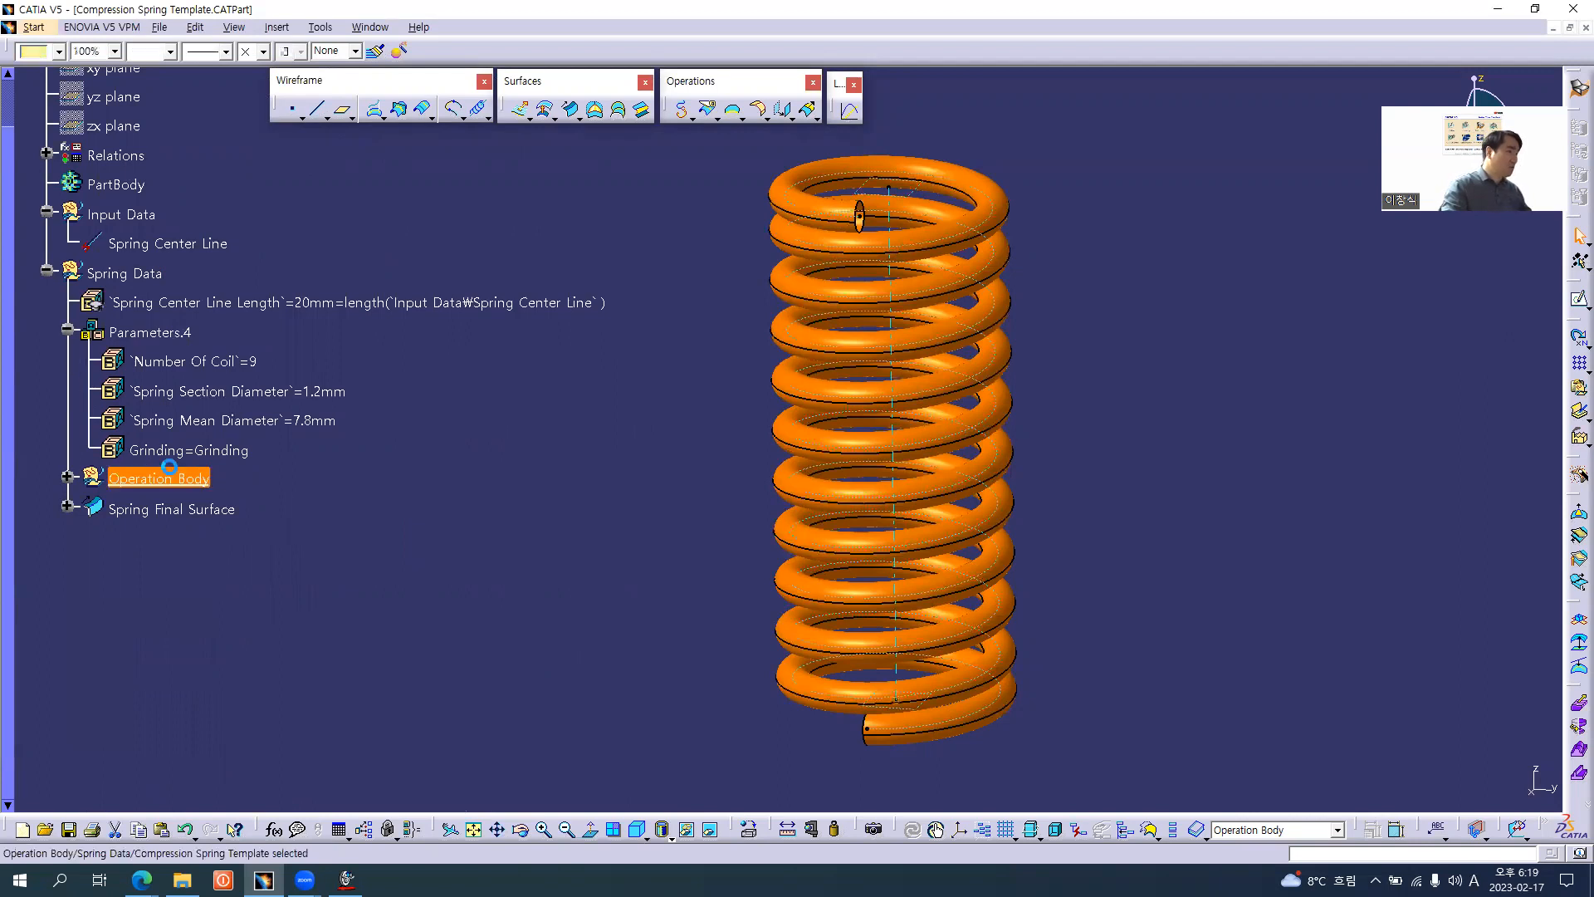
{"action": "left_click", "coordinate": [492, 492]}
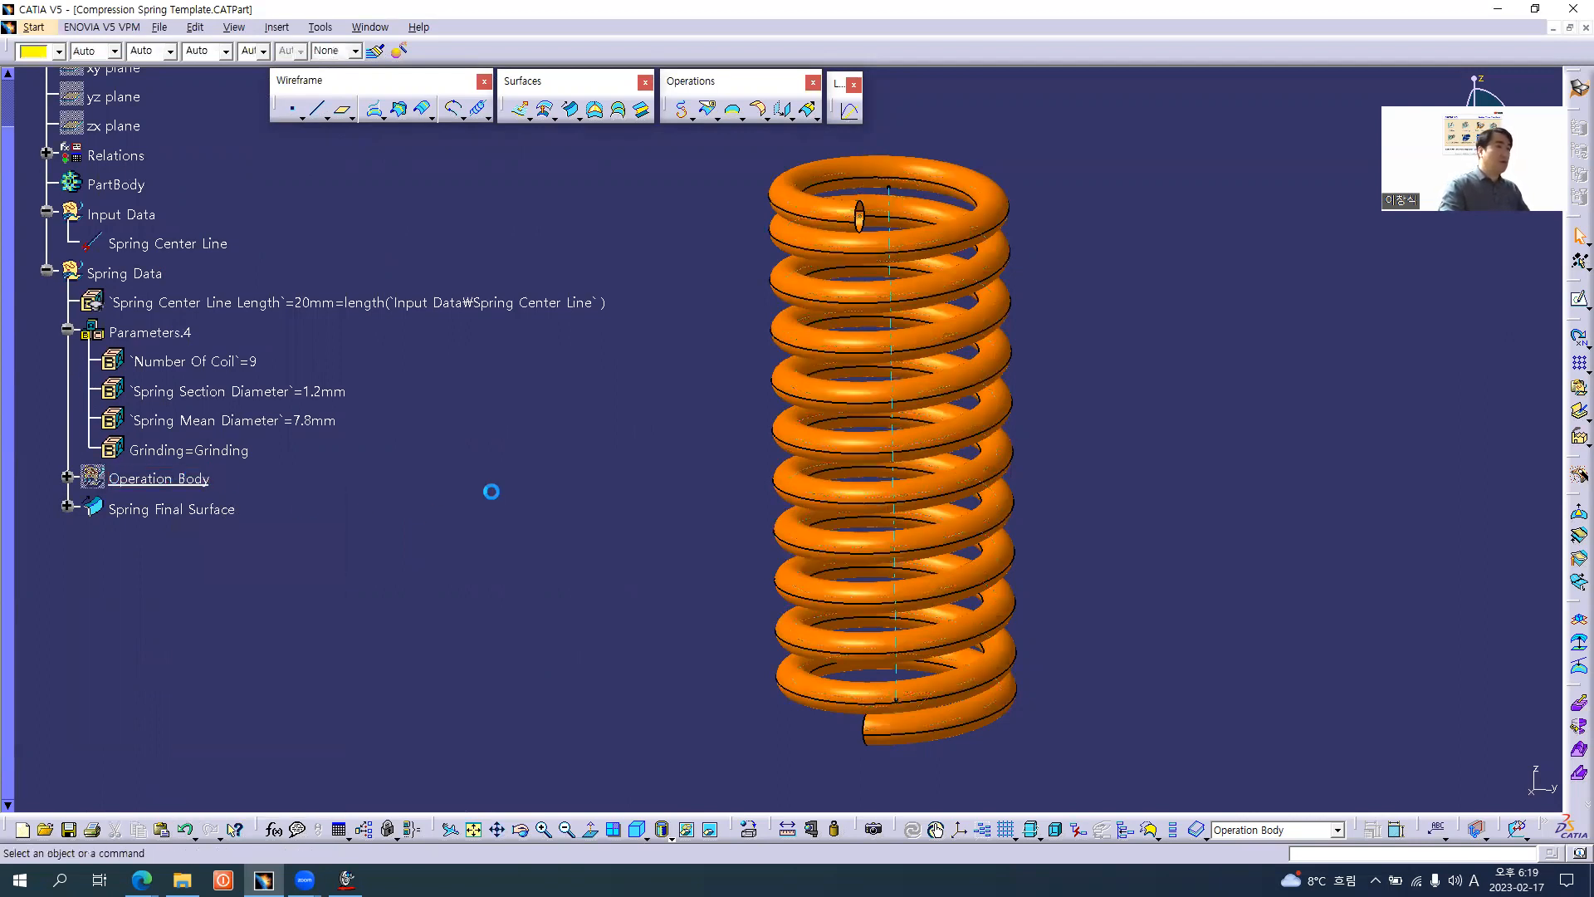
{"action": "left_click", "coordinate": [193, 509]}
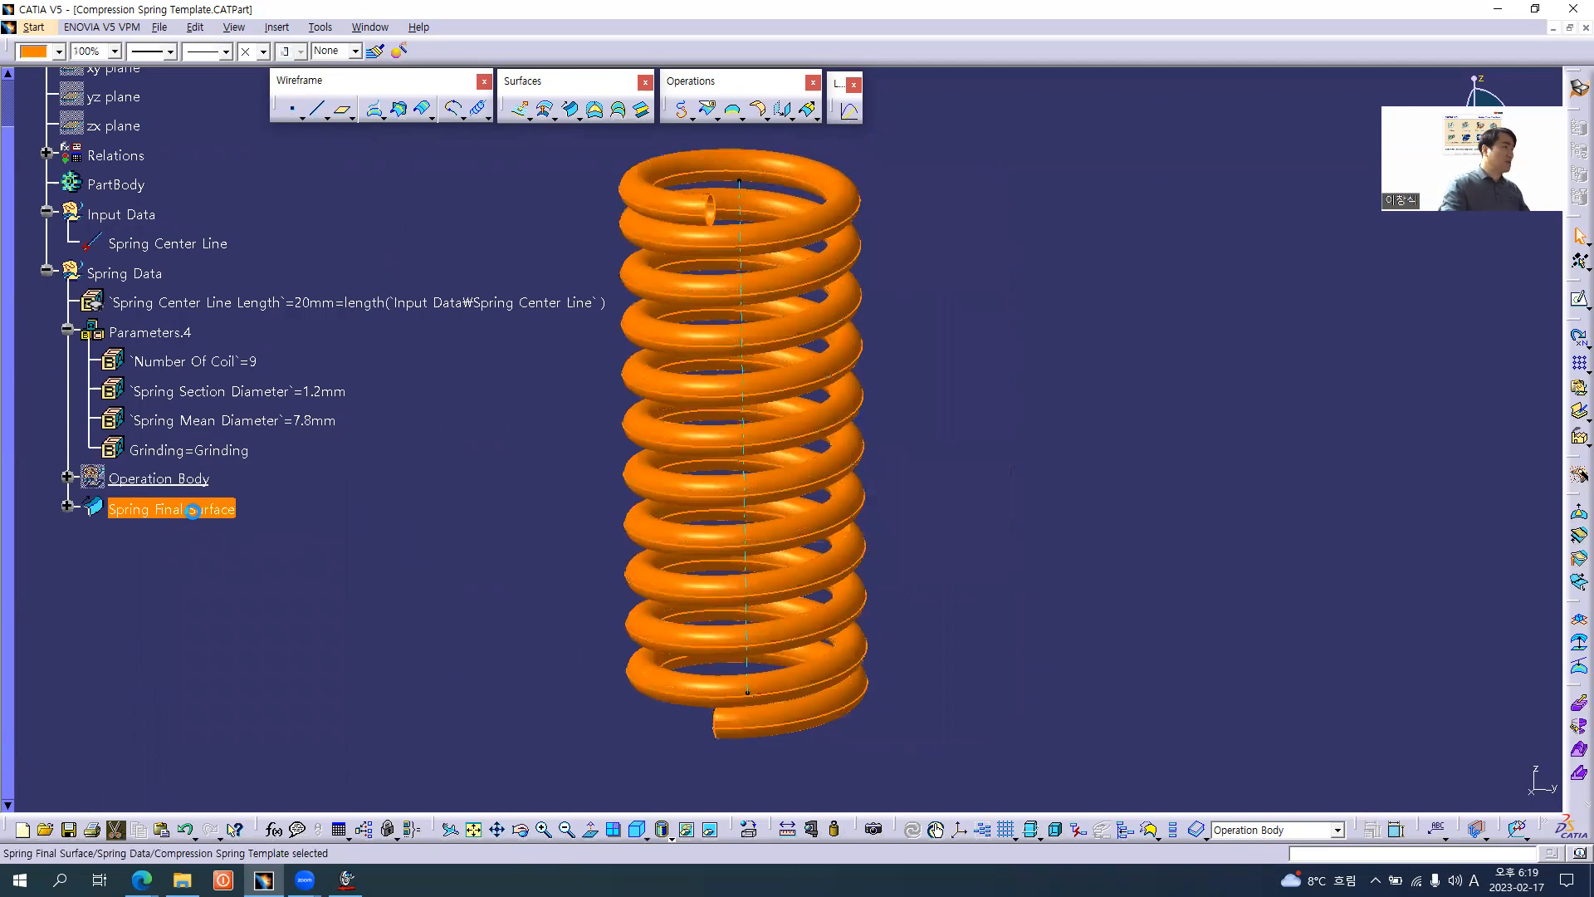
- Check the Step 5 instructions in the browser and insert a new body into the CATIA part
{"action": "key", "text": "alt+Tab"}
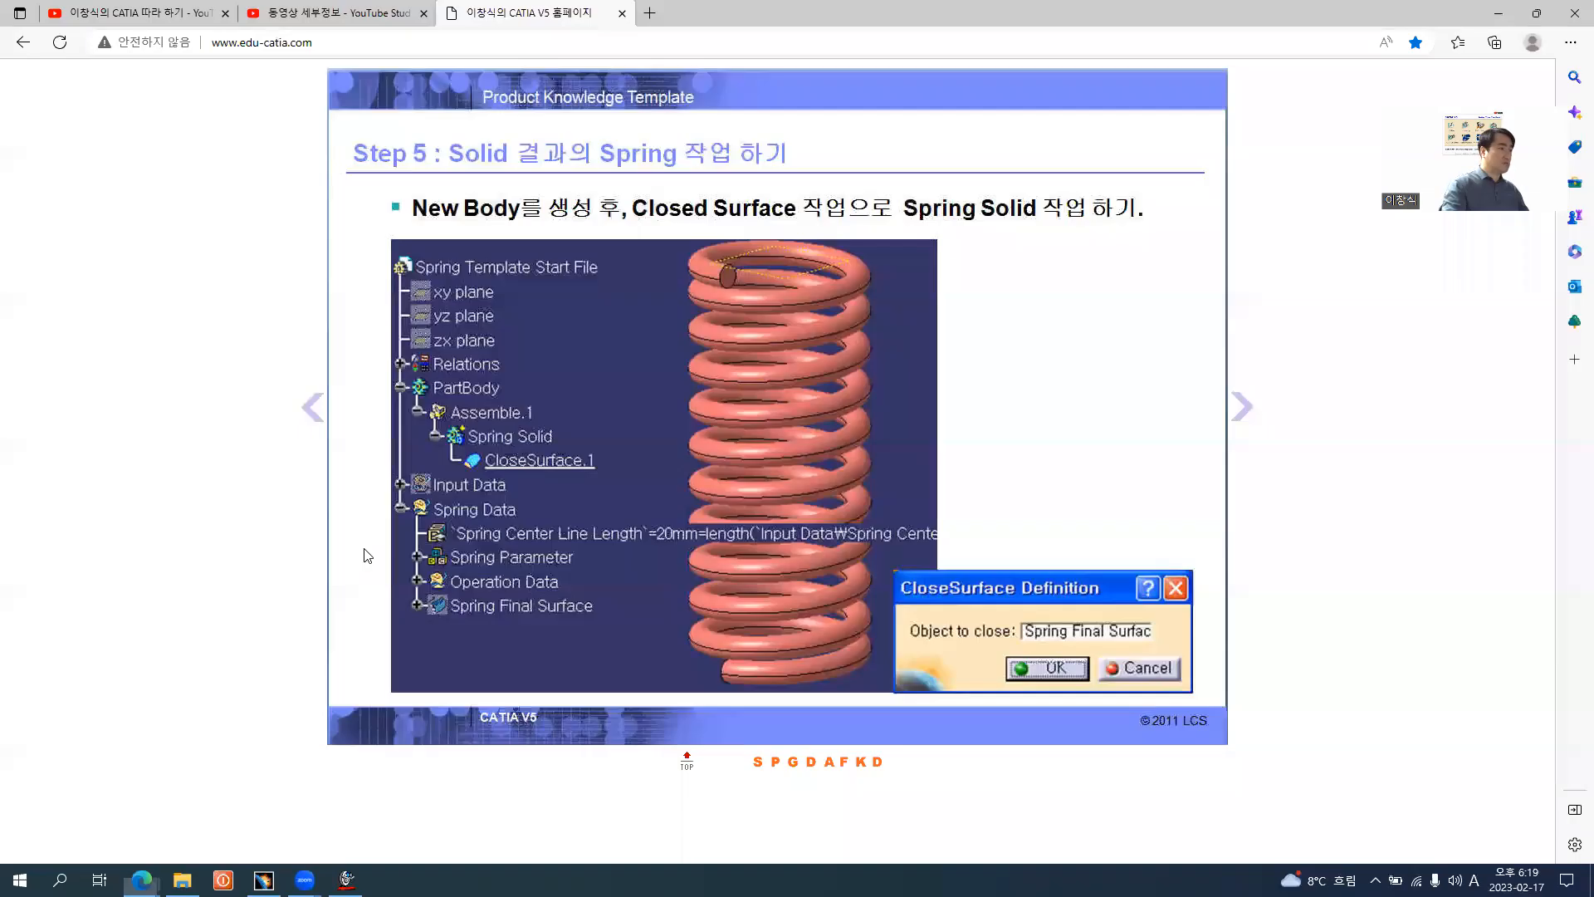
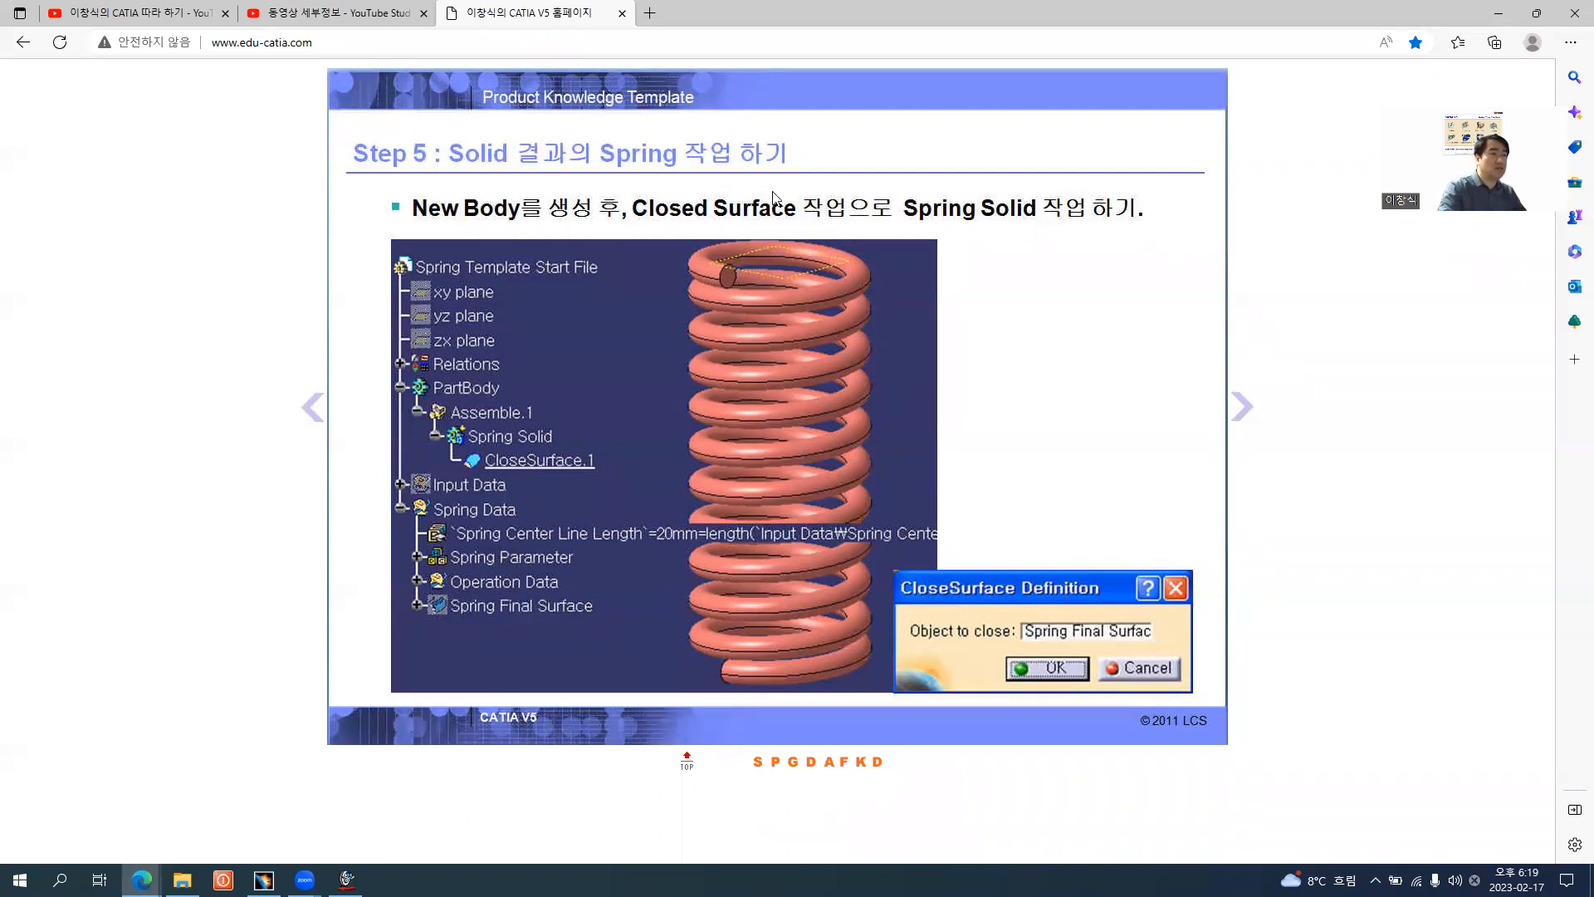
{"action": "key", "text": "alt+Tab"}
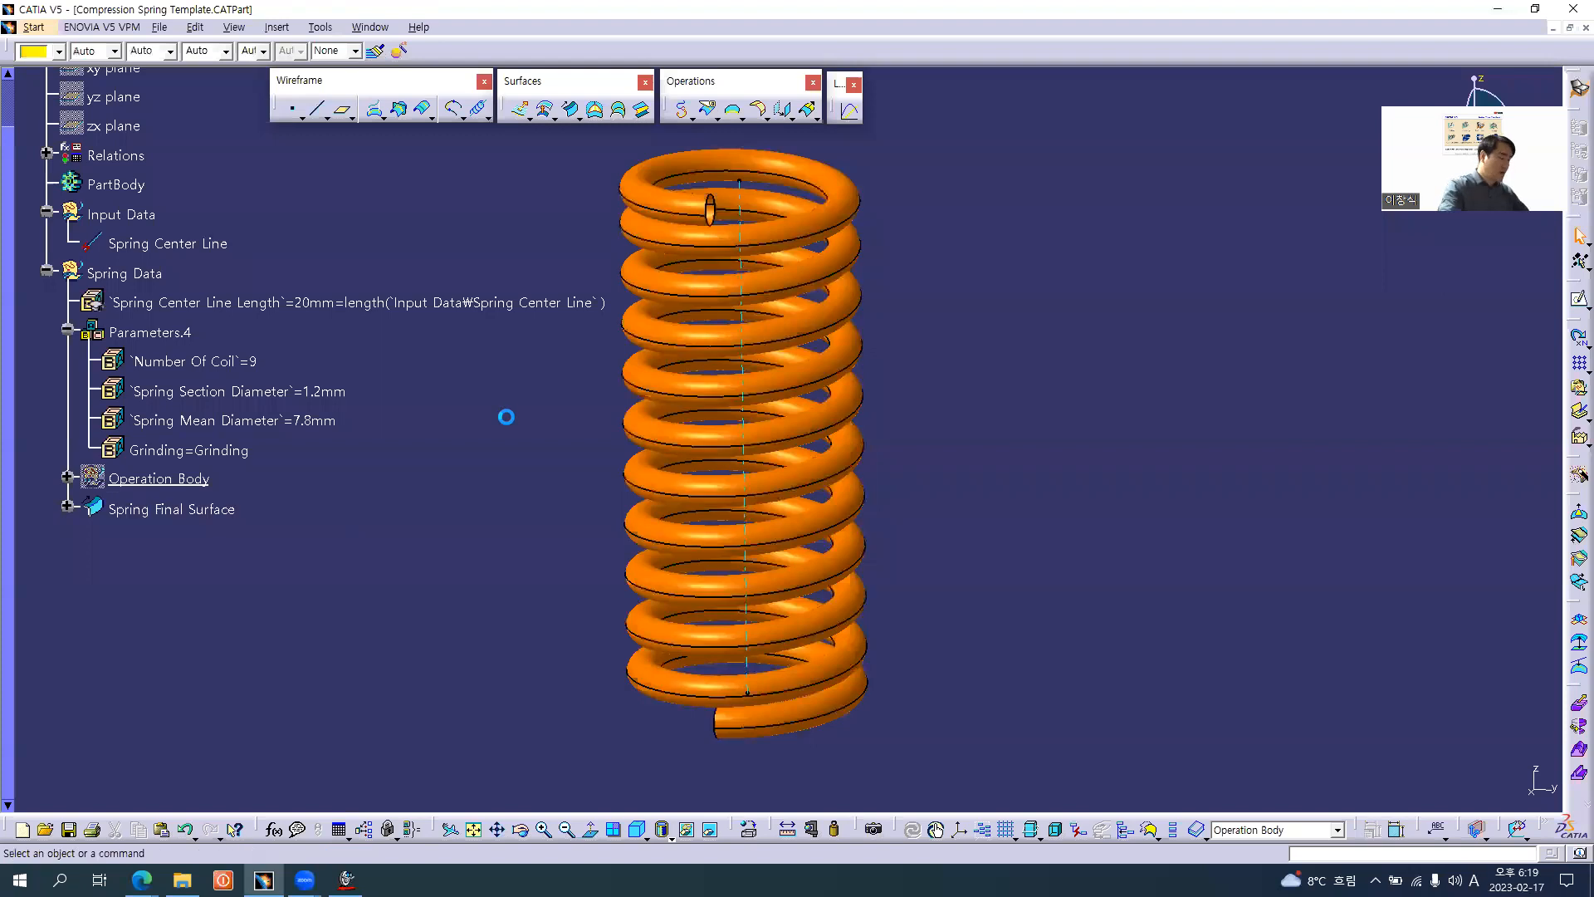
{"action": "key", "text": "alt+i"}
{"action": "key", "text": "Return"}
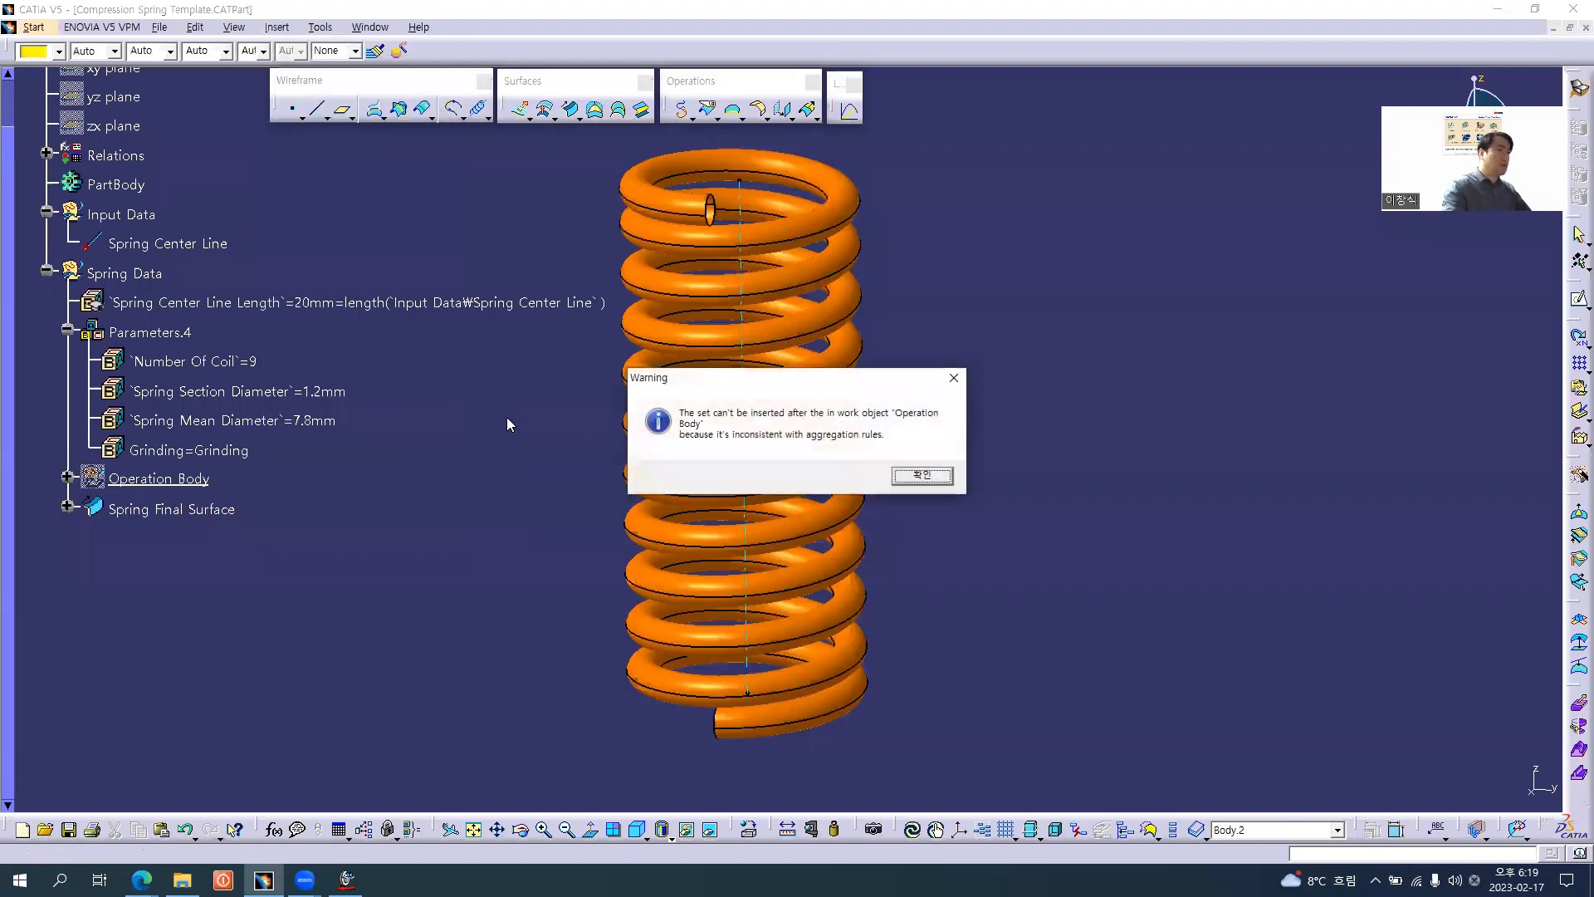
{"action": "key", "text": "Return"}
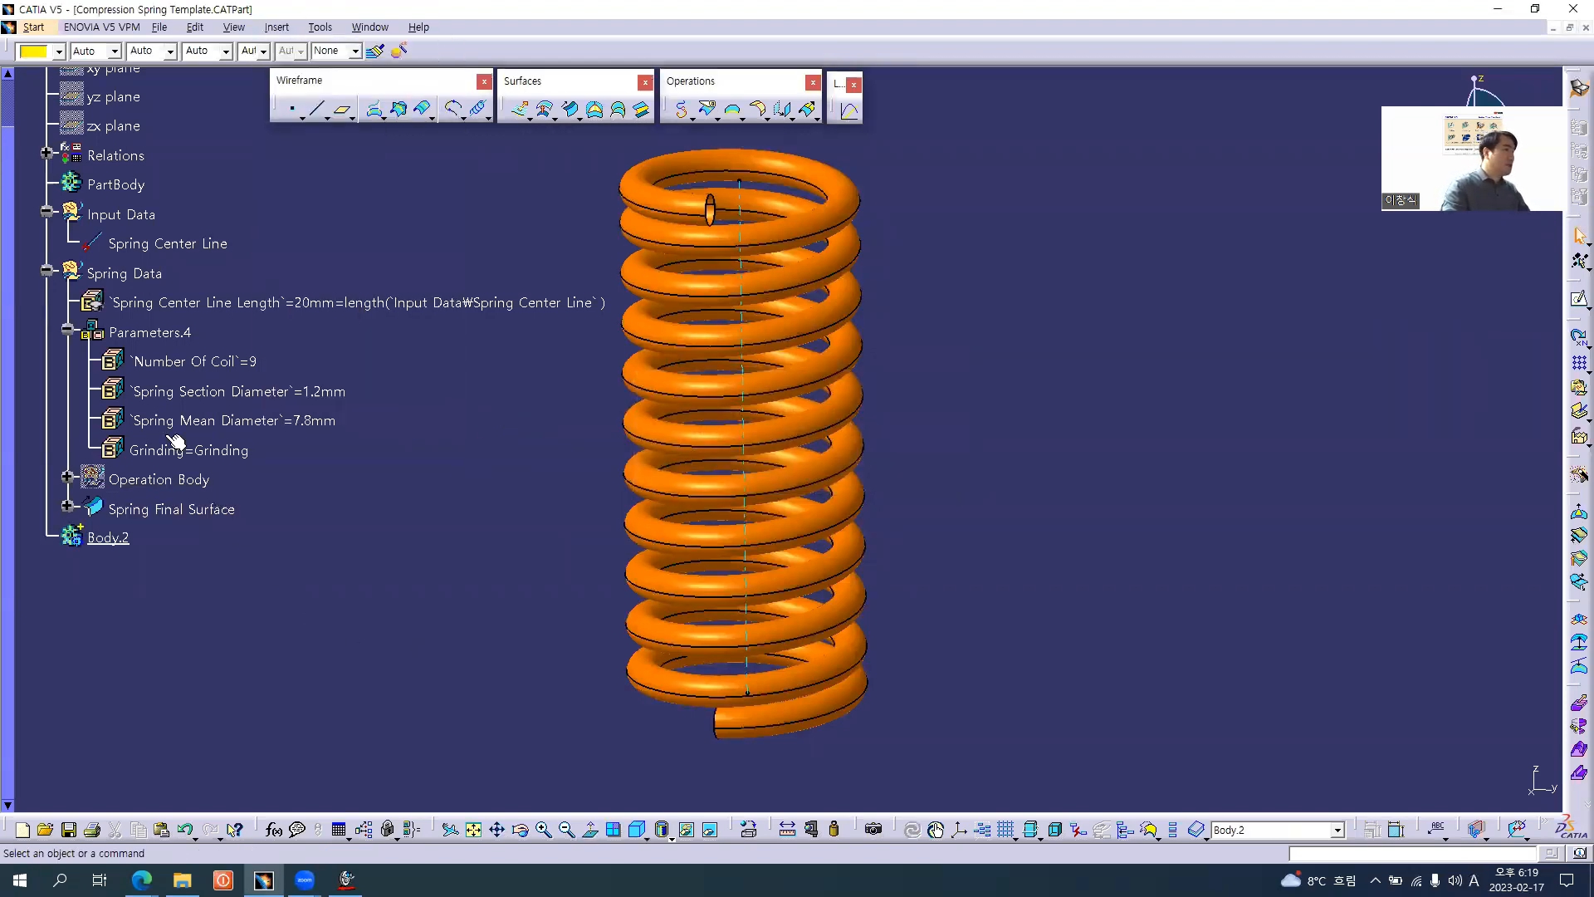
- Collapse the parameter set in the tree and rename the new body as Spring Solid
{"action": "left_click", "coordinate": [67, 330]}
{"action": "left_click", "coordinate": [108, 420]}
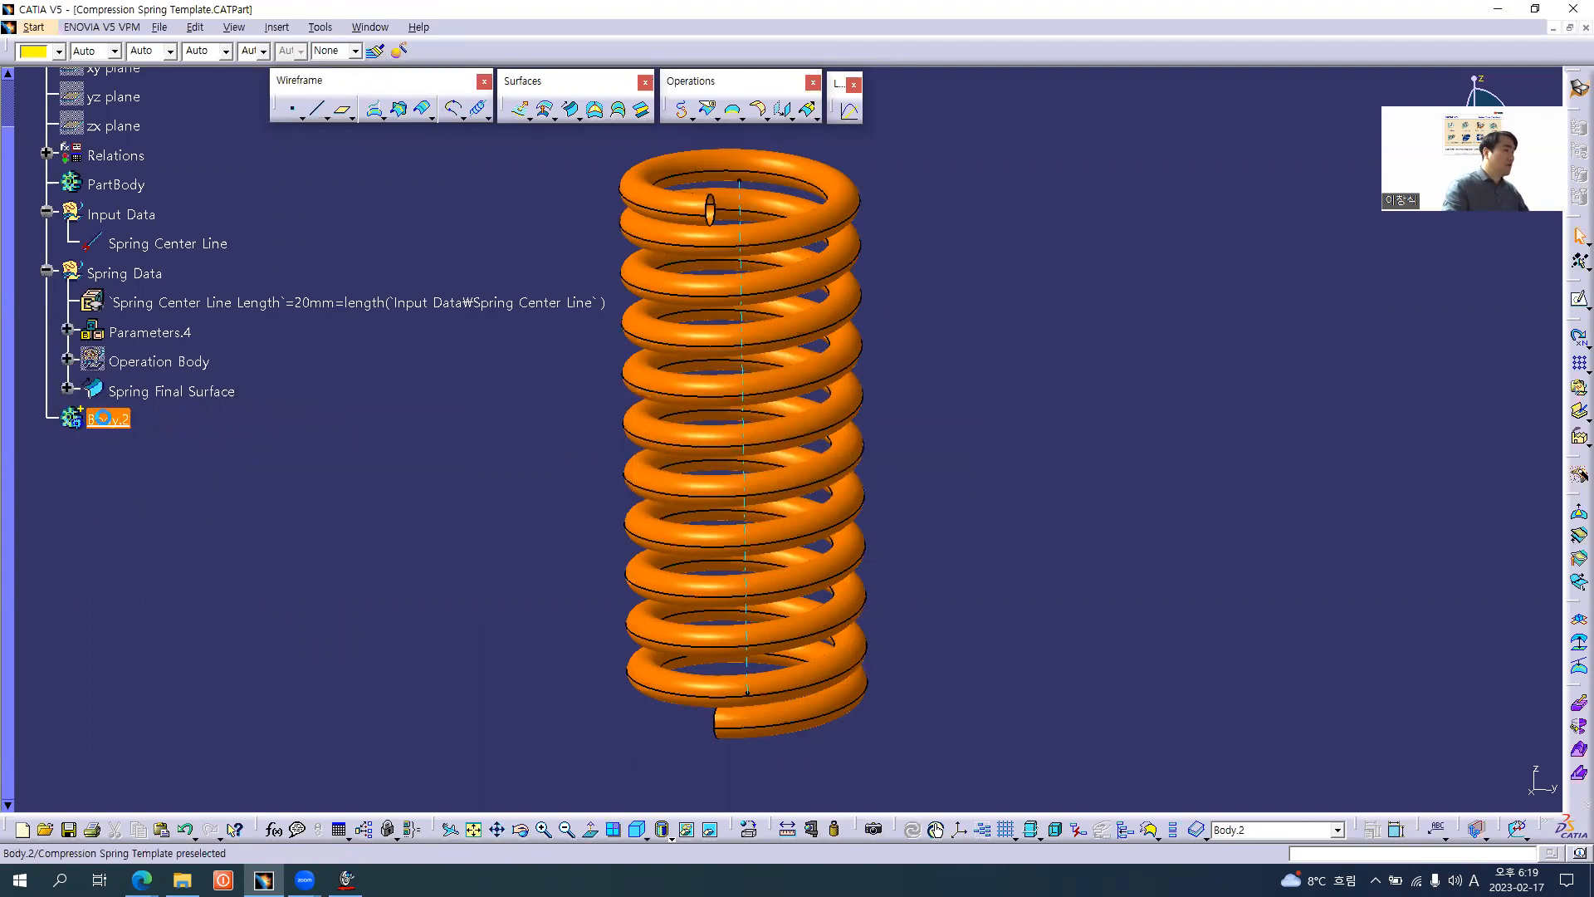
{"action": "key", "text": "alt+Tab"}
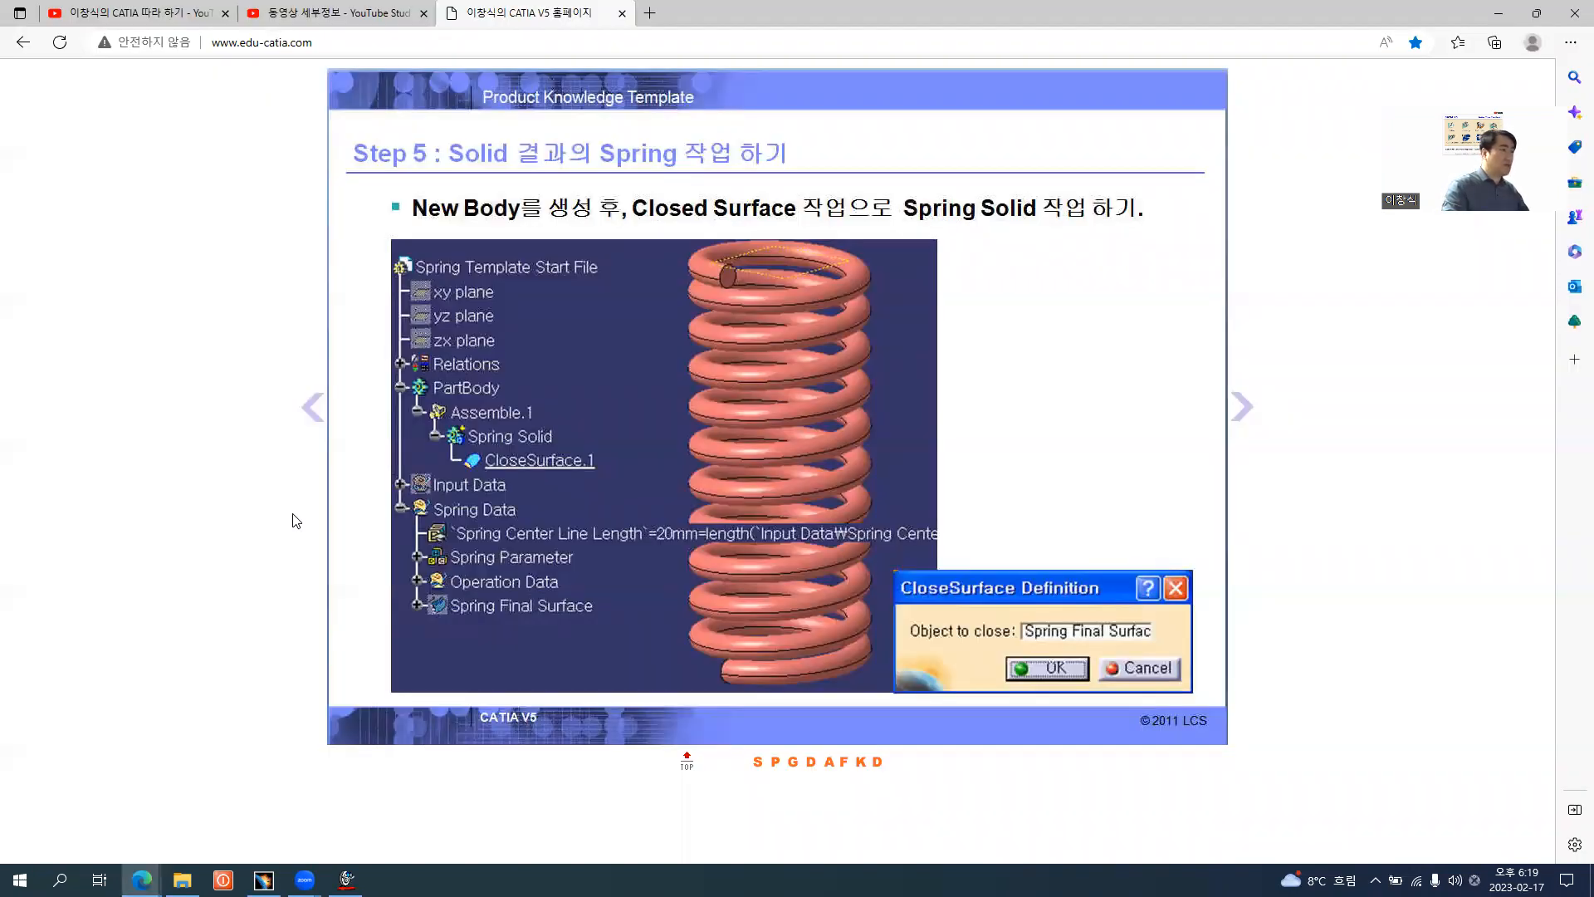
{"action": "key", "text": "alt+Tab"}
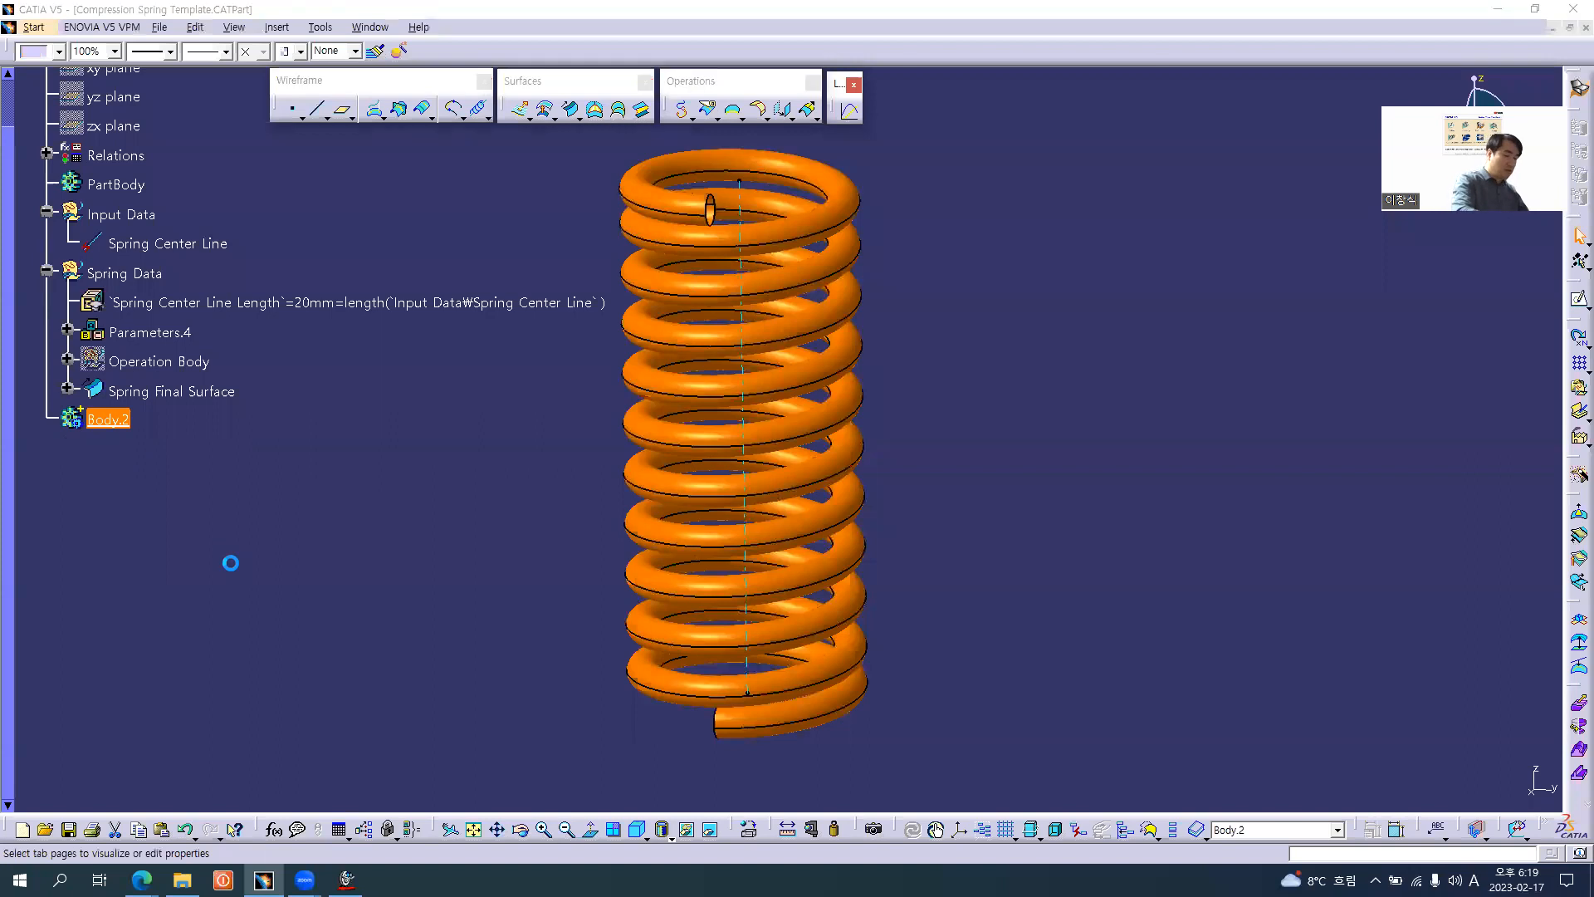
{"action": "type", "text": "Spring S"}
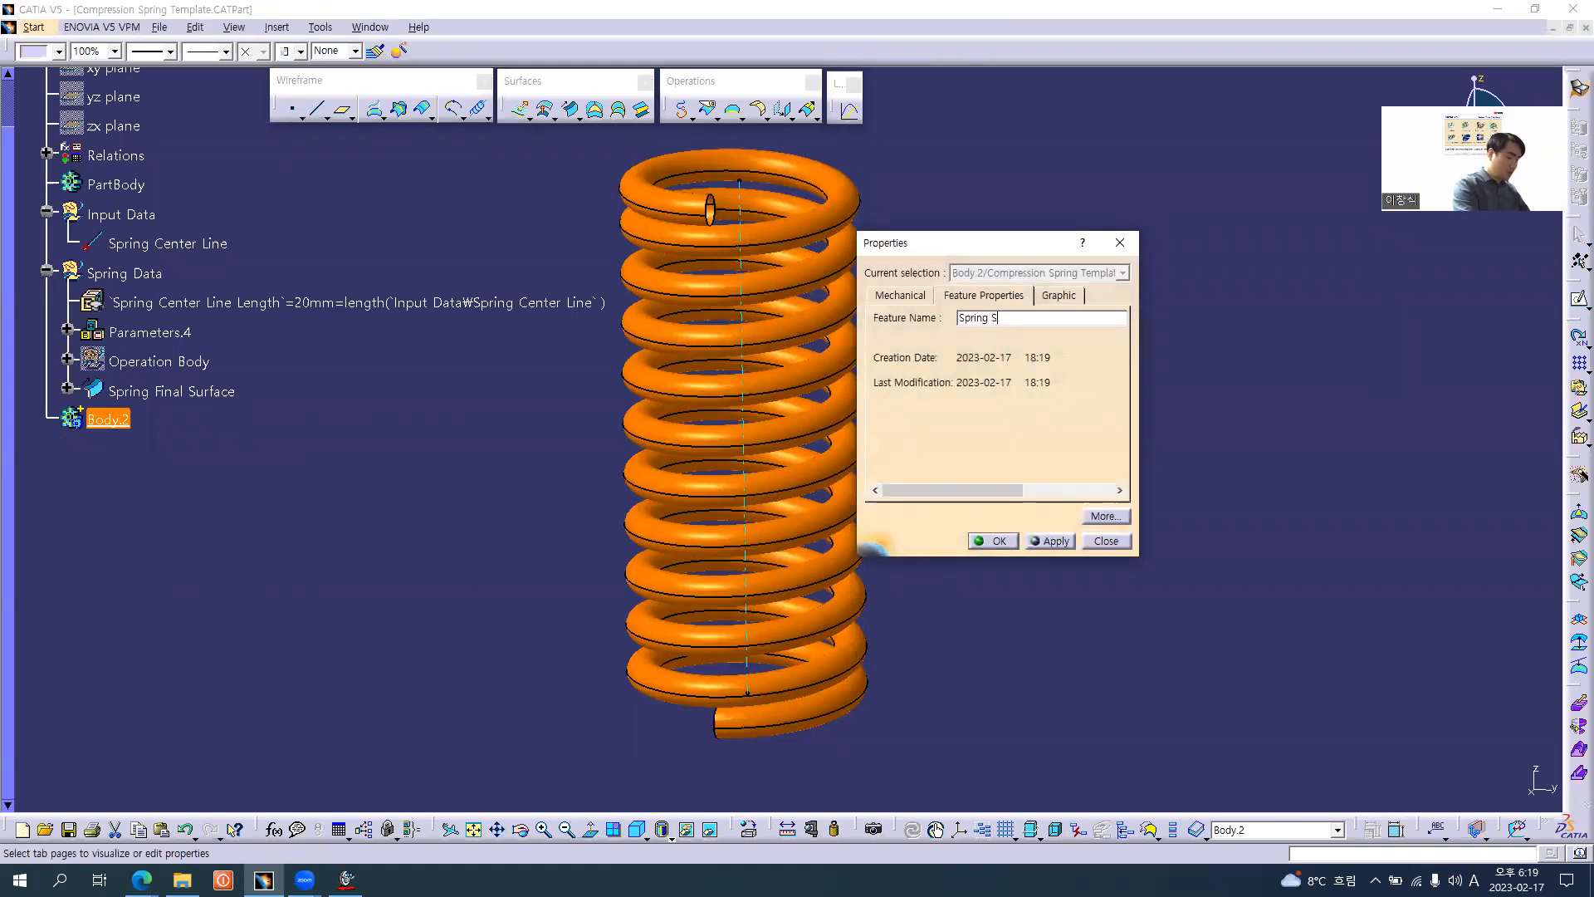
{"action": "type", "text": "olid"}
{"action": "key", "text": "Return"}
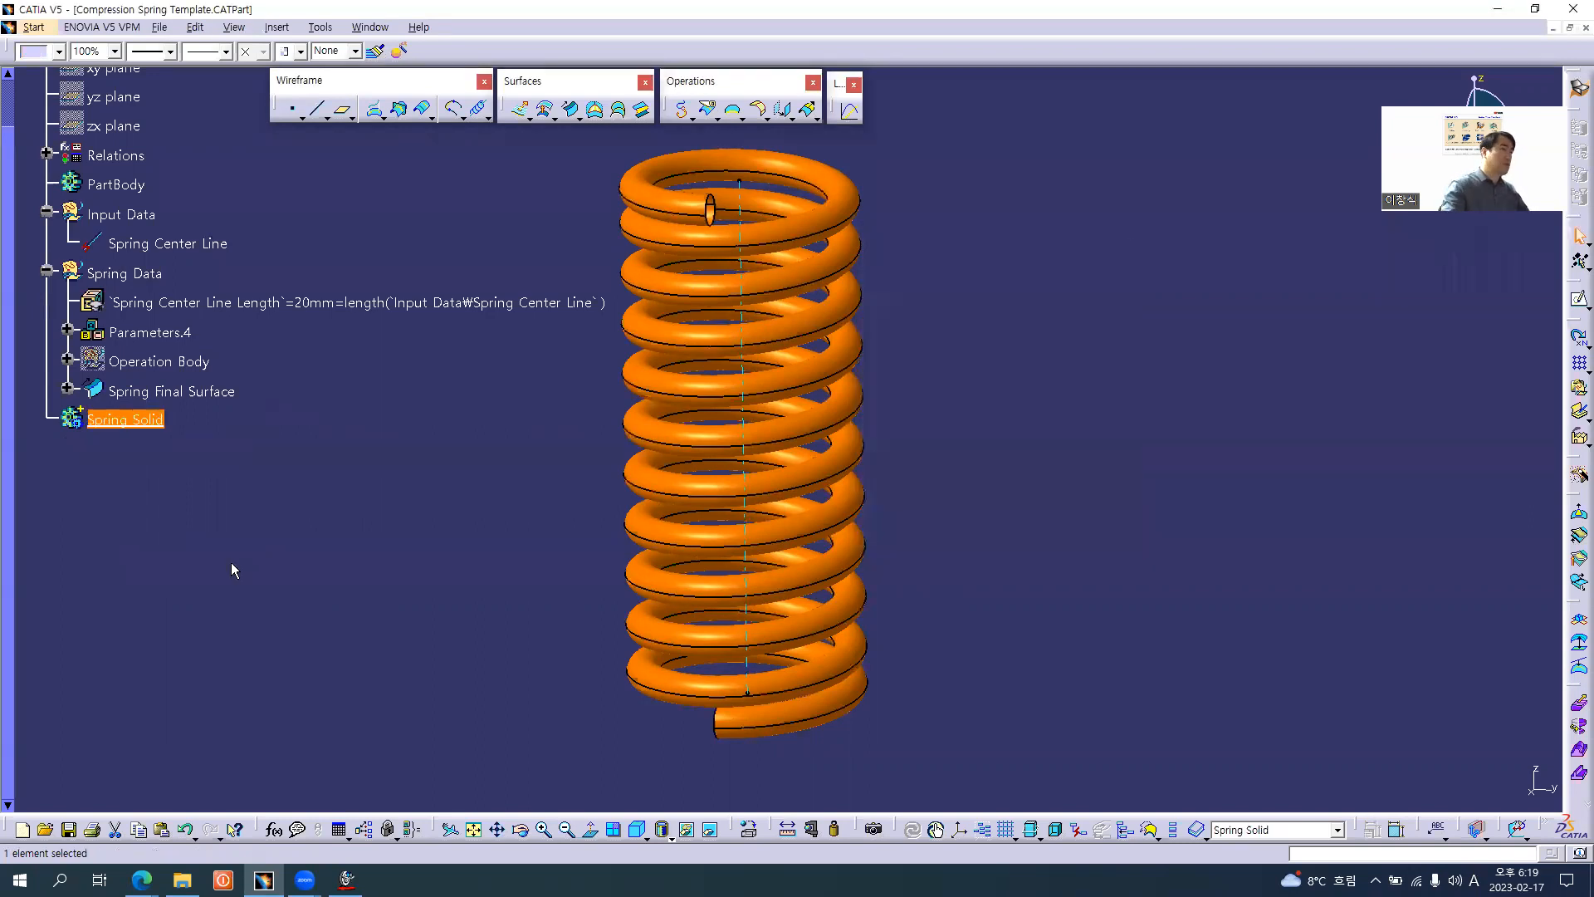
{"action": "left_click", "coordinate": [324, 525]}
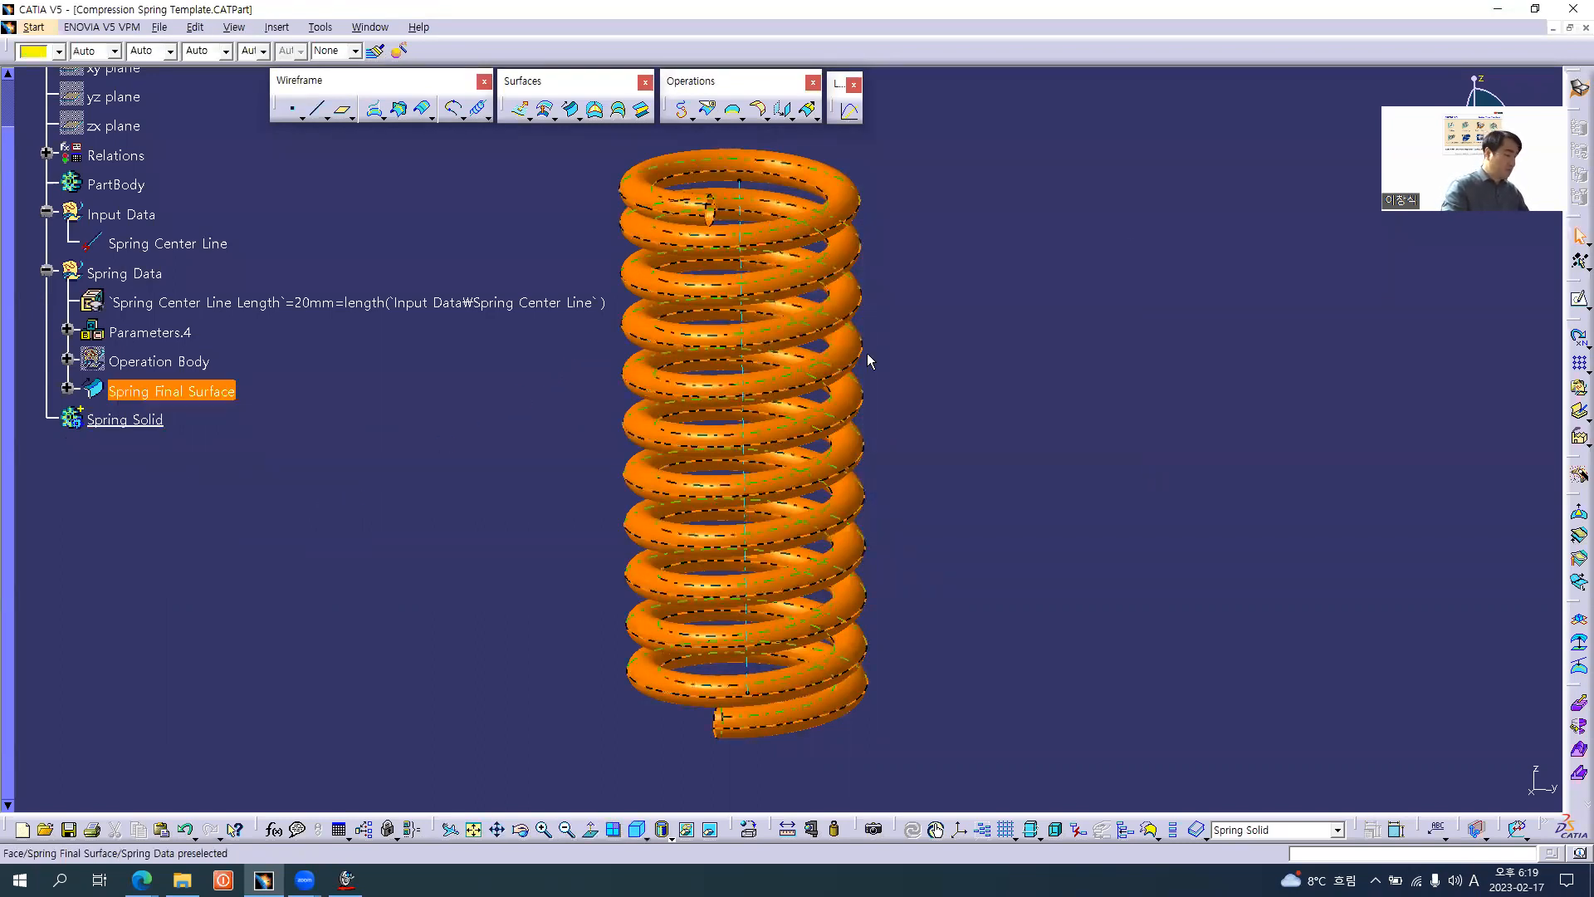
- Switch to Part Design and create a Close Surface solid from Spring Final Surface in the Spring Solid body
{"action": "key", "text": "alt+p"}
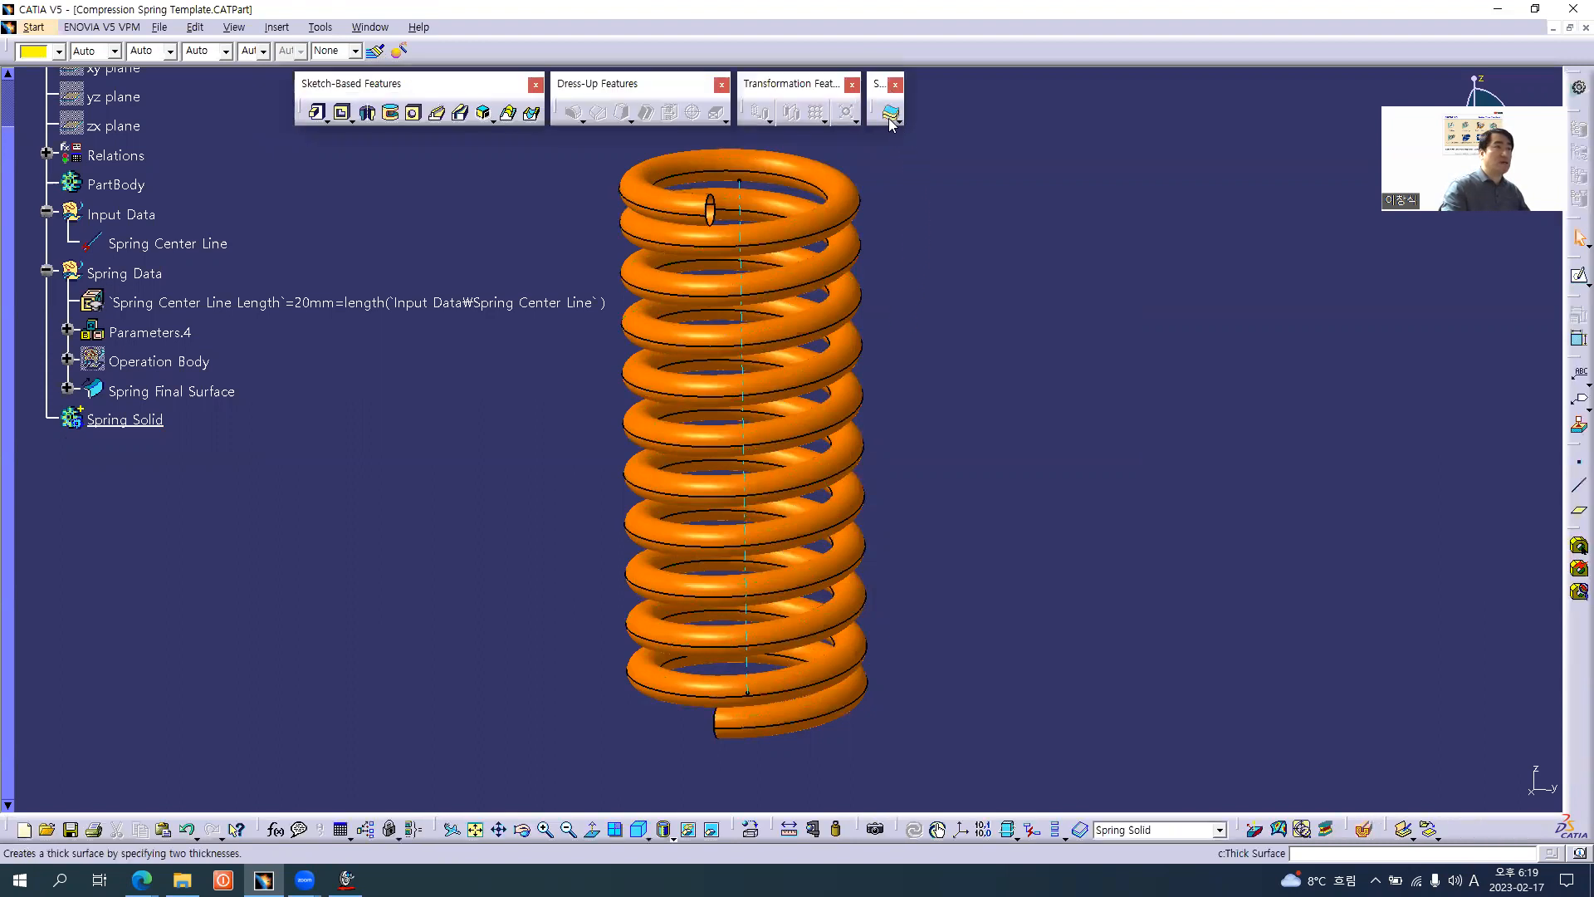
{"action": "left_click", "coordinate": [897, 120]}
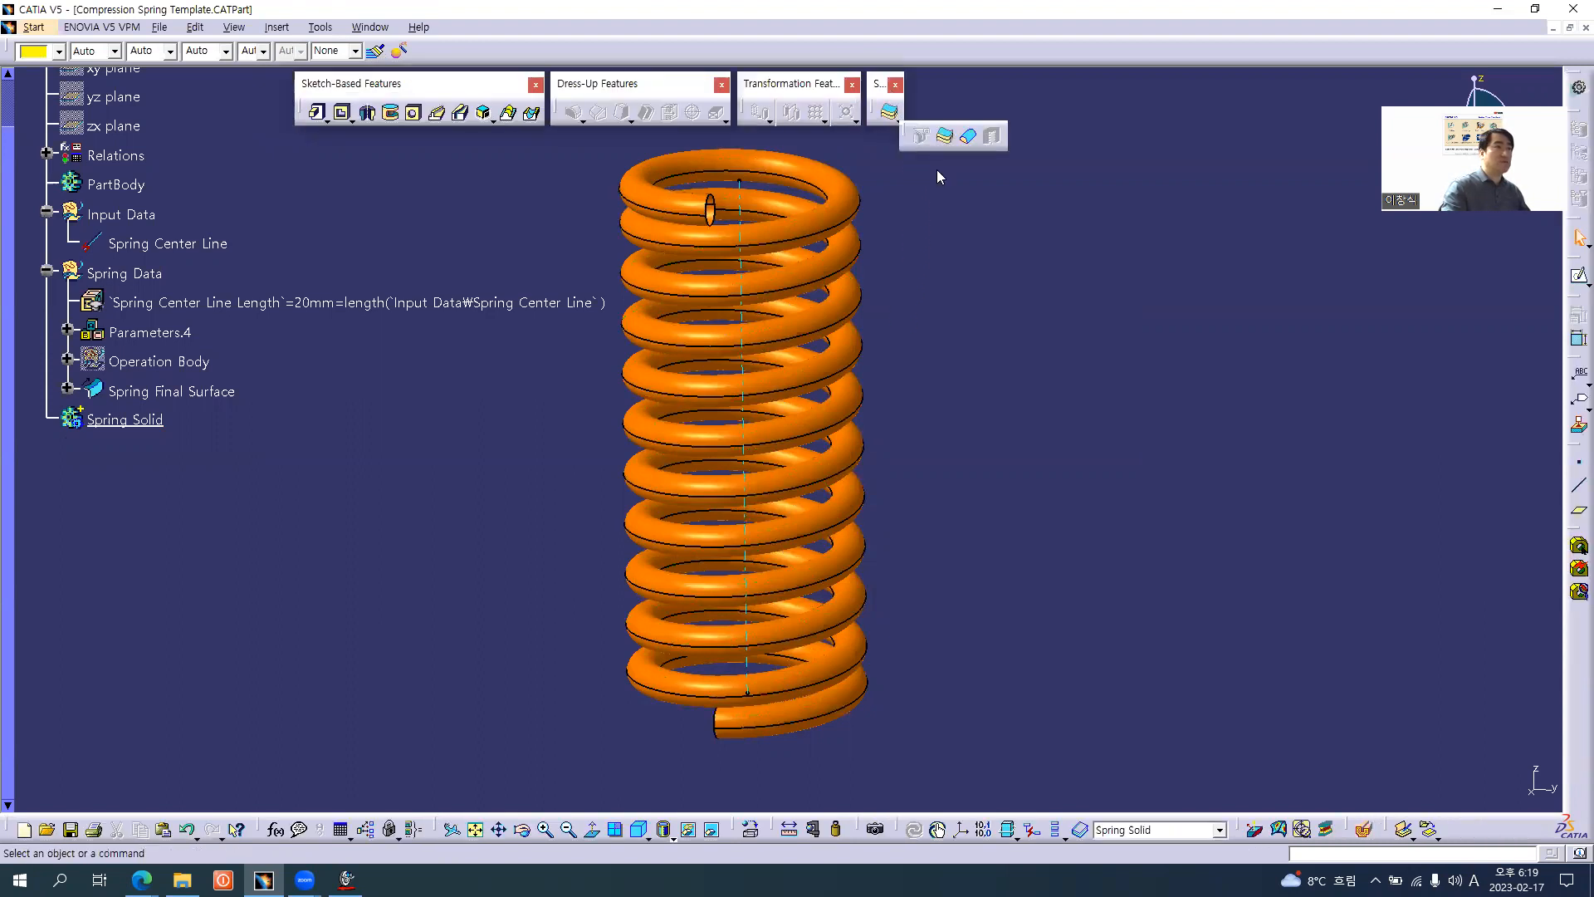
{"action": "left_click", "coordinate": [971, 143]}
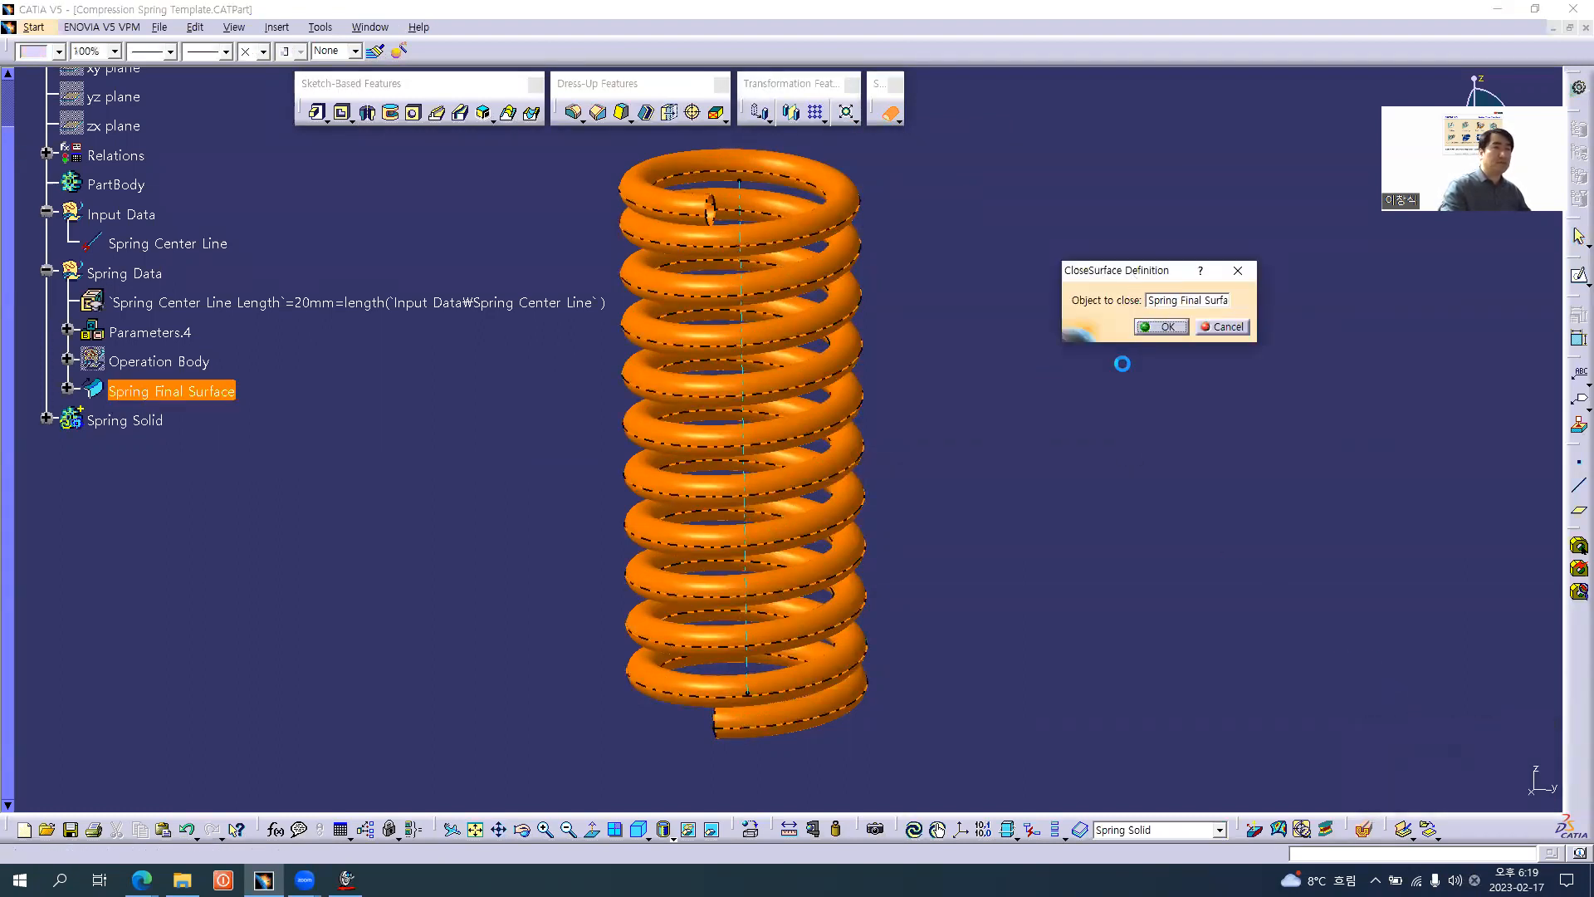
{"action": "left_click", "coordinate": [246, 482]}
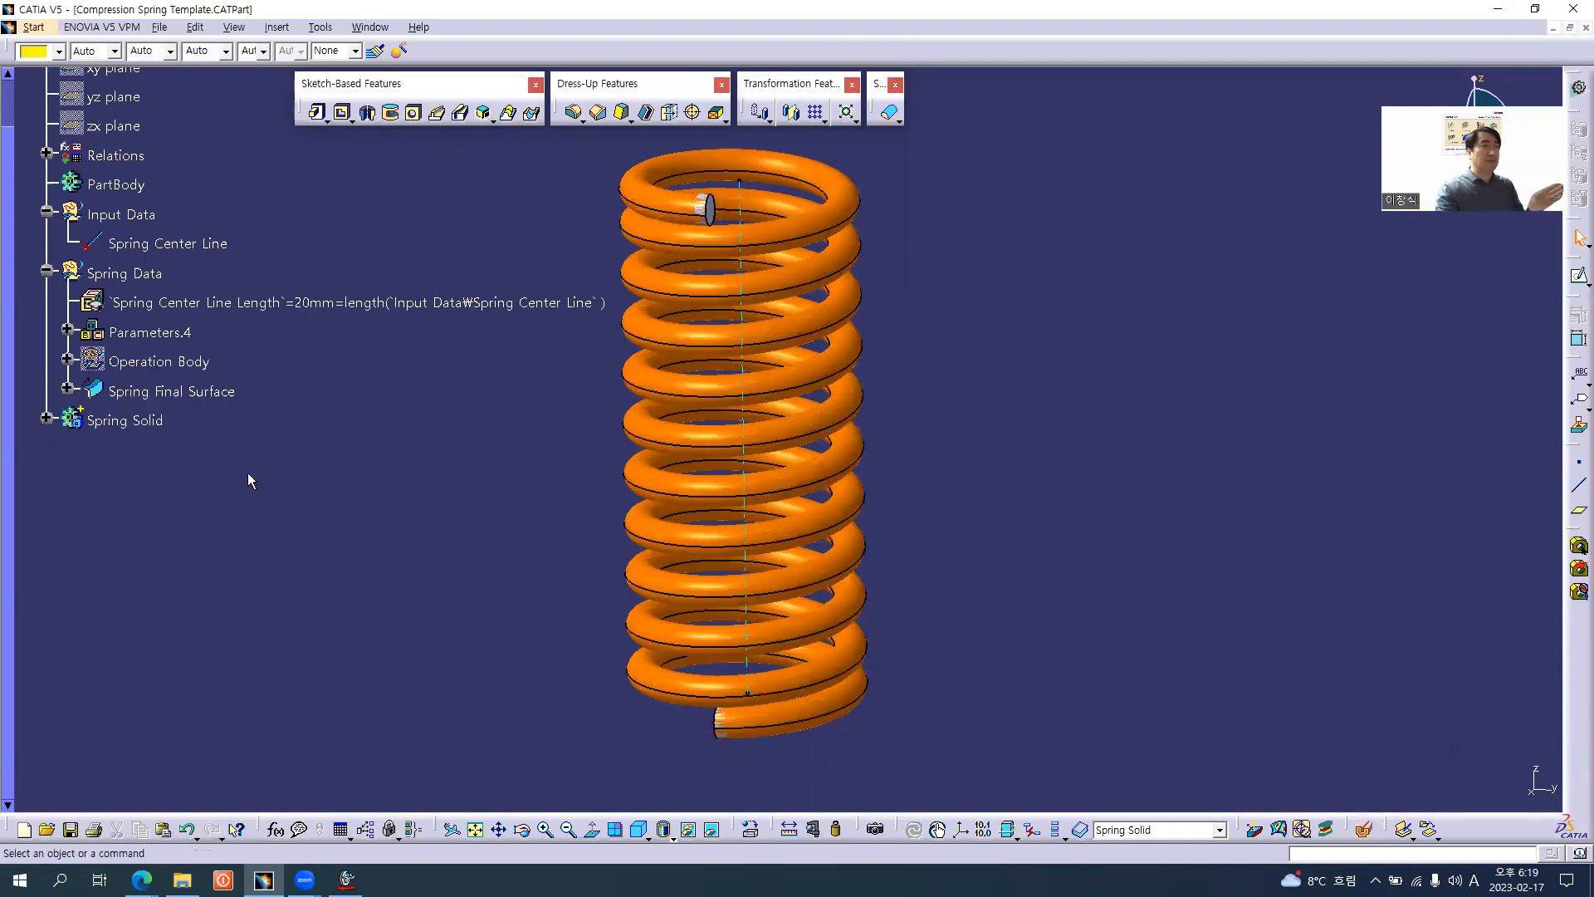
- Hide Spring Final Surface so that only the solid spring is displayed
{"action": "left_click", "coordinate": [150, 401]}
{"action": "right_click", "coordinate": [162, 399]}
{"action": "left_click", "coordinate": [208, 445]}
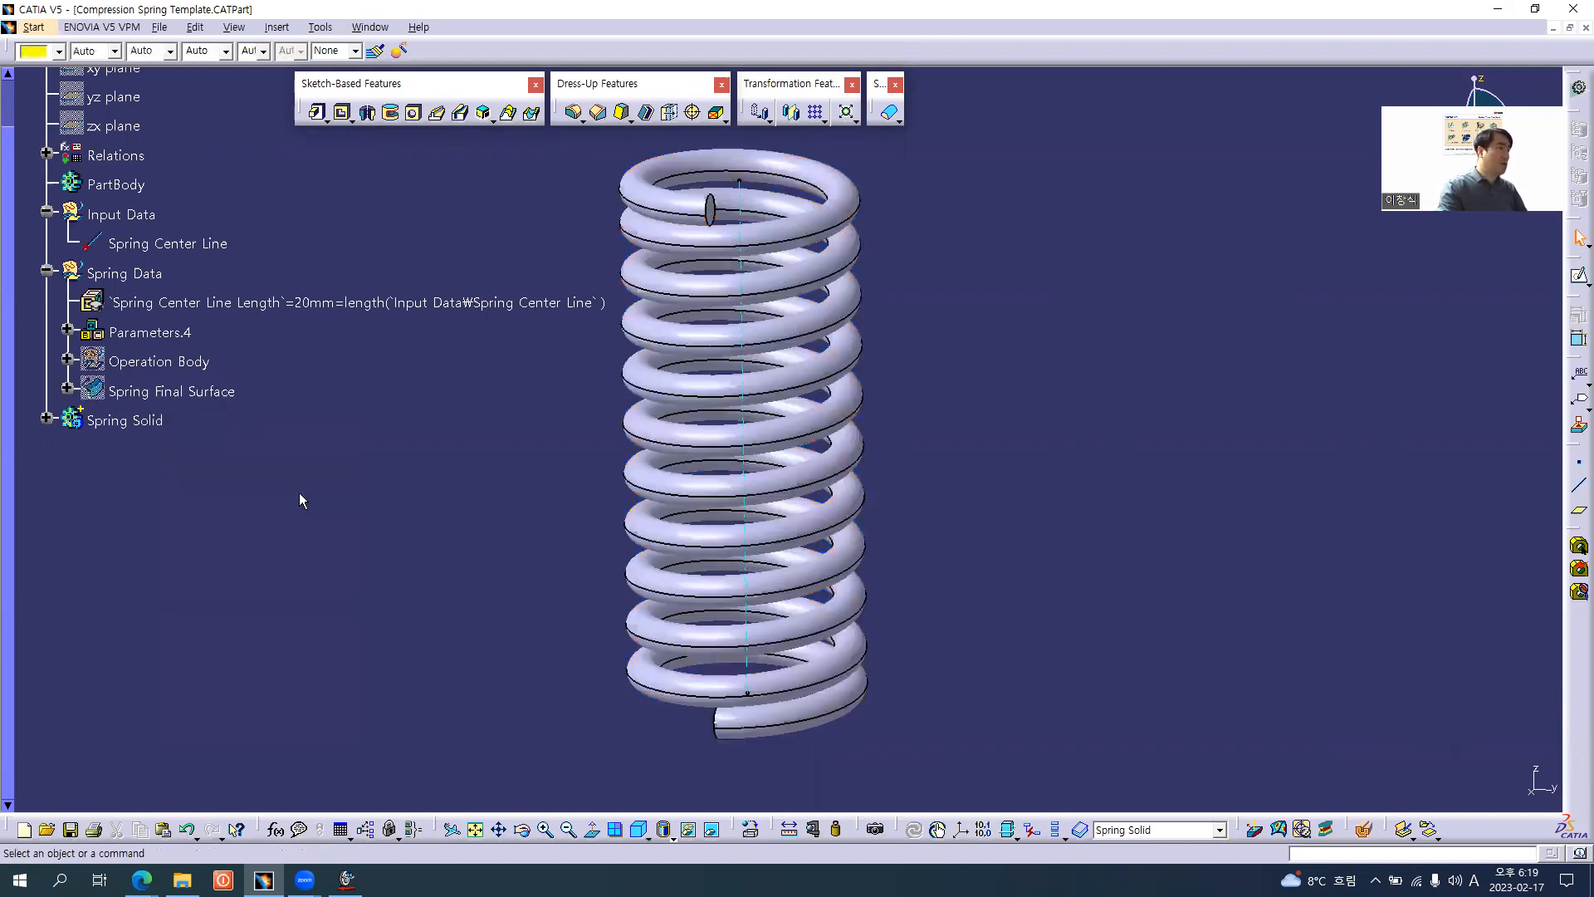
- Color the Spring Solid body green and expand its branch in the tree
{"action": "left_click", "coordinate": [124, 421]}
{"action": "left_click", "coordinate": [51, 51]}
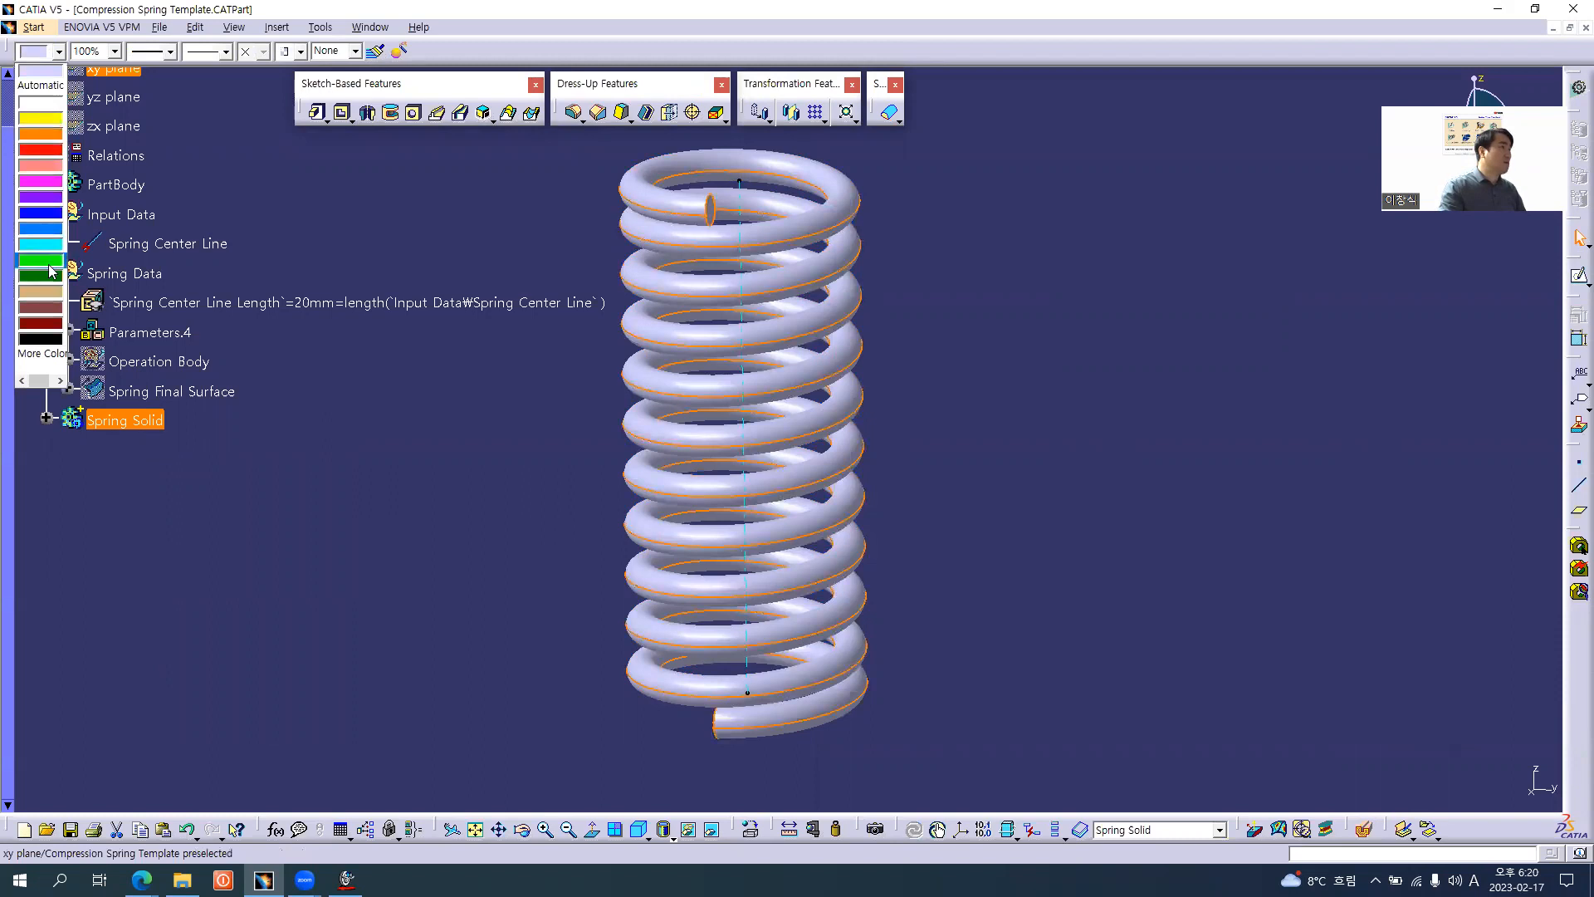
{"action": "left_click", "coordinate": [49, 264]}
{"action": "left_click", "coordinate": [505, 459]}
{"action": "middle_click", "coordinate": [620, 473]}
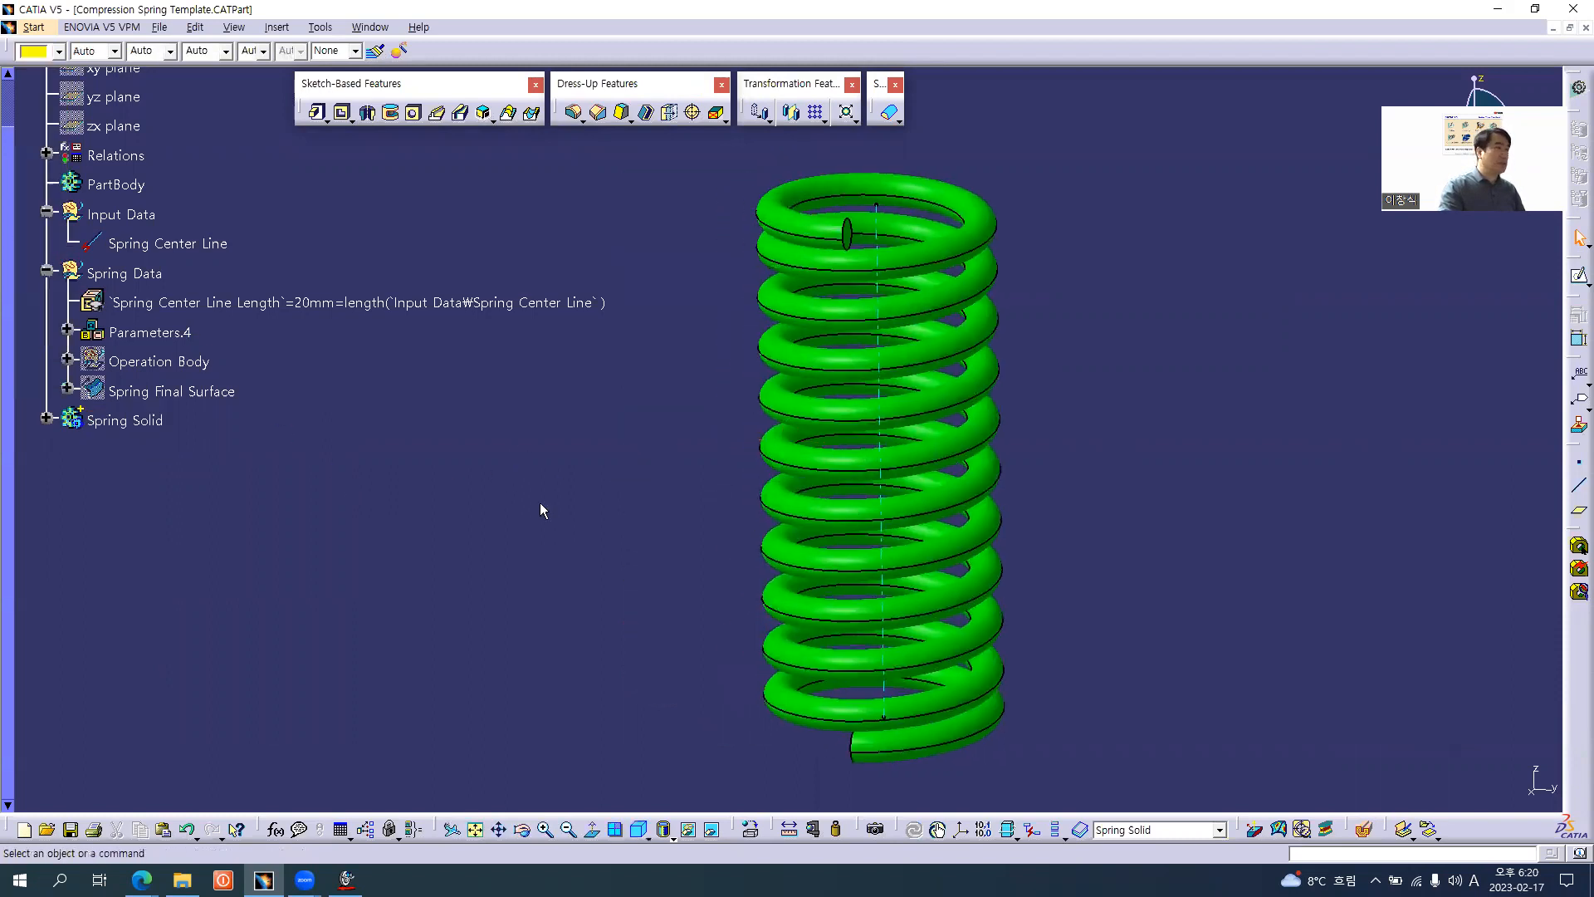
{"action": "scroll", "coordinate": [420, 500], "scroll_direction": "up", "scroll_amount": 3}
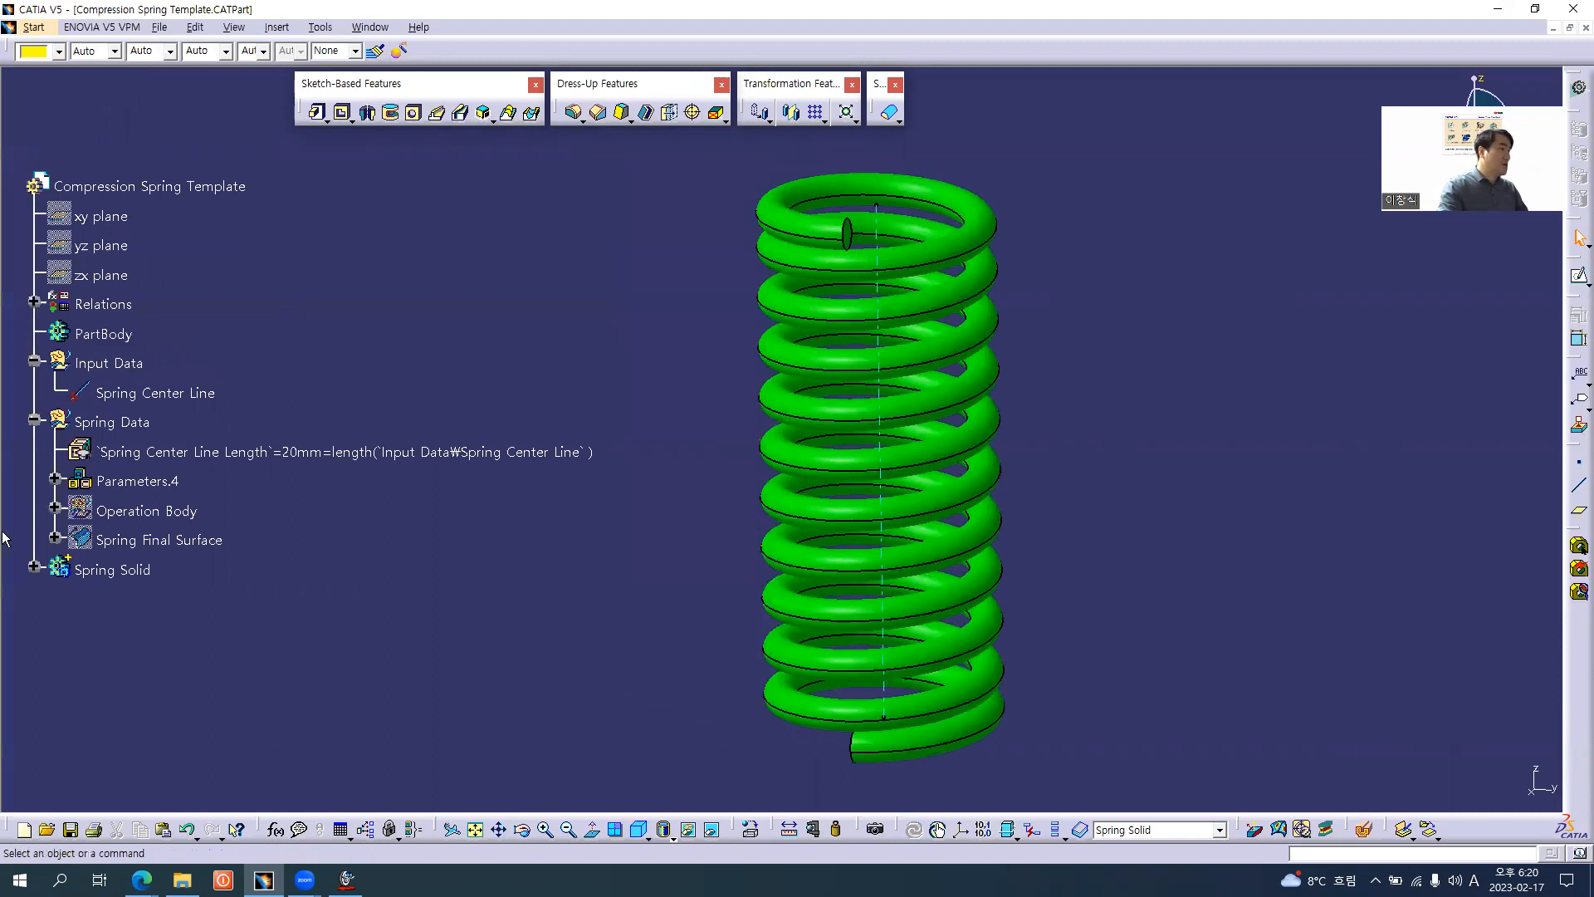
{"action": "left_click", "coordinate": [35, 567]}
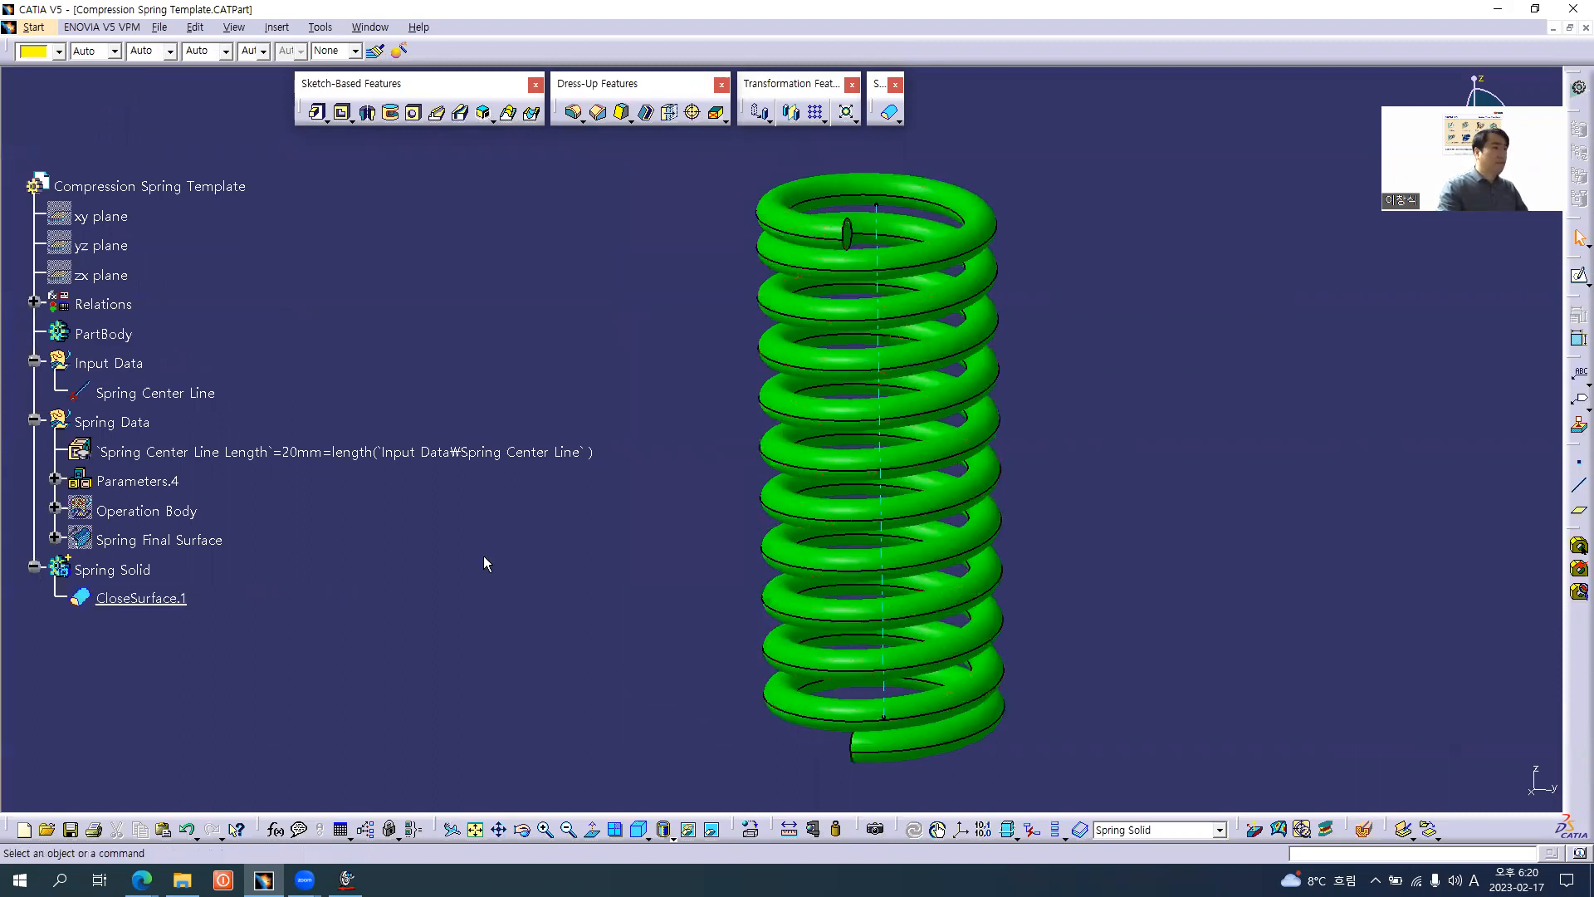
- Read the next Step 5 page in the browser about splitting the solid spring, and return to CATIA
{"action": "key", "text": "alt+Tab"}
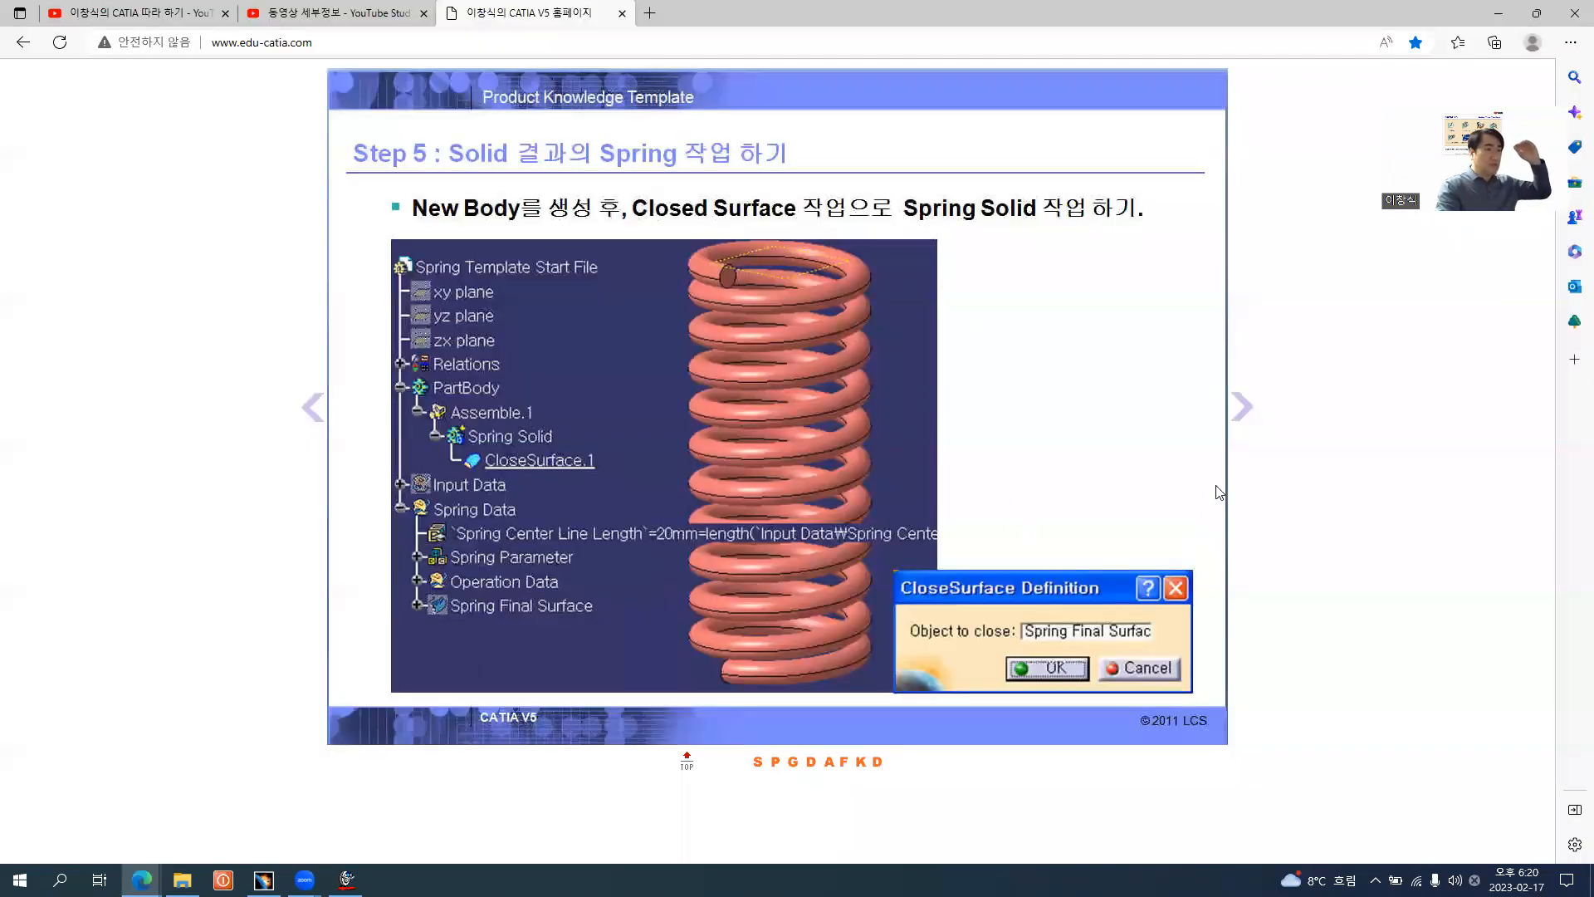
{"action": "left_click", "coordinate": [1246, 415]}
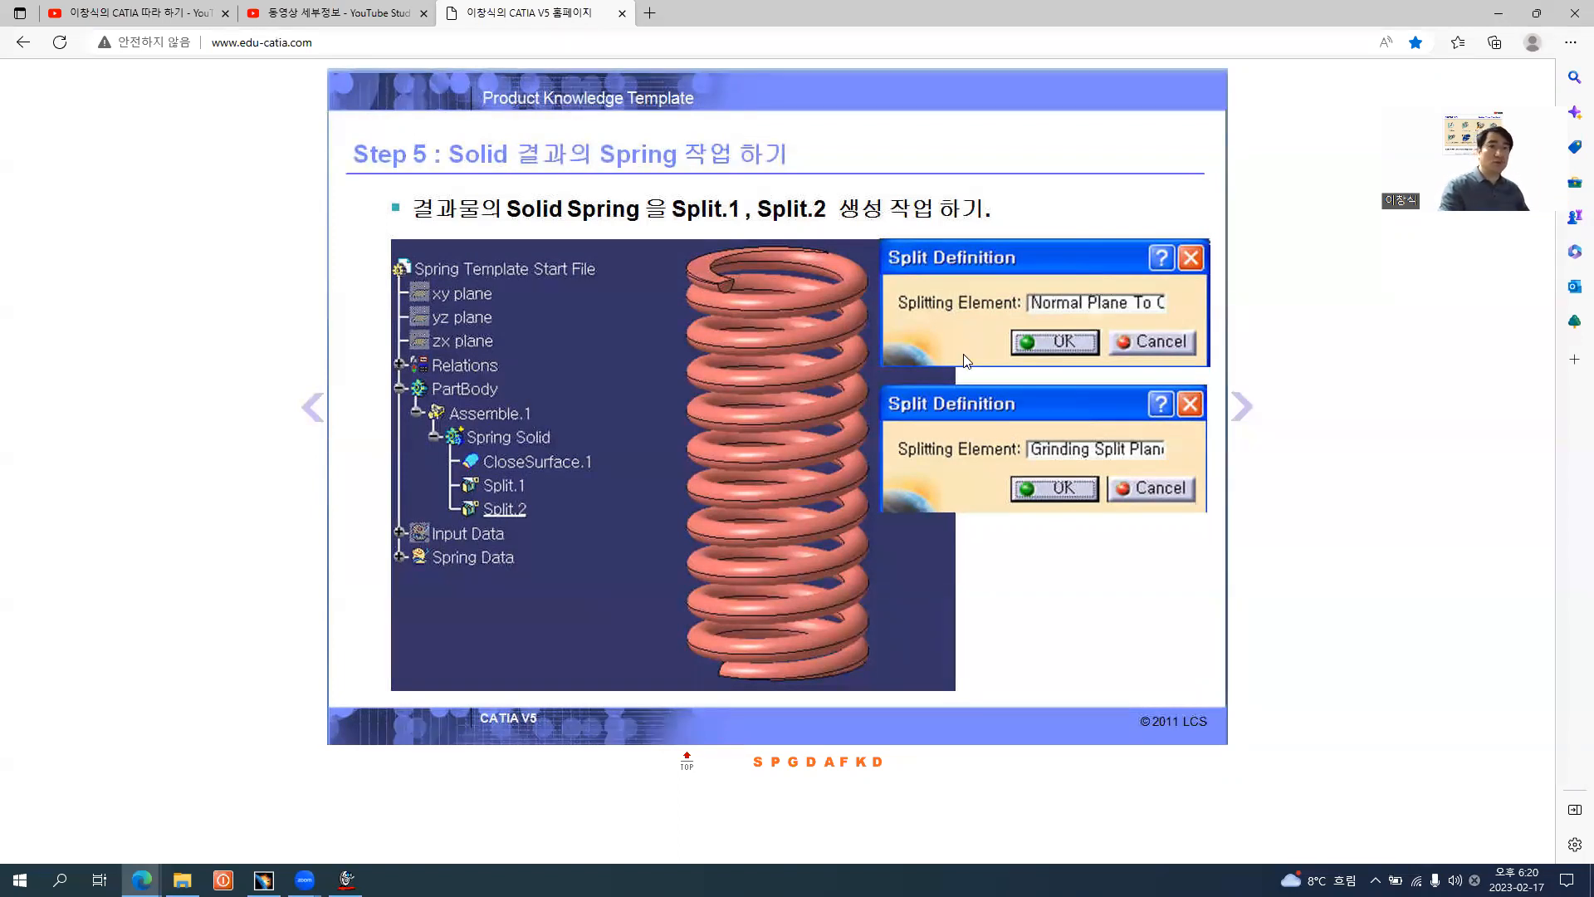
{"action": "key", "text": "alt+Tab"}
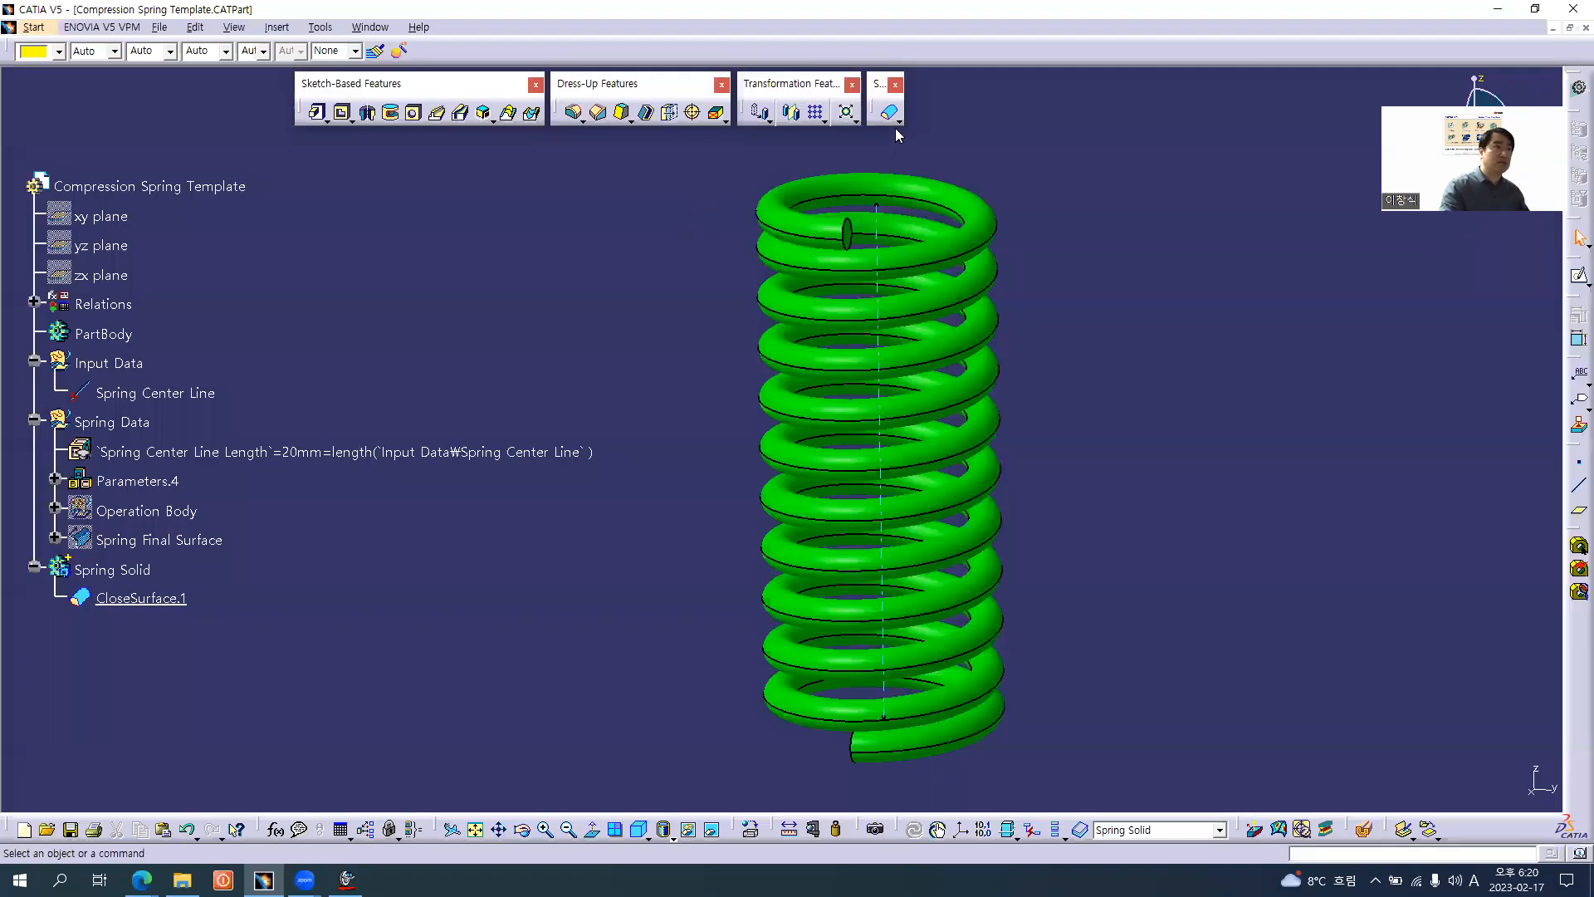
- Split the Spring Solid body with Normal Plane To Center Line, keeping the side above the plane
{"action": "left_click", "coordinate": [901, 123]}
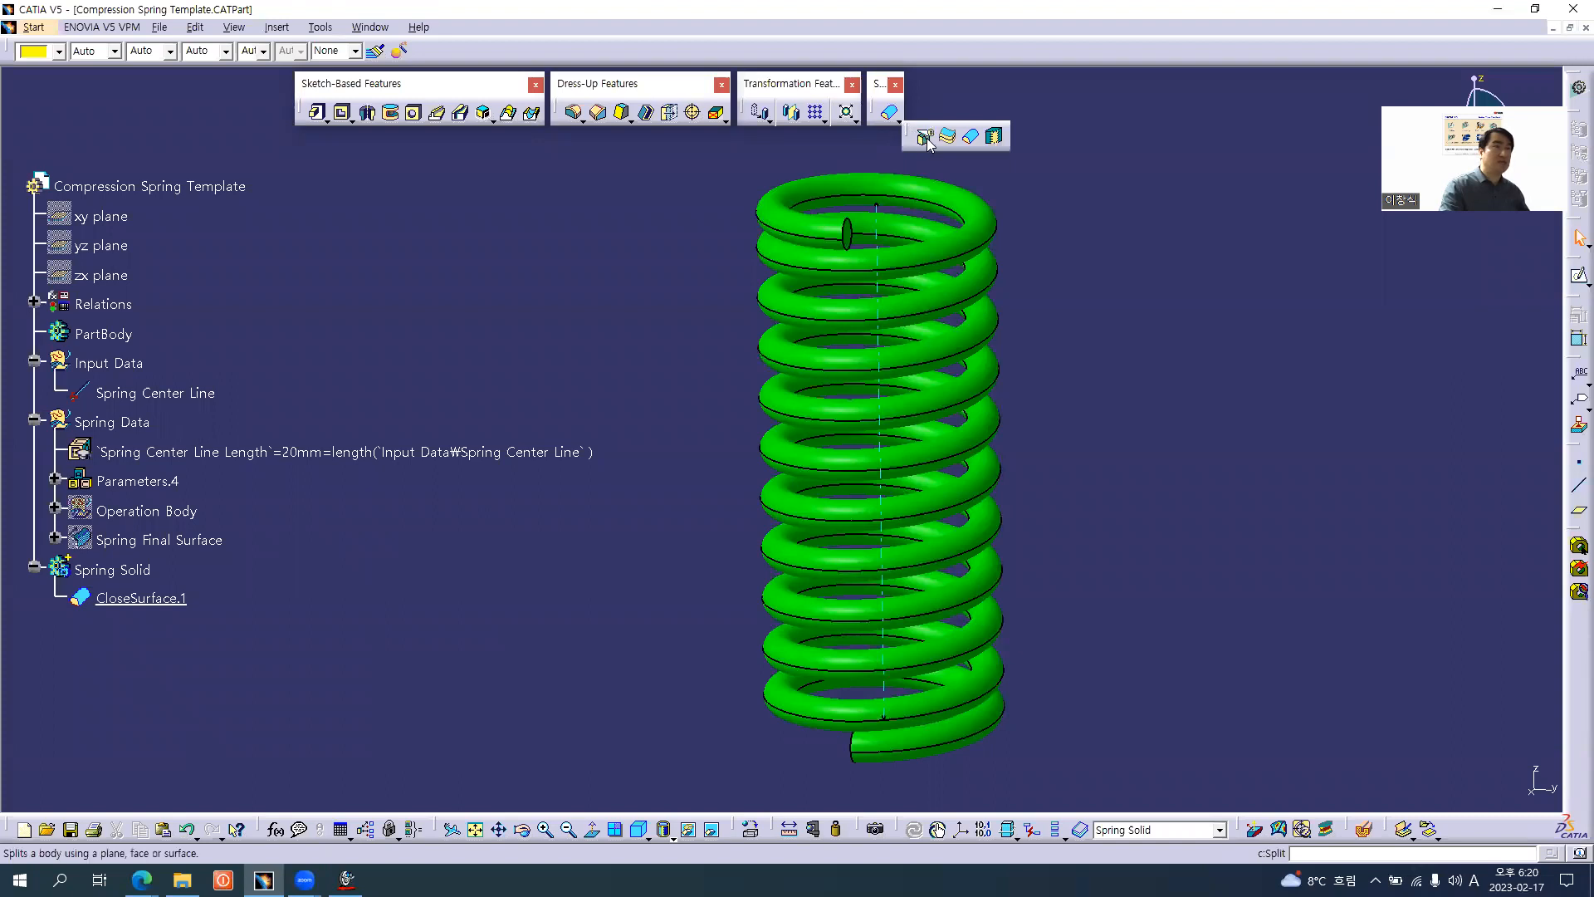
{"action": "left_click", "coordinate": [927, 137]}
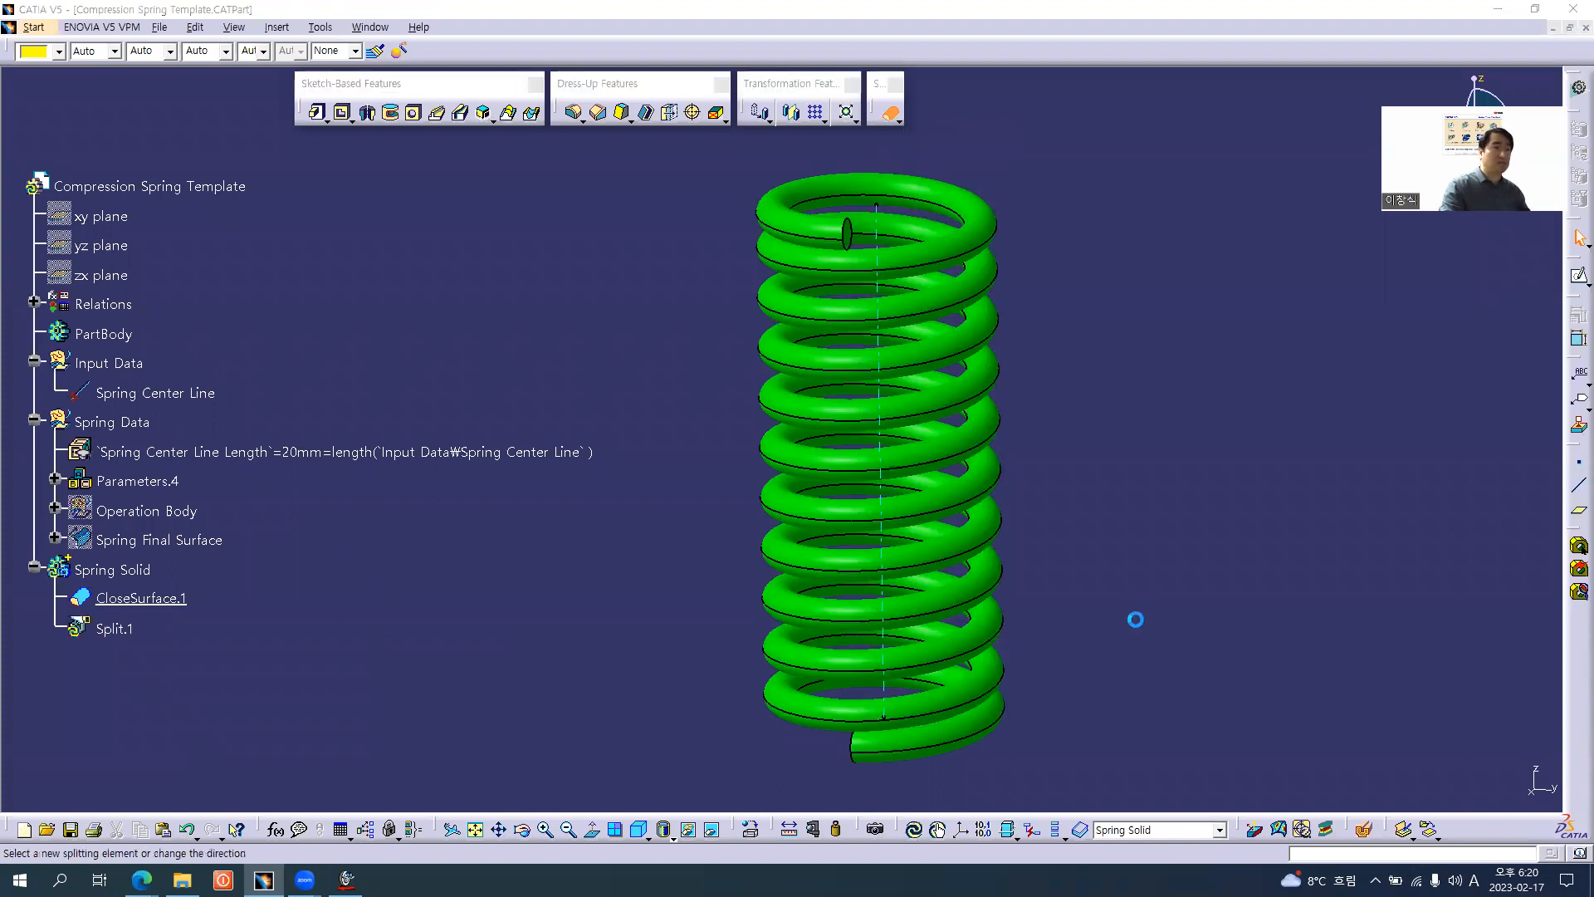
{"action": "left_click", "coordinate": [55, 508]}
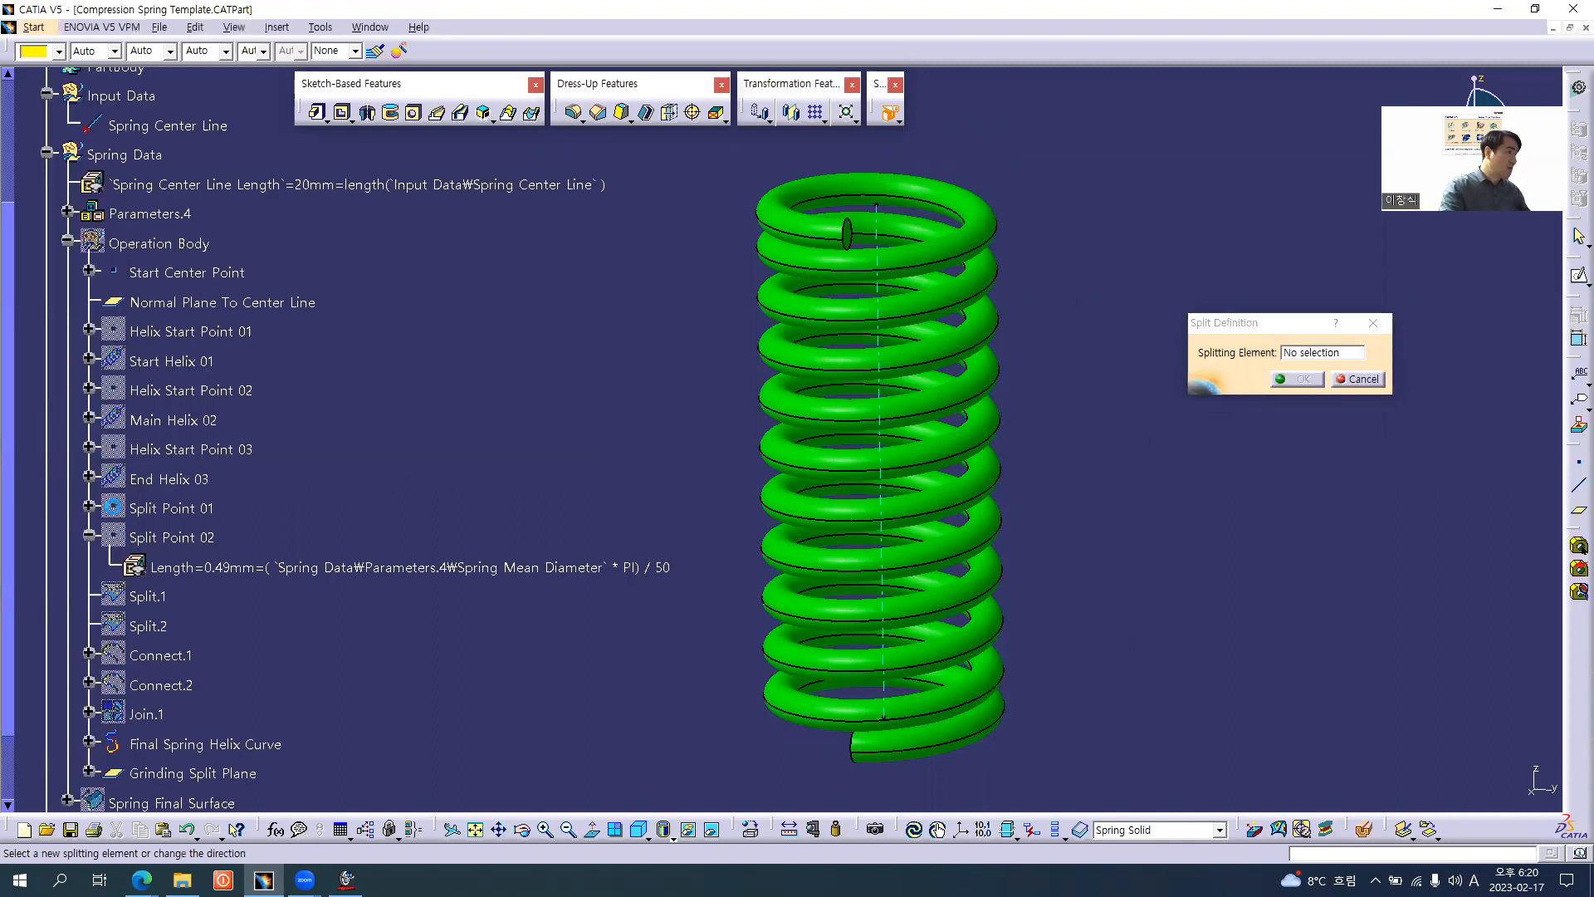
{"action": "left_click", "coordinate": [178, 302]}
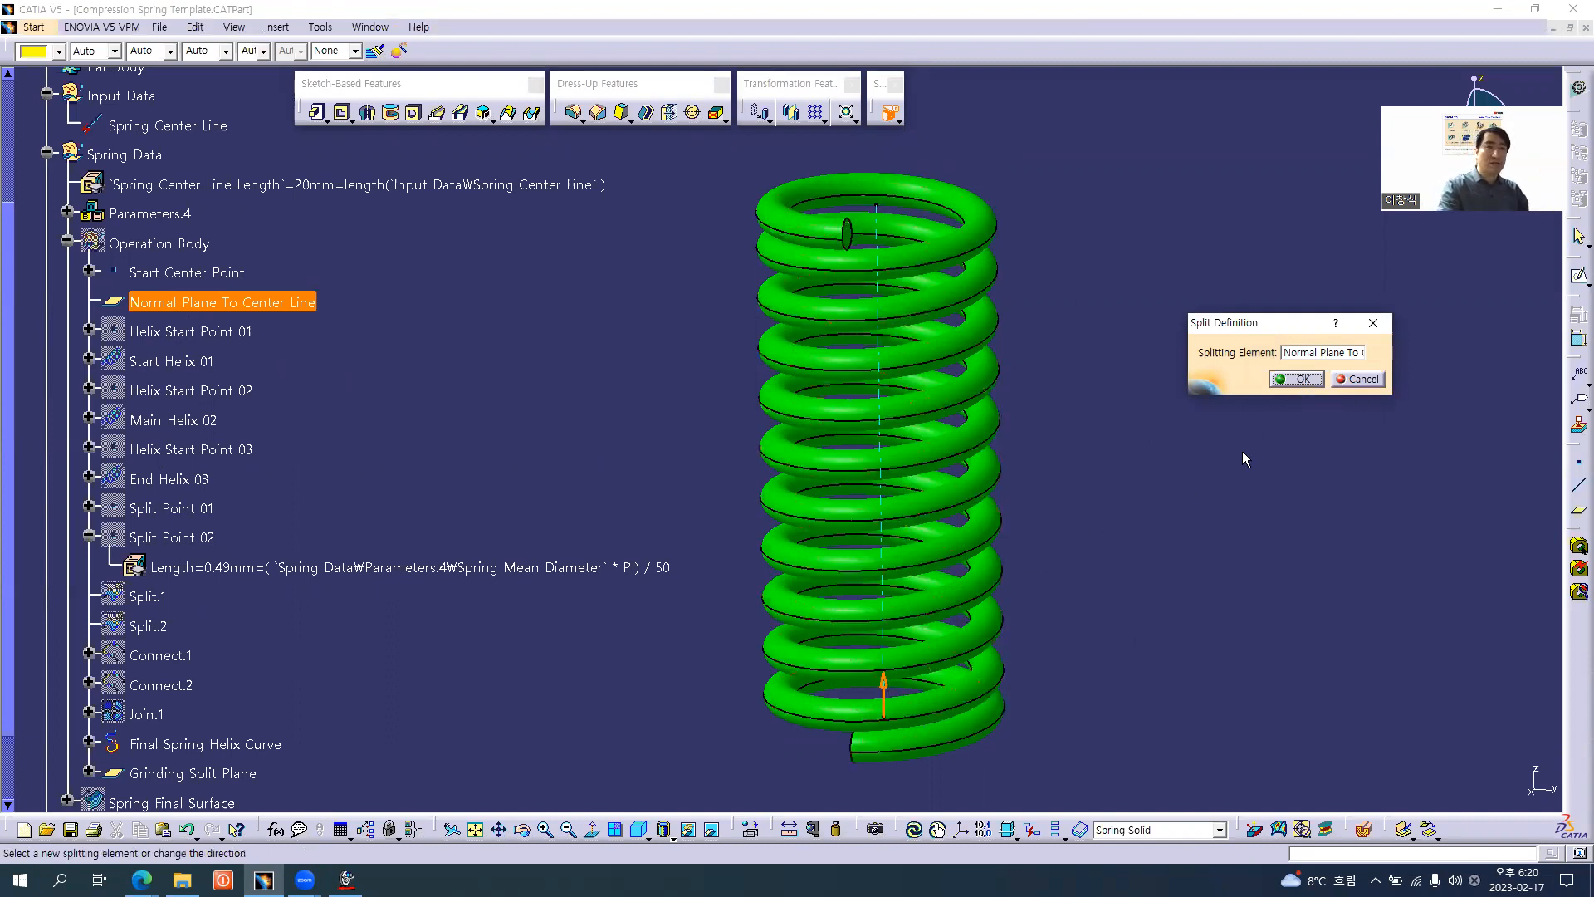
{"action": "left_click", "coordinate": [1300, 381]}
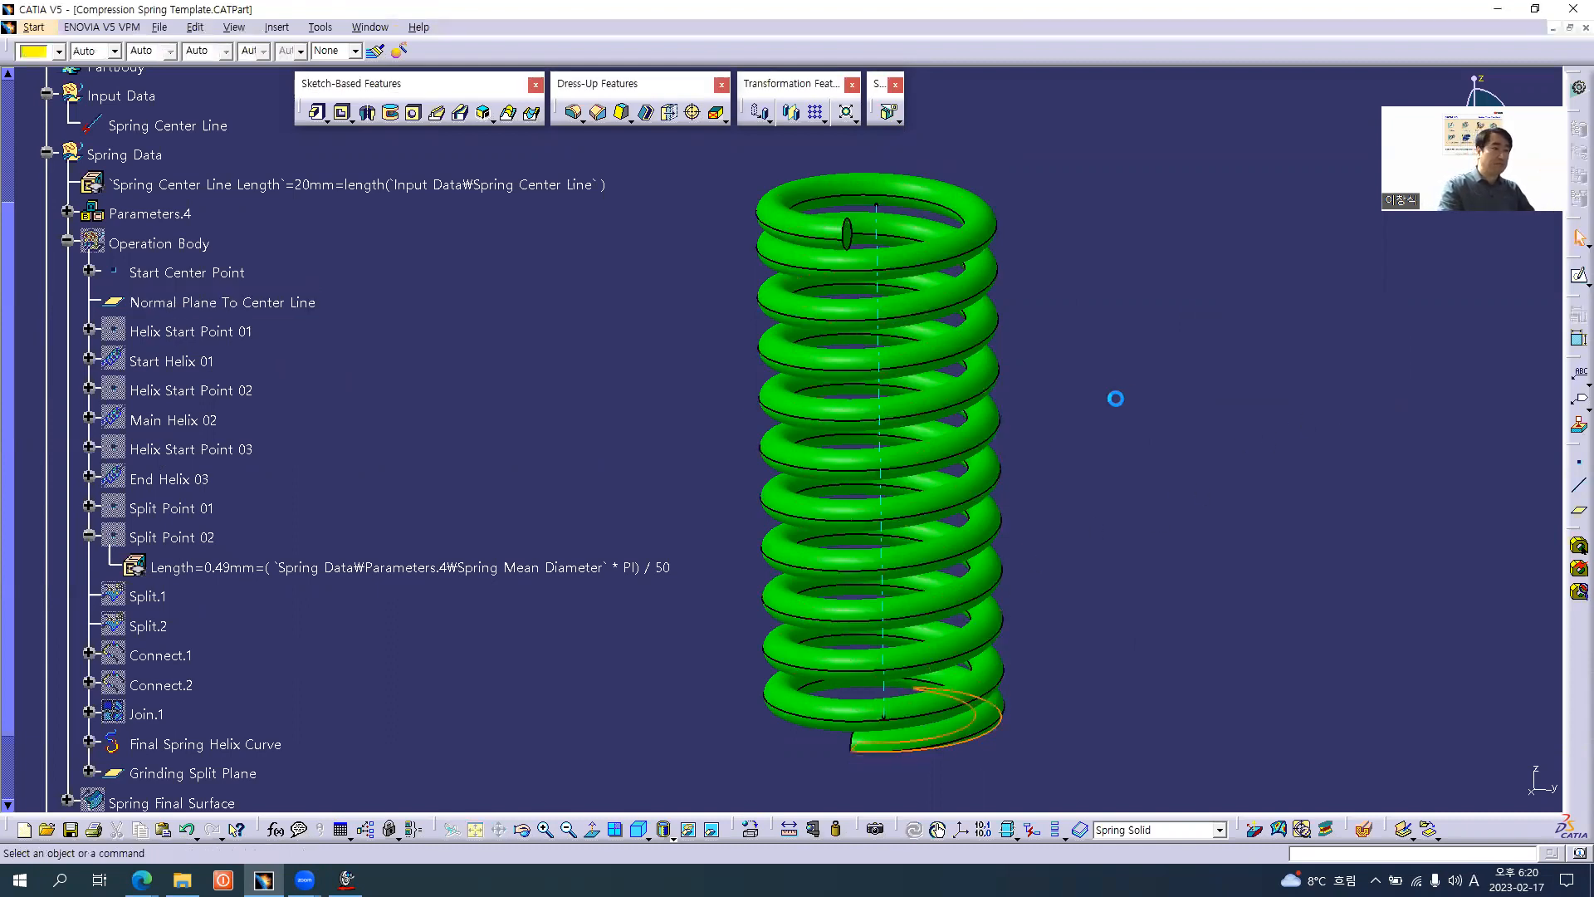
- Split the Spring Solid body with Grinding Split Plane, reversing the direction to keep the spring below it
{"action": "middle_click_drag", "start_coordinate": [845, 554], "coordinate": [818, 576]}
{"action": "left_click", "coordinate": [888, 112]}
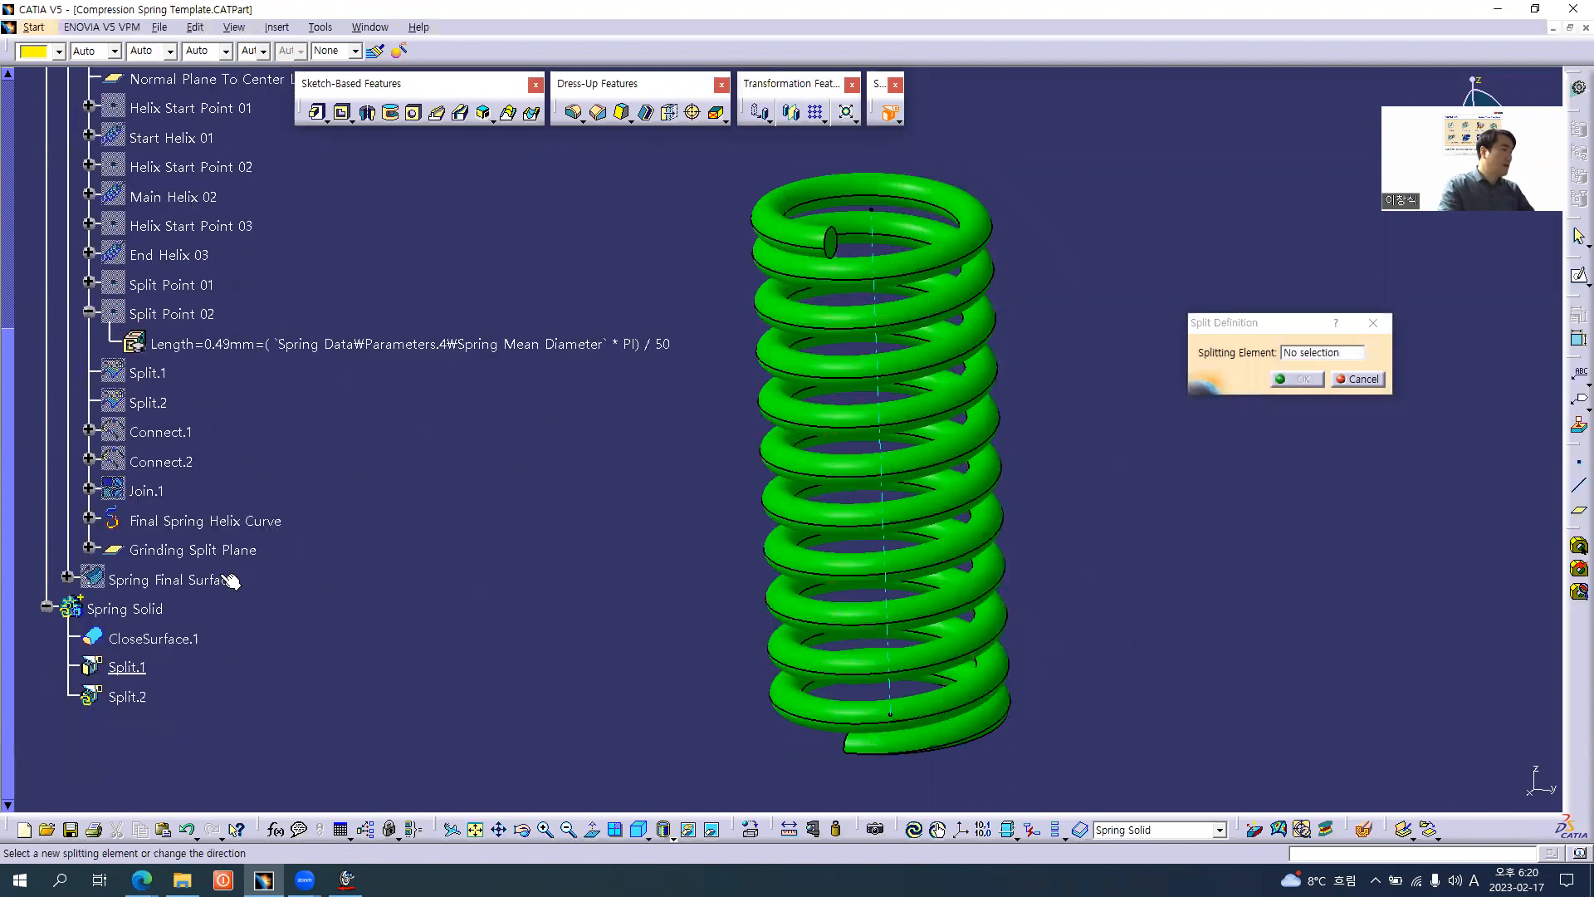
{"action": "left_click", "coordinate": [200, 550]}
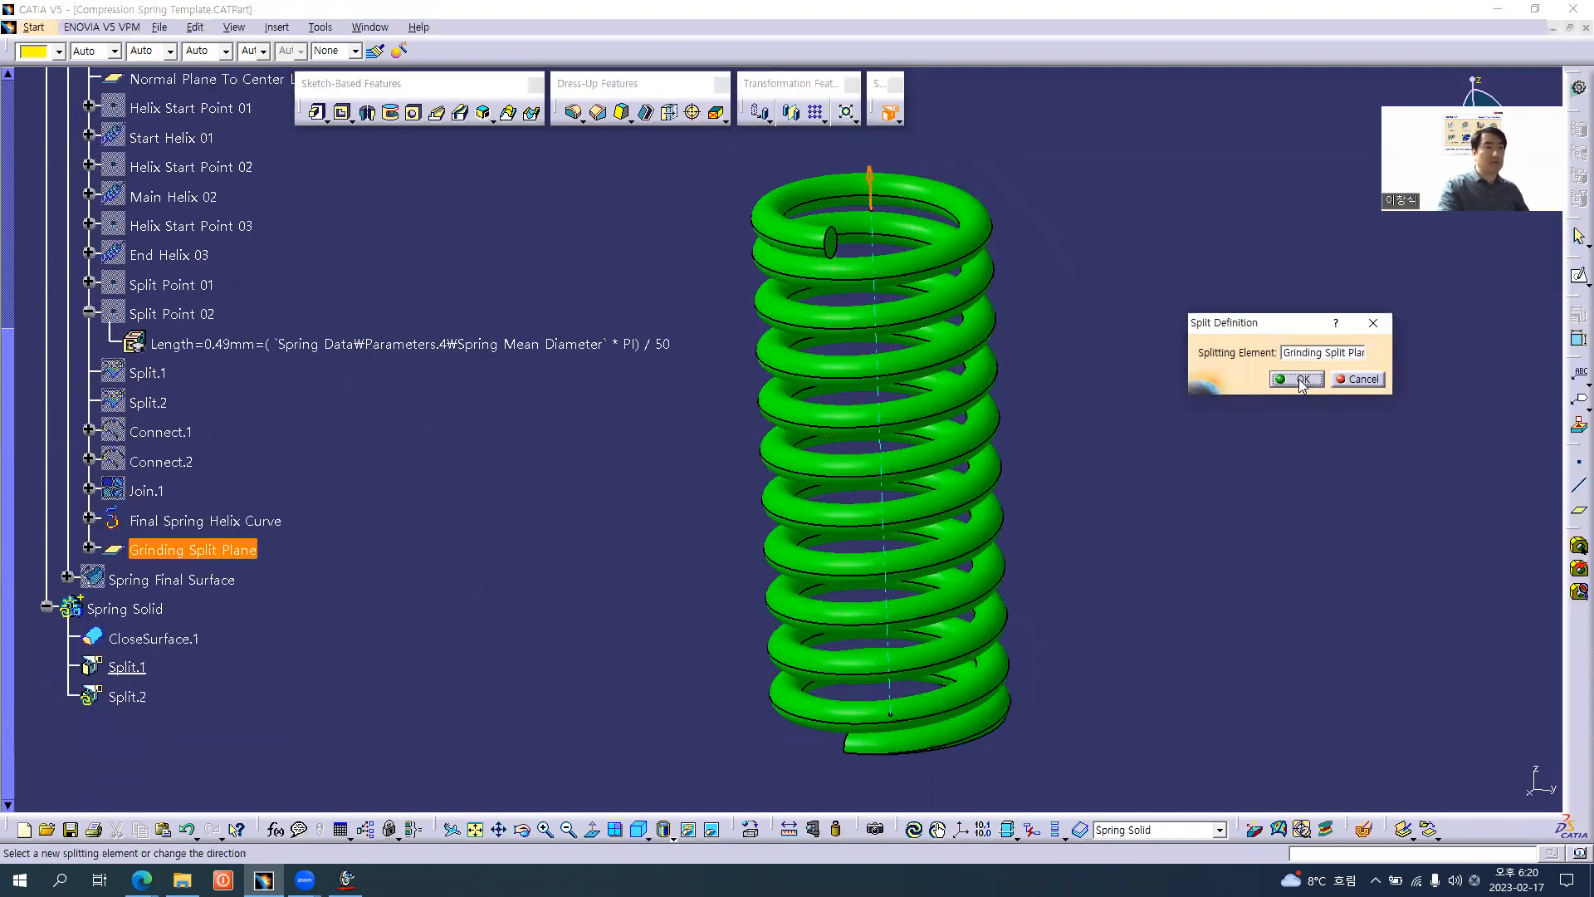
{"action": "left_click", "coordinate": [876, 200]}
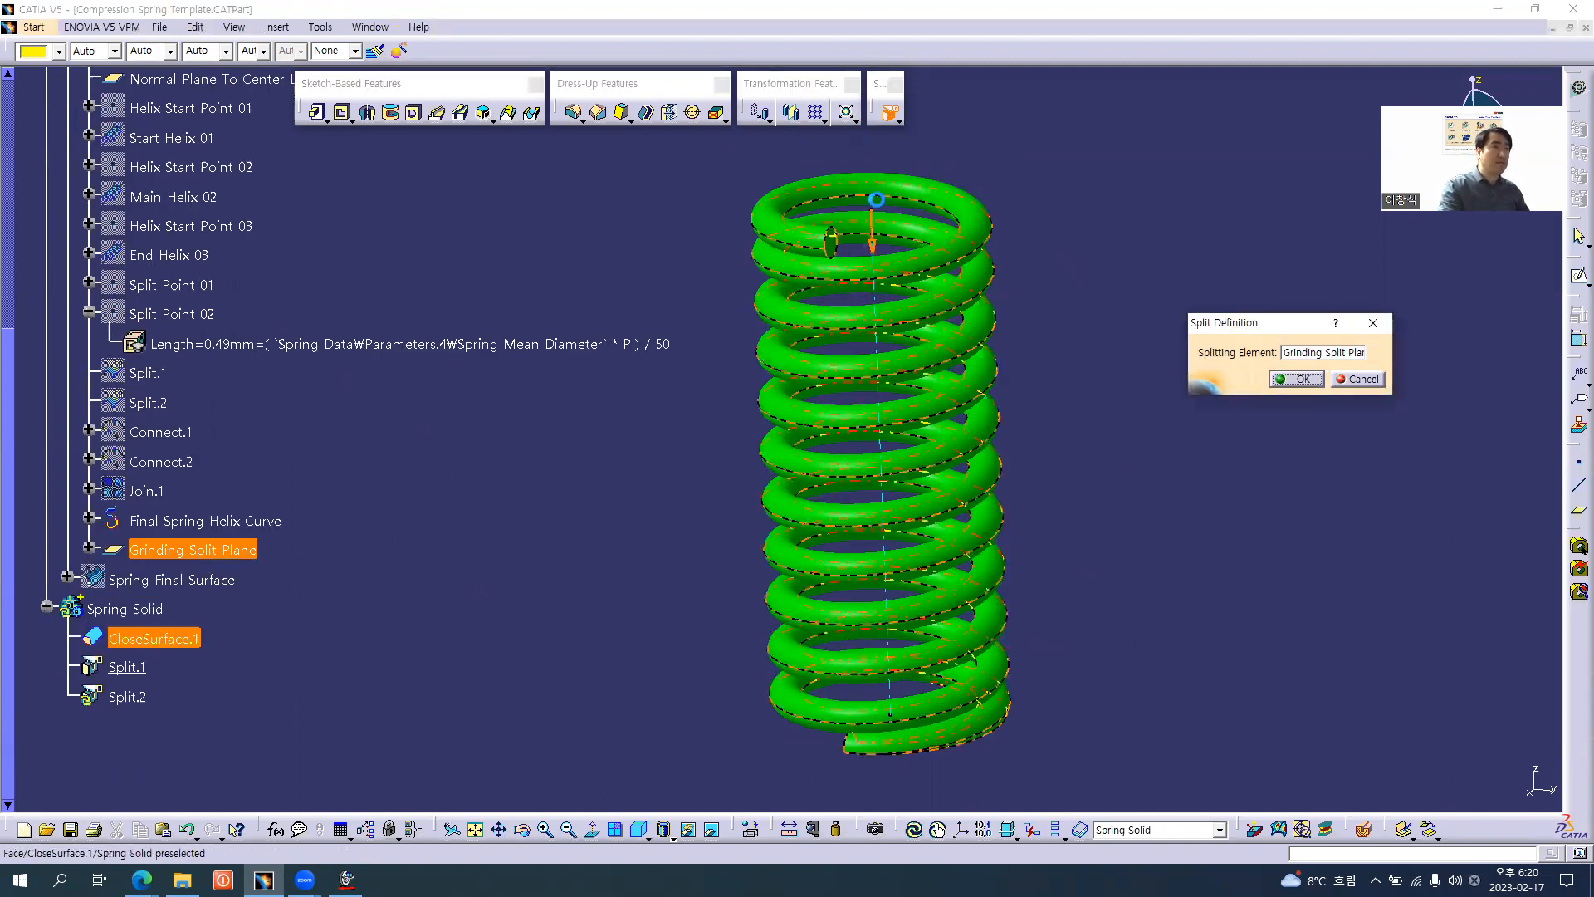
{"action": "left_click", "coordinate": [1297, 379]}
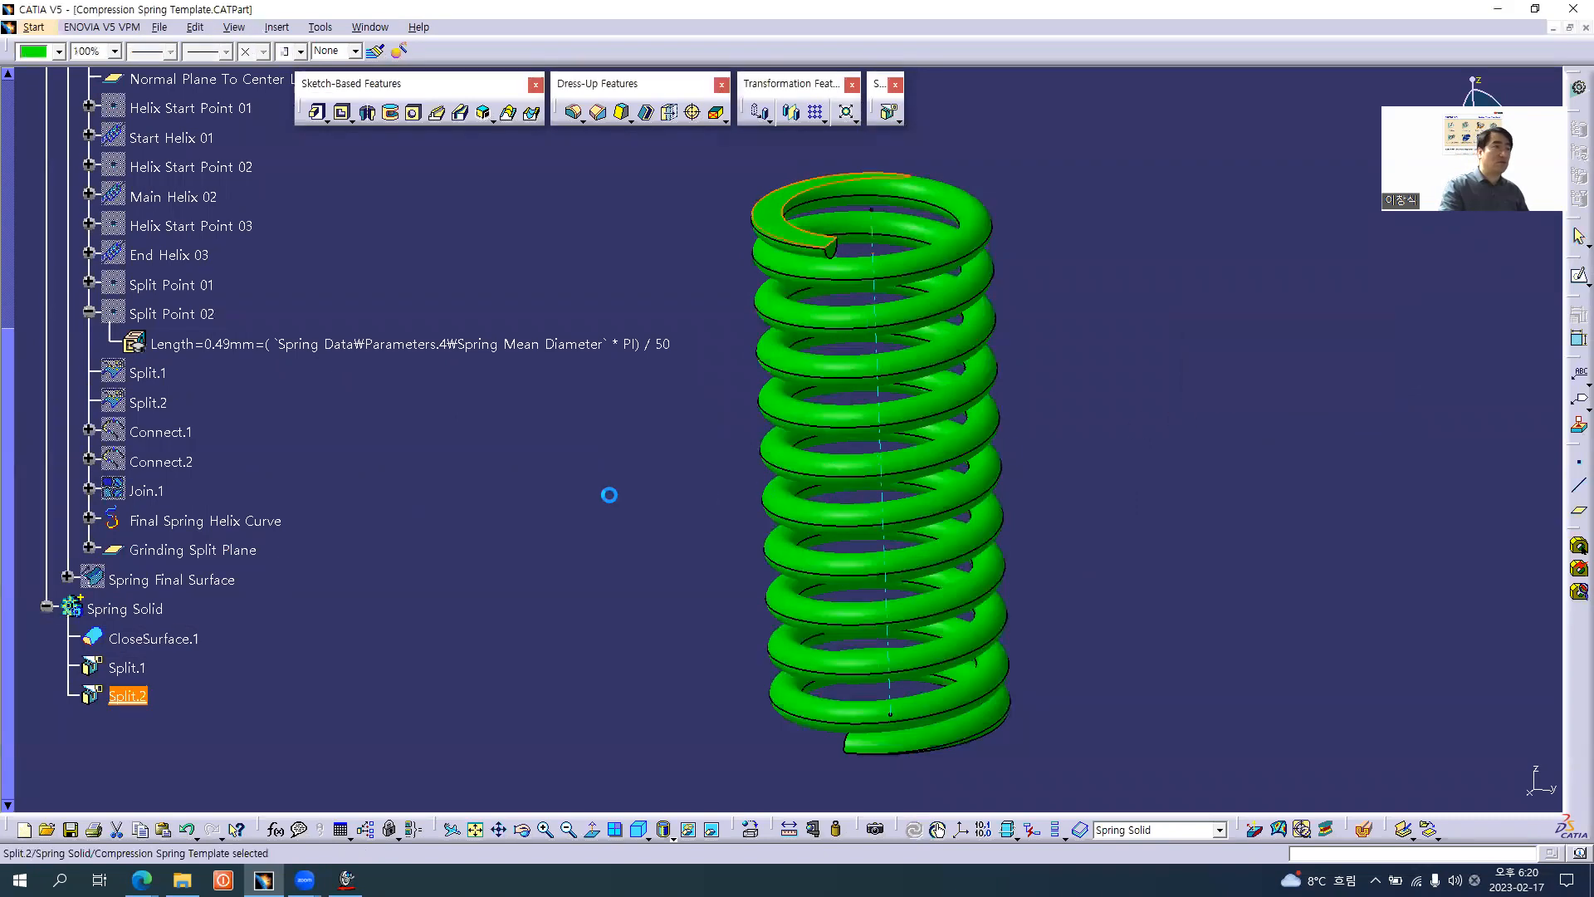
- Collapse the Operation Body branch in the tree and inspect the spring's two cut ends
{"action": "scroll", "coordinate": [145, 392], "scroll_direction": "up", "scroll_amount": 3}
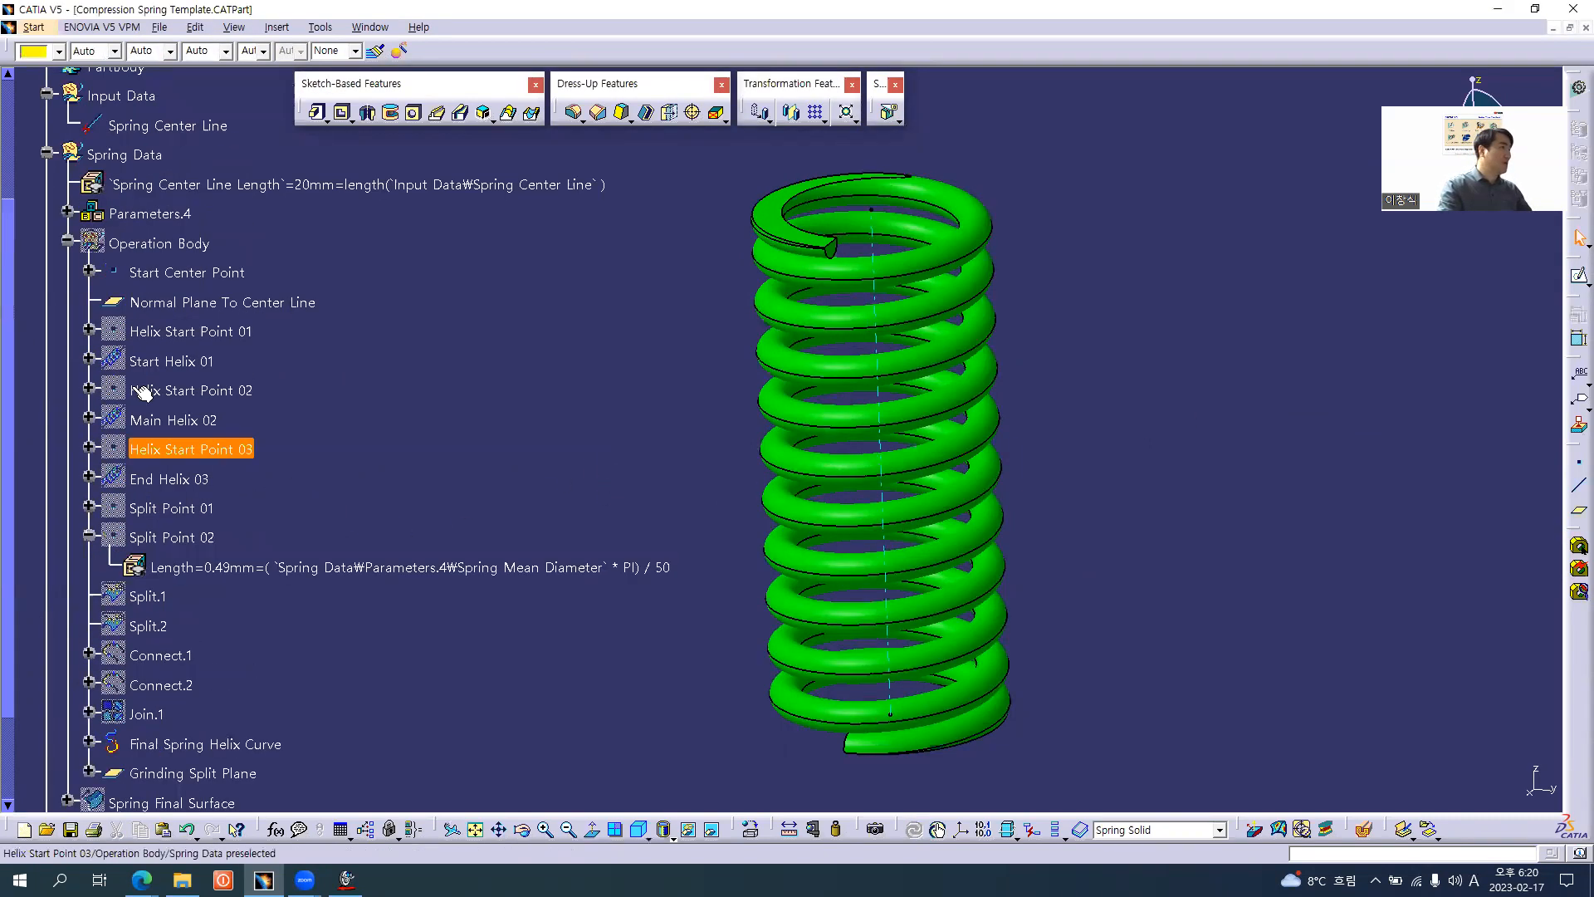
{"action": "left_click", "coordinate": [67, 242]}
{"action": "scroll", "coordinate": [408, 386], "scroll_direction": "up", "scroll_amount": 3}
{"action": "middle_click_drag", "start_coordinate": [498, 424], "coordinate": [665, 384]}
{"action": "left_click", "coordinate": [665, 378]}
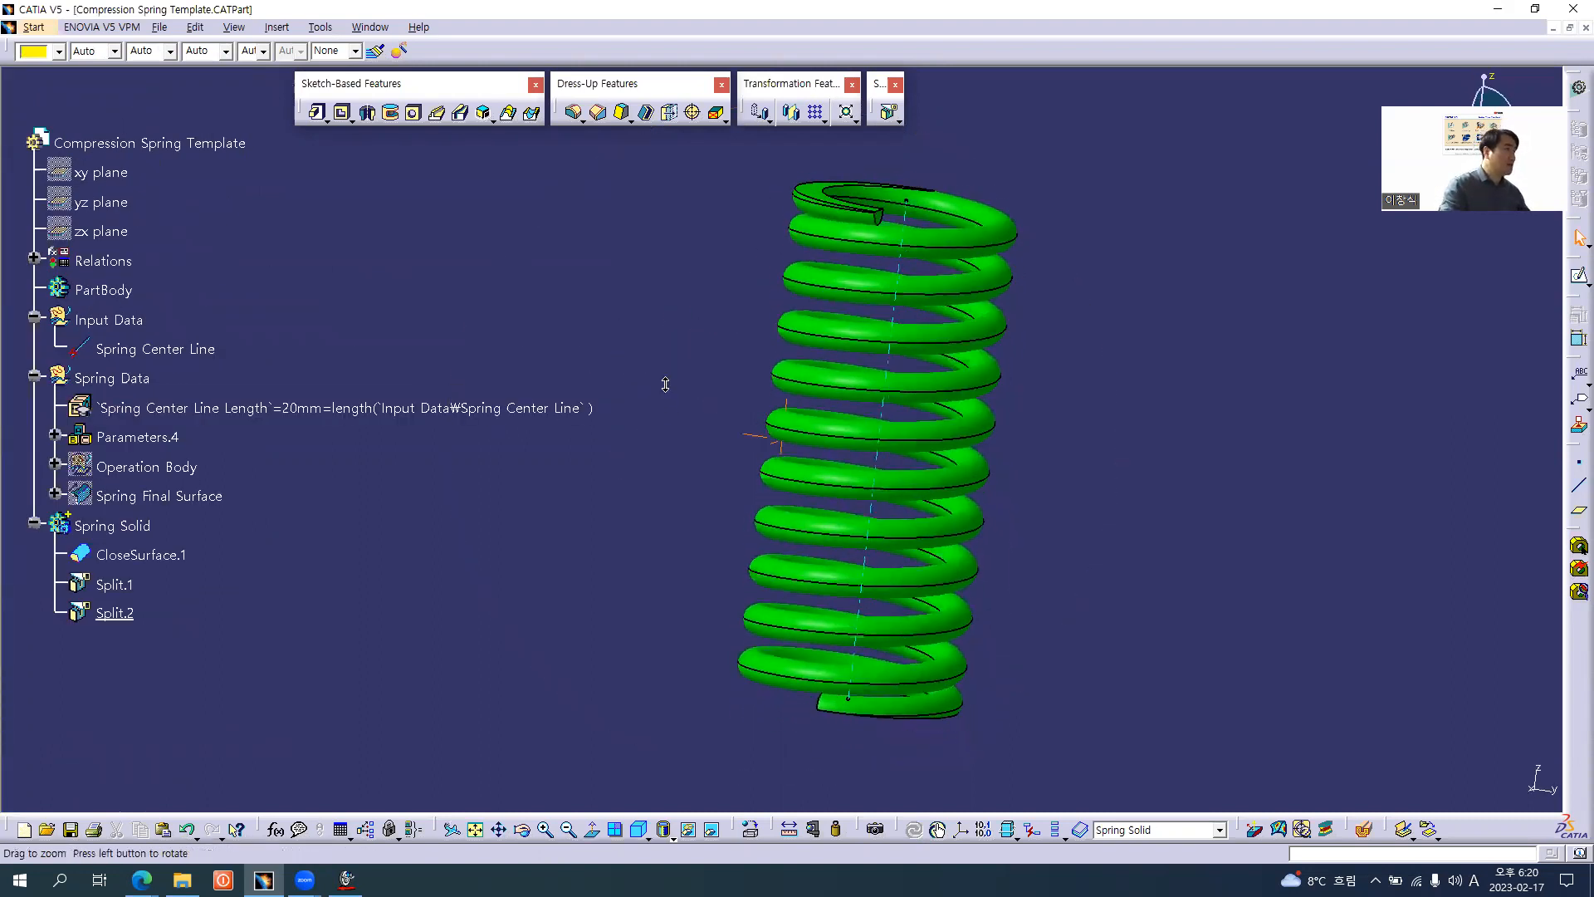
- Compare the tree structure on the Step 5 page in the browser, glance at Step 6, and return to CATIA
{"action": "key", "text": "alt+Tab"}
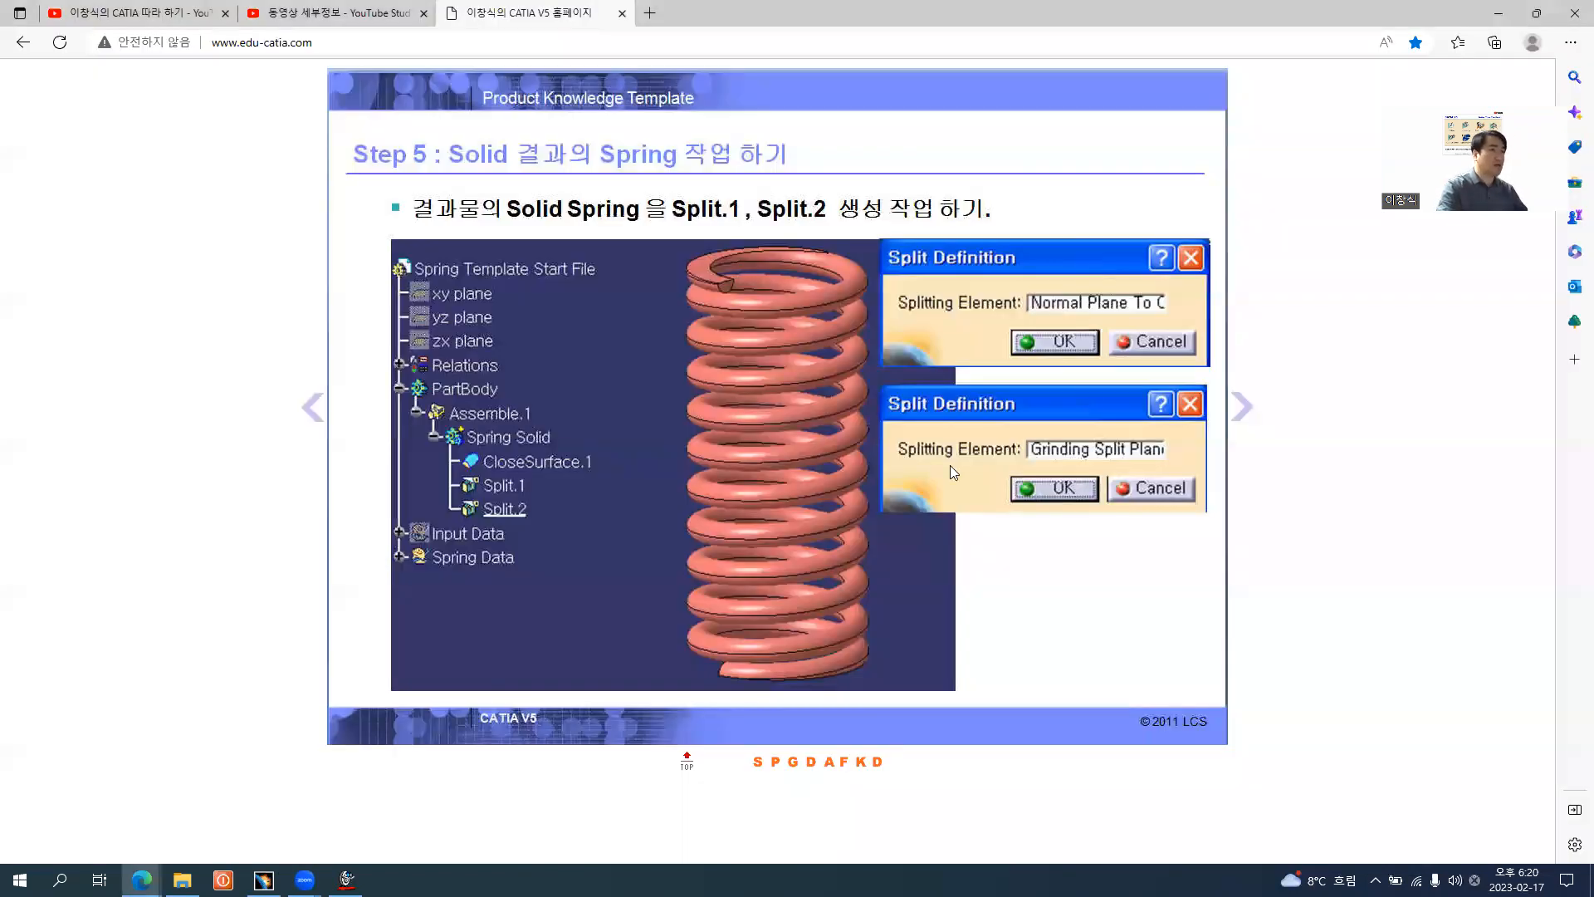
{"action": "left_click", "coordinate": [1242, 409]}
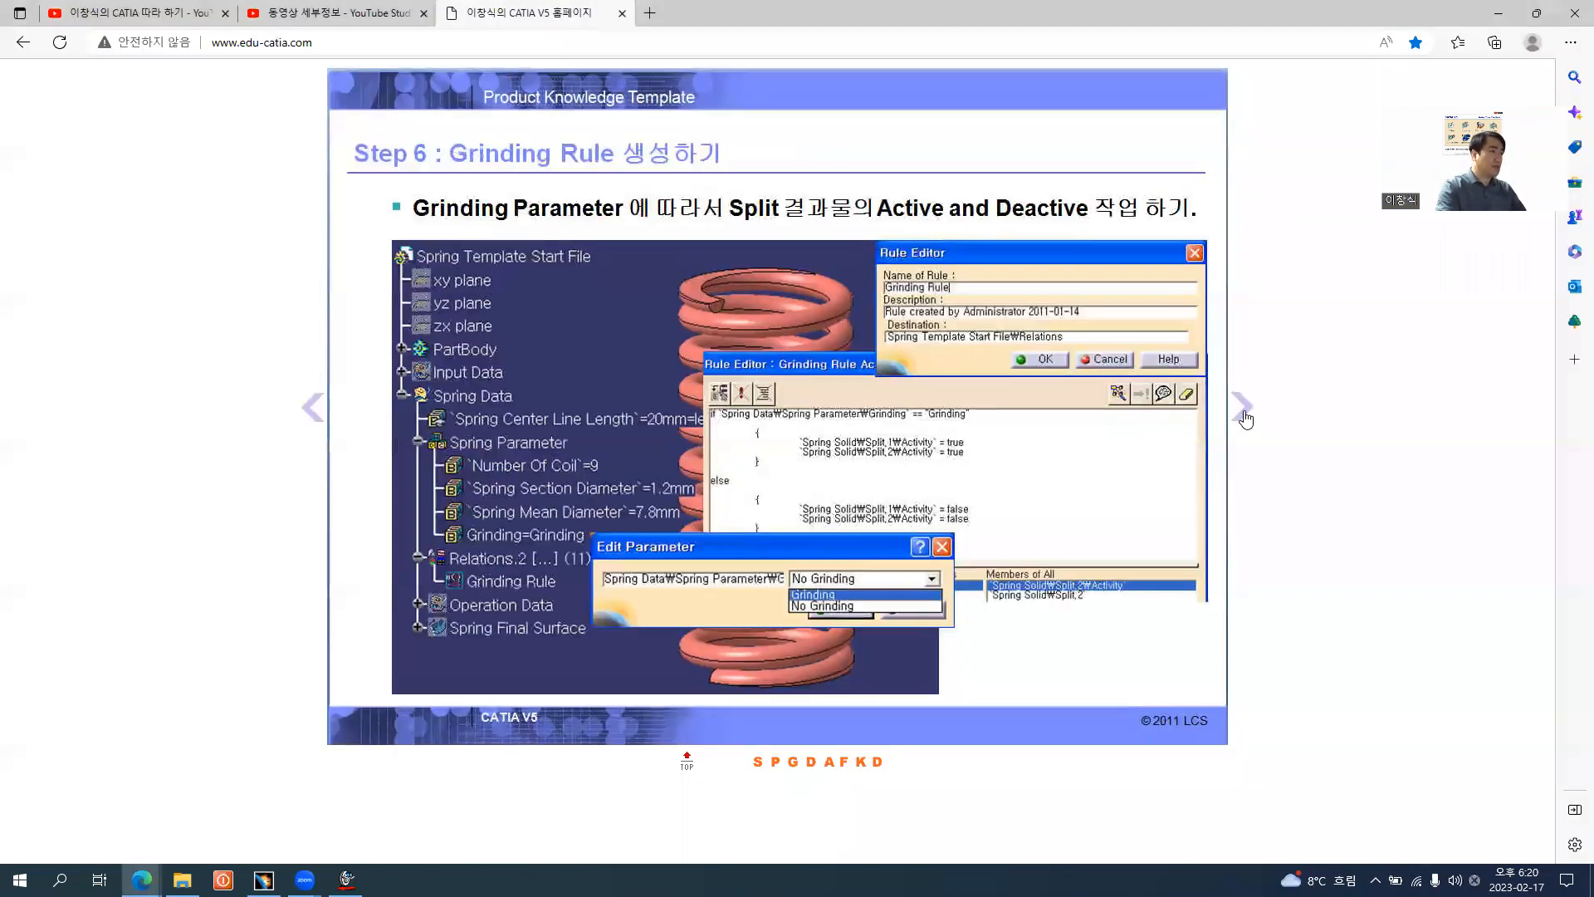
{"action": "key", "text": "Left"}
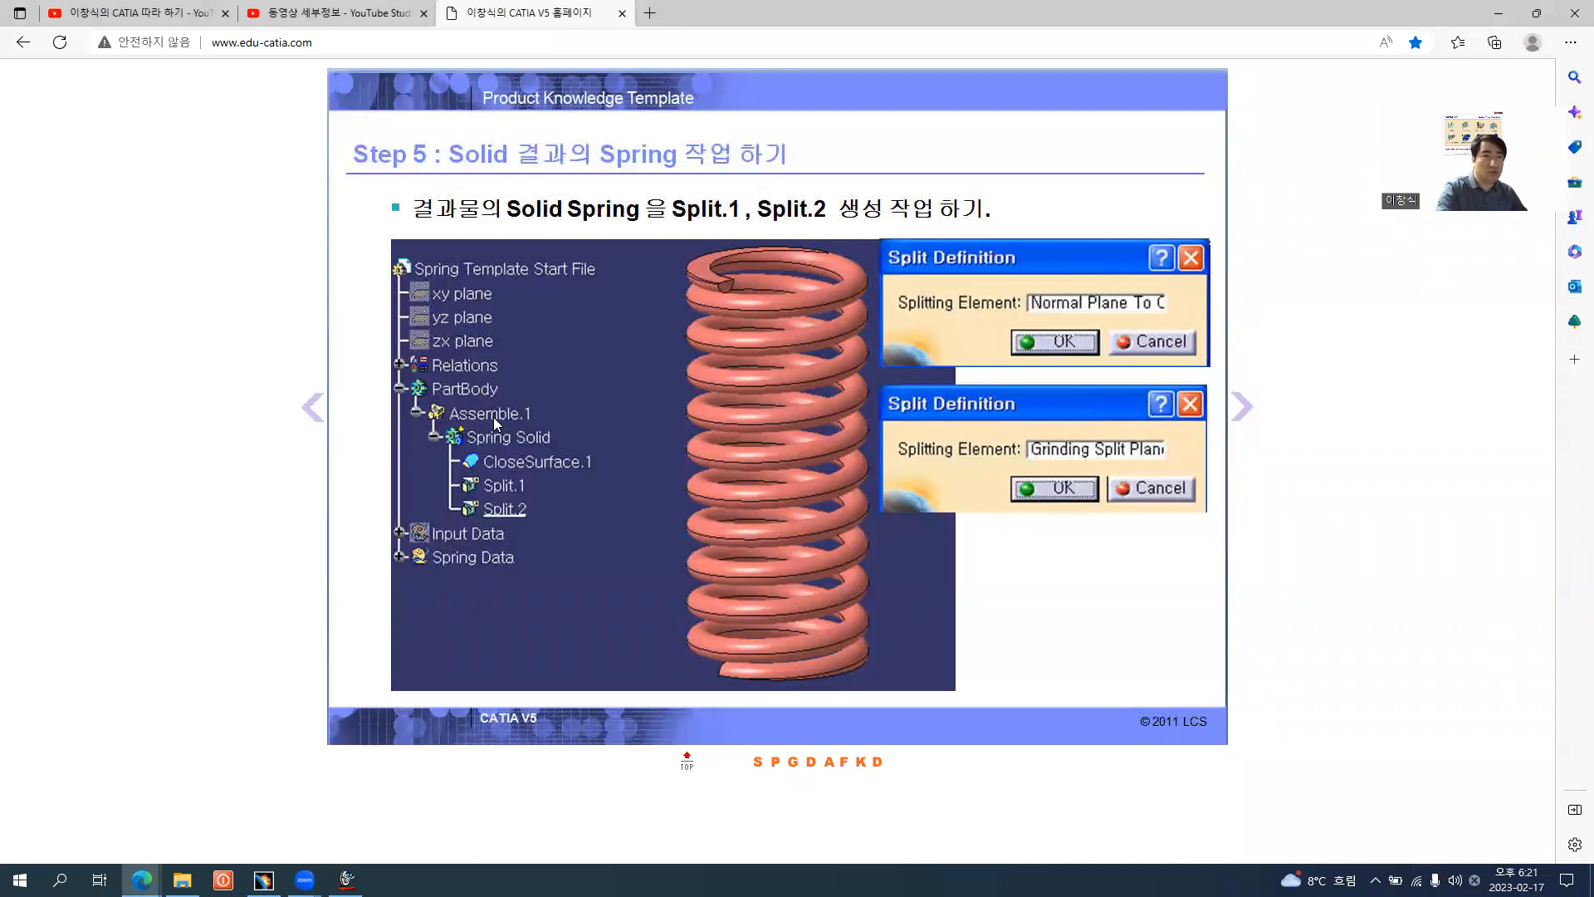
{"action": "key", "text": "alt+Tab"}
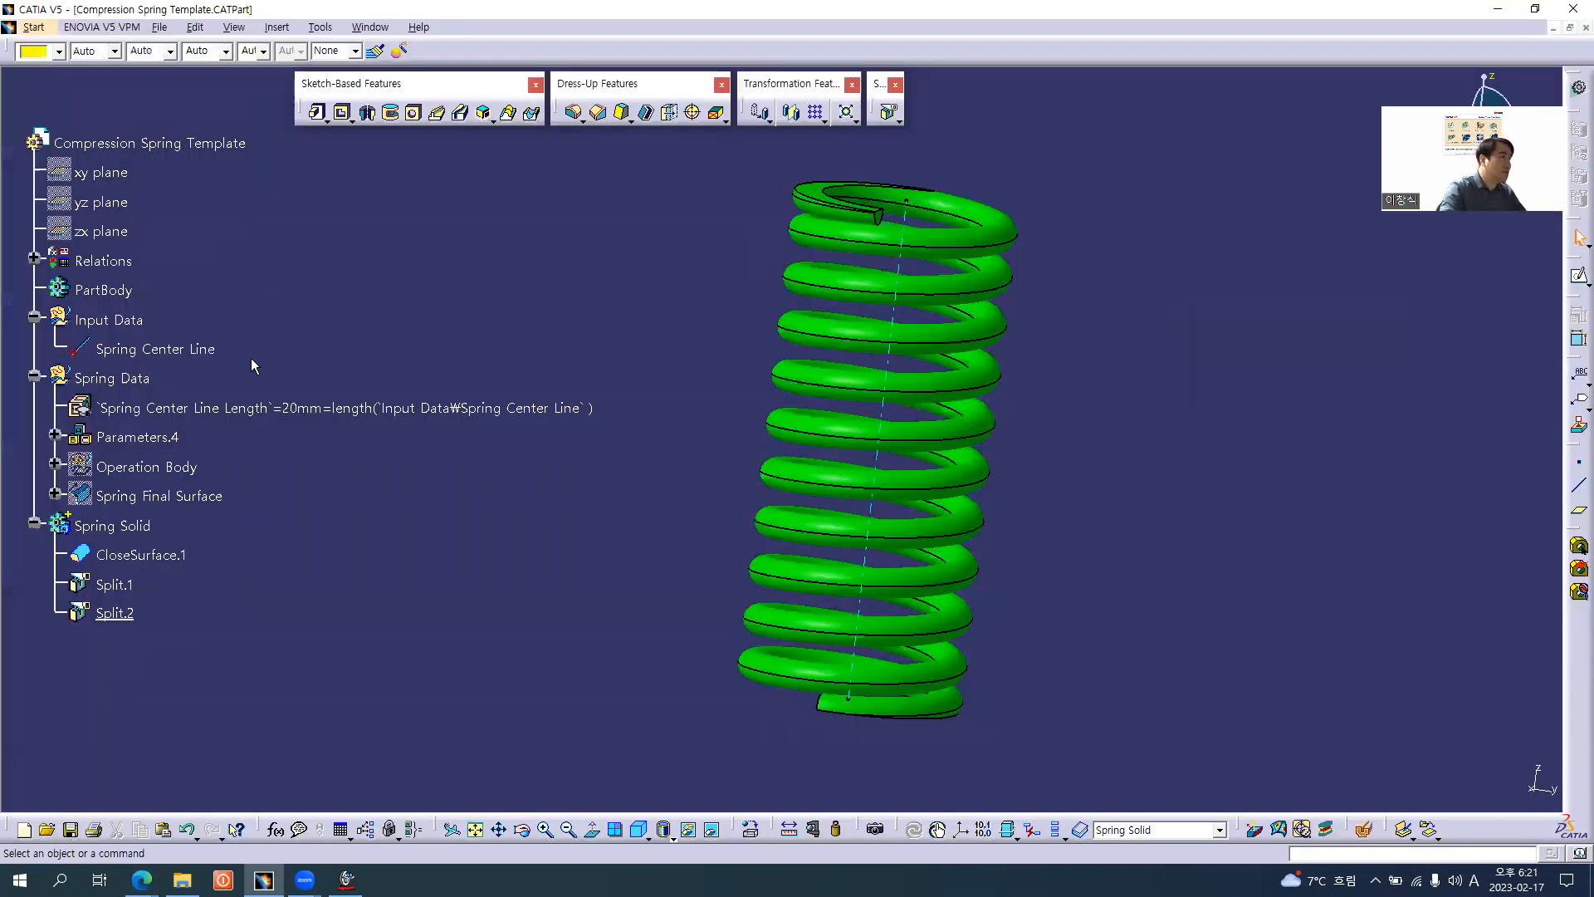
- Assemble the Spring Solid body into PartBody and expand its branch down to the close surface and splits
{"action": "right_click", "coordinate": [132, 528]}
{"action": "mouse_move", "coordinate": [274, 519]}
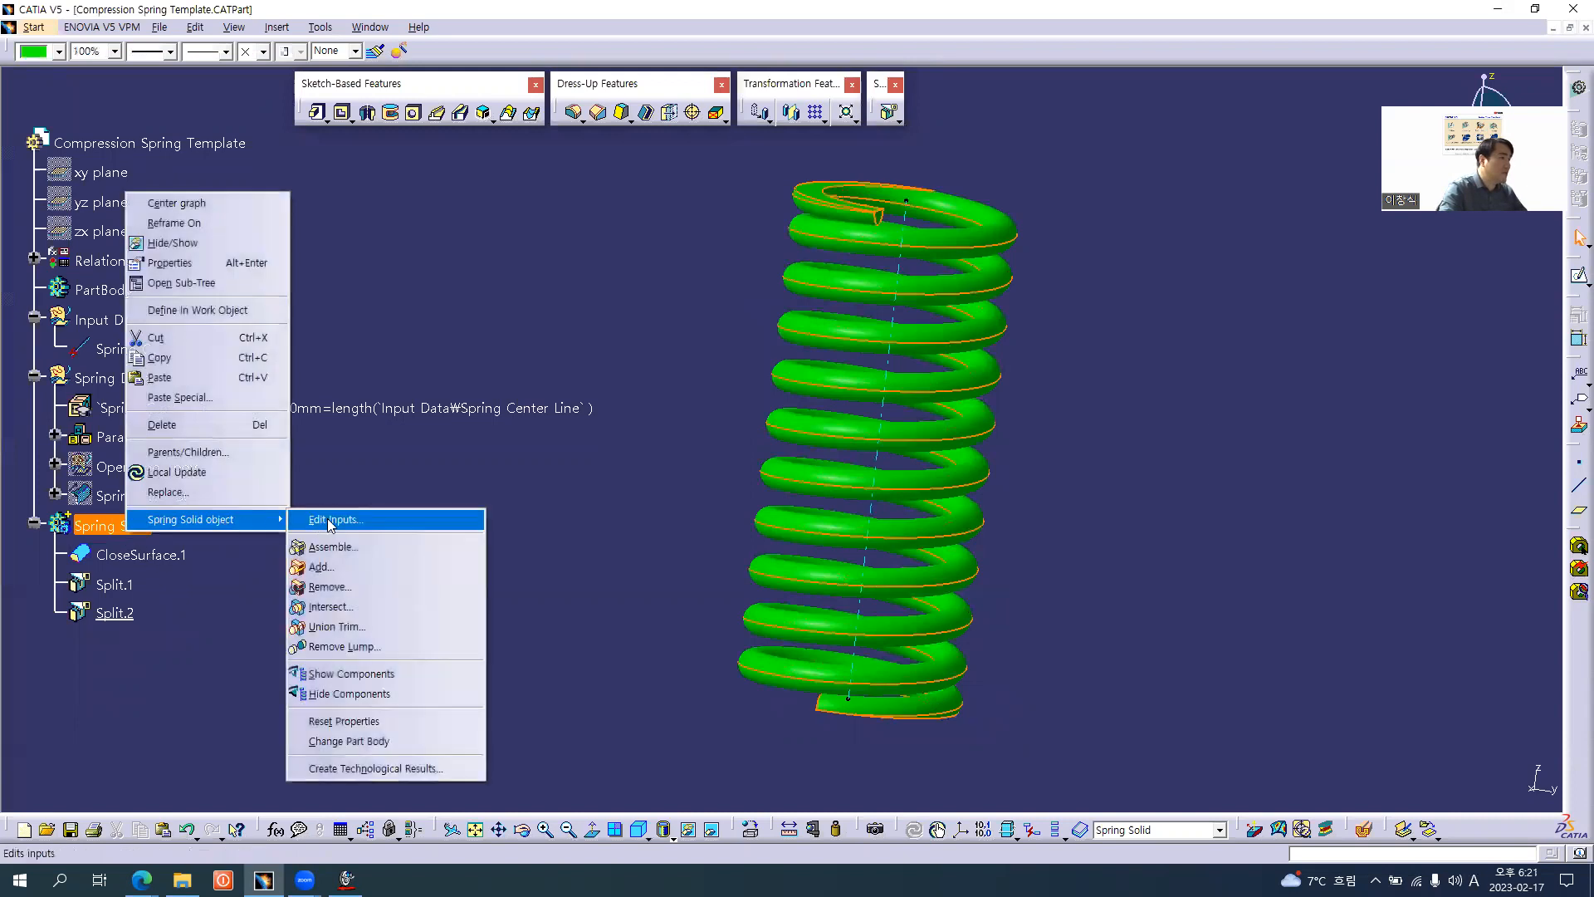
{"action": "left_click", "coordinate": [347, 548]}
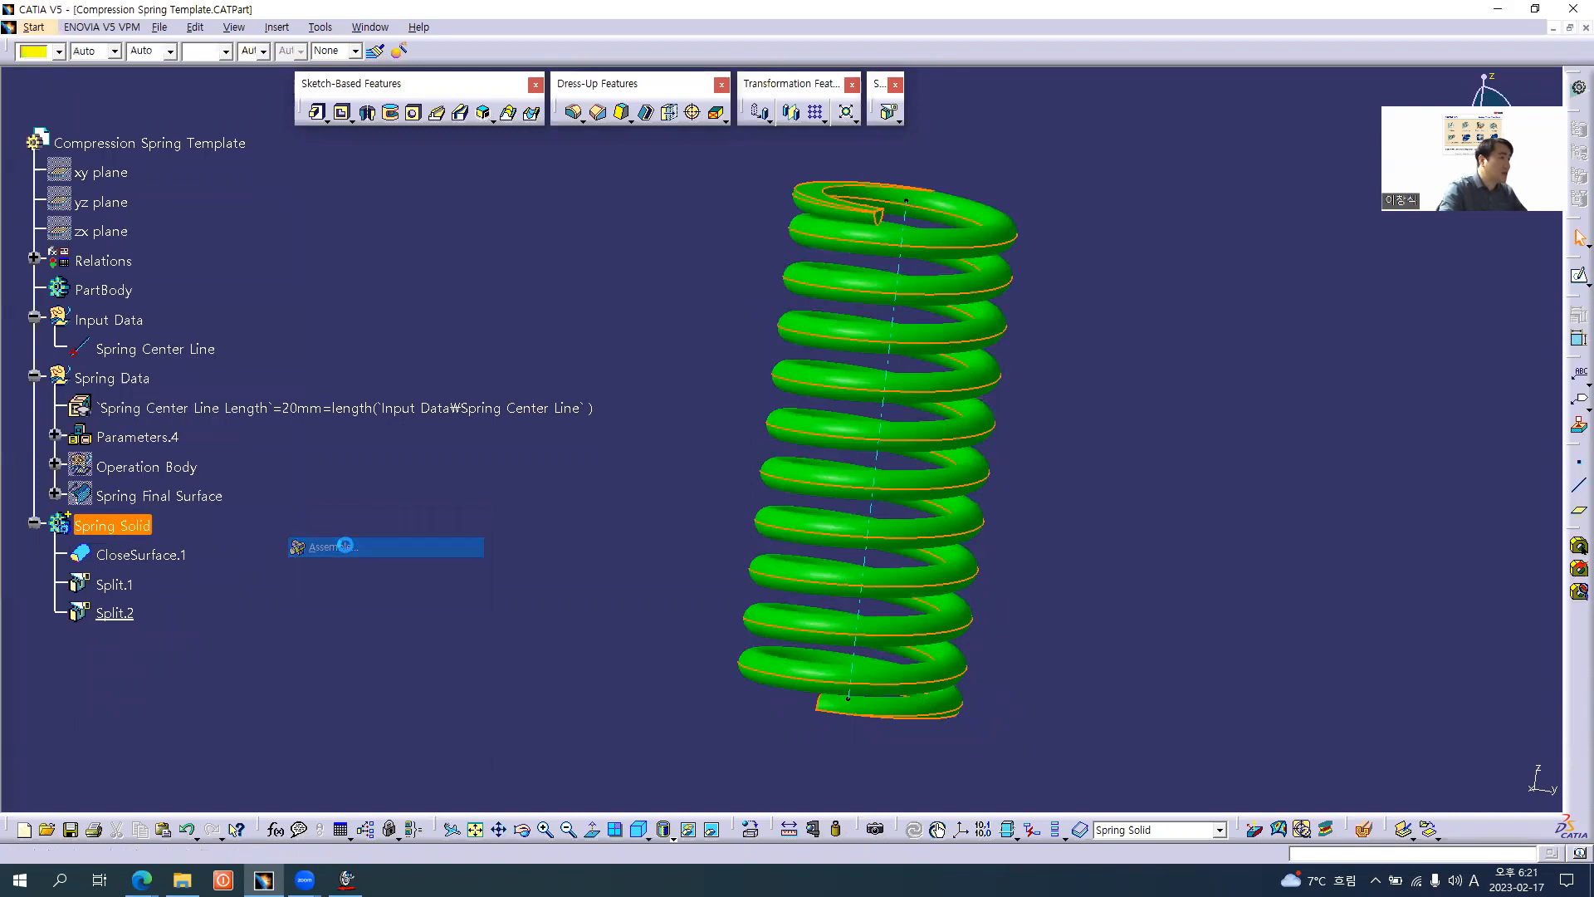
{"action": "left_click", "coordinate": [33, 289]}
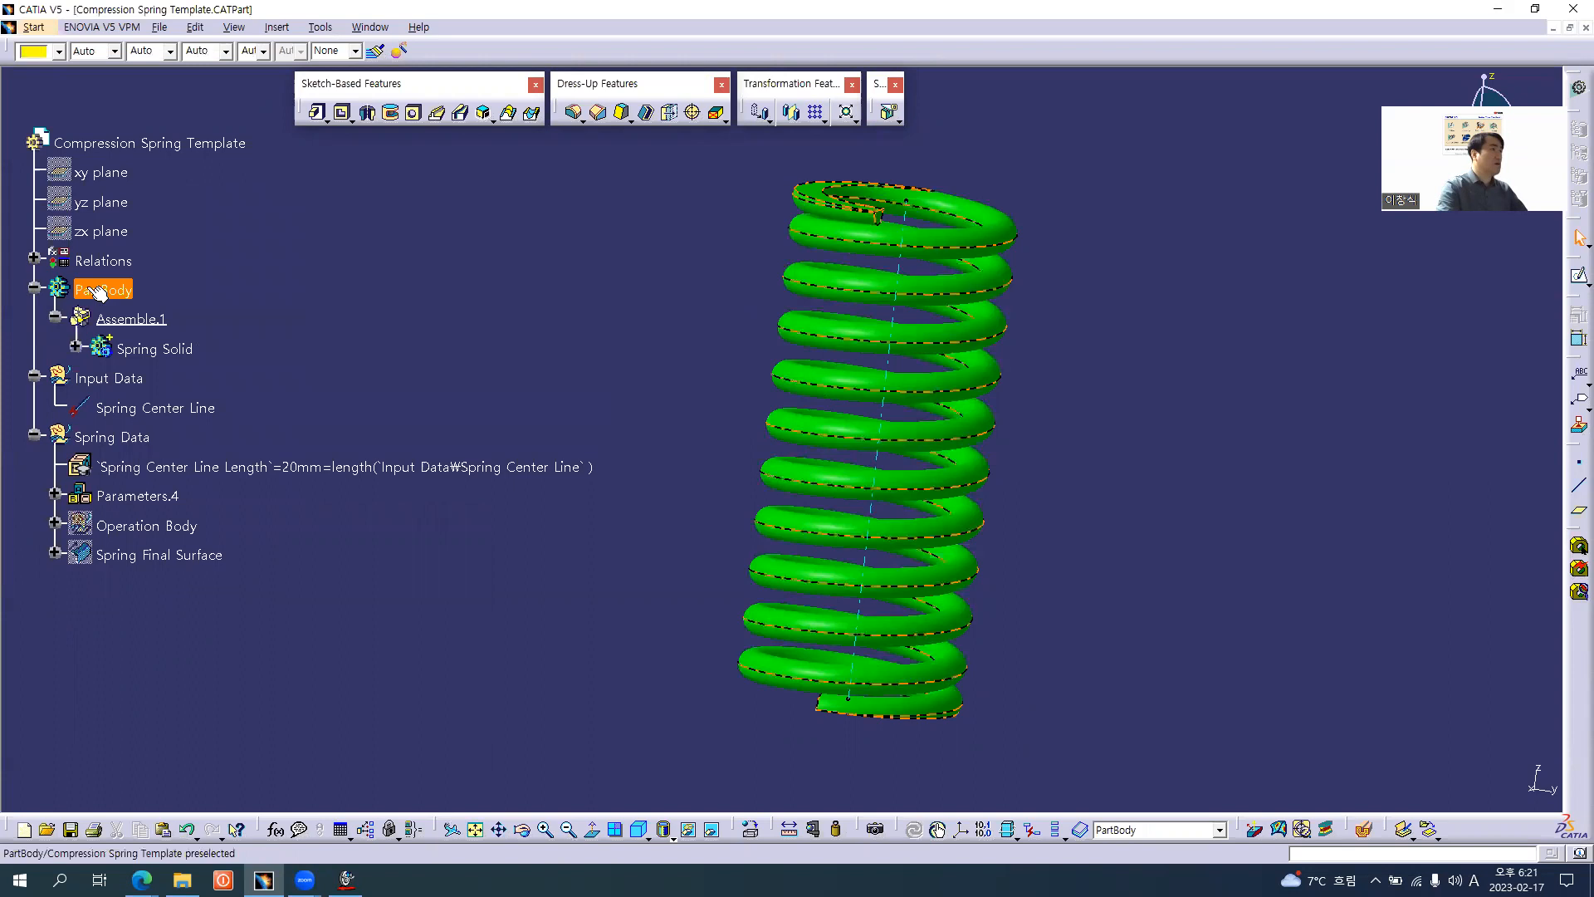
{"action": "left_click", "coordinate": [76, 346]}
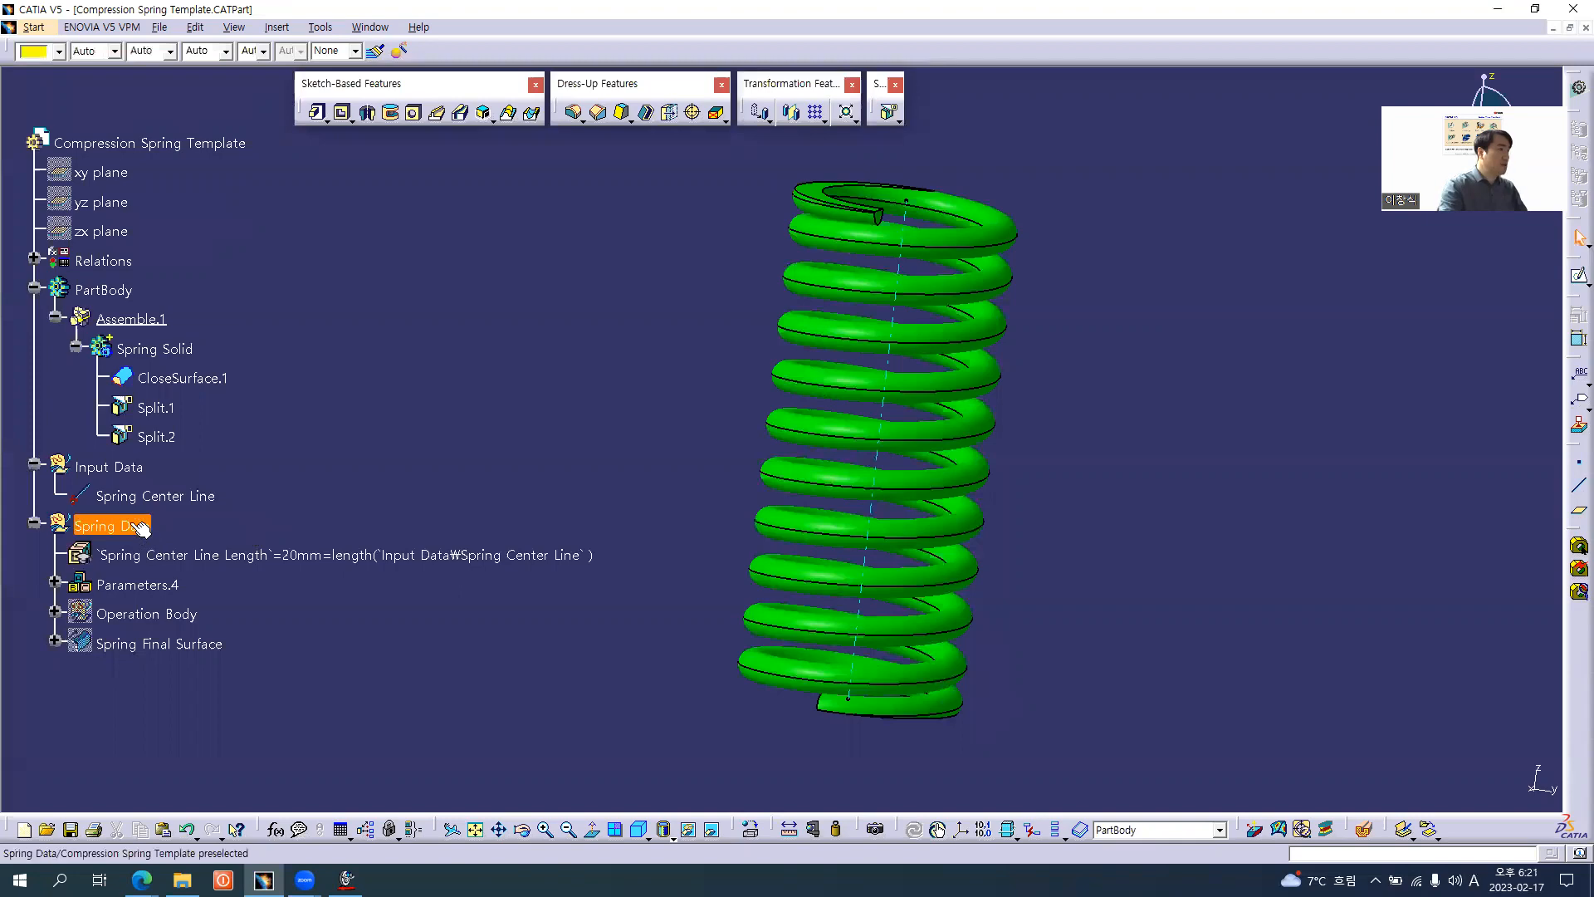
- Read the Step 6 page in the browser about creating the grinding rule, and return to CATIA
{"action": "key", "text": "alt+Tab"}
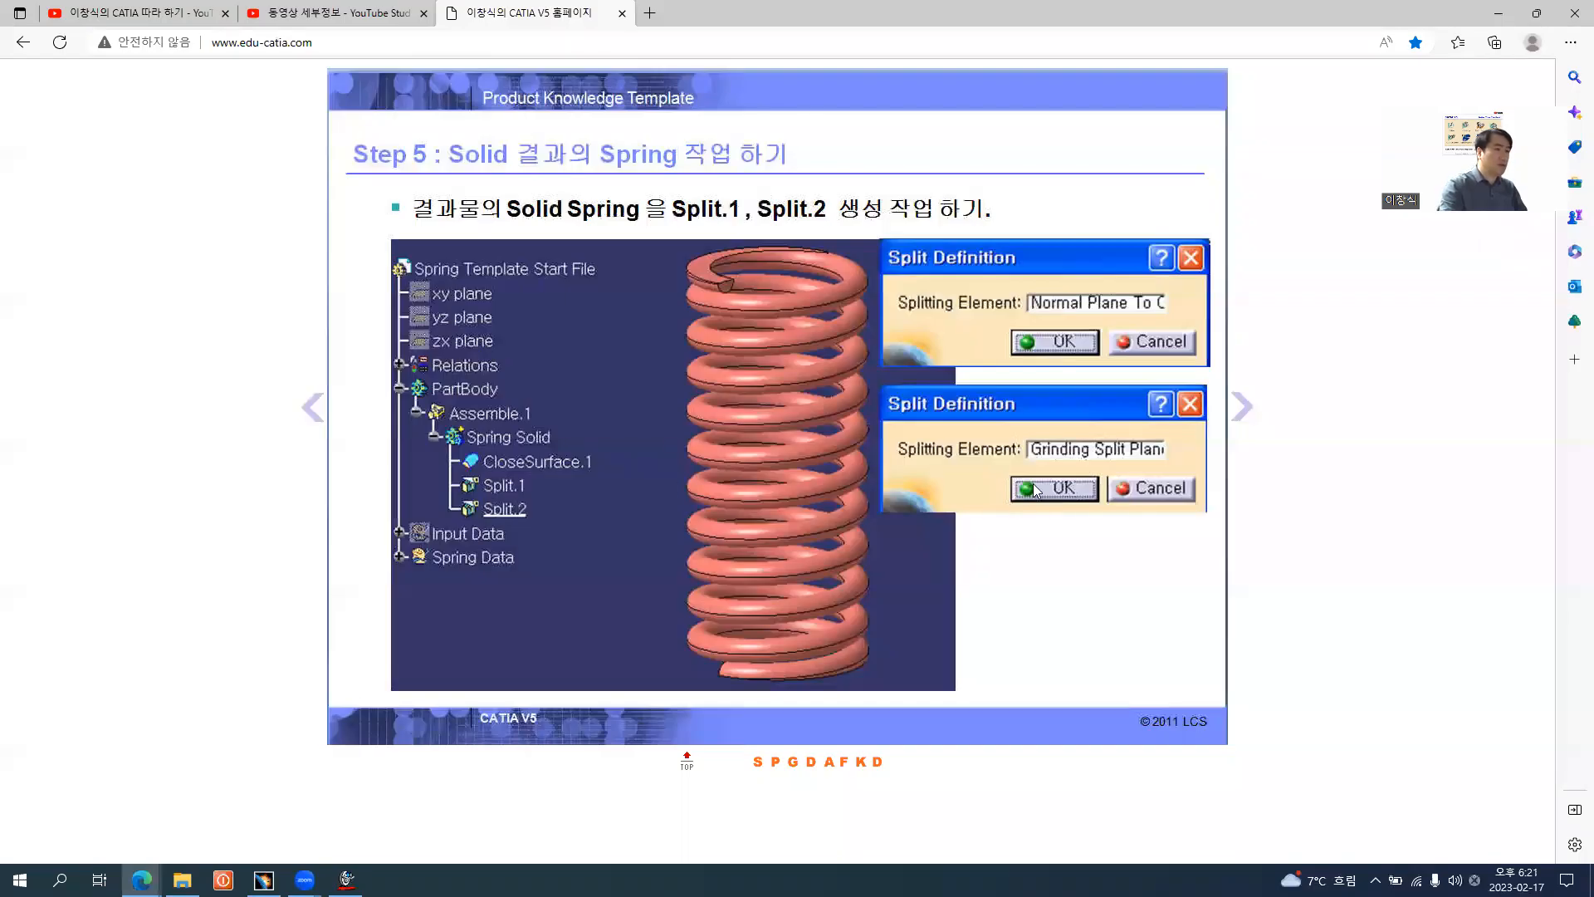
{"action": "left_click", "coordinate": [1241, 407]}
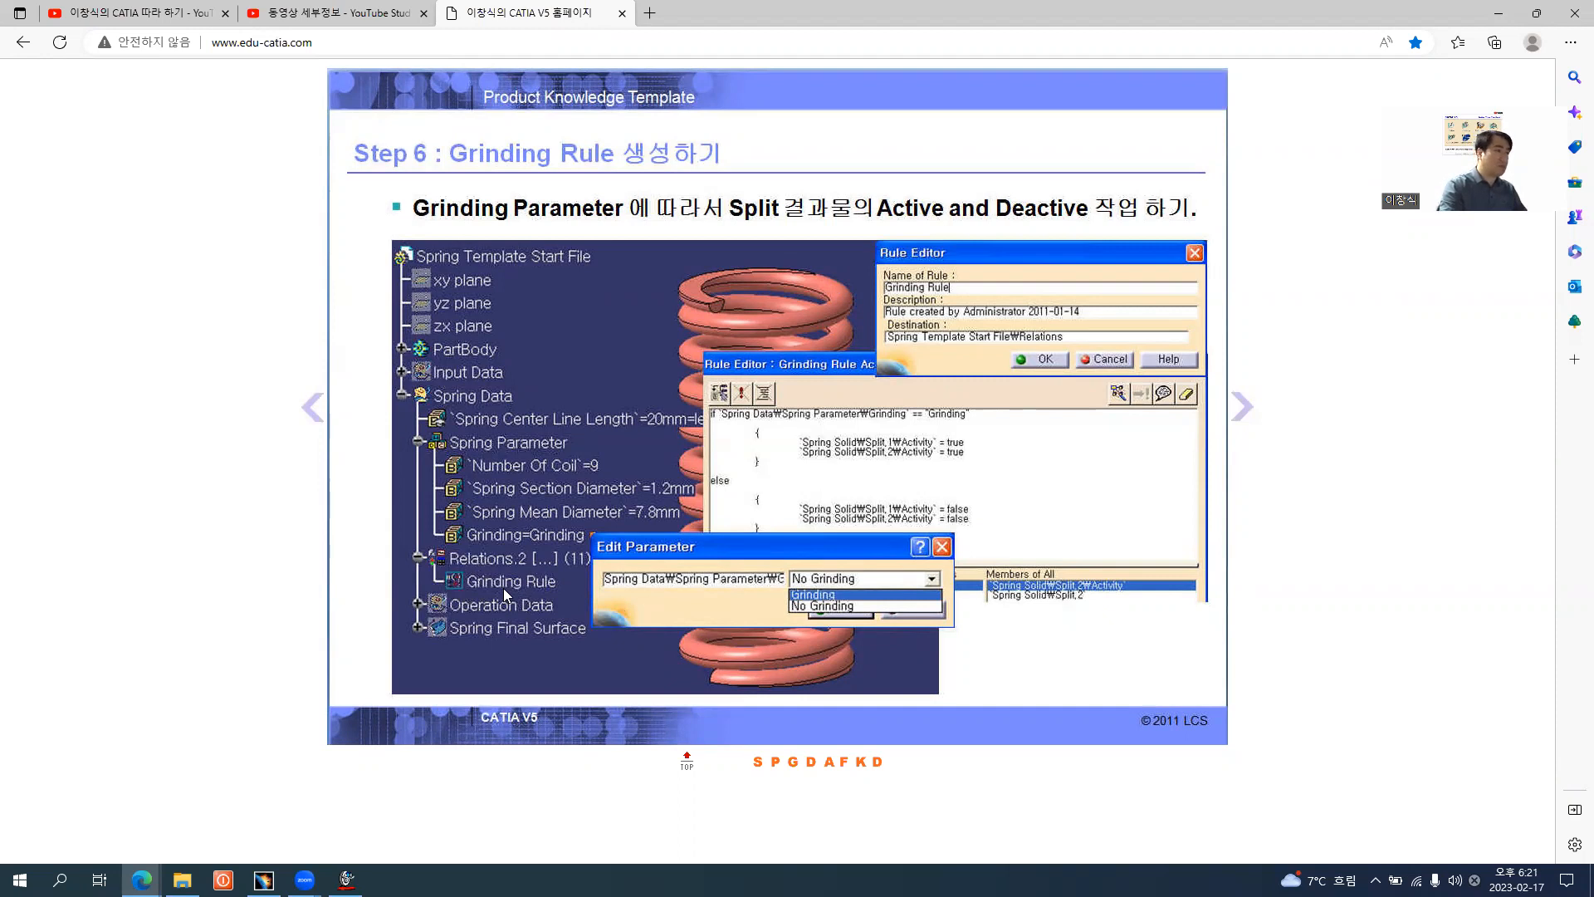
{"action": "key", "text": "alt+Tab"}
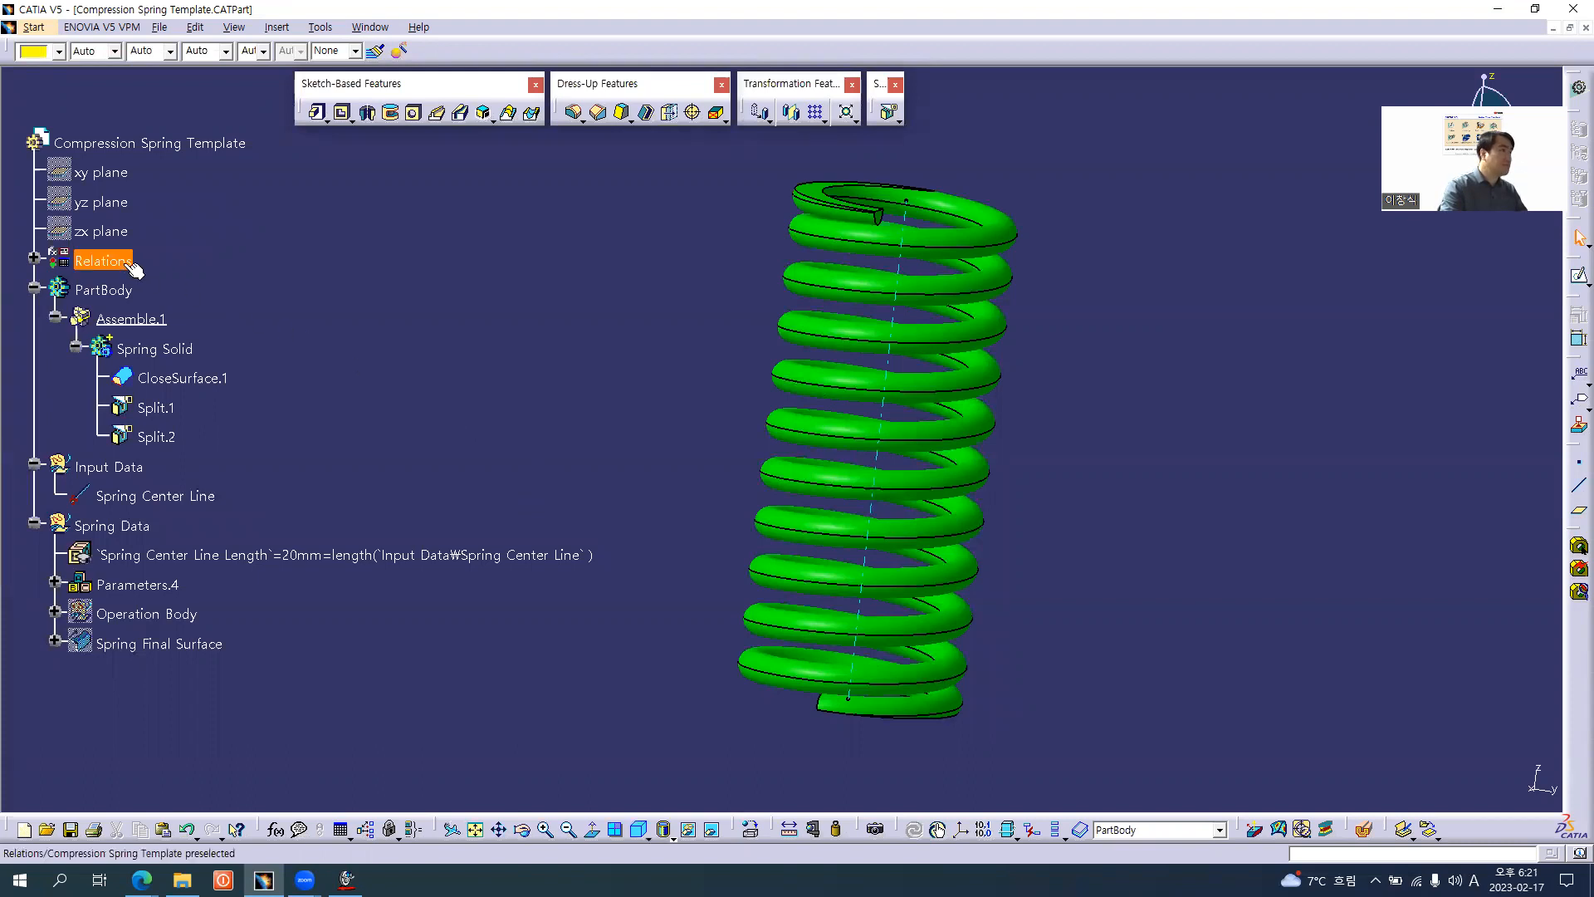
- Activate the Relations set for knowledge editing and hide Formula.1 through Formula.11 from the tree
{"action": "double_click", "coordinate": [107, 258]}
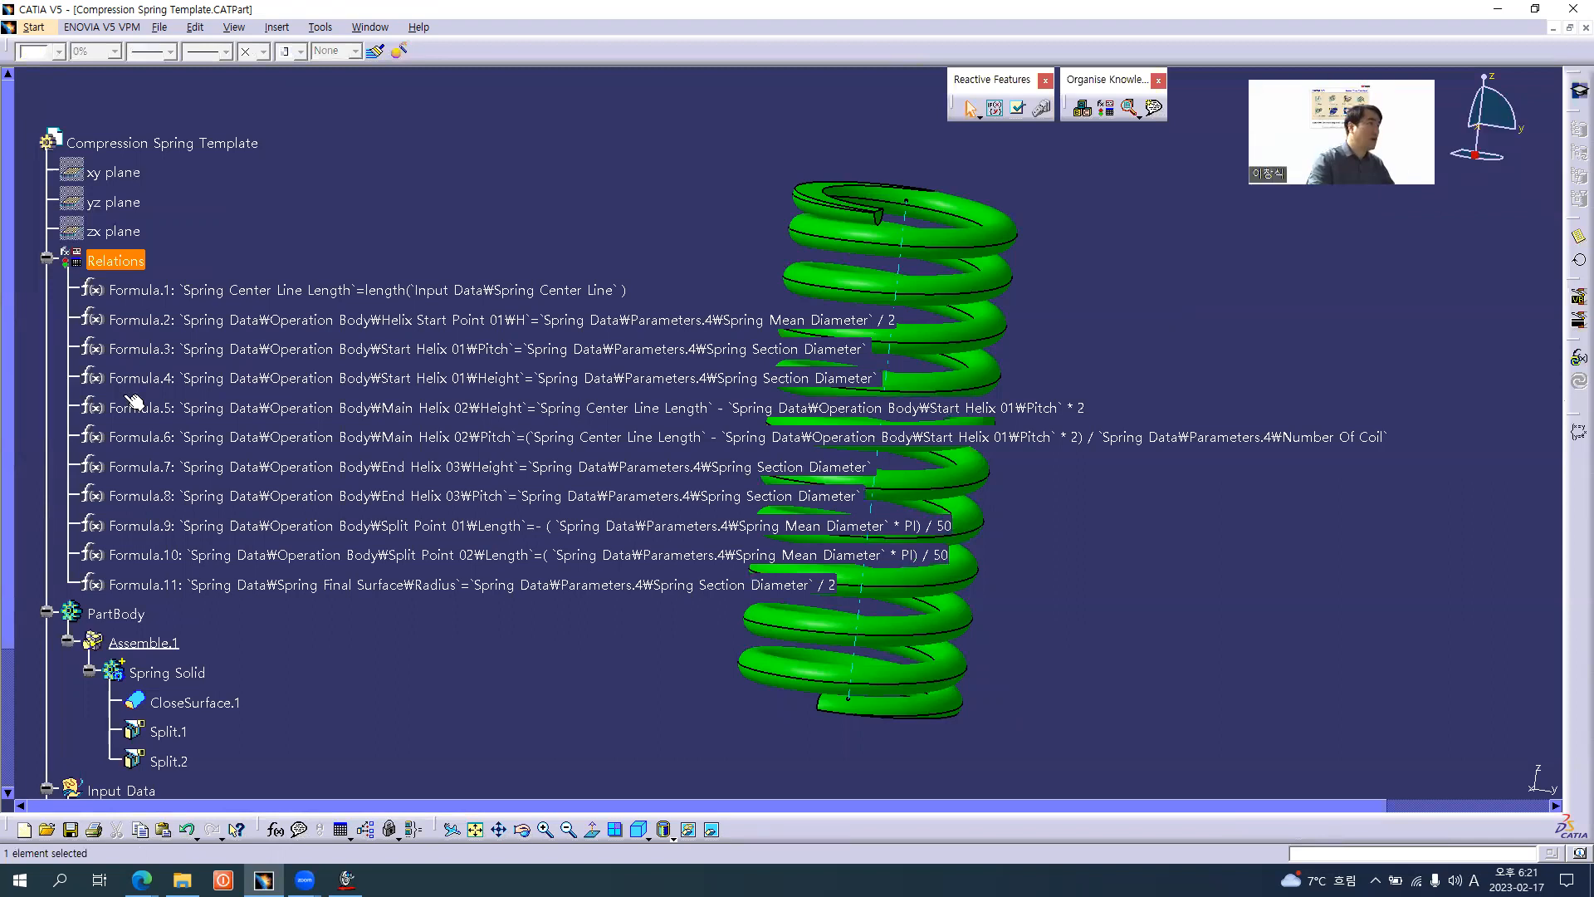
{"action": "double_click", "coordinate": [114, 261]}
{"action": "left_click", "coordinate": [34, 258]}
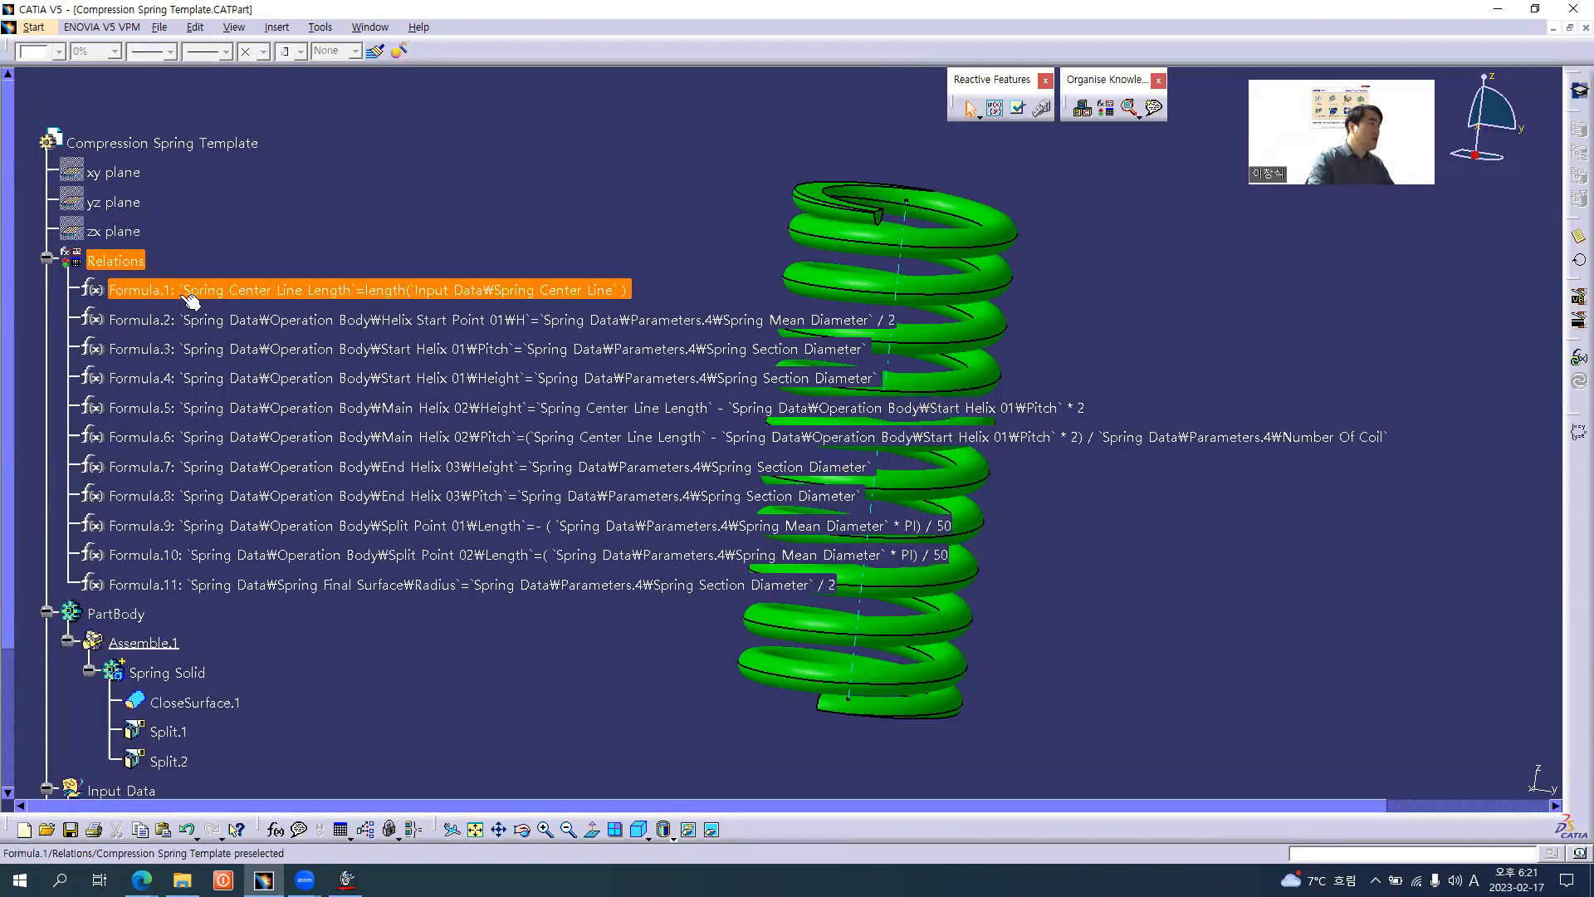
{"action": "left_click", "coordinate": [314, 586], "text": "shift"}
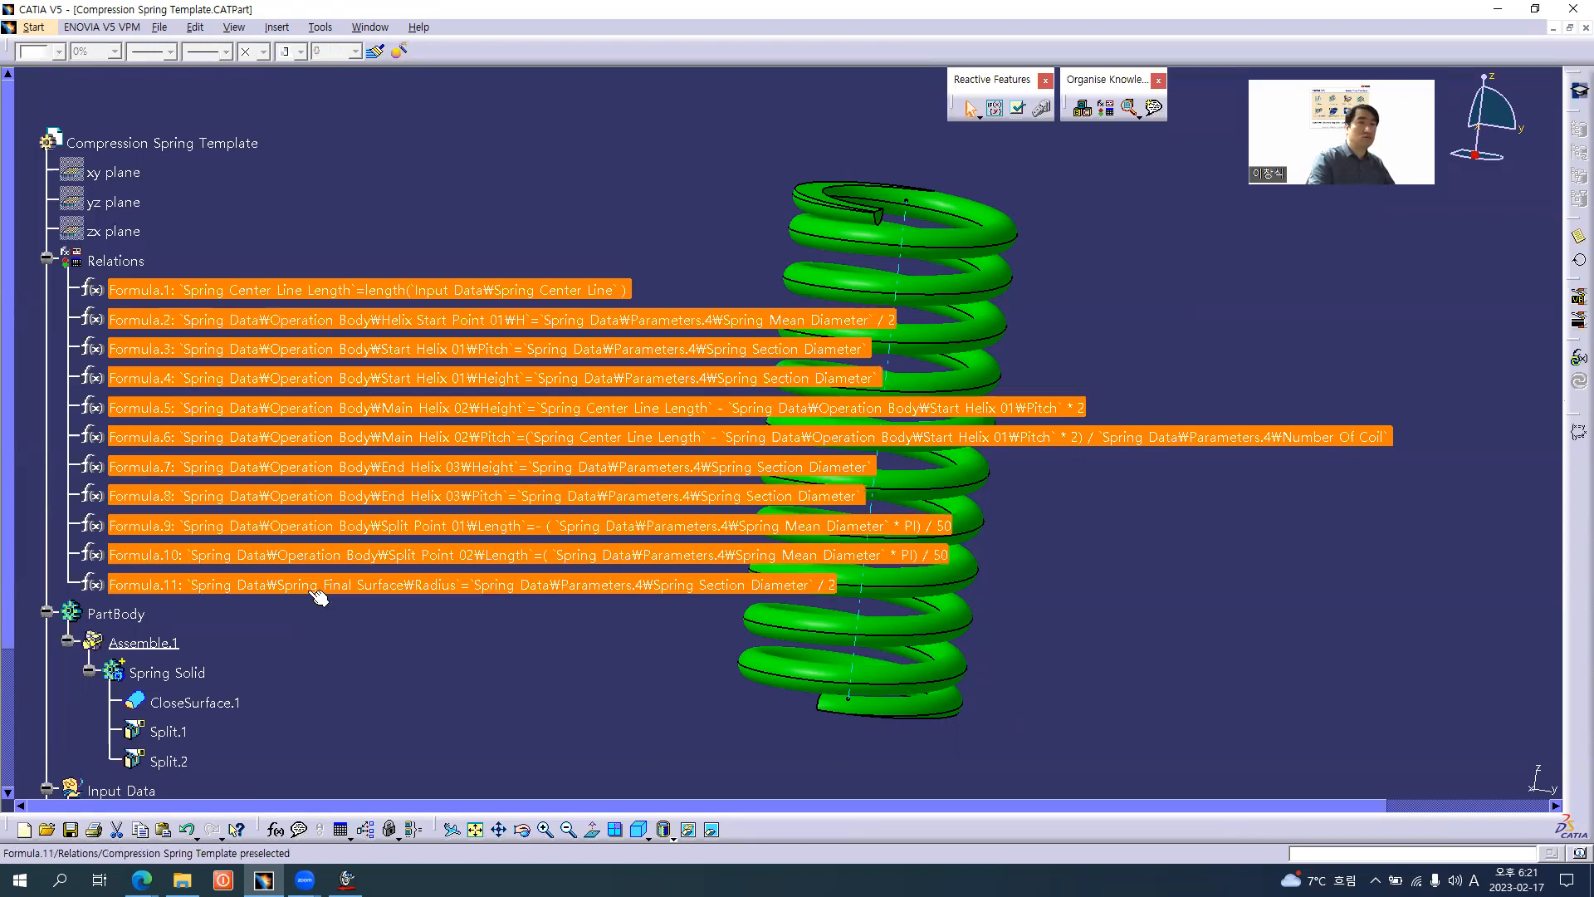
{"action": "right_click", "coordinate": [312, 588]}
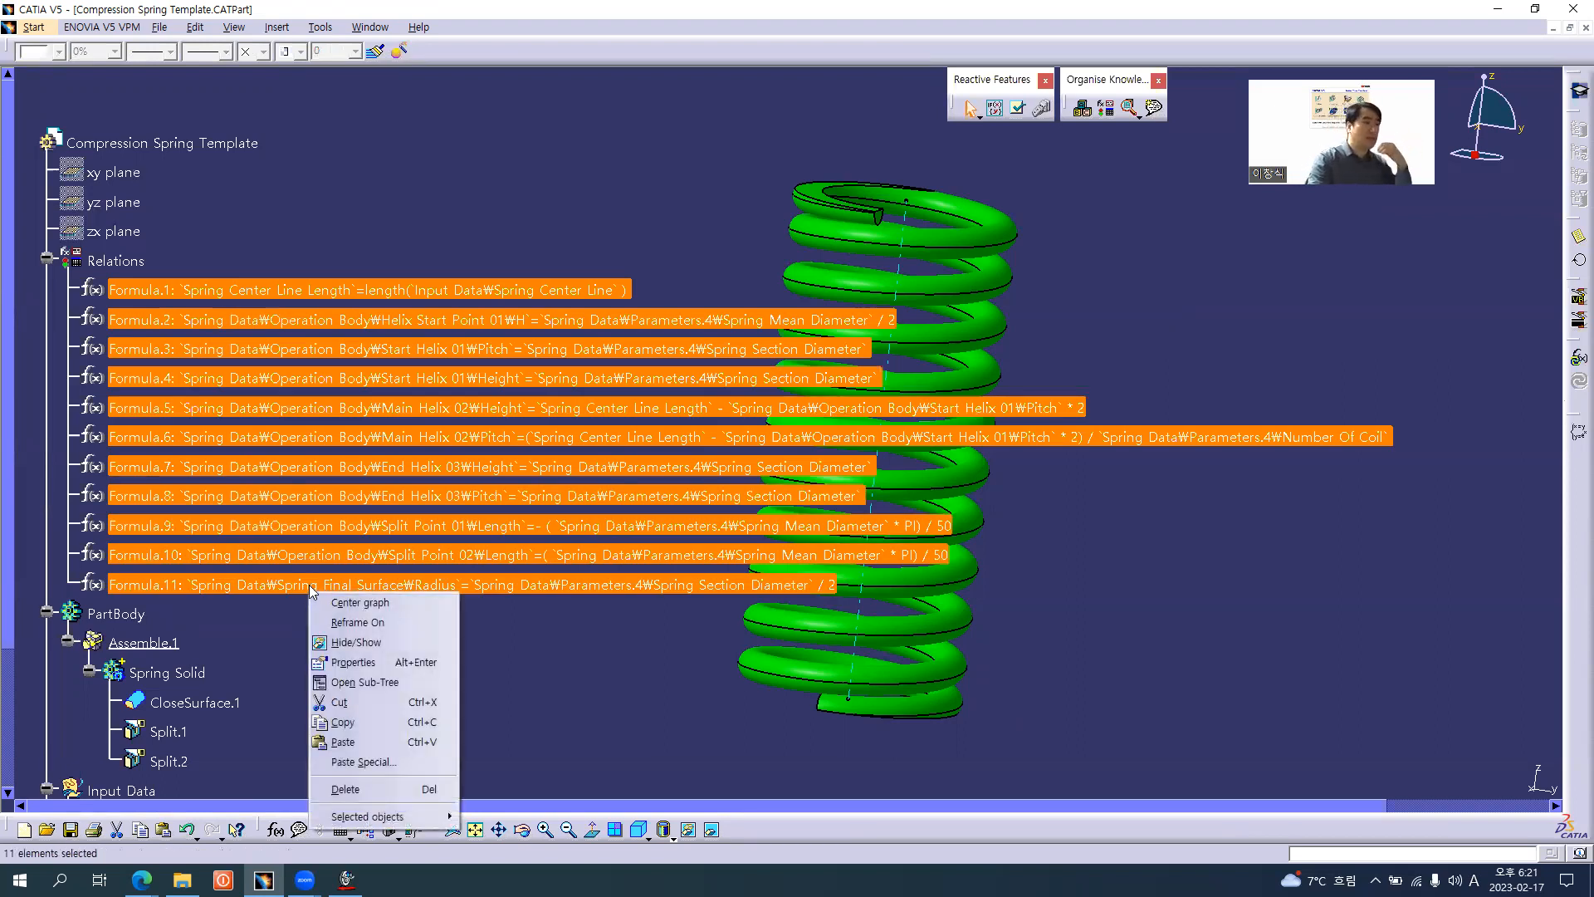
{"action": "mouse_move", "coordinate": [382, 816]}
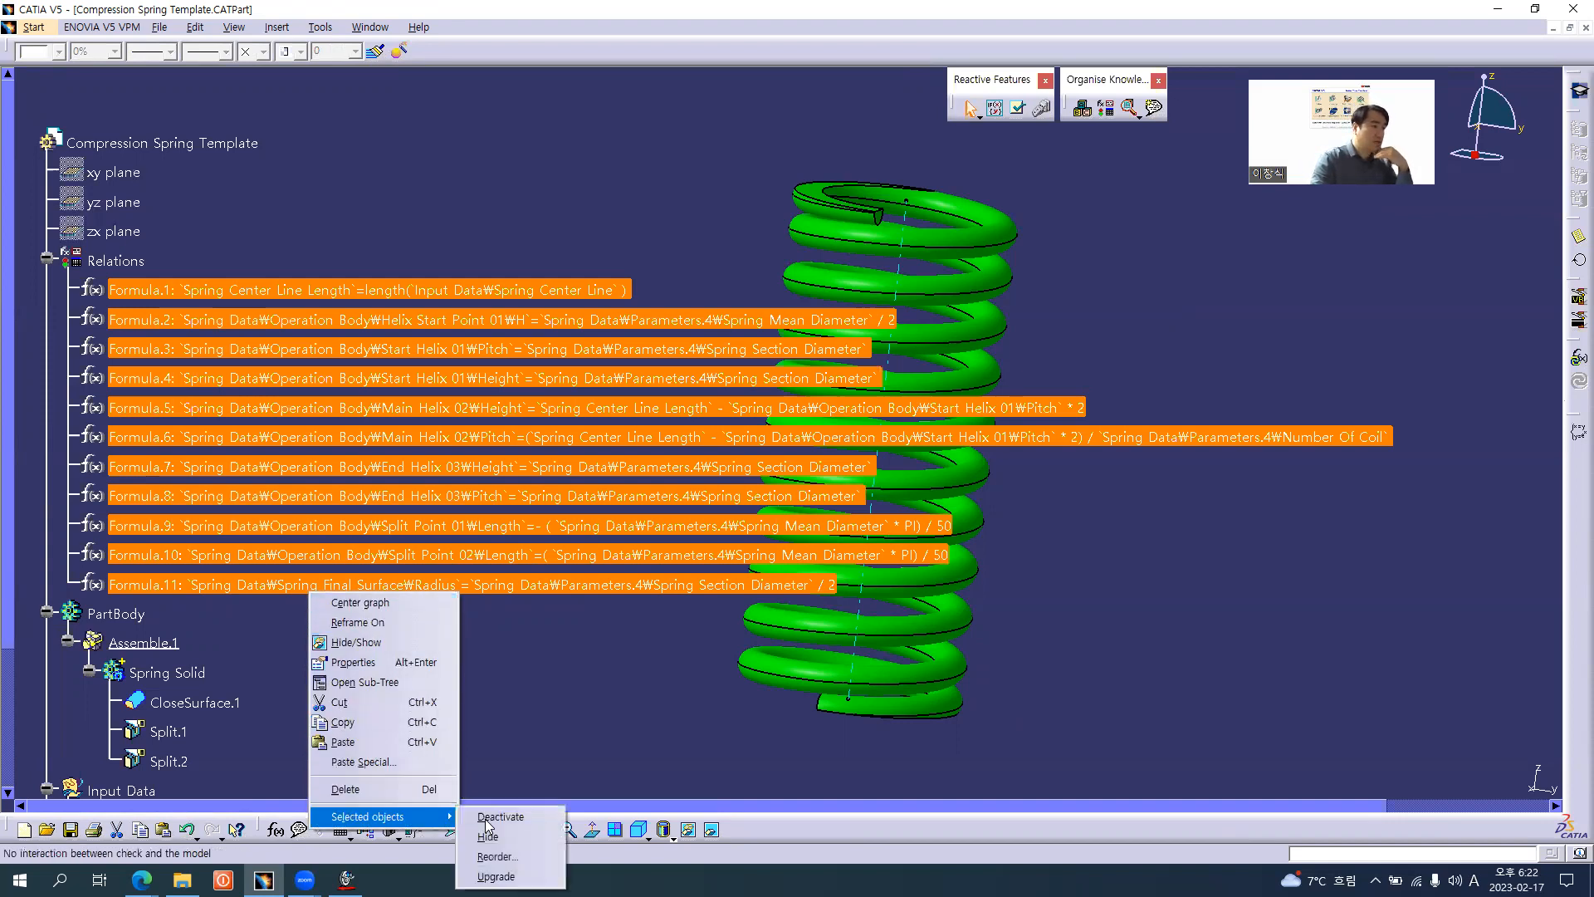
{"action": "left_click", "coordinate": [490, 837]}
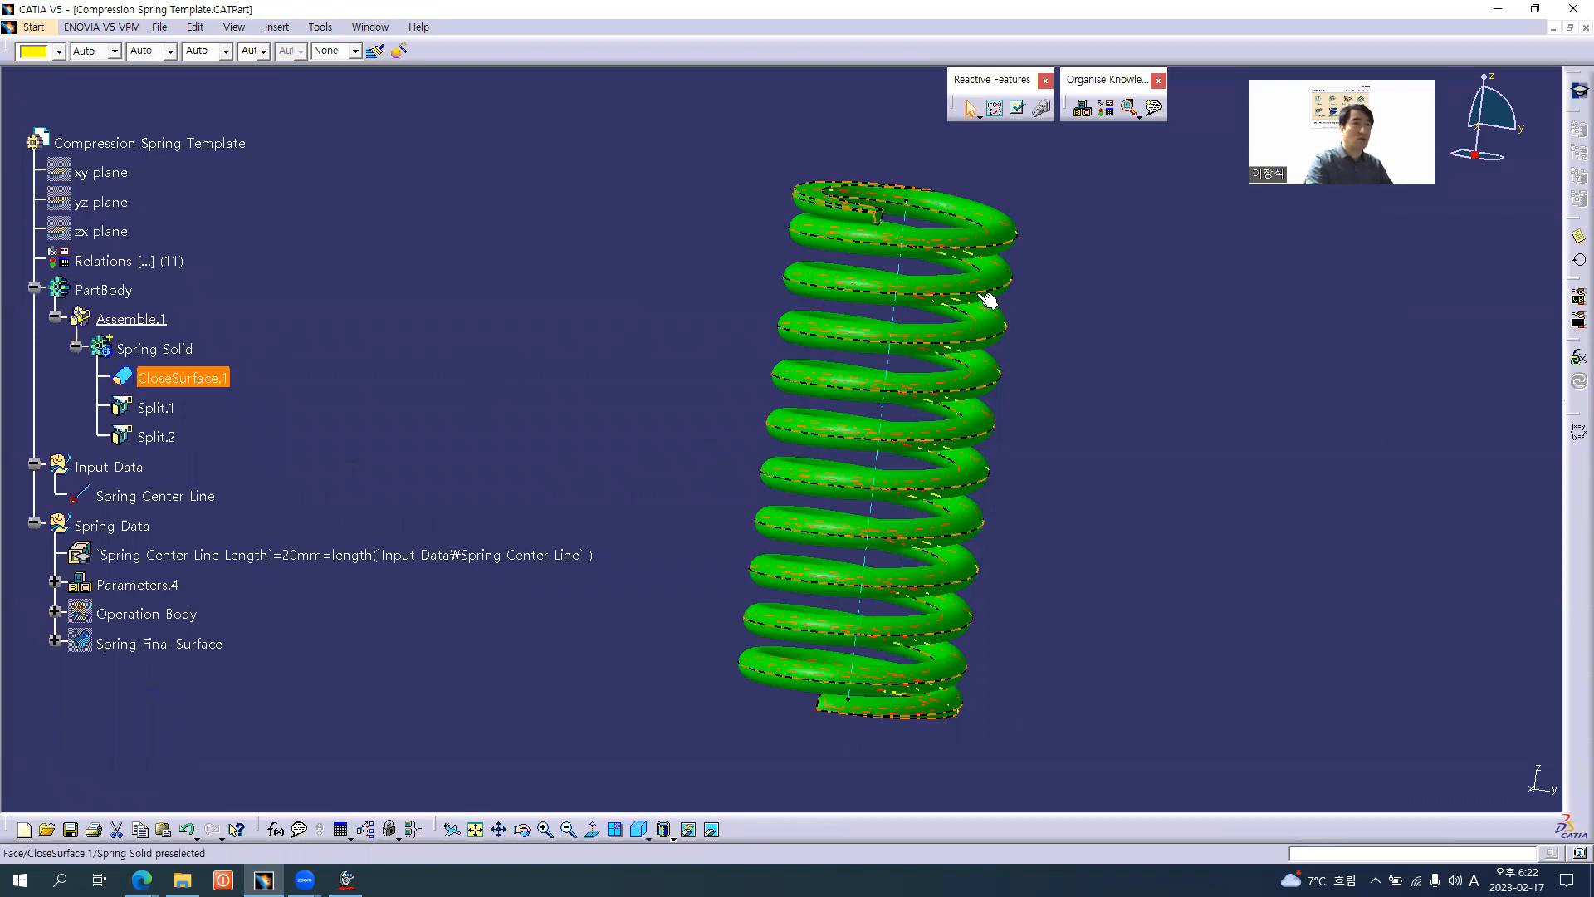
- Create a new rule named Spring_Rule in the Relations set and open its editor
{"action": "left_click", "coordinate": [994, 109]}
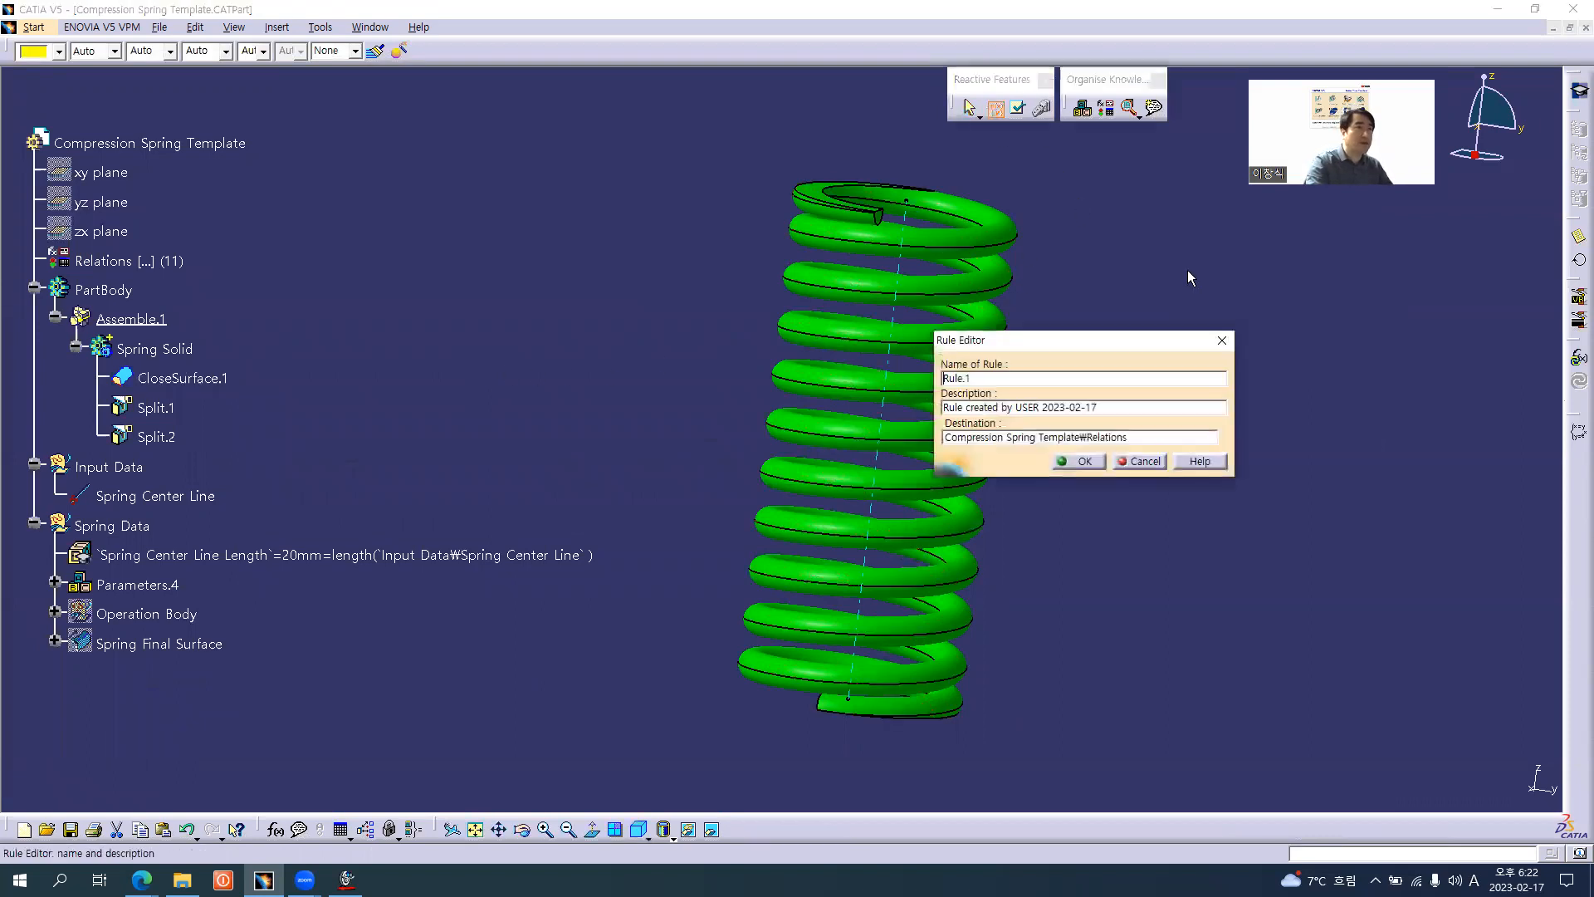
{"action": "type", "text": "Spring_"}
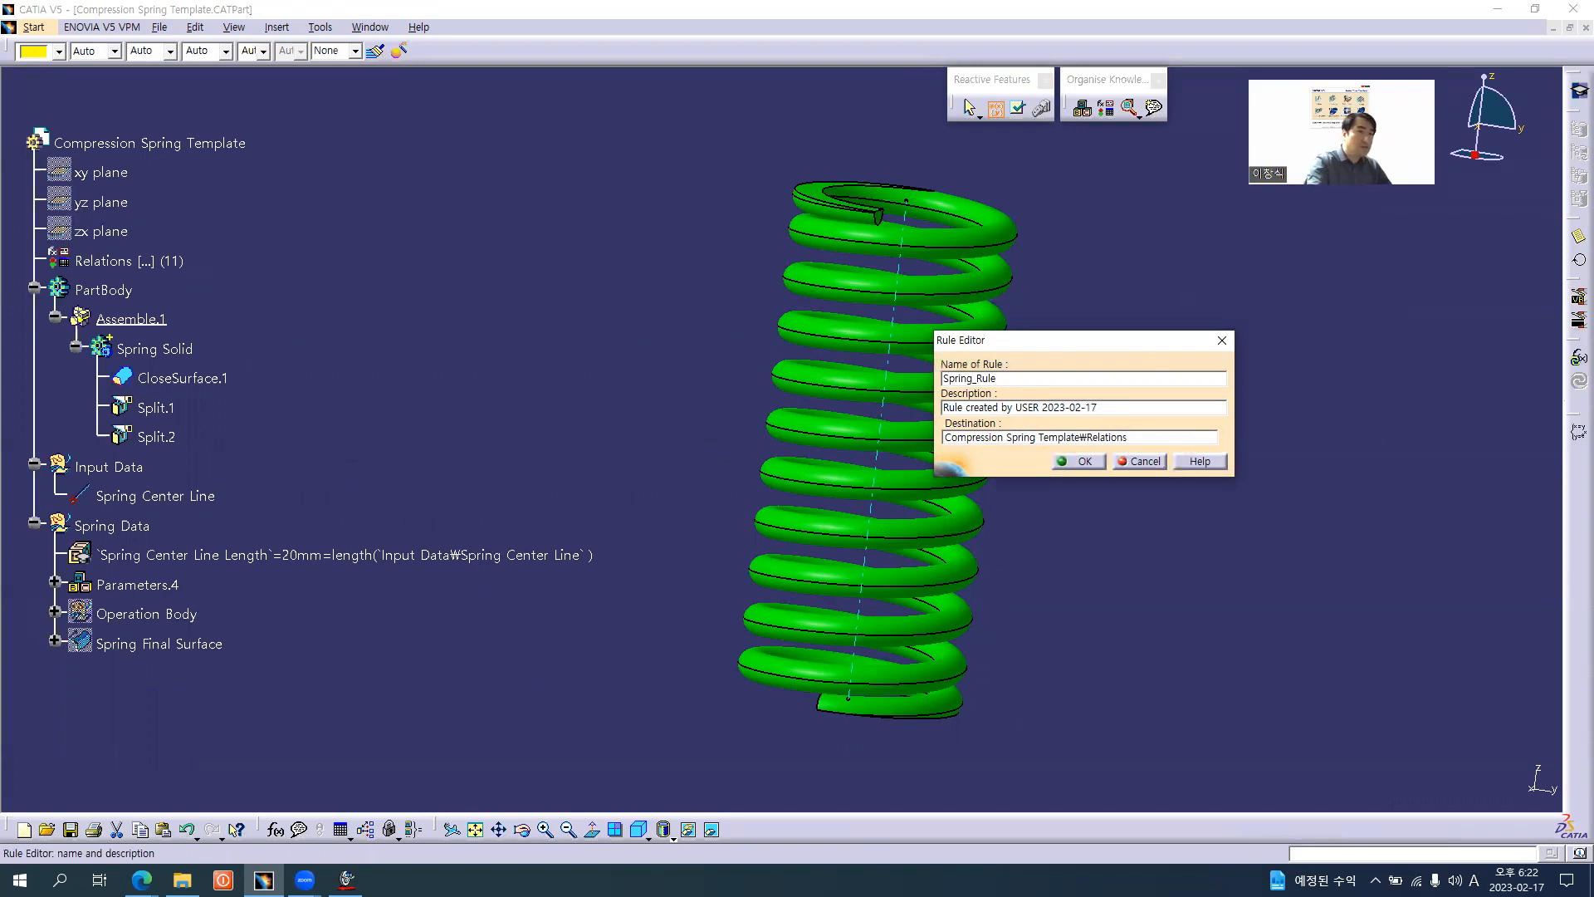
{"action": "left_click", "coordinate": [1087, 462]}
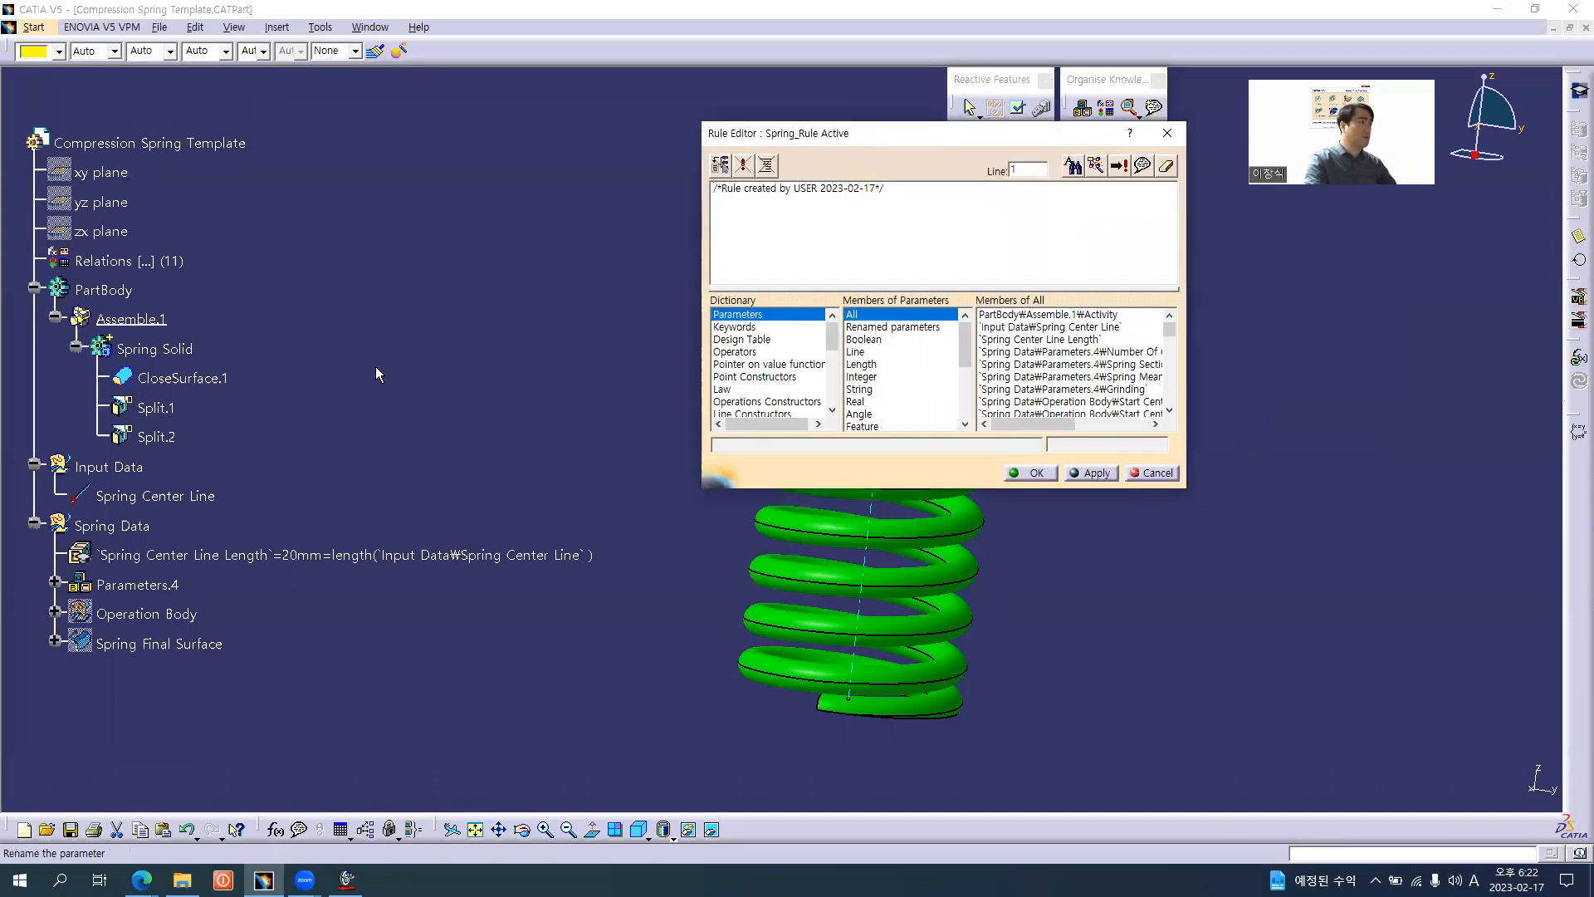
- Delete the default comment from Spring_Rule and enlarge the editor's code area
{"action": "left_click_drag", "start_coordinate": [949, 189], "coordinate": [606, 188]}
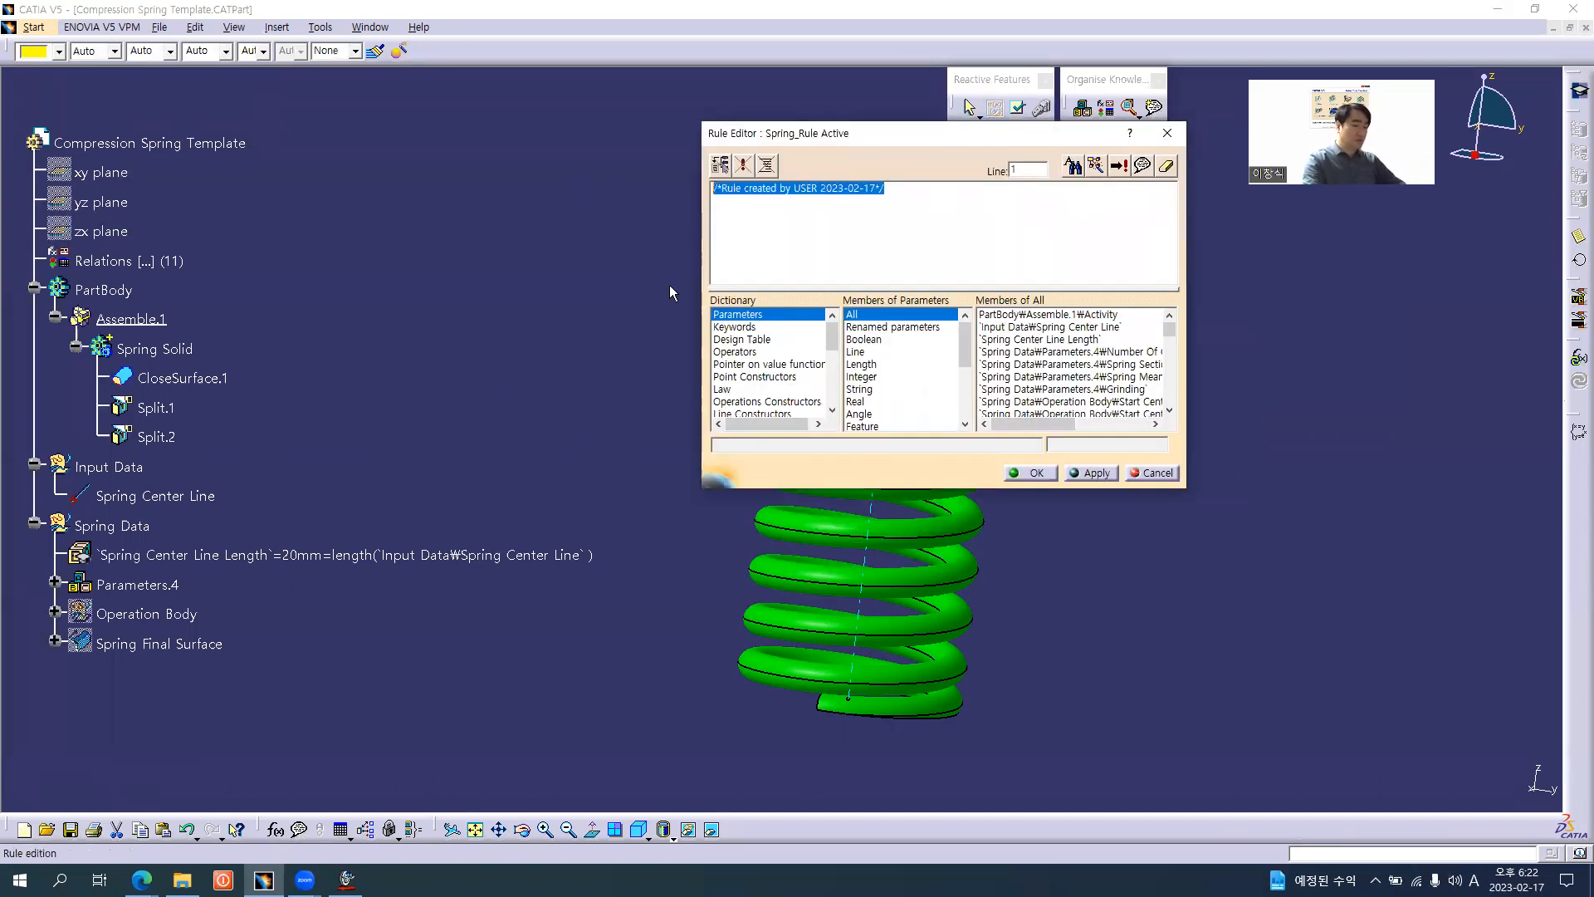
{"action": "key", "text": "Delete"}
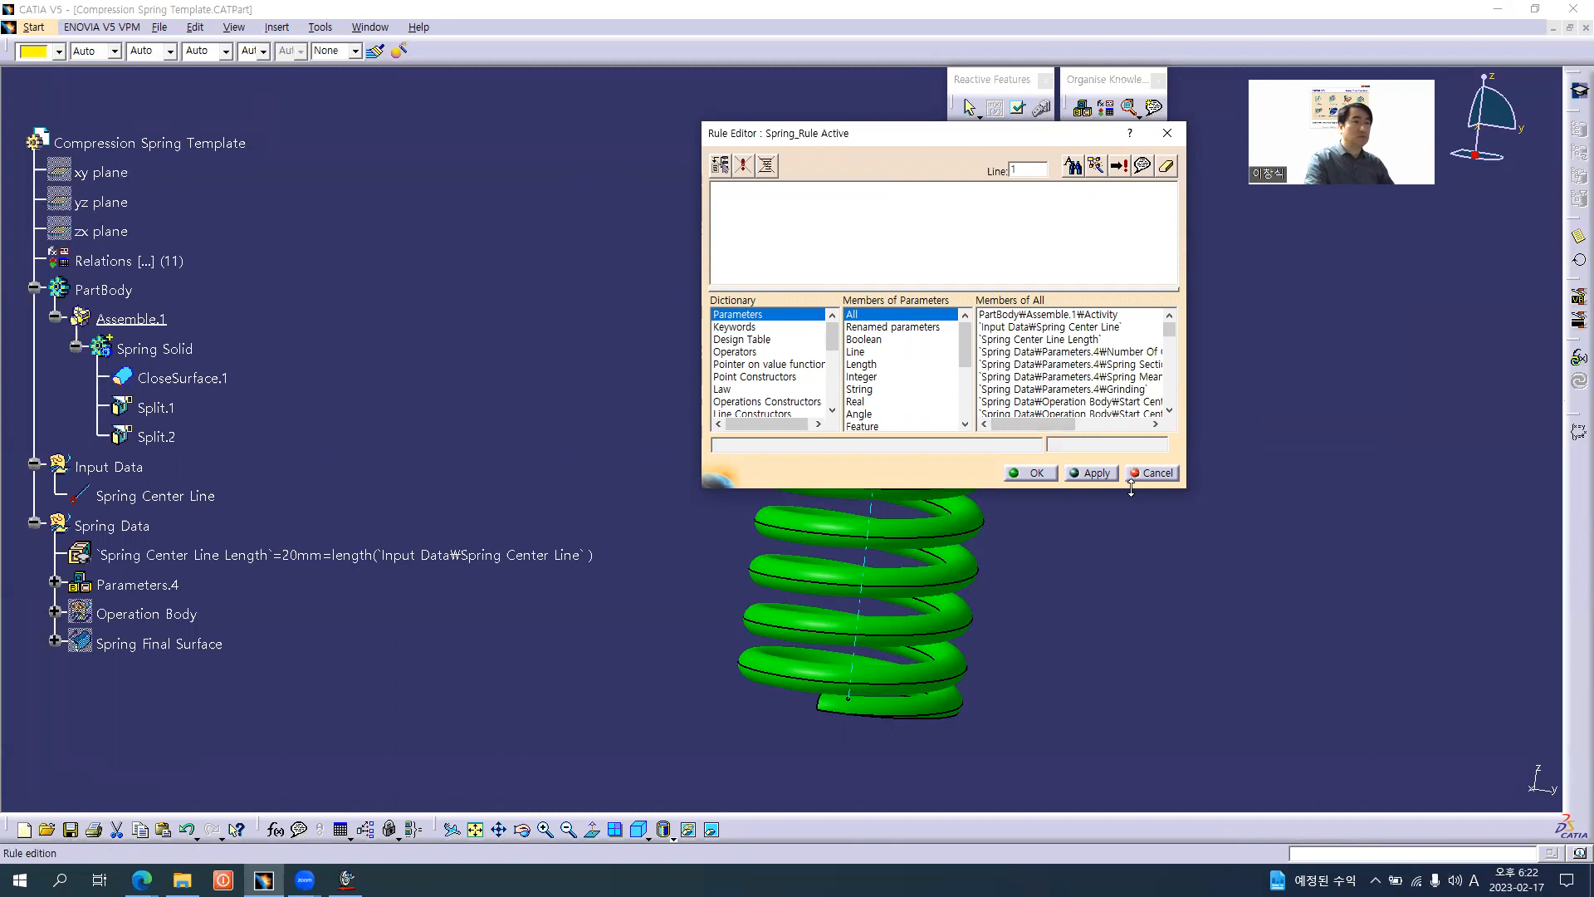
{"action": "left_click_drag", "start_coordinate": [1131, 488], "coordinate": [1130, 592]}
{"action": "left_click_drag", "start_coordinate": [1066, 291], "coordinate": [1071, 406]}
- Begin Spring_Rule with an if condition that tests the Grinding parameter of Parameters.4 for "Grinding", and add the opening brace
{"action": "left_click", "coordinate": [971, 293]}
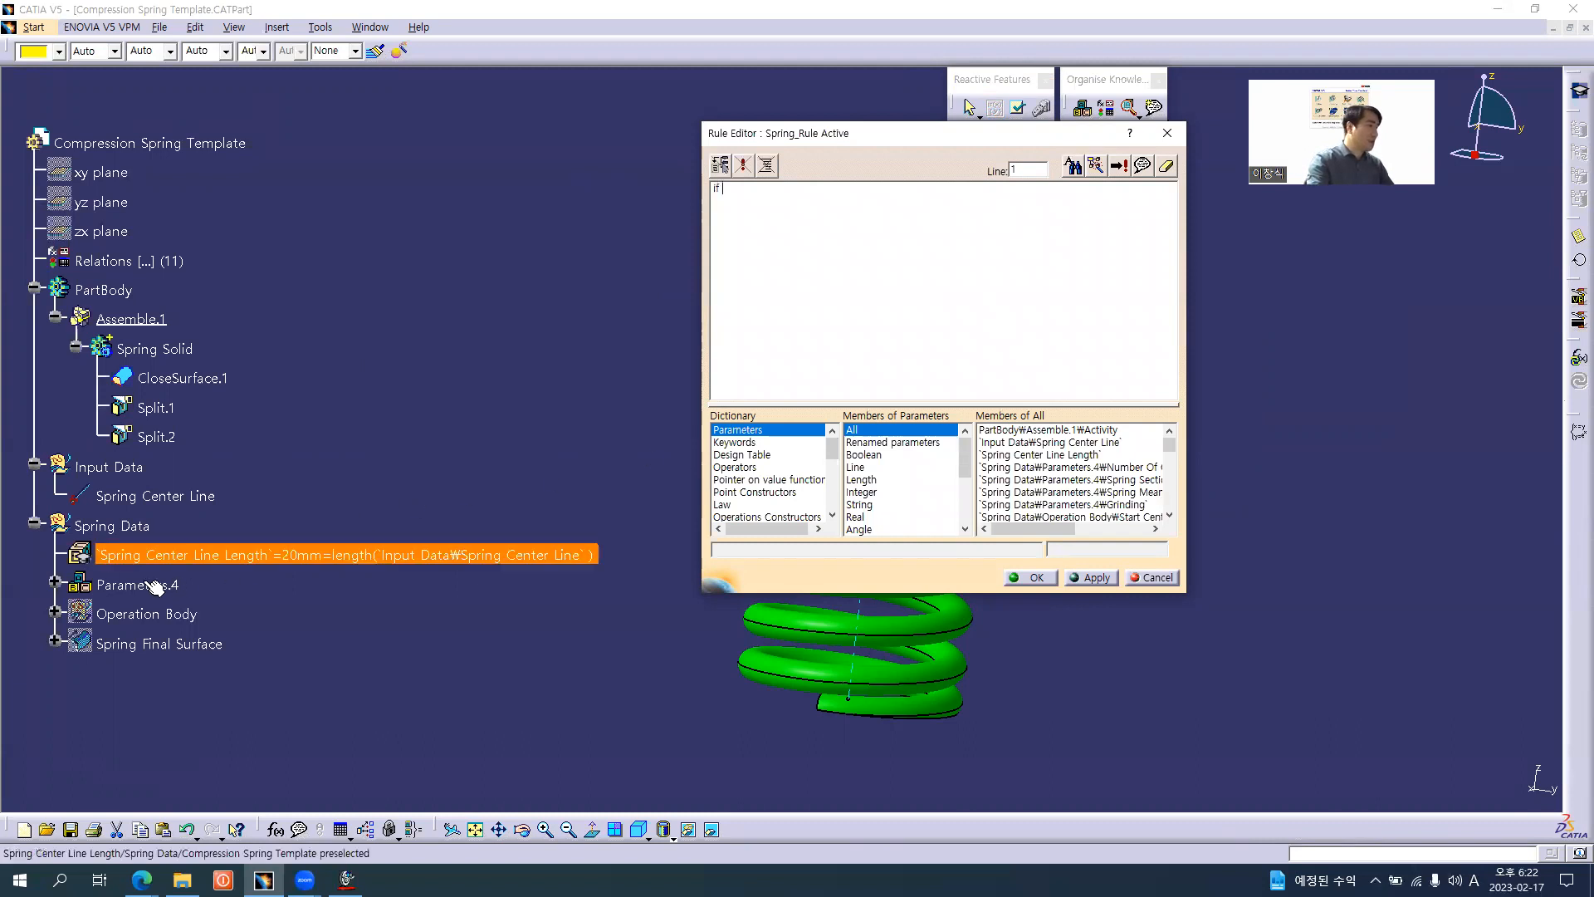
{"action": "left_click", "coordinate": [55, 583]}
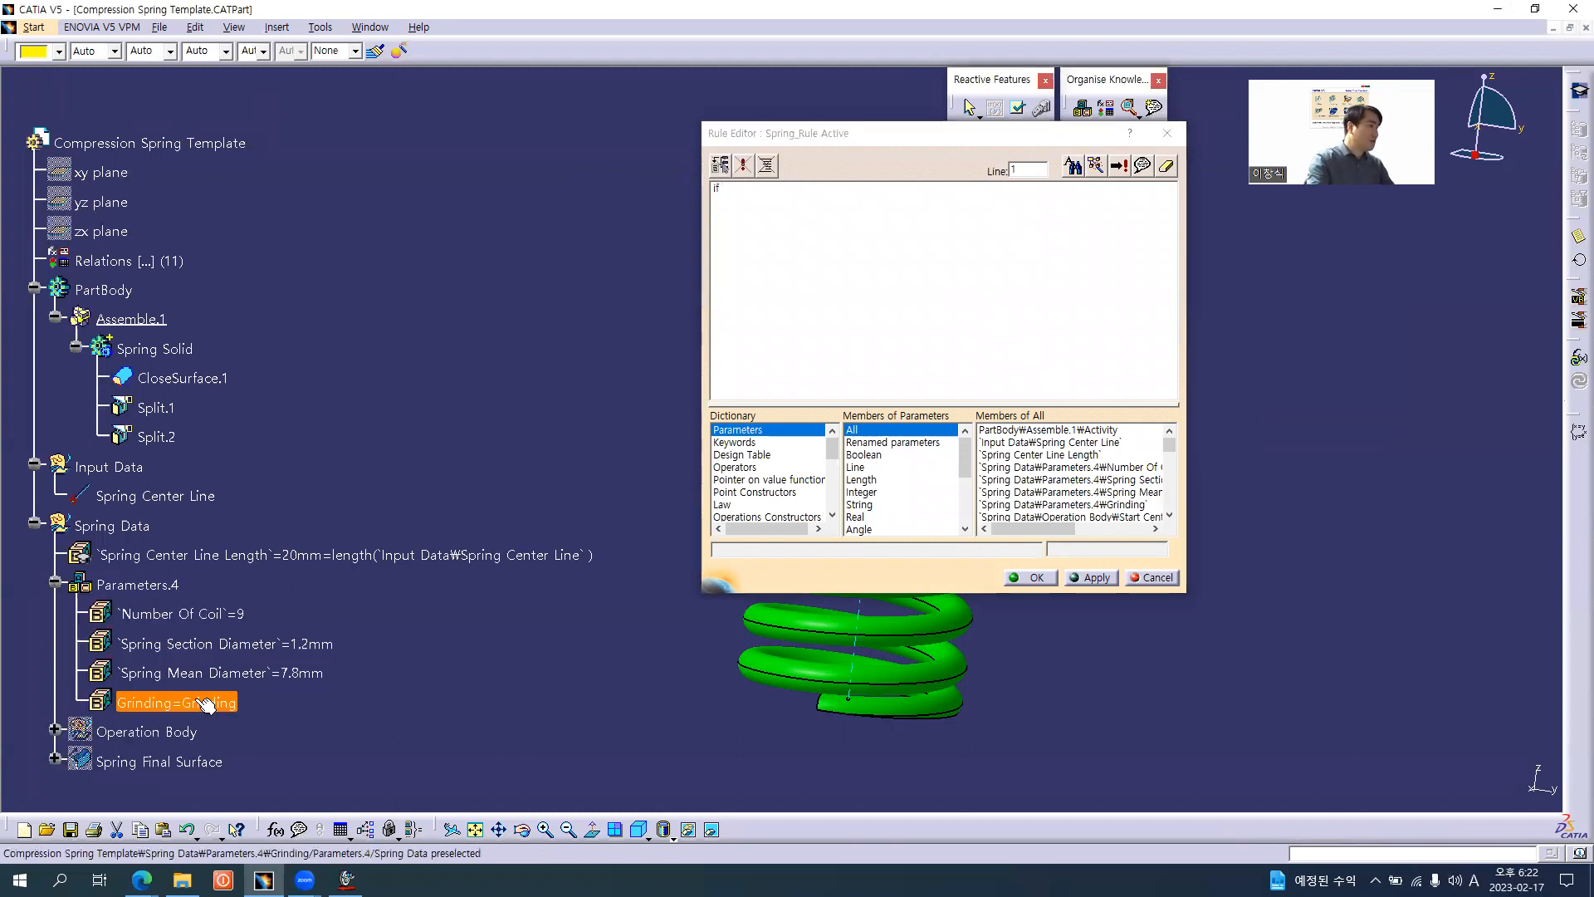
{"action": "left_click", "coordinate": [176, 702]}
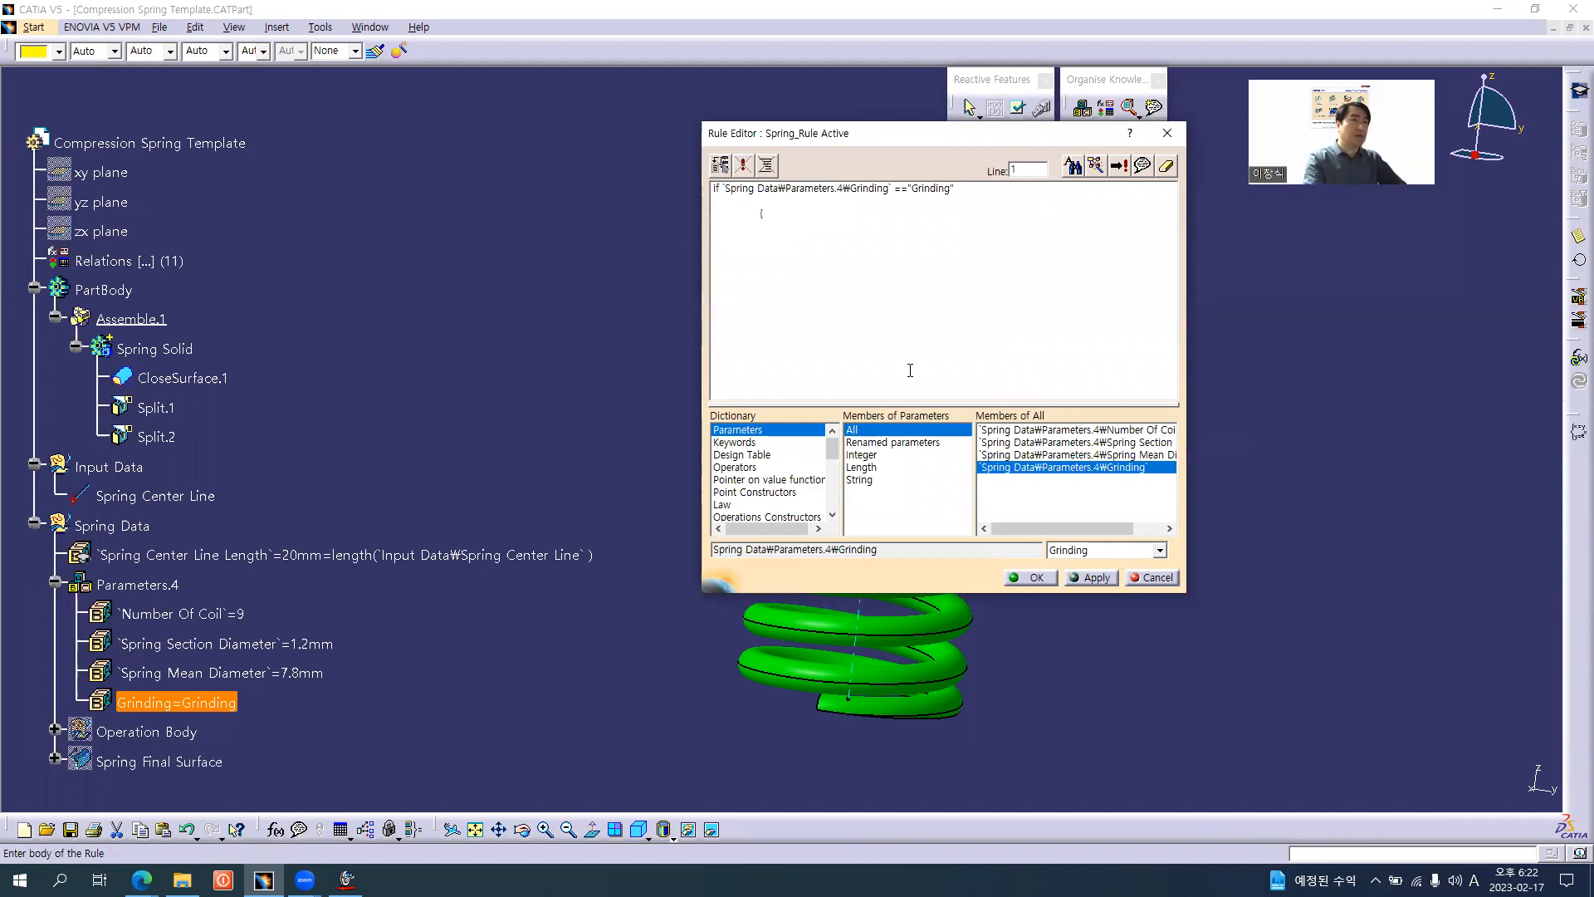
- Widen the rule editor and add a line inside the if block setting the Activity of Split.1 to true
{"action": "left_click", "coordinate": [409, 657]}
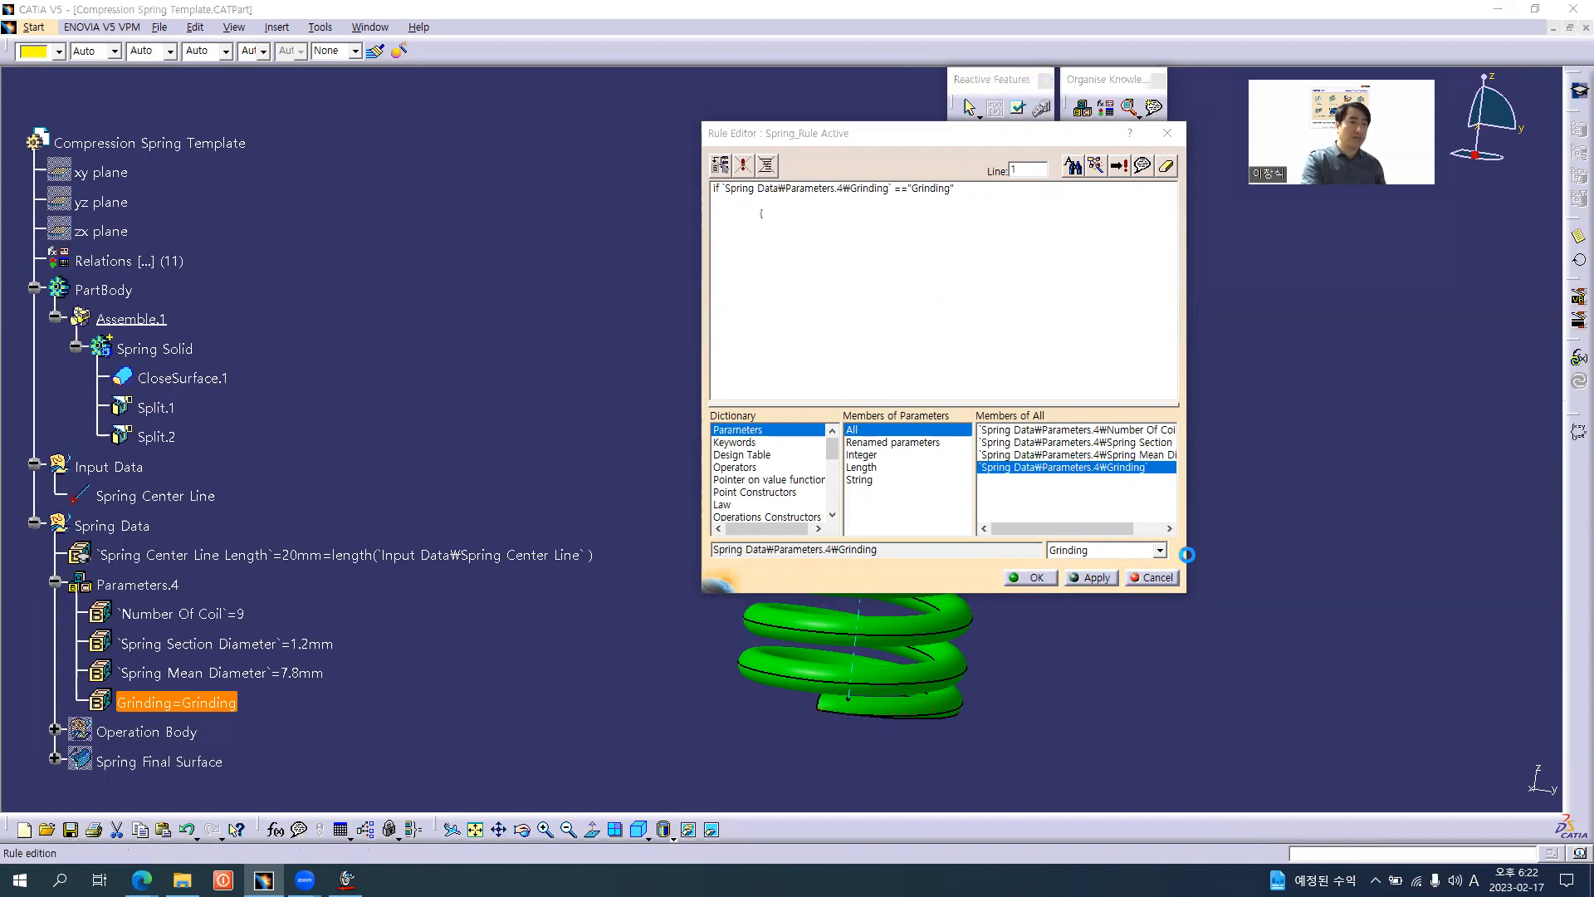
{"action": "left_click_drag", "start_coordinate": [1189, 555], "coordinate": [1511, 555]}
{"action": "left_click", "coordinate": [936, 391]}
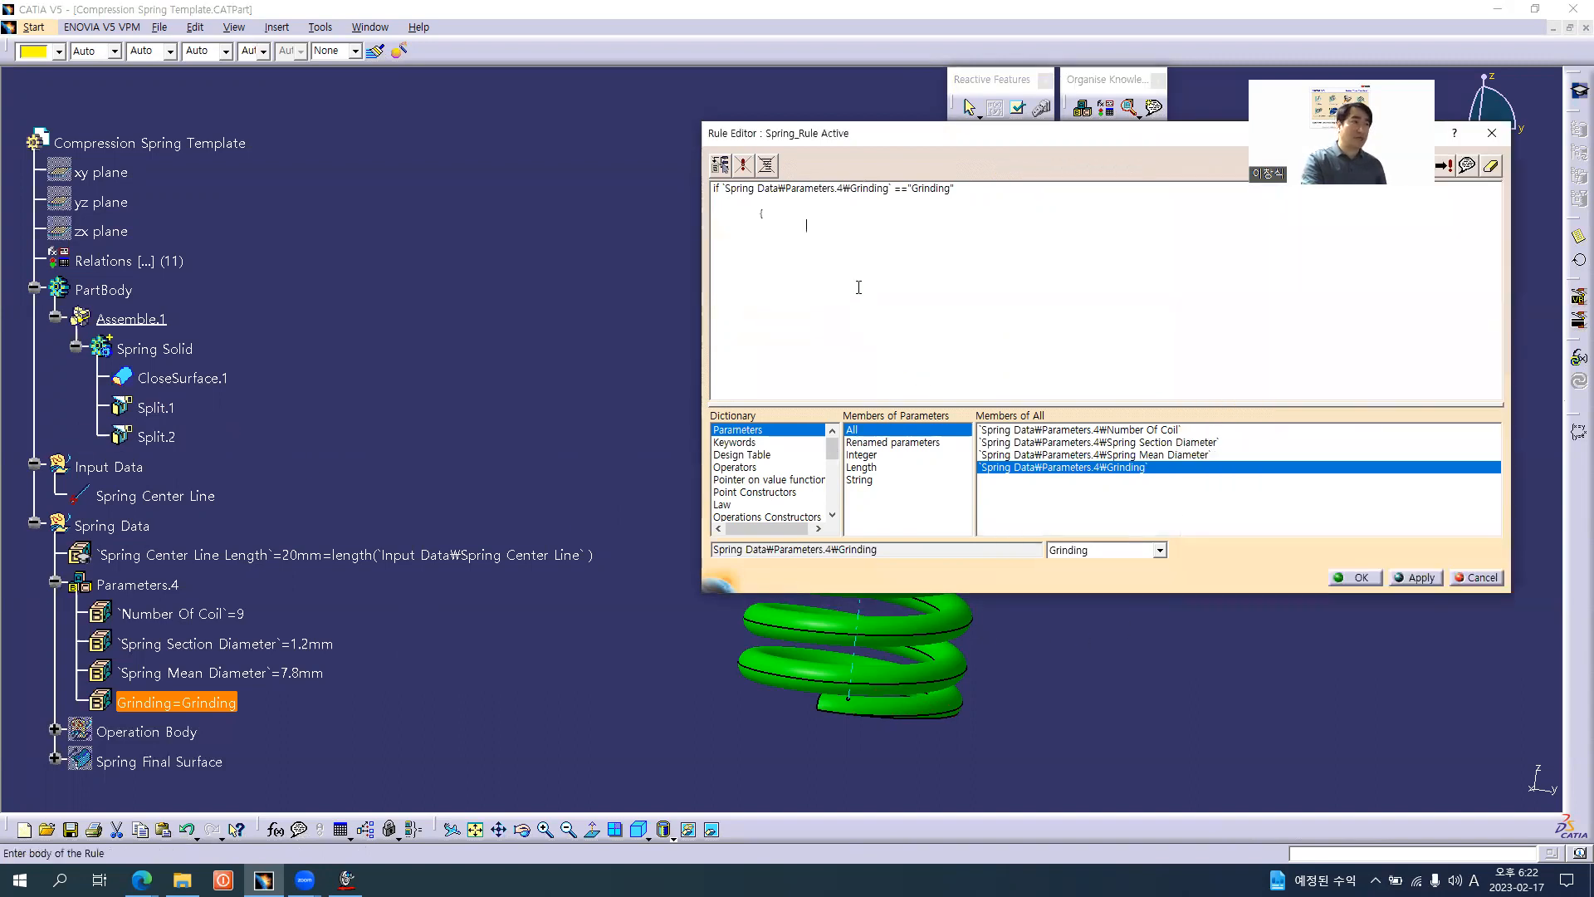
{"action": "left_click", "coordinate": [162, 408]}
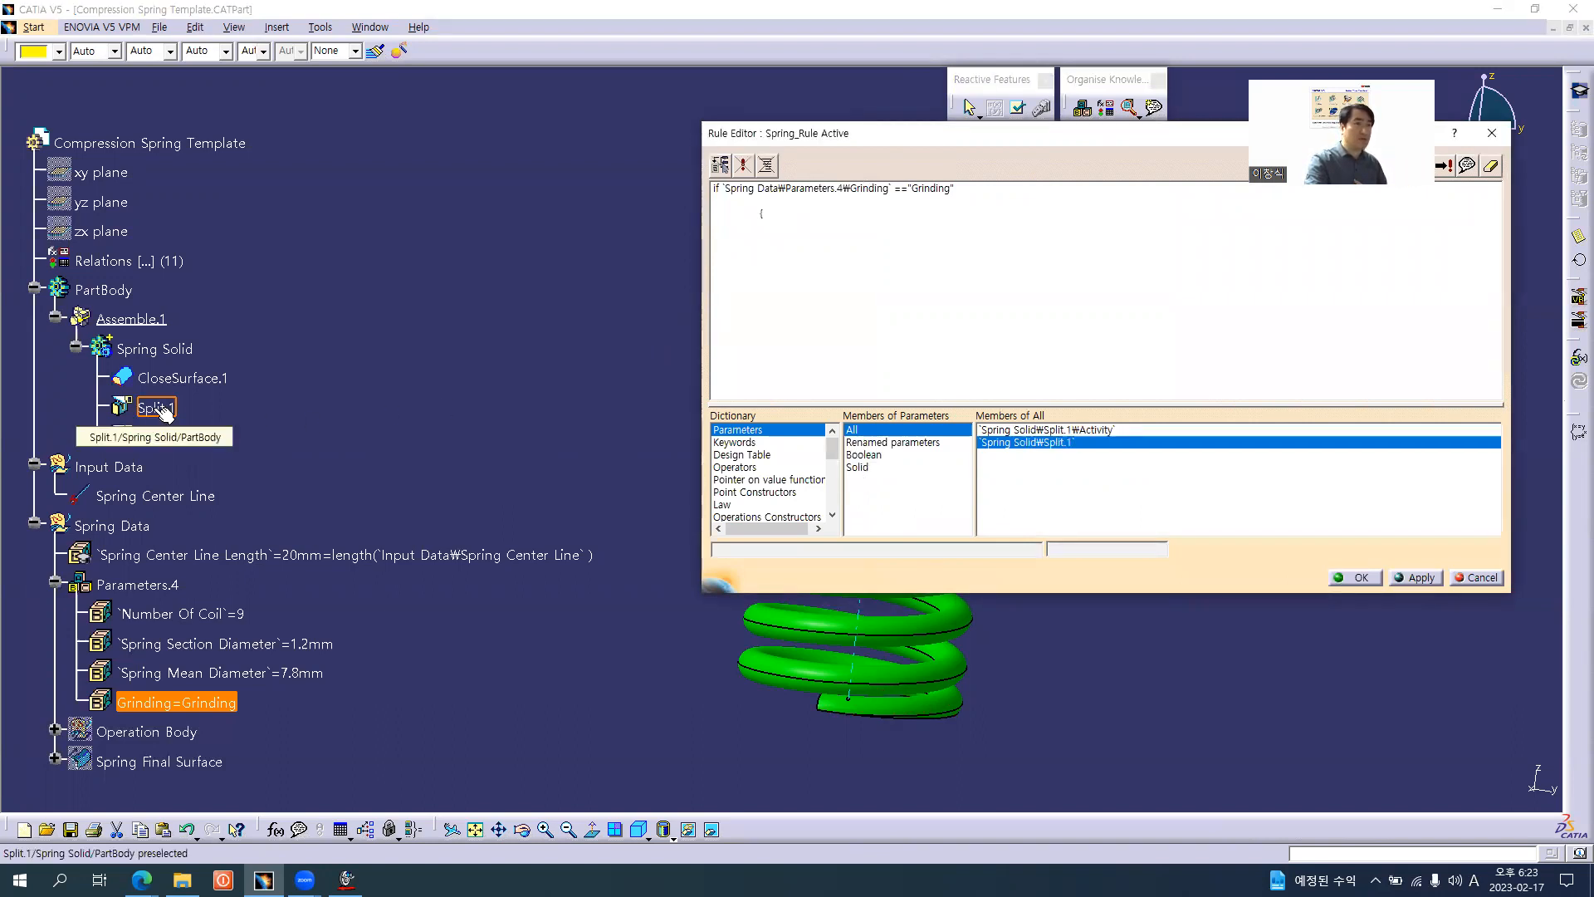
{"action": "left_click", "coordinate": [1077, 430]}
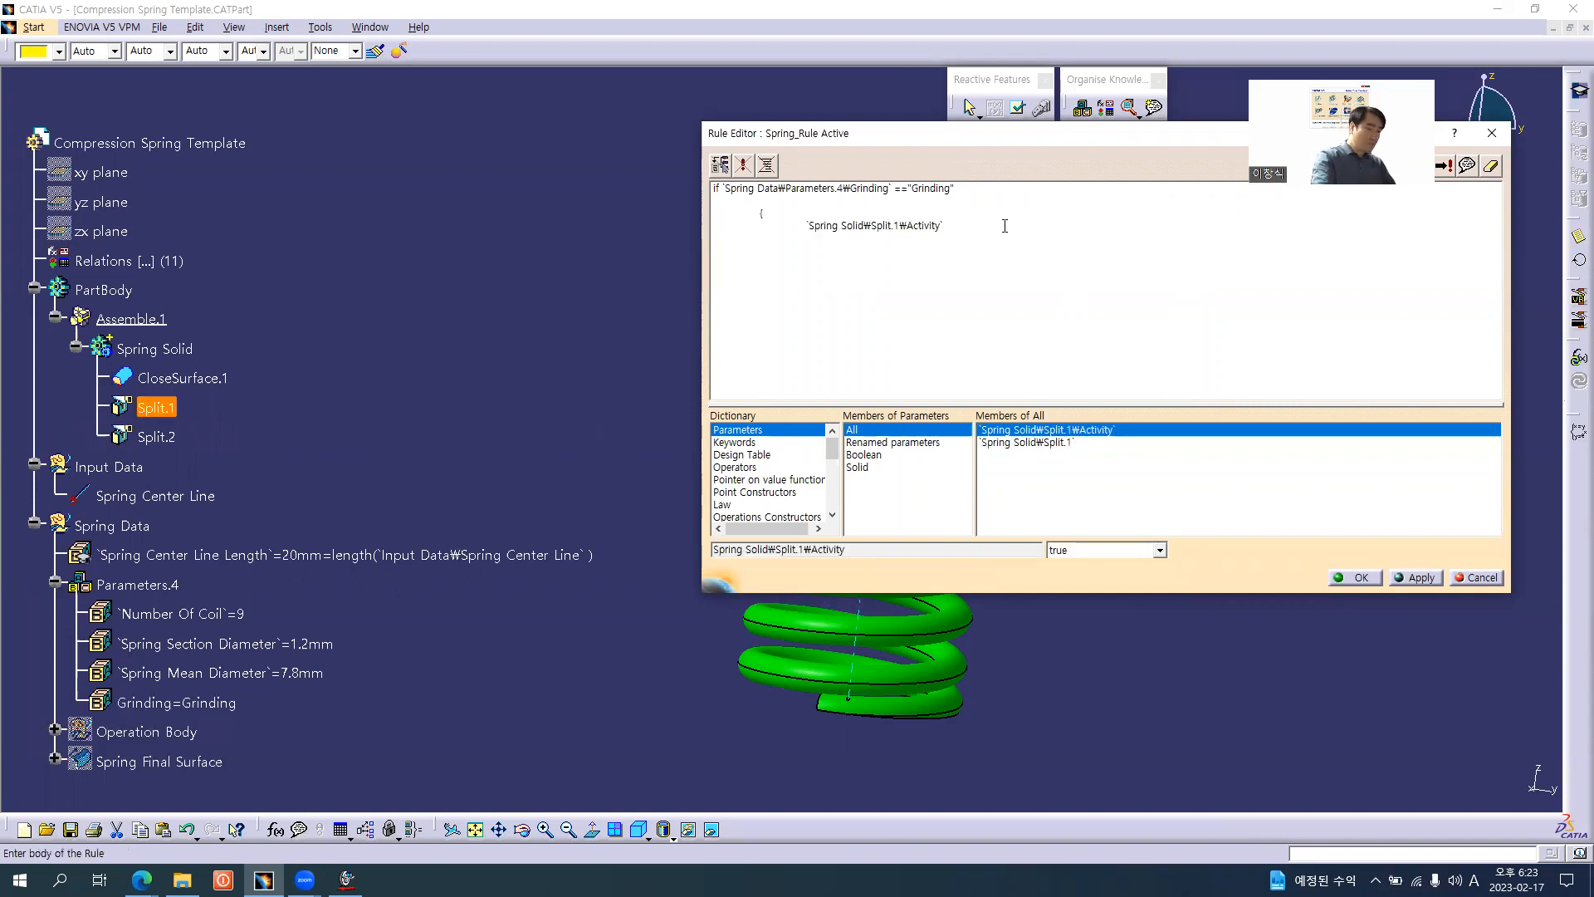
{"action": "type", "text": "true"}
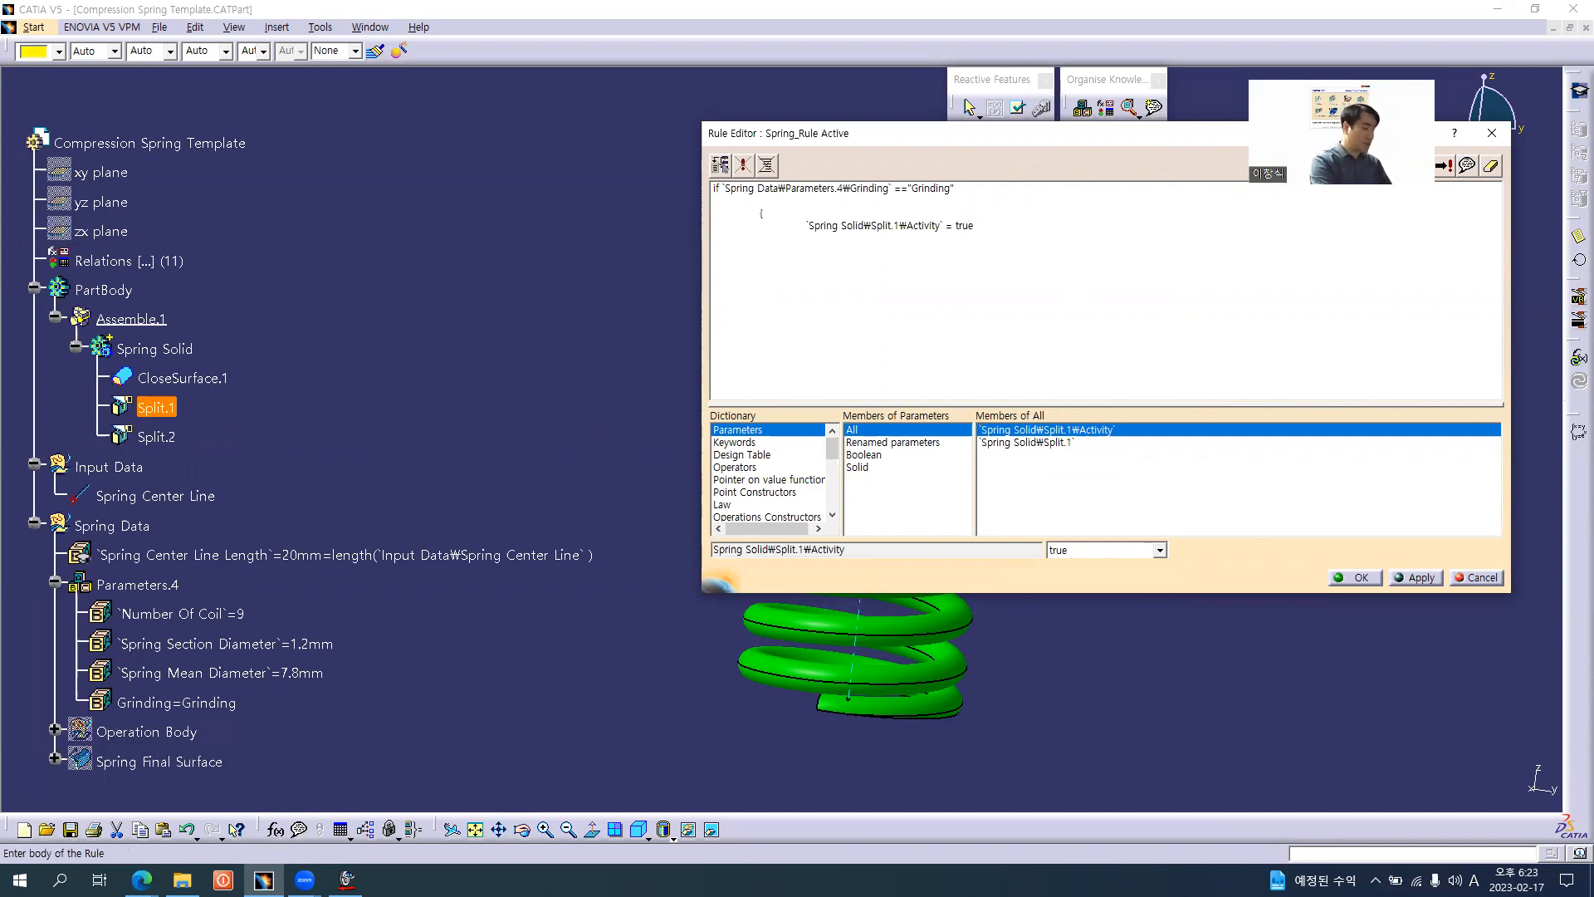
{"action": "key", "text": "Tab"}
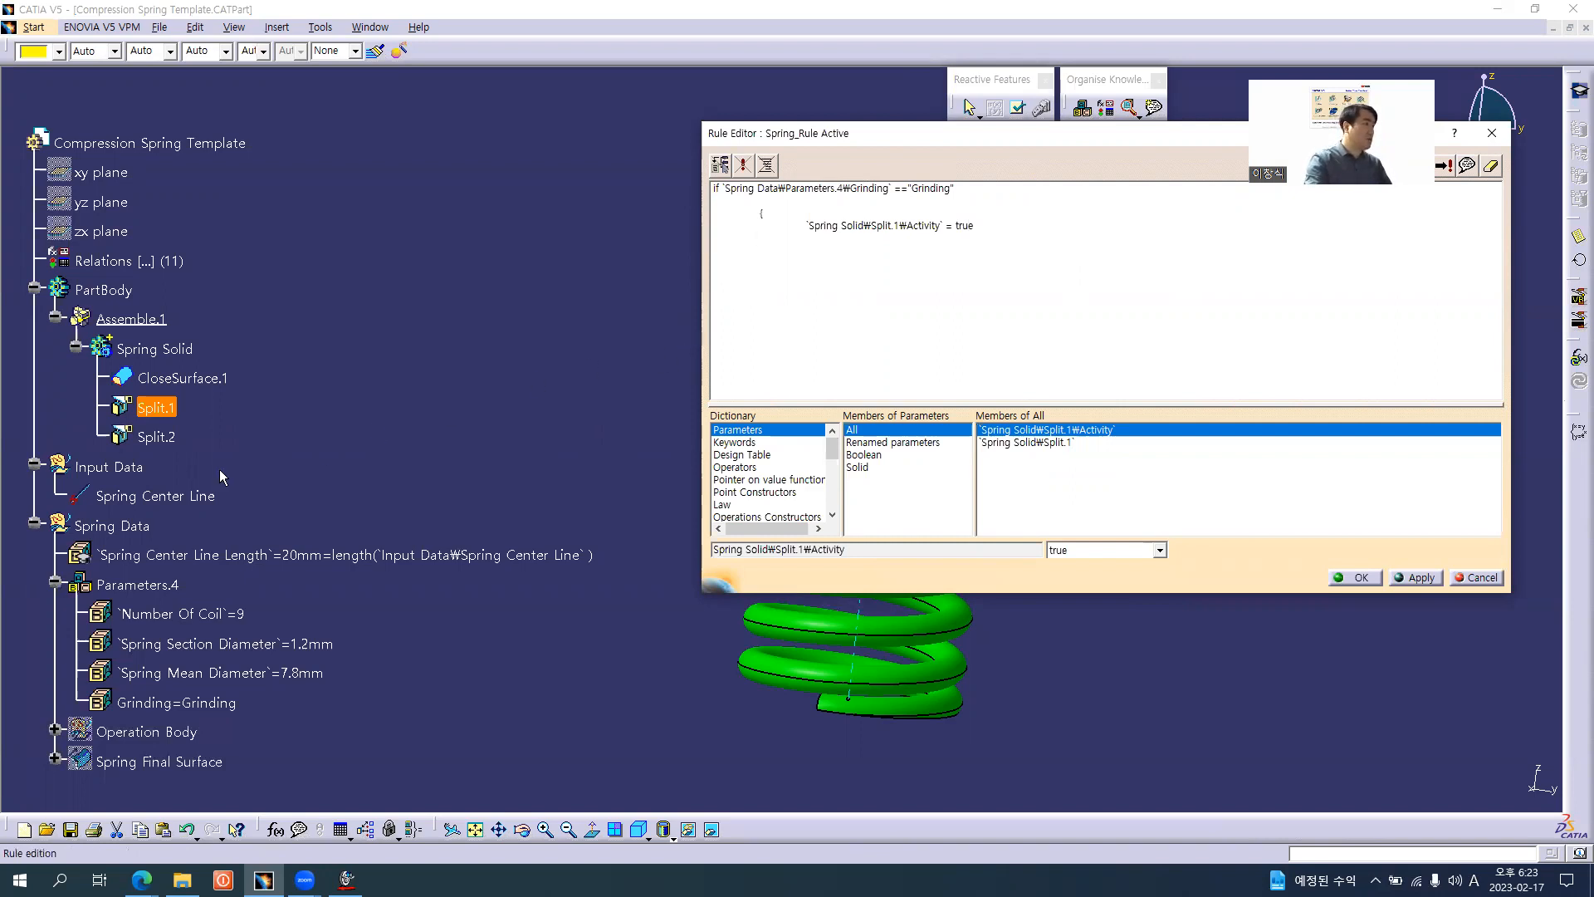
- Add a line setting the Activity of Split.2 to true and end the if block with a closing brace
{"action": "left_click", "coordinate": [176, 445]}
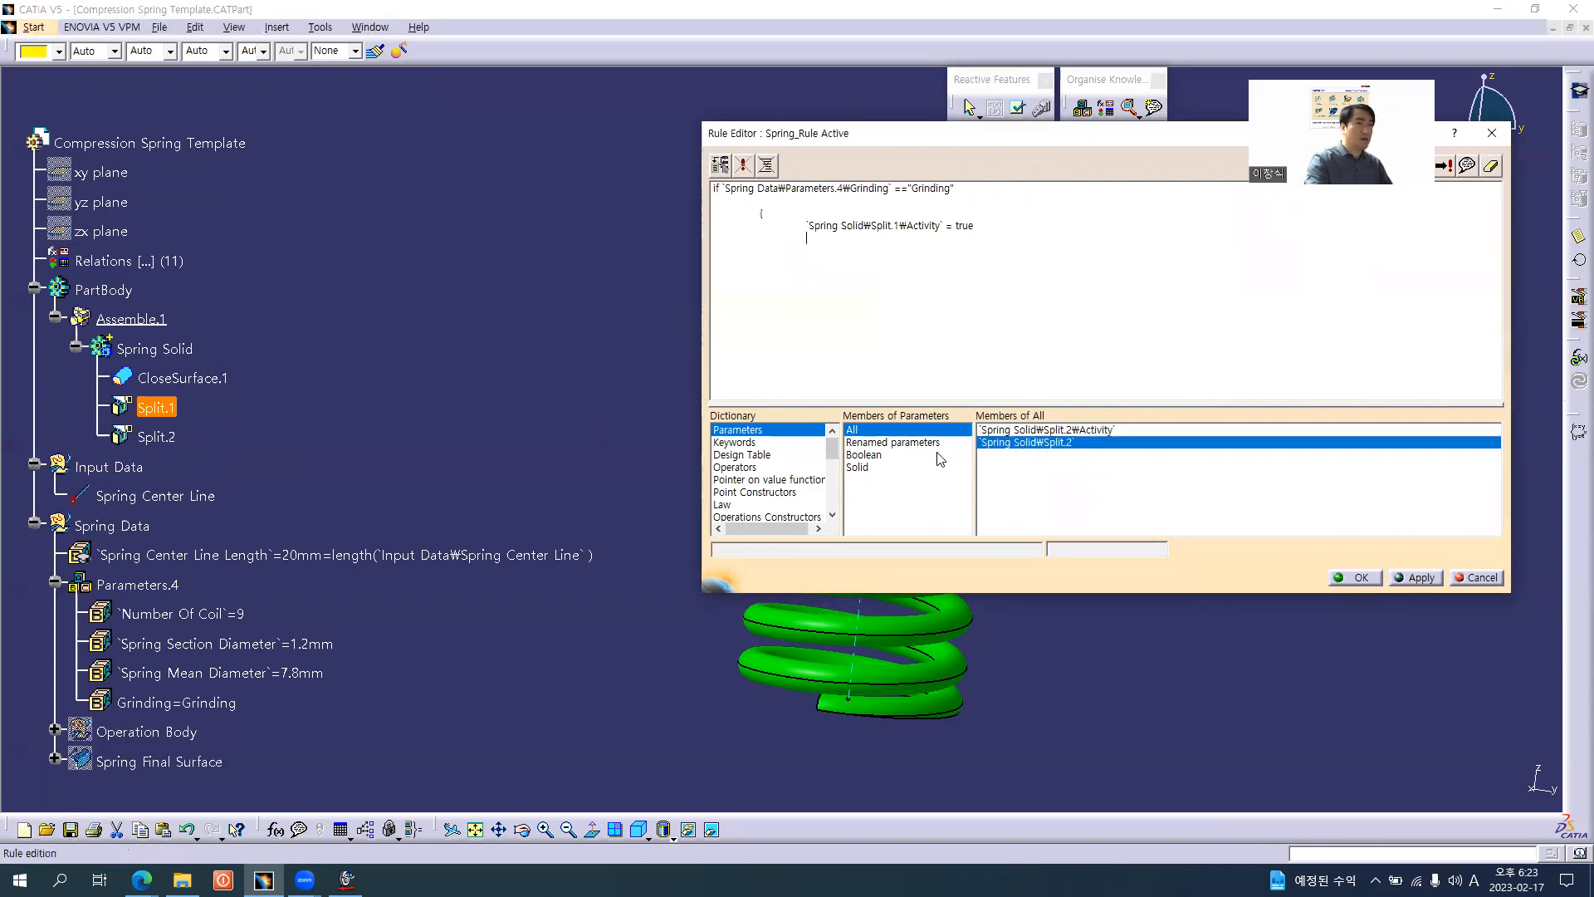
{"action": "double_click", "coordinate": [1050, 431]}
{"action": "type", "text": "="}
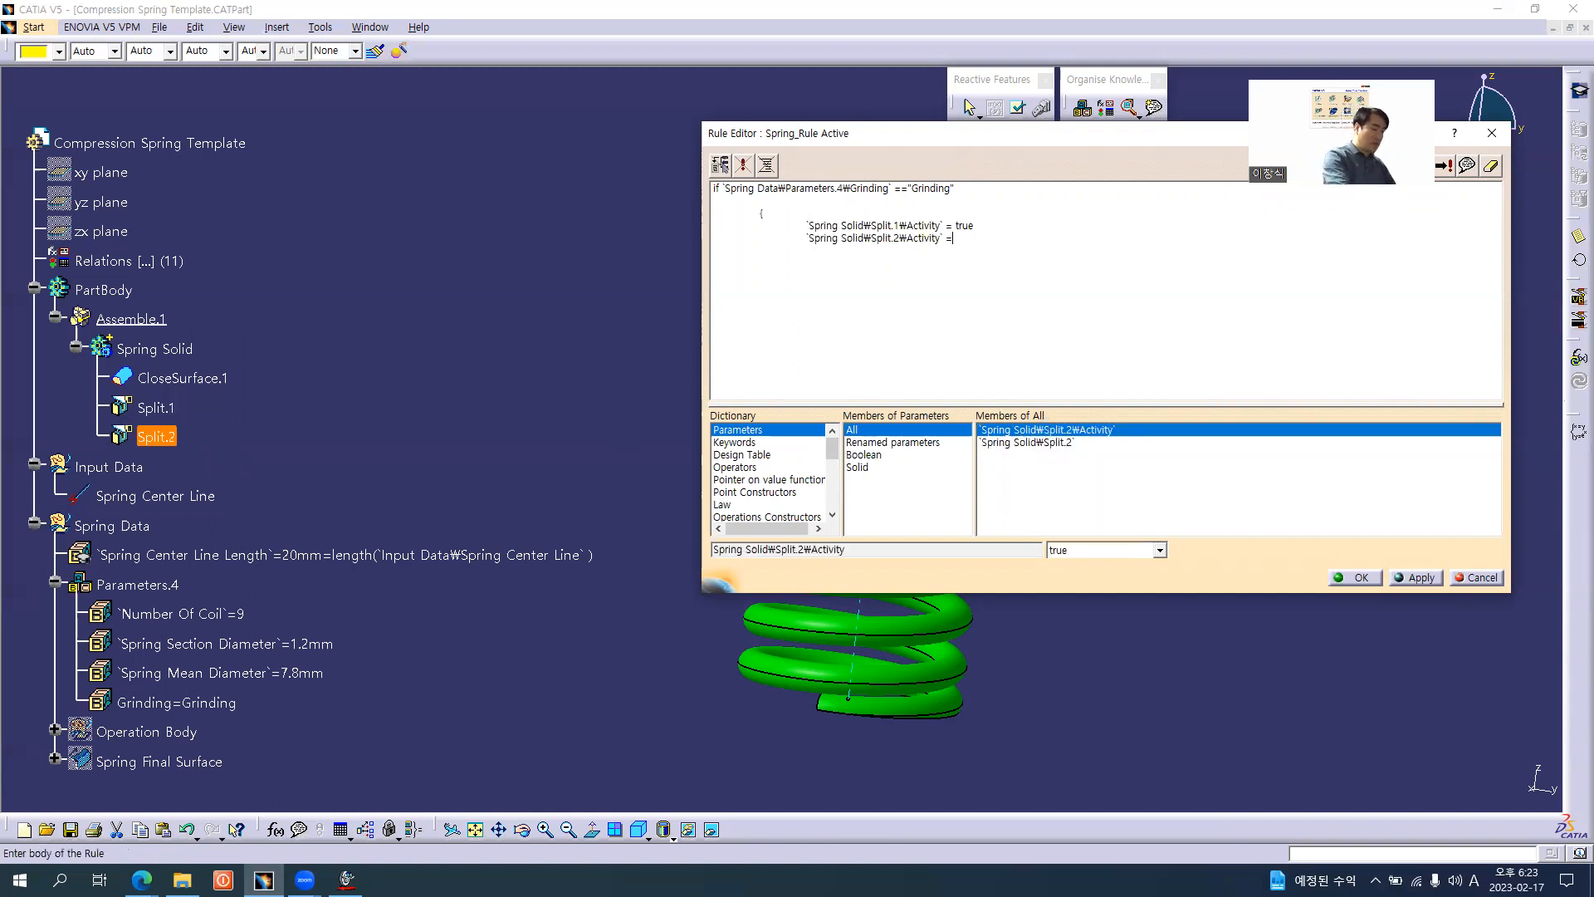
{"action": "type", "text": " true"}
{"action": "key", "text": "Return"}
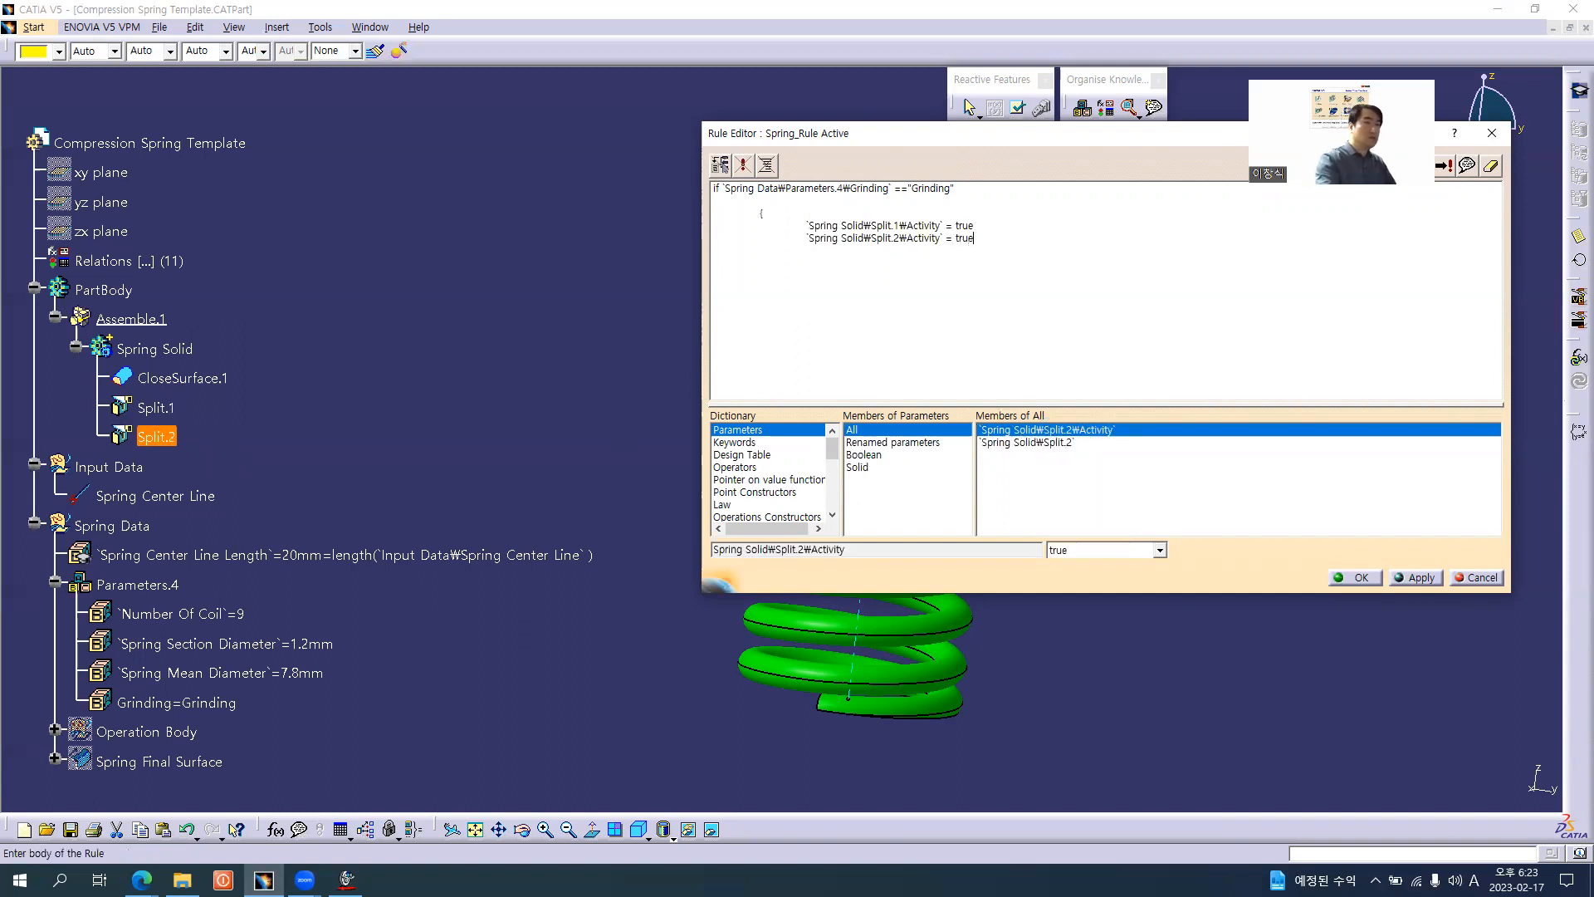
{"action": "key", "text": "Tab"}
{"action": "type", "text": "}"}
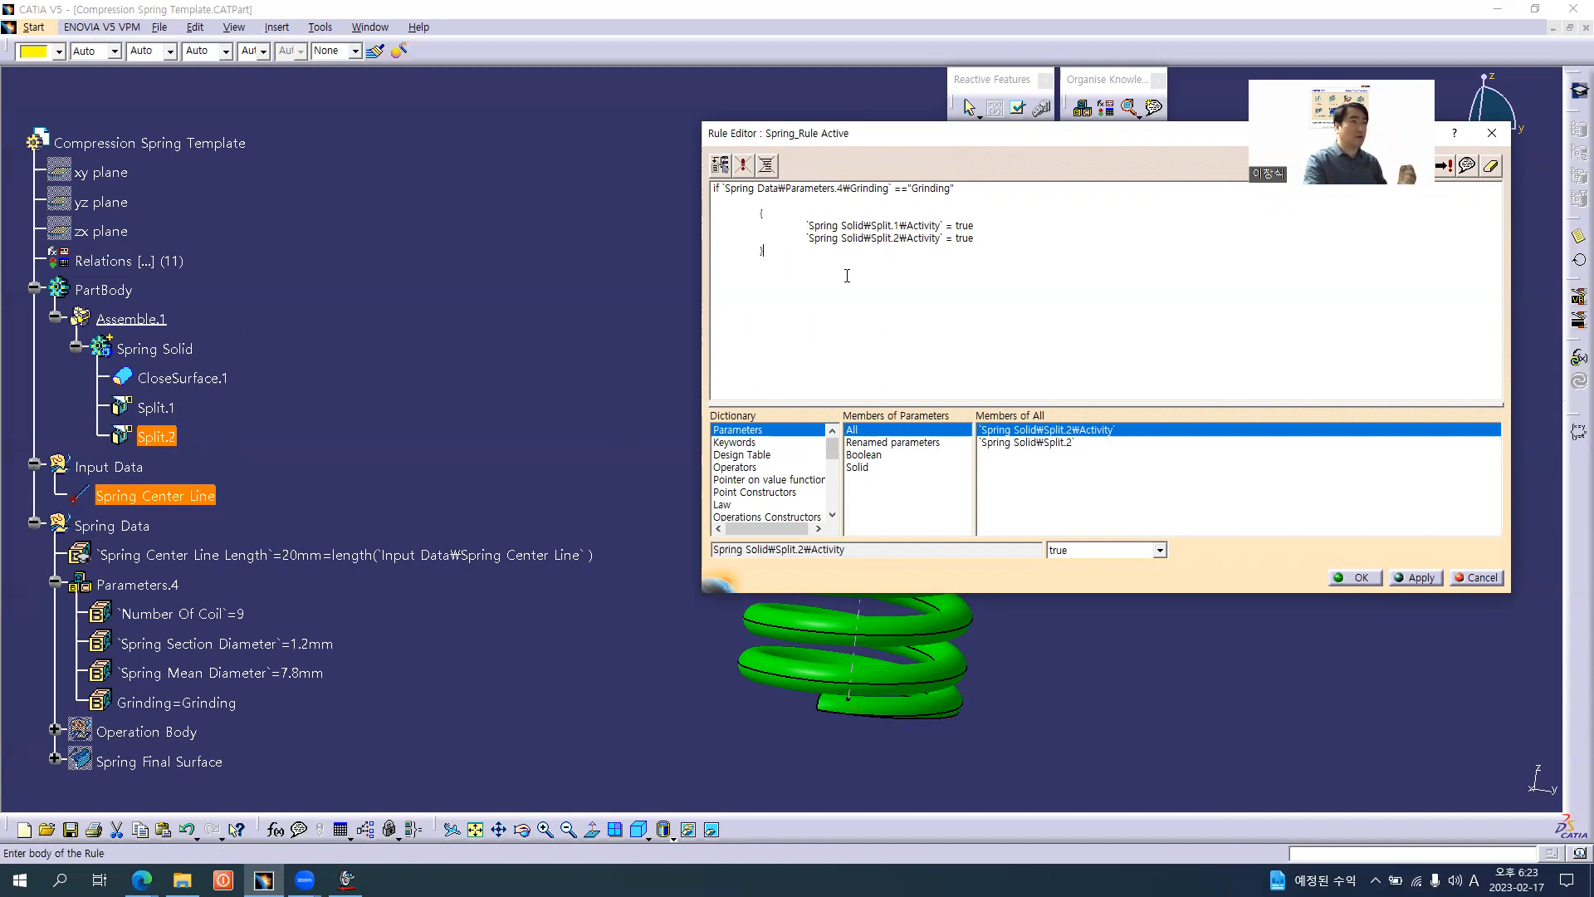
- Duplicate the whole if block below itself and replace the copy's condition with else
{"action": "left_click_drag", "start_coordinate": [765, 250], "coordinate": [713, 187]}
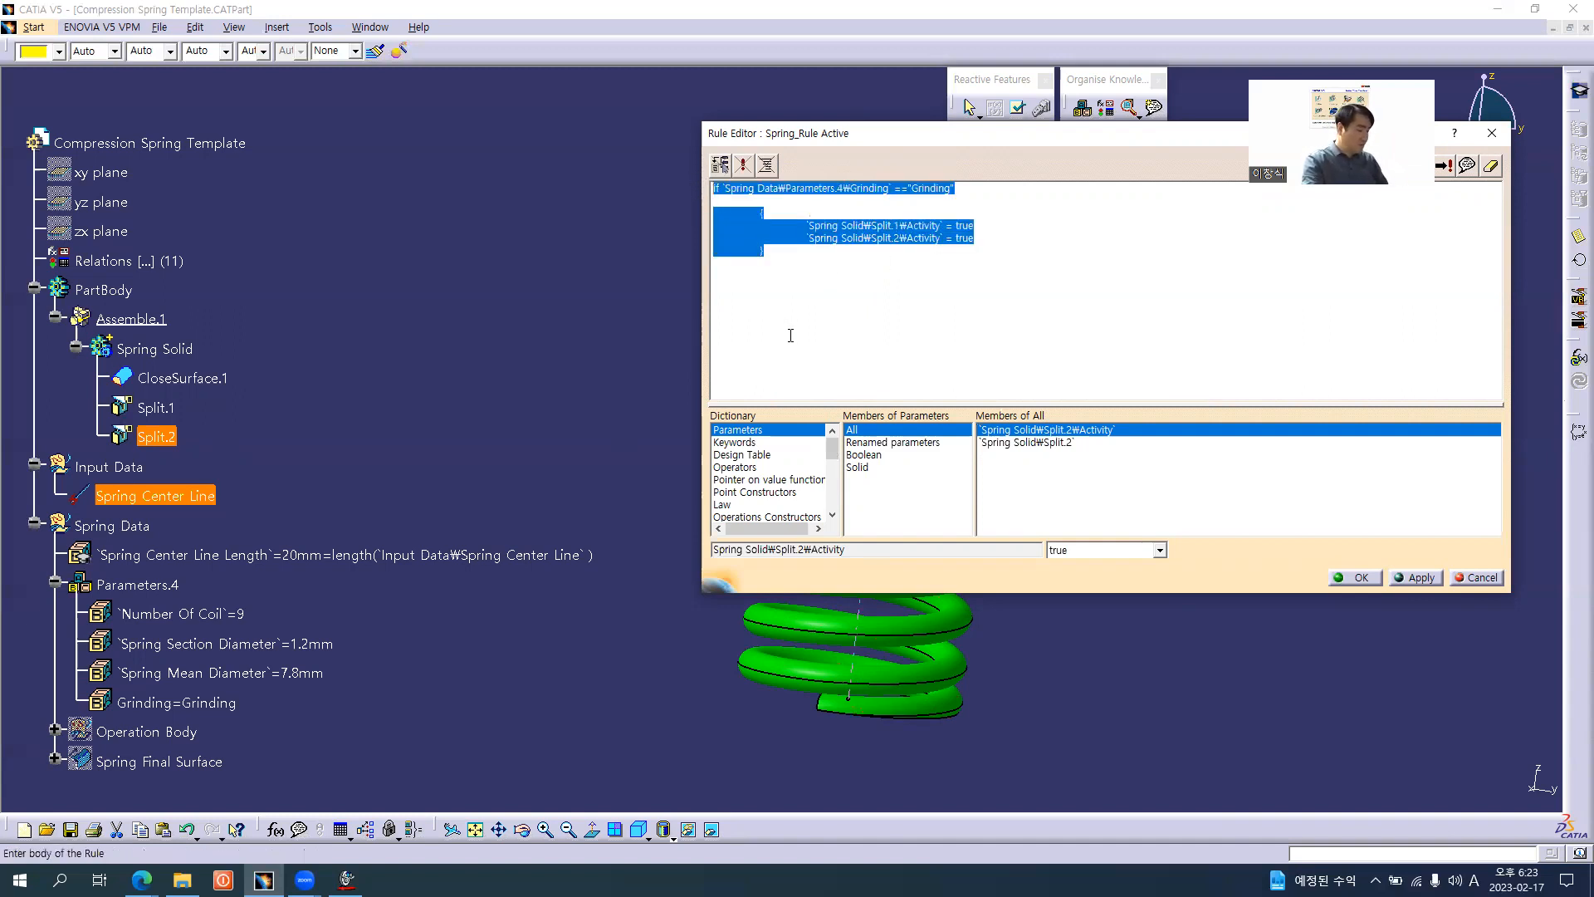
{"action": "left_click", "coordinate": [795, 273]}
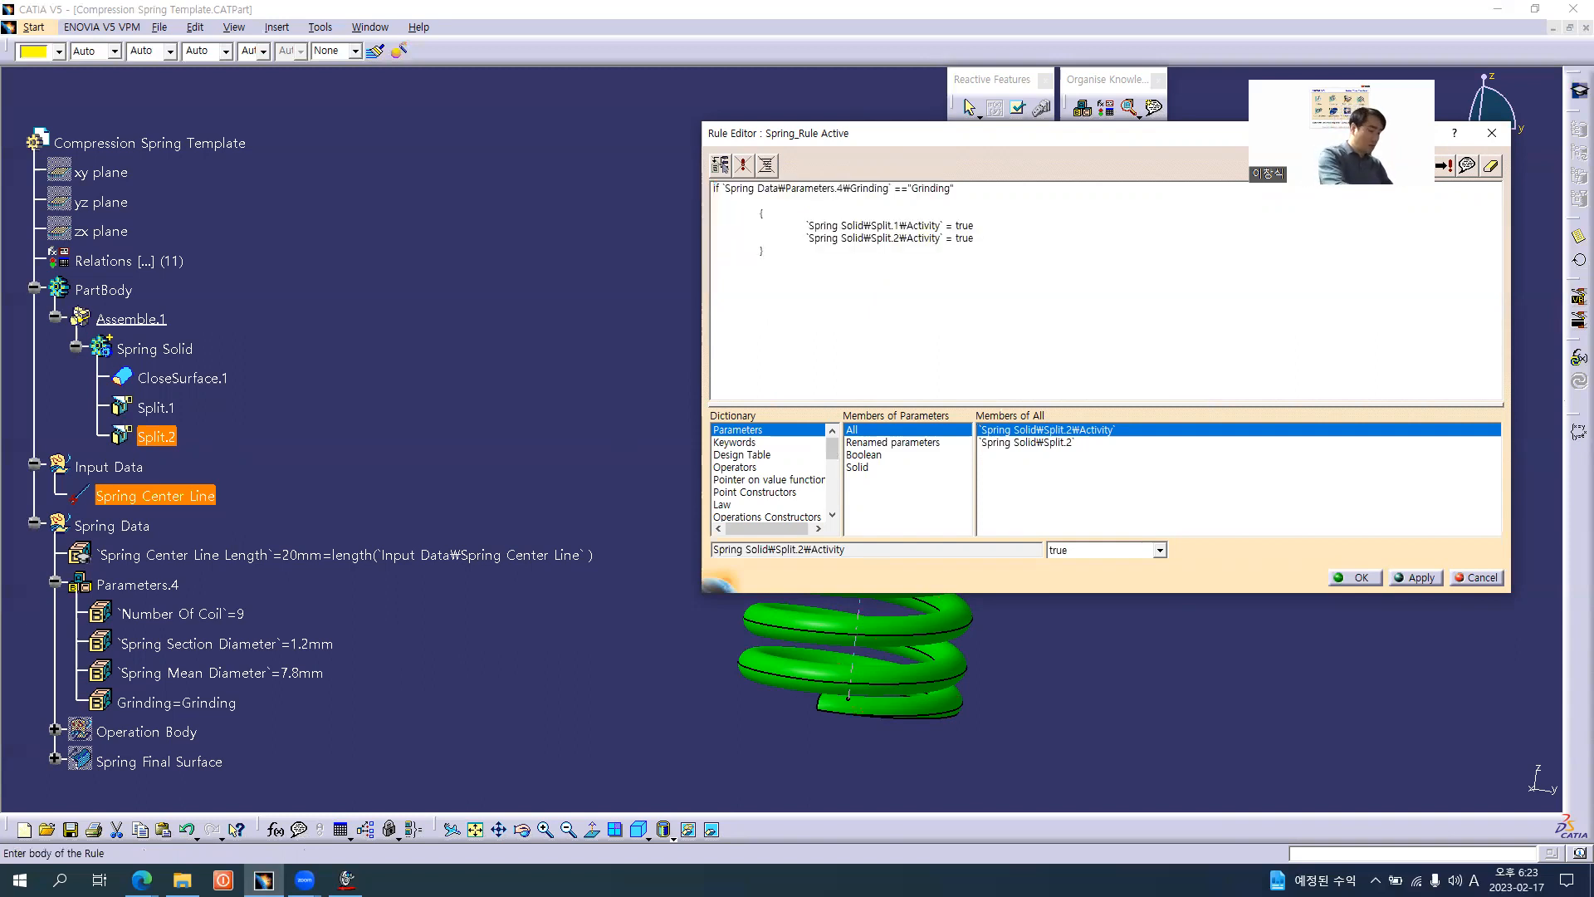
{"action": "type", "text": "if `Spring Data₩Parameters.4₩Grinding` ==\"Grinding\"  \t{ \t\t`Spring Solid₩Split.1₩Activity` = true \t\t`Spring Solid₩Split.2₩Activity` = true \t}"}
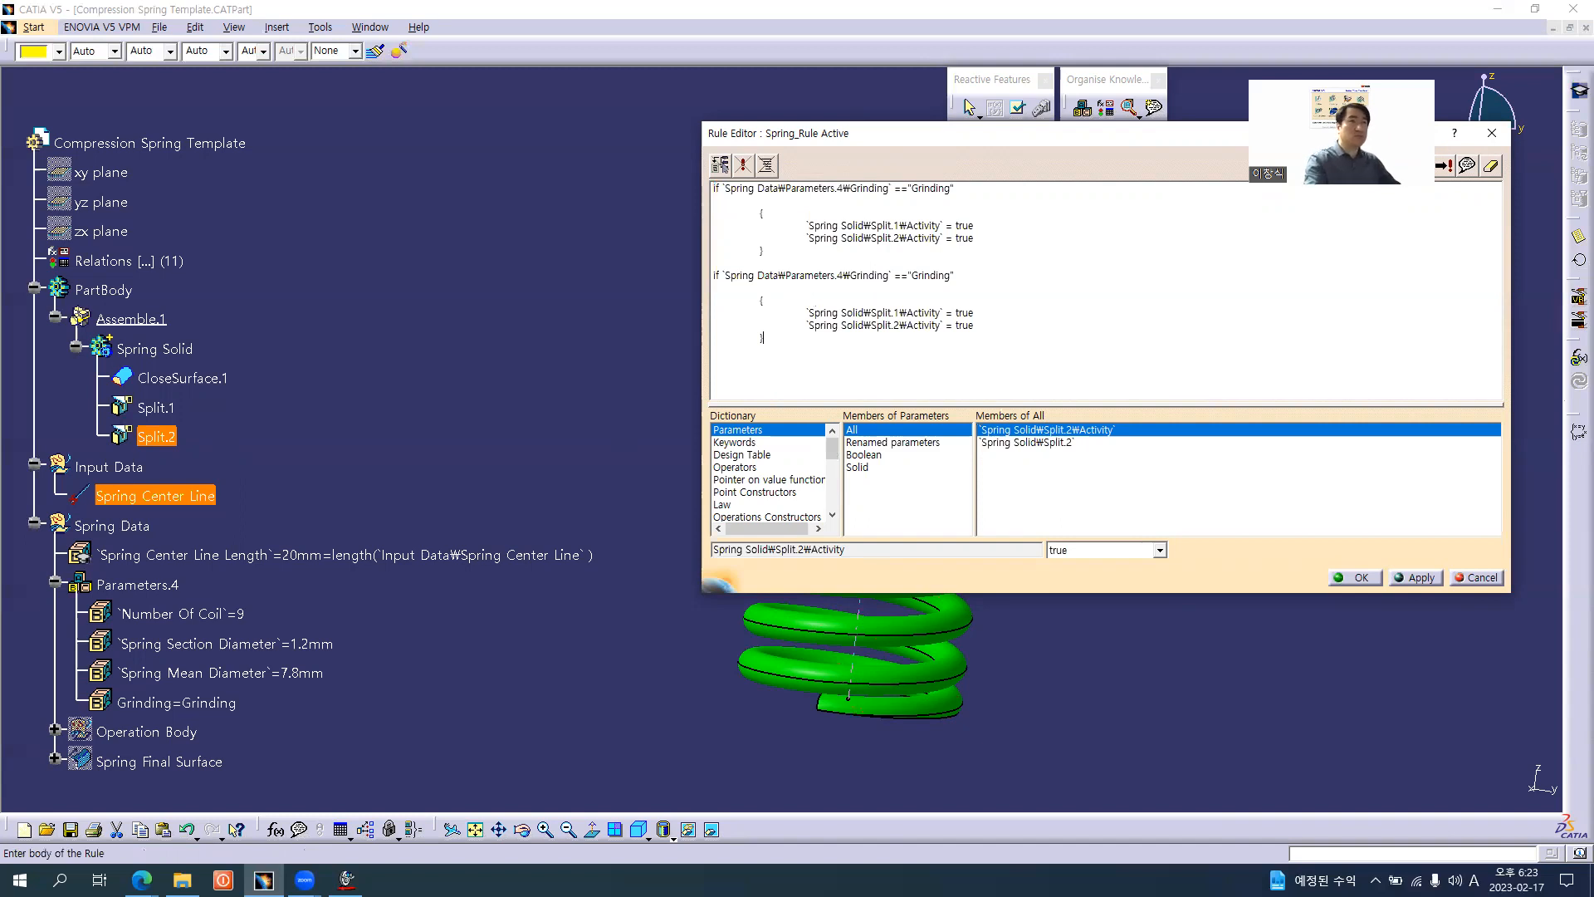
{"action": "left_click_drag", "start_coordinate": [967, 275], "coordinate": [694, 287]}
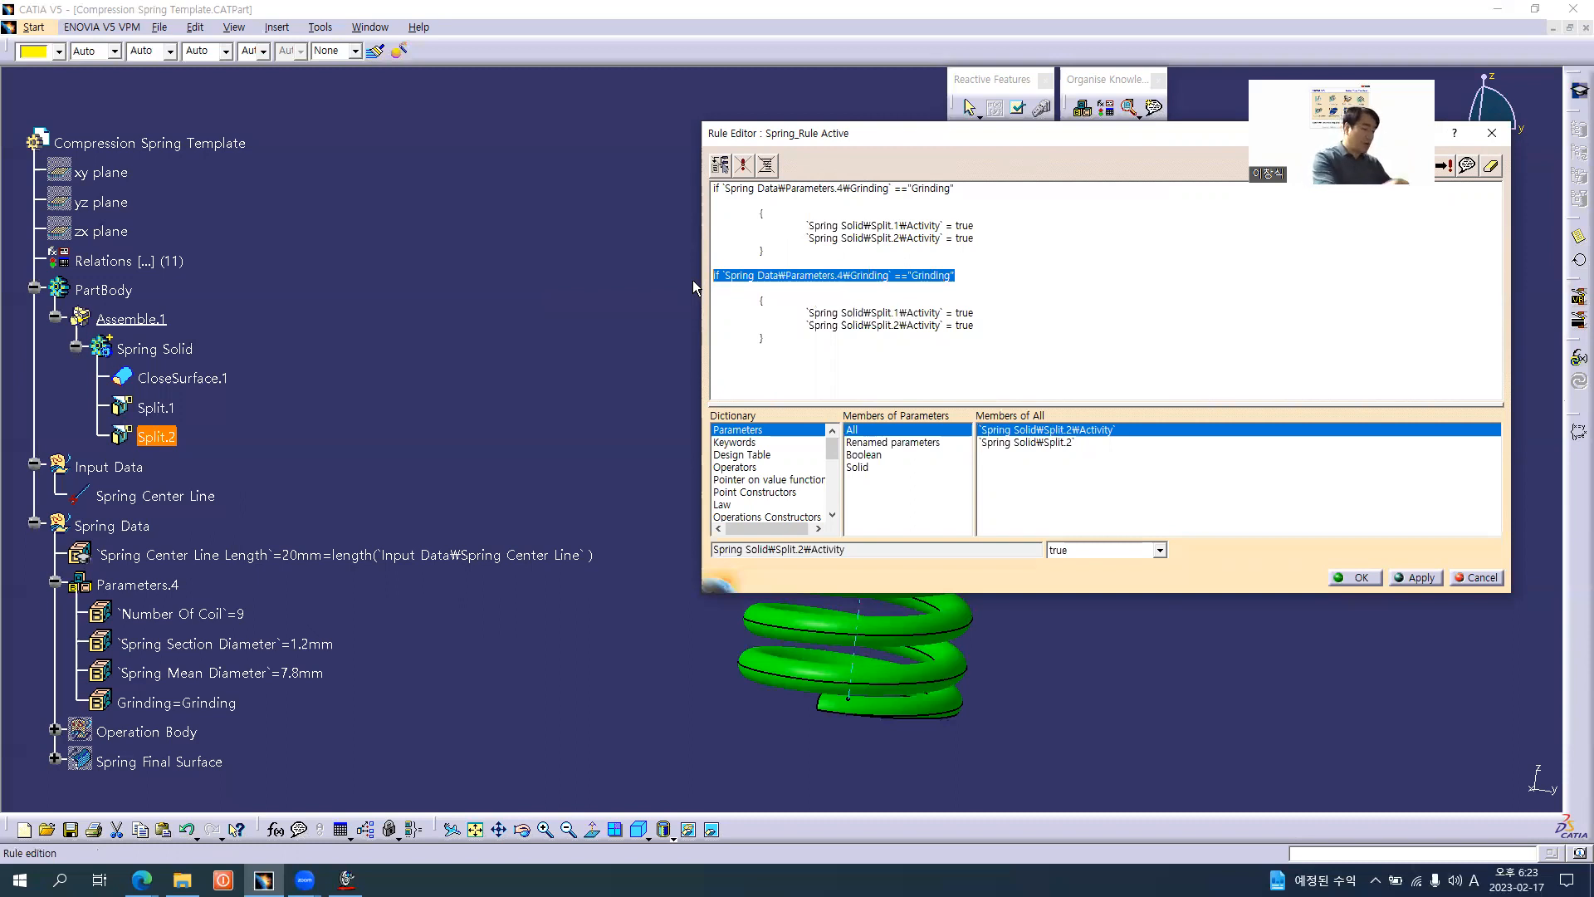
{"action": "type", "text": "else"}
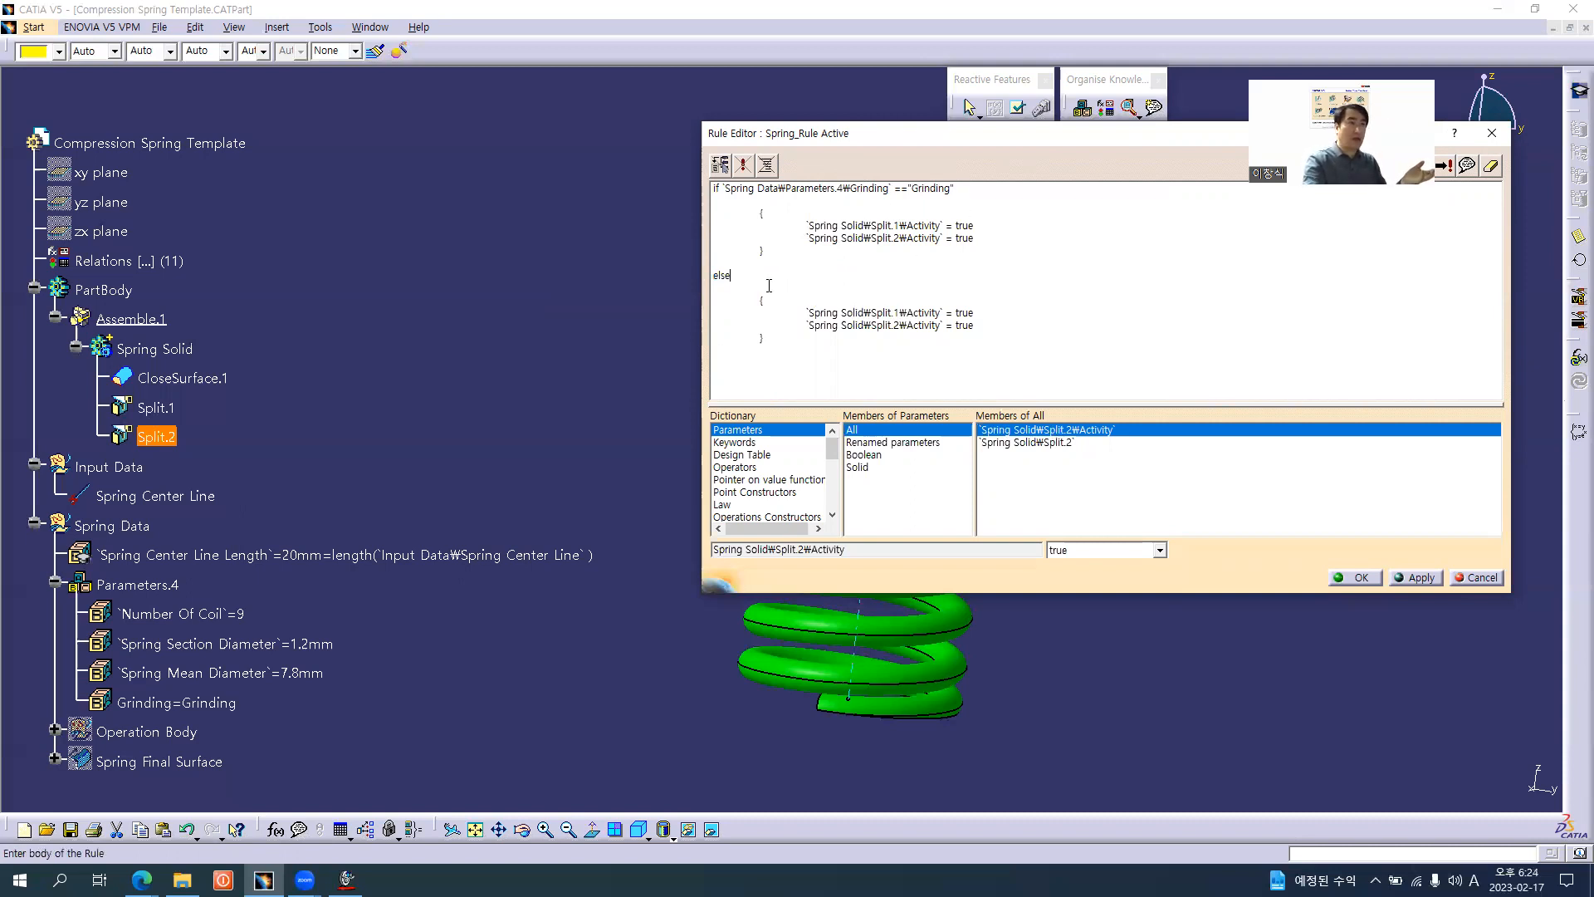
- Set the Split.1 and Split.2 Activity values in the else block to false, and apply and accept the rule
{"action": "double_click", "coordinate": [963, 313]}
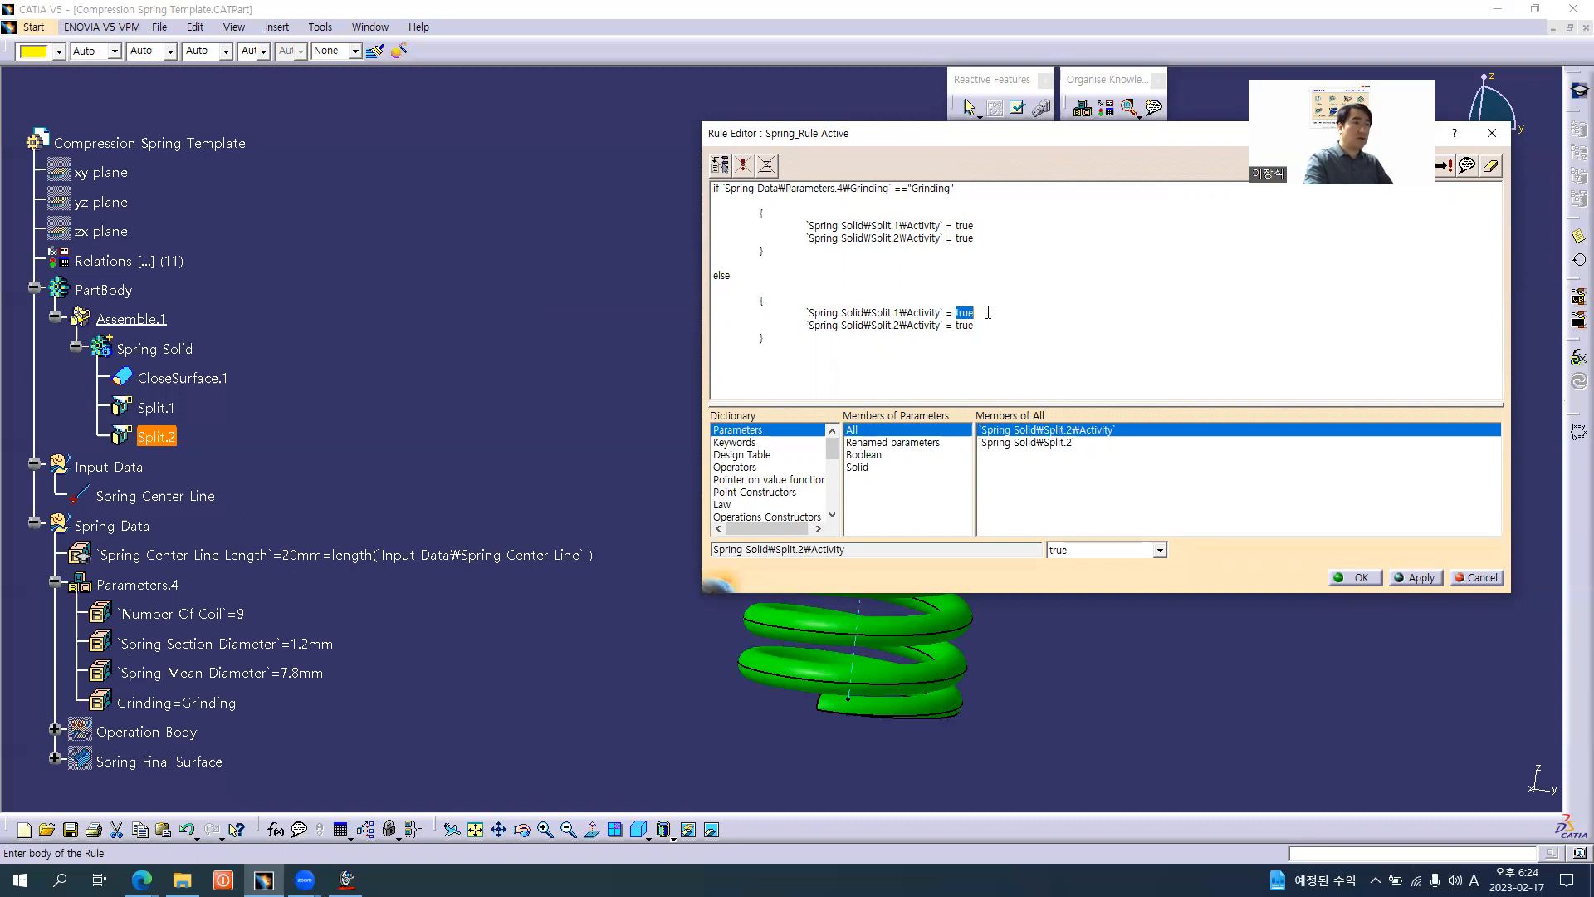
{"action": "type", "text": "false"}
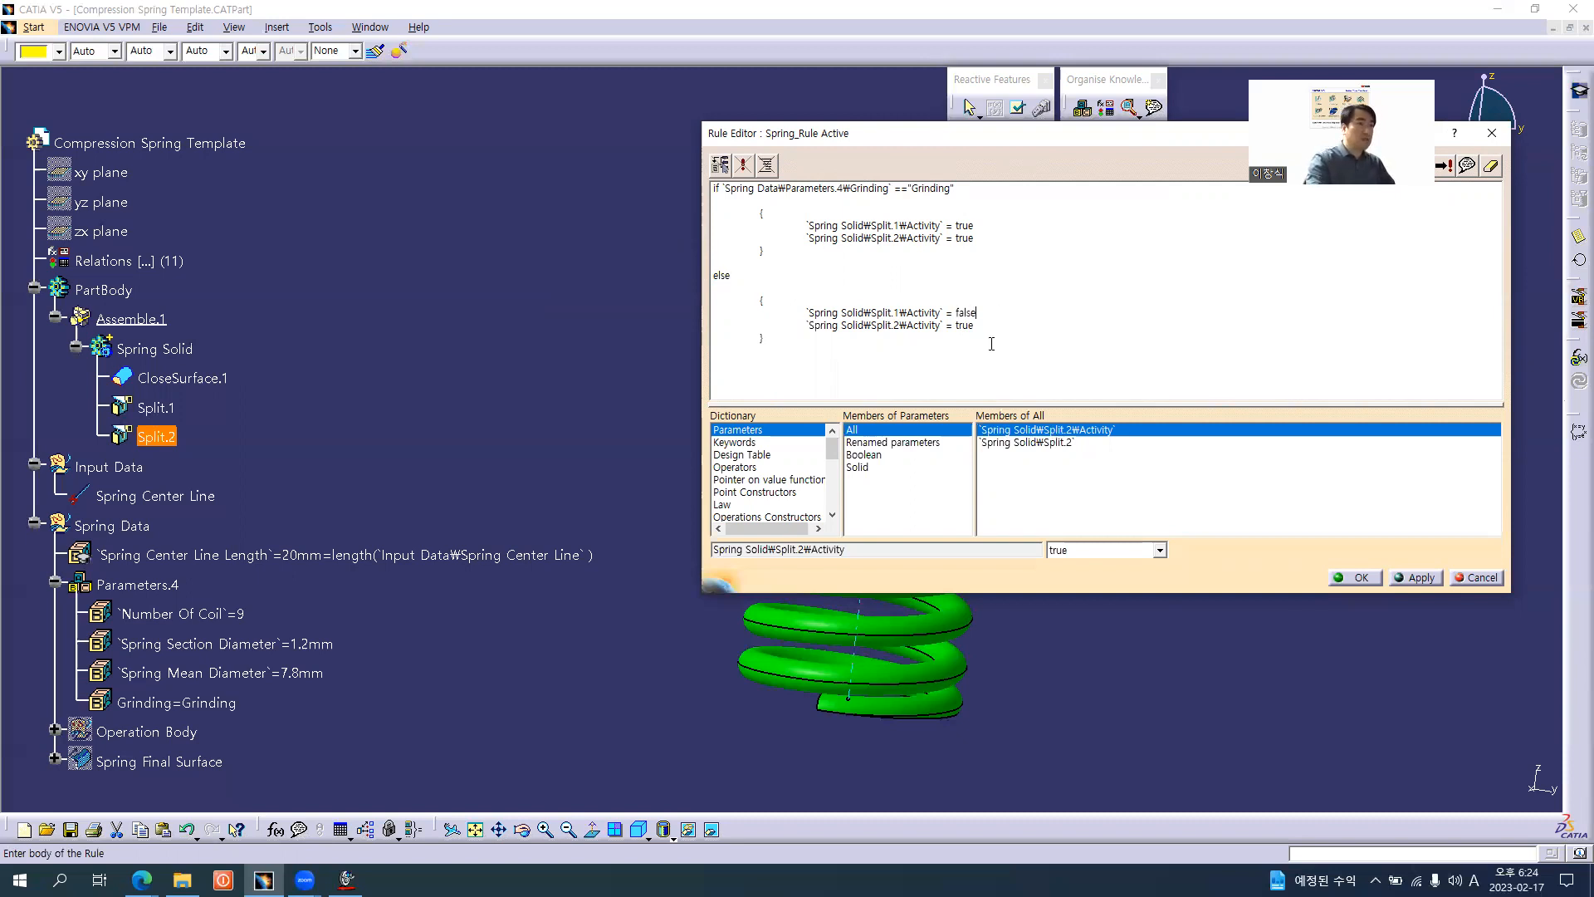
{"action": "double_click", "coordinate": [962, 326]}
{"action": "type", "text": "false"}
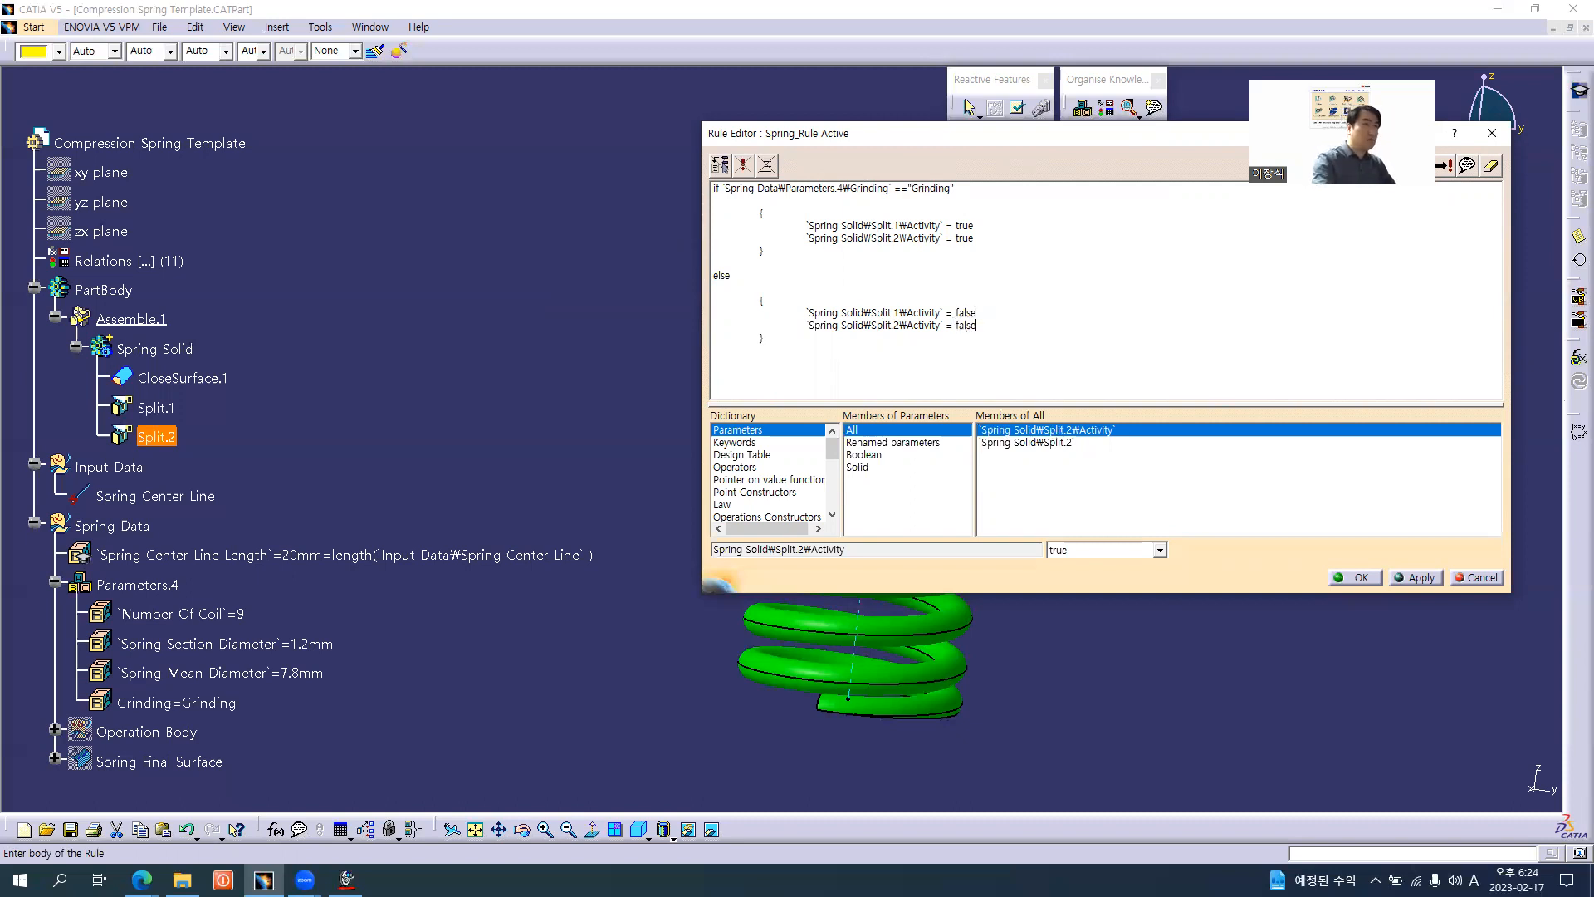
{"action": "left_click", "coordinate": [1420, 577]}
{"action": "left_click", "coordinate": [1360, 577]}
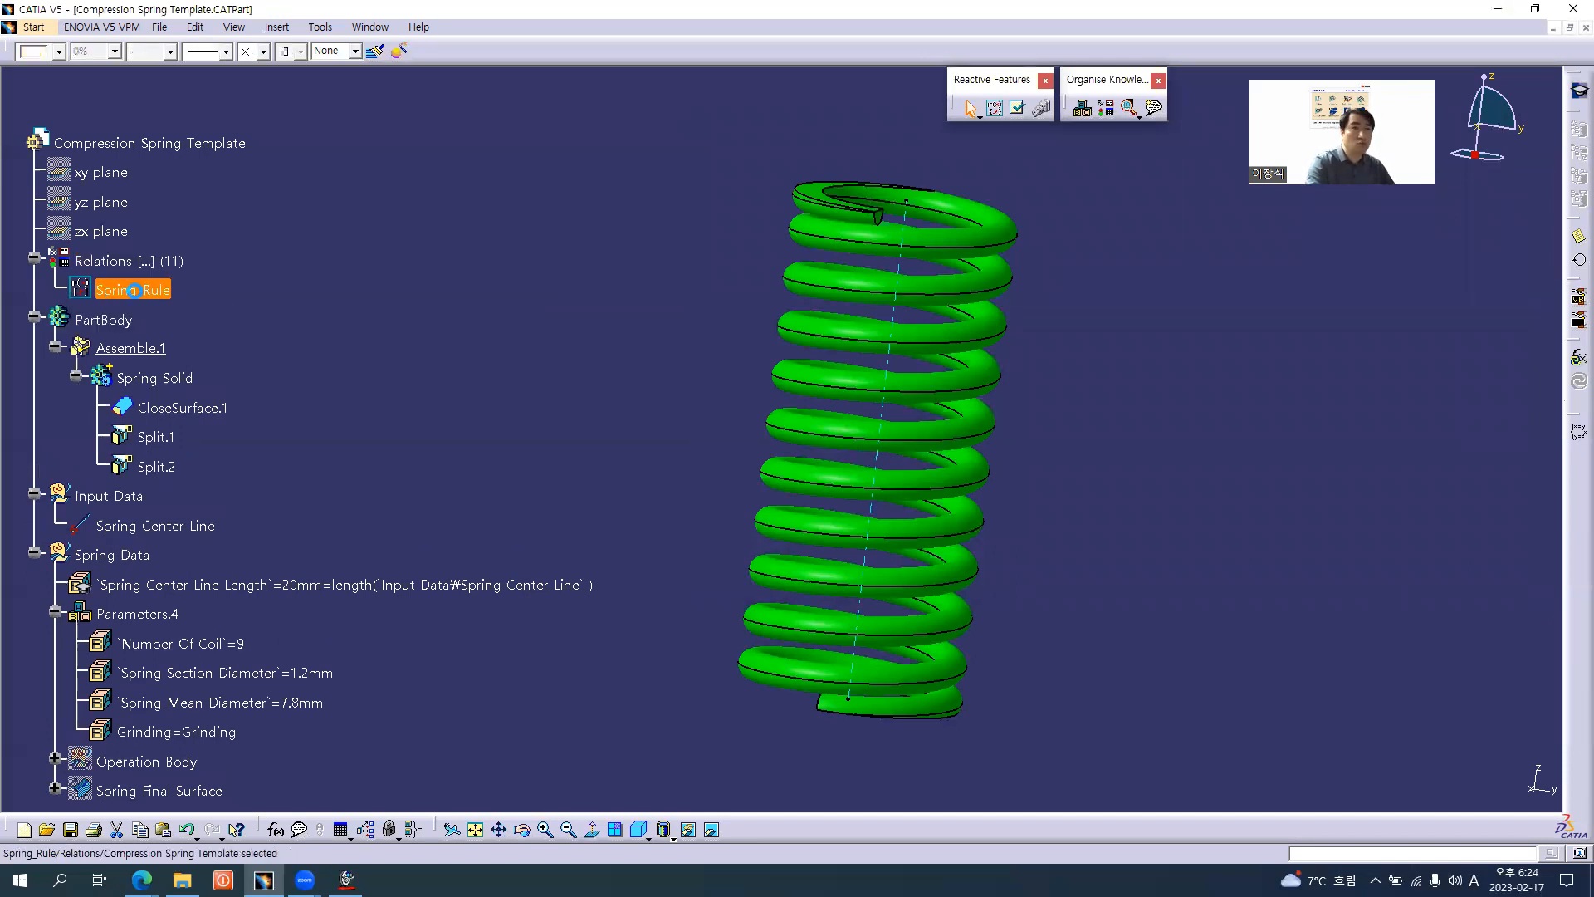
- Set the Grinding parameter to No Grinding to test the rule on the spring
{"action": "scroll", "coordinate": [398, 406], "scroll_direction": "down", "scroll_amount": 1}
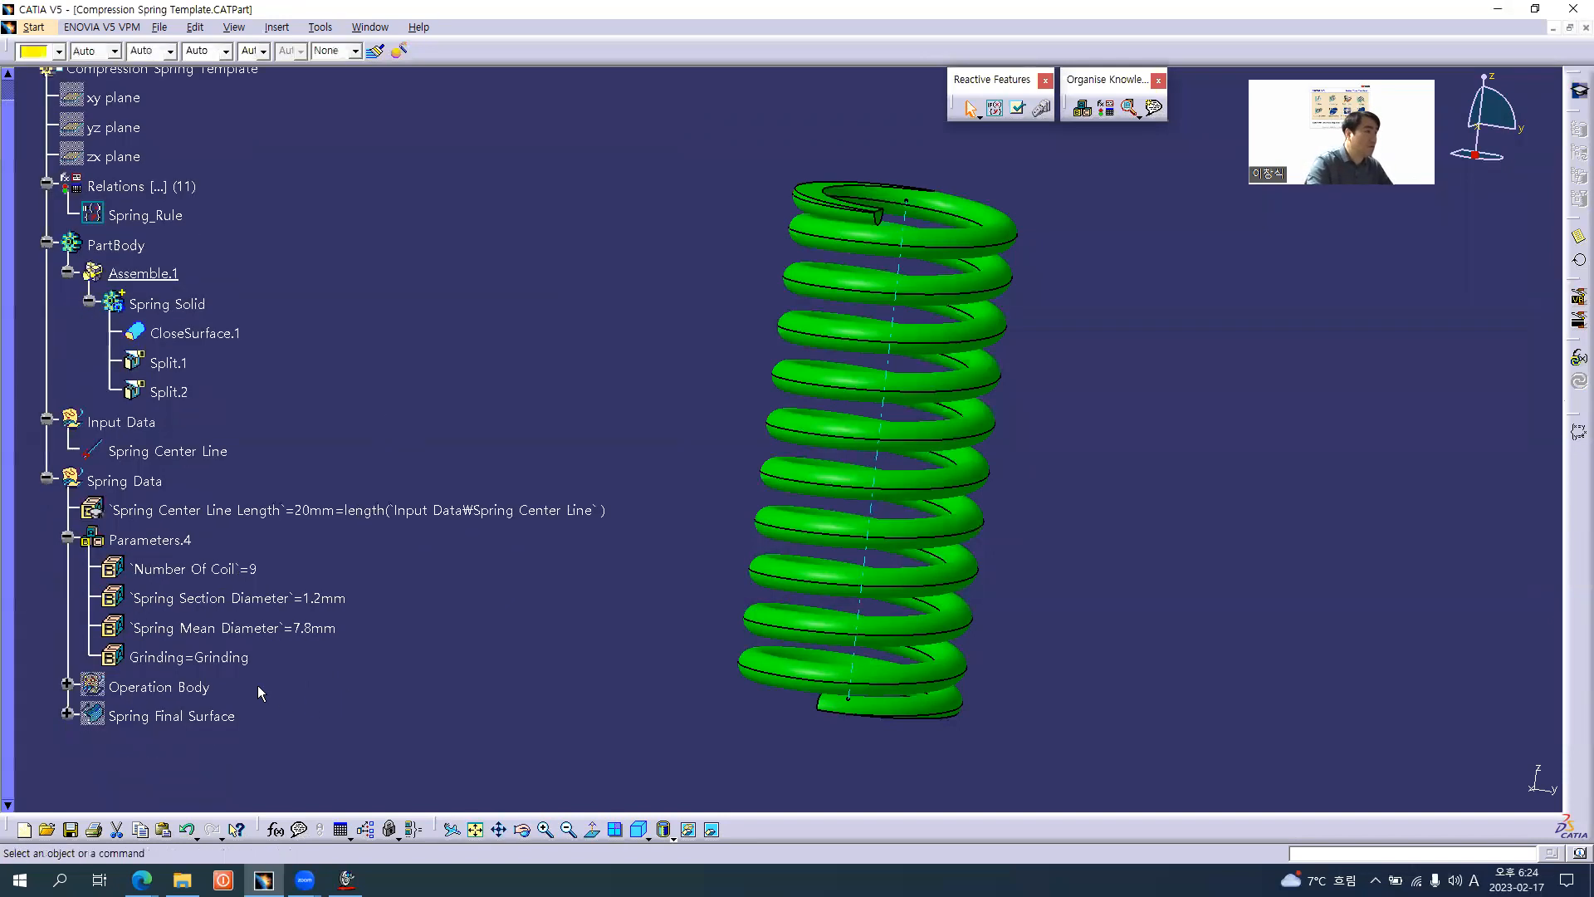
{"action": "double_click", "coordinate": [214, 658]}
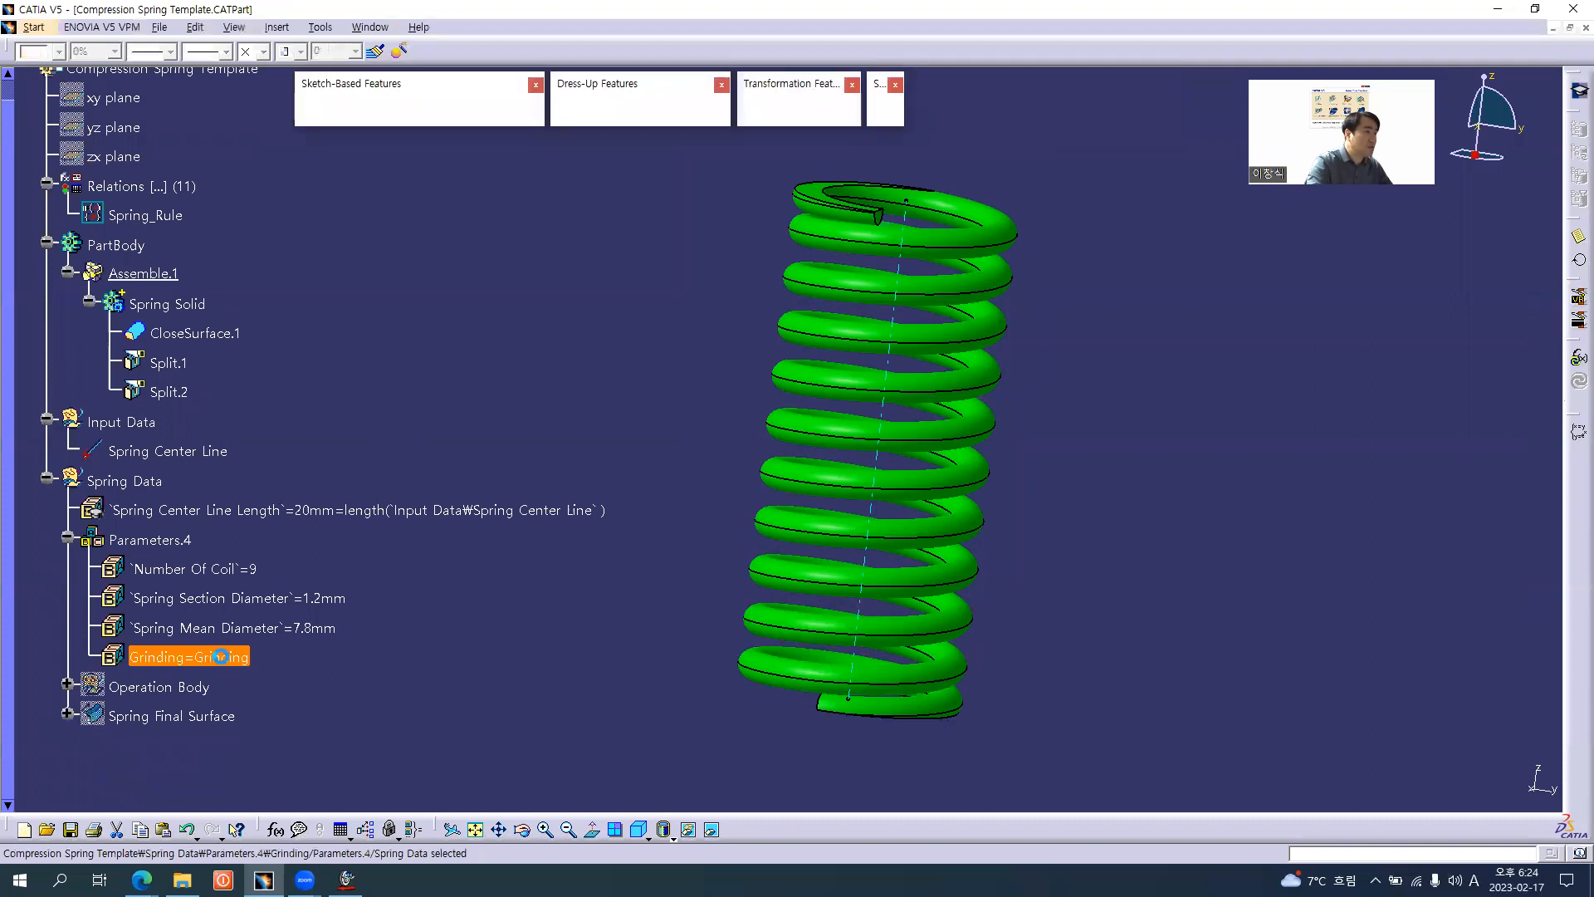
{"action": "left_click", "coordinate": [503, 694]}
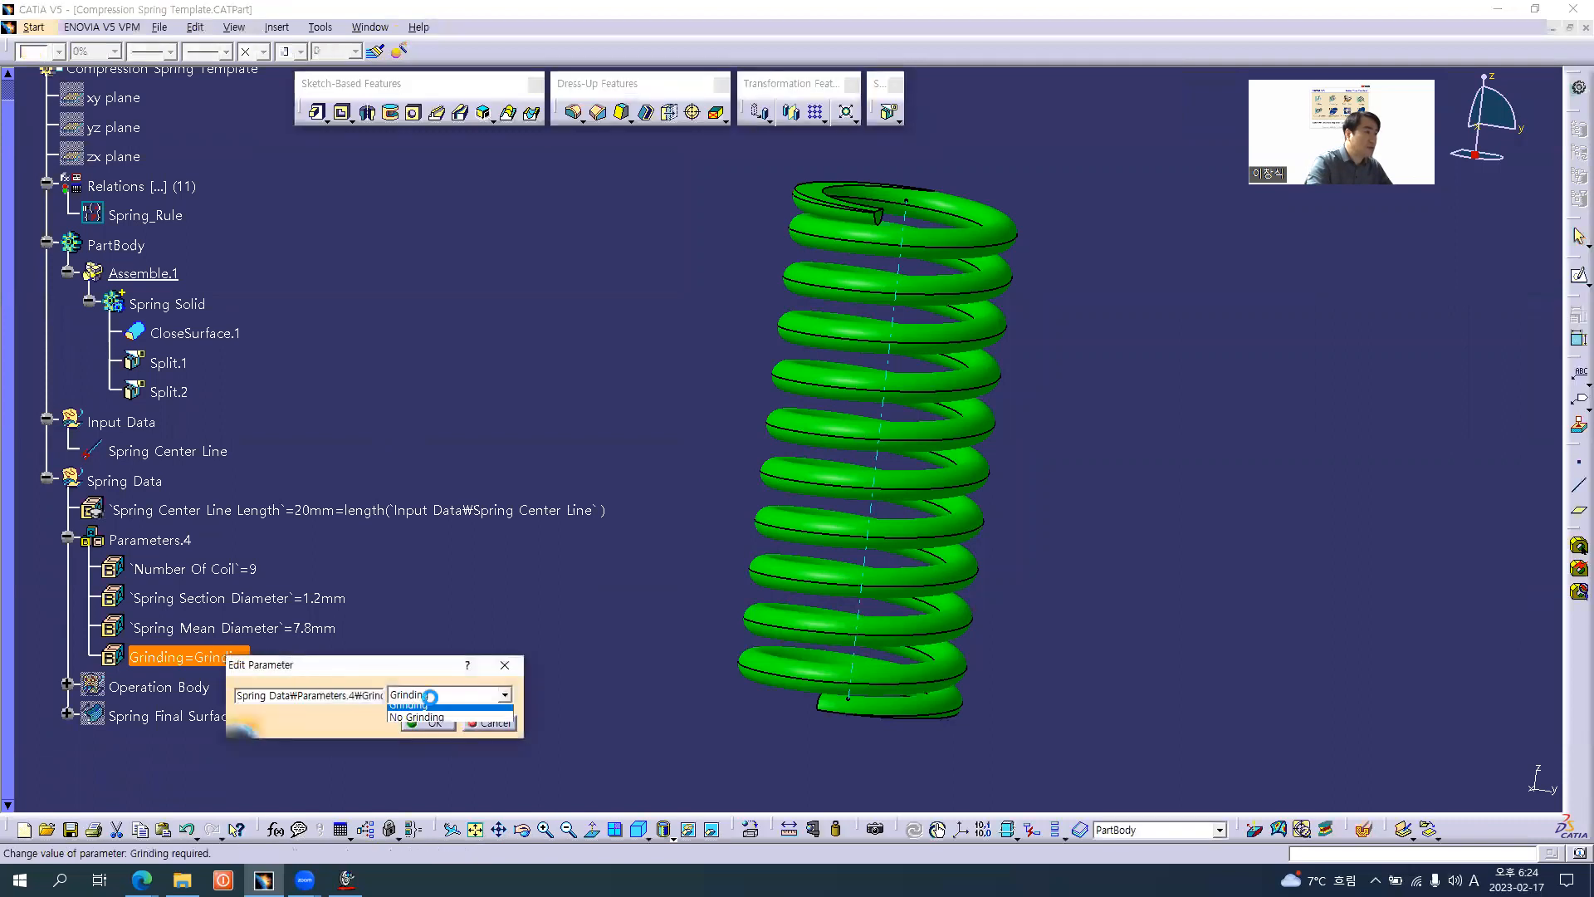
{"action": "left_click", "coordinate": [438, 719]}
{"action": "left_click", "coordinate": [436, 722]}
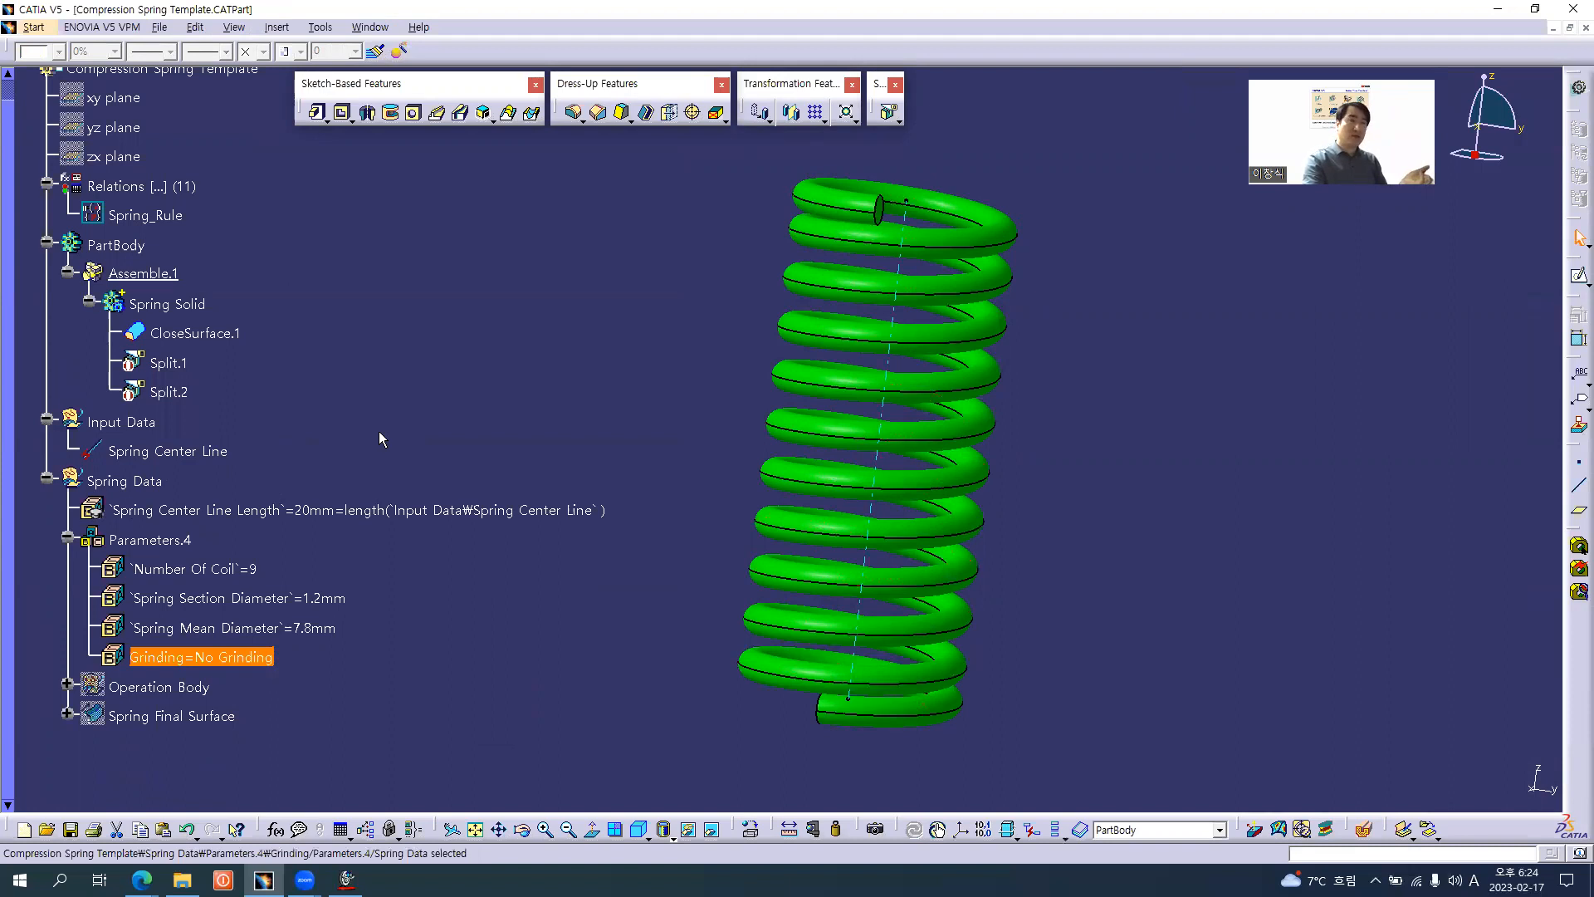
- Set the Grinding parameter back to Grinding
{"action": "double_click", "coordinate": [241, 657]}
{"action": "left_click", "coordinate": [526, 695]}
{"action": "left_click", "coordinate": [457, 708]}
{"action": "left_click", "coordinate": [470, 725]}
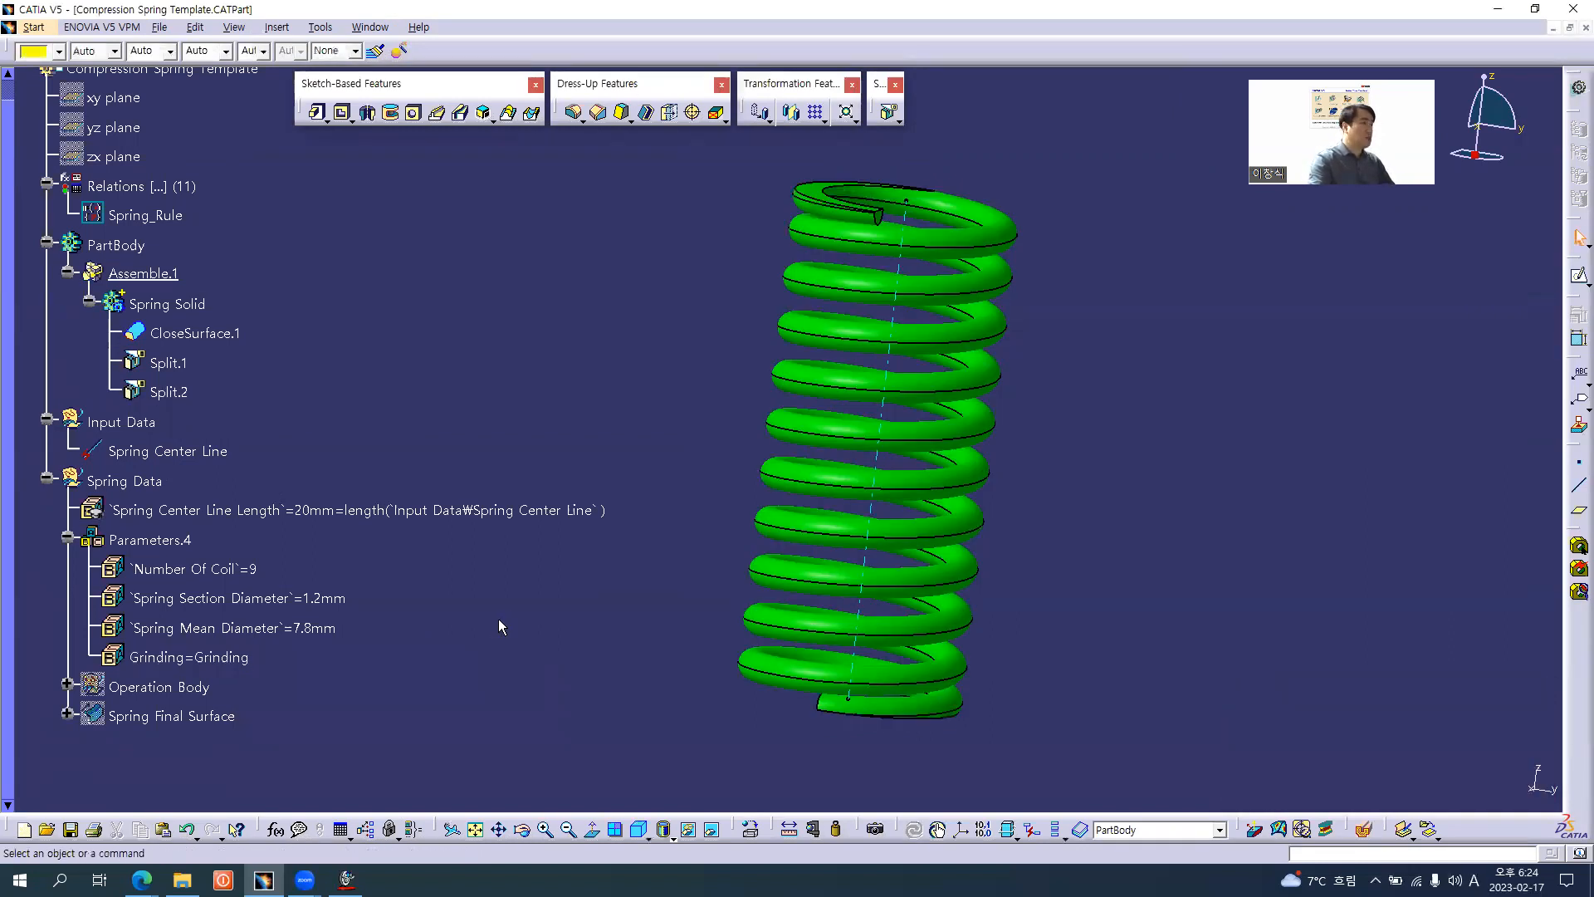
- Read the two Step 7 pages in the browser about creating a User Feature knowledge template, and return to CATIA
{"action": "key", "text": "alt+Tab"}
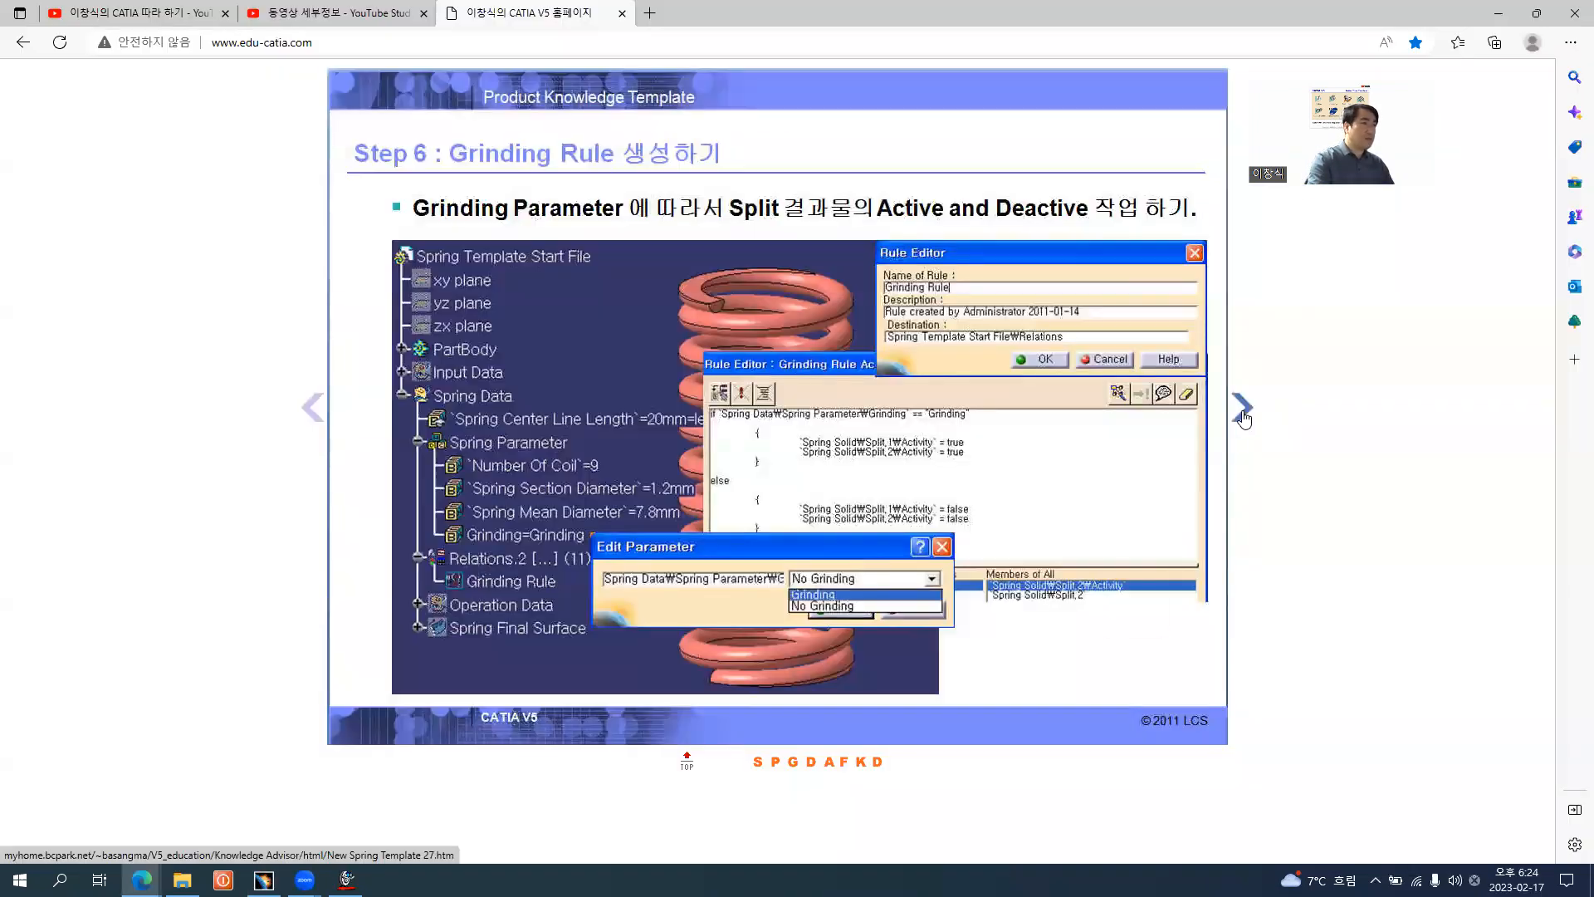
{"action": "left_click", "coordinate": [1243, 415]}
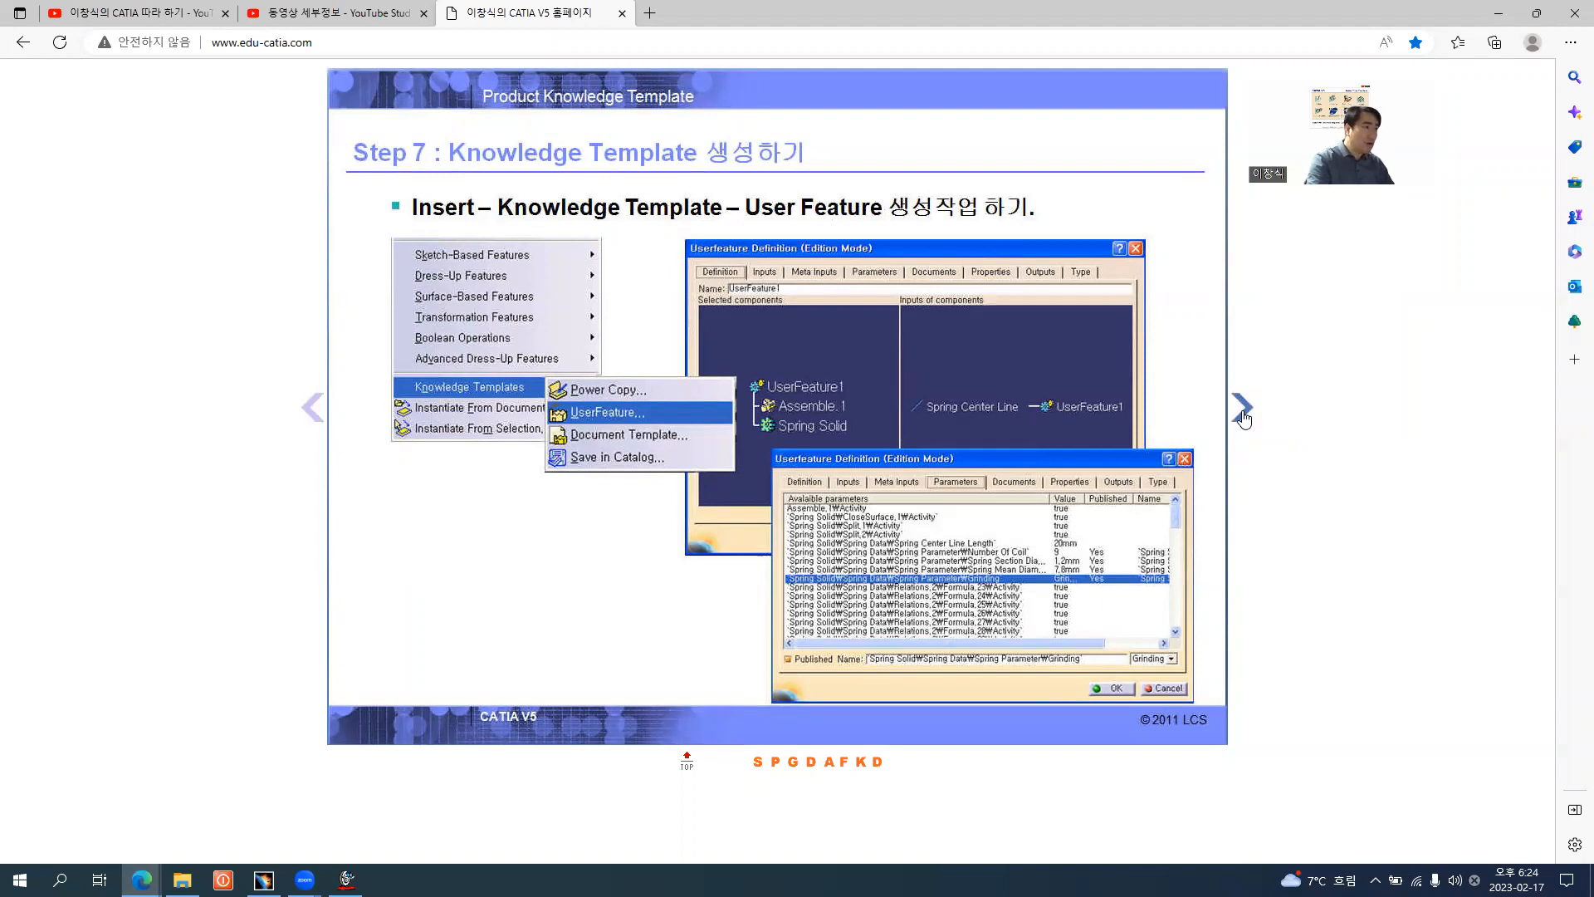
{"action": "left_click", "coordinate": [1244, 415]}
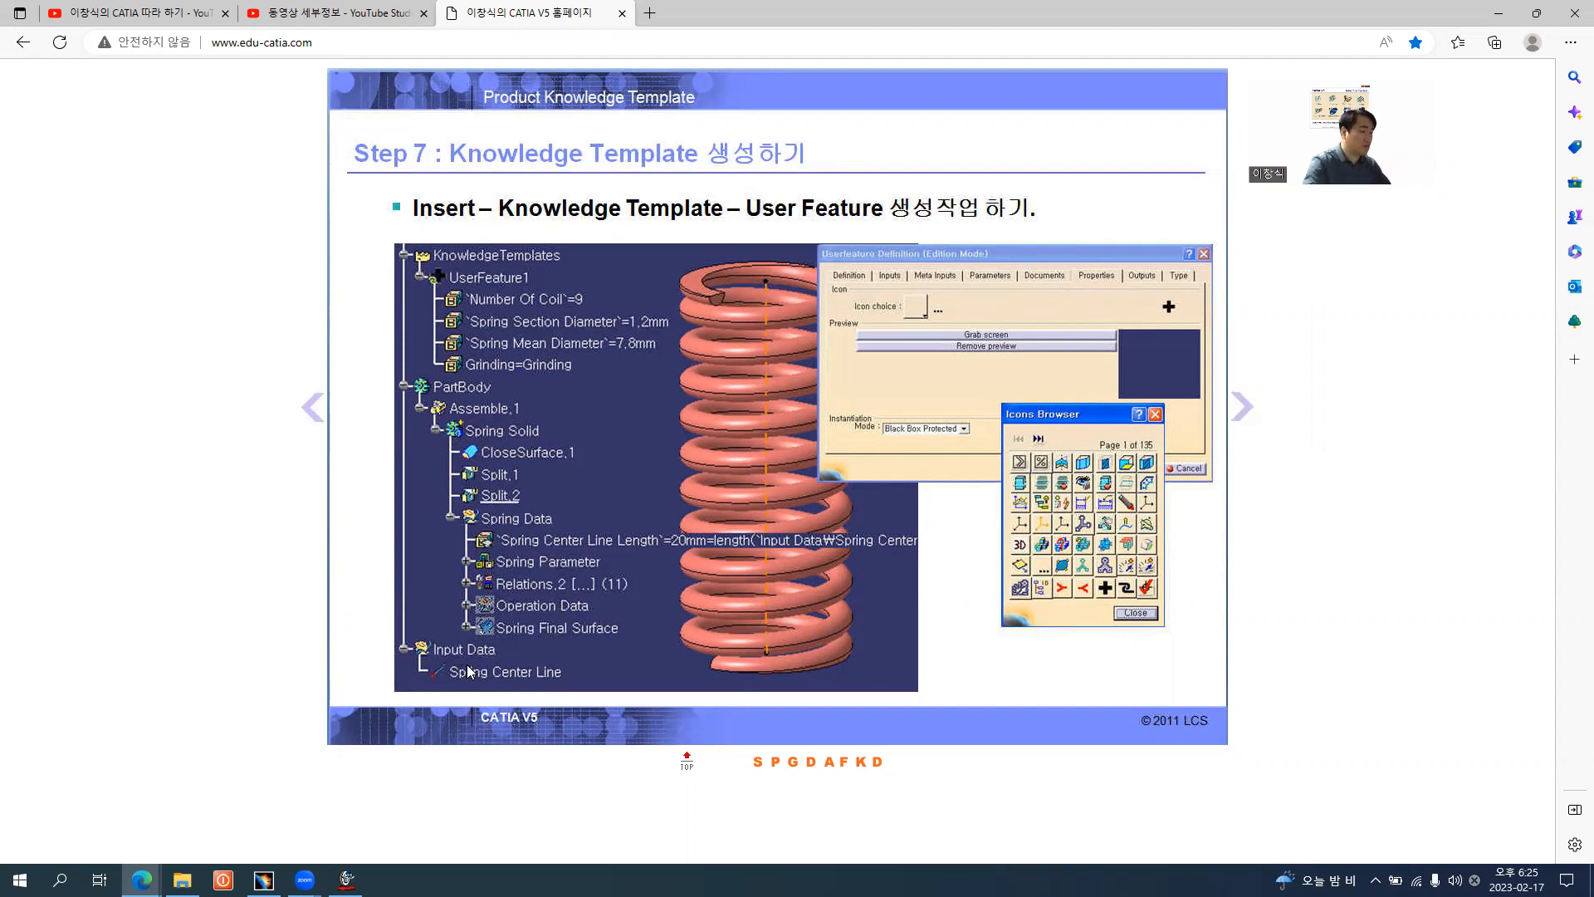
{"action": "key", "text": "alt+Tab"}
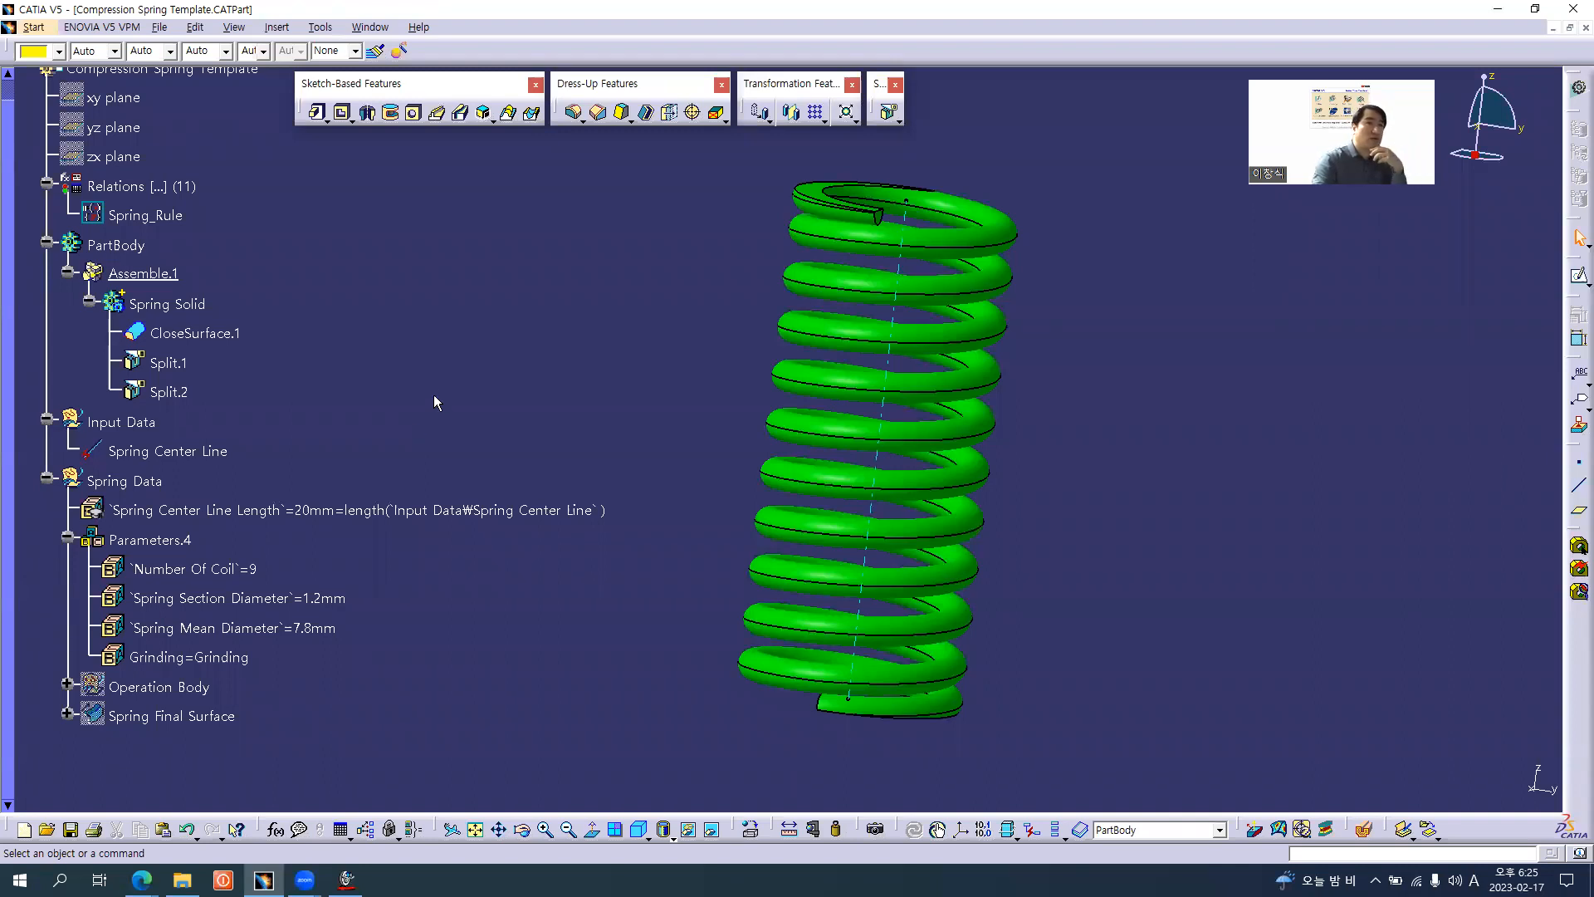
- Move the Spring Data set into the Spring Solid body and expand its Parameters.4 set
{"action": "left_click", "coordinate": [122, 481]}
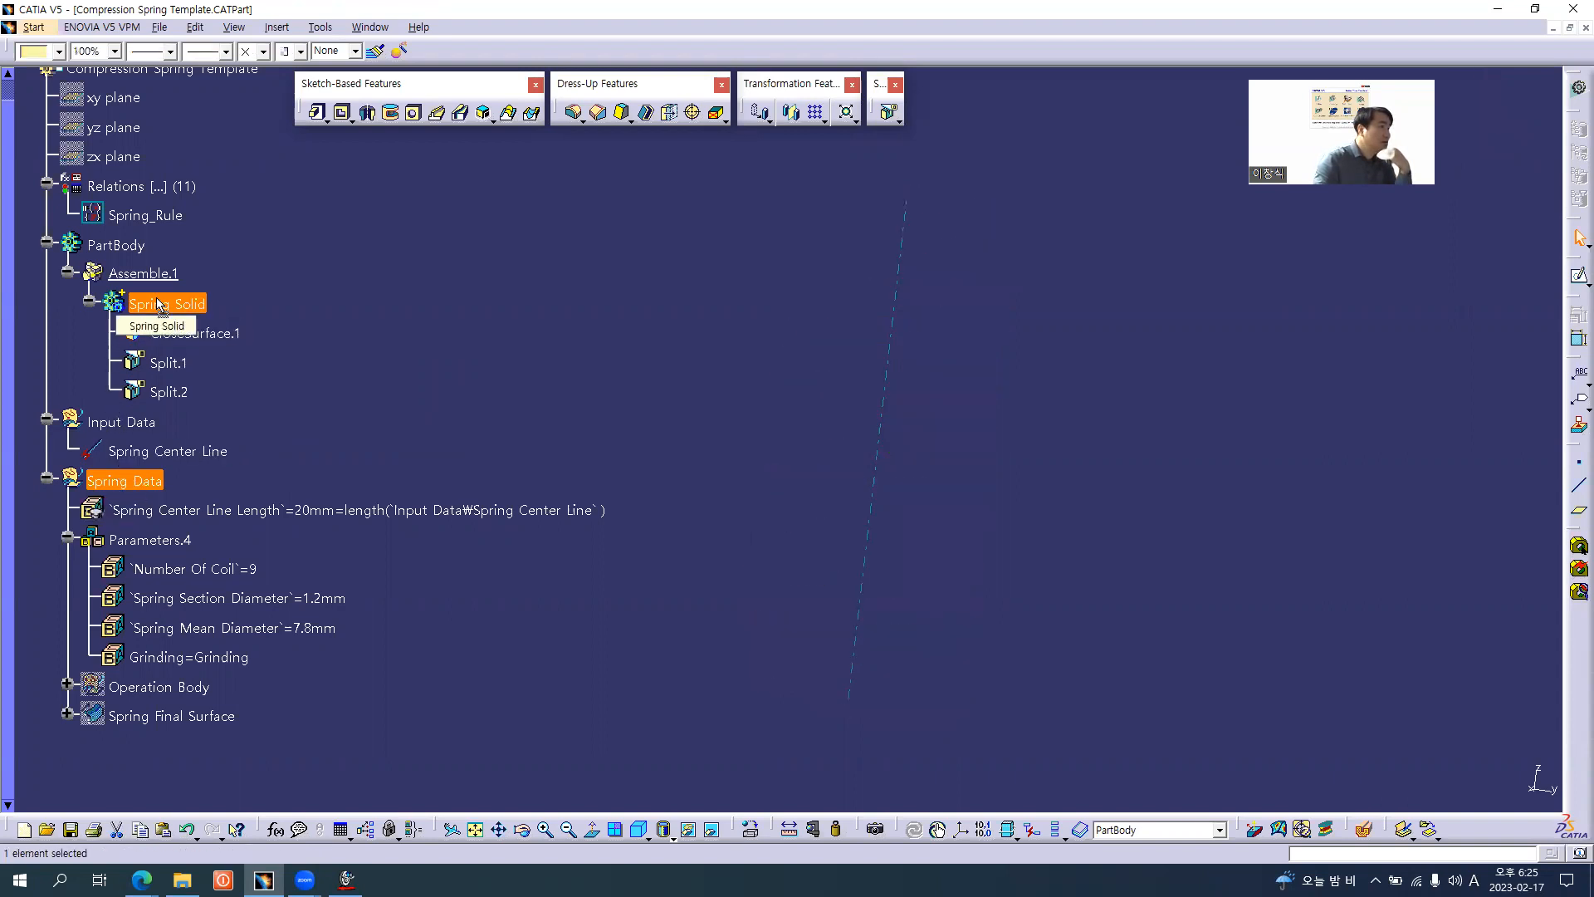
{"action": "left_click_drag", "start_coordinate": [158, 305], "coordinate": [161, 309]}
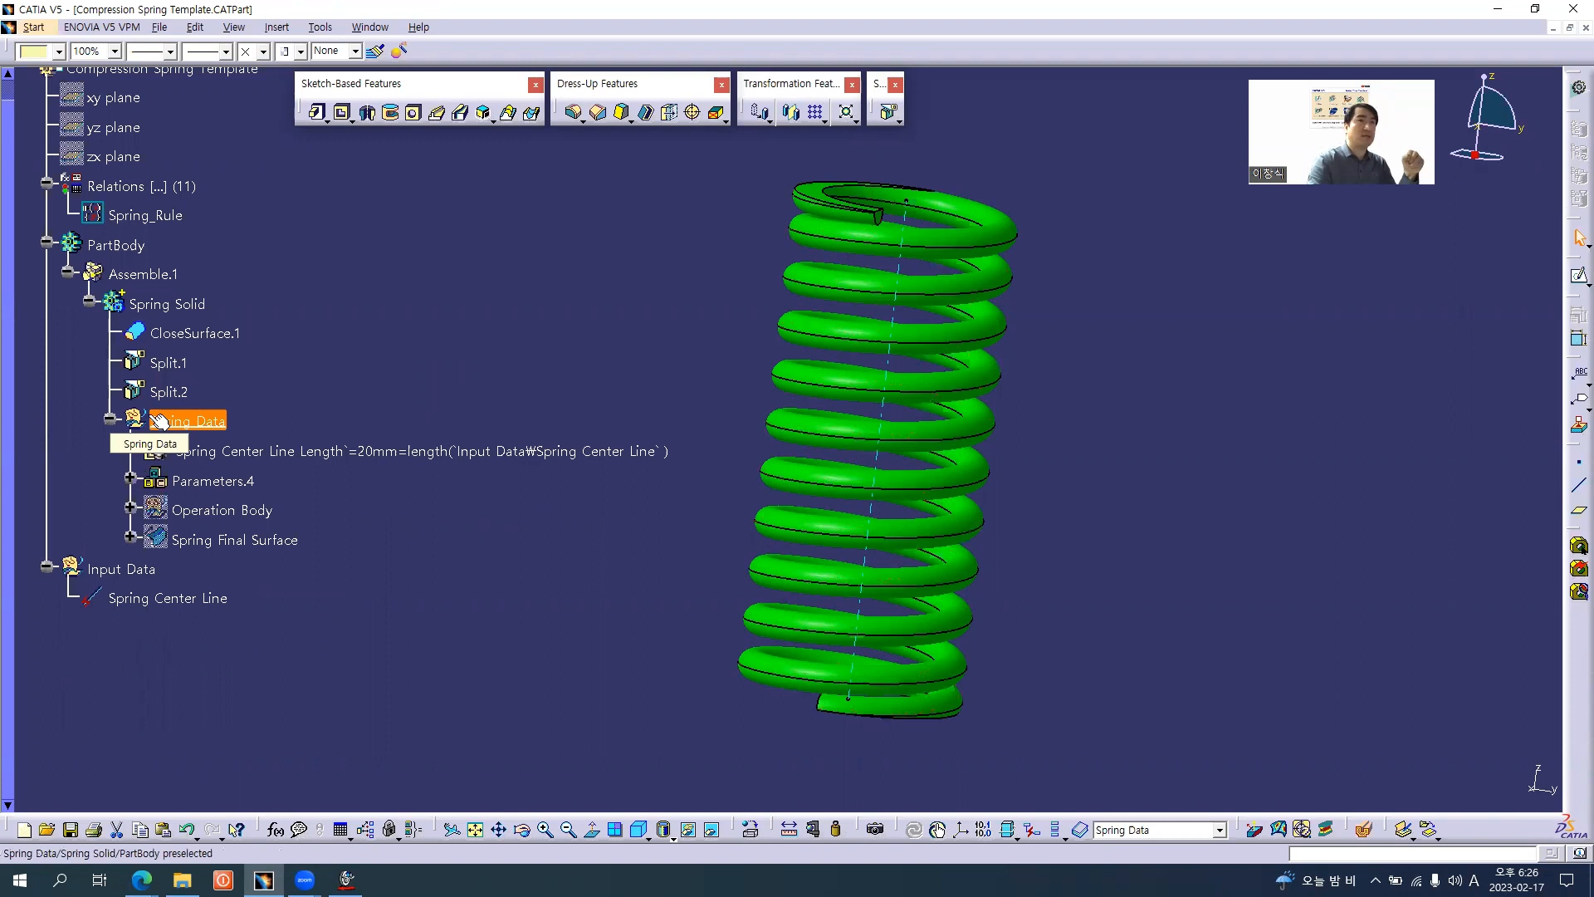
{"action": "left_click", "coordinate": [131, 480]}
{"action": "left_click", "coordinate": [232, 570]}
{"action": "left_click", "coordinate": [243, 511]}
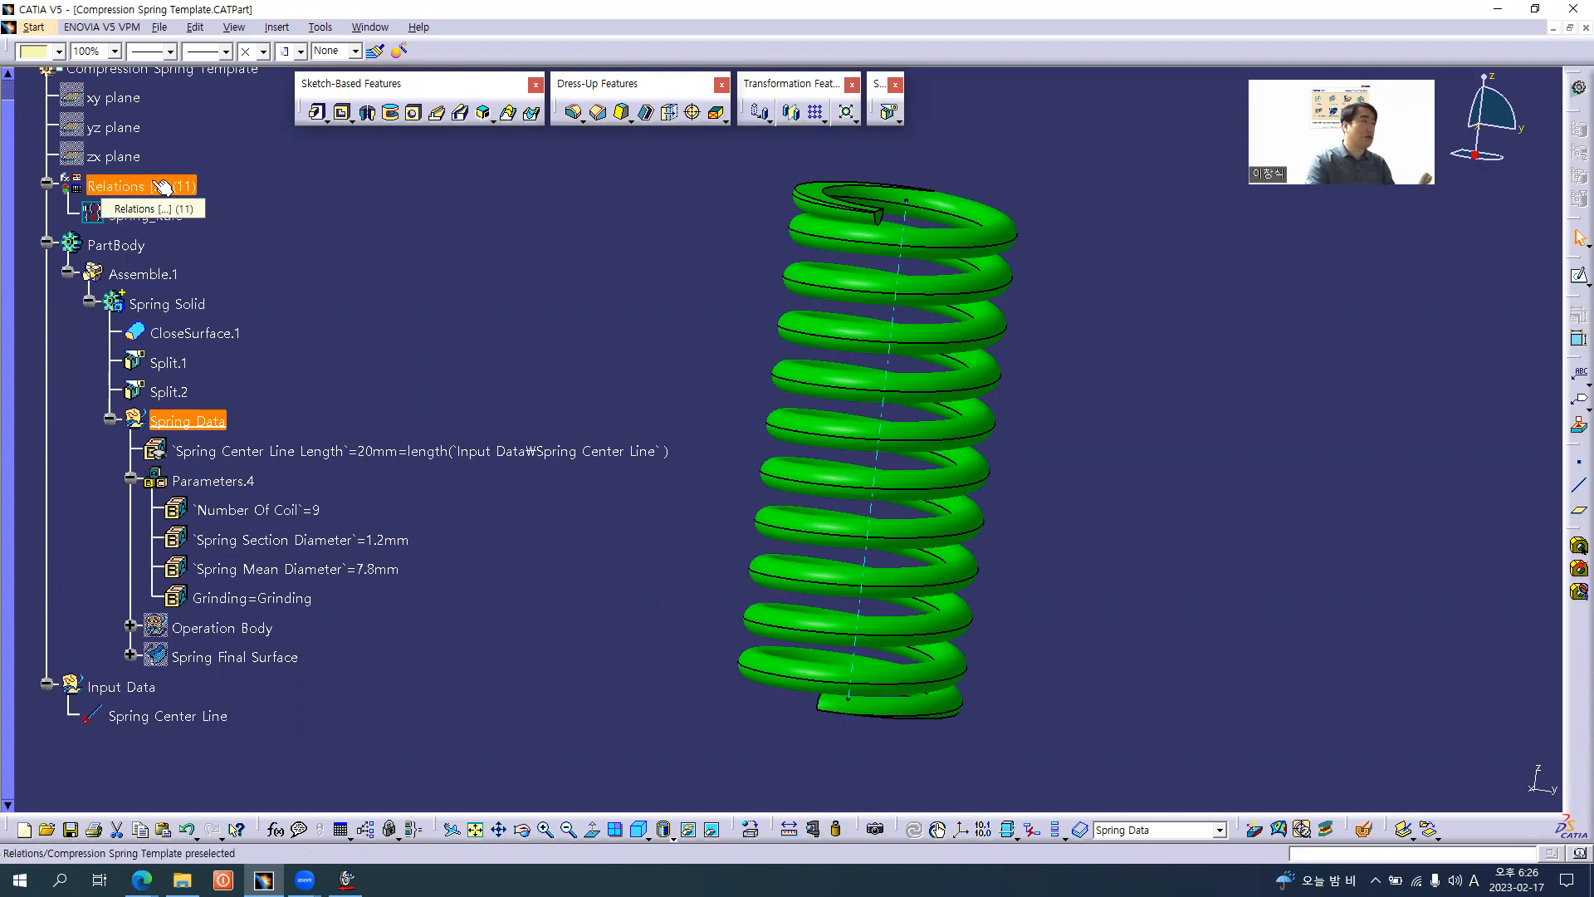
- Try to cut the Relations set out of the part's tree for moving it into Spring Data
{"action": "double_click", "coordinate": [137, 186]}
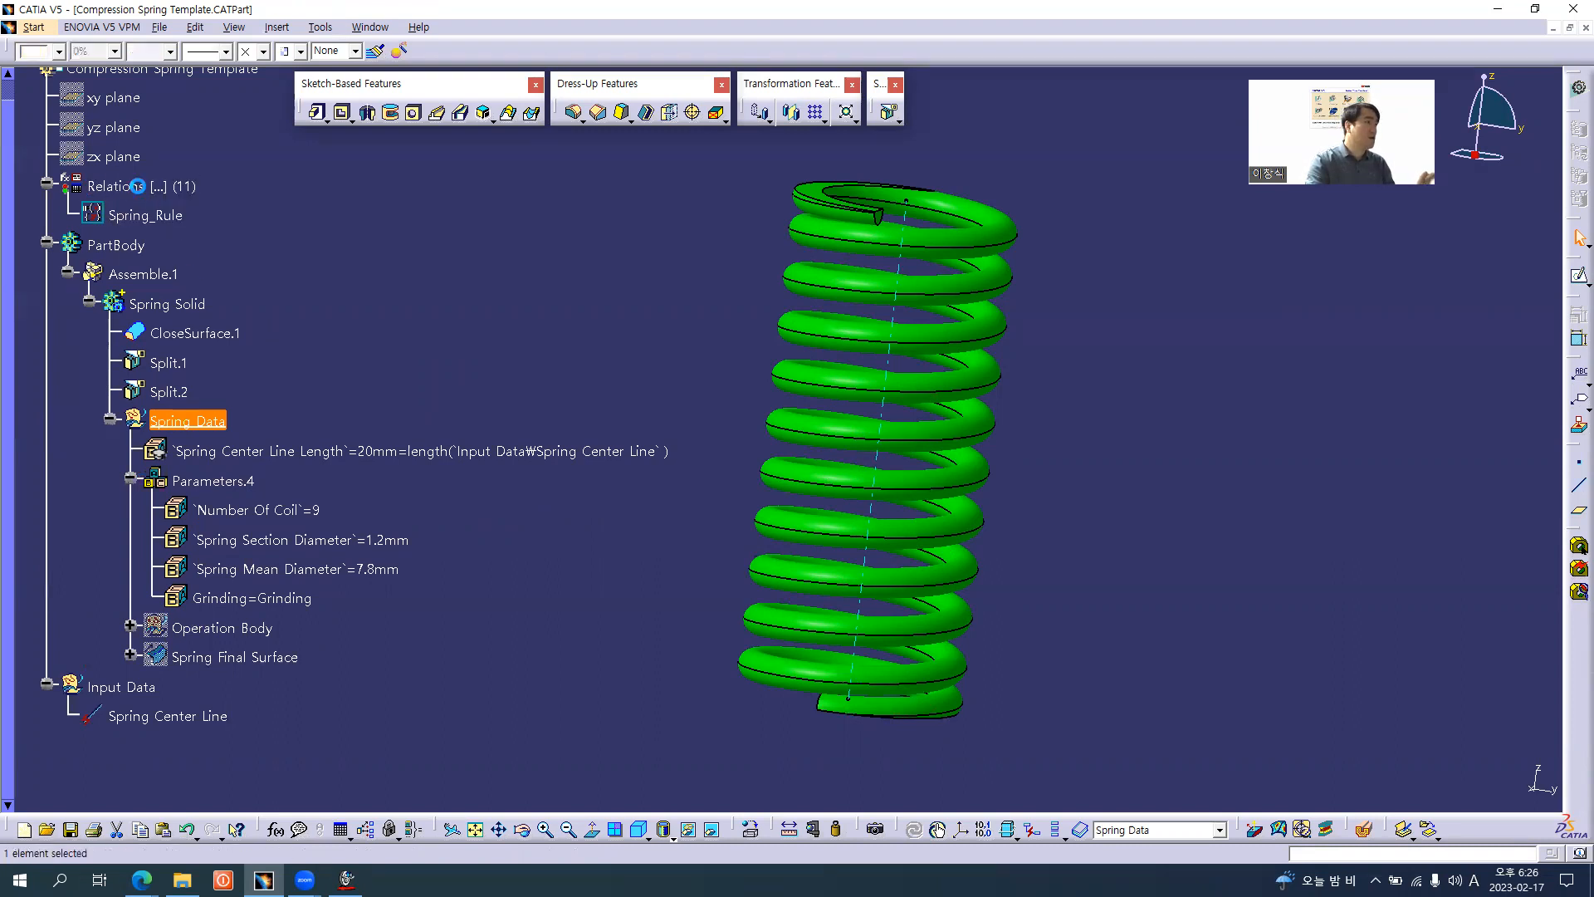
{"action": "key", "text": "Delete"}
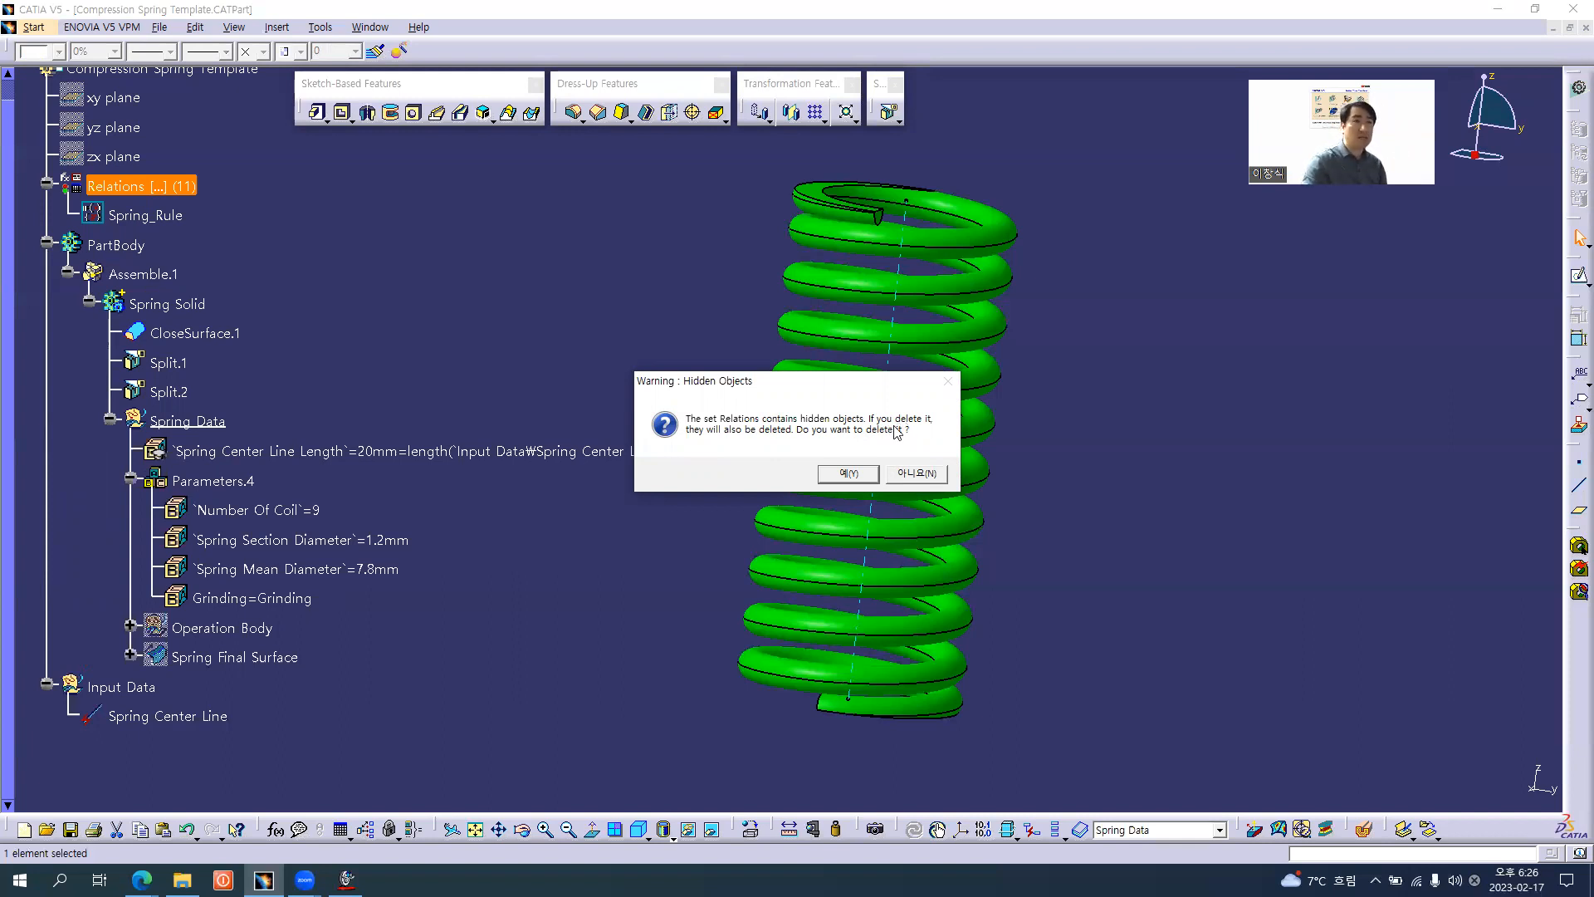
{"action": "left_click", "coordinate": [871, 480]}
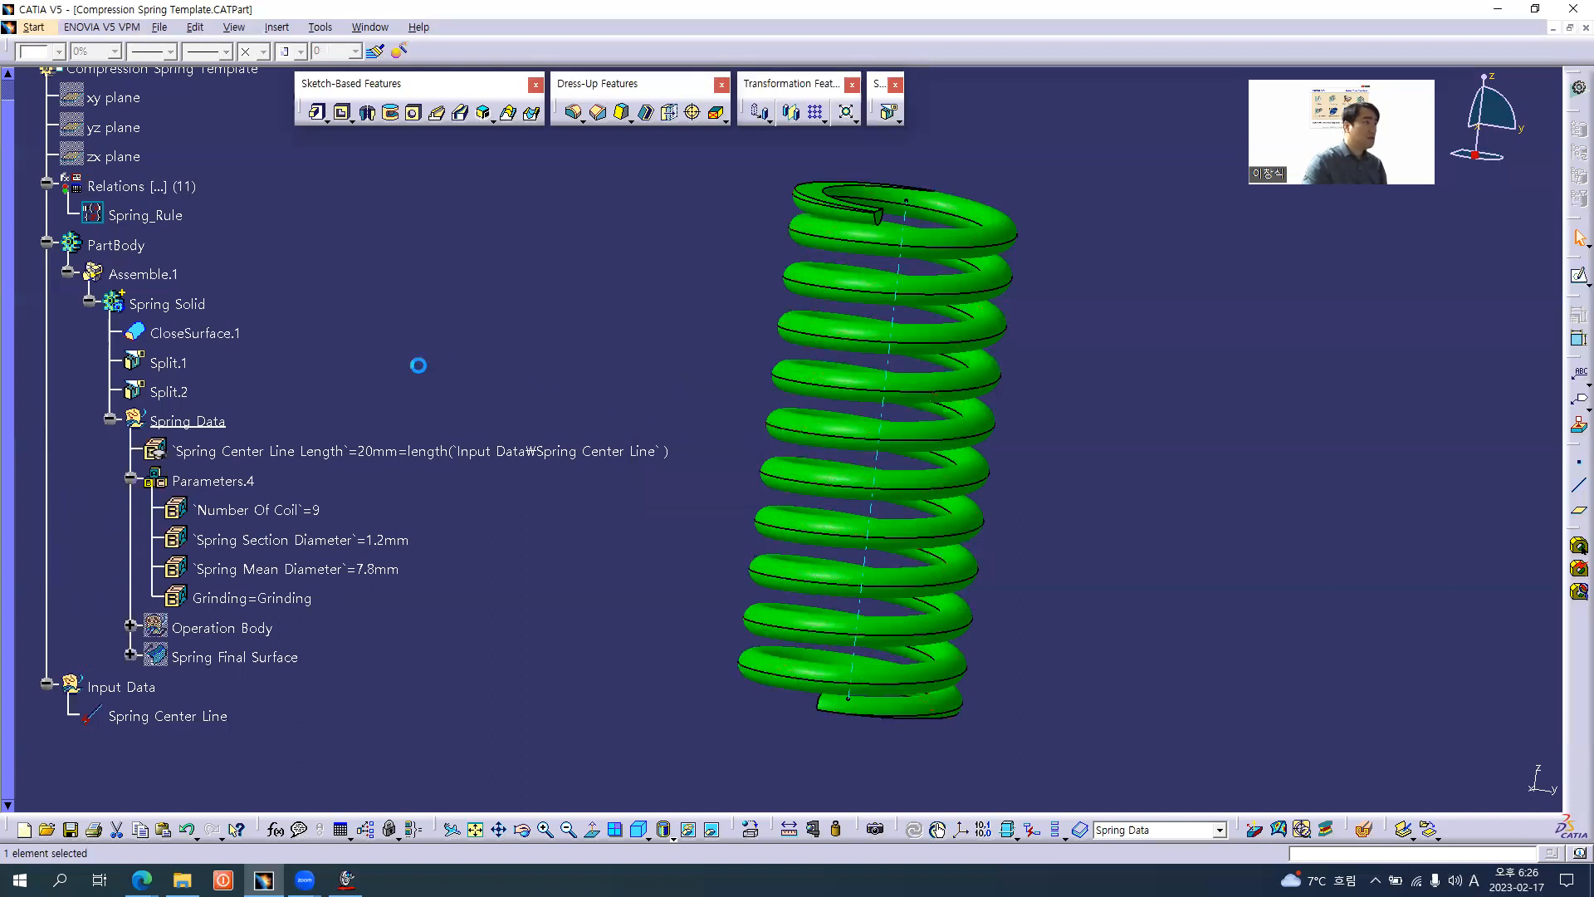
{"action": "left_click", "coordinate": [123, 196]}
{"action": "left_click", "coordinate": [124, 195]}
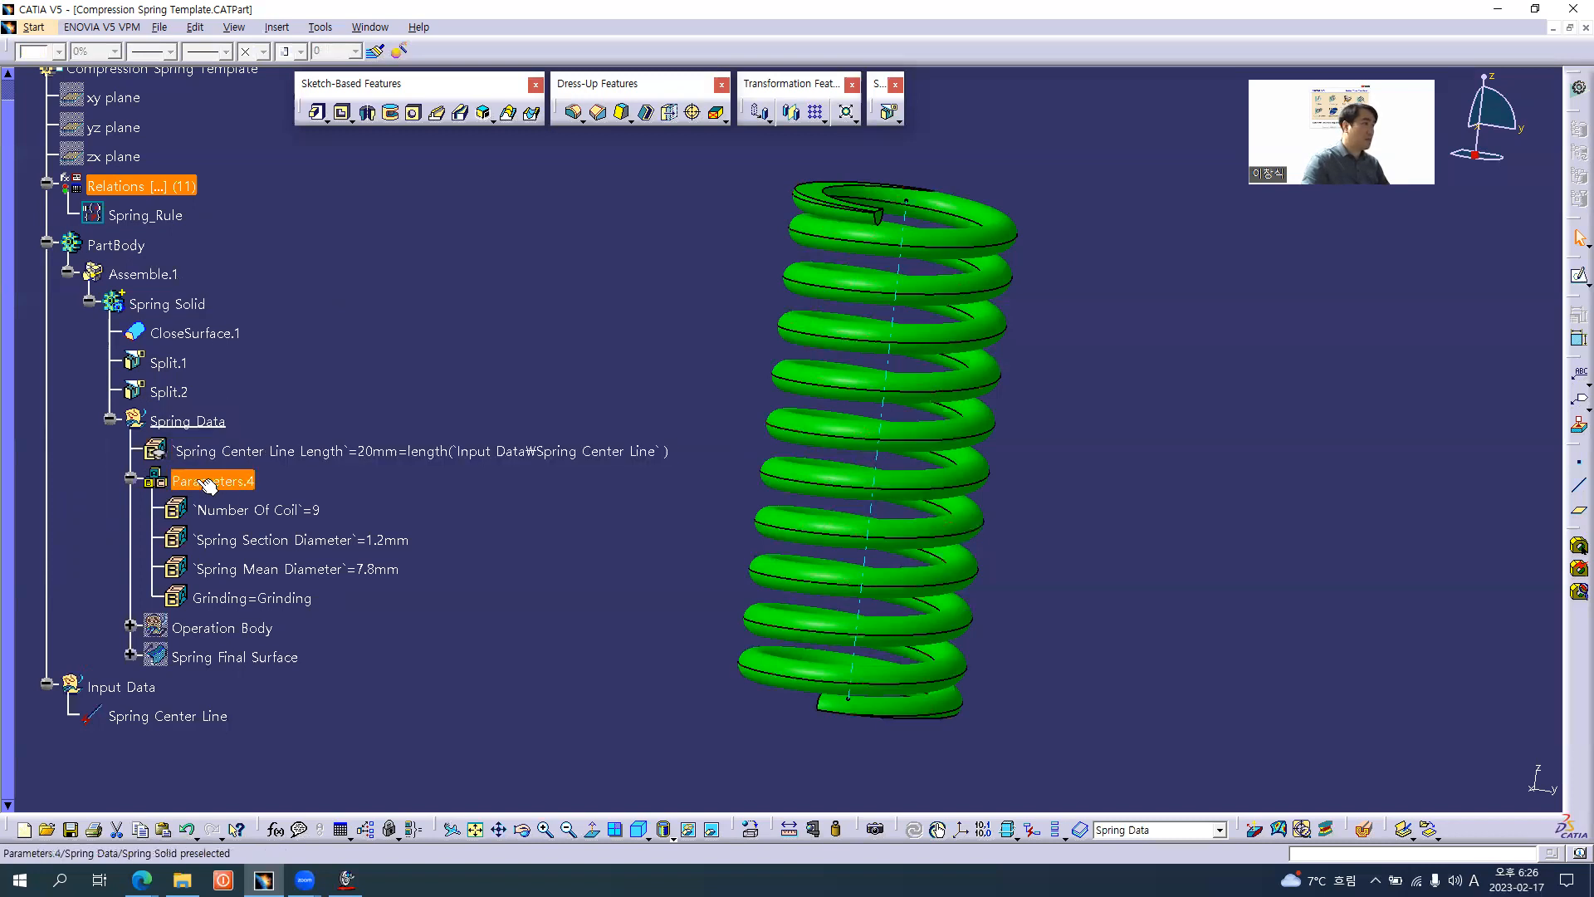
{"action": "left_click", "coordinate": [187, 421]}
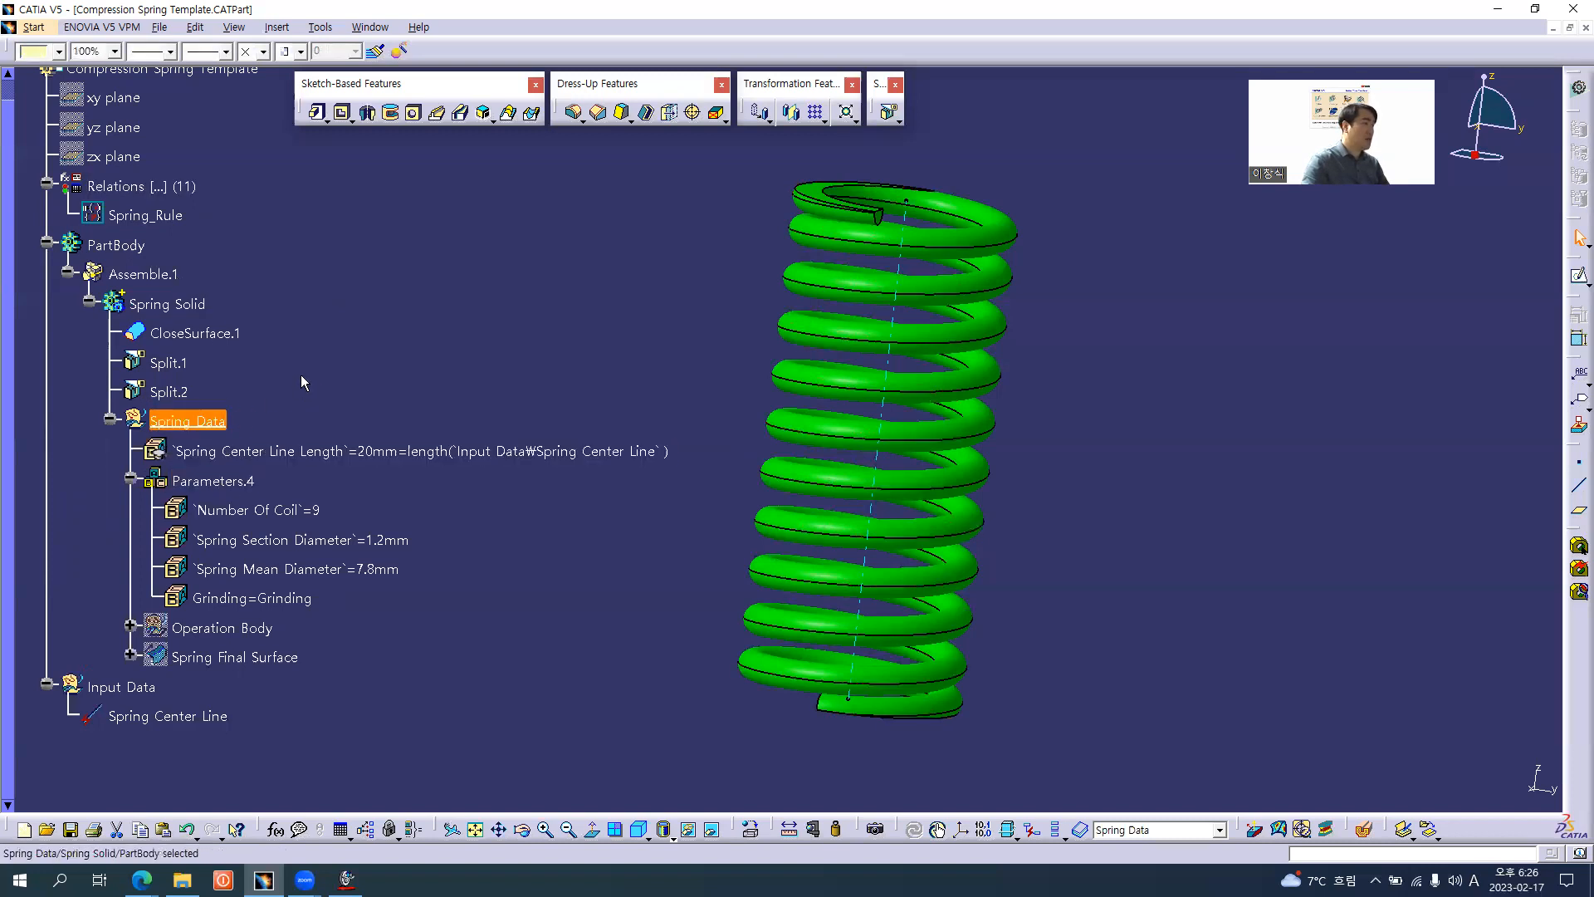
{"action": "left_click", "coordinate": [141, 188]}
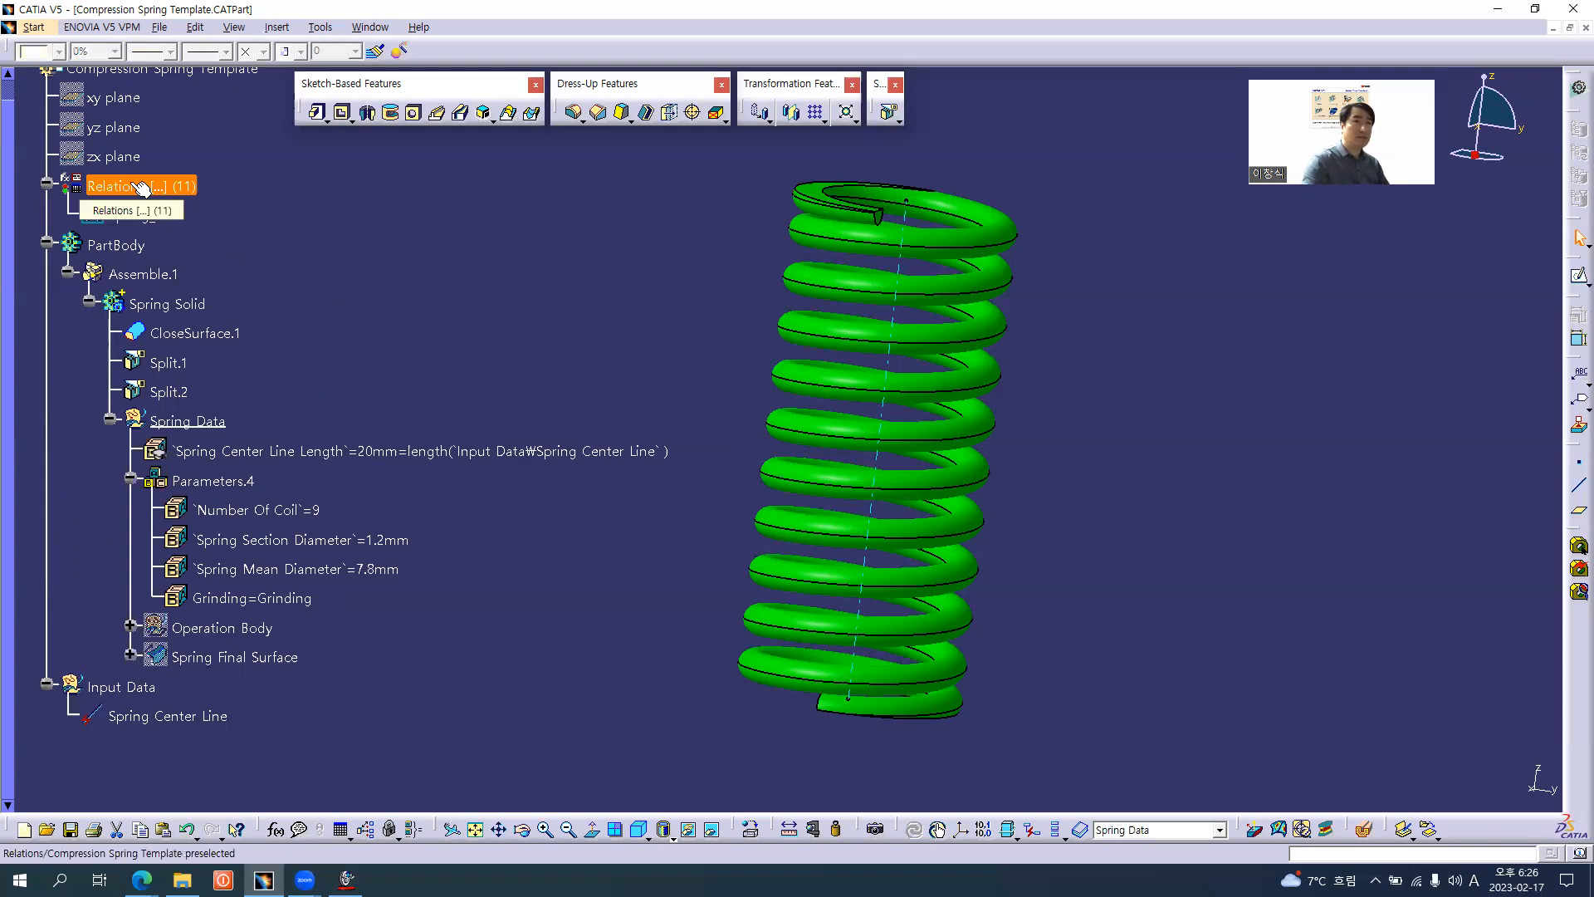
{"action": "key", "text": "Delete"}
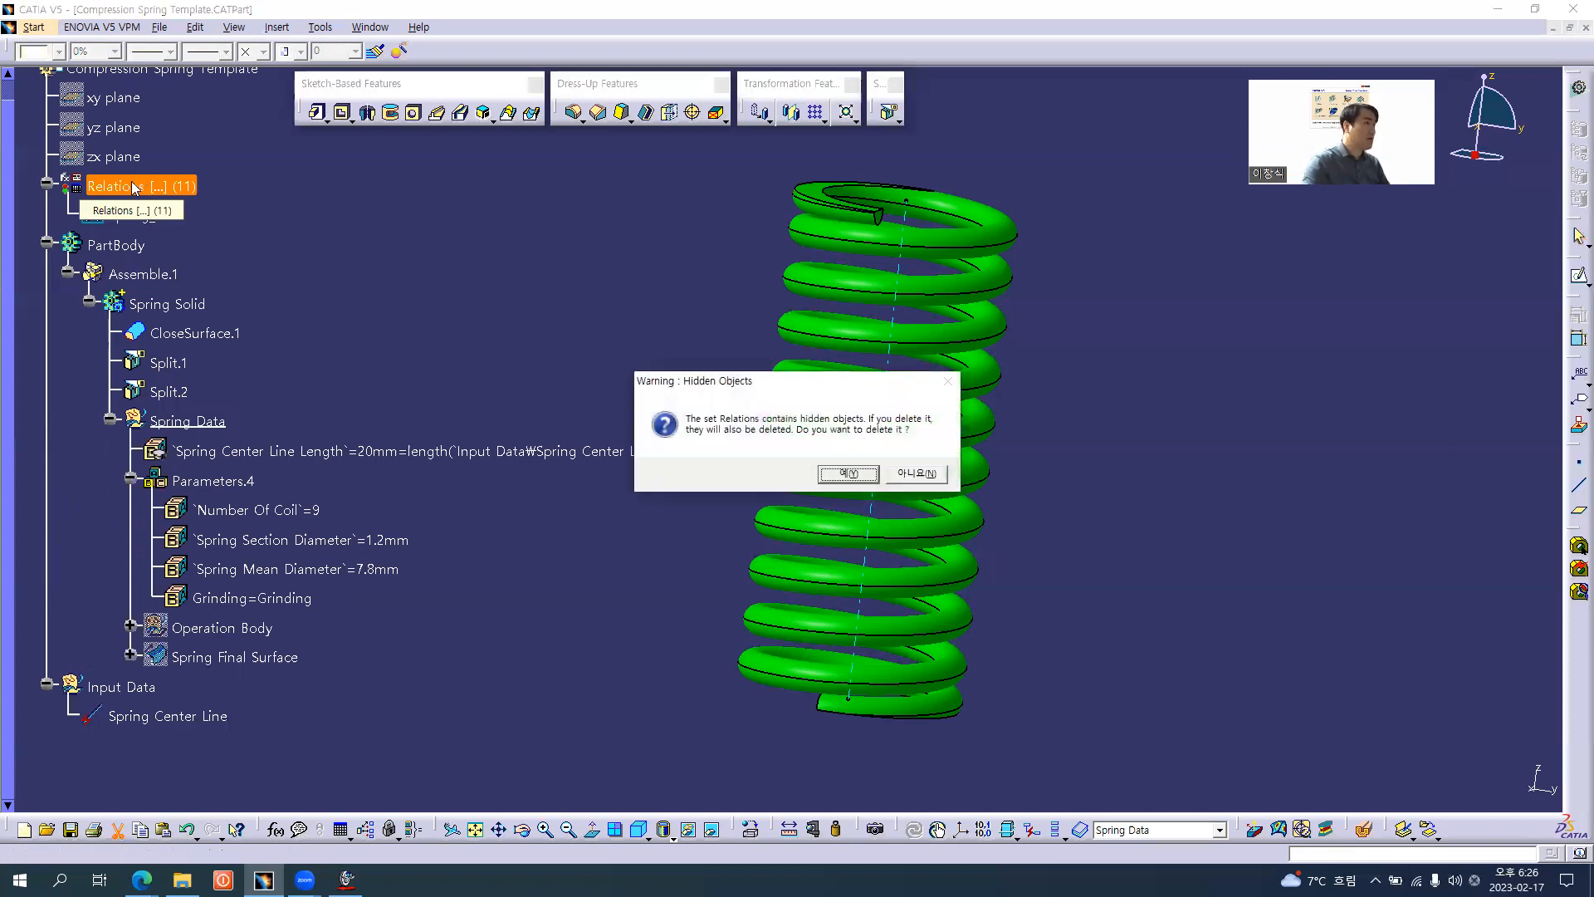
{"action": "left_click", "coordinate": [914, 474]}
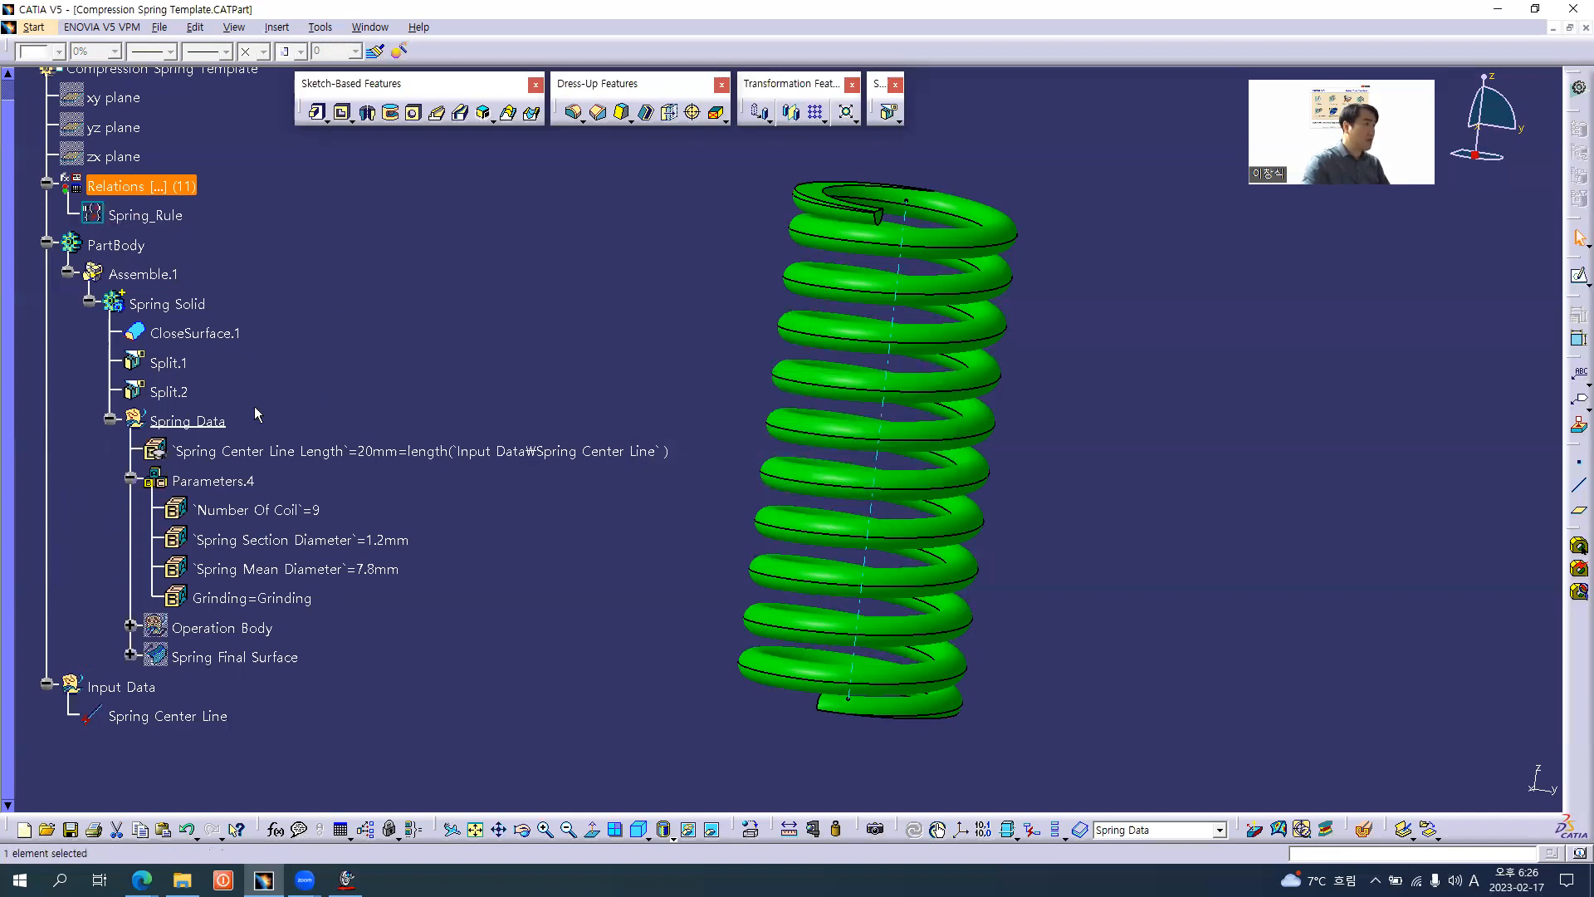
- Paste a copy of the Relations set into Spring Data and expand it to inspect its Spring_Rule
{"action": "left_click", "coordinate": [190, 424]}
{"action": "key", "text": "ctrl+v"}
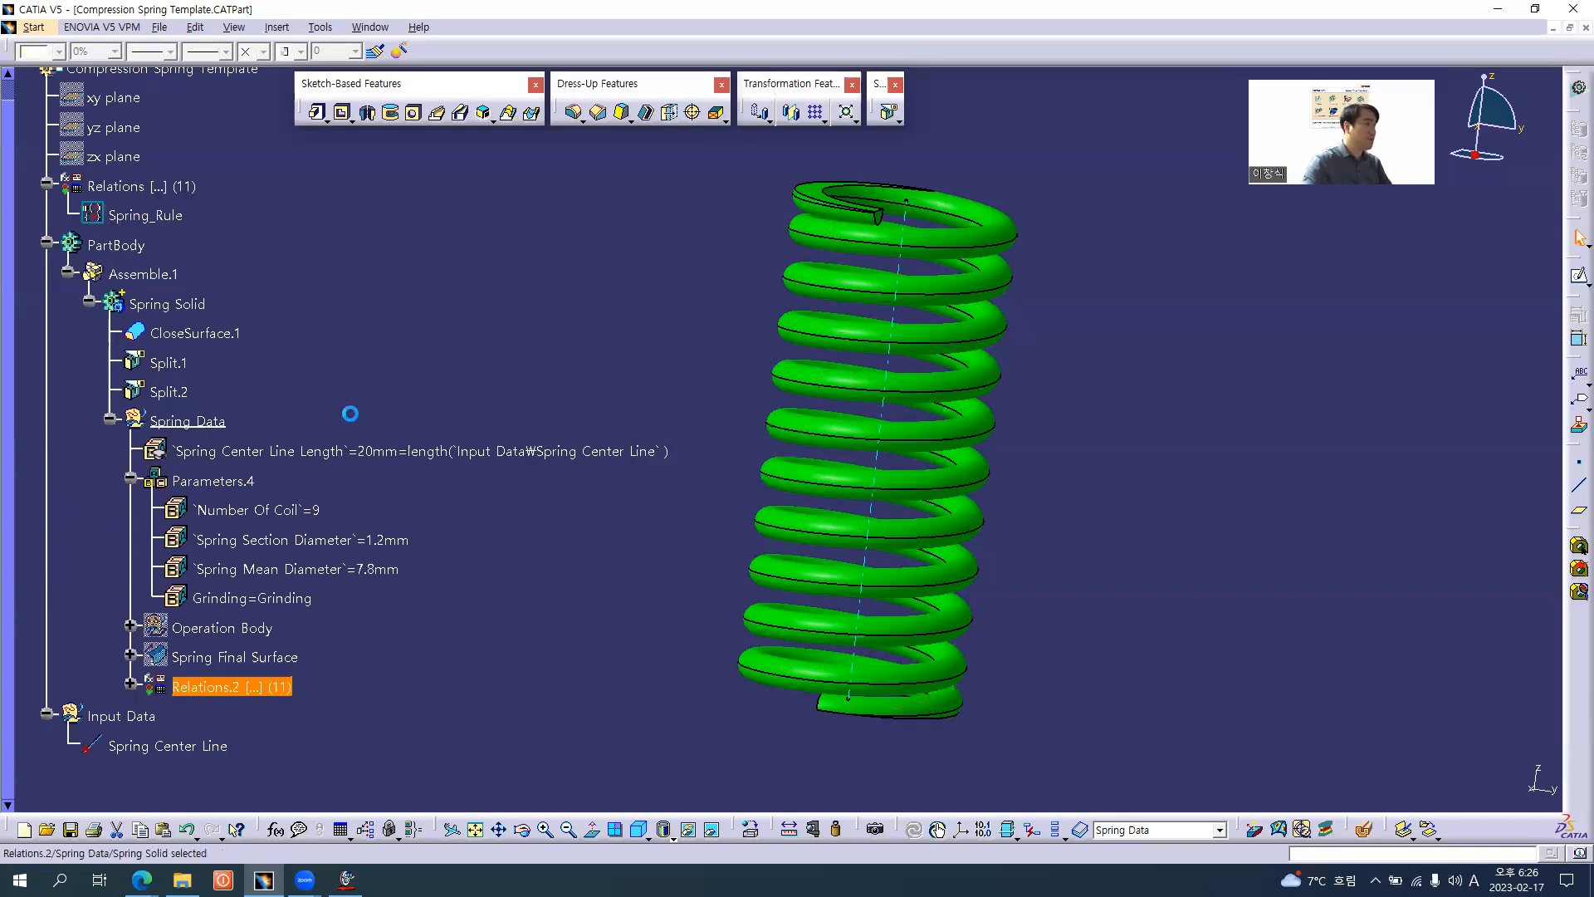
{"action": "left_click", "coordinate": [130, 686]}
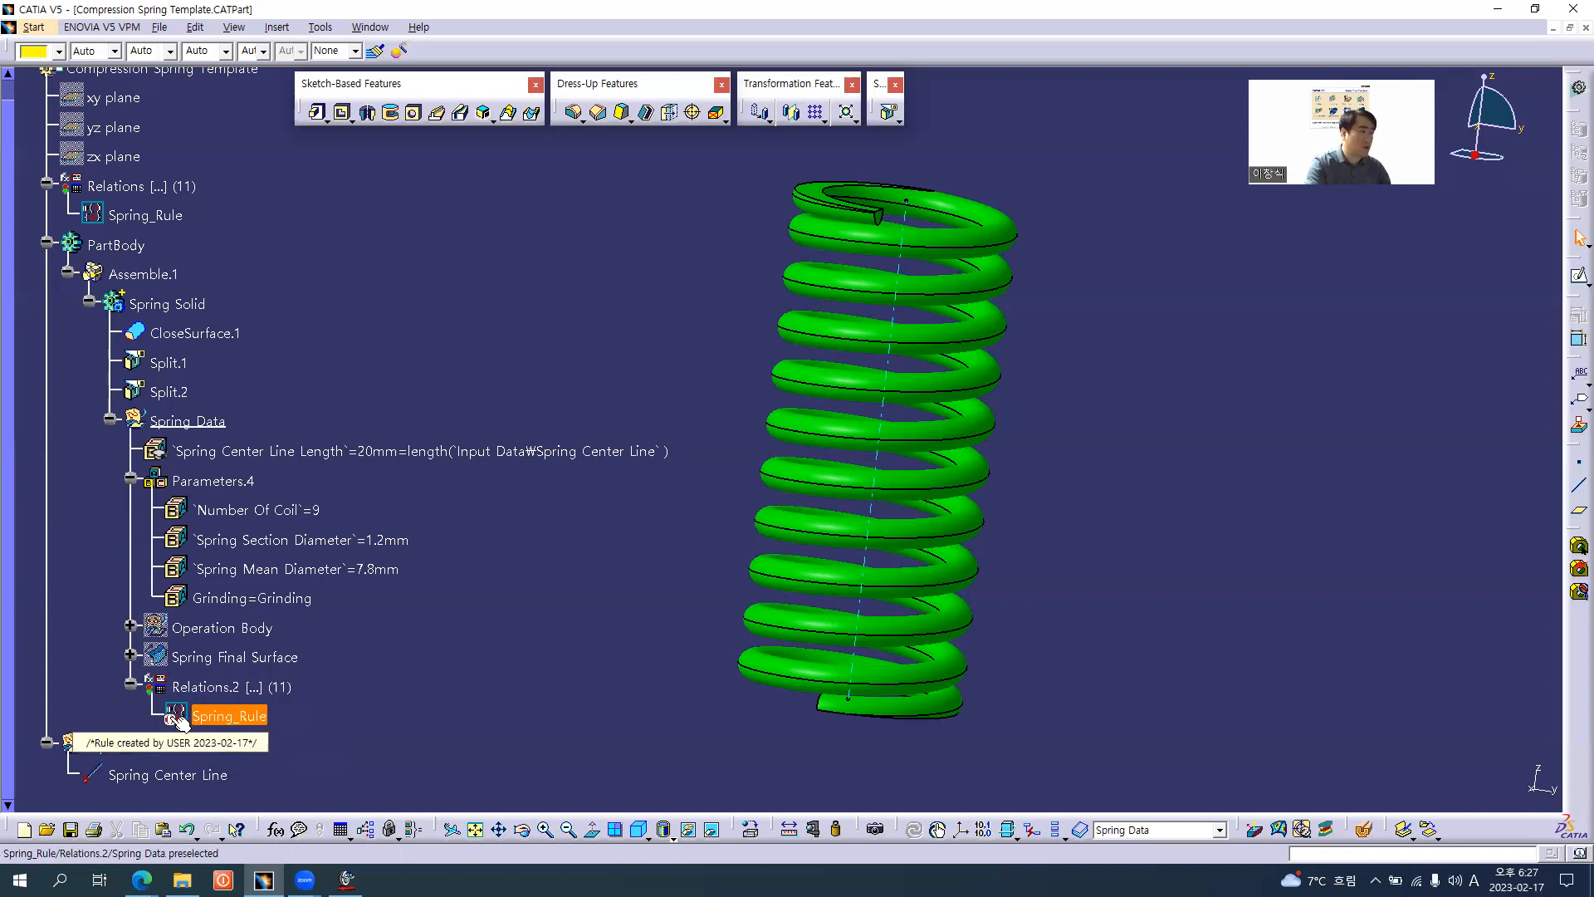
- Delete the copied relations set from Spring Data
{"action": "right_click", "coordinate": [227, 684]}
{"action": "left_click", "coordinate": [228, 680]}
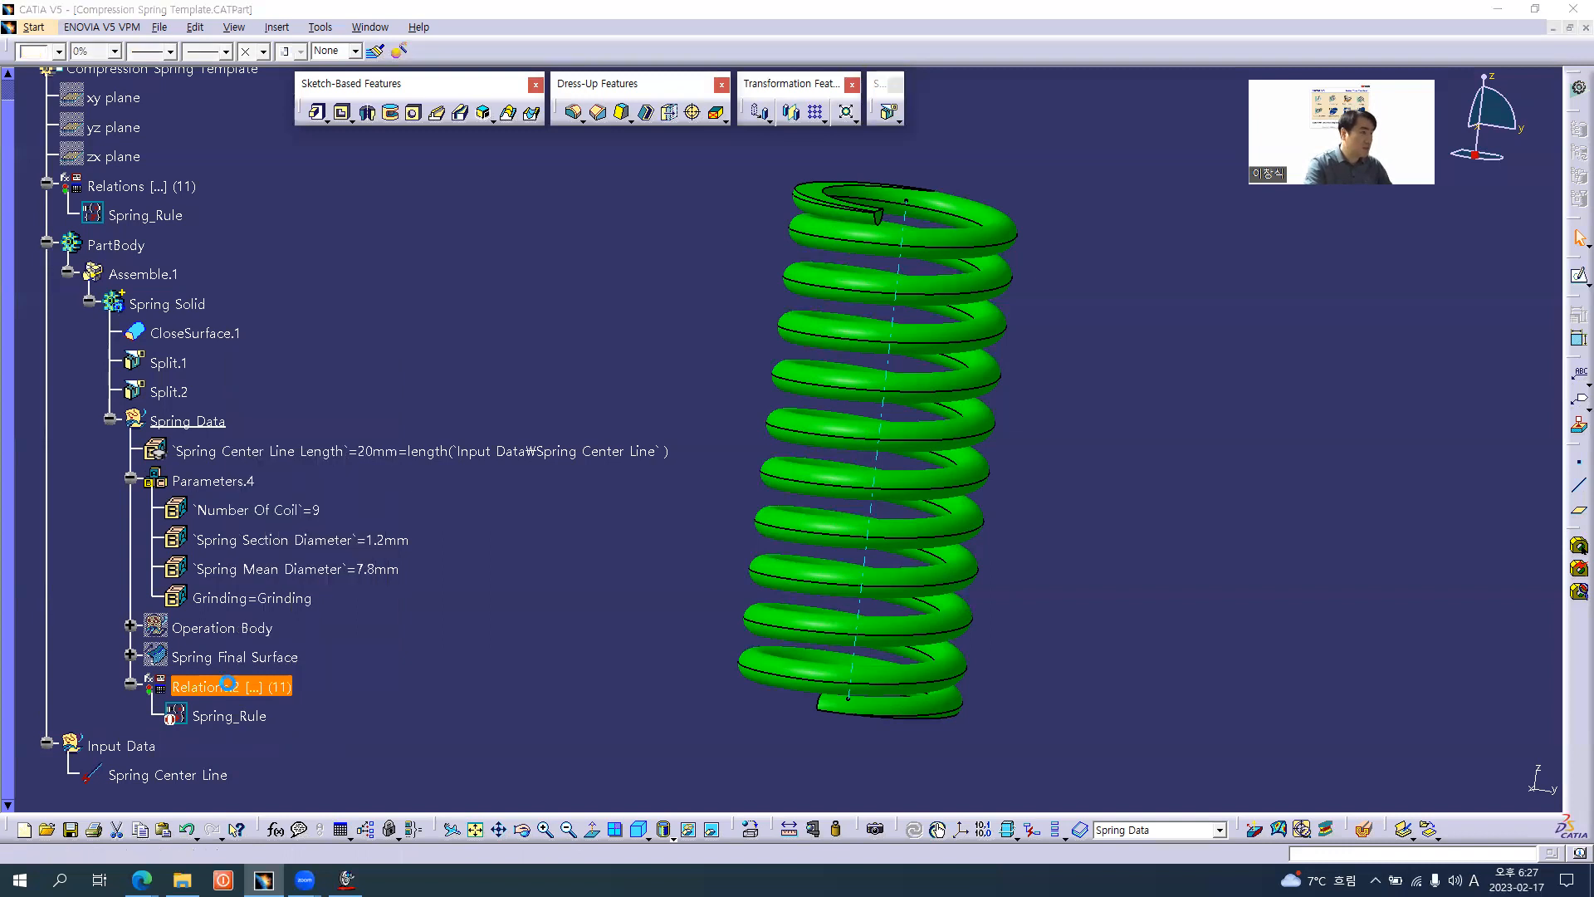
{"action": "key", "text": "Return"}
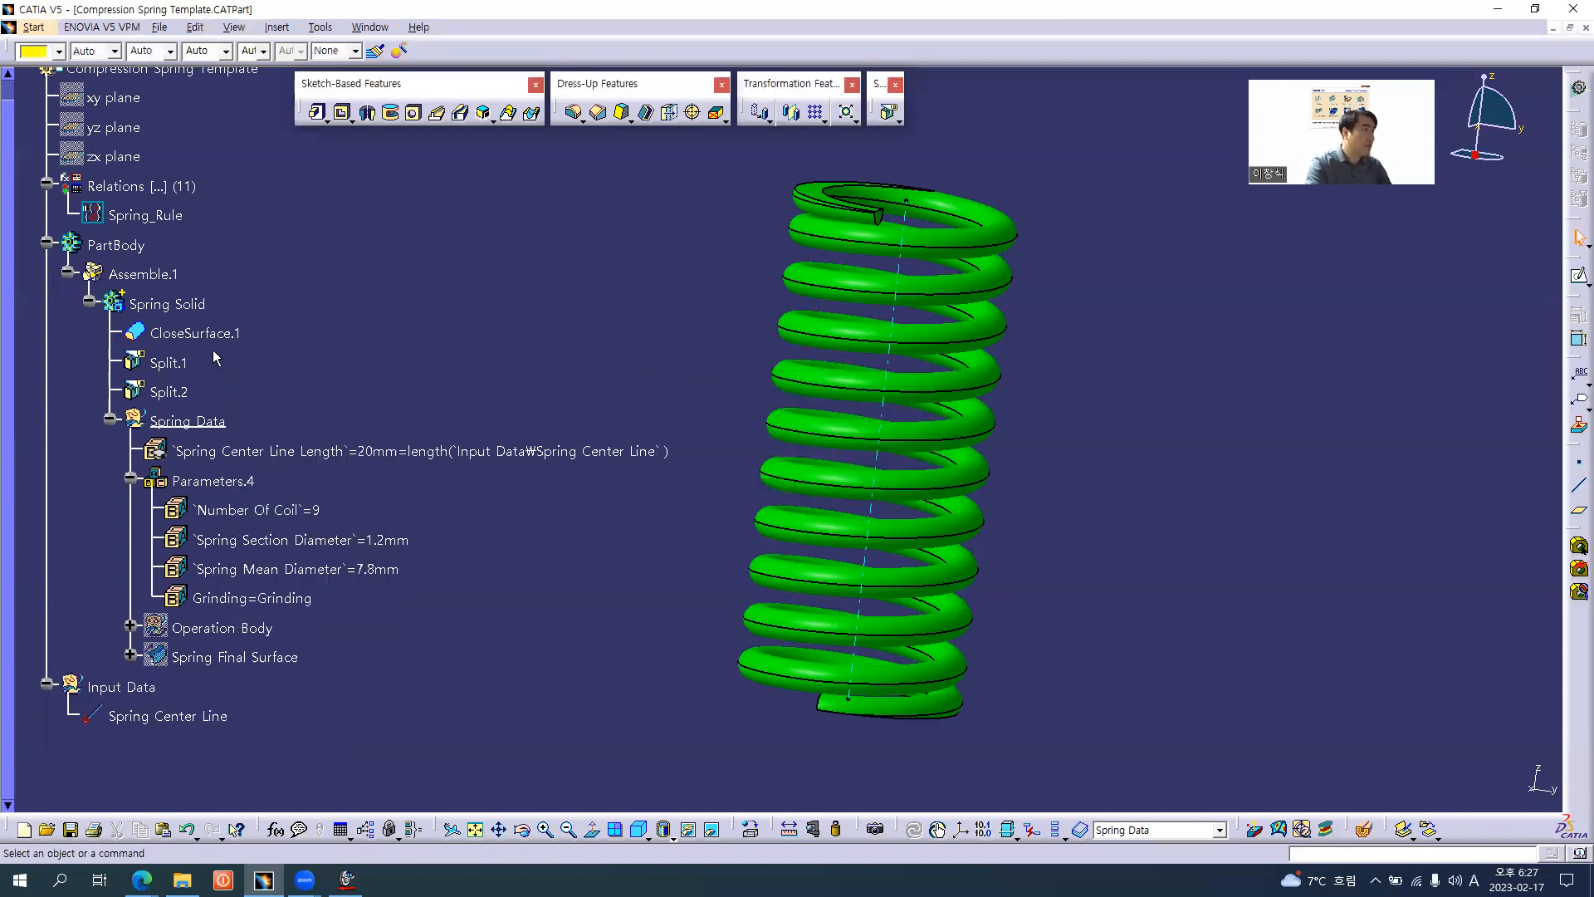
- Cut the Relations set including its hidden objects, paste it into Spring Data, and expand it to its Spring_Rule
{"action": "left_click", "coordinate": [145, 184]}
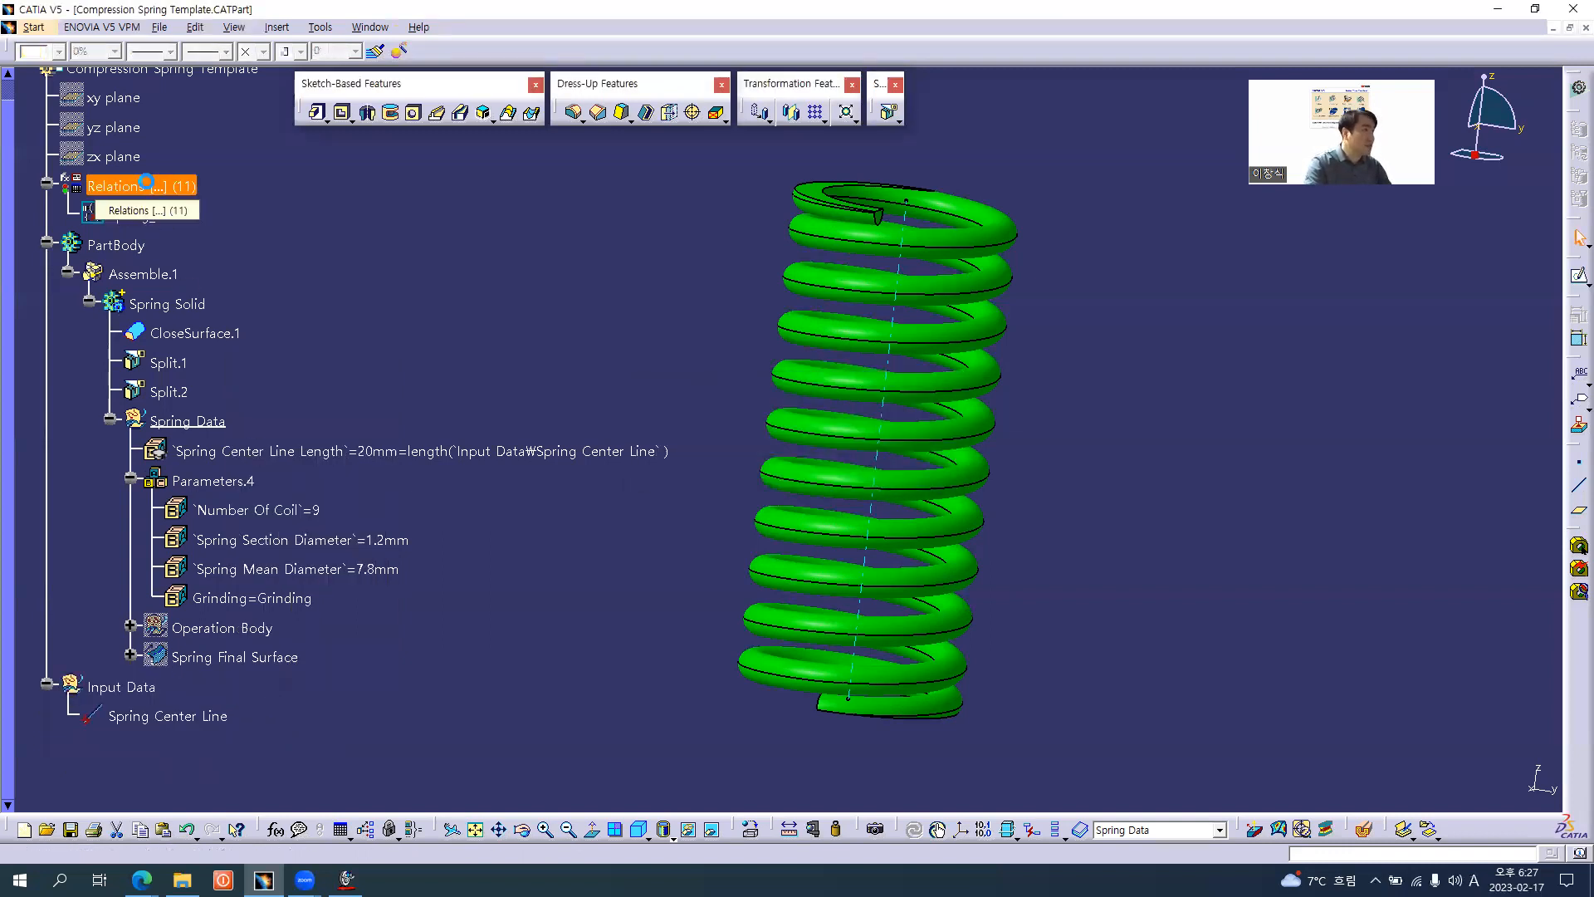
{"action": "key", "text": "Delete"}
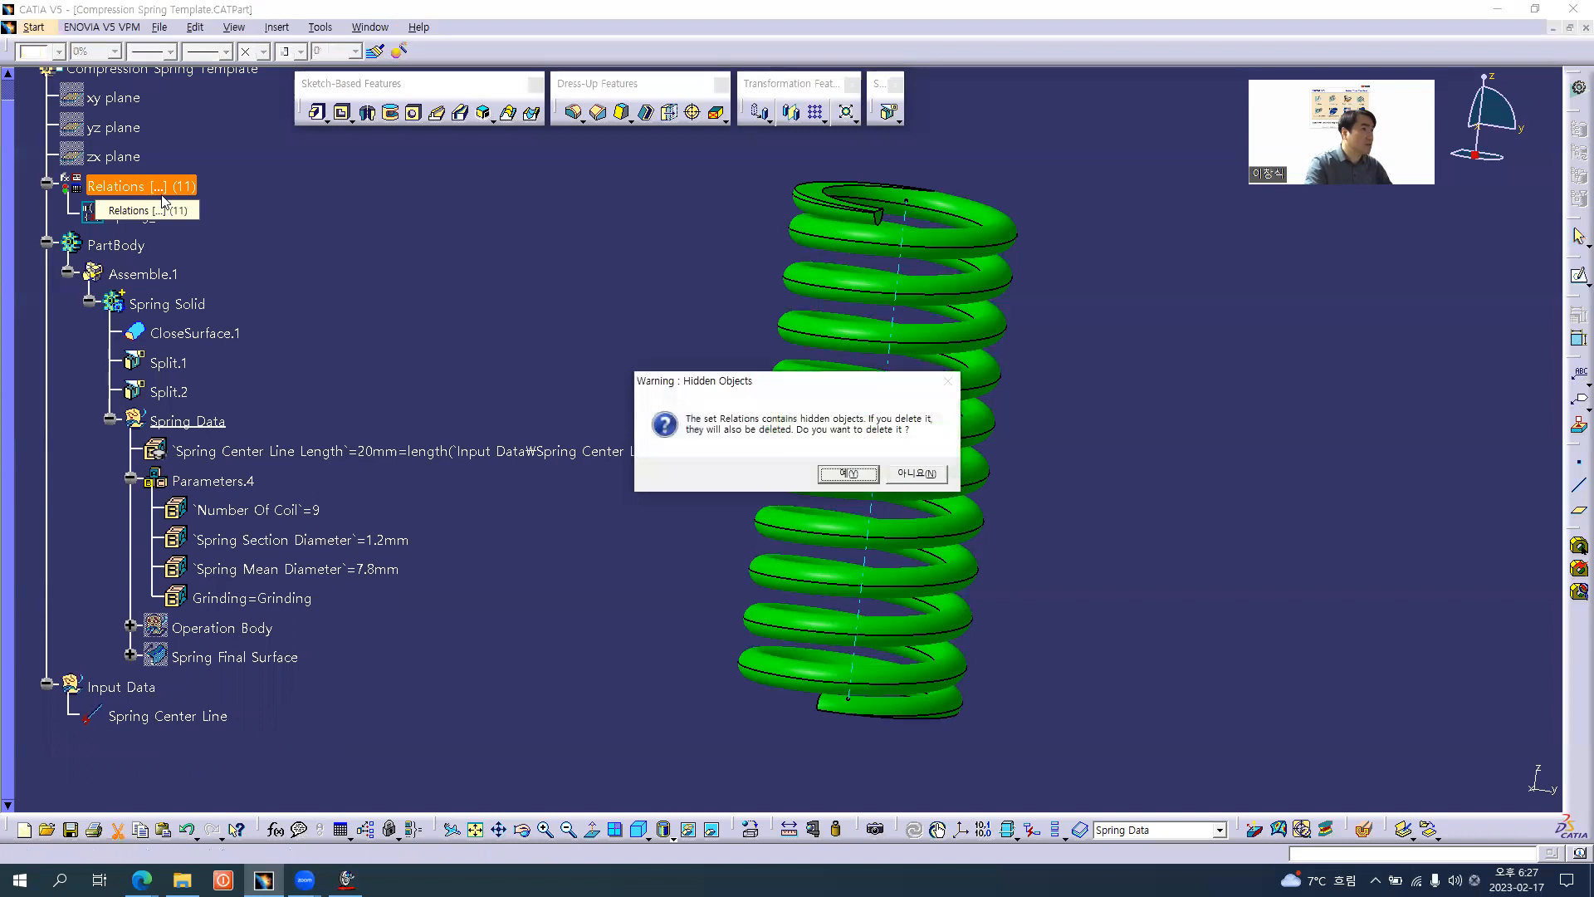
{"action": "left_click", "coordinate": [848, 474]}
{"action": "left_click", "coordinate": [215, 422]}
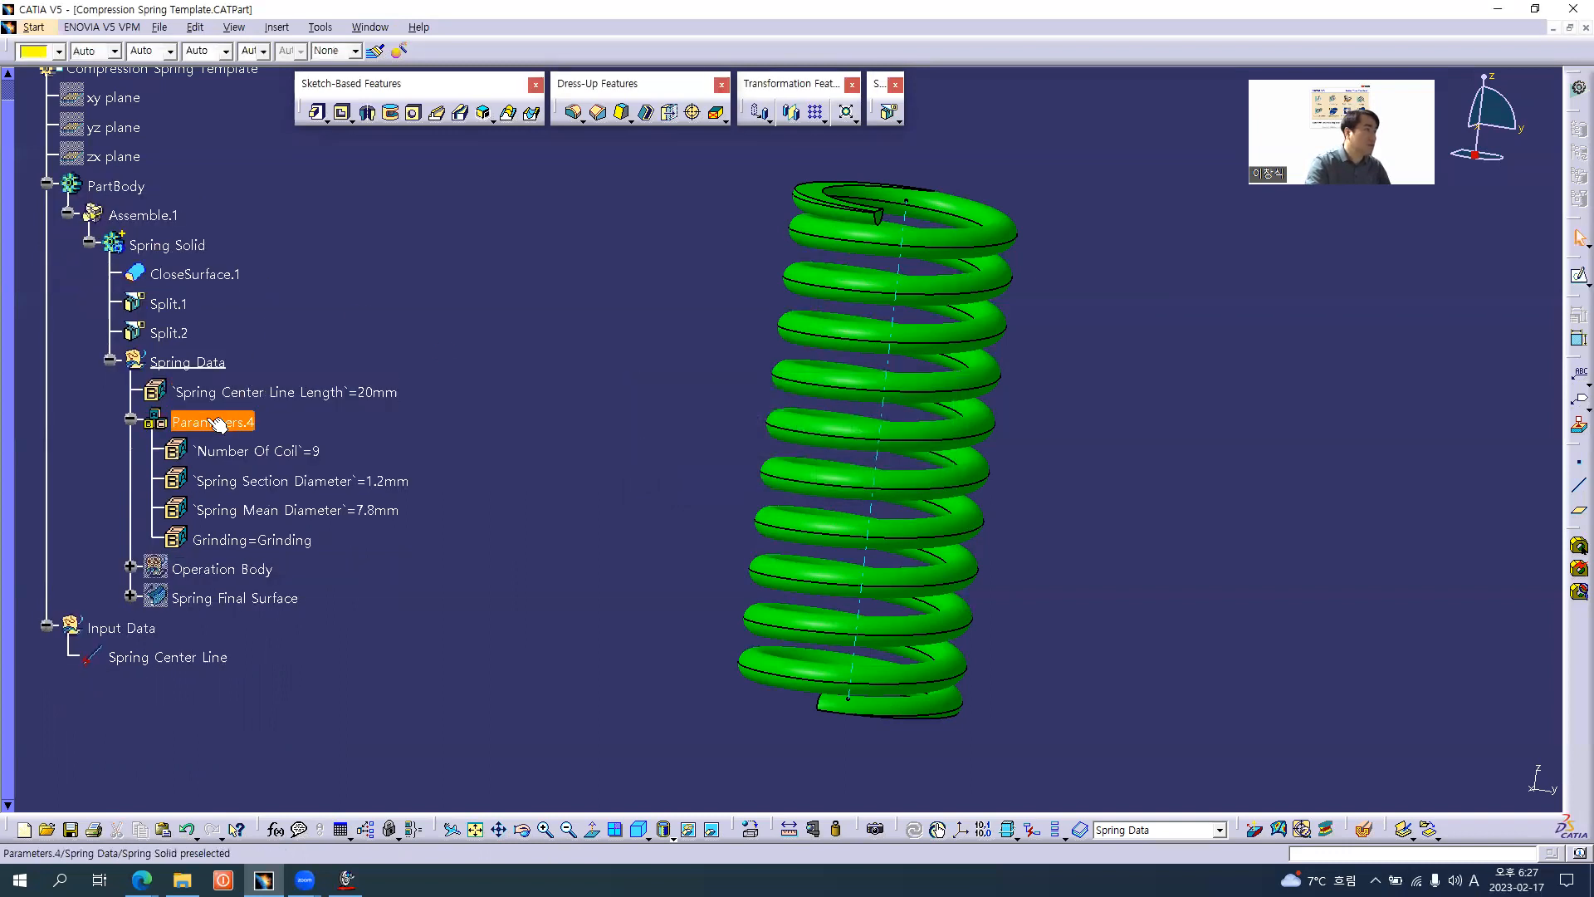
{"action": "left_click", "coordinate": [190, 362]}
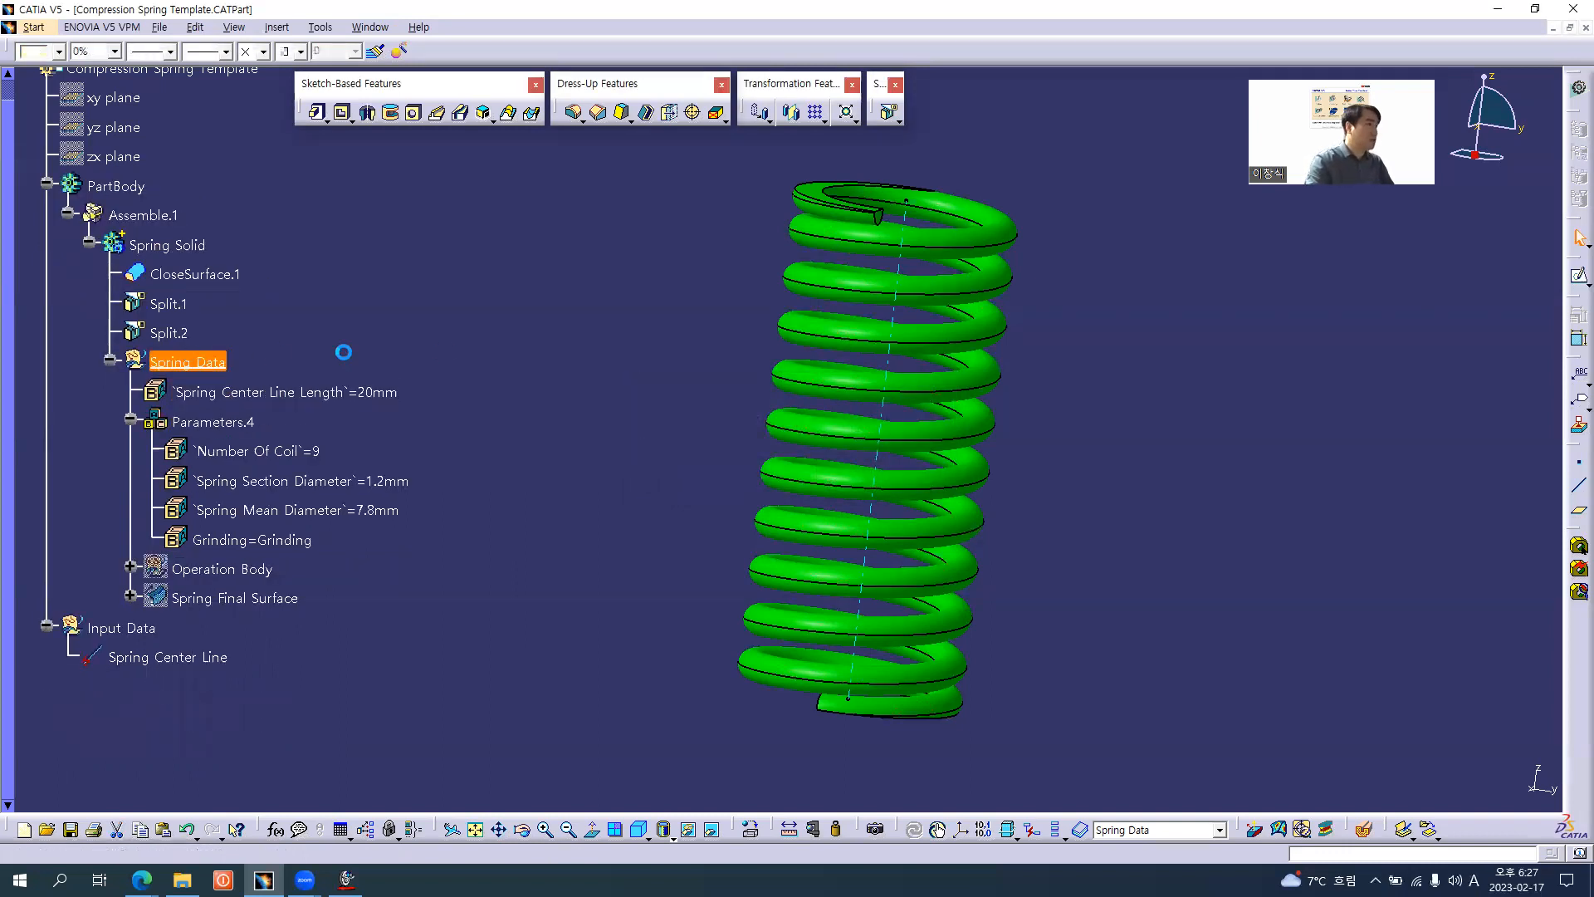
{"action": "key", "text": "ctrl+z"}
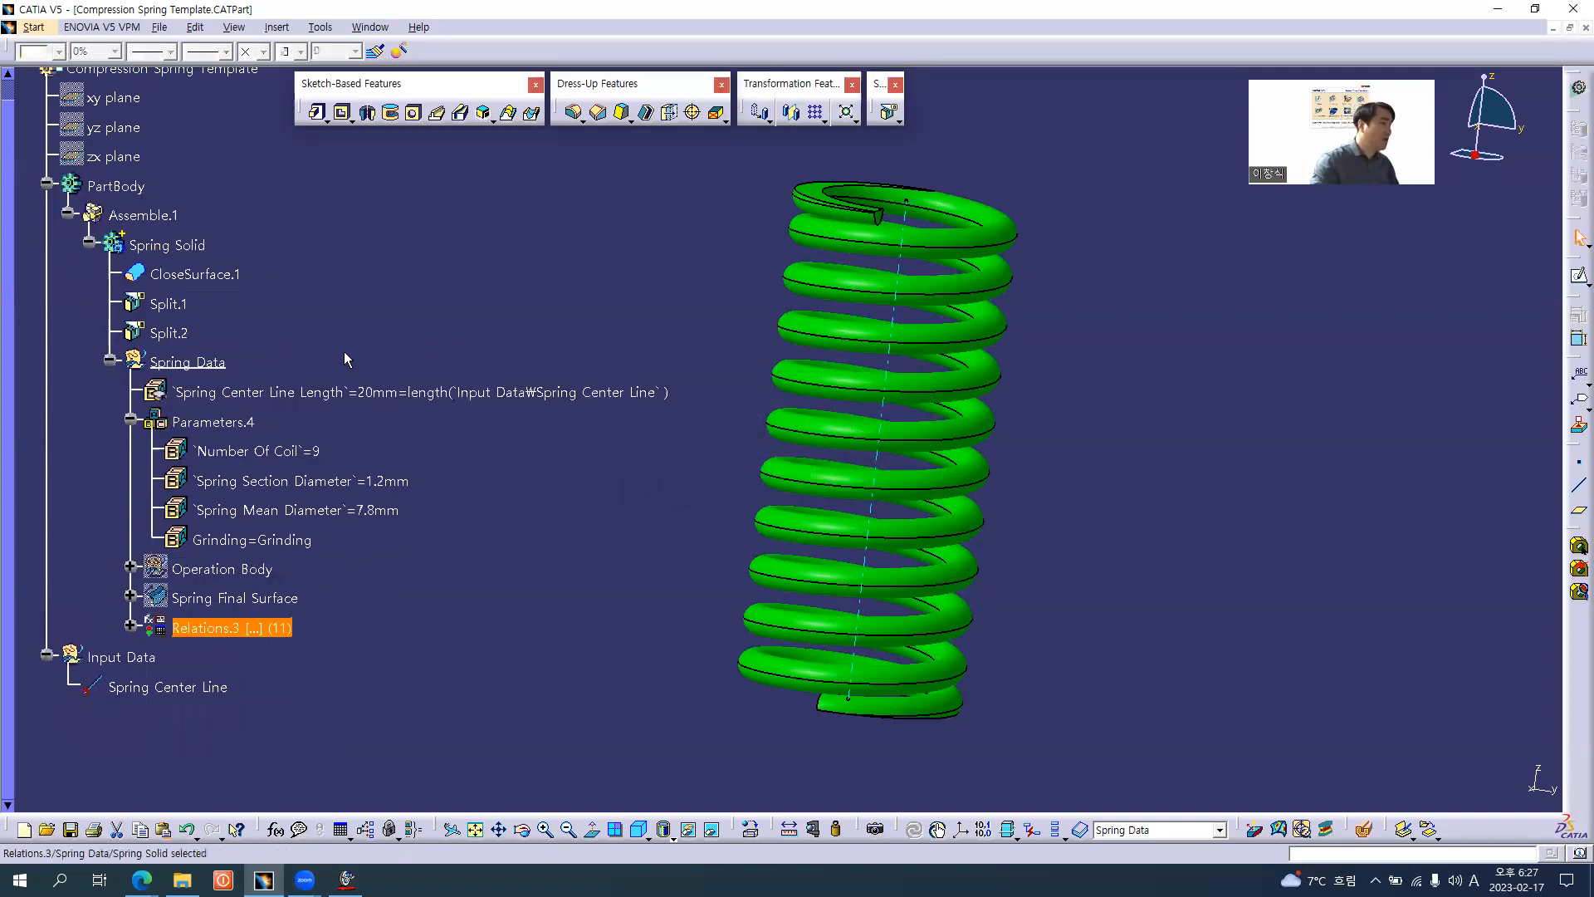
{"action": "left_click", "coordinate": [130, 625]}
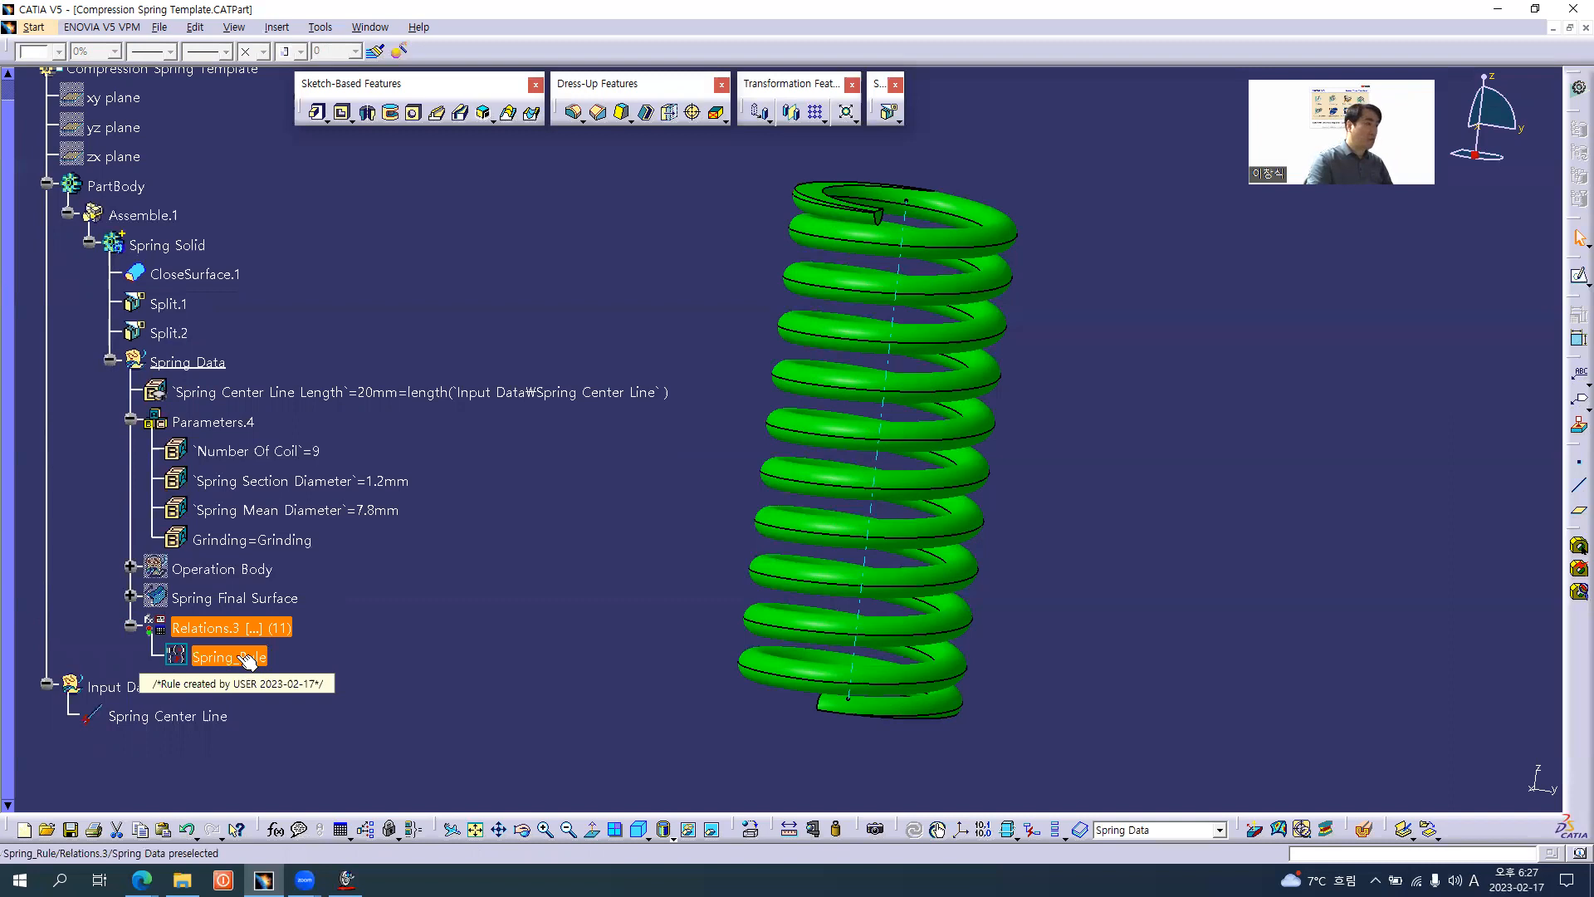
{"action": "left_click", "coordinate": [357, 644]}
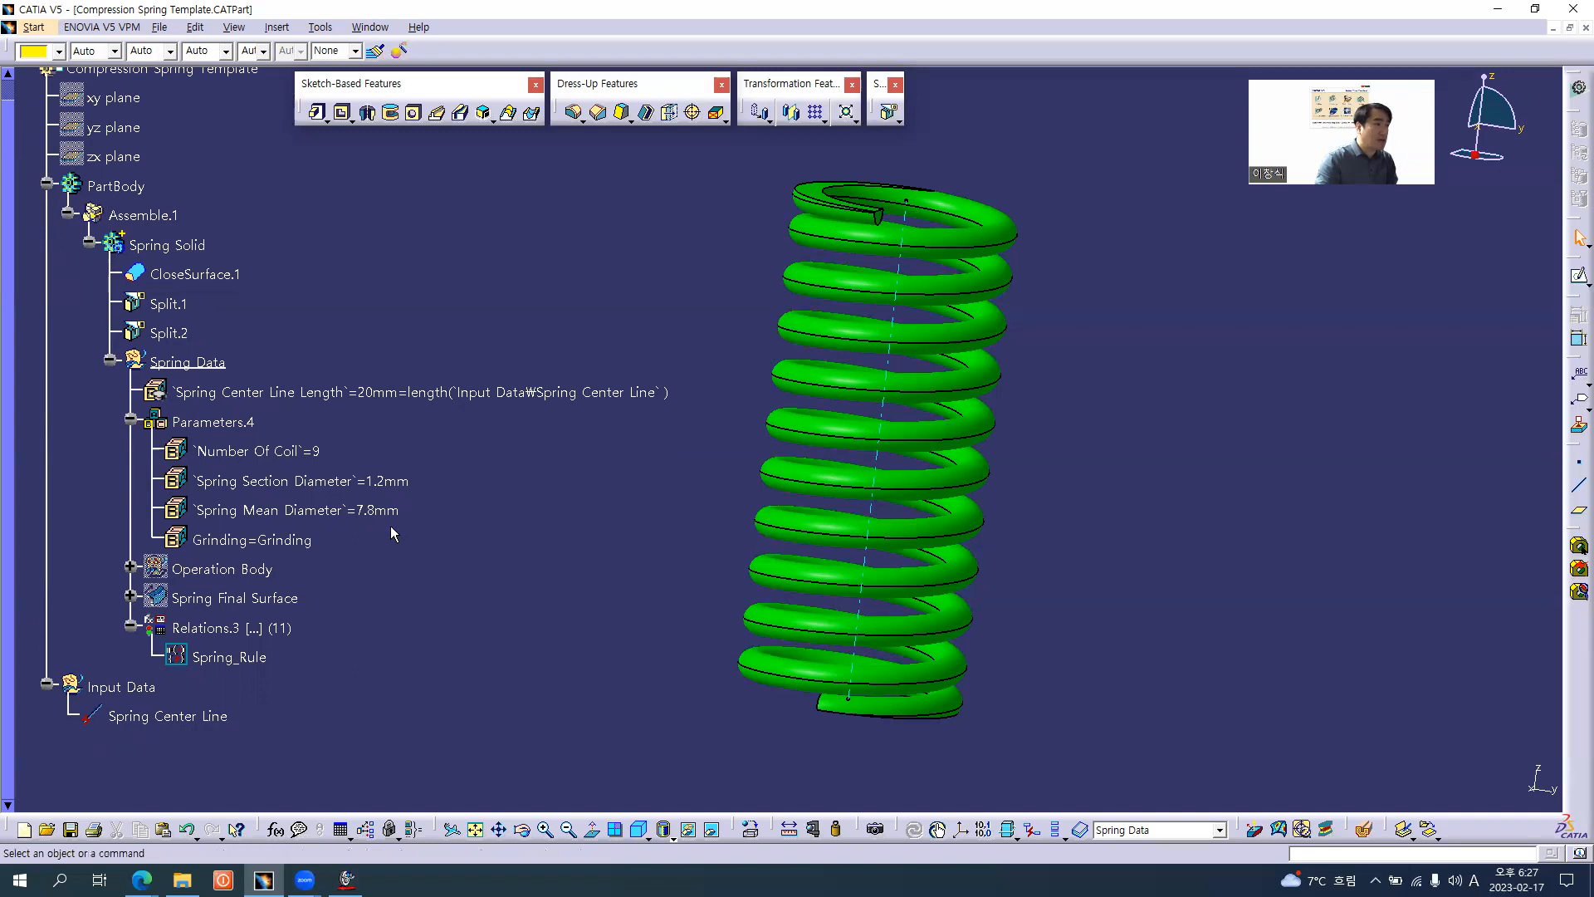
- Test the spring with Number Of Coil at 15, and set the parameter back to 9
{"action": "double_click", "coordinate": [308, 455]}
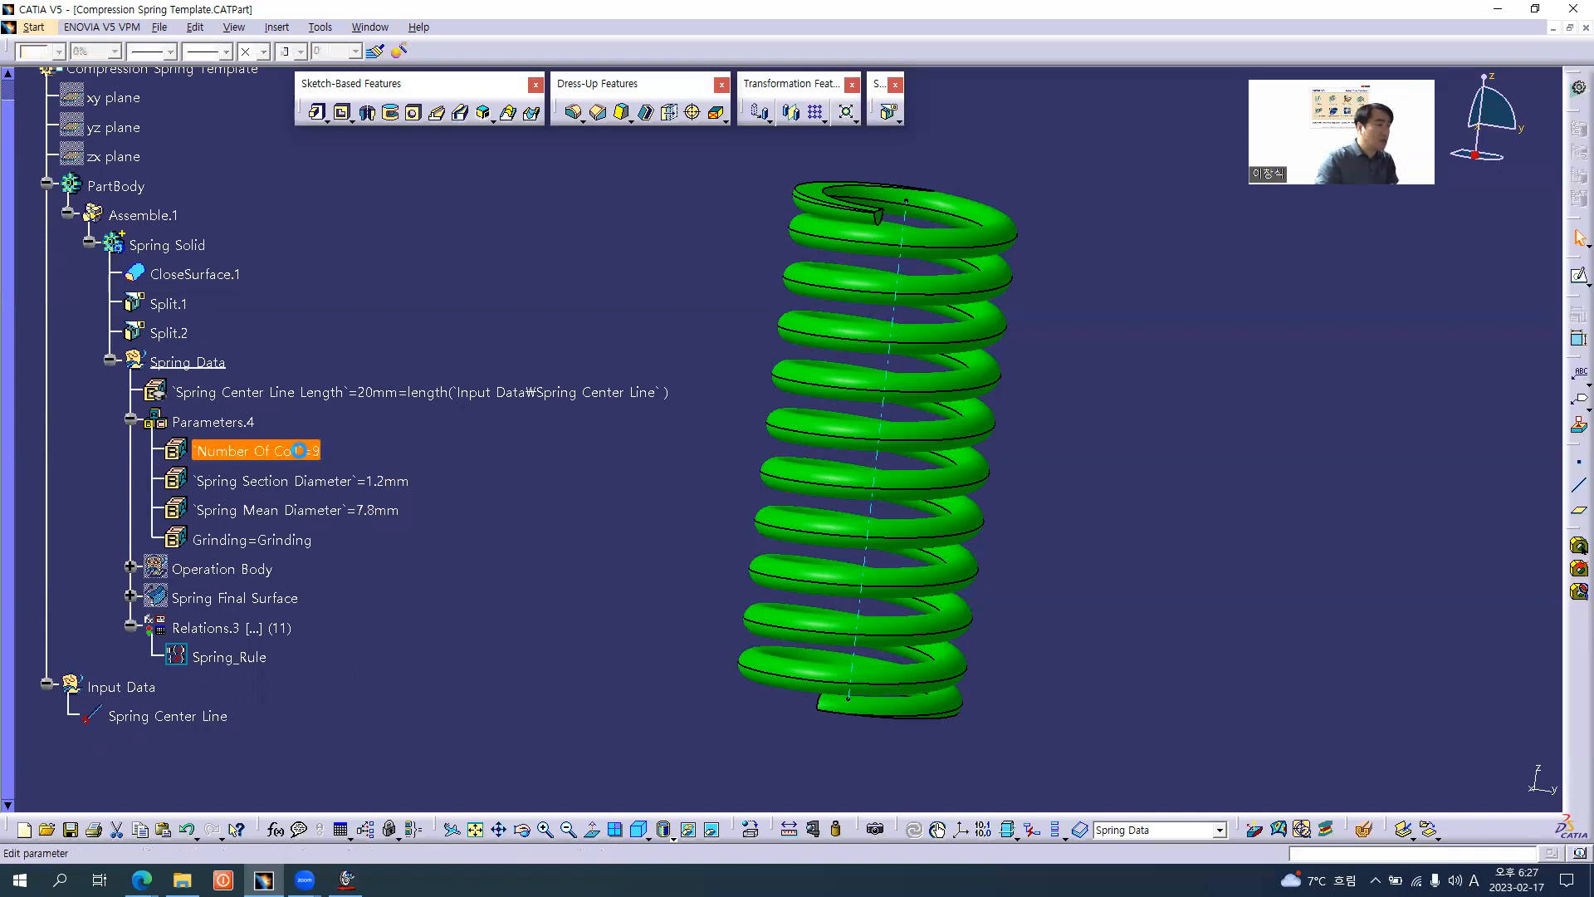
{"action": "left_click_drag", "start_coordinate": [461, 463], "coordinate": [520, 569]}
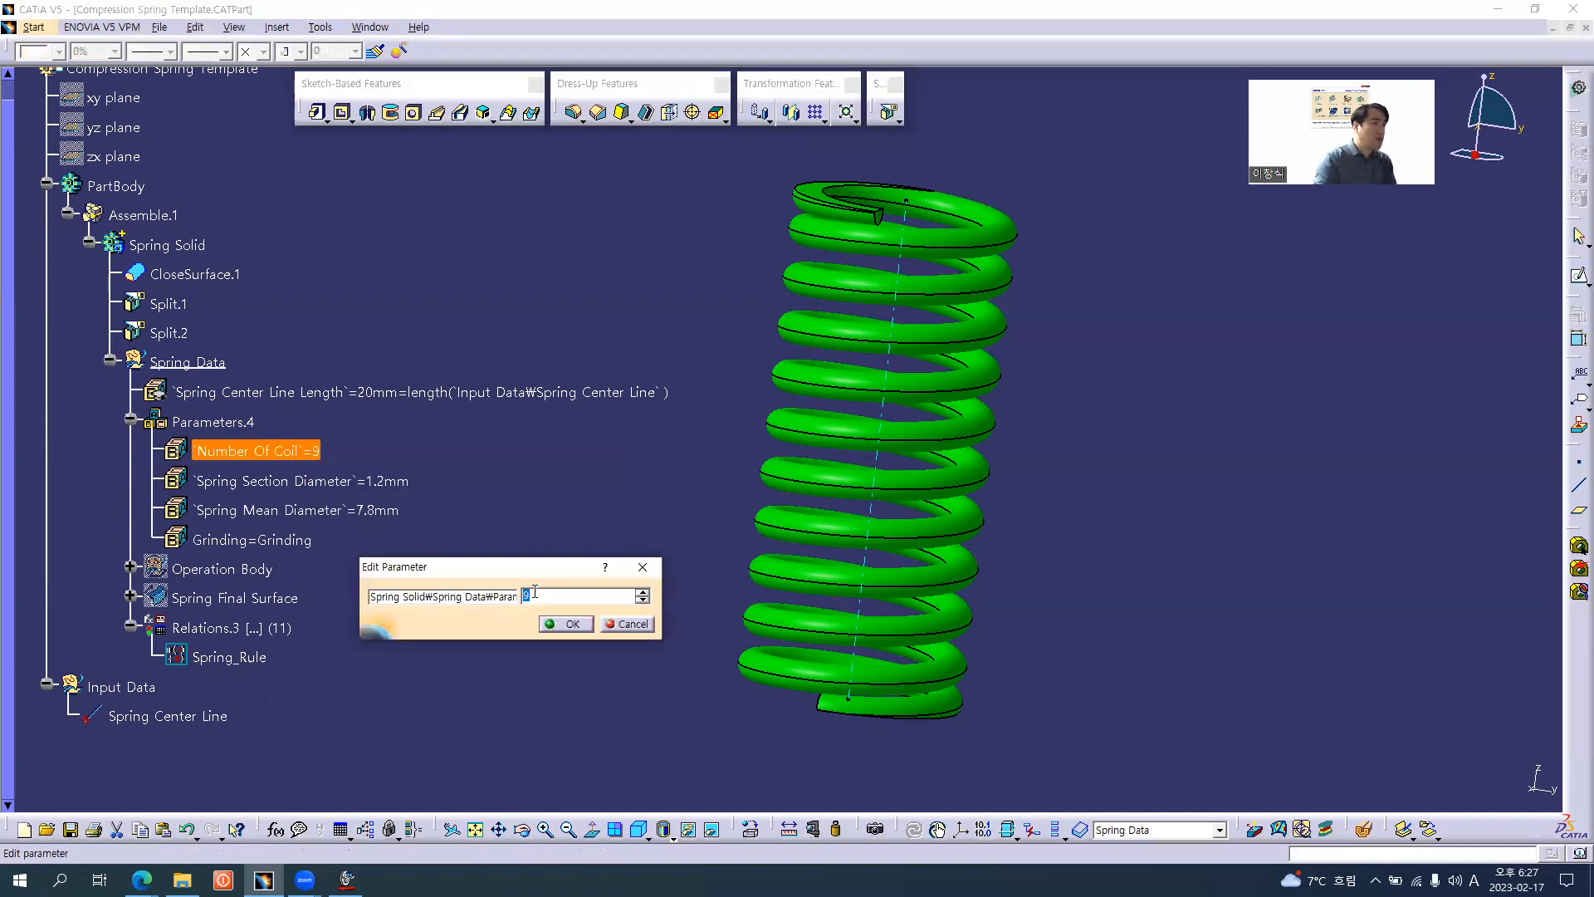
{"action": "type", "text": "15"}
{"action": "key", "text": "Return"}
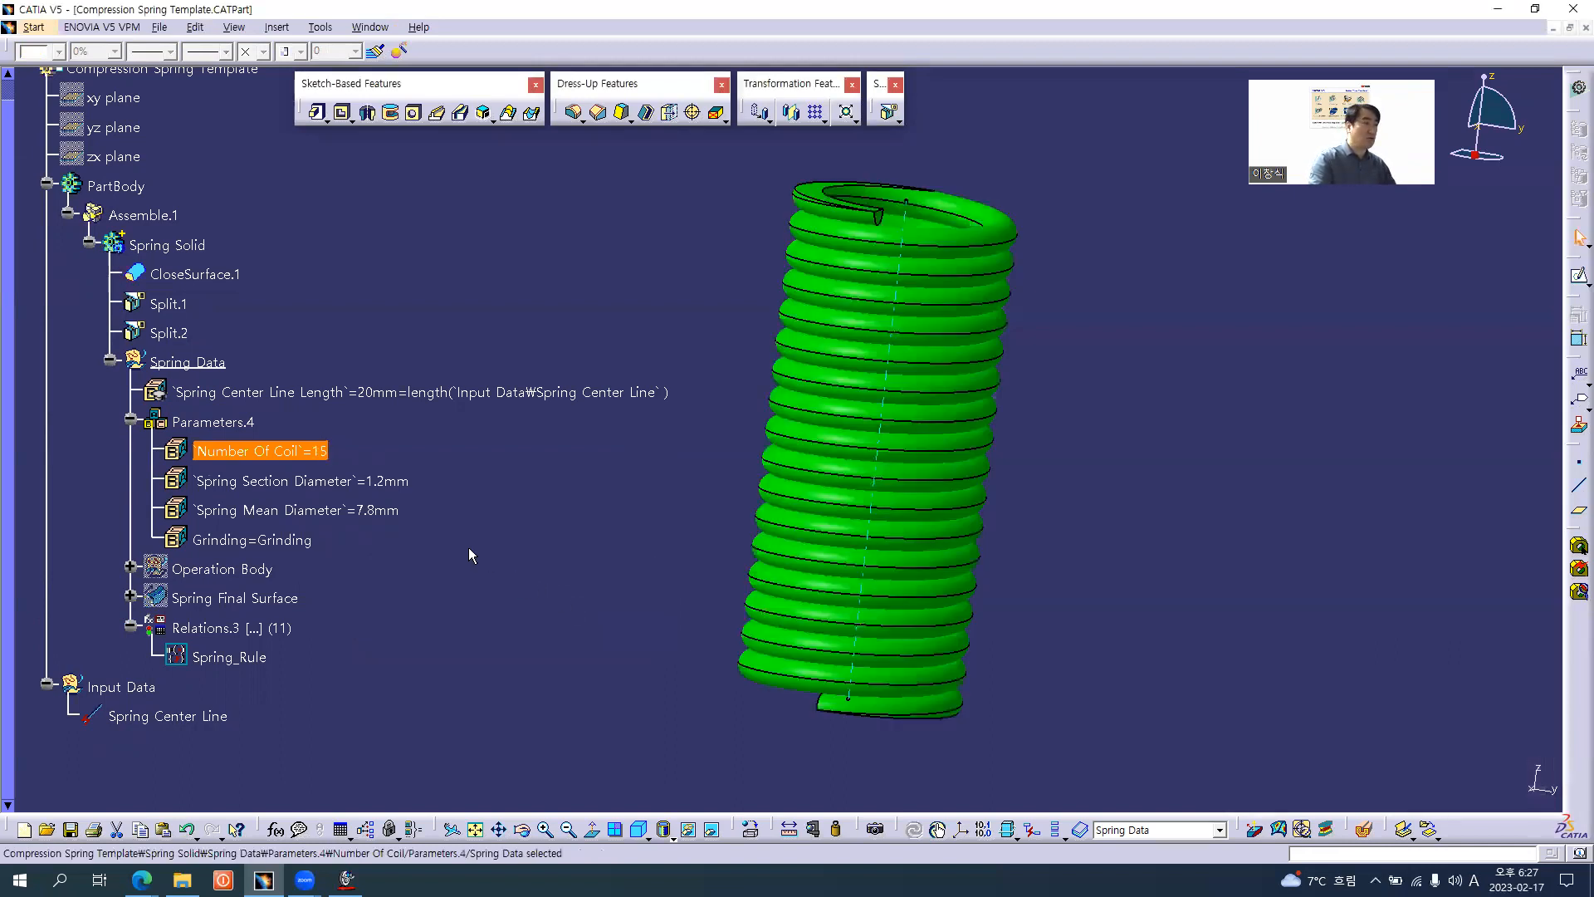
{"action": "double_click", "coordinate": [276, 452]}
{"action": "type", "text": "9"}
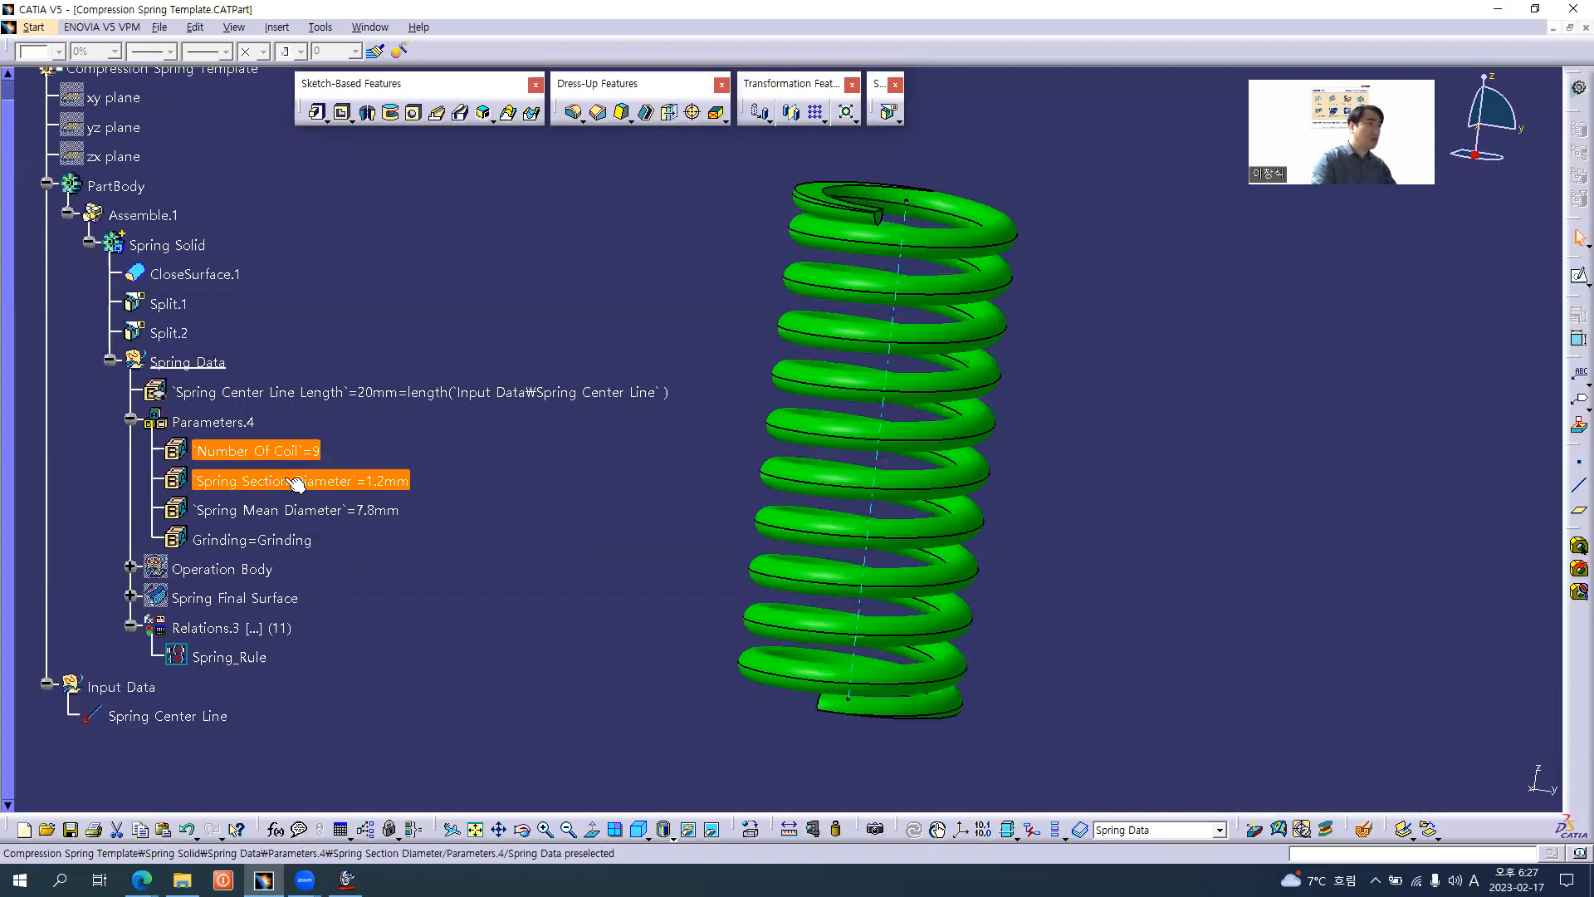
- Test the Spring Section Diameter parameter at 0.8 mm and undo the change
{"action": "double_click", "coordinate": [296, 482]}
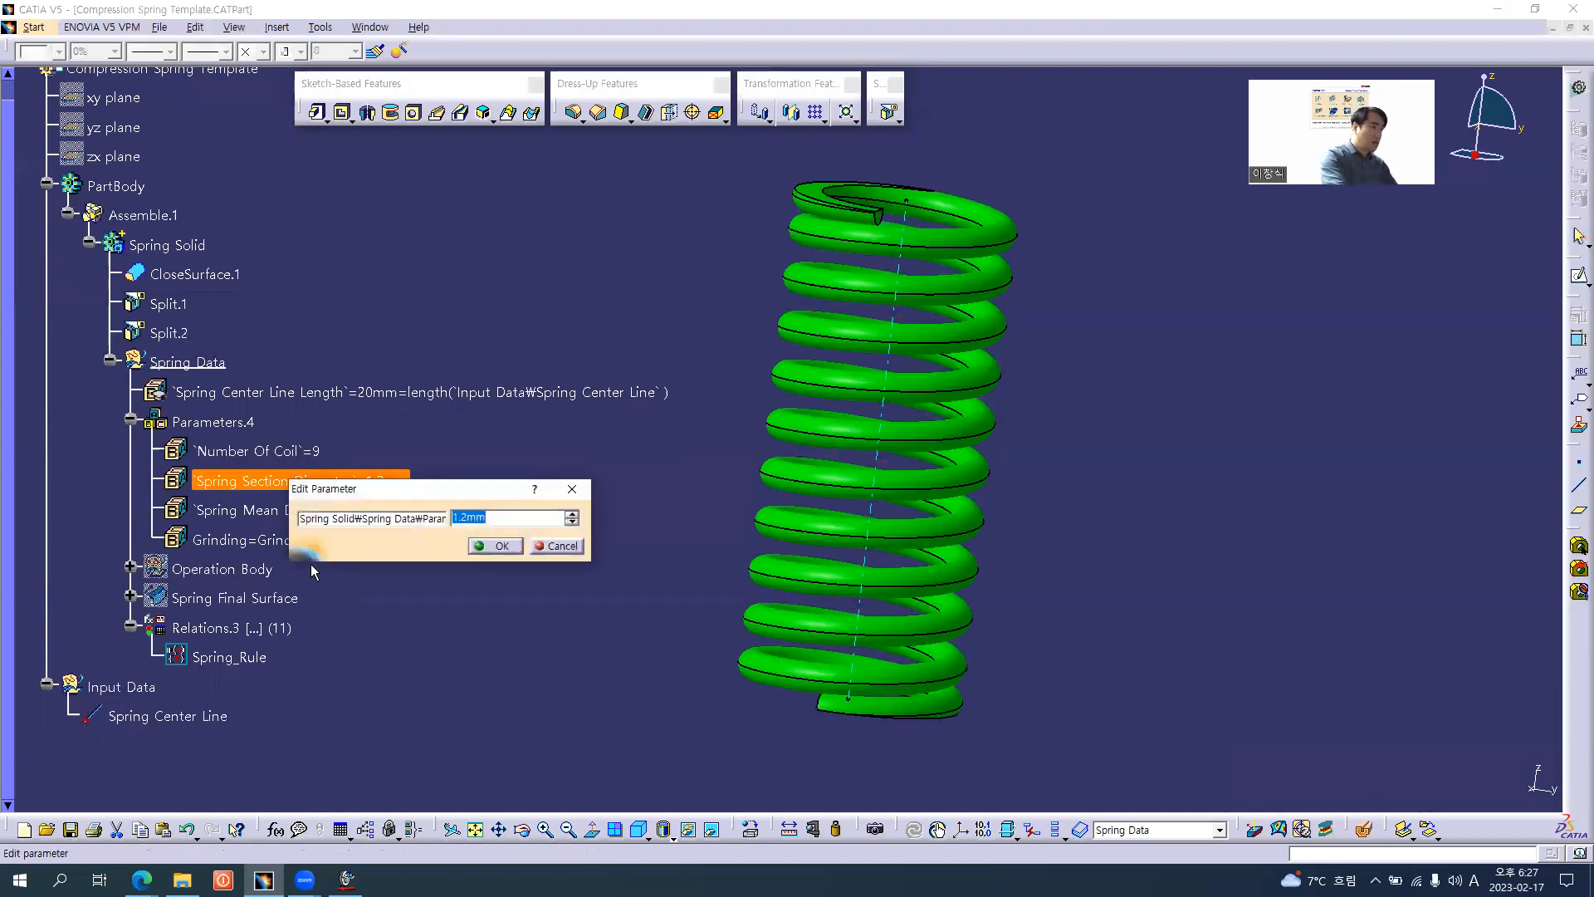
{"action": "type", "text": "0.8"}
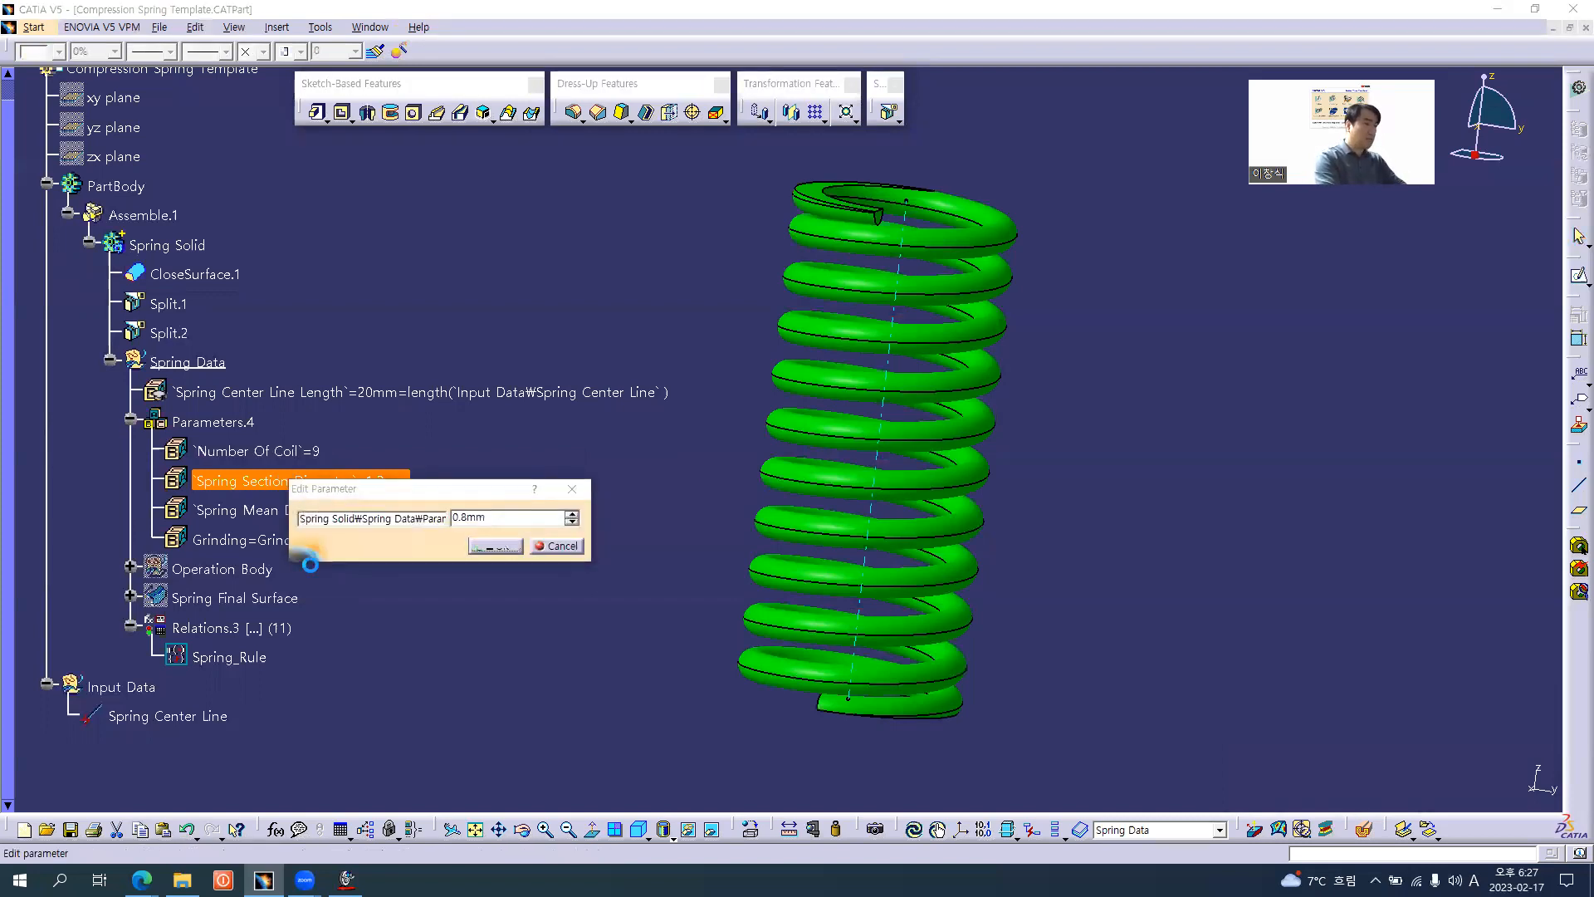
{"action": "key", "text": "Return"}
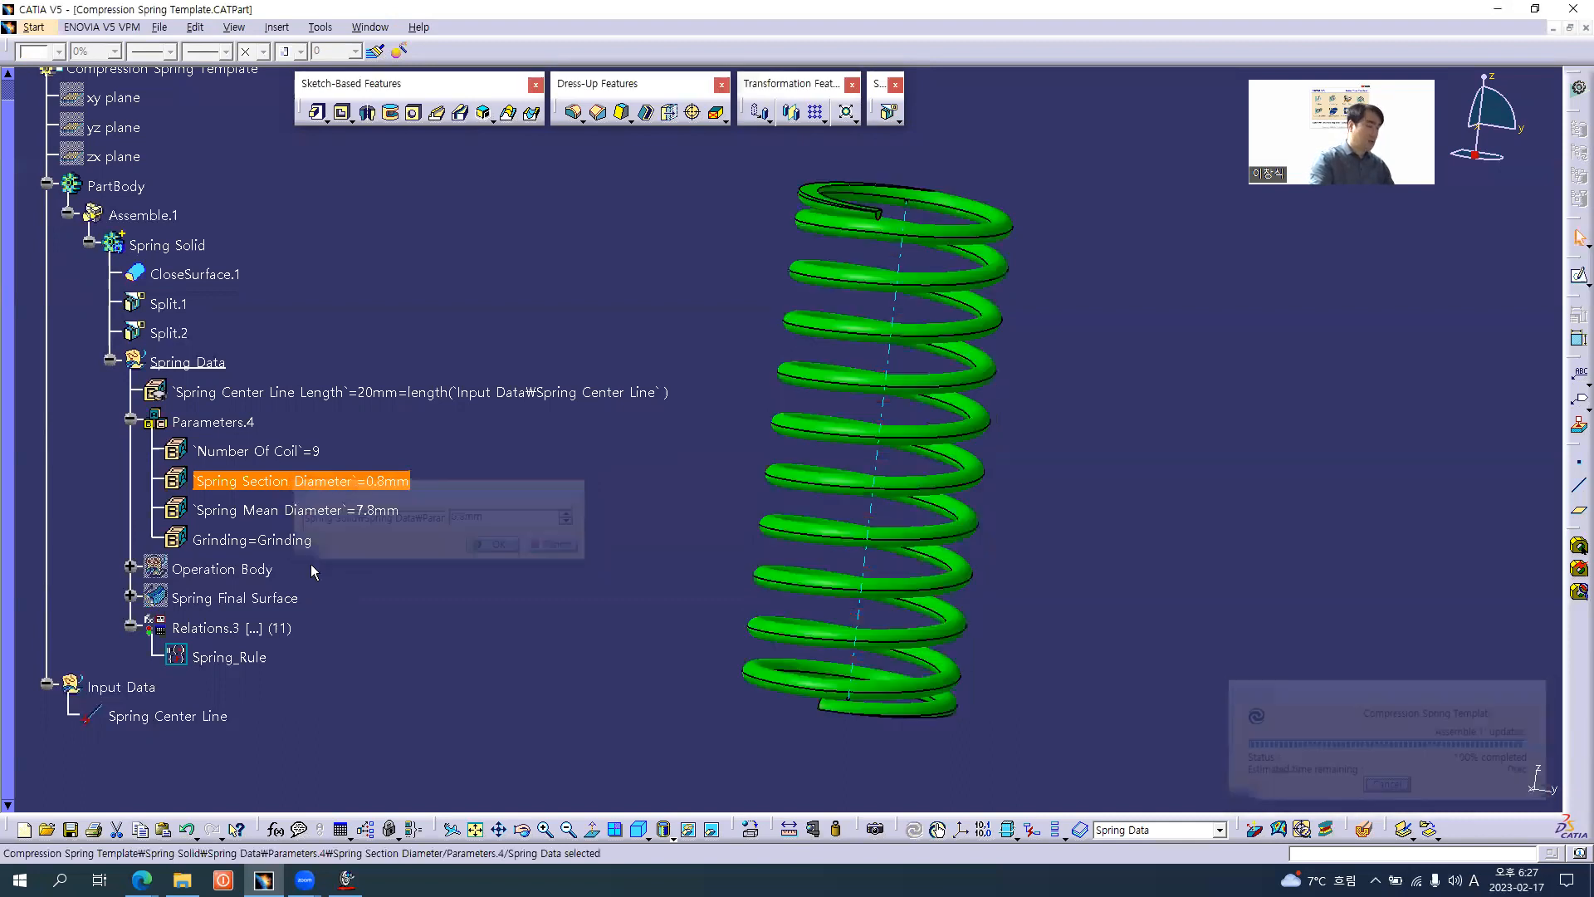
{"action": "key", "text": "ctrl+z"}
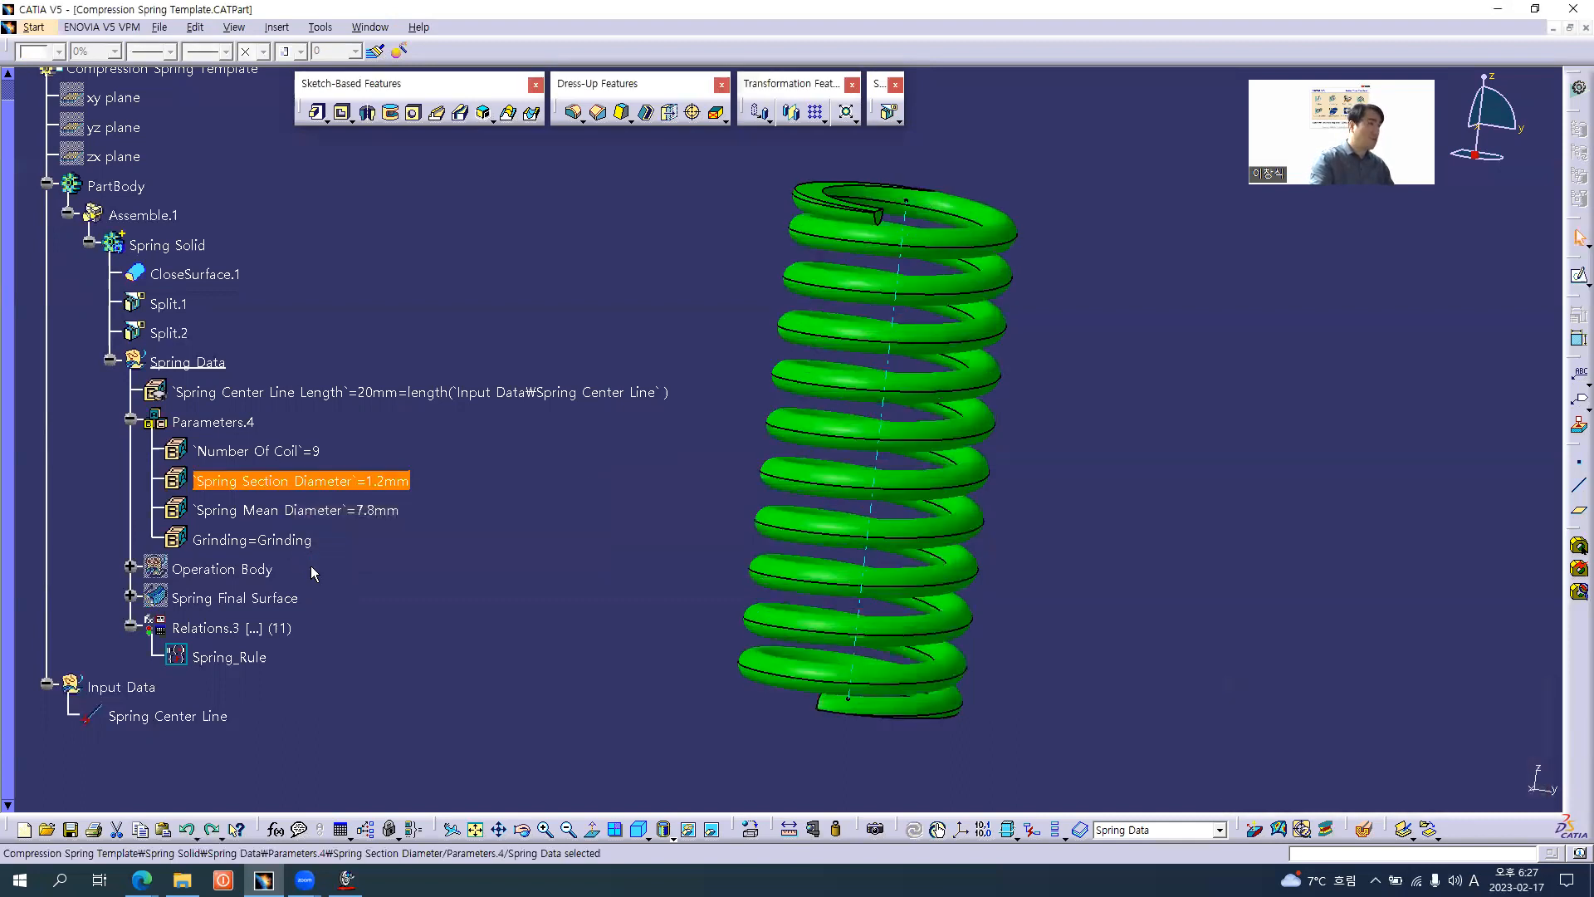
- Test the Spring Mean Diameter parameter at 5 mm and undo the change
{"action": "left_click", "coordinate": [348, 511]}
{"action": "double_click", "coordinate": [348, 510]}
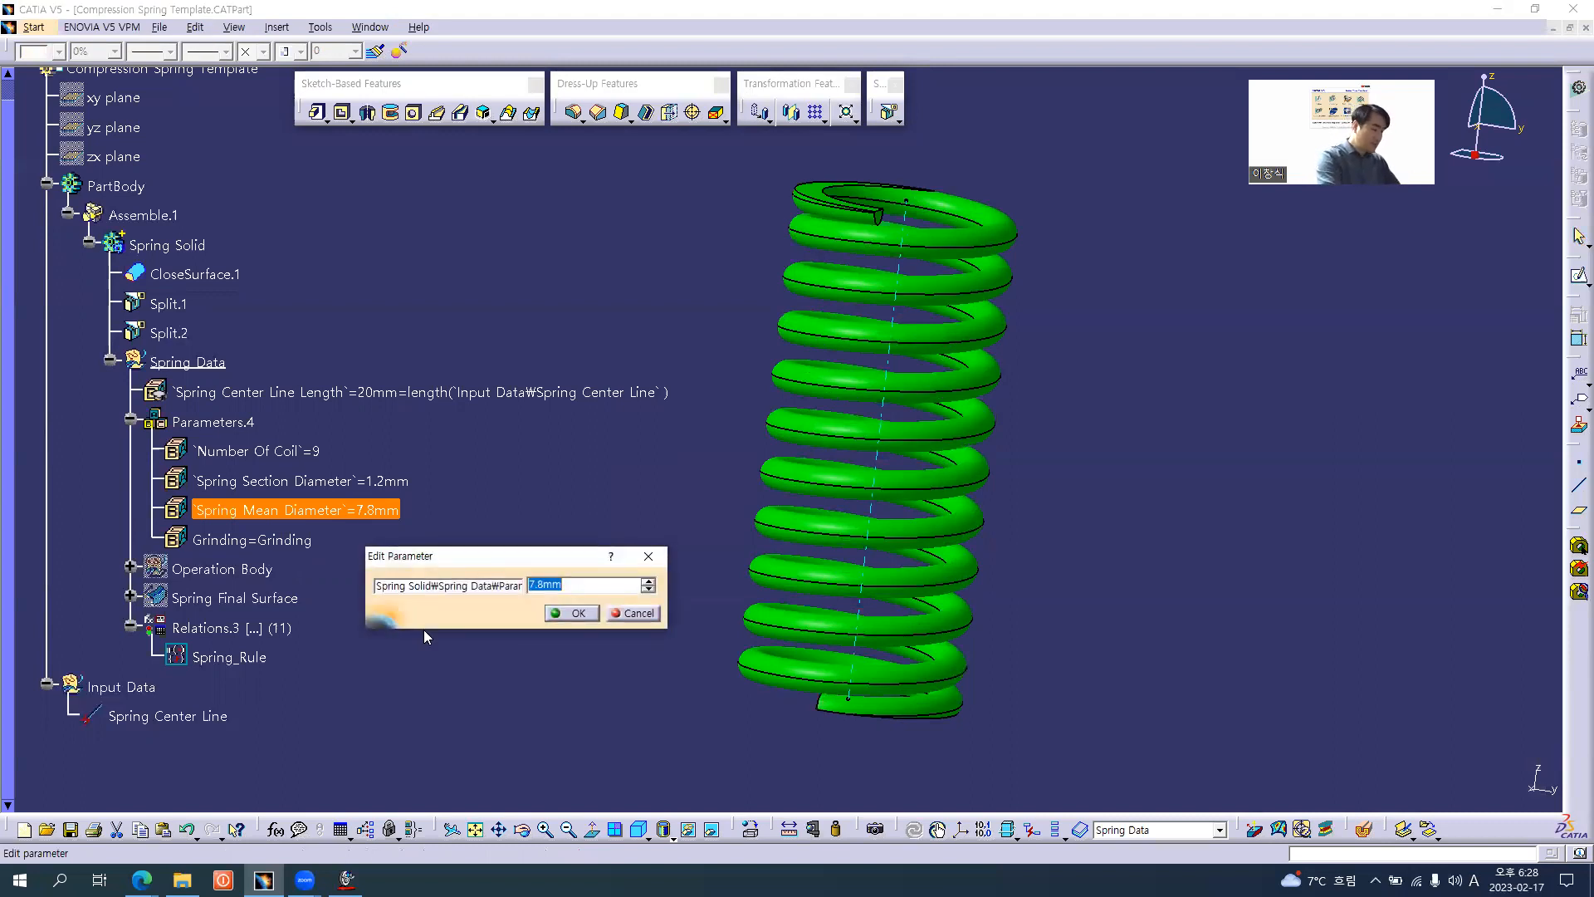
{"action": "type", "text": "5mm"}
{"action": "key", "text": "Return"}
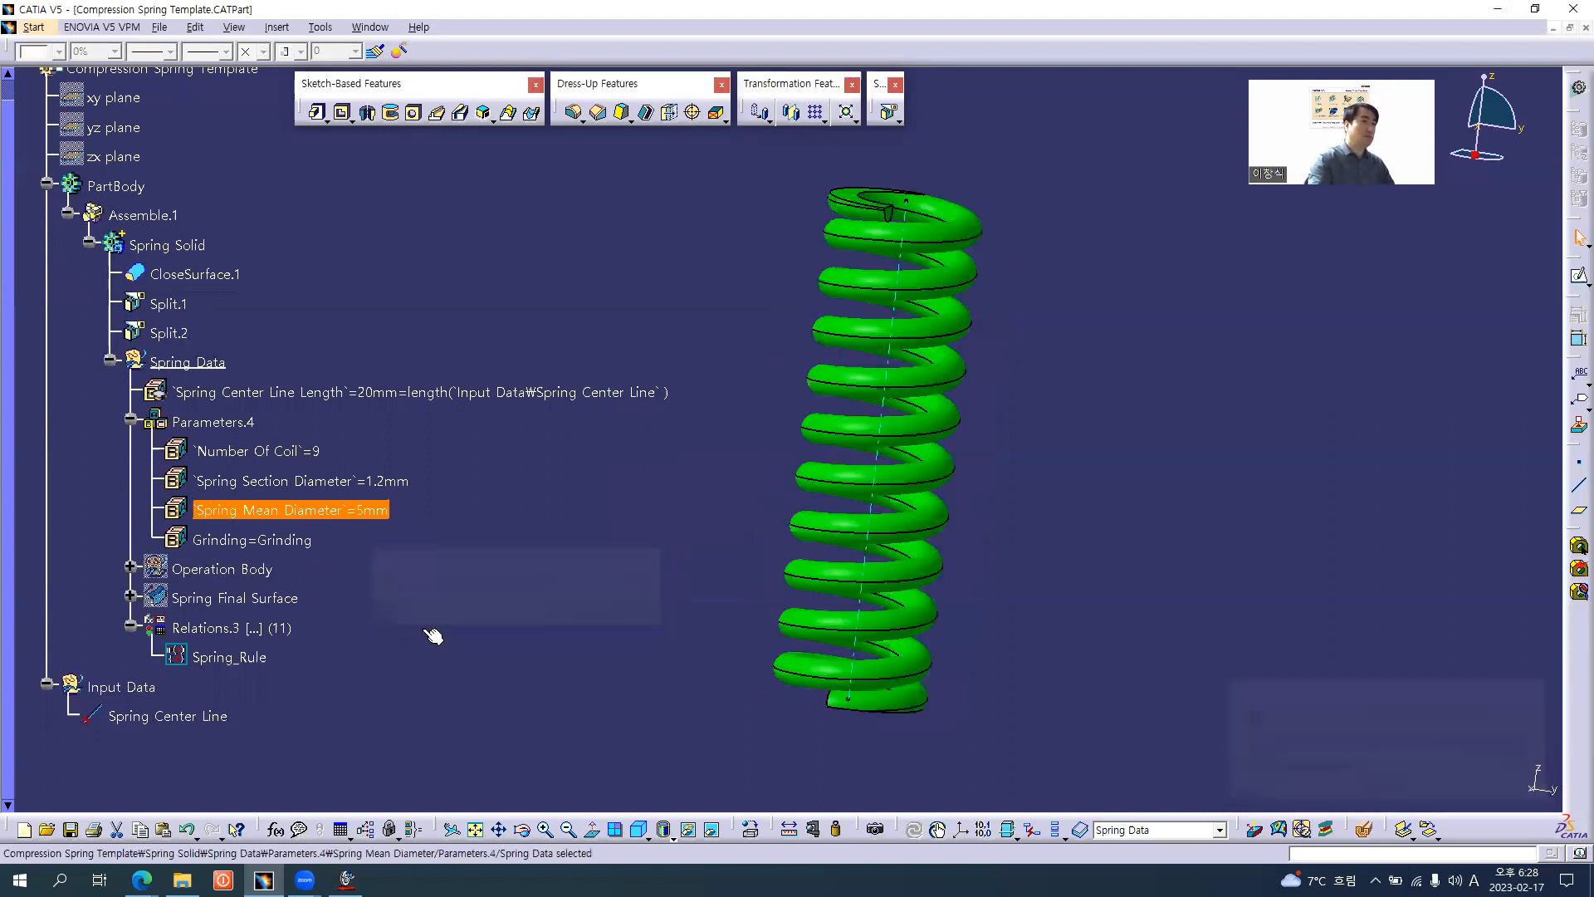
{"action": "key", "text": "ctrl+z"}
{"action": "left_click", "coordinate": [460, 569]}
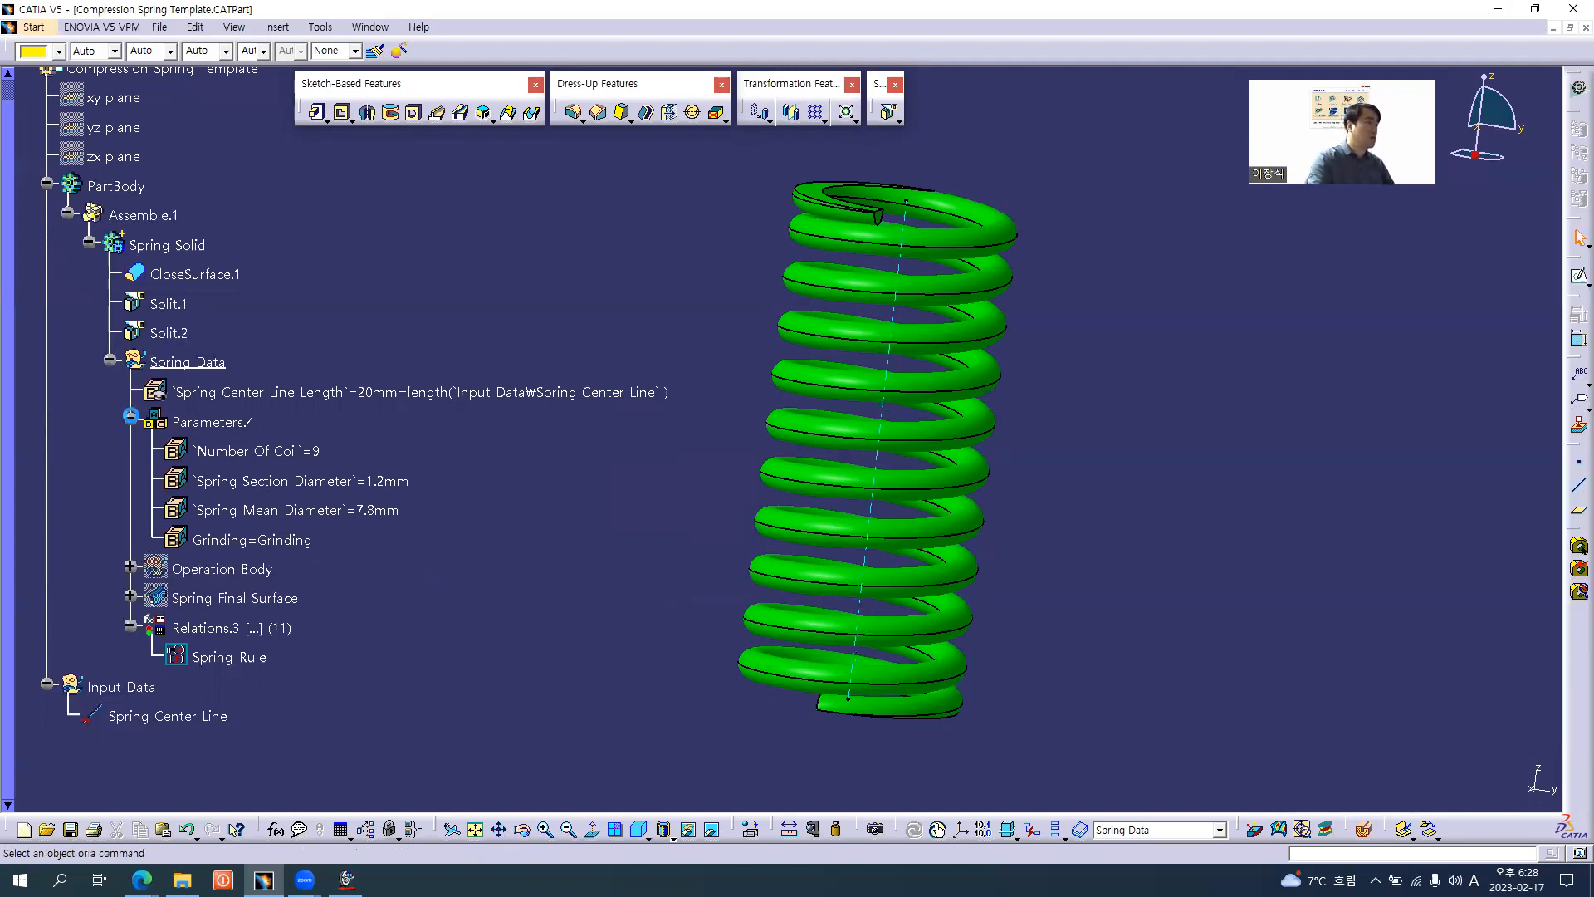
- Collapse the parameter and relations sets under Spring Data and the Spring Solid body in the tree
{"action": "left_click", "coordinate": [130, 420]}
{"action": "left_click", "coordinate": [130, 507]}
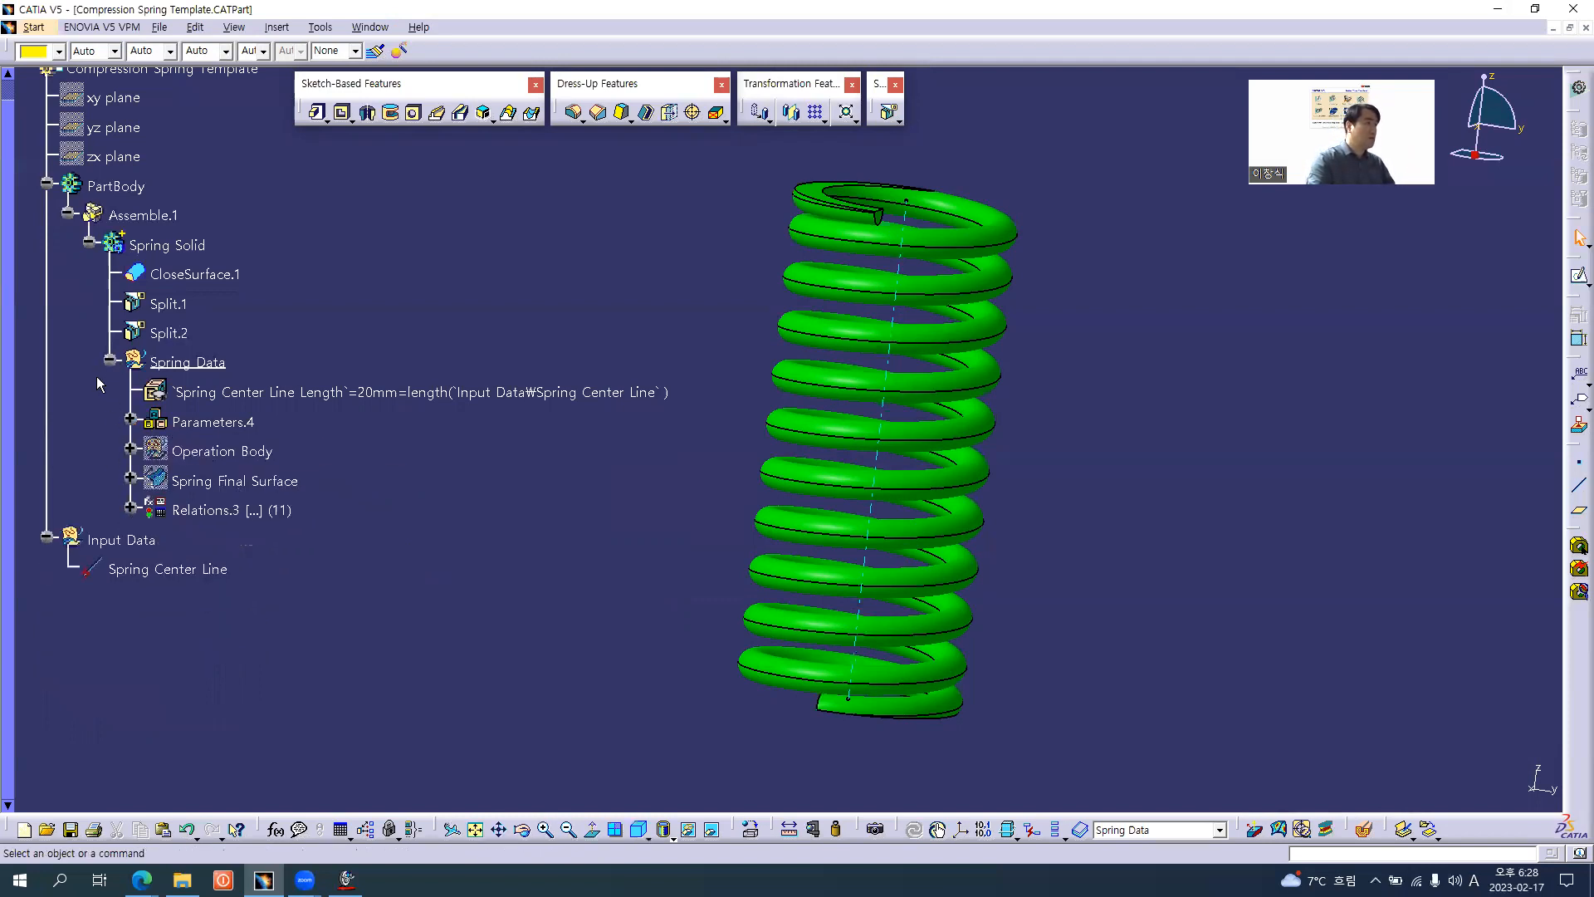
{"action": "left_click", "coordinate": [88, 242]}
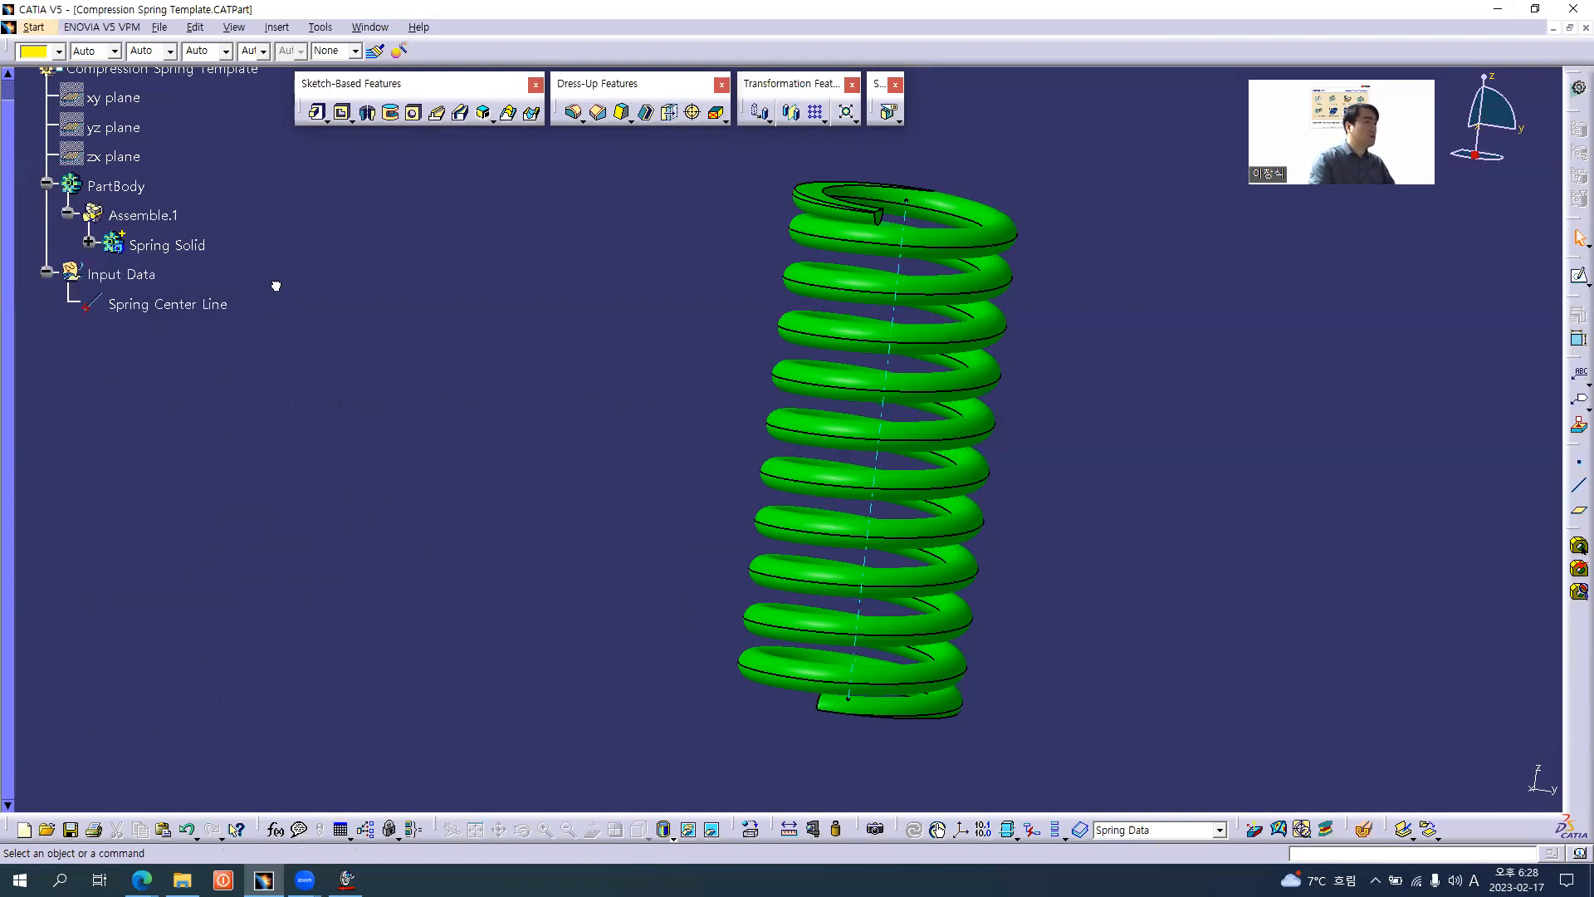
{"action": "scroll", "coordinate": [262, 342], "scroll_direction": "down", "scroll_amount": 1}
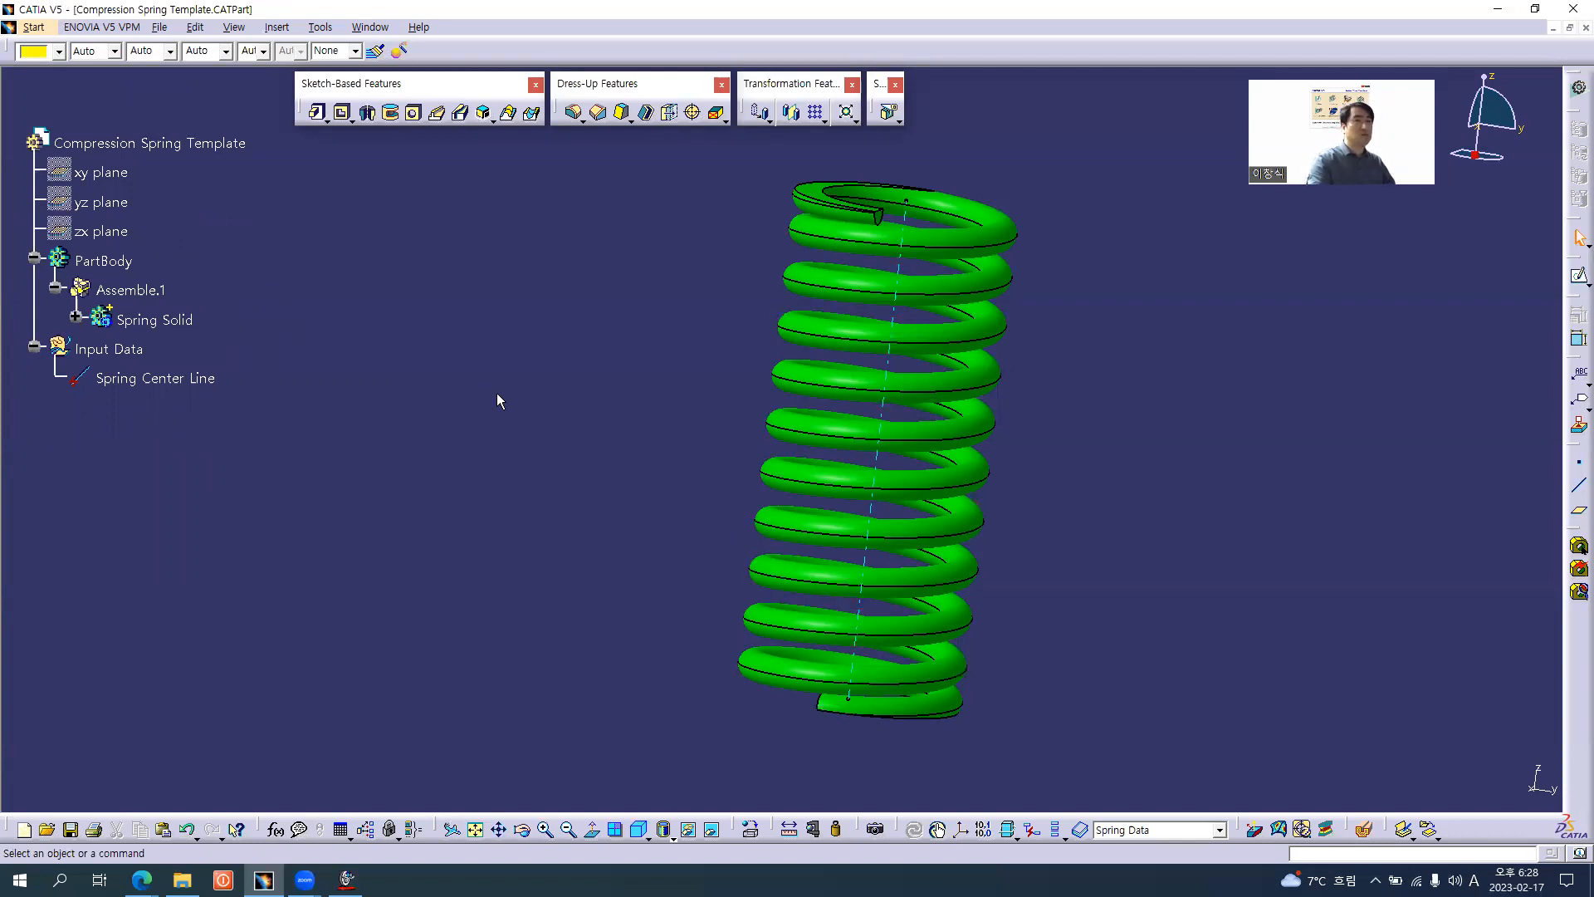
{"action": "middle_click_drag", "start_coordinate": [551, 445], "coordinate": [510, 436]}
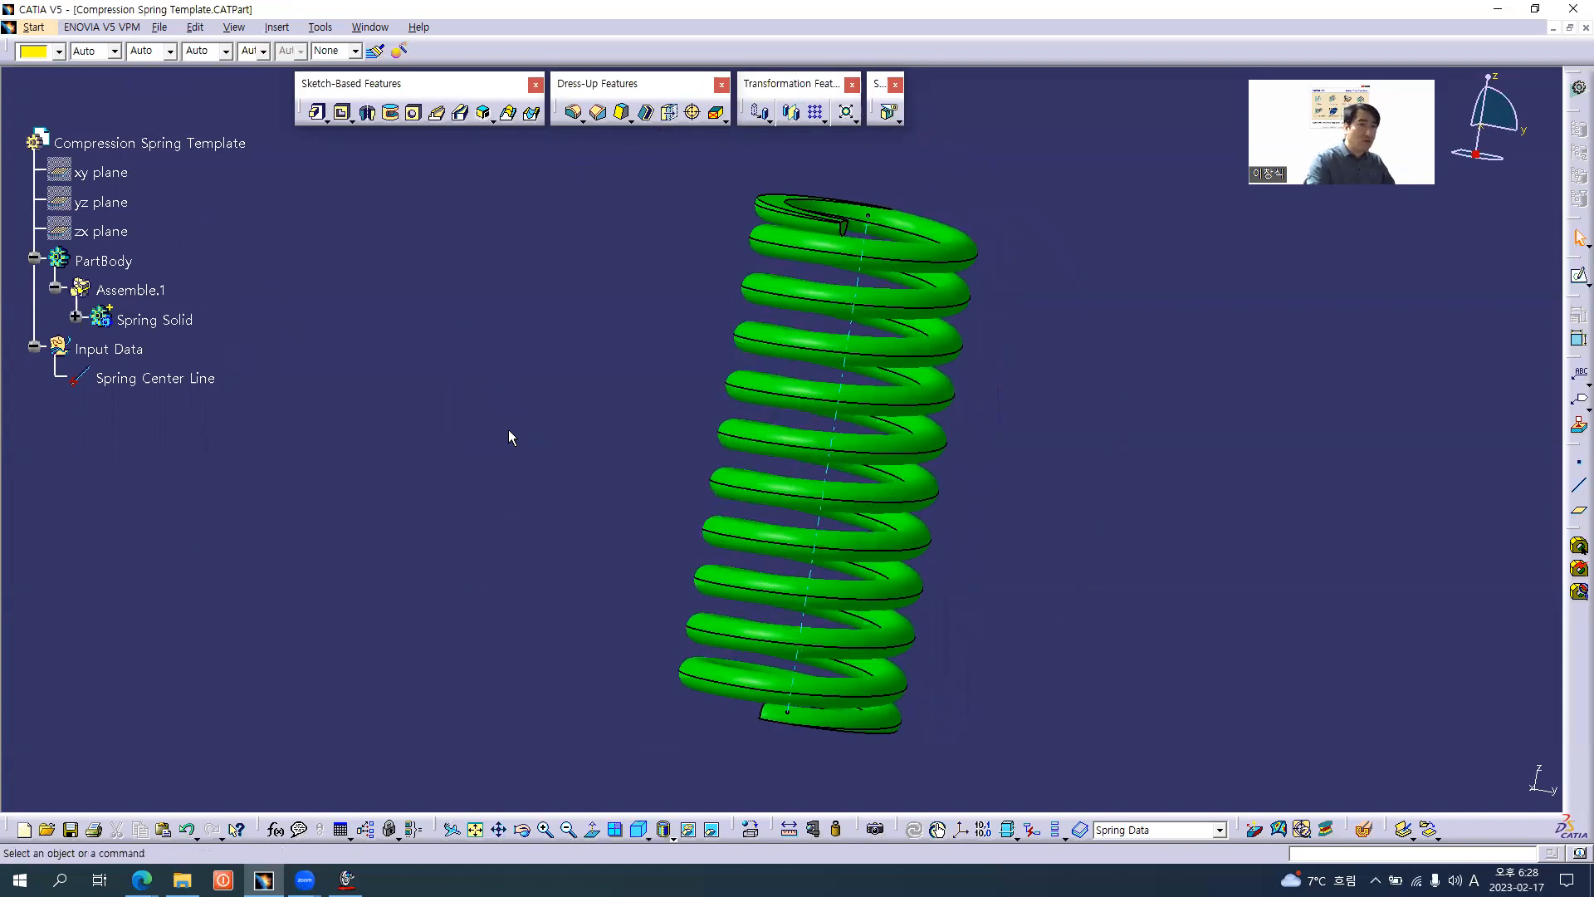
{"action": "key", "text": "alt+Tab"}
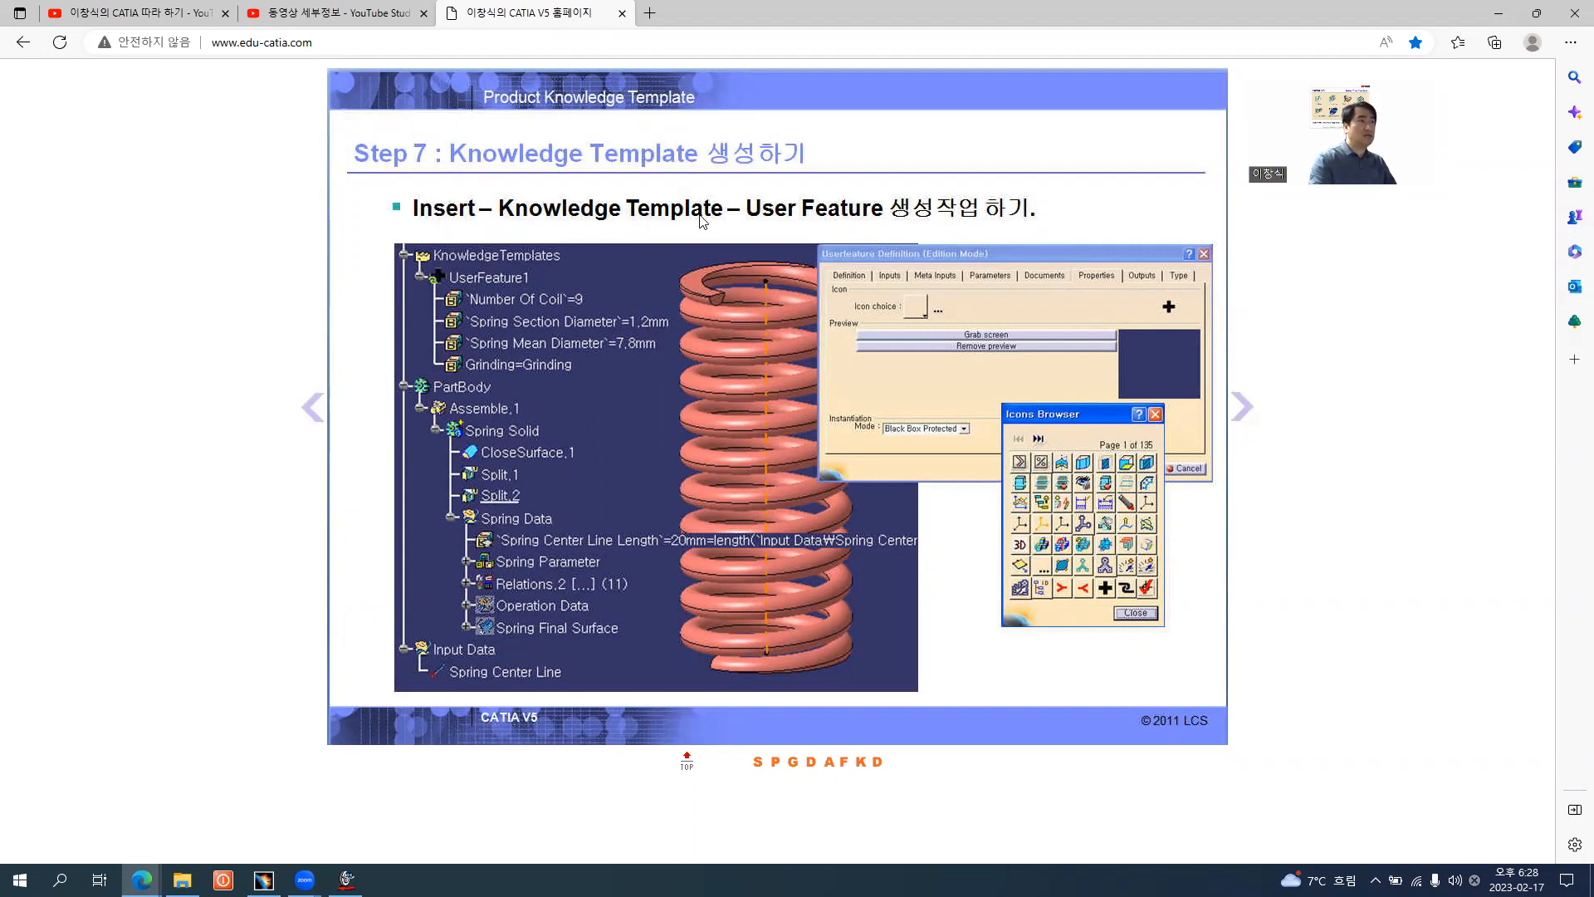
{"action": "key", "text": "alt+Tab"}
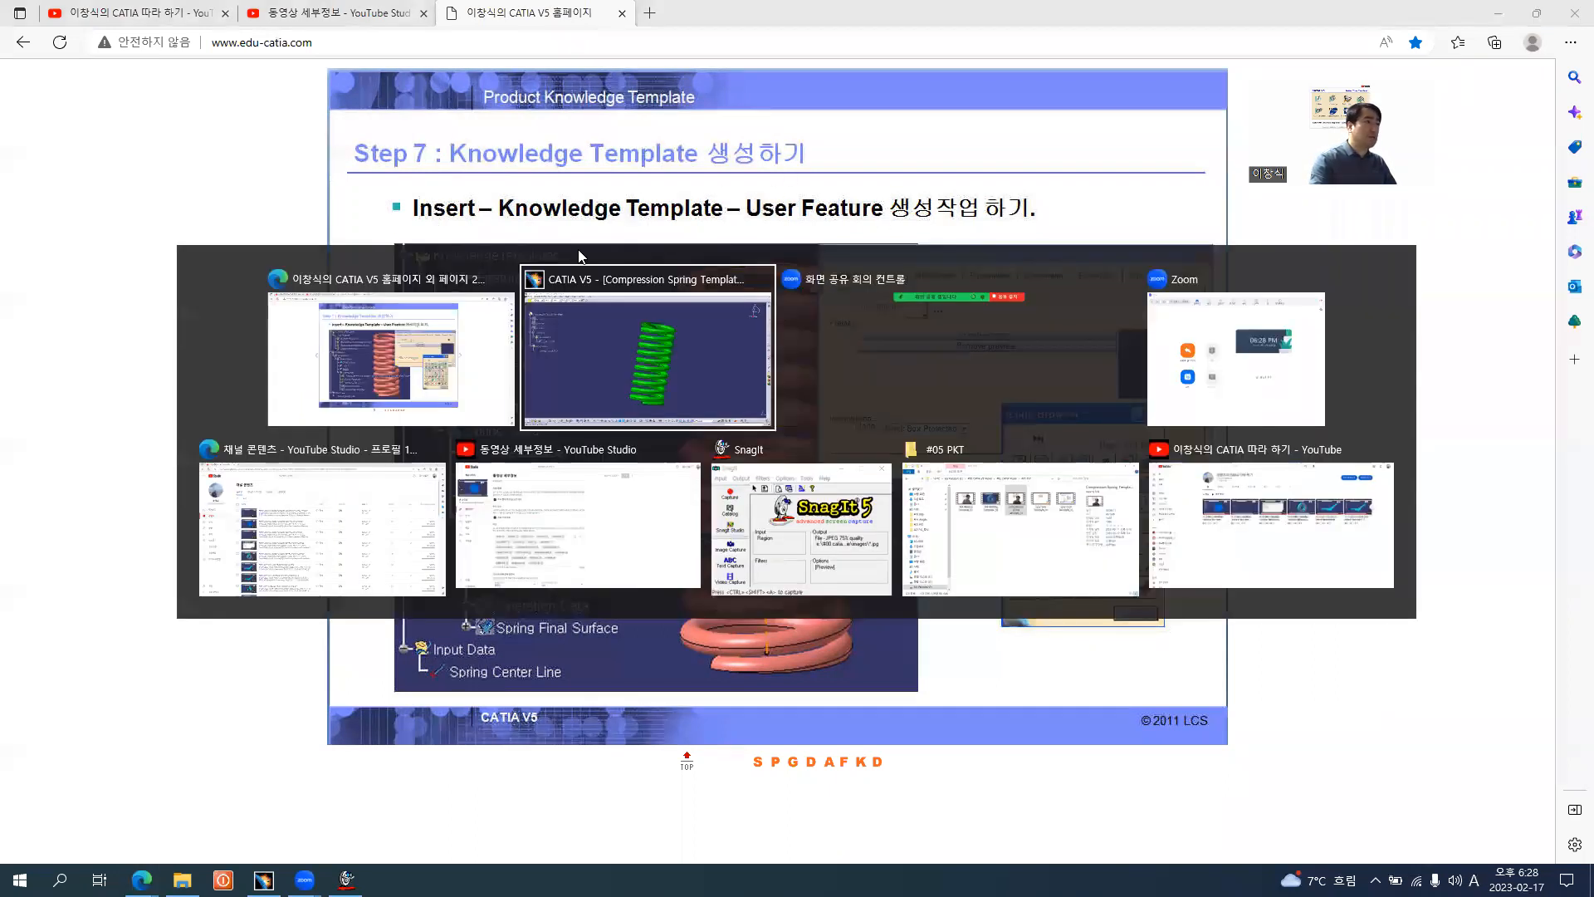
{"action": "left_click", "coordinate": [278, 29]}
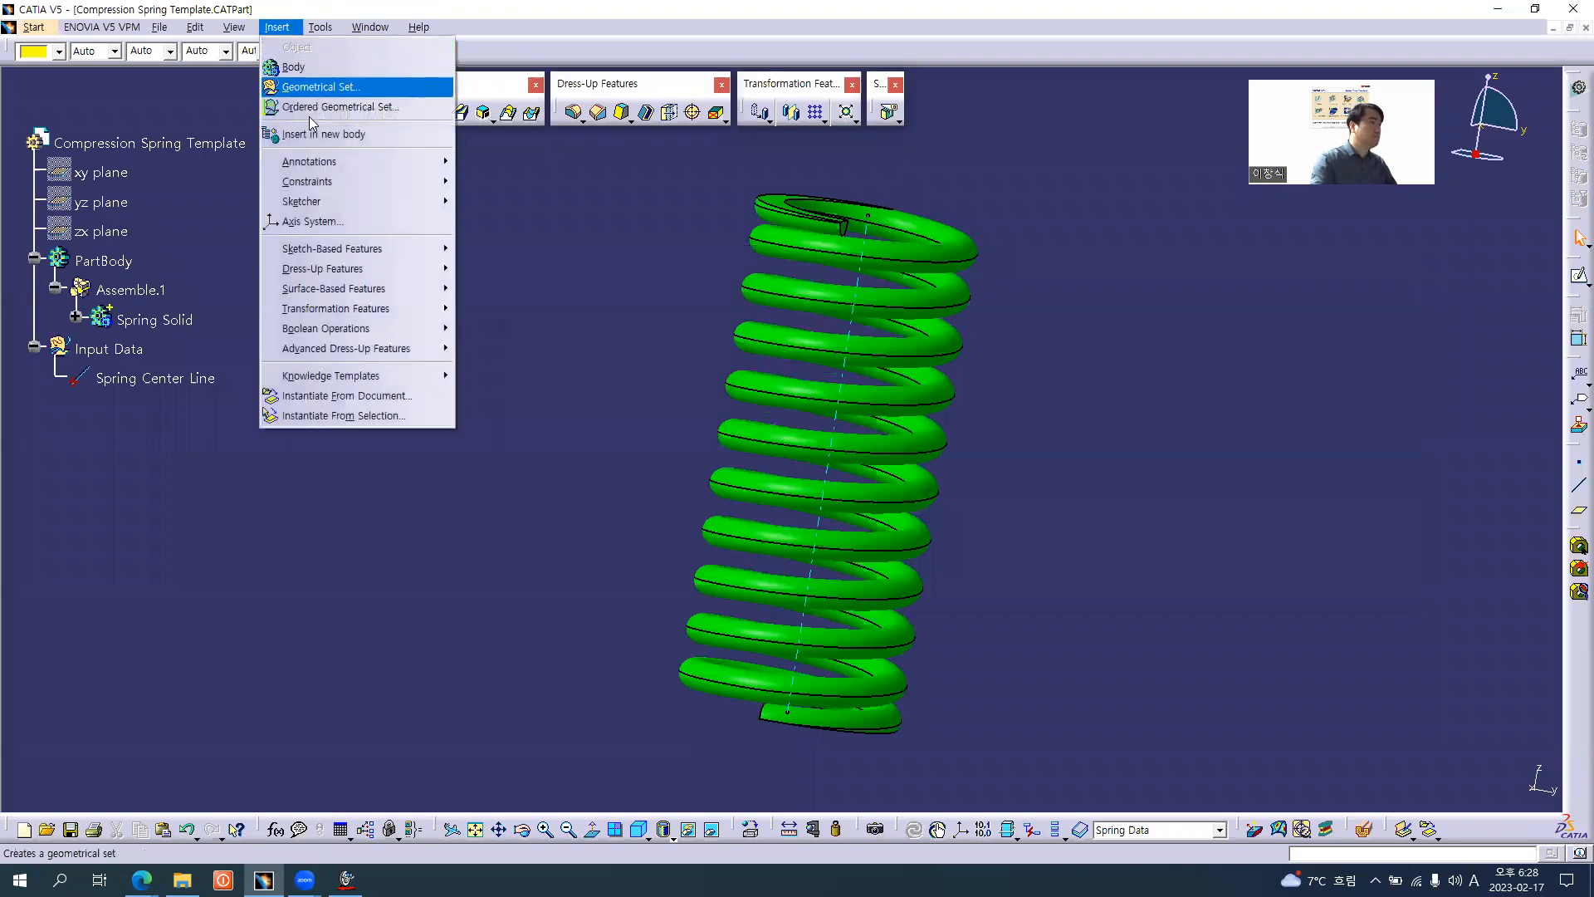
{"action": "mouse_move", "coordinate": [410, 382]}
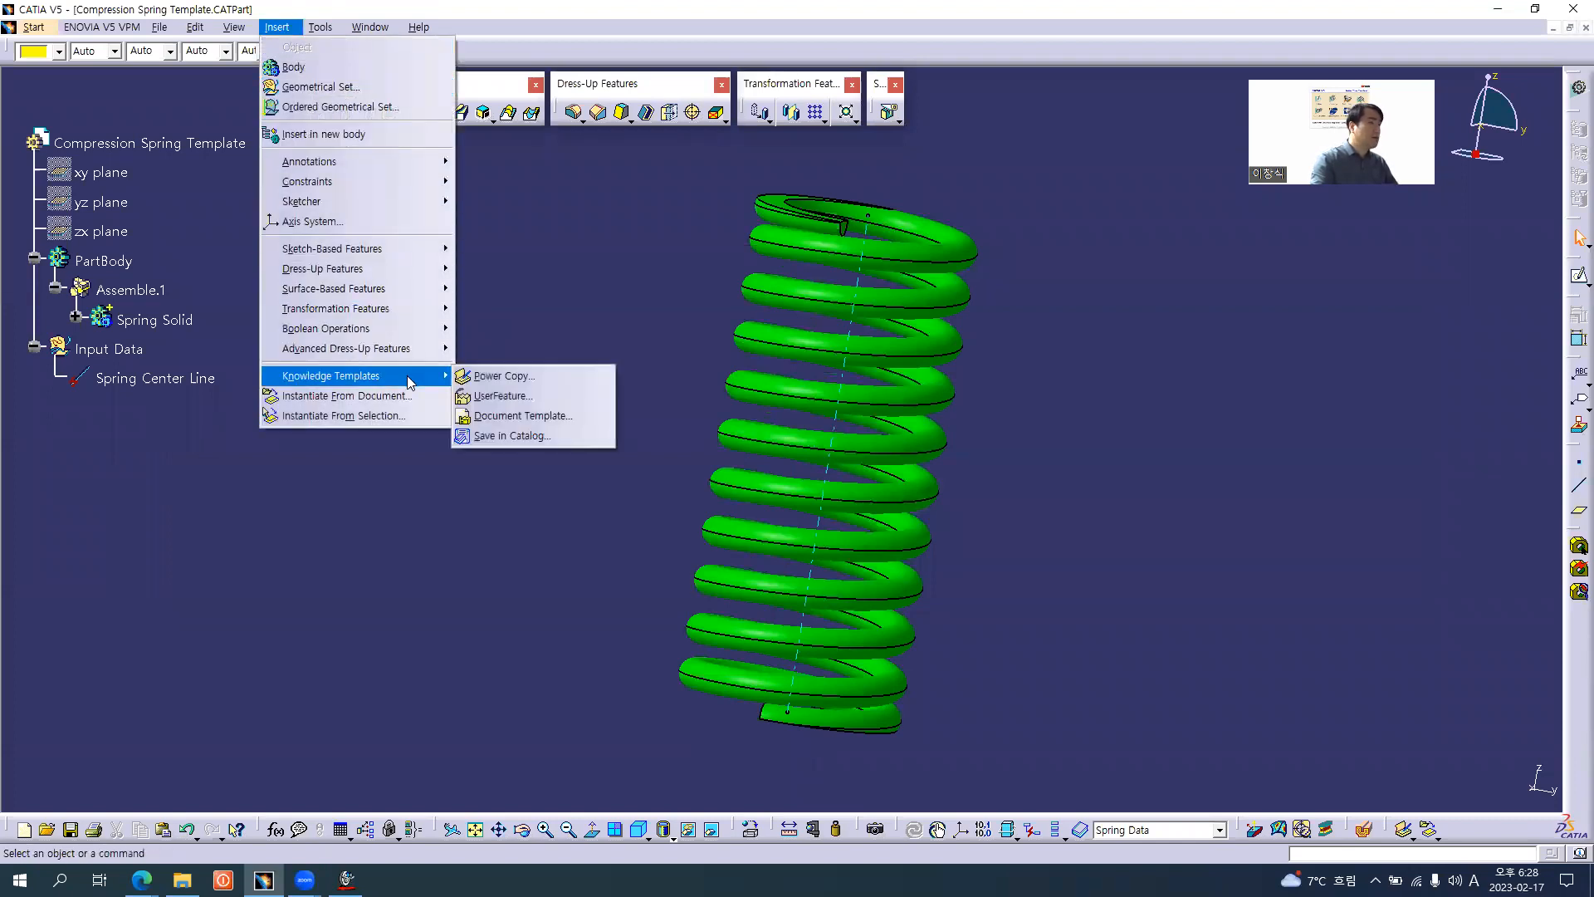
{"action": "left_click", "coordinate": [534, 397]}
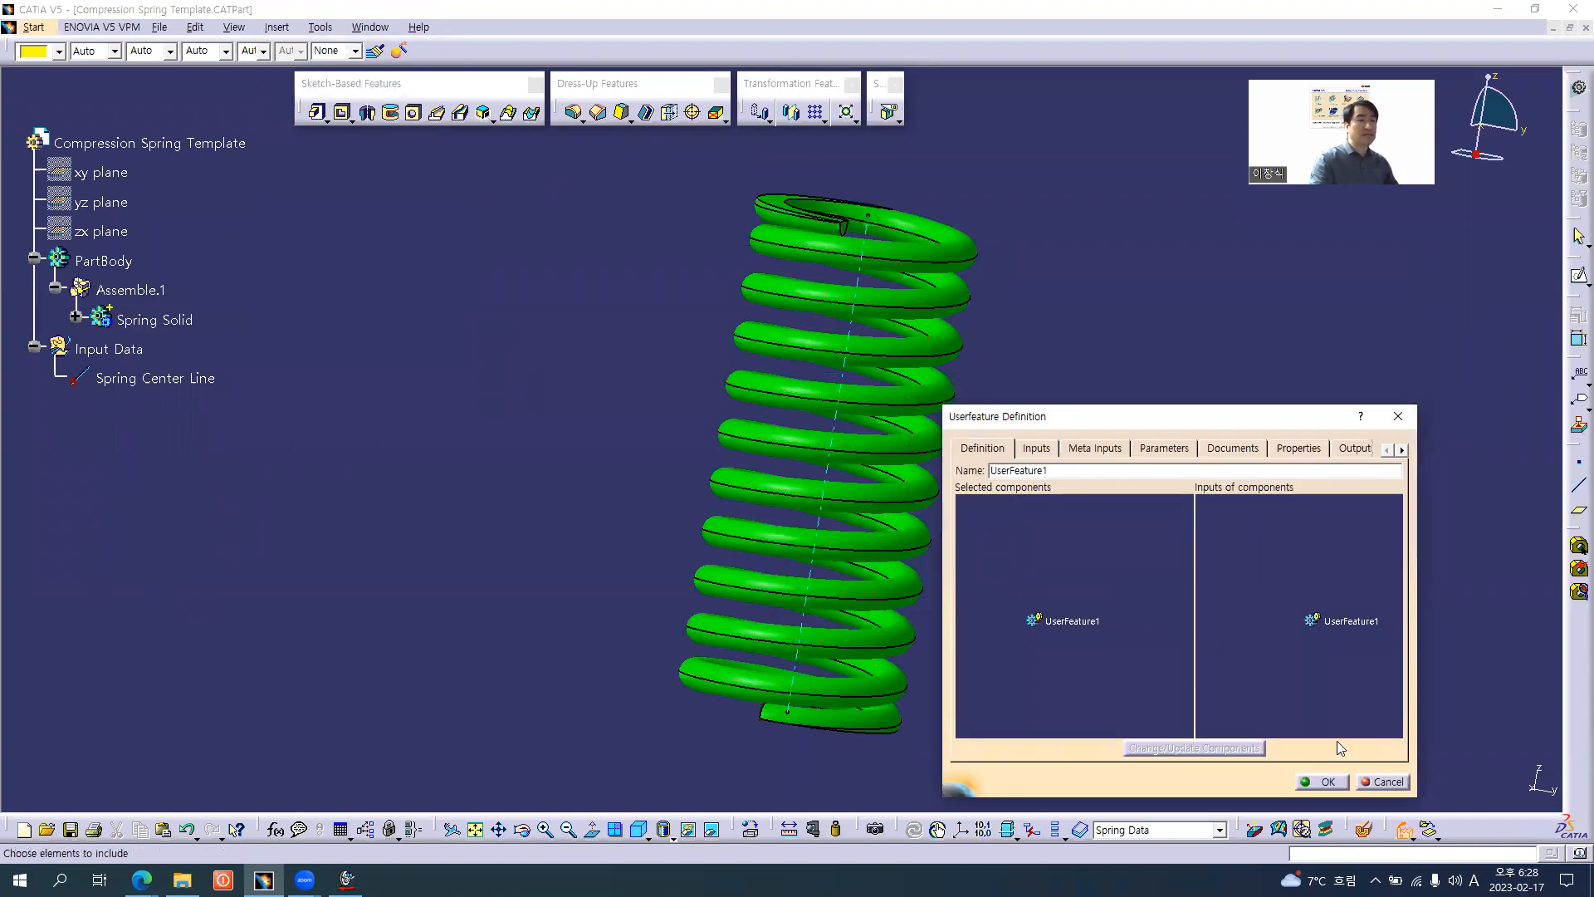
{"action": "left_click", "coordinate": [1382, 781]}
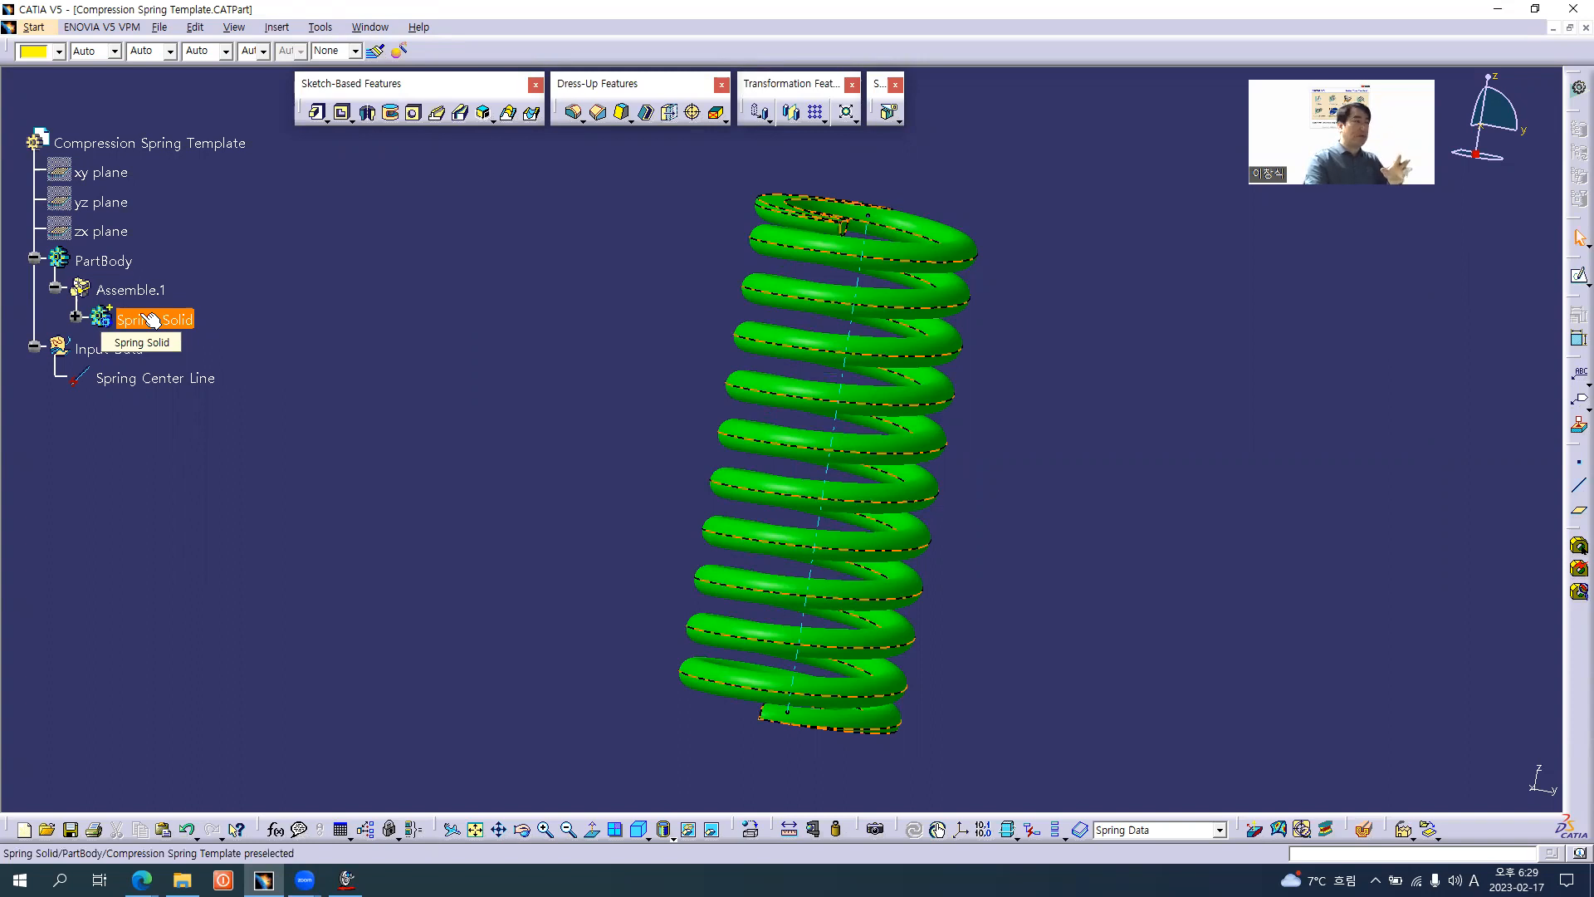
- Make PartBody the in-work object and start a new UserFeature named Compression Spring Template
{"action": "right_click", "coordinate": [106, 263]}
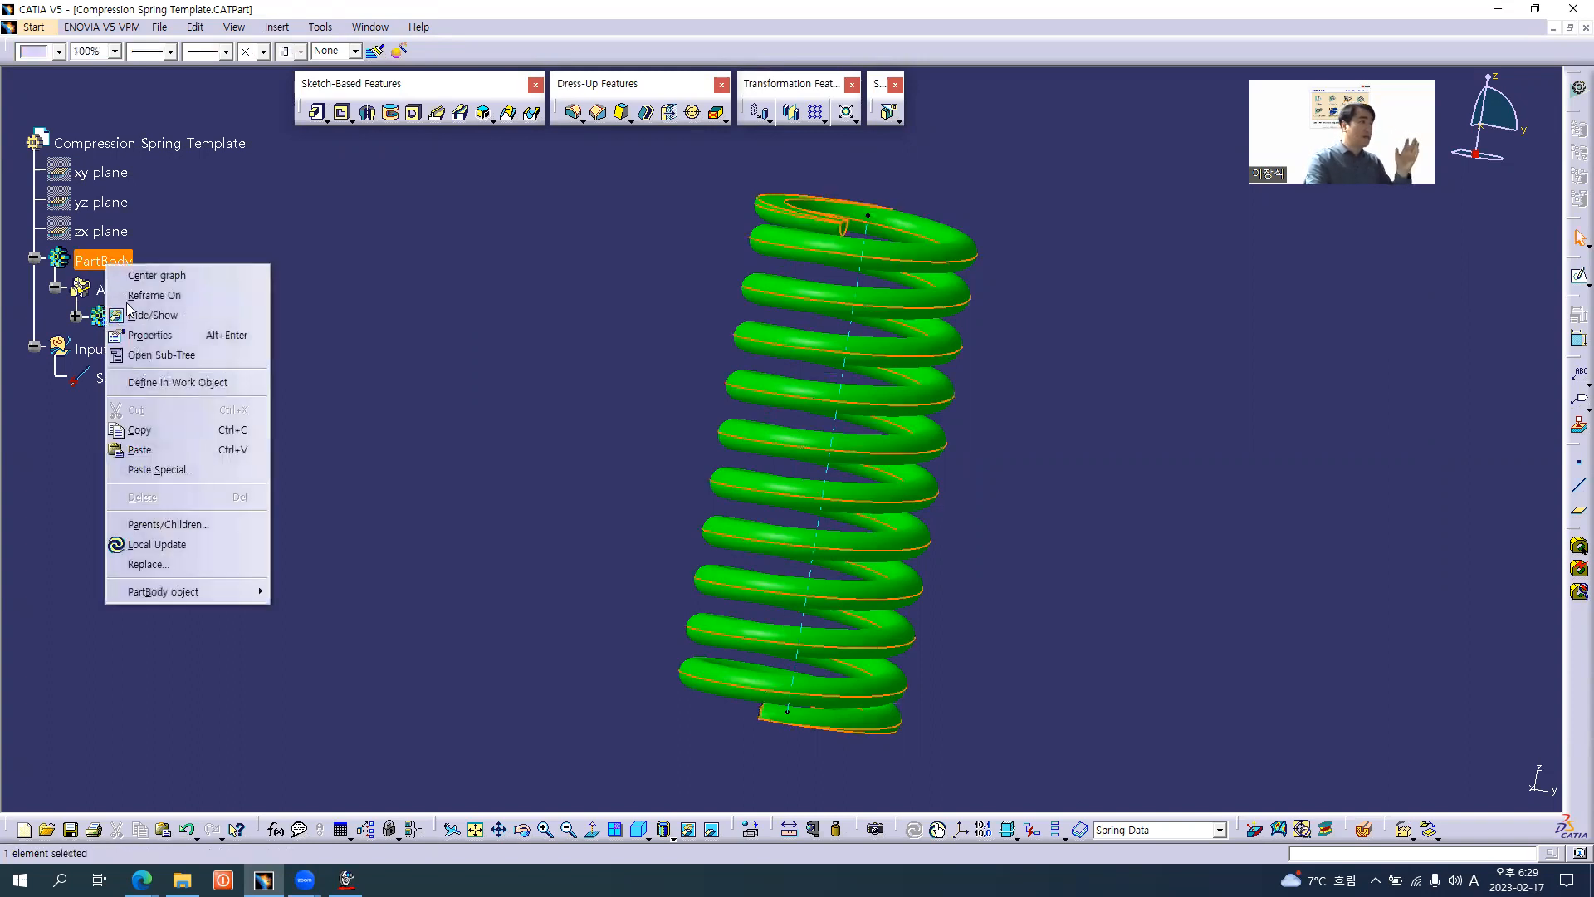
{"action": "left_click", "coordinate": [177, 382]}
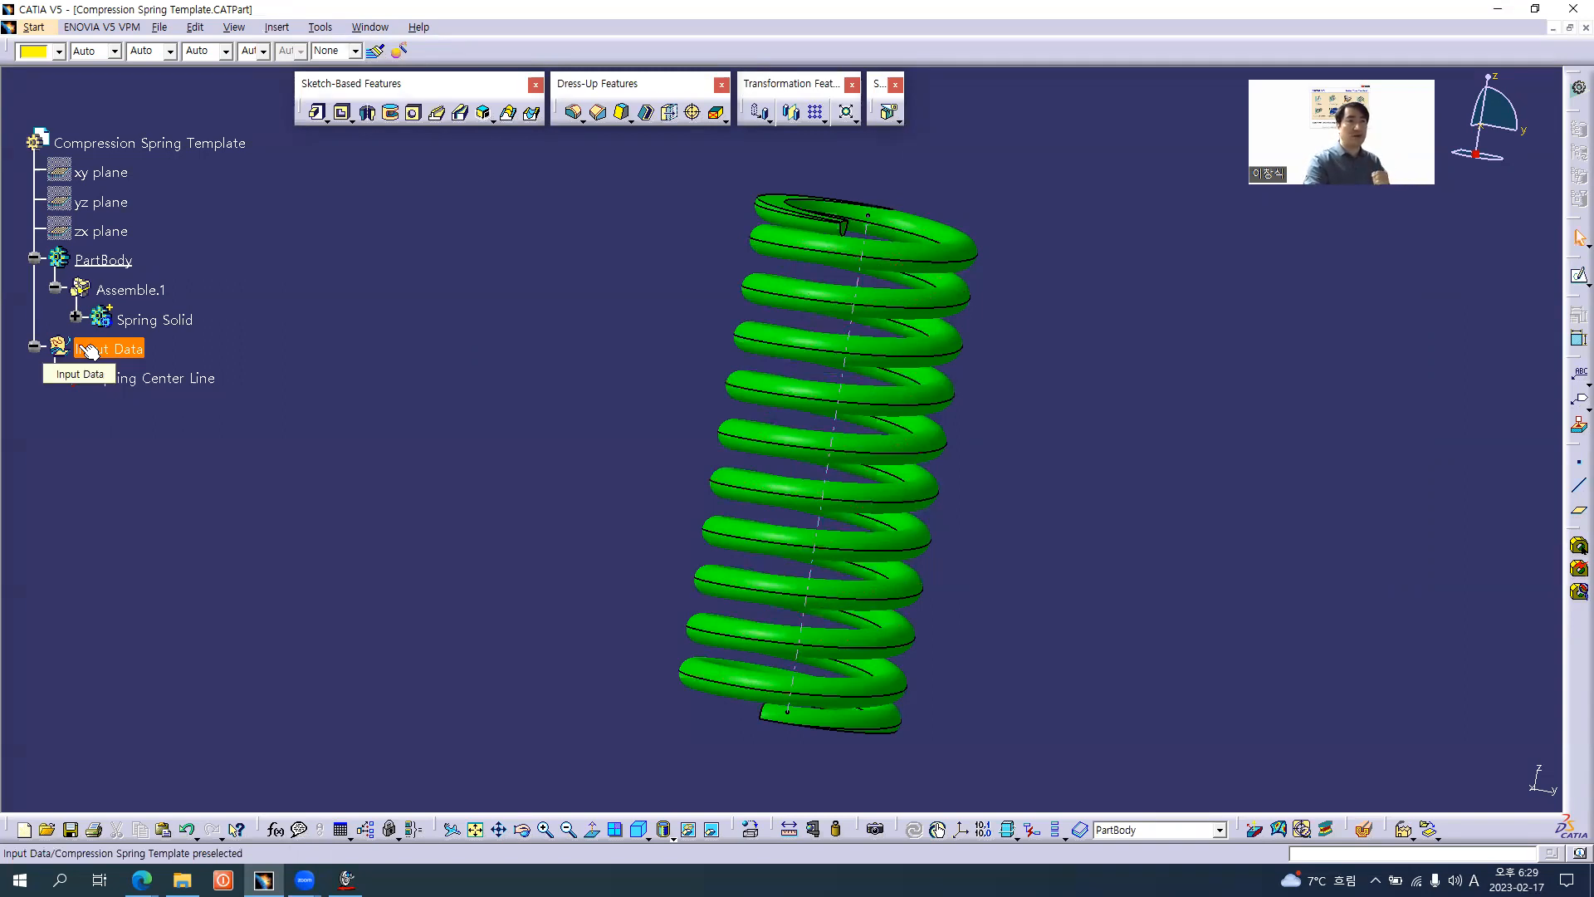
{"action": "left_click", "coordinate": [277, 28]}
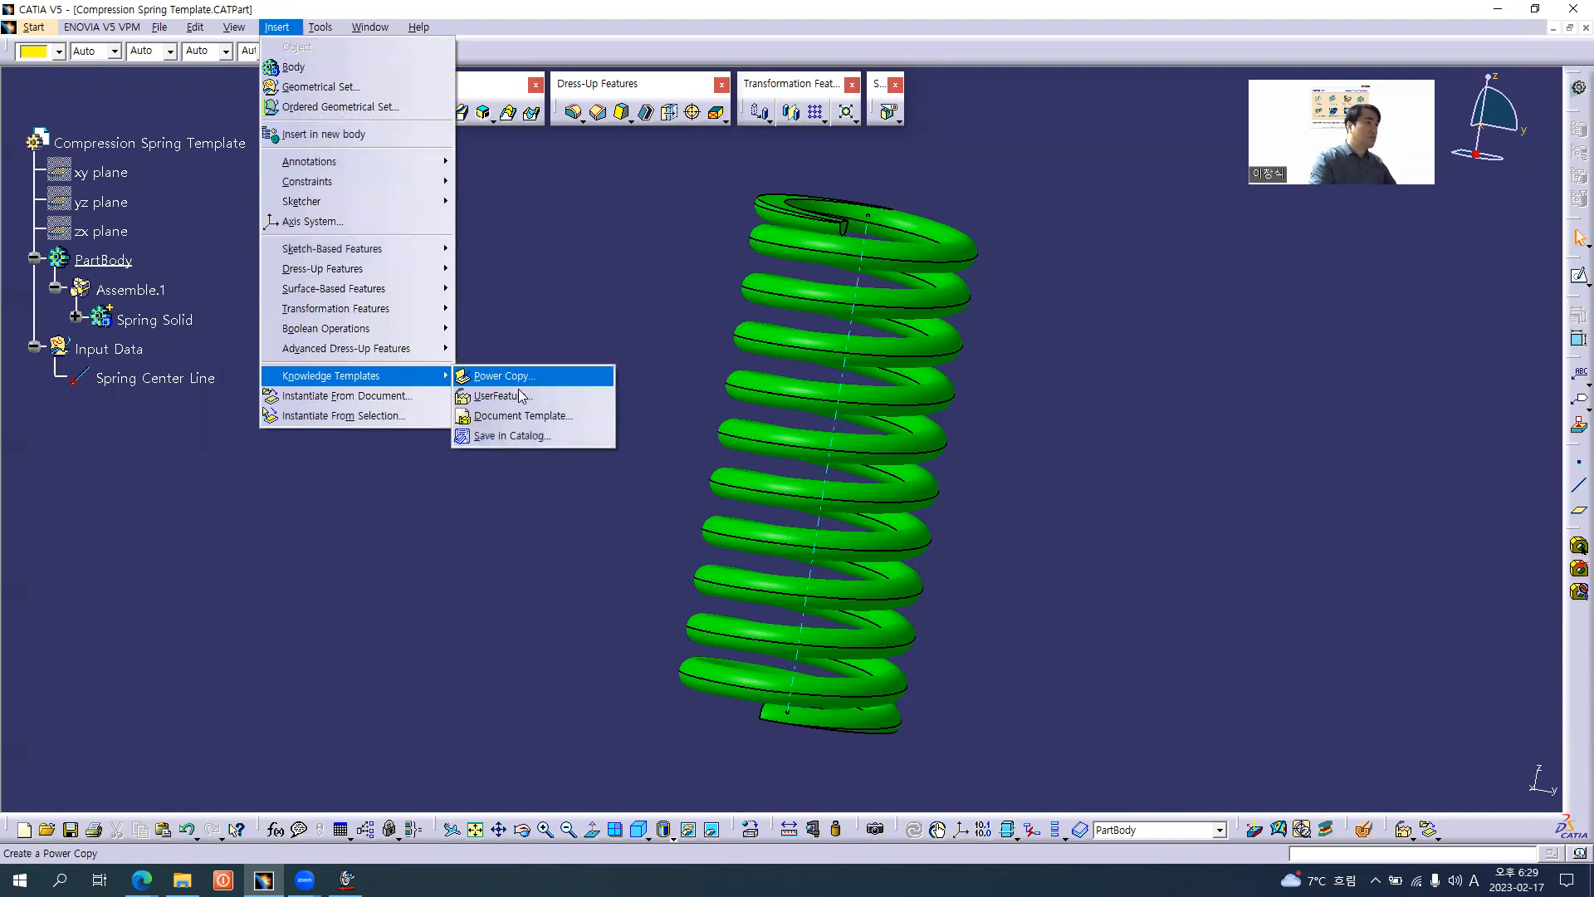
{"action": "left_click", "coordinate": [515, 396]}
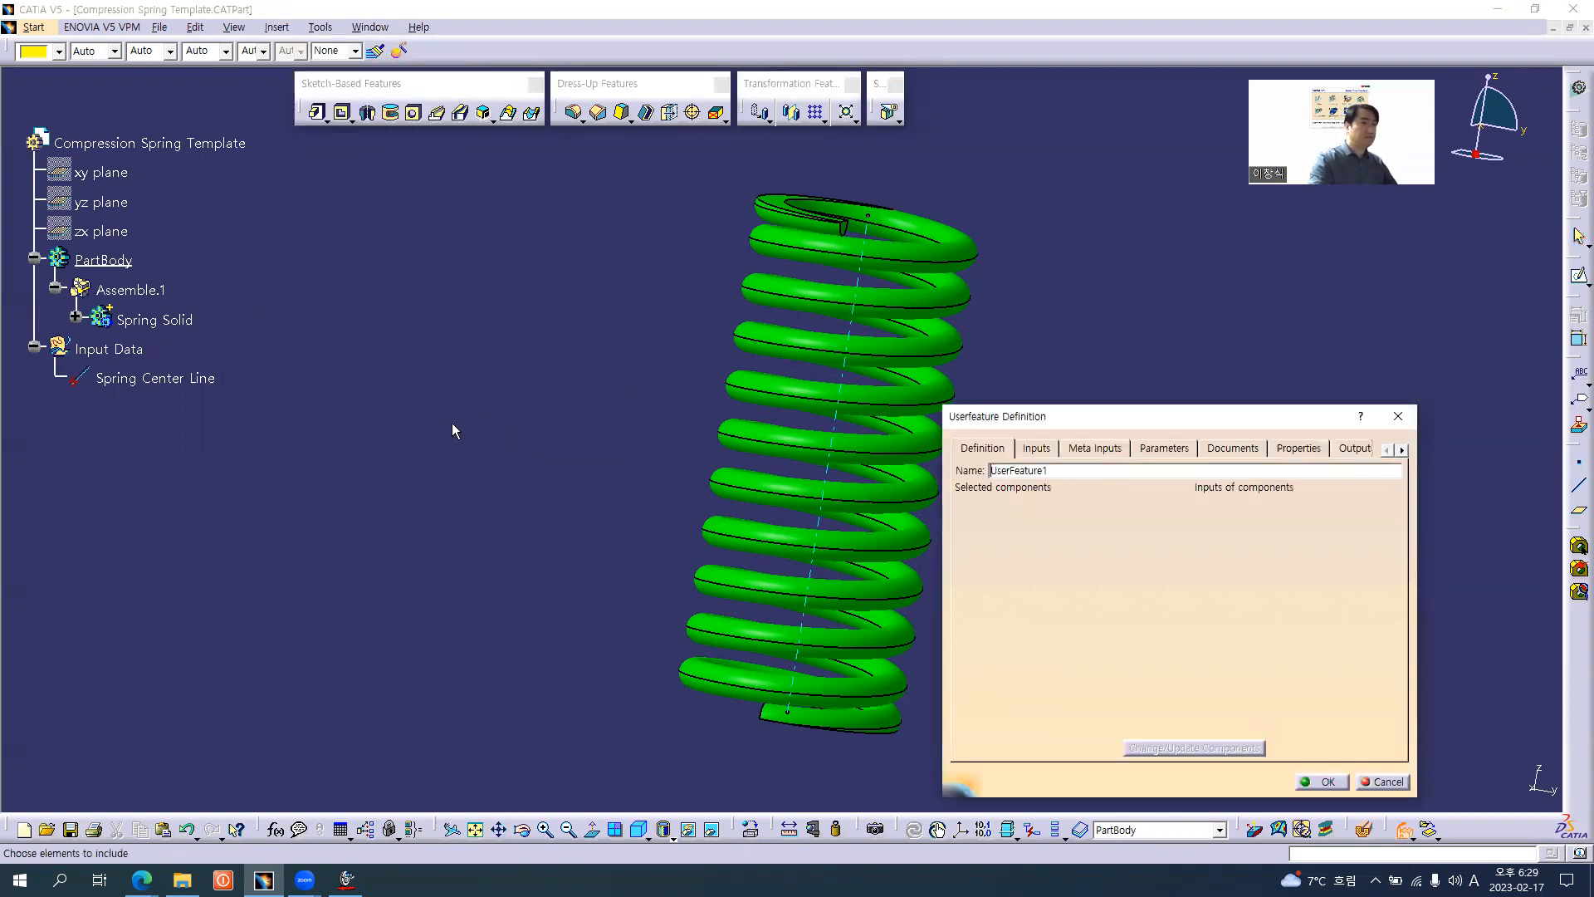
{"action": "left_click", "coordinate": [797, 431]}
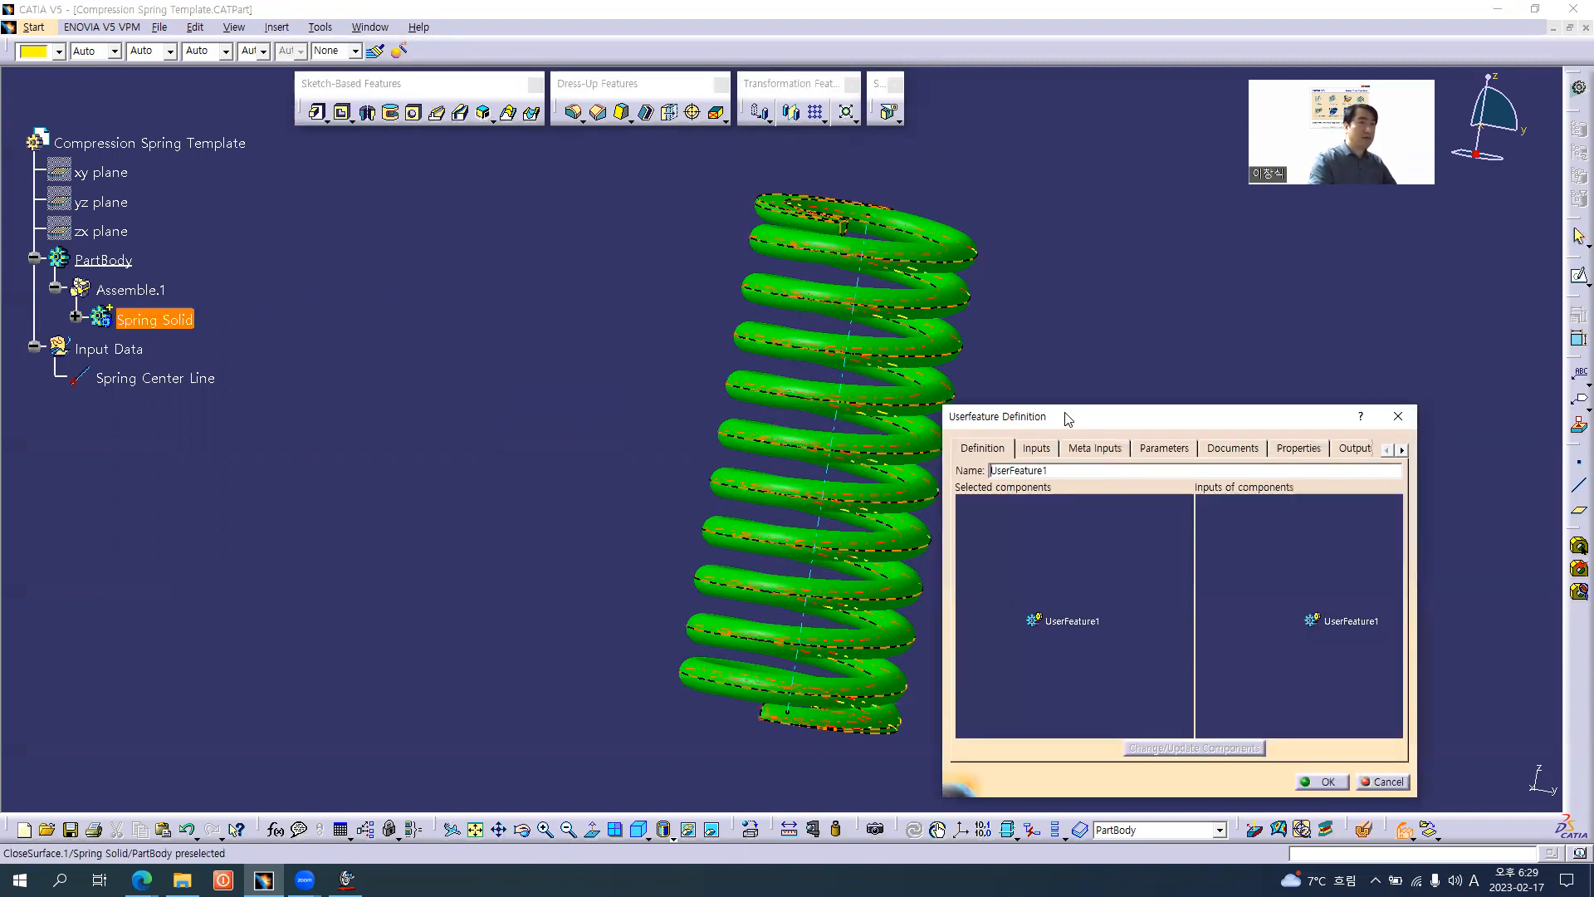
{"action": "left_click_drag", "start_coordinate": [1065, 418], "coordinate": [1037, 287]}
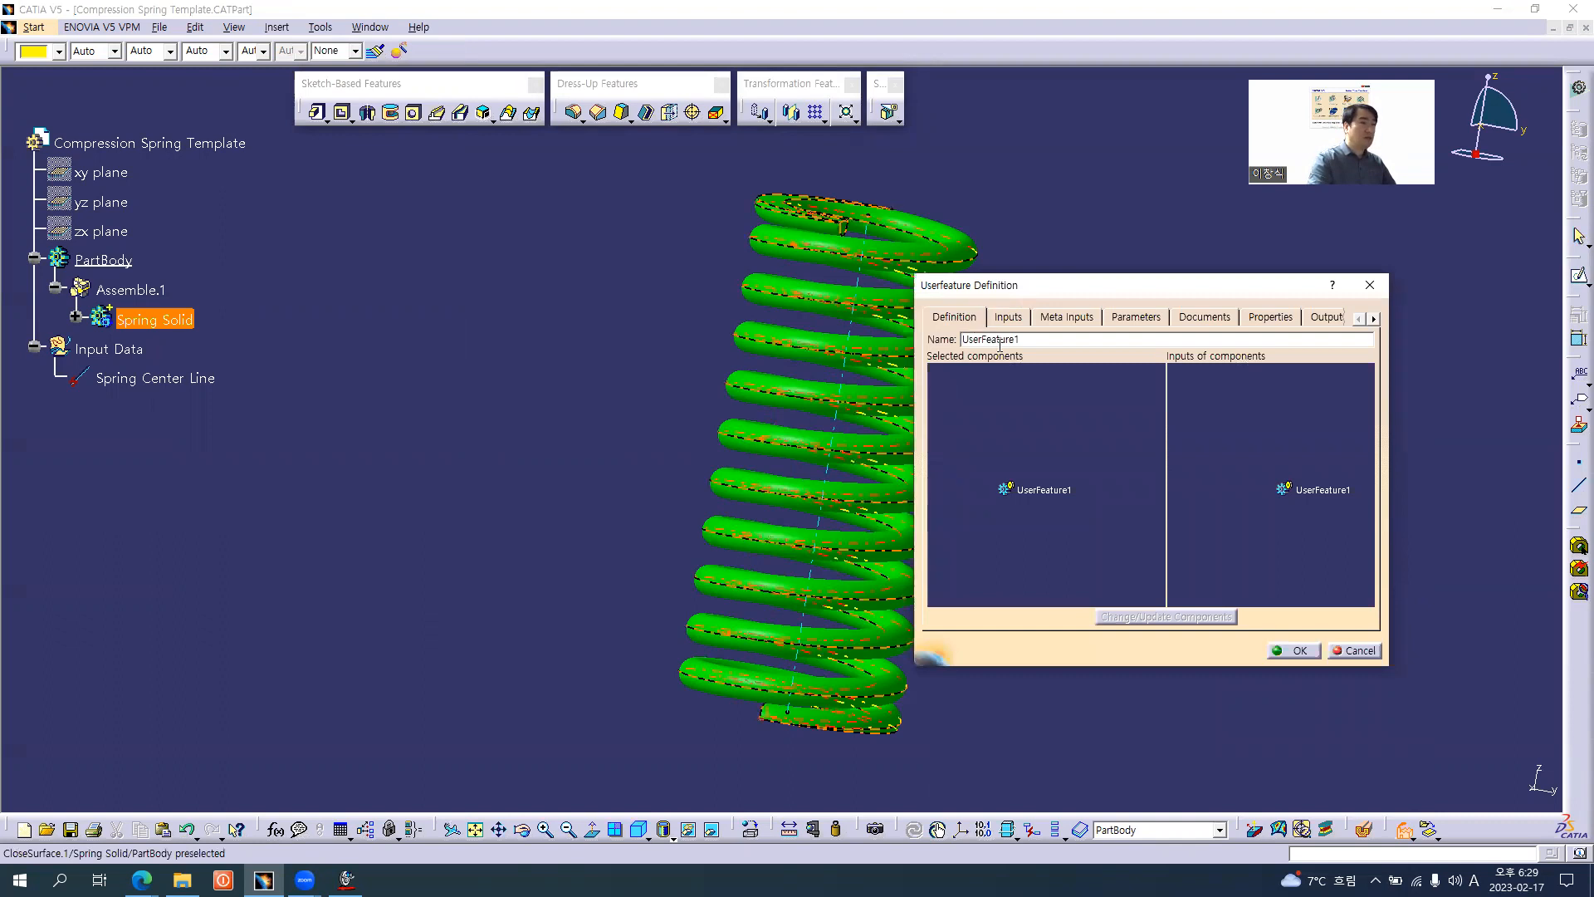
{"action": "double_click", "coordinate": [954, 339]}
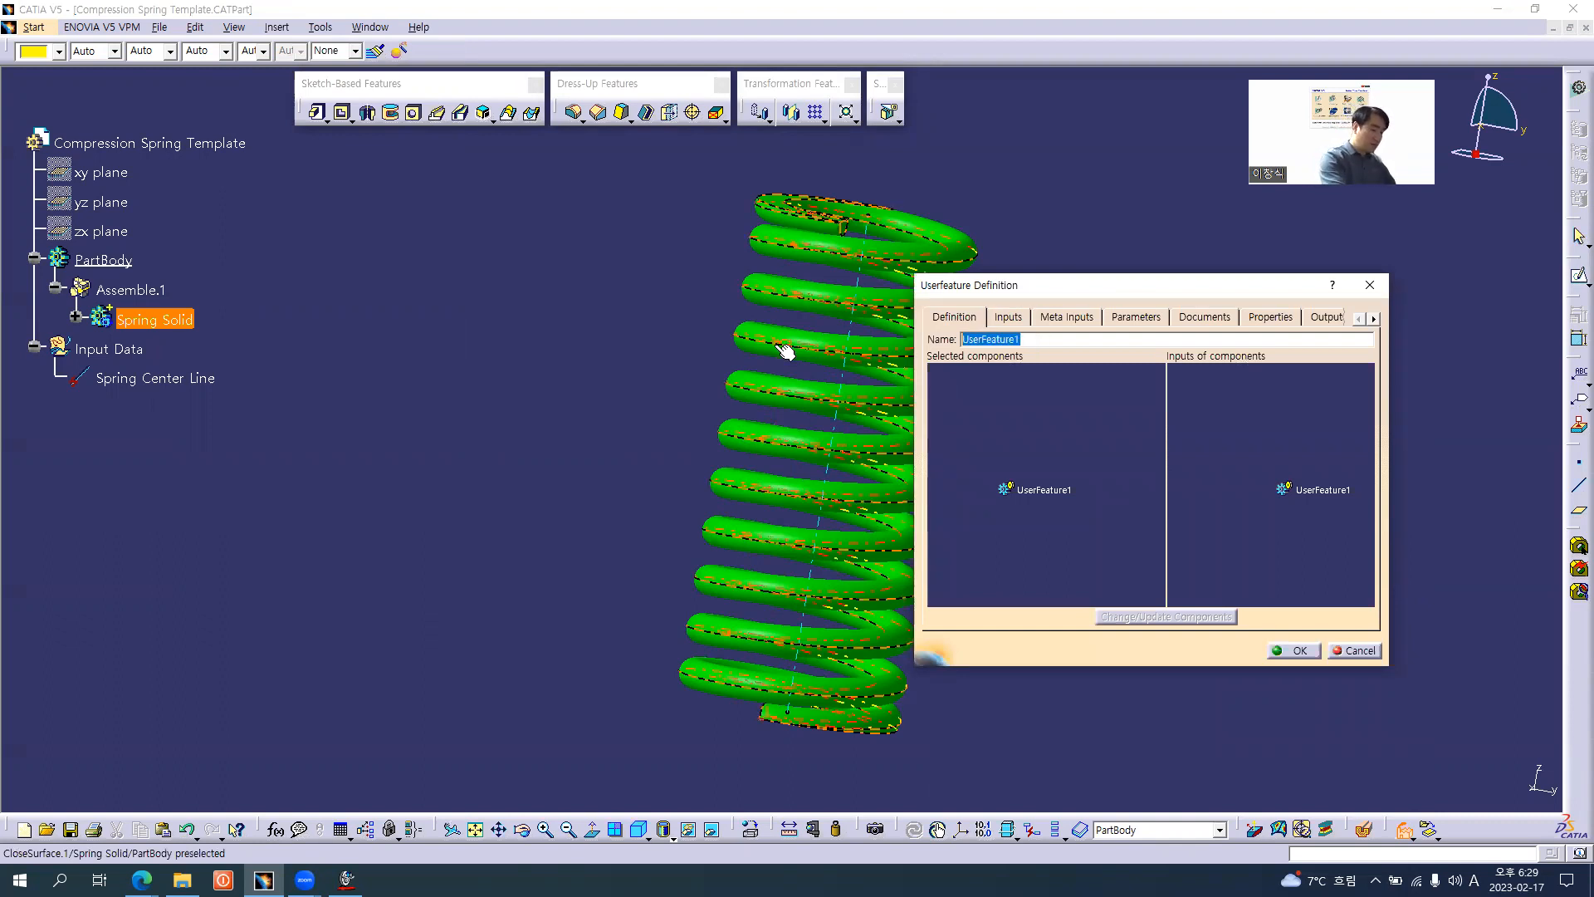
{"action": "type", "text": "C"}
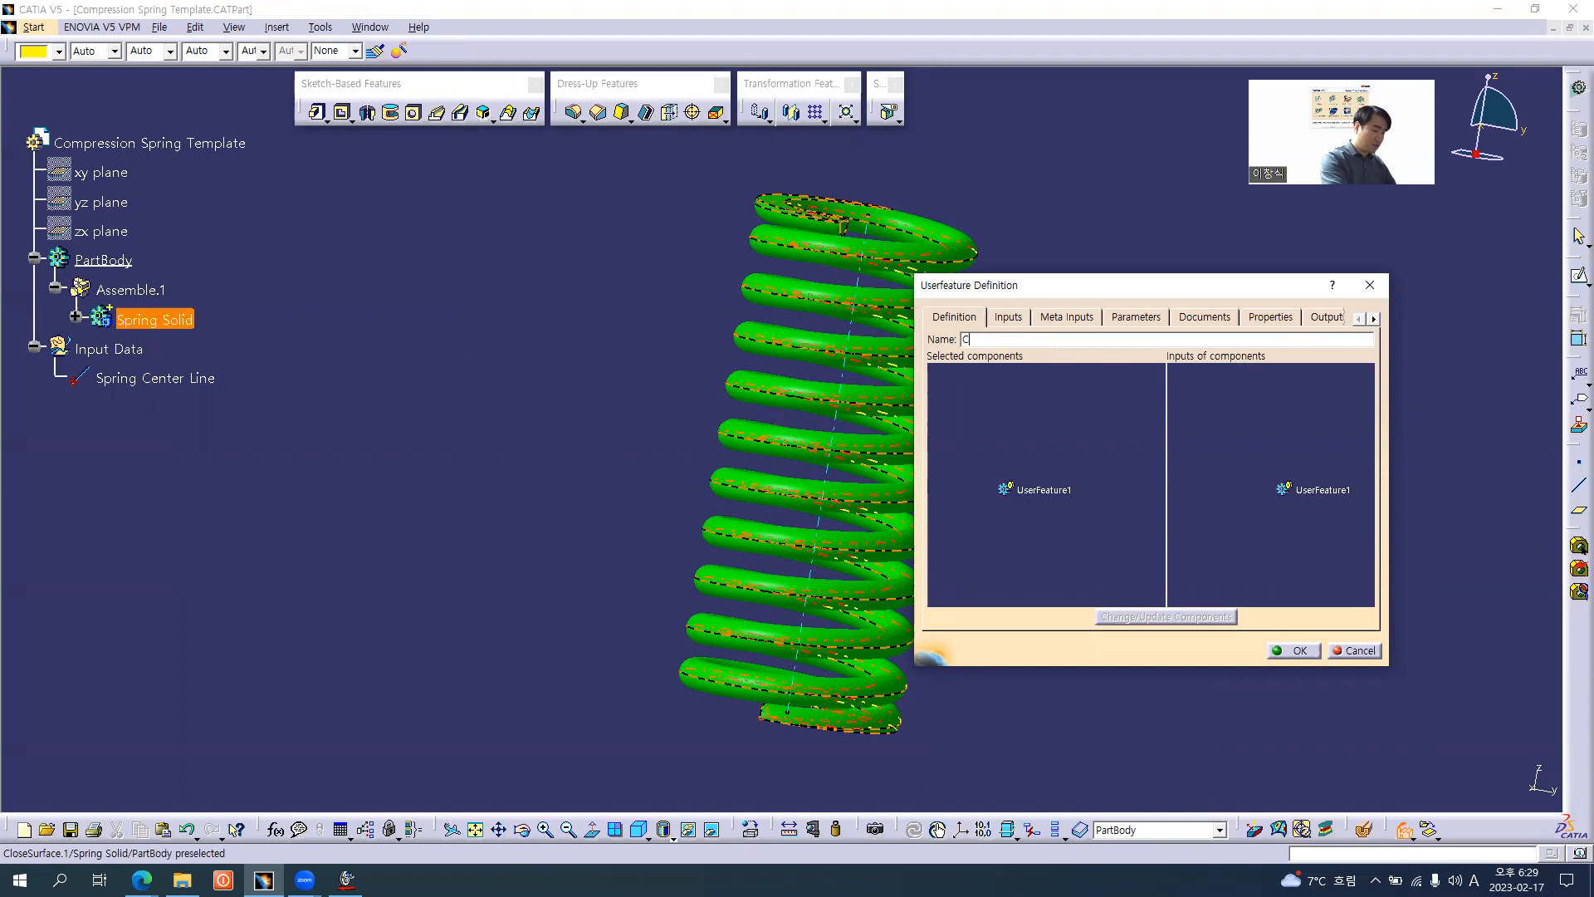
{"action": "type", "text": "ompression S"}
{"action": "type", "text": "pring"}
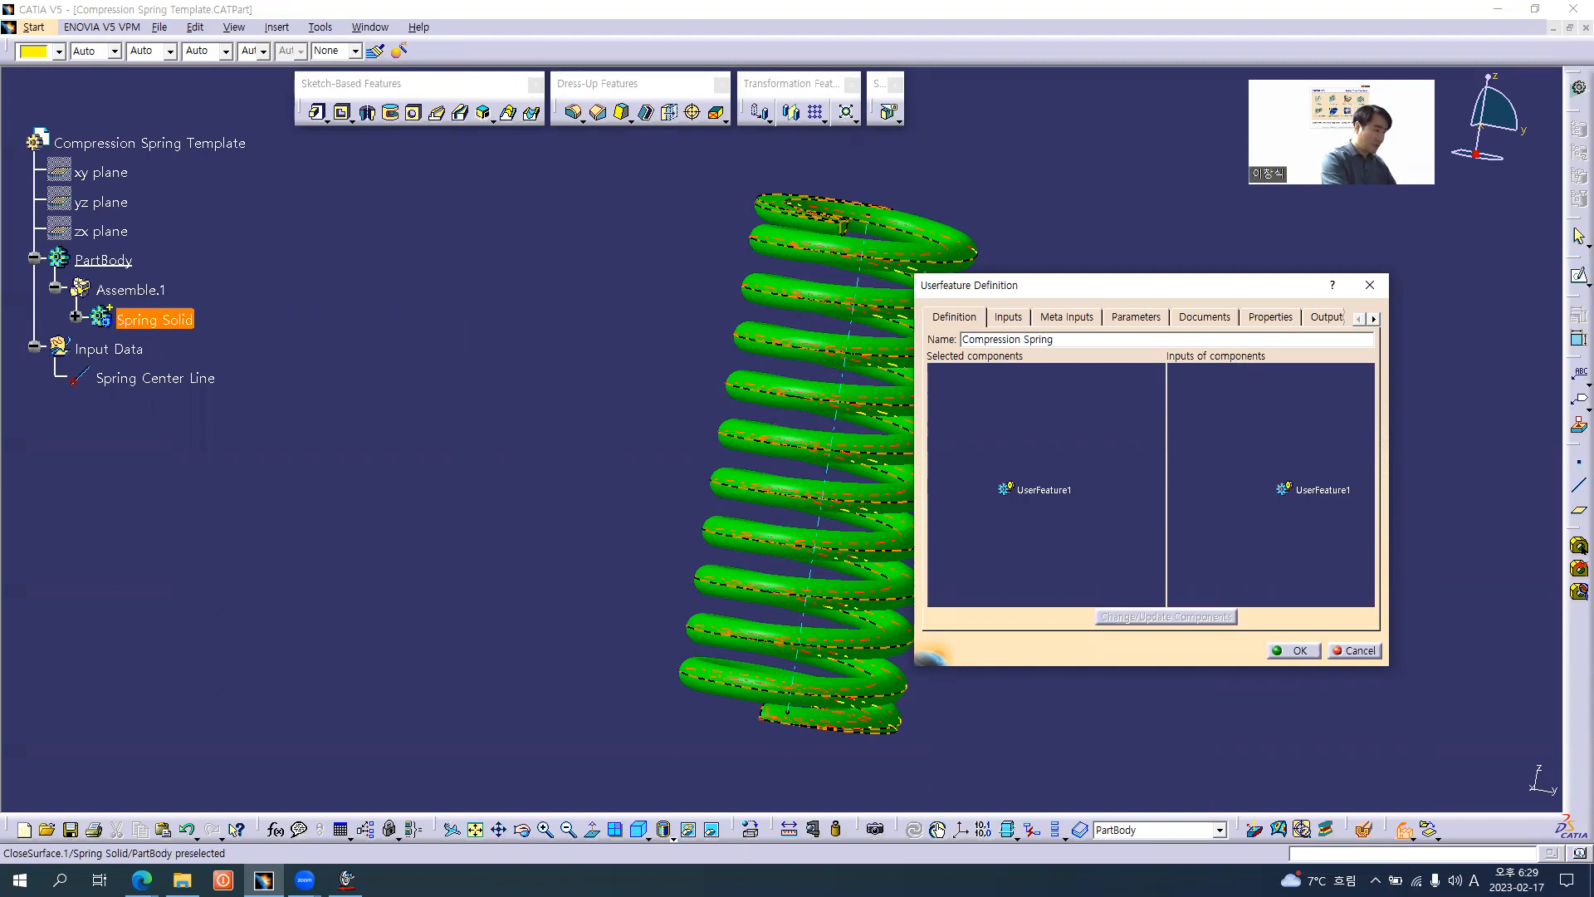
{"action": "type", "text": " Tem"}
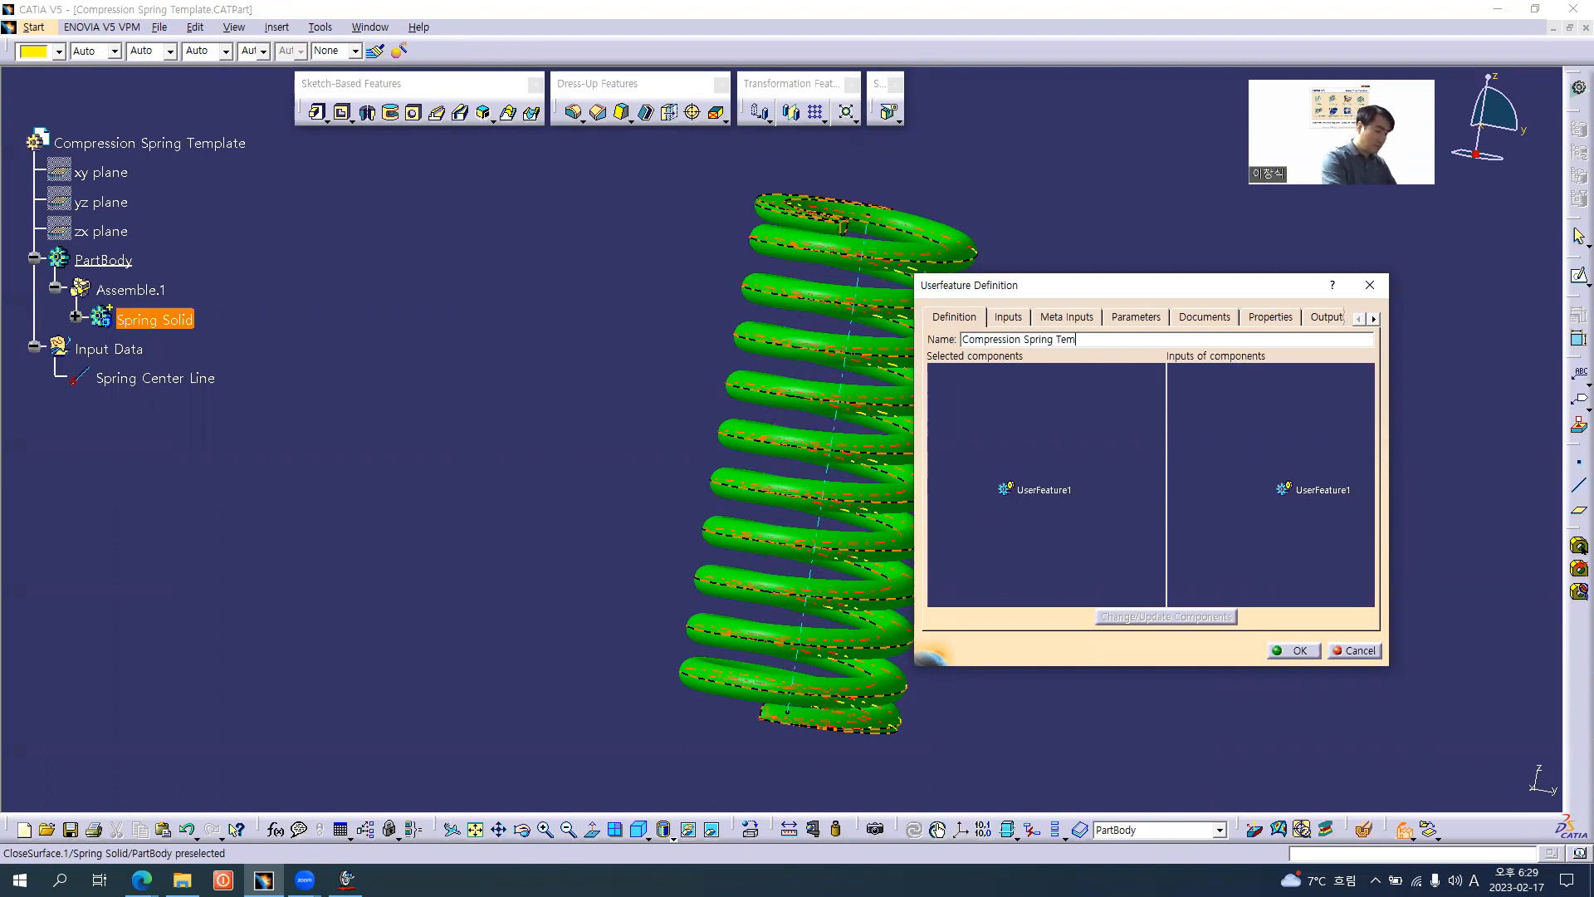
{"action": "type", "text": "plate"}
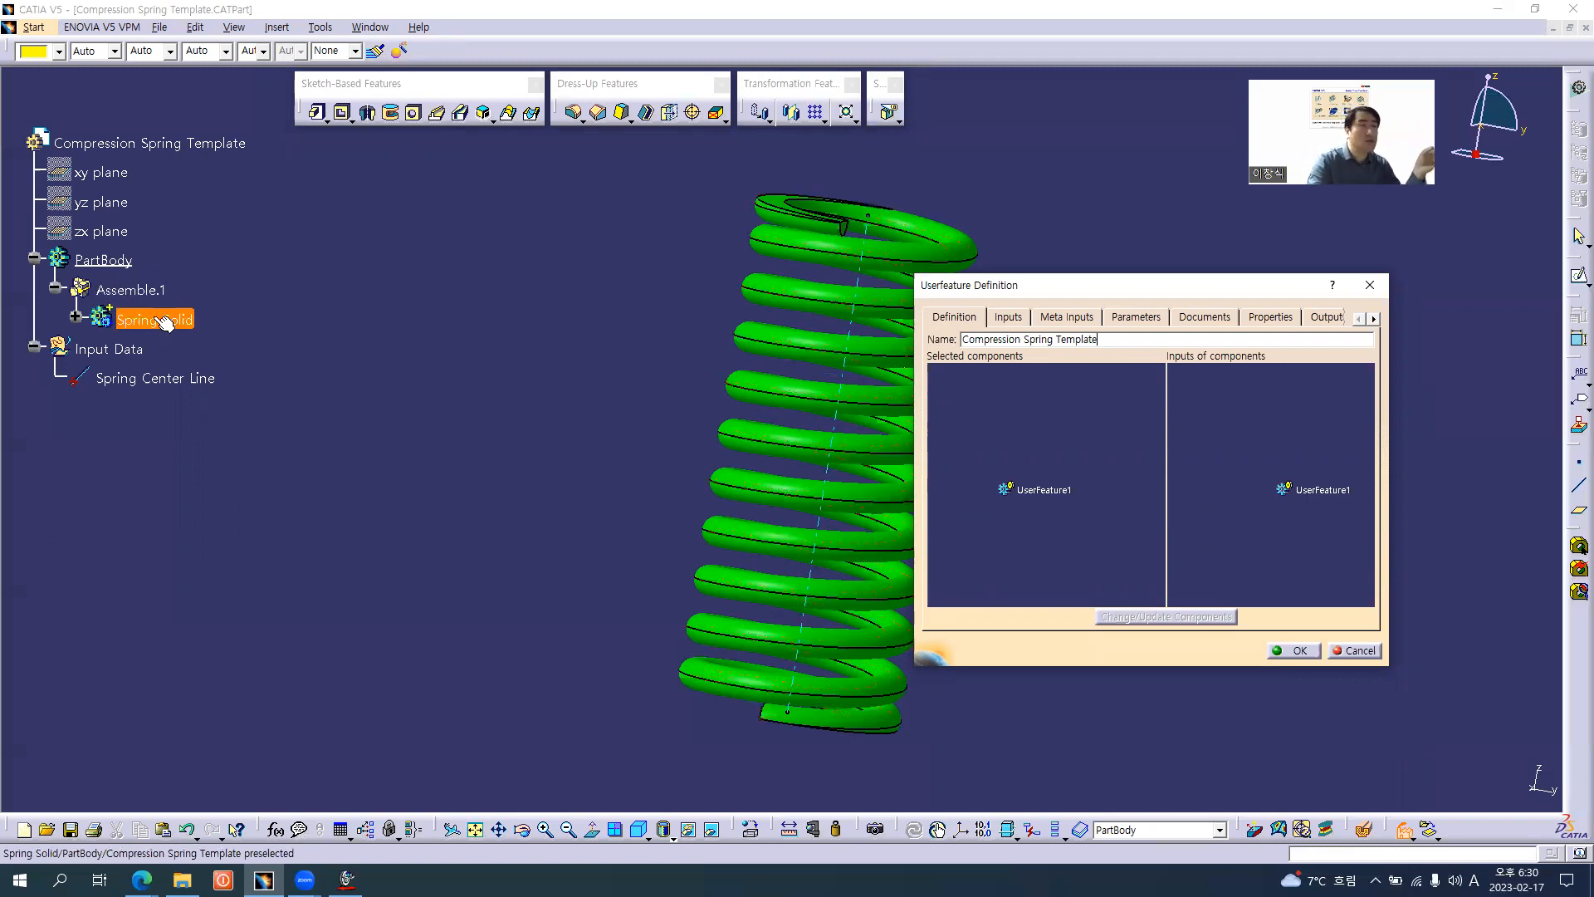
- Add Assemble.1 with its Spring Solid body to the user feature's components and check its Spring Center Line input
{"action": "left_click", "coordinate": [135, 292]}
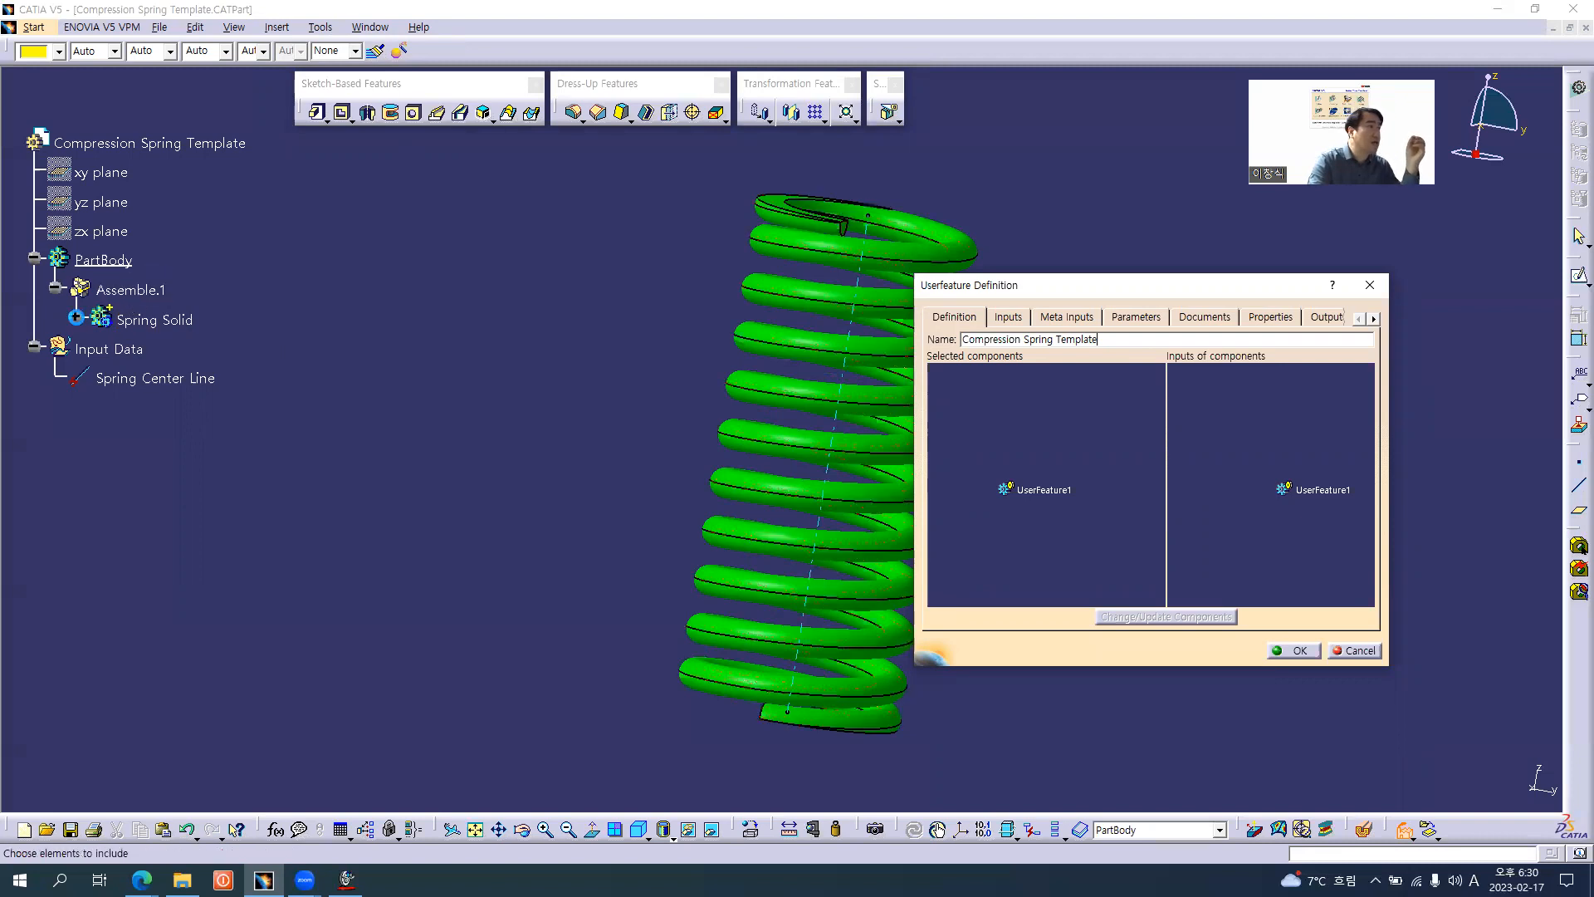
{"action": "left_click", "coordinate": [134, 292]}
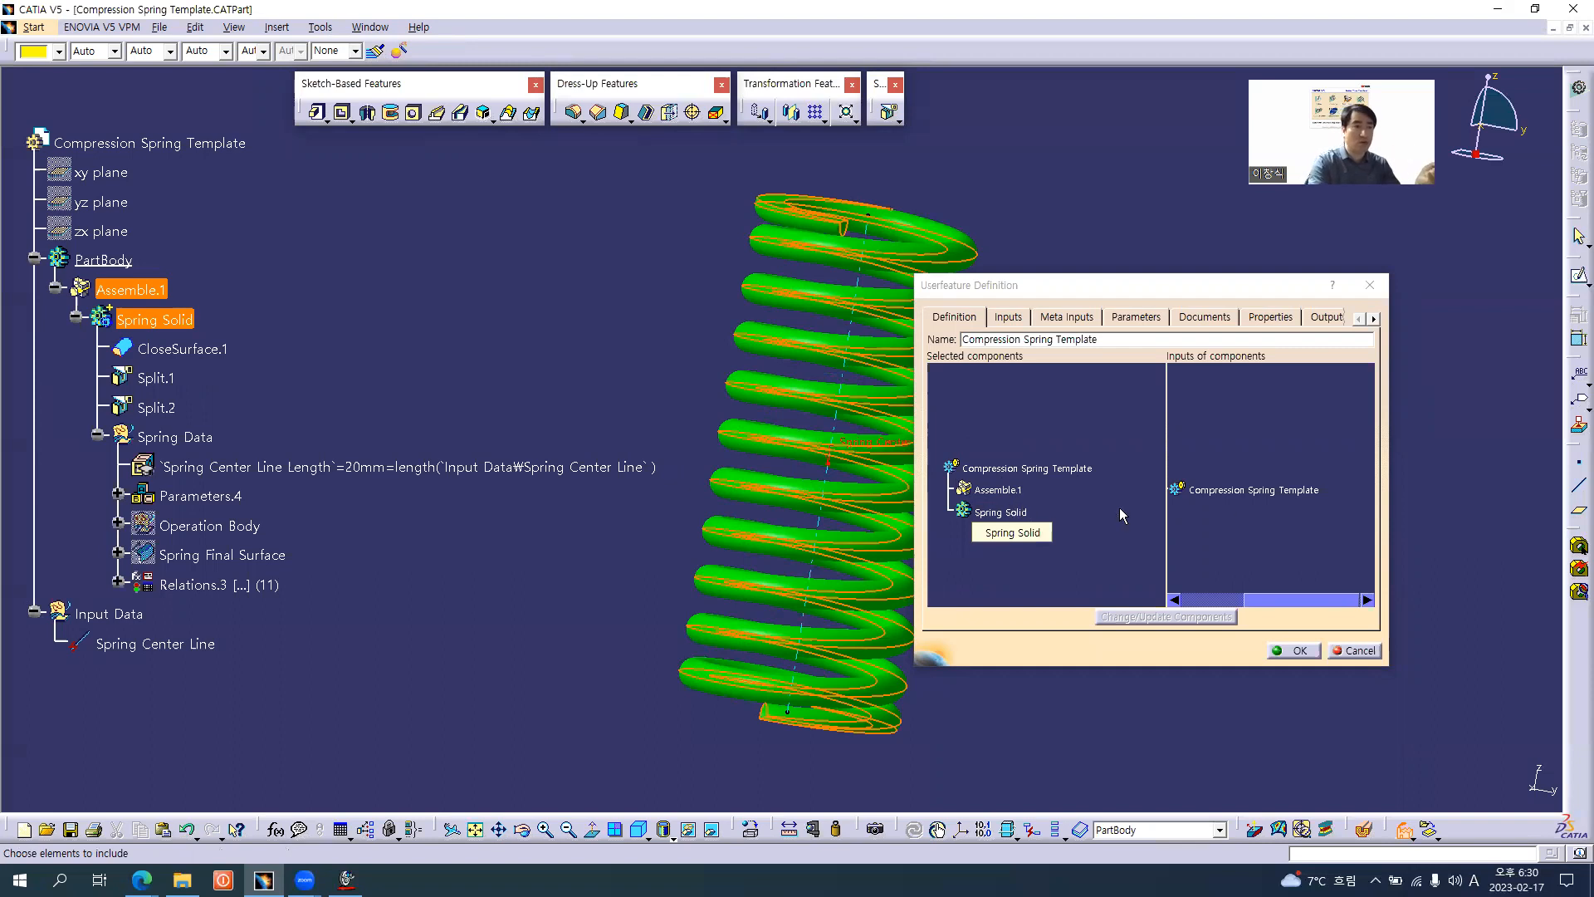
{"action": "middle_click_drag", "start_coordinate": [1224, 490], "coordinate": [1311, 502]}
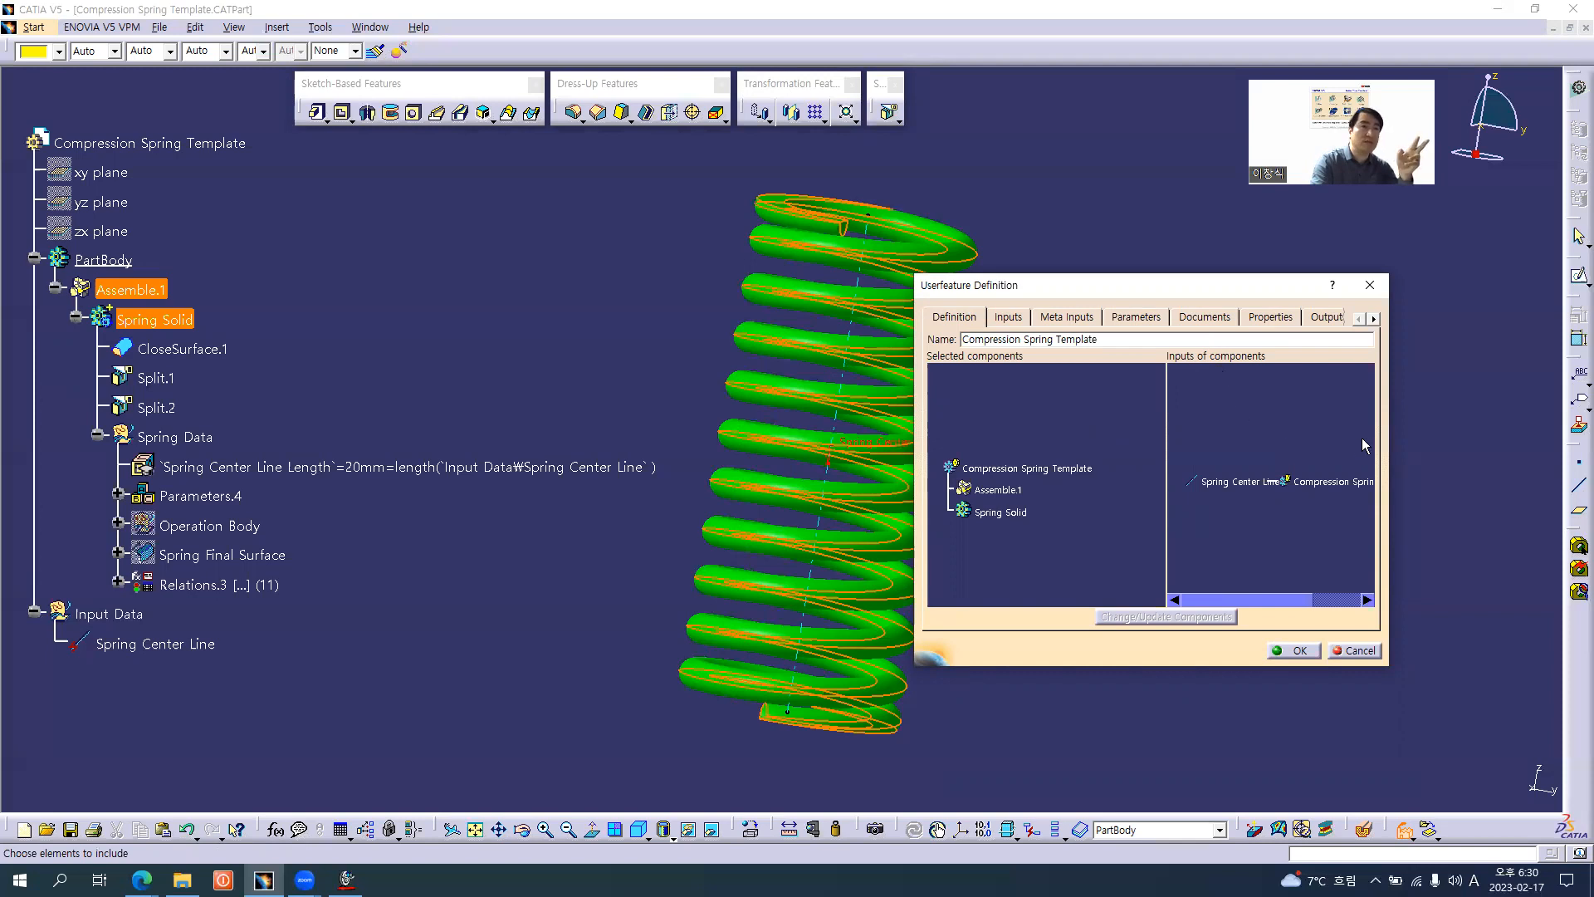
{"action": "left_click_drag", "start_coordinate": [1394, 439], "coordinate": [1582, 440]}
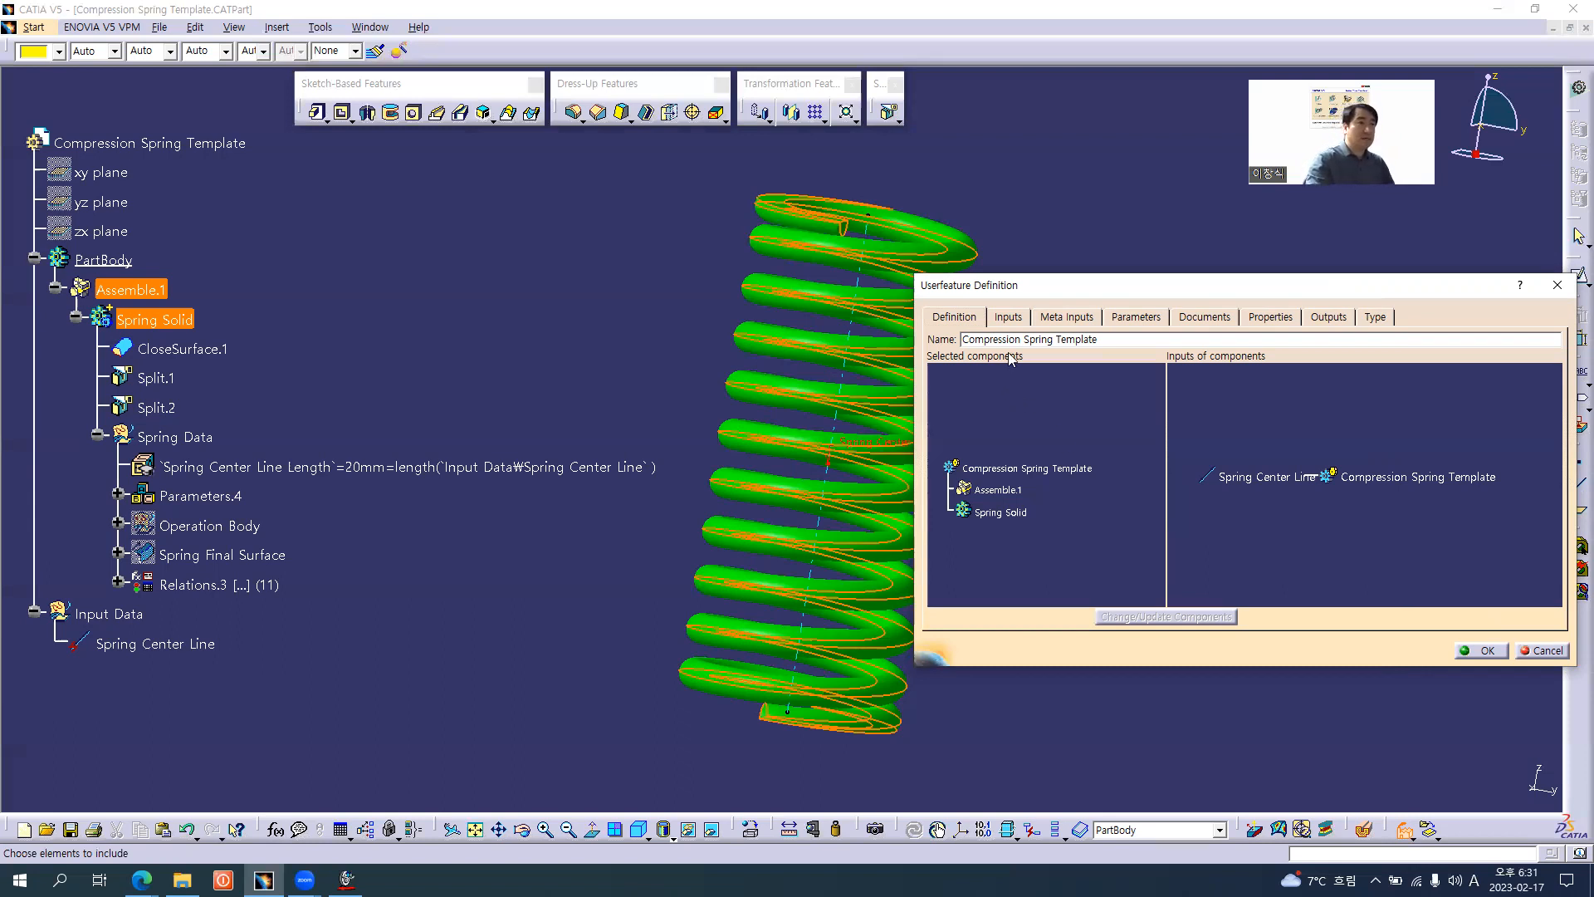
{"action": "left_click", "coordinate": [1009, 318]}
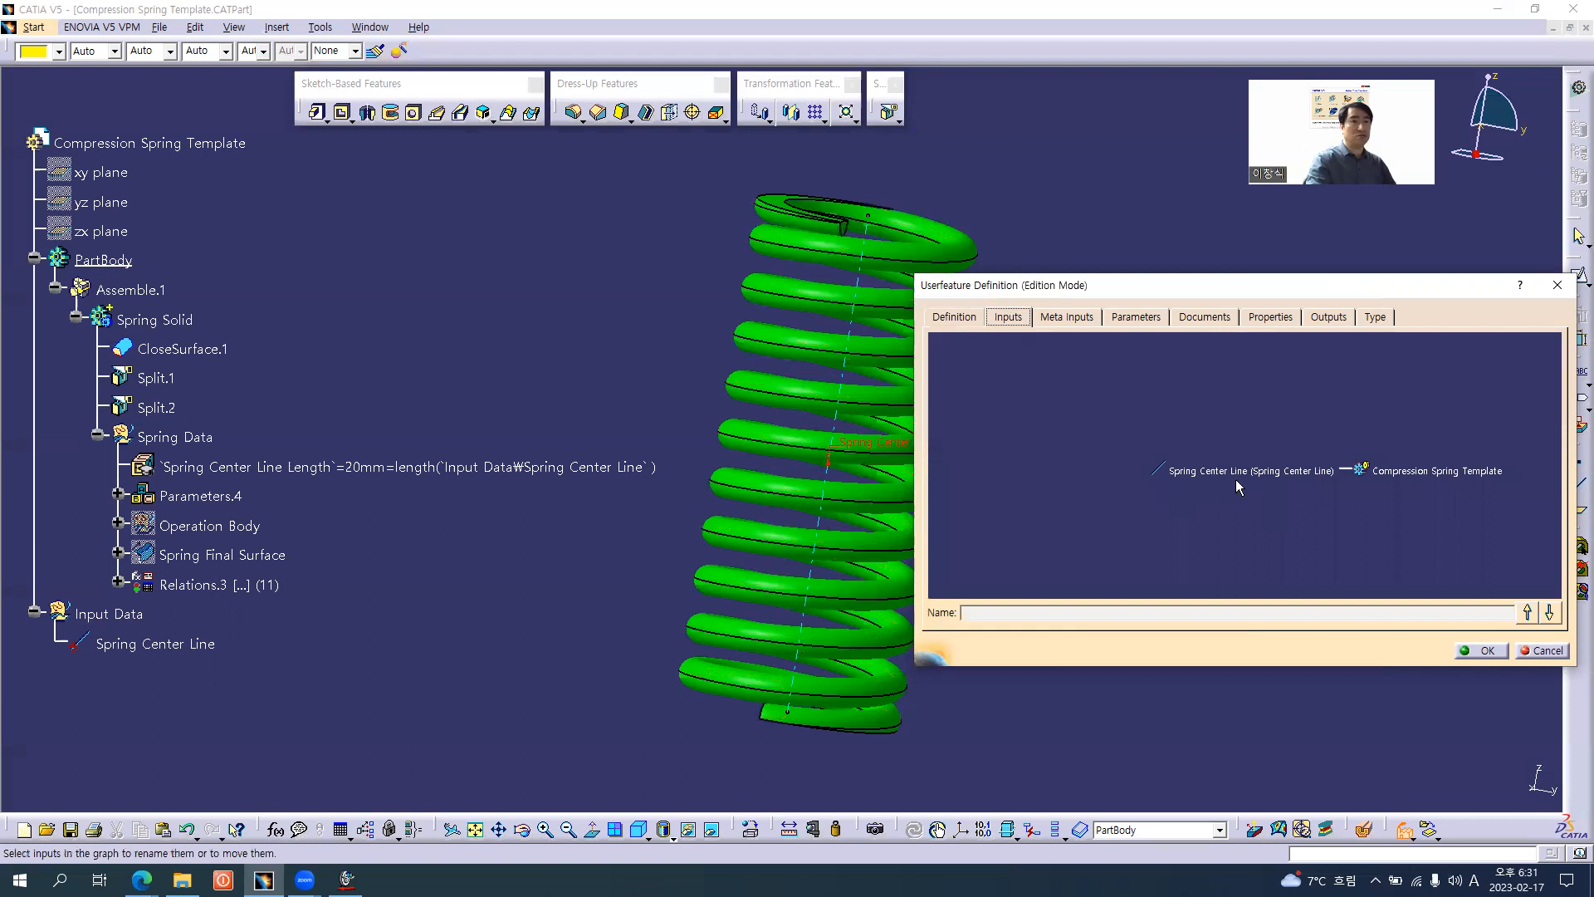
{"action": "left_click", "coordinate": [971, 319]}
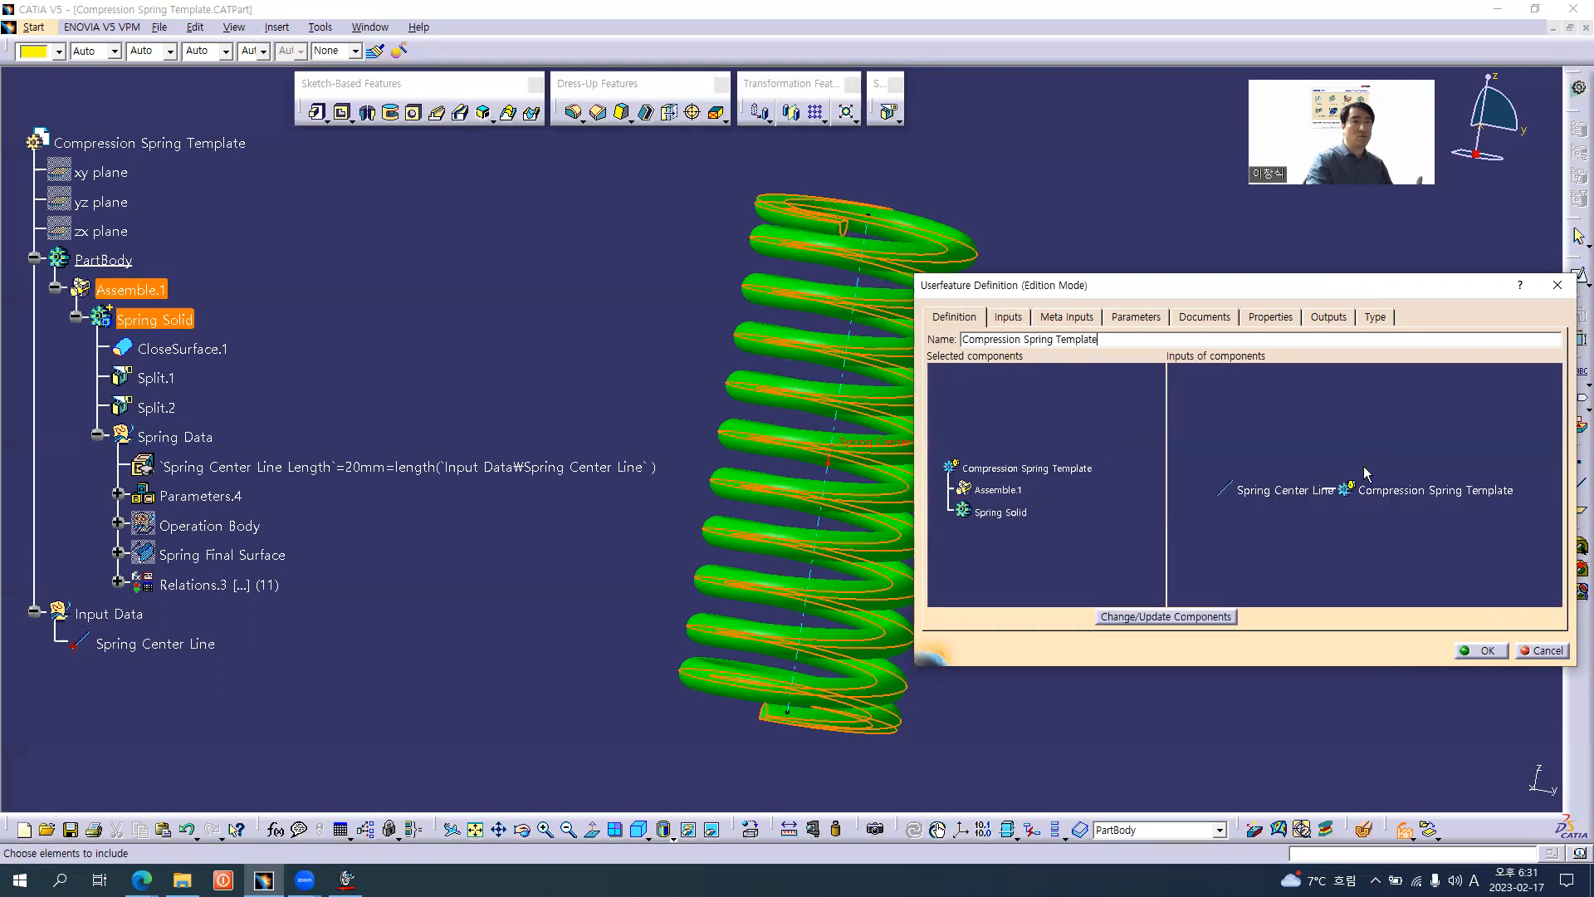
{"action": "left_click", "coordinate": [1009, 318]}
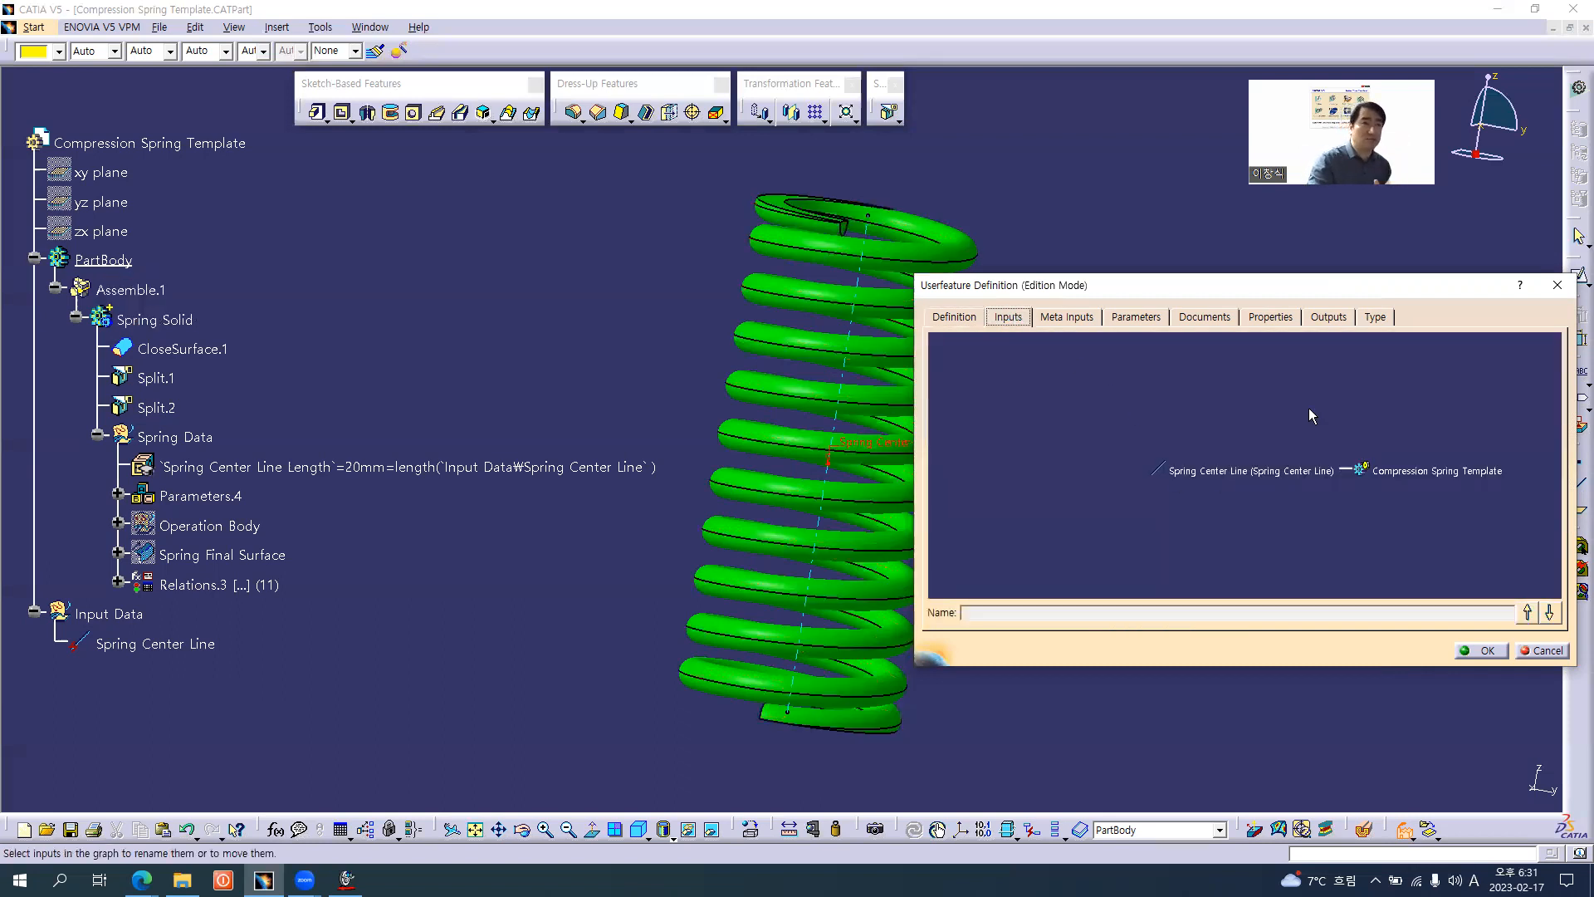
- Publish the Number Of Coil, Spring Section Diameter, Spring Mean Diameter and Grinding parameters in the user feature
{"action": "left_click", "coordinate": [1096, 315]}
{"action": "left_click", "coordinate": [1129, 317]}
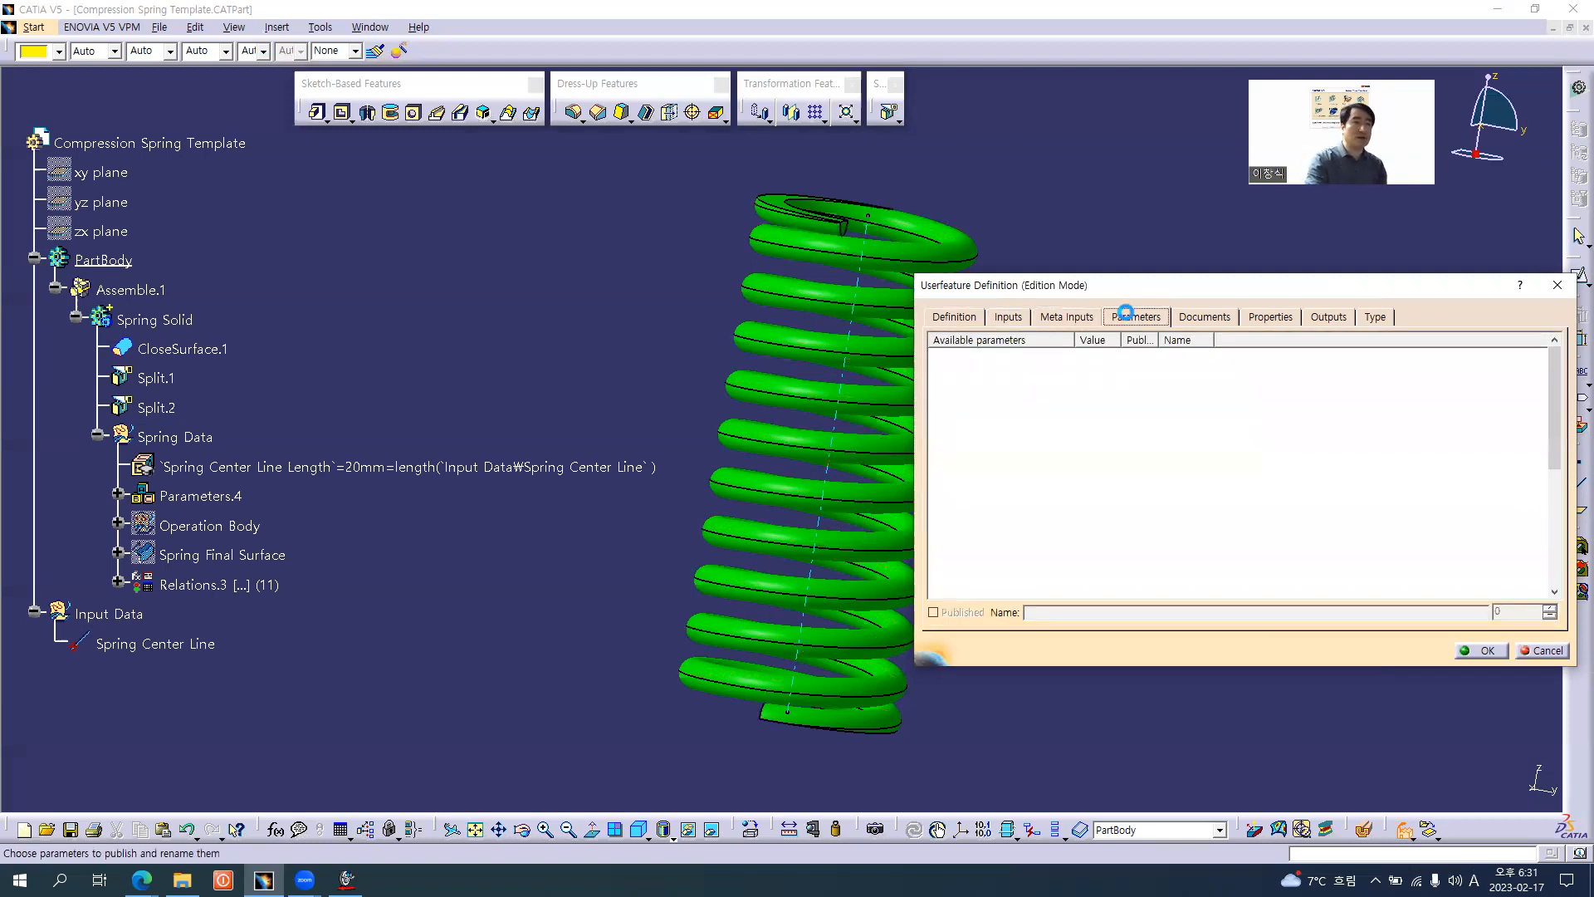
{"action": "left_click_drag", "start_coordinate": [1122, 340], "coordinate": [1336, 342]}
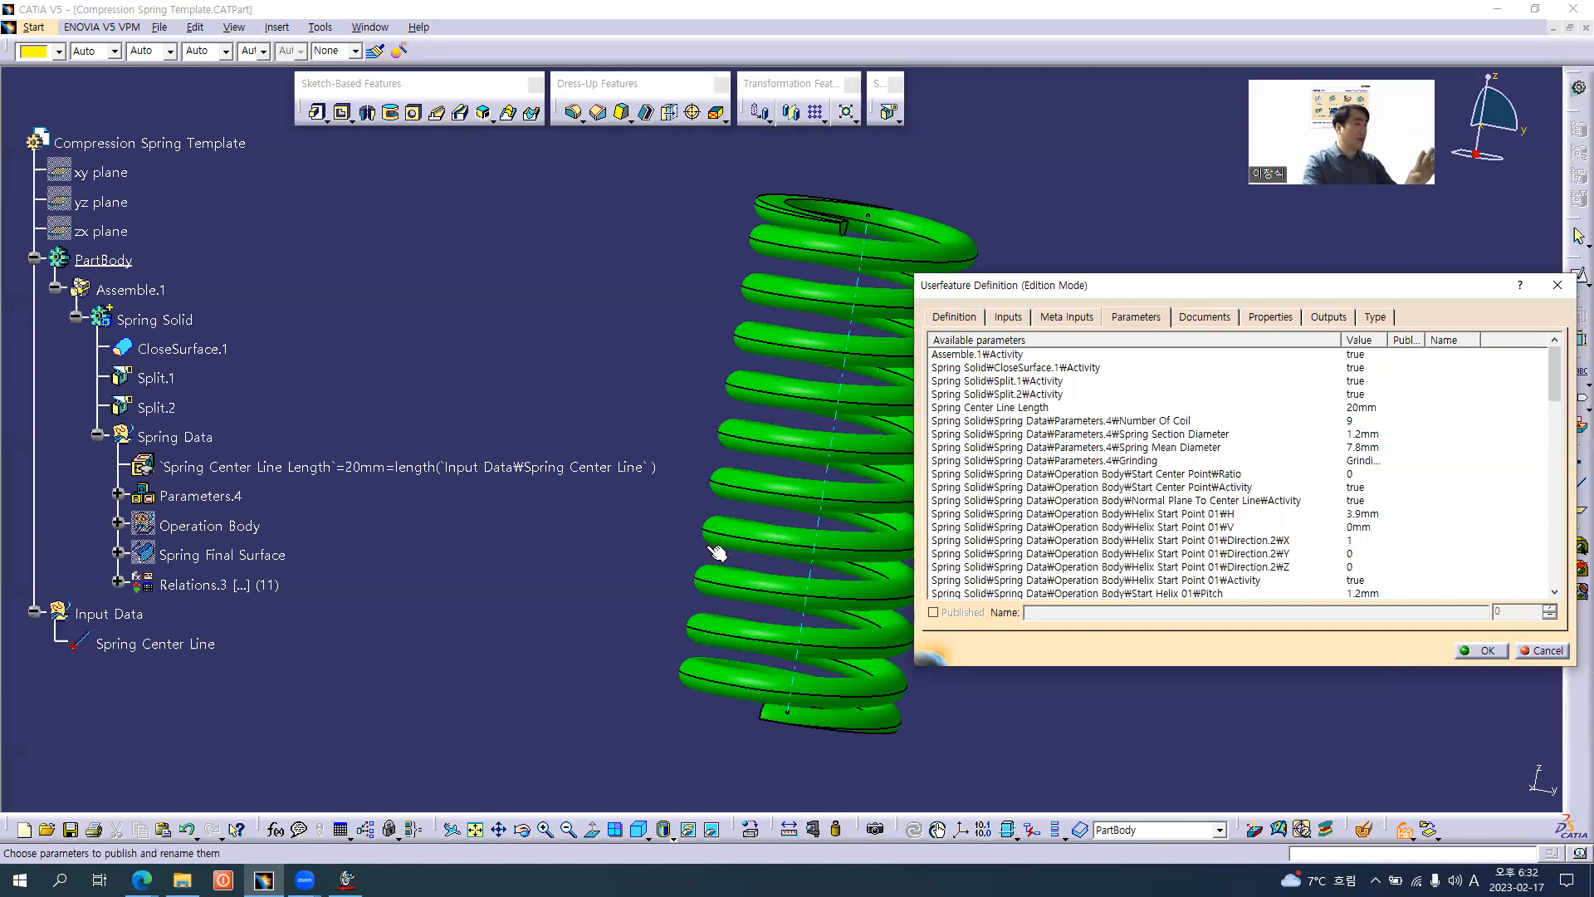
{"action": "left_click", "coordinate": [119, 494]}
{"action": "left_click", "coordinate": [119, 494]}
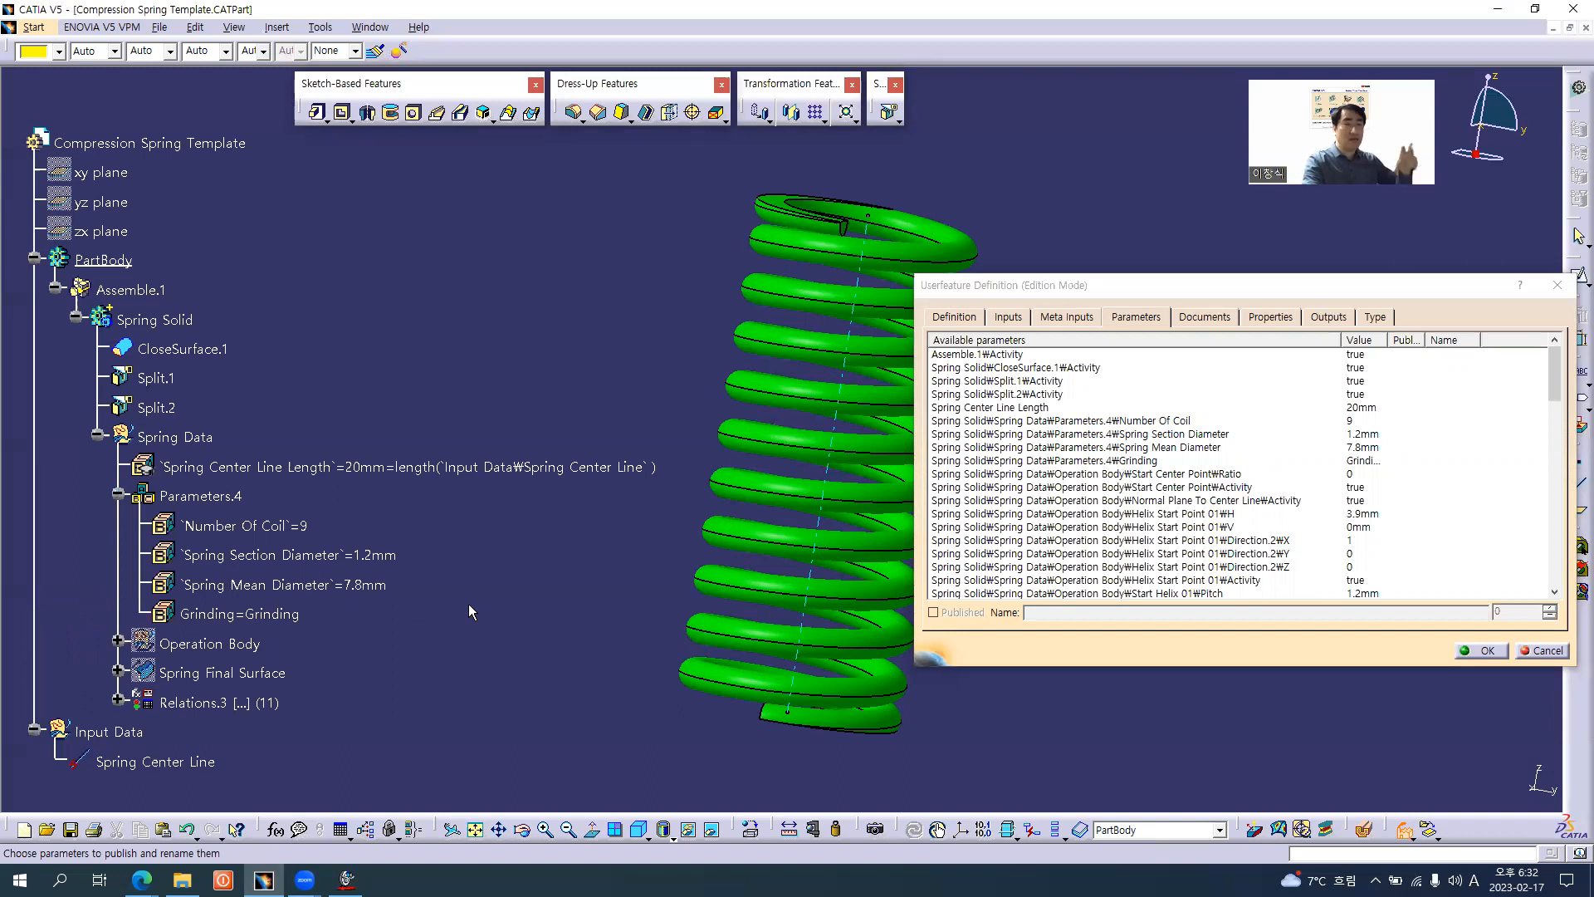
{"action": "double_click", "coordinate": [1156, 421]}
{"action": "double_click", "coordinate": [1153, 434]}
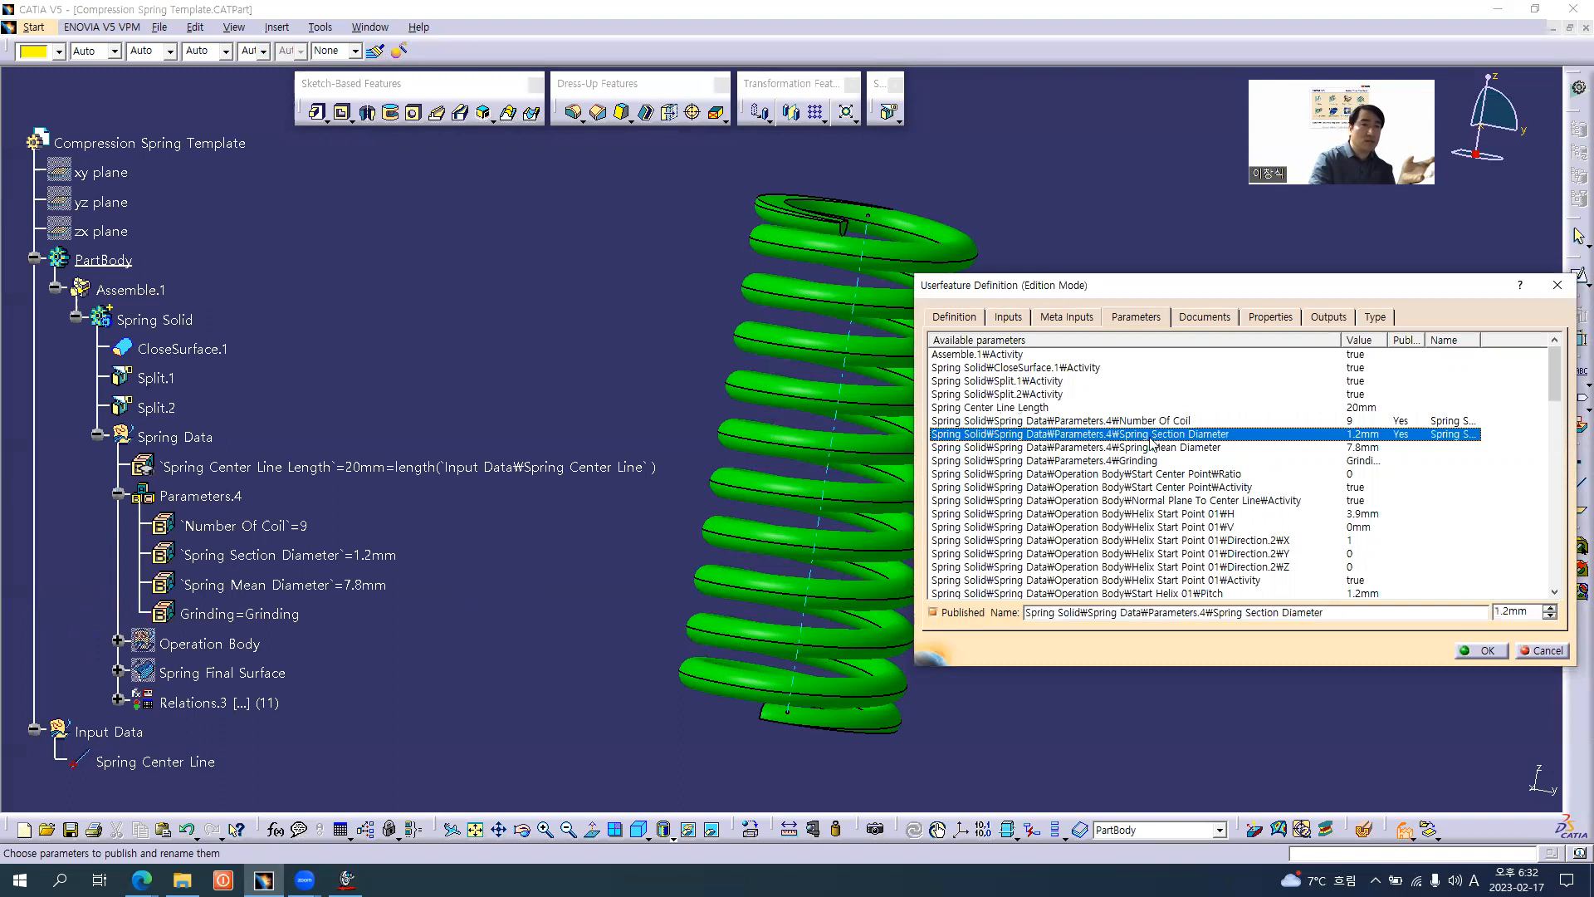
{"action": "double_click", "coordinate": [1144, 448]}
{"action": "double_click", "coordinate": [1150, 461]}
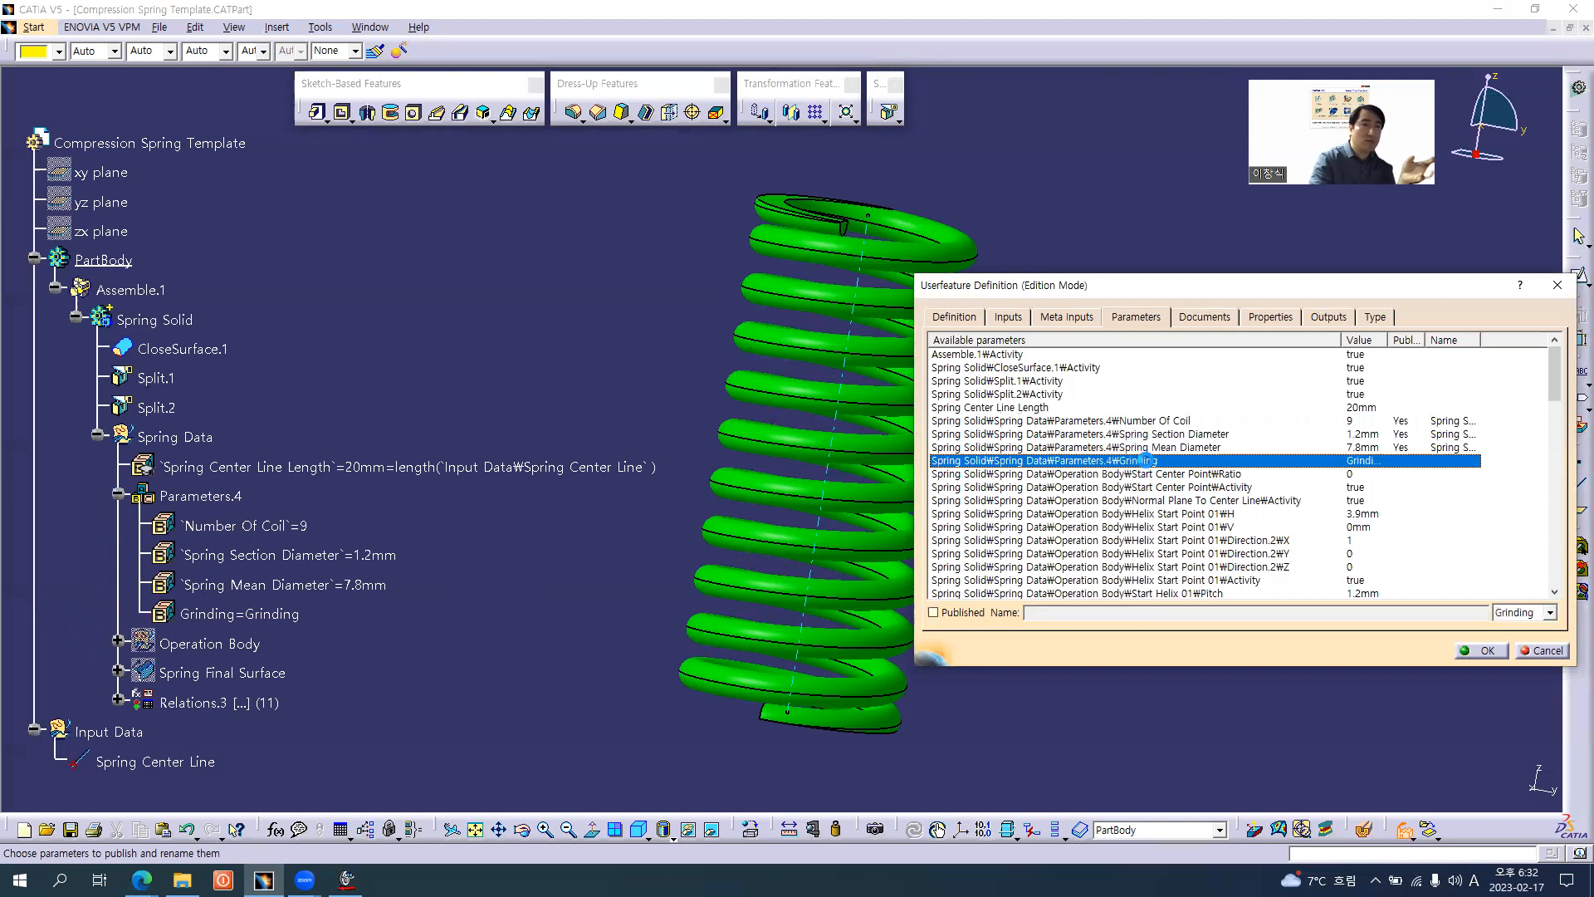
{"action": "left_click_drag", "start_coordinate": [1481, 340], "coordinate": [1569, 337]}
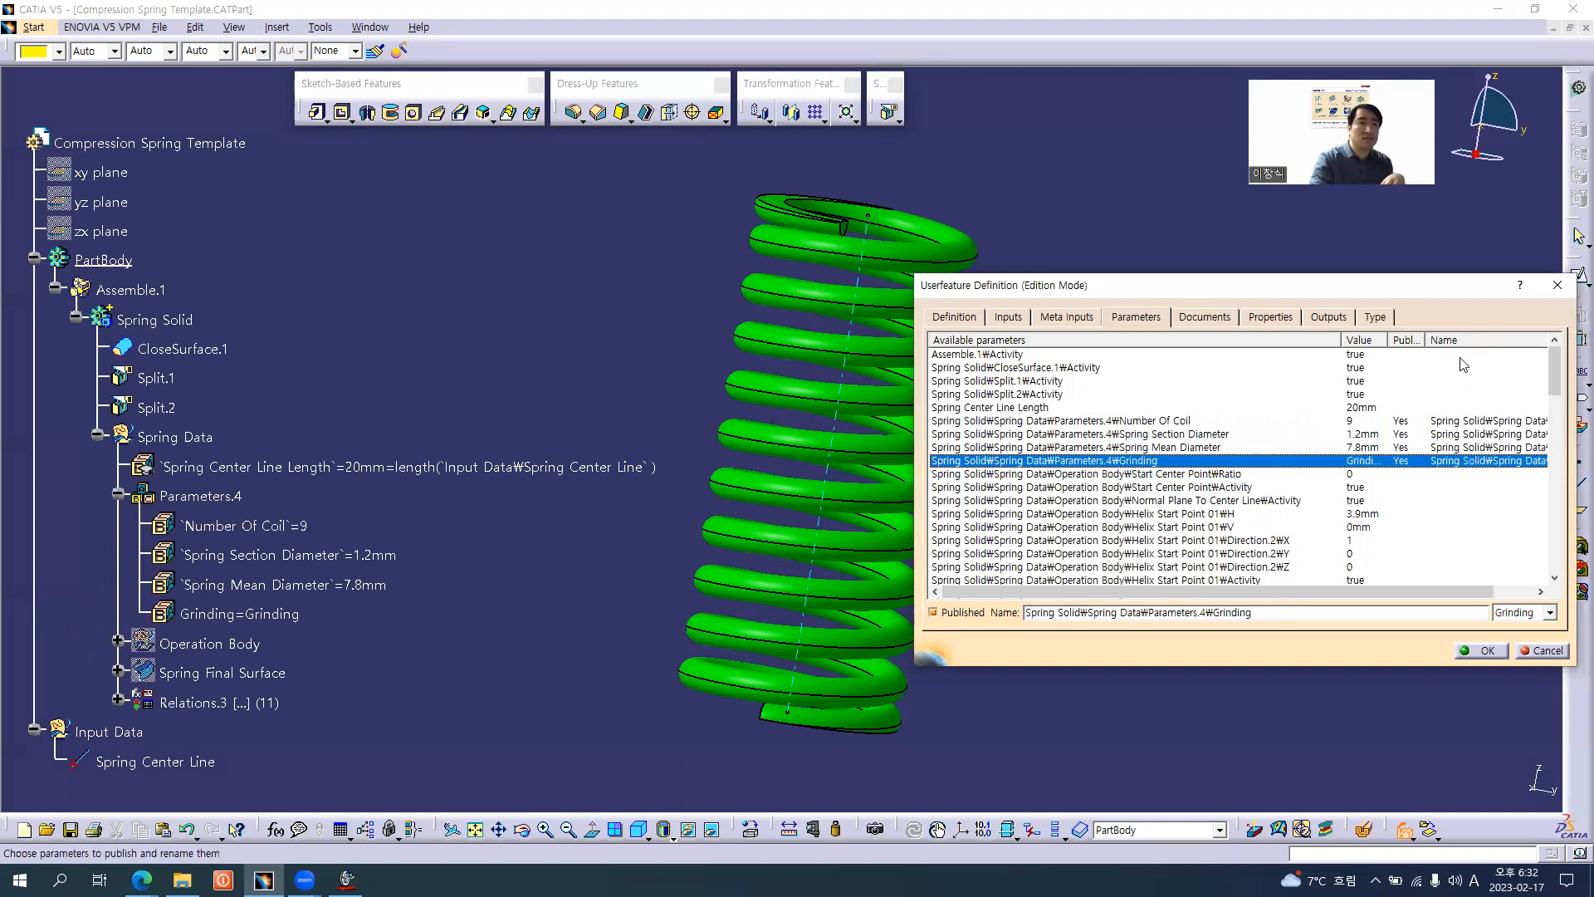
{"action": "left_click_drag", "start_coordinate": [1426, 340], "coordinate": [1442, 341]}
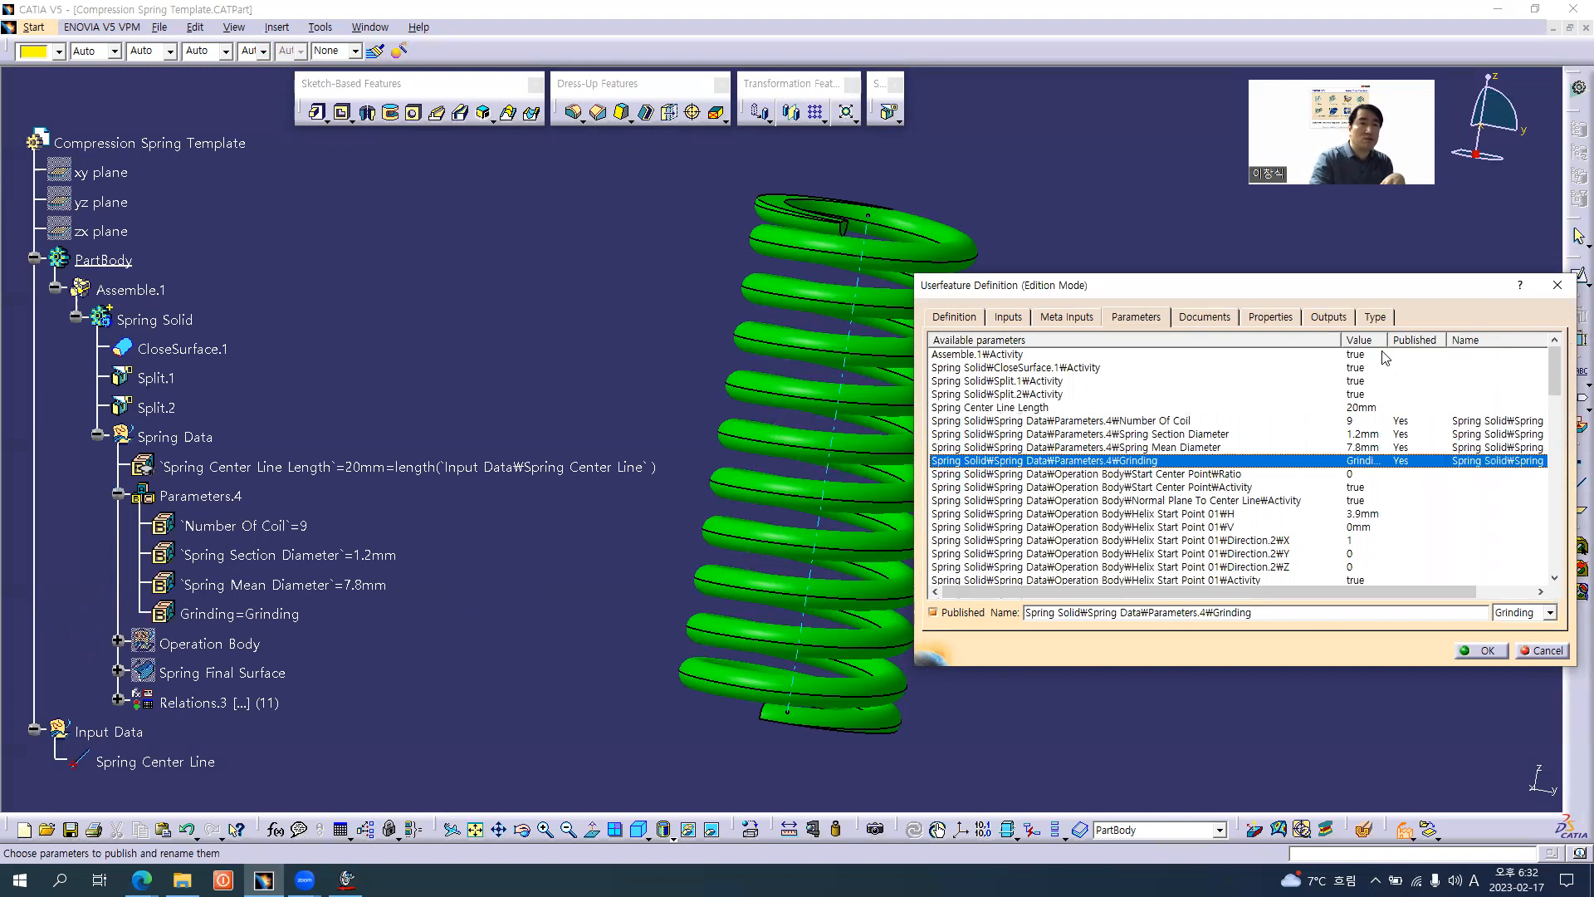
{"action": "left_click_drag", "start_coordinate": [1340, 339], "coordinate": [1295, 340]}
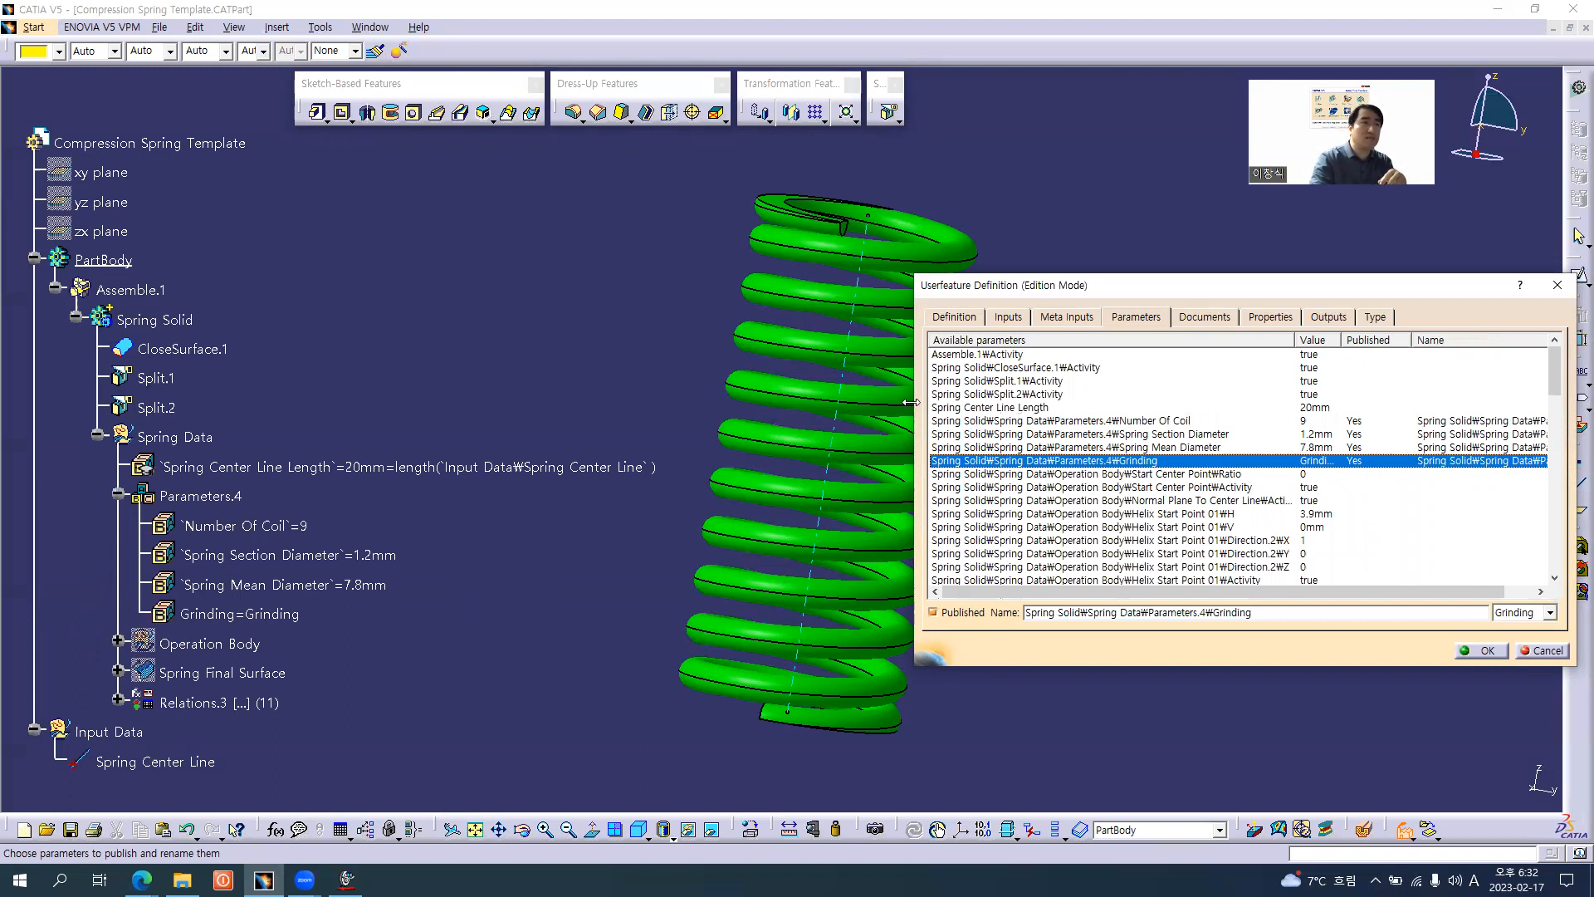
{"action": "left_click_drag", "start_coordinate": [911, 402], "coordinate": [826, 406]}
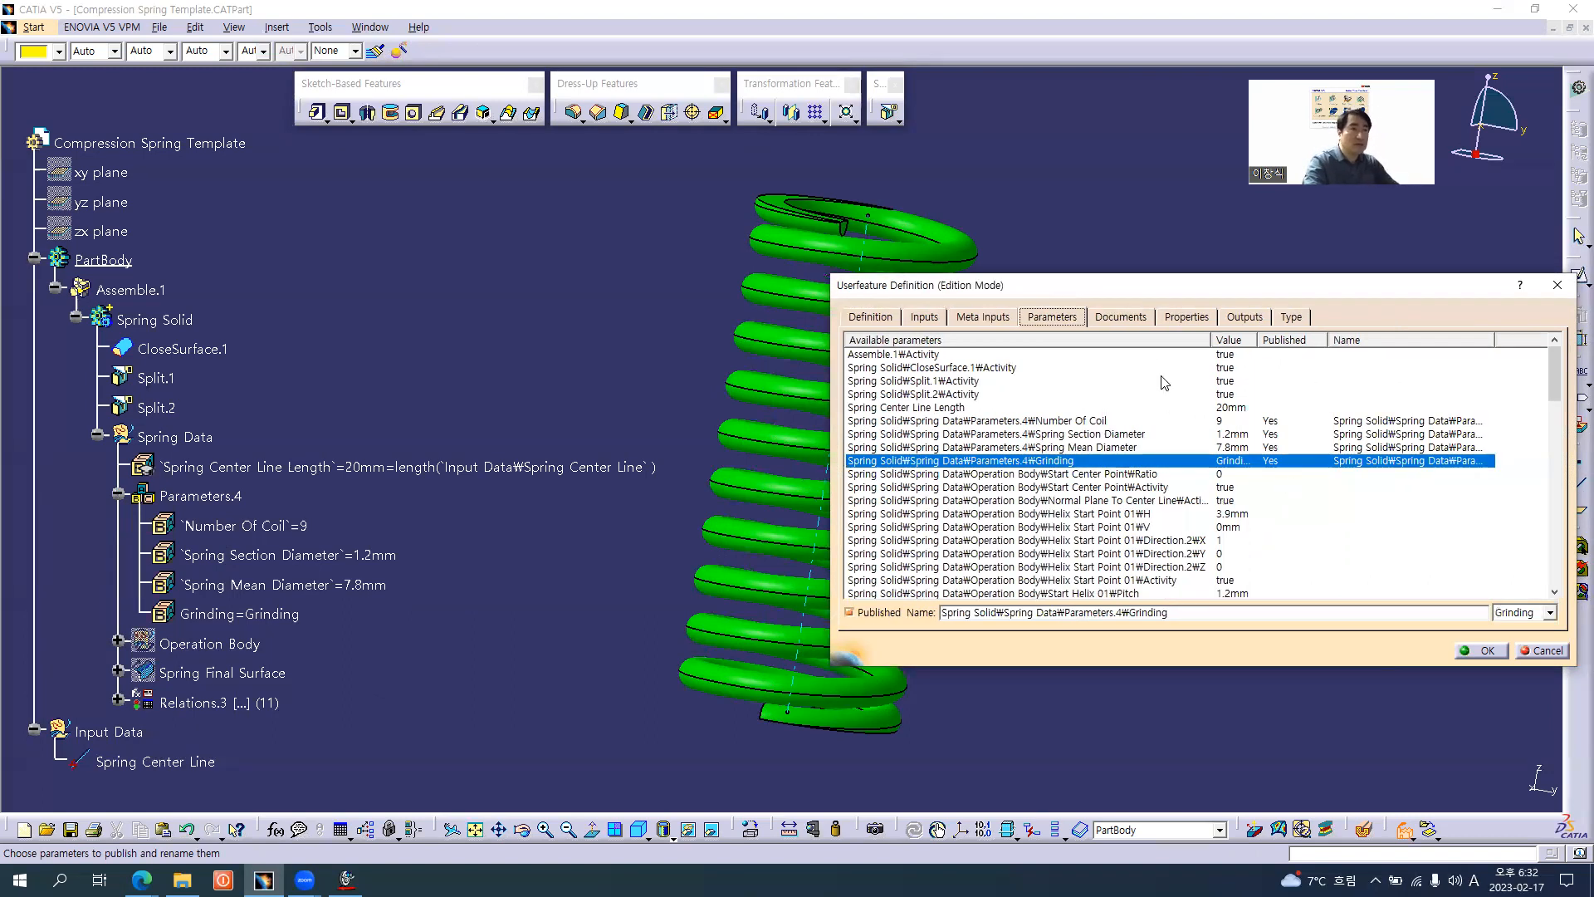
- Assign an icon from the first page of the icon browser to the user feature and complete its definition
{"action": "left_click", "coordinate": [1136, 316]}
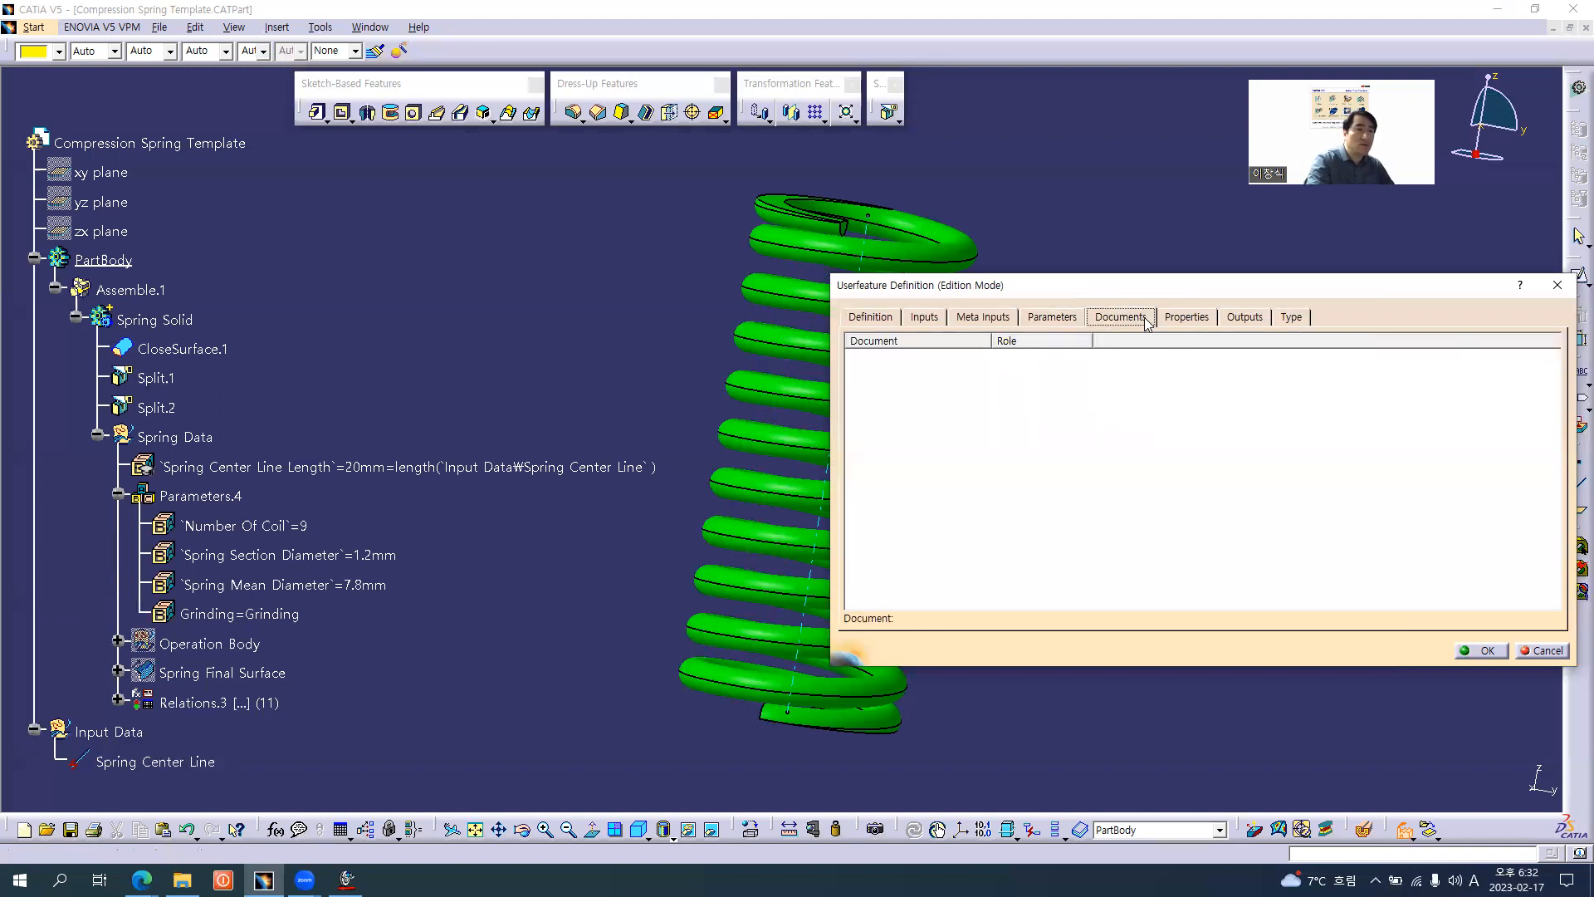
{"action": "left_click", "coordinate": [1199, 319]}
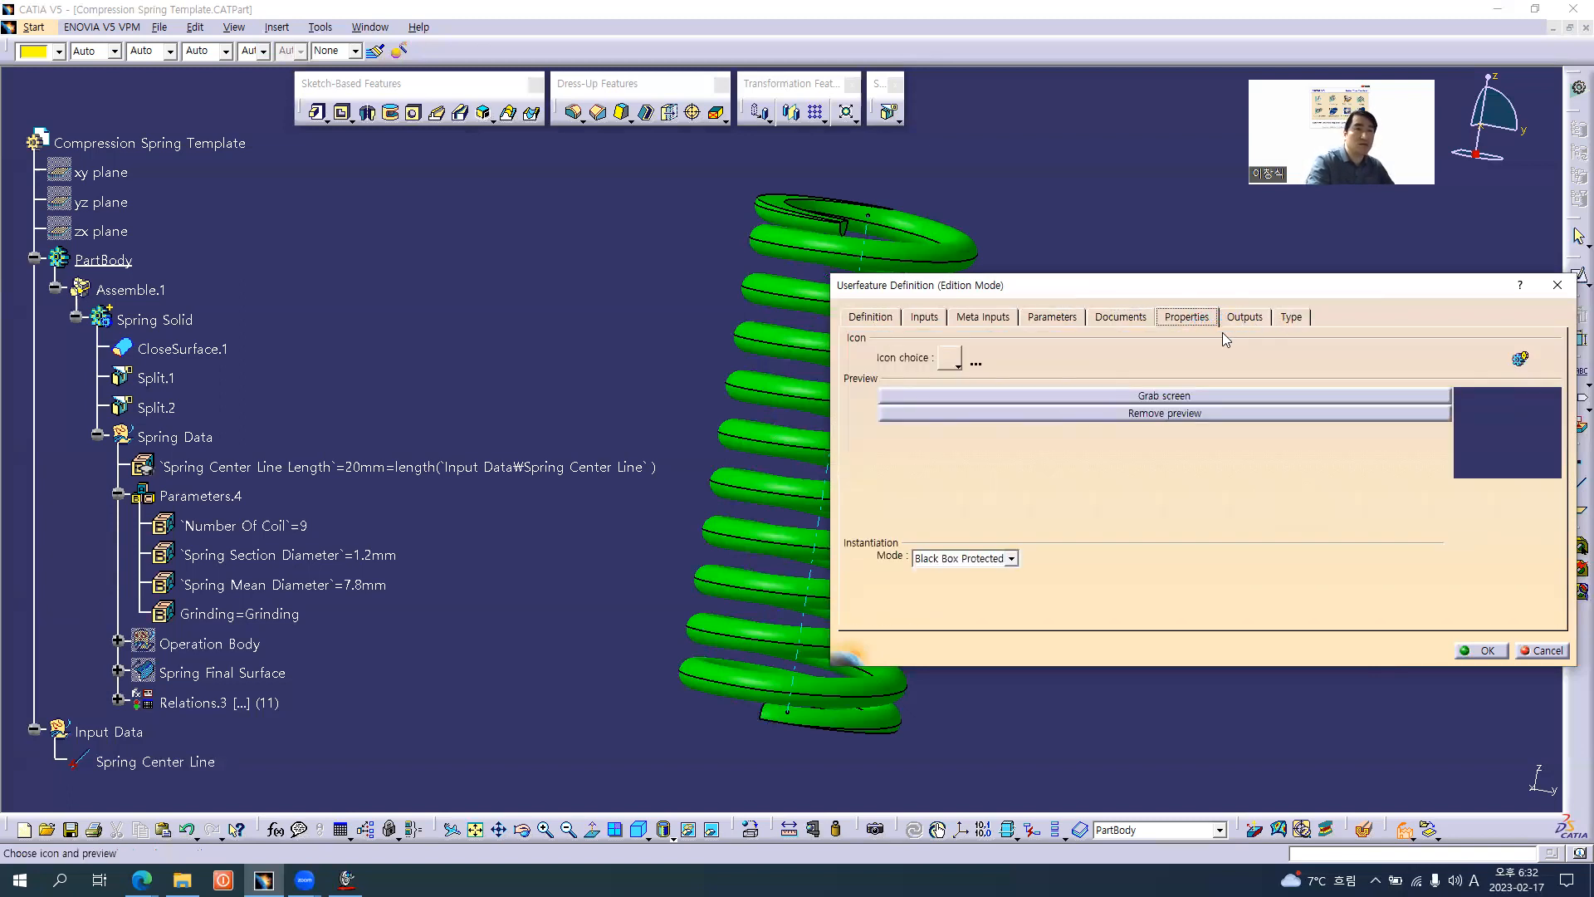
{"action": "left_click", "coordinate": [977, 370]}
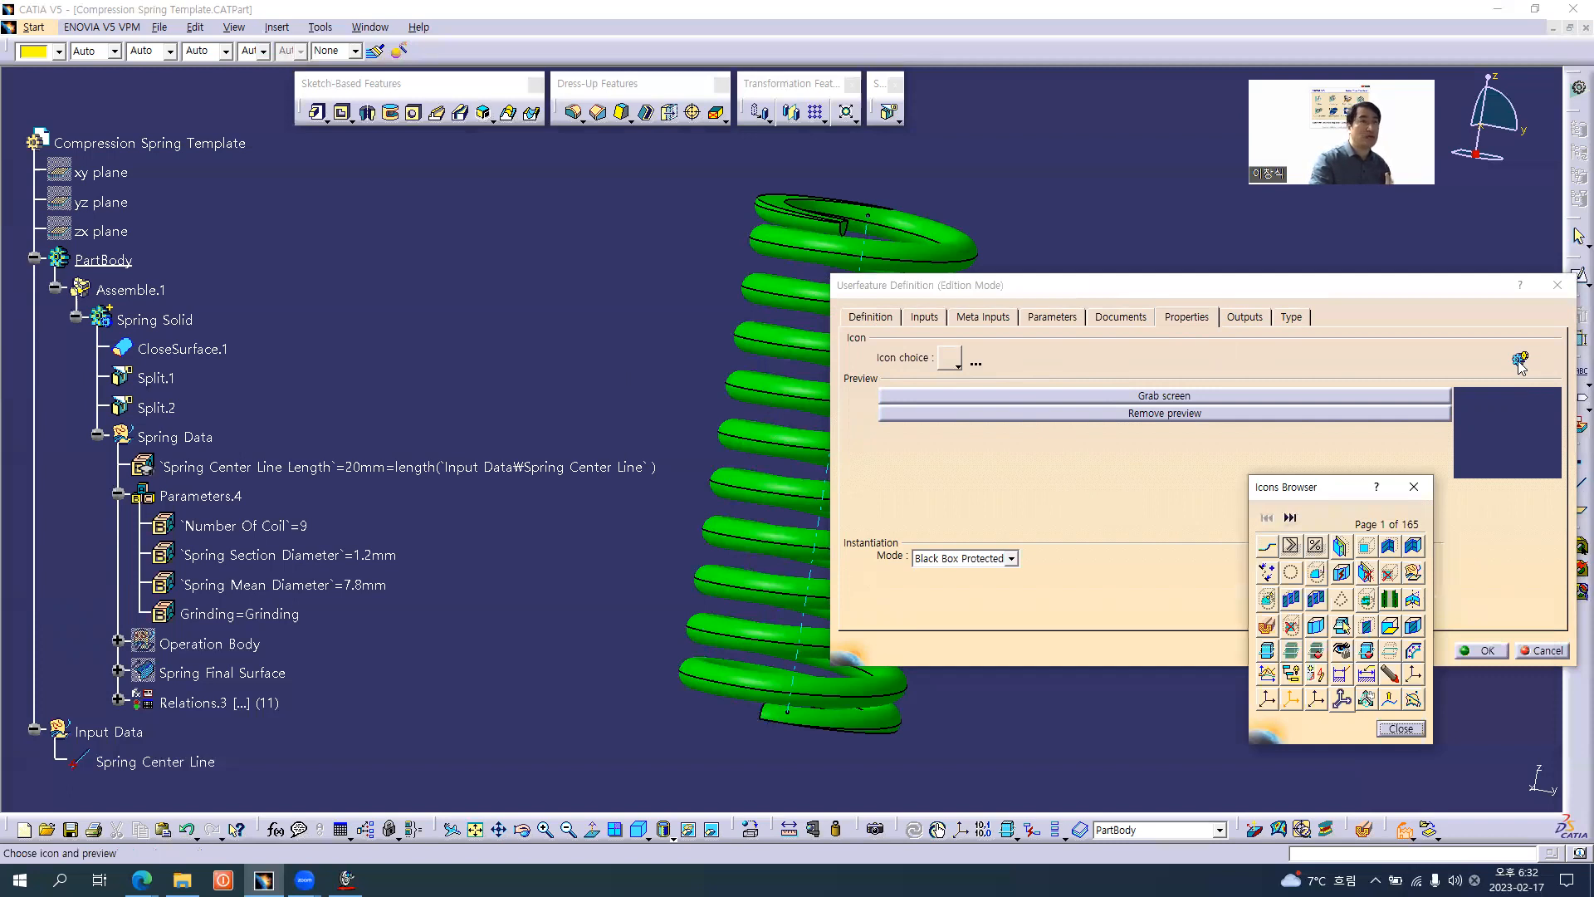
{"action": "left_click", "coordinate": [1389, 675]}
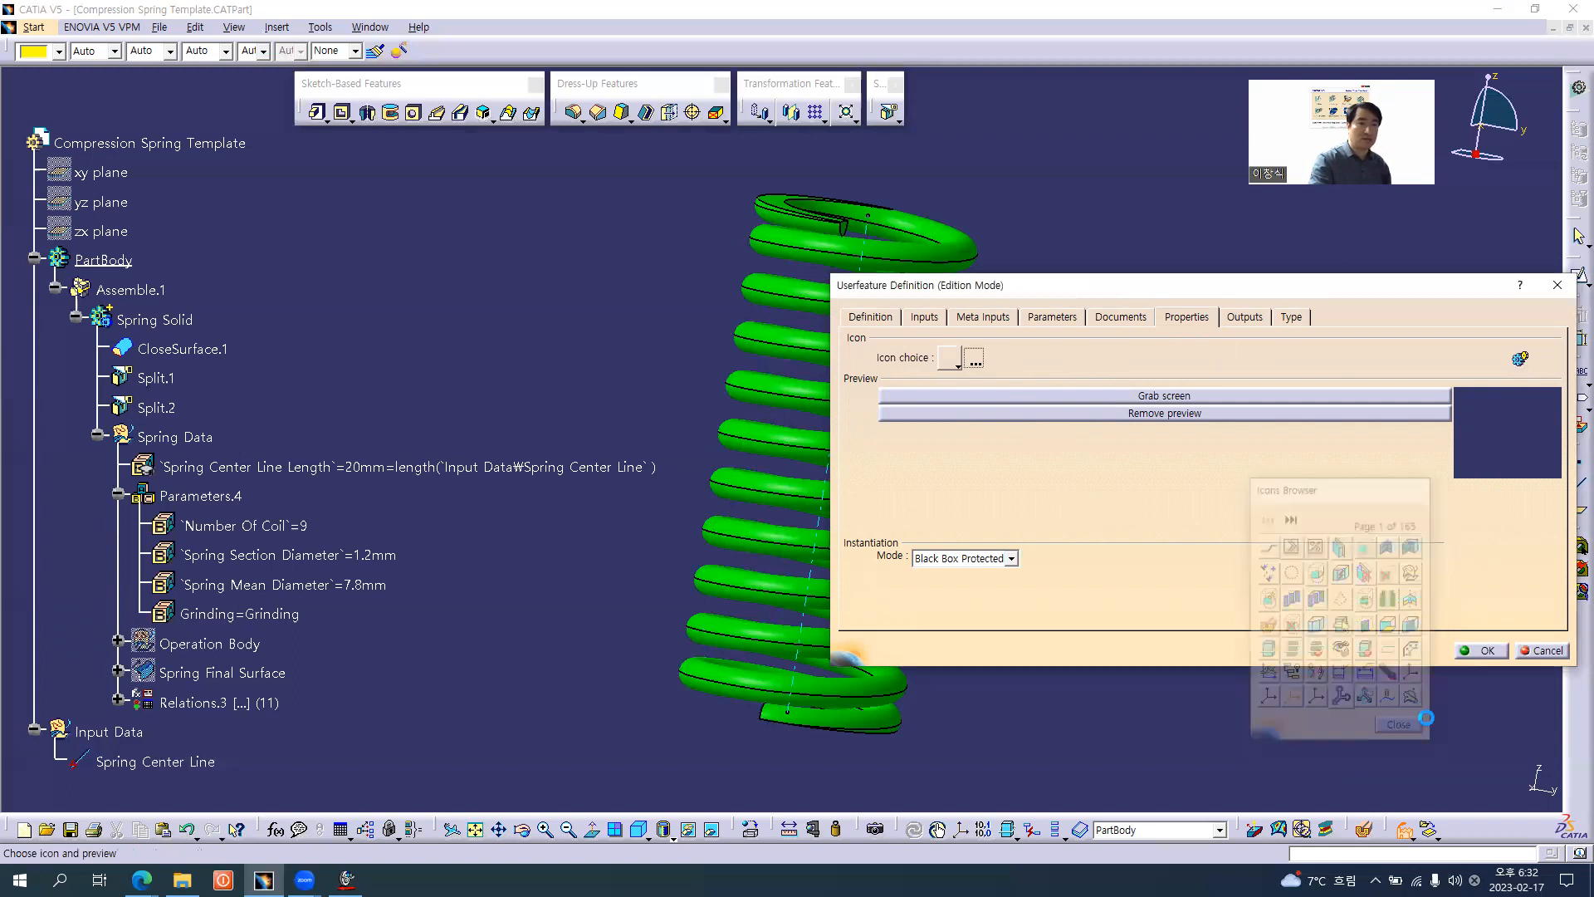
{"action": "left_click", "coordinate": [1482, 650]}
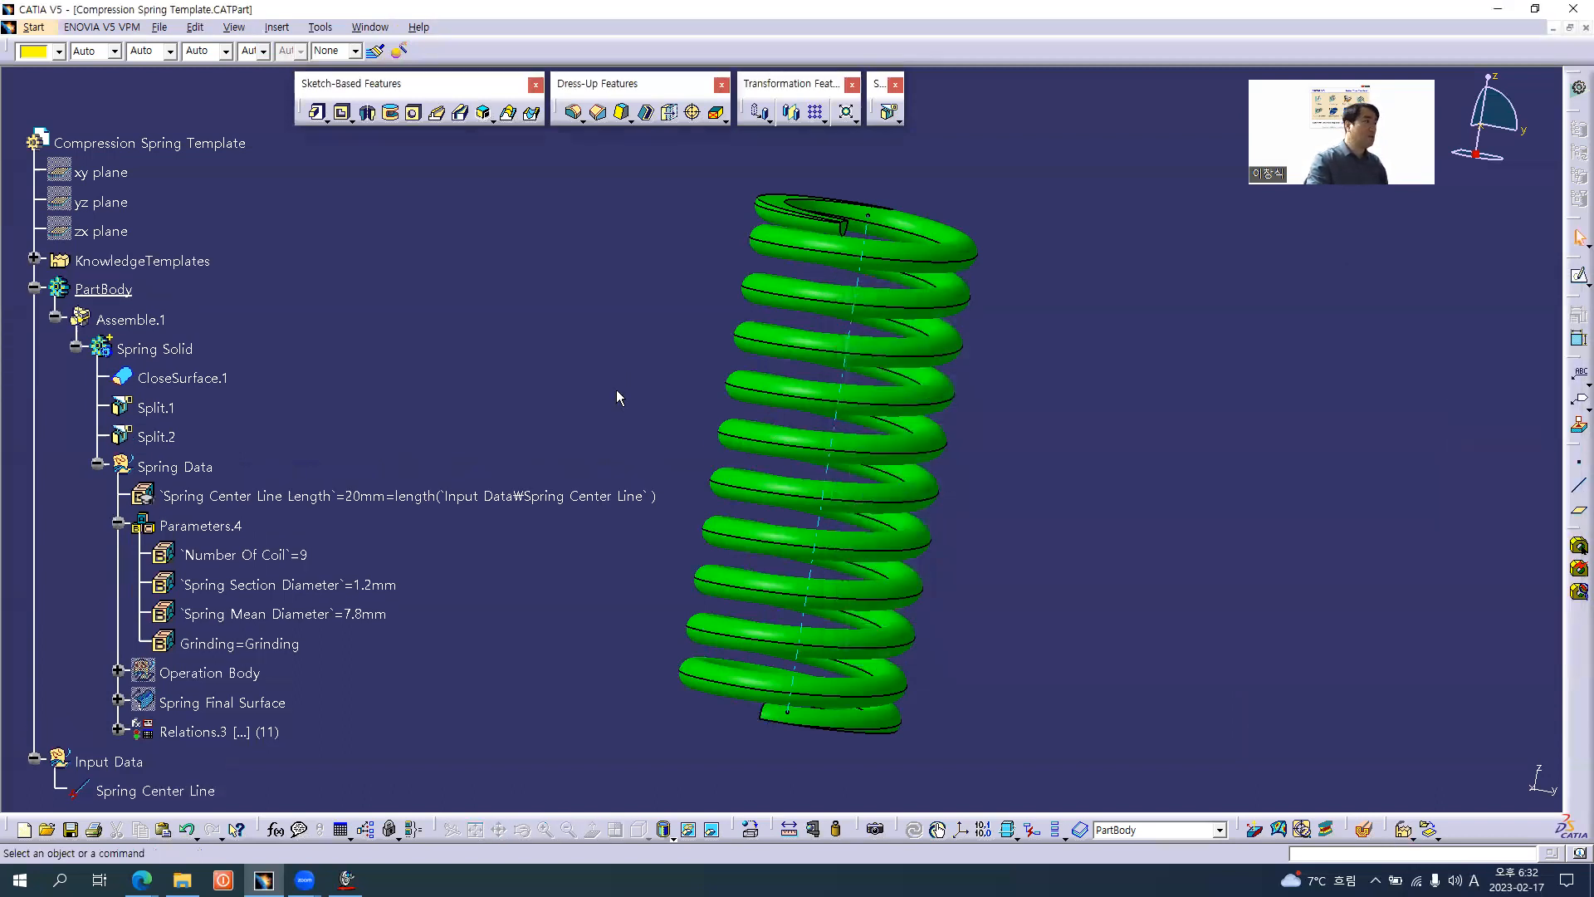
- Expand KnowledgeTemplates in the tree to show the user feature and collapse the Spring Solid body
{"action": "left_click", "coordinate": [32, 256]}
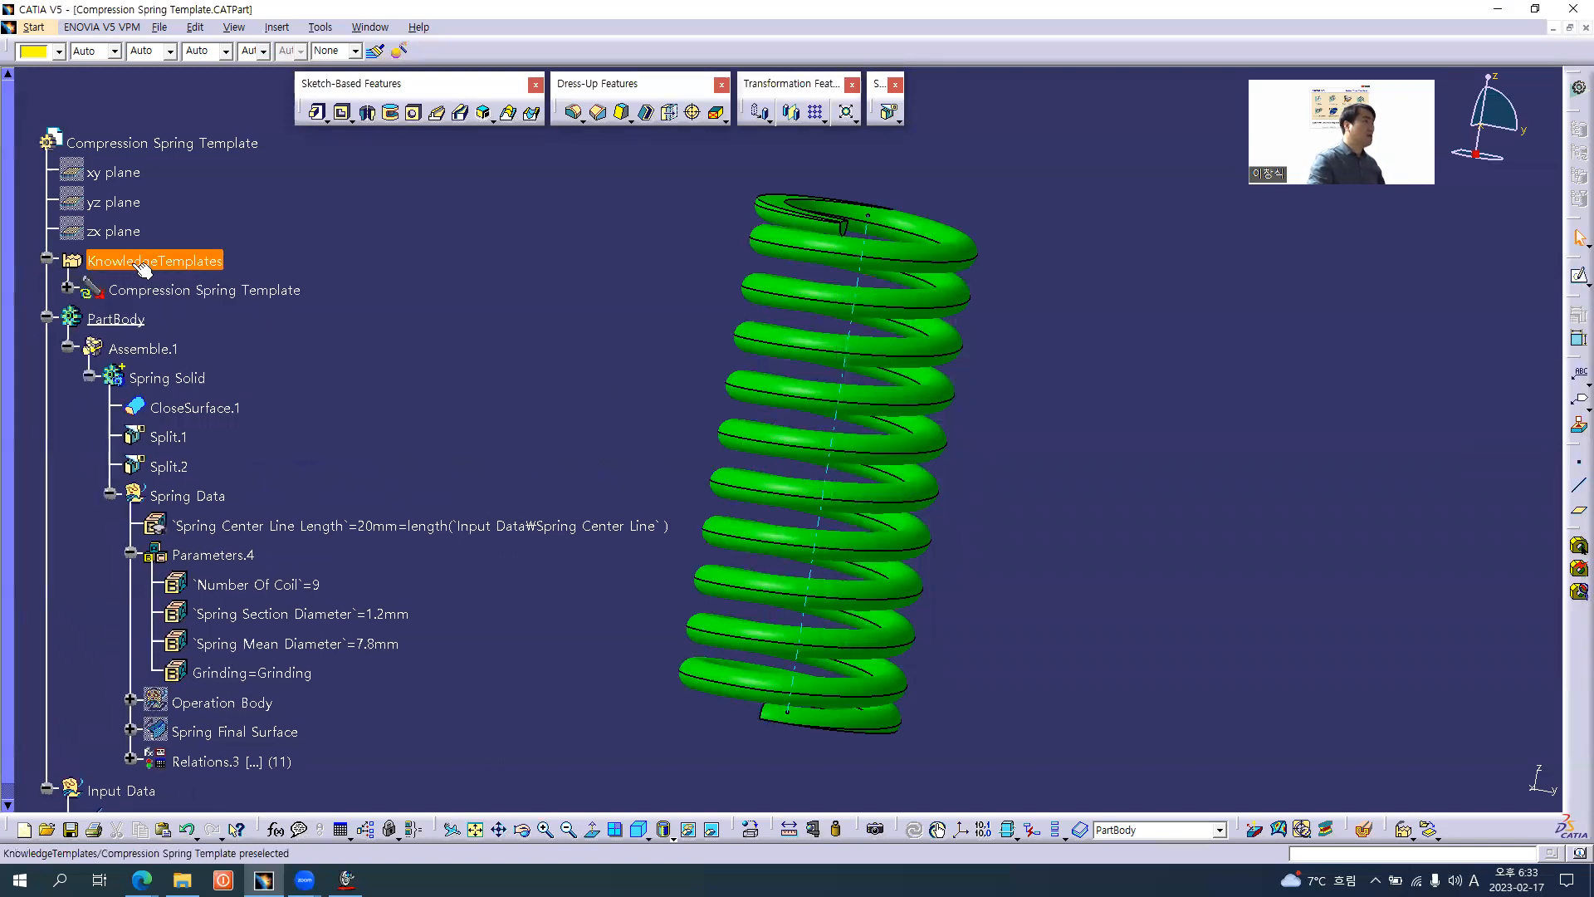
{"action": "left_click", "coordinate": [204, 290]}
{"action": "left_click", "coordinate": [355, 390]}
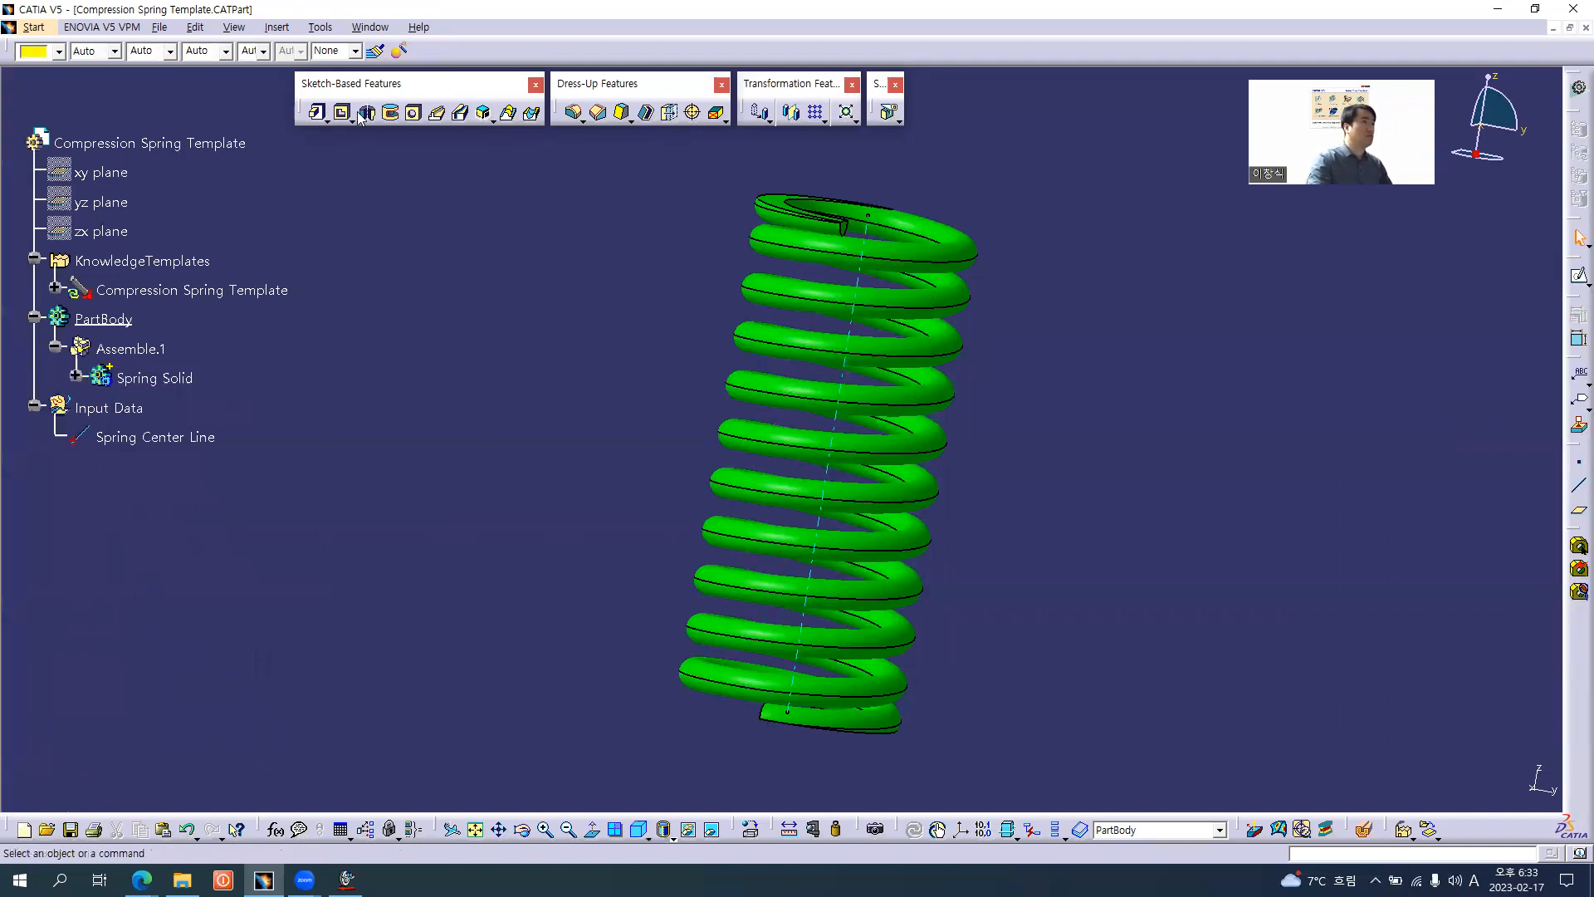
- Start a PowerCopy with Assemble.1 and its Spring Solid body as components and check its Spring Center Line input
{"action": "left_click", "coordinate": [277, 27]}
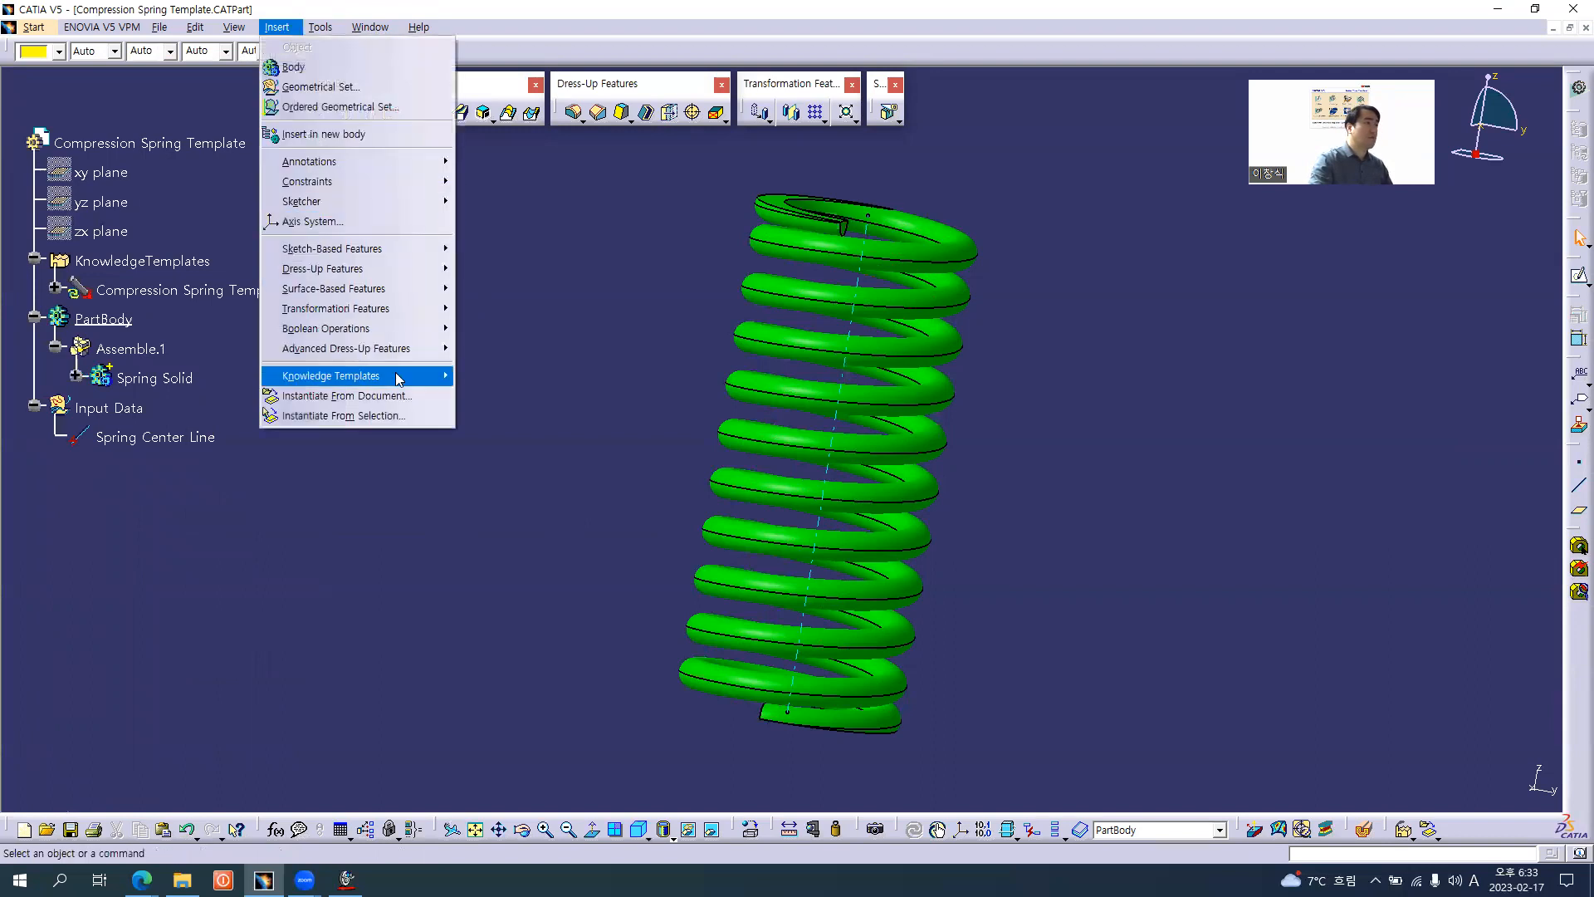
{"action": "mouse_move", "coordinate": [399, 379]}
{"action": "left_click", "coordinate": [531, 378]}
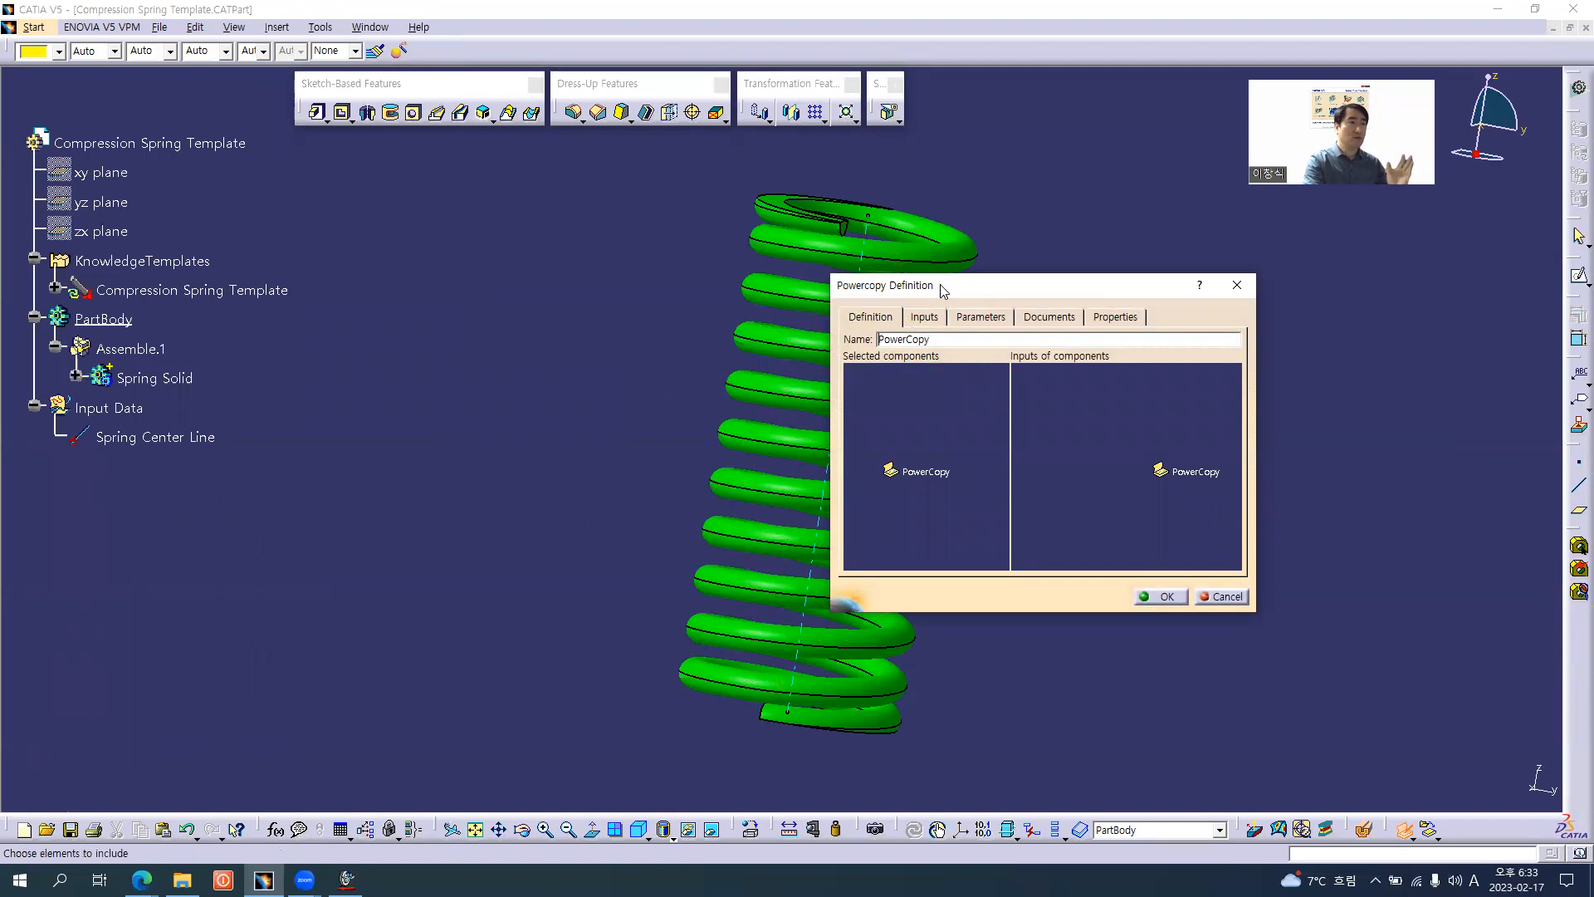
{"action": "left_click_drag", "start_coordinate": [947, 287], "coordinate": [1121, 284]}
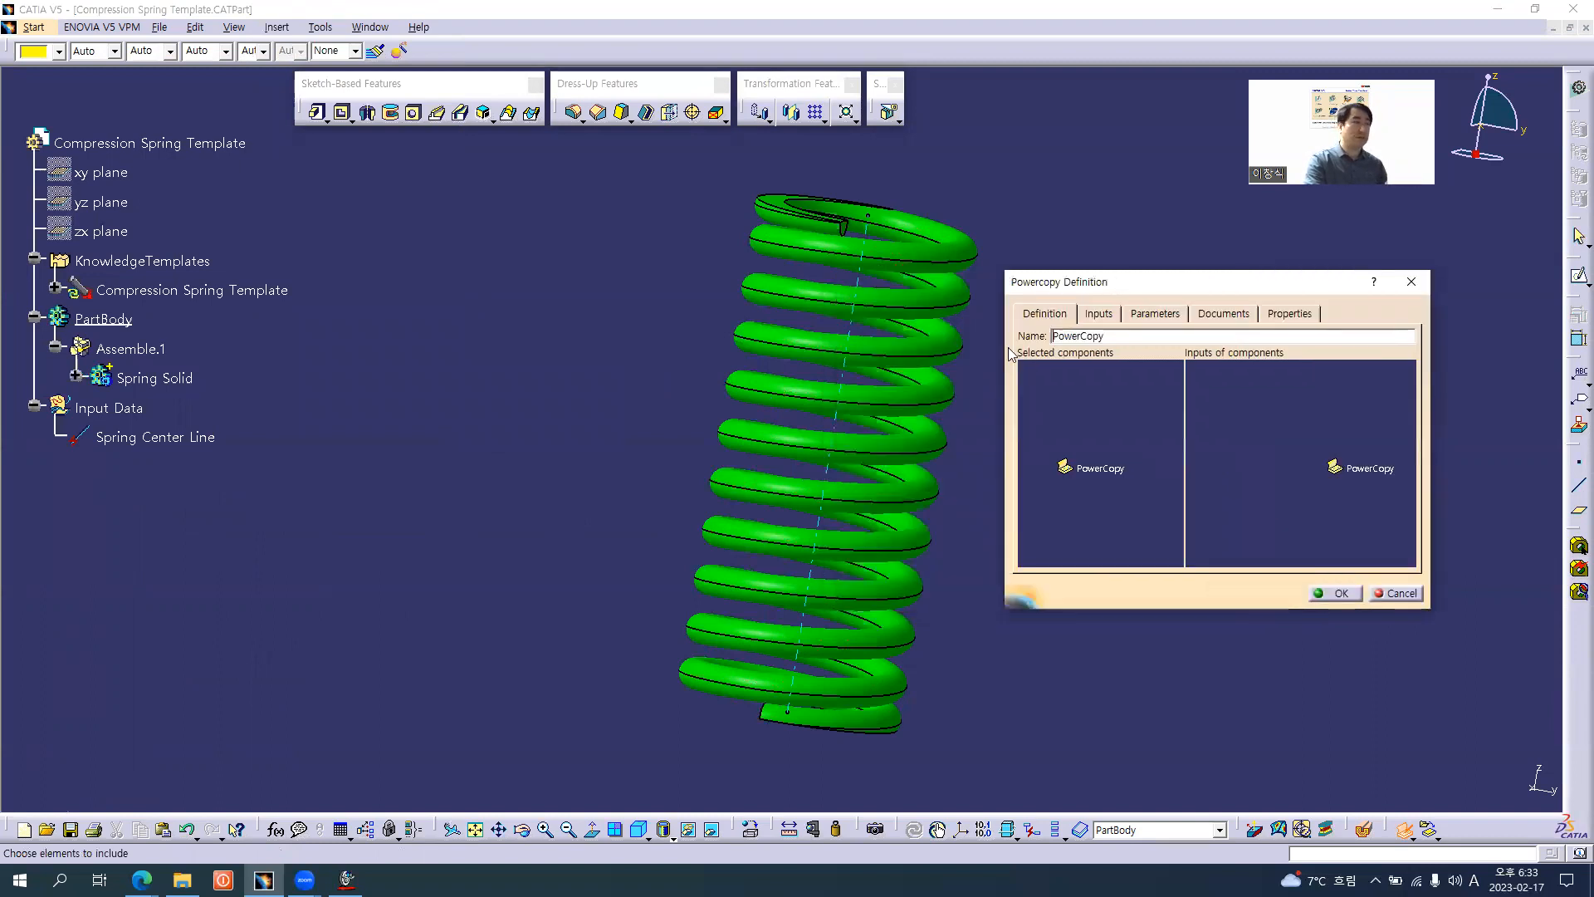
{"action": "left_click", "coordinate": [149, 352]}
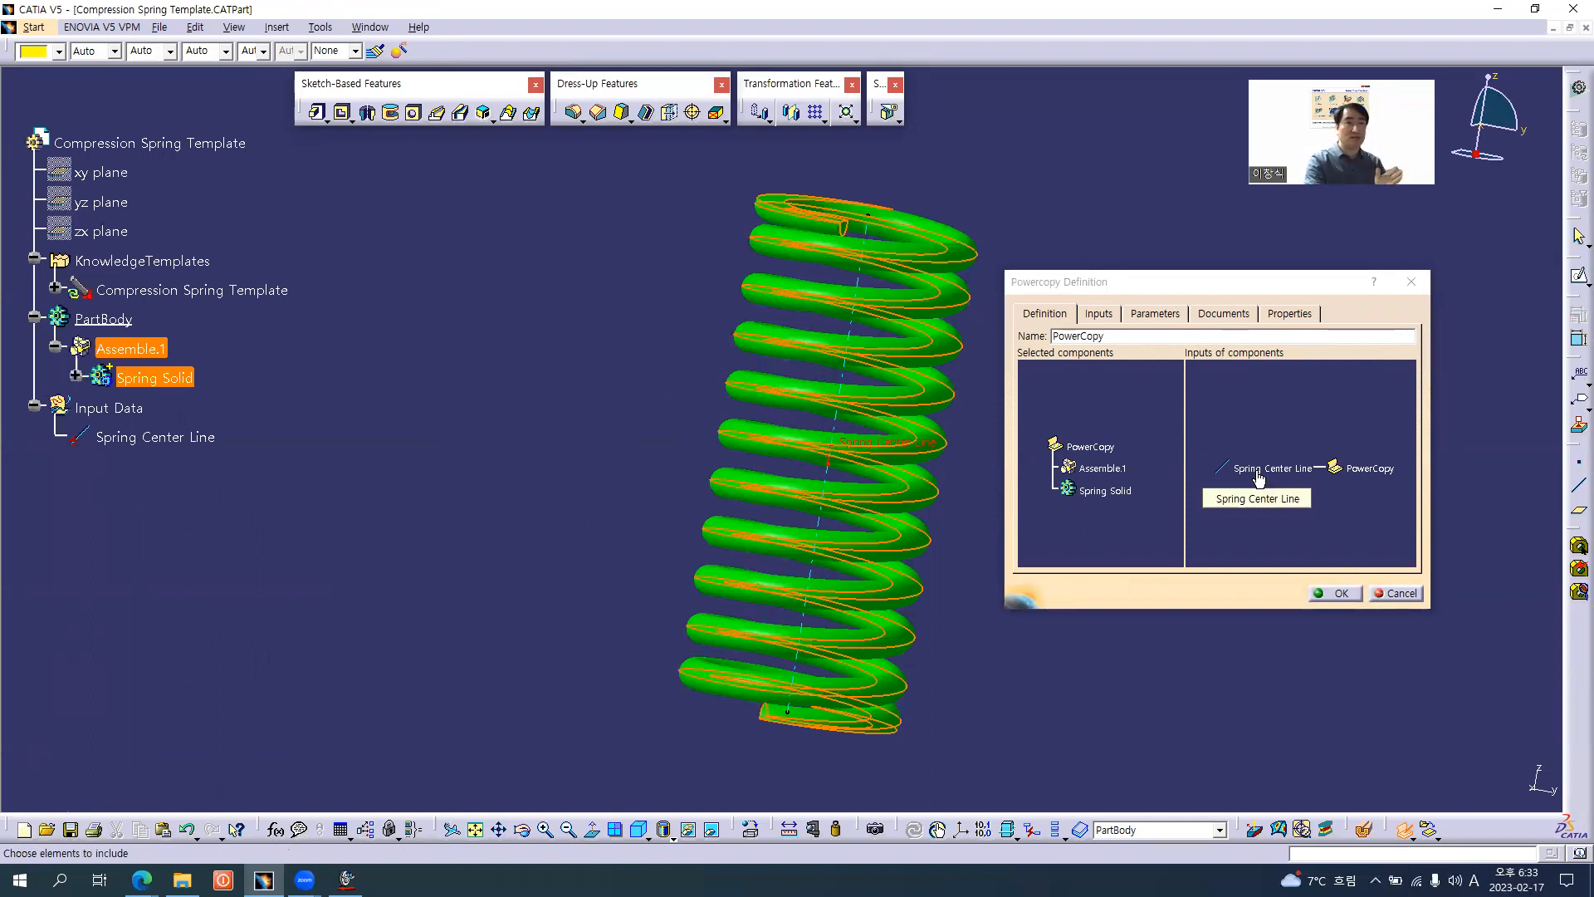
{"action": "left_click", "coordinate": [1099, 314]}
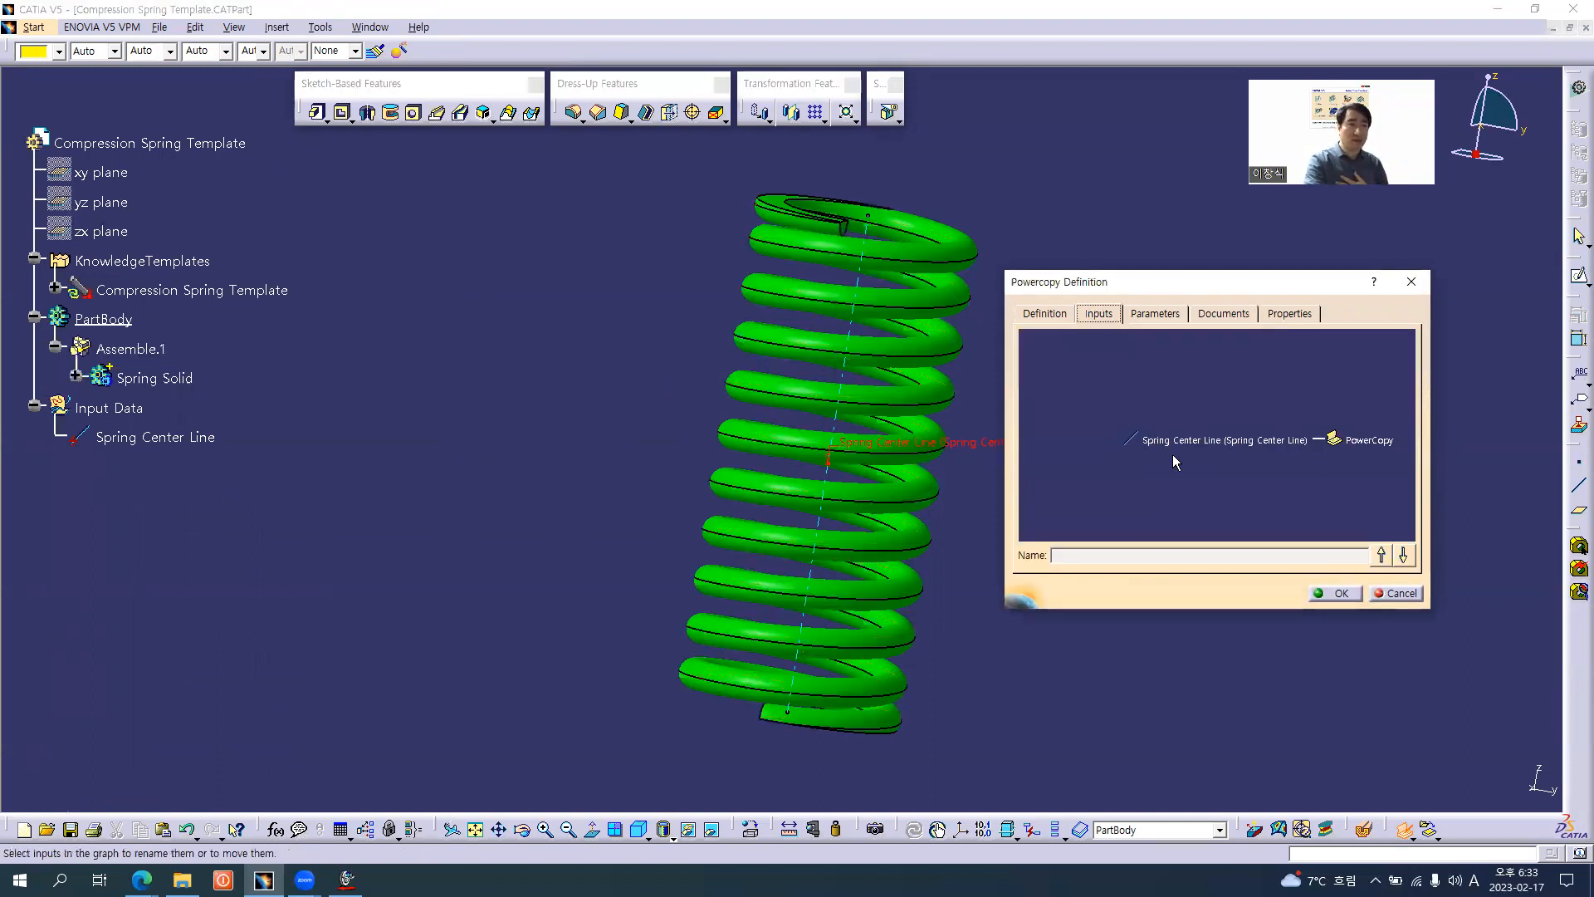
- Publish the Number Of Coil, Spring Section Diameter and Spring Mean Diameter parameters in the PowerCopy, widening the parameter list to read their names
{"action": "left_click", "coordinate": [1167, 316]}
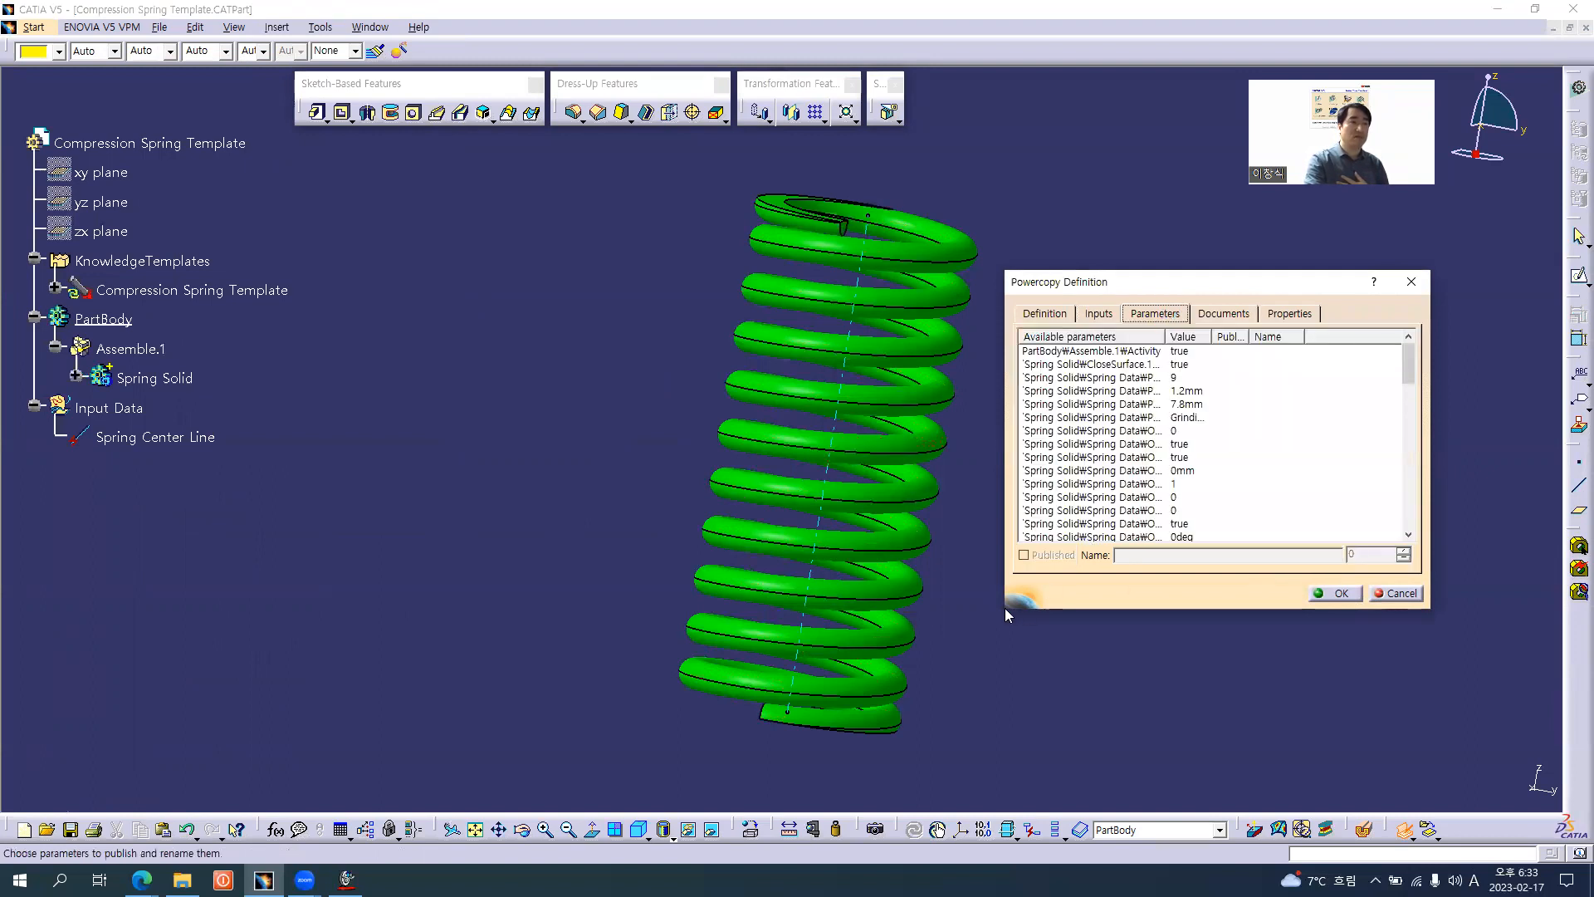
{"action": "left_click_drag", "start_coordinate": [1002, 608], "coordinate": [907, 607]}
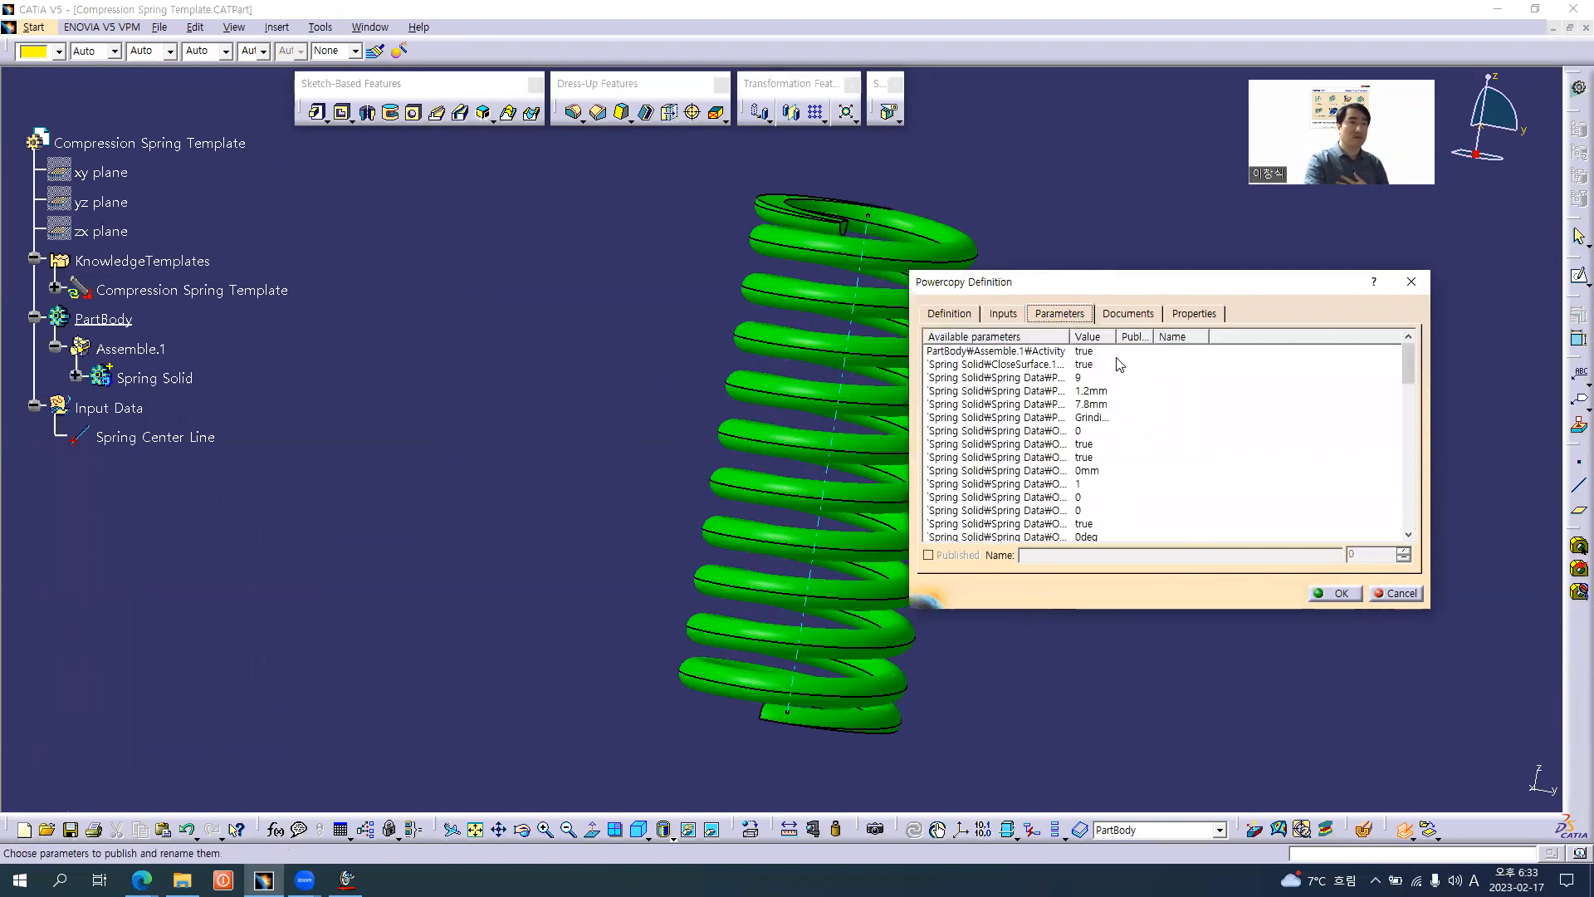
{"action": "left_click_drag", "start_coordinate": [1064, 336], "coordinate": [1291, 335]}
{"action": "left_click_drag", "start_coordinate": [1154, 336], "coordinate": [1265, 346]}
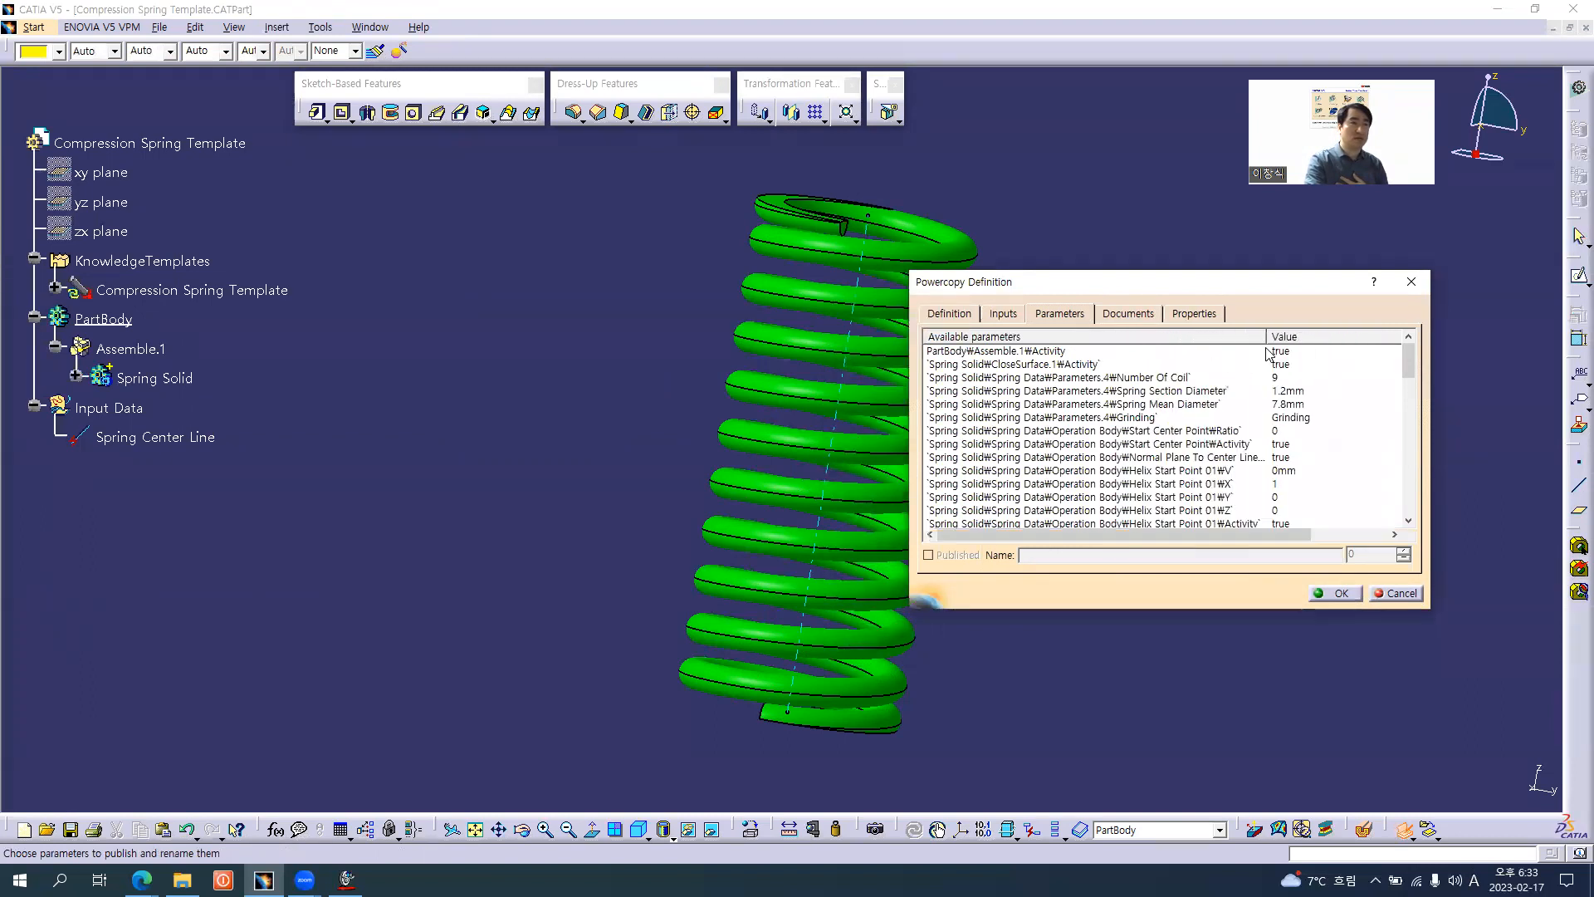
{"action": "left_click", "coordinate": [1102, 377]}
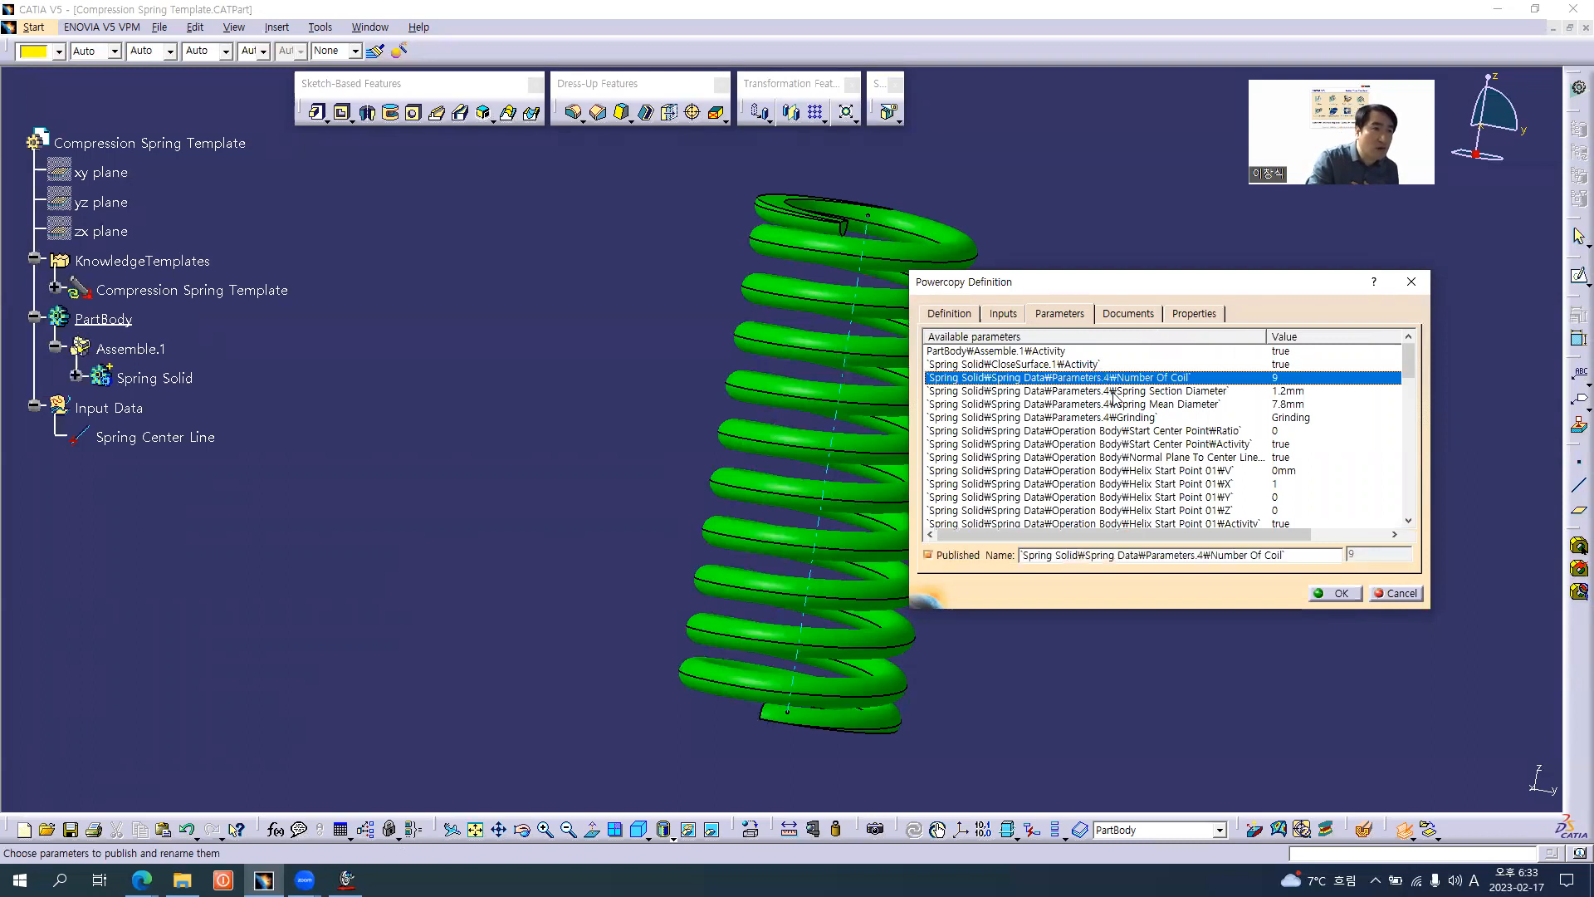
{"action": "left_click", "coordinate": [1117, 391]}
{"action": "left_click", "coordinate": [1129, 405]}
{"action": "left_click", "coordinate": [1132, 418]}
{"action": "left_click_drag", "start_coordinate": [1436, 475], "coordinate": [1581, 469]}
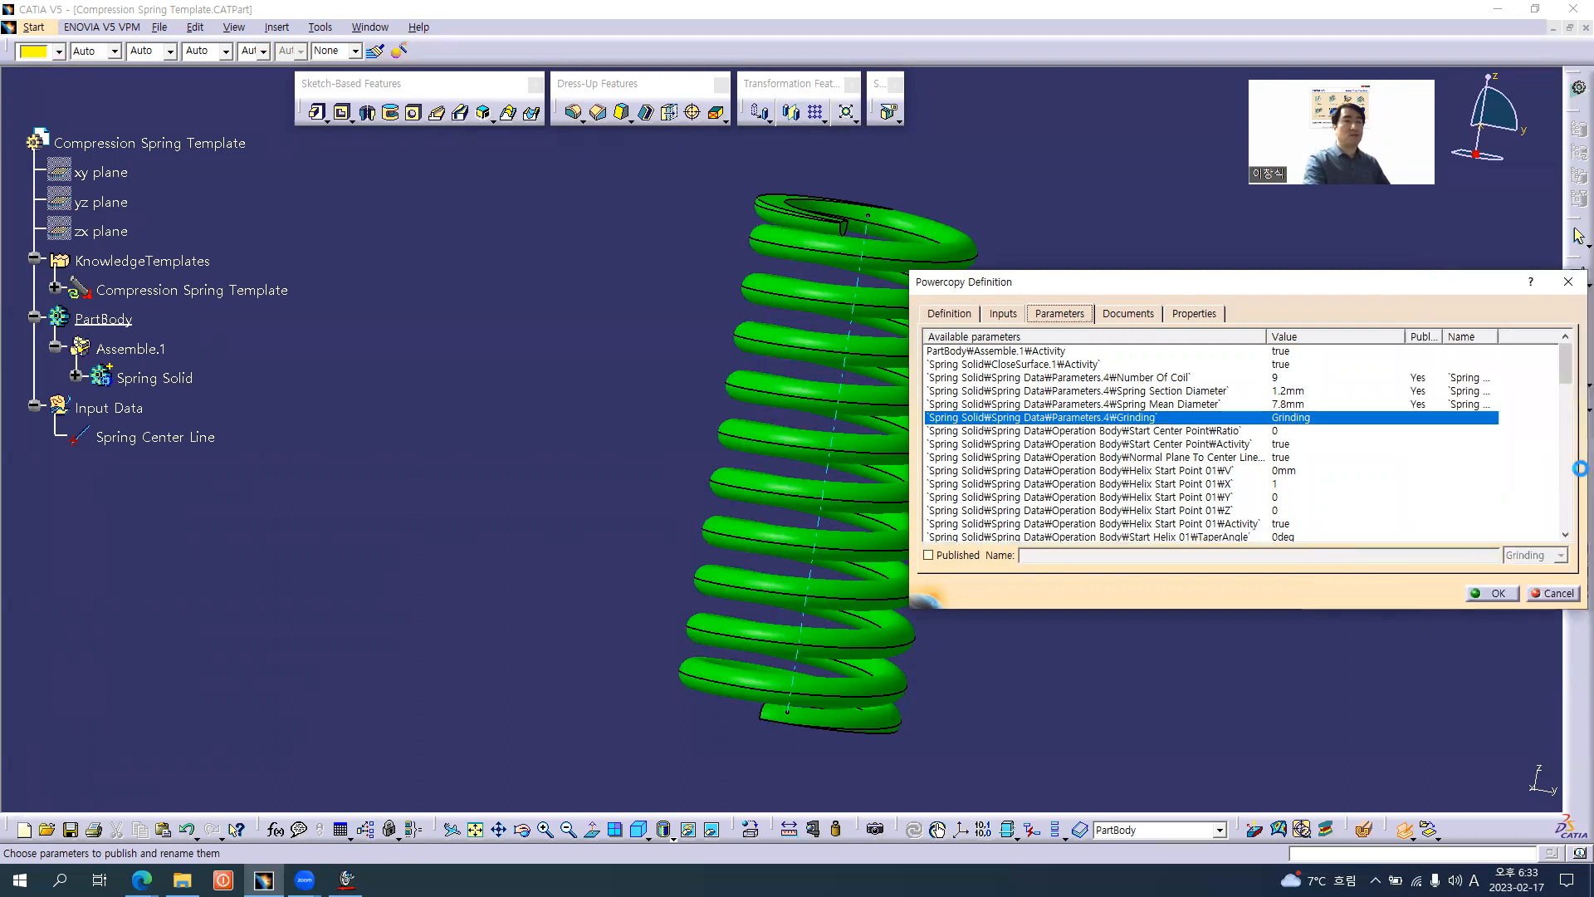
{"action": "left_click_drag", "start_coordinate": [1405, 337], "coordinate": [1442, 337]}
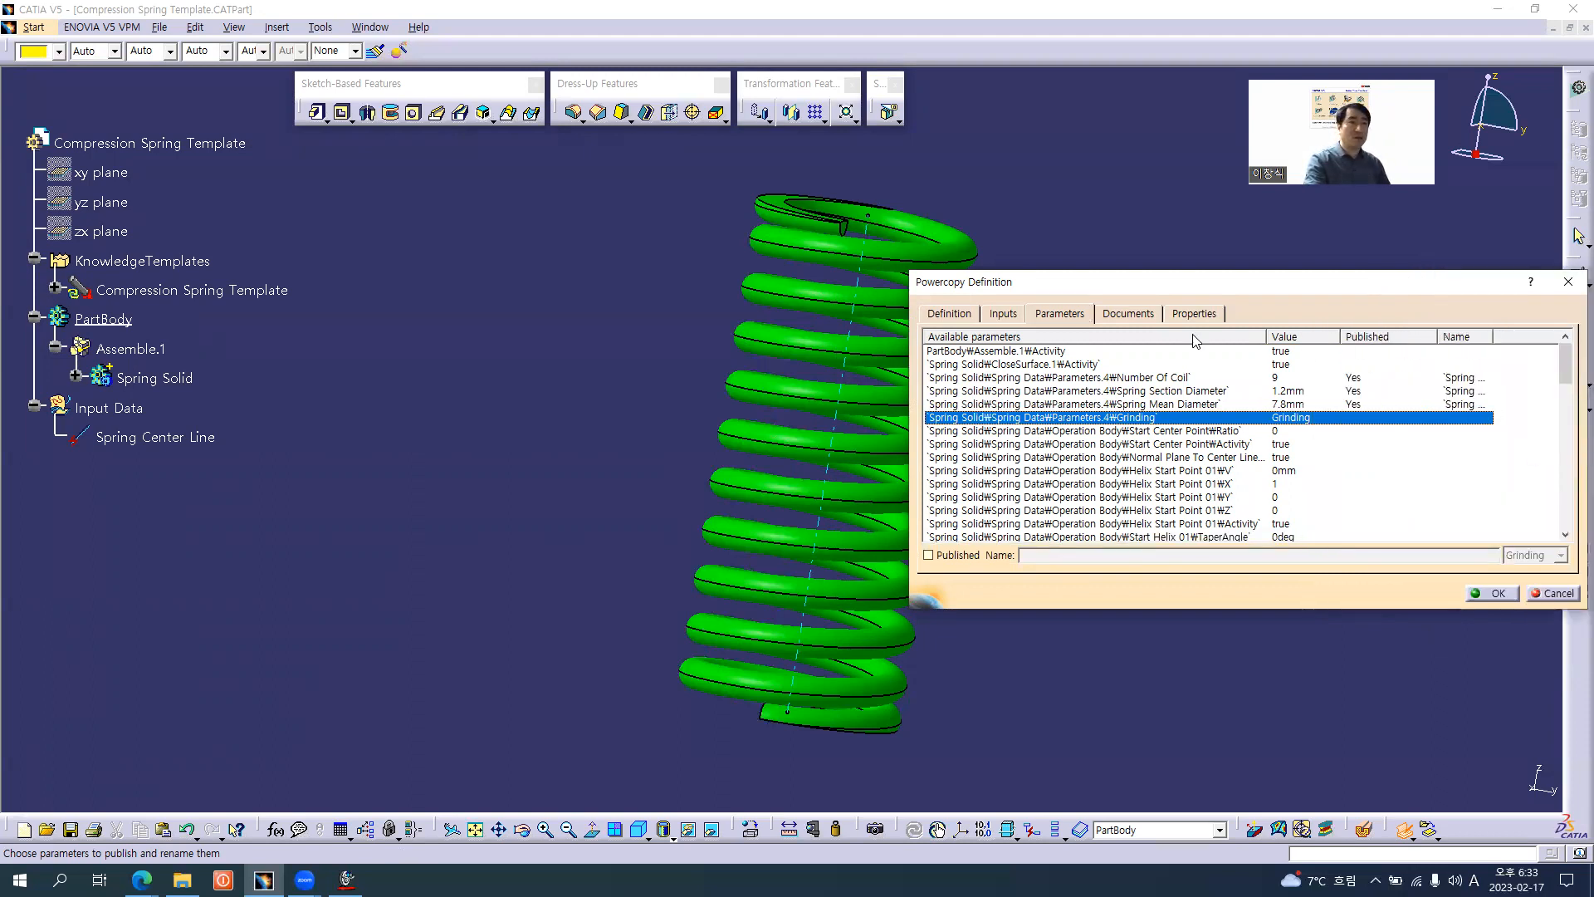
- Assign the blue pattern icon to the PowerCopy, complete its definition and expand PowerCopy in the tree
{"action": "left_click", "coordinate": [1132, 313]}
{"action": "left_click", "coordinate": [1204, 315]}
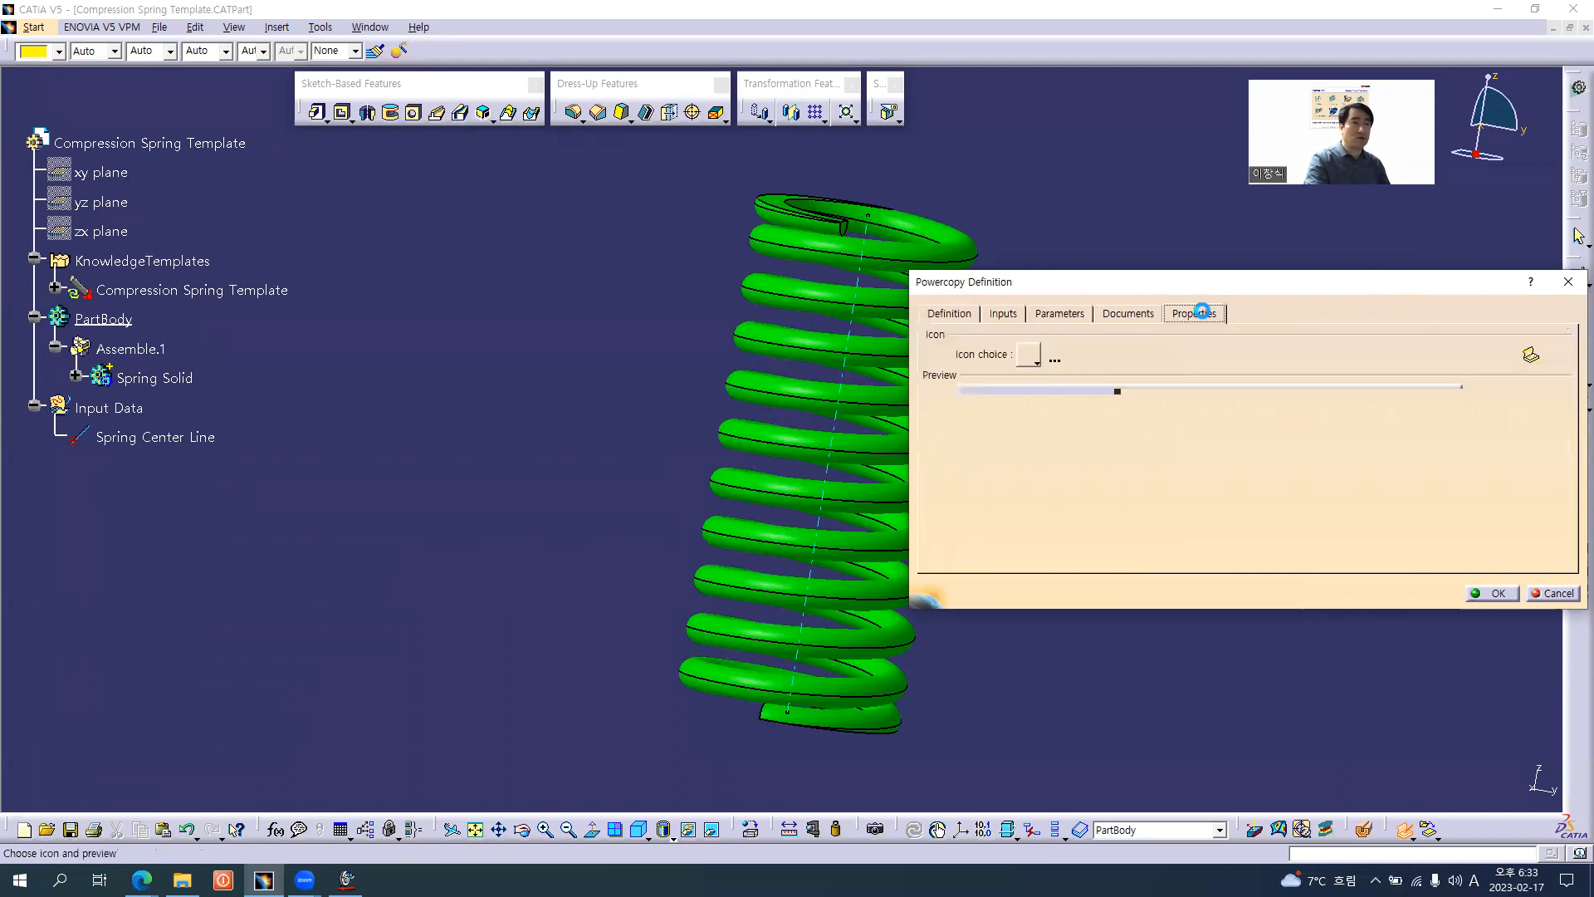
{"action": "left_click", "coordinate": [1058, 355]}
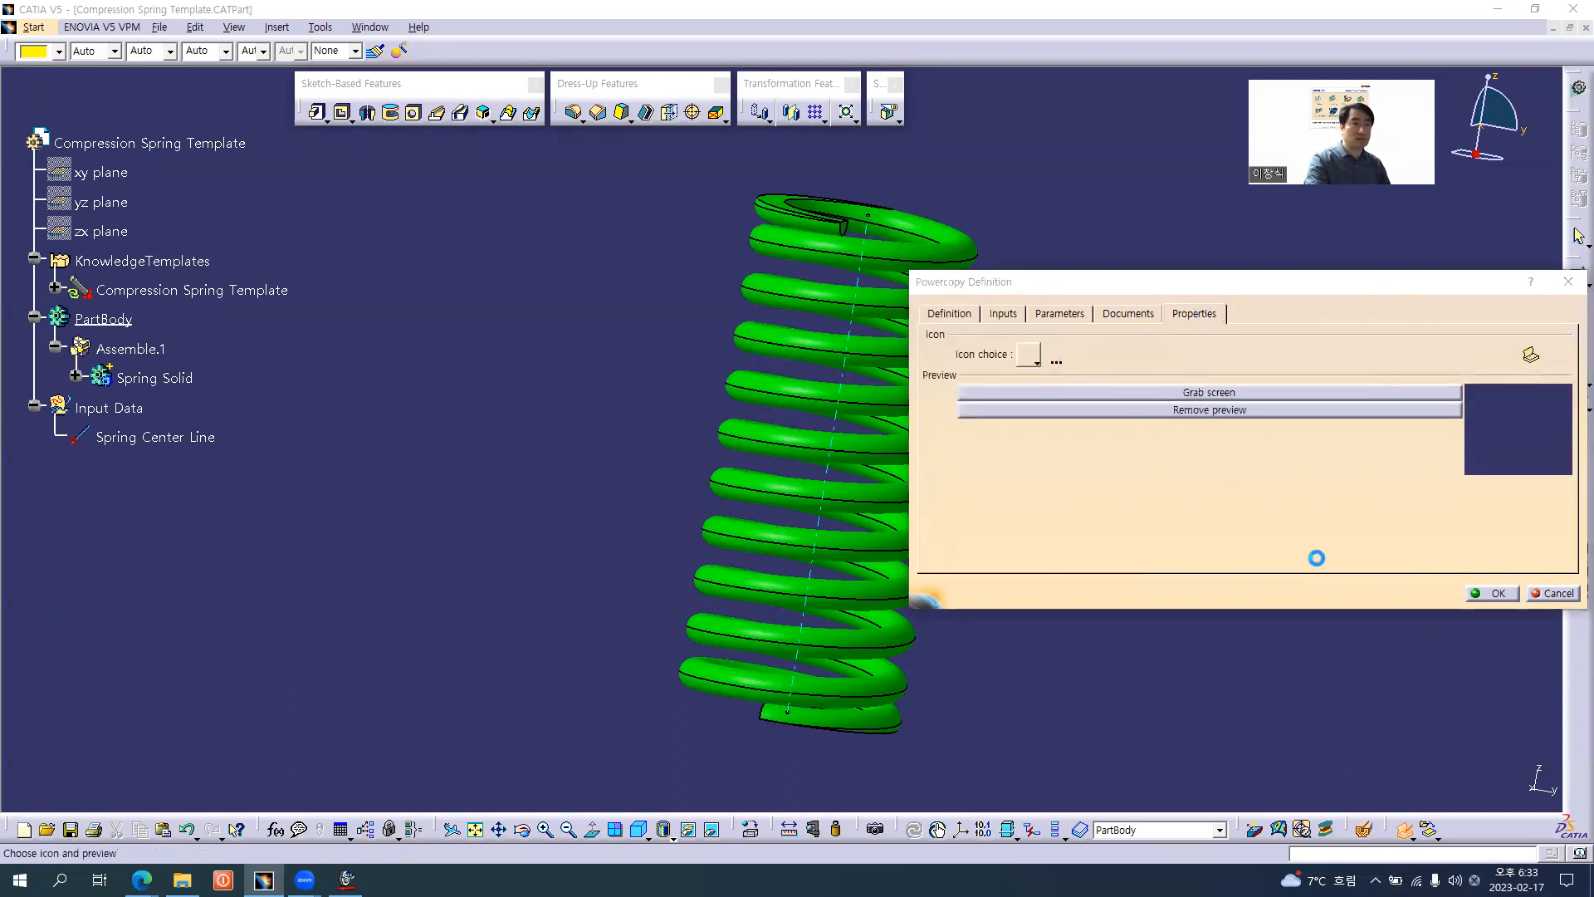
{"action": "left_click", "coordinate": [1287, 623]}
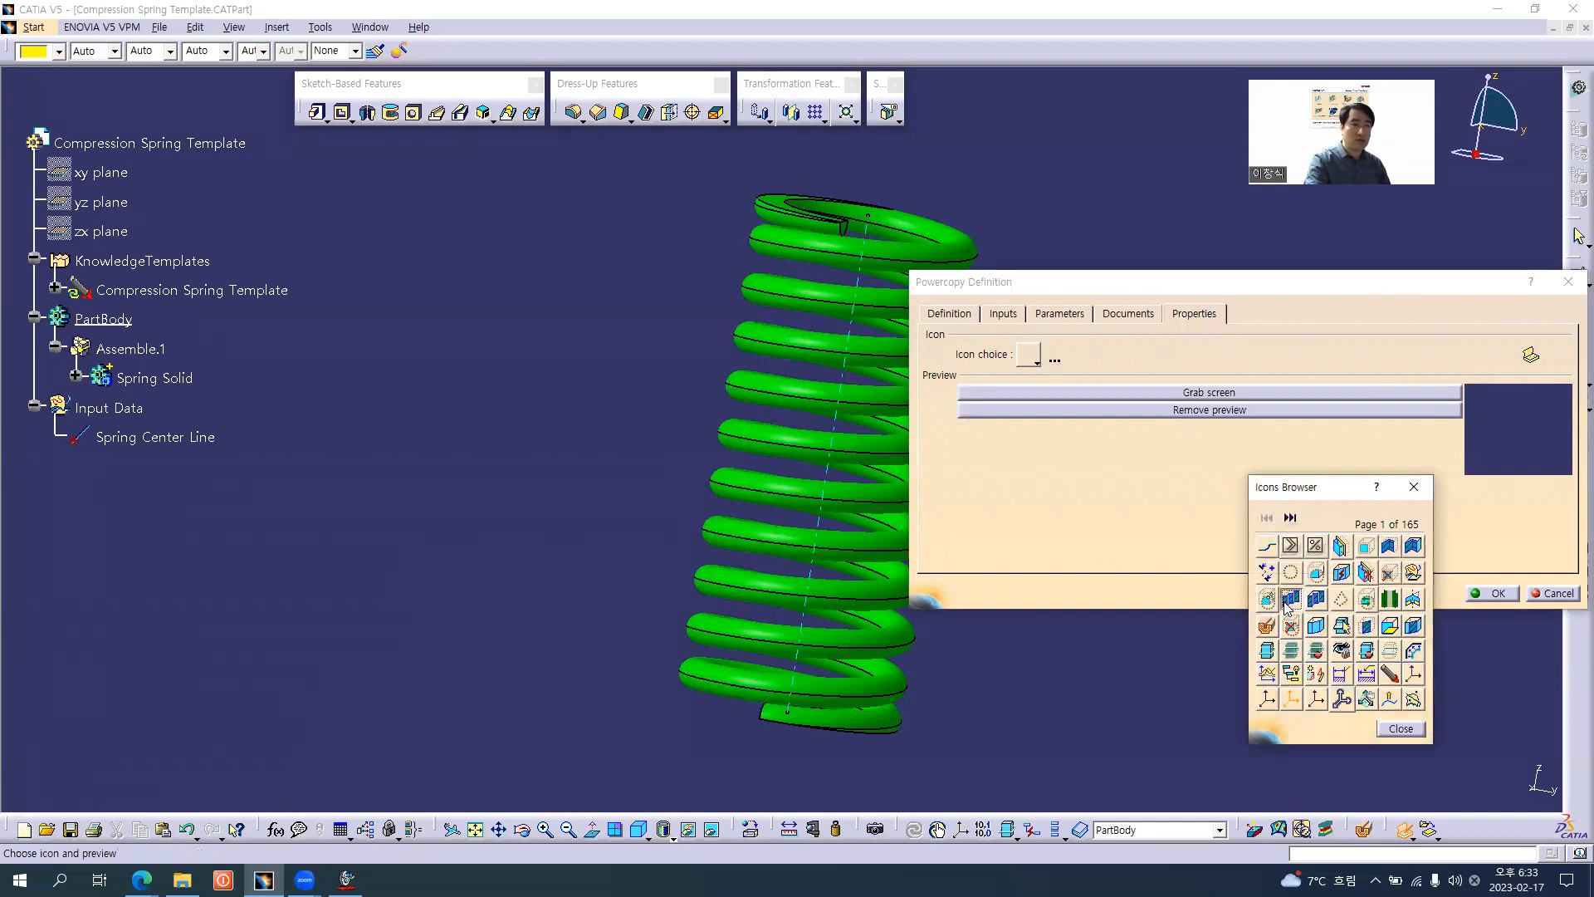
{"action": "left_click", "coordinate": [1490, 592]}
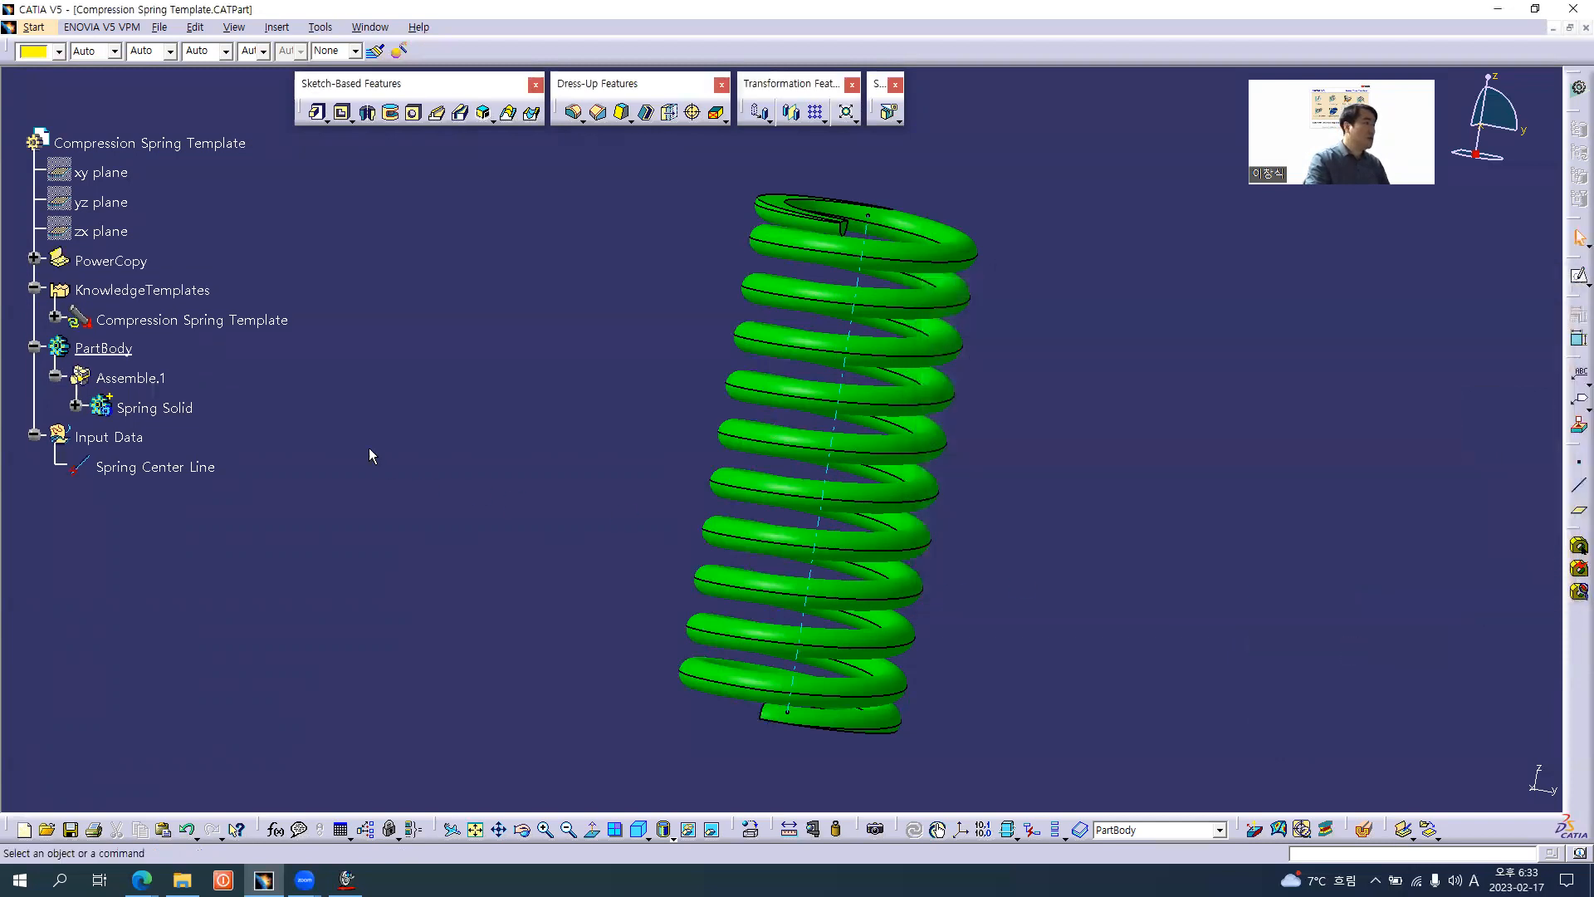
{"action": "left_click", "coordinate": [35, 260]}
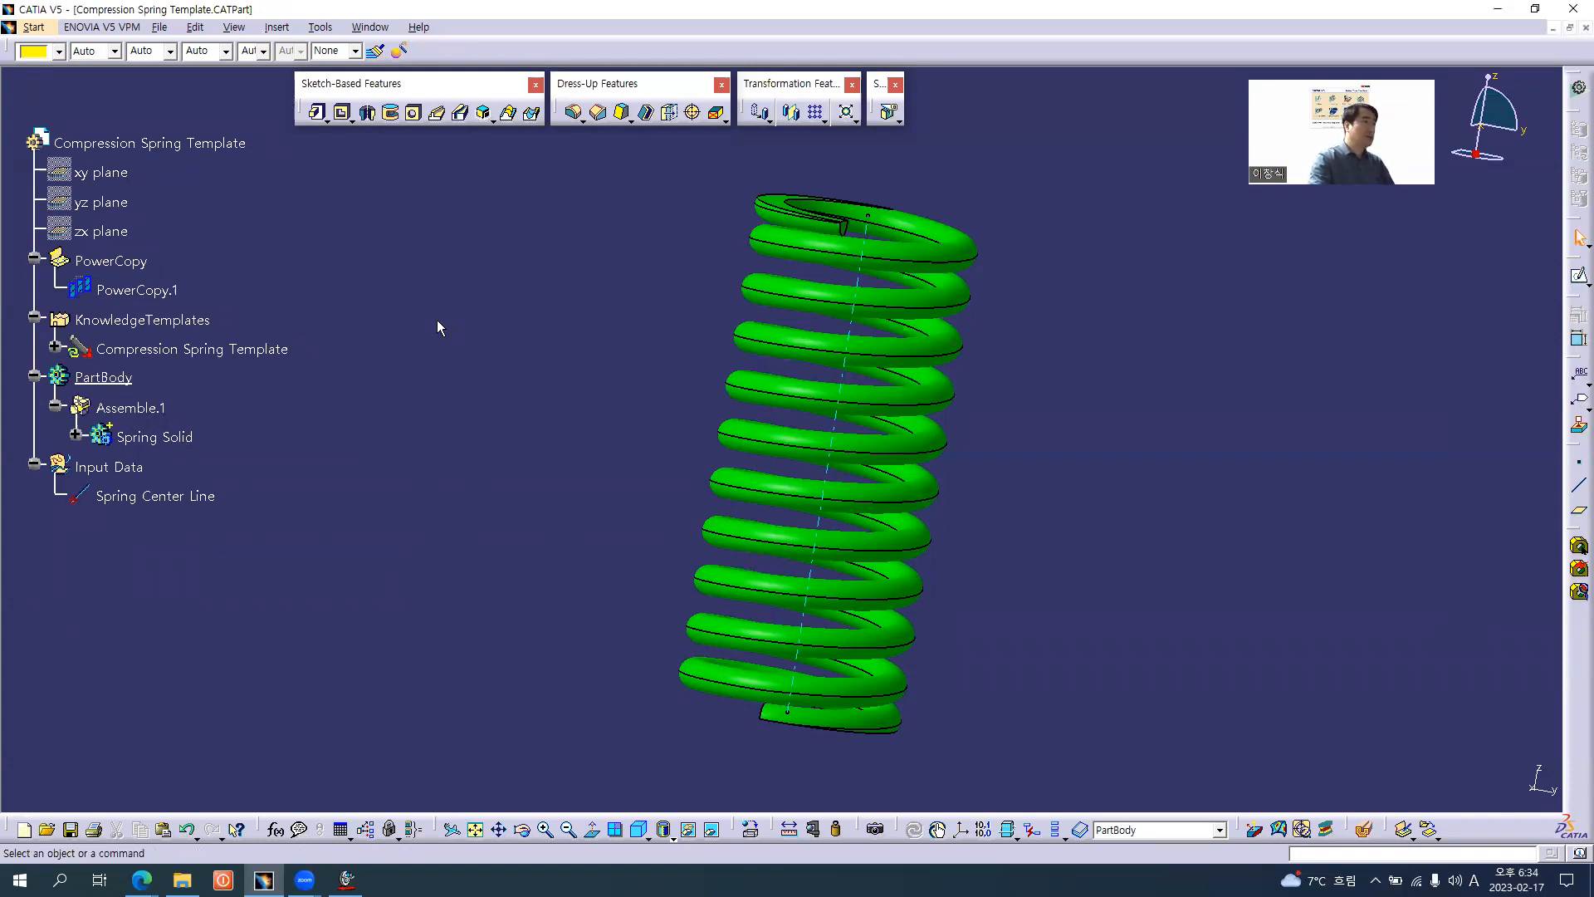
- Save the part under the new name Compression Spring Template_01 and close the document
{"action": "left_click", "coordinate": [166, 29]}
{"action": "left_click", "coordinate": [213, 155]}
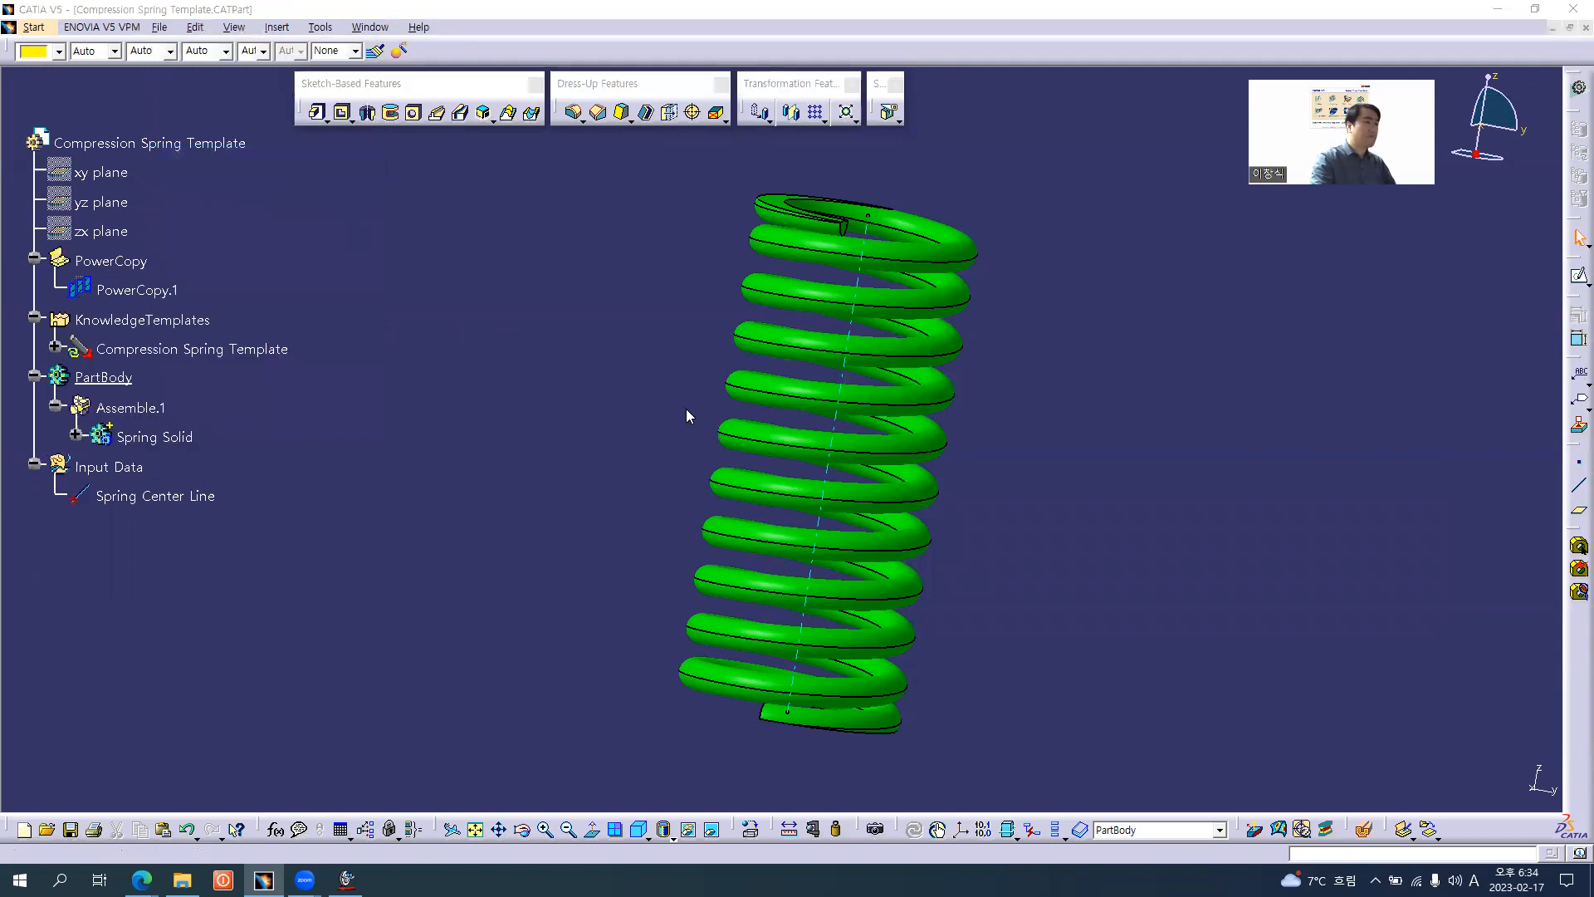
{"action": "left_click", "coordinate": [913, 639]}
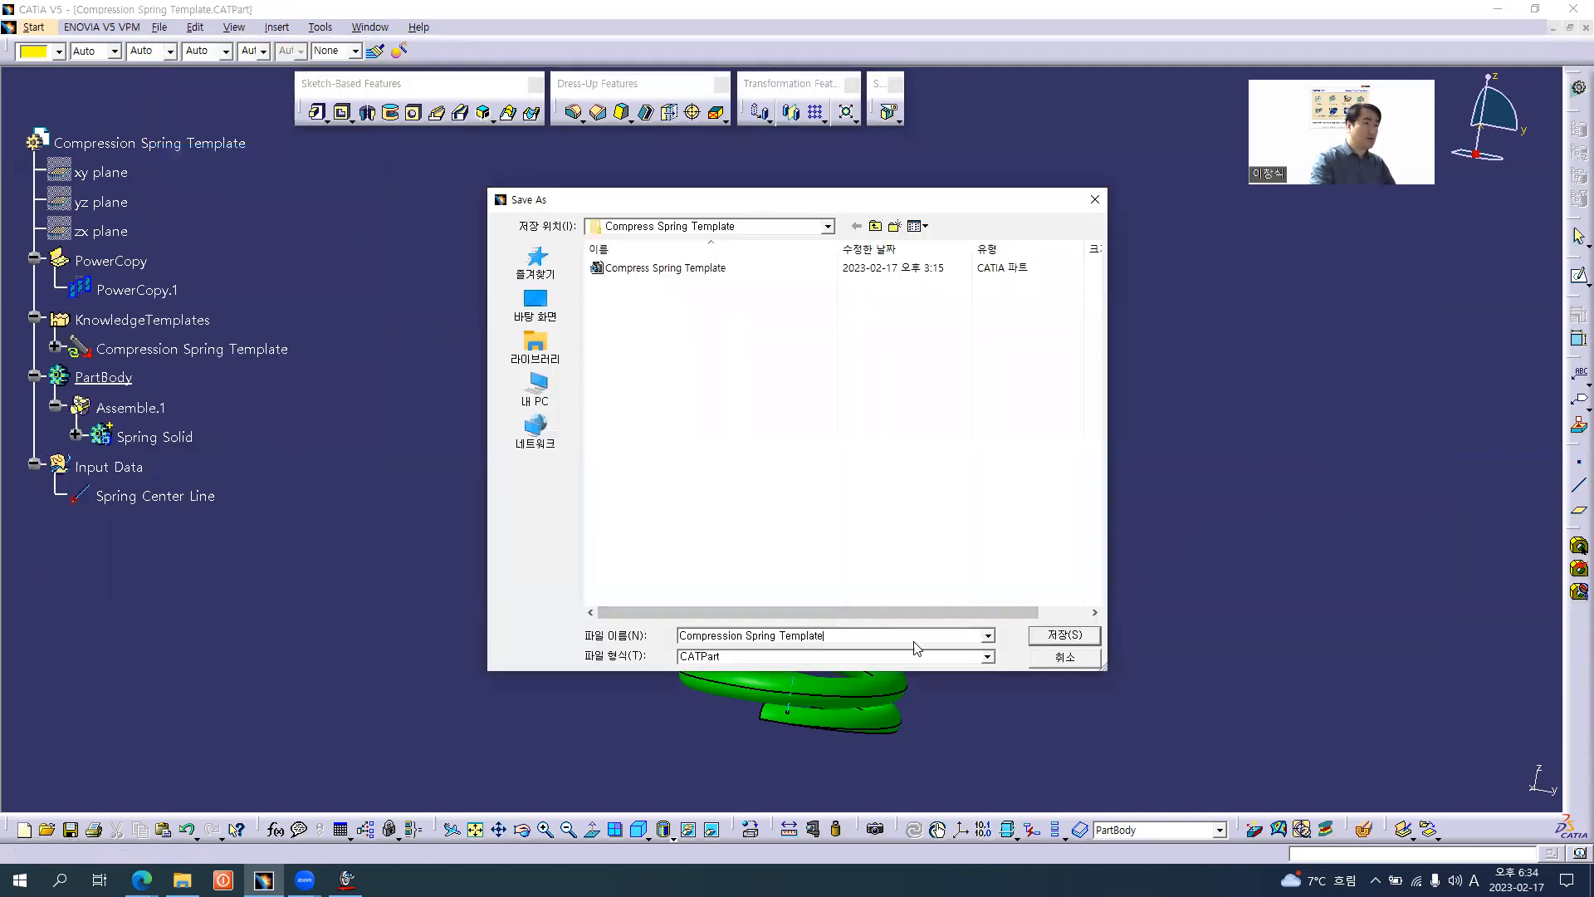
{"action": "type", "text": "_01"}
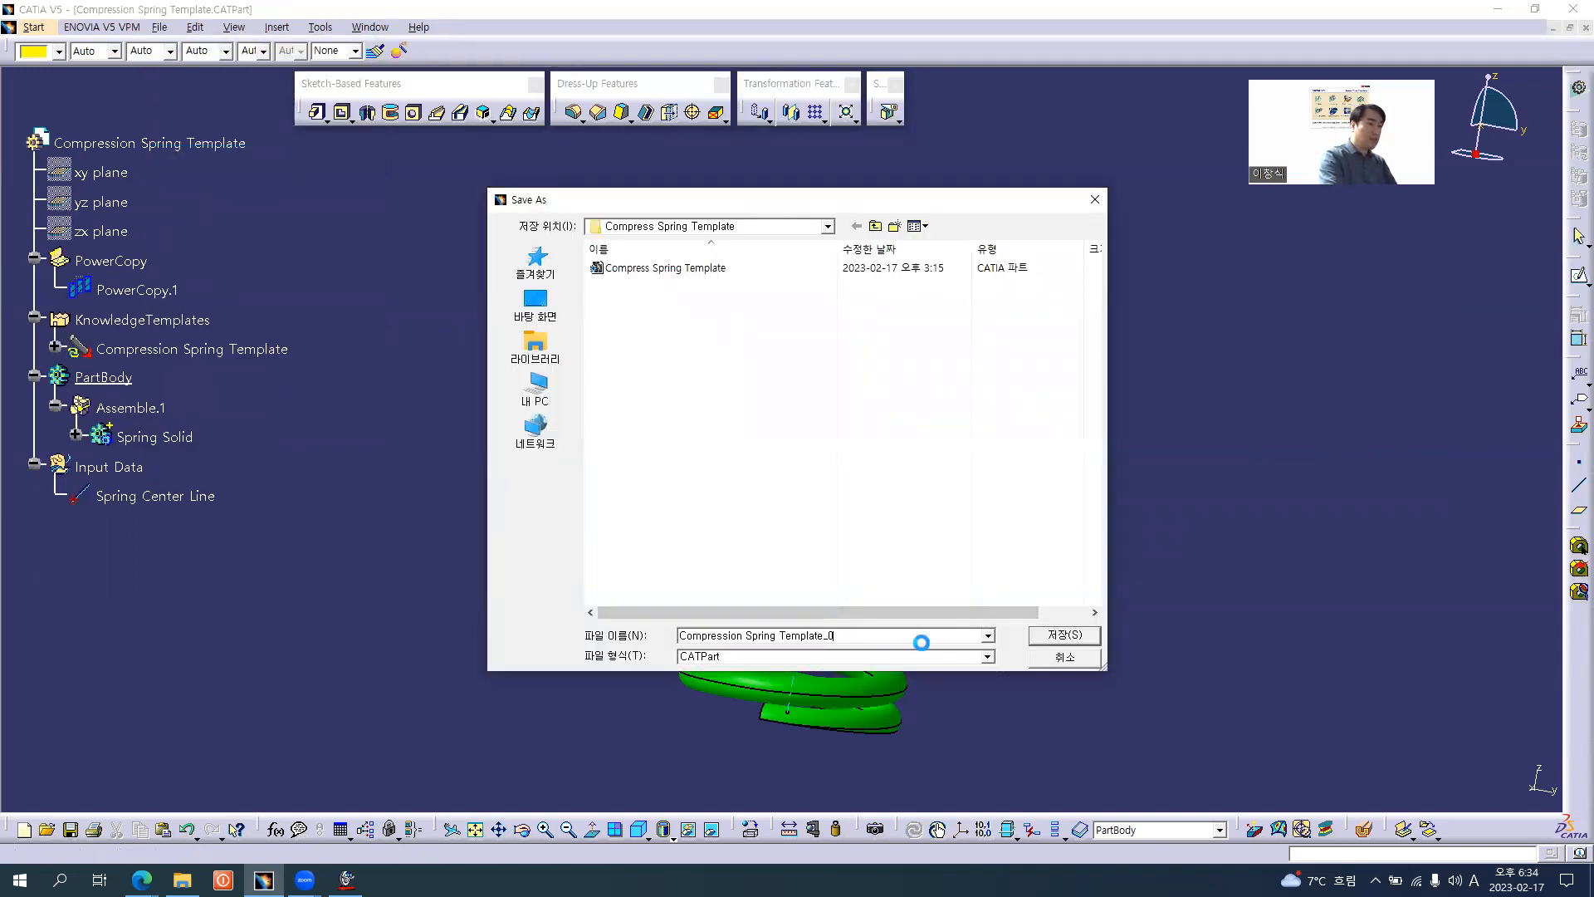
{"action": "key", "text": "Return"}
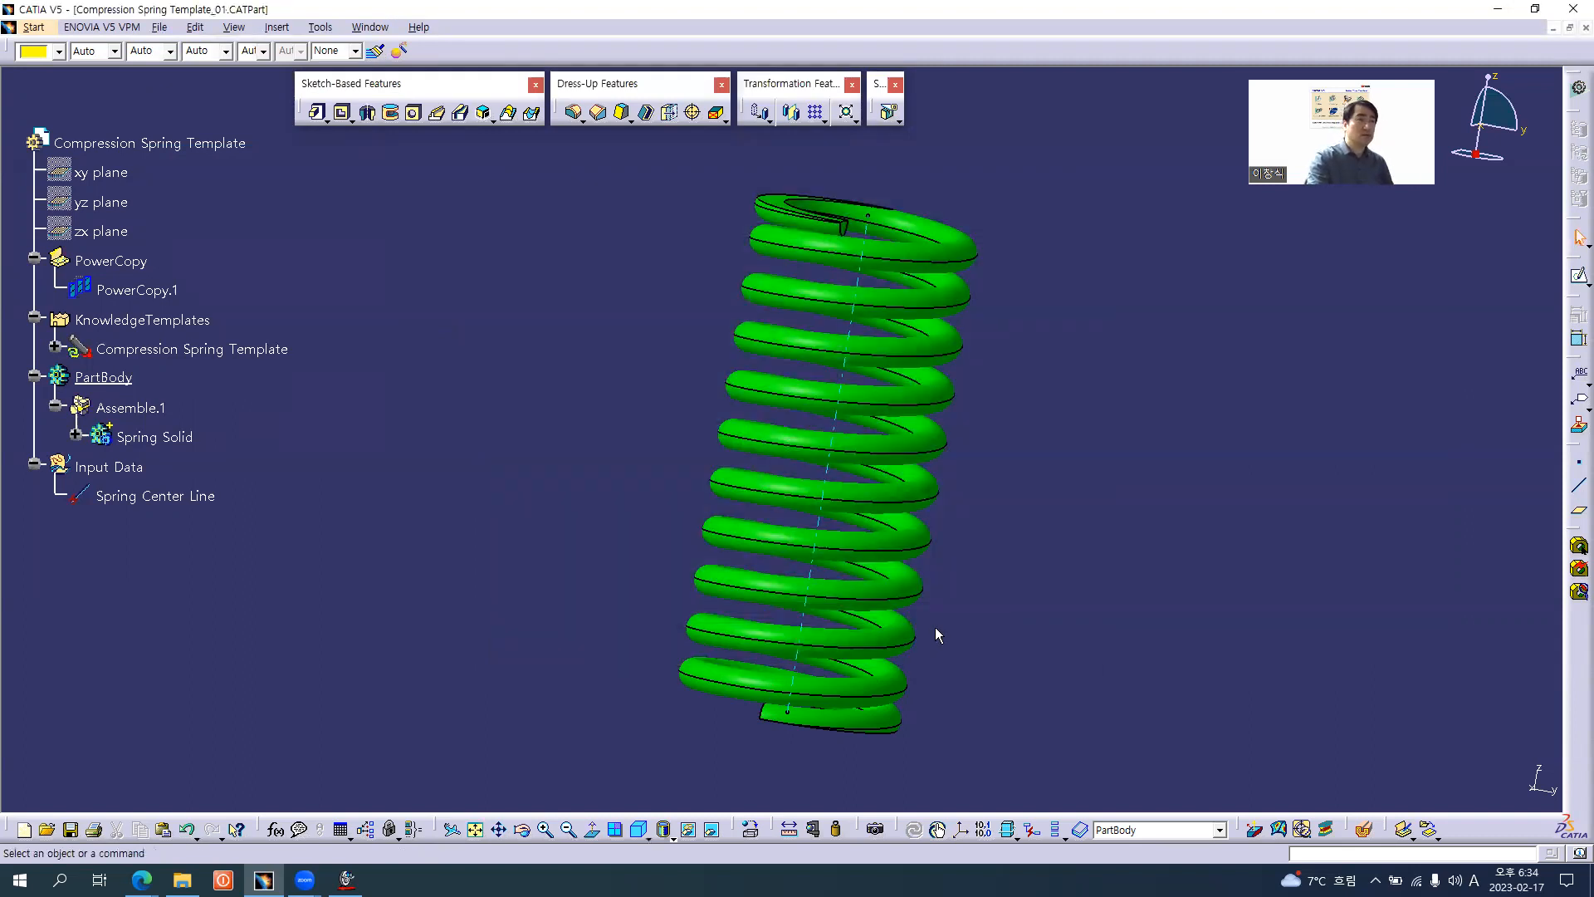
{"action": "left_click", "coordinate": [1570, 30]}
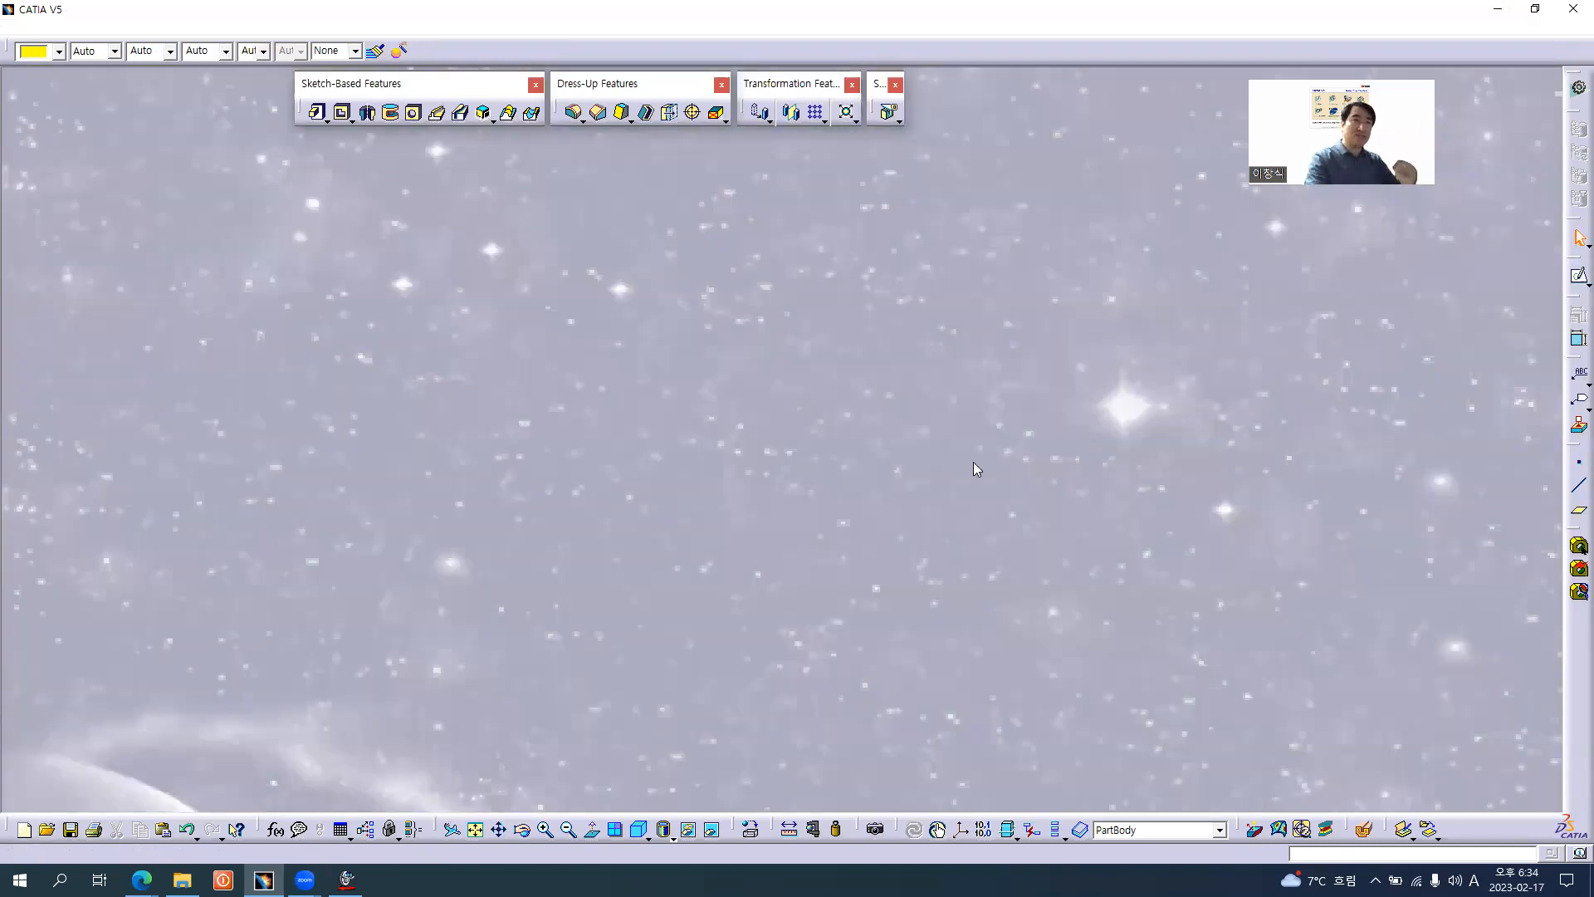
- Start a new part for surface design and create a coordinate point at the origin
{"action": "key", "text": "alt+g"}
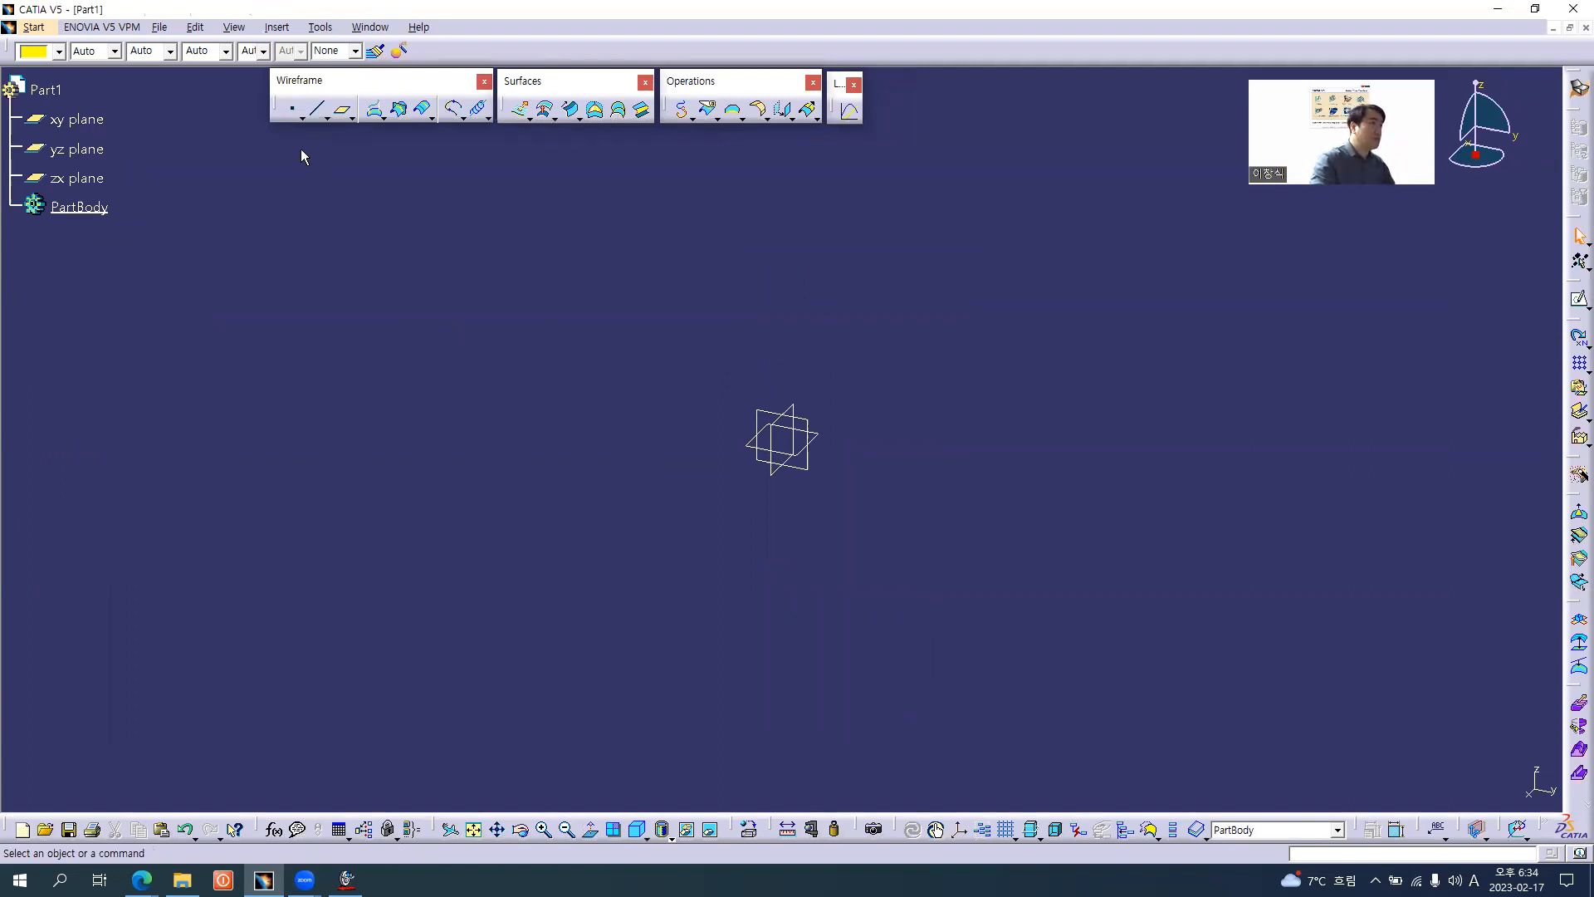
{"action": "left_click", "coordinate": [295, 109]}
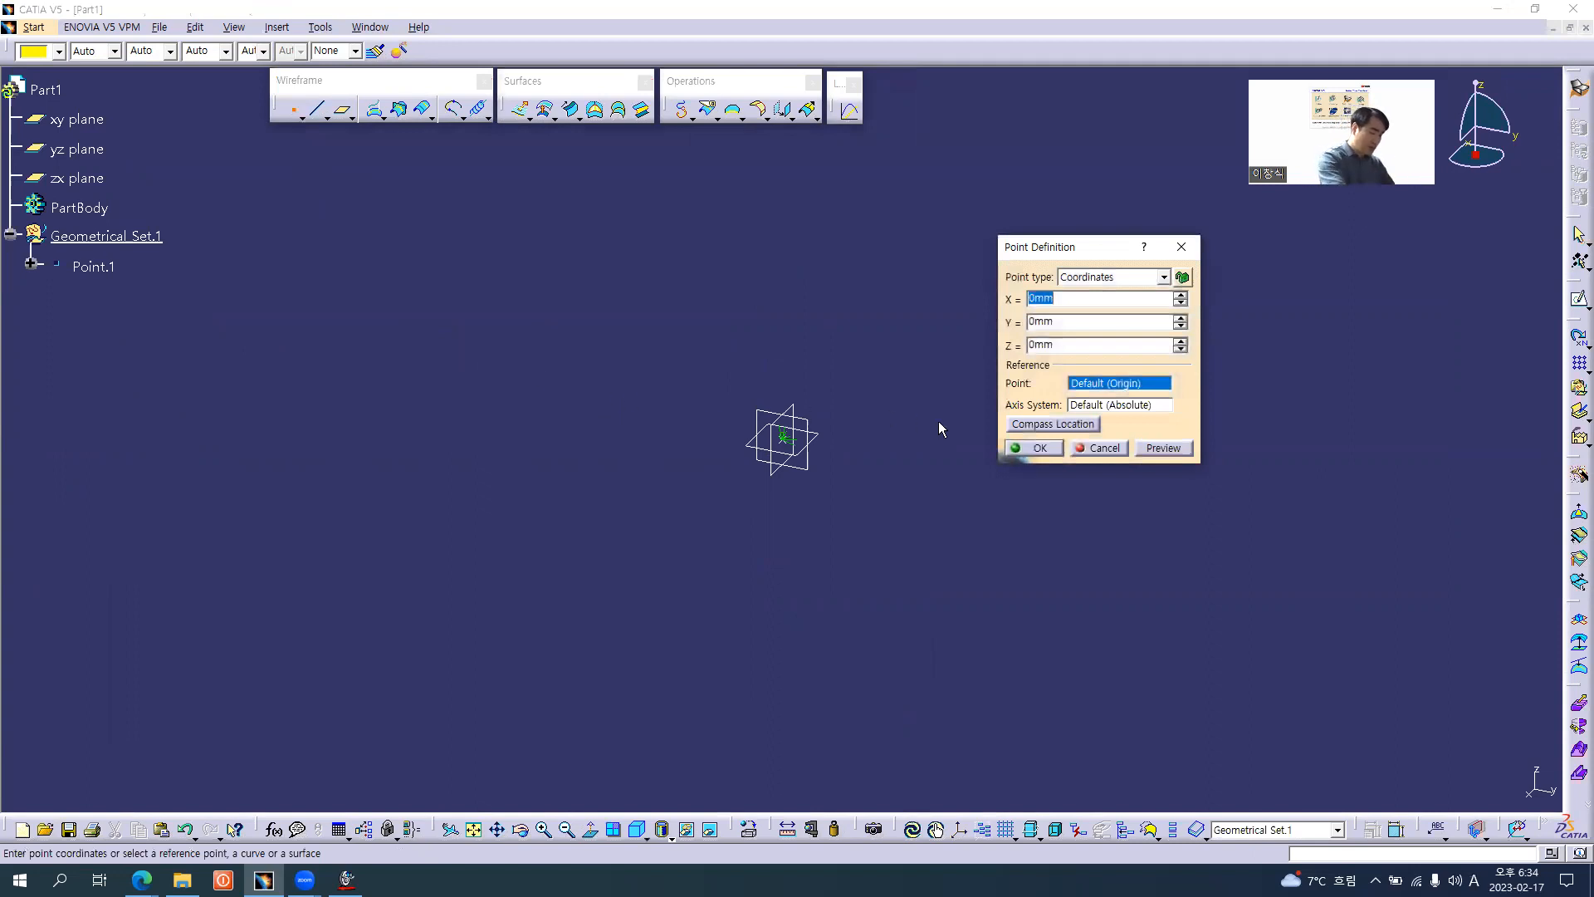
{"action": "left_click", "coordinate": [1051, 450]}
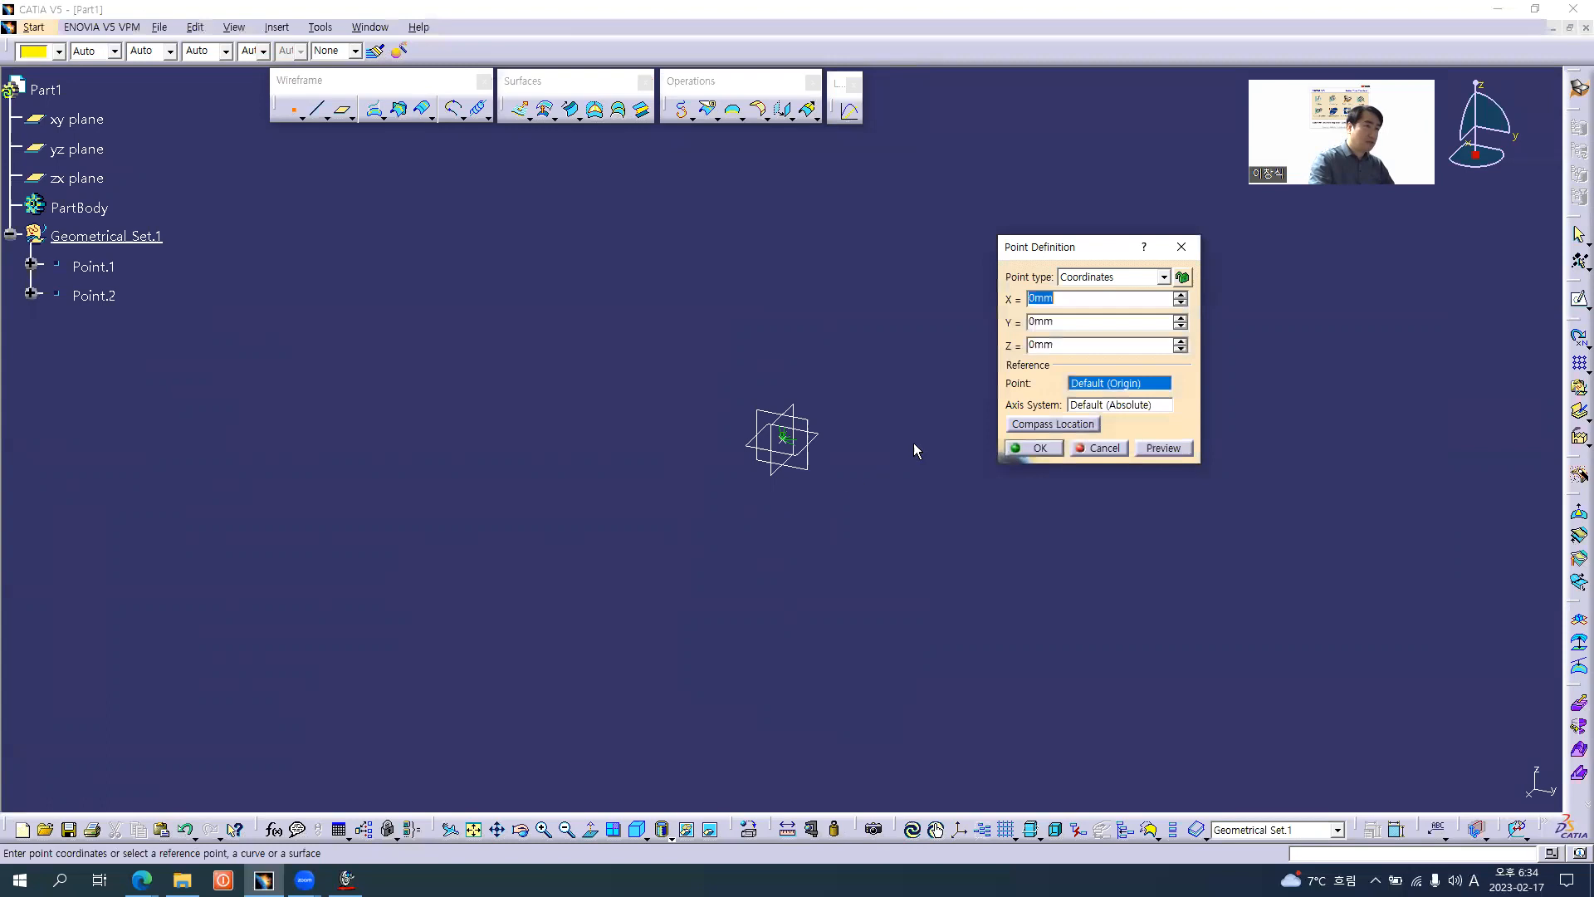
- Create a second coordinate point at X 0, Y 0, Z 60 mm
{"action": "left_click", "coordinate": [1080, 344]}
{"action": "type", "text": "60"}
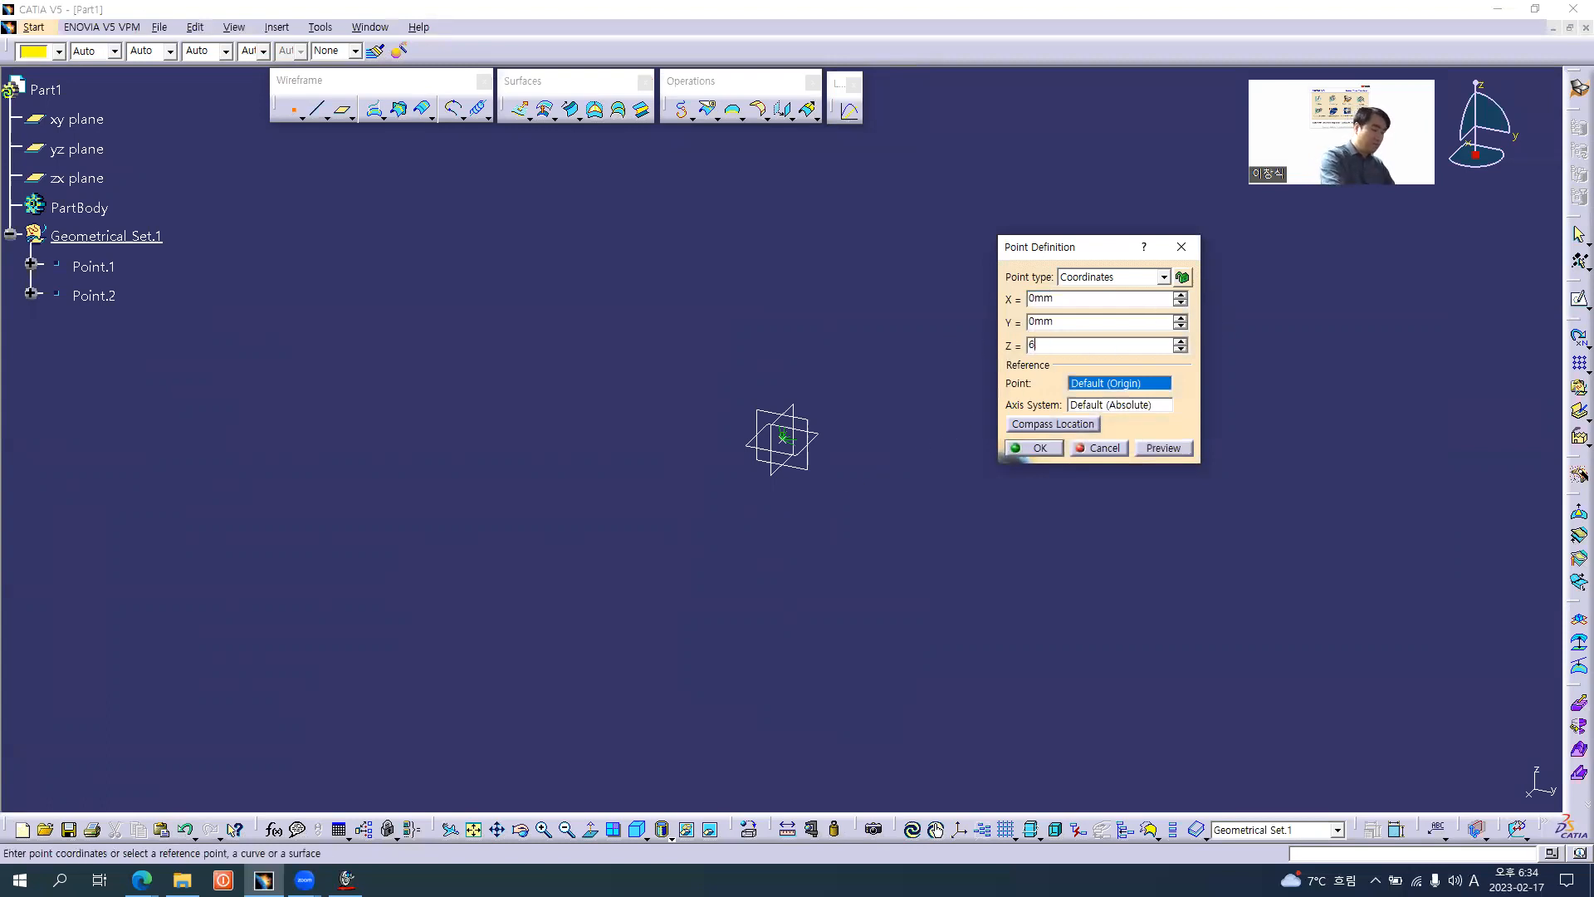
{"action": "key", "text": "Return"}
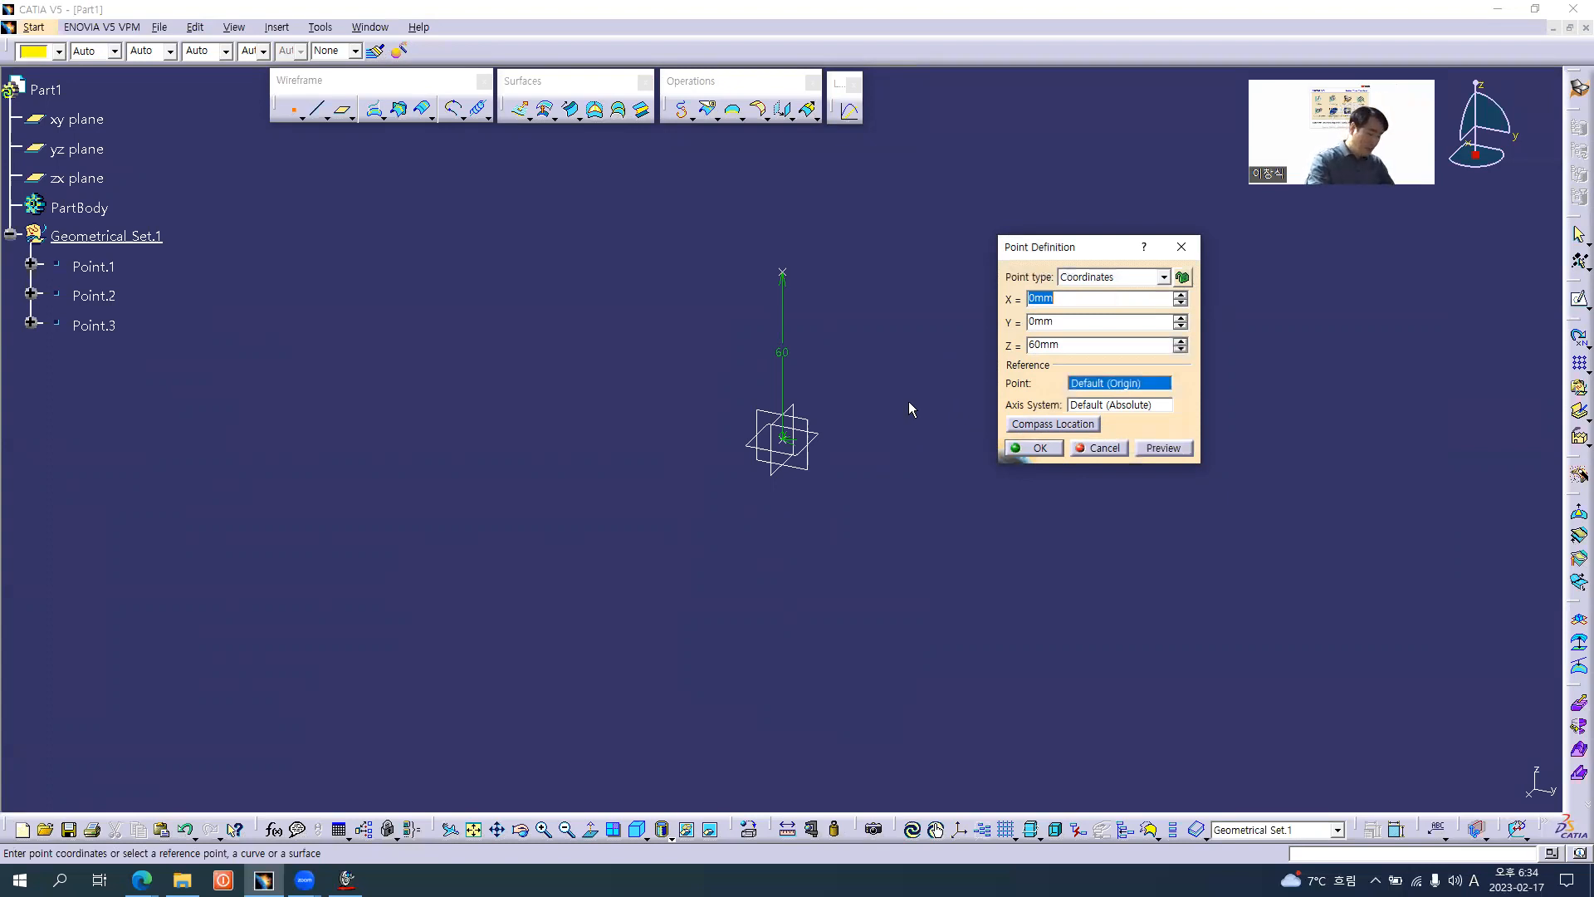
- Create a coordinate point at X -10, Y -10, Z -10 mm
{"action": "type", "text": "-10"}
{"action": "key", "text": "Tab"}
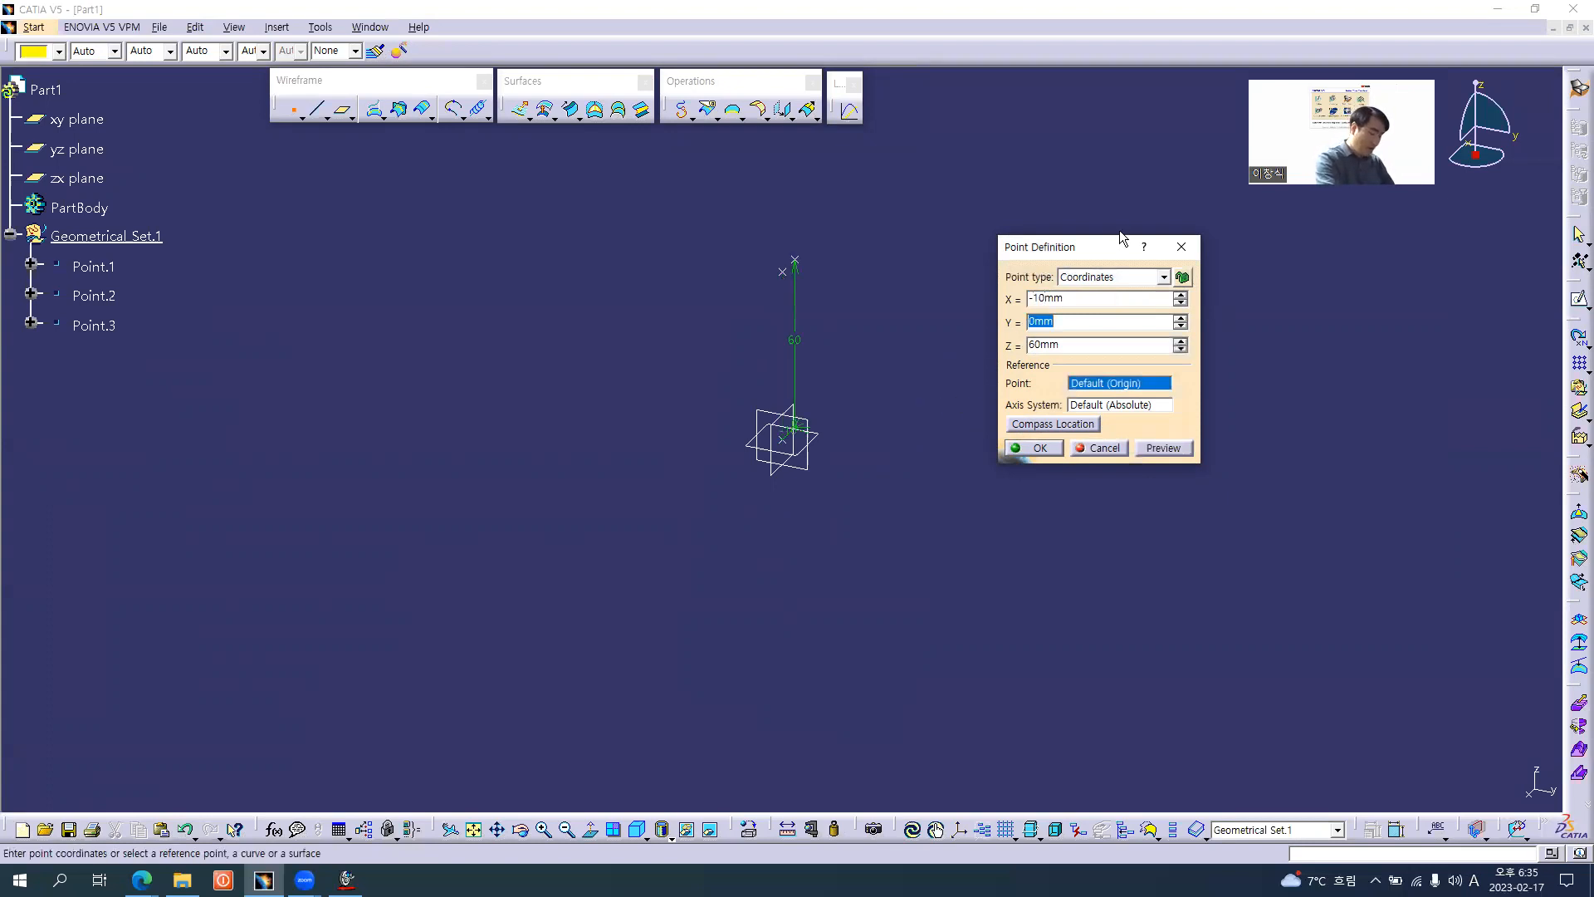
{"action": "type", "text": "-10"}
{"action": "key", "text": "Tab"}
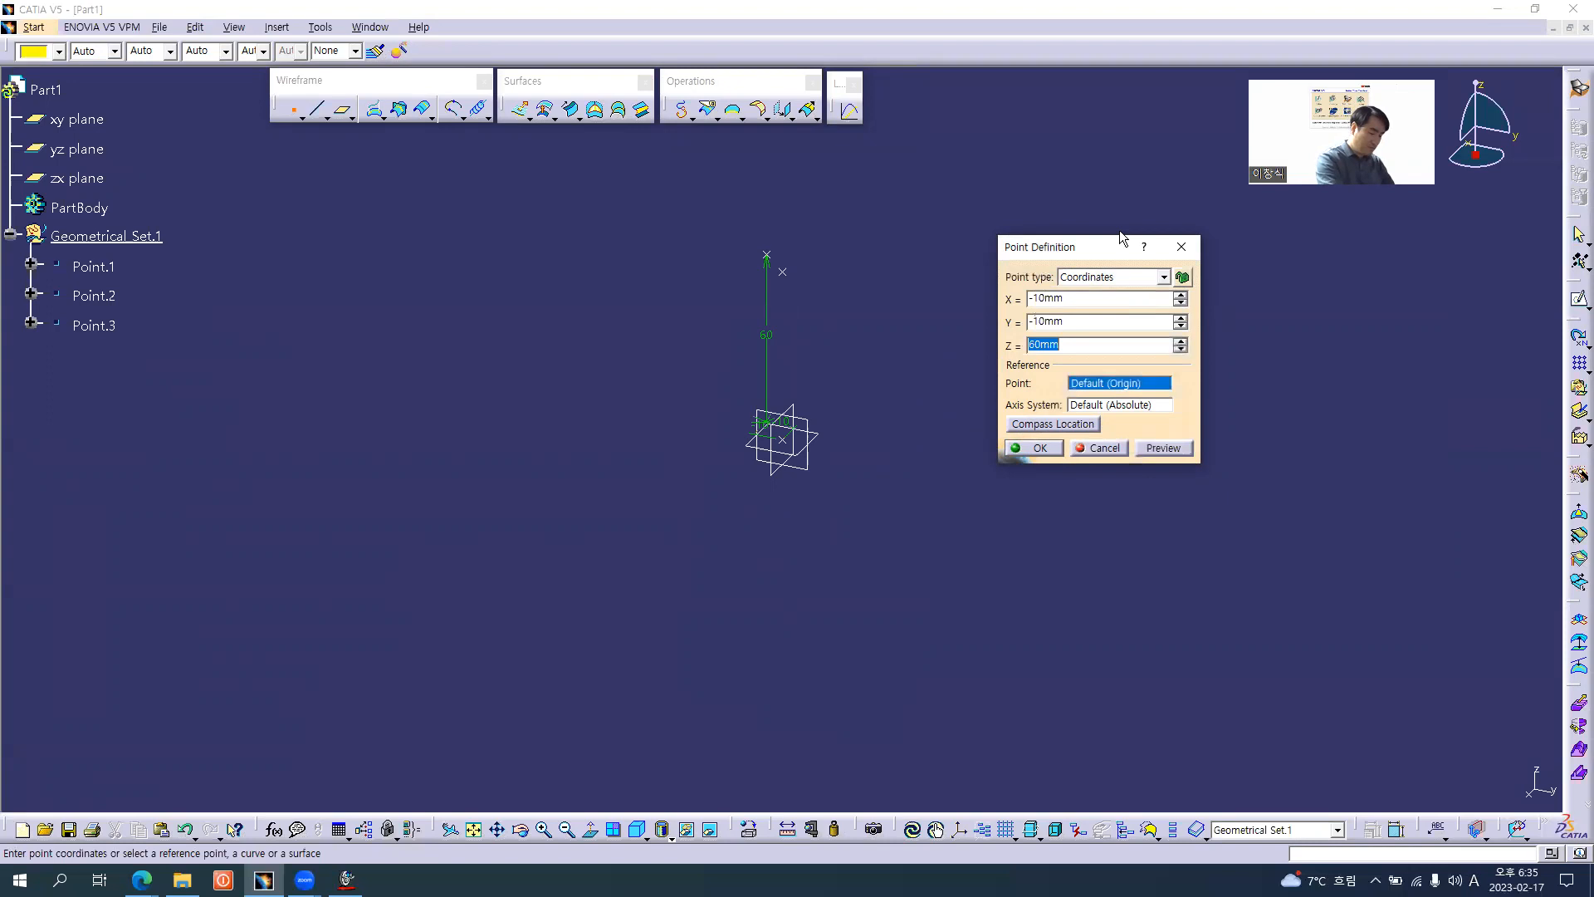
{"action": "type", "text": "-10"}
{"action": "key", "text": "Tab"}
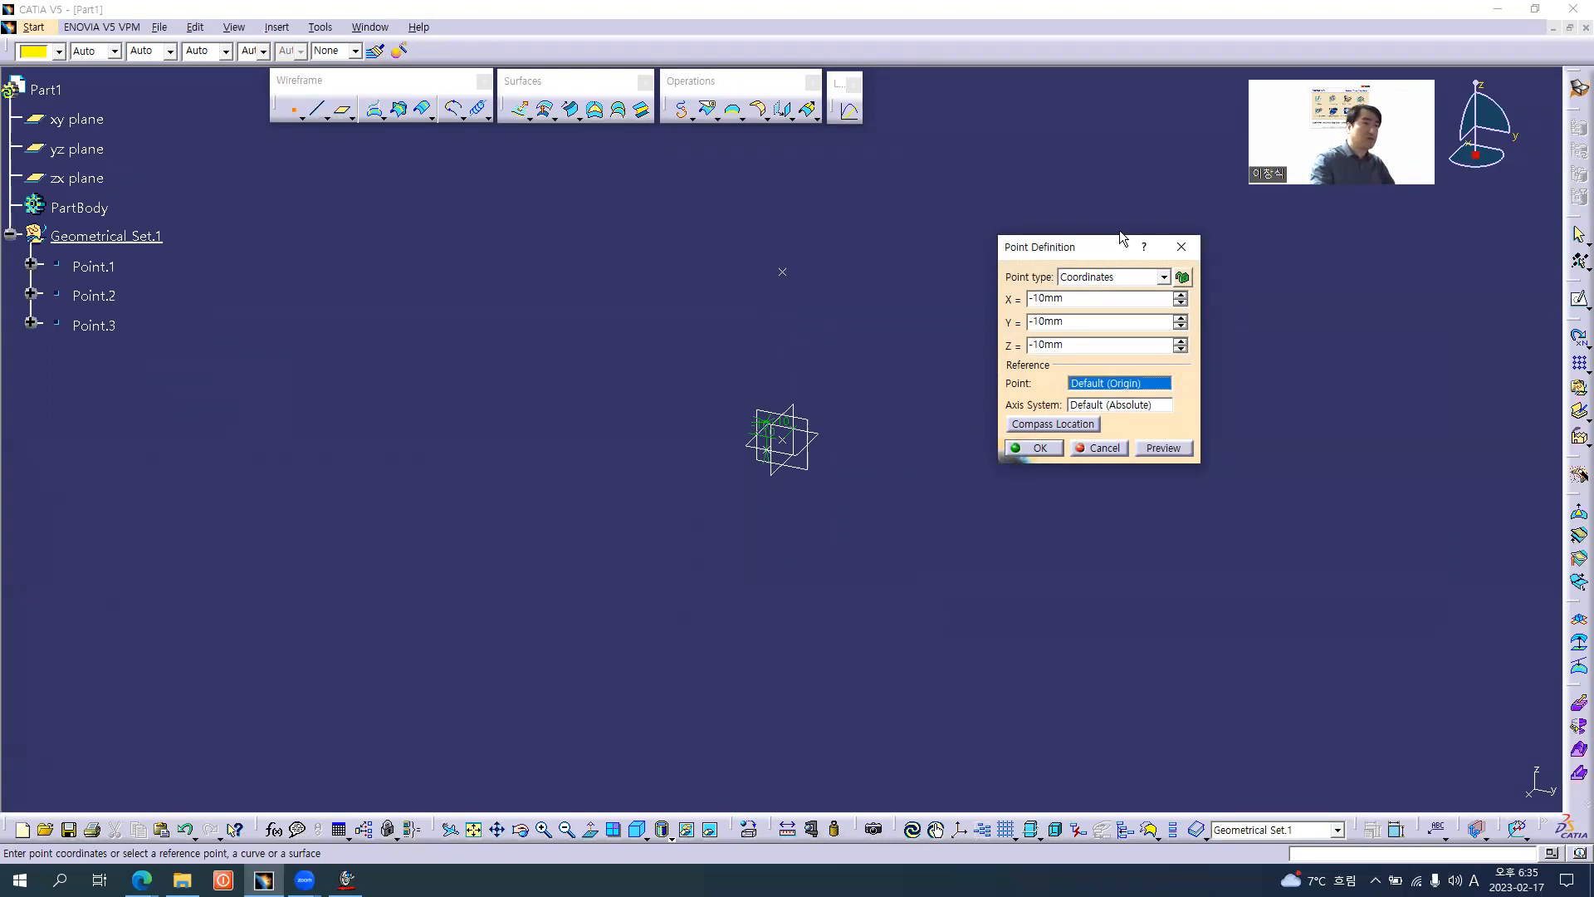
{"action": "left_click", "coordinate": [1037, 449]}
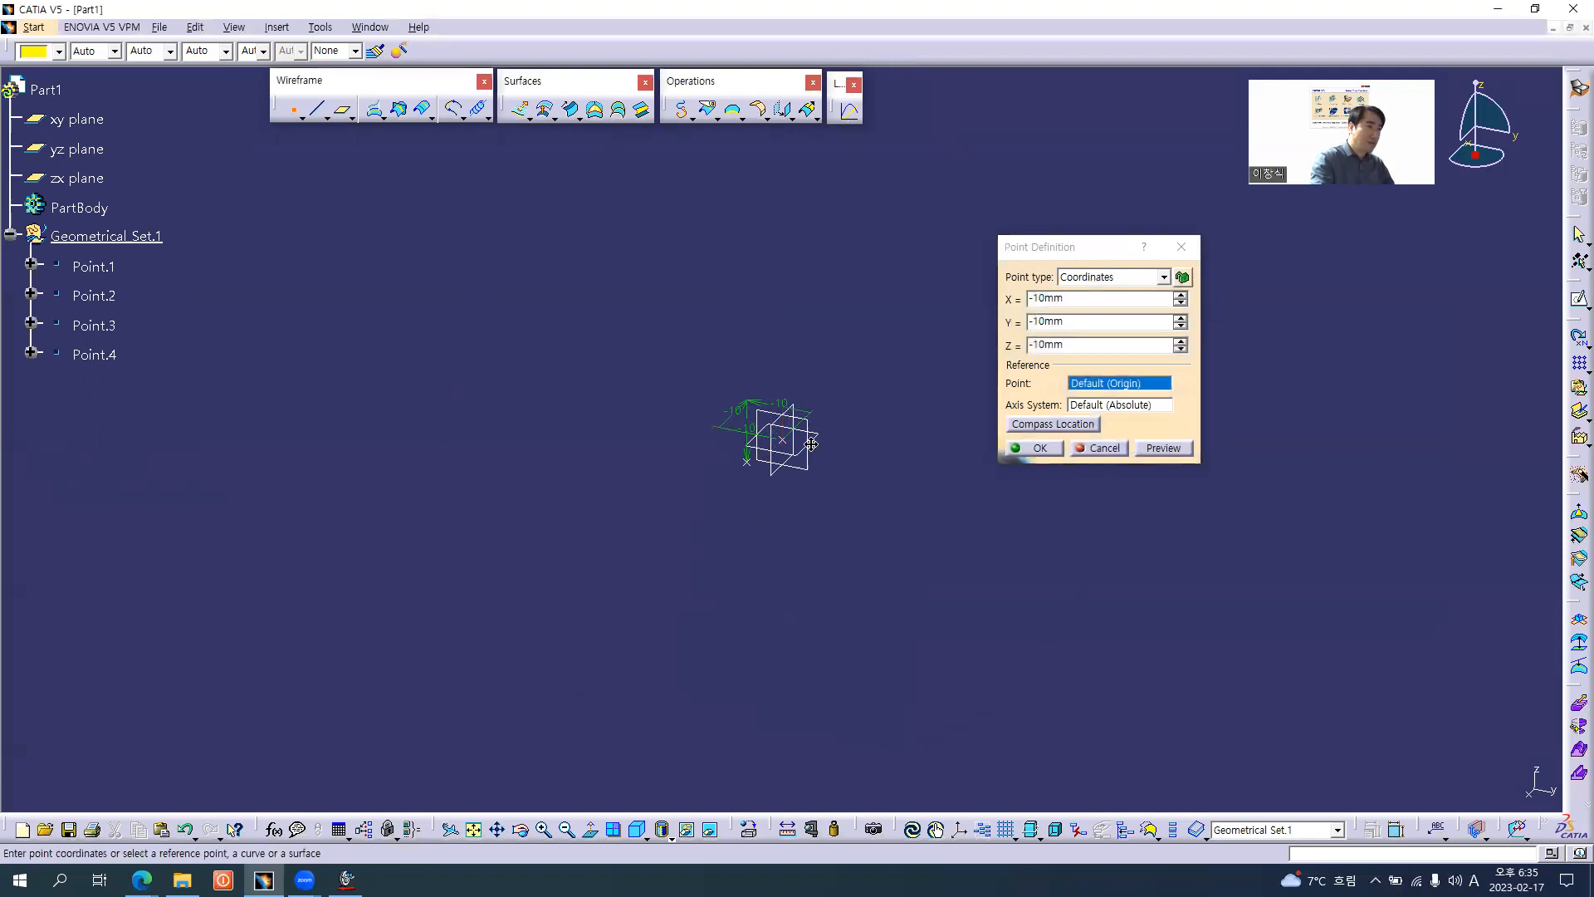
- Create another coordinate point at X -50, Y -50, Z 50 mm
{"action": "middle_click_drag", "start_coordinate": [811, 445], "coordinate": [824, 542]}
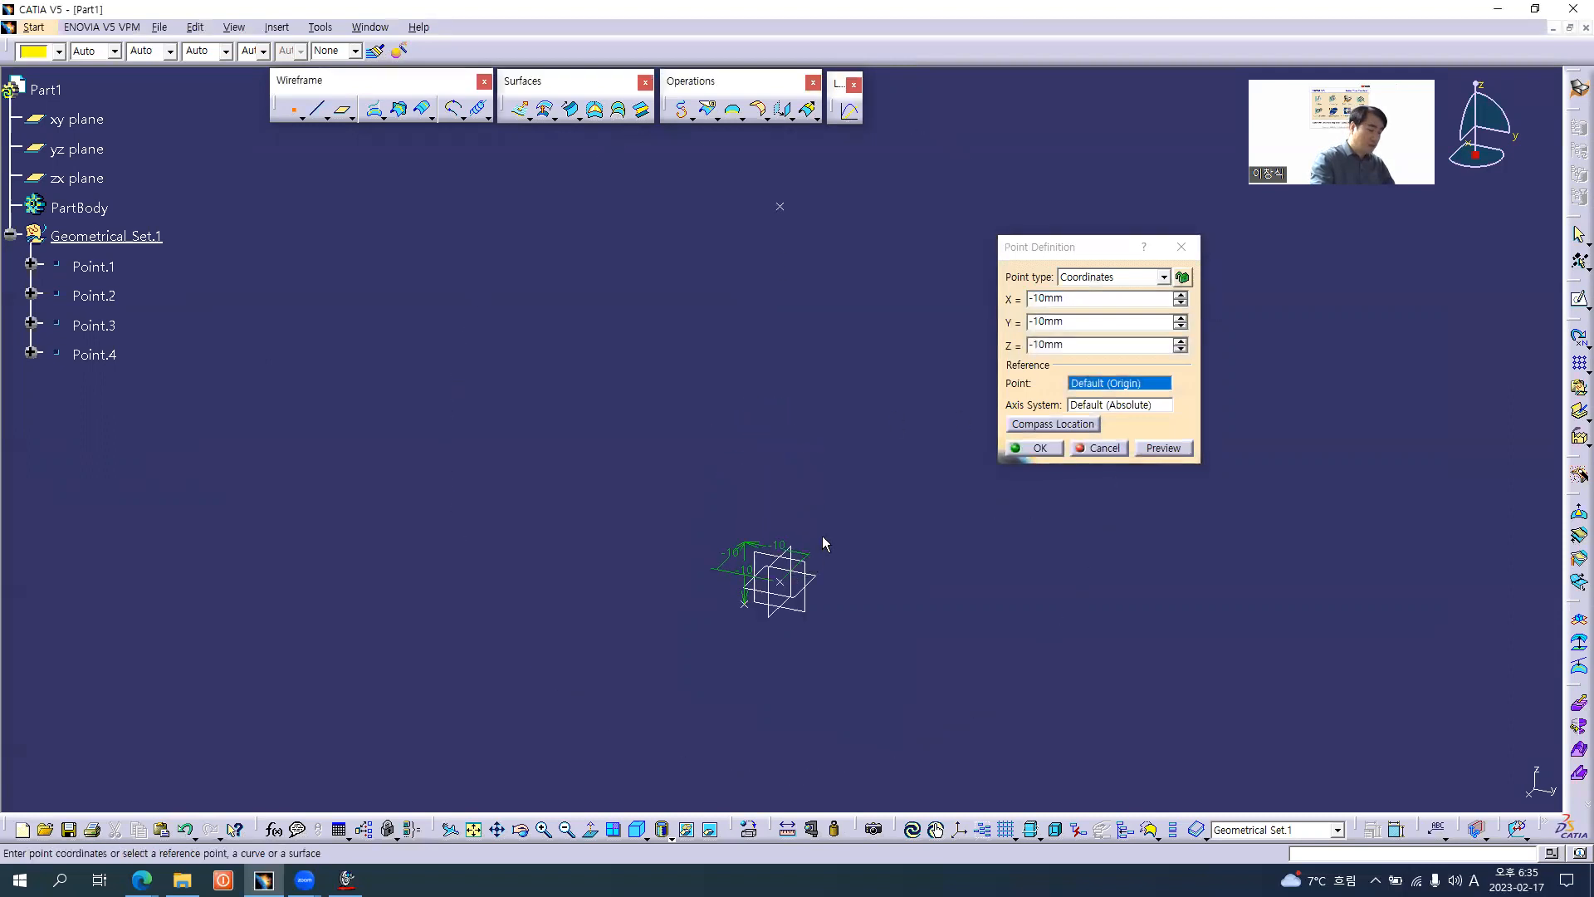
{"action": "left_click", "coordinate": [1074, 303]}
{"action": "type", "text": "-50"}
{"action": "key", "text": "Tab"}
{"action": "type", "text": "-50"}
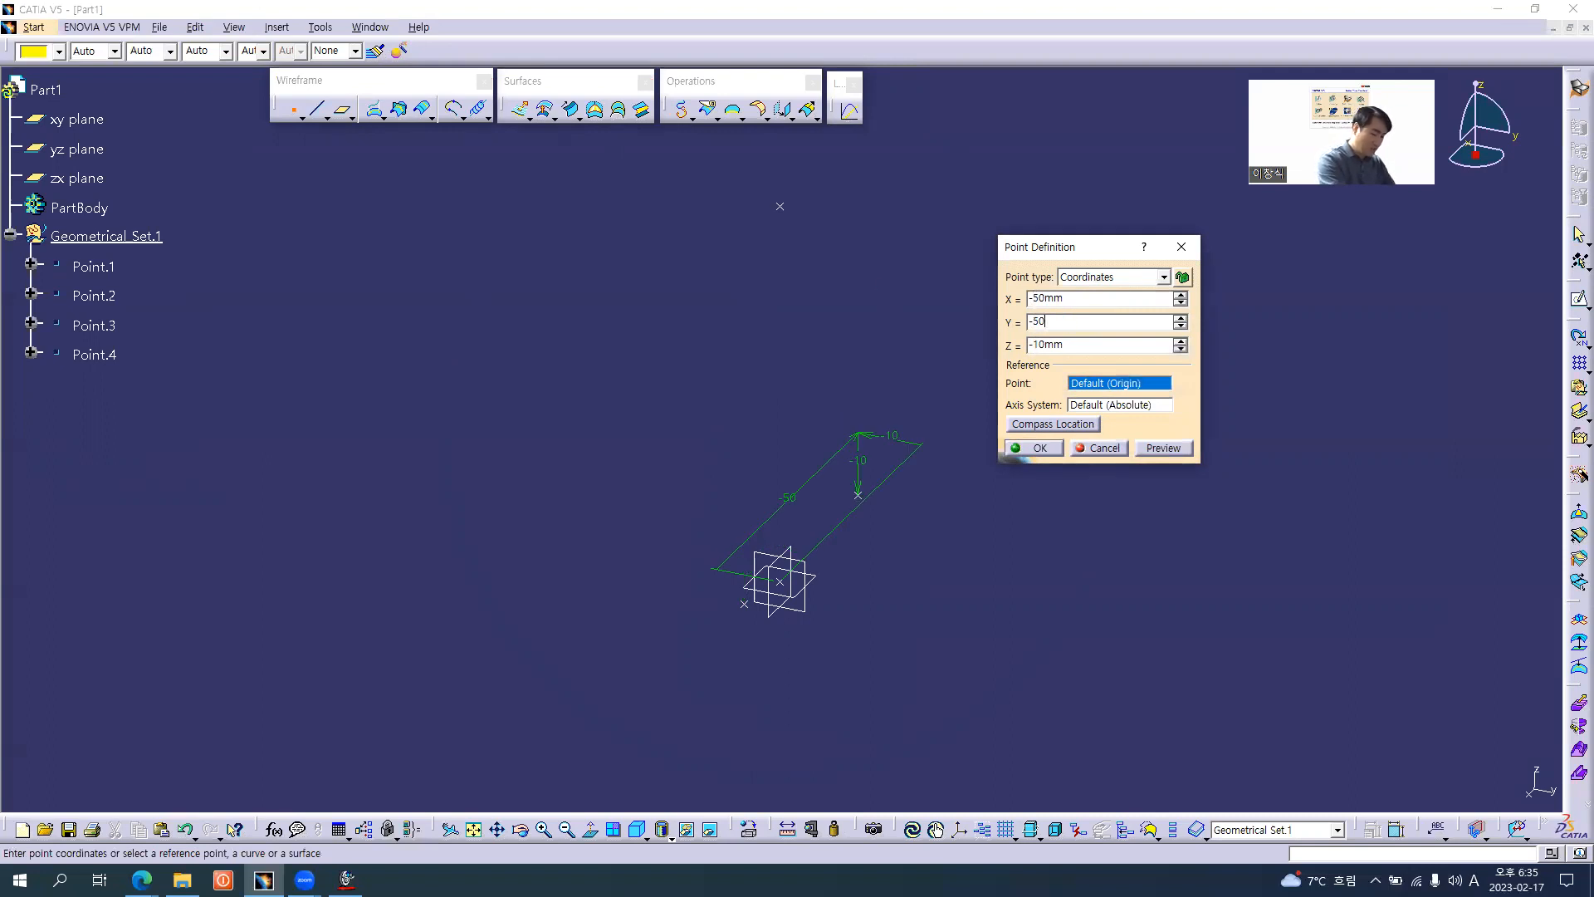
{"action": "key", "text": "Tab"}
{"action": "type", "text": "5"}
{"action": "key", "text": "Return"}
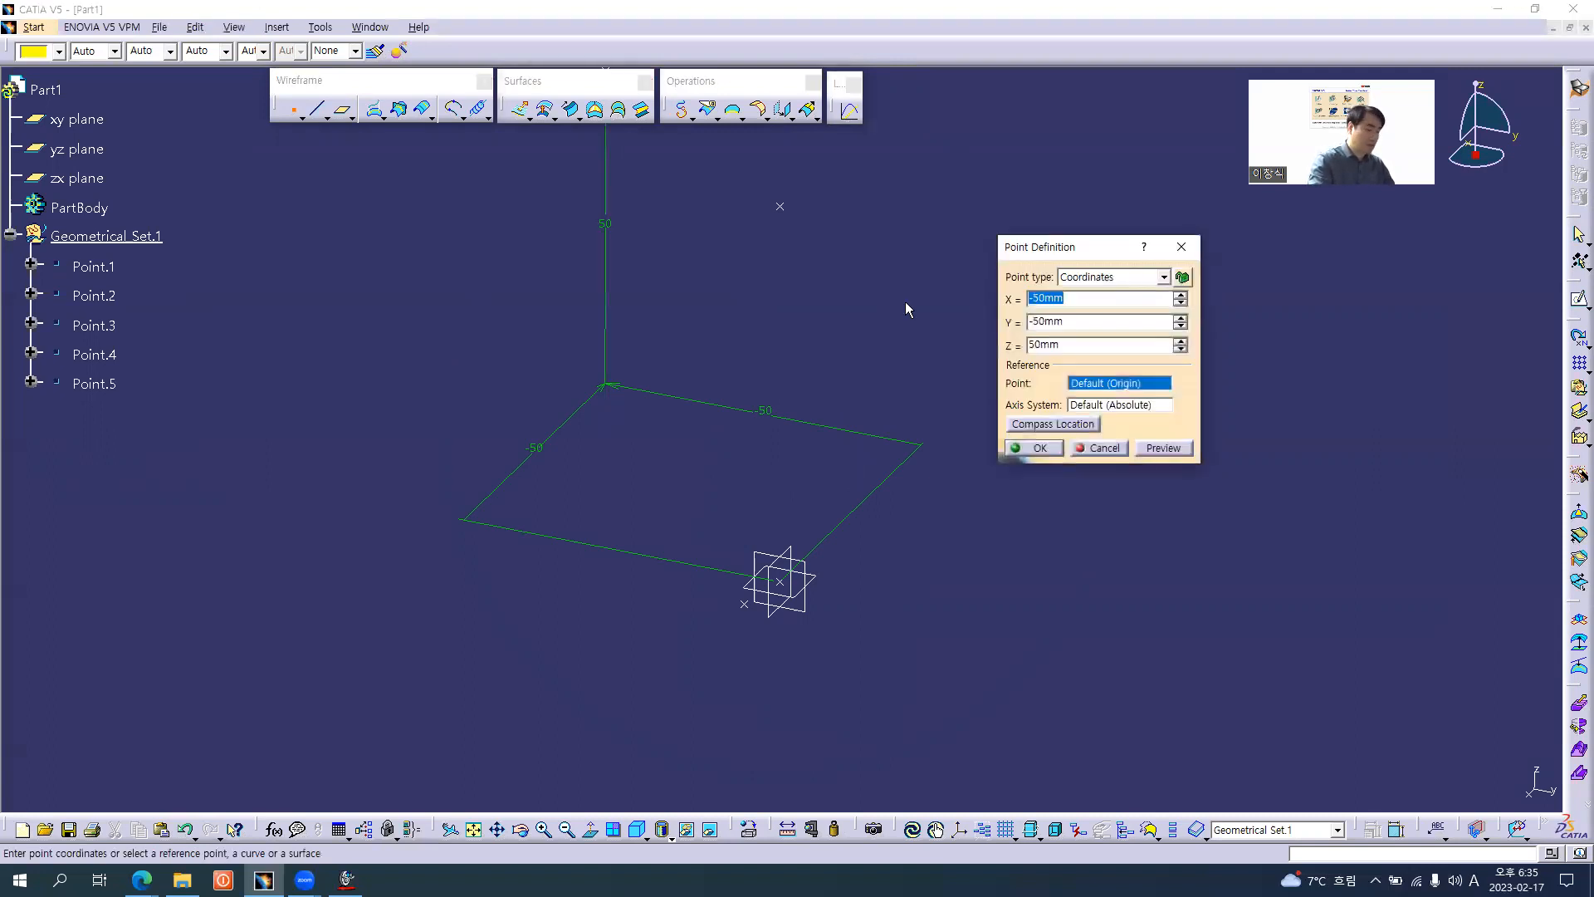
- Create a coordinate point at X 20, Y 30, Z 10 mm
{"action": "type", "text": "20"}
{"action": "key", "text": "Tab"}
{"action": "type", "text": "30"}
{"action": "key", "text": "Tab"}
{"action": "type", "text": "10"}
{"action": "key", "text": "Return"}
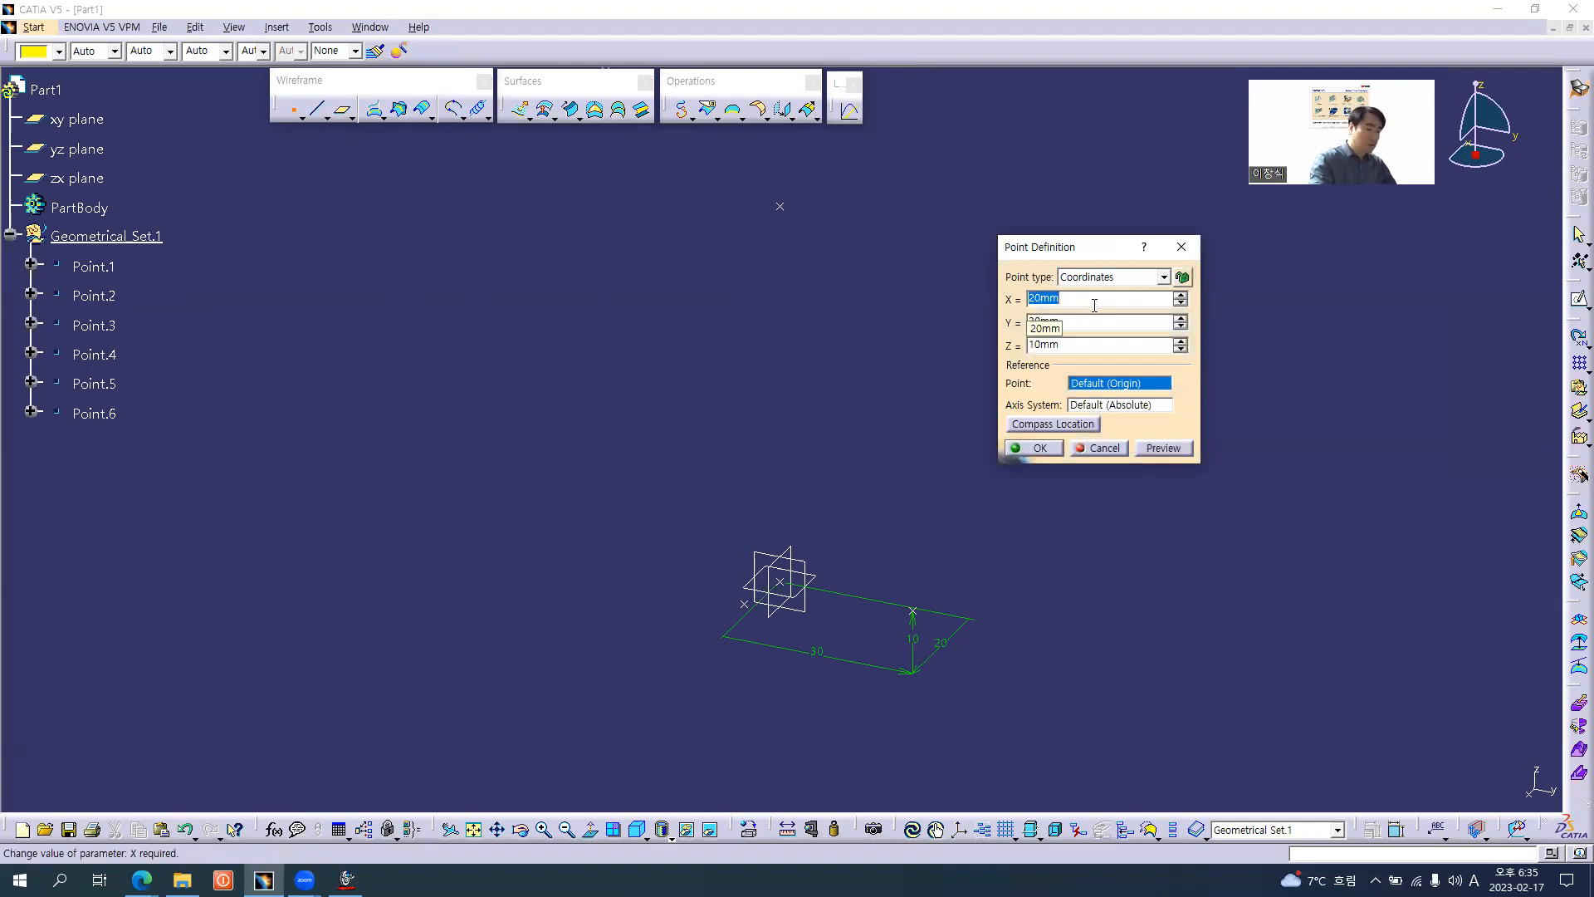
- Create the last coordinate point at X 70, Y 20, Z 65 mm and end the repeated point creation
{"action": "type", "text": "70"}
{"action": "key", "text": "Tab"}
{"action": "type", "text": "20"}
{"action": "key", "text": "Tab"}
{"action": "type", "text": "6"}
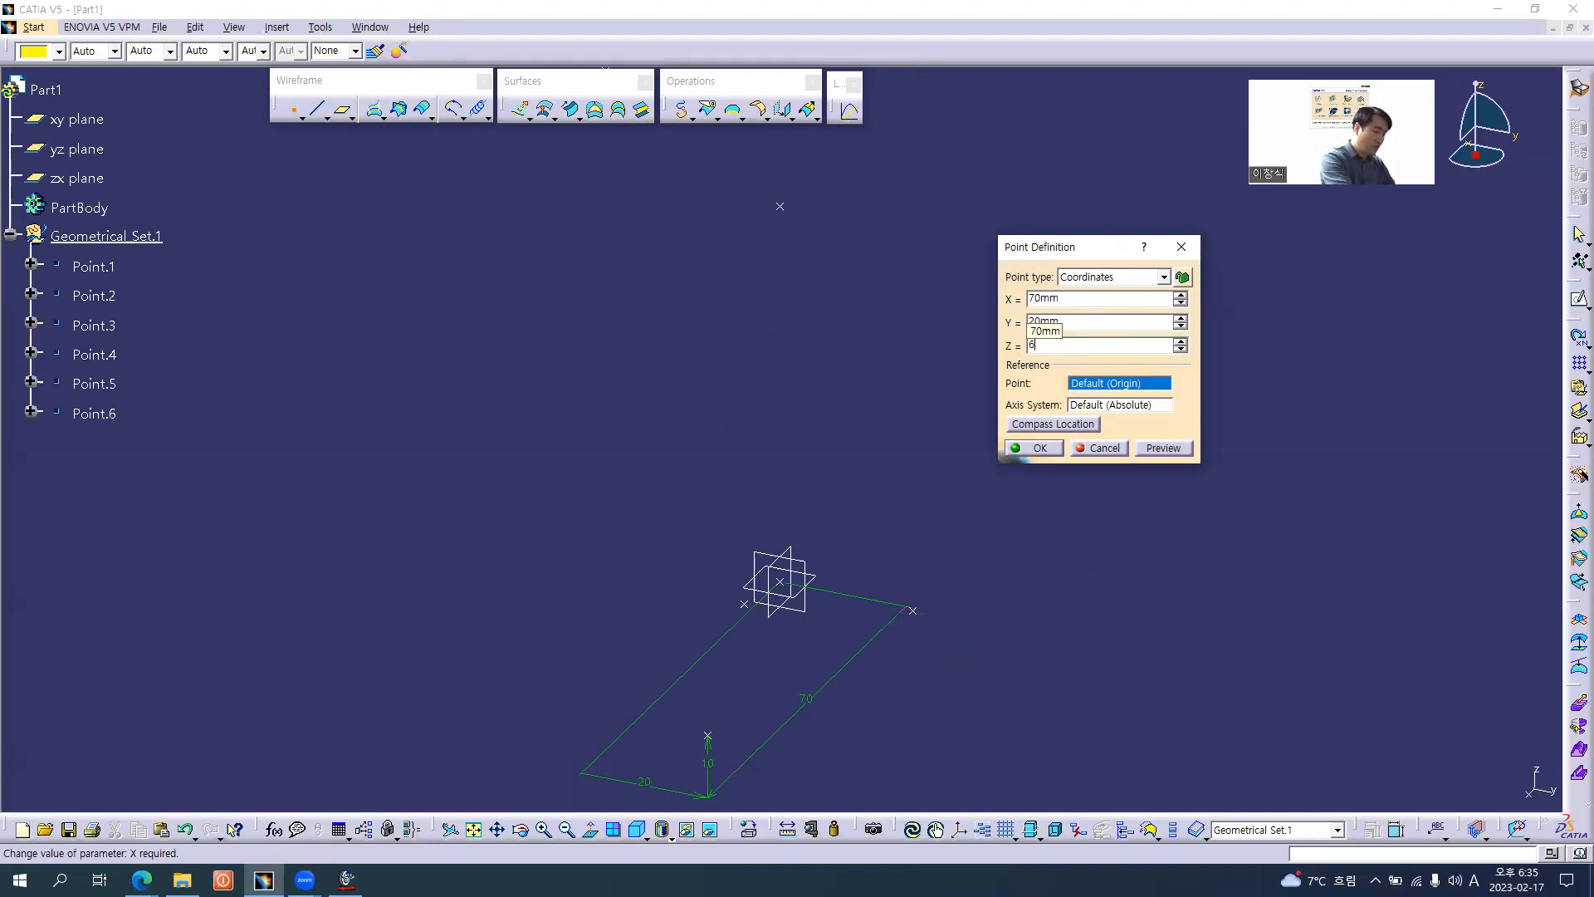
{"action": "type", "text": "5"}
{"action": "key", "text": "Return"}
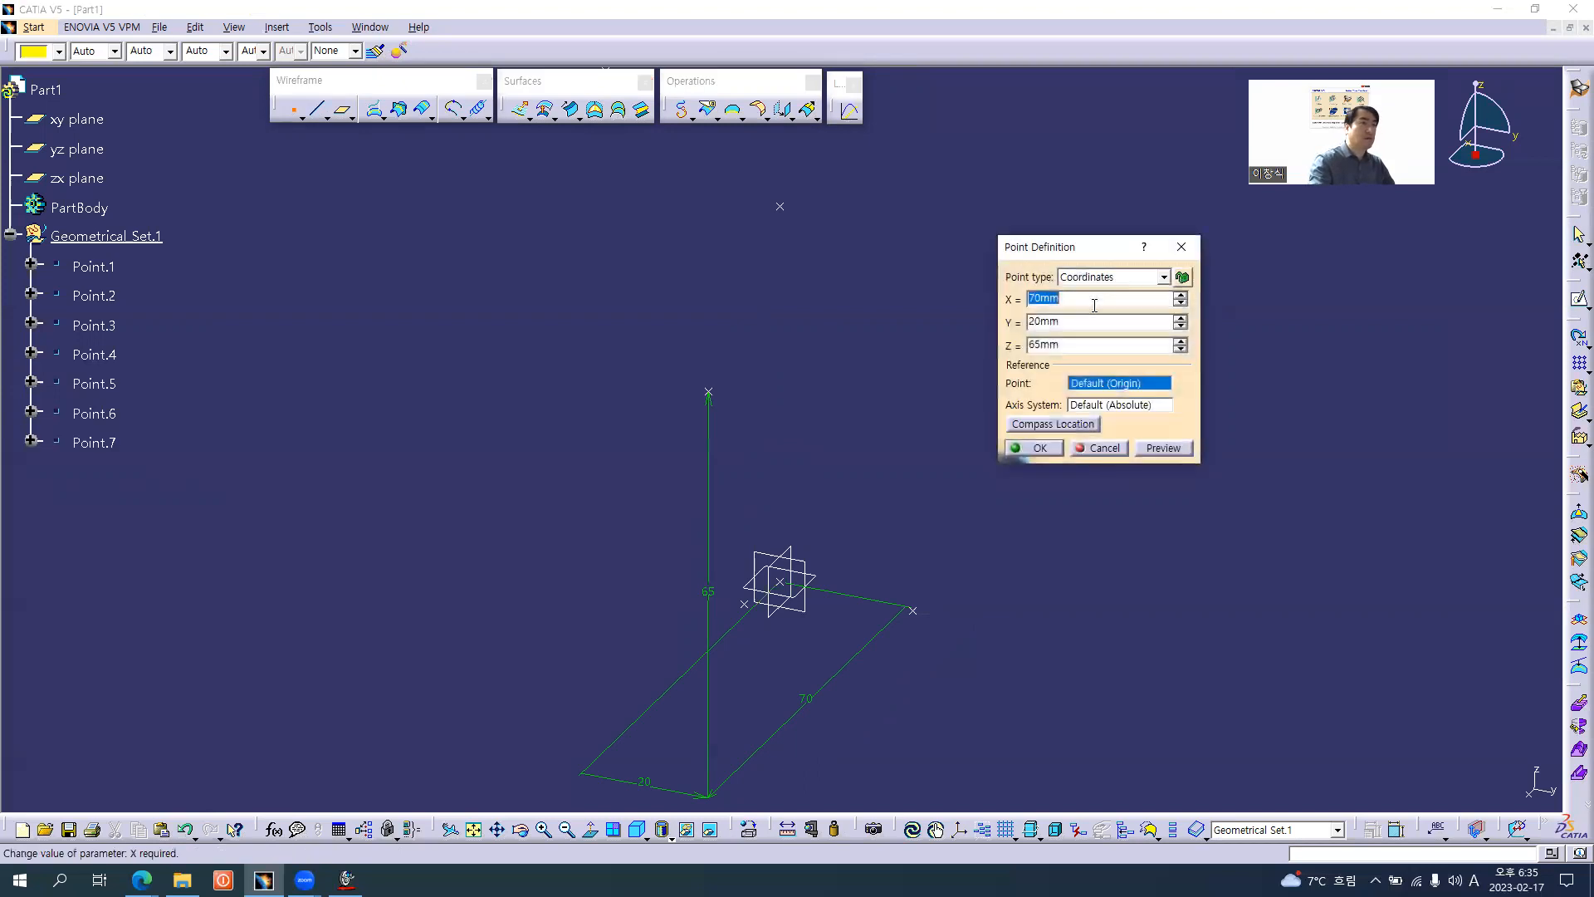
{"action": "left_click", "coordinate": [1098, 448]}
- Create a point-to-point line from Point.1 to Point.2
{"action": "middle_click_drag", "start_coordinate": [801, 393], "coordinate": [803, 490]}
{"action": "middle_click_drag", "start_coordinate": [709, 468], "coordinate": [692, 401]}
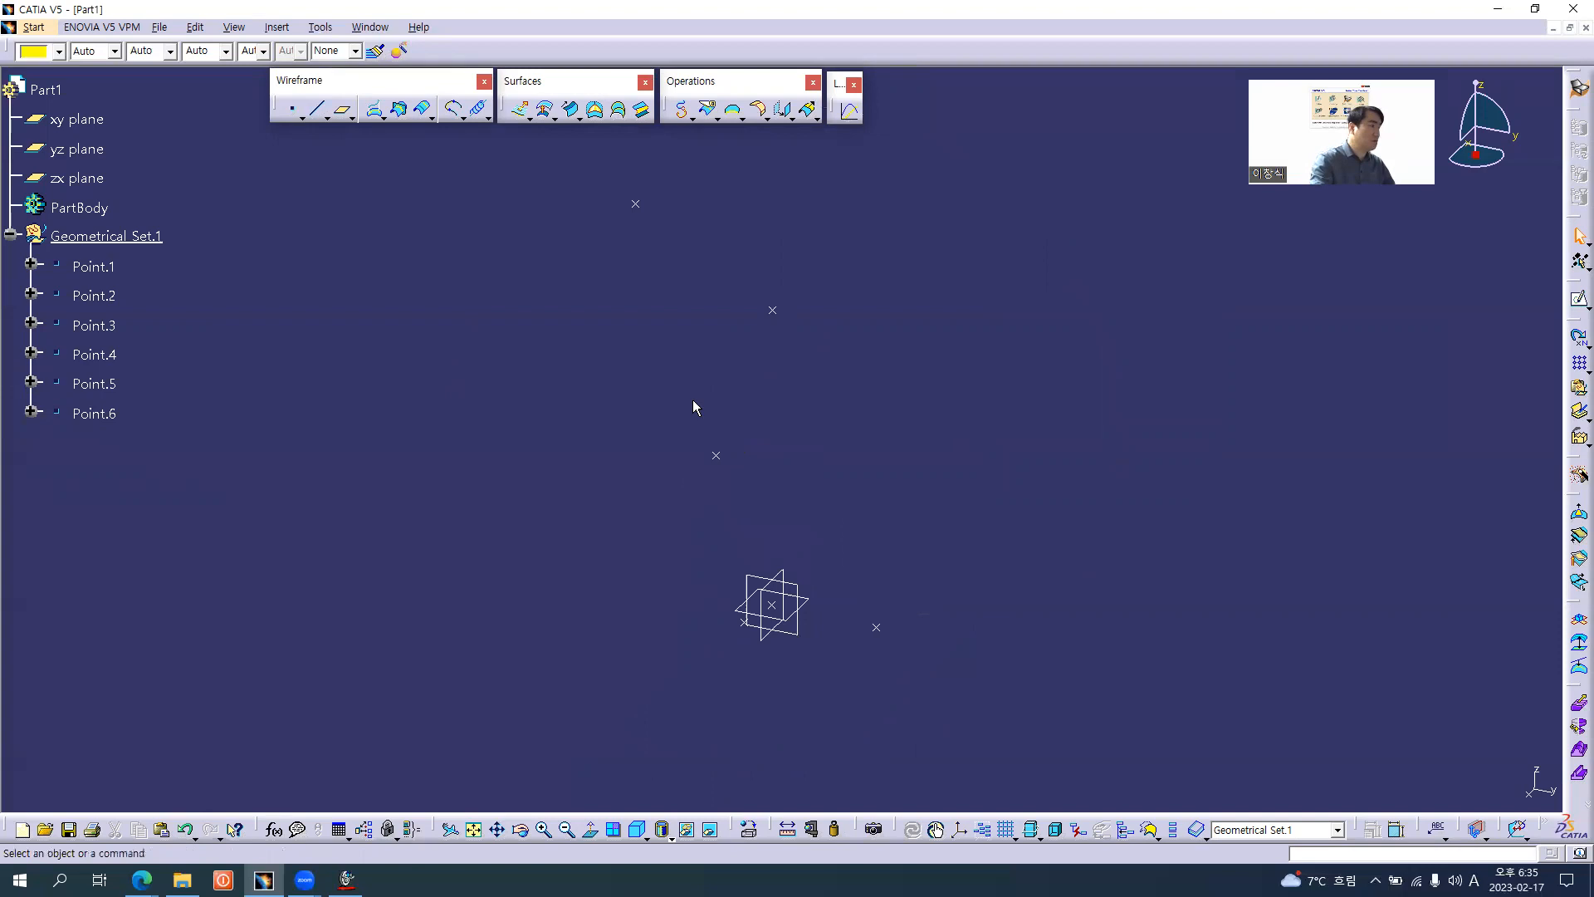
{"action": "left_click", "coordinate": [318, 116]}
{"action": "middle_click_drag", "start_coordinate": [509, 445], "coordinate": [321, 451]}
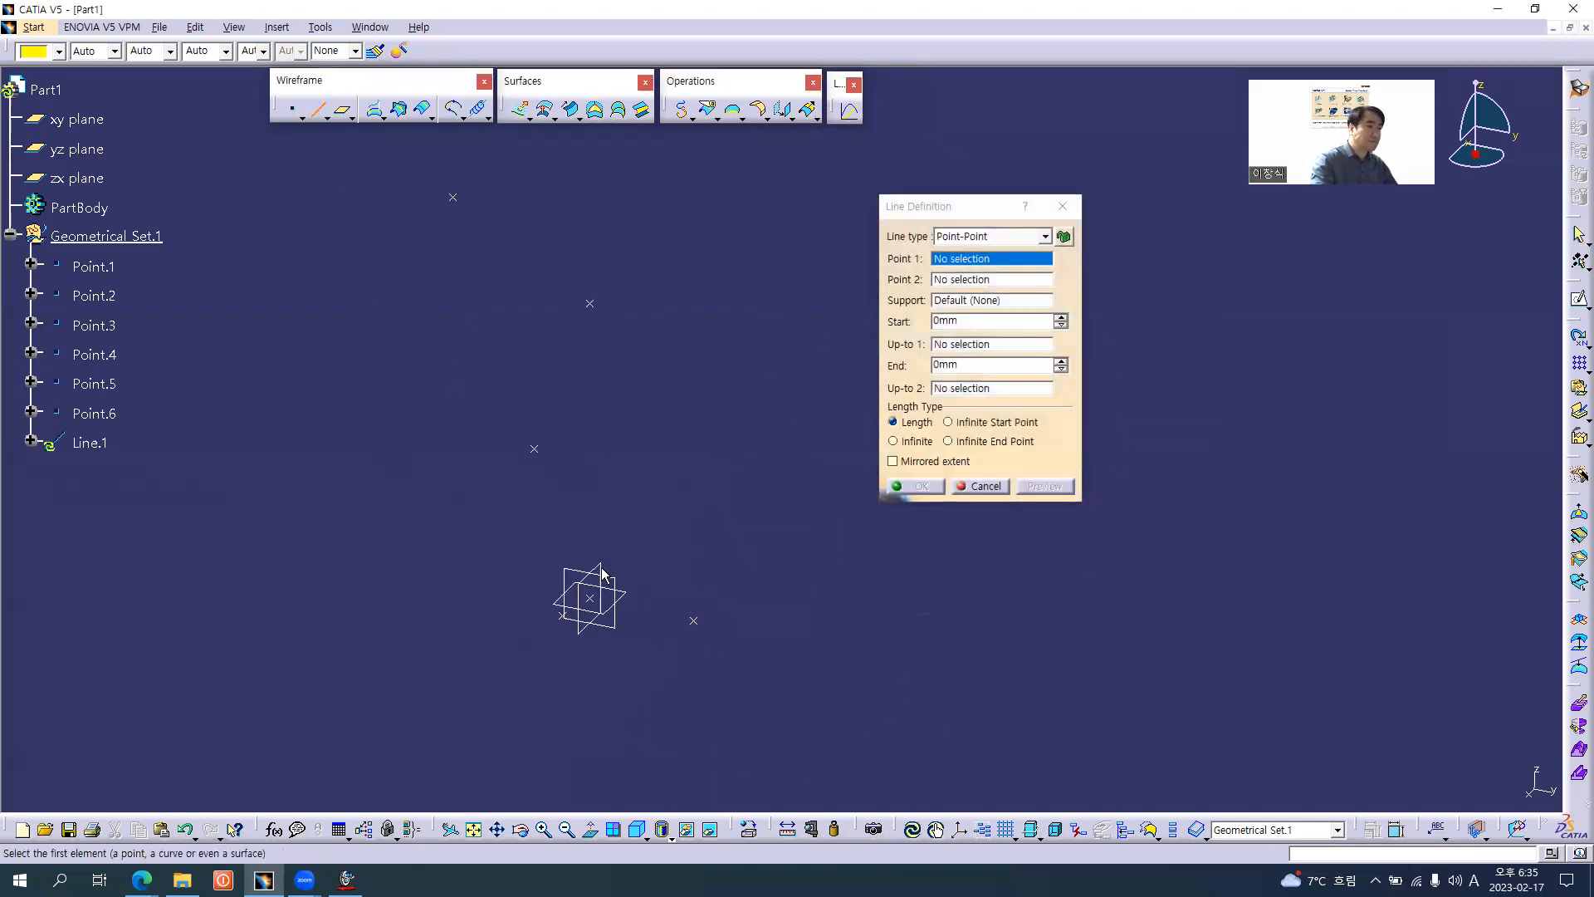
{"action": "left_click", "coordinate": [94, 267]}
{"action": "left_click", "coordinate": [98, 297]}
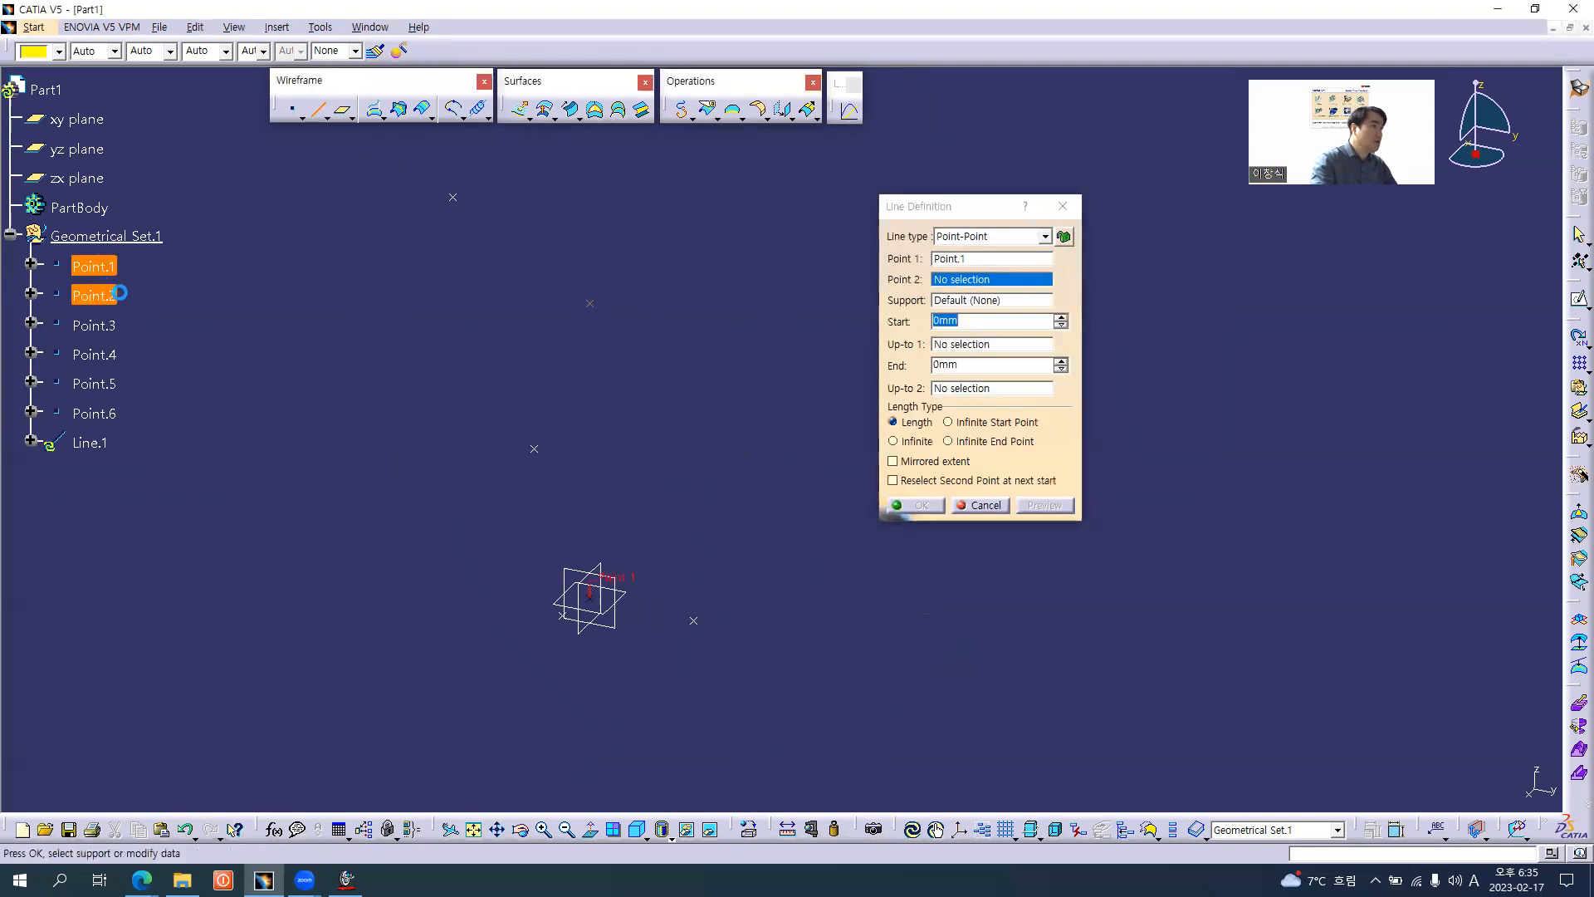
{"action": "key", "text": "Return"}
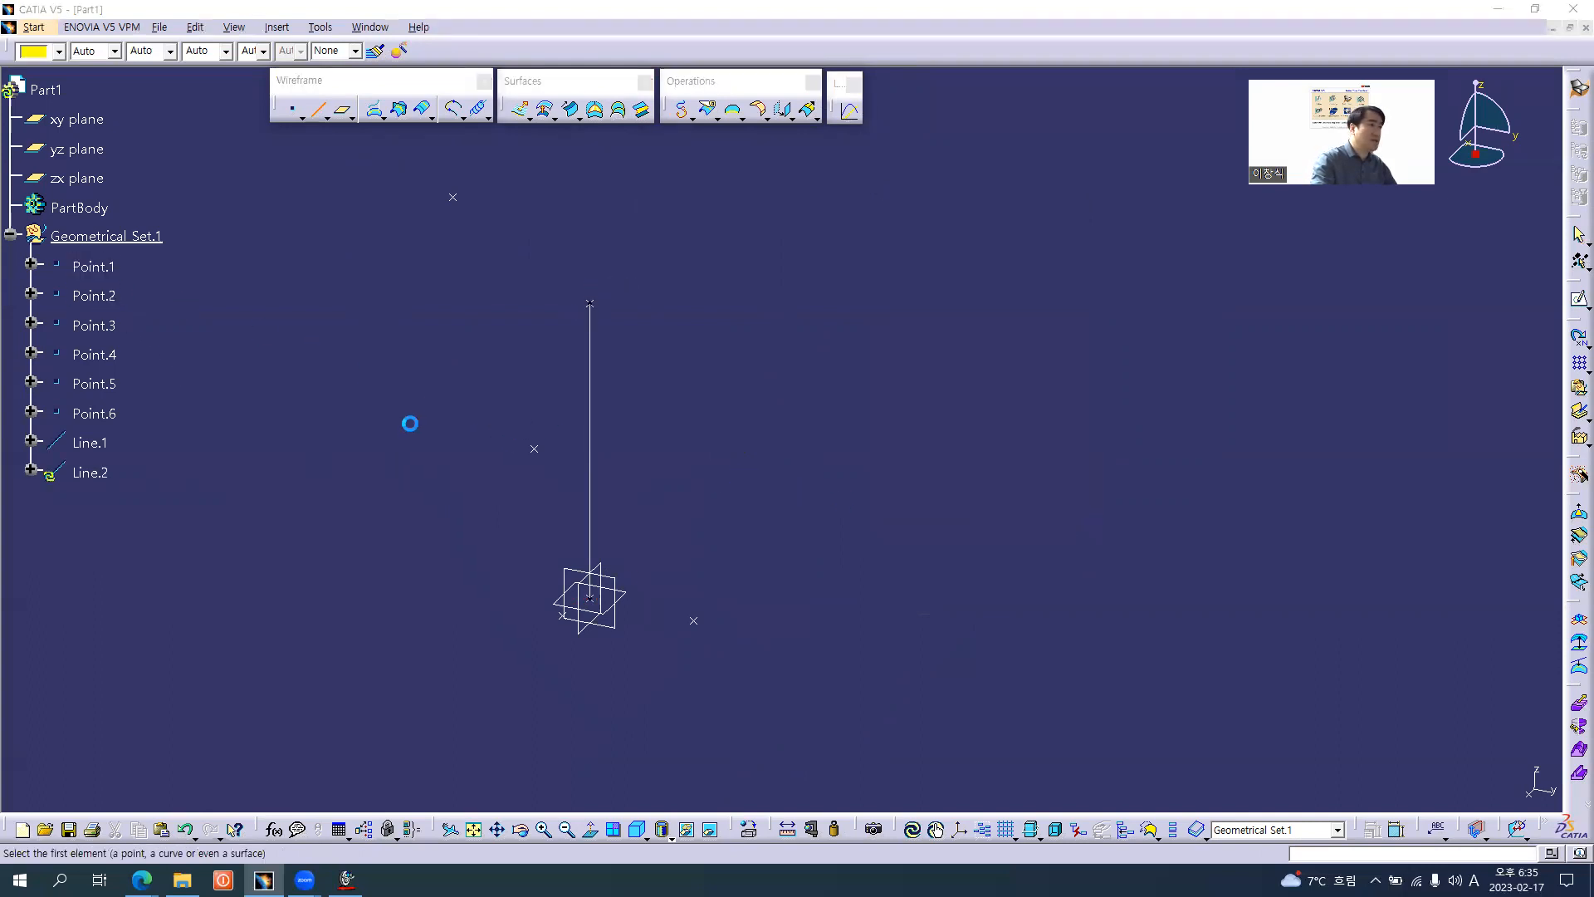
- Create point-to-point lines from Point.3 to Point.4 and from Point.5 to Point.6, ending the repeated line creation
{"action": "left_click", "coordinate": [96, 354]}
{"action": "left_click", "coordinate": [919, 505]}
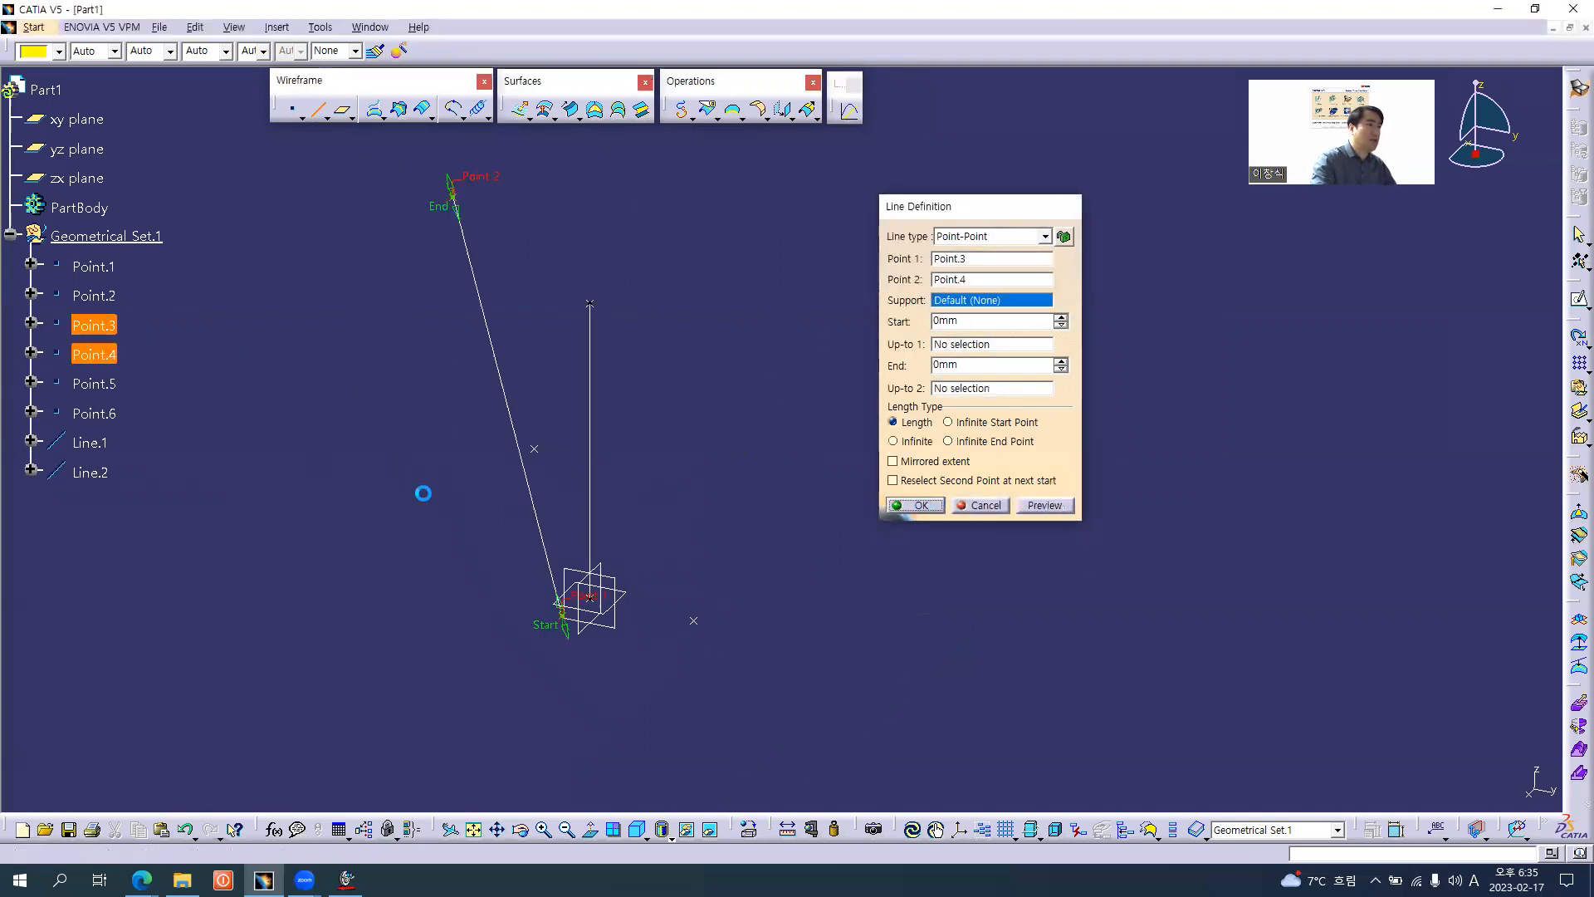
{"action": "left_click", "coordinate": [89, 387]}
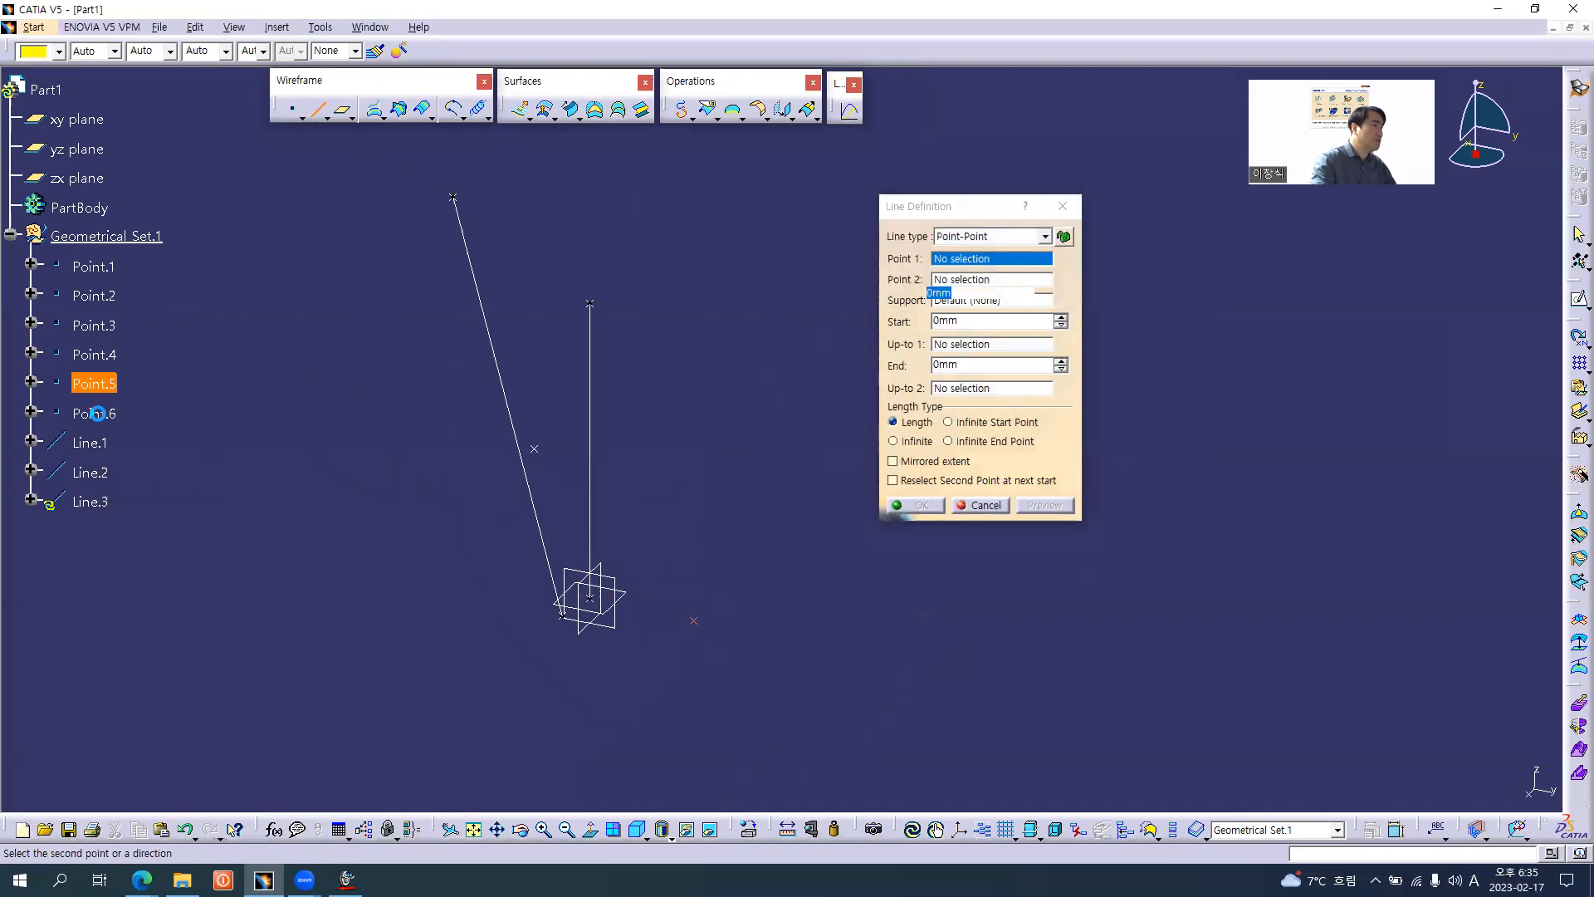
{"action": "left_click", "coordinate": [96, 413]}
{"action": "left_click", "coordinate": [896, 505]}
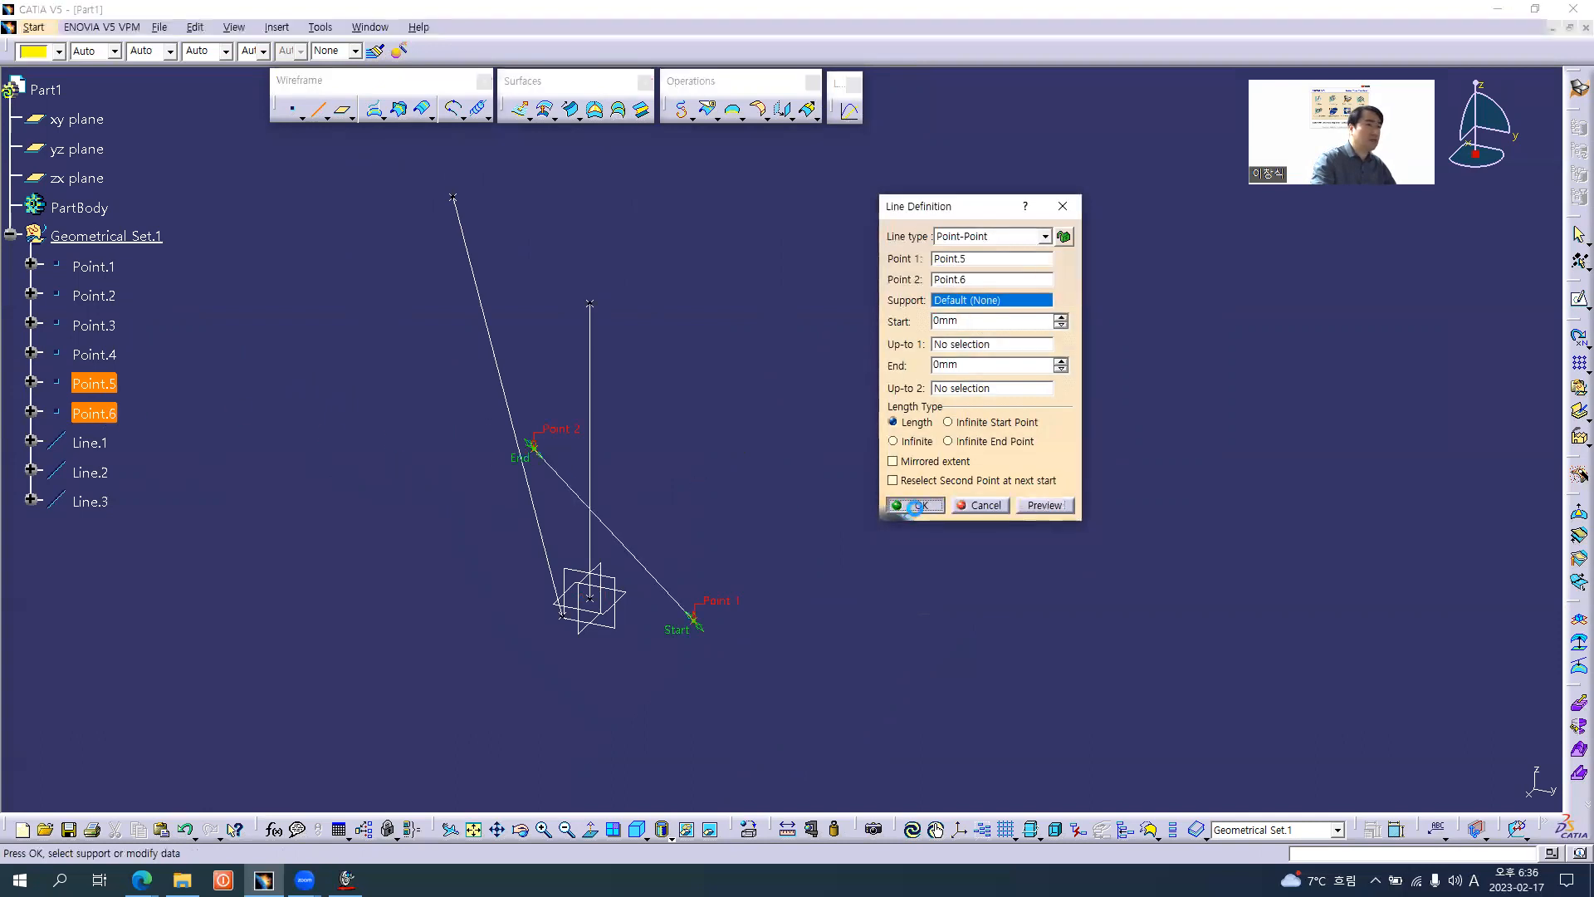
{"action": "left_click", "coordinate": [988, 507]}
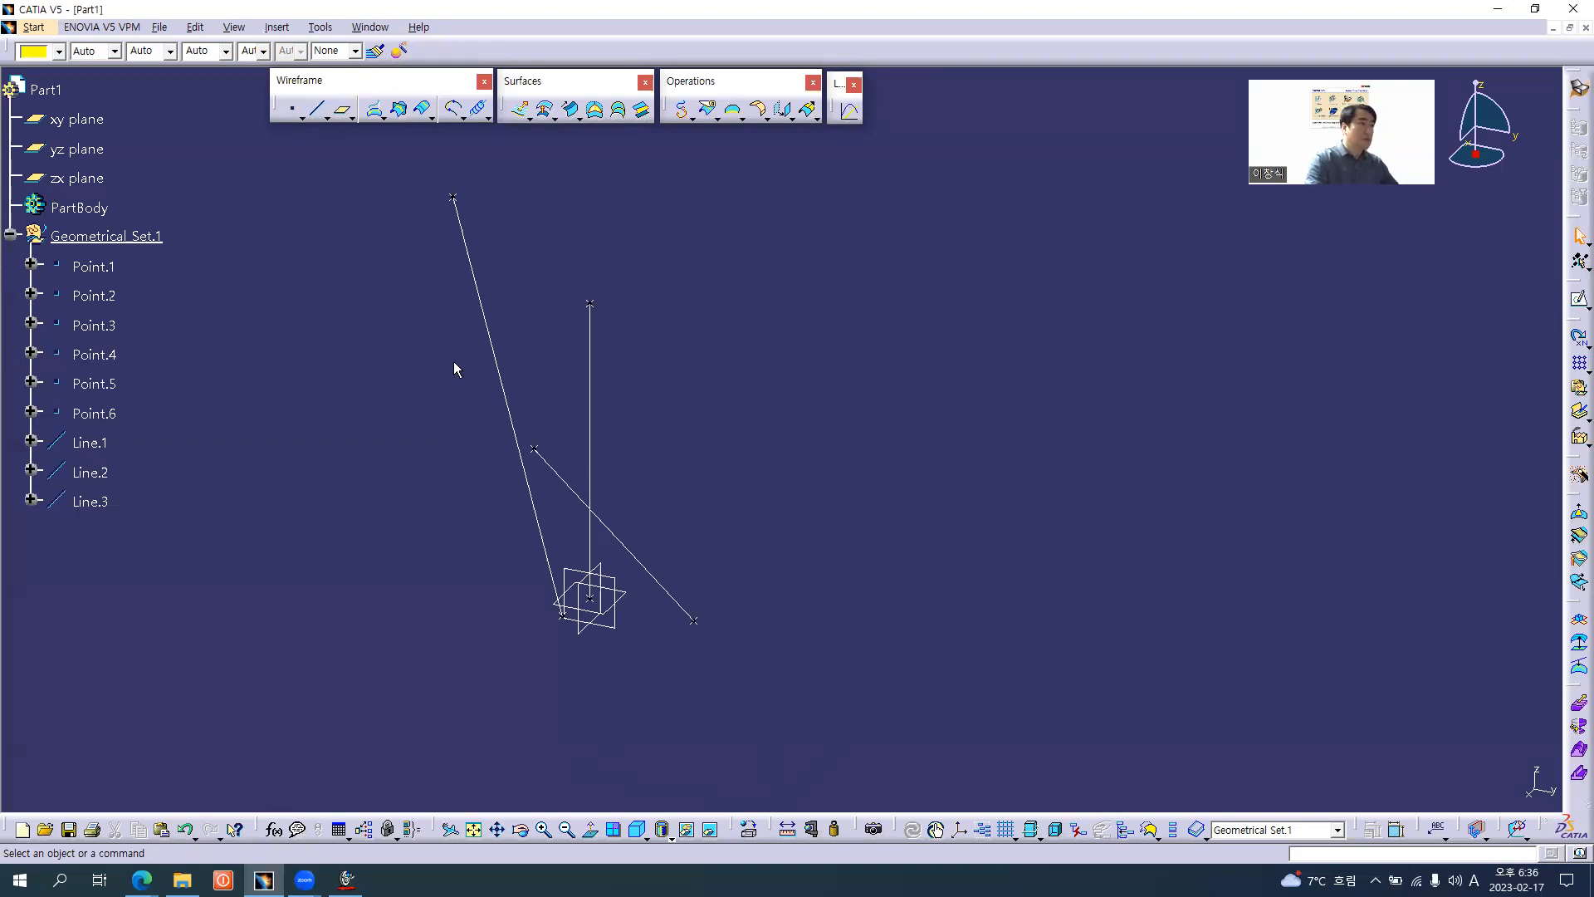
- Hide all six points, Point.1 to Point.6, leaving only the lines shown
{"action": "left_click", "coordinate": [91, 267]}
{"action": "left_click", "coordinate": [97, 382], "text": "ctrl"}
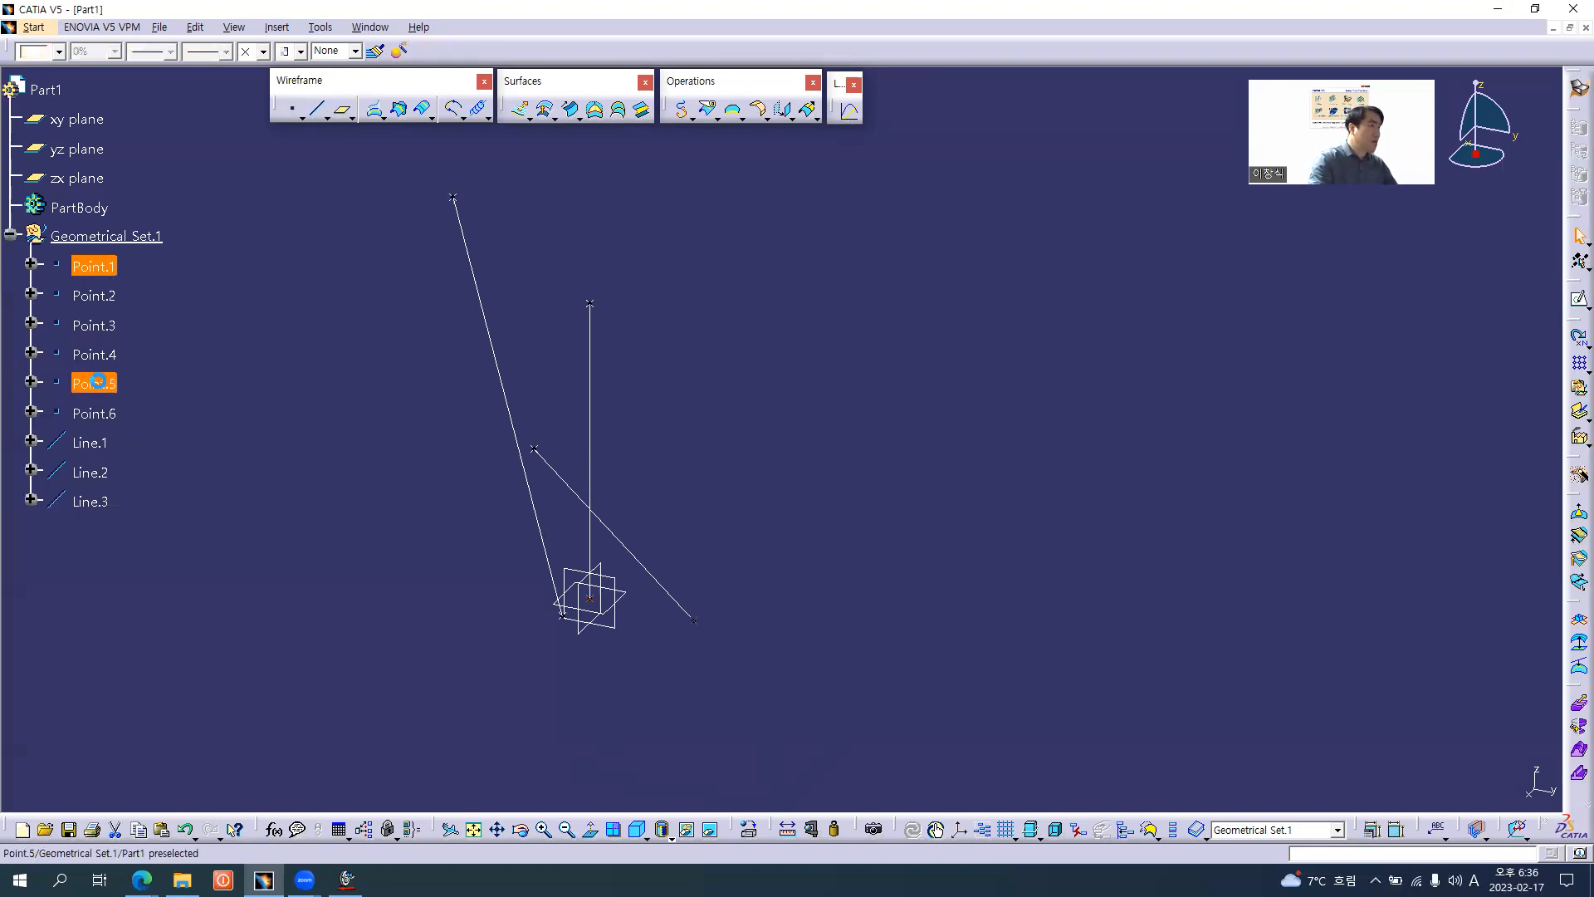
{"action": "left_click", "coordinate": [95, 412]}
{"action": "right_click", "coordinate": [99, 413]}
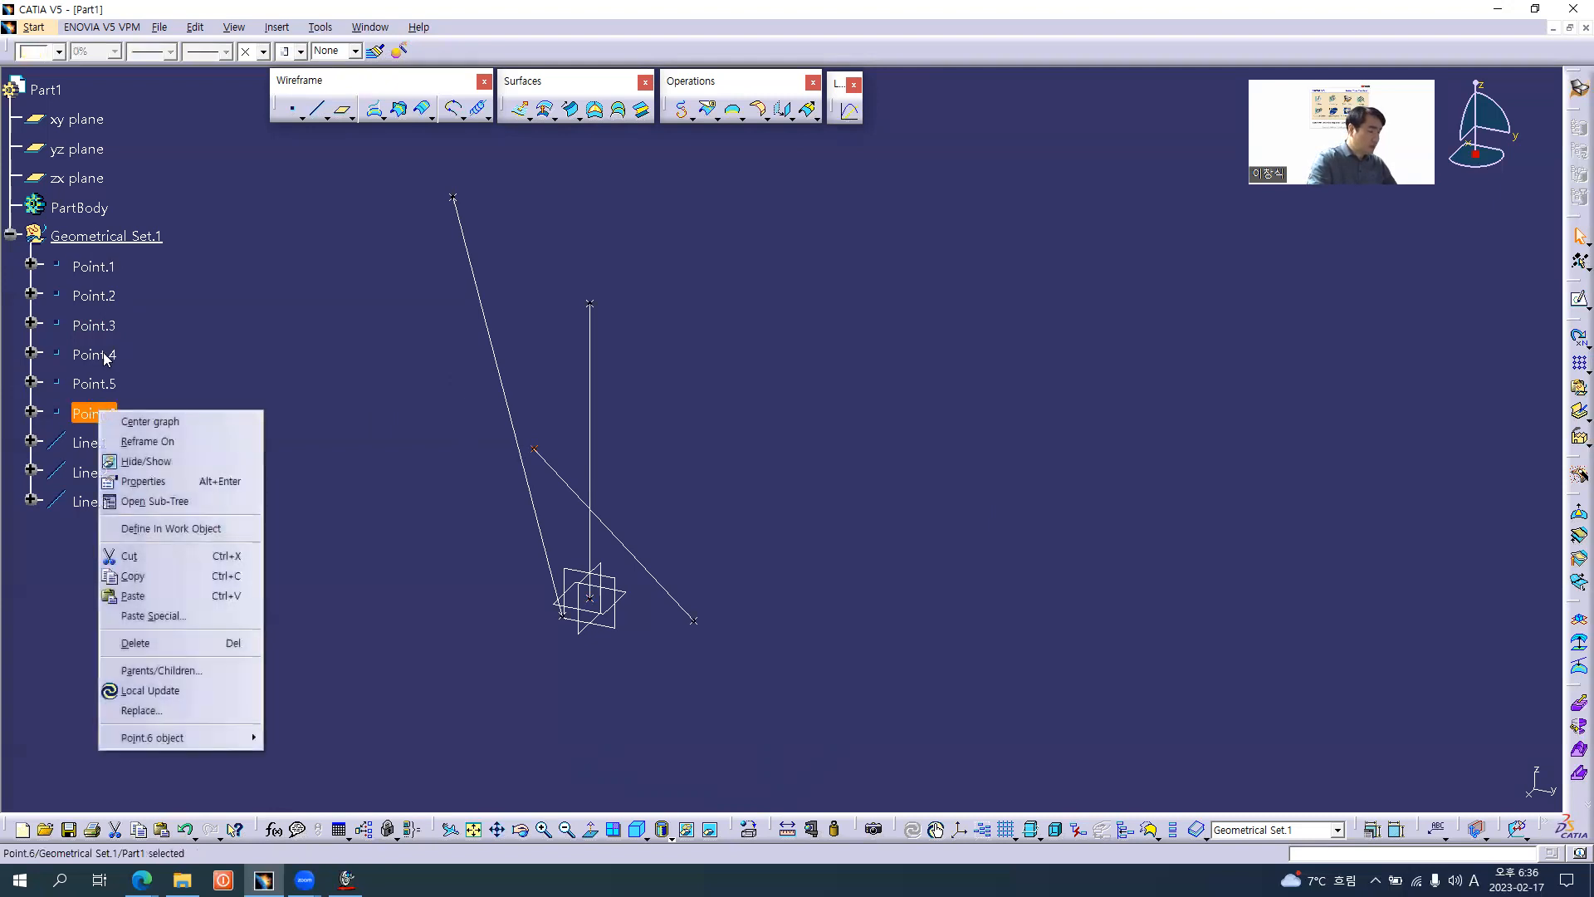
{"action": "left_click", "coordinate": [91, 267]}
{"action": "left_click", "coordinate": [86, 264], "text": "shift"}
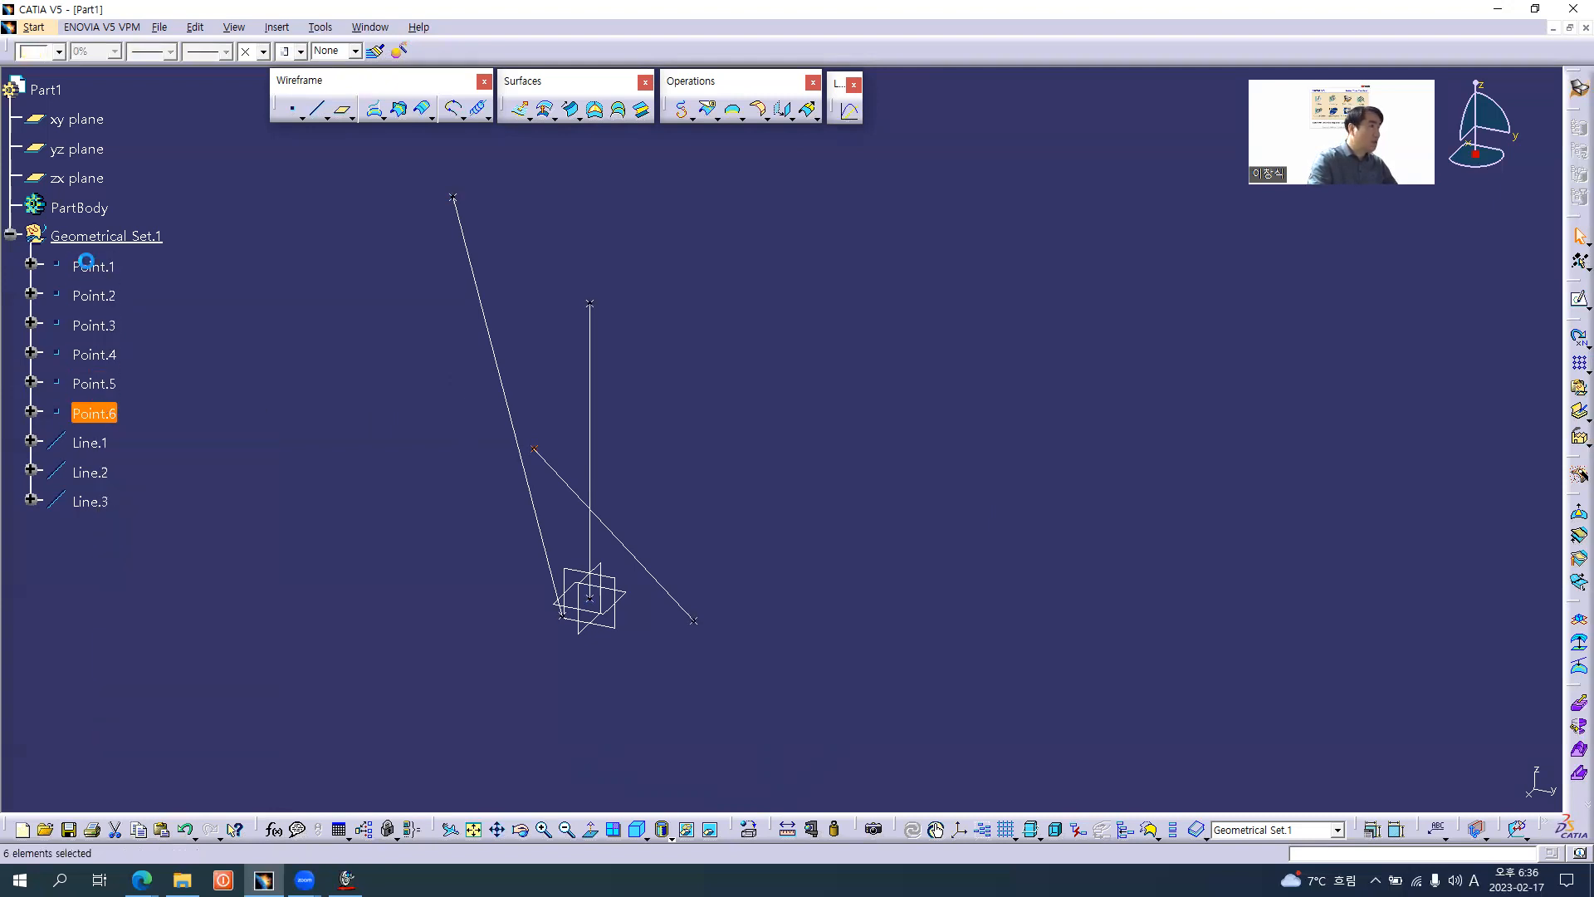
{"action": "right_click", "coordinate": [102, 271]}
{"action": "left_click", "coordinate": [159, 324]}
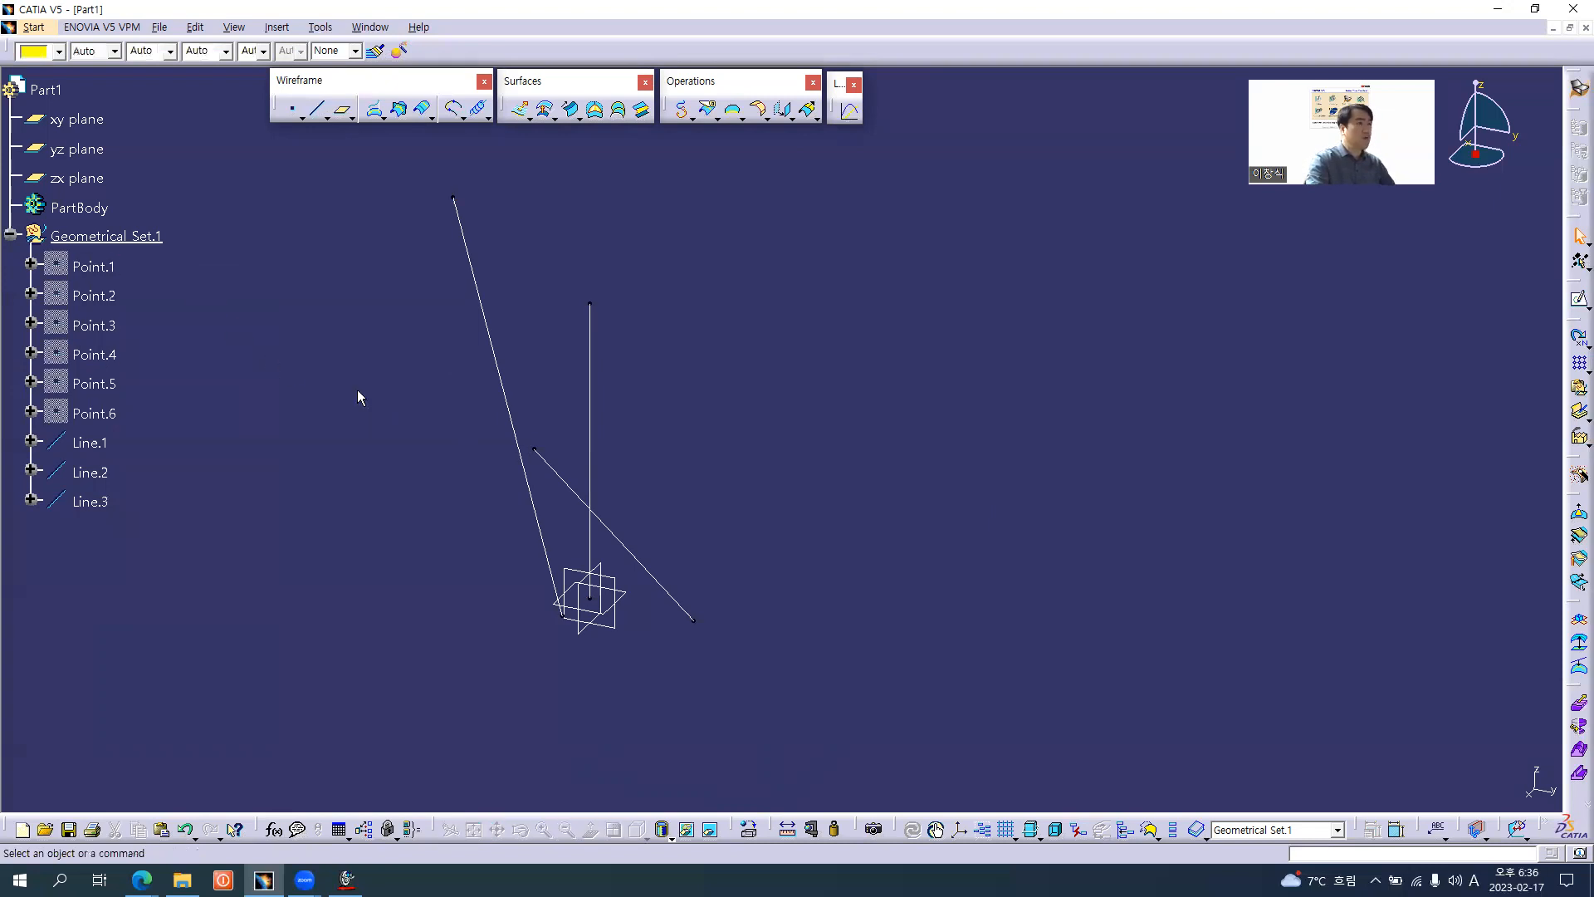
- Define PartBody as the in-work object
{"action": "middle_click_drag", "start_coordinate": [615, 465], "coordinate": [981, 502]}
{"action": "middle_click_drag", "start_coordinate": [871, 544], "coordinate": [909, 504]}
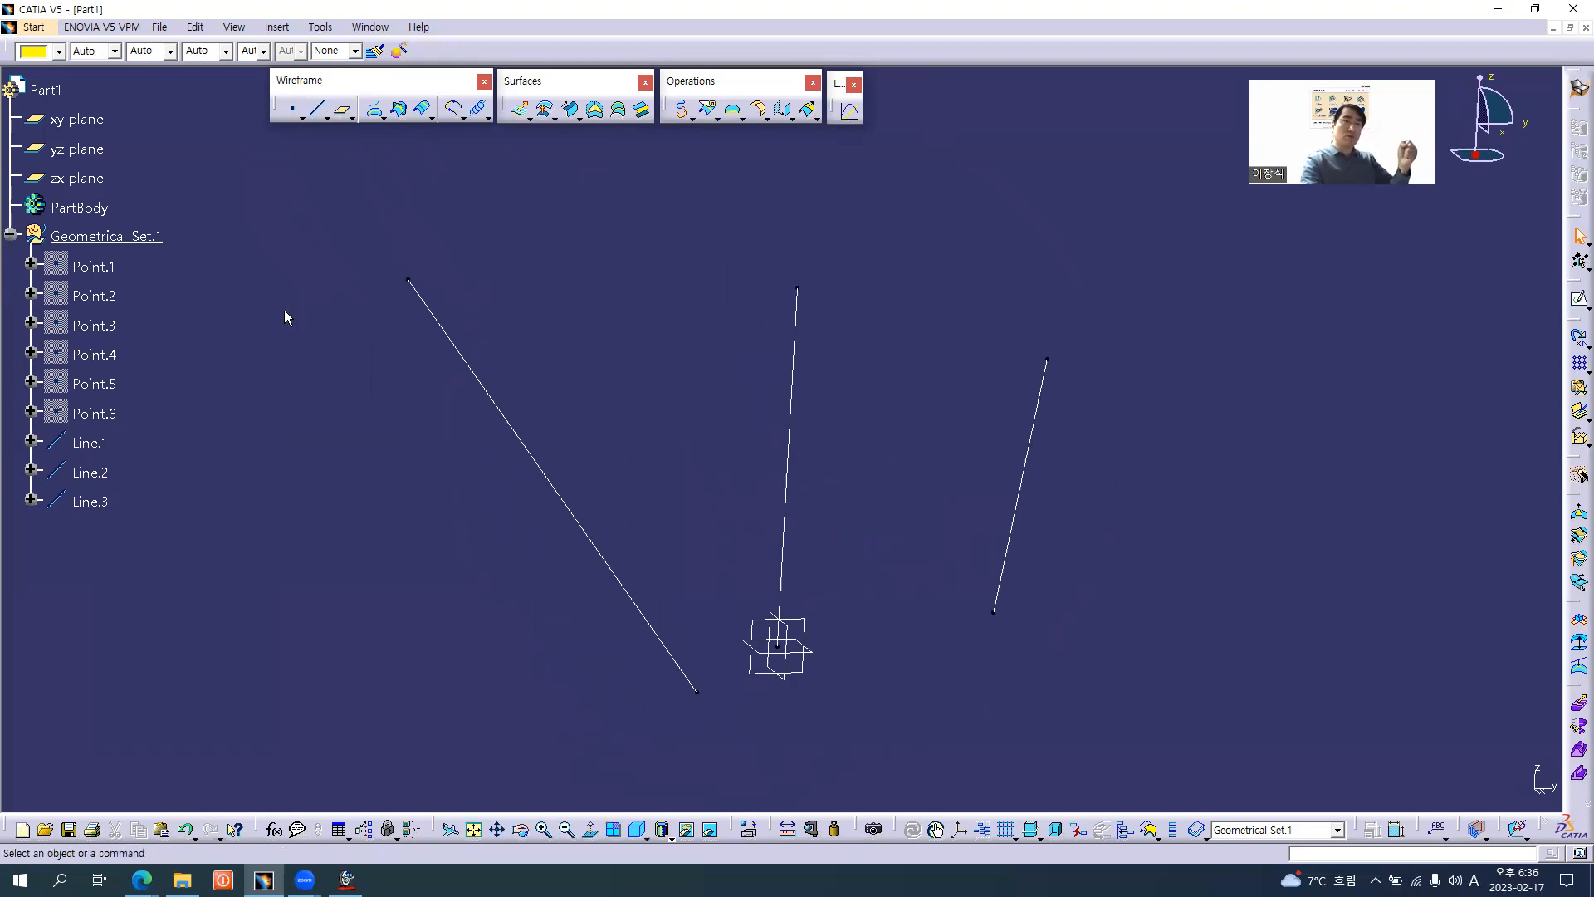
{"action": "left_click", "coordinate": [103, 237]}
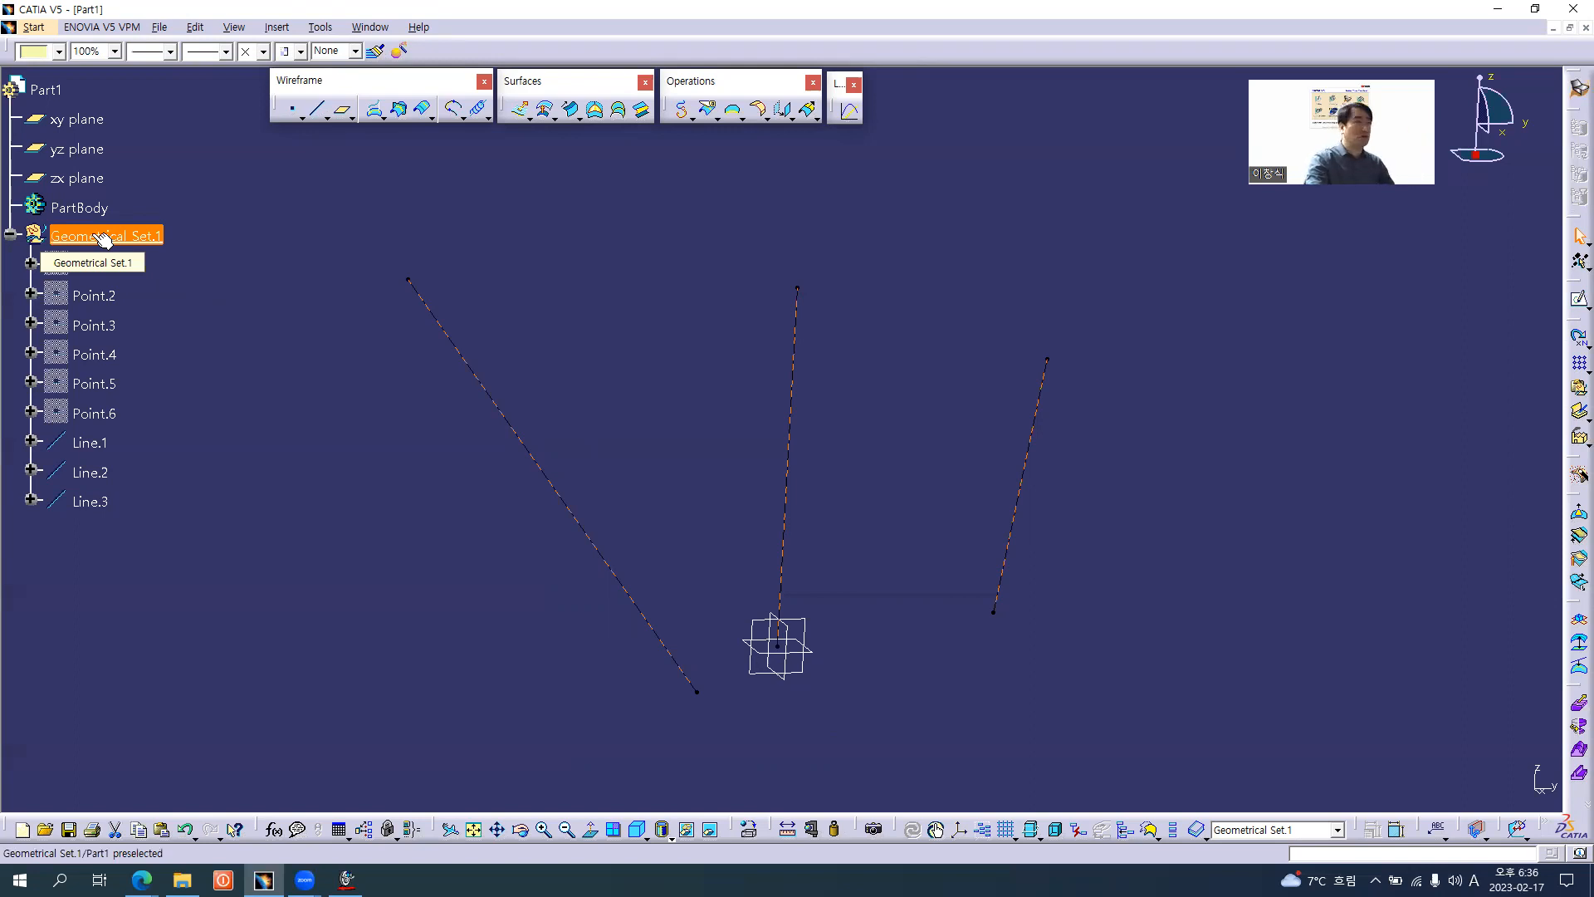
{"action": "right_click", "coordinate": [75, 207]}
{"action": "left_click", "coordinate": [211, 295]}
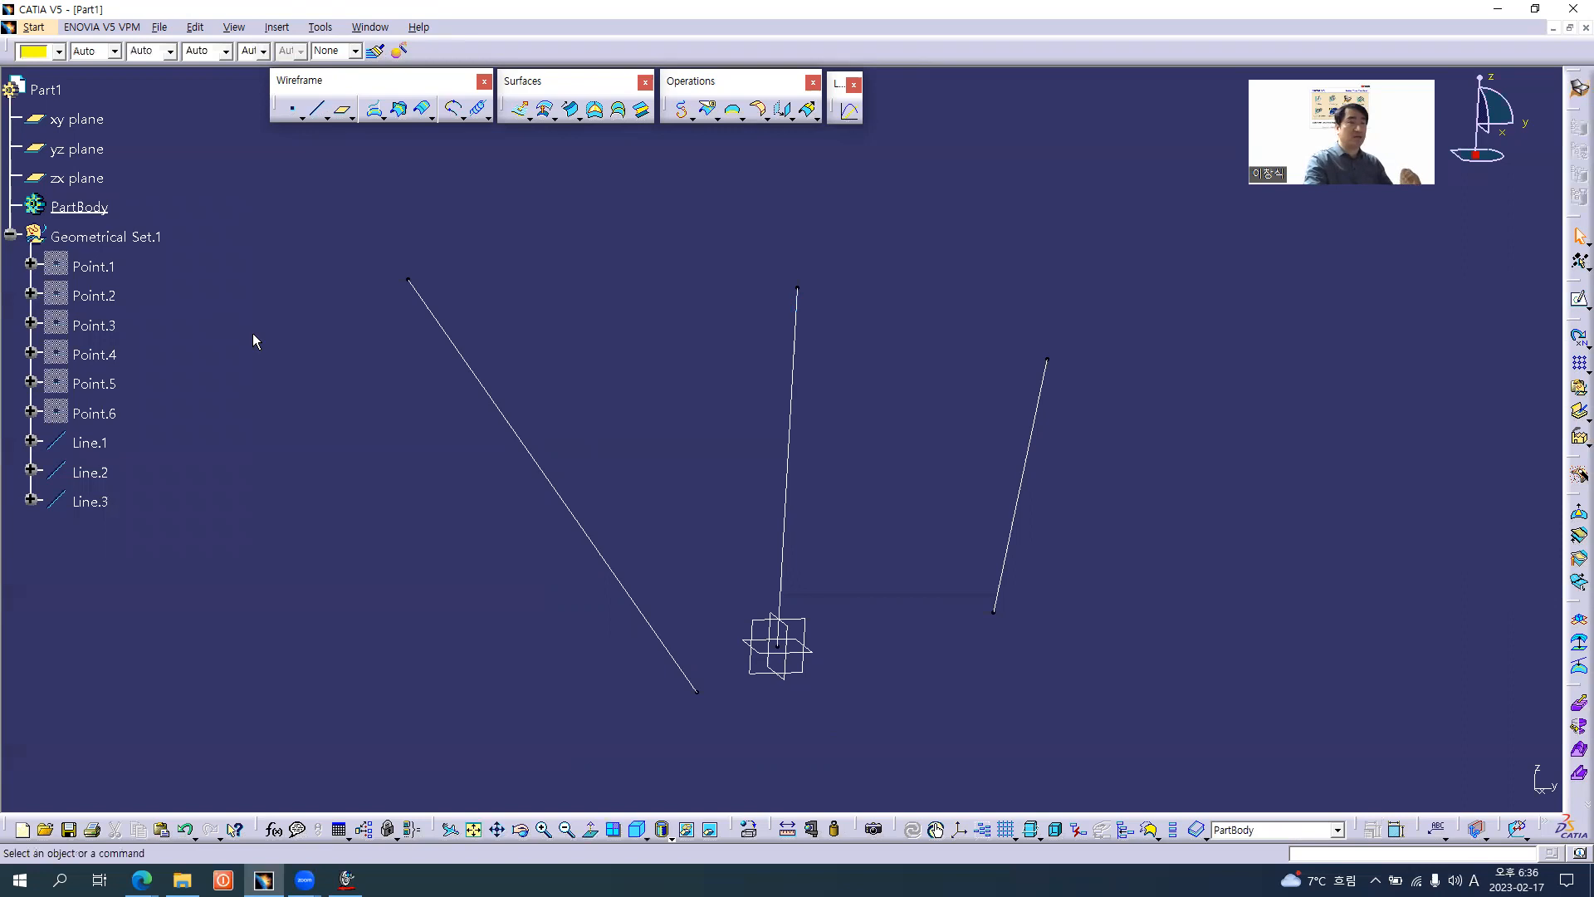
- Instantiate from the document Compression Spring Template_01, with Compression Spring Template as the reference and PartBody as the destination
{"action": "left_click", "coordinate": [286, 30]}
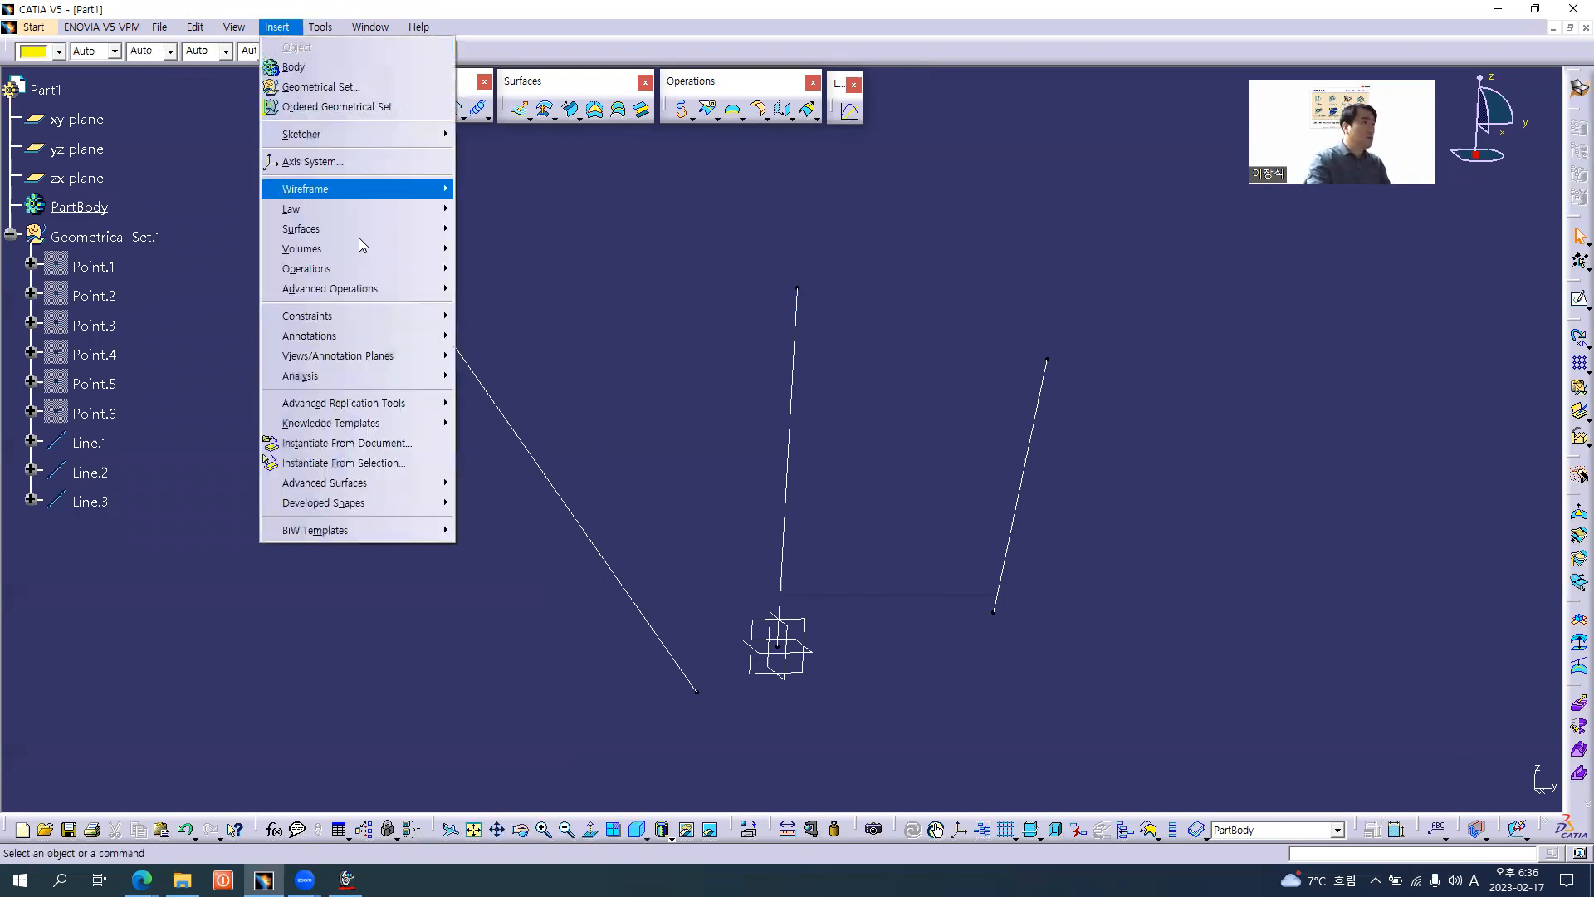
{"action": "mouse_move", "coordinate": [385, 427]}
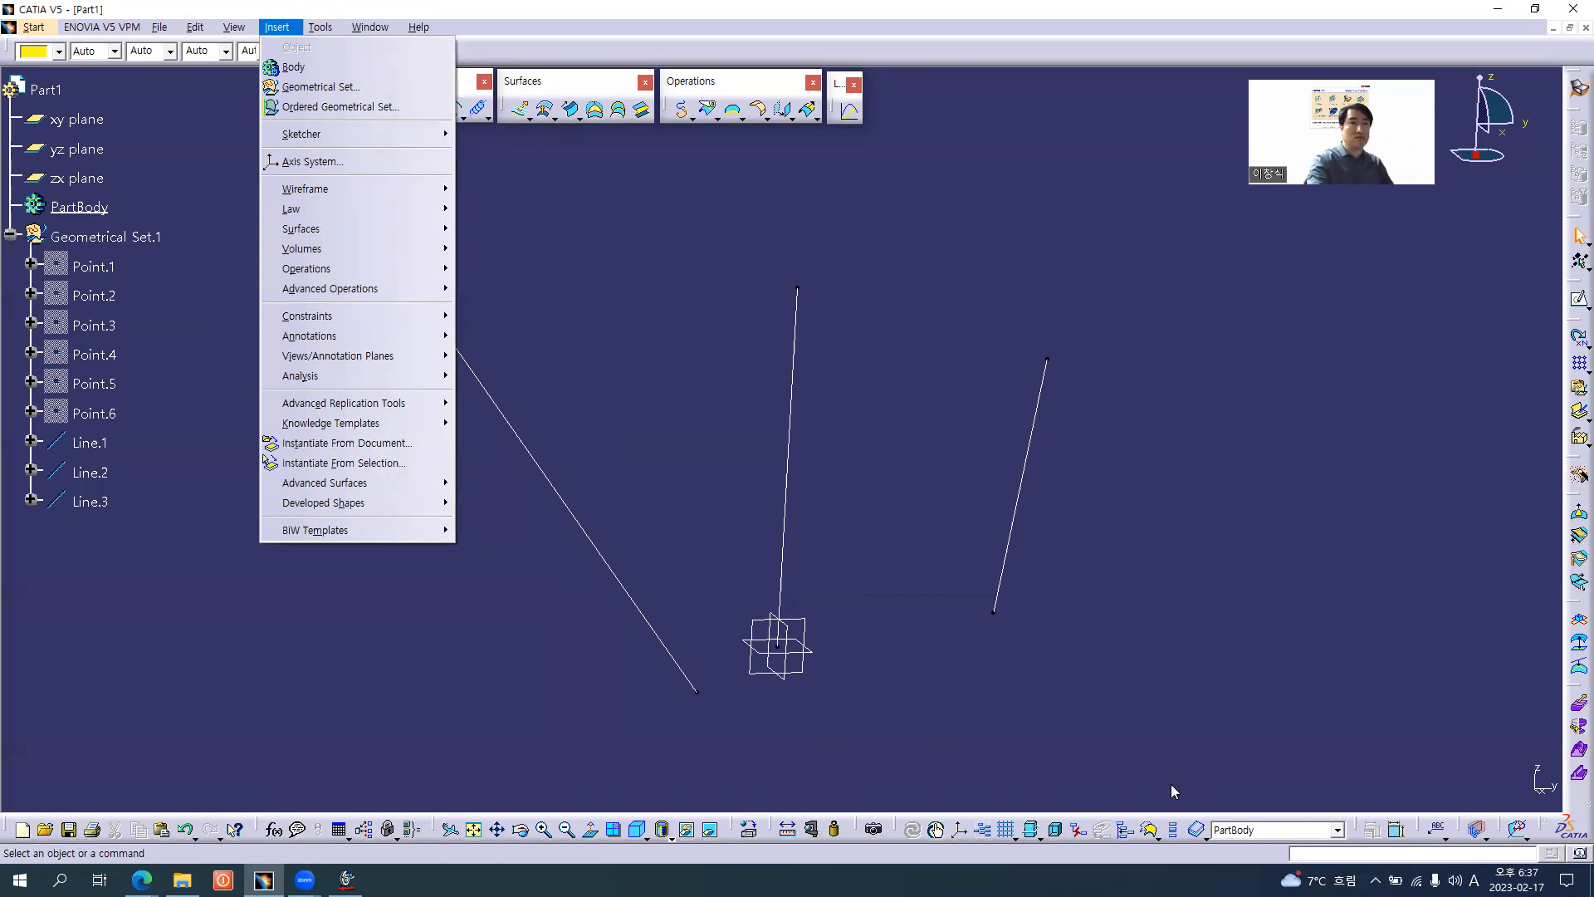
{"action": "left_click", "coordinate": [384, 447]}
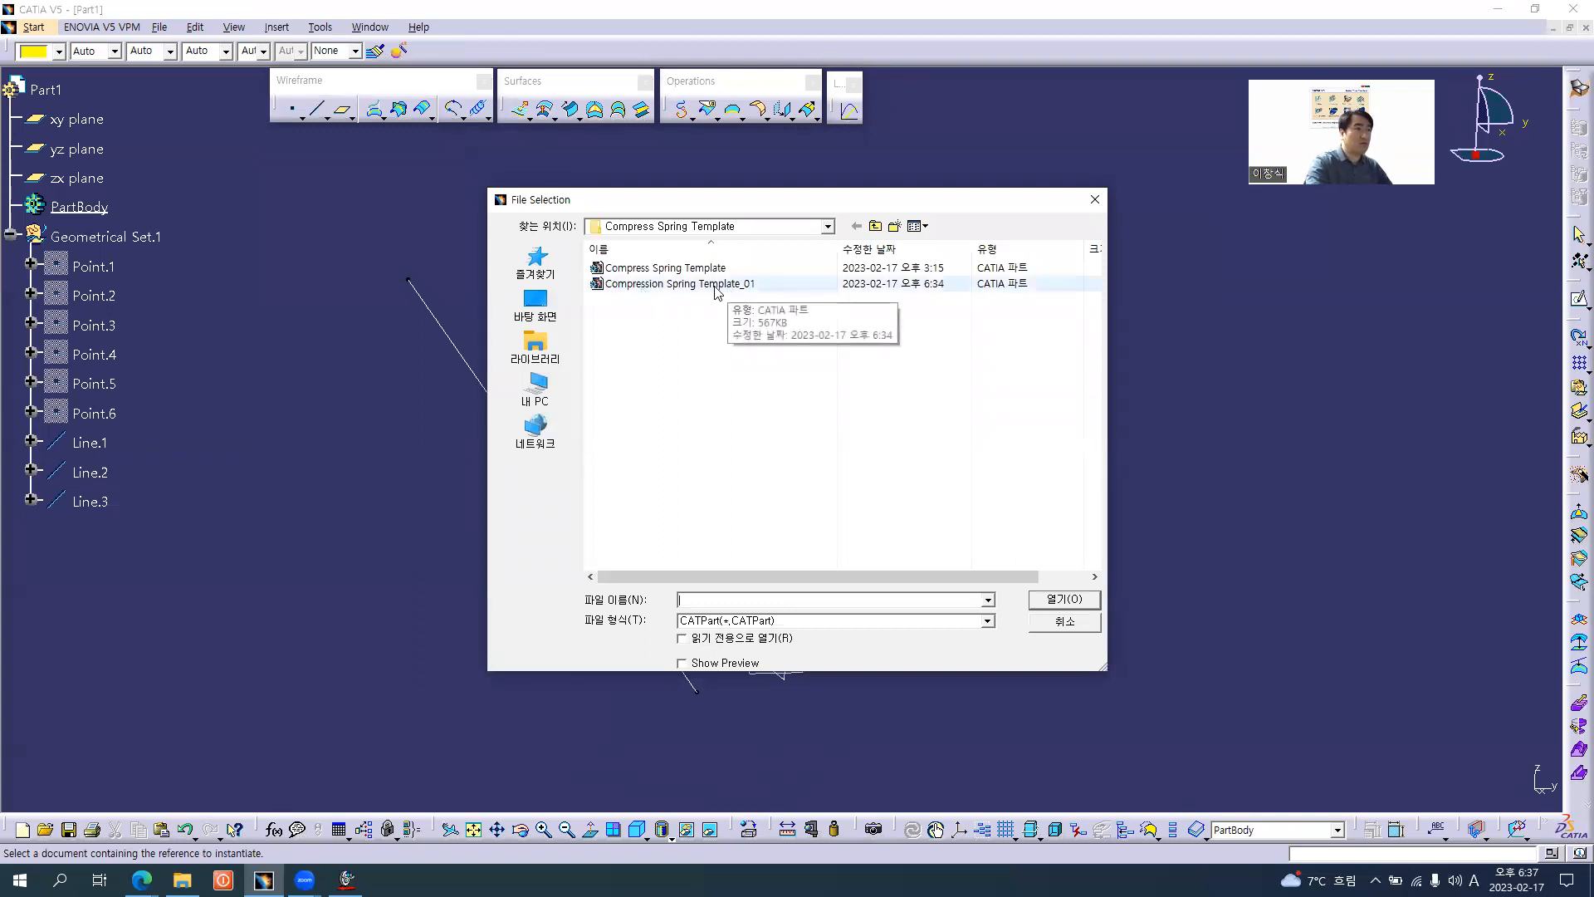
{"action": "double_click", "coordinate": [714, 285]}
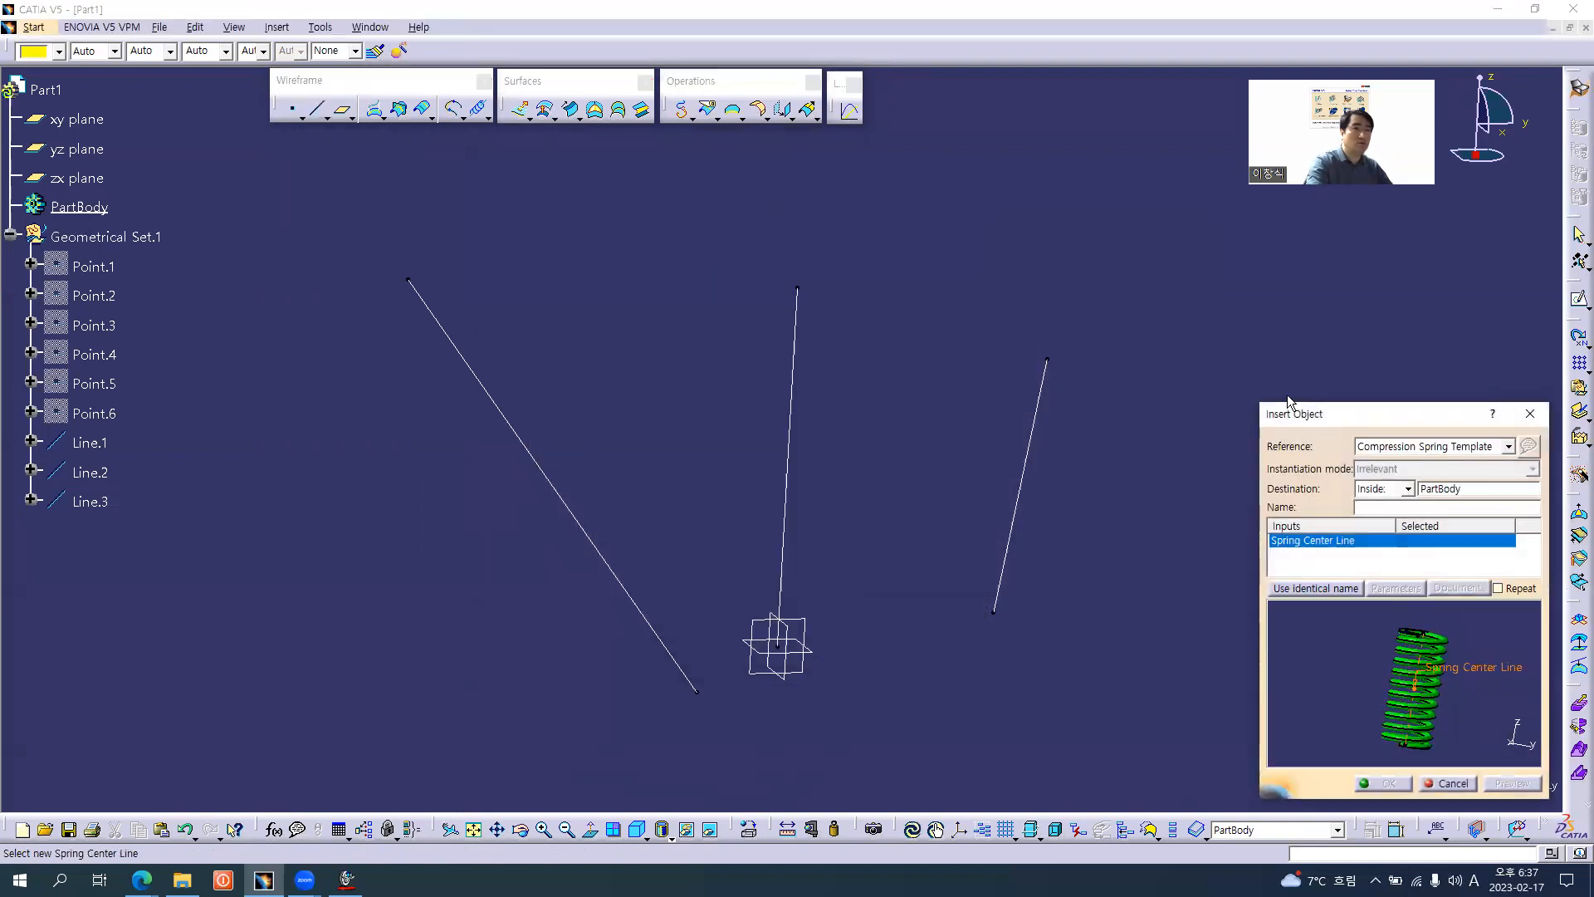
{"action": "left_click_drag", "start_coordinate": [1331, 415], "coordinate": [1210, 279]}
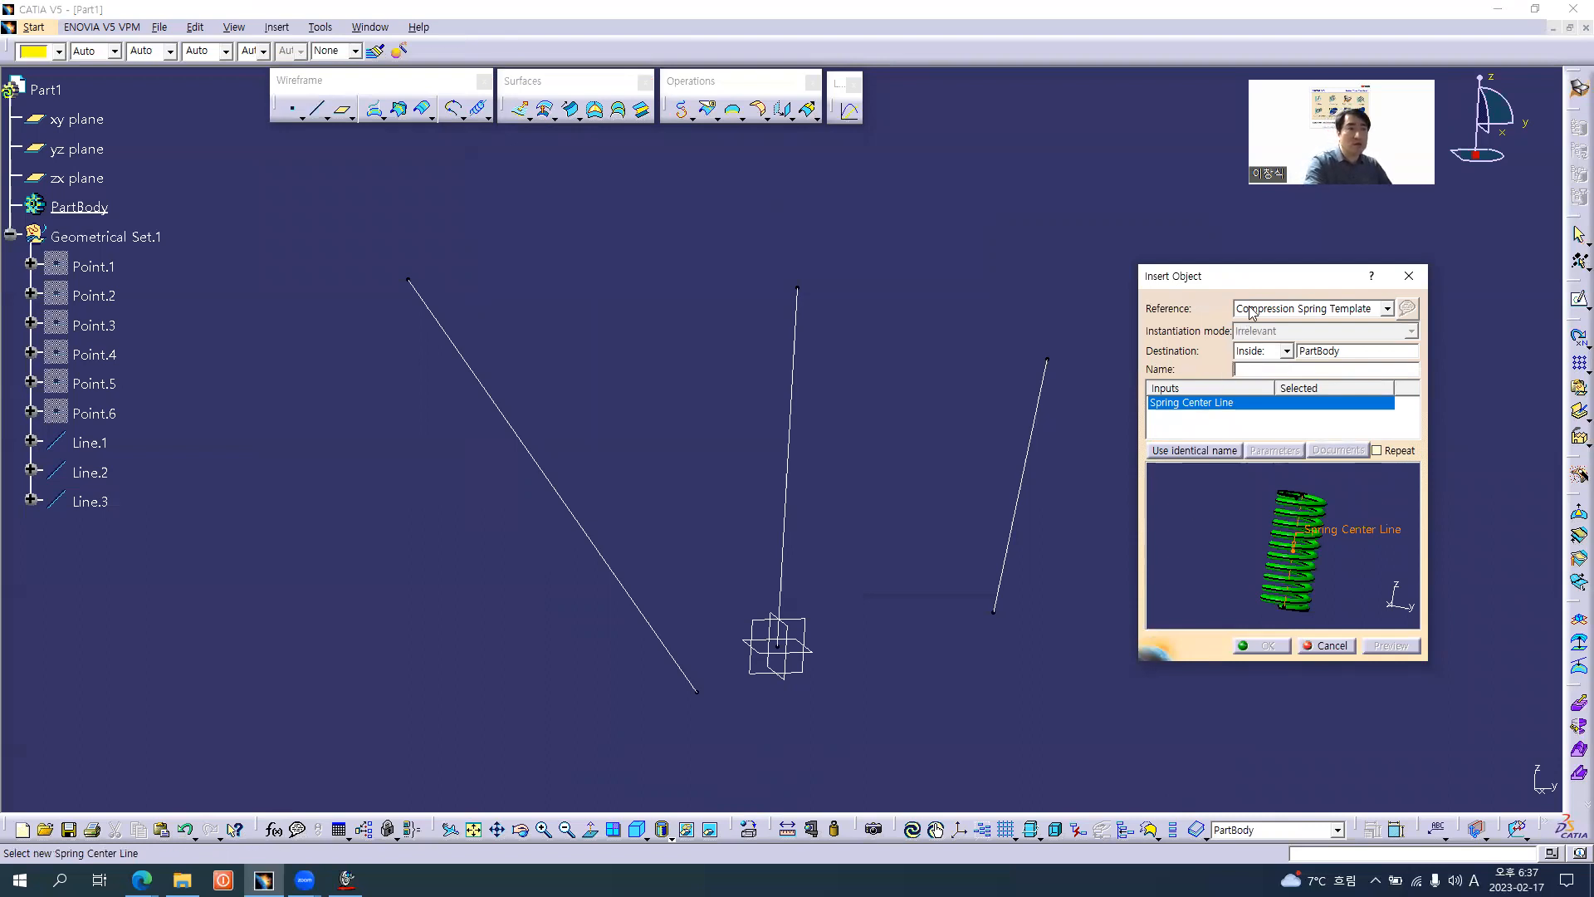
{"action": "left_click", "coordinate": [1277, 311]}
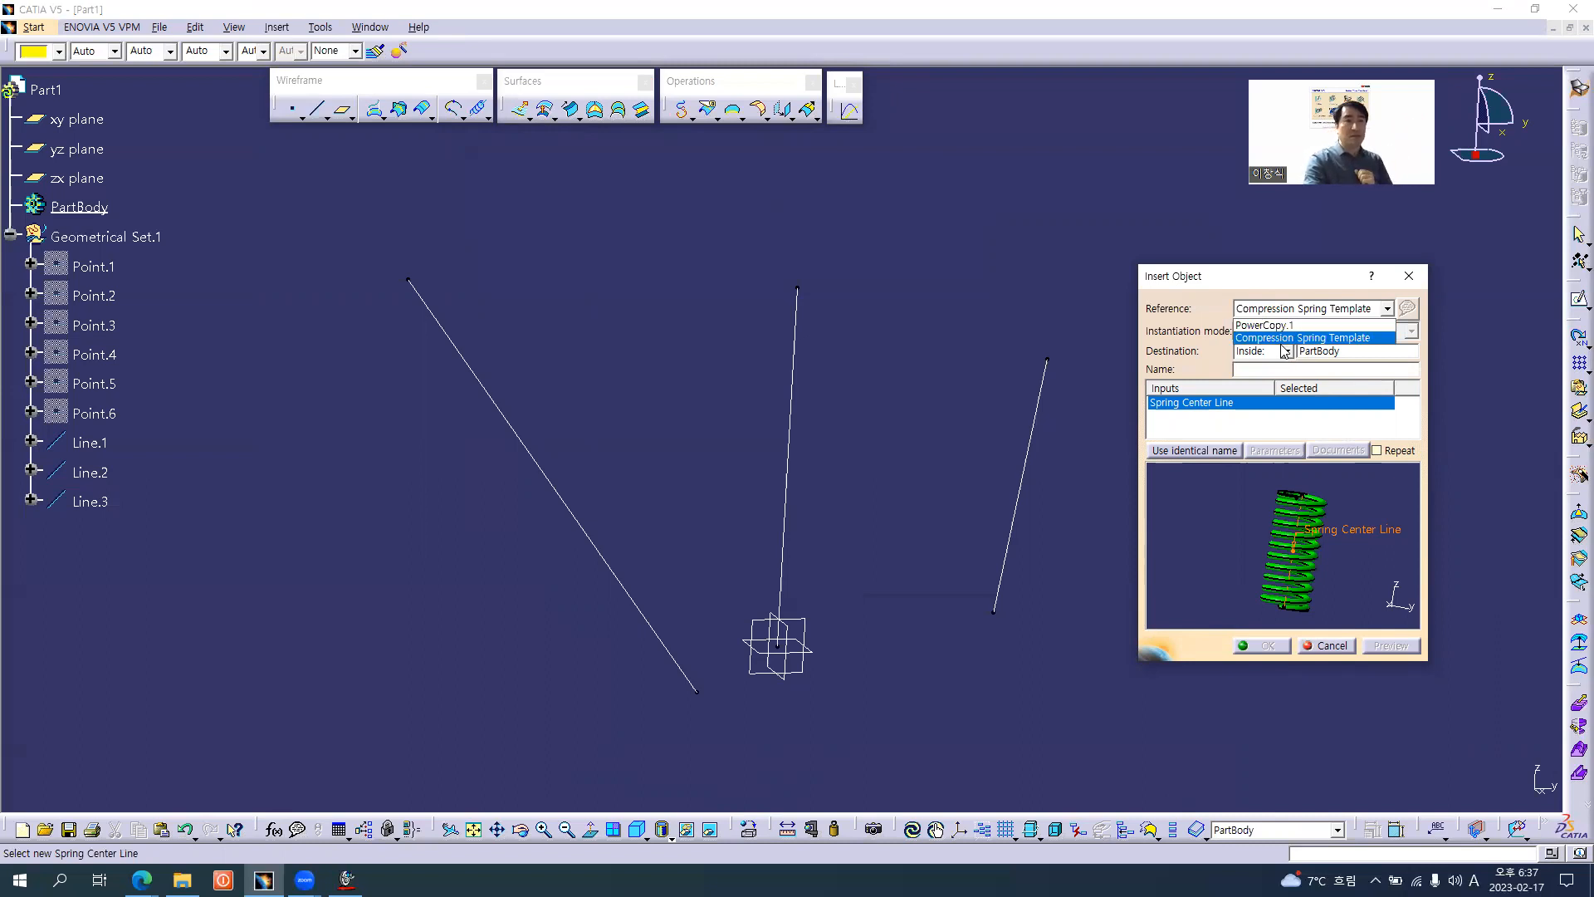
{"action": "left_click", "coordinate": [1283, 337]}
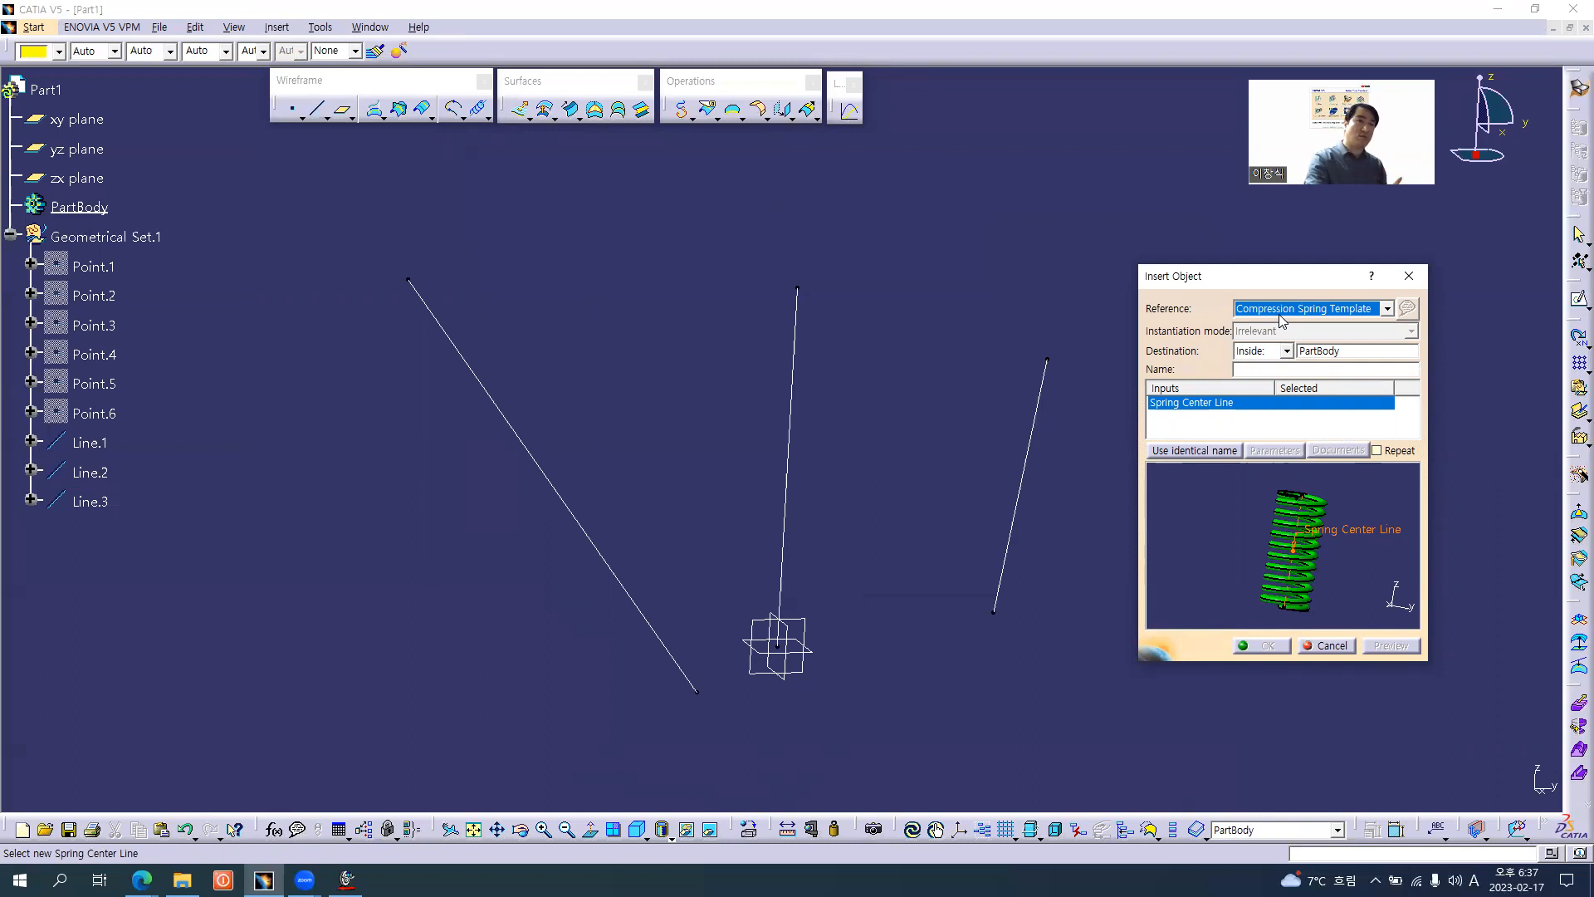
- Use Line.1 as the Spring Center Line input, insert the spring, and expand PartBody in the tree
{"action": "left_click", "coordinate": [789, 448]}
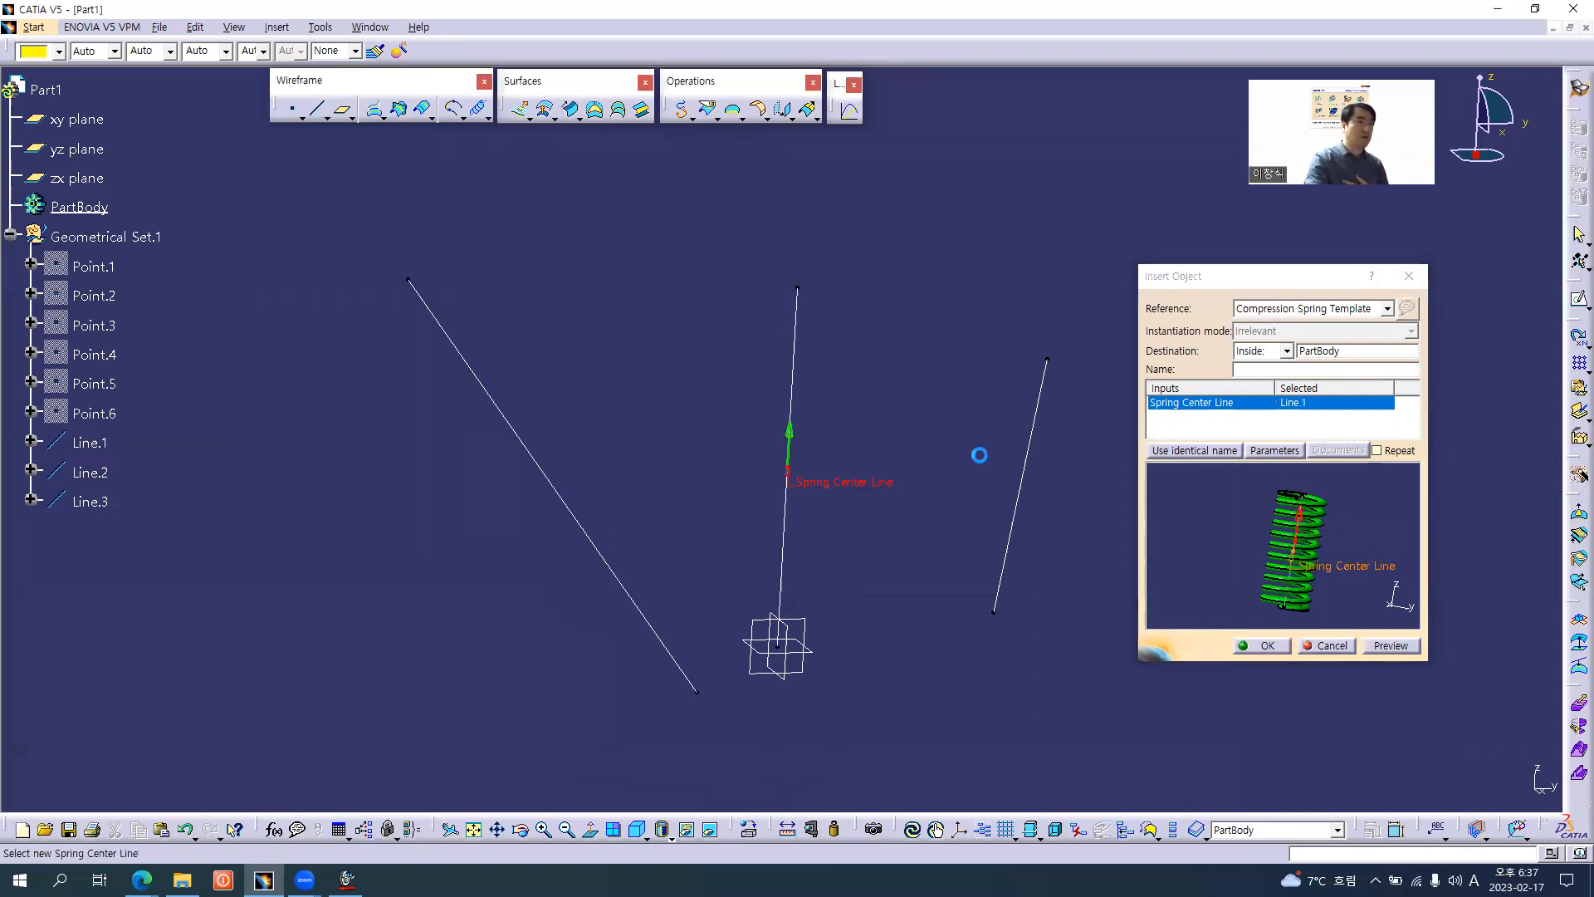
{"action": "left_click", "coordinate": [1262, 645]}
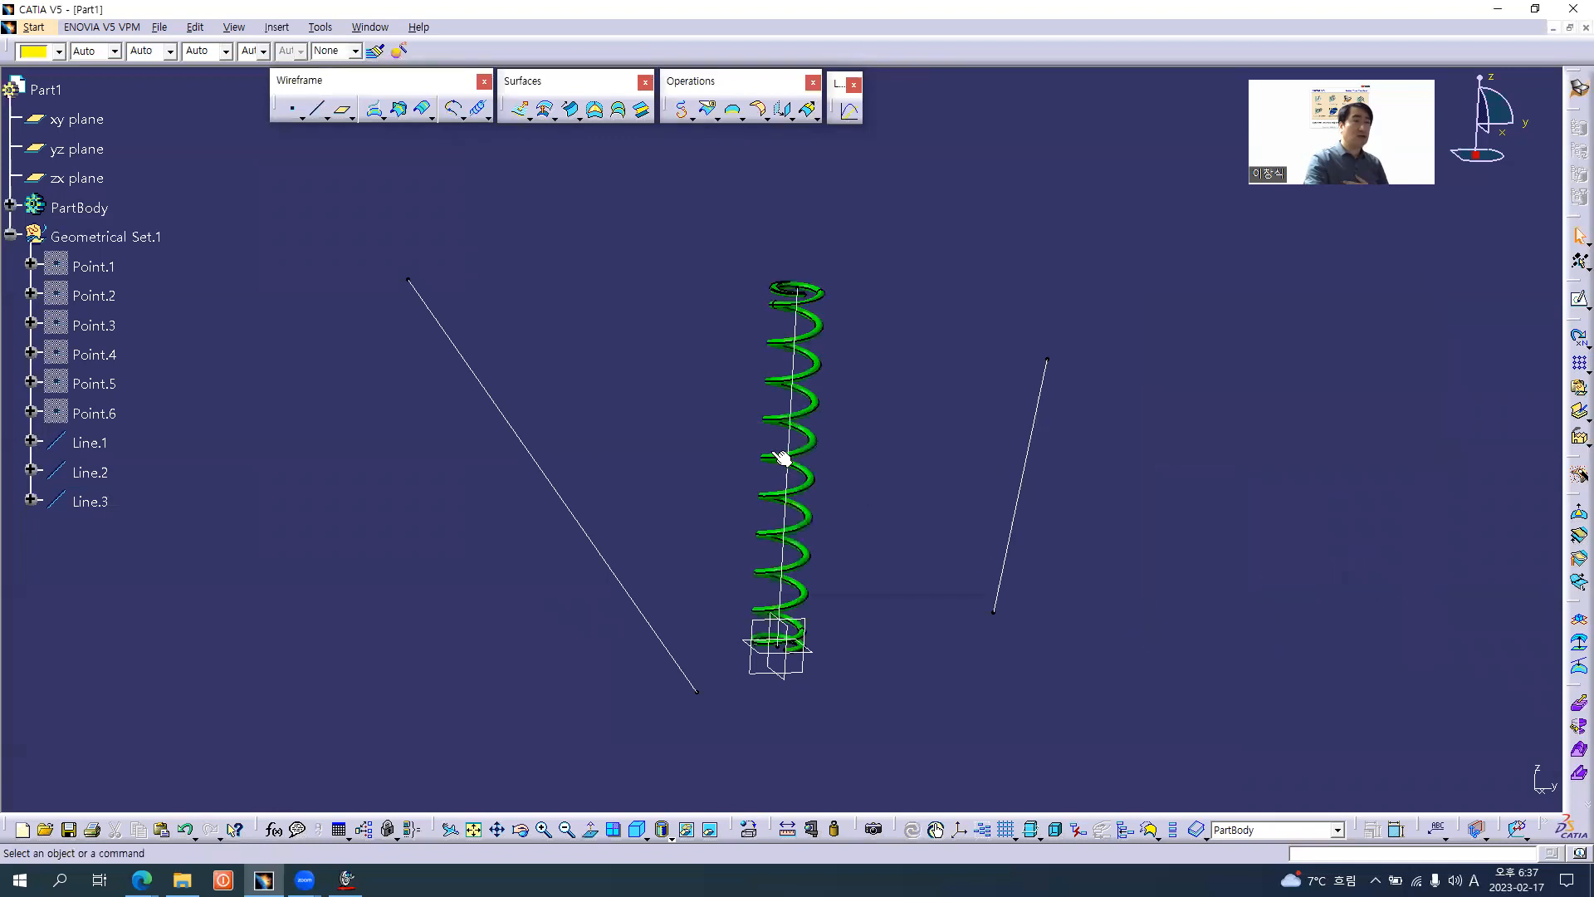
{"action": "left_click", "coordinate": [10, 205]}
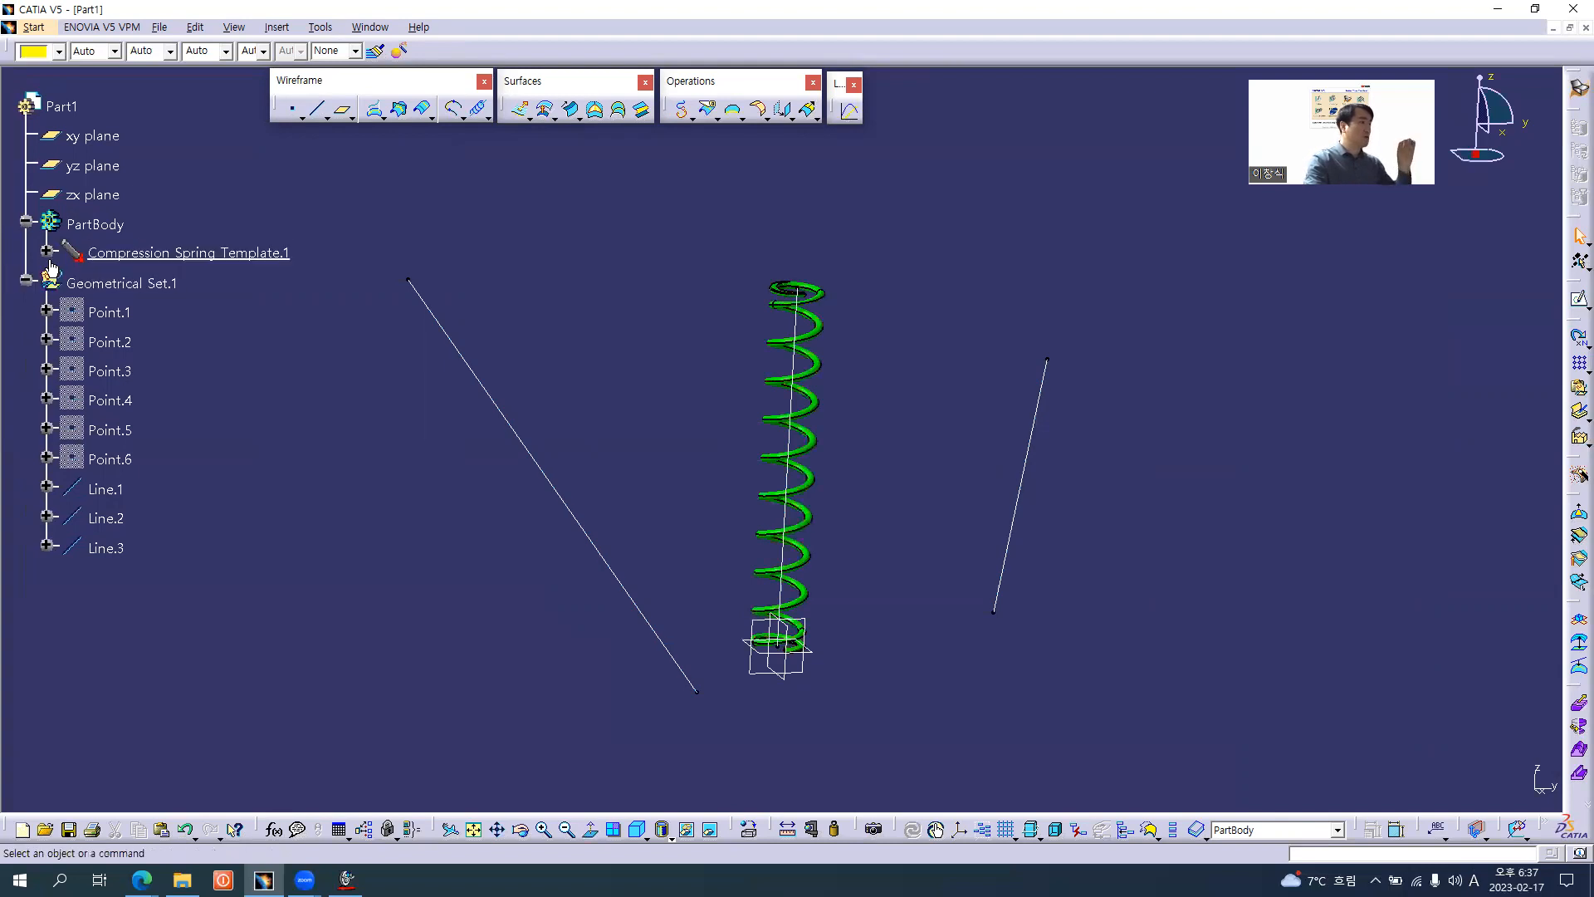
- Expand Compression Spring Template.1 in the tree and set its Number Of Coil parameter to 18
{"action": "left_click", "coordinate": [47, 251]}
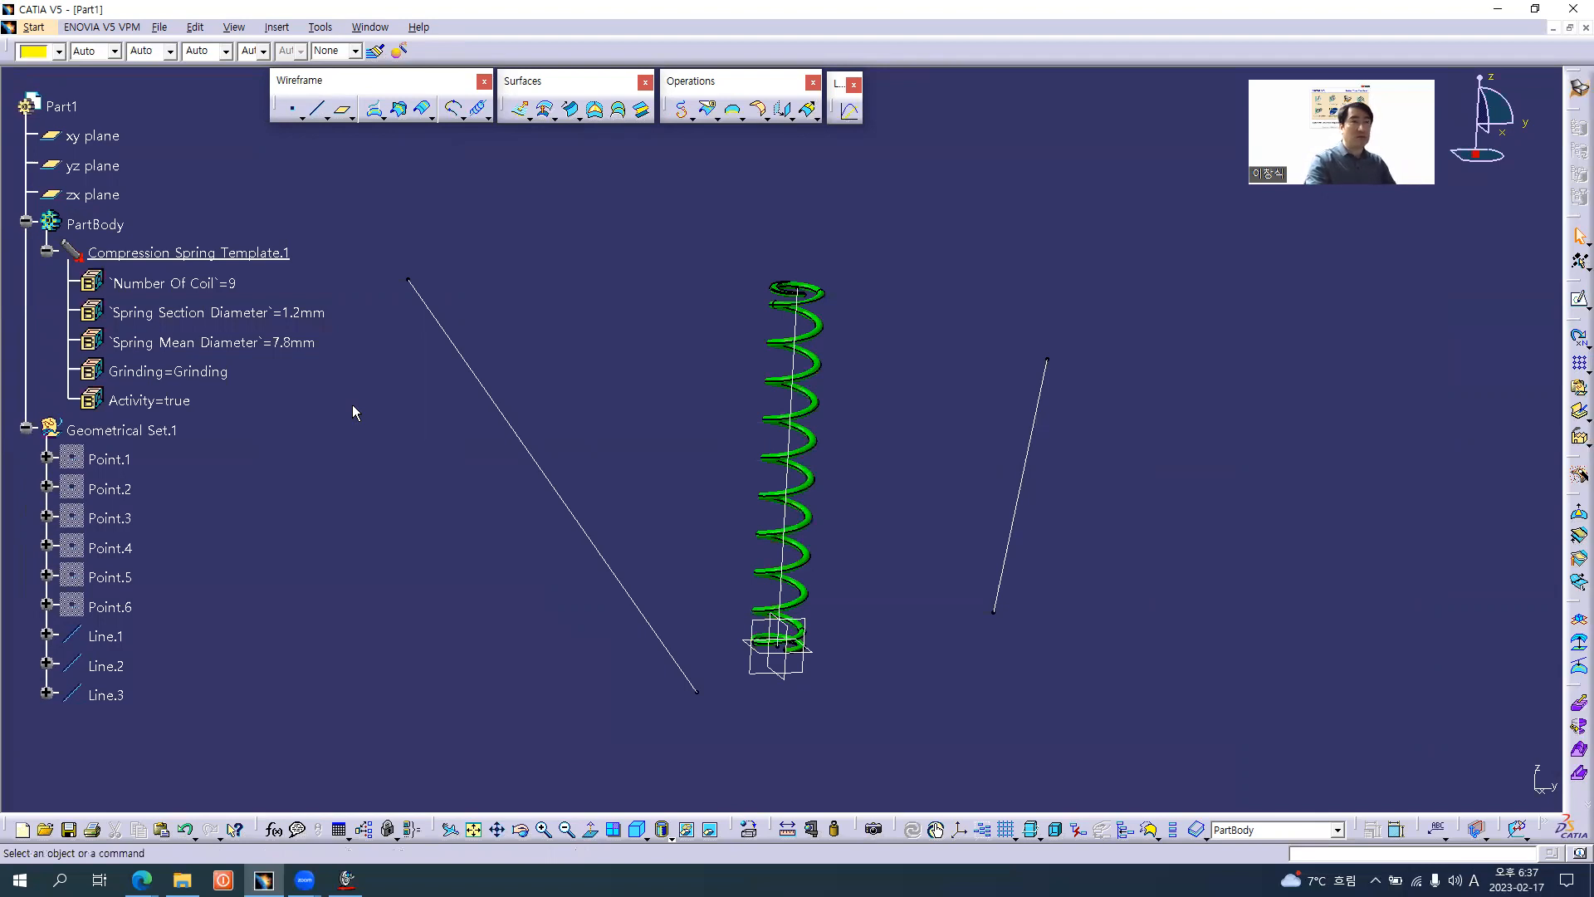
{"action": "left_click", "coordinate": [198, 280]}
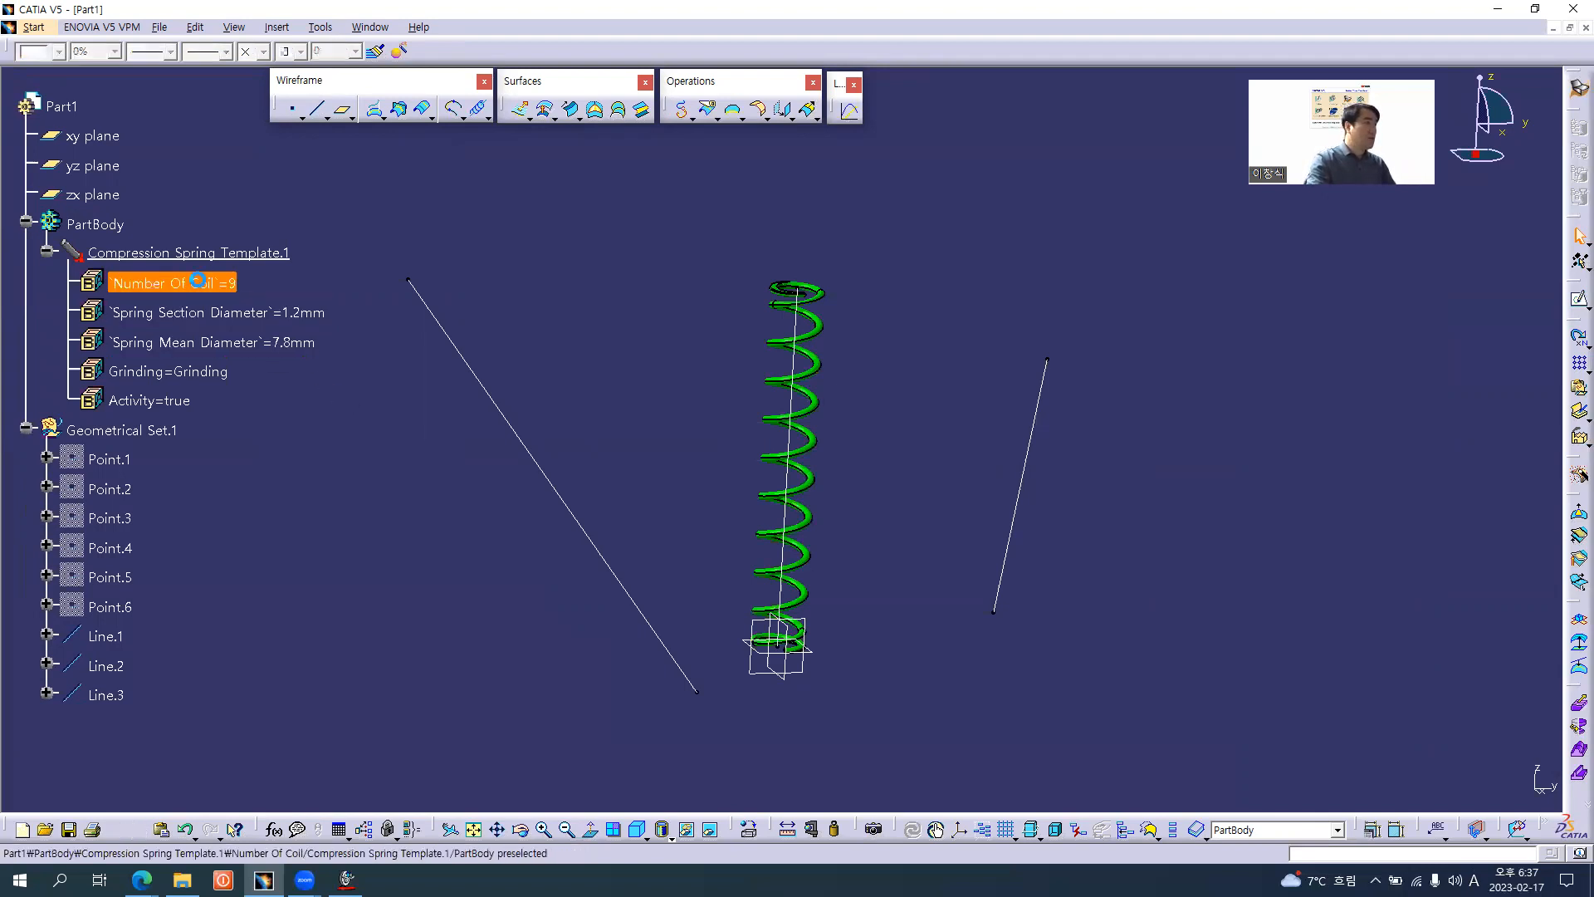
{"action": "left_click", "coordinate": [198, 280]}
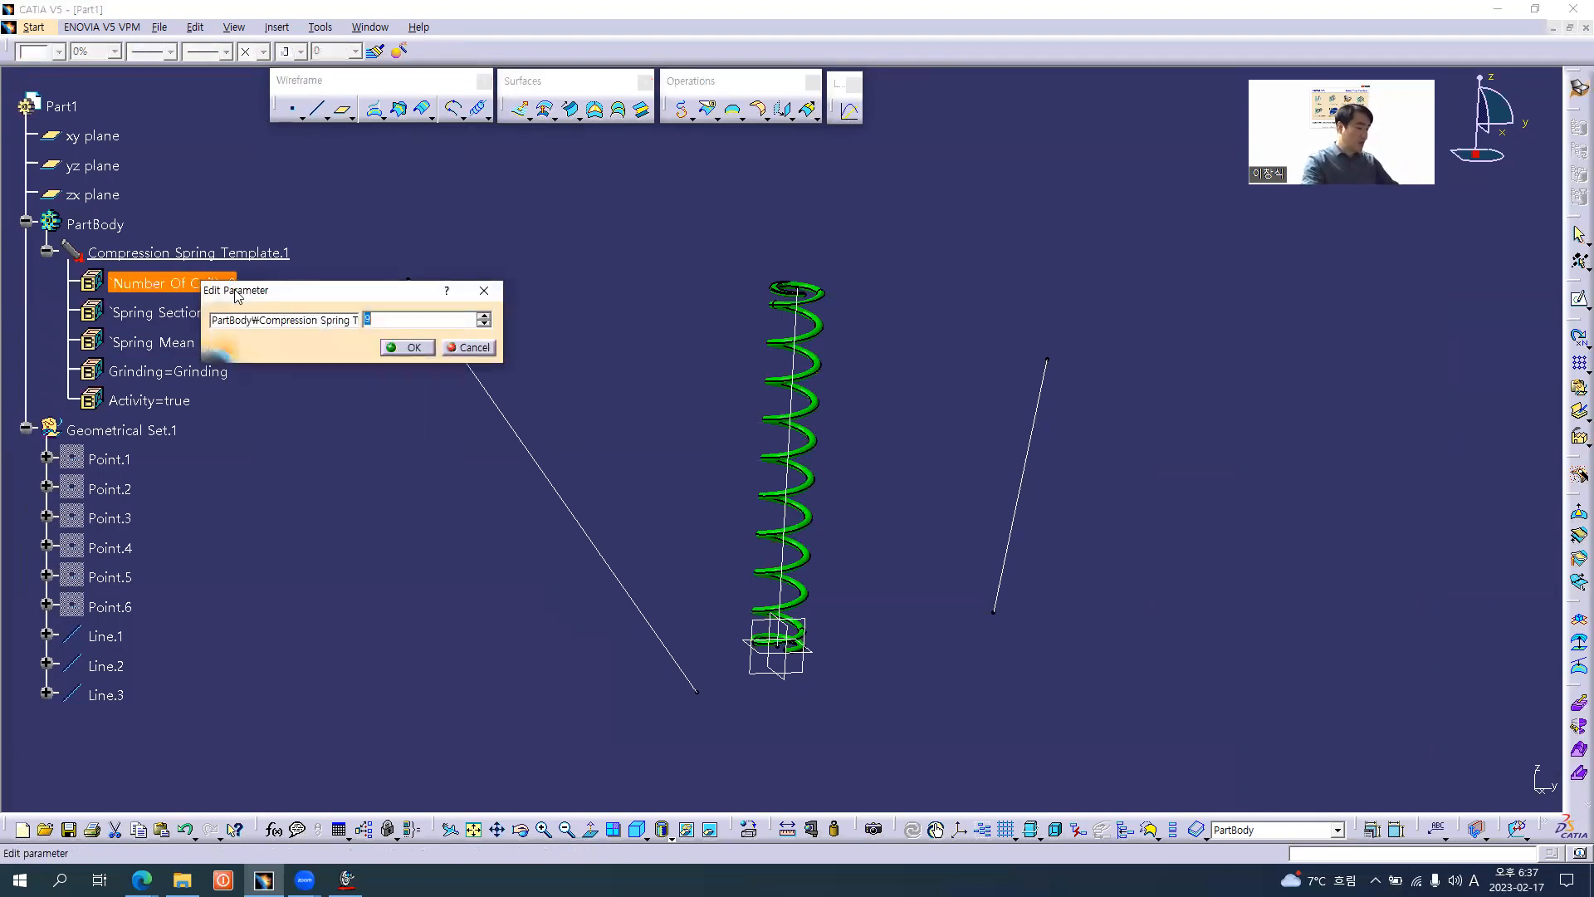
{"action": "type", "text": "18"}
{"action": "key", "text": "Return"}
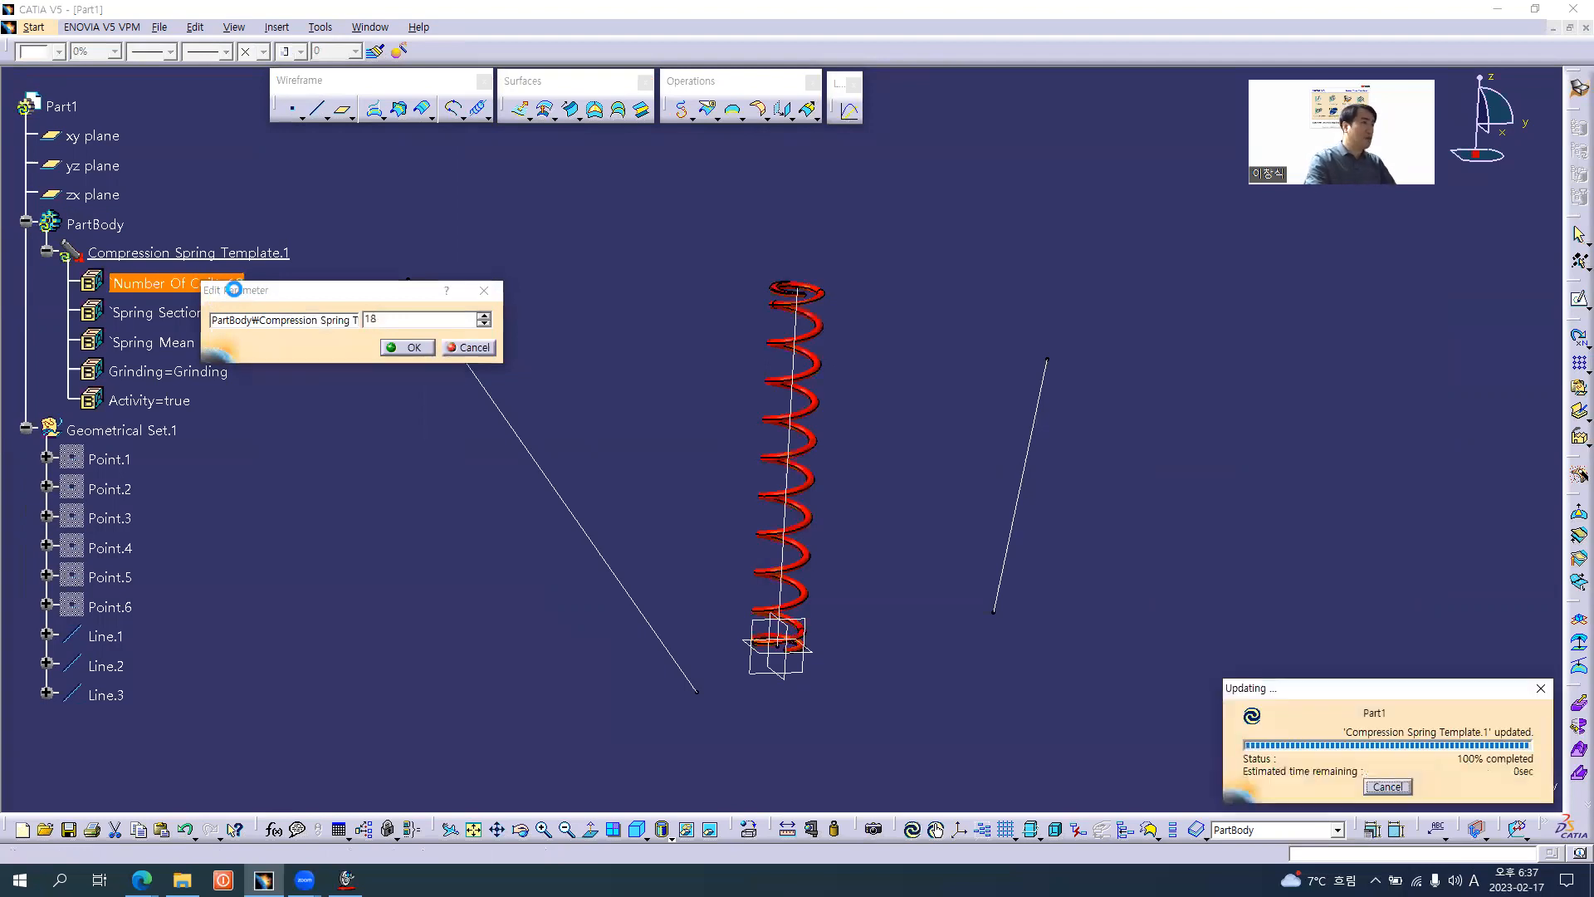
- Set Compression Spring Template.1's Spring Section Diameter to 1.5 mm and its Spring Mean Diameter to 15 mm
{"action": "double_click", "coordinate": [220, 313]}
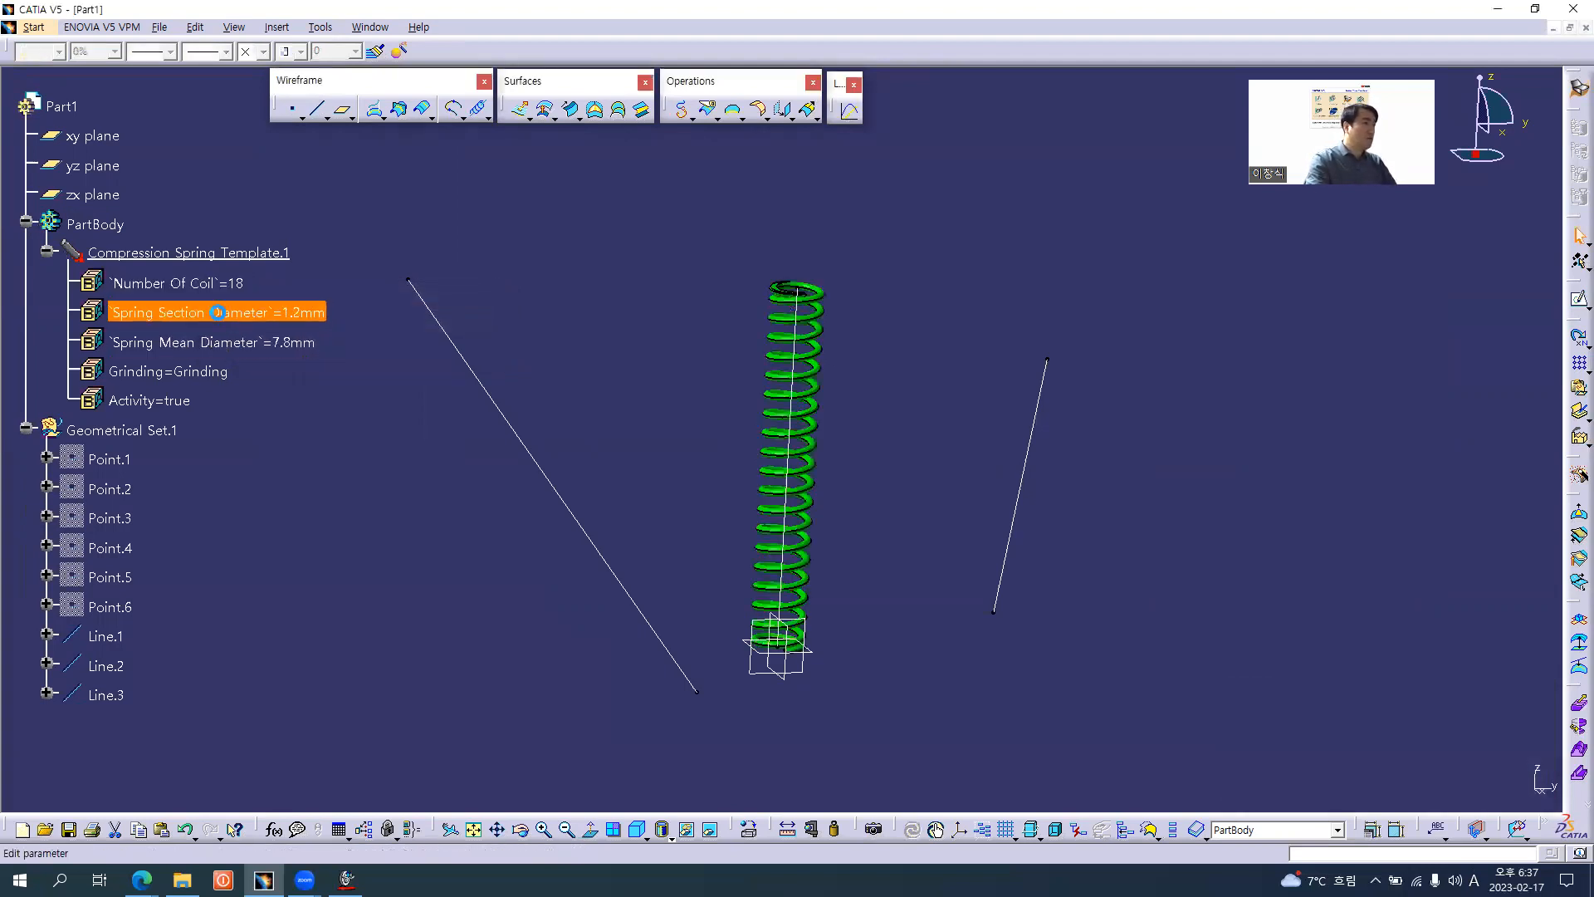
{"action": "type", "text": "1.5"}
{"action": "key", "text": "Return"}
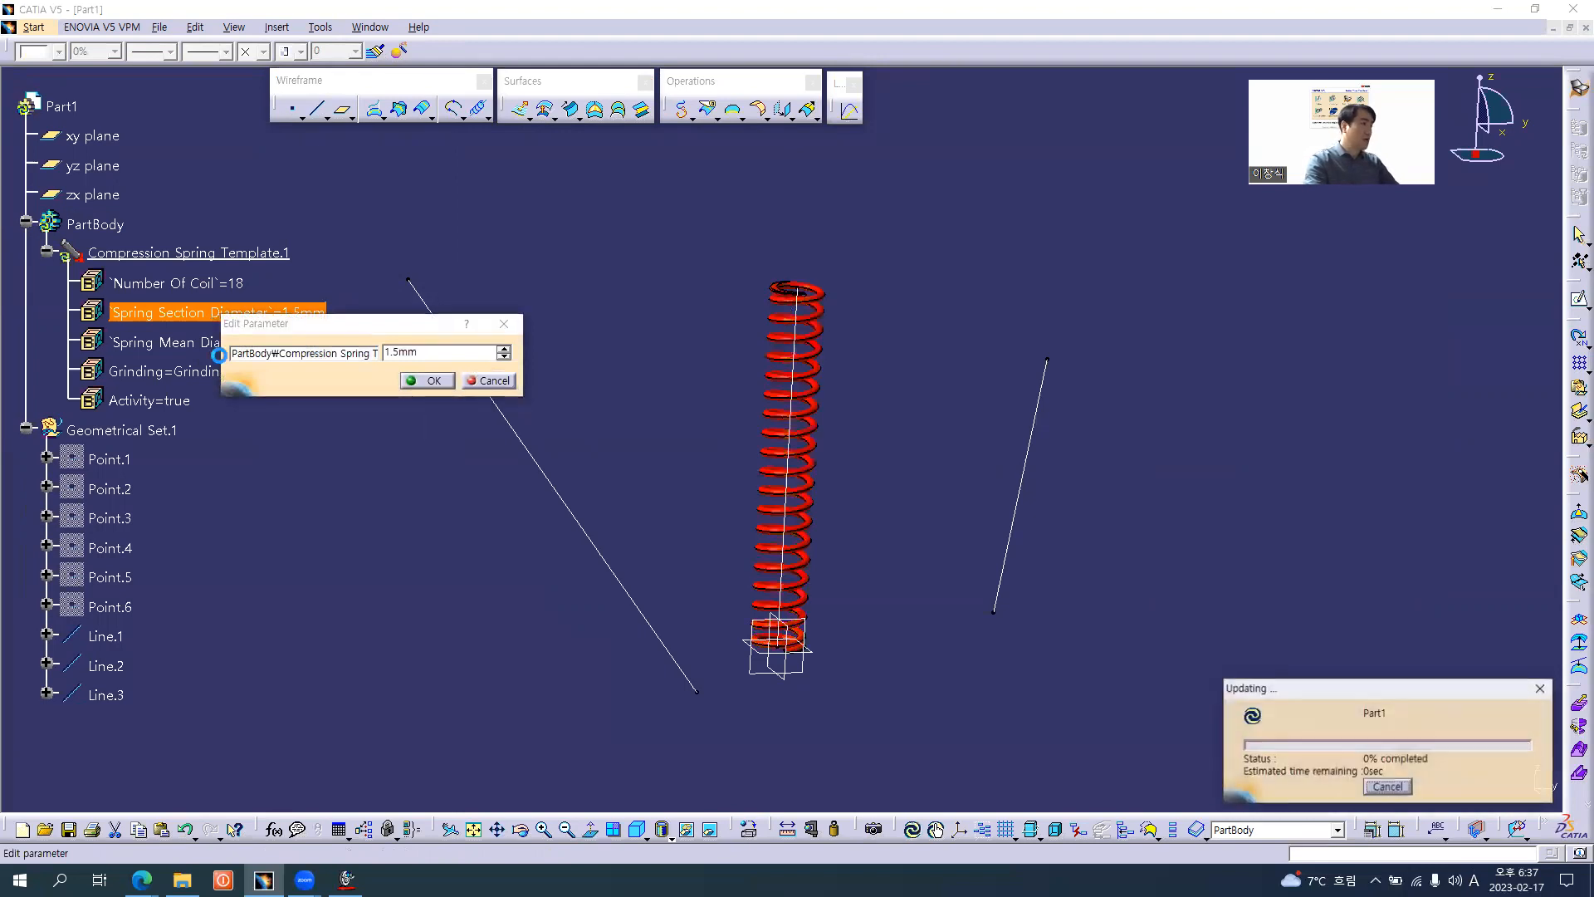
{"action": "double_click", "coordinate": [242, 349]}
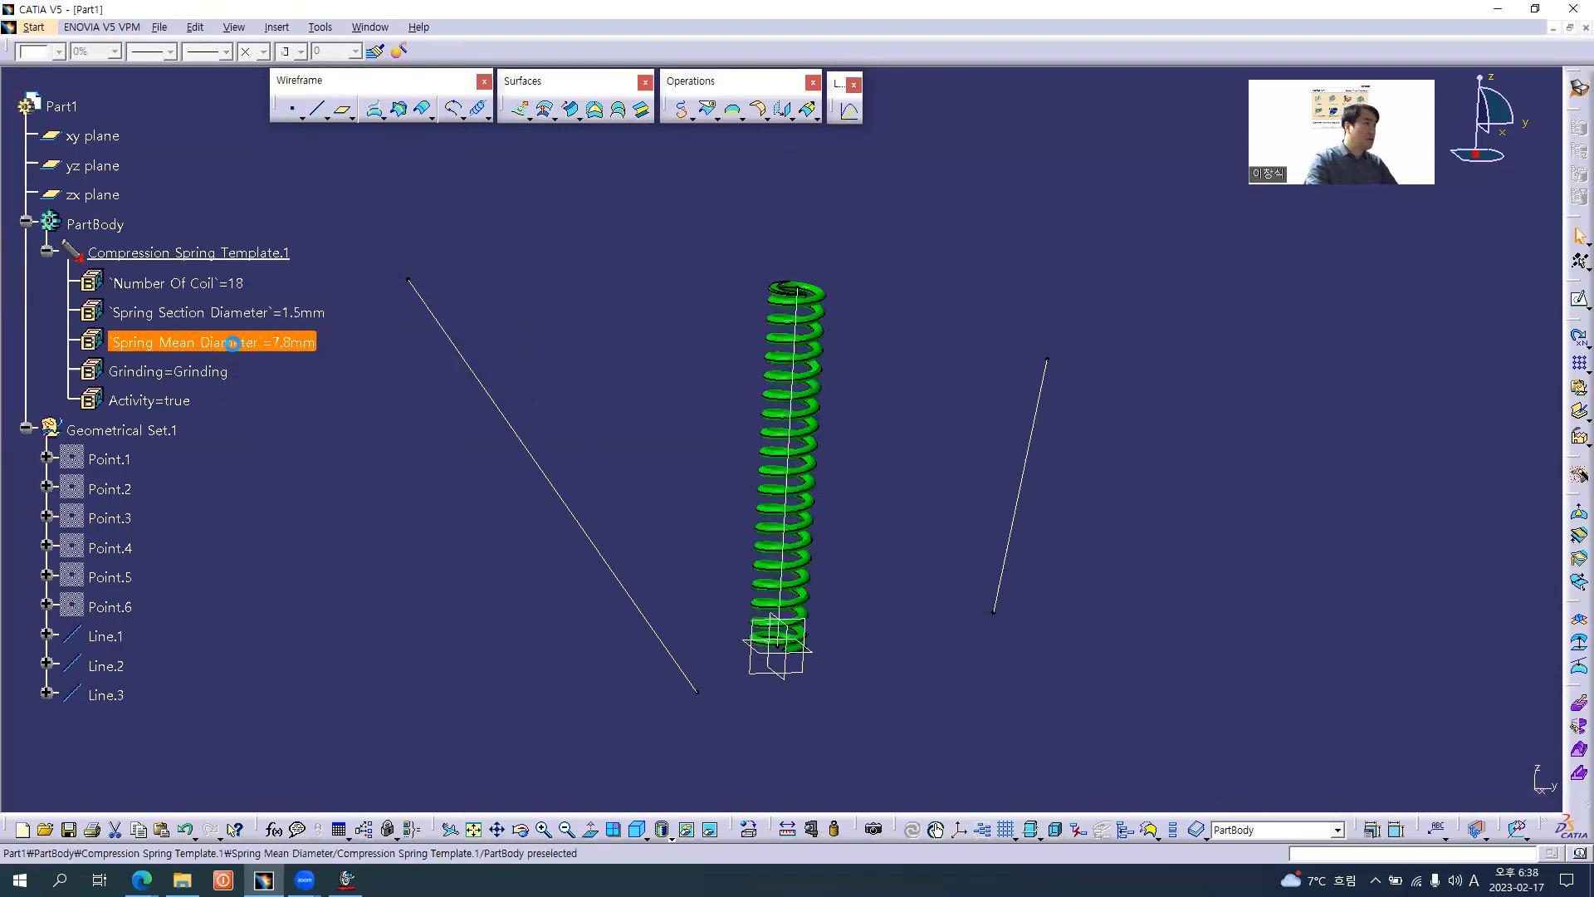
{"action": "type", "text": "15"}
{"action": "key", "text": "Return"}
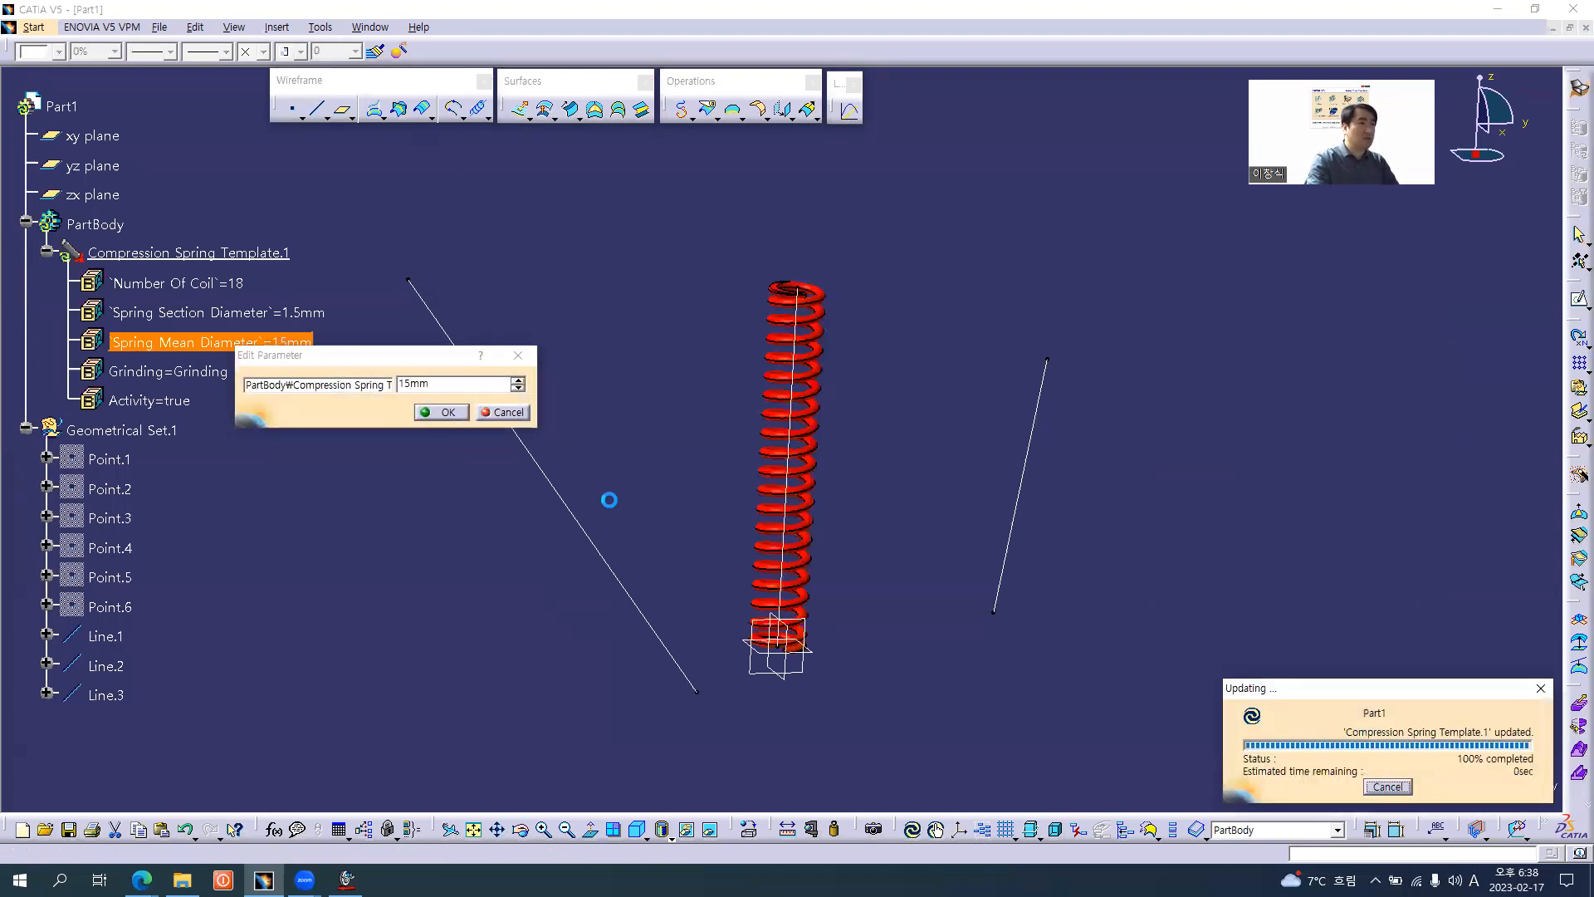
{"action": "middle_click_drag", "start_coordinate": [901, 484], "coordinate": [907, 456]}
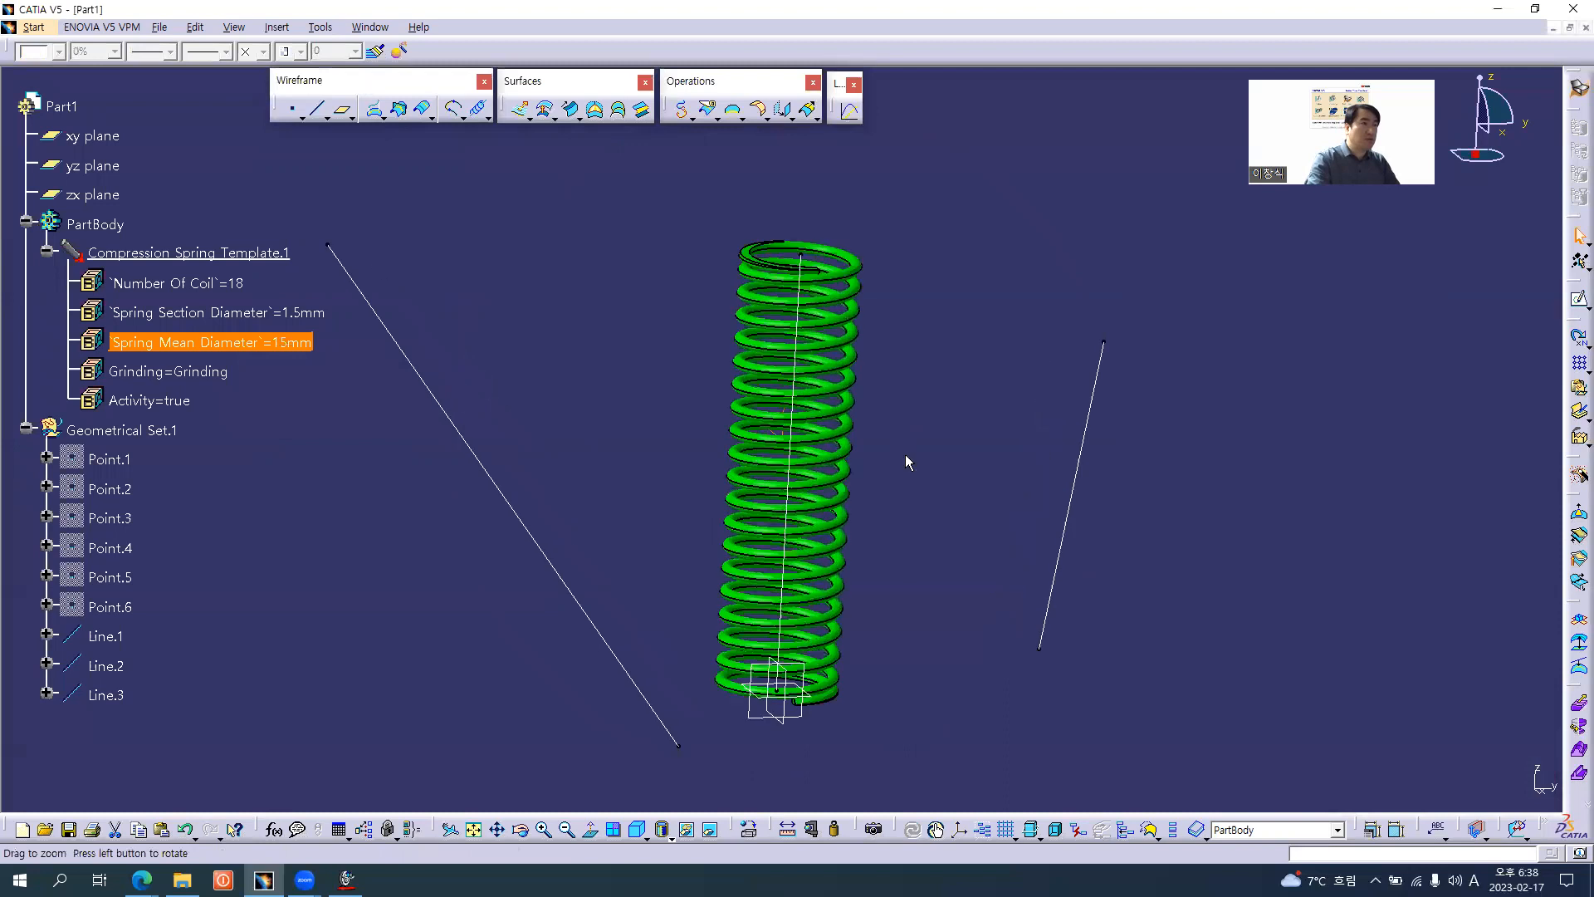
{"action": "middle_click_drag", "start_coordinate": [691, 449], "coordinate": [745, 447]}
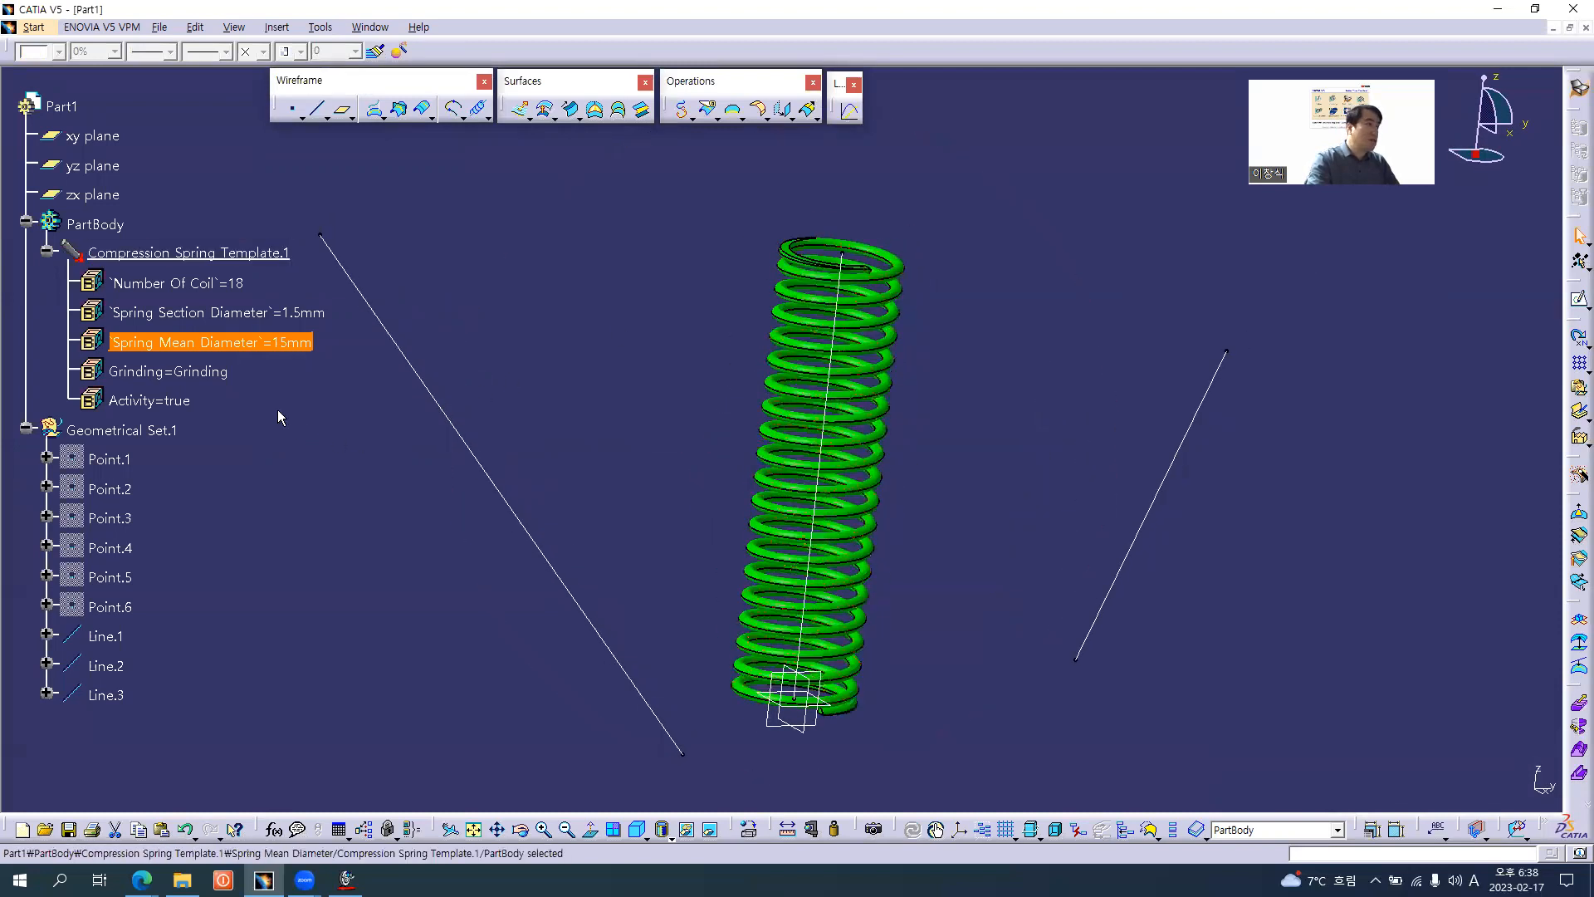
- Change the Grinding parameter of Compression Spring Template.1 to No Grinding
{"action": "double_click", "coordinate": [166, 371]}
{"action": "left_click", "coordinate": [386, 409]}
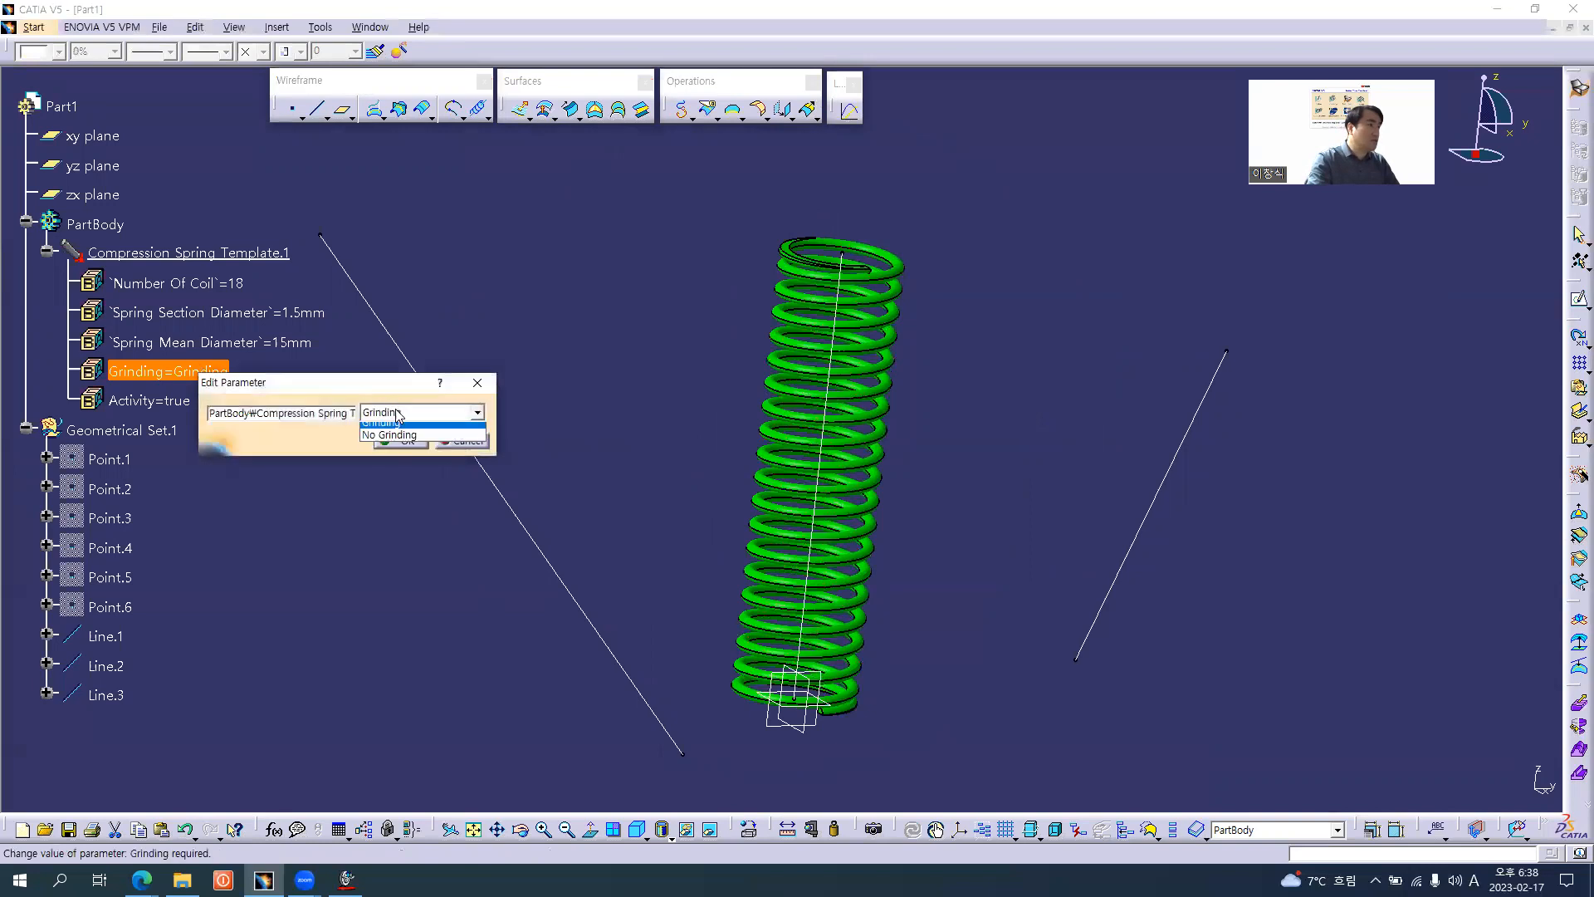
{"action": "left_click", "coordinate": [402, 438]}
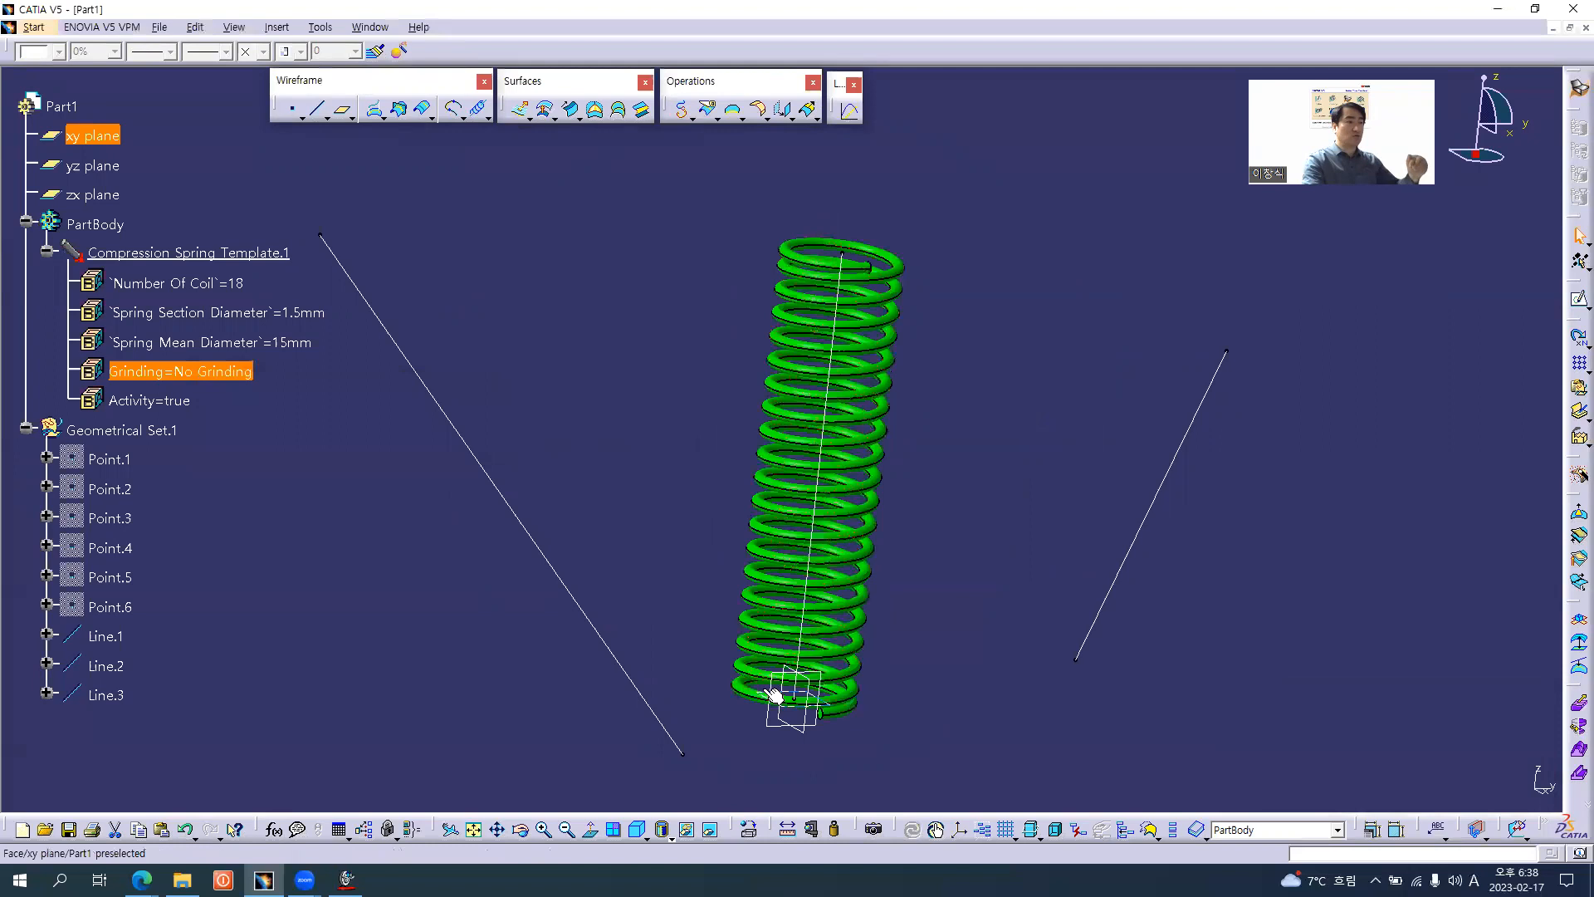
{"action": "left_click", "coordinate": [656, 410]}
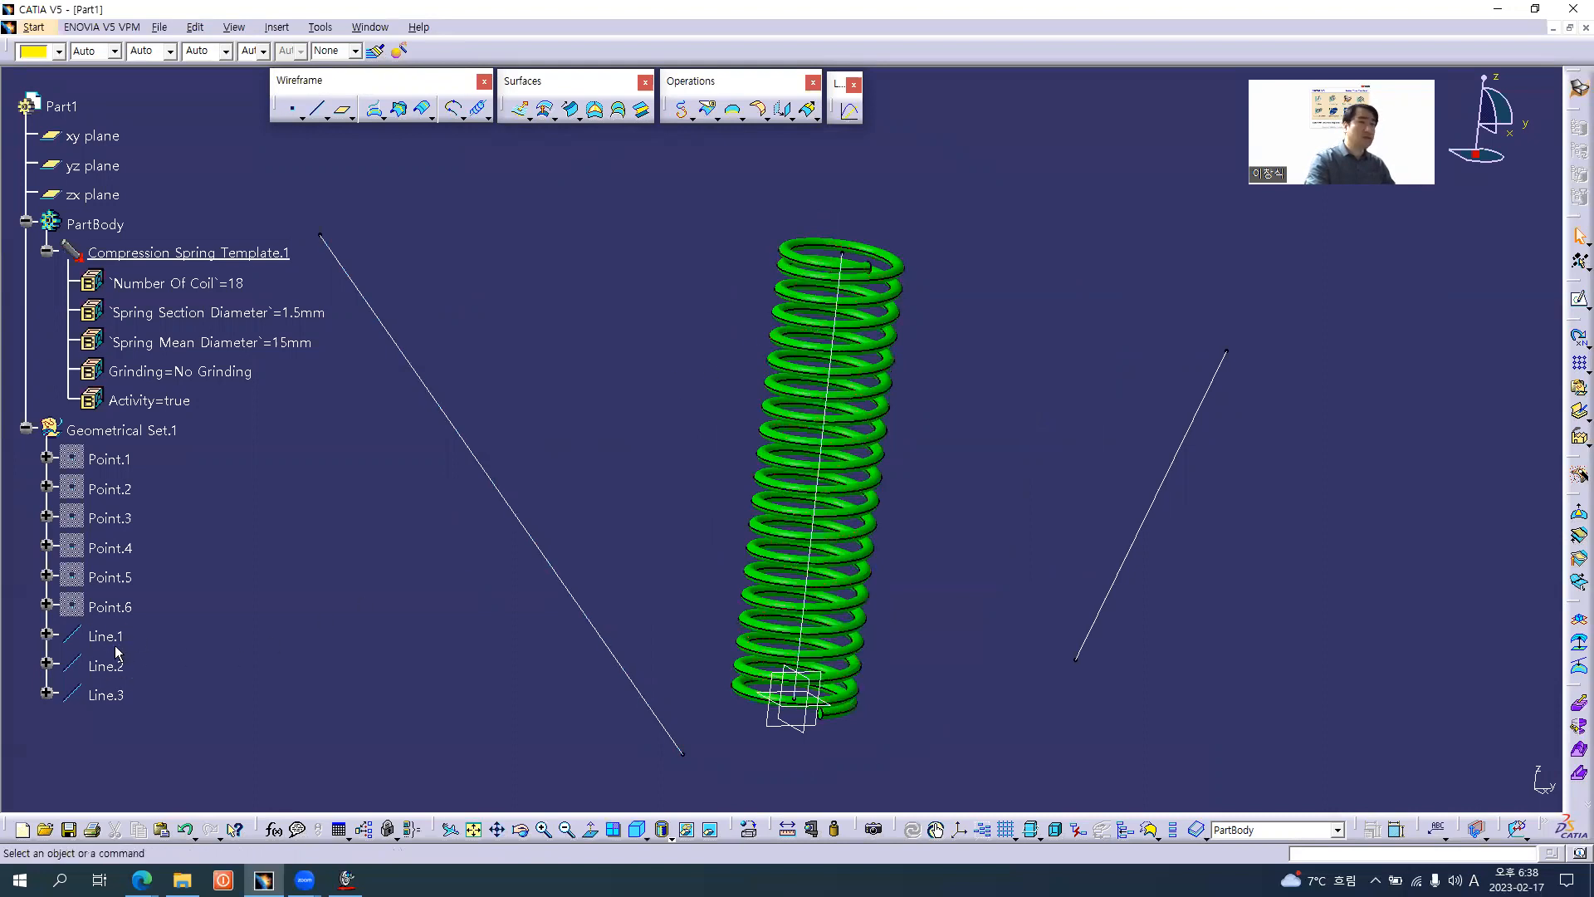
- Instantiate PowerCopy.1 from the spring template document, using Line.2 as the Spring Center Line input
{"action": "middle_click_drag", "start_coordinate": [629, 421], "coordinate": [698, 412]}
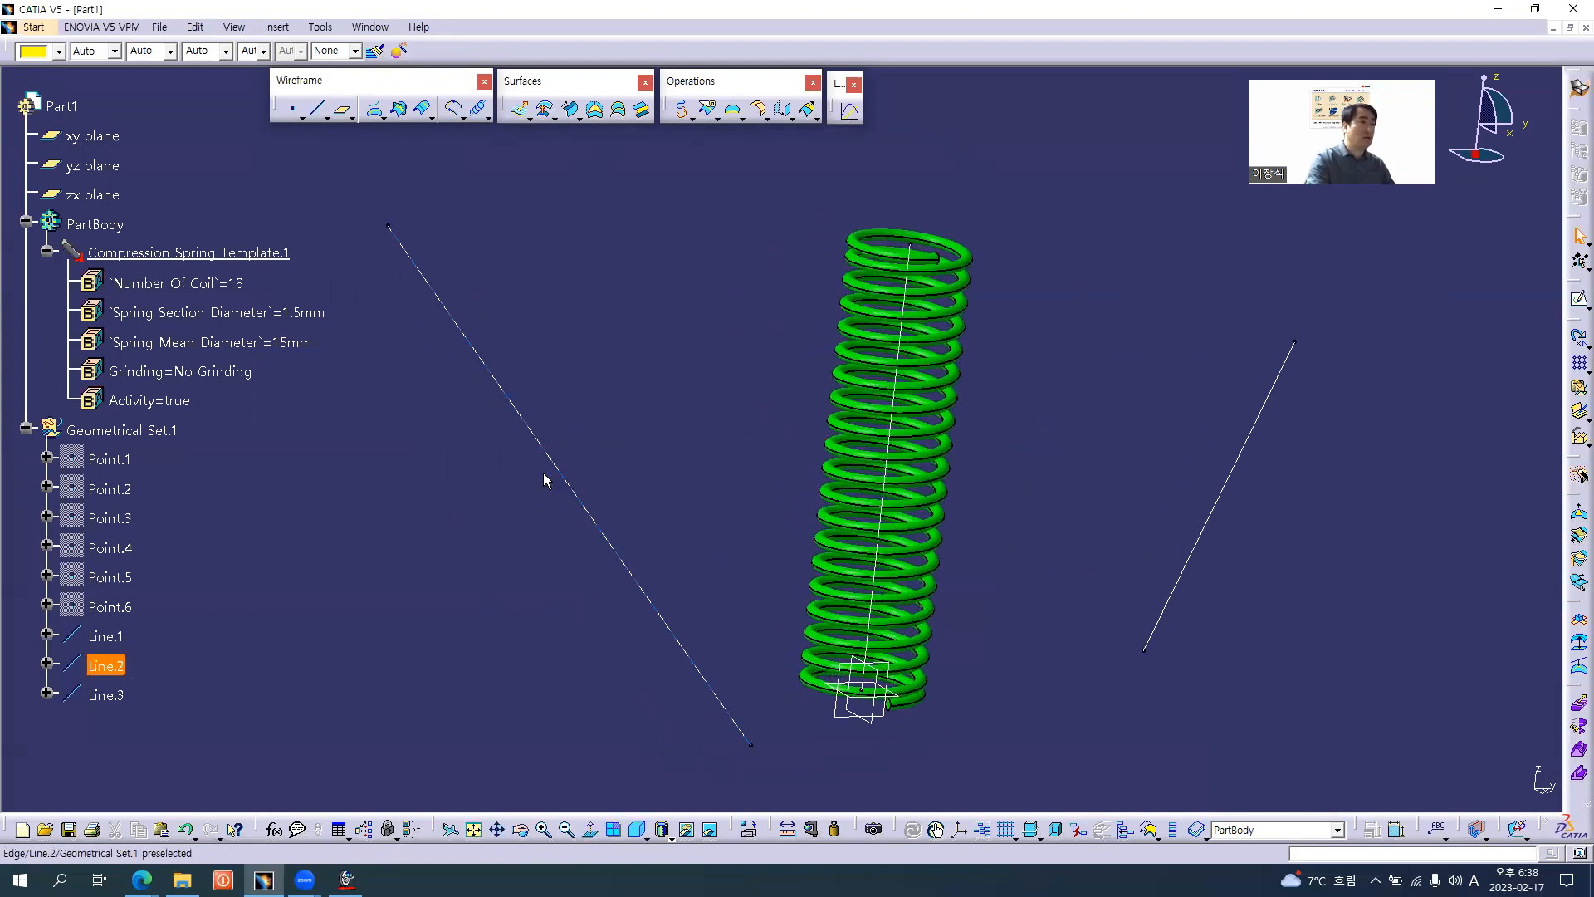
{"action": "left_click", "coordinate": [278, 28]}
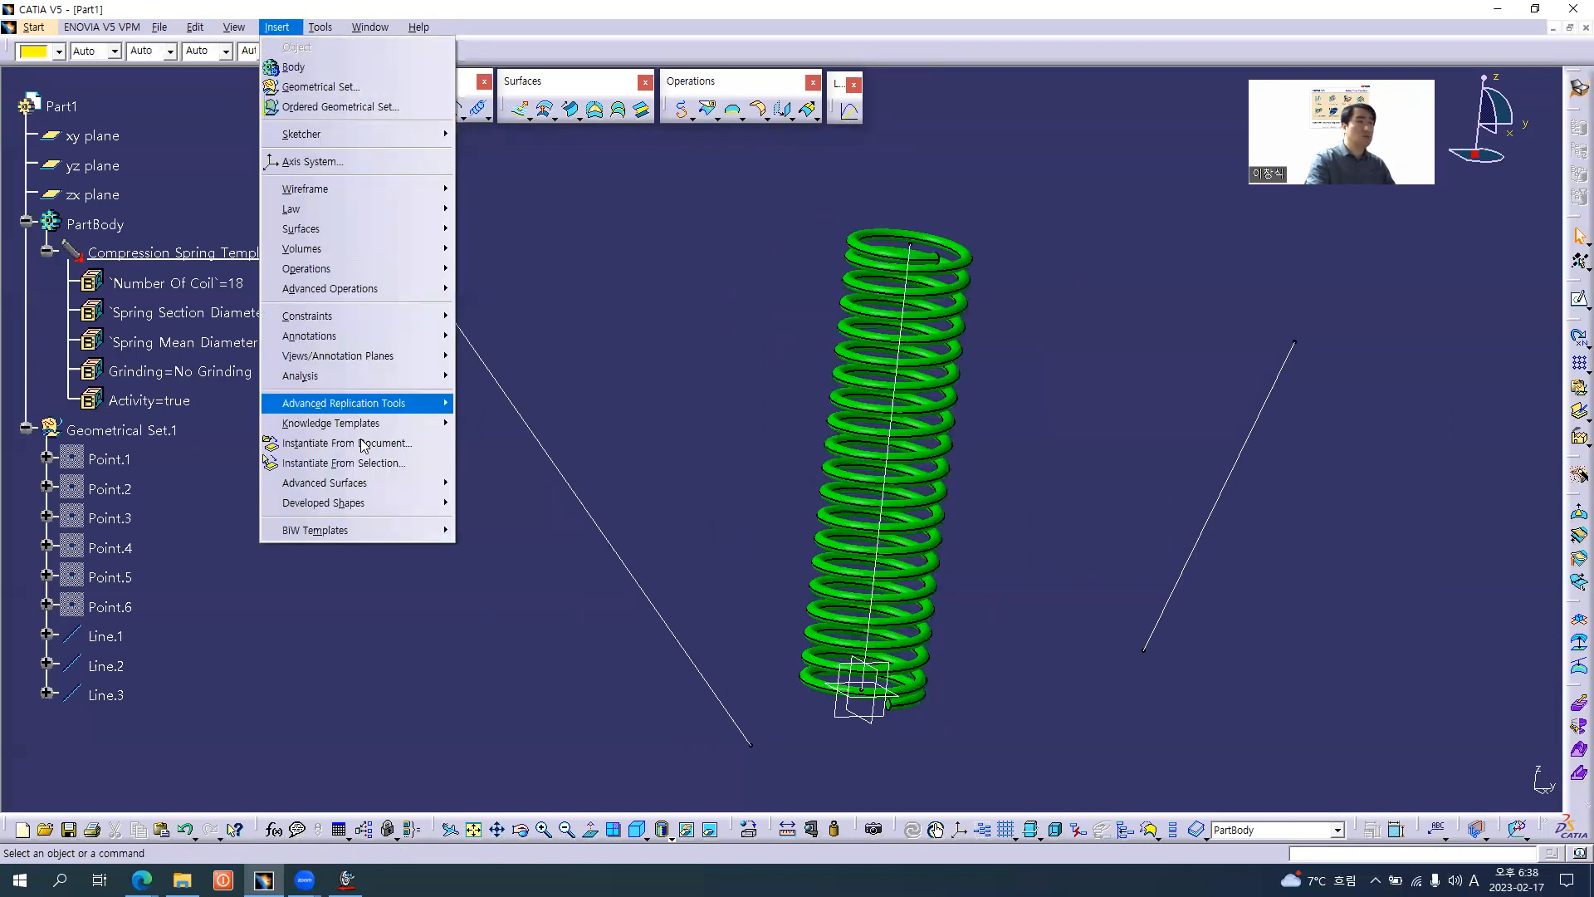
{"action": "left_click", "coordinate": [386, 447]}
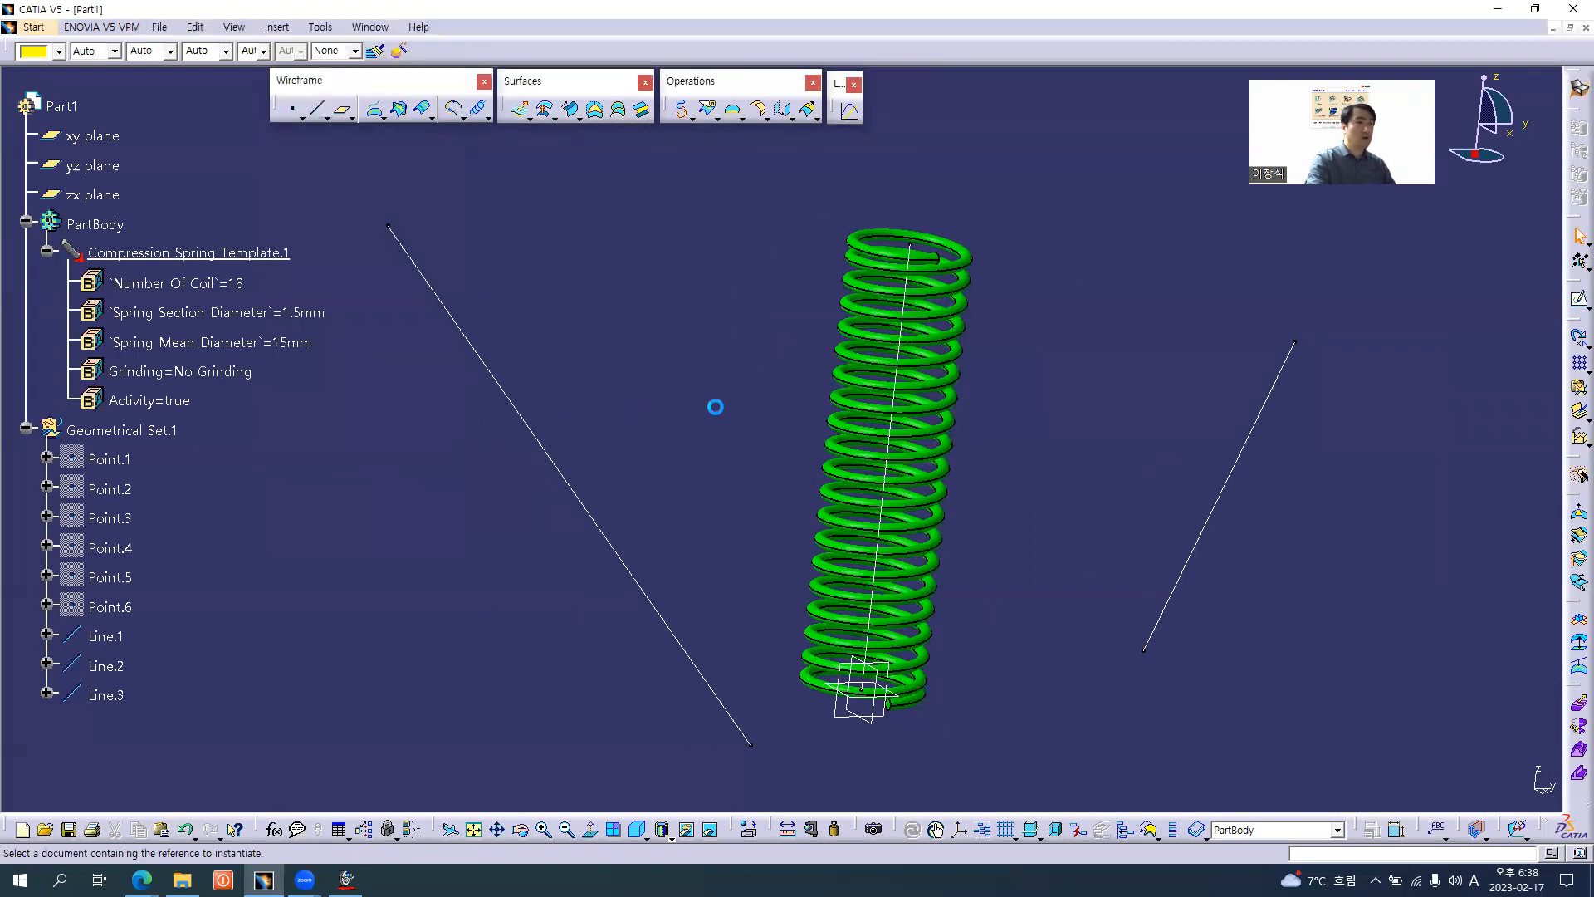
{"action": "double_click", "coordinate": [711, 284]}
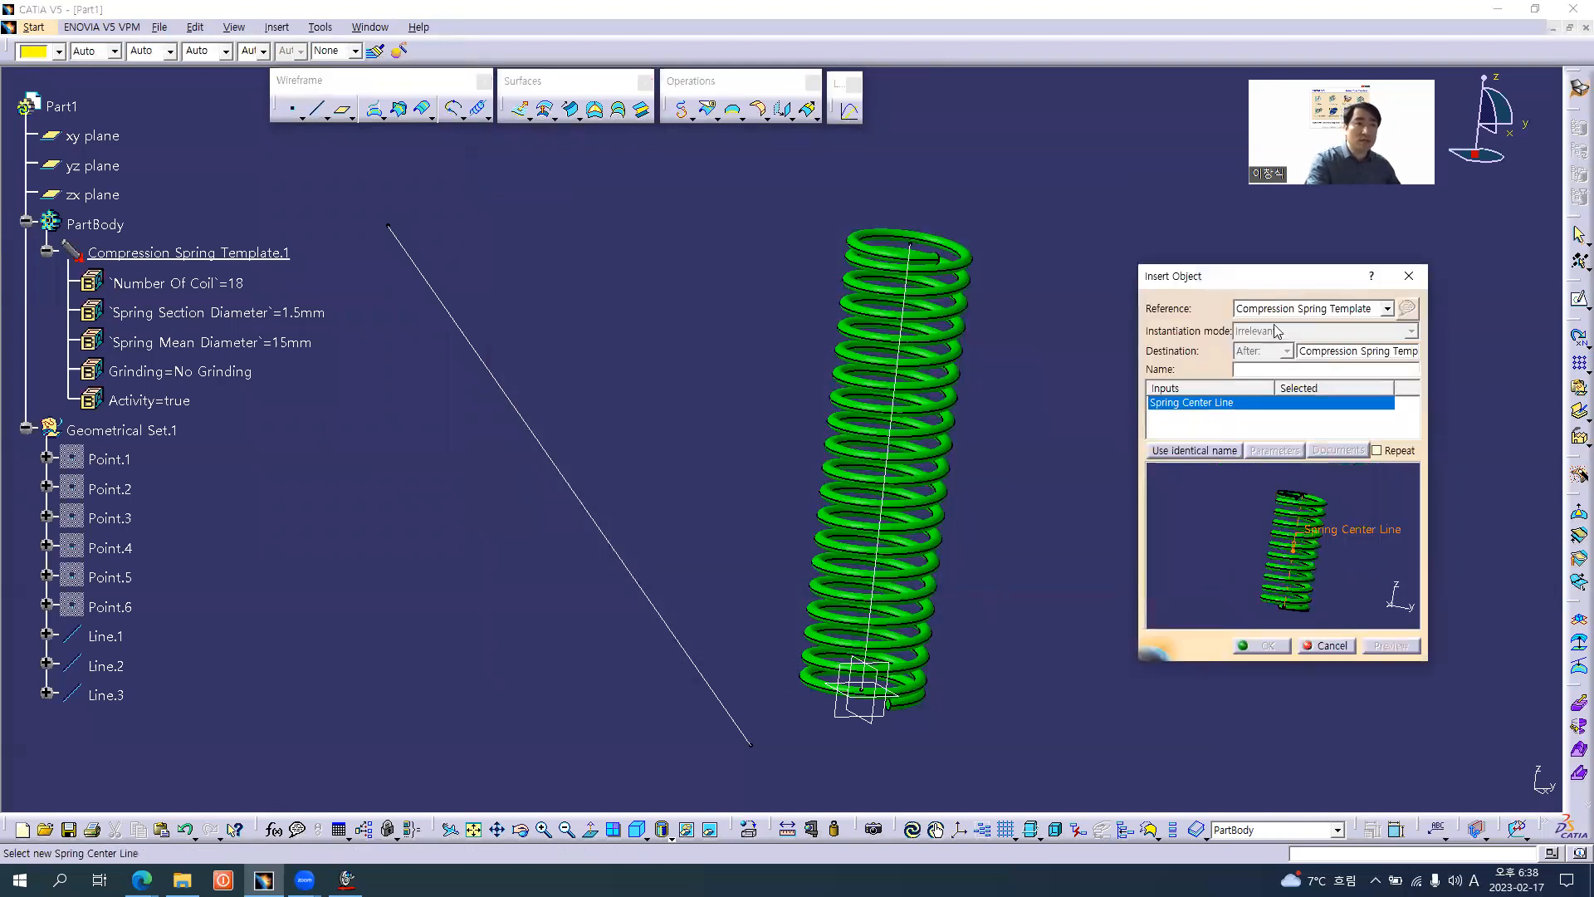
{"action": "left_click", "coordinate": [1289, 308]}
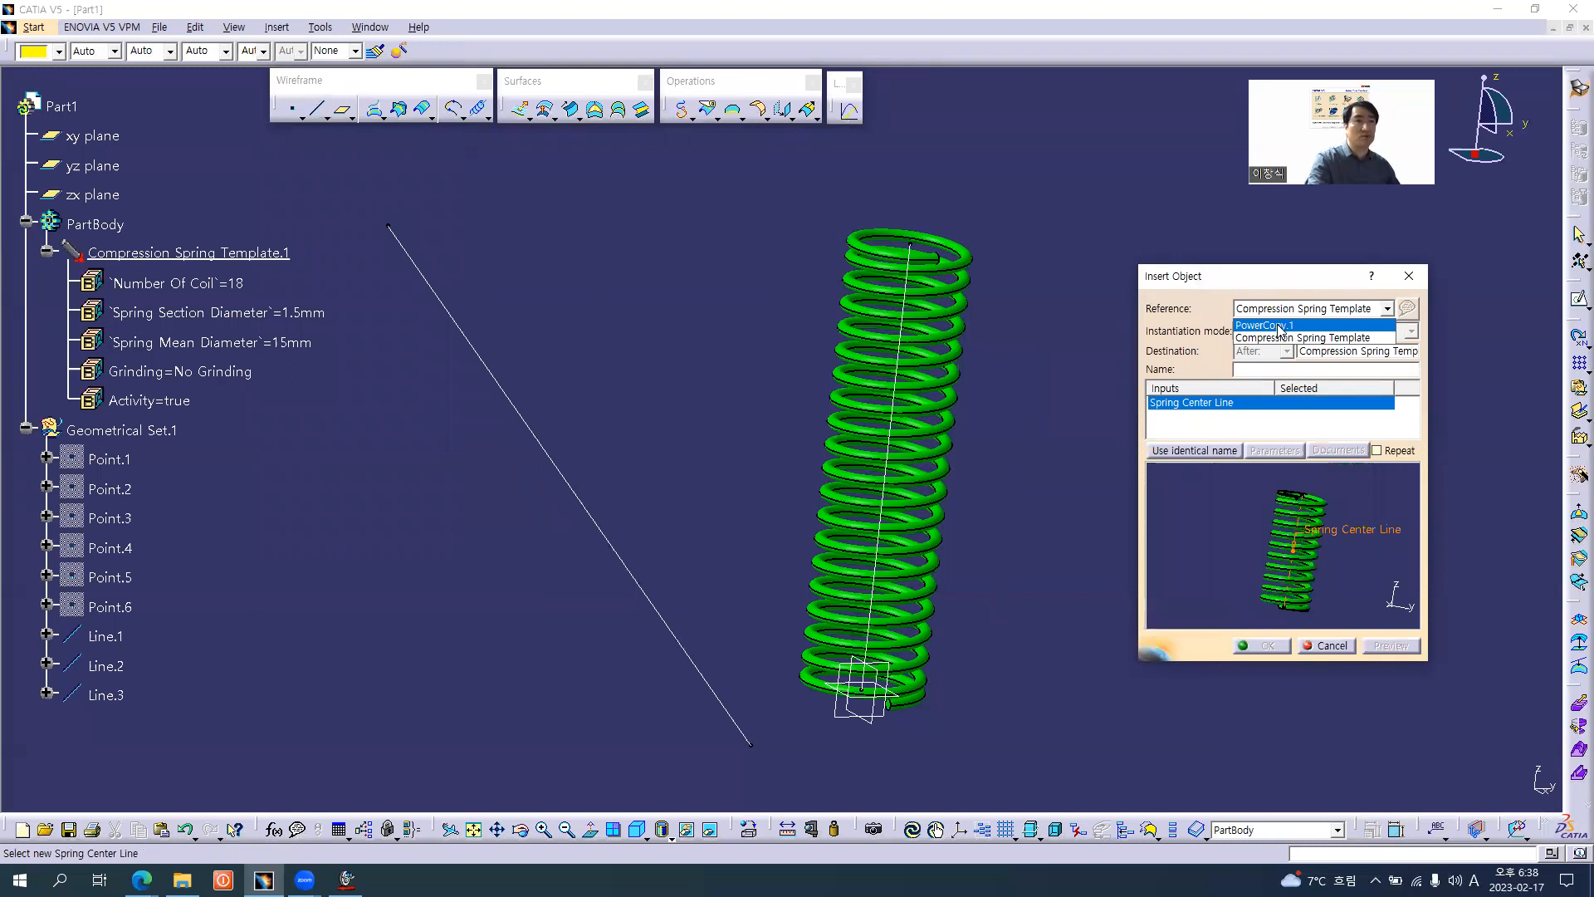
{"action": "left_click", "coordinate": [1280, 325]}
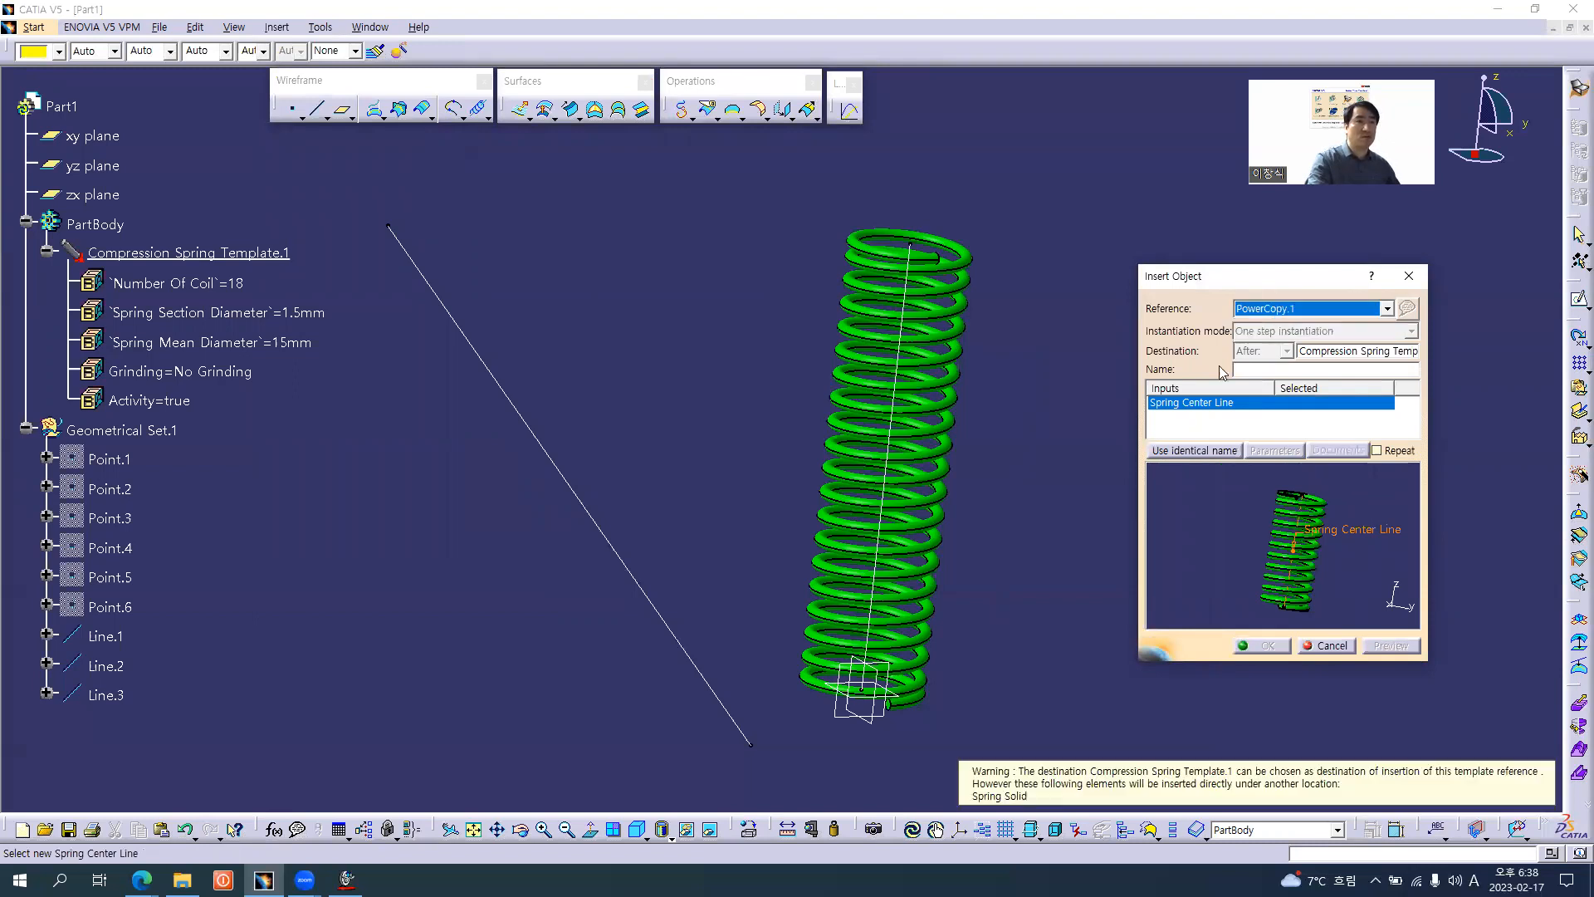
{"action": "left_click", "coordinate": [579, 509]}
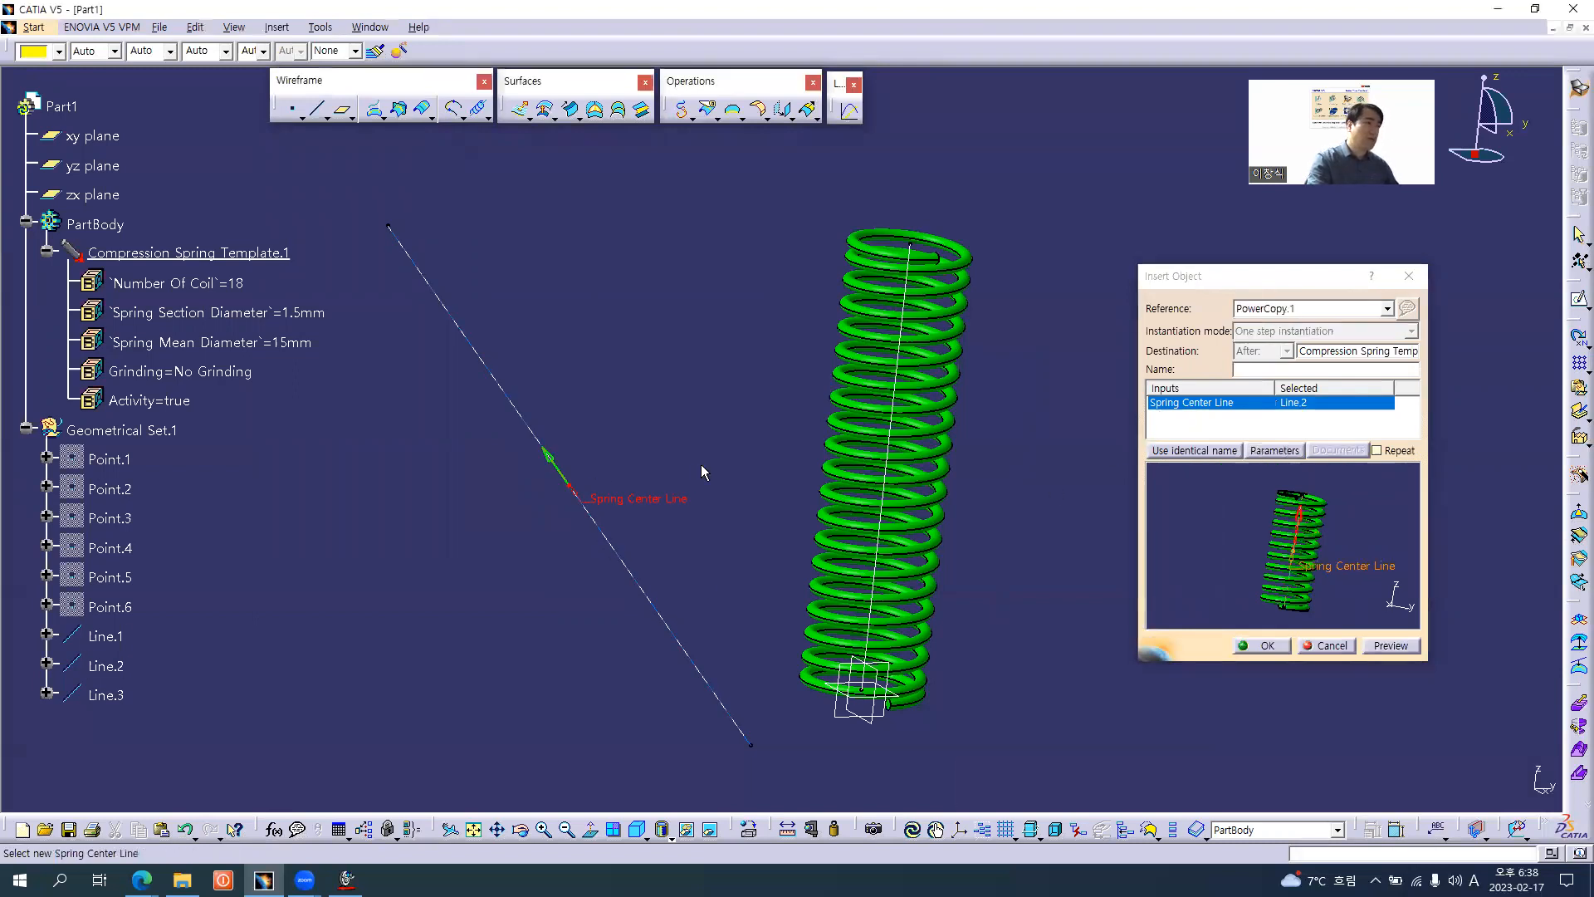
{"action": "left_click", "coordinate": [1267, 646]}
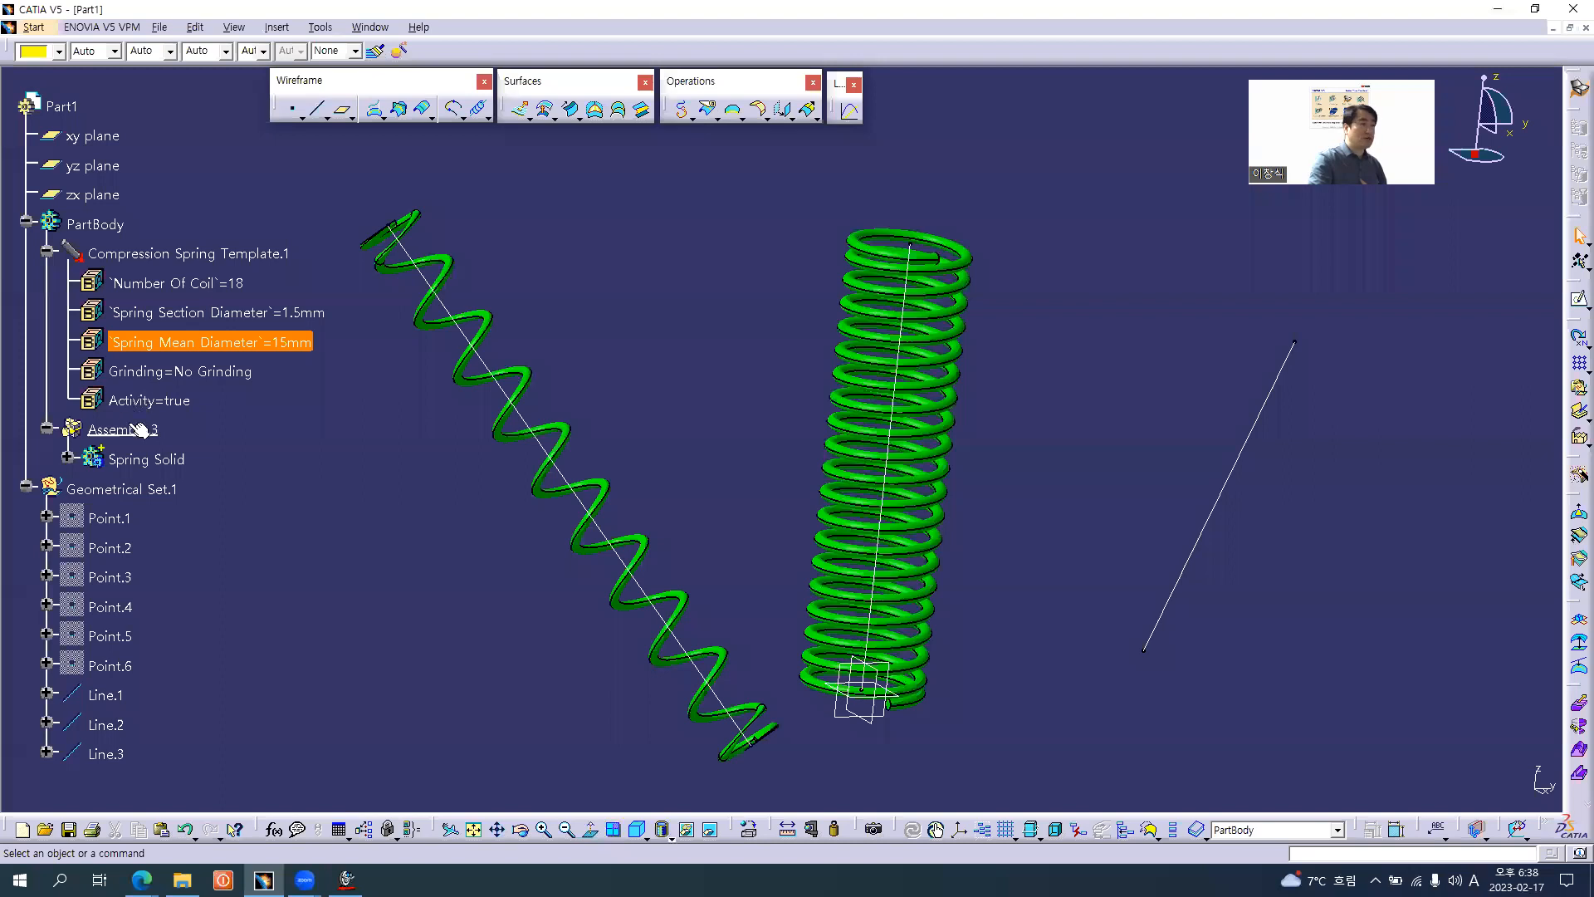
- Expand Spring Solid down to Parameters.1 under Spring Data and set Number Of Coil to 20
{"action": "left_click", "coordinate": [68, 456]}
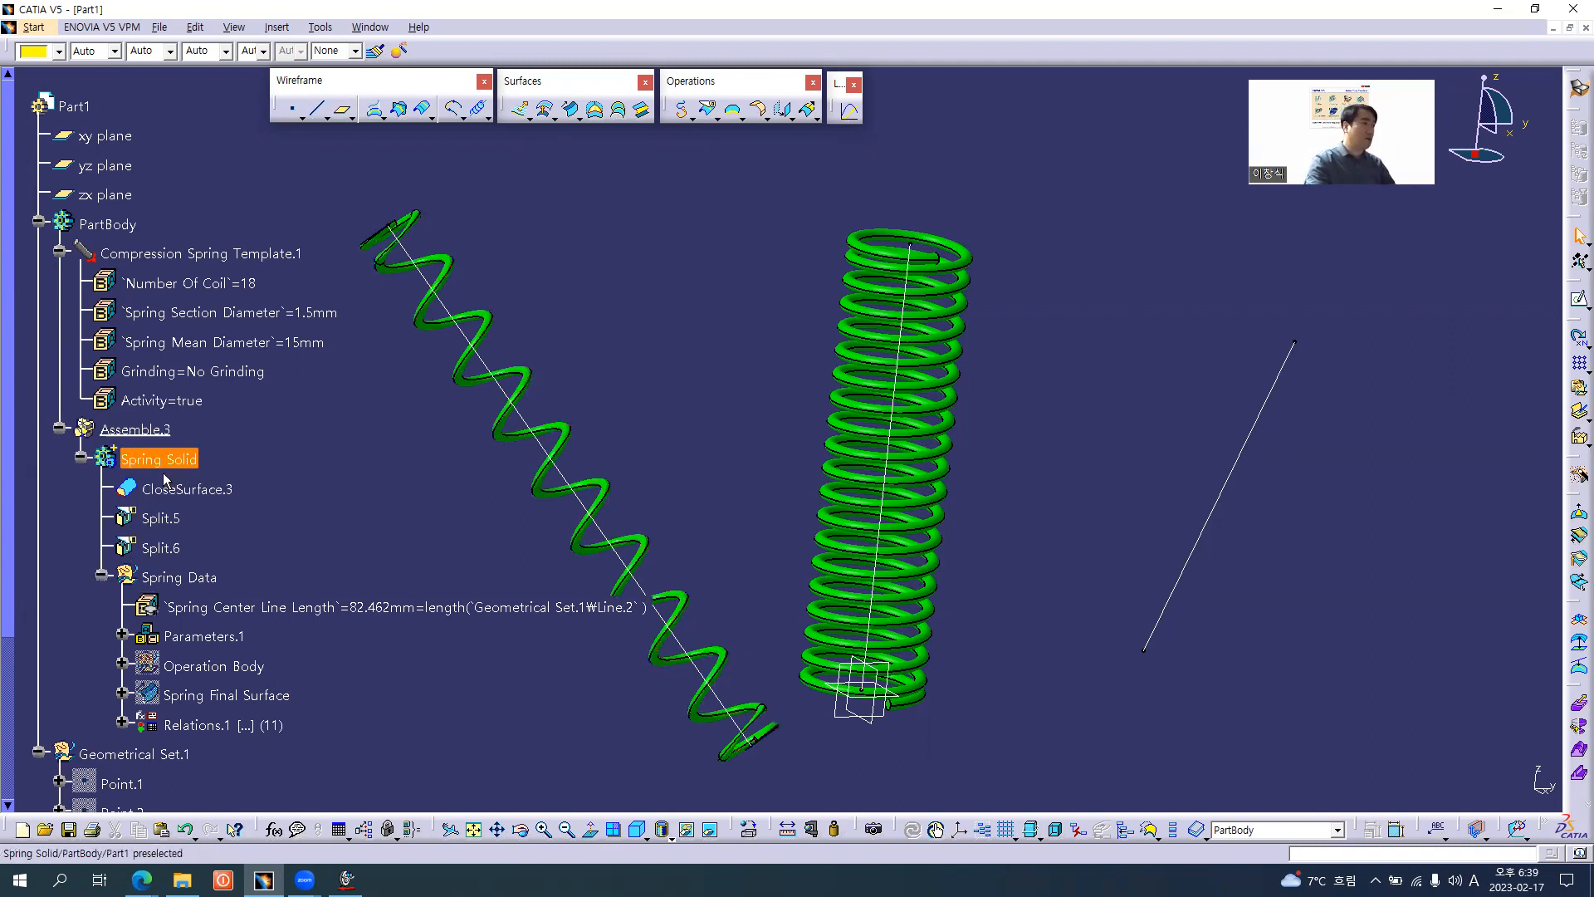
{"action": "left_click", "coordinate": [122, 635]}
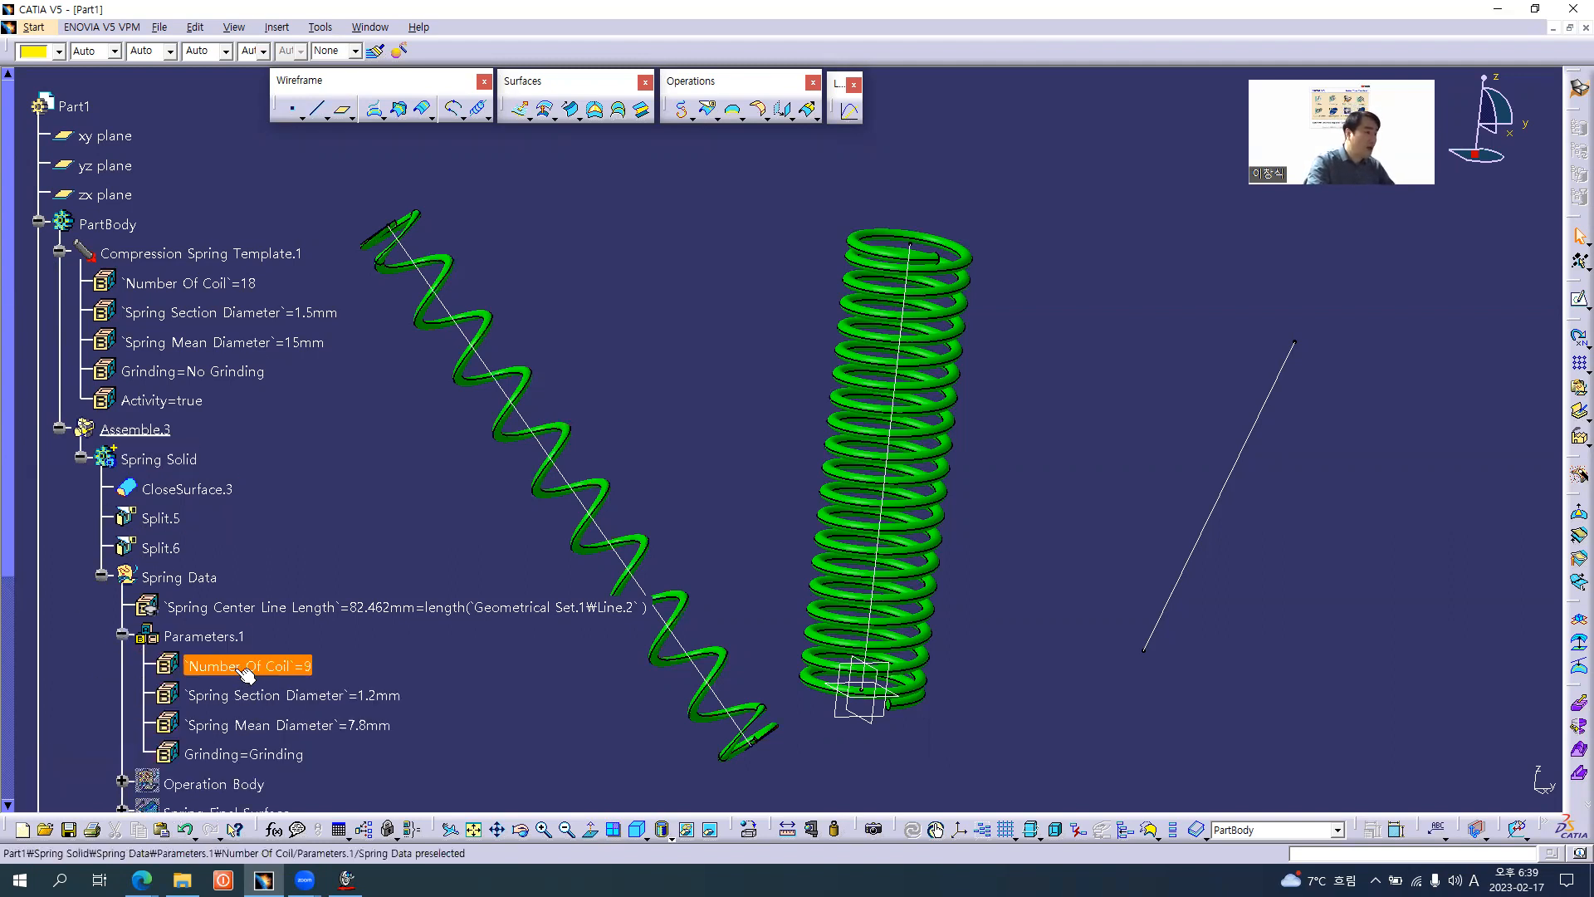
{"action": "double_click", "coordinate": [289, 665]}
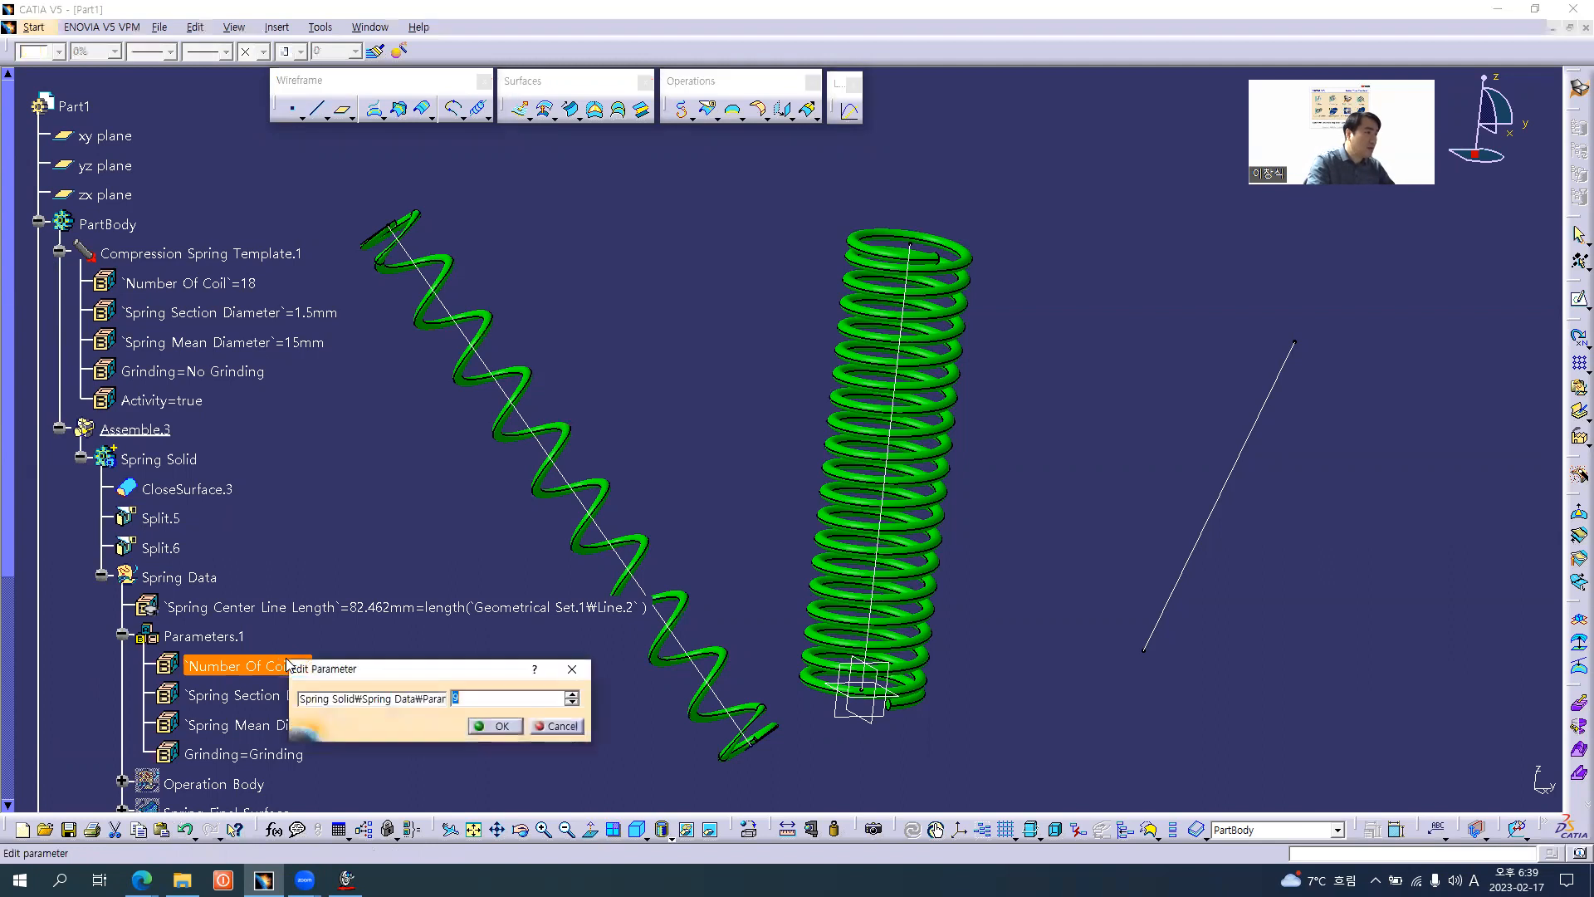
{"action": "left_click_drag", "start_coordinate": [355, 671], "coordinate": [457, 690]}
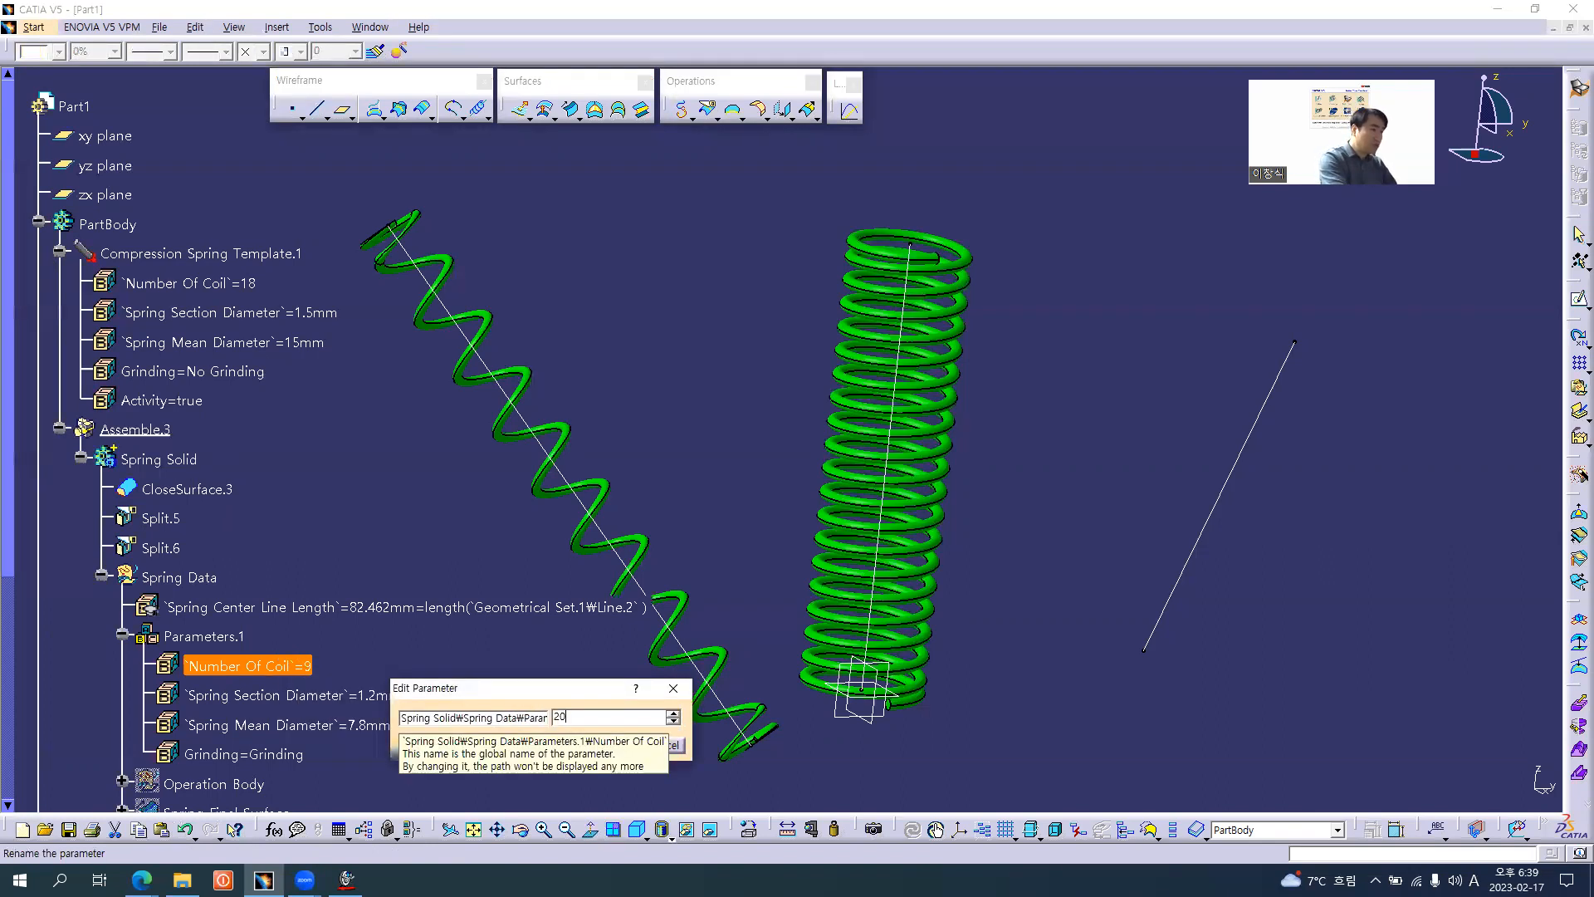
{"action": "key", "text": "Return"}
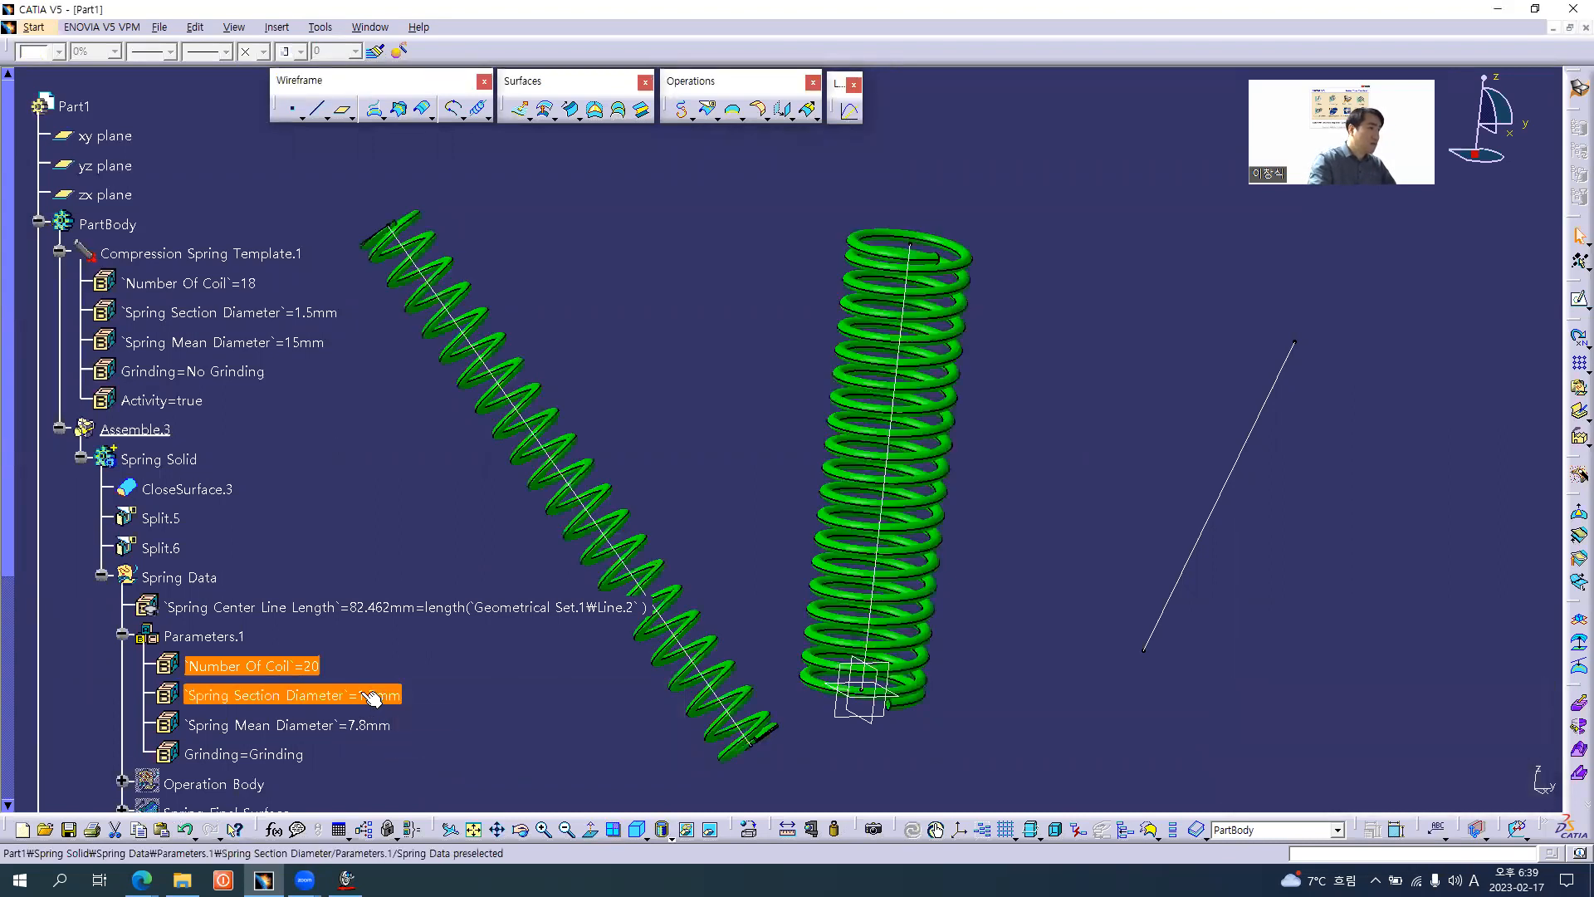
- Set Spring Solid's Spring Section Diameter to 2.5 mm and its Spring Mean Diameter to 25 mm
{"action": "double_click", "coordinate": [371, 697]}
{"action": "type", "text": "2.5"}
{"action": "key", "text": "Return"}
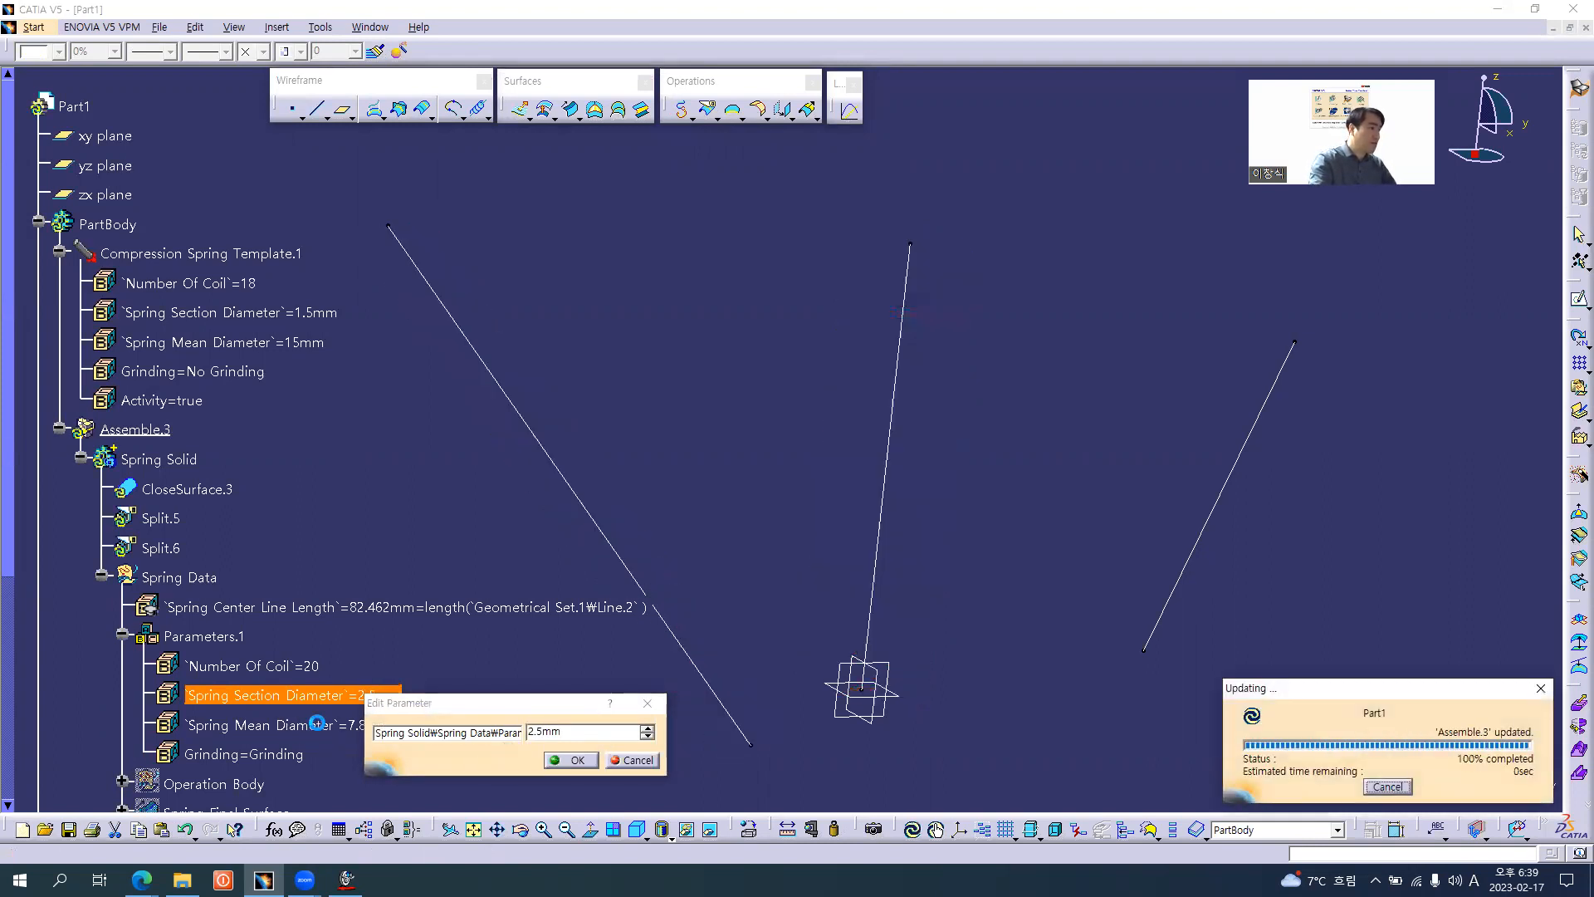
{"action": "double_click", "coordinate": [316, 724]}
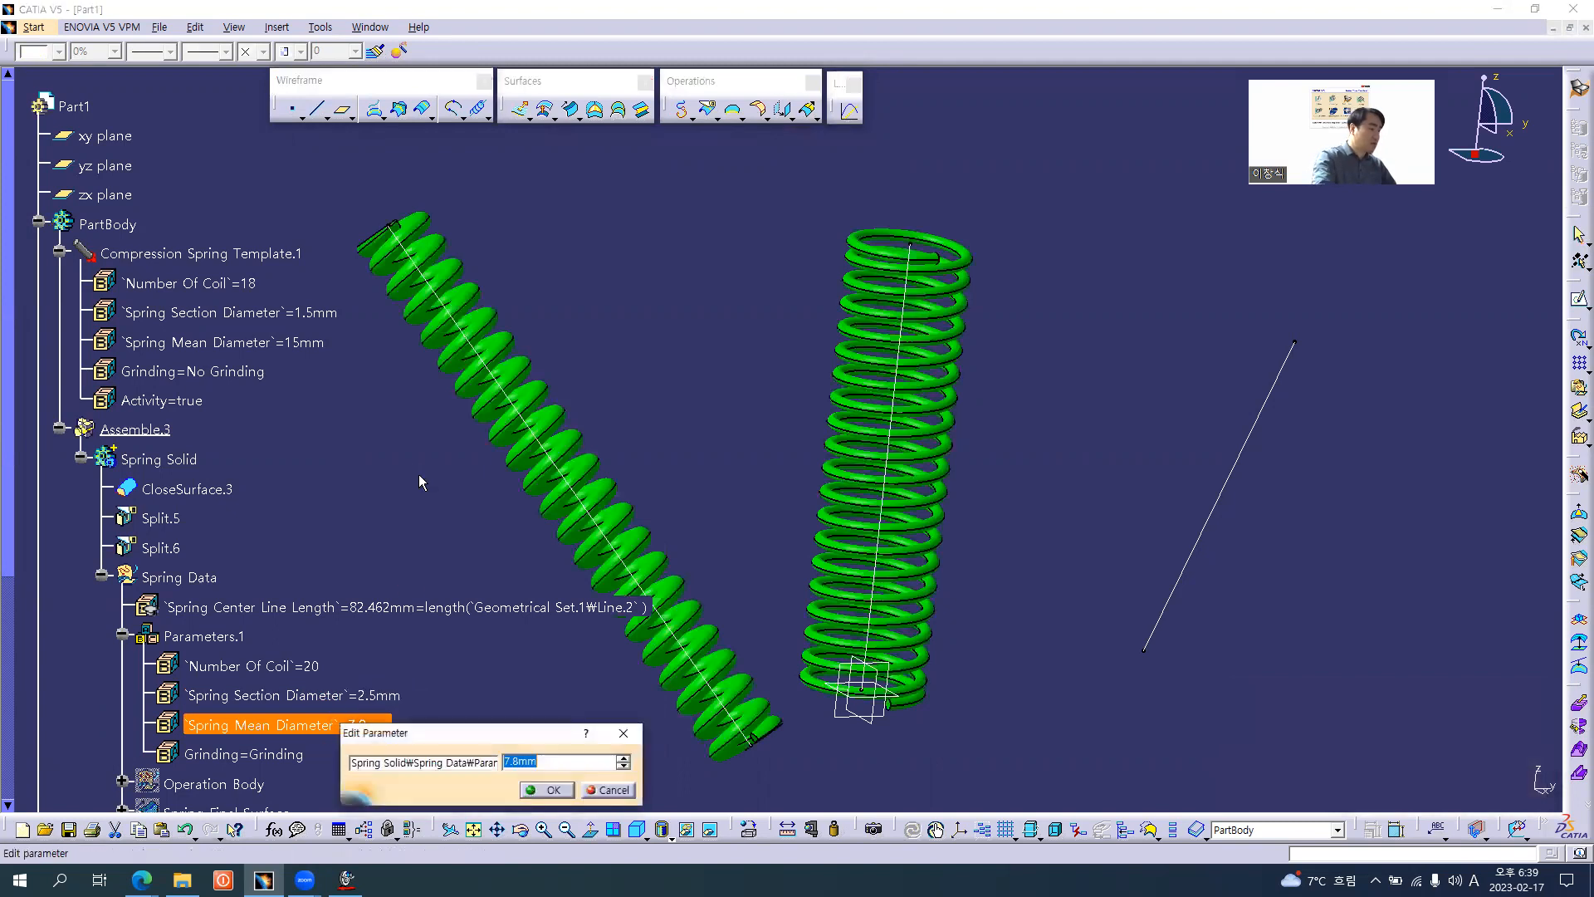
{"action": "type", "text": "25"}
{"action": "key", "text": "Return"}
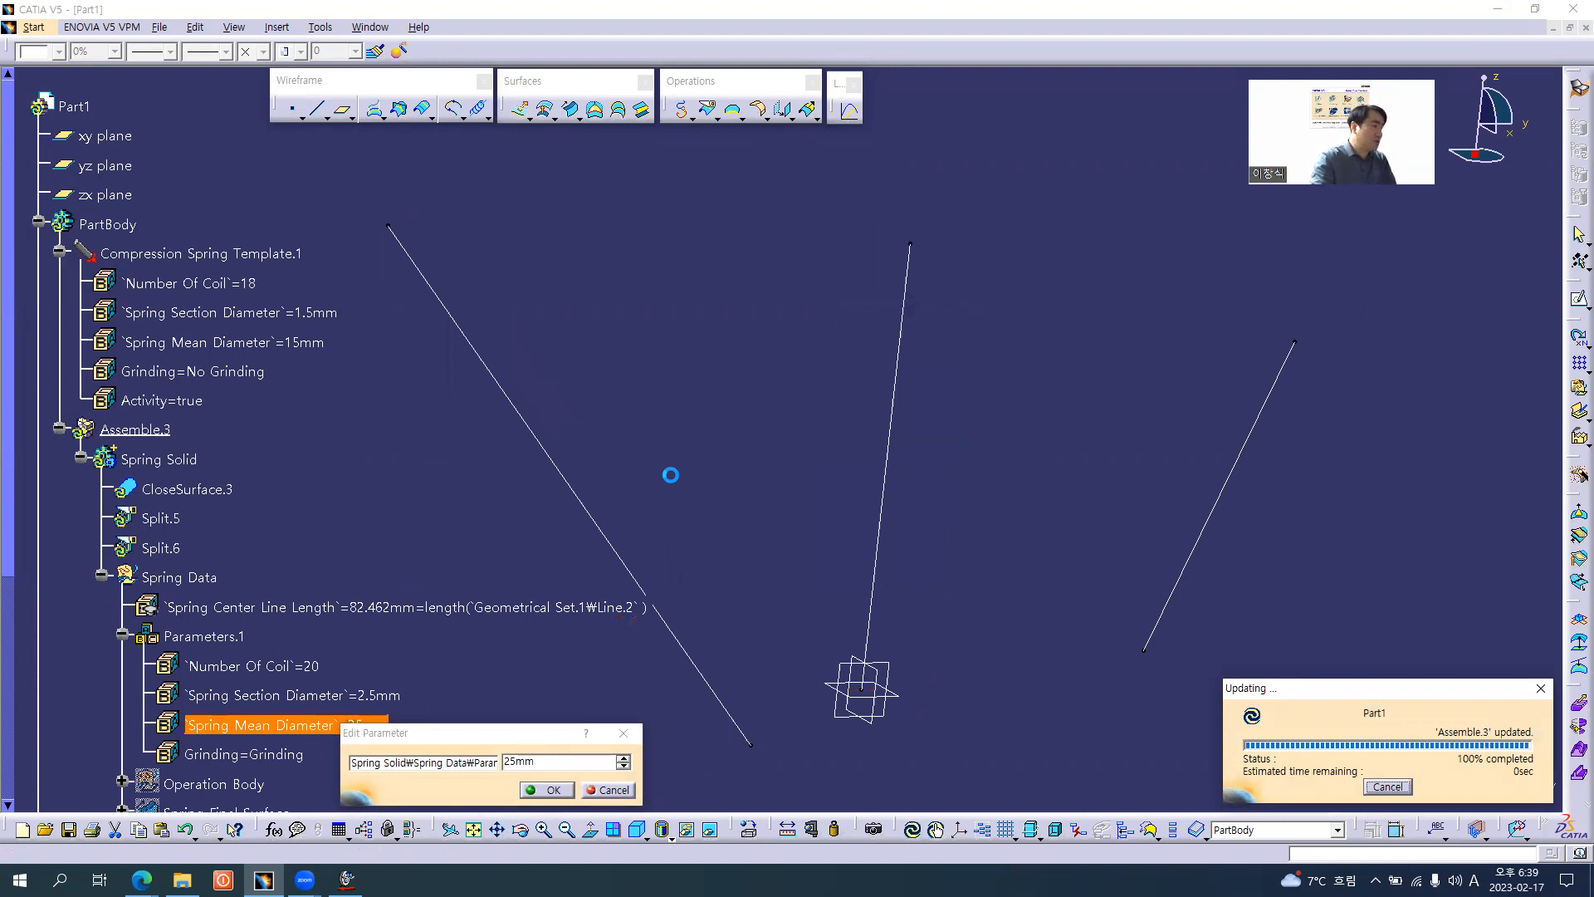
{"action": "middle_click_drag", "start_coordinate": [786, 426], "coordinate": [837, 496]}
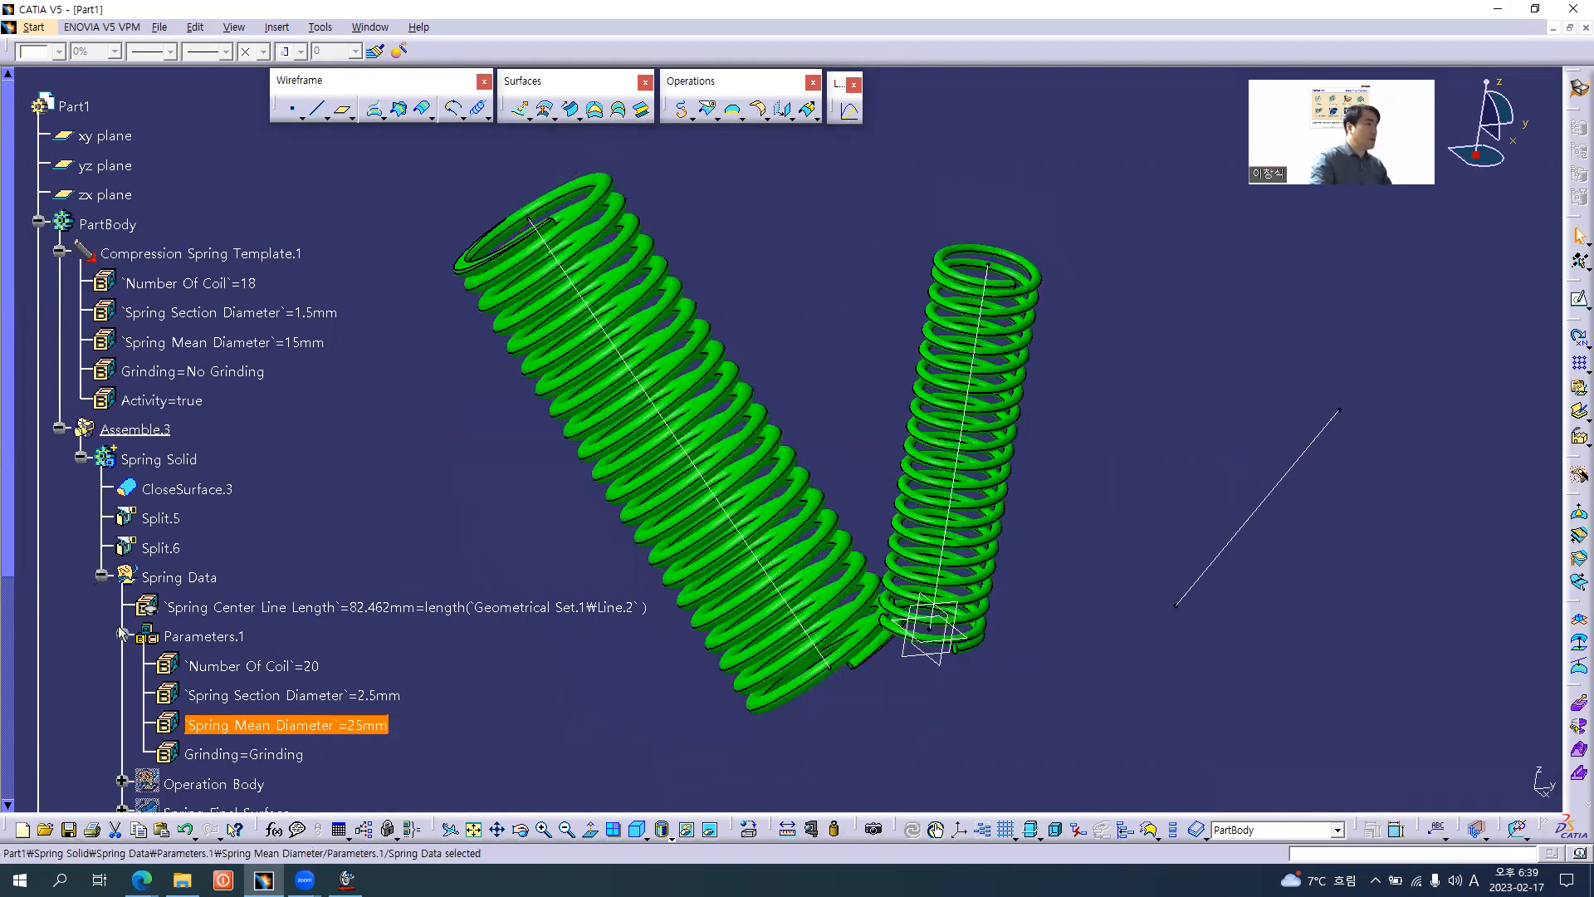
- Collapse the Spring Solid and Geometrical Set.1 branches in the tree
{"action": "scroll", "coordinate": [187, 593], "scroll_direction": "down", "scroll_amount": 2}
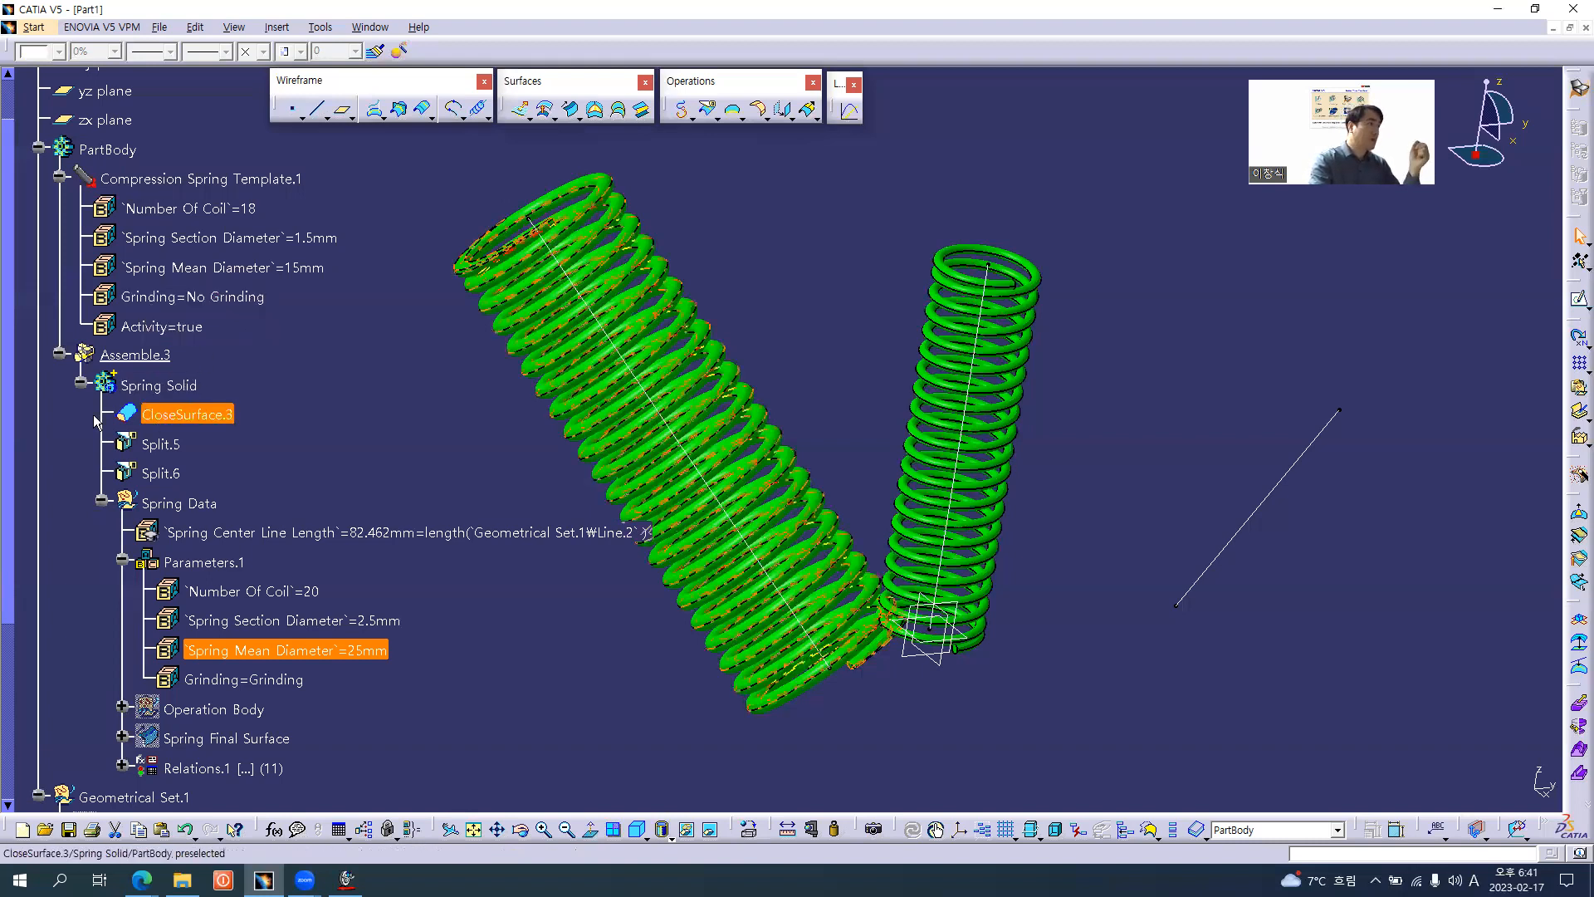
{"action": "left_click", "coordinate": [81, 382]}
{"action": "scroll", "coordinate": [382, 466], "scroll_direction": "up", "scroll_amount": 3}
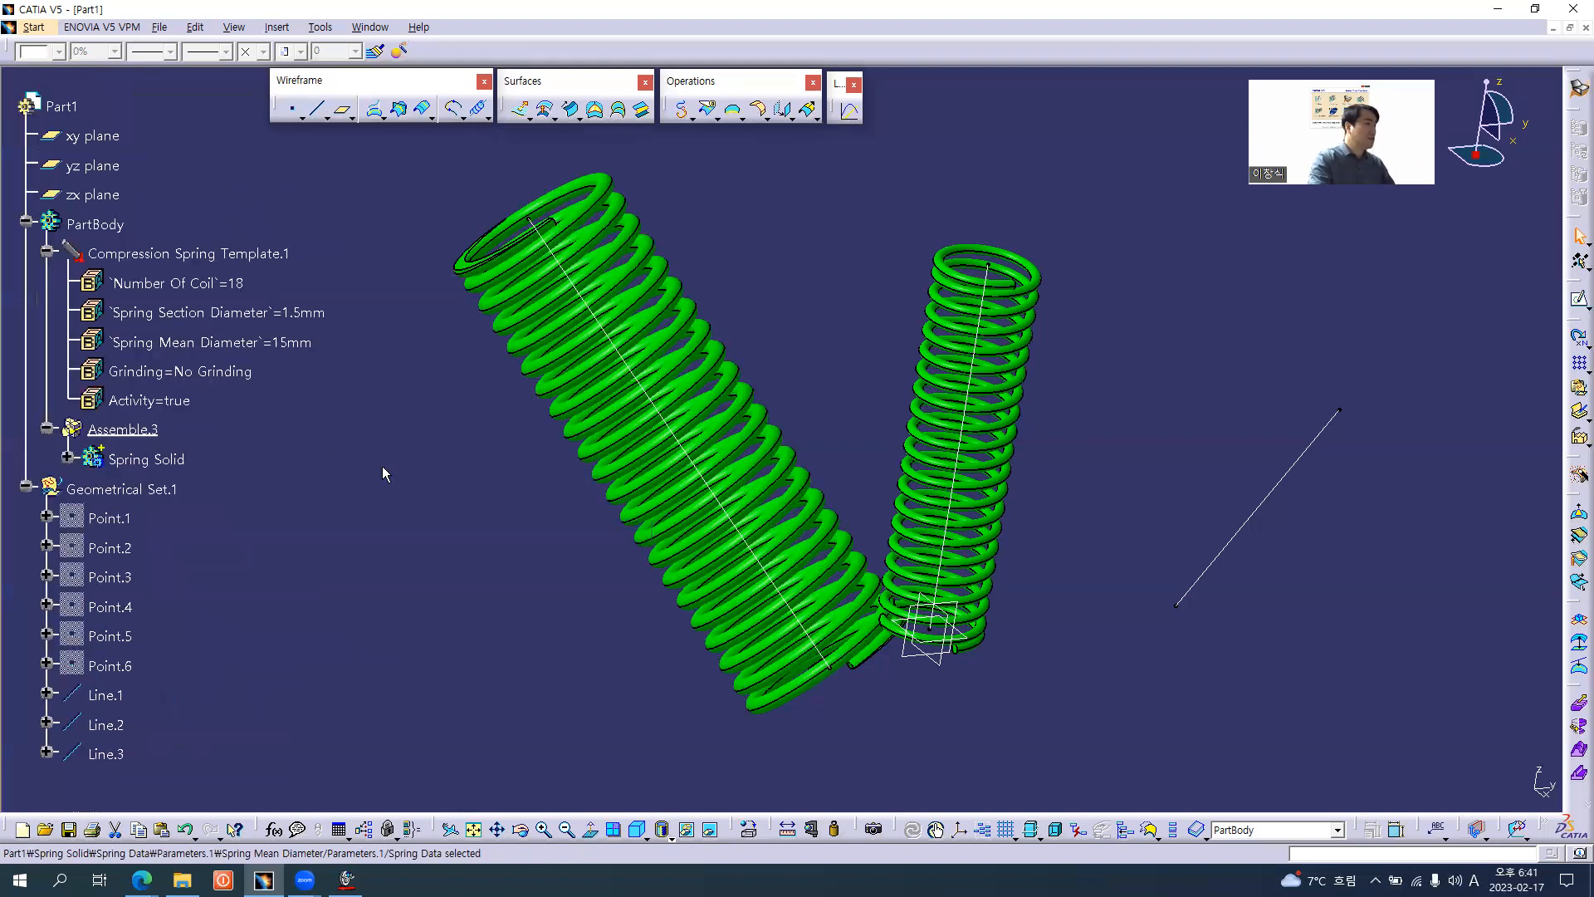
{"action": "left_click", "coordinate": [39, 563]}
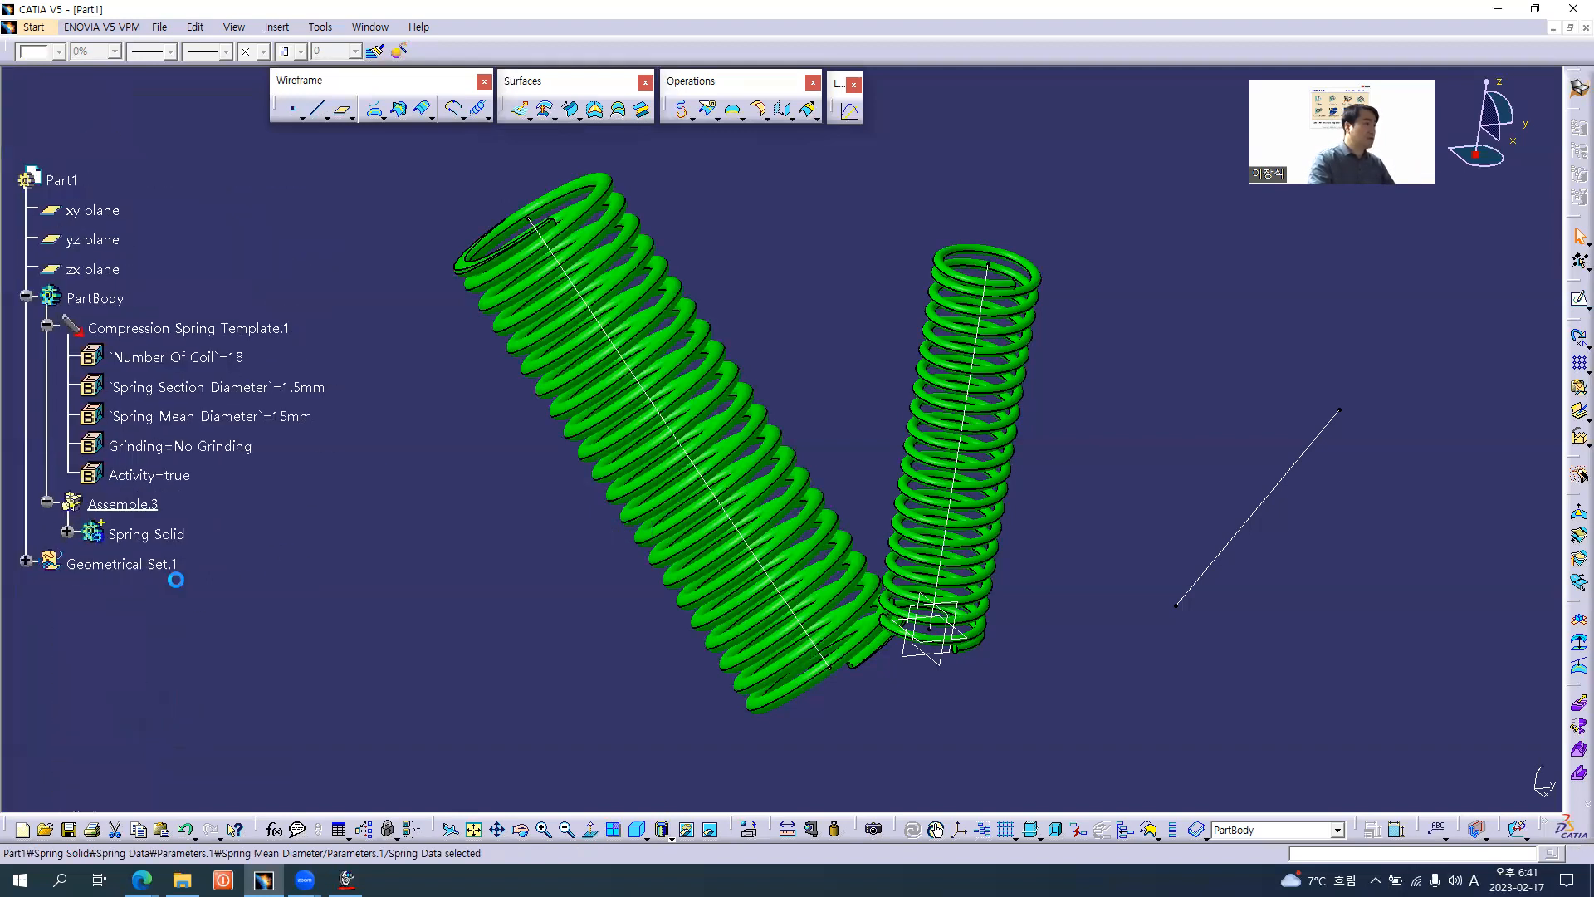